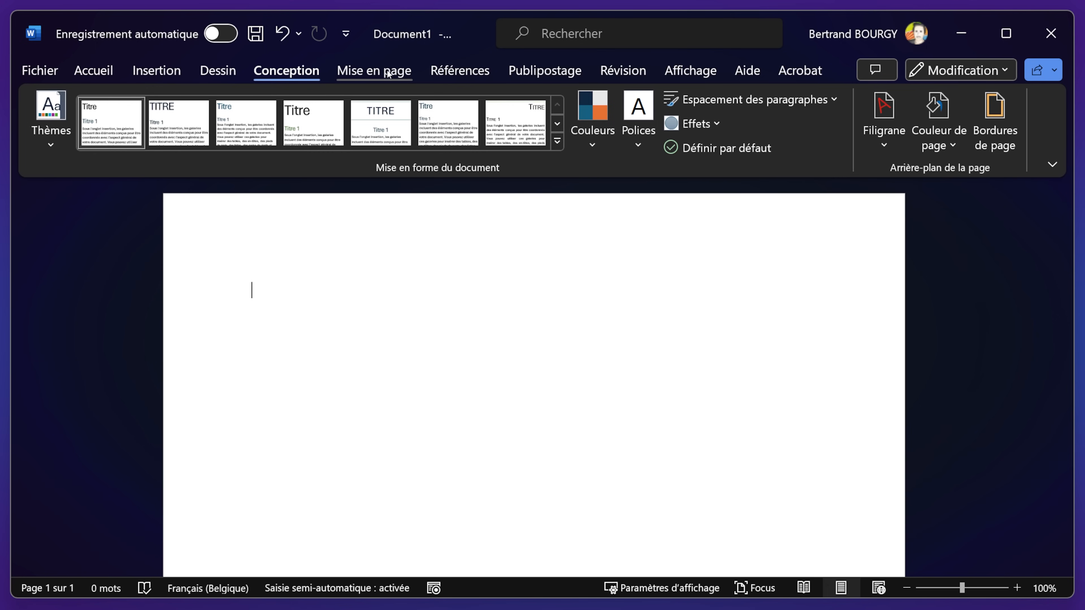
click(463, 71)
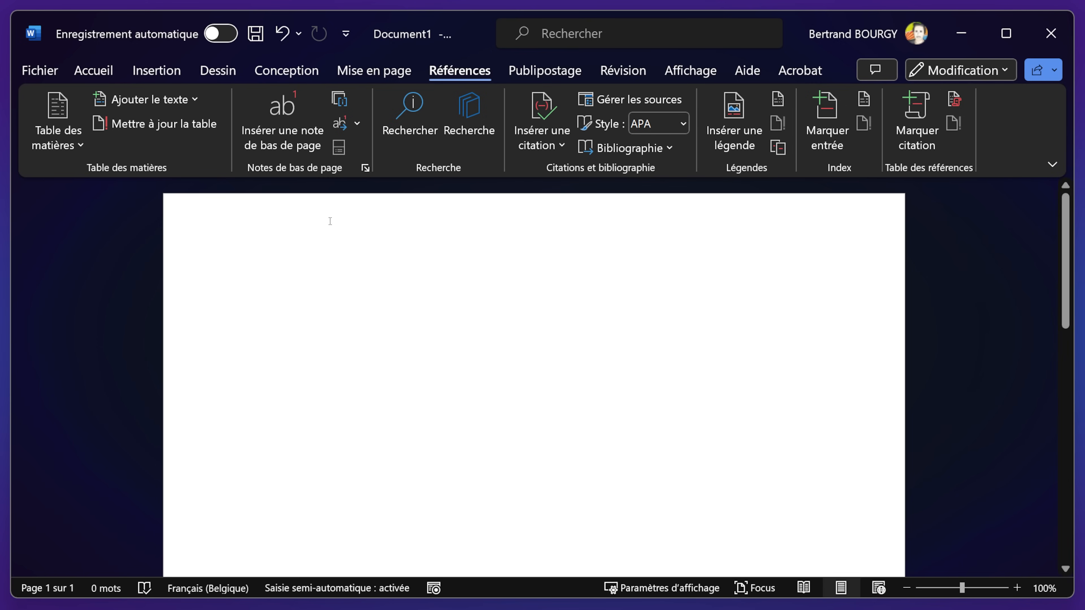
click(92, 76)
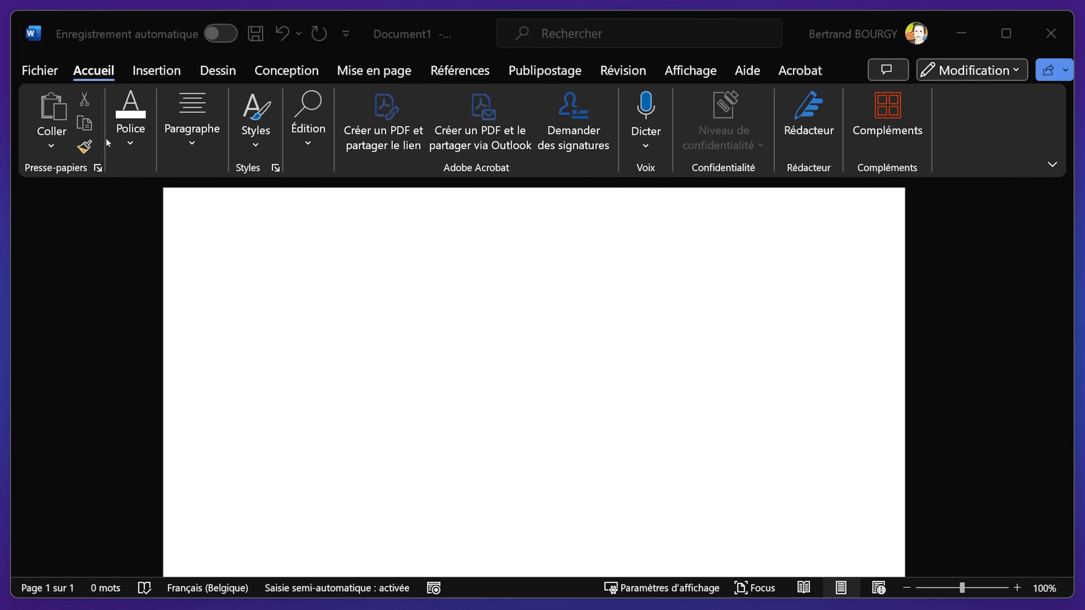
click(431, 33)
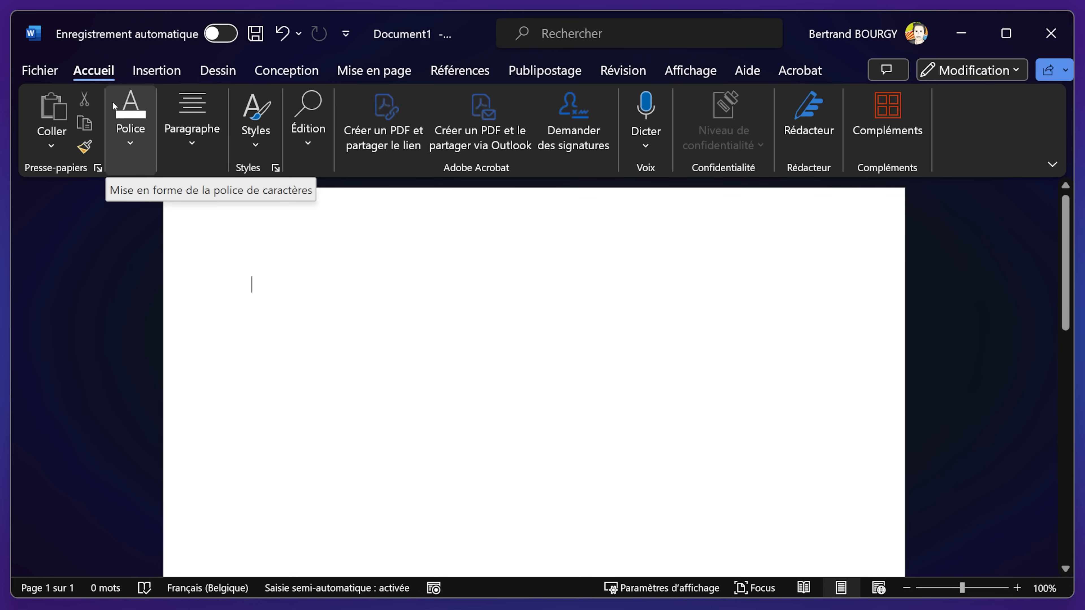
click(130, 144)
click(200, 135)
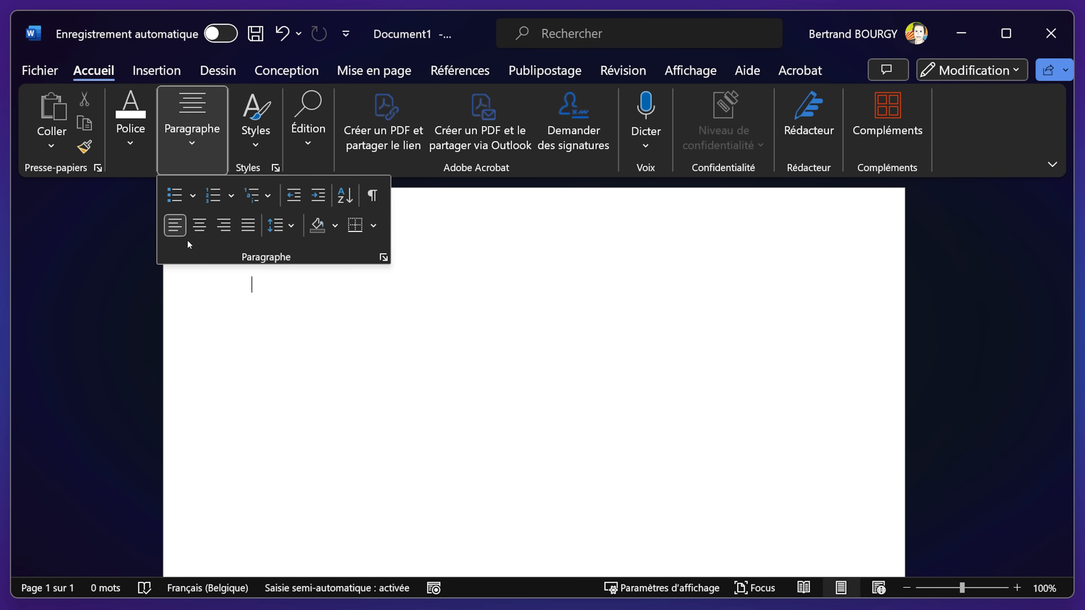
click(126, 137)
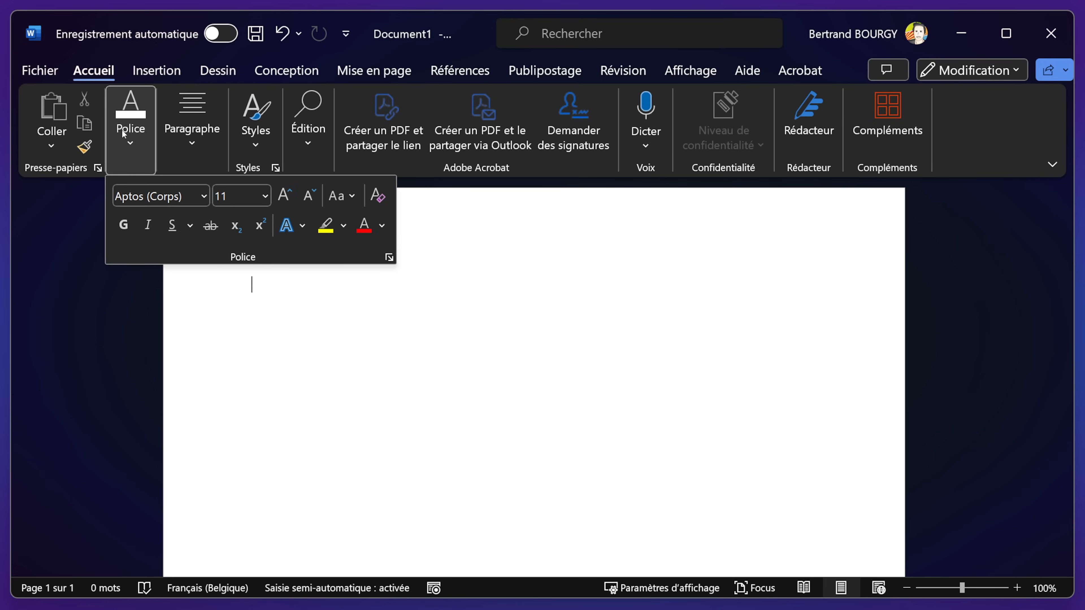
click(217, 149)
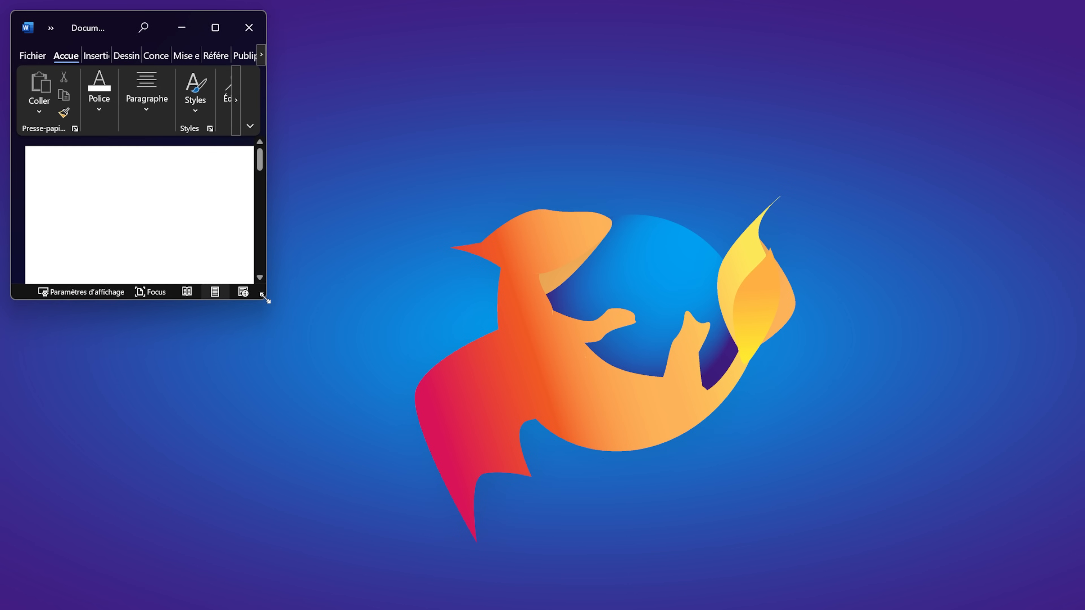
Step: Enlarge the shrunken document window so that it fills almost the whole screen
drag(266, 299, 1066, 609)
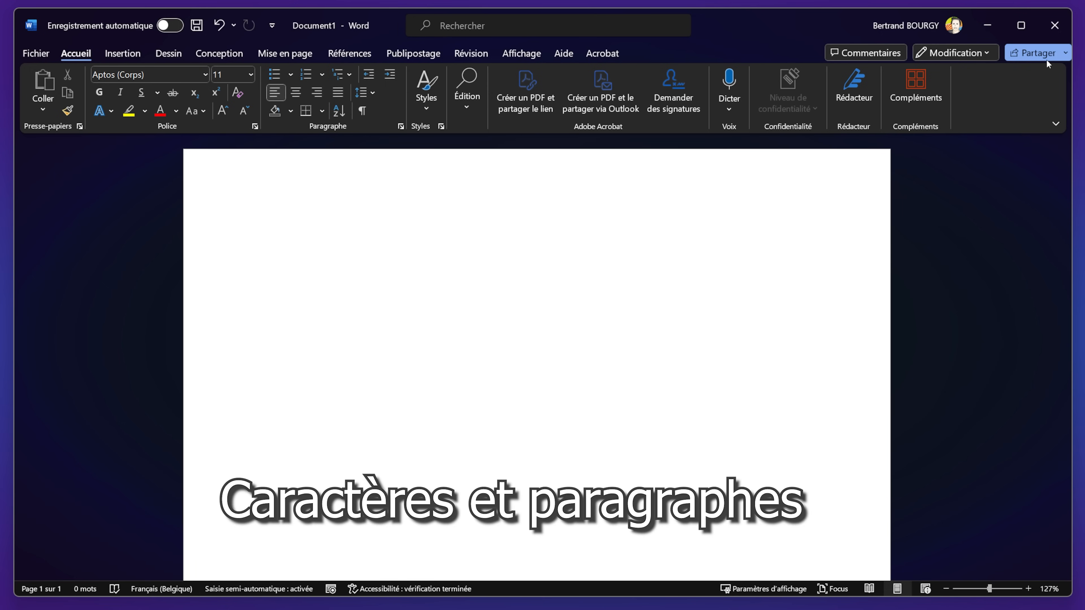
Step: Write the first paragraph: "Ceci c'est un paragraphe. Et un paragraphe est composé de caractères."
text(Ceci )
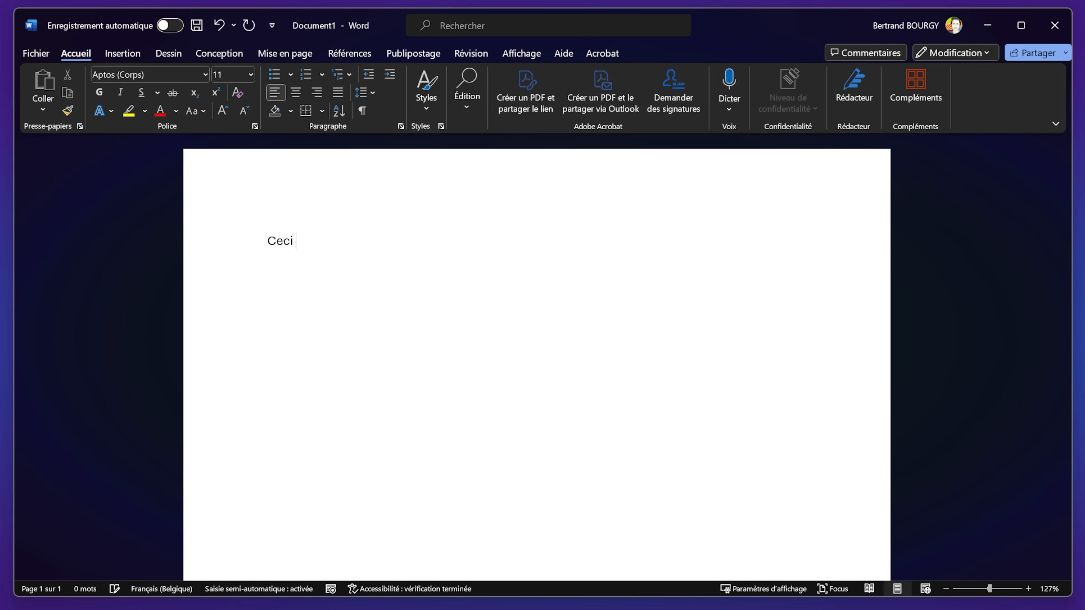
text(c'est un paragraphe. Et a)
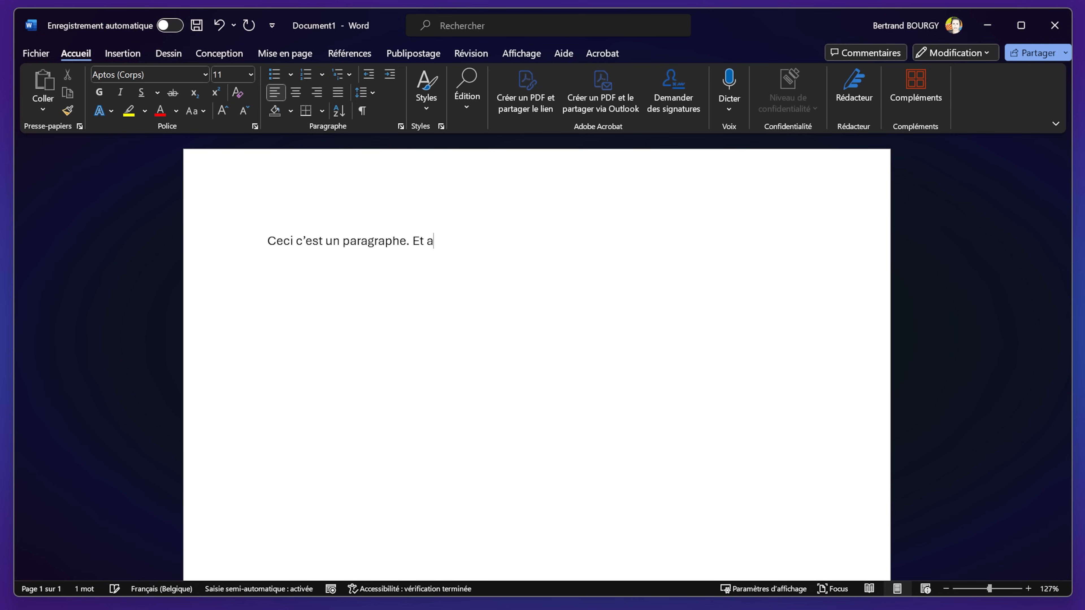
key(BackSpace)
text(un paragraphe)
text( e)
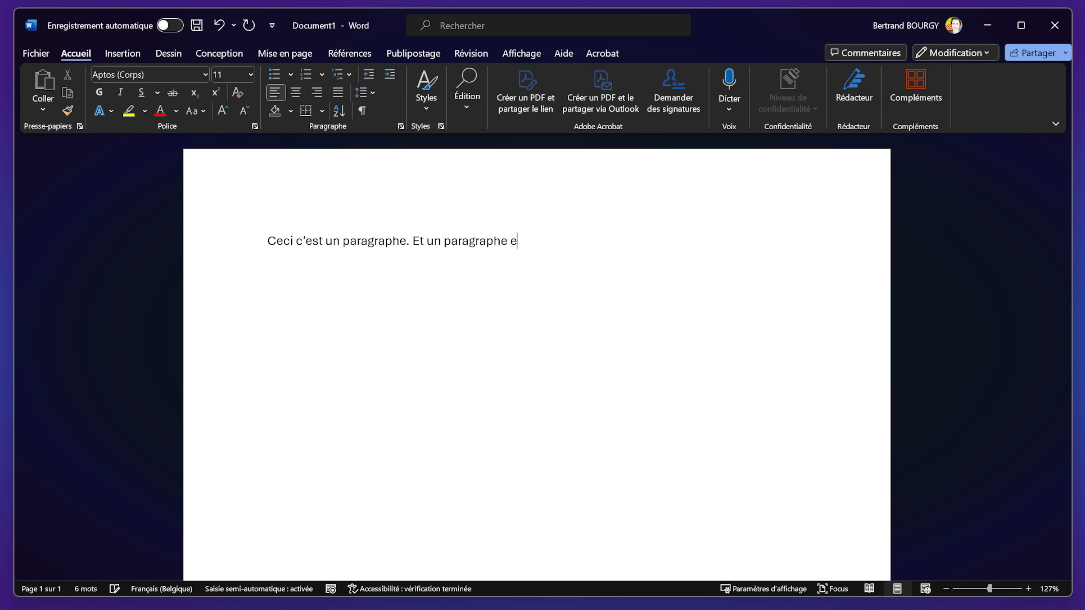
text(st composé de caractères.)
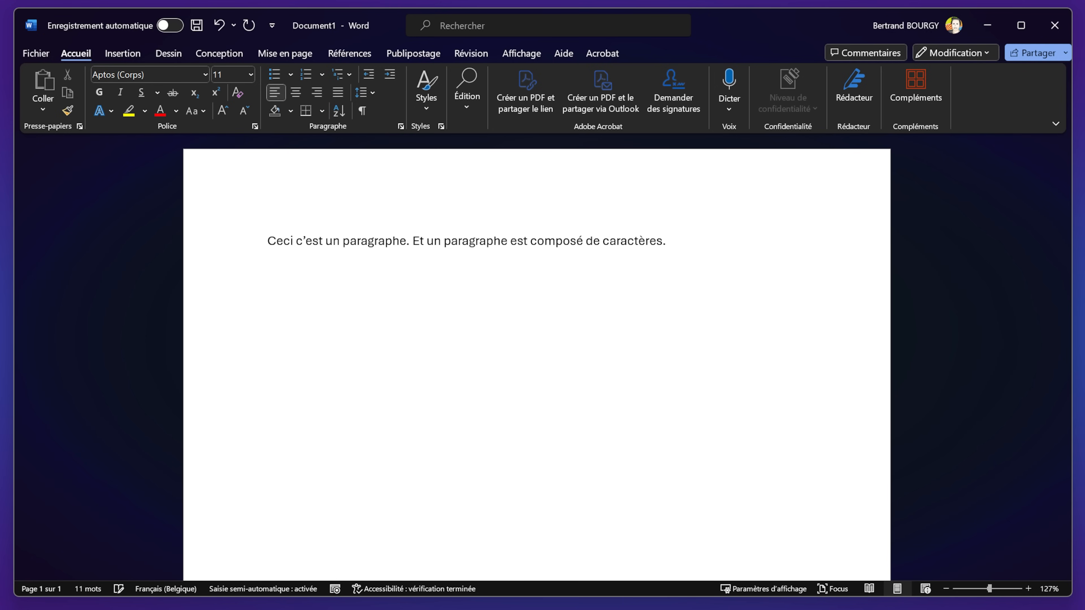
Step: Add a second paragraph reading "Quand vous appuyez sur la touche Enter, vous créez un nouveau paragraphe."
key(Return)
text(Quand vous appuyez)
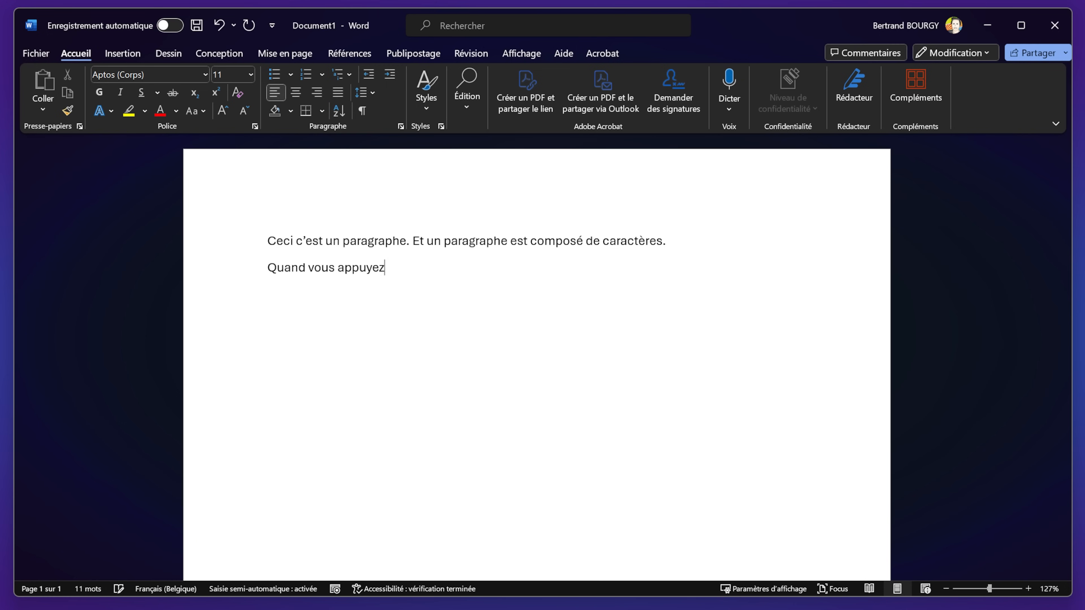
text( sur la touche Enter)
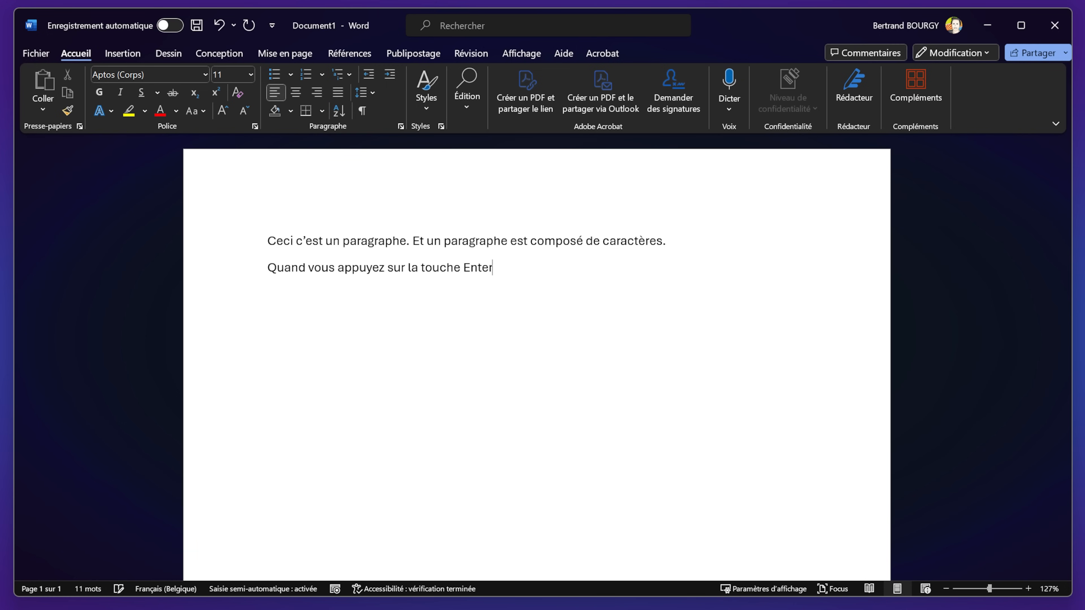
text(, vous créez une)
key(BackSpace)
text(nouveau)
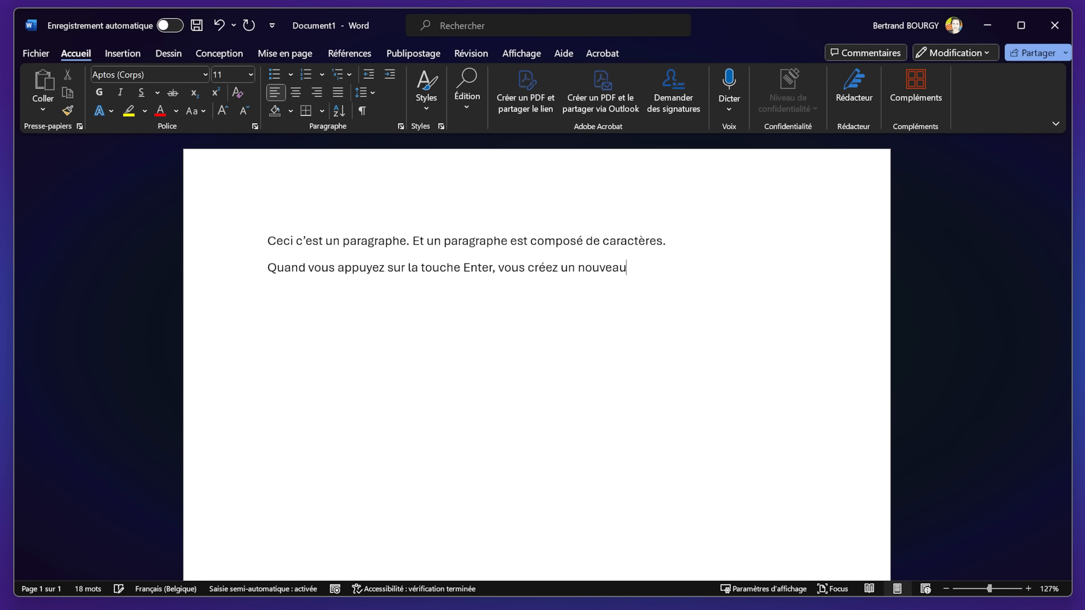
text( paragraphe.)
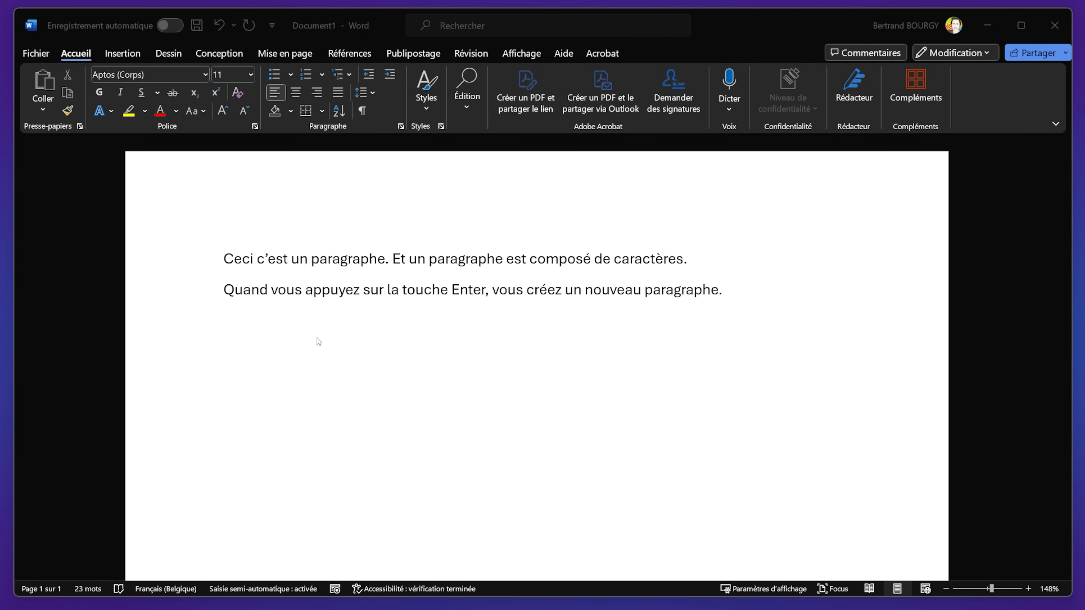
Step: Try centred, right and justified alignment on the second paragraph, ending with left alignment
click(573, 290)
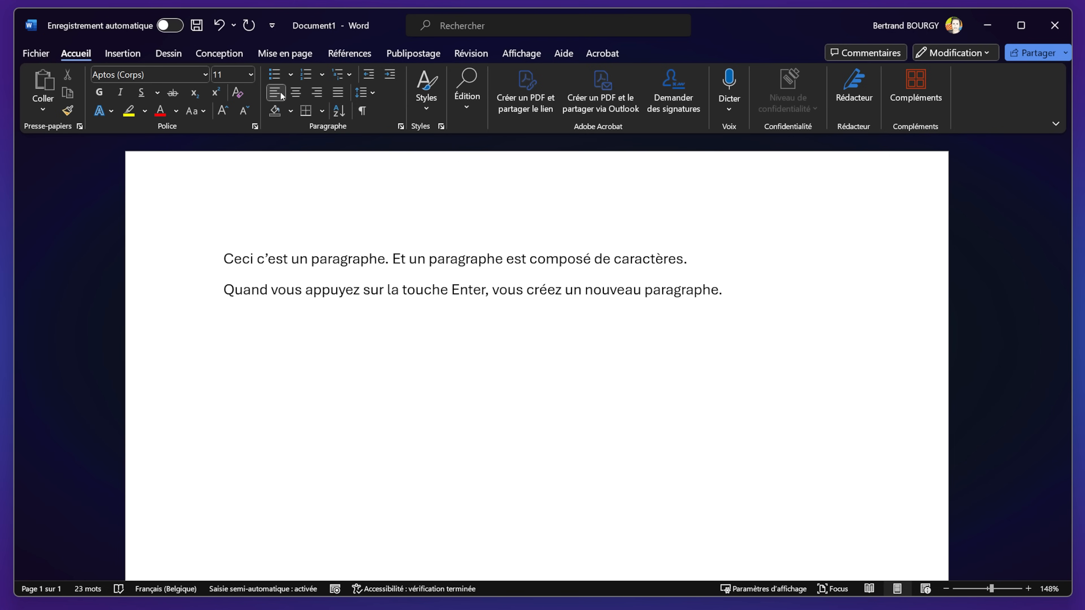
click(300, 94)
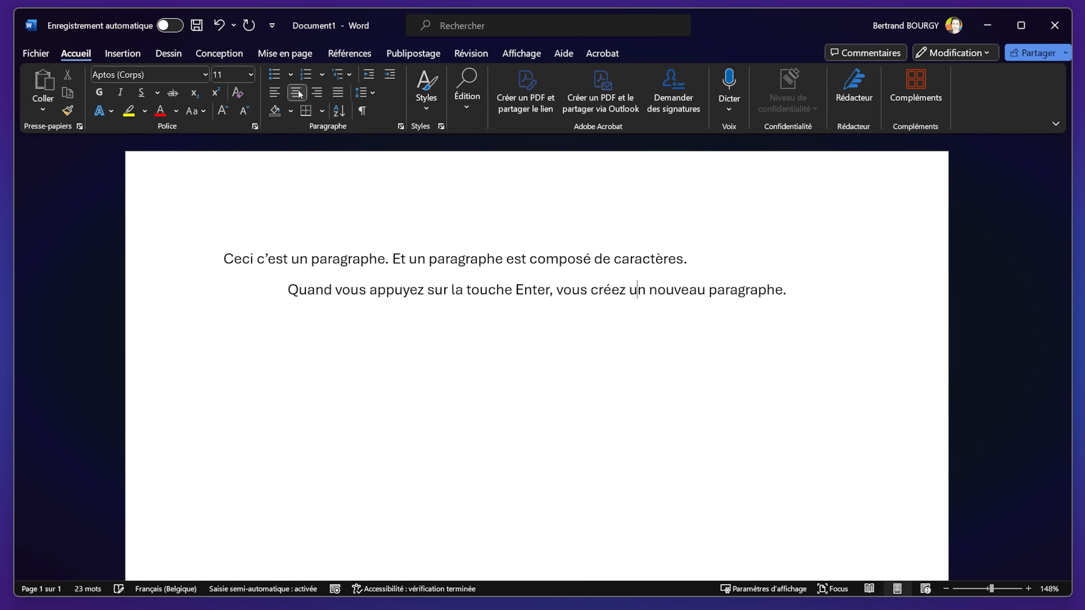
click(322, 93)
click(338, 92)
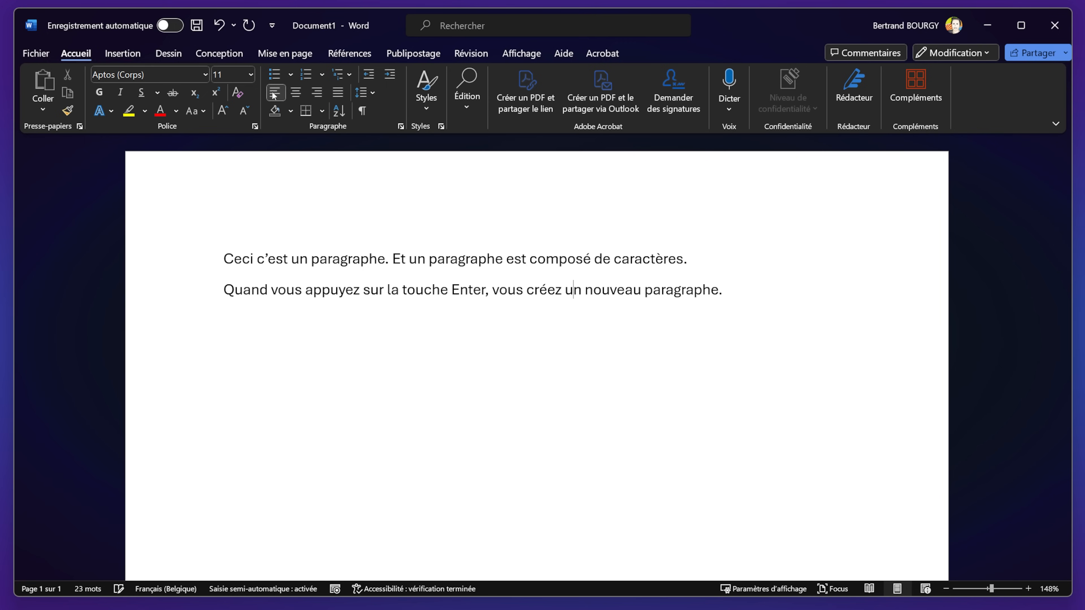
click(303, 96)
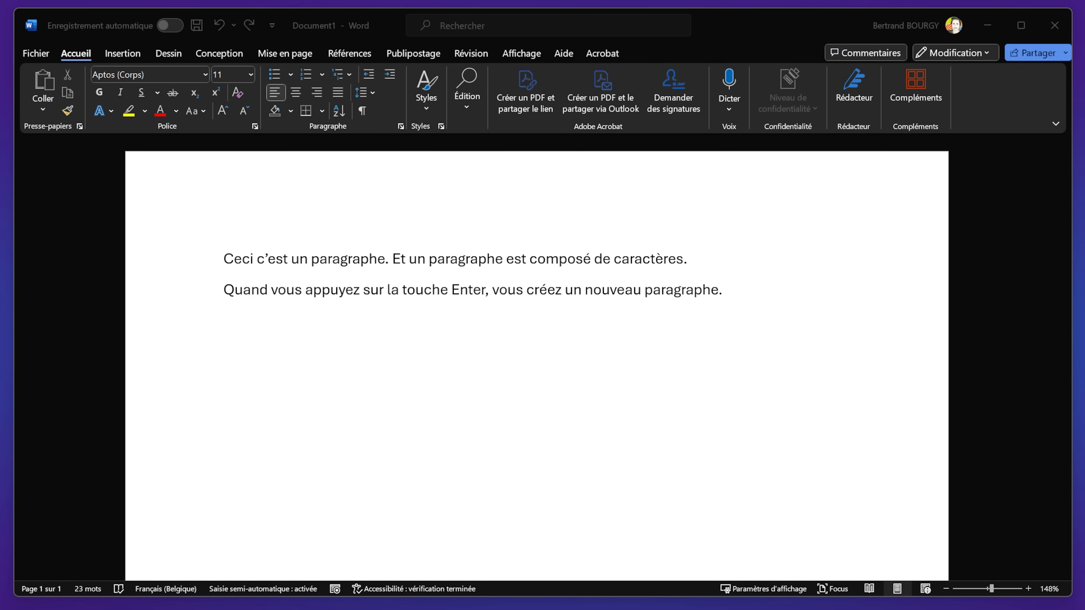
Step: Preview a blue paragraph shading on the second paragraph without applying it
click(281, 126)
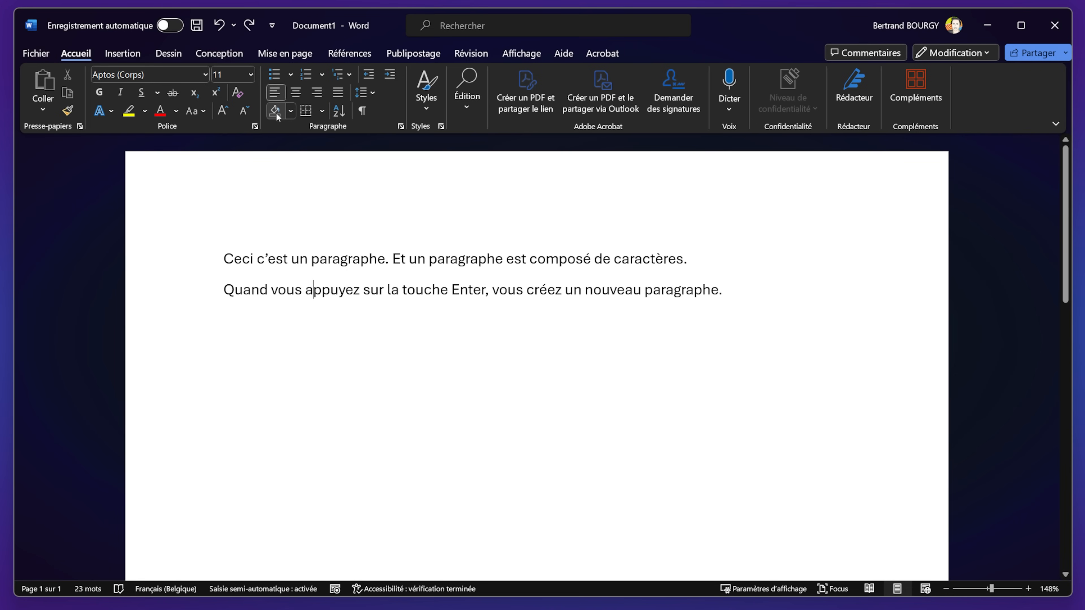
click(292, 112)
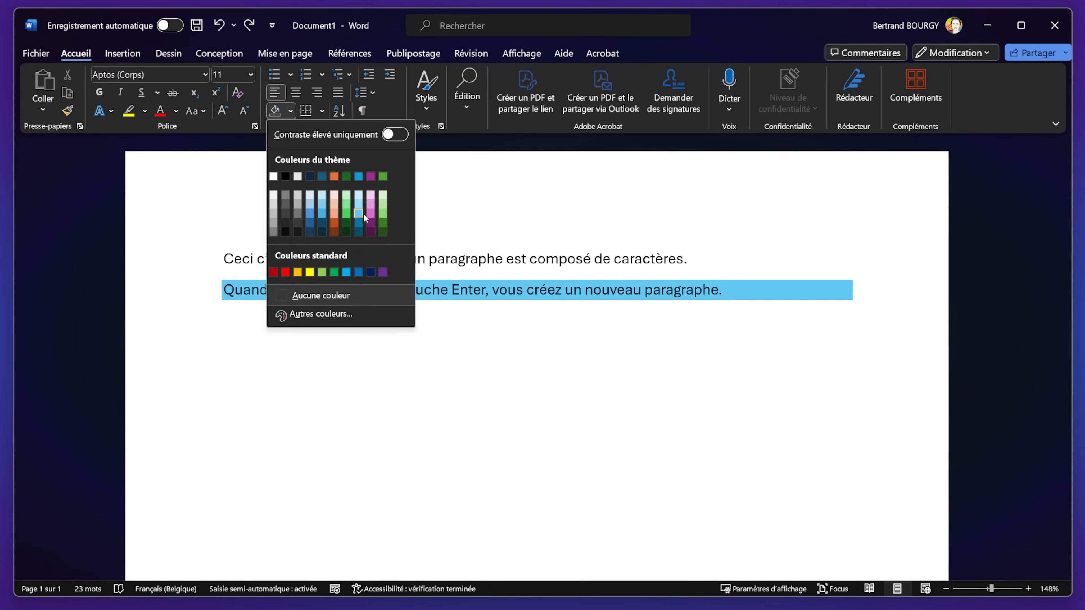
click(462, 294)
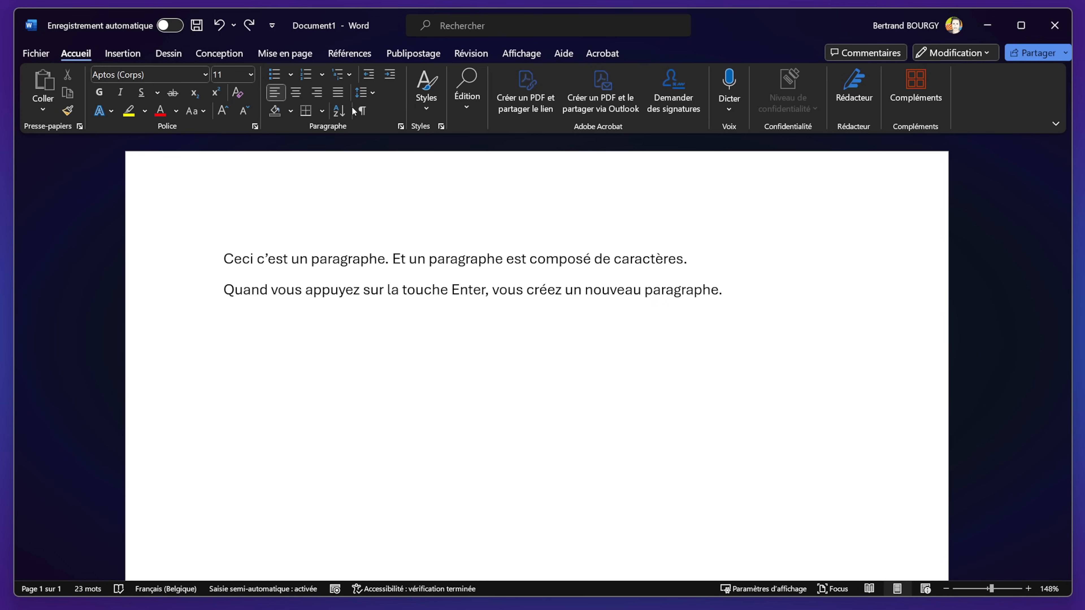
Step: Try centred and right alignment on the second paragraph again, restore left alignment, and view the available shading colours
click(299, 92)
key(ctrl+r)
click(299, 93)
click(276, 92)
click(292, 111)
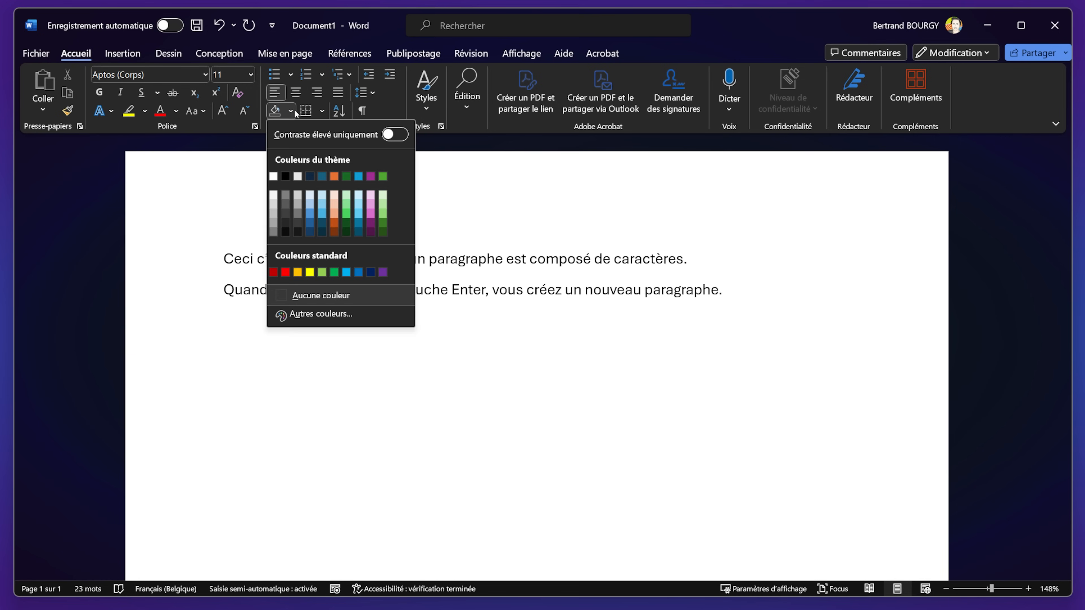
click(295, 110)
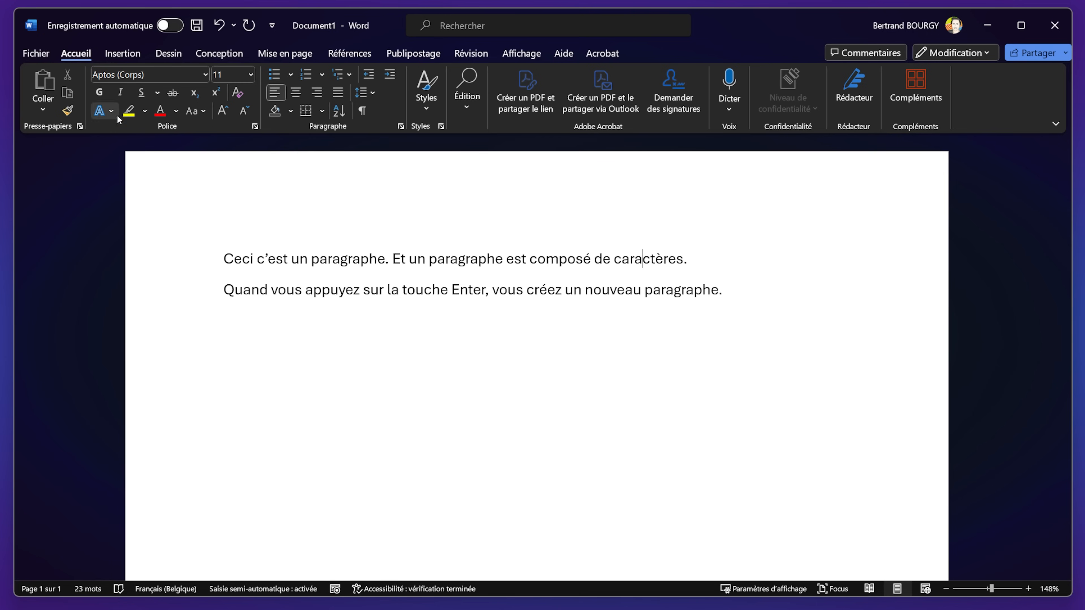
Step: Try bold, italic, underline, strikethrough, subscript and finally superscript on the word "caractères" in the first paragraph
click(100, 92)
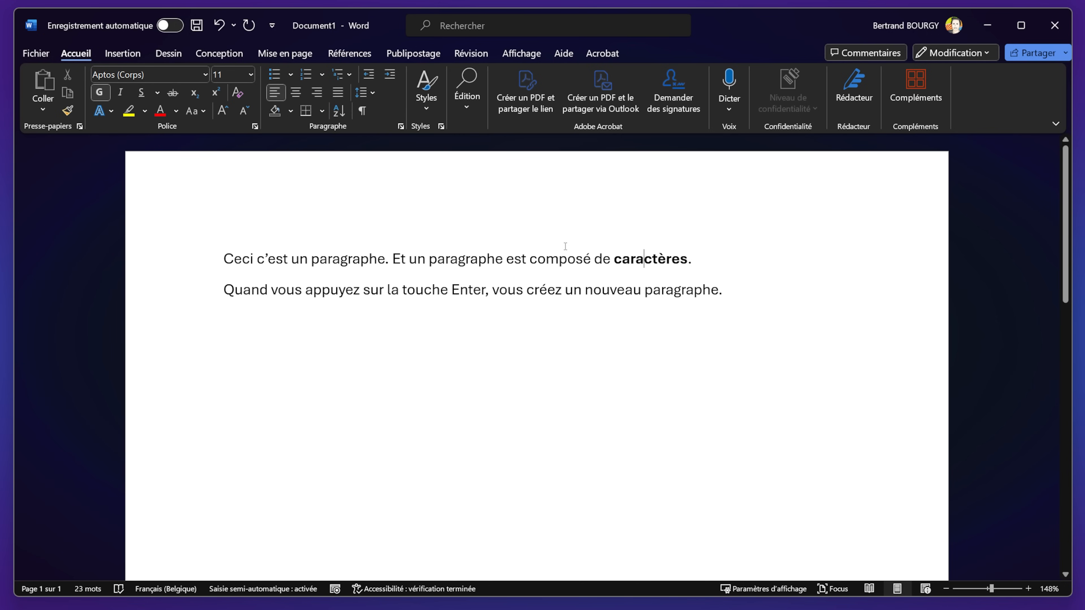
click(122, 95)
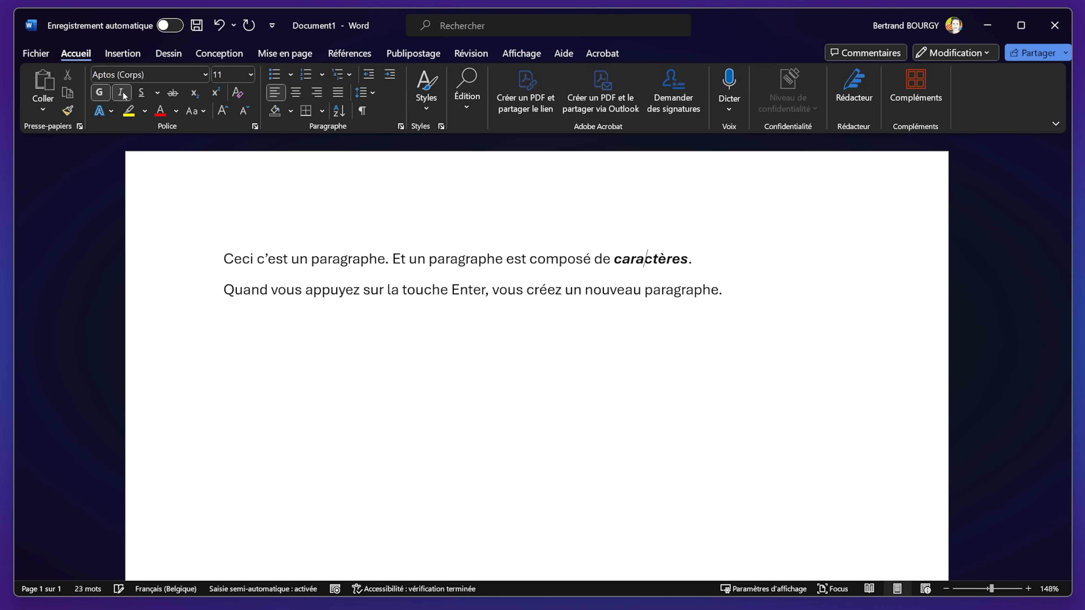
click(142, 97)
click(174, 96)
click(196, 95)
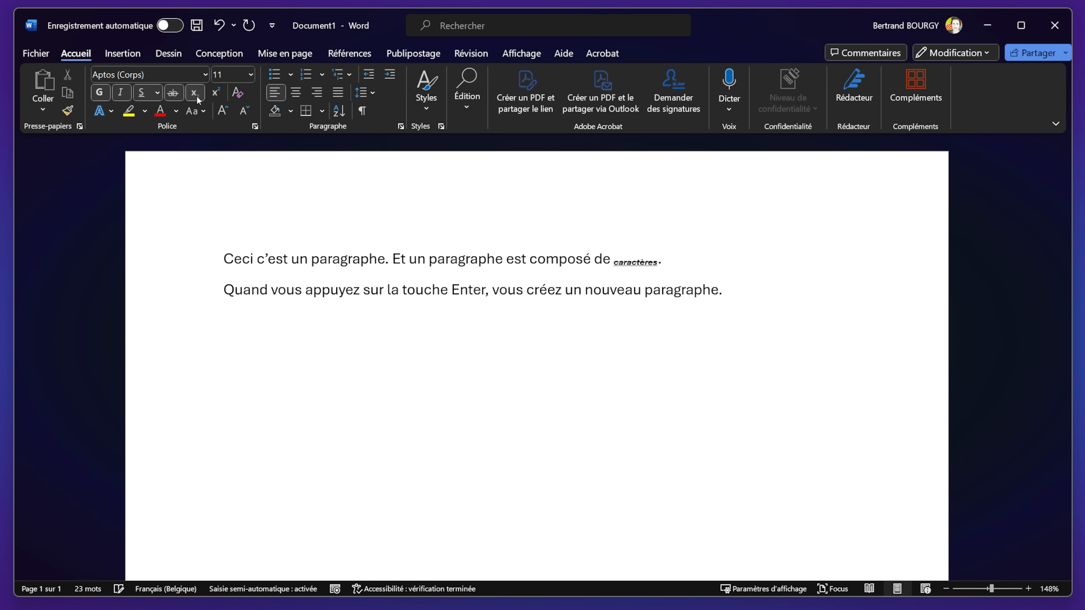
click(220, 99)
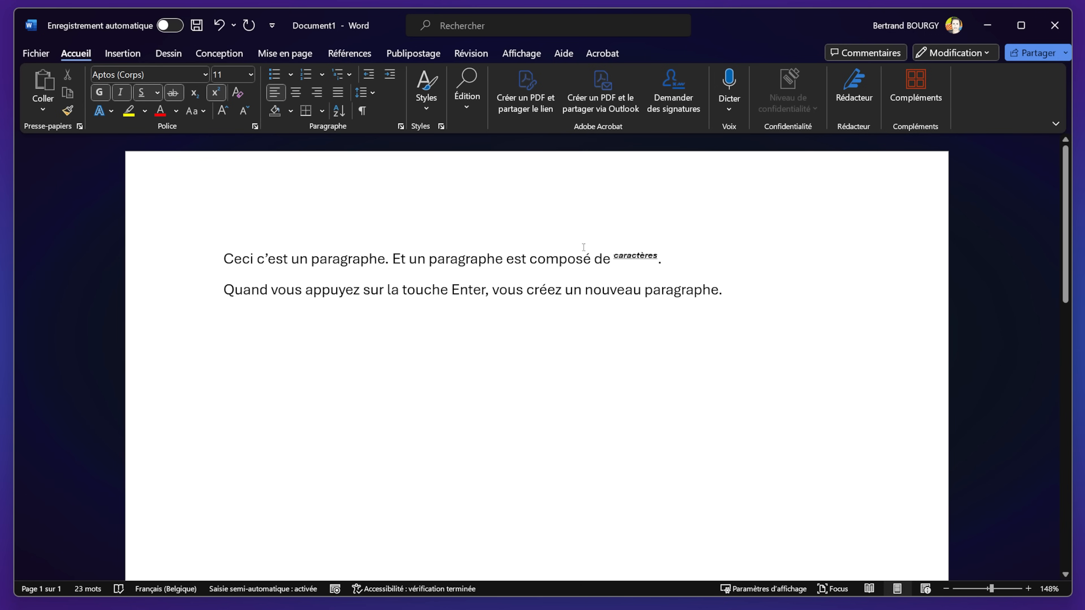
Step: Remove the superscript, strikethrough, underline, italic and bold formatting from the word "caractères"
click(217, 95)
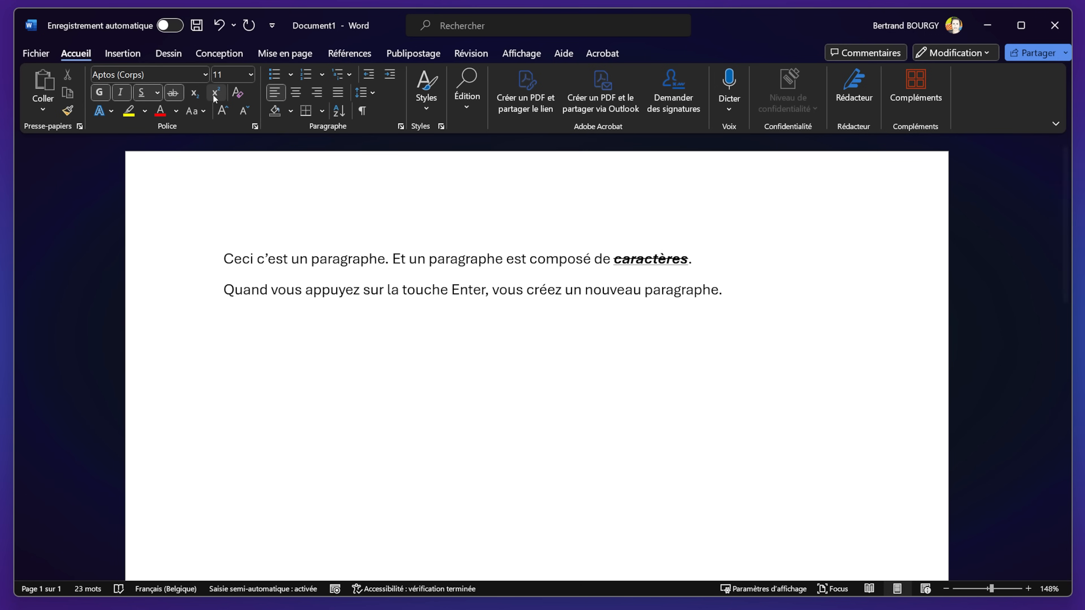
click(173, 92)
click(141, 92)
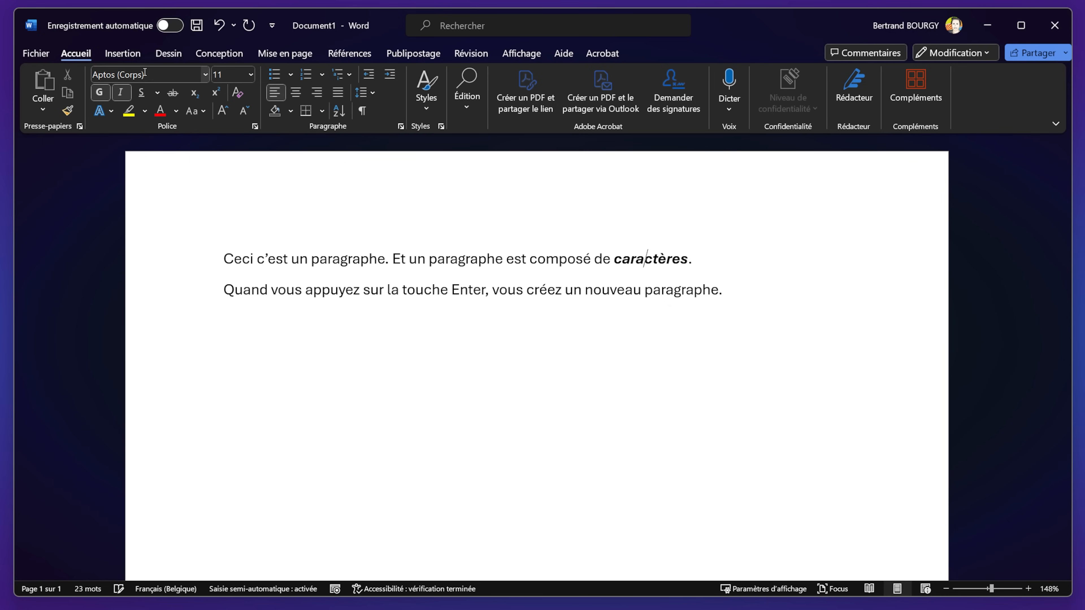
click(119, 98)
click(99, 93)
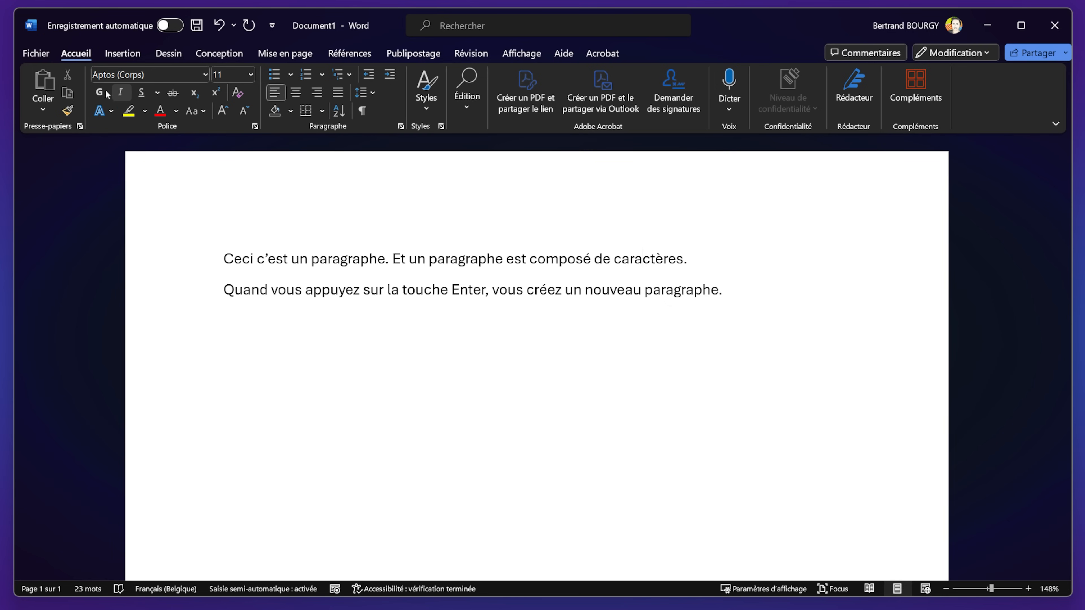
click(98, 92)
click(97, 93)
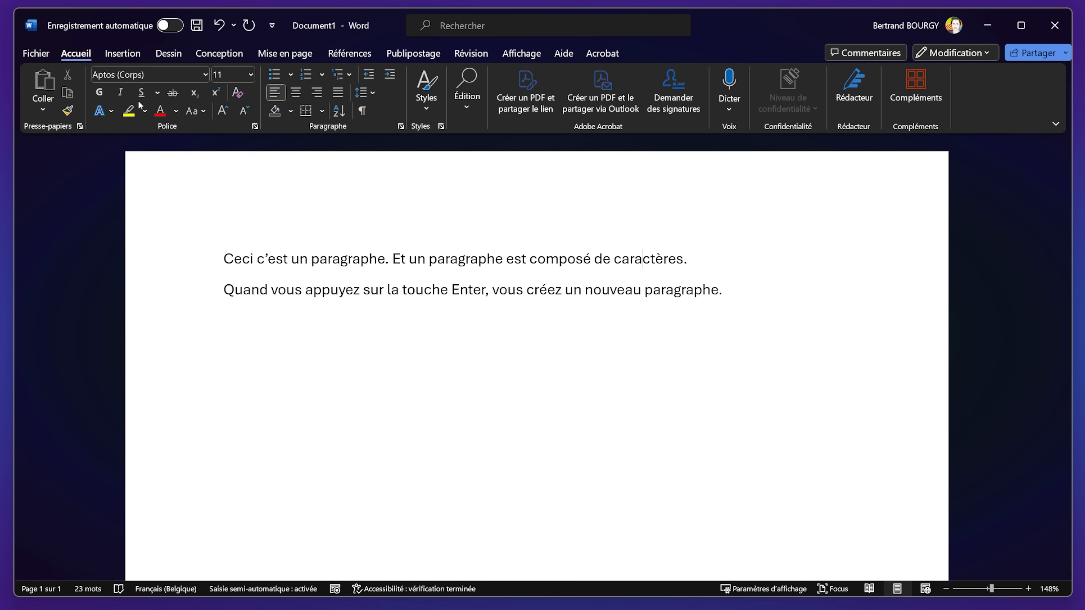
Step: Set the font colour of the word "caractères" to a light blue theme colour
click(175, 112)
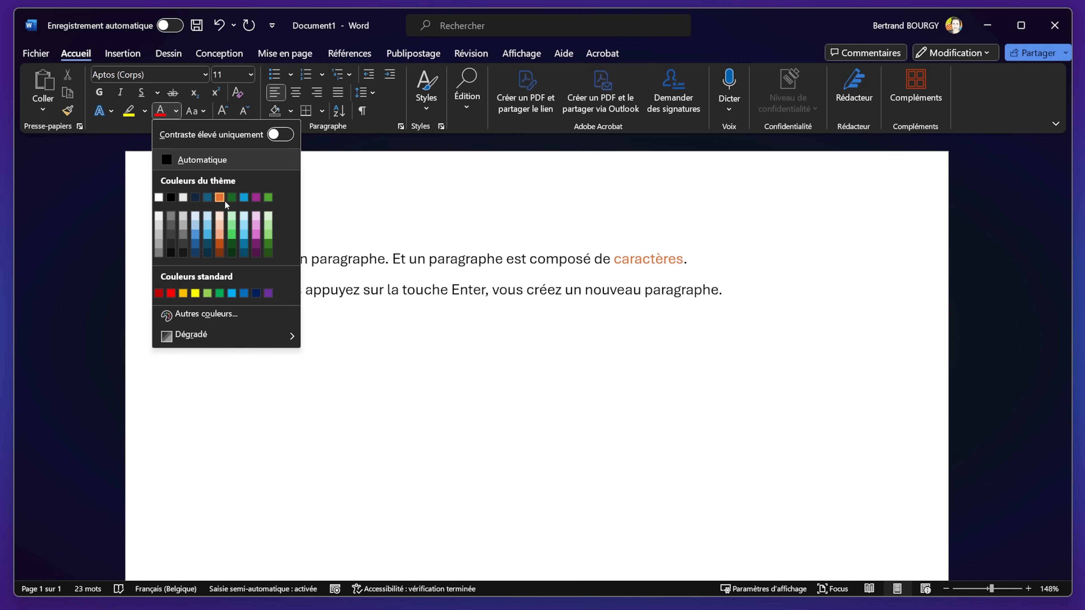
click(207, 234)
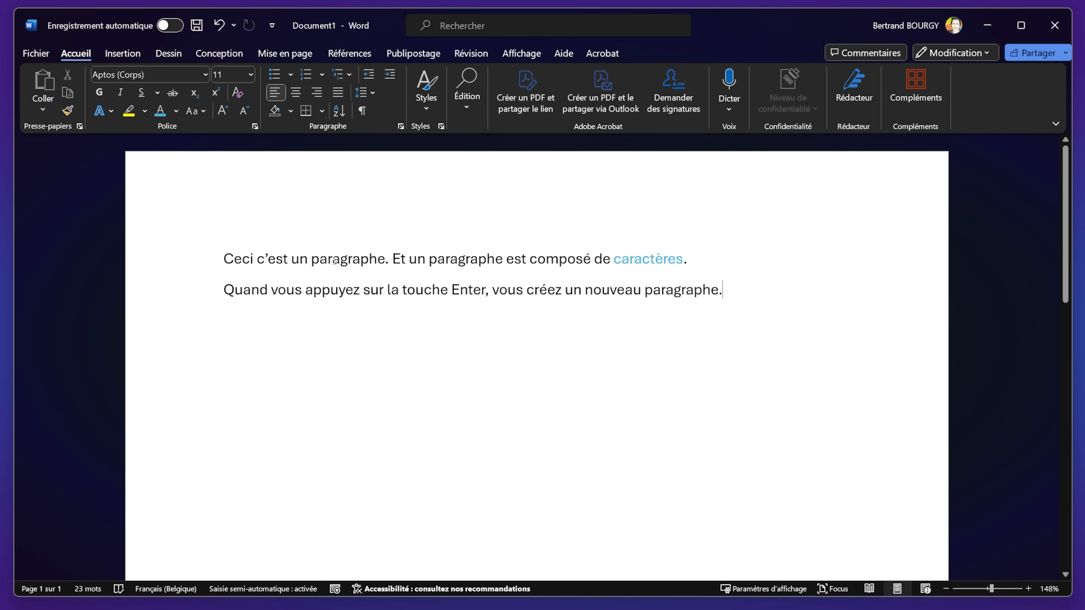
Step: Apply bold, italic and underline to "paragraphe. Et un paragraphe" in the first paragraph
drag(310, 260, 505, 262)
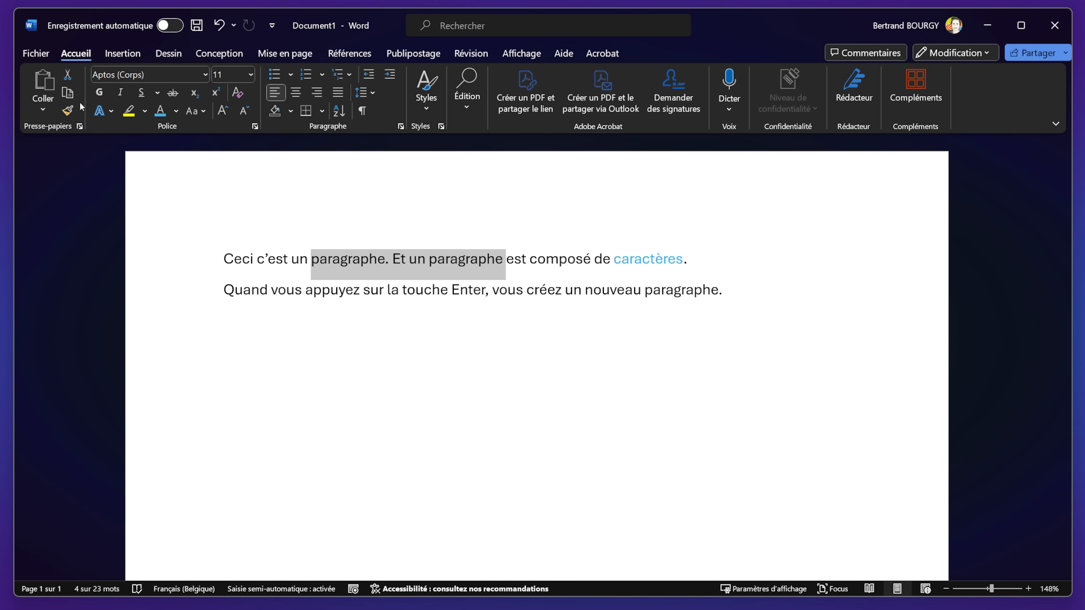
click(98, 93)
click(120, 93)
click(145, 93)
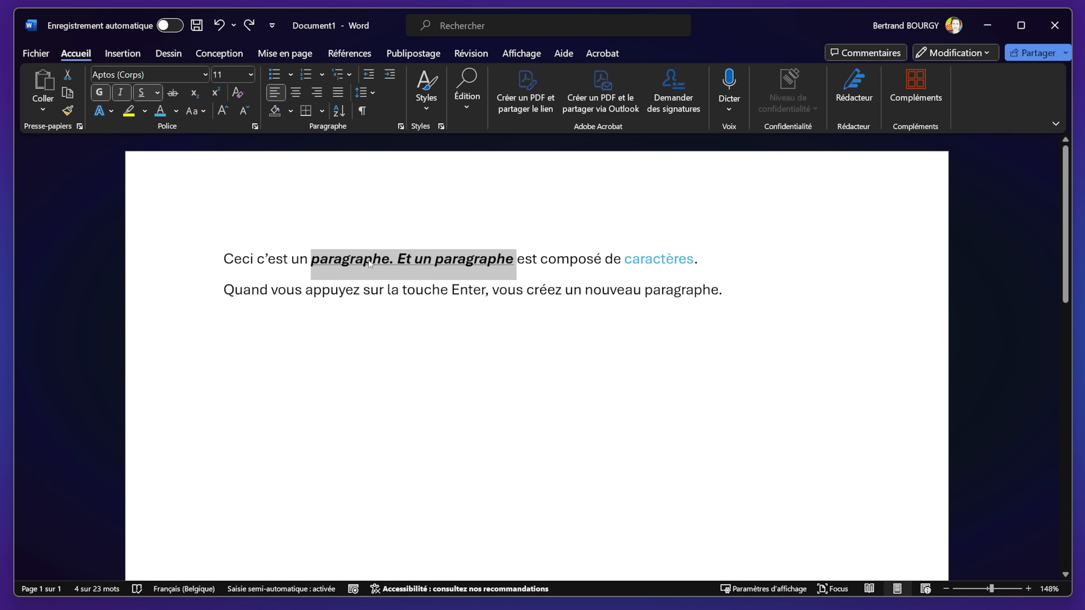
click(330, 259)
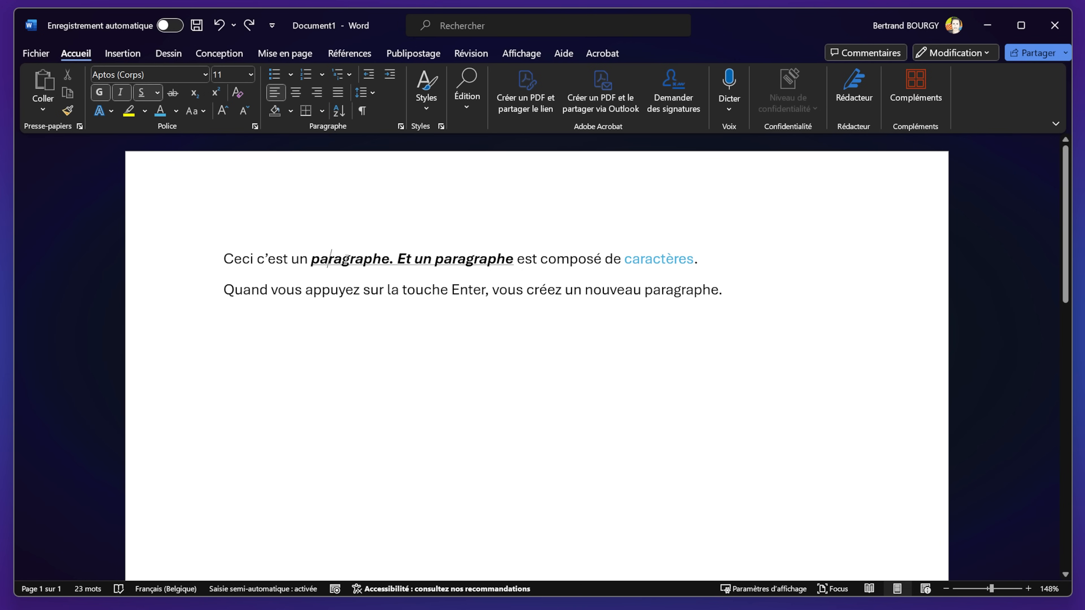
Step: Select the single word "paragraphe" in the first paragraph, and extend the selection to that whole paragraph
double_click(343, 260)
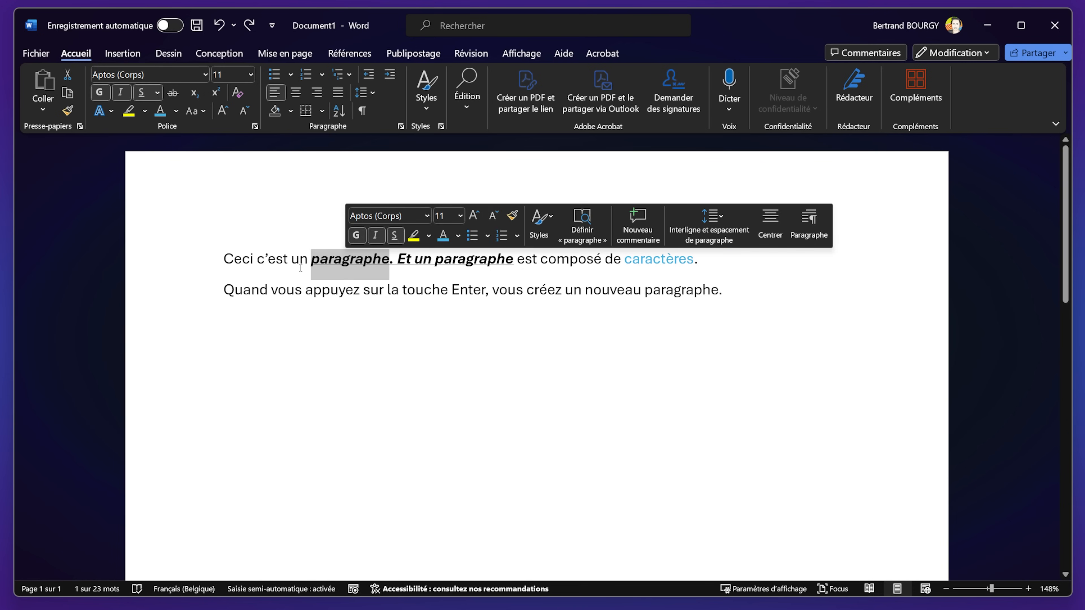
click(330, 262)
double_click(329, 263)
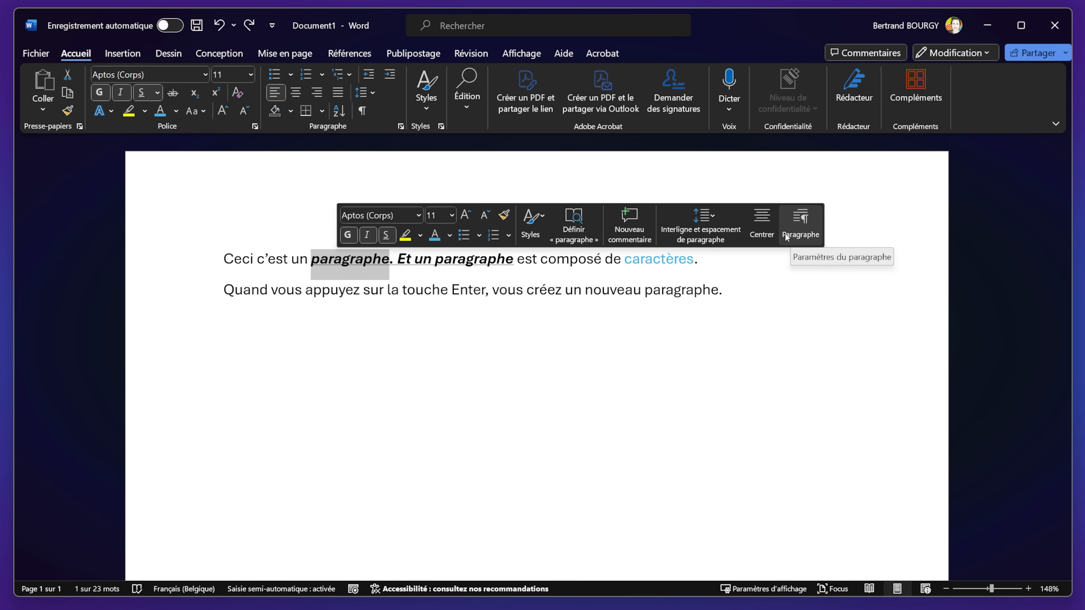
click(334, 259)
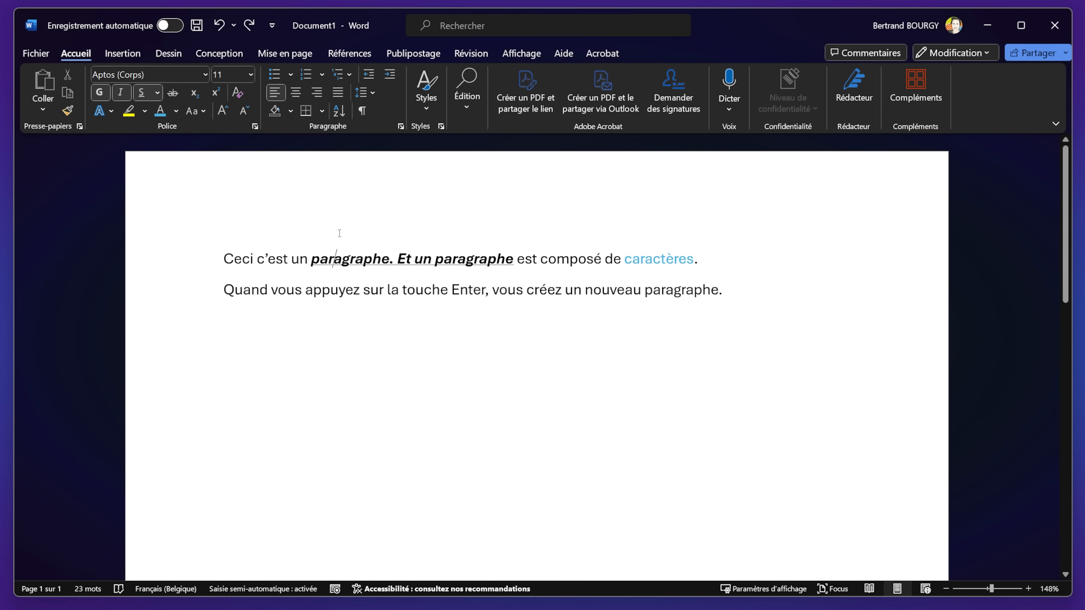
triple_click(564, 258)
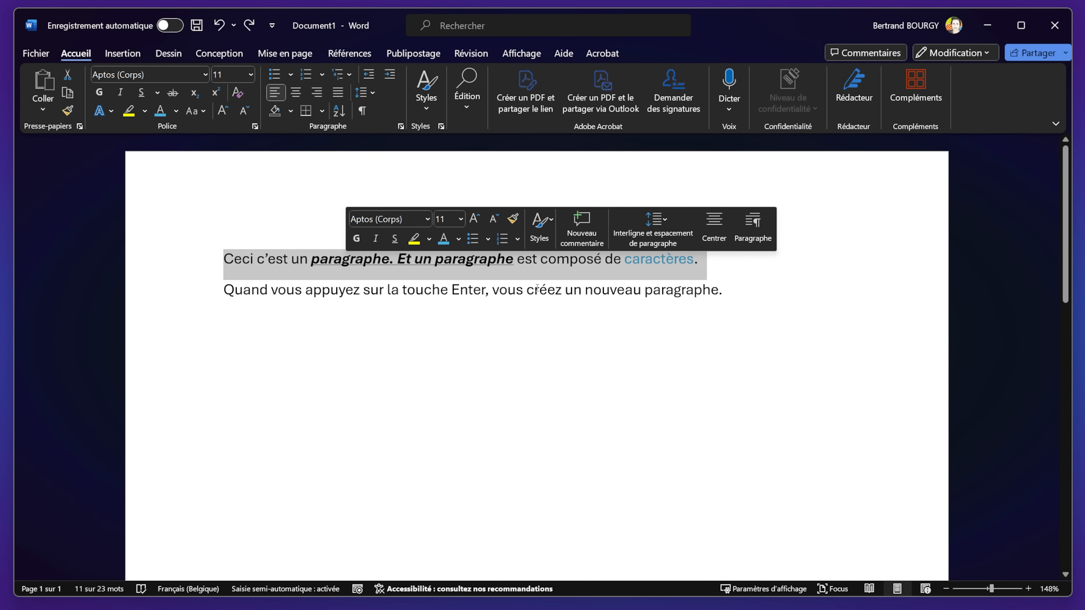
Step: Add the sentence "Ici, je vais continuer mon paragraphe." at the end of the second paragraph
click(750, 287)
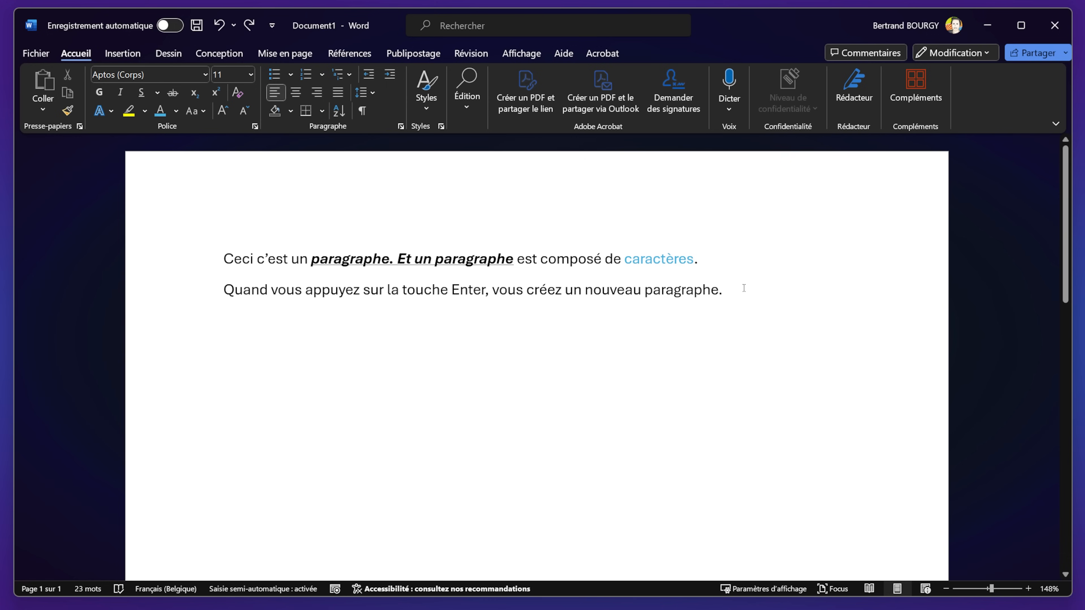
text(Ici, je vais contin)
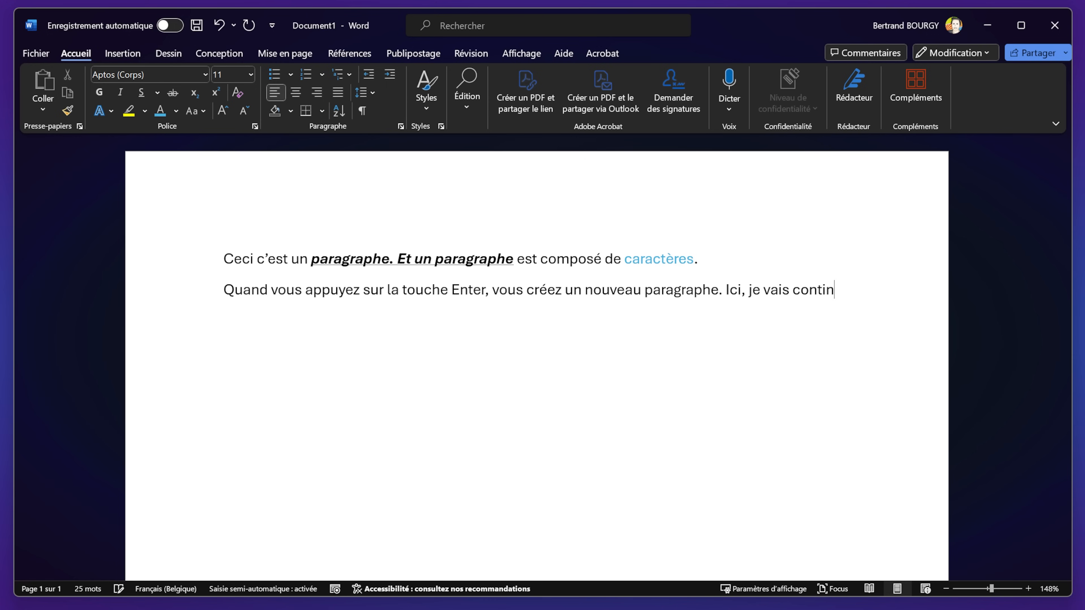
text(uer mon paragraphe.)
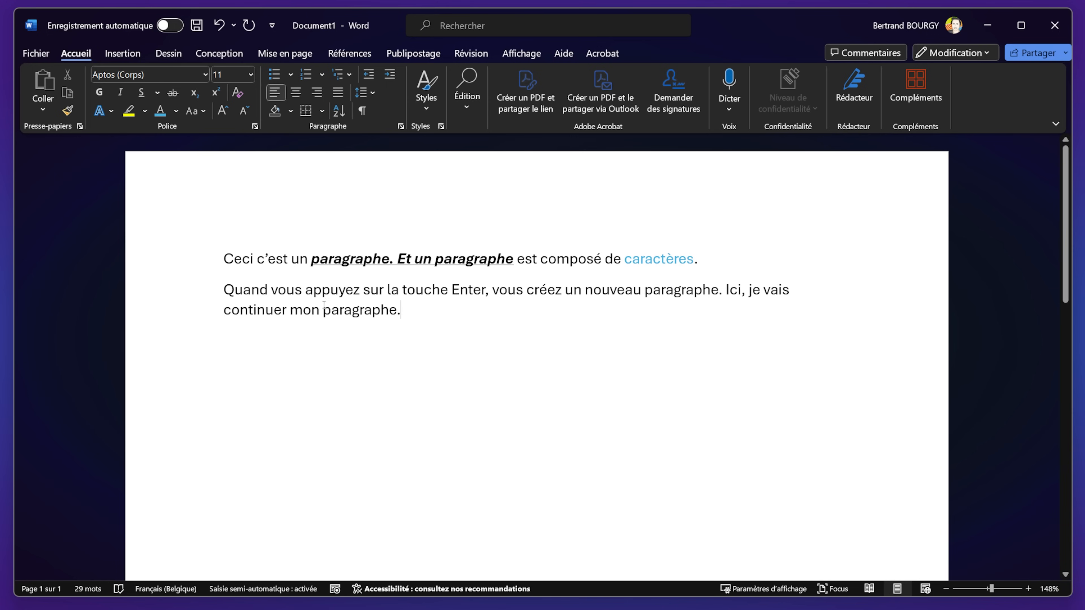
Step: Select the whole second paragraph in two different ways, clearing the selection each time
triple_click(453, 362)
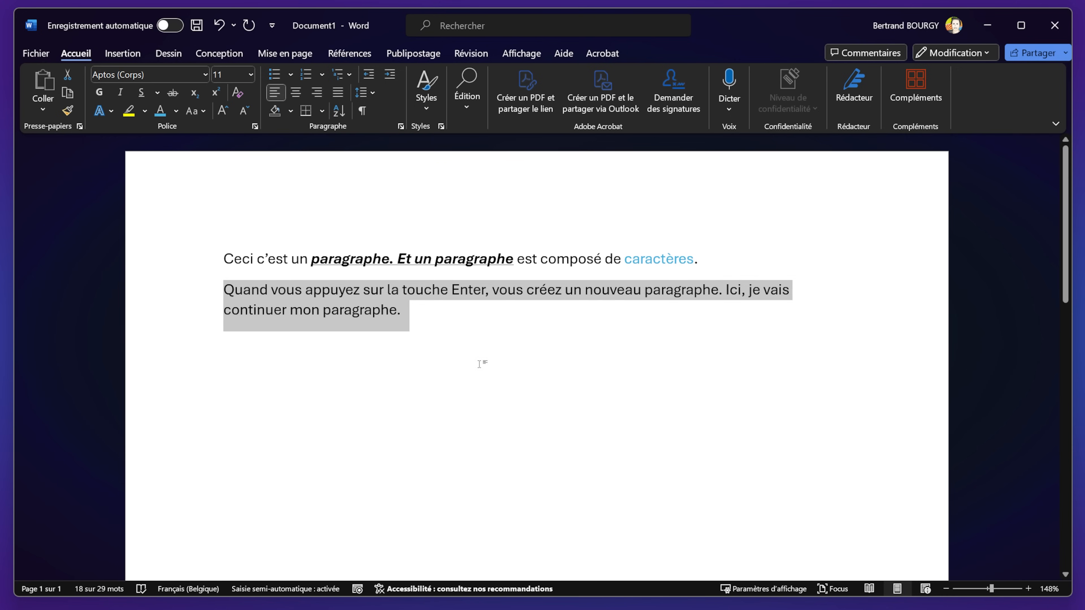
click(426, 317)
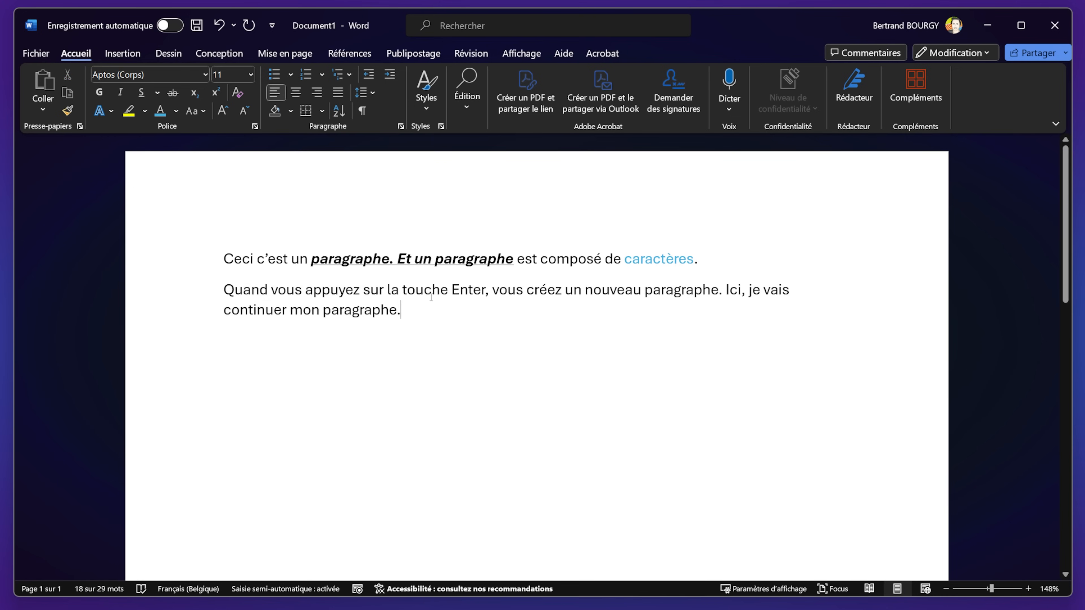
drag(402, 312, 221, 290)
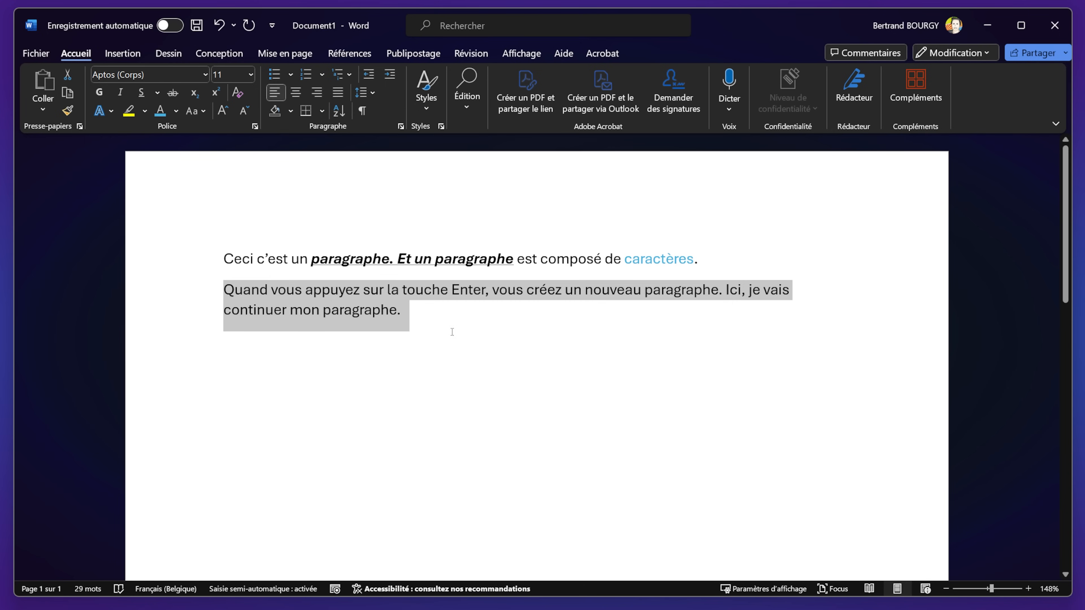
click(438, 320)
Step: Try right alignment on both paragraphs together and restore their left alignment
drag(438, 319, 220, 285)
drag(220, 286, 231, 259)
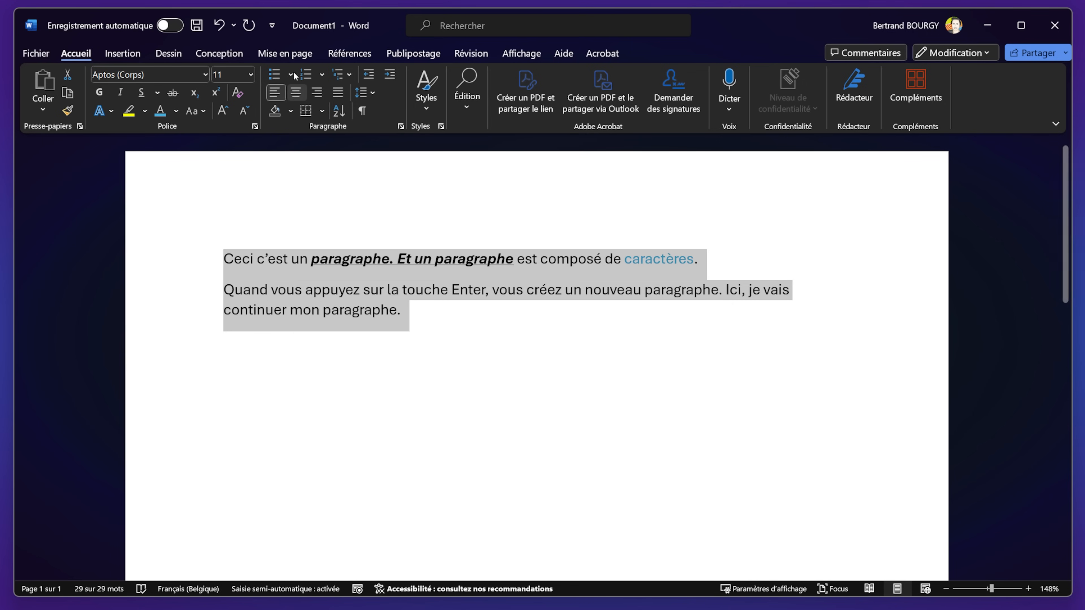
click(318, 92)
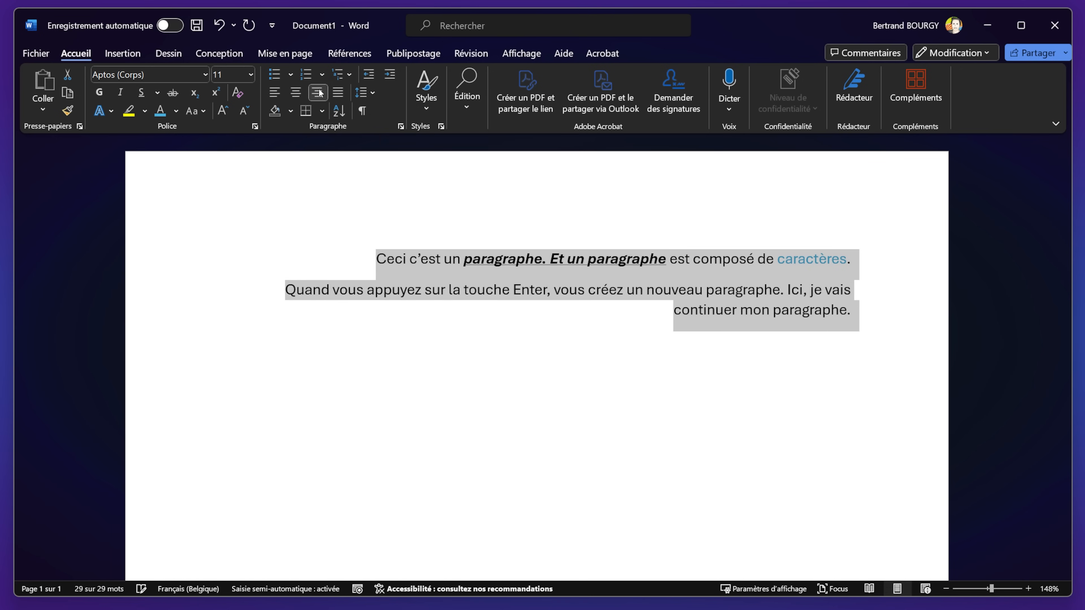
click(275, 92)
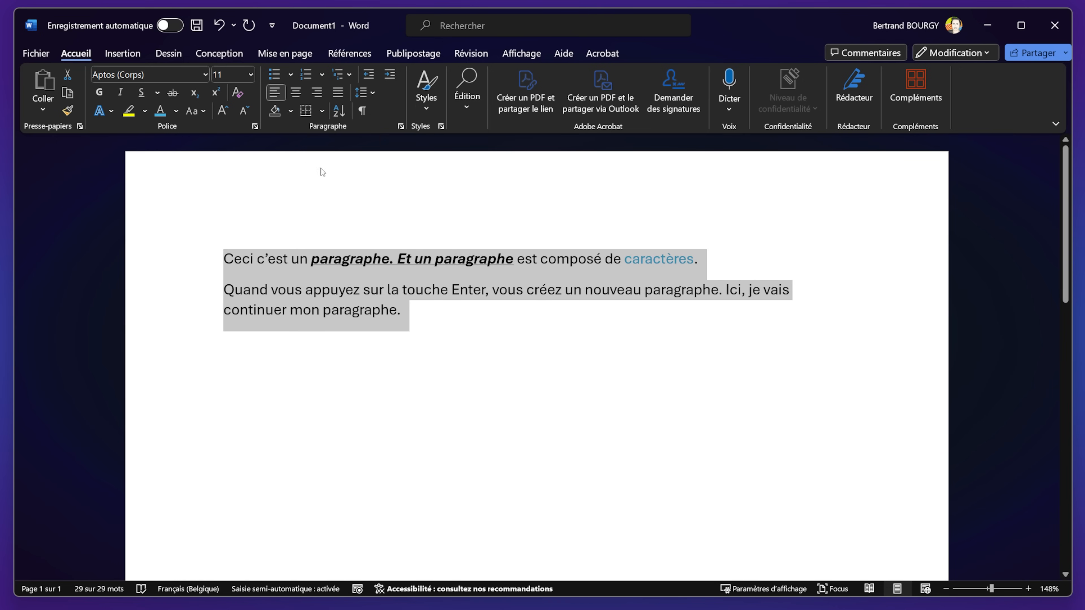
Step: Try right alignment with only the text from "est composé de" to the end of the document selected, and restore left alignment
drag(411, 311, 517, 263)
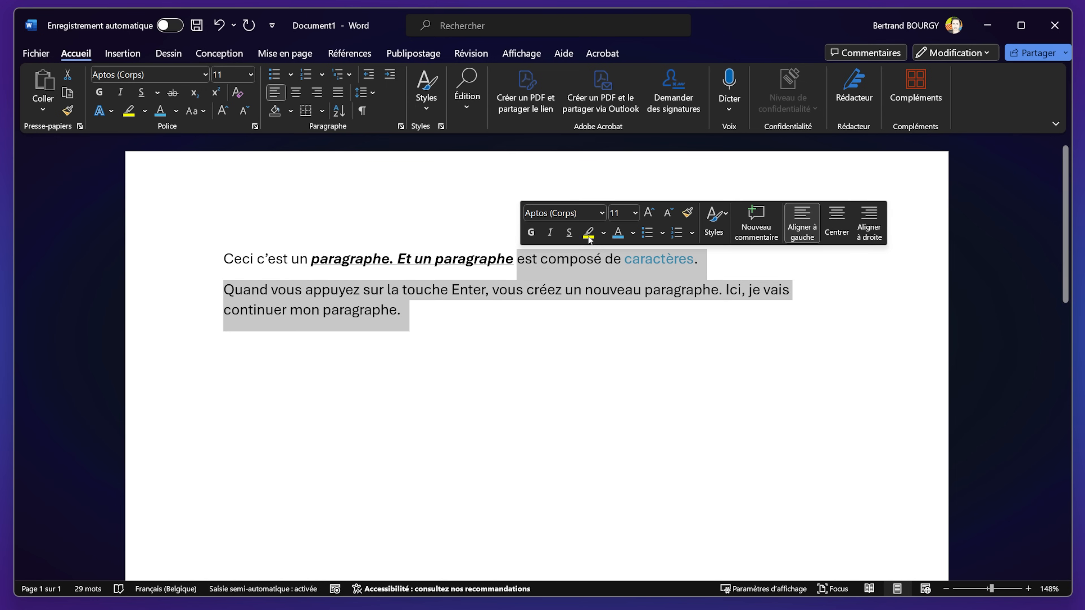
click(318, 92)
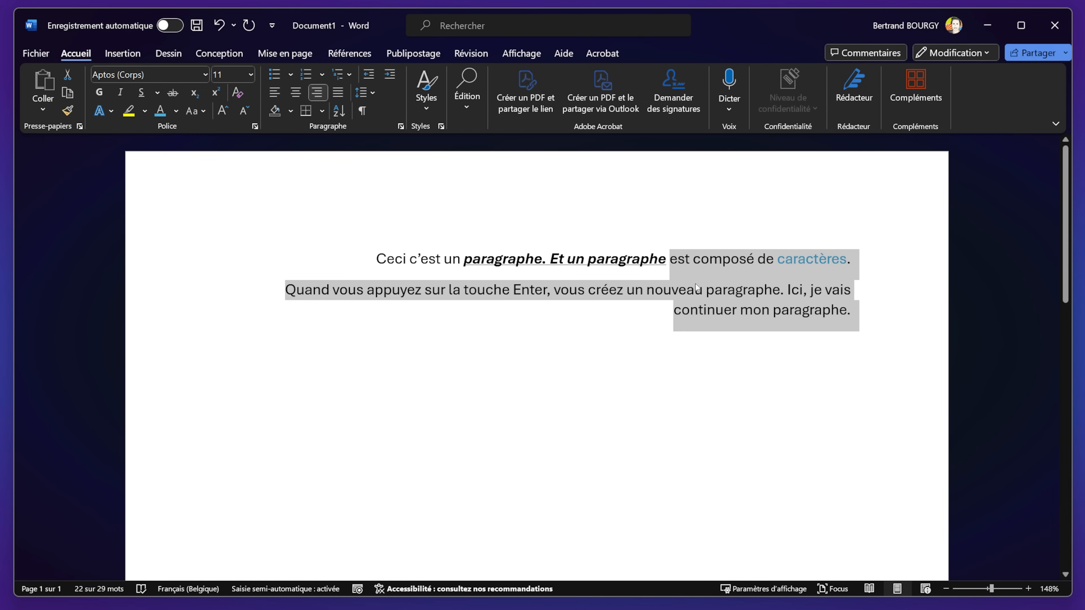
click(268, 92)
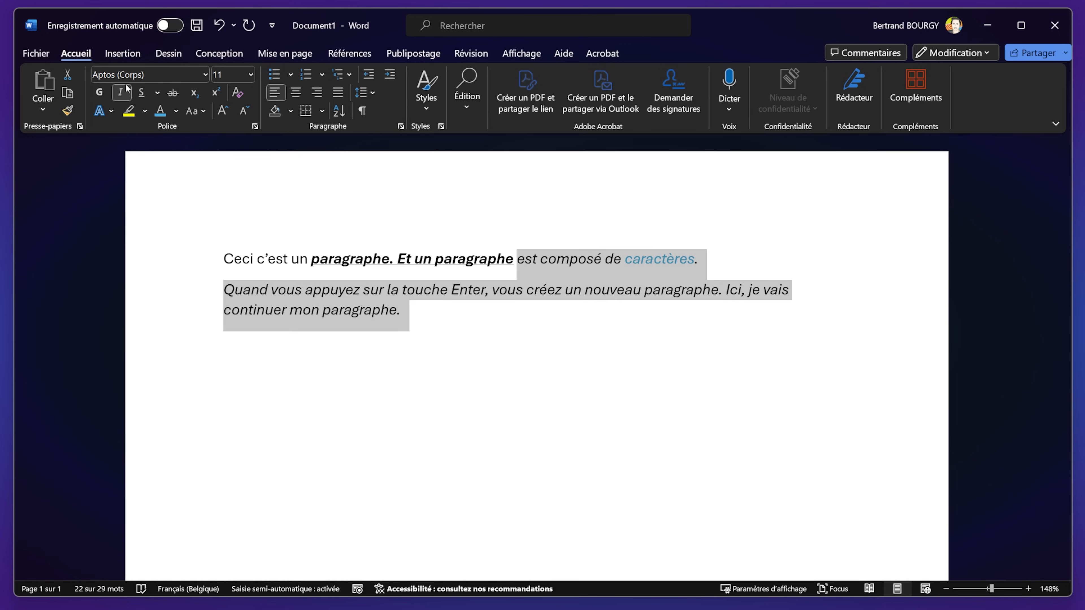
Step: Apply italic and underline to the text from "est composé de" to the end of the document
click(141, 93)
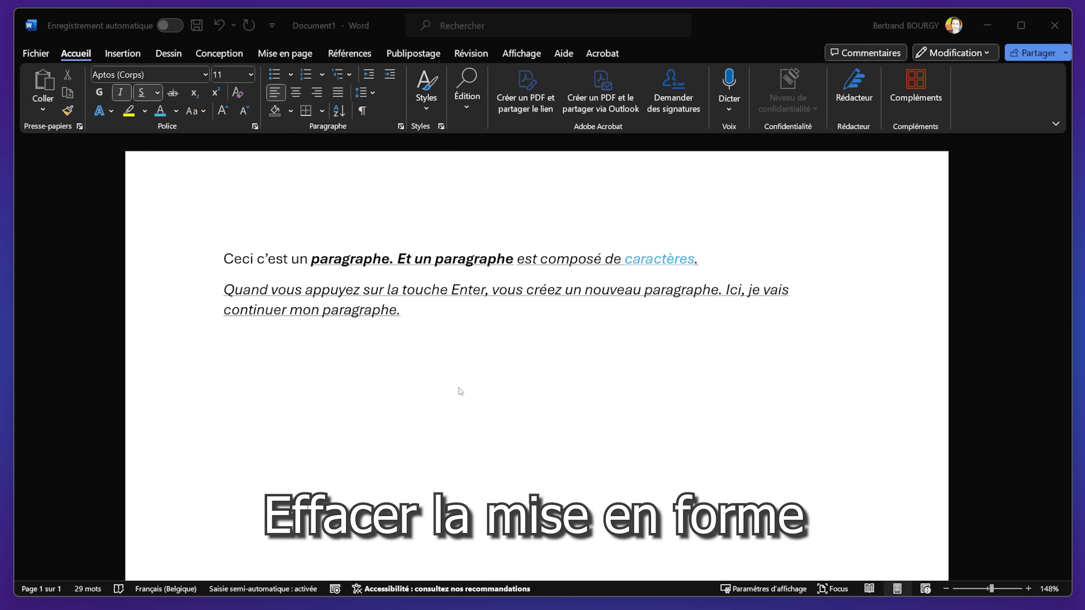
click(465, 384)
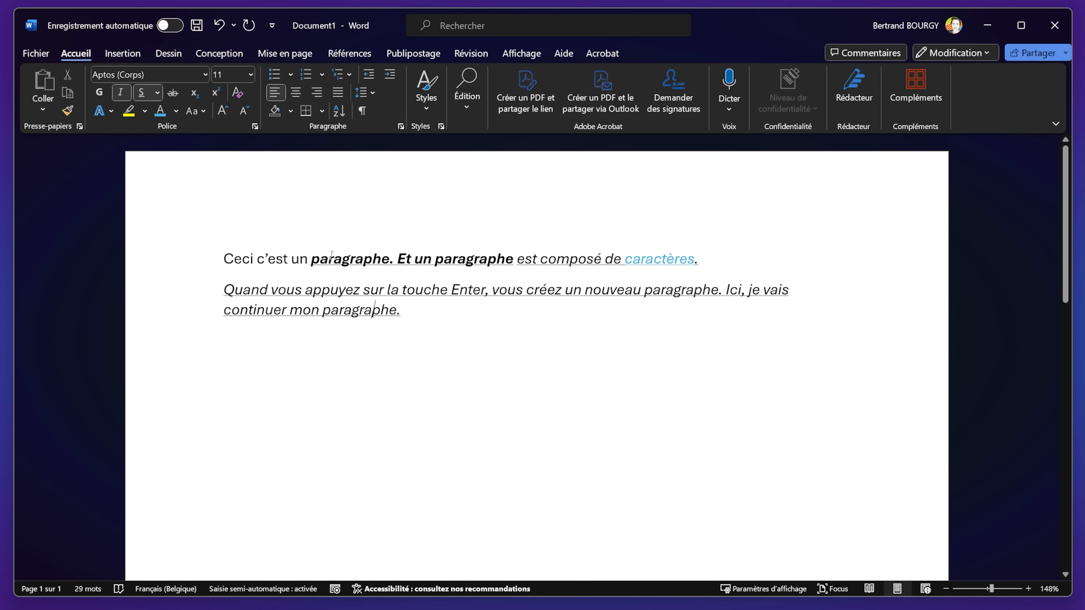
Step: Remove the bold, italic and underline formatting from "paragraphe. Et un paragraphe" in the first paragraph
drag(310, 259, 515, 262)
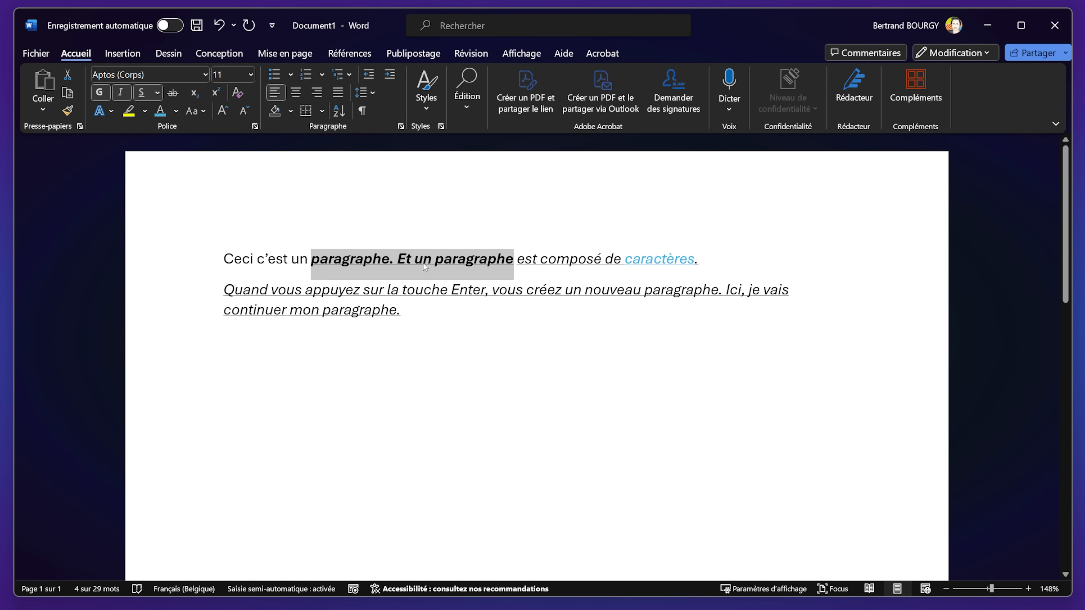
click(99, 92)
click(121, 92)
click(143, 92)
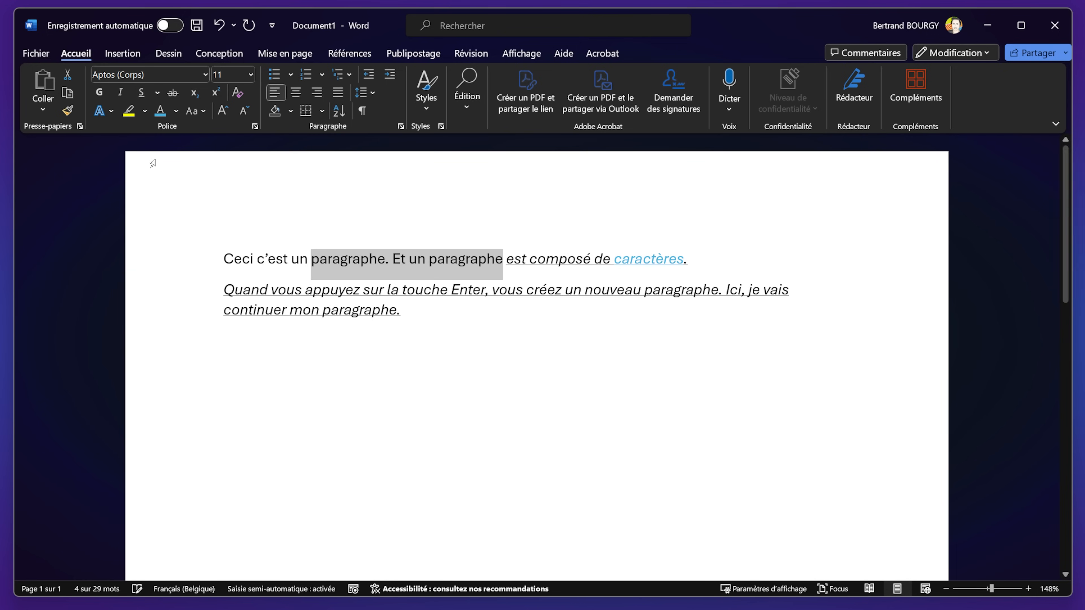
Step: Clear all formatting from both paragraphs at once
click(499, 291)
drag(505, 257, 683, 259)
click(674, 291)
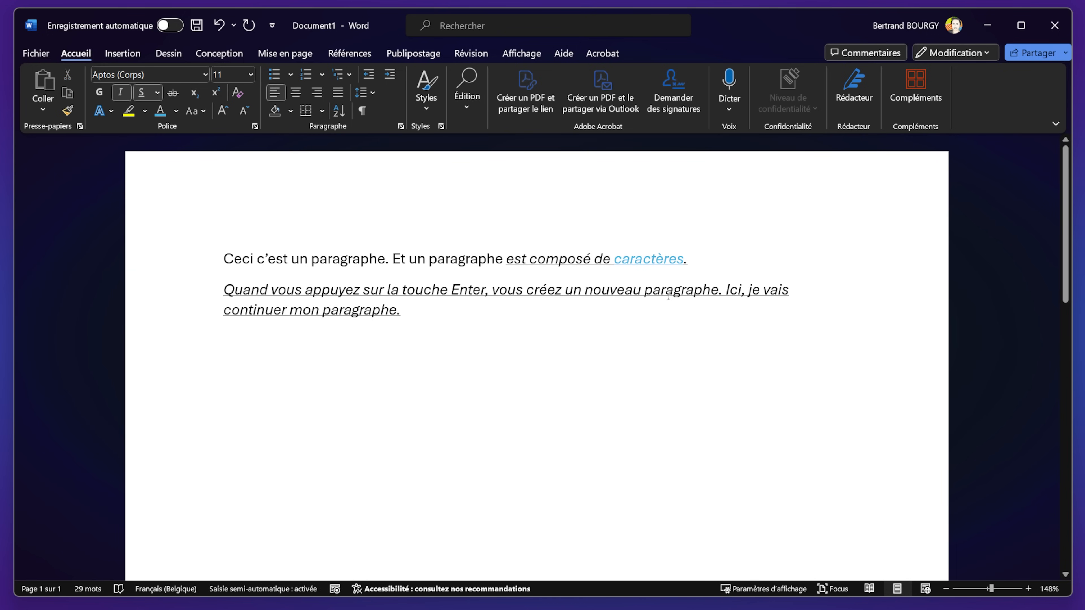
drag(403, 310, 200, 250)
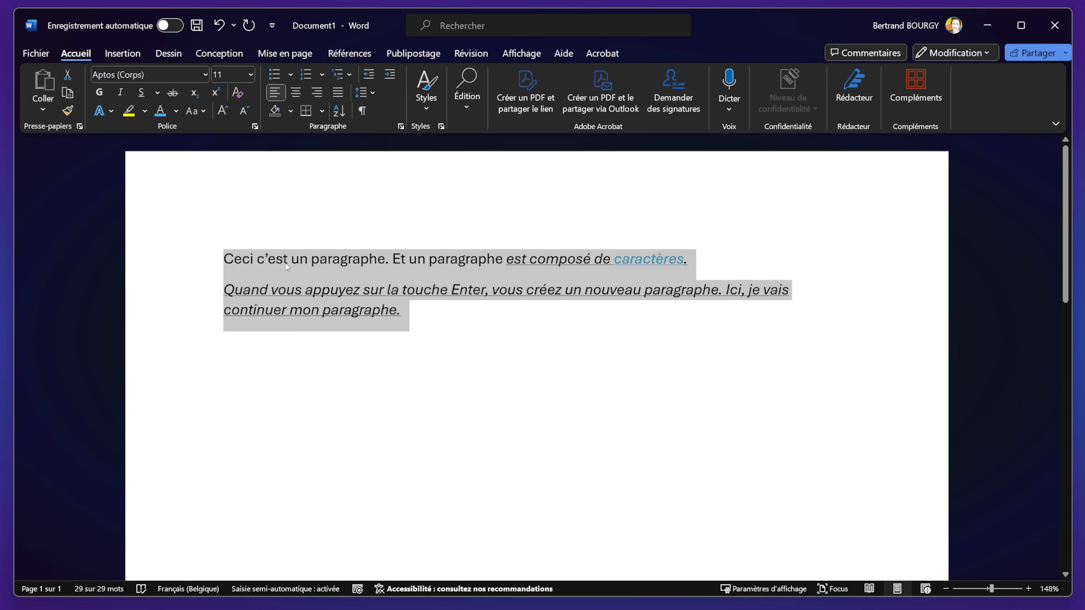
click(237, 96)
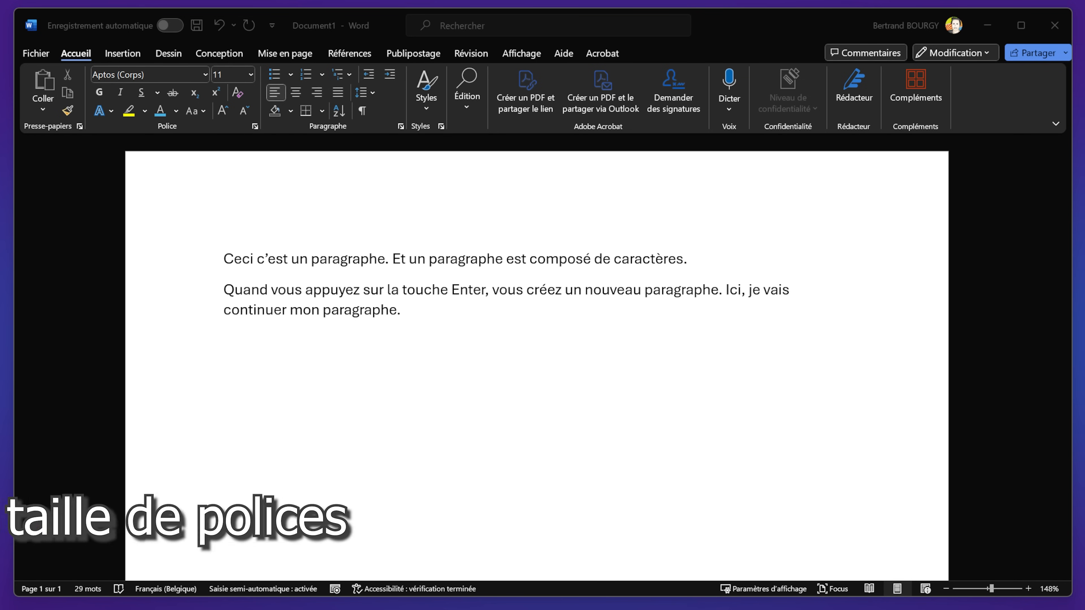
click(477, 417)
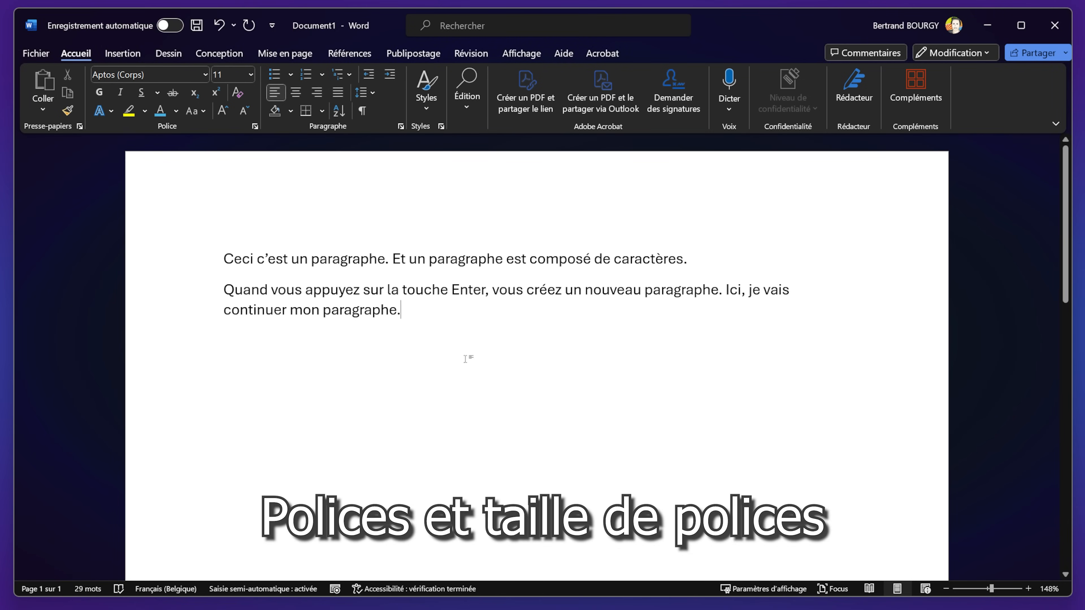
Step: Set the font of the whole first paragraph to Bauhaus 93
key(ctrl+Home)
drag(224, 258, 695, 261)
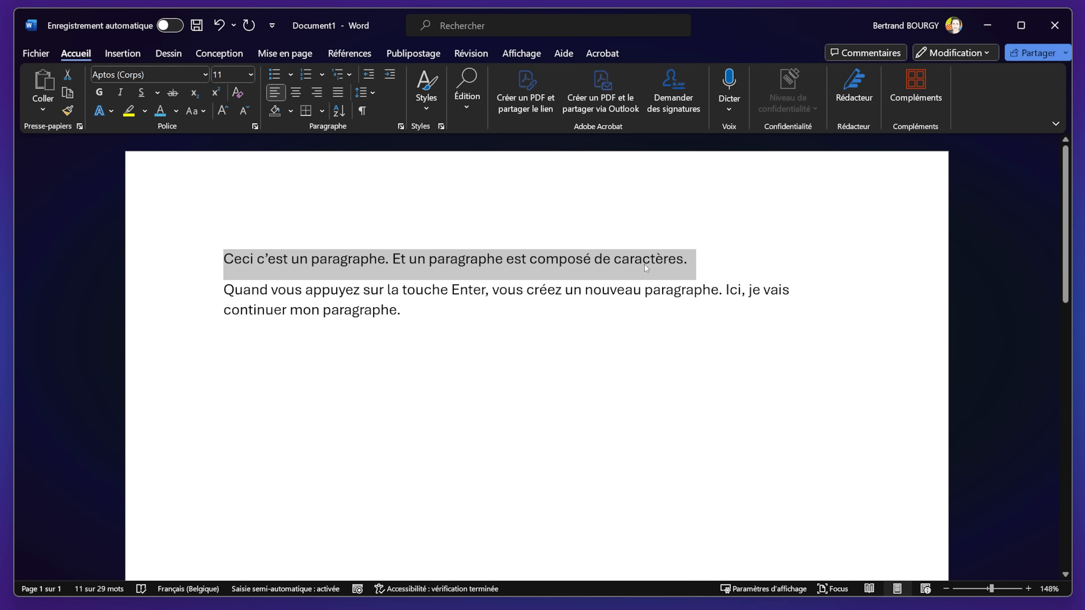
click(205, 74)
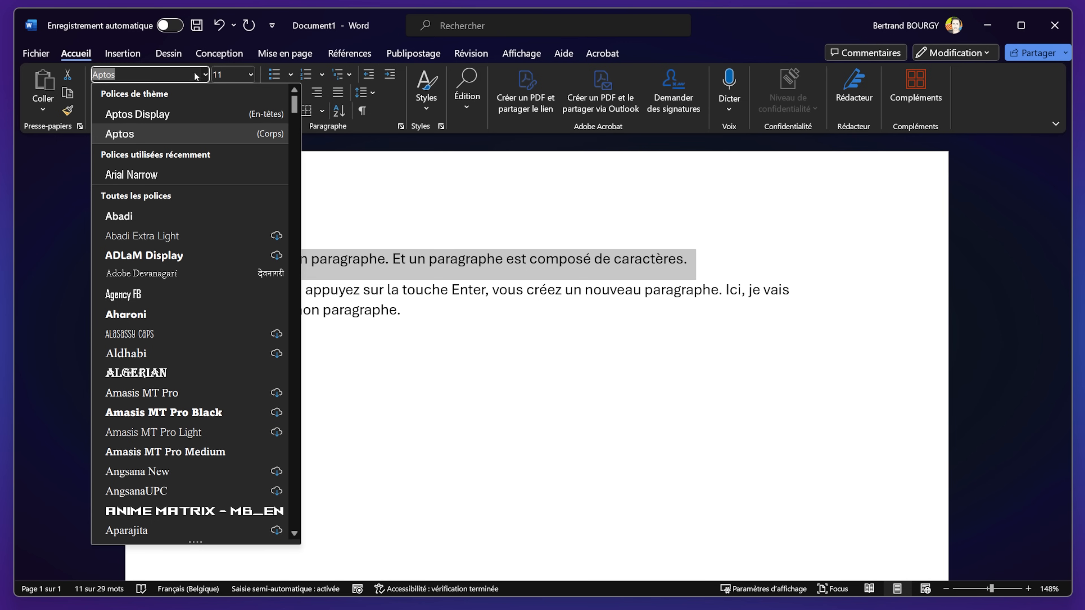
scroll(201, 419, down, 4)
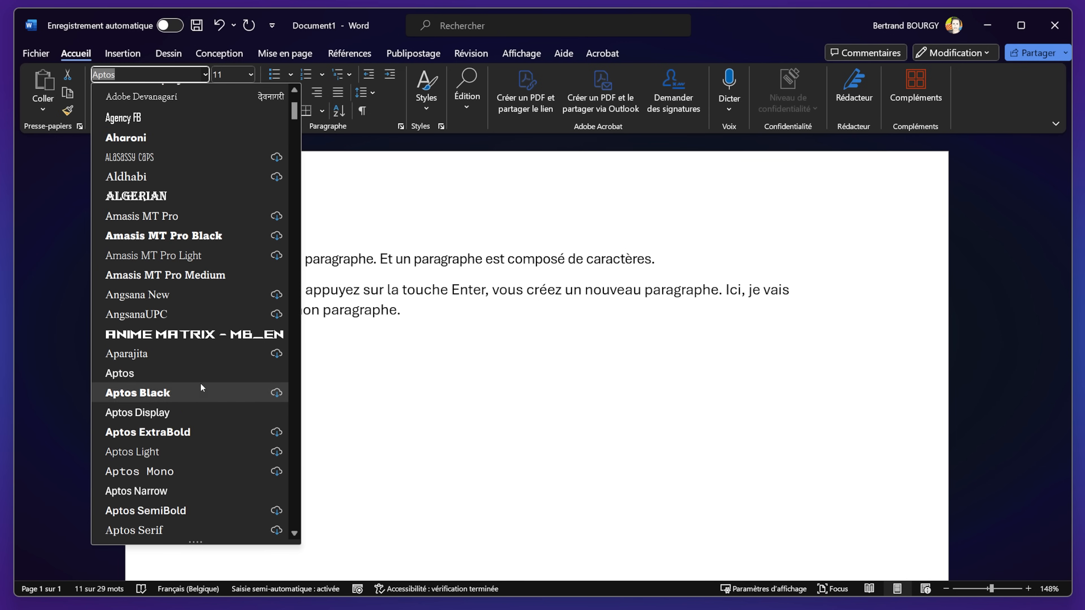
scroll(191, 426, down, 10)
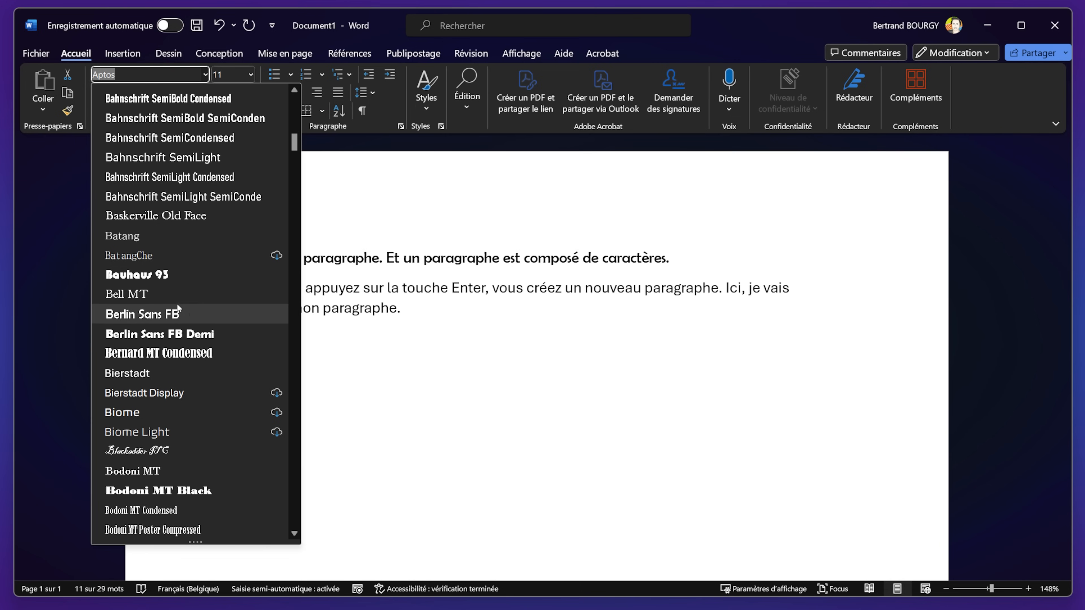
click(166, 275)
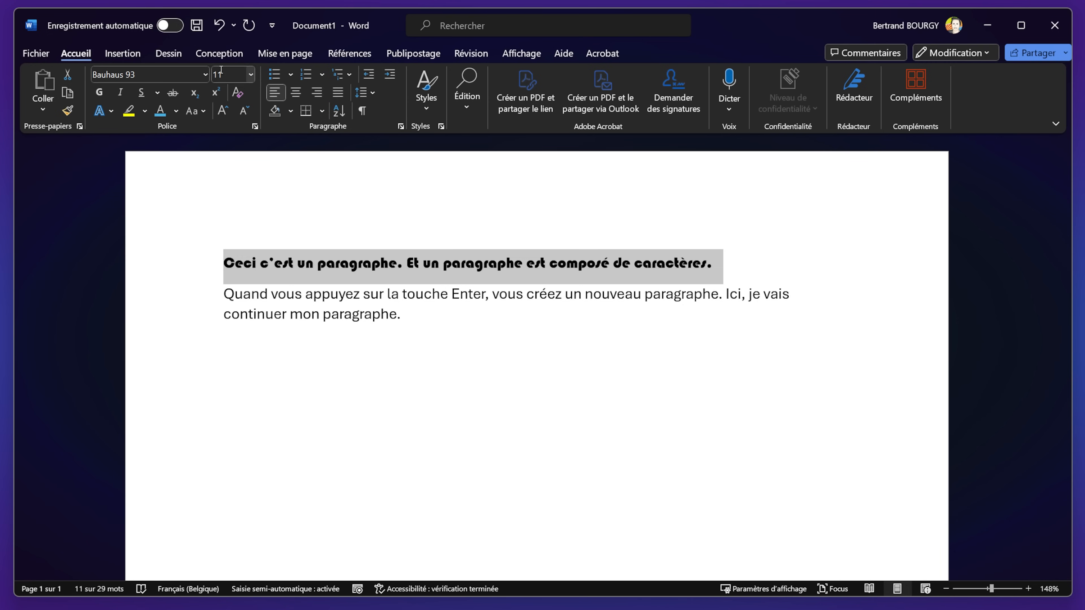
Step: Set the first paragraph's font size to 26 and reduce it by two steps to 22
click(251, 75)
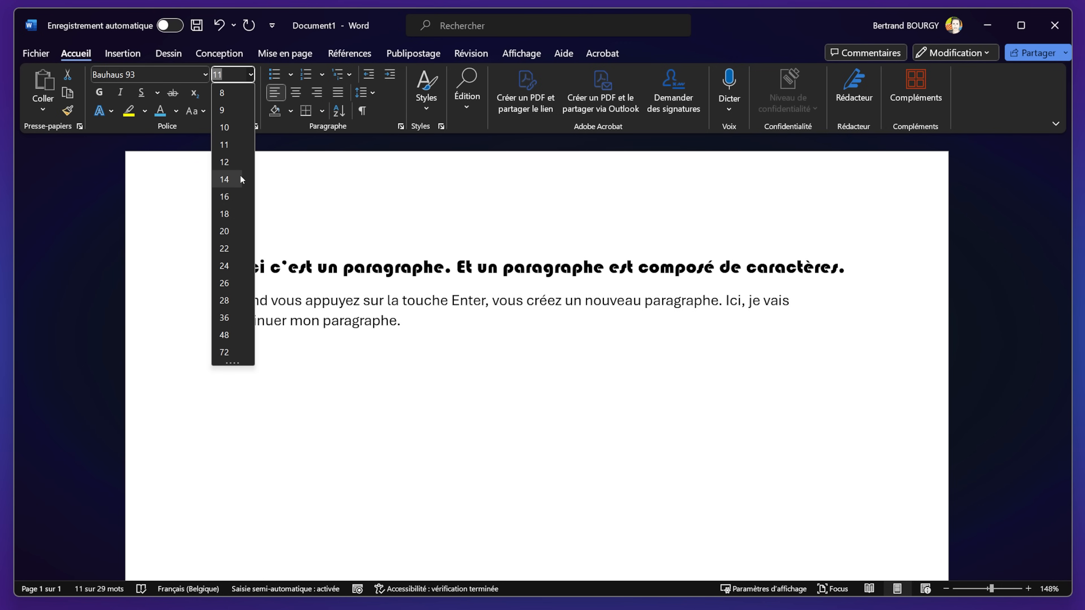
click(234, 281)
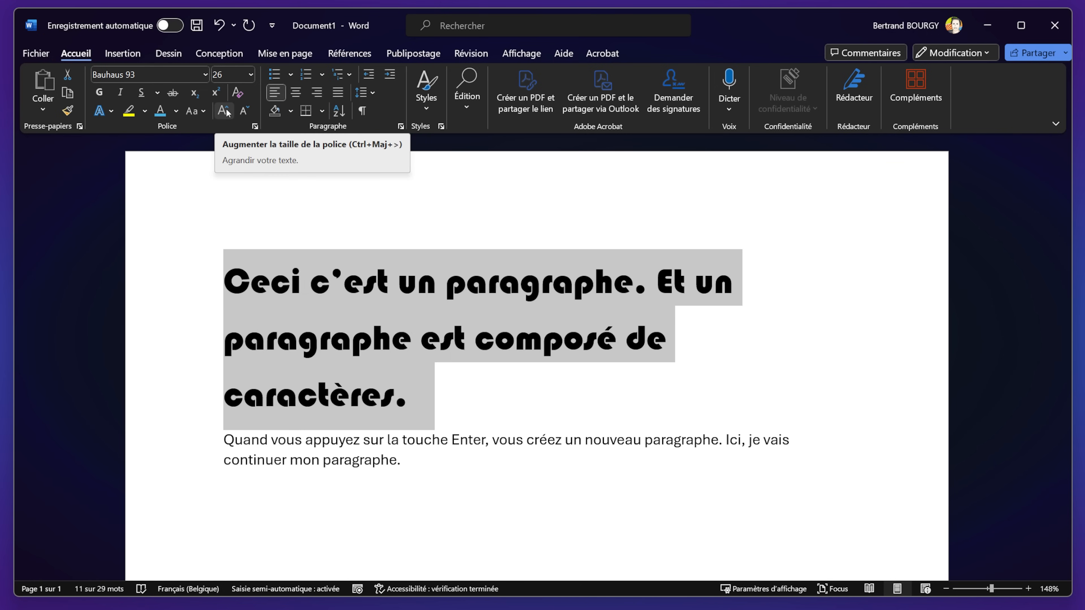
click(249, 113)
click(249, 113)
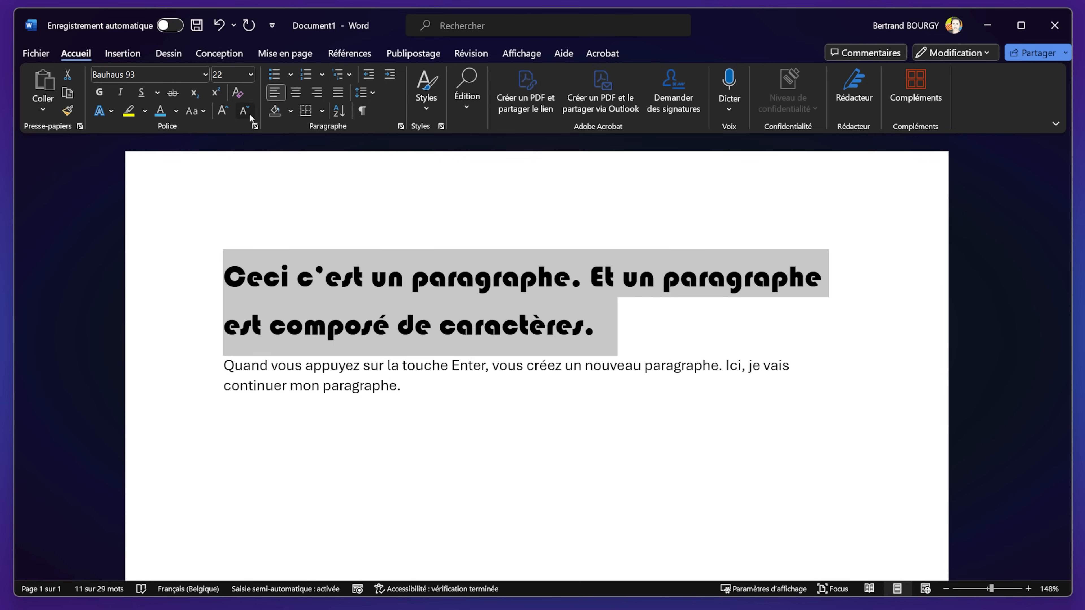
Step: Decrease and increase the first paragraph's font size by several steps, finishing at 22
click(249, 113)
click(244, 114)
click(220, 110)
click(220, 110)
click(220, 110)
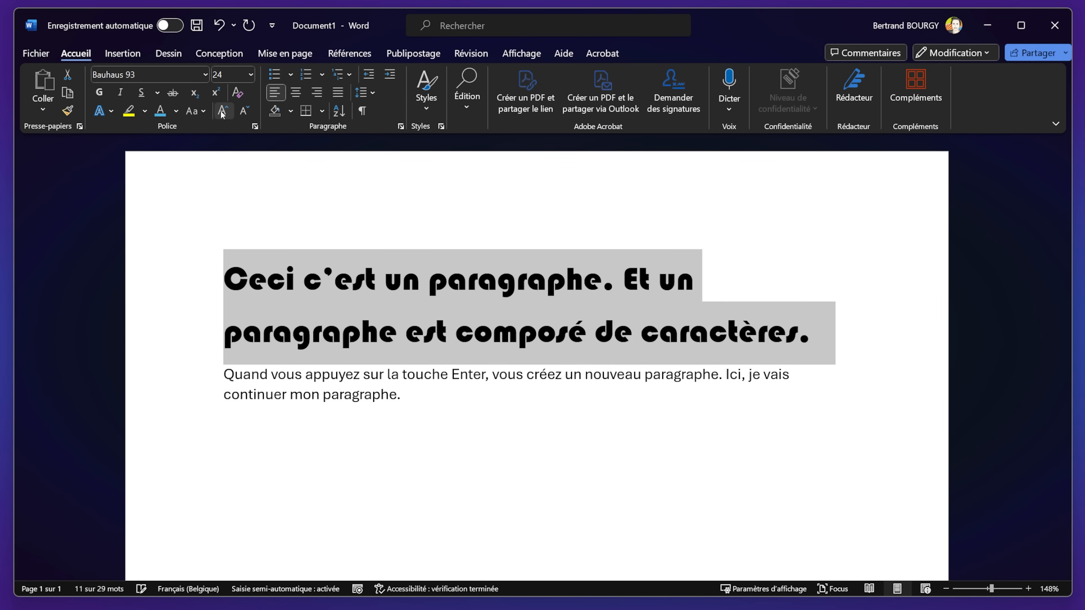
click(221, 110)
click(246, 111)
click(246, 111)
click(223, 113)
click(242, 110)
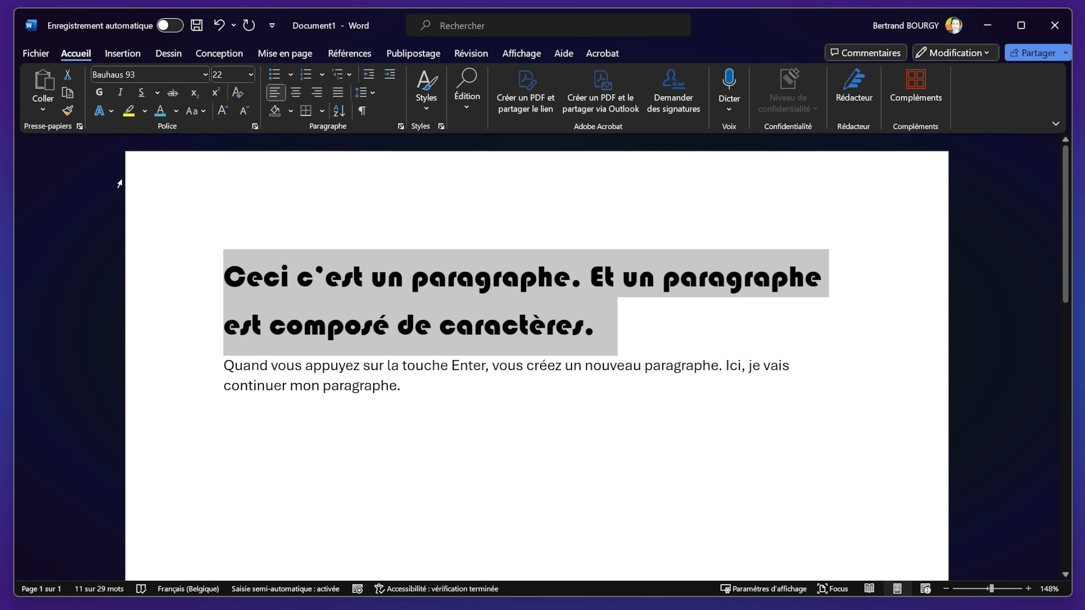
Step: Set the font of the whole first paragraph to Abadi Extra Light
click(205, 76)
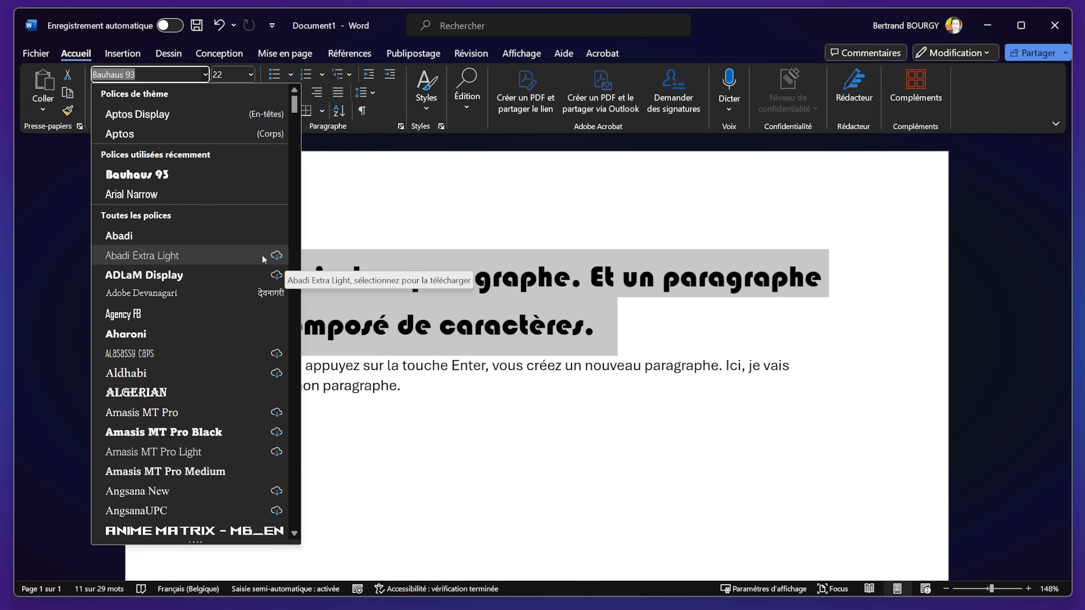
click(252, 254)
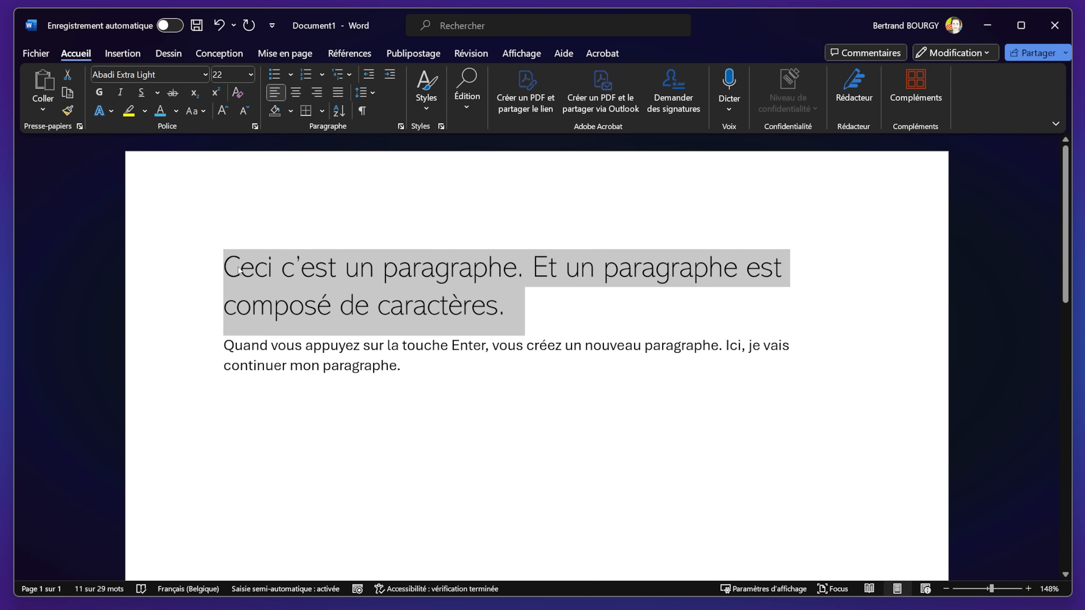
click(205, 75)
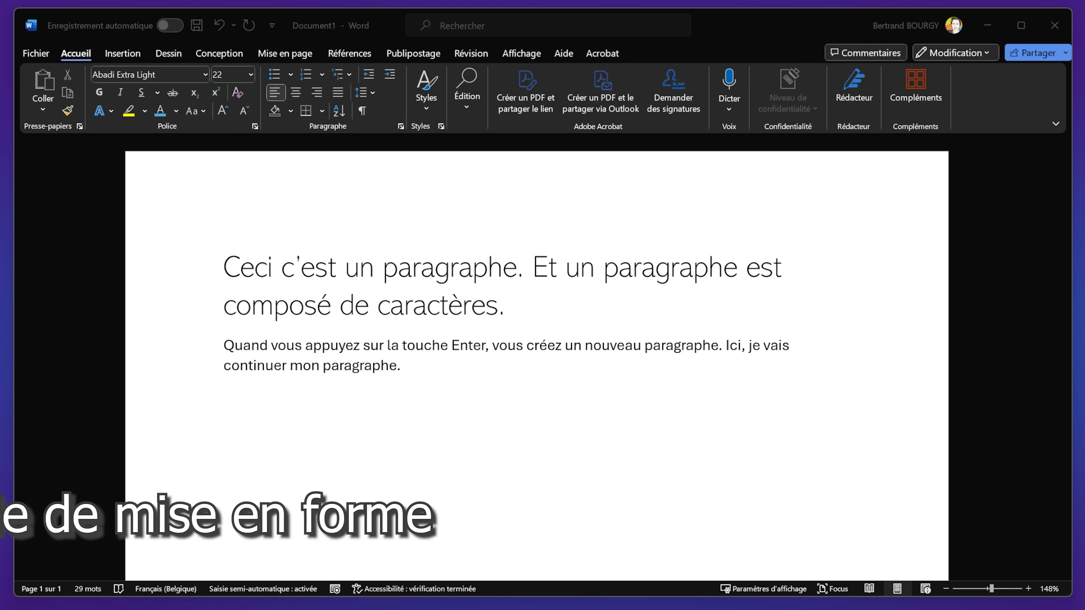
Step: Copy the formatting of the first "paragraphe" with Format Painter onto "nouveau paragraphe" in the second paragraph
click(29, 115)
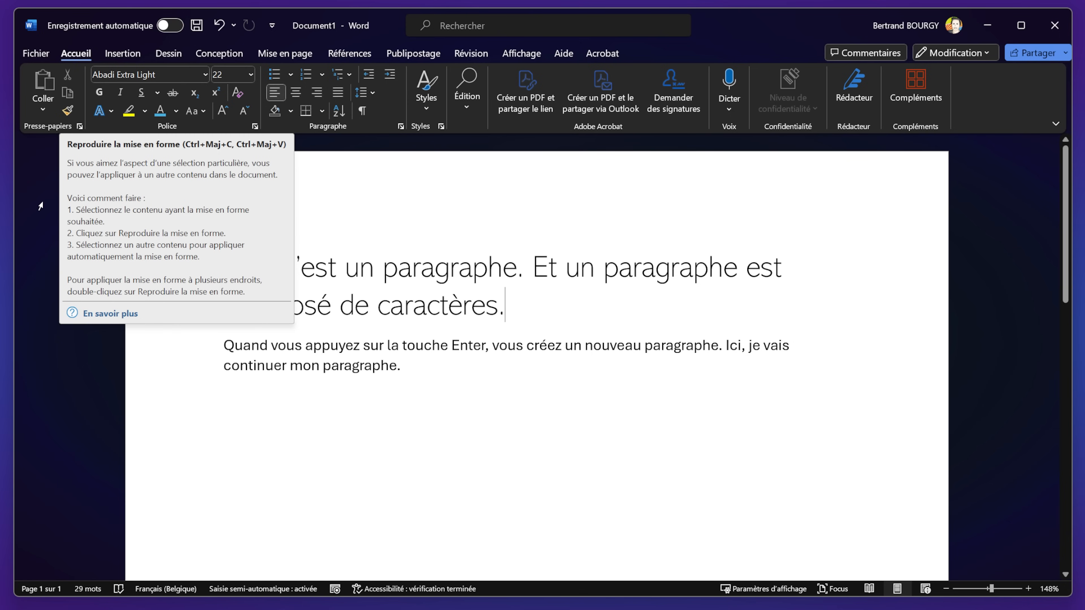
drag(383, 267, 517, 267)
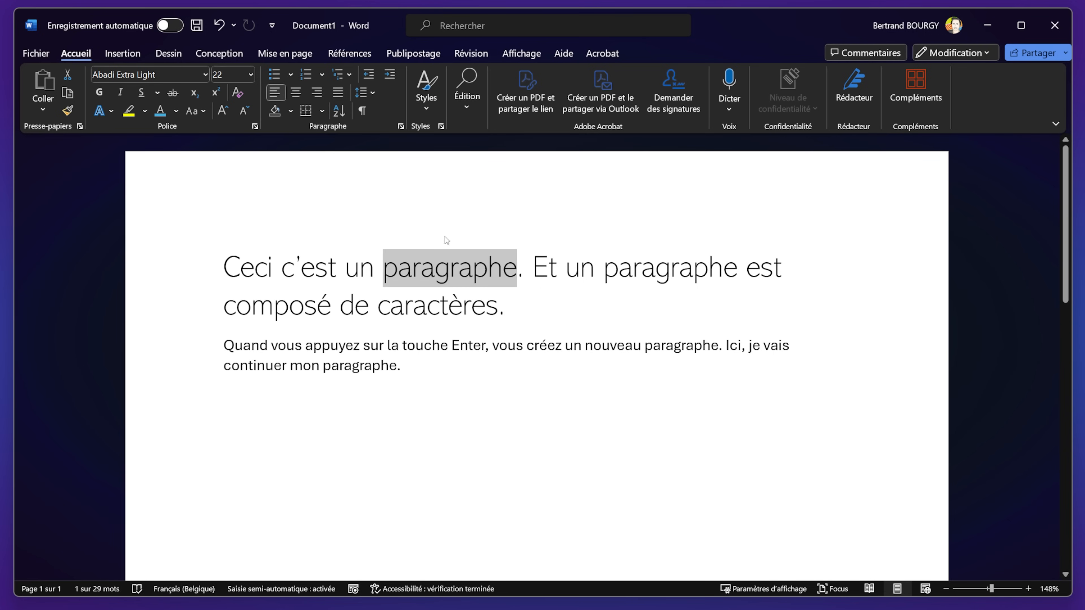
click(68, 112)
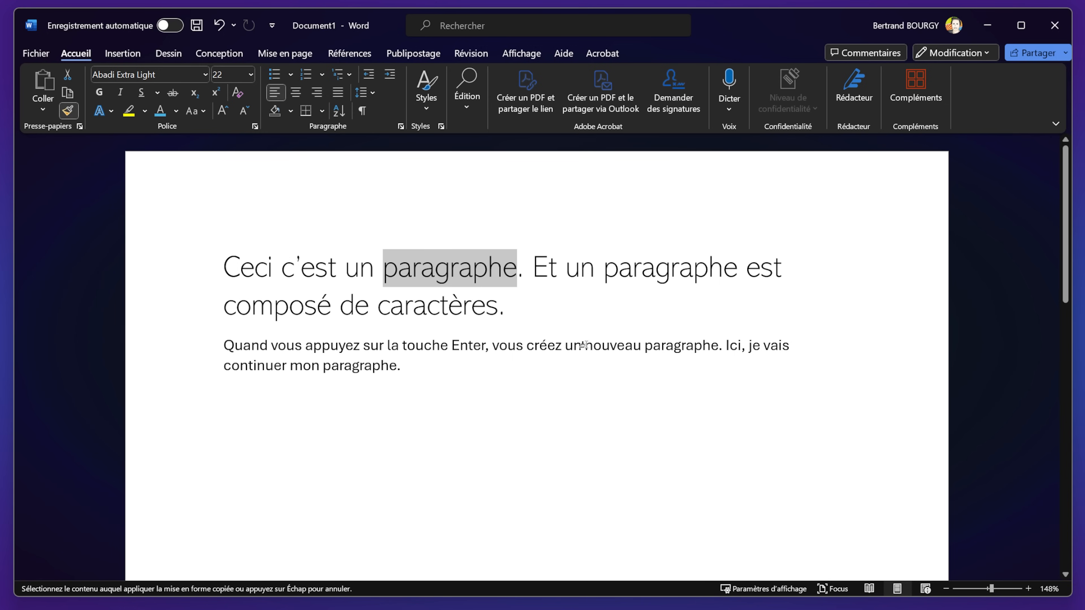
mouse_move(583, 346)
mouse_down()
mouse_move(718, 345)
mouse_move(683, 346)
mouse_up()
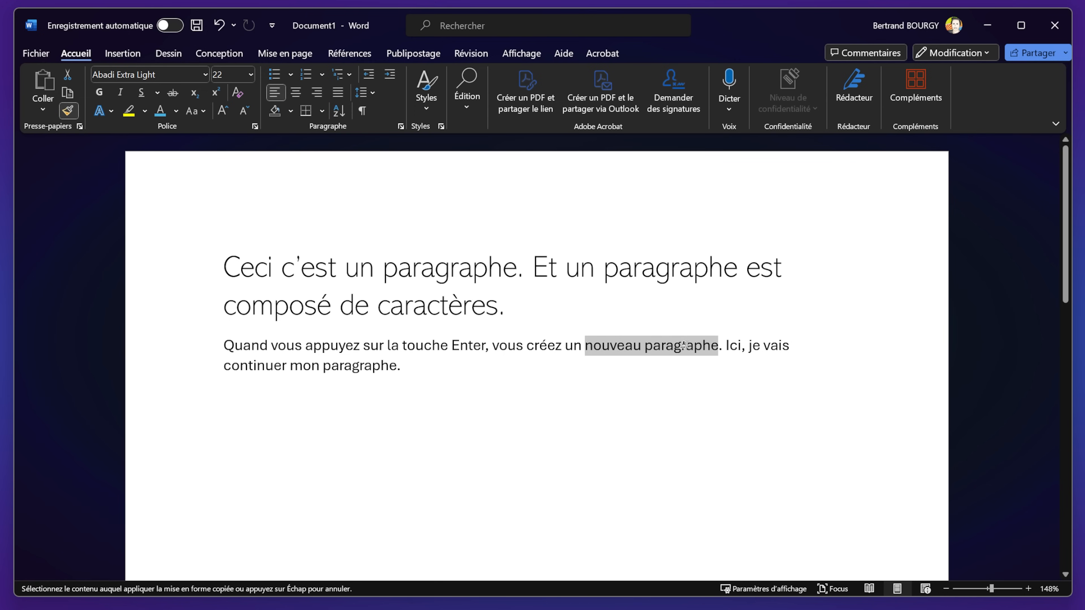
drag(684, 345, 688, 345)
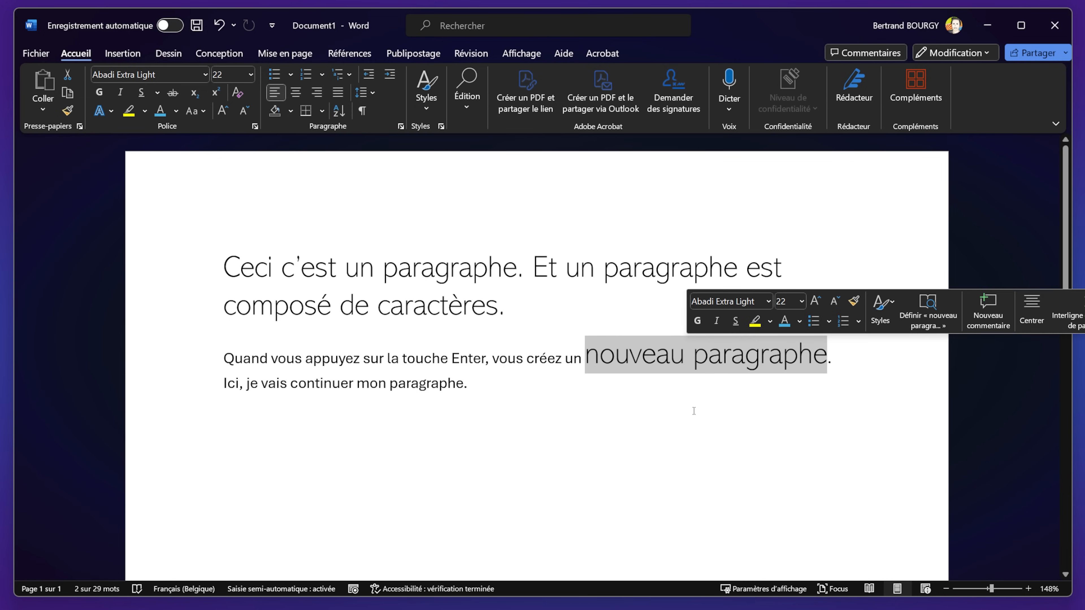
click(498, 379)
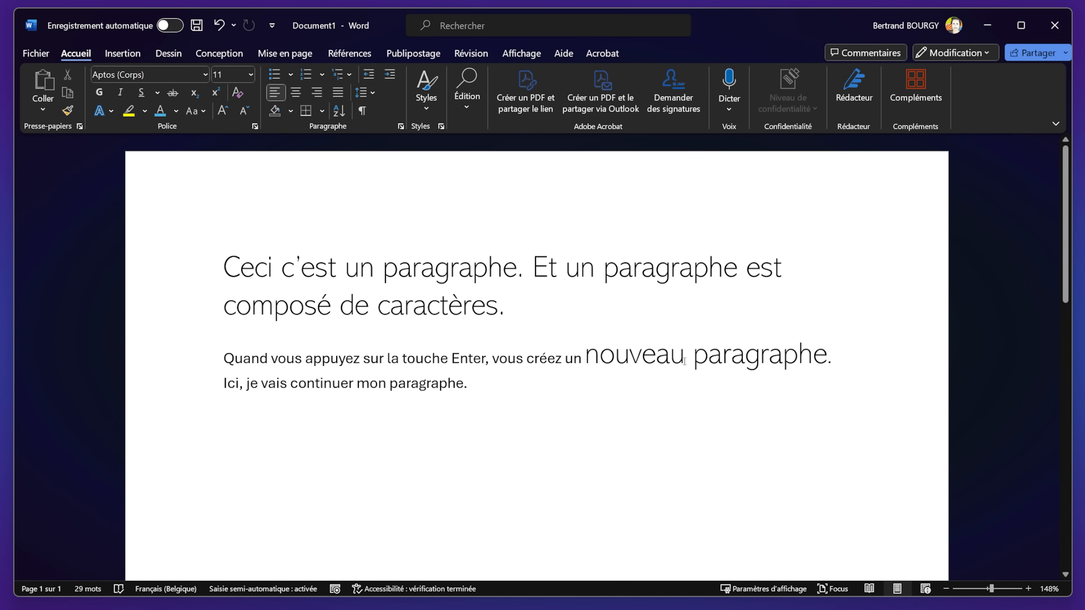
drag(684, 361, 802, 419)
click(699, 466)
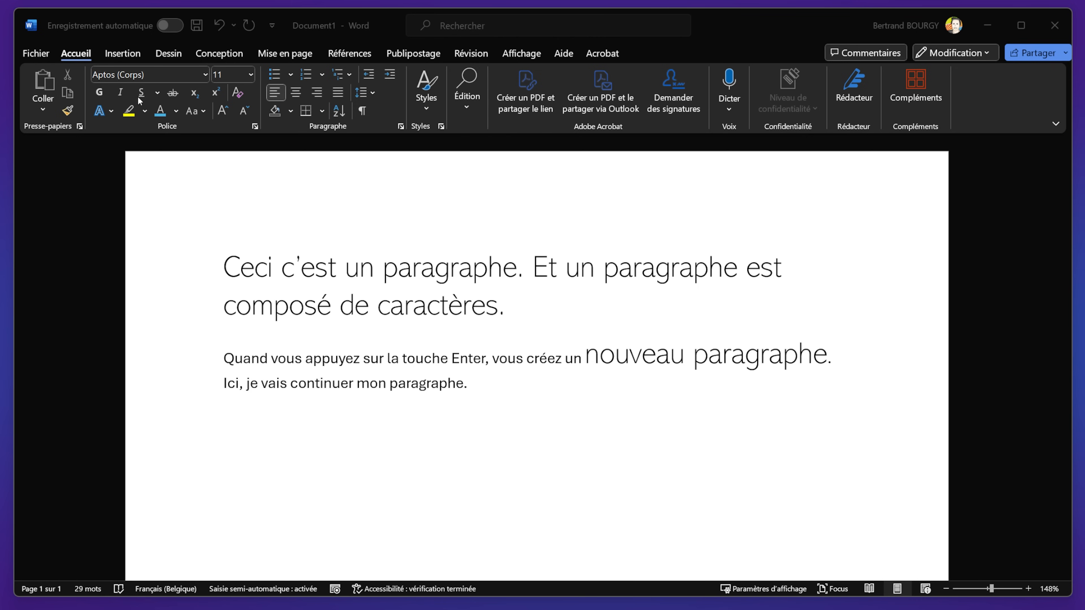
Step: Highlight the first "paragraphe" in yellow with the text highlighter and remove the highlight again
click(128, 110)
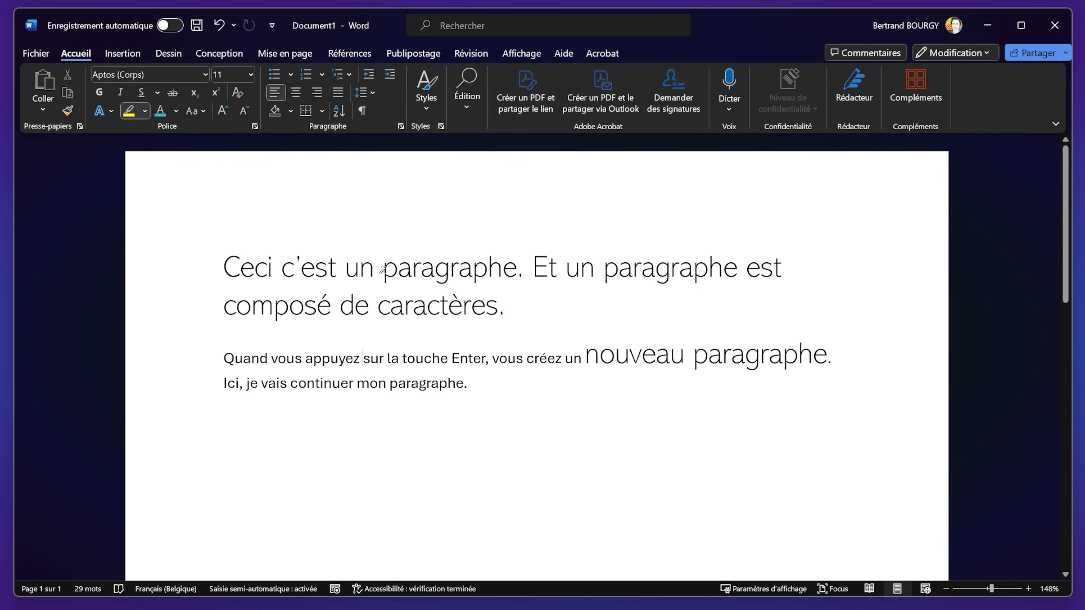
drag(383, 269, 518, 271)
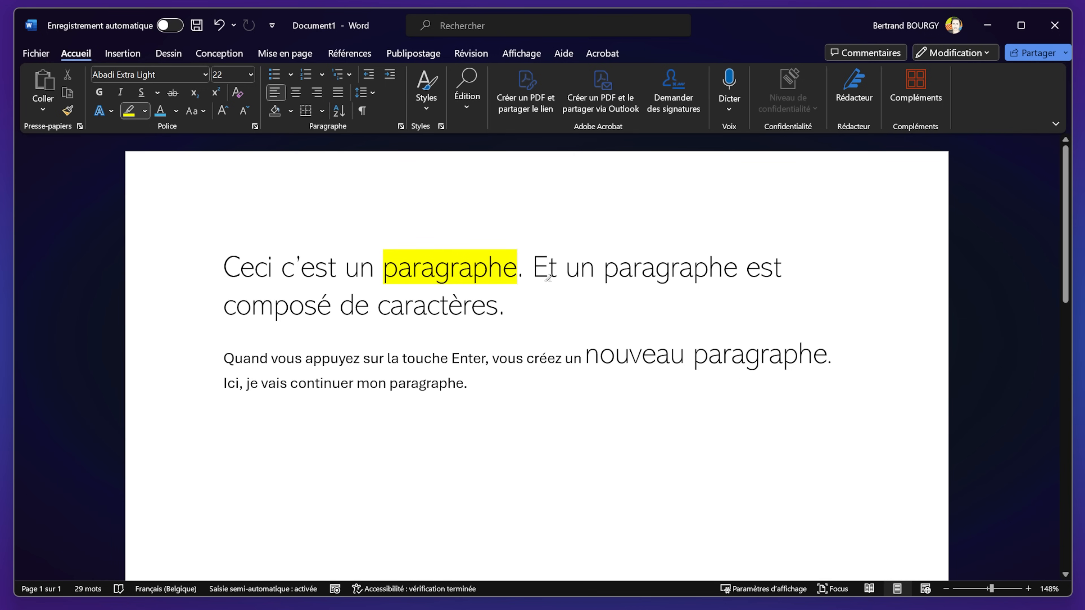
drag(383, 268, 517, 275)
Step: Highlight the first "a" of the first "paragraphe" and the word "créez" in yellow, and undo the highlight on "créez"
drag(403, 280, 411, 280)
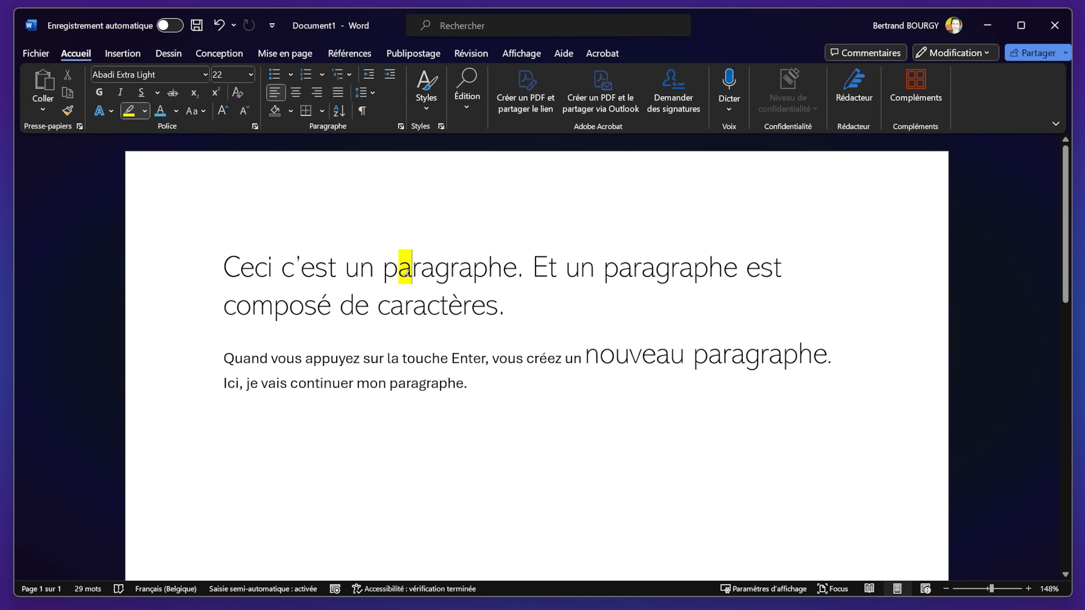
click(471, 348)
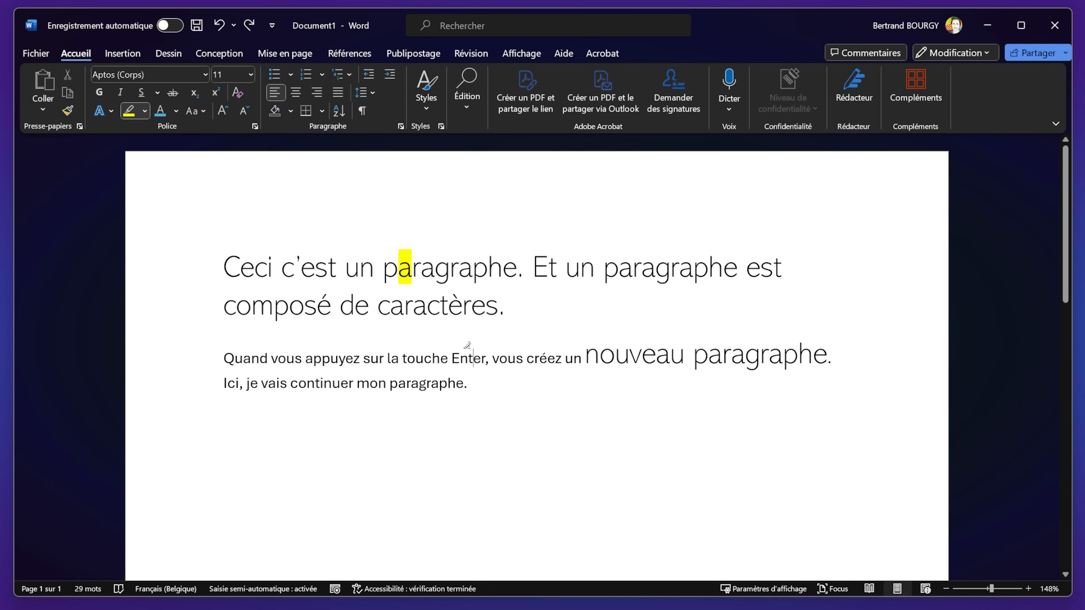
double_click(545, 358)
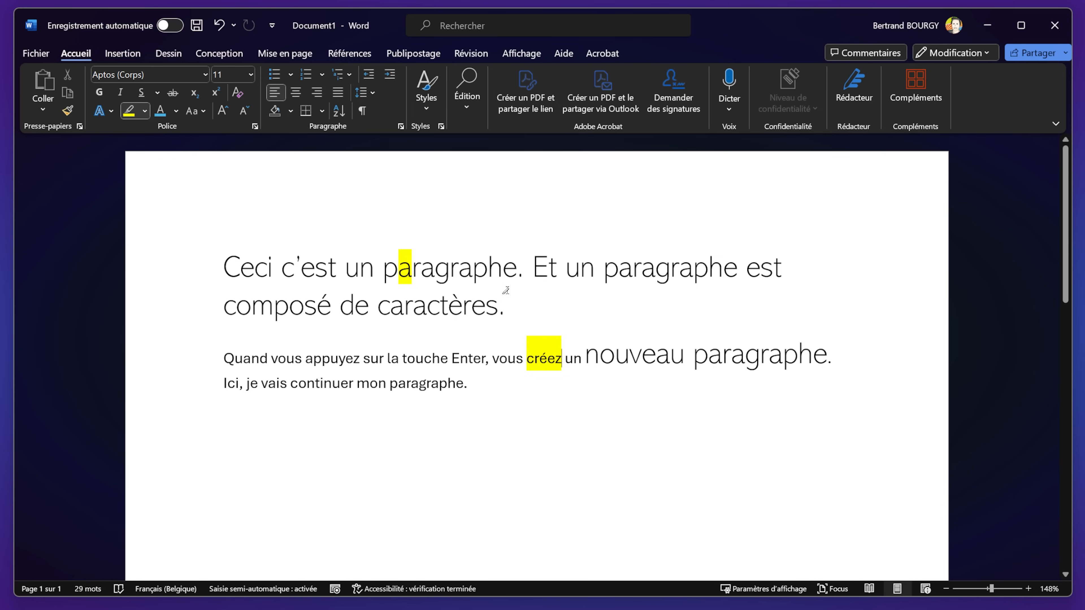
key(ctrl+z)
Step: Switch the highlight colour to red and highlight the word "Enter" in the second paragraph
click(145, 111)
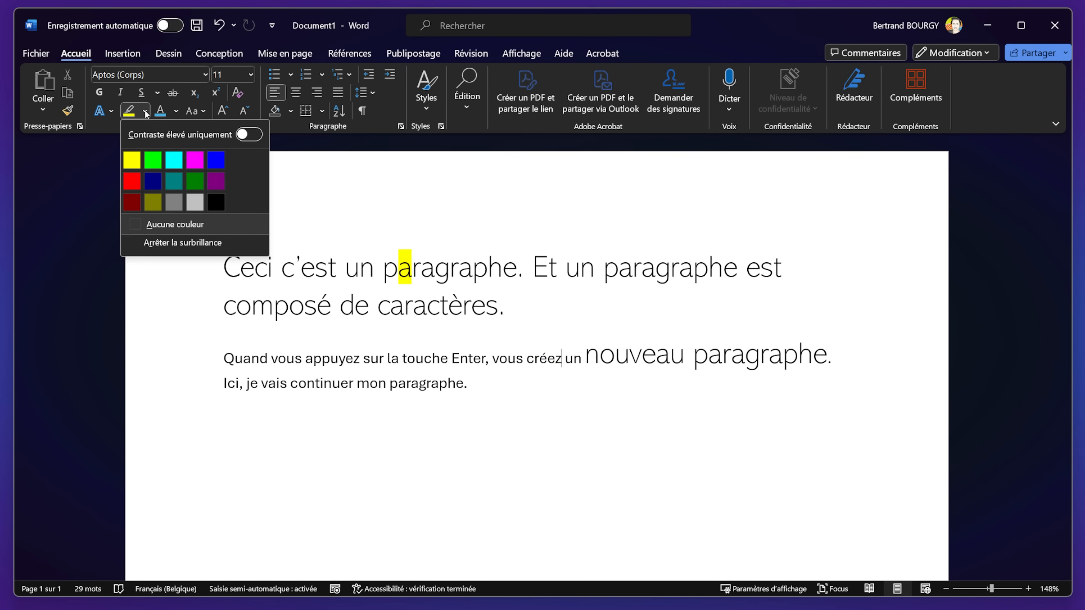
click(132, 180)
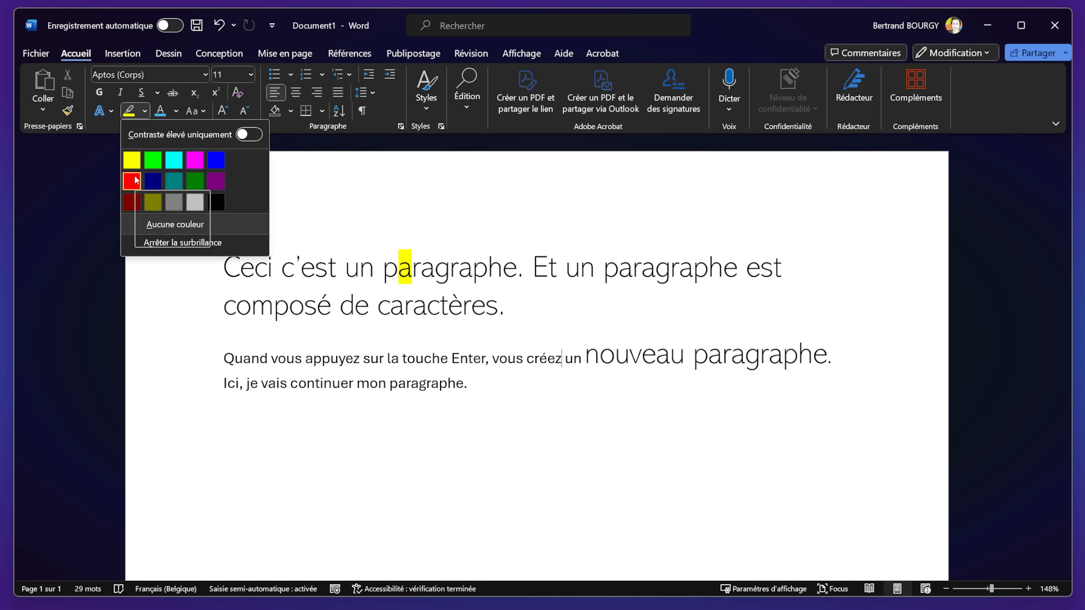
double_click(468, 358)
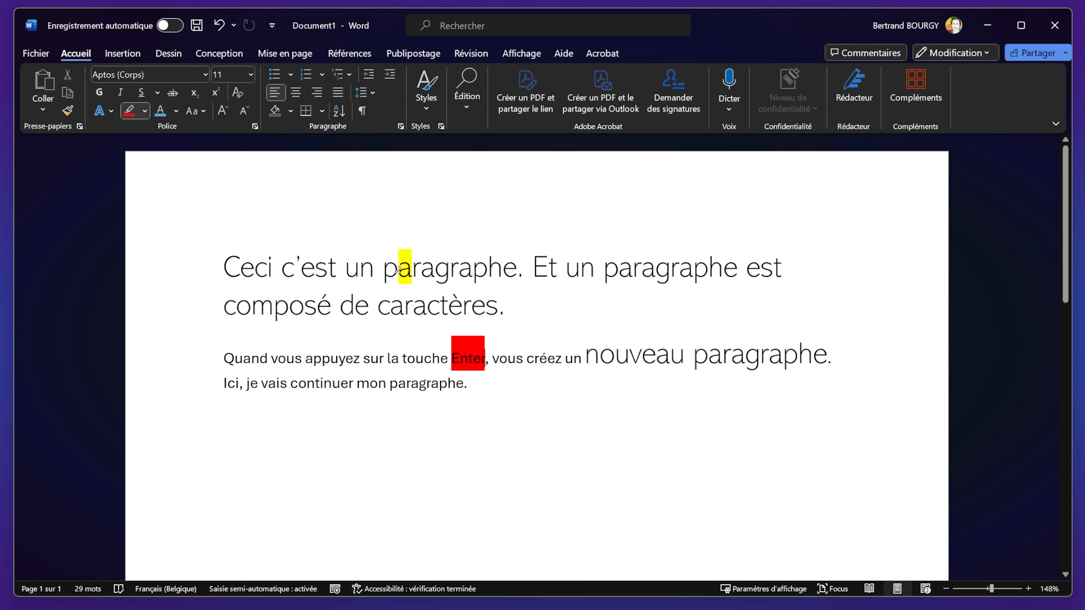
Step: Clear the highlight from the letter "a" in the first "paragraphe" and highlight the whole word in red
drag(398, 267, 408, 266)
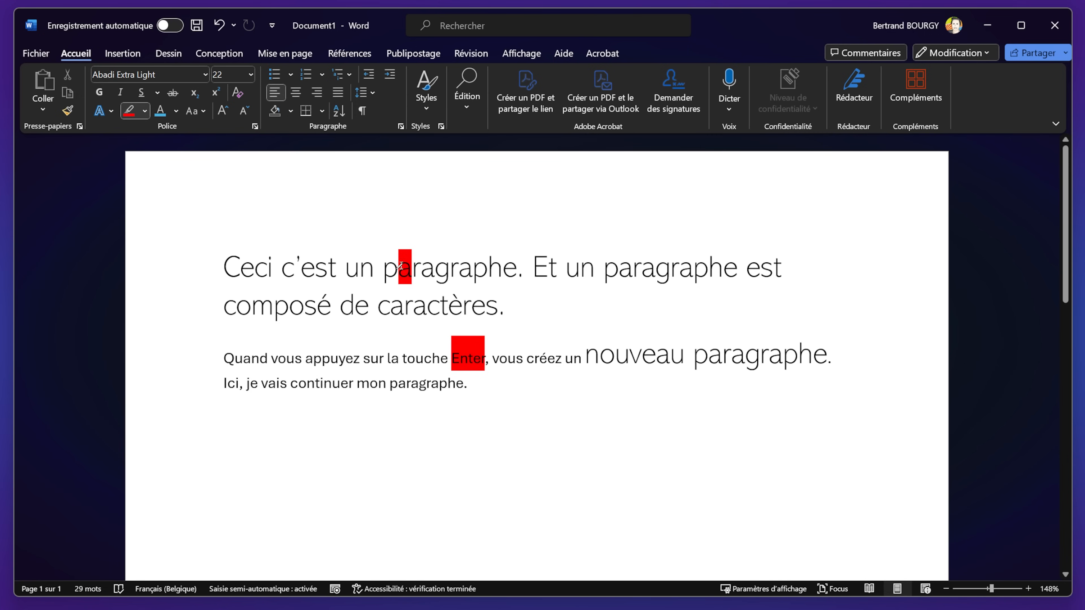
drag(397, 265, 411, 265)
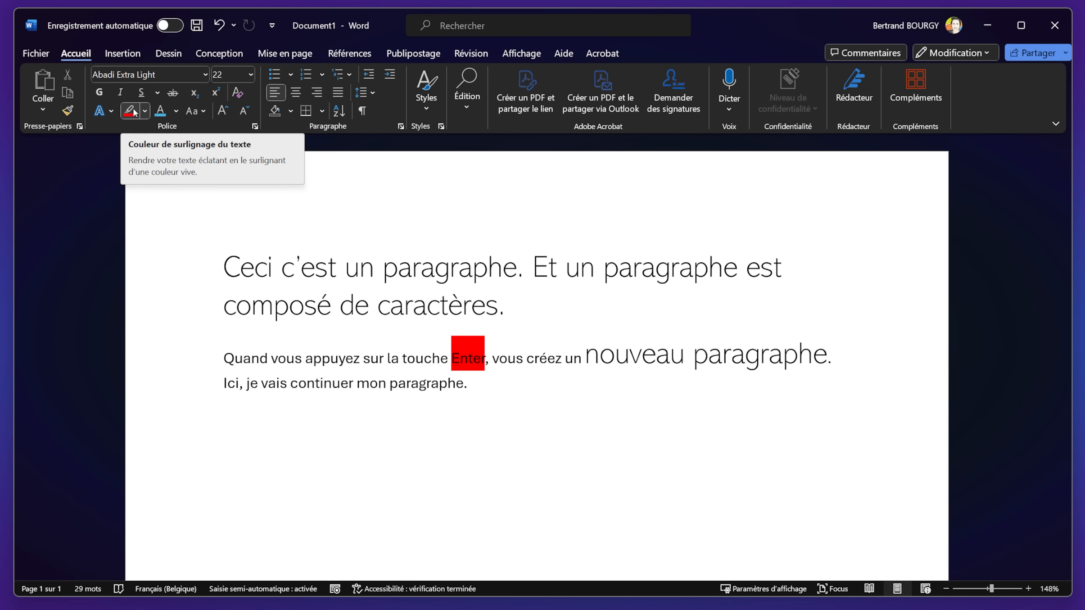
drag(399, 270, 488, 278)
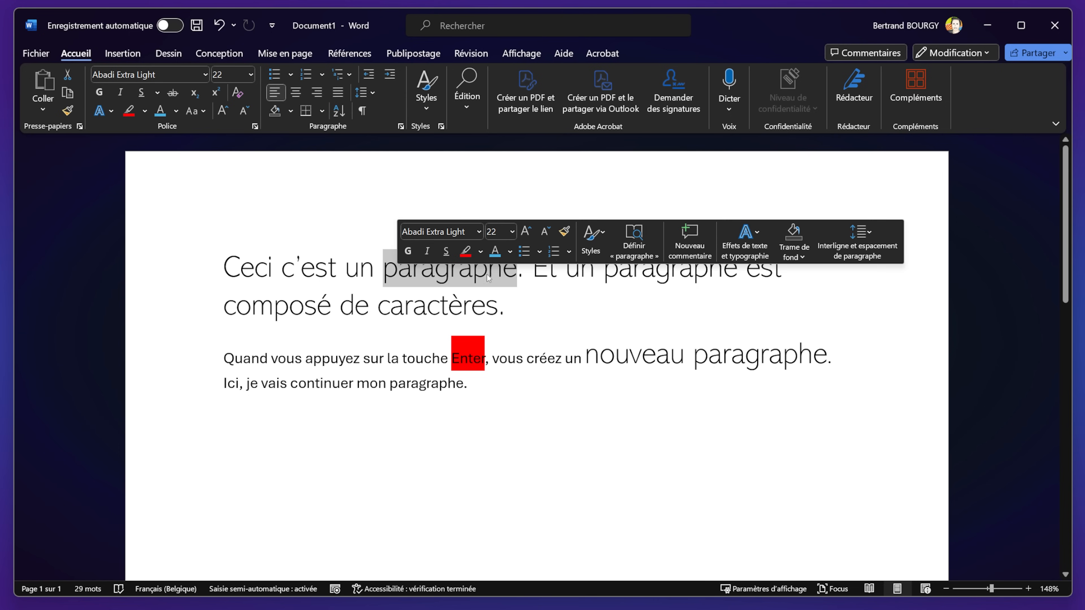
click(130, 112)
key(Right)
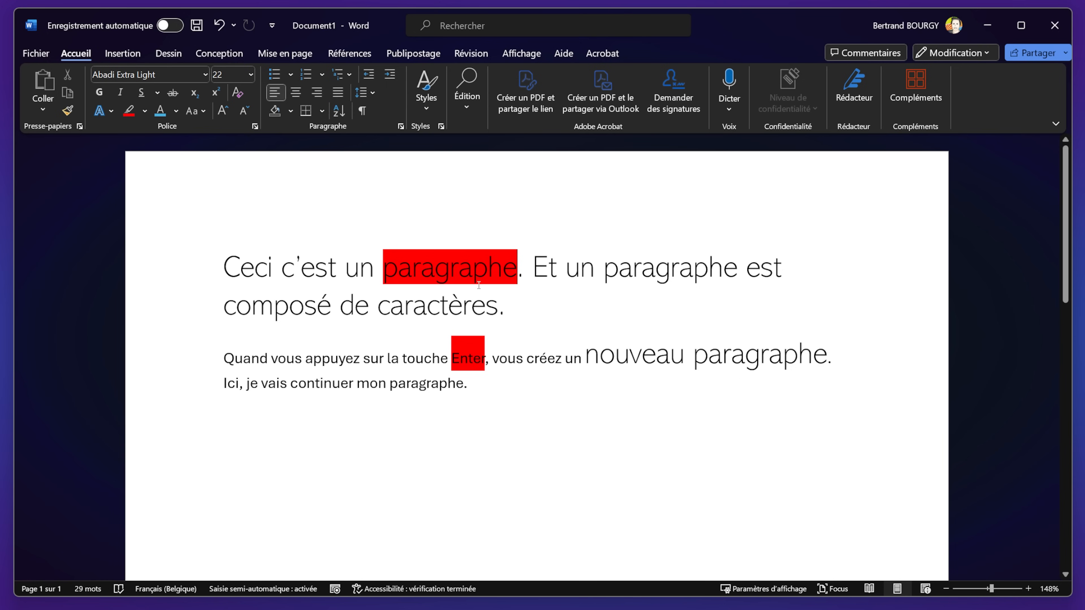
Step: Select "nouveau paragraphe" in the second paragraph, convert it to capitals and return it to lowercase
drag(586, 355, 799, 351)
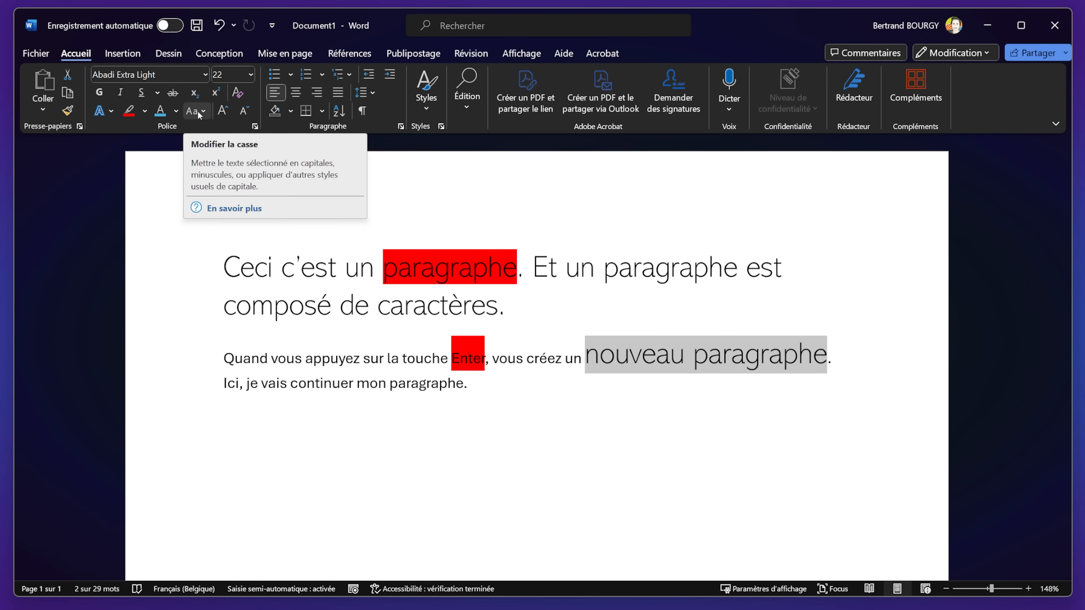
click(197, 112)
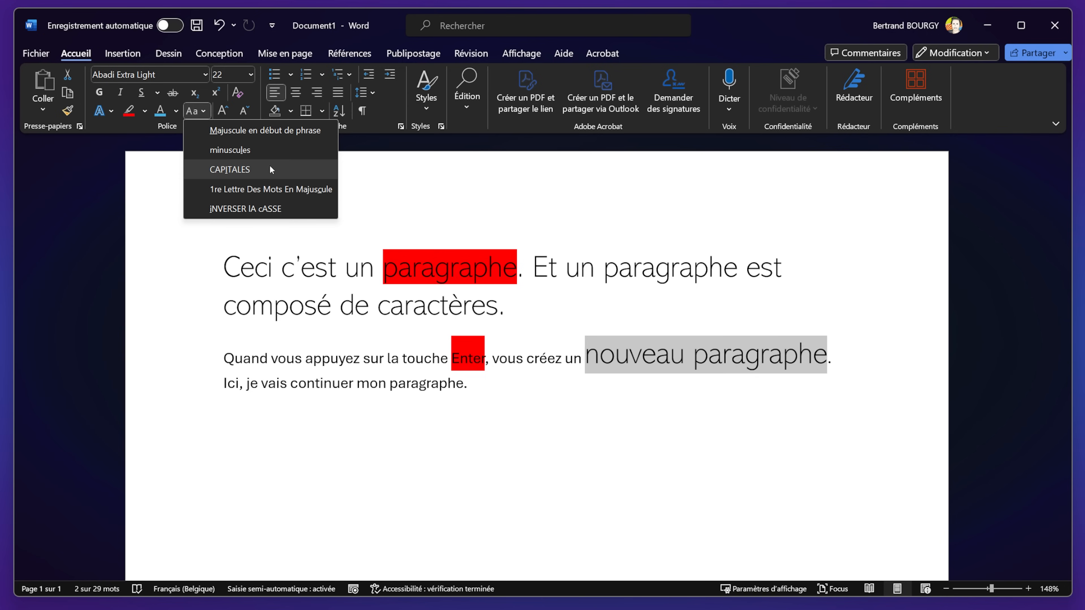
click(256, 169)
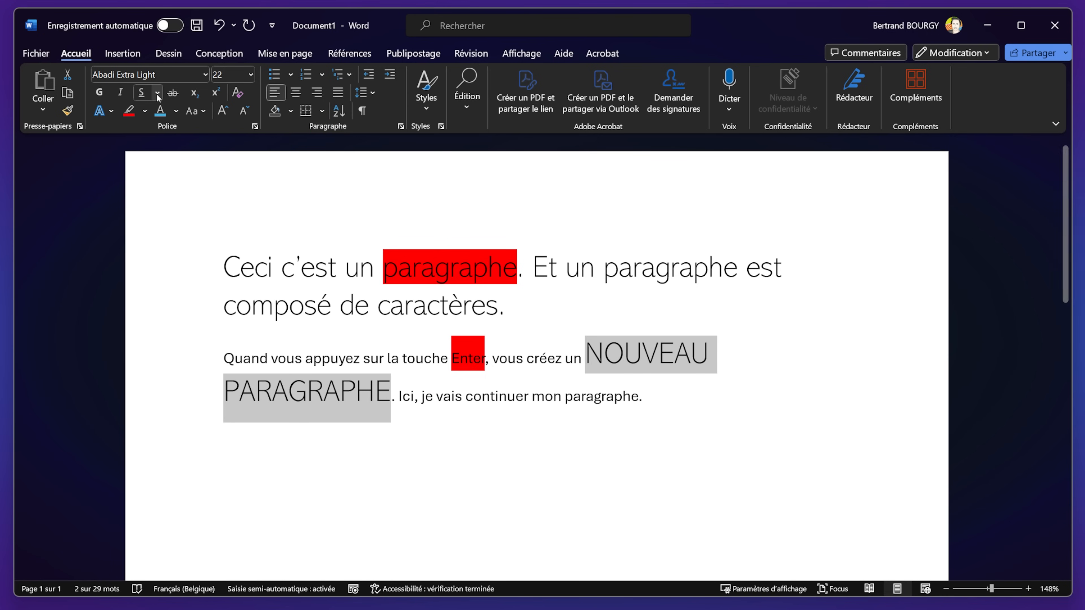
click(196, 111)
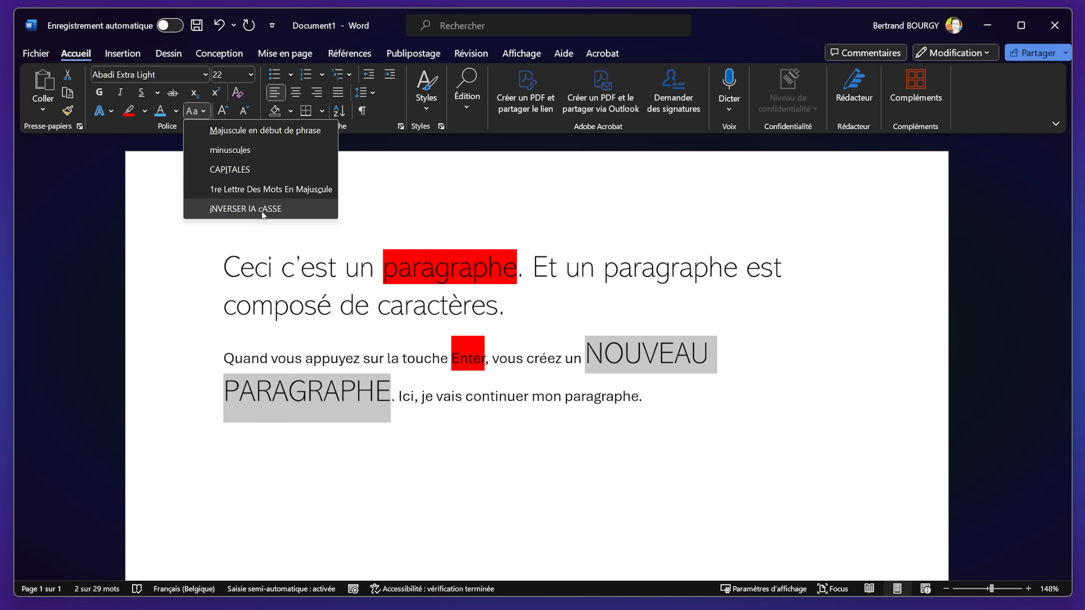
click(239, 150)
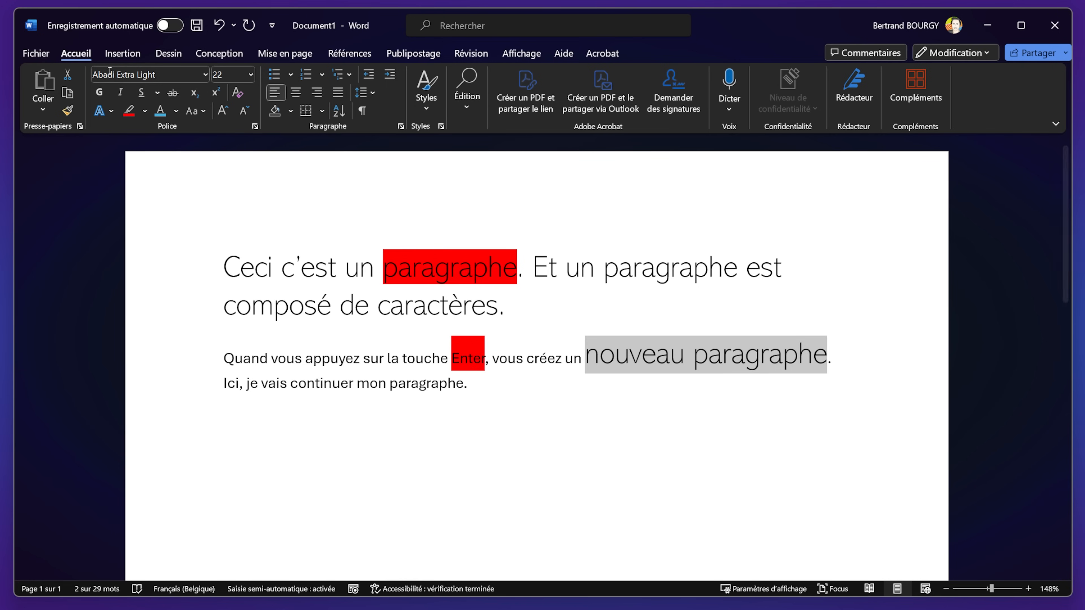
Step: Apply a glow text effect in a blue theme colour to "nouveau paragraphe"
click(112, 112)
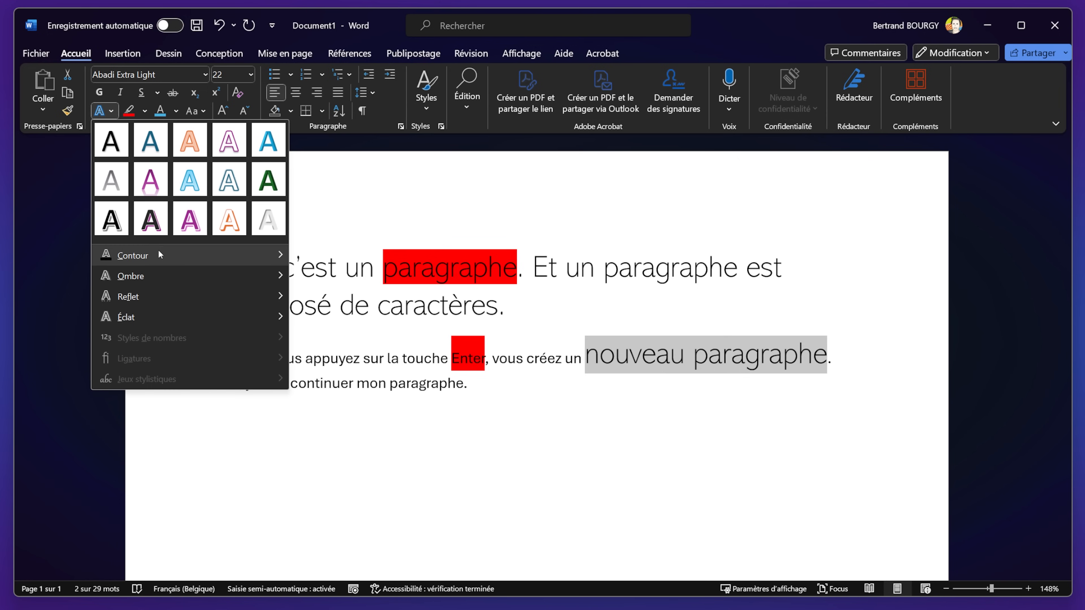
mouse_move(154, 316)
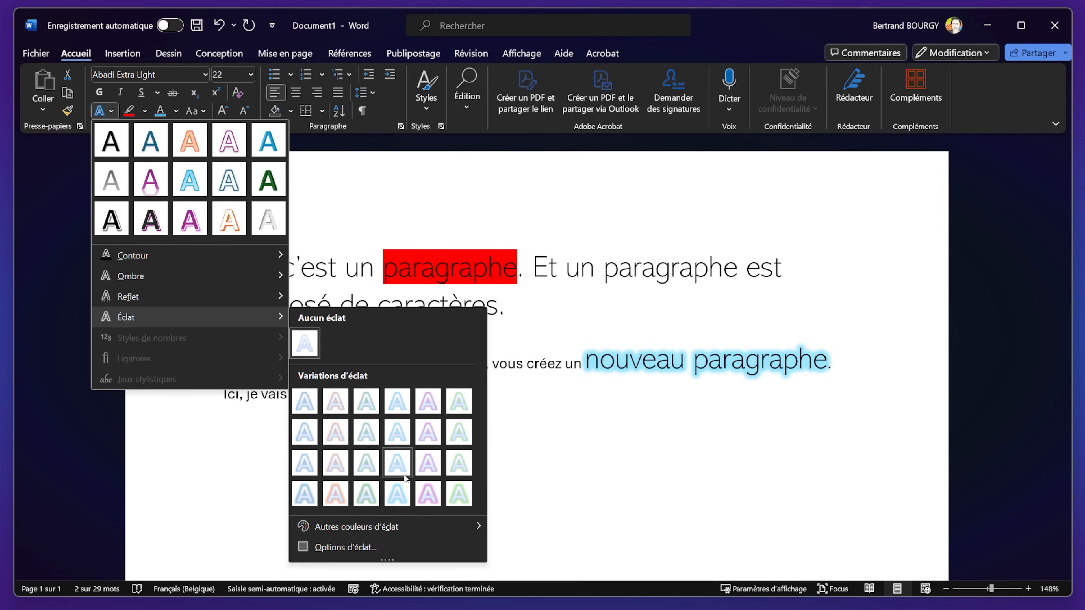
mouse_move(384, 530)
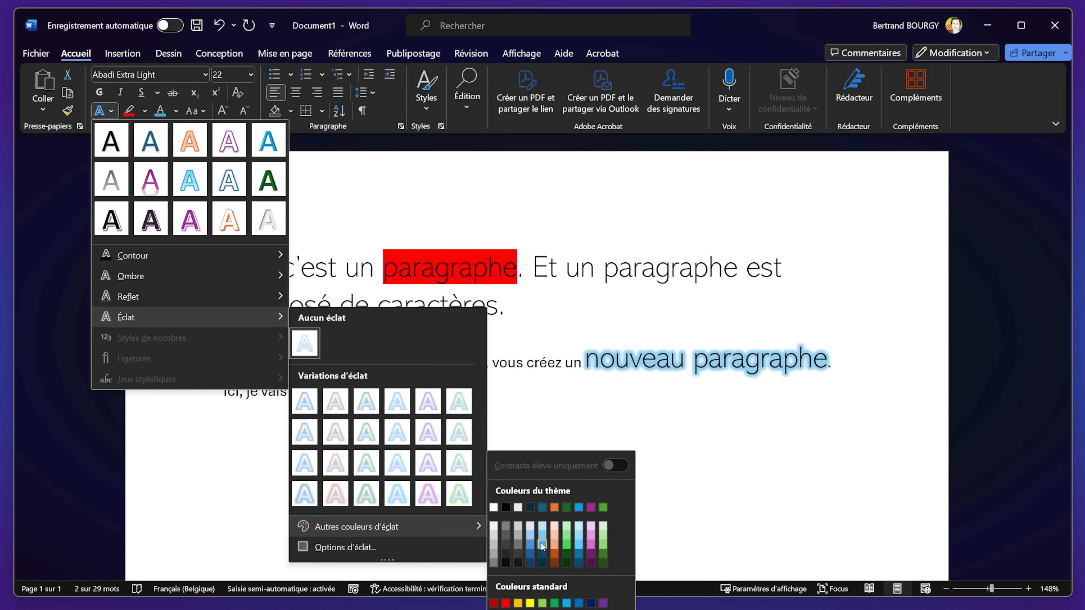
click(542, 546)
Step: Set the glow of "nouveau paragraphe" to a size of 51 pt and a transparency of 59% in the glow options
click(101, 112)
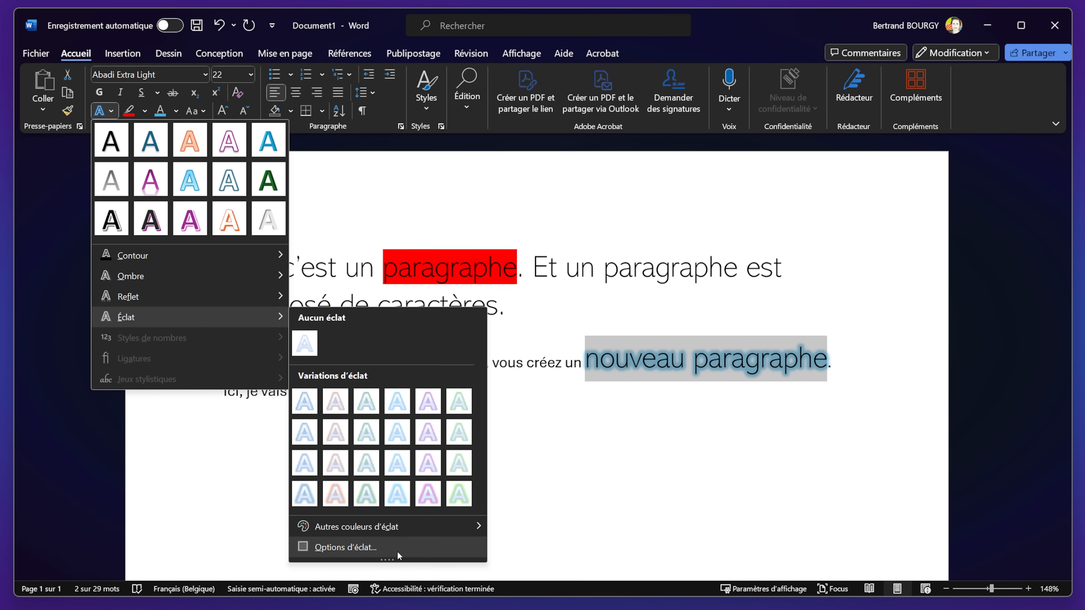
click(399, 547)
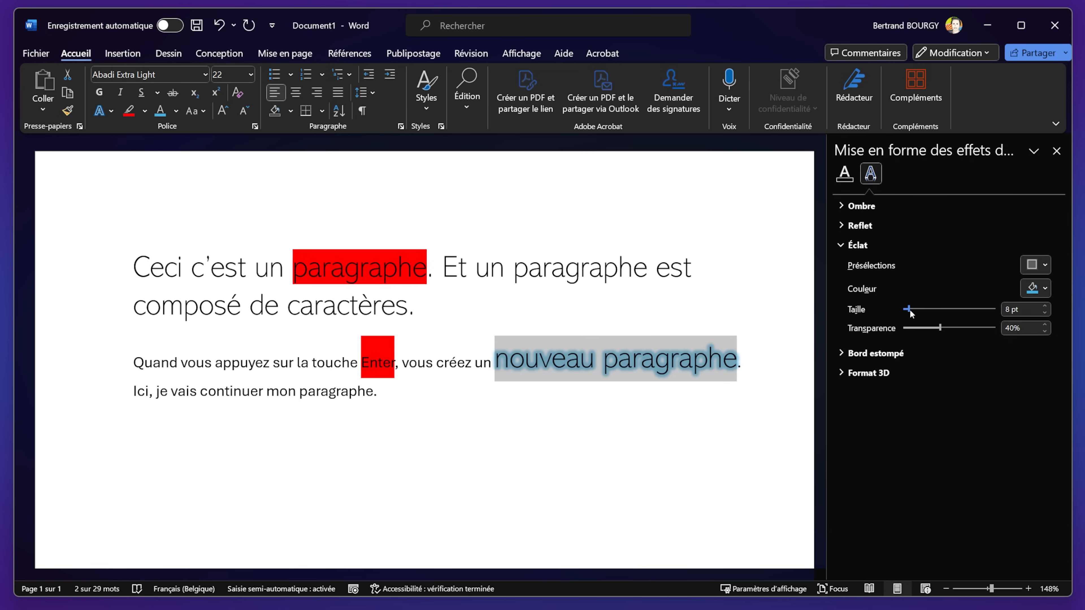
drag(909, 309, 958, 328)
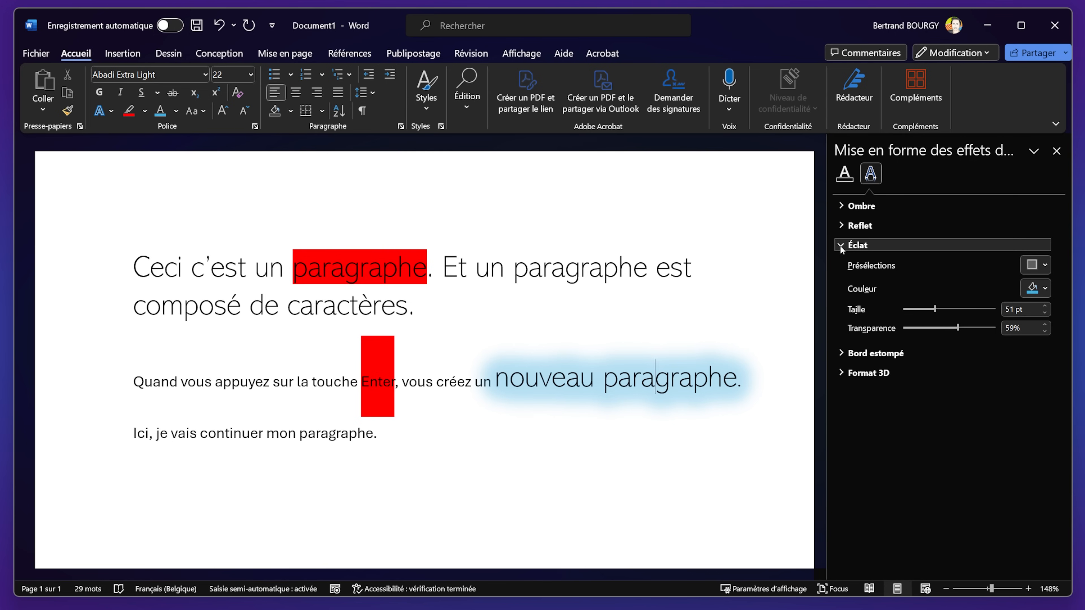
Step: Try an inner shadow preset on "nouveau paragraphe" and replace it with an outer shadow preset at a 45° angle
click(840, 227)
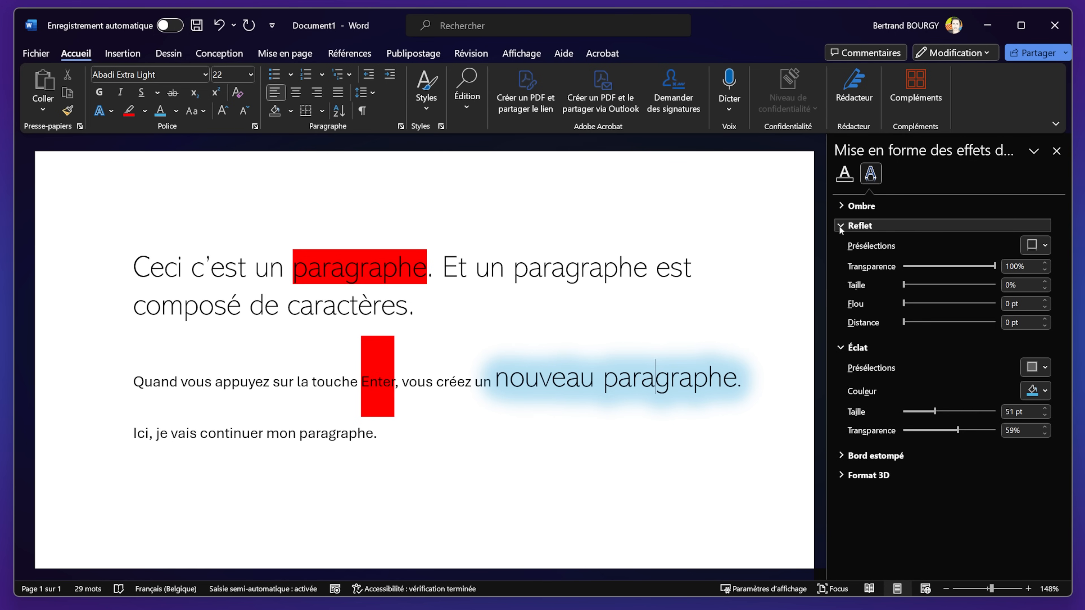
click(841, 206)
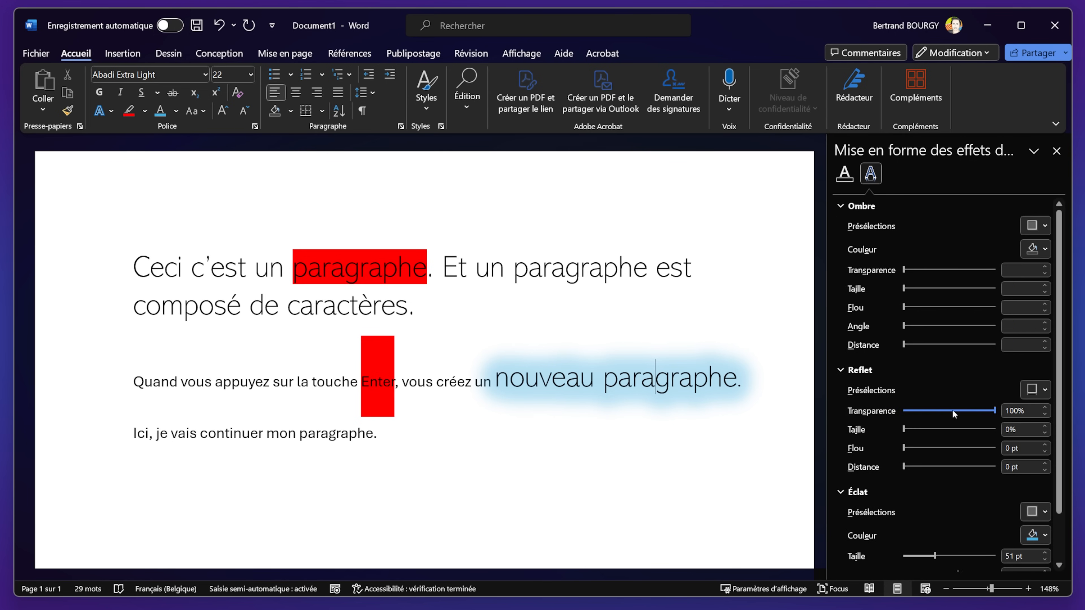
drag(737, 381, 525, 389)
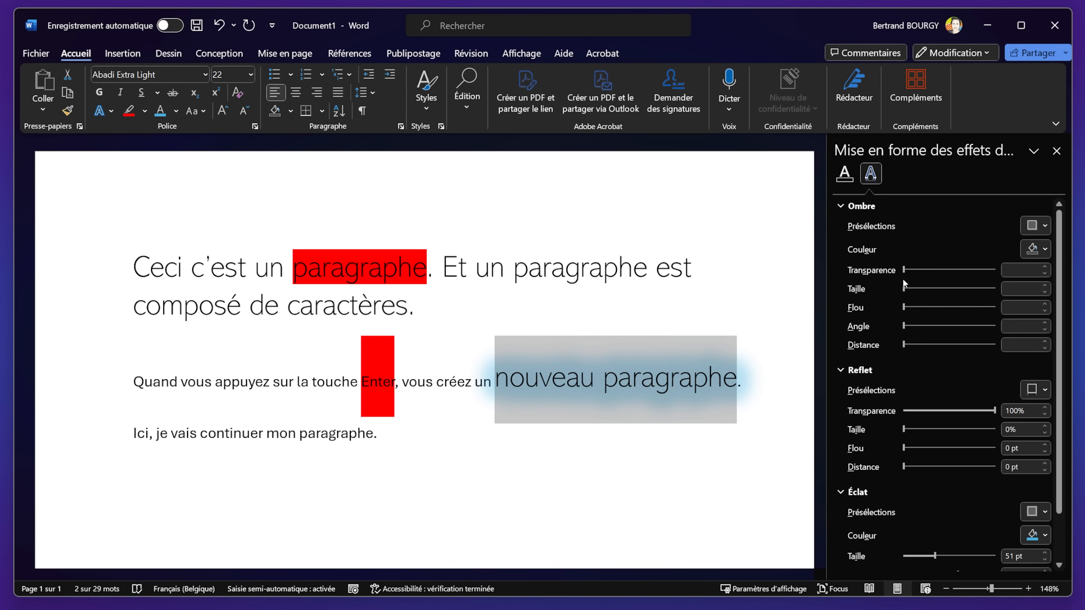
click(1037, 227)
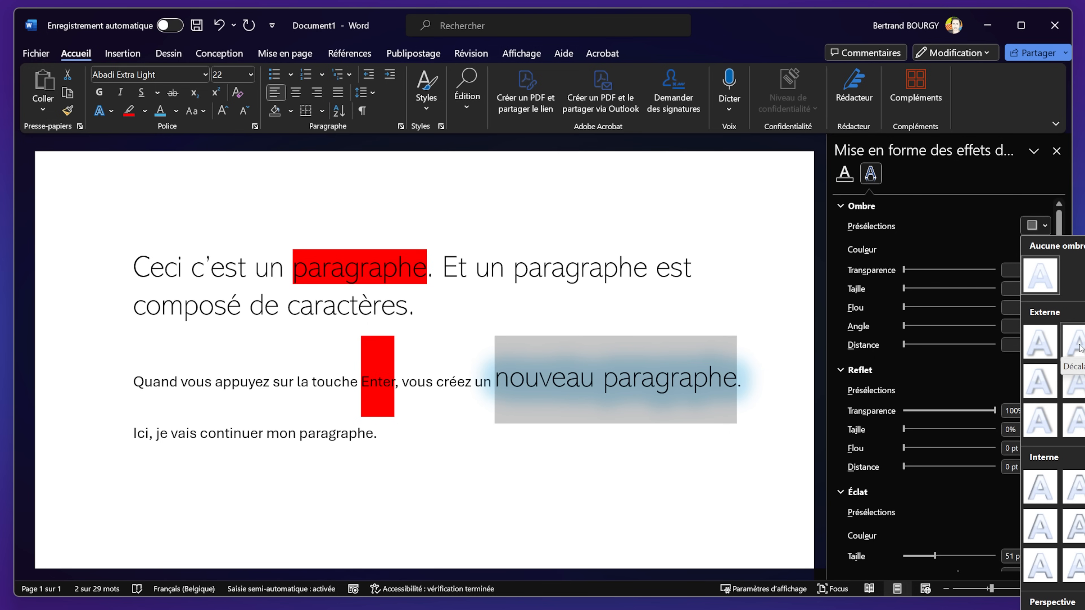
click(1040, 488)
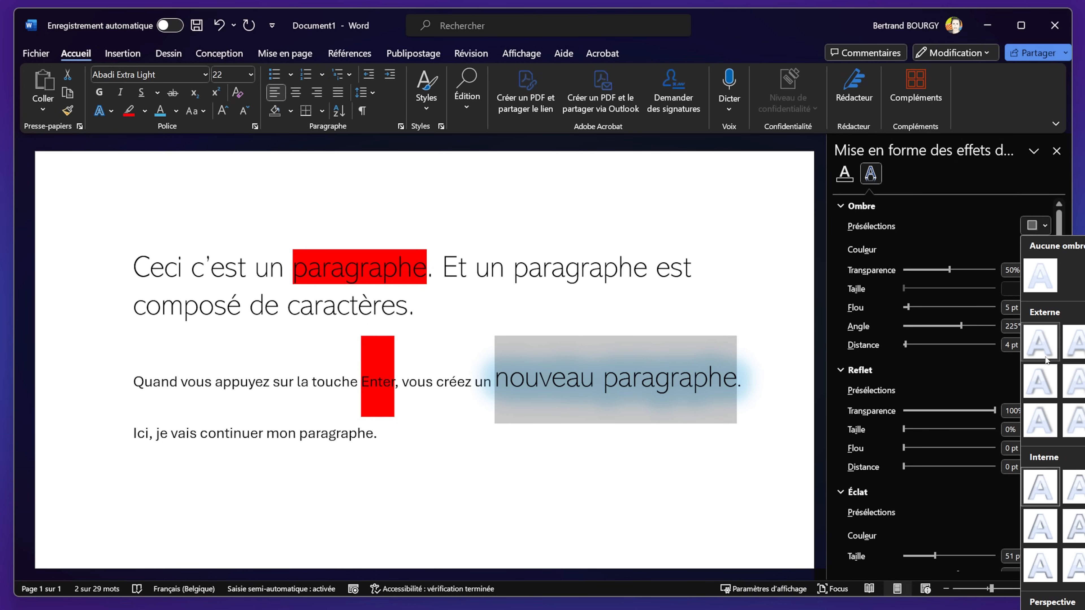
click(1040, 344)
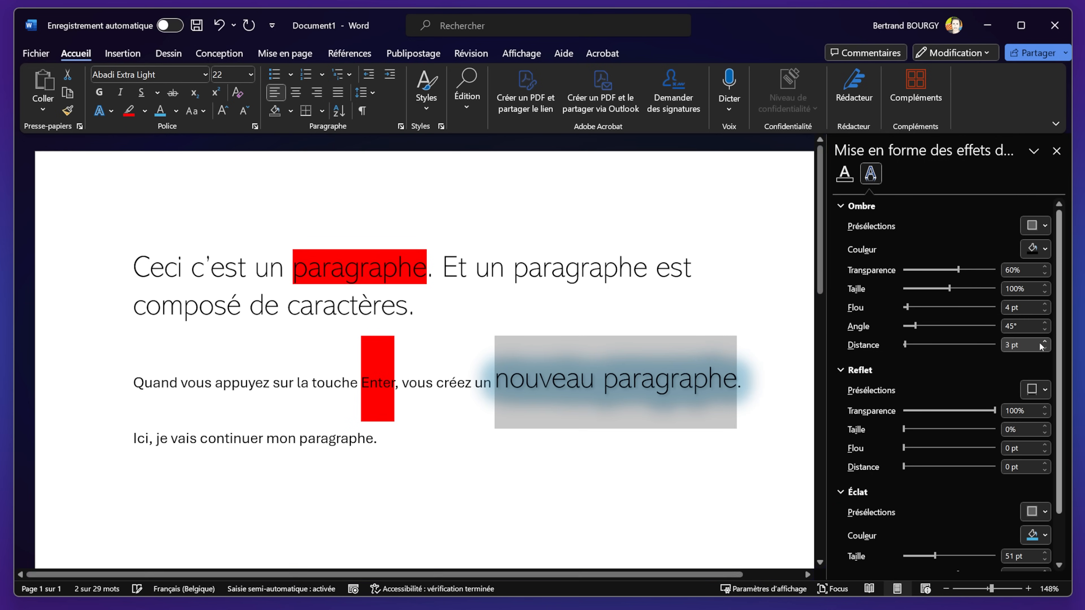
Step: Remove the glow from "nouveau paragraphe" in the second paragraph by choosing the no-glow preset
click(695, 379)
drag(496, 380, 738, 381)
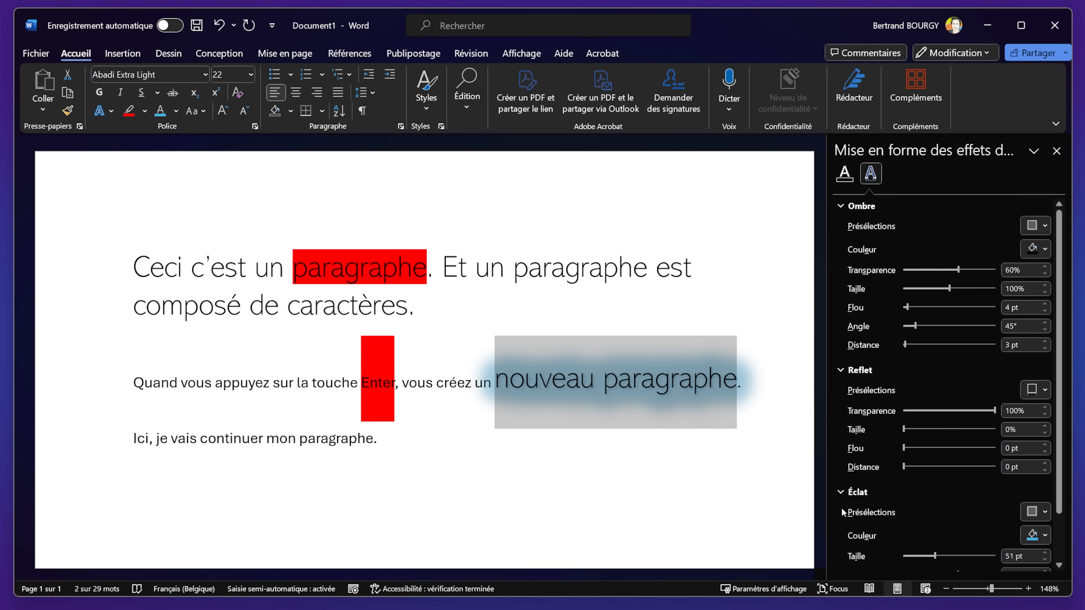
scroll(841, 508, down, 2)
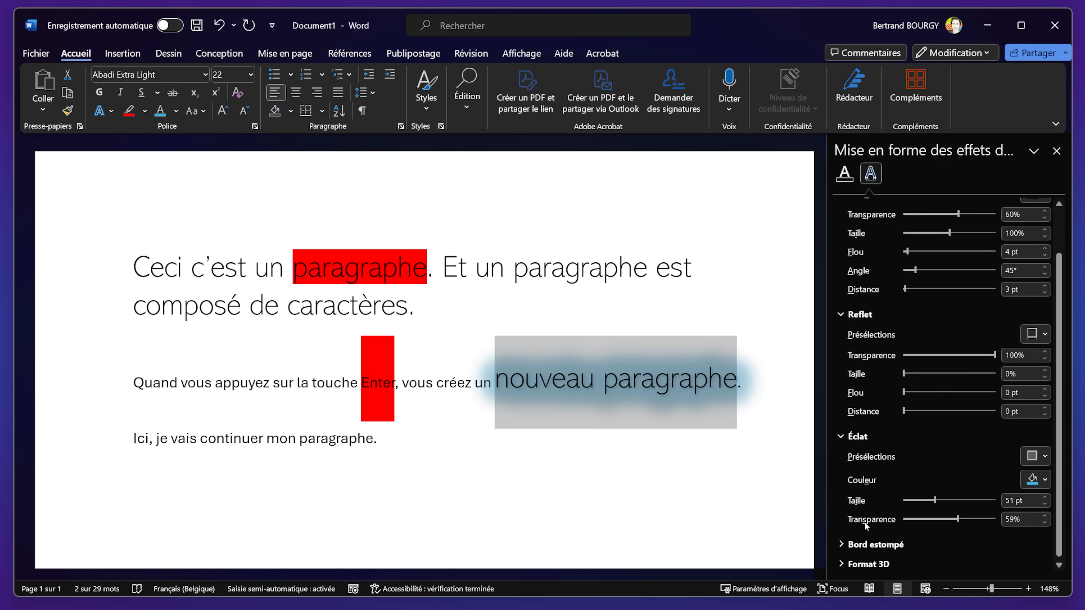
click(1036, 457)
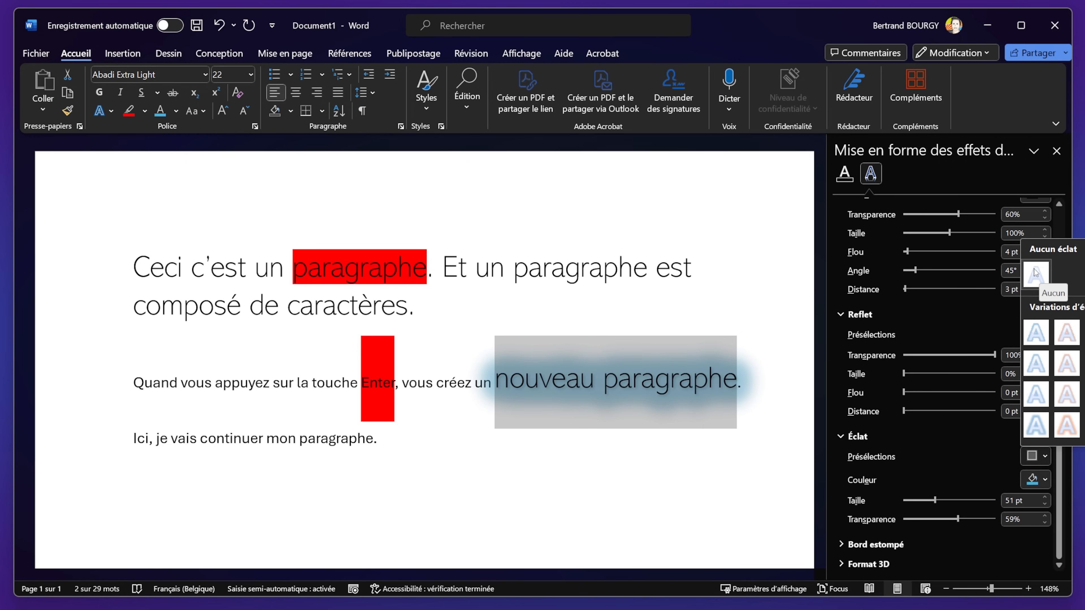
click(1038, 273)
scroll(987, 458, up, 2)
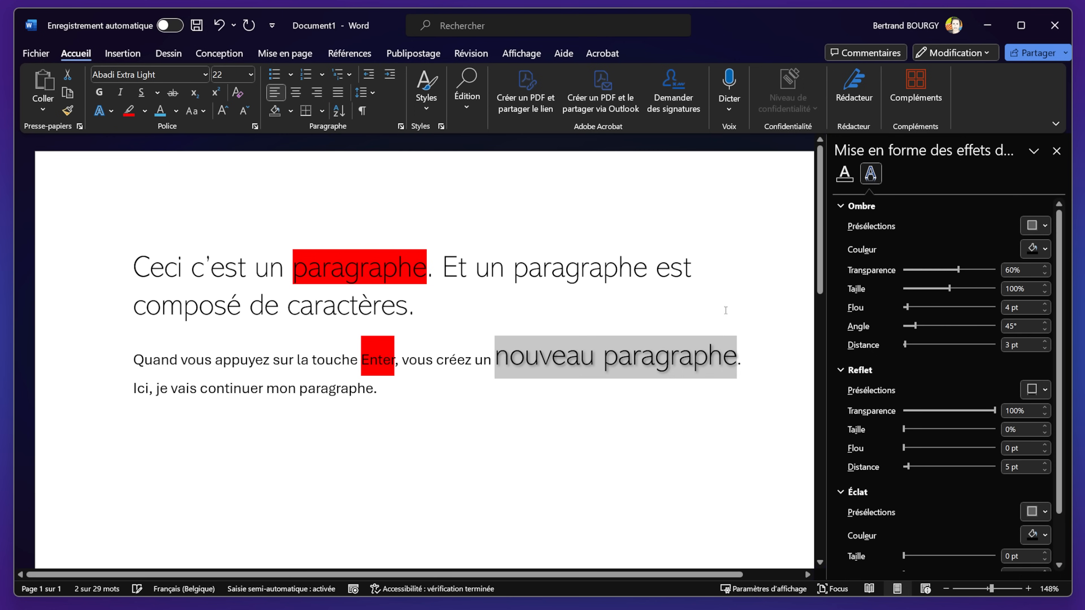
click(580, 351)
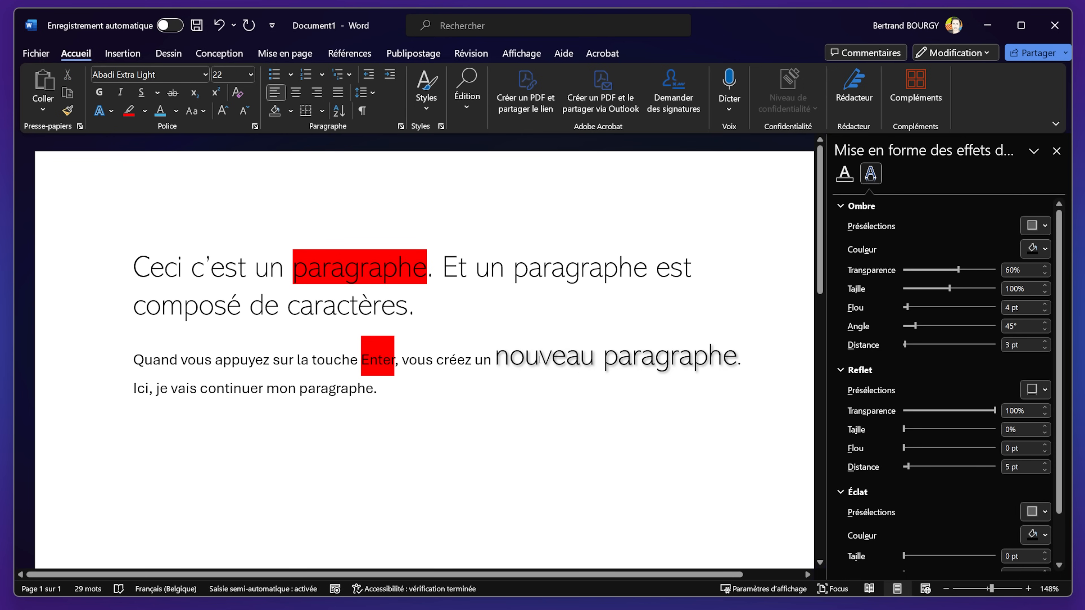
drag(725, 356, 578, 364)
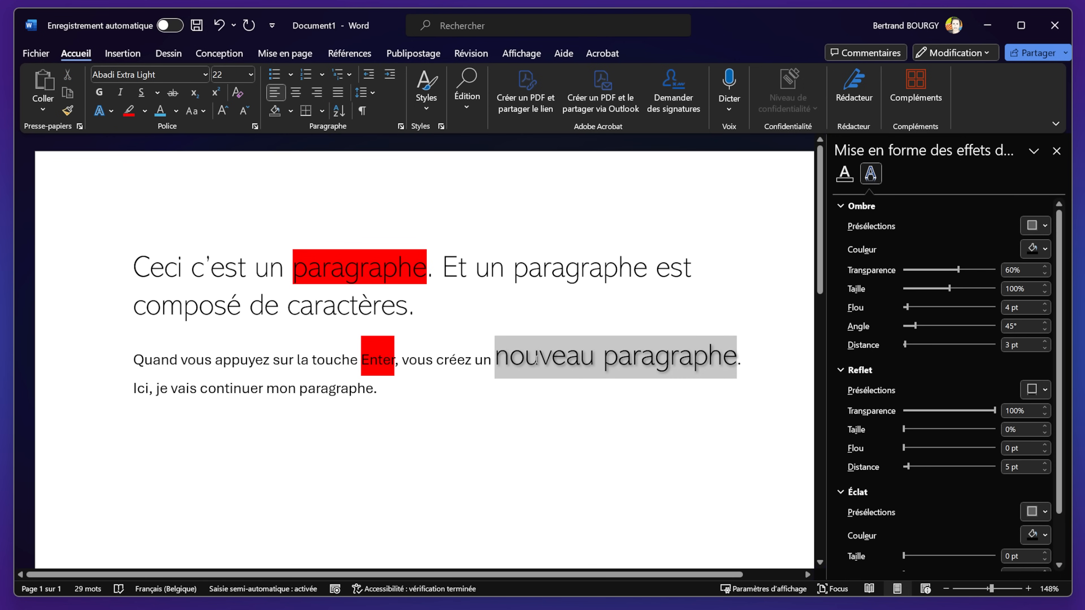
click(580, 364)
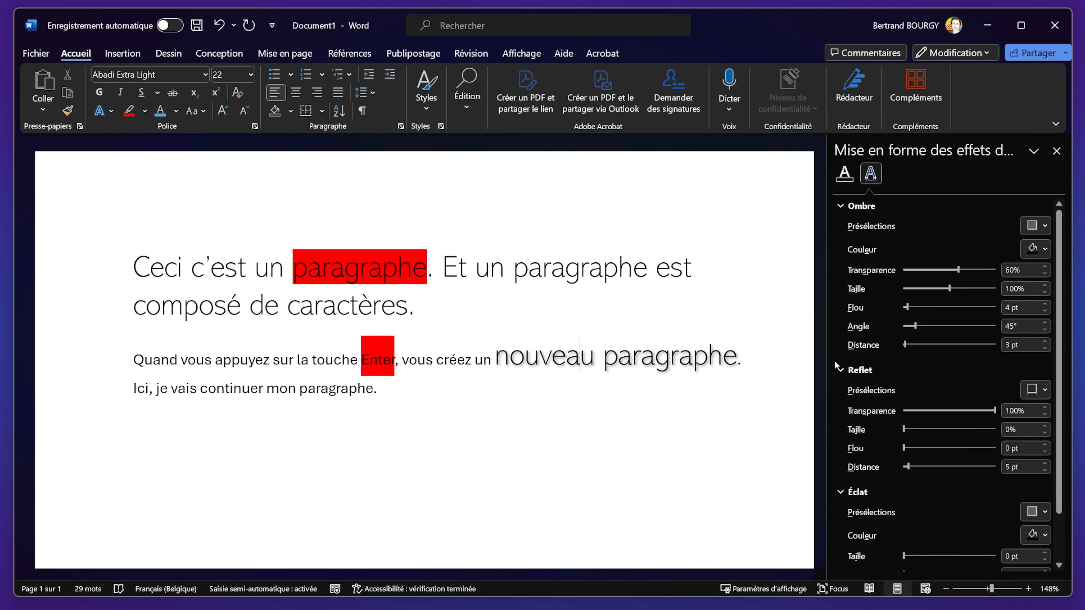
Step: Apply a touching reflection with 73% transparency to "nouveau paragraphe" and close the text effects settings
drag(496, 357, 743, 357)
click(1044, 391)
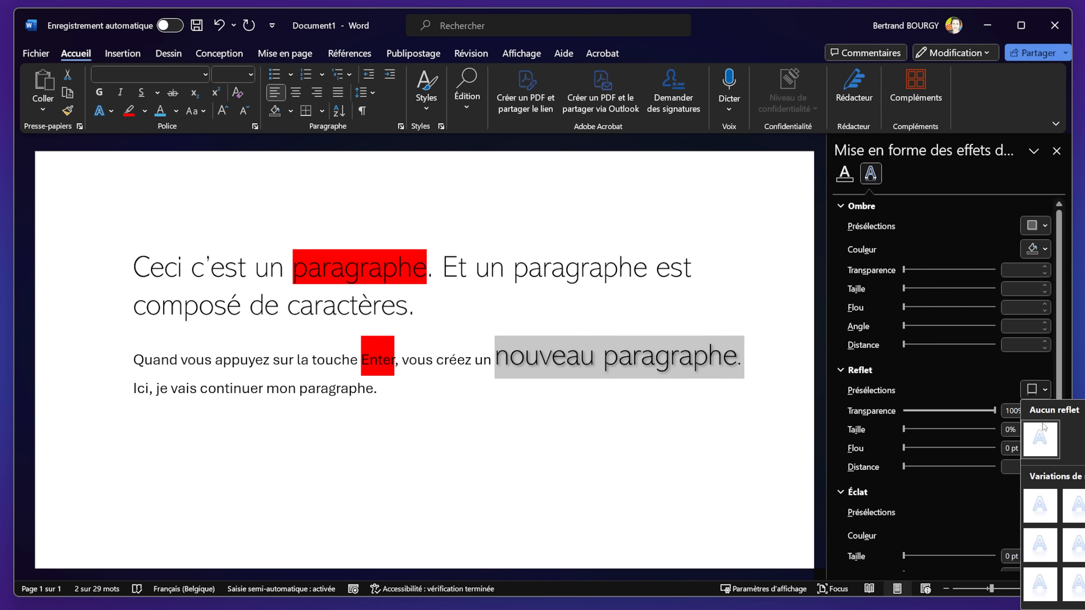
click(1043, 514)
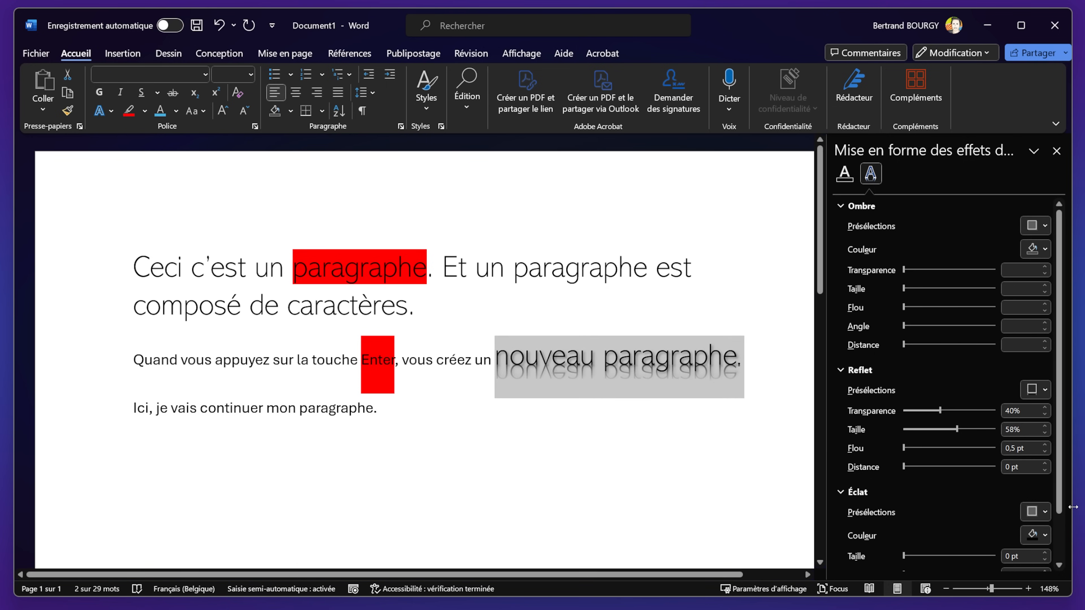
click(670, 356)
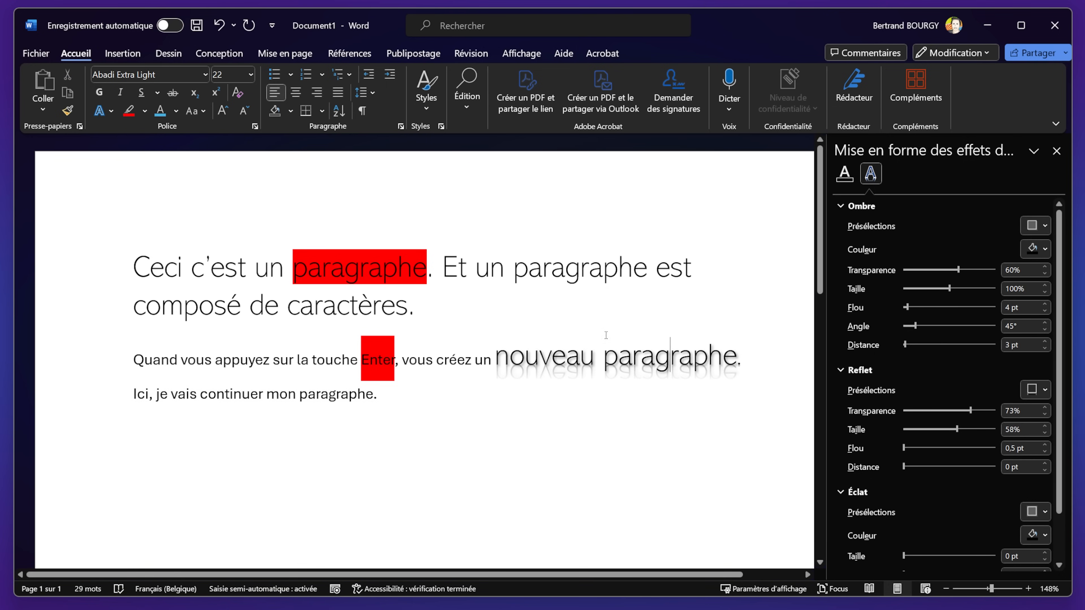
click(1058, 152)
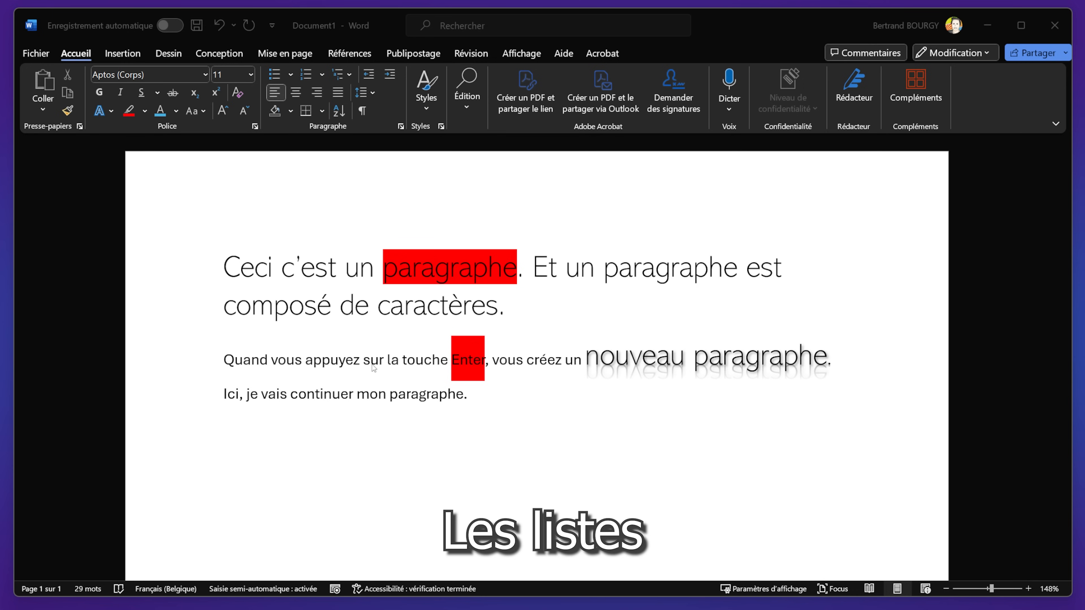
Step: Add the line "Des listes :" below the last paragraph, leaving a blank line above it, and start a new line
click(492, 402)
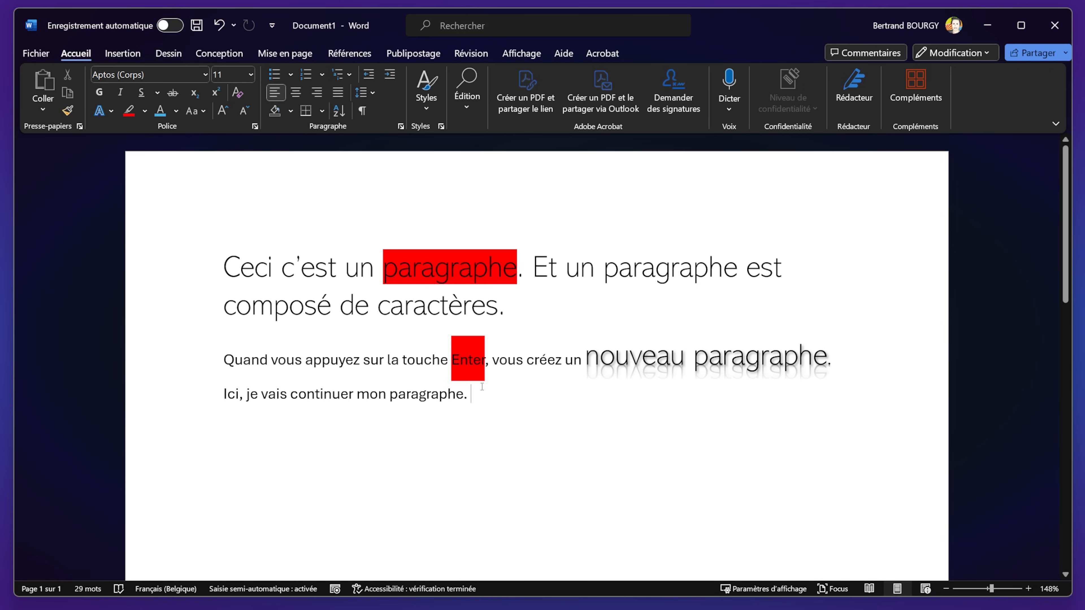
key(Return)
scroll(455, 429, down, 3)
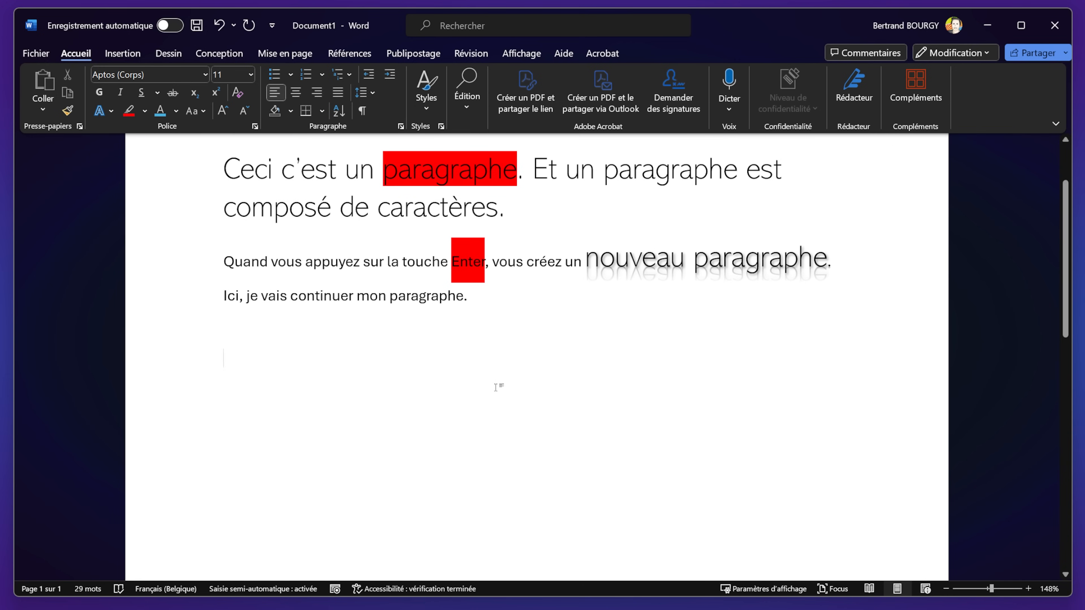
text(Des lis)
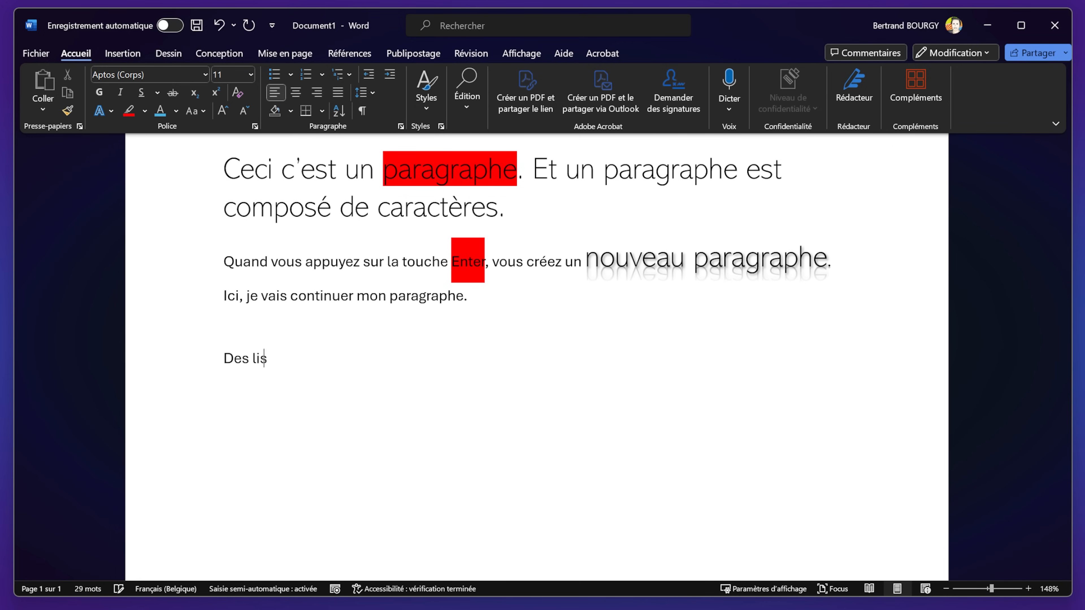
text(tes :)
key(Return)
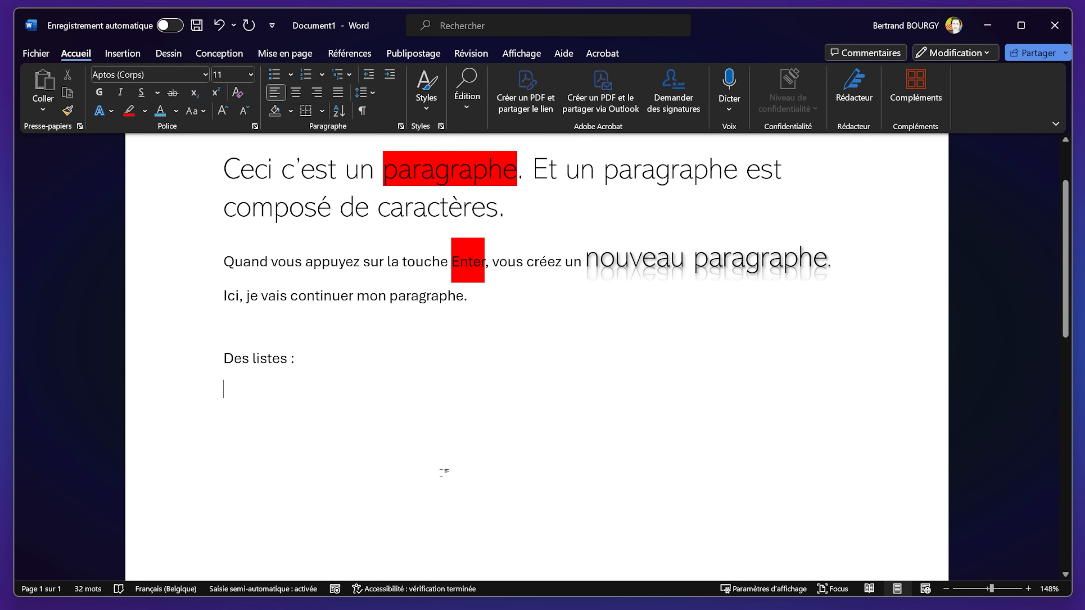
Step: Create a bulleted list with "Elément 1", "Elément 2" and "Elément 3" under "Des listes :" and preview the available bullet styles
scroll(329, 409, down, 3)
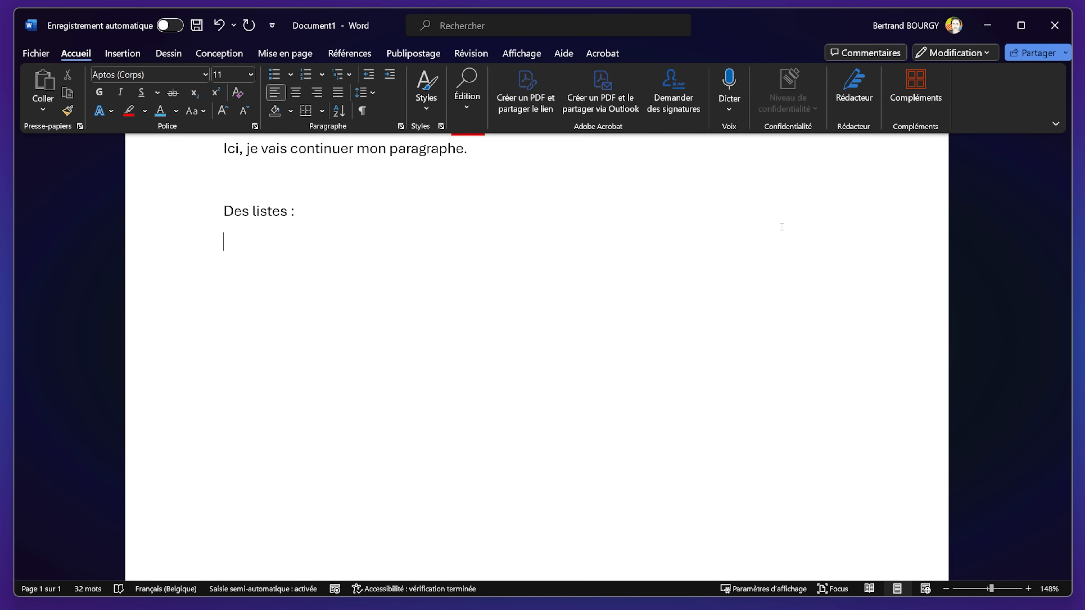
text(Elément 1)
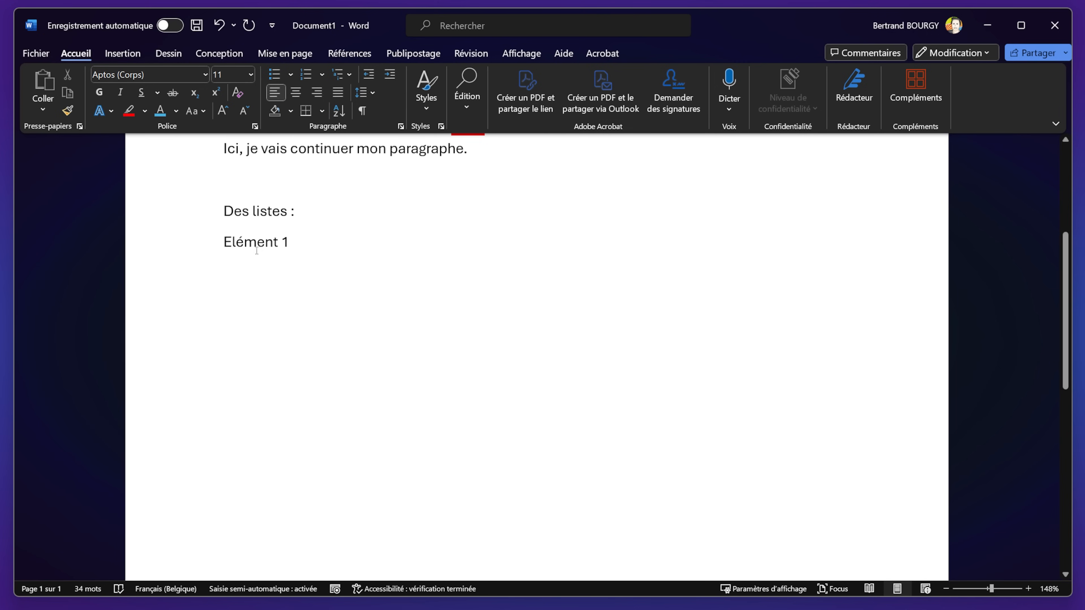
click(275, 75)
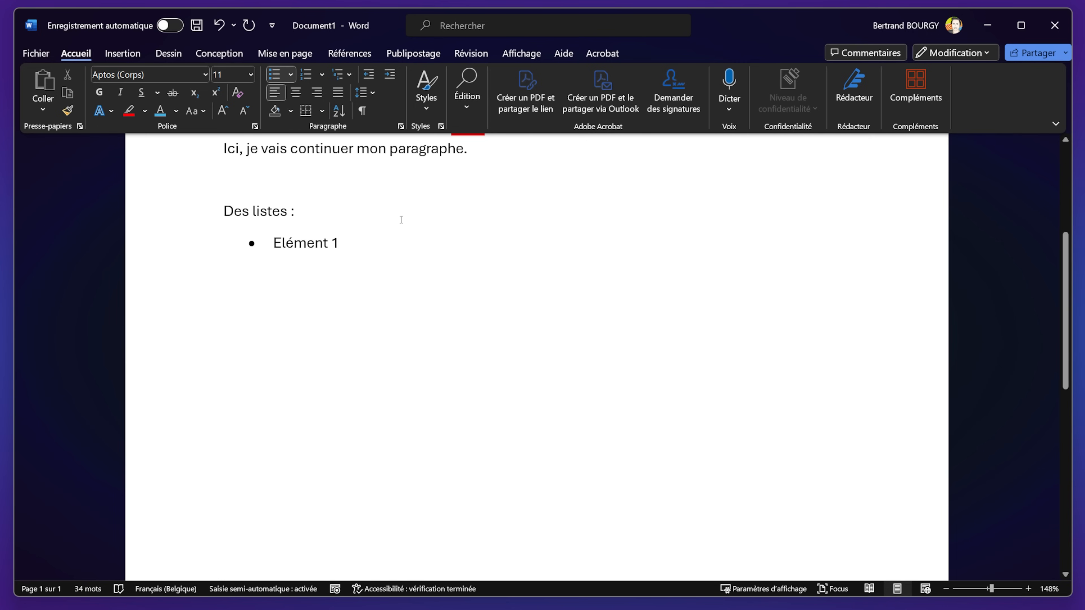
key(Return)
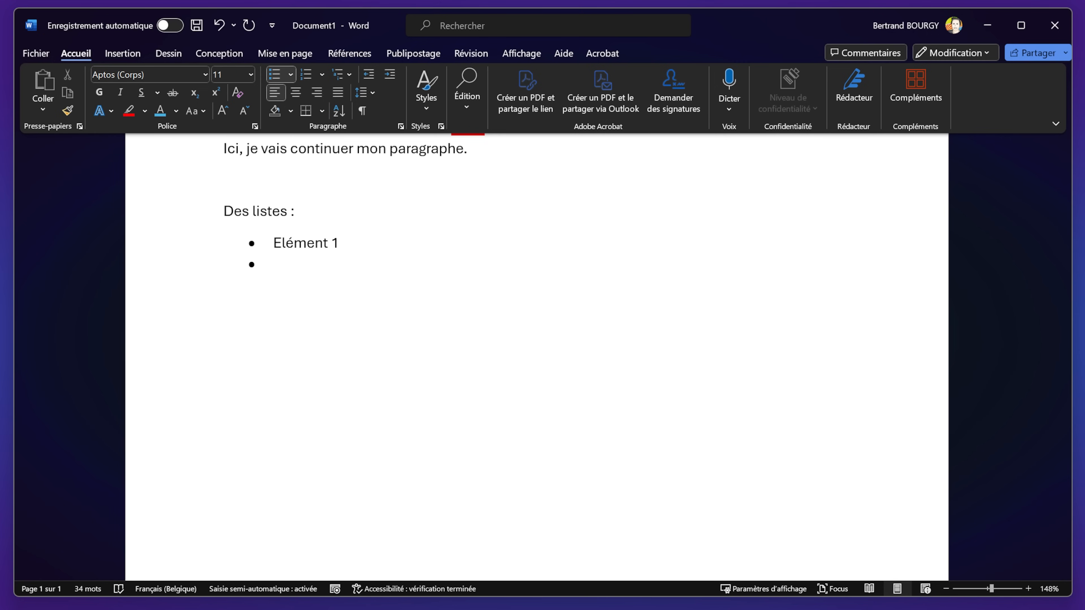
text(Elément 2)
key(Return)
text(Elément 3)
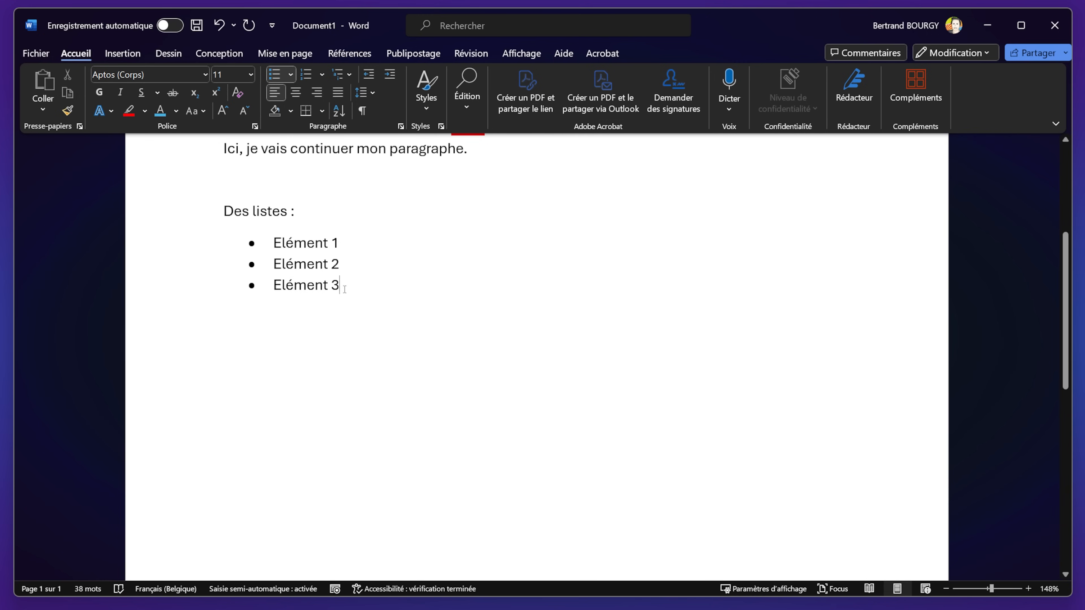
click(292, 73)
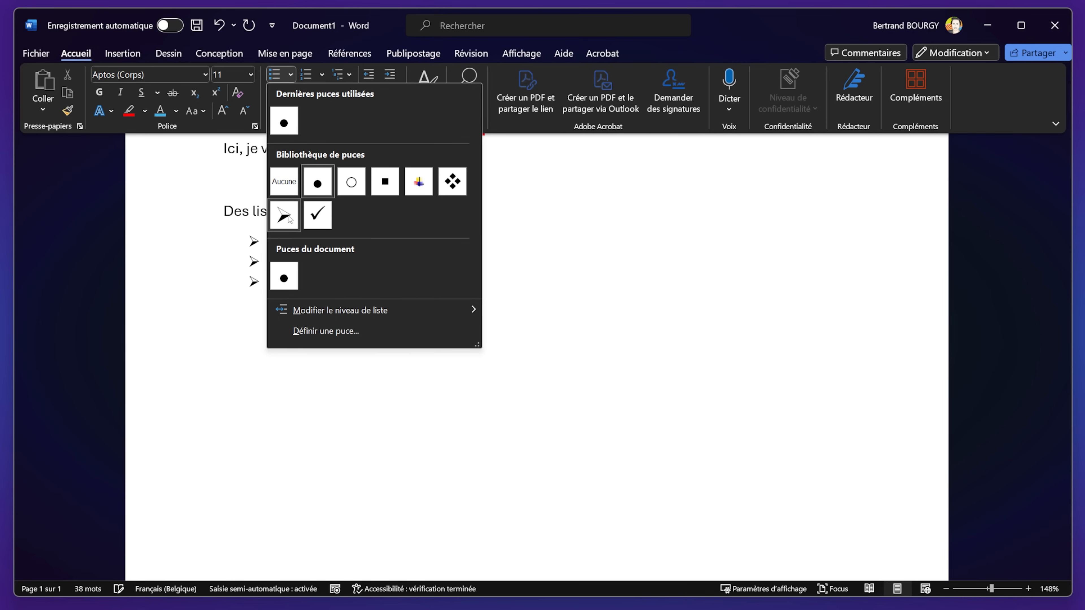
key(Escape)
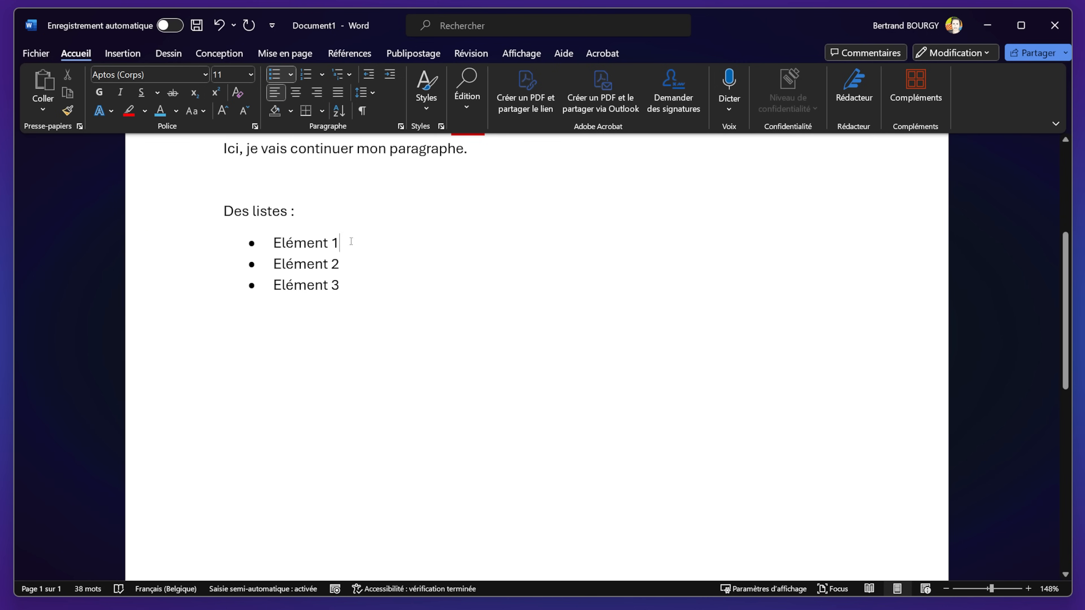
Step: Insert the list items "Sous-élément 1" and "Sous-élément 2" between "Elément 1" and "Elément 2"
key(Return)
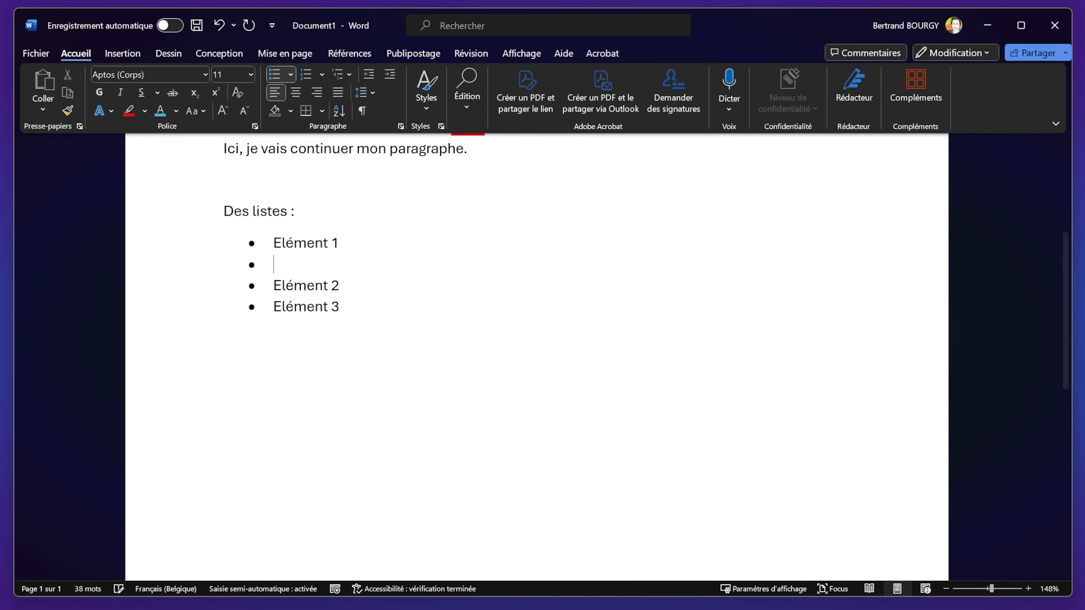
text(Sous-élément 1)
key(Return)
text(Sous-él)
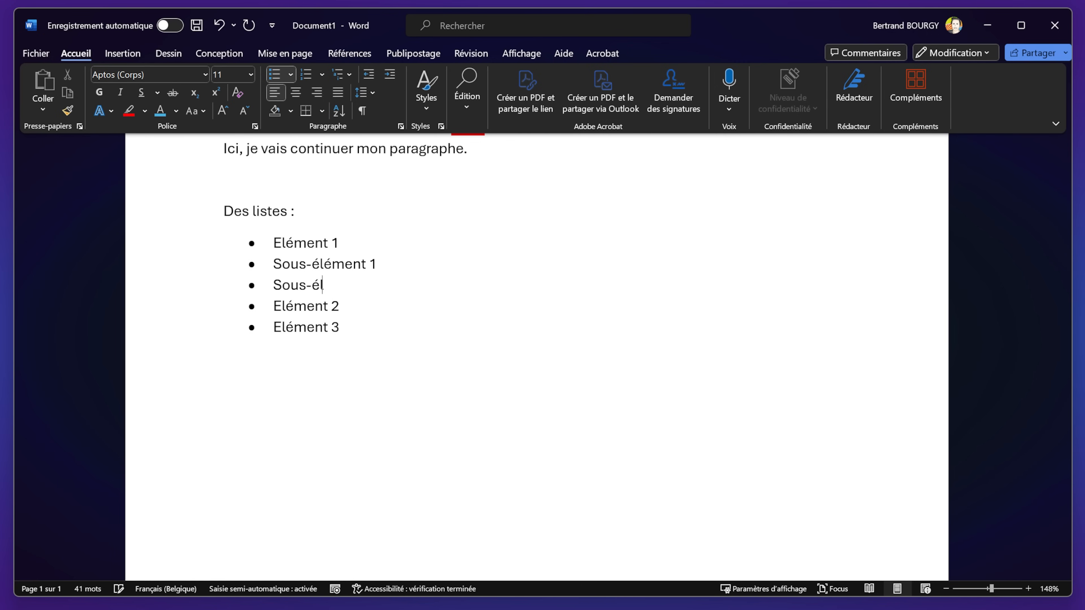
text(ément 2)
Step: Indent "Sous-élément 1" to make it a second-level bullet under "Elément 1"
click(373, 267)
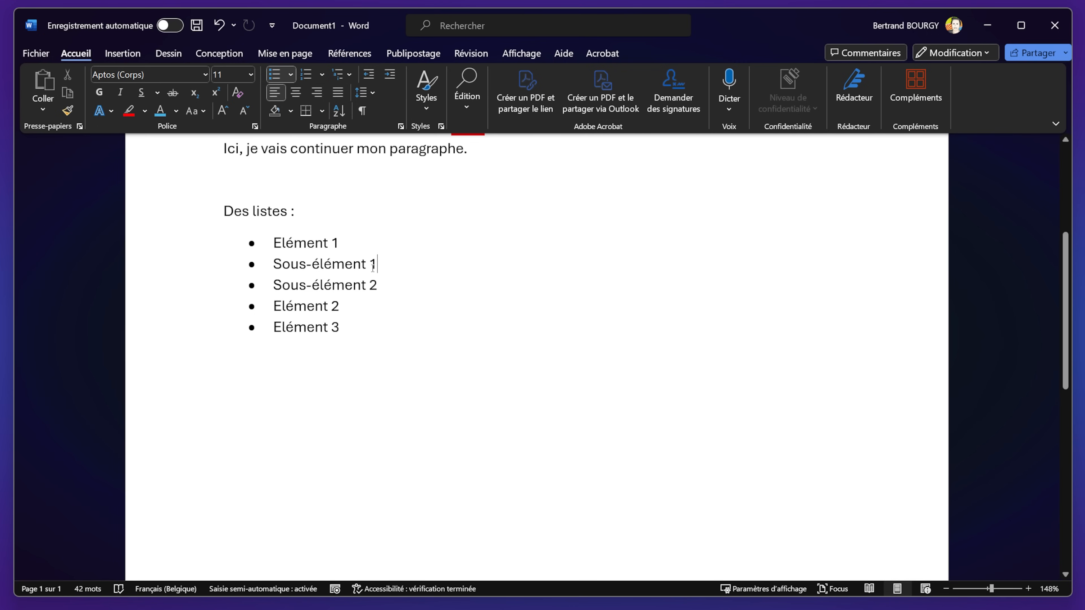
click(380, 279)
click(282, 244)
click(333, 265)
click(391, 76)
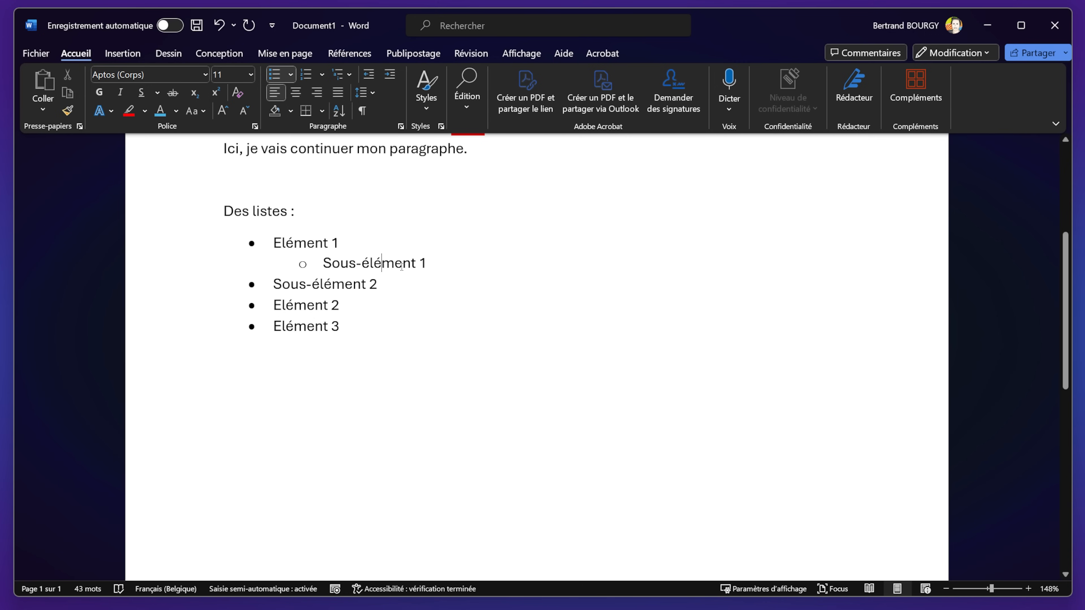
click(391, 76)
click(367, 75)
key(Return)
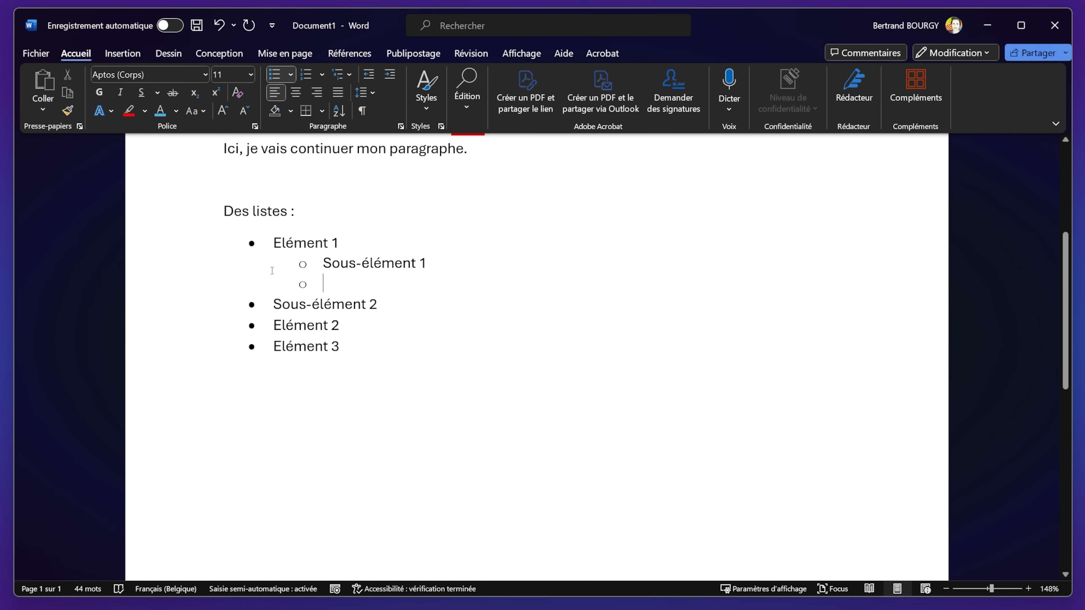
key(BackSpace)
key(BackSpace)
key(BackSpace)
key(BackSpace)
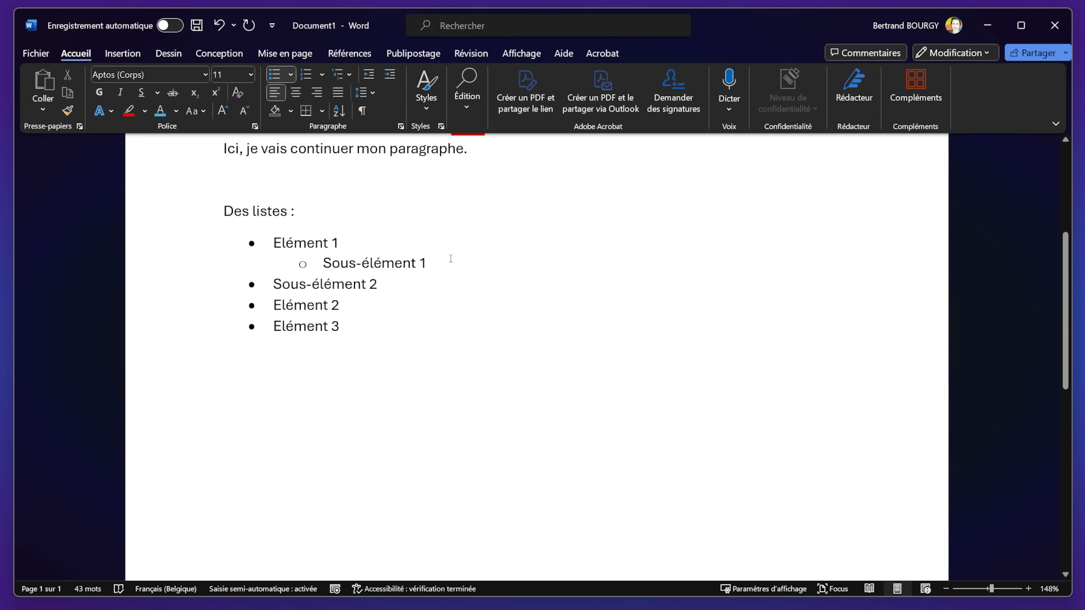
Step: Indent "Sous-élément 2" to the same second list level as "Sous-élément 1"
click(359, 276)
click(390, 74)
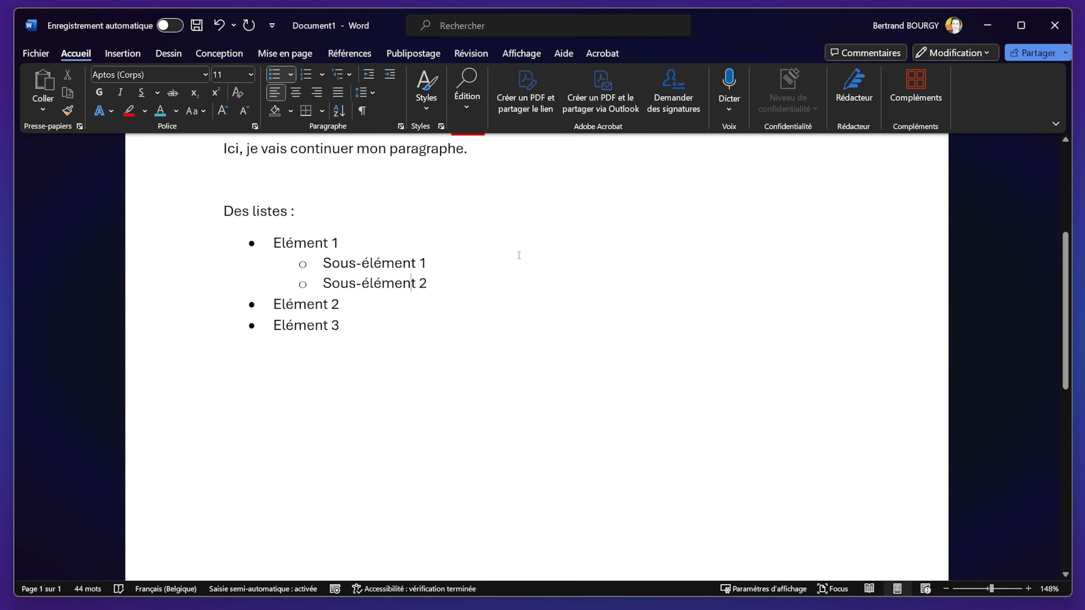
Step: Move "Sous-élément 2" up to the first list level and indent it back to the second level
click(368, 74)
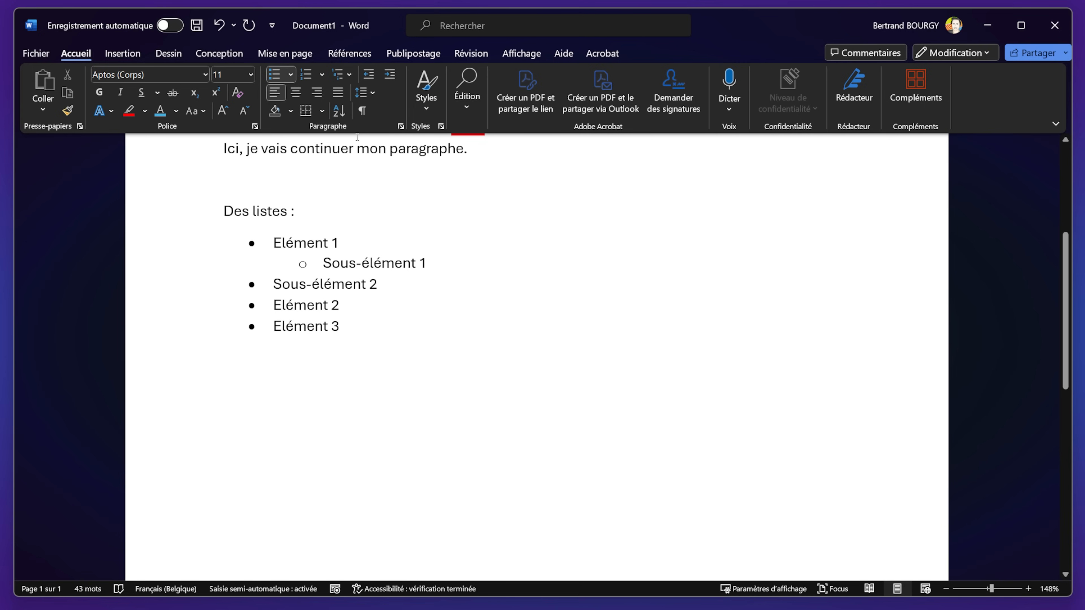
key(Home)
key(Tab)
click(390, 428)
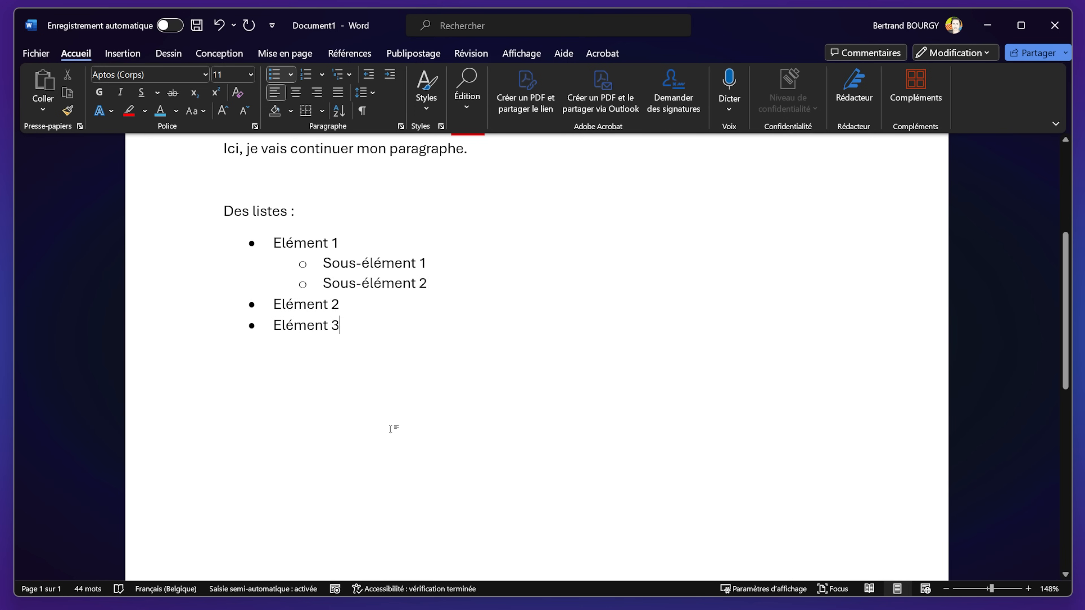
Step: Move "Sous-élément 1" and "Sous-élément 2" together up to the first list level
drag(444, 283, 305, 261)
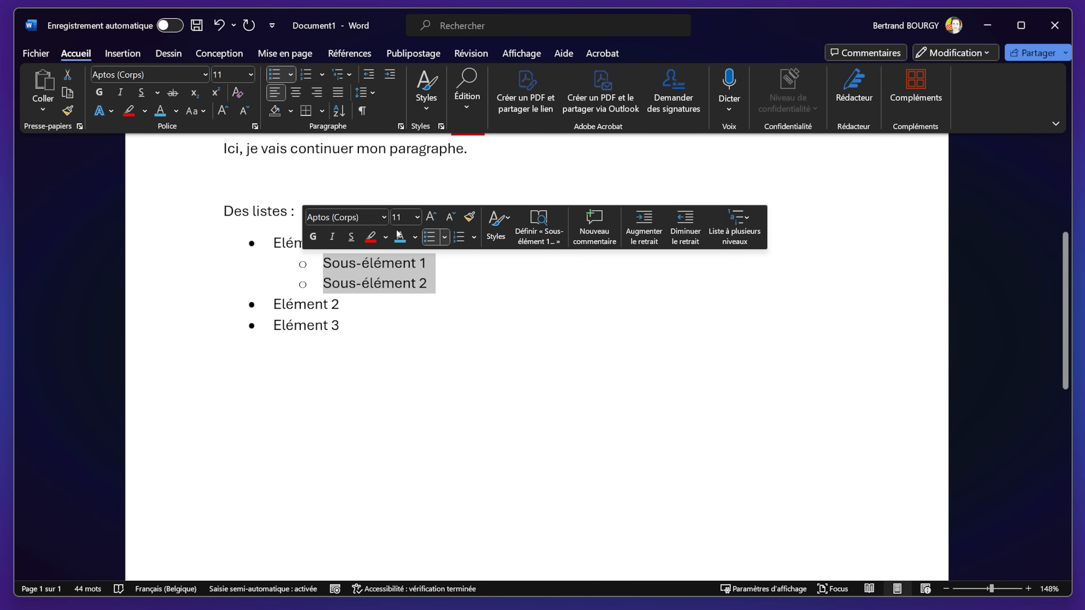
click(369, 75)
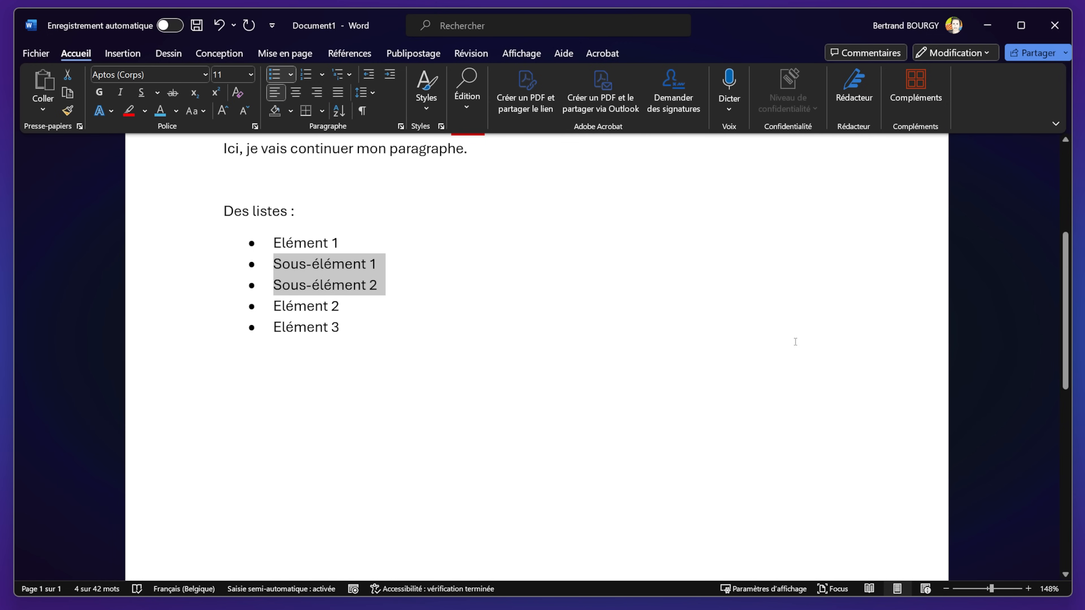
Step: Indent both sub-elements two levels deeper and bring them back to the first list level
key(Tab)
key(Tab)
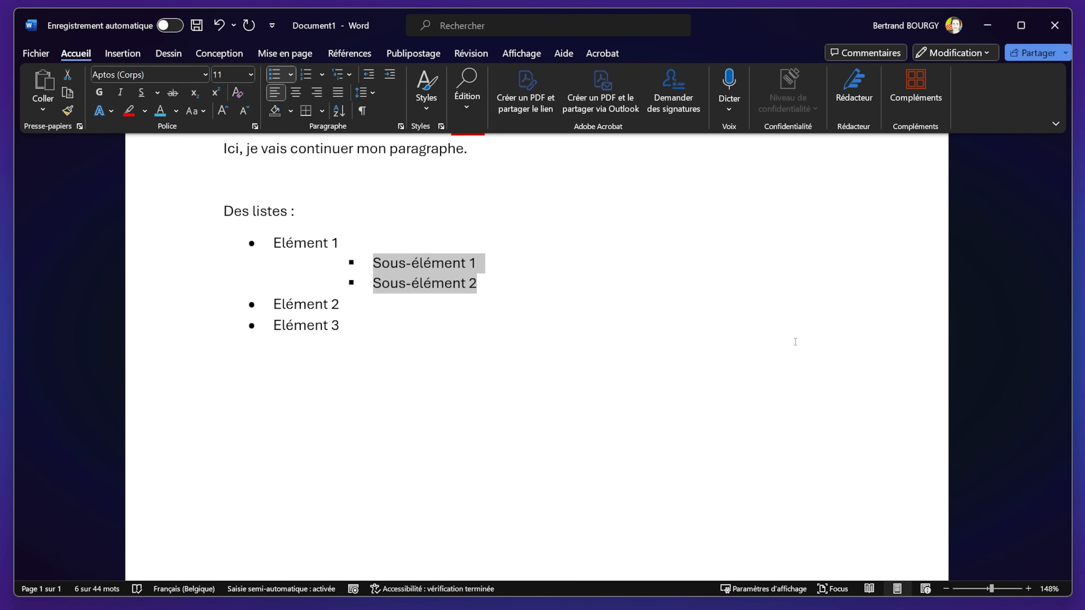
key(shift+Tab)
key(shift+Tab)
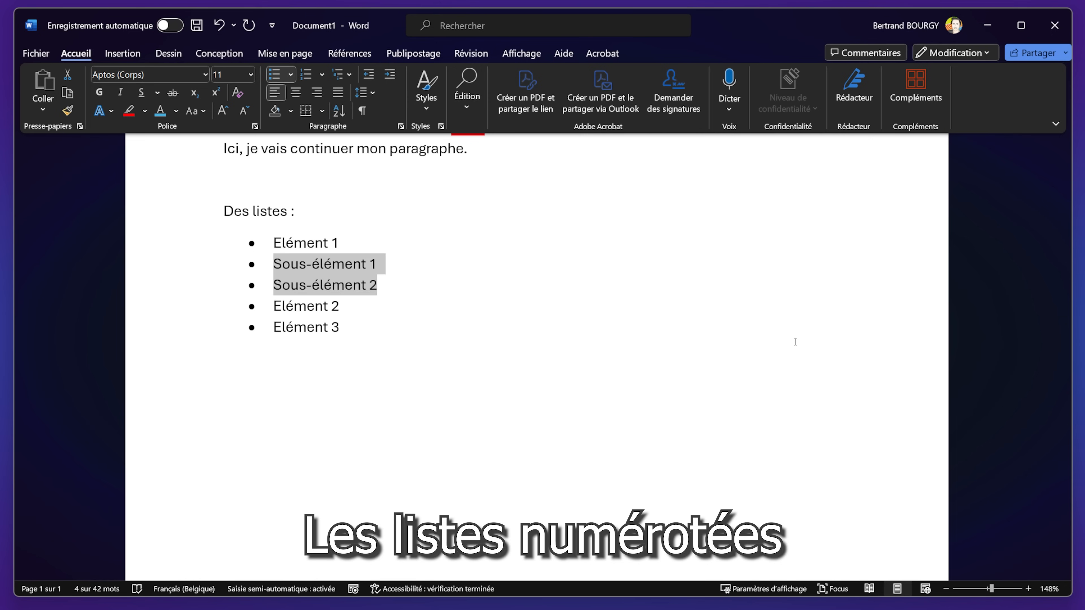
Step: End the bulleted list after "Elément 3" and add the line "Je vais créer une liste à numéro" below an empty paragraph
click(376, 327)
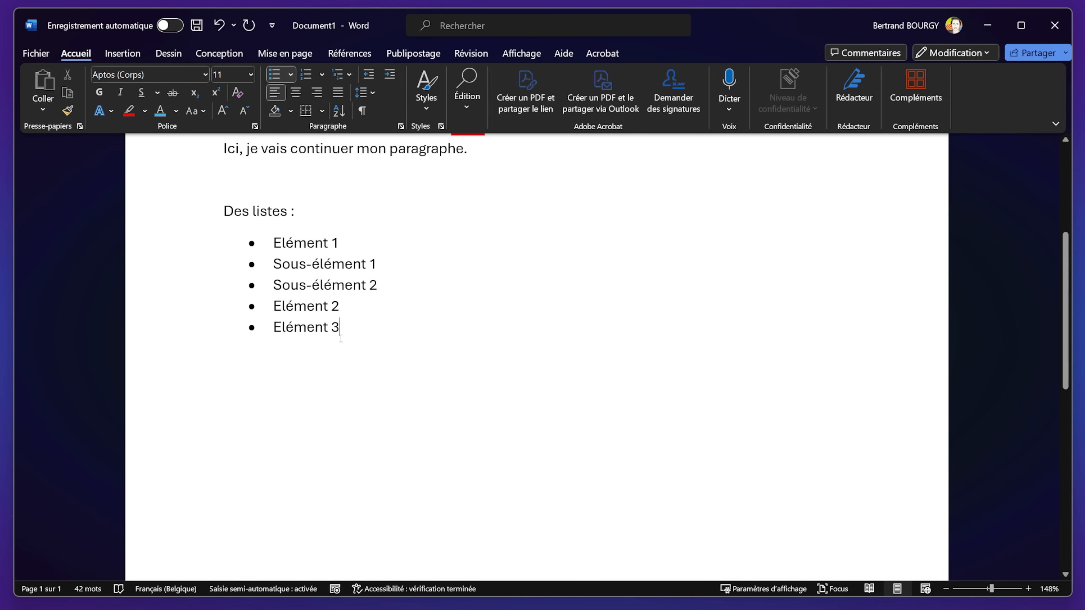
key(Return)
click(274, 76)
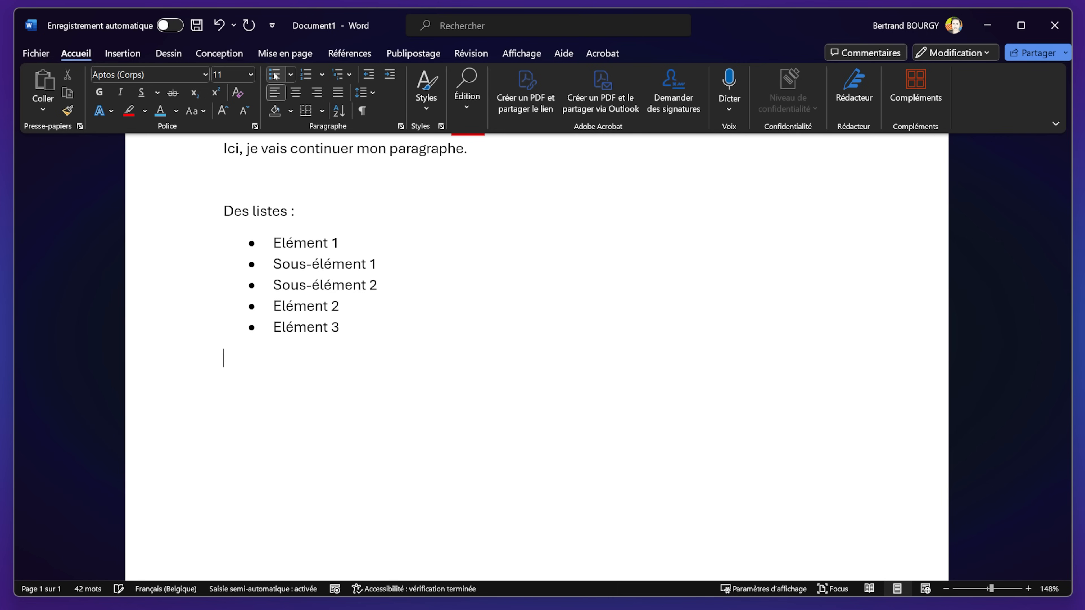
key(Return)
text(Je vais créer une liste à nuém)
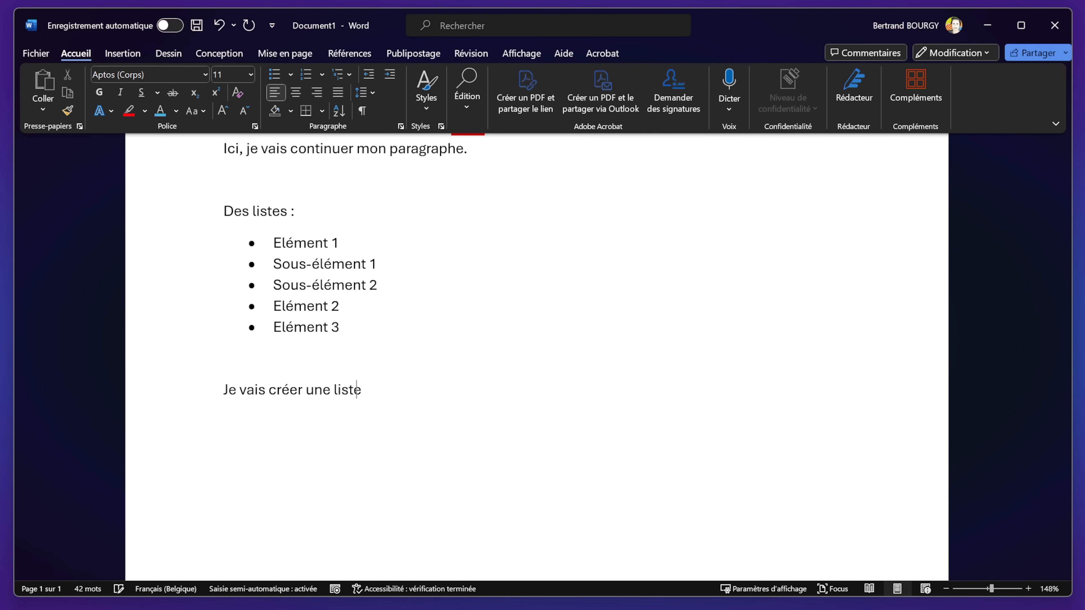
key(BackSpace)
key(BackSpace)
text(méro)
key(Return)
Step: Enter "Elément 1", "Elément 2" and "Elément 3" as separate paragraphs under "Je vais créer une liste à numéro"
key(Return)
text(Elément 1)
key(Return)
text(Elément 2)
key(Return)
text(Elément 3)
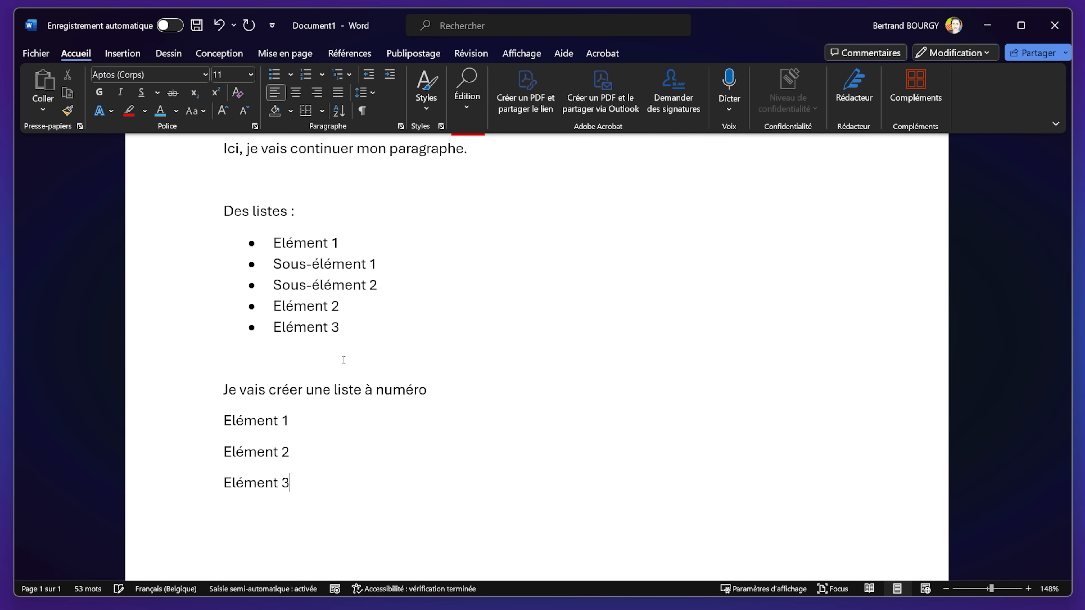
Step: Turn the three new element paragraphs into a numbered list with uppercase Roman numerals (I., II., III.)
drag(312, 481, 226, 420)
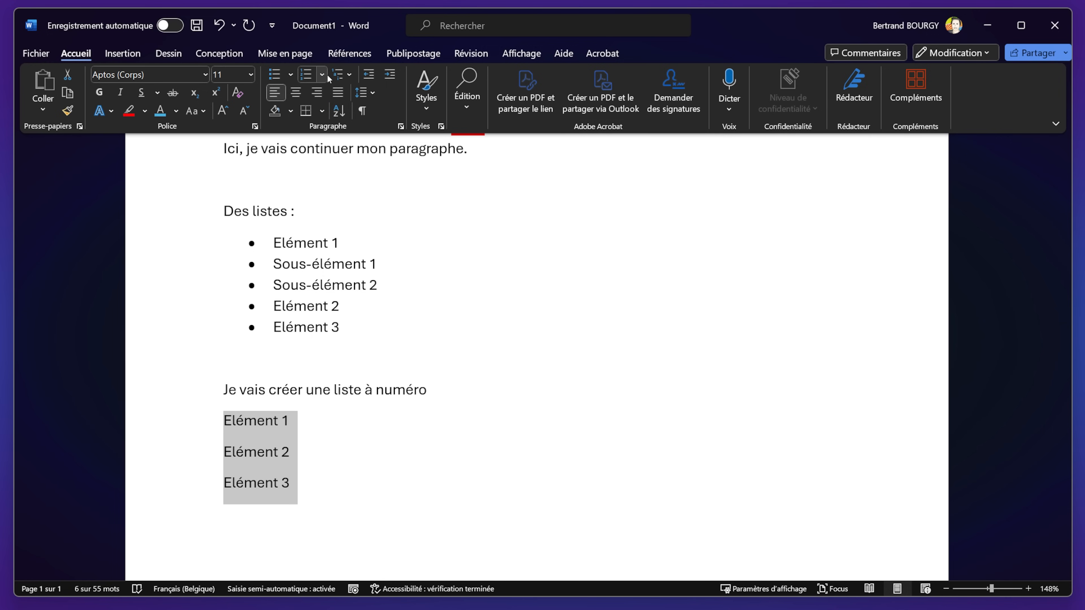
click(306, 74)
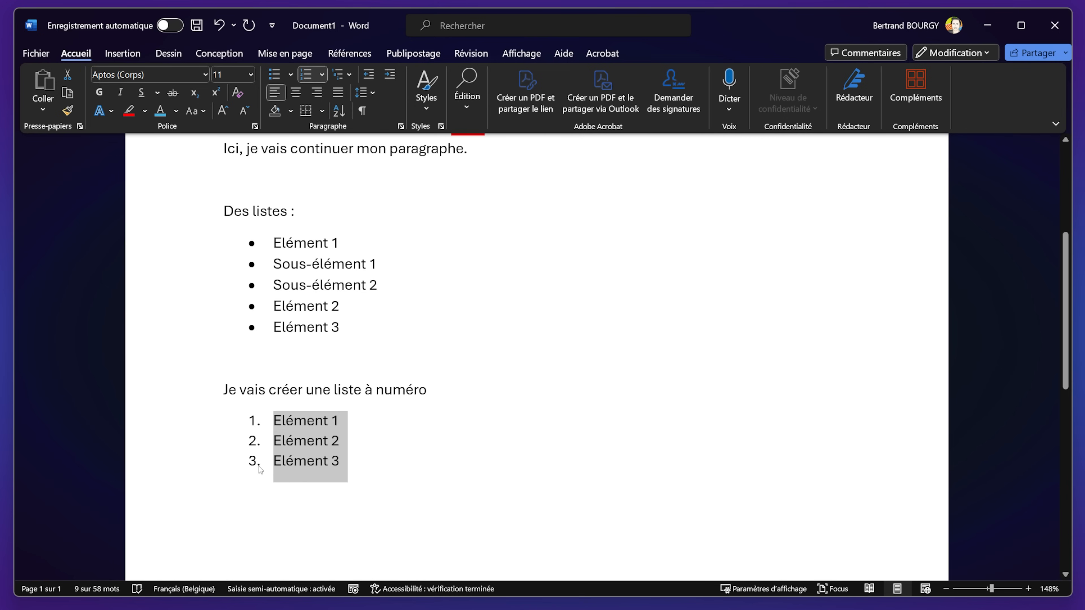
click(321, 78)
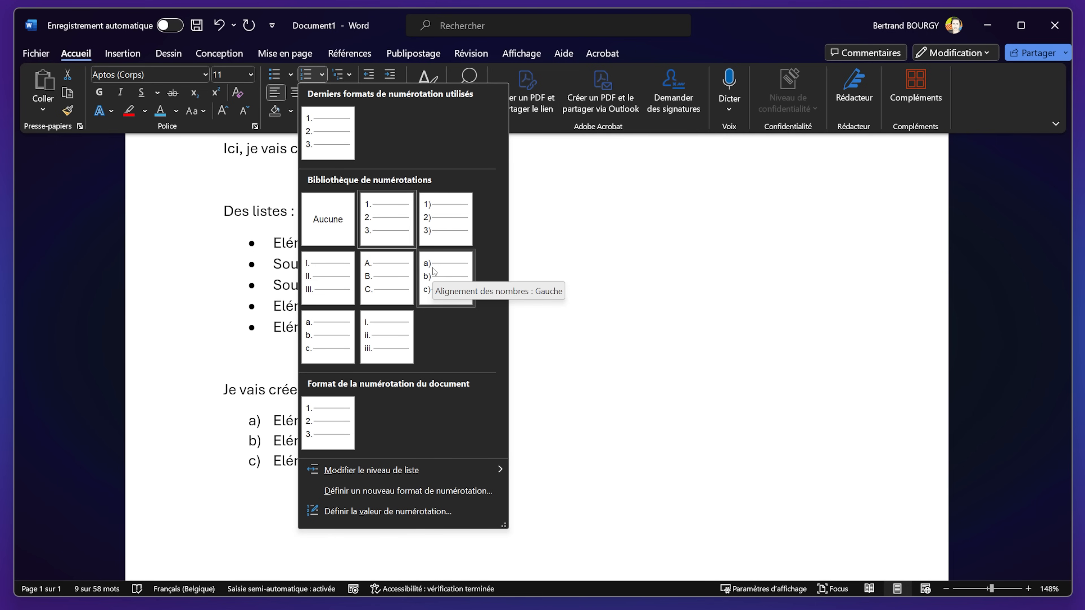
click(329, 275)
click(376, 443)
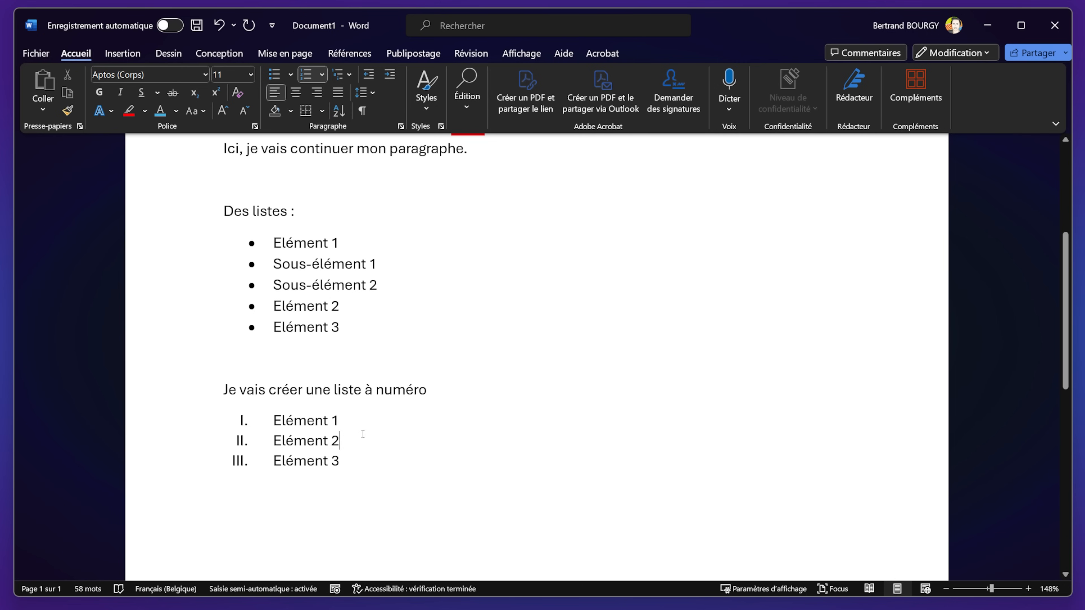
Step: Insert the second-level items "Sous-élément 1" and "Sous-élément 2" under "Elément 2" in the numbered list
key(Return)
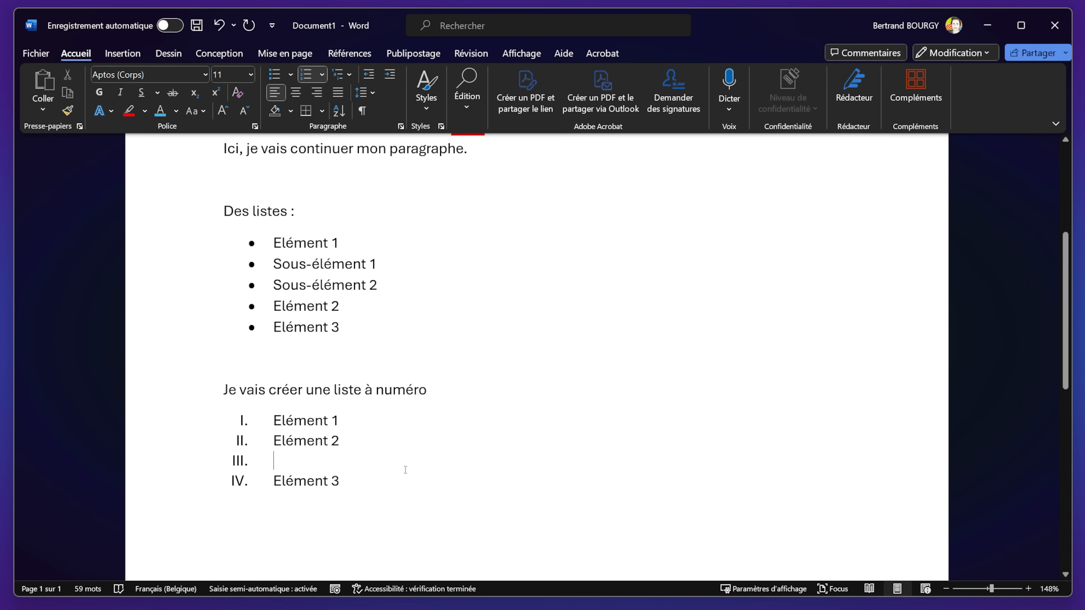
click(388, 75)
text(Sous-élément 1)
key(Return)
text(Sous-élément 2)
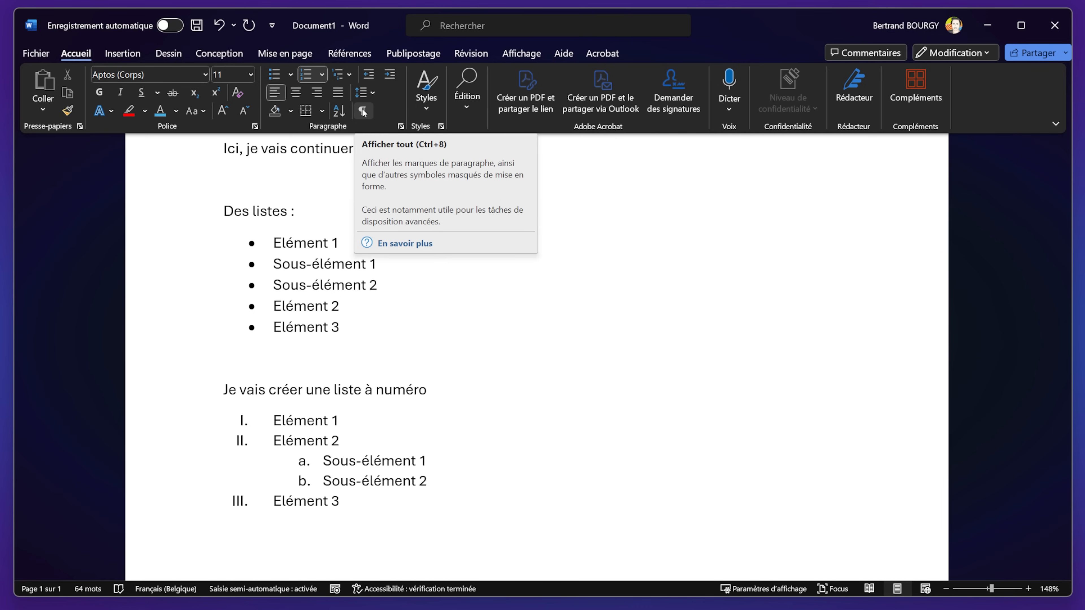
Step: Show the formatting marks and examine the paragraph marks after the text lines, the bulleted items and the empty paragraph
click(363, 111)
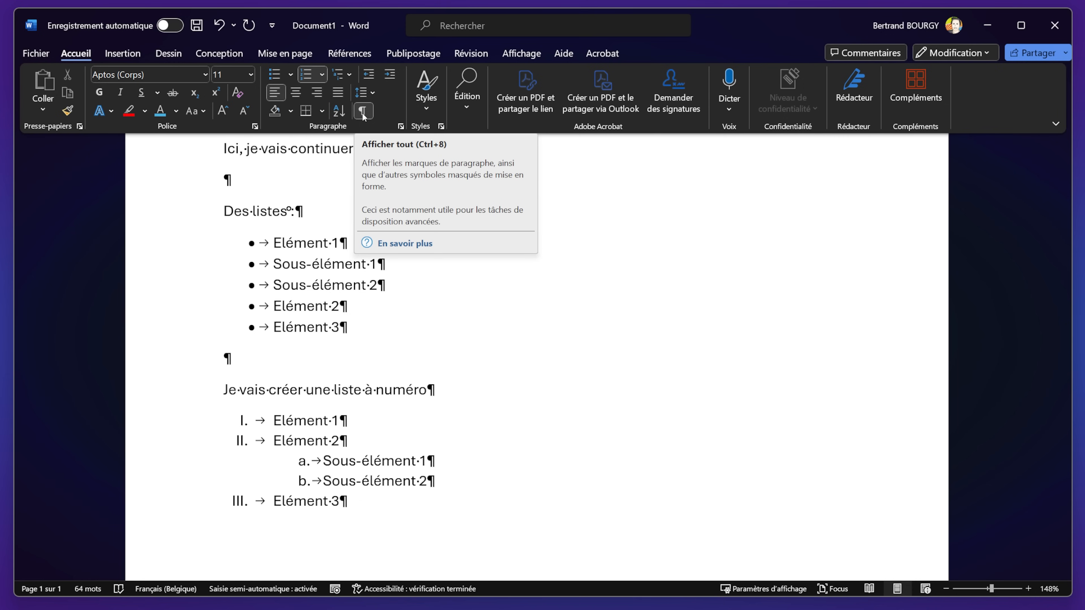
scroll(316, 371, up, 1)
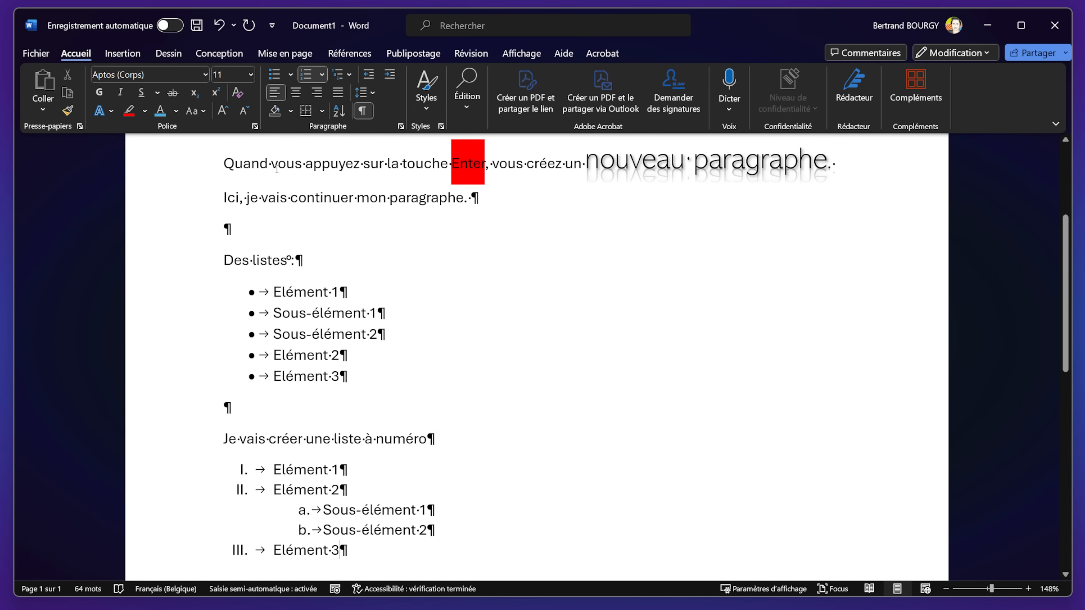
click(269, 159)
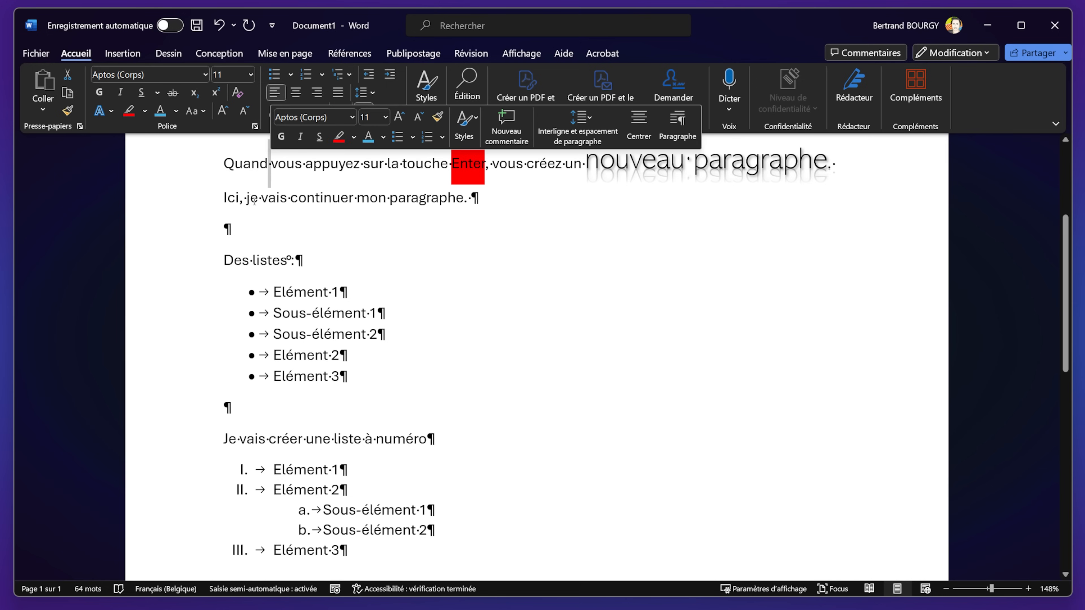
click(243, 199)
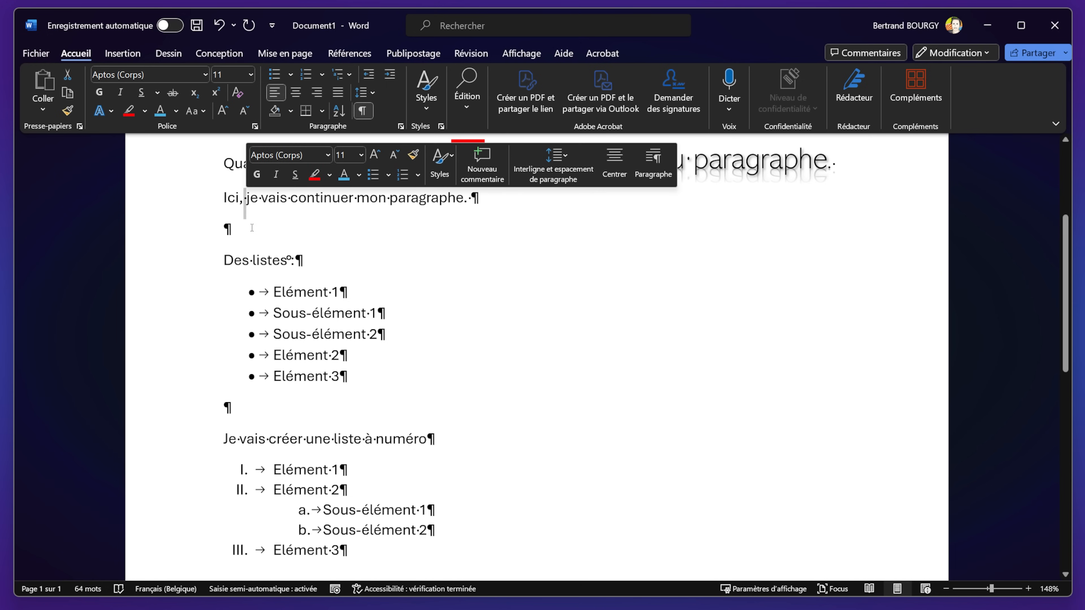
click(258, 217)
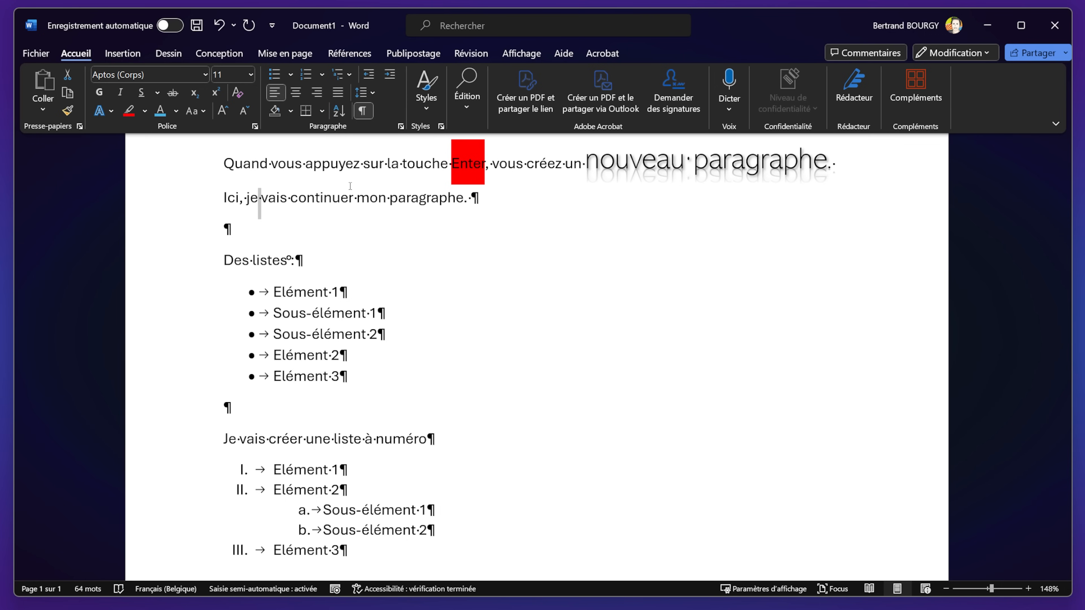
double_click(299, 261)
double_click(344, 294)
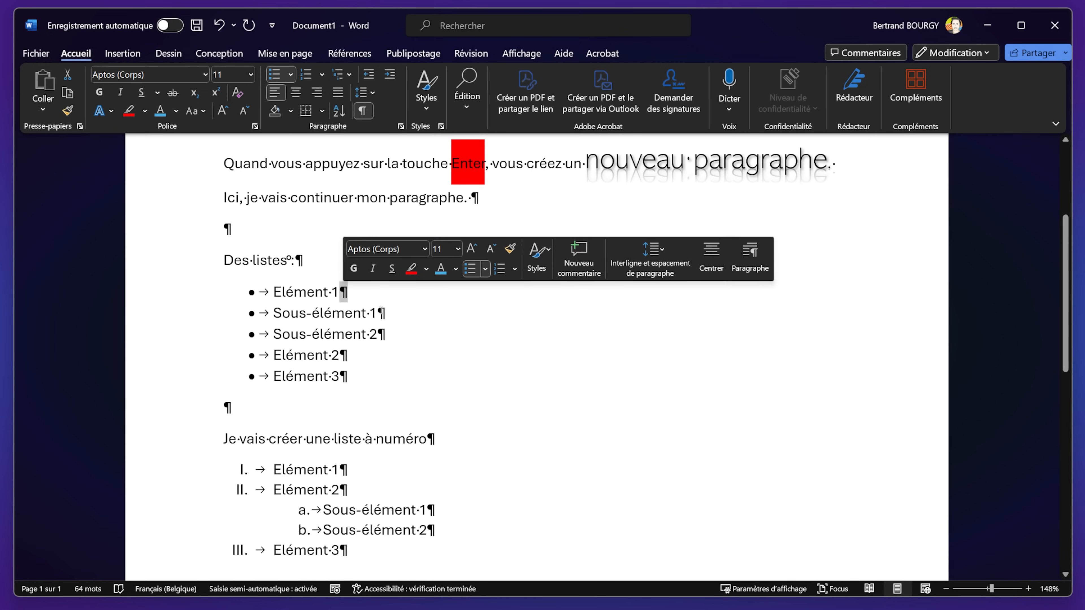
double_click(382, 313)
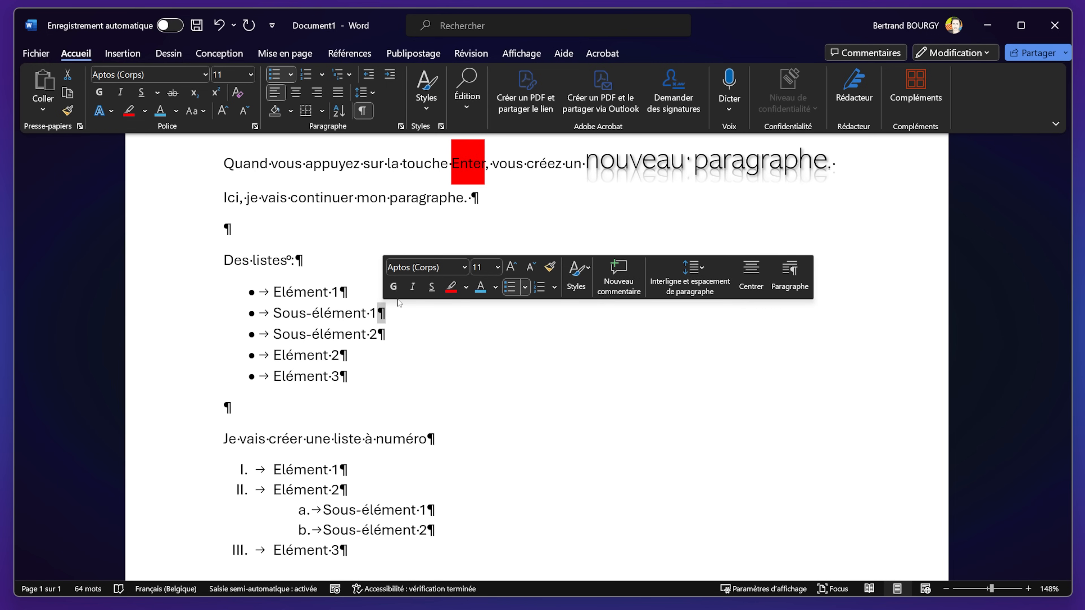
double_click(381, 335)
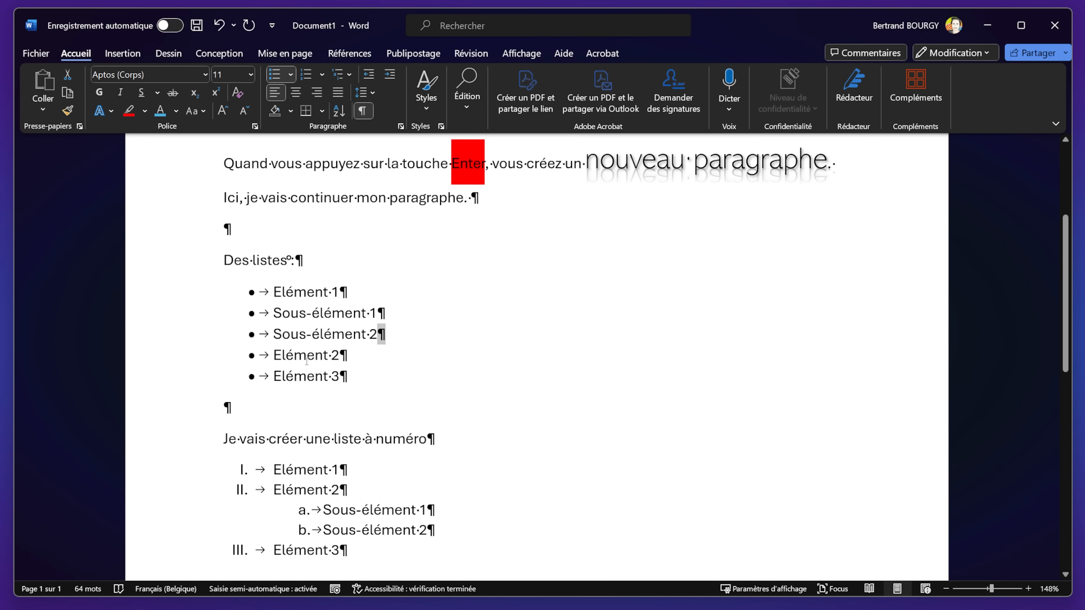
double_click(344, 357)
double_click(343, 377)
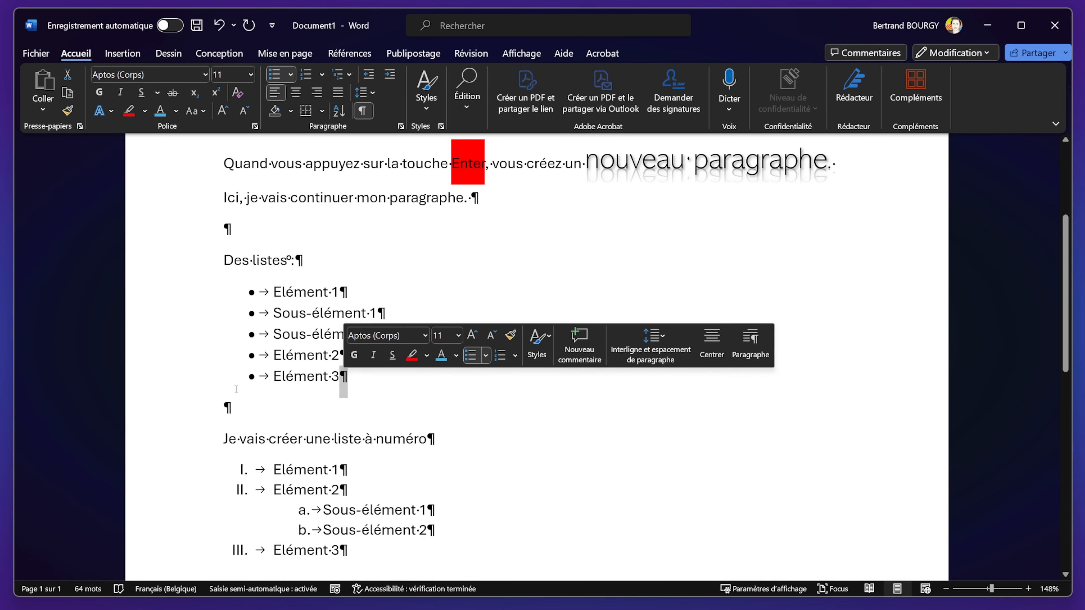
click(253, 408)
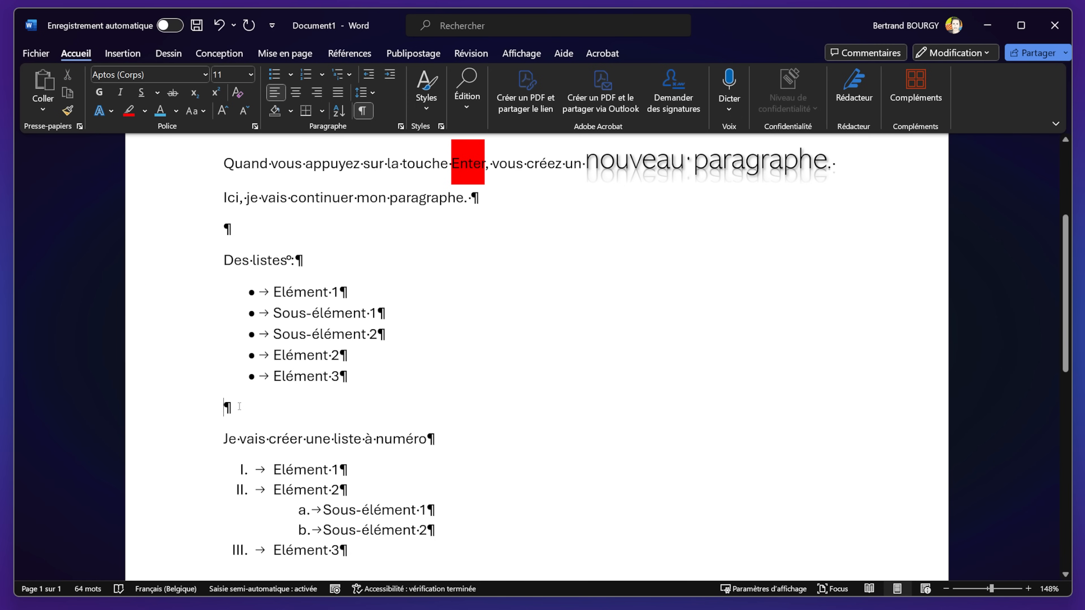
drag(223, 408, 246, 408)
Step: Switch the formatting marks off and on several times to compare both views
click(364, 112)
click(364, 112)
click(364, 112)
click(364, 111)
click(364, 112)
click(364, 112)
Step: Place the cursor after "Elément 3" in the numbered list and hide the formatting marks
scroll(382, 459, down, 1)
click(350, 242)
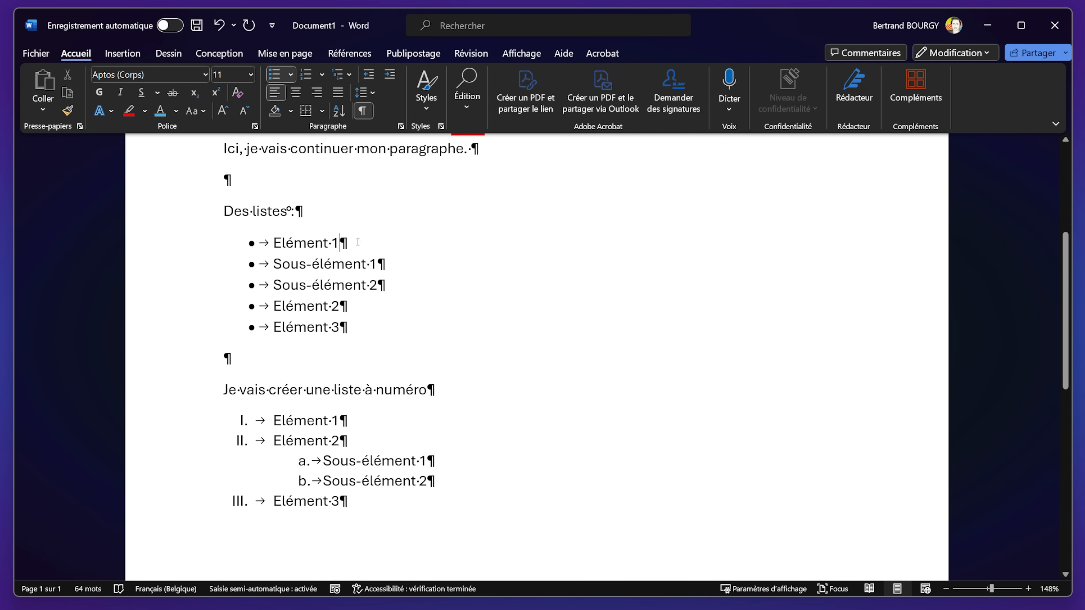
click(386, 301)
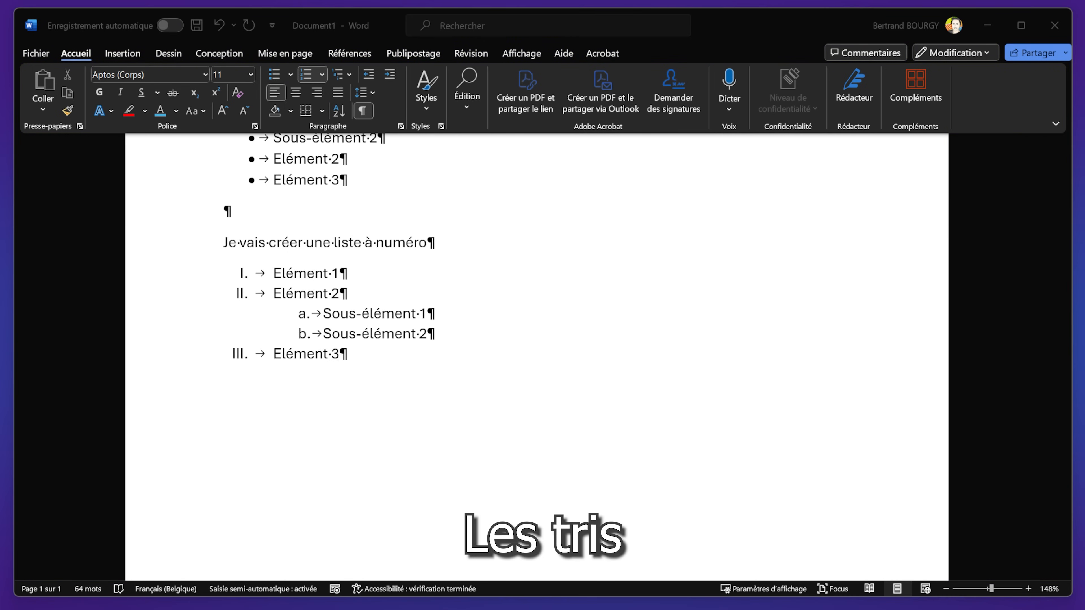
click(358, 379)
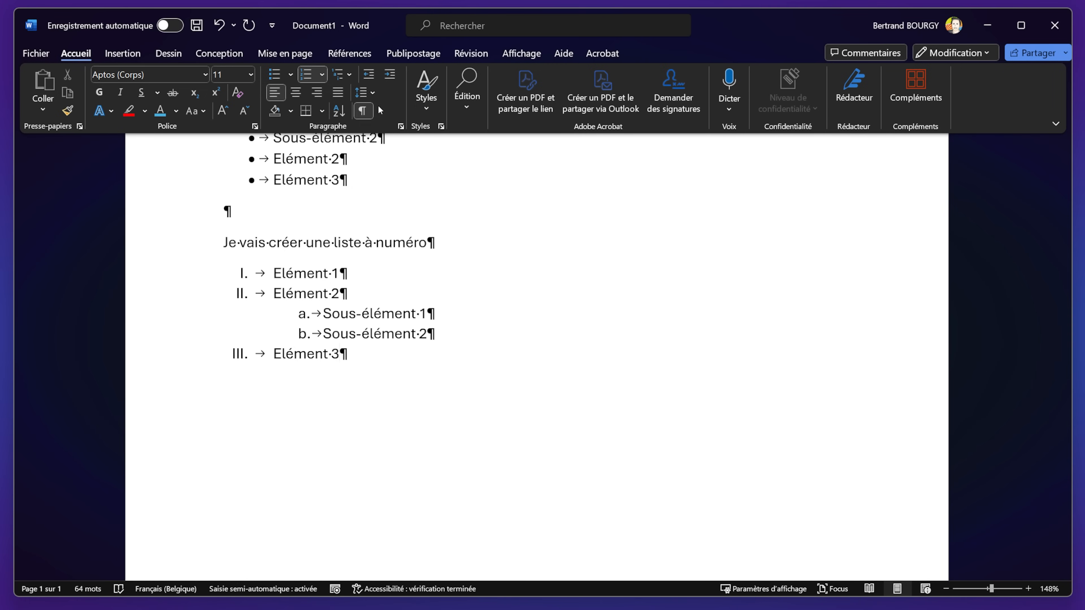
click(362, 111)
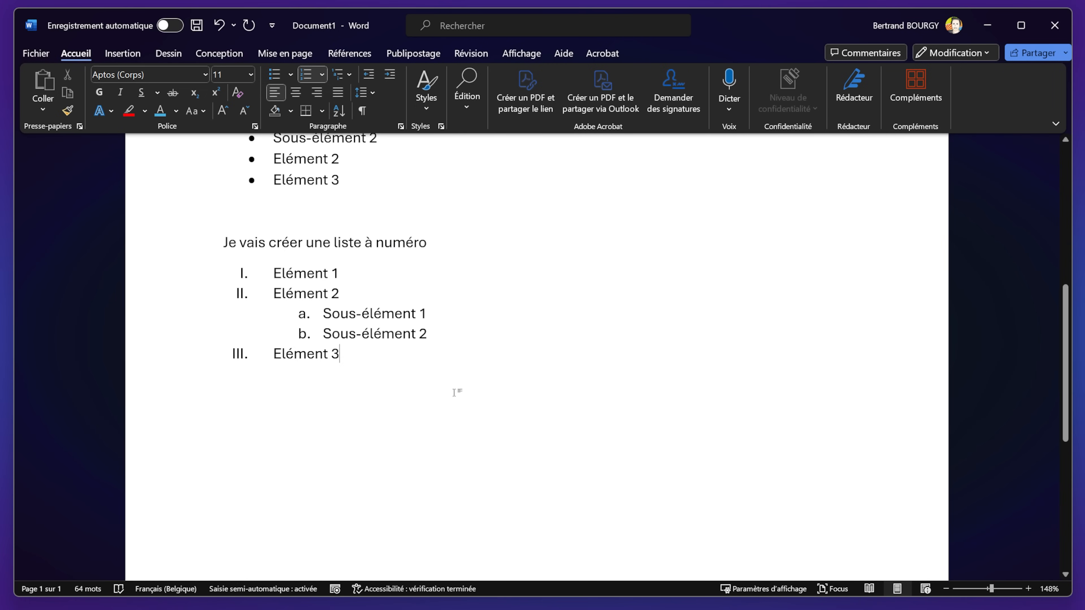
Step: End the numbered list and add the line "Une nouvelle liste :" below an empty paragraph
key(Return)
key(Return)
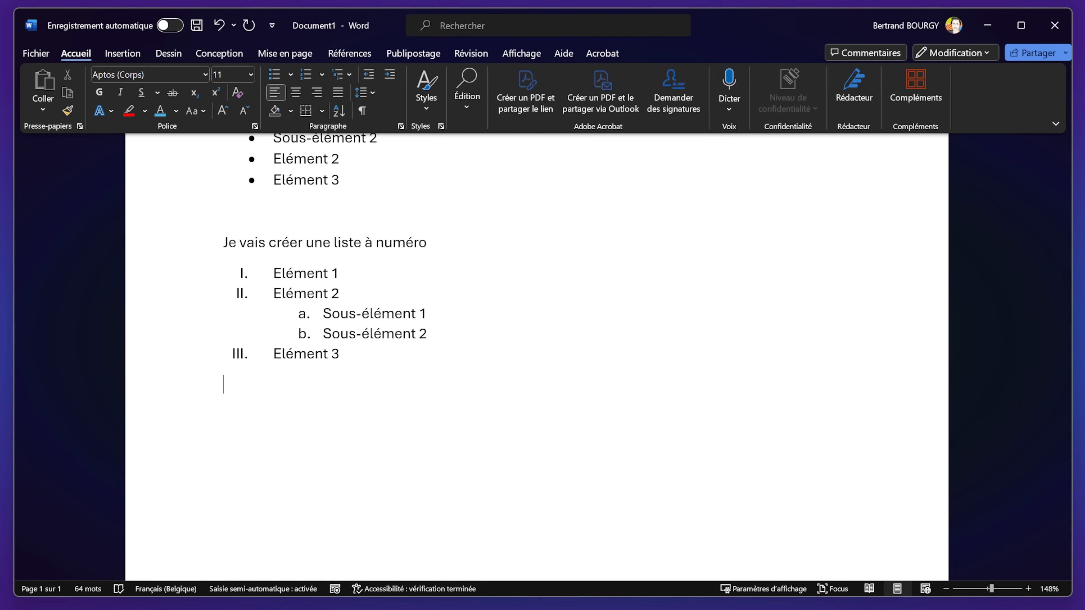
key(Return)
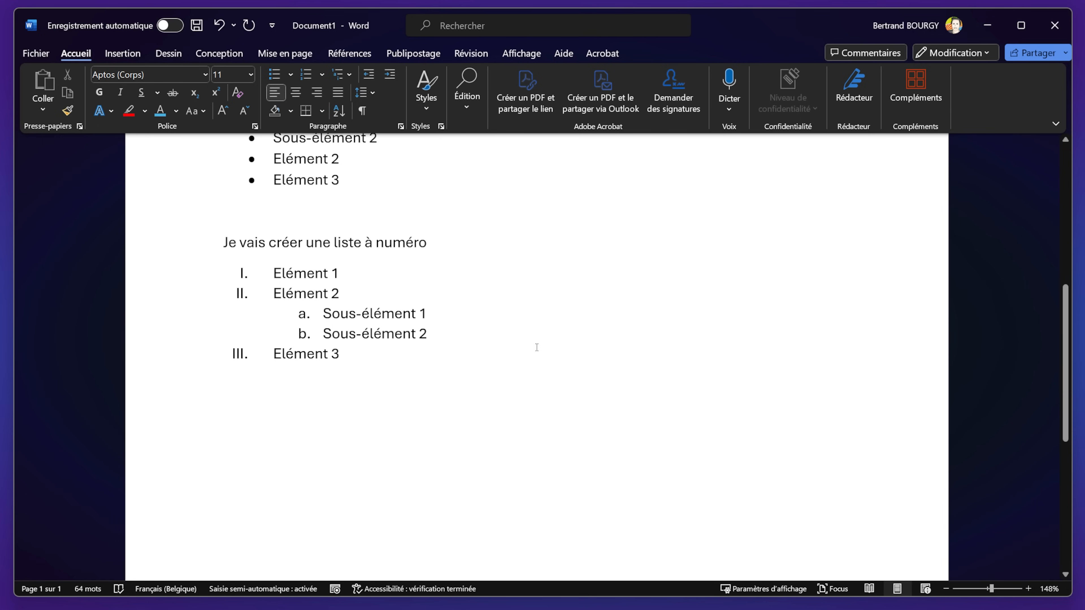
text(Une nouvelle liste :)
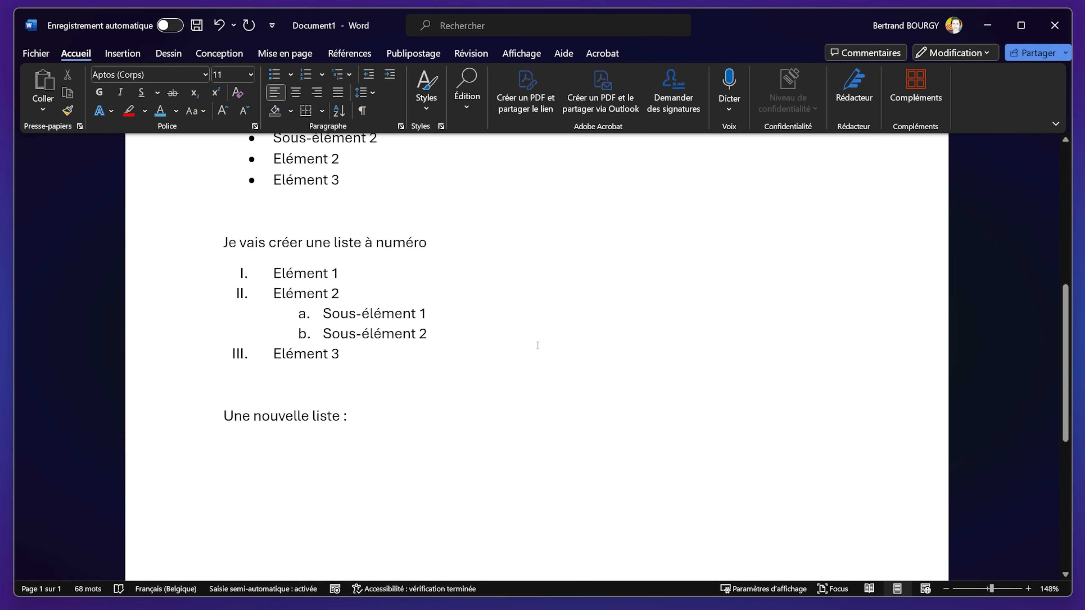
Step: Add the lines "Eau", "Pain" and "Céréales" as separate paragraphs below "Une nouvelle liste :"
scroll(436, 490, down, 3)
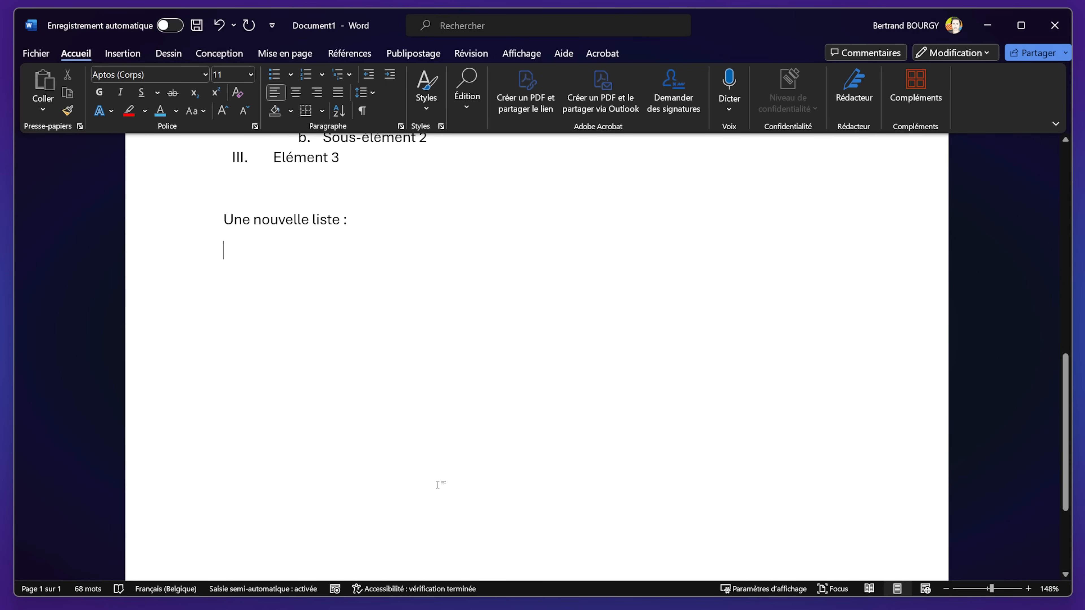
key(Return)
text(Eau)
key(Return)
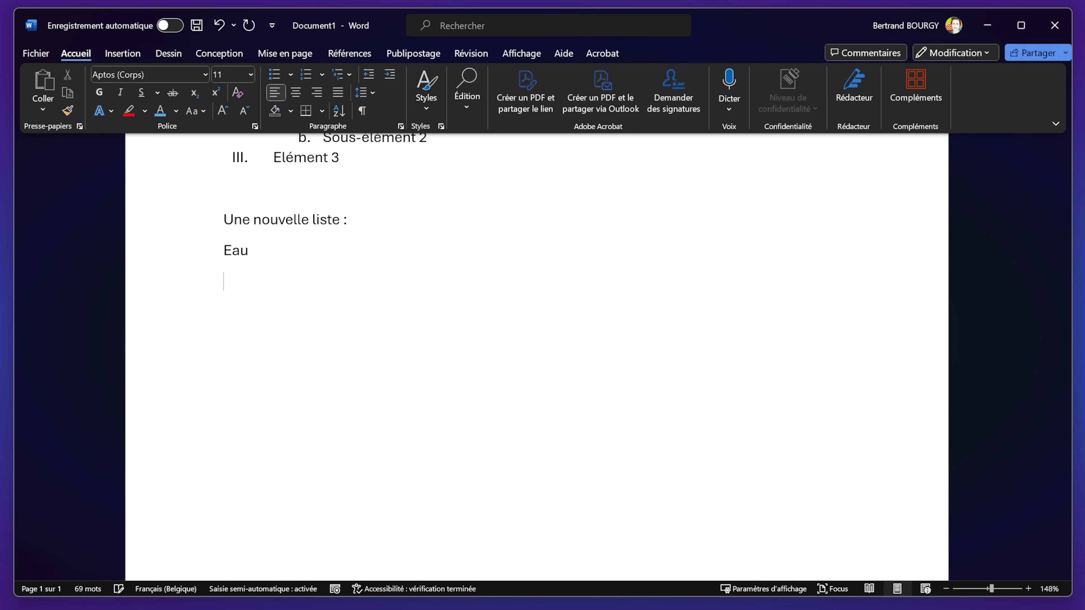
text(Pain)
key(Return)
text(Céréales)
key(Return)
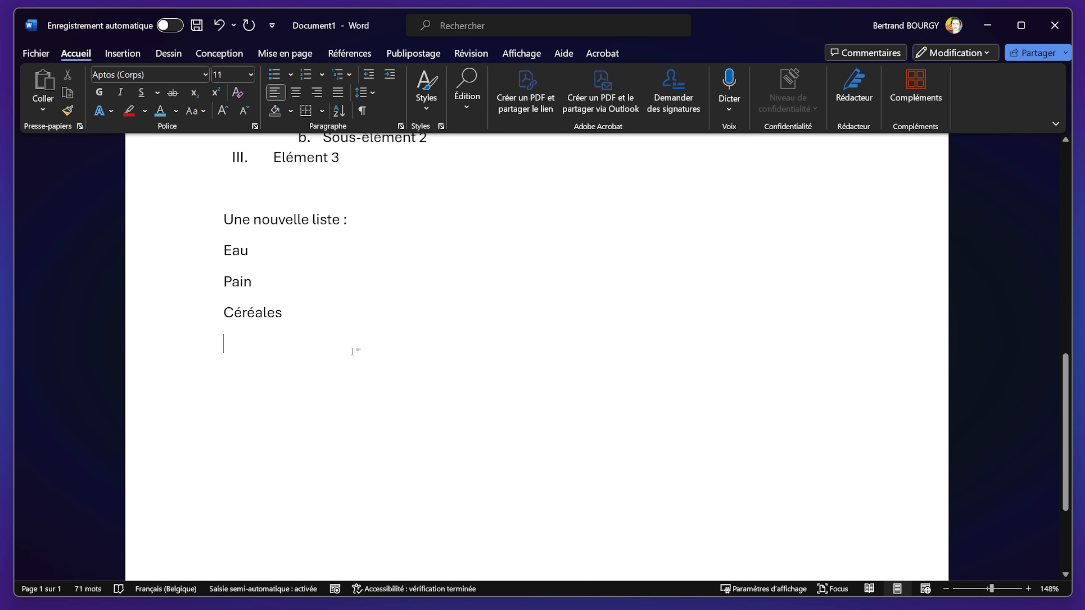
Step: Sort the lines "Eau", "Pain" and "Céréales" by paragraph, as text, in ascending order
drag(337, 324, 191, 259)
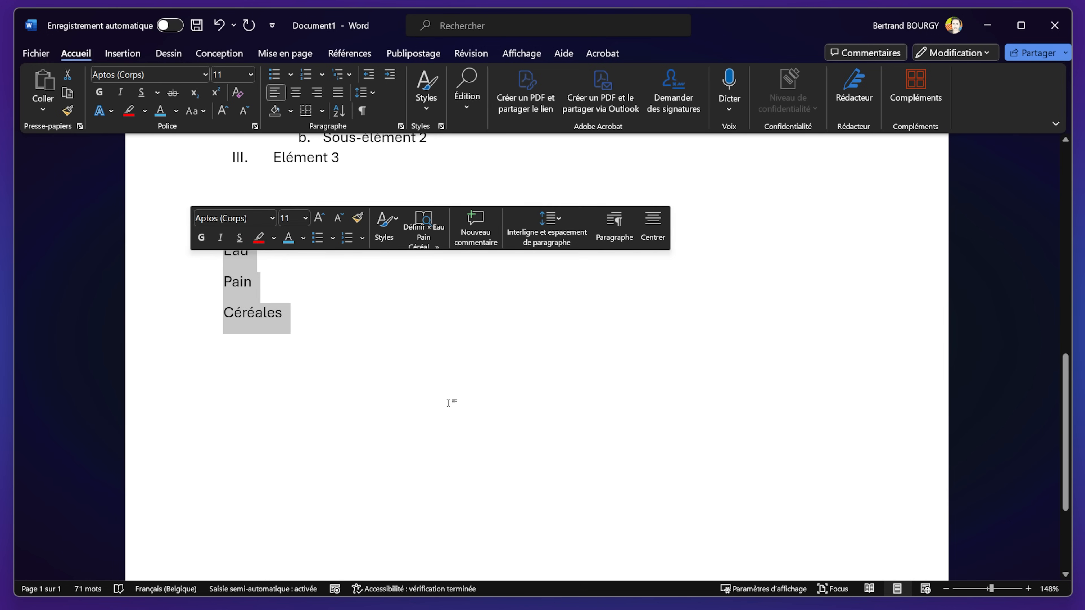
click(342, 113)
drag(468, 191, 462, 190)
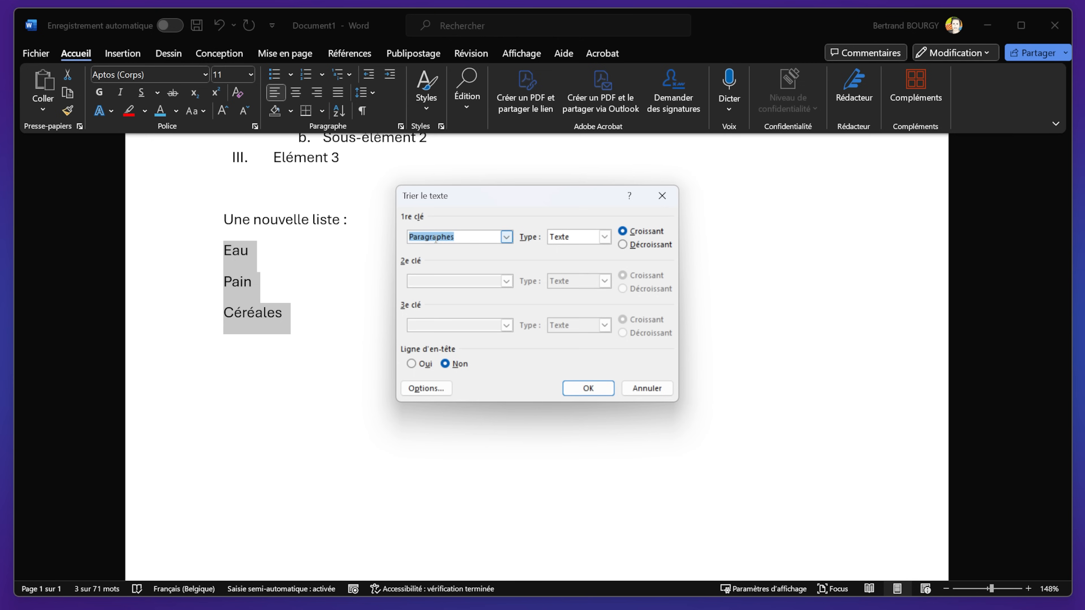
click(604, 237)
click(601, 221)
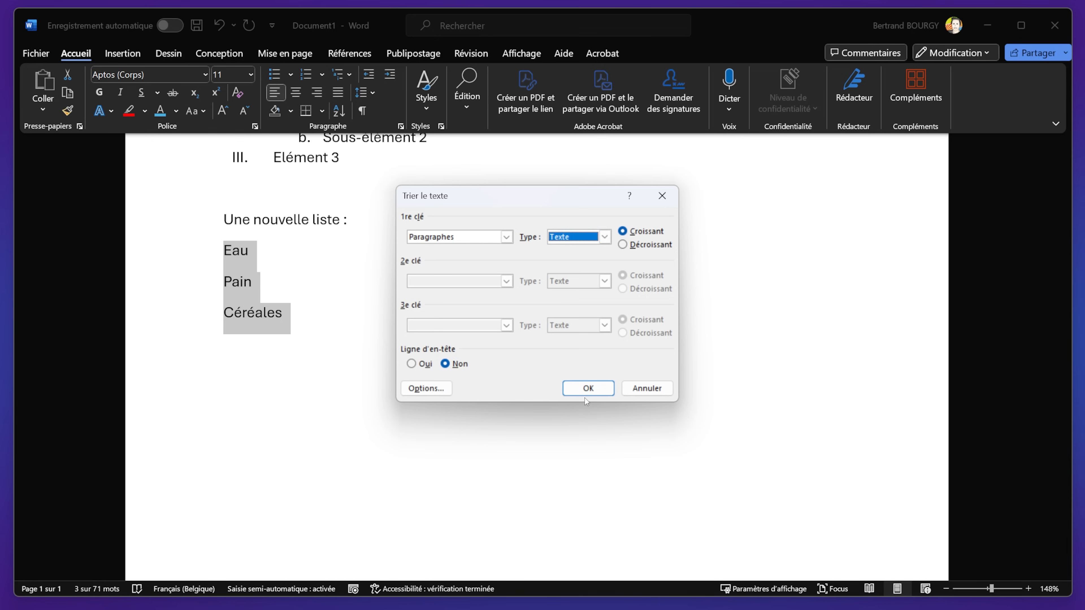
click(588, 388)
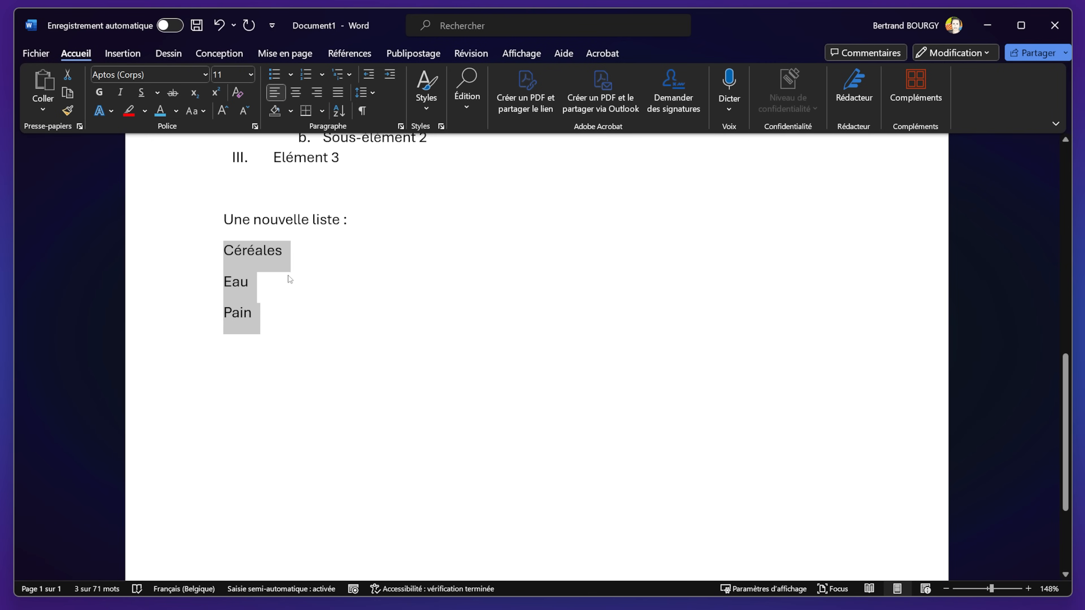
drag(296, 252, 272, 346)
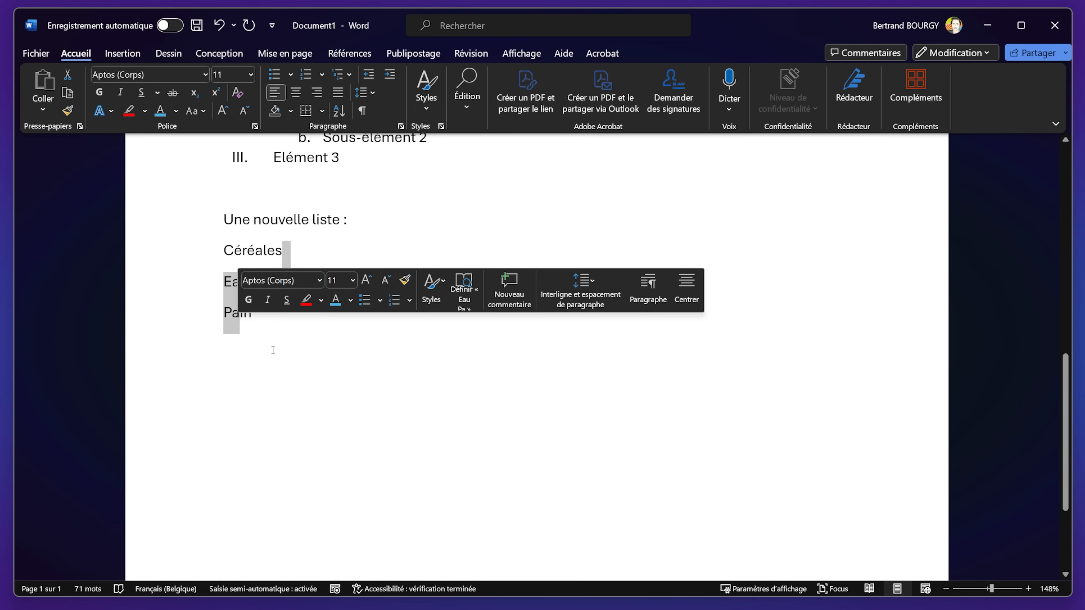
click(279, 334)
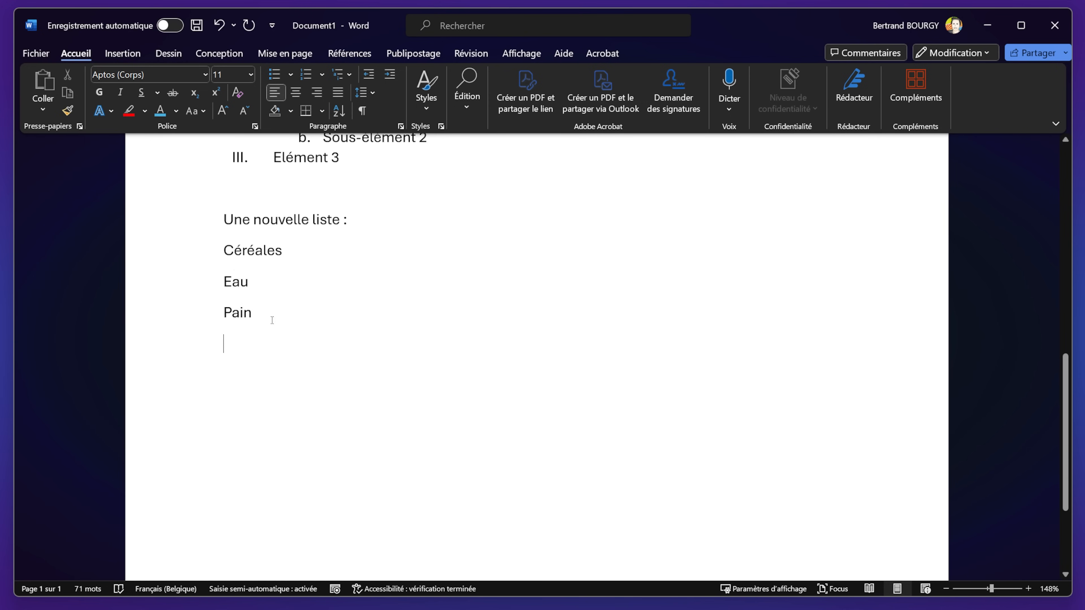
Step: Turn the three sorted lines into a bulleted list and insert the item "Boissons" after "Céréales"
drag(280, 311, 184, 270)
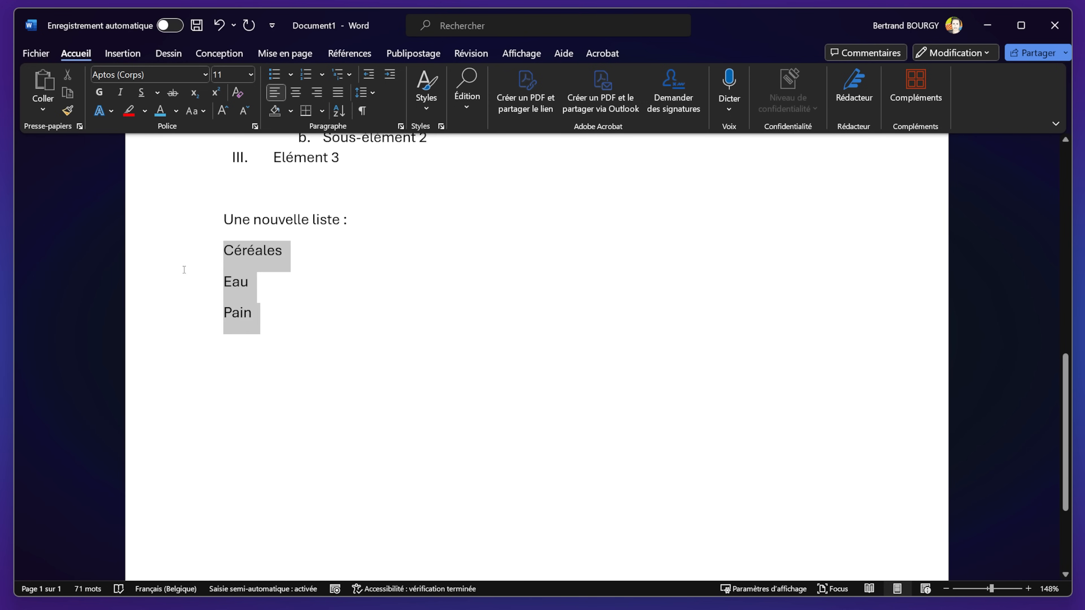
click(274, 74)
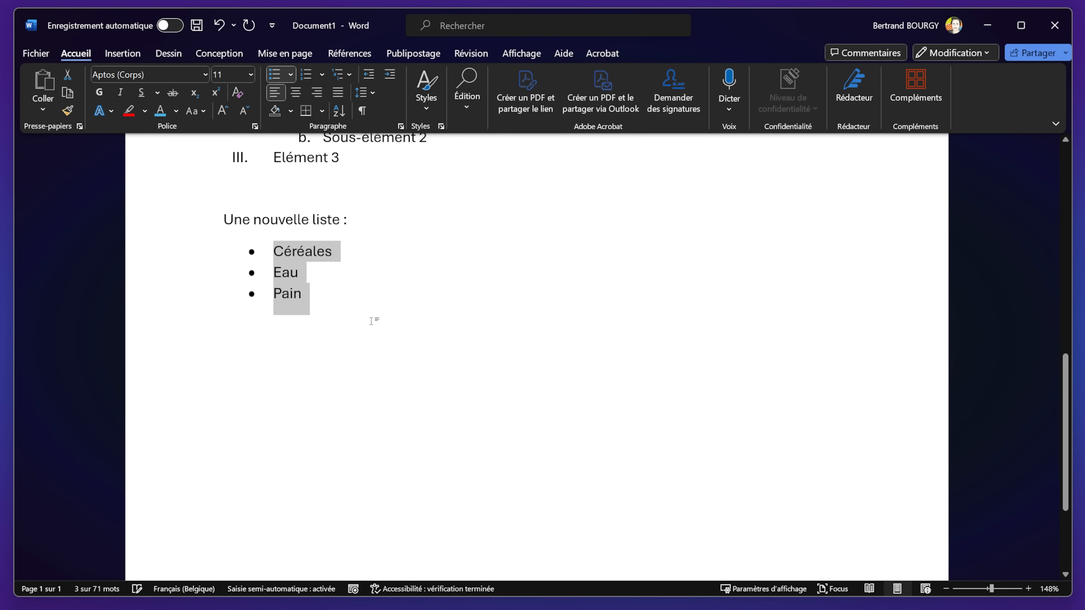
click(354, 245)
key(Return)
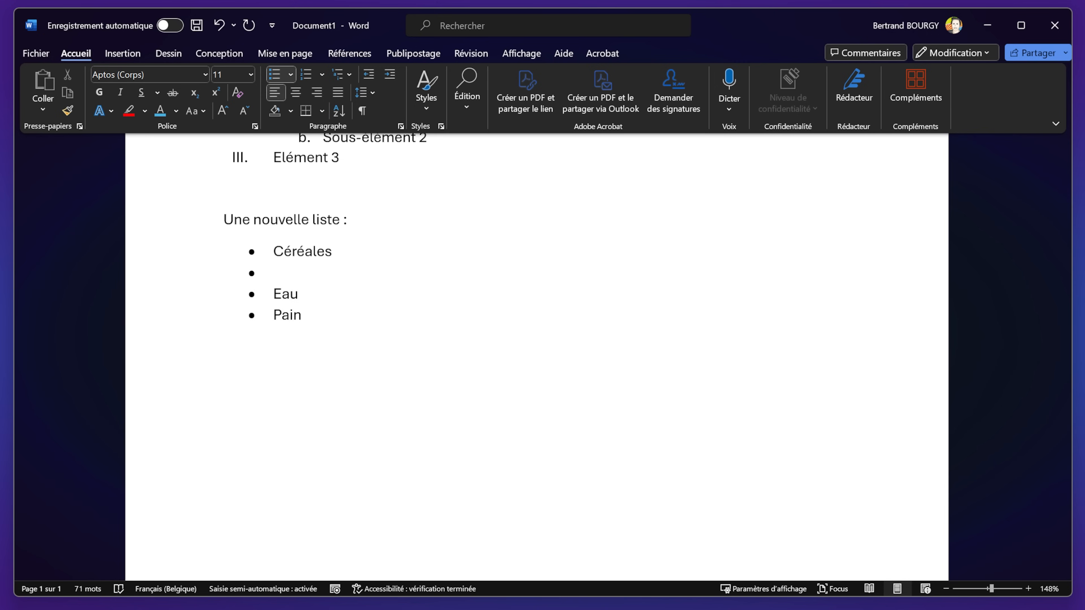
text(Boissons)
Step: Sort the four bulleted items under "Une nouvelle liste :" by paragraph, as text, in ascending order
click(363, 340)
drag(336, 314, 276, 252)
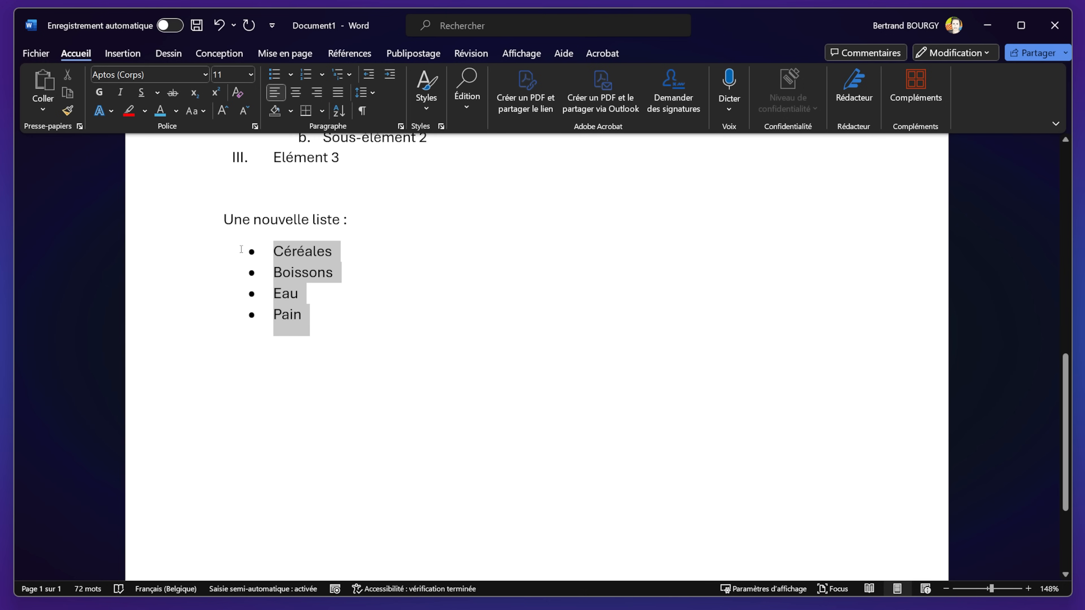
click(339, 110)
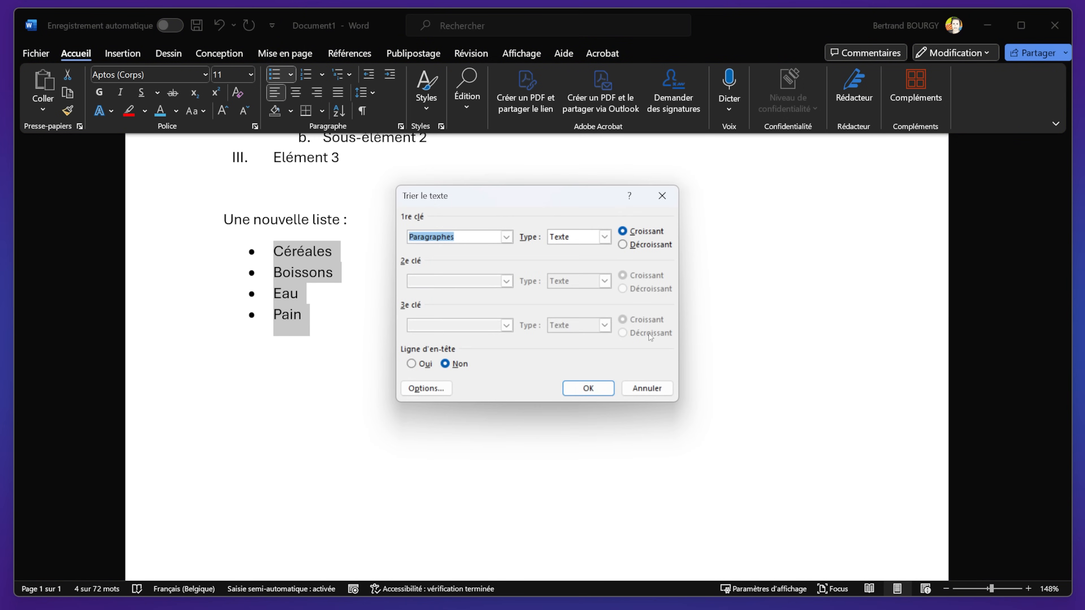
click(589, 389)
drag(350, 250, 331, 323)
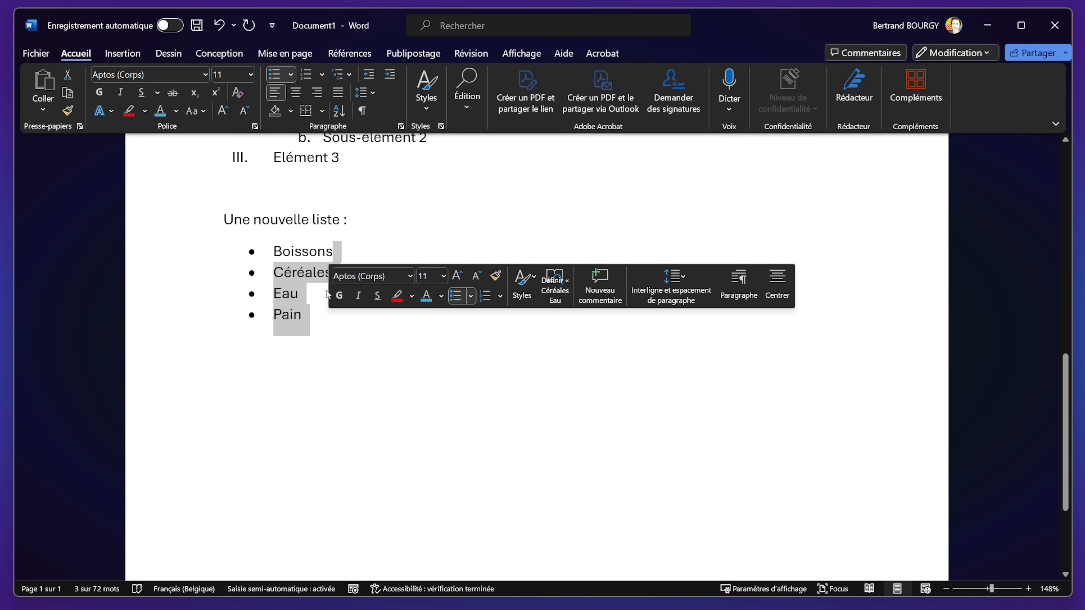
click(351, 340)
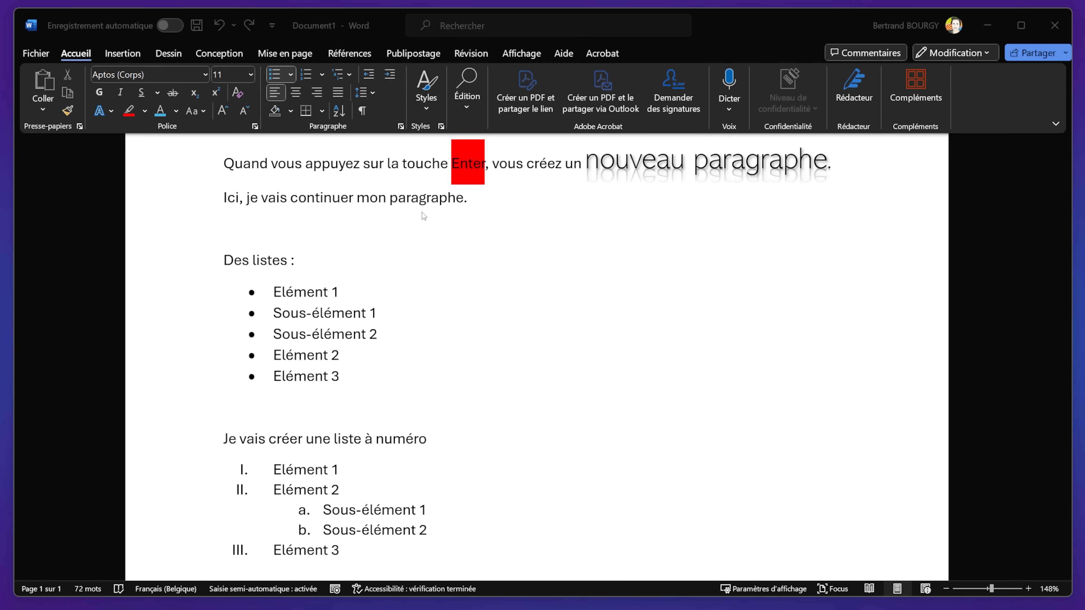
Step: Set the line spacing of all five bulleted items under "Des listes :" to 1,5
scroll(729, 295, down, 3)
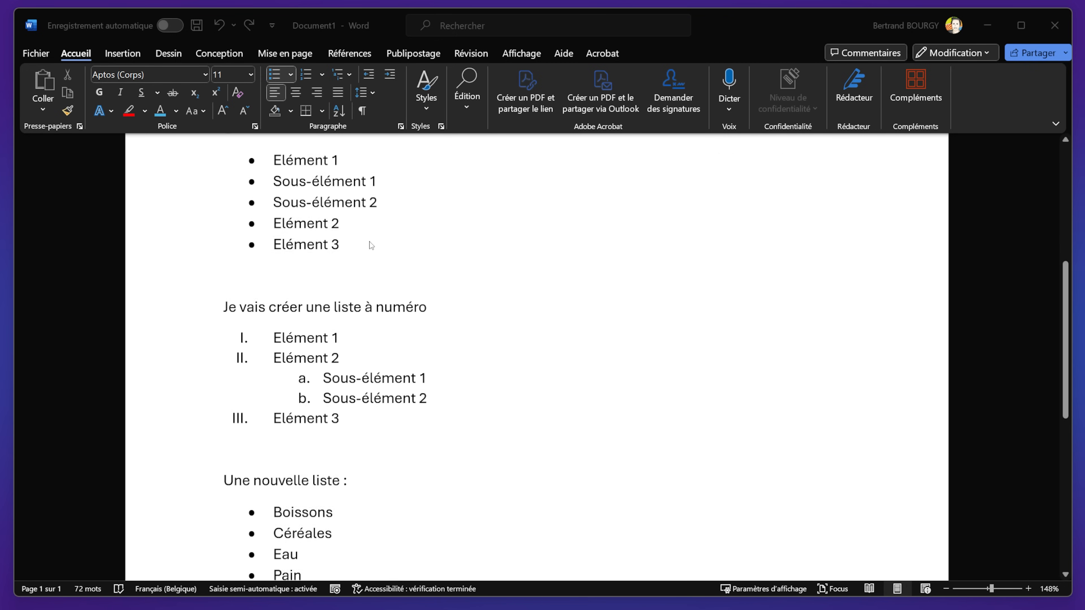
scroll(371, 246, up, 1)
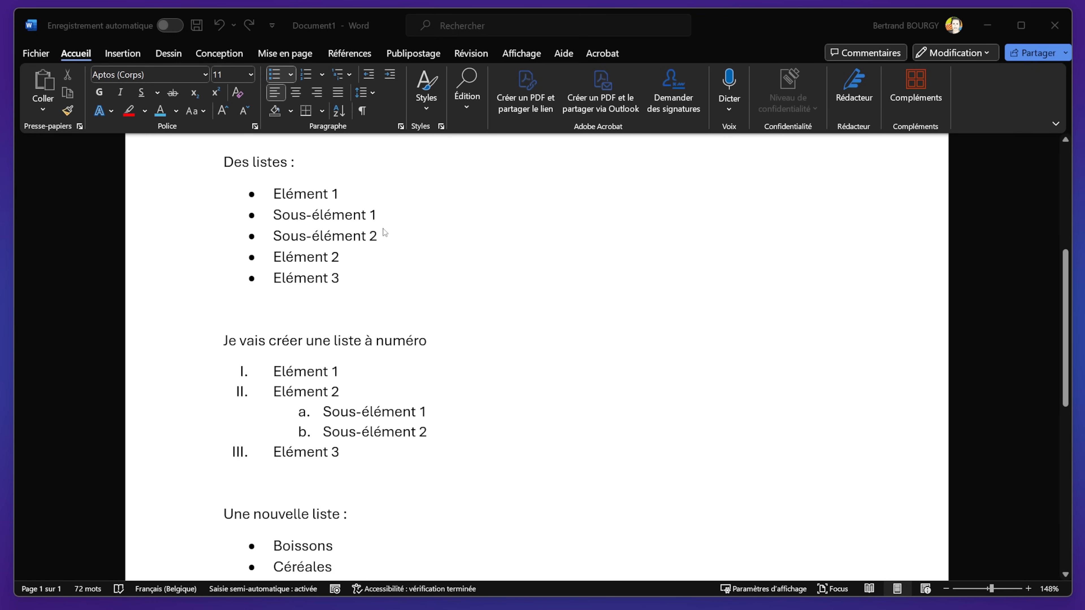
click(345, 265)
drag(350, 284, 350, 193)
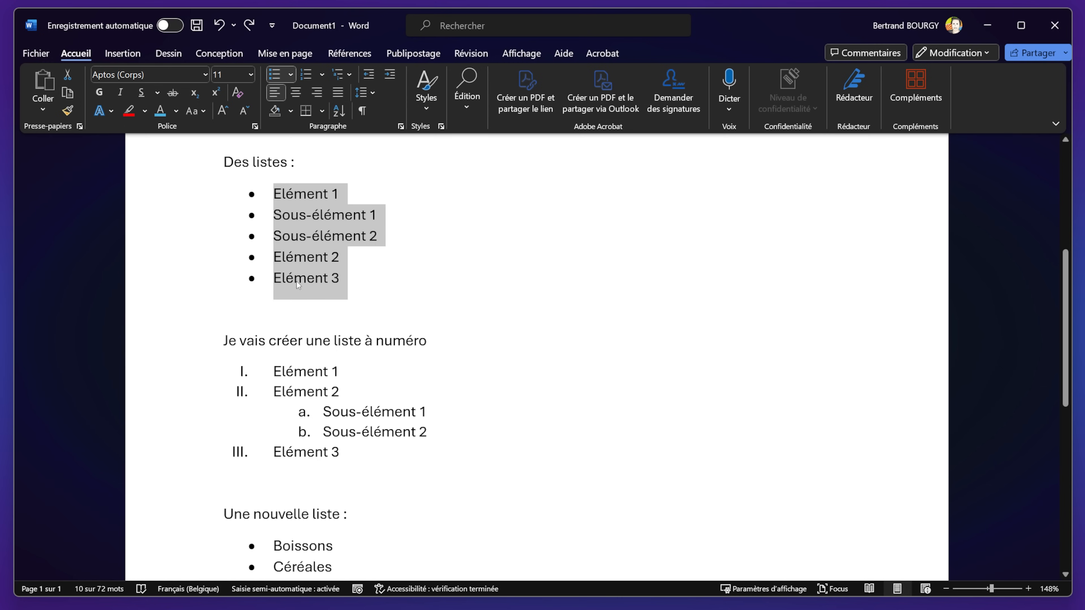
click(367, 92)
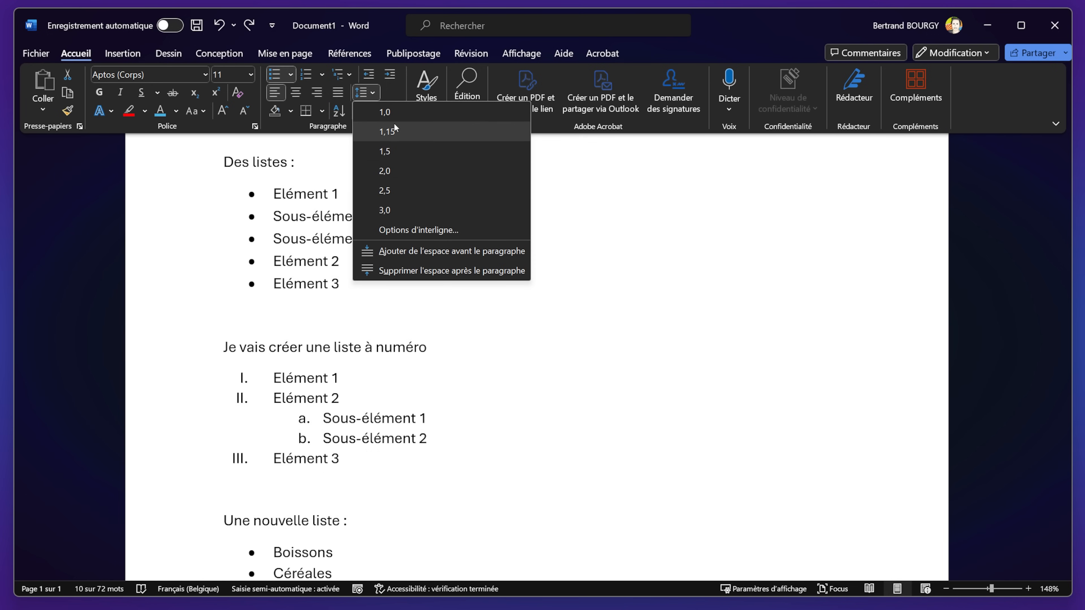
click(402, 148)
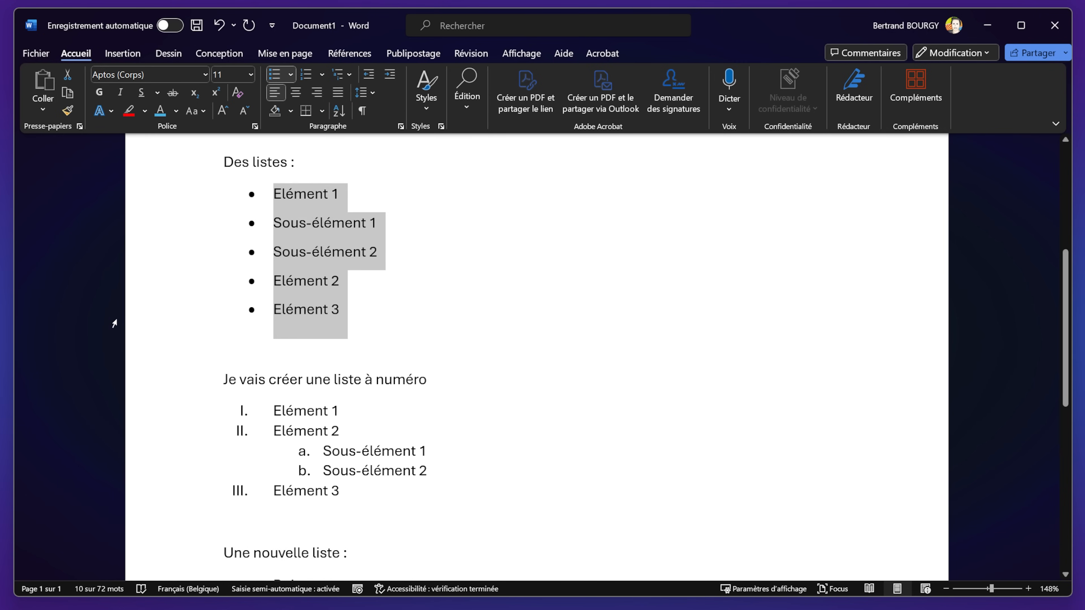
Step: Select the first paragraph of the document and open its line spacing choices
scroll(426, 317, up, 5)
click(305, 214)
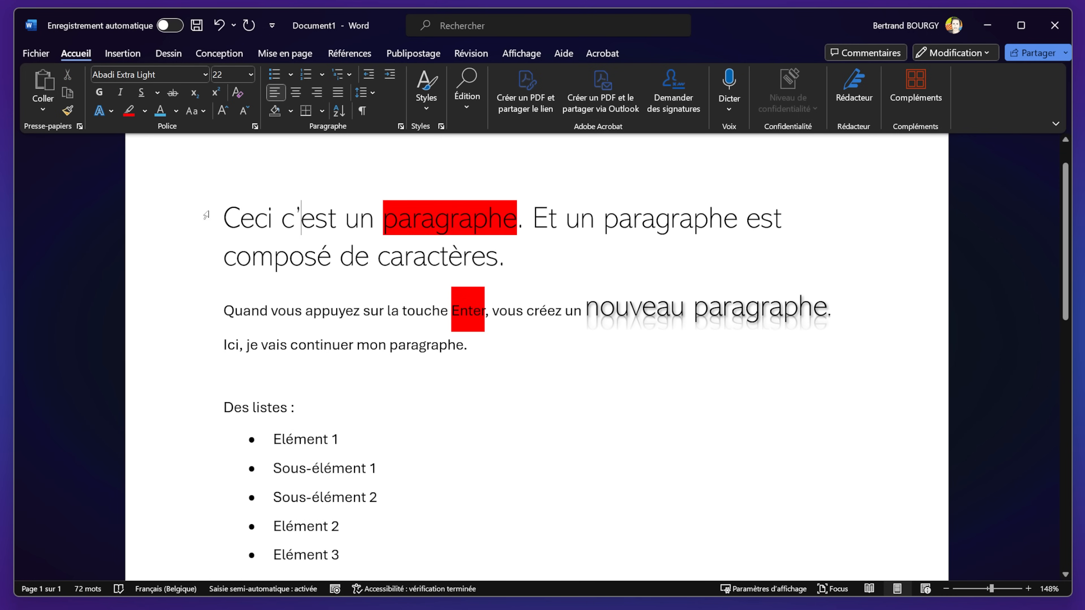
drag(206, 213, 419, 258)
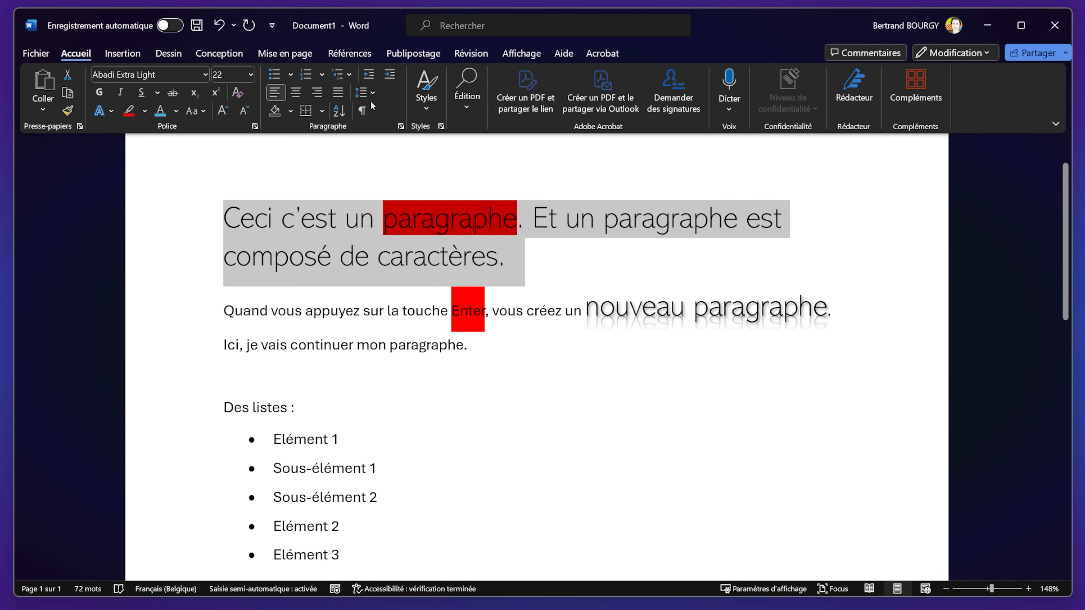
click(364, 93)
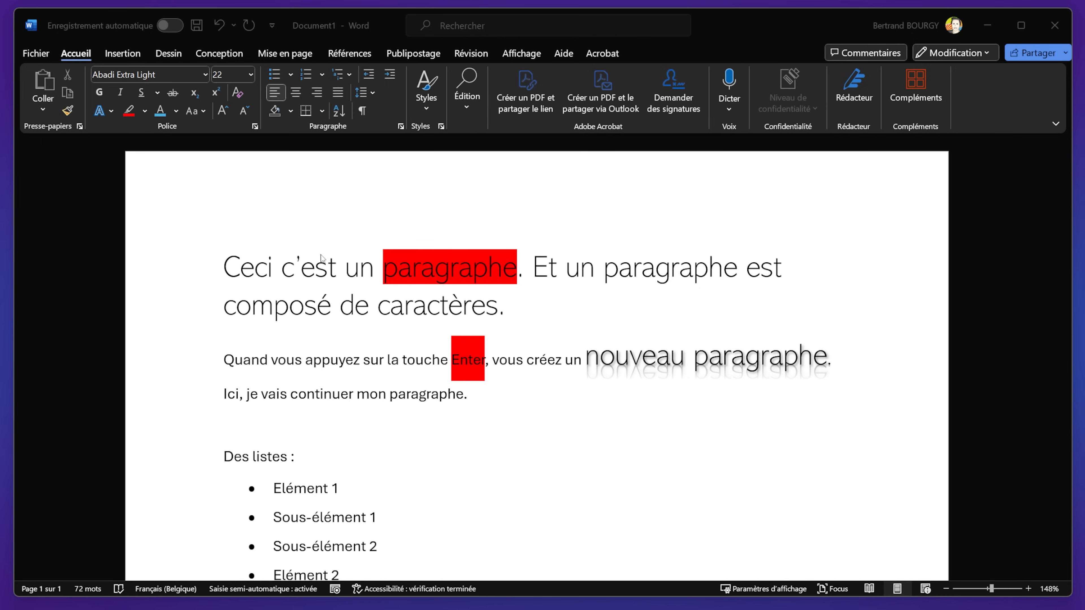
Step: Select the entire document content and delete it
click(299, 263)
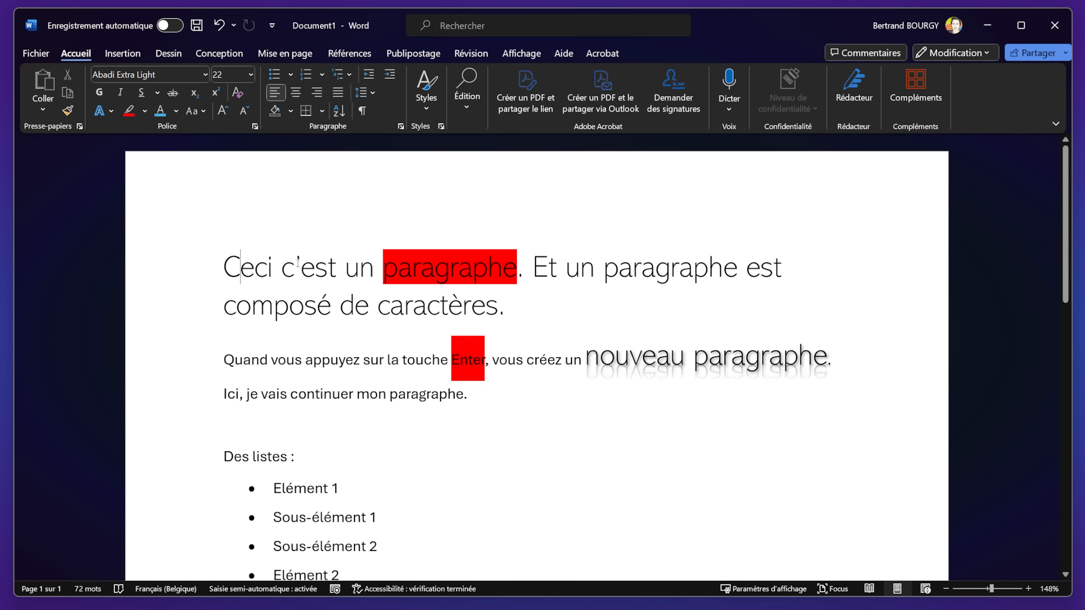
key(ctrl+a)
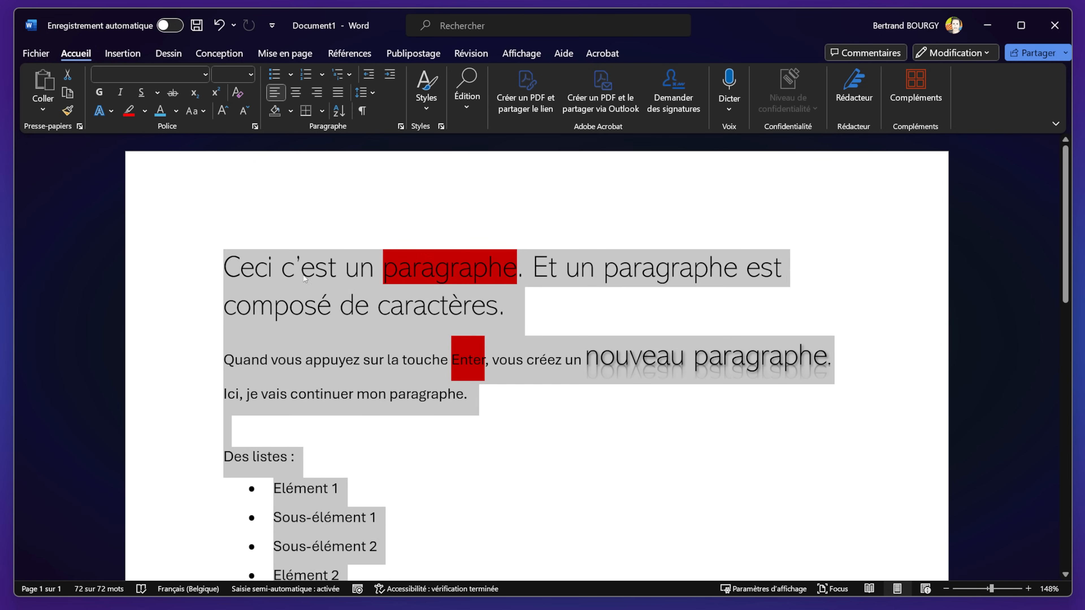
scroll(461, 475, down, 12)
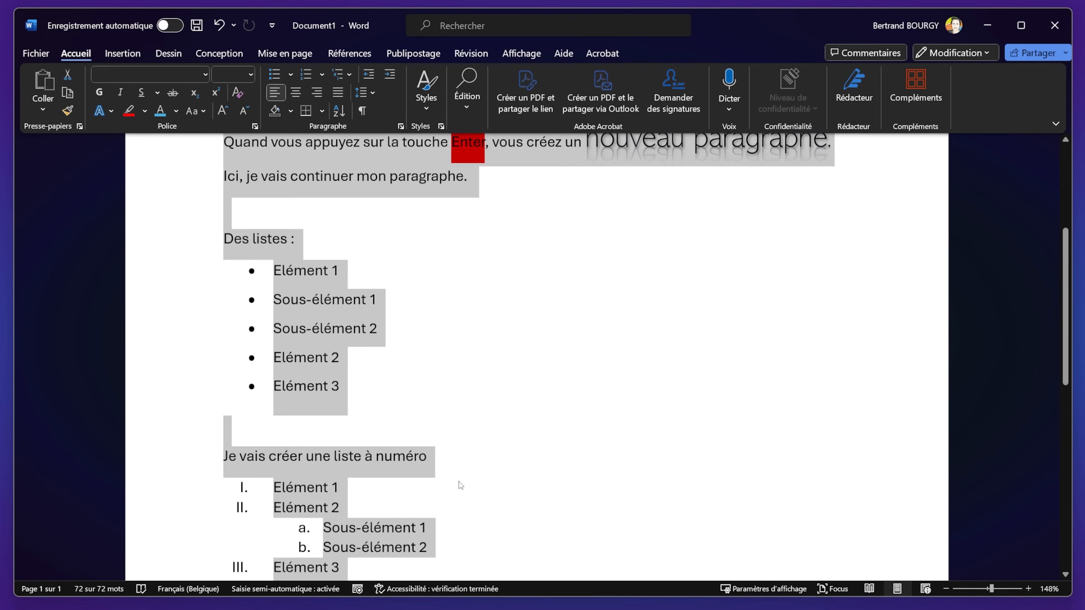
scroll(460, 470, up, 12)
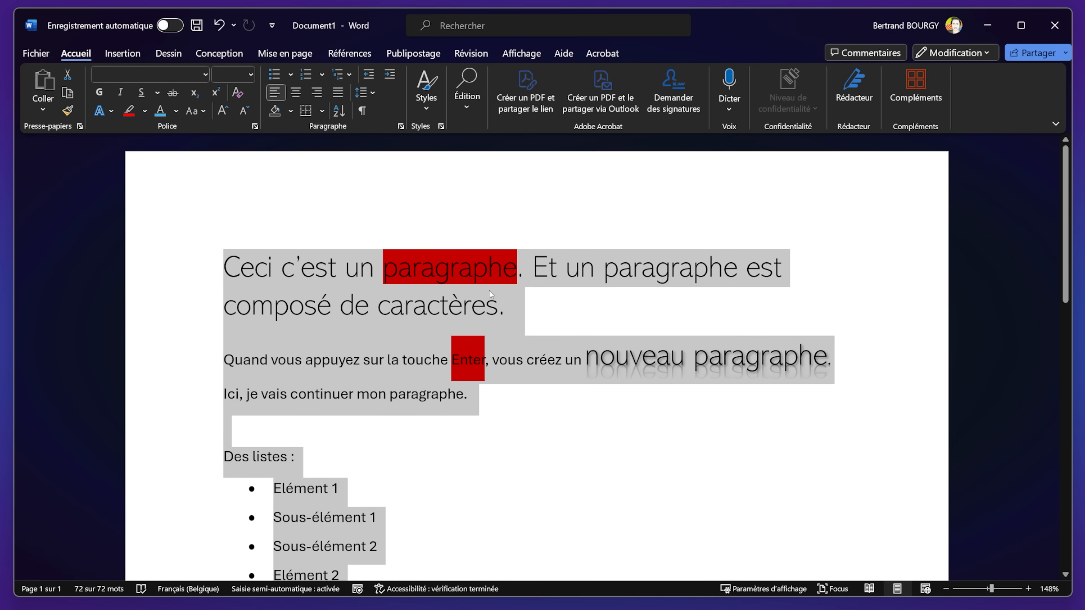
key(Delete)
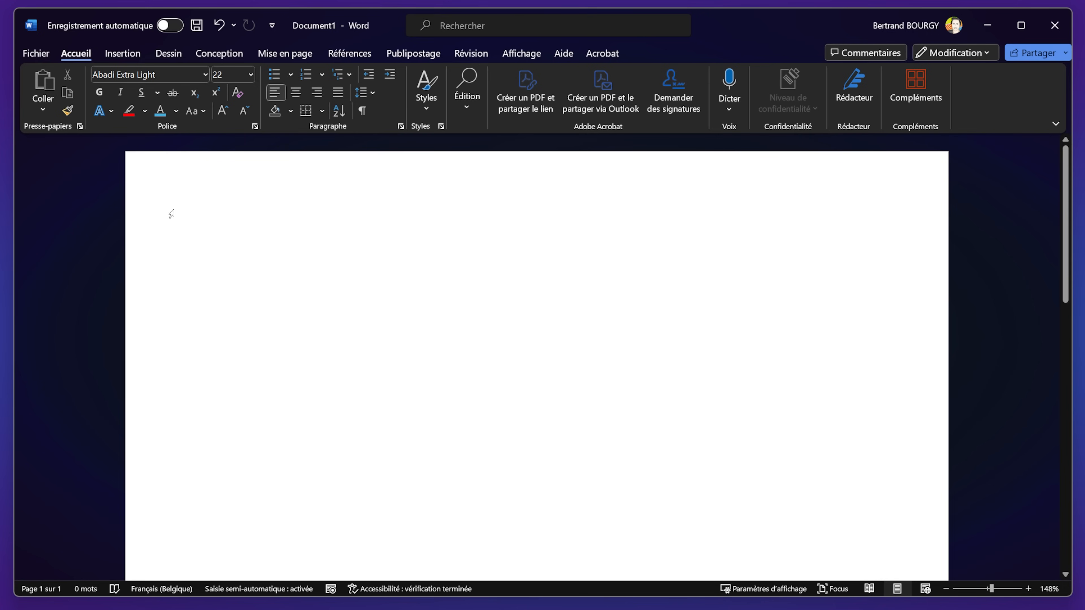
Step: Enter the trial text "Quelque chose" in the emptied document to test the remaining formatting, and erase it
text(uzou)
key(BackSpace)
key(BackSpace)
key(BackSpace)
key(BackSpace)
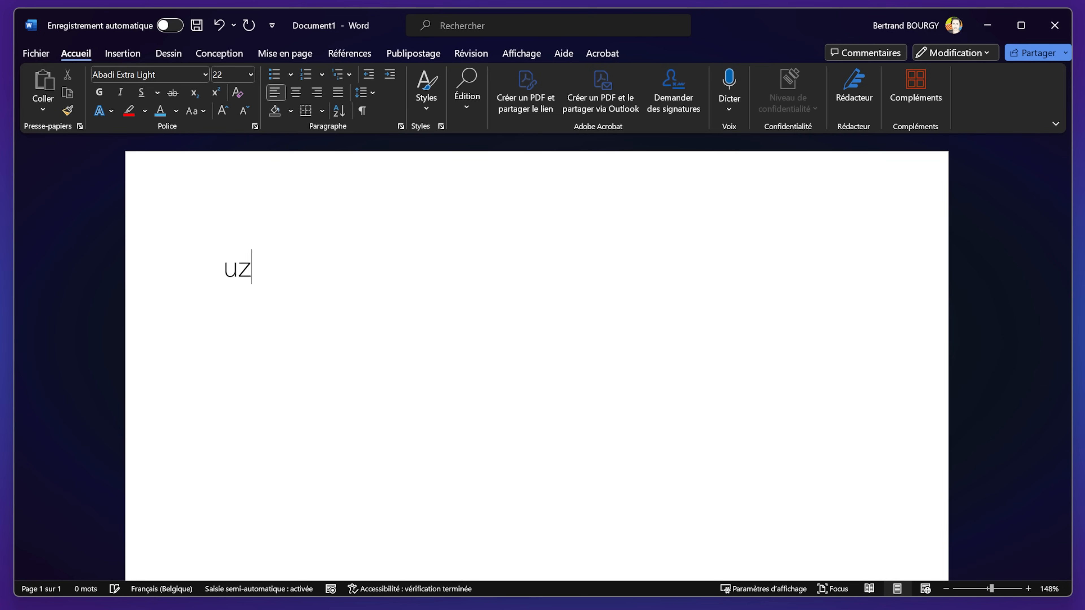
text(quelque chose)
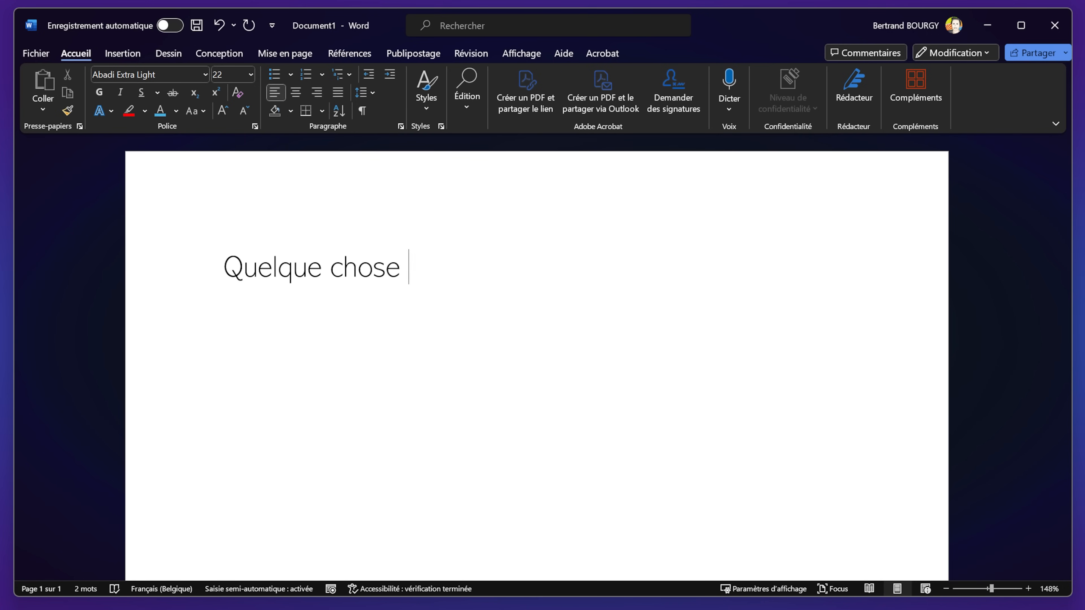
key(BackSpace)
key(BackSpace)
key(BackSpace)
key(BackSpace)
key(BackSpace)
key(BackSpace)
key(BackSpace)
key(BackSpace)
key(BackSpace)
key(BackSpace)
key(BackSpace)
key(BackSpace)
key(BackSpace)
key(BackSpace)
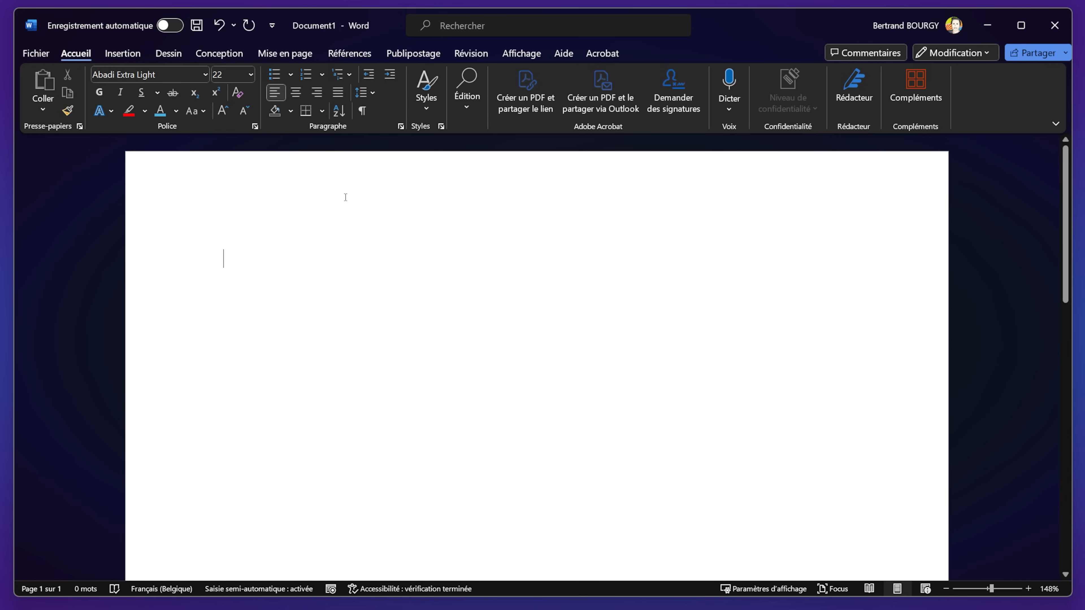
Step: Clear all formatting at the cursor and generate placeholder text with =lorem(25, 4)
click(238, 93)
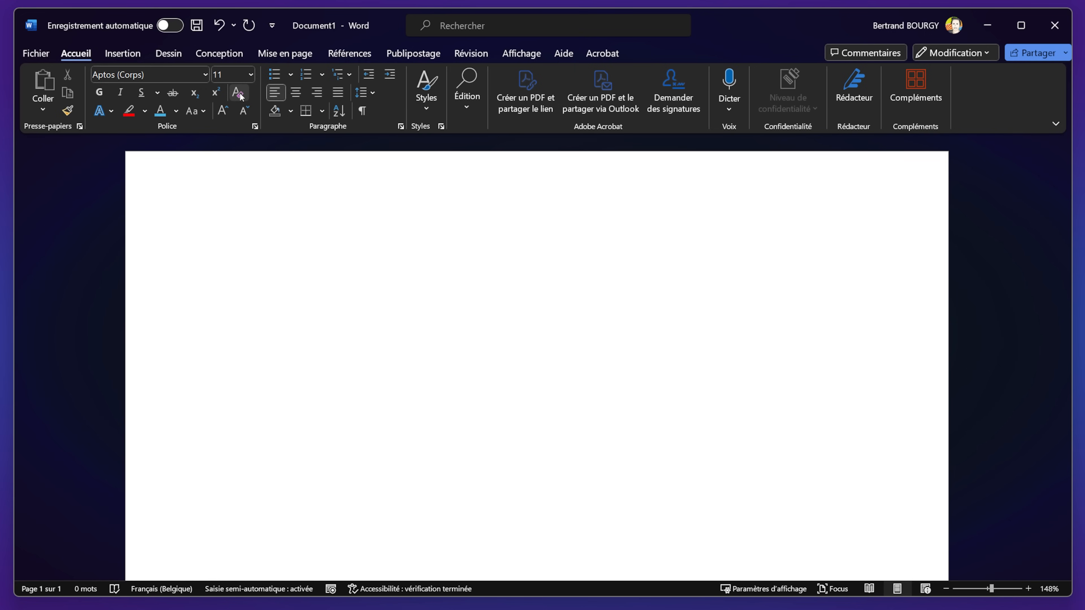
text(=lorem(25)
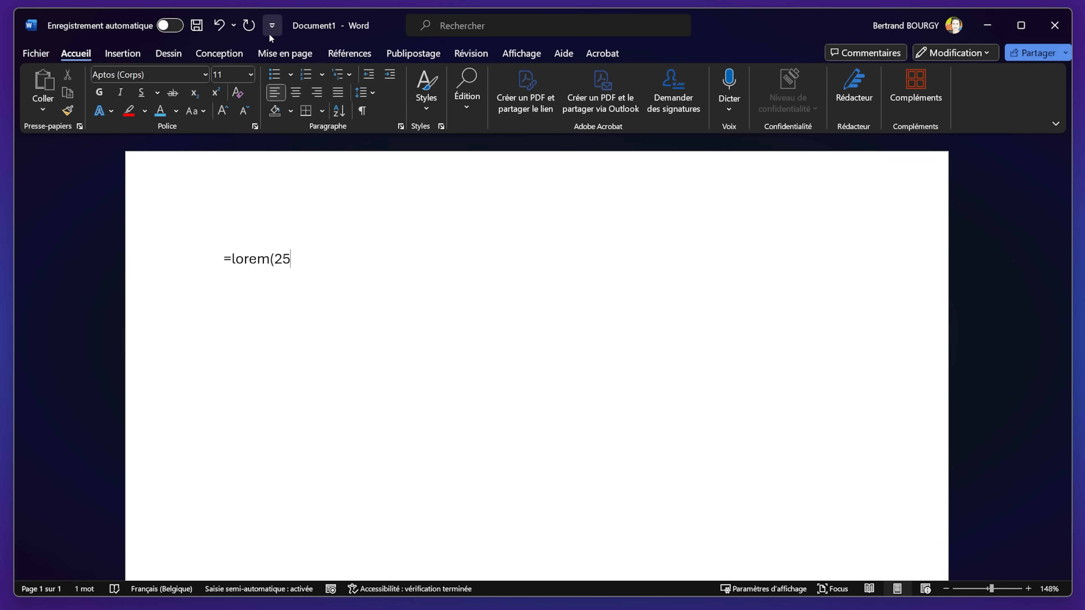
text(, 4))
key(Return)
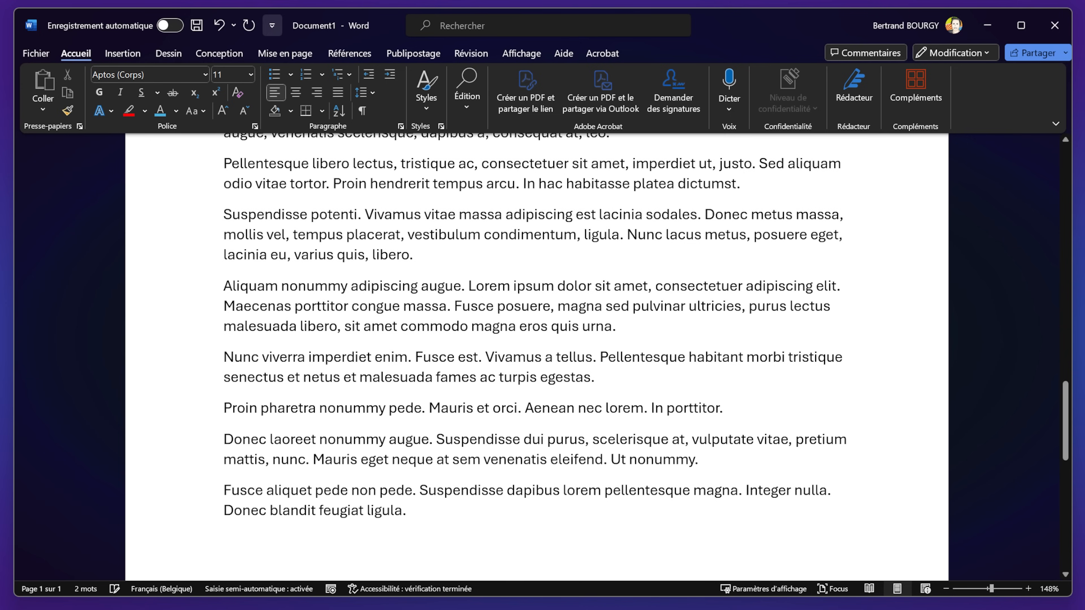
Step: Look through the generated placeholder text across both pages and return to its beginning
scroll(787, 564, up, 20)
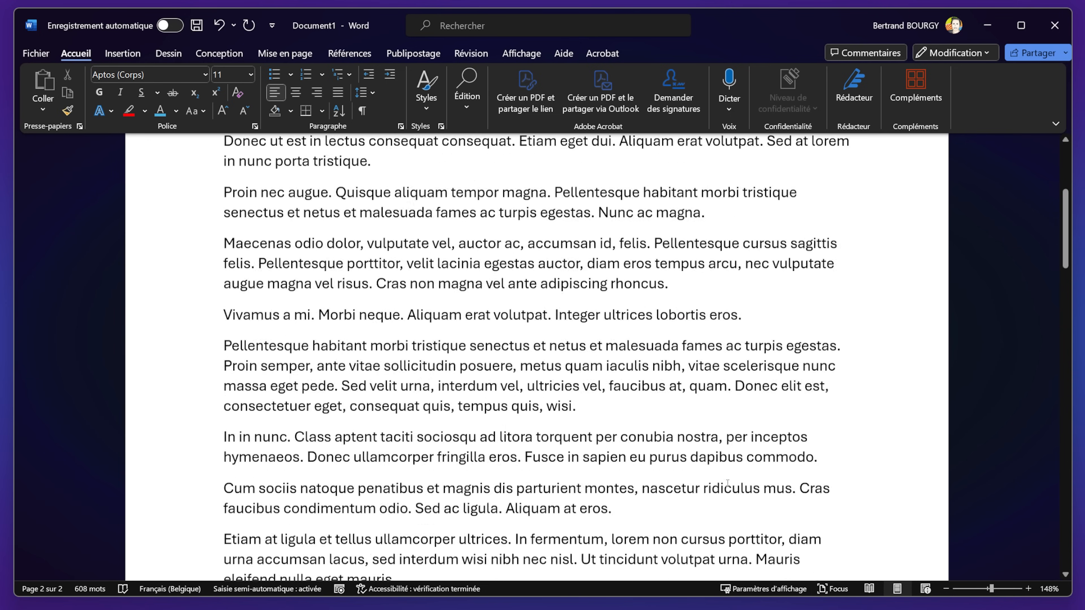
scroll(412, 393, down, 20)
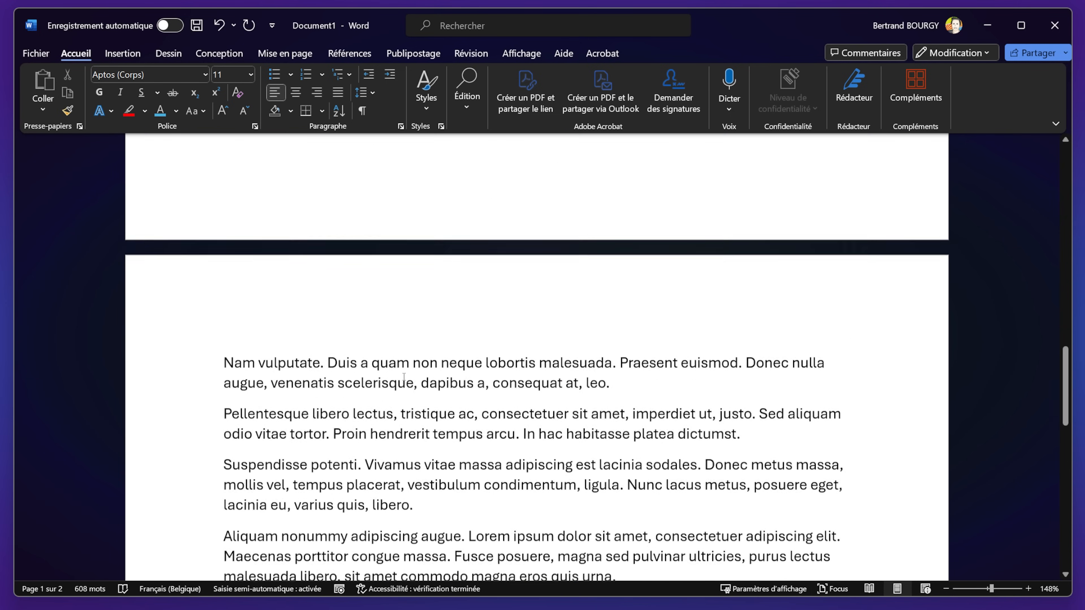
scroll(402, 368, up, 20)
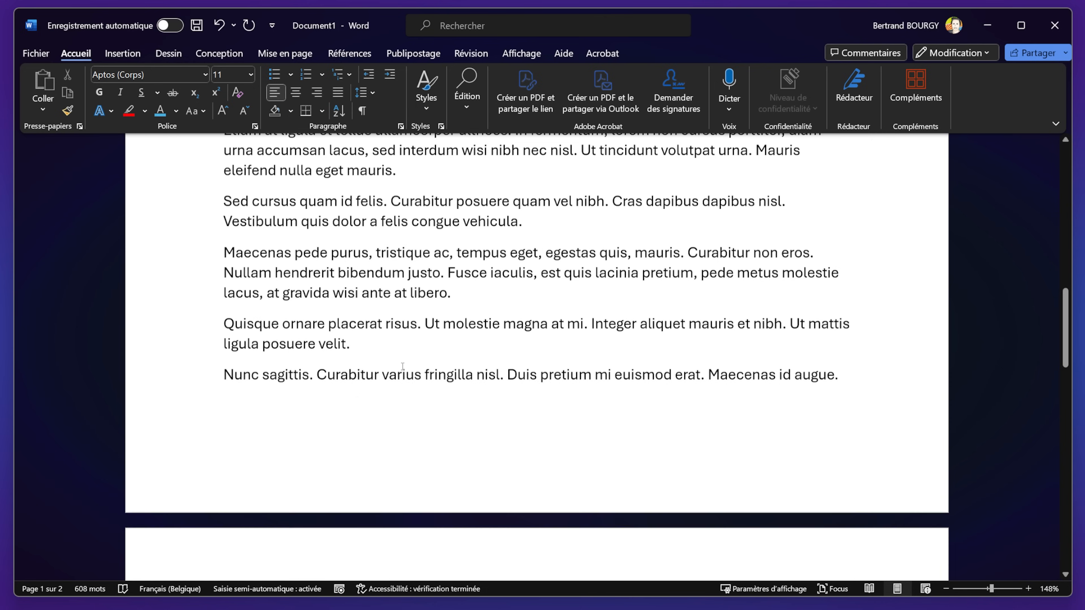
drag(1066, 183, 1022, 170)
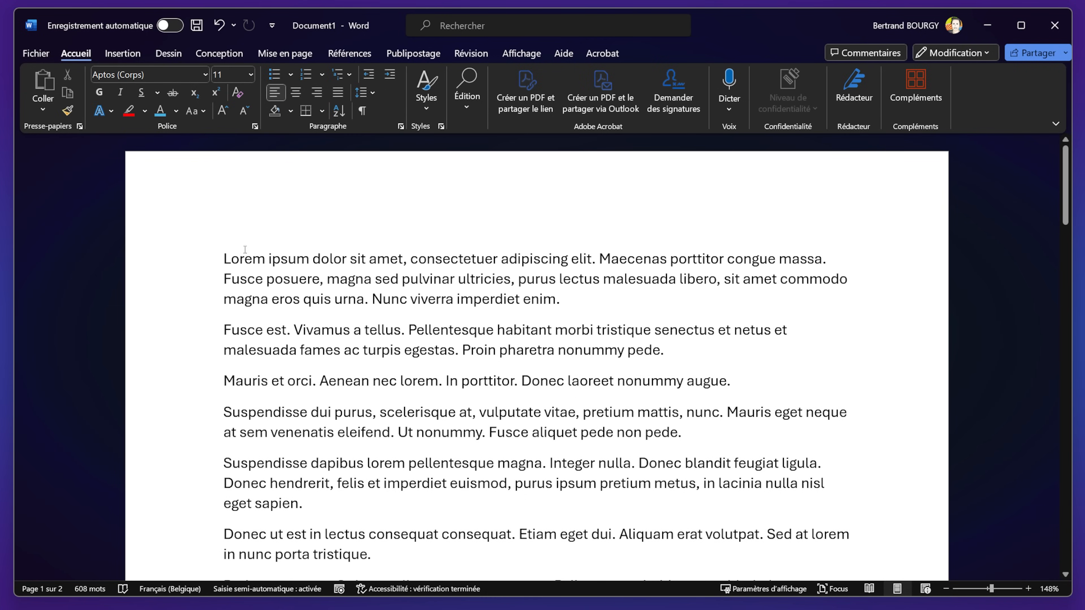
drag(218, 260, 294, 252)
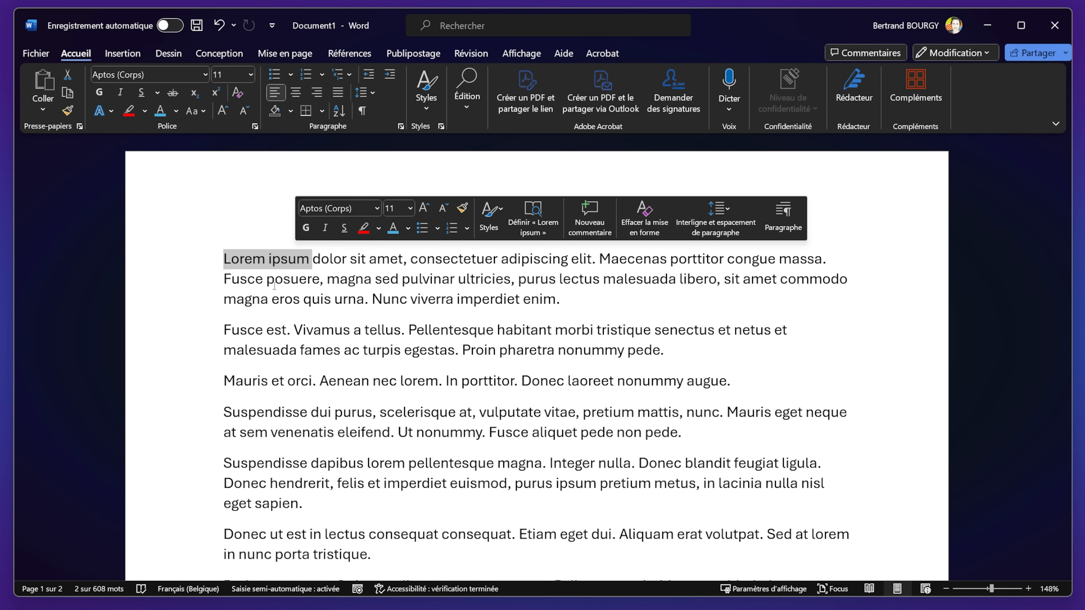
scroll(522, 403, down, 15)
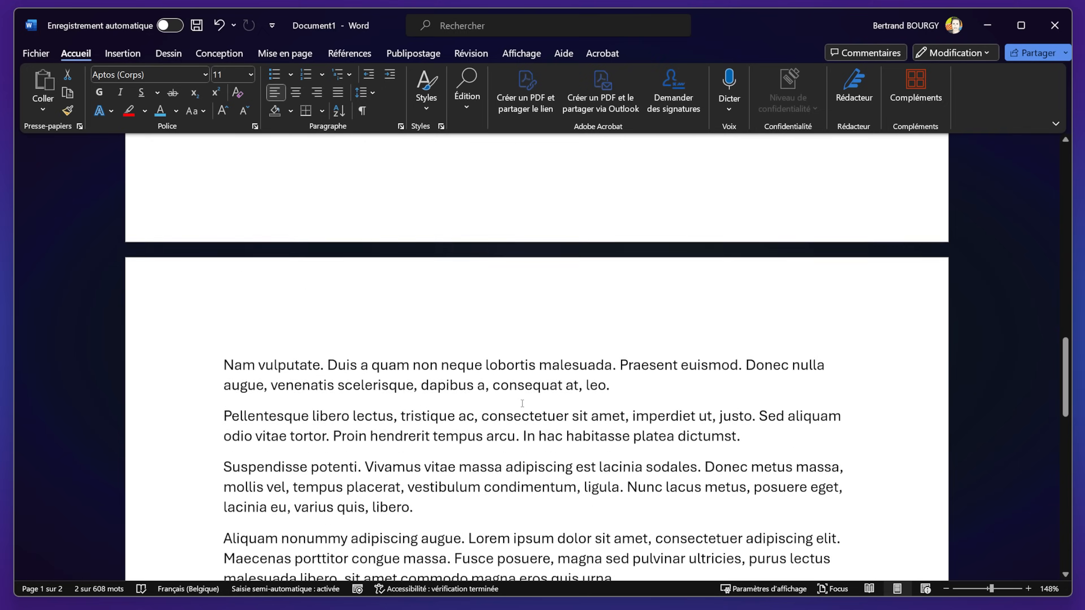
scroll(521, 403, down, 10)
scroll(519, 394, up, 20)
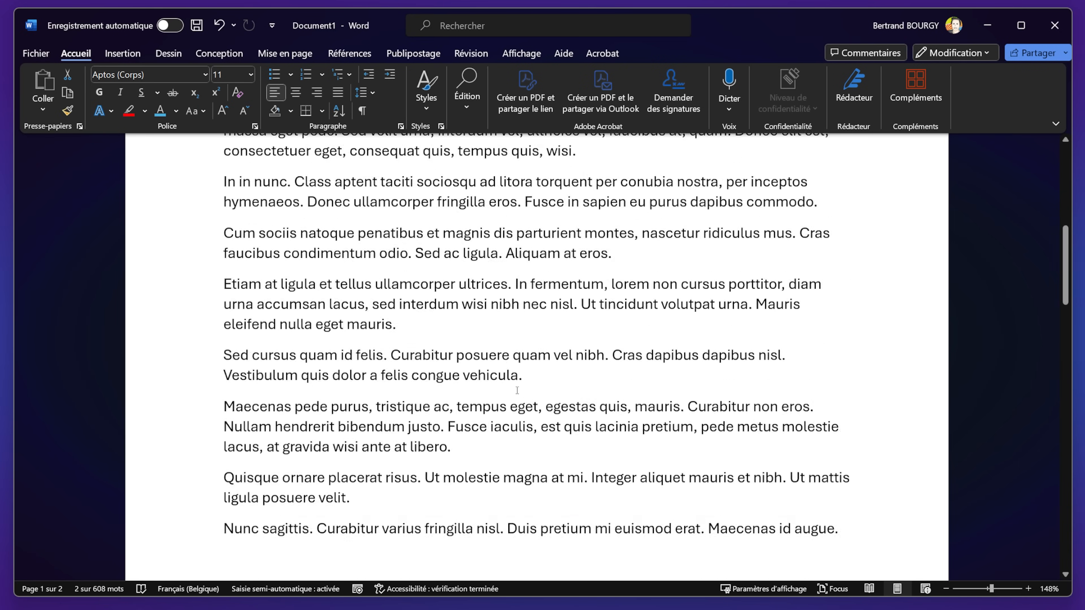
scroll(517, 391, up, 8)
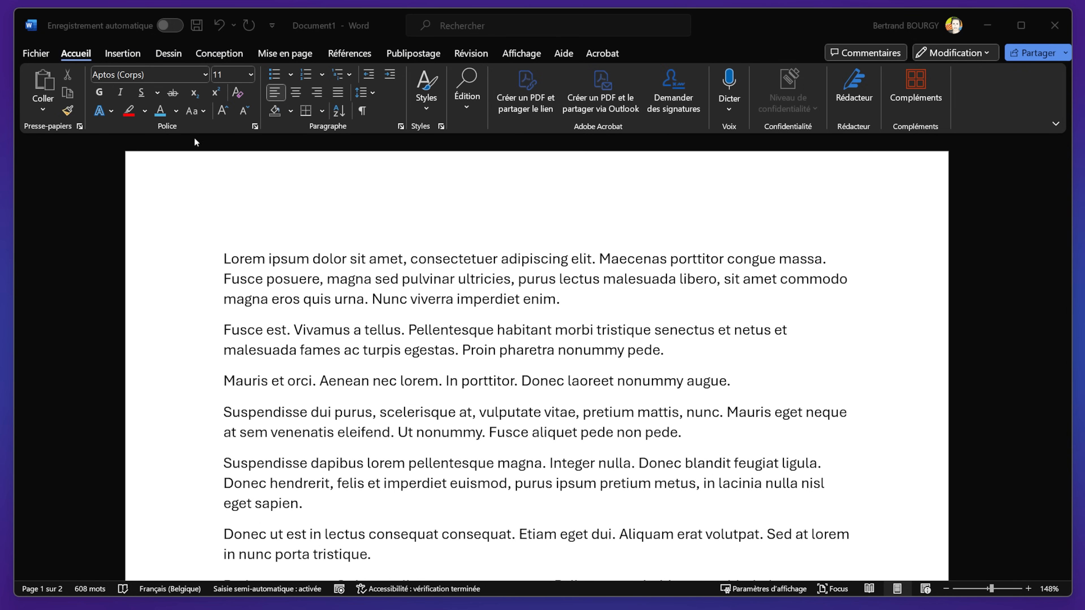
Step: Preview the Titre 1 style on the whole first paragraph without applying it
click(428, 100)
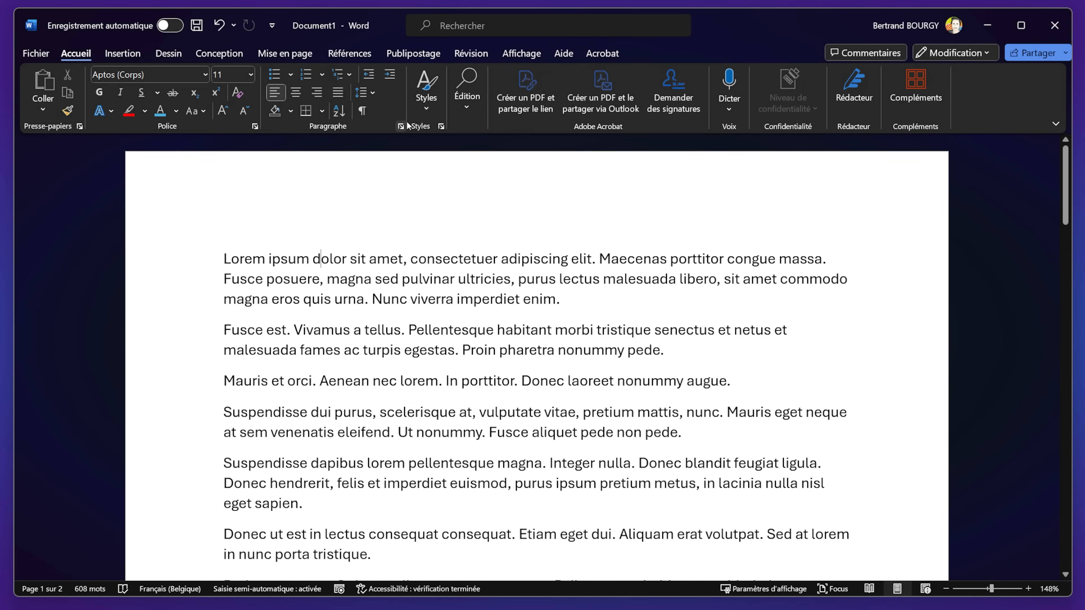
click(426, 105)
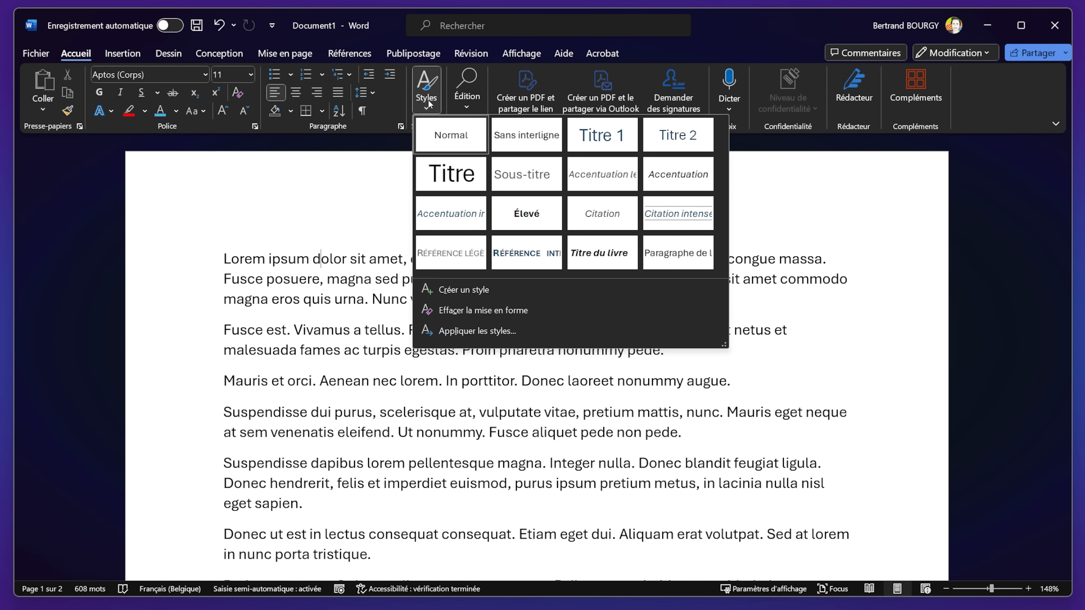
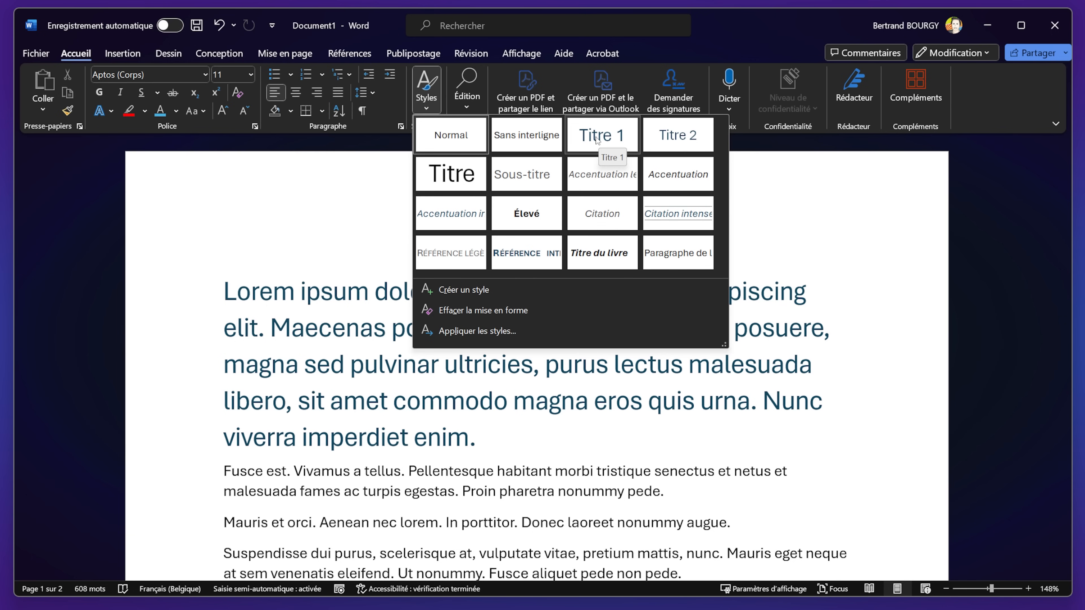
click(328, 296)
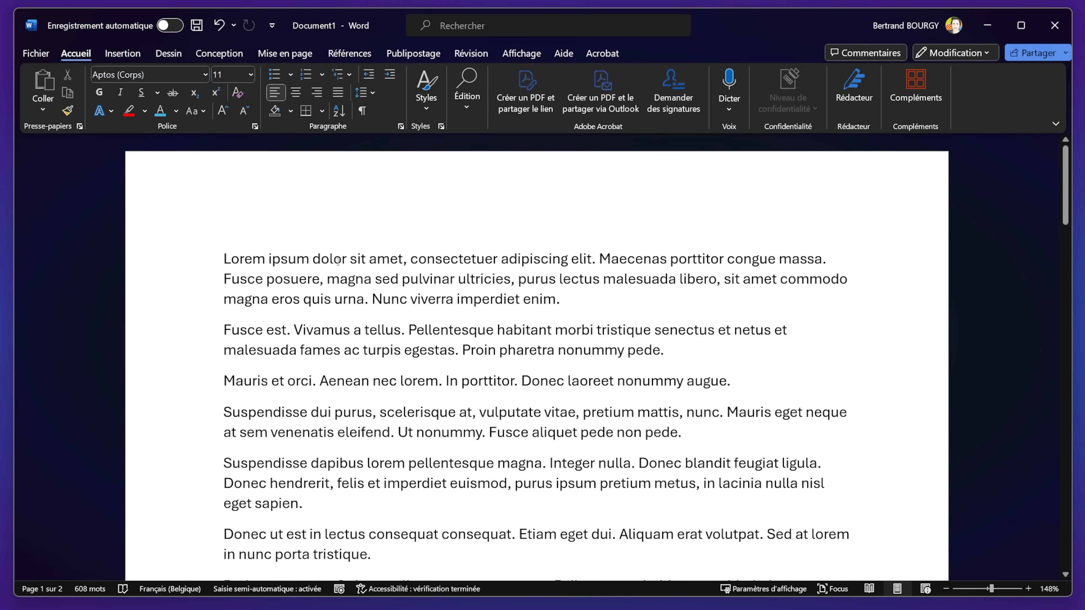
click(439, 93)
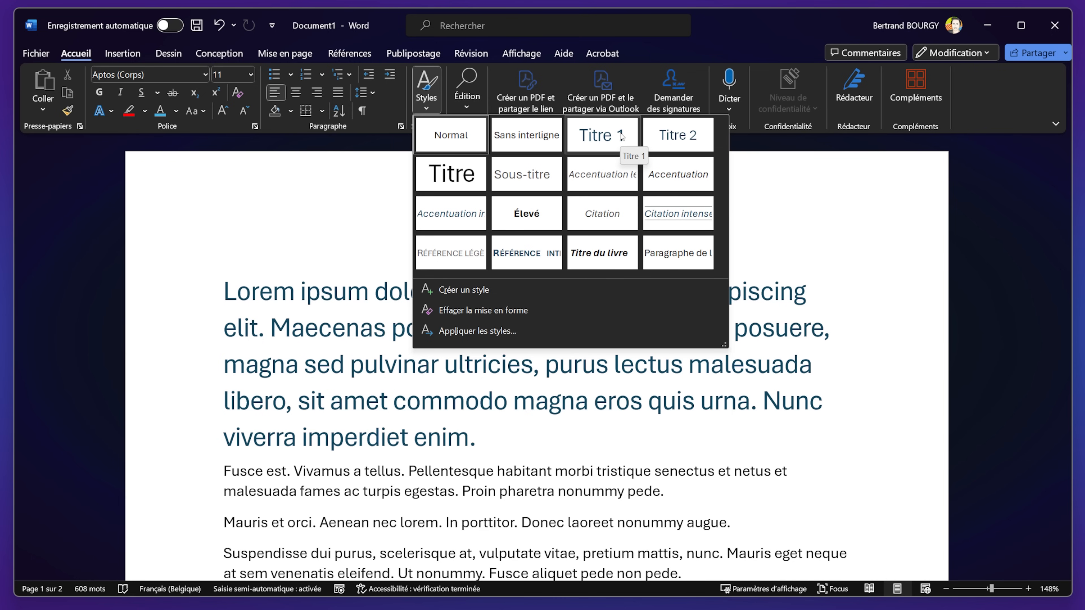
click(309, 275)
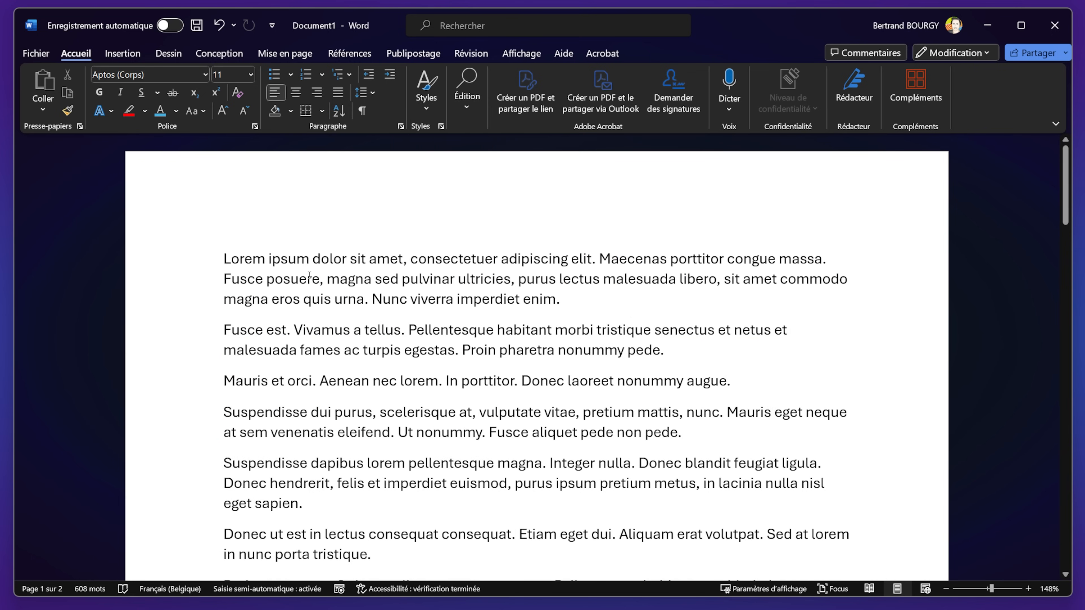
Step: Split "Lorem ipsum" off the first paragraph onto its own line and remove the leading space before "dolor"
drag(313, 258, 224, 259)
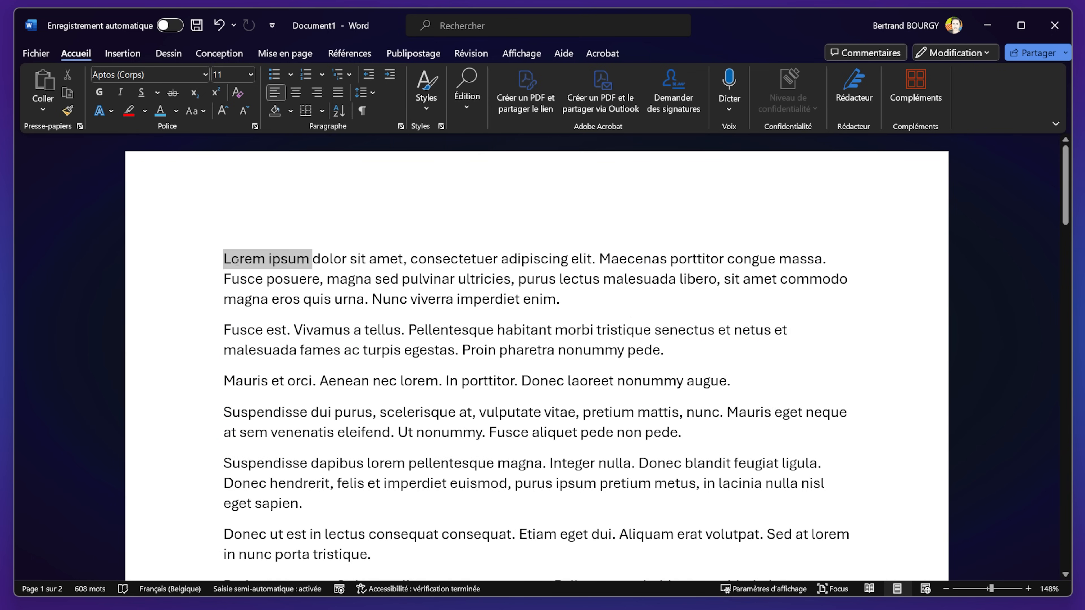
click(325, 252)
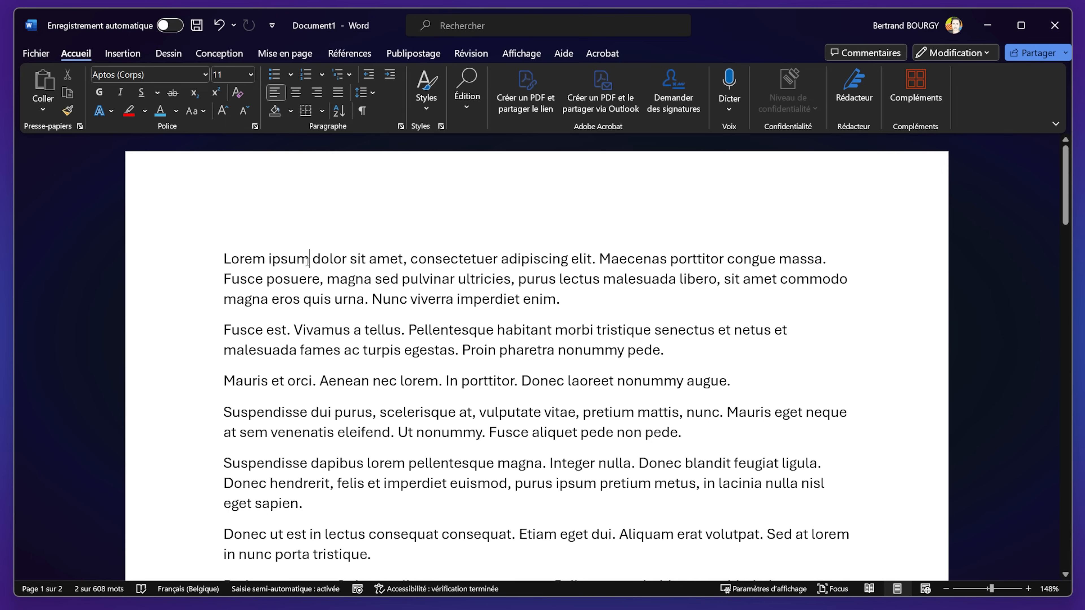
key(Return)
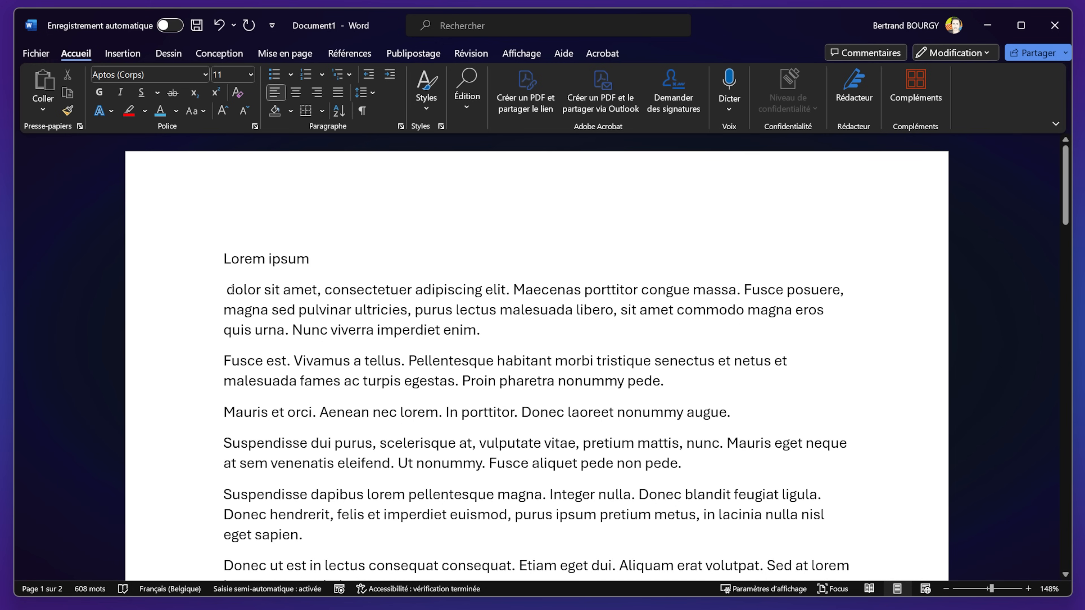
click(228, 291)
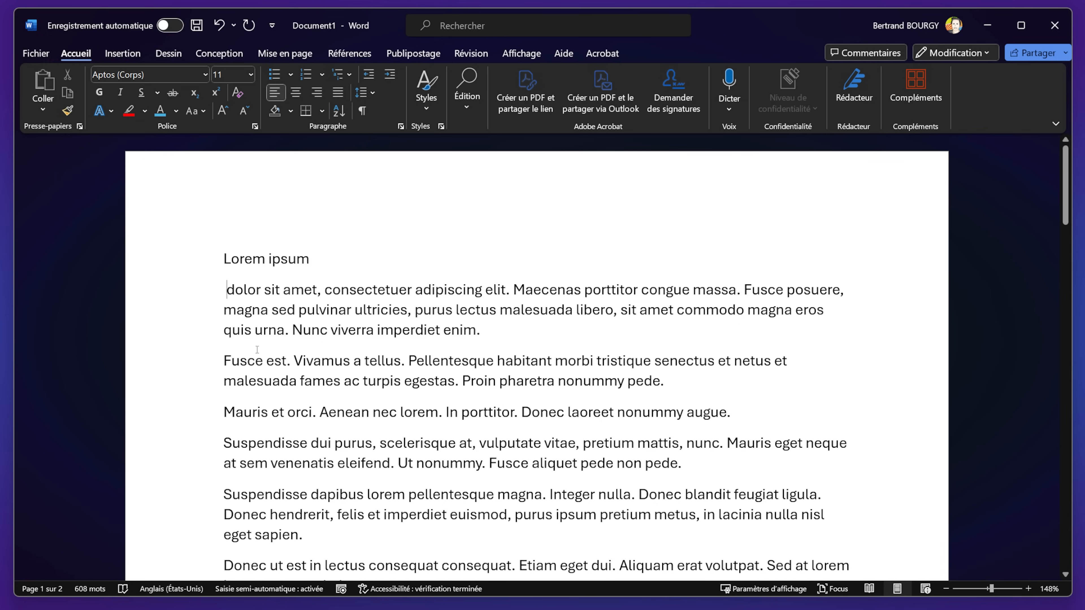
key(BackSpace)
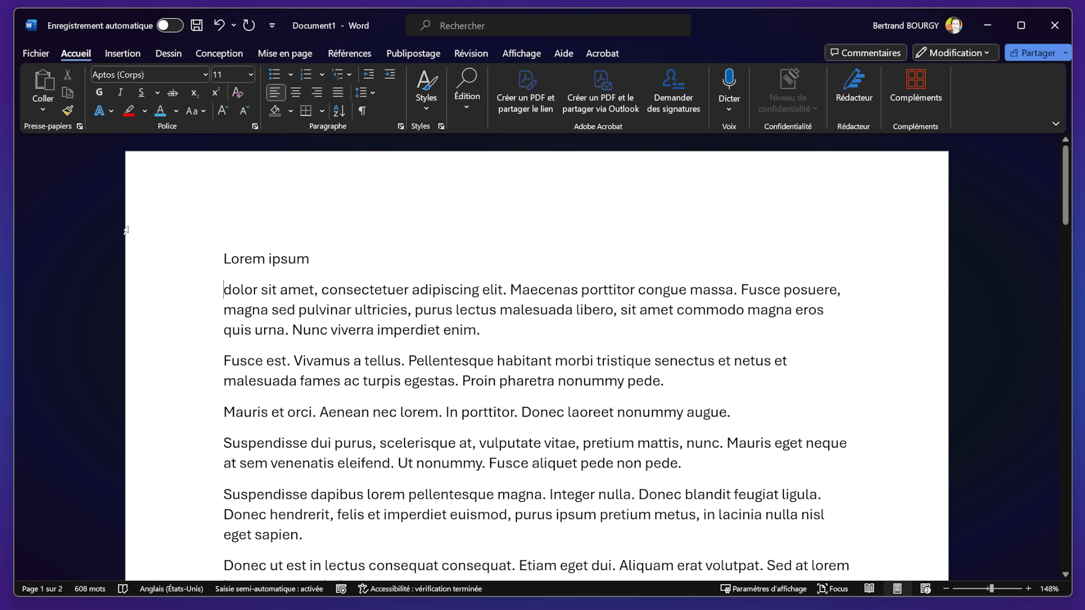
Step: Apply the Titre 1 style to the "Lorem ipsum" line
click(253, 258)
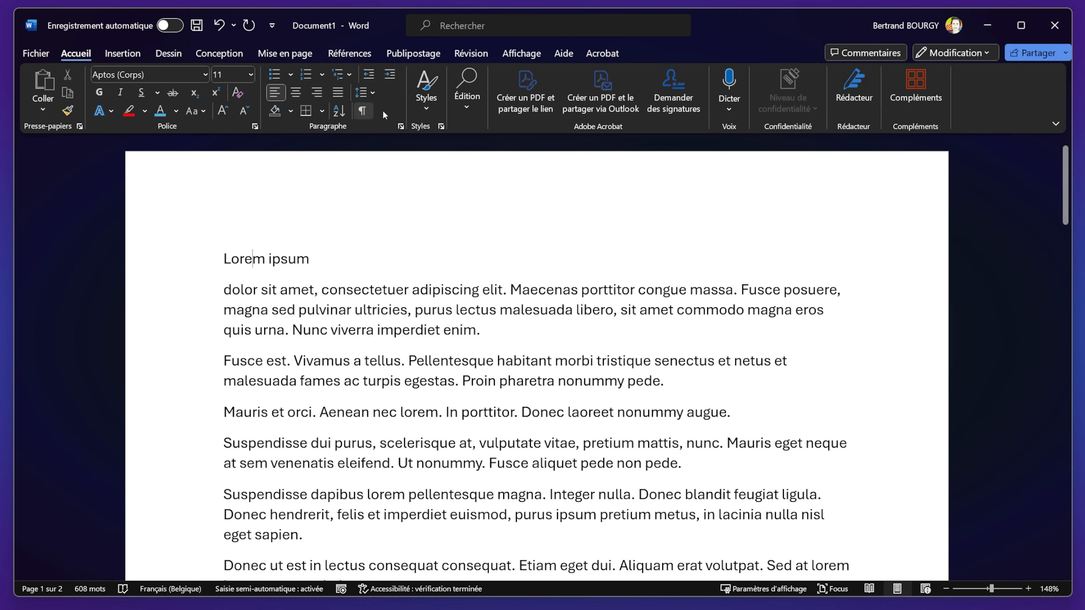
click(424, 100)
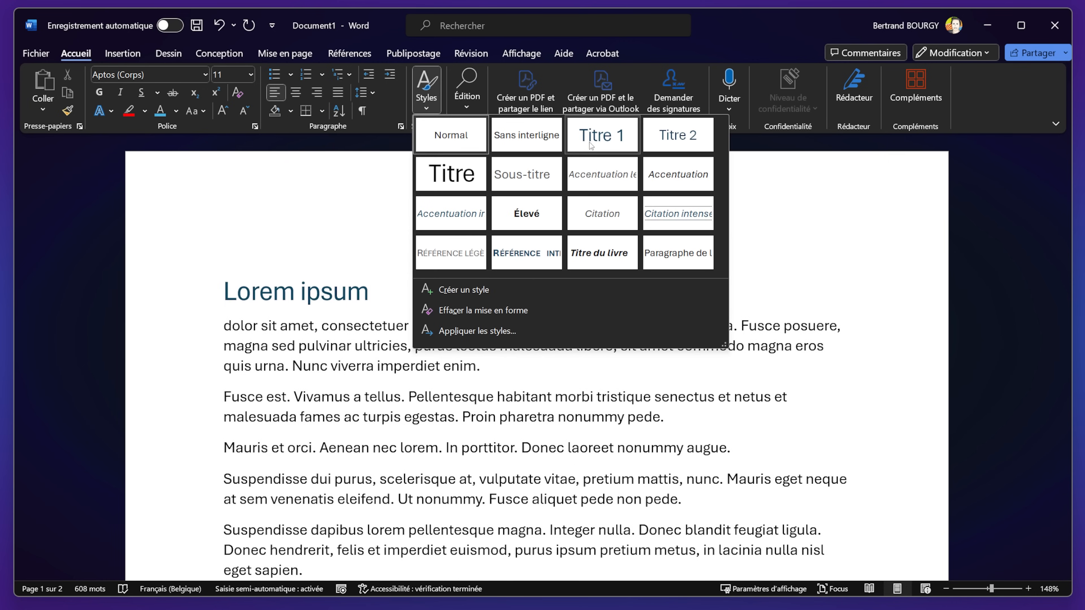
click(601, 137)
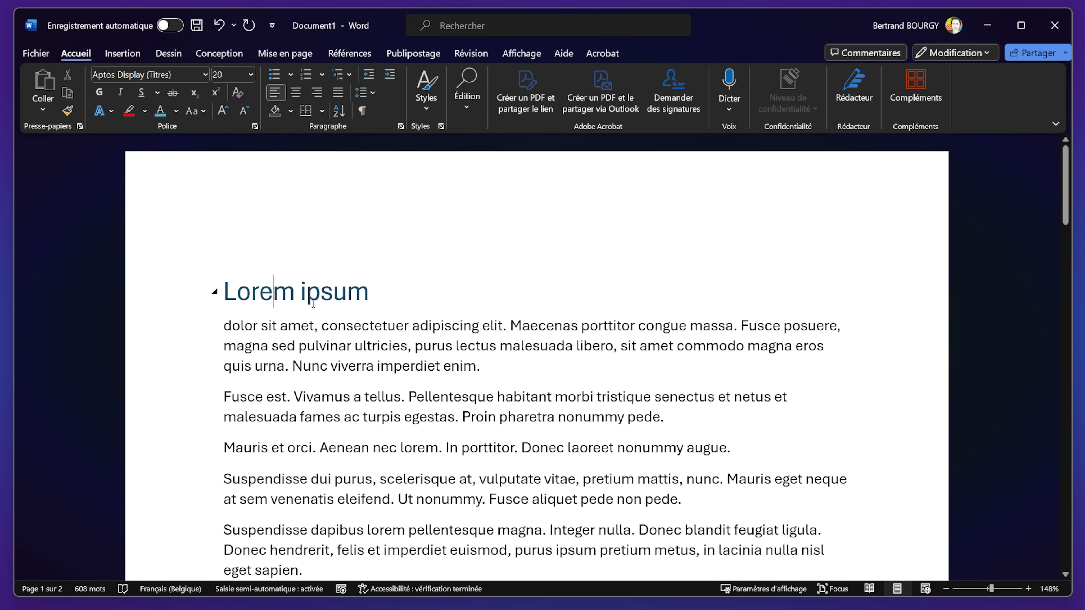
Step: Separate "Mauris et orci" into its own paragraph, dropping the leftover period and space, and style it as Titre 2
scroll(326, 404, down, 1)
scroll(326, 404, down, 2)
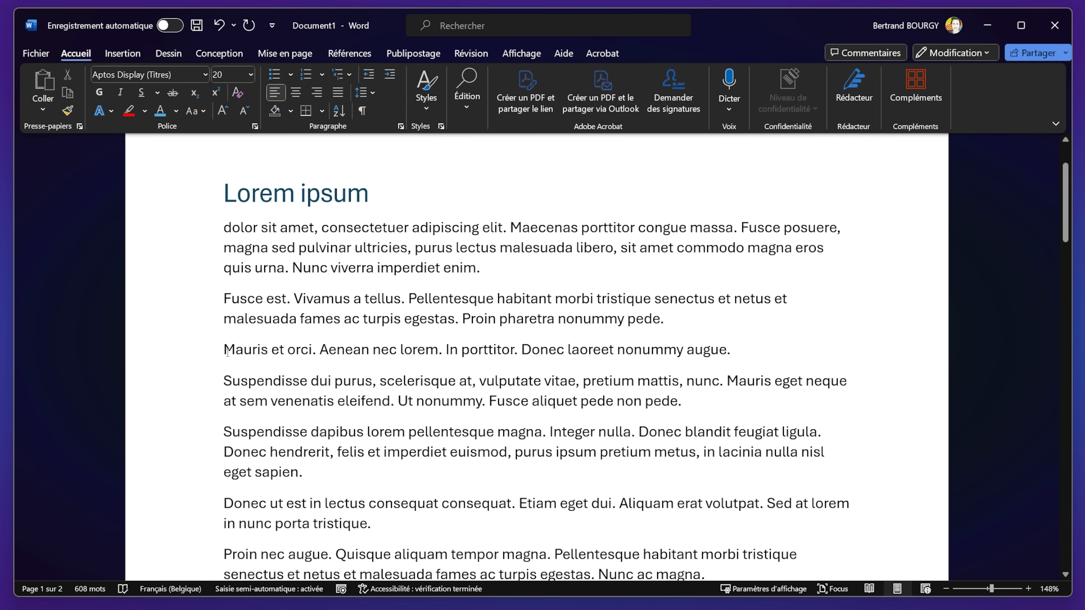
click(312, 350)
key(Return)
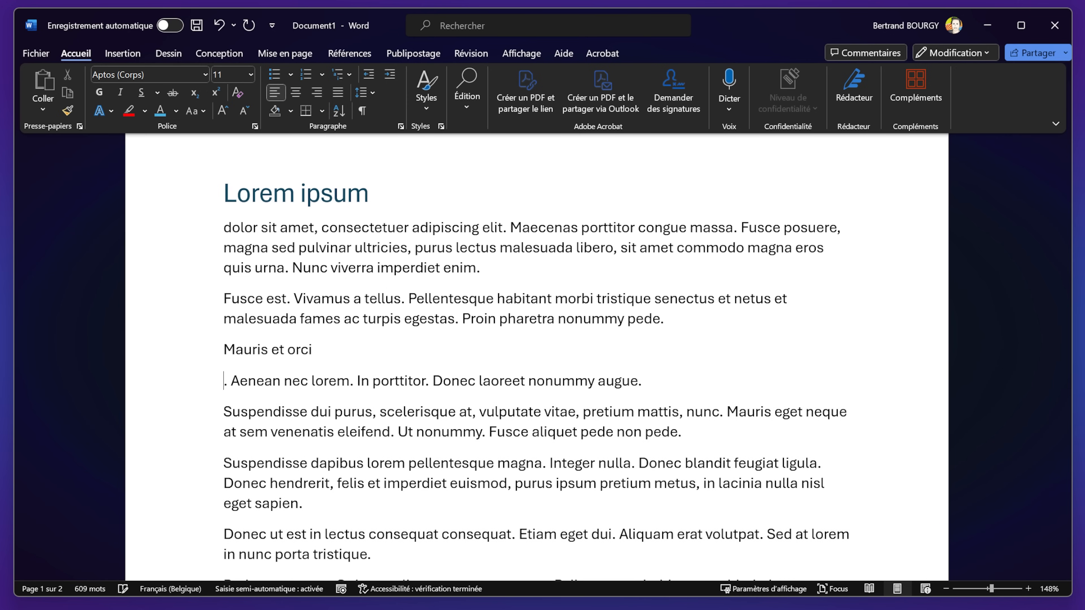
key(Right)
key(Right)
key(BackSpace)
key(BackSpace)
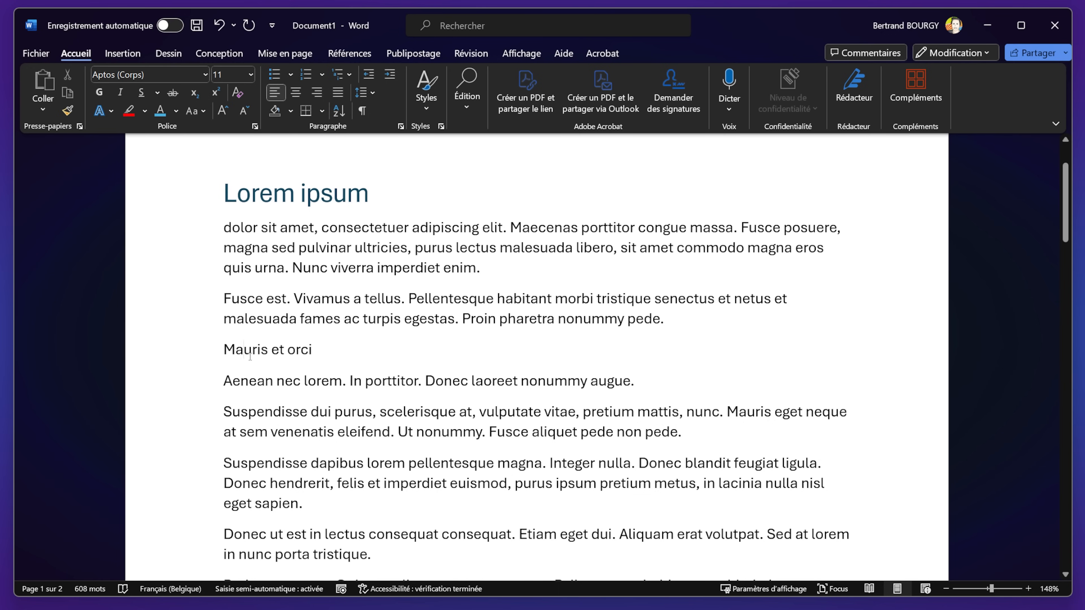
click(433, 106)
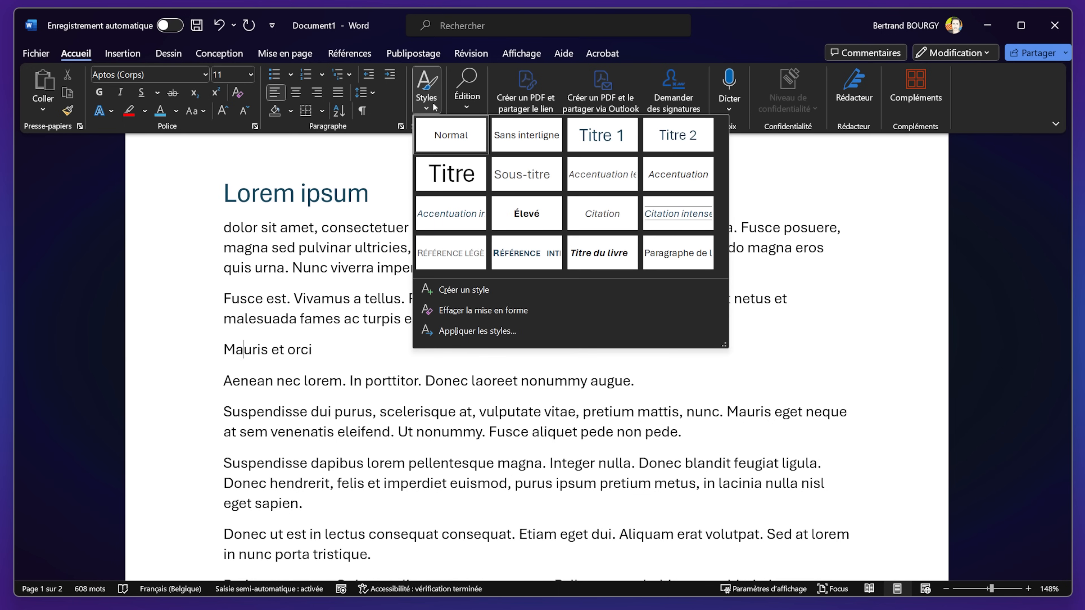
click(682, 136)
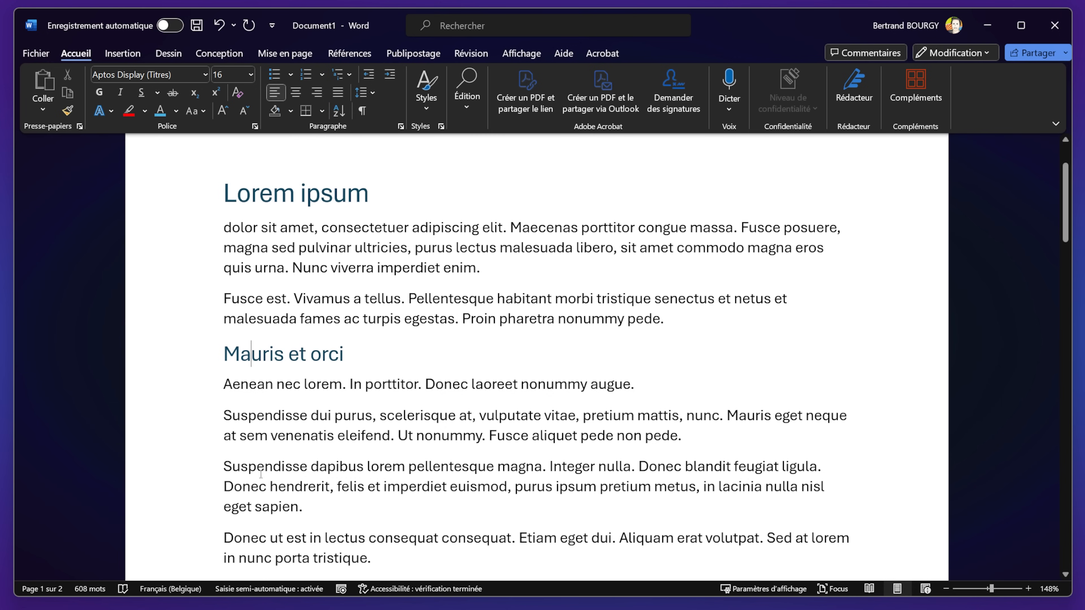
Step: Separate "Suspendisse" from "dapibus lorem pellentesque magna" into its own paragraph without the leftover space, and style it as Titre 2
click(304, 472)
key(Return)
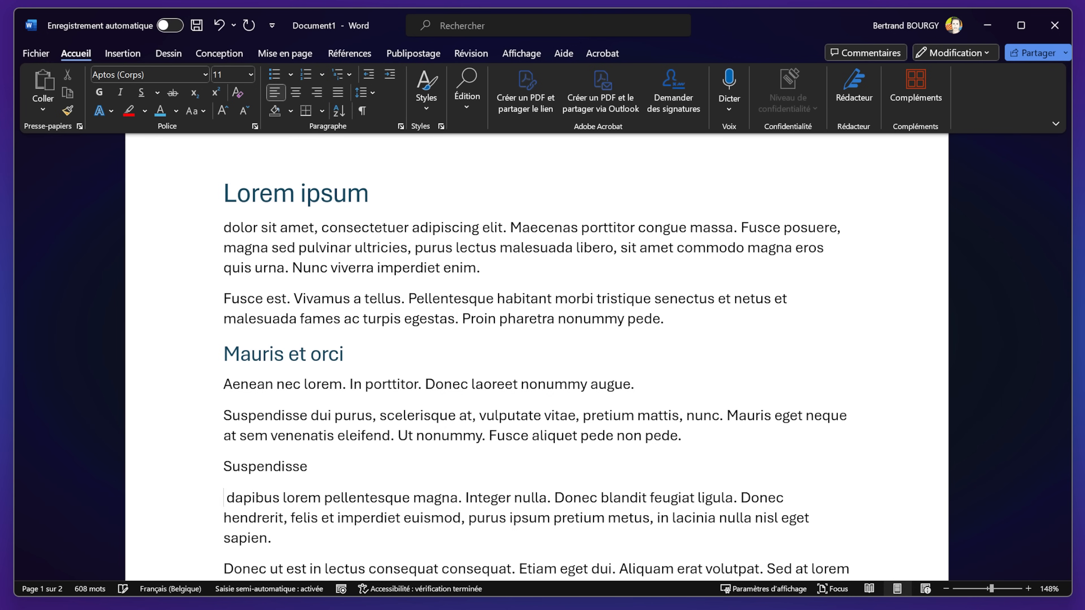
key(Delete)
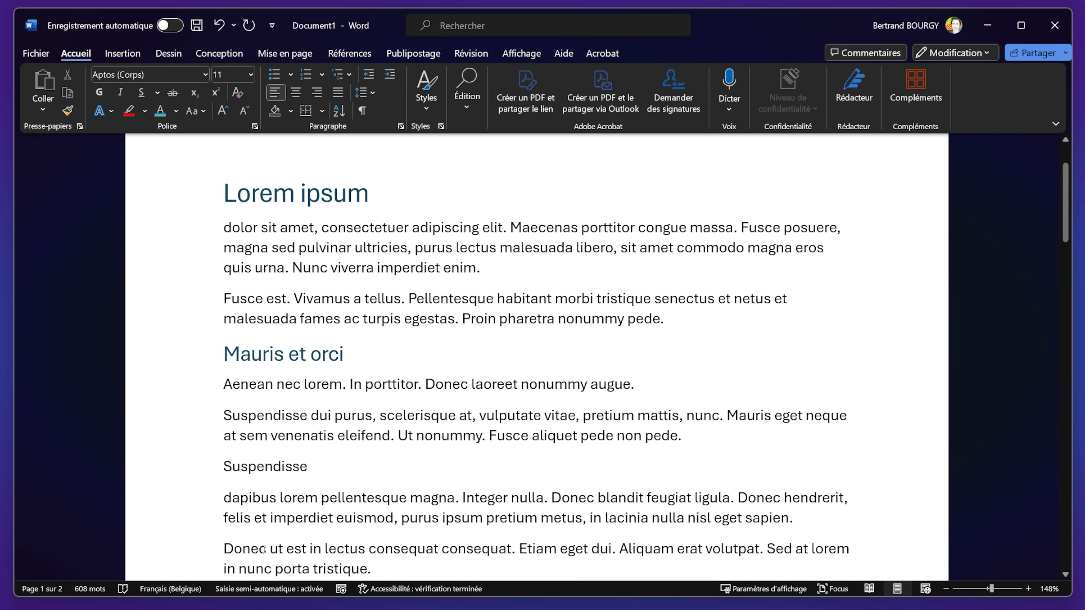
click(281, 466)
click(426, 91)
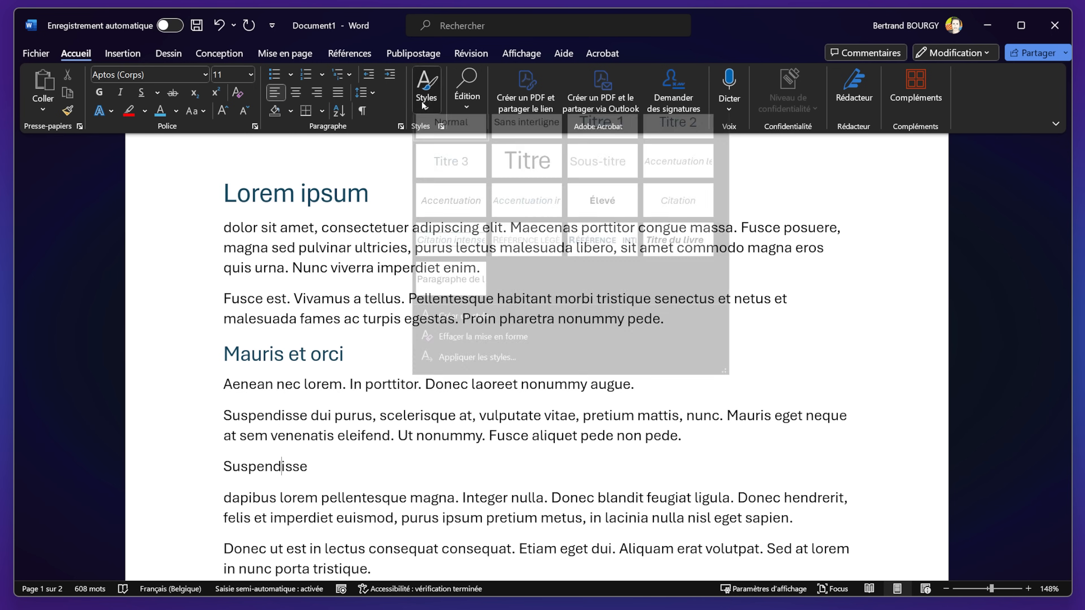
click(692, 135)
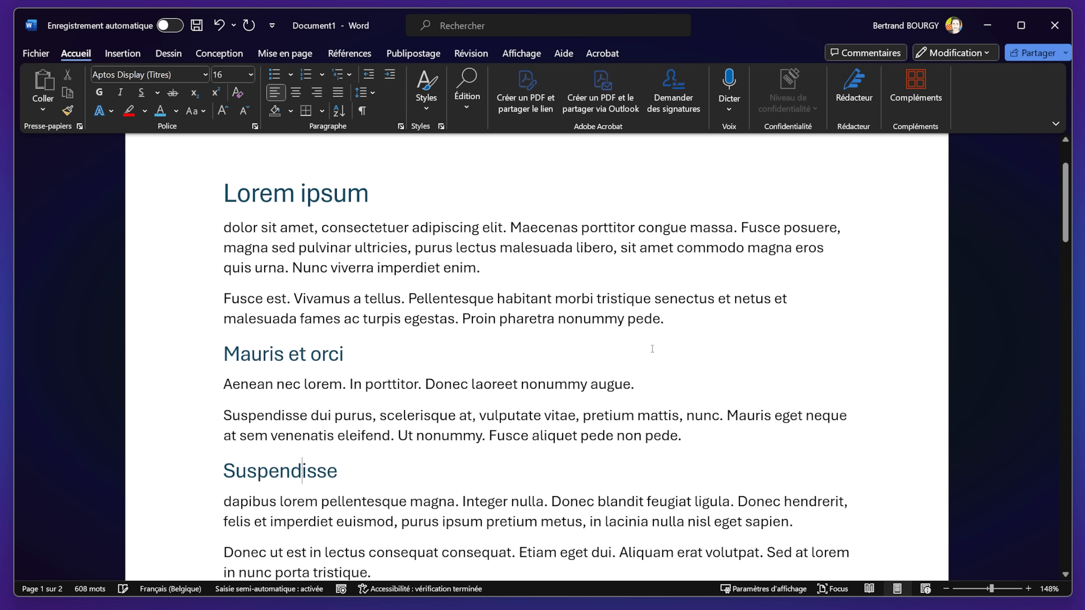
click(481, 451)
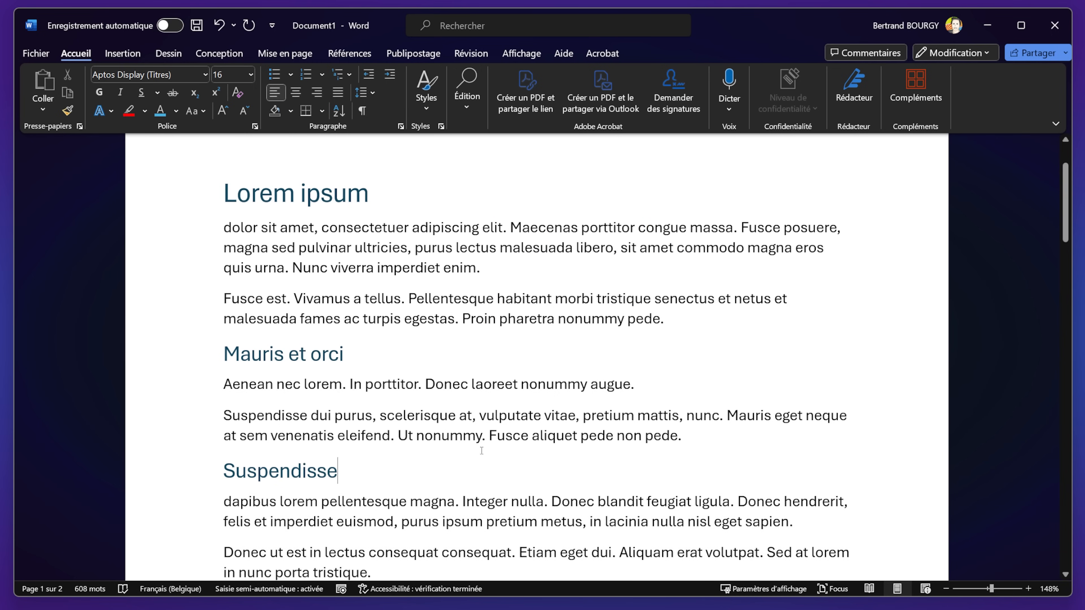
click(300, 192)
click(284, 354)
click(291, 470)
Step: Change the font of the "Mauris et orci" heading to ADLaM Display
drag(350, 358, 215, 353)
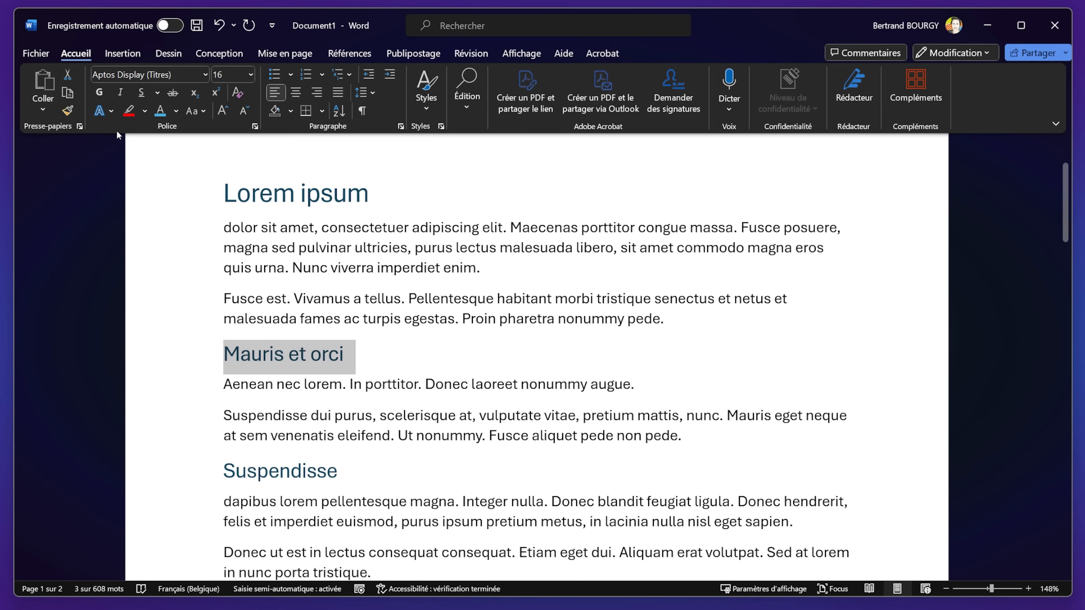
click(204, 75)
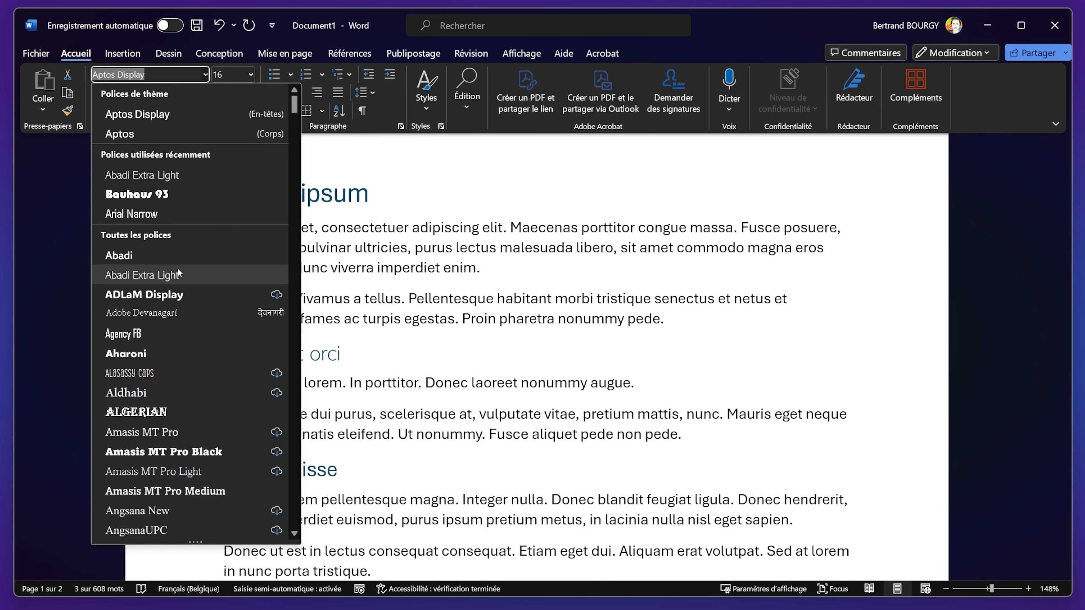
click(179, 294)
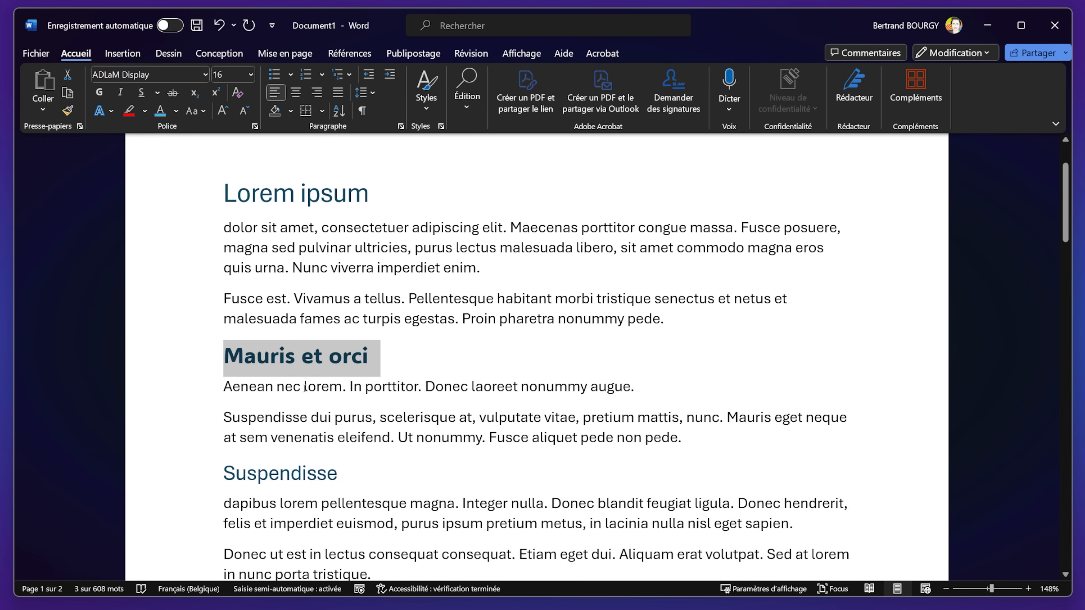
Step: Set the "Mauris et orci" heading to 14 pt with a light blue theme font color
click(249, 78)
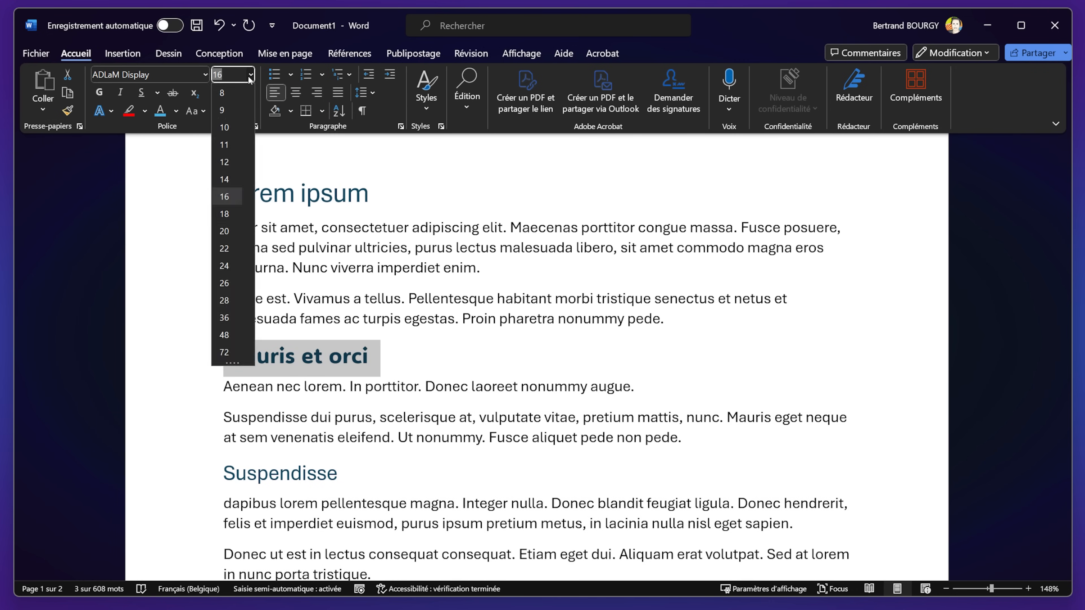
click(225, 179)
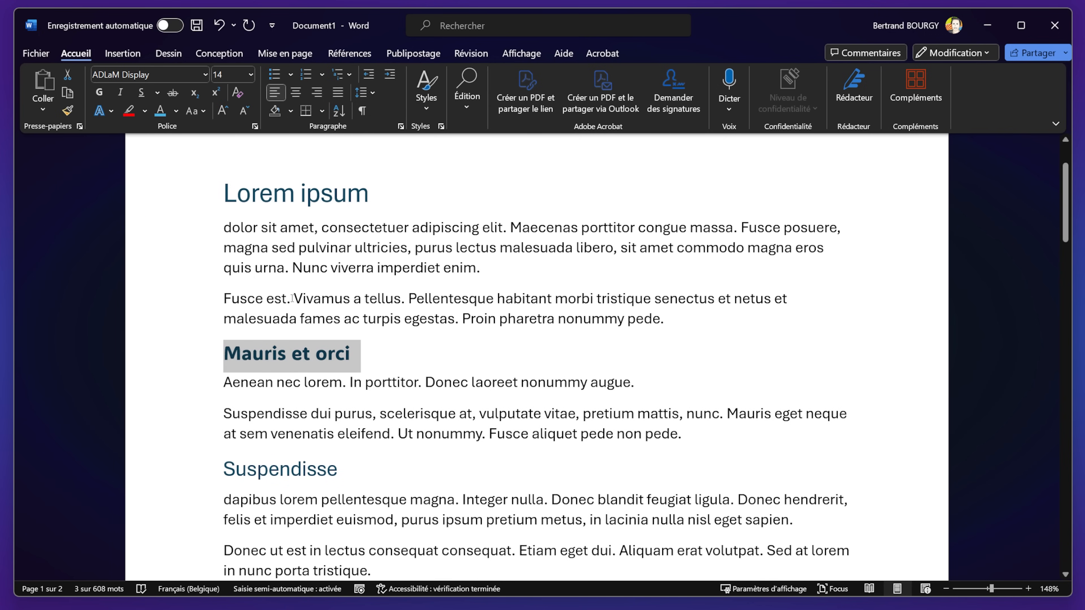
click(180, 115)
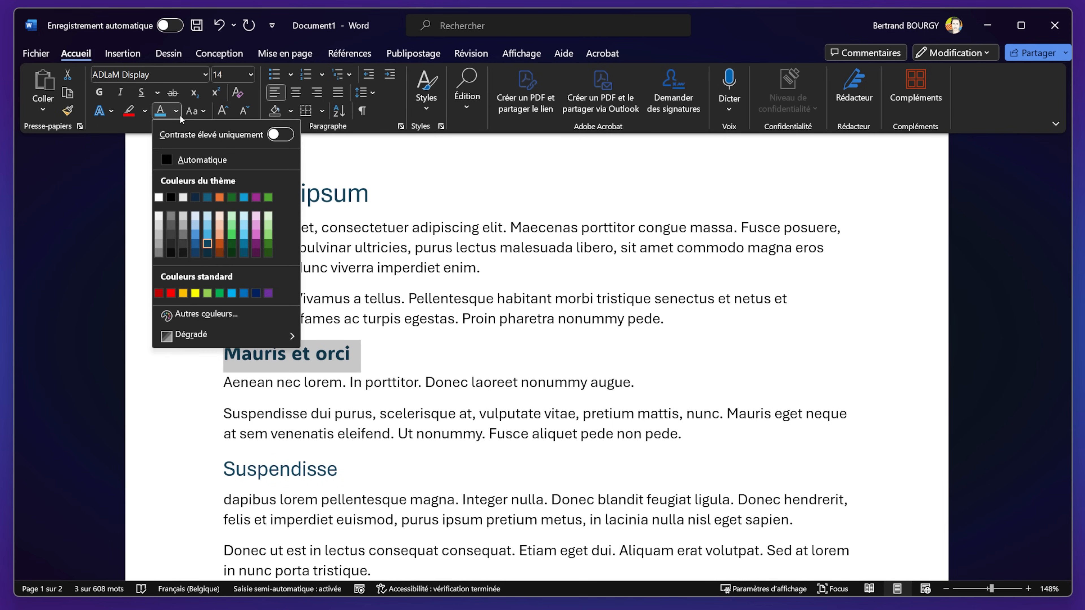
click(208, 236)
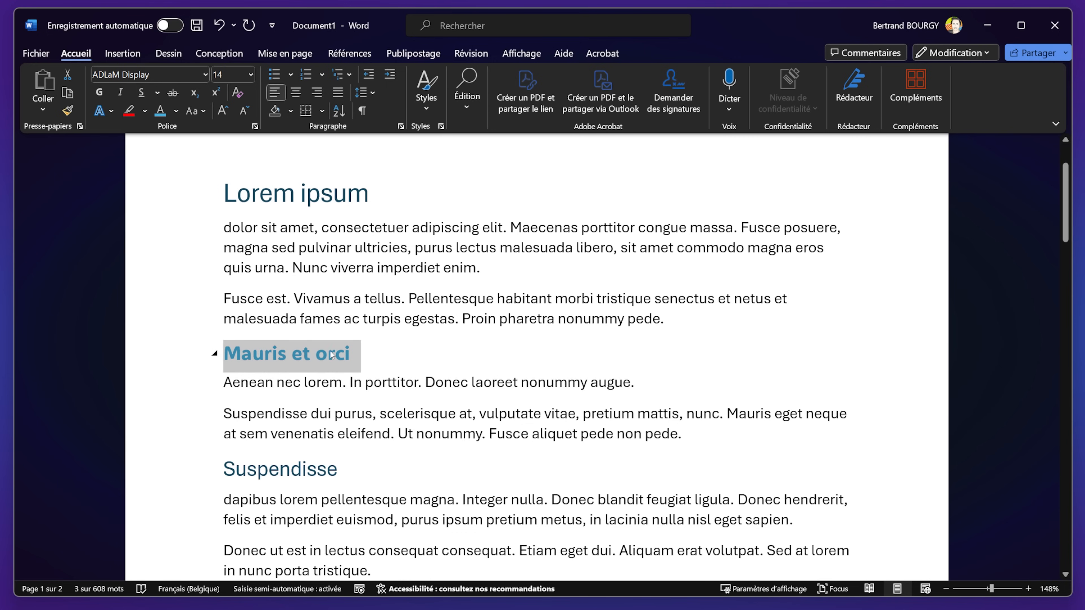
Step: Update the Titre 2 style to match the formatting of the selected "Mauris et orci" heading
click(431, 101)
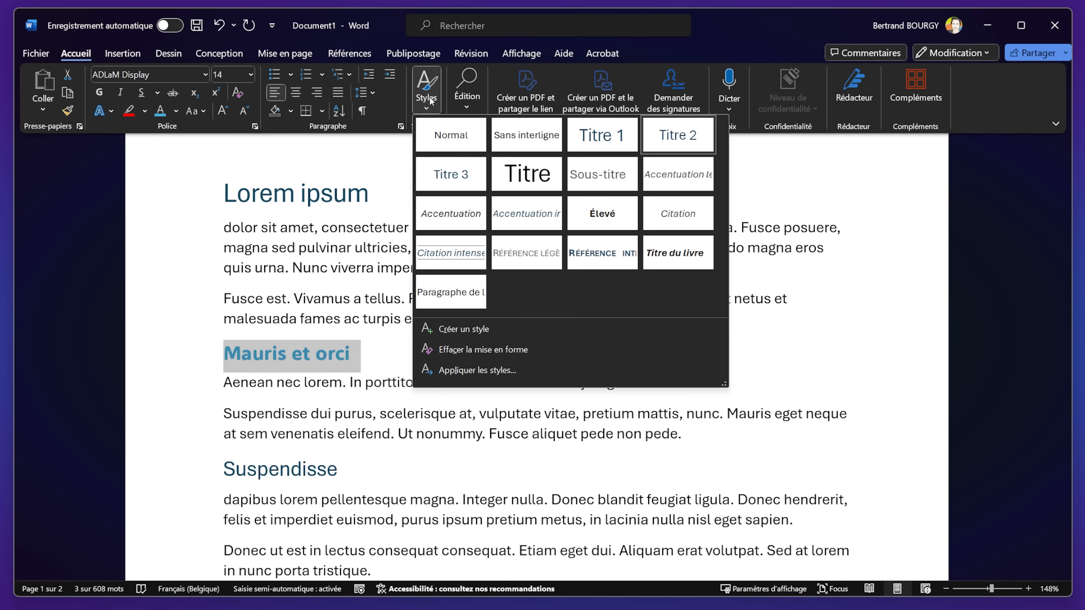
right_click(674, 136)
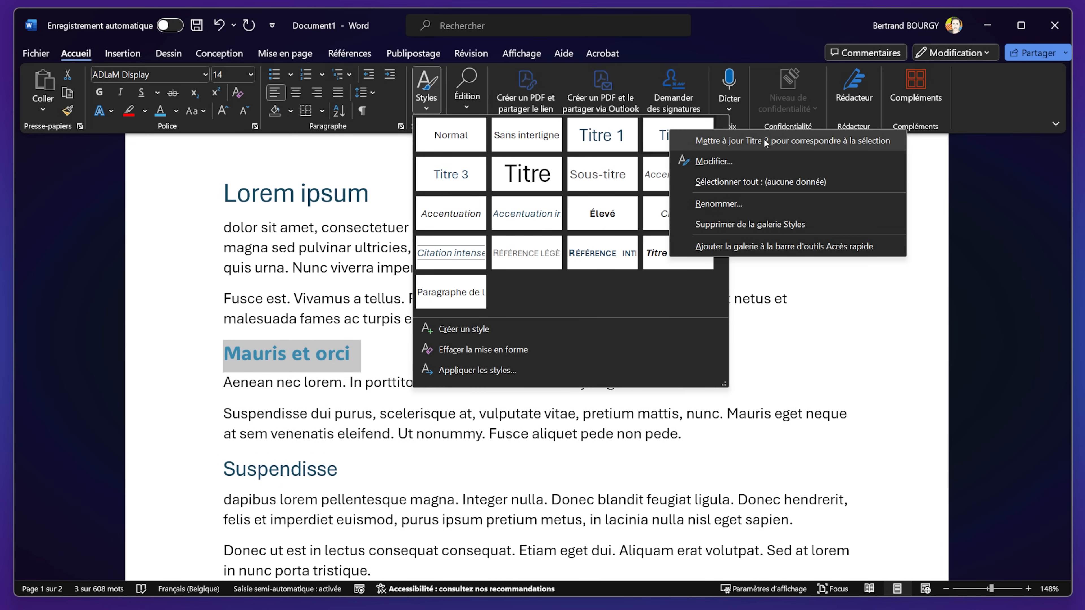
click(811, 141)
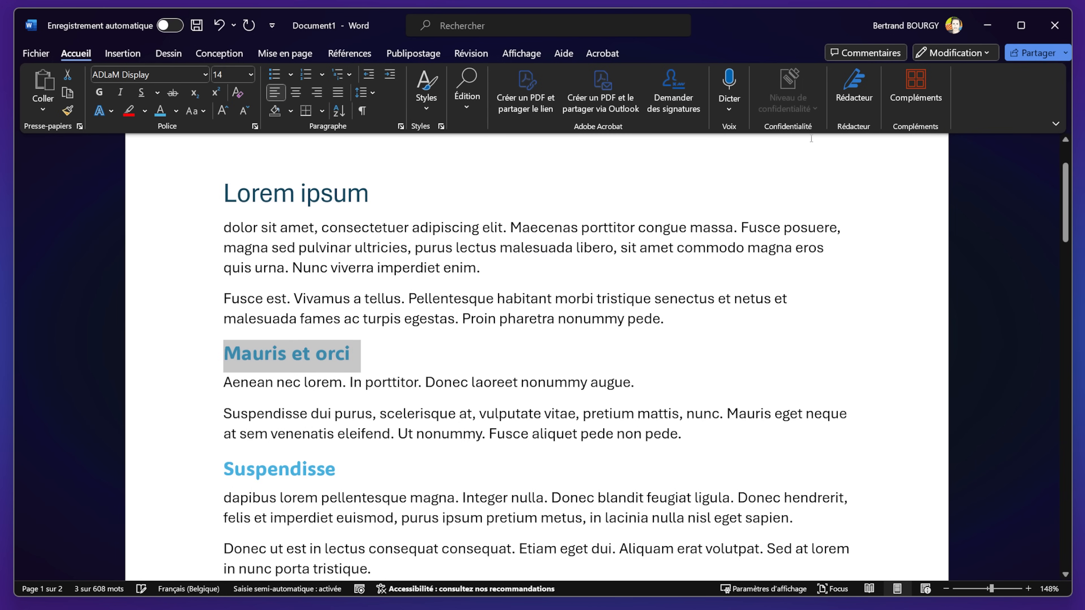
click(379, 358)
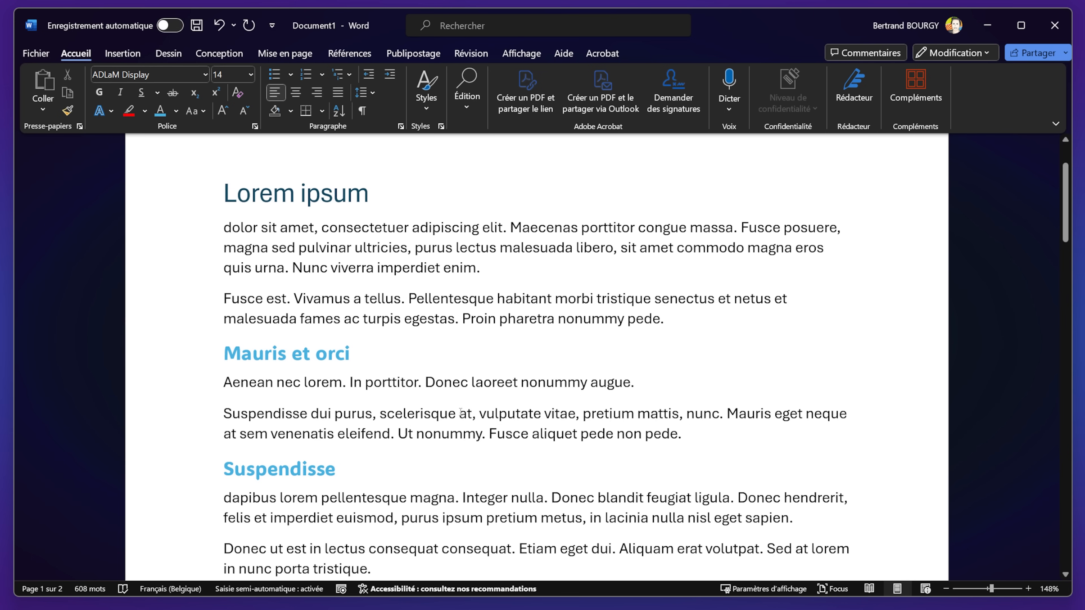
Step: Separate "Vivamus a mi" from "Morbi neque" into its own paragraph, removing the leftover period, space and empty line
scroll(451, 392, down, 3)
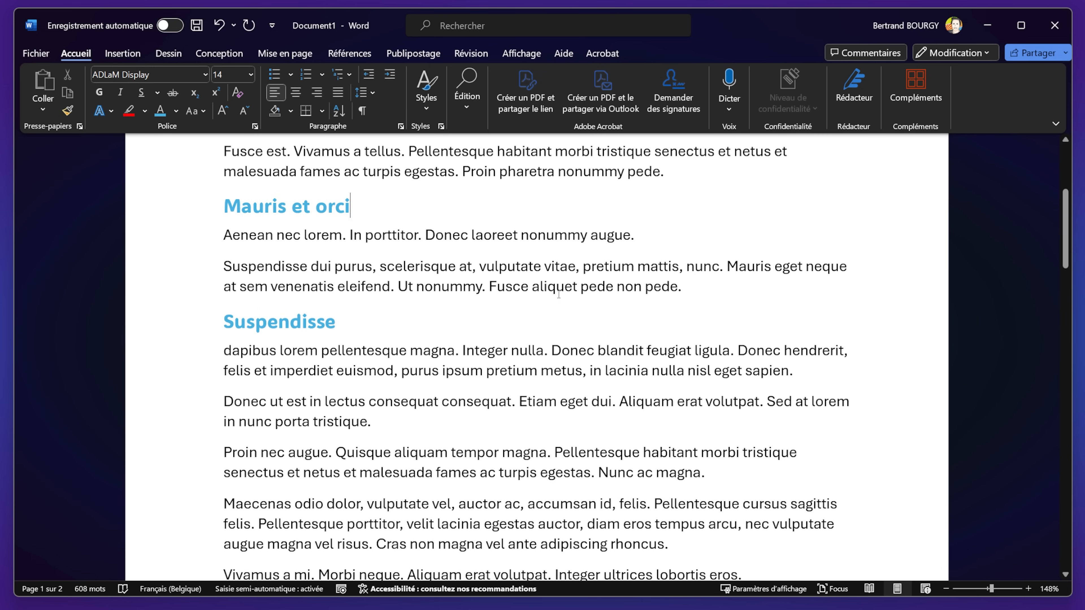
scroll(451, 392, down, 4)
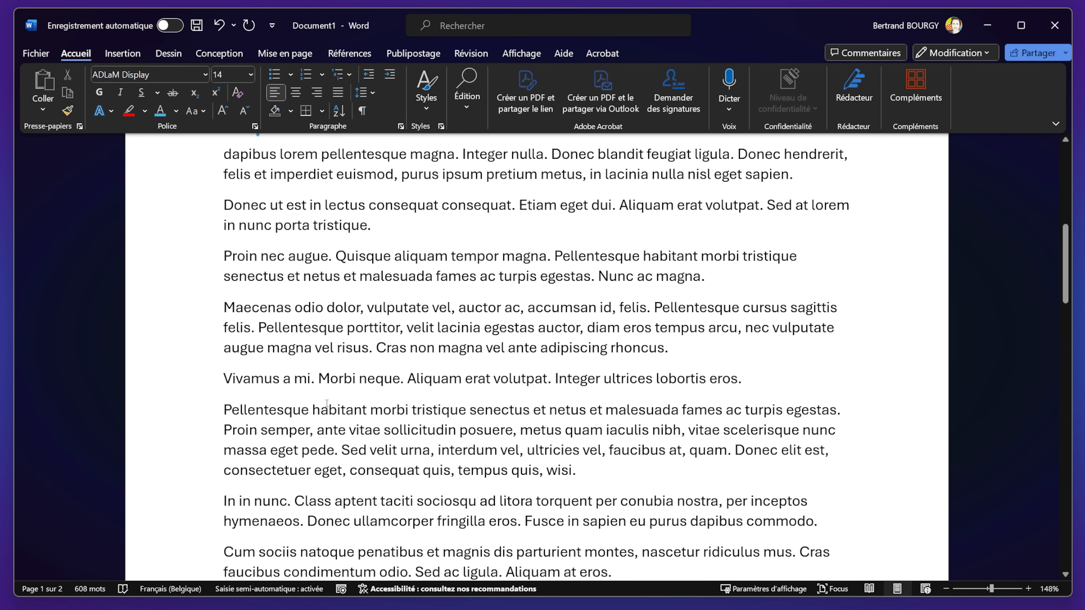
click(311, 378)
key(Return)
key(Return)
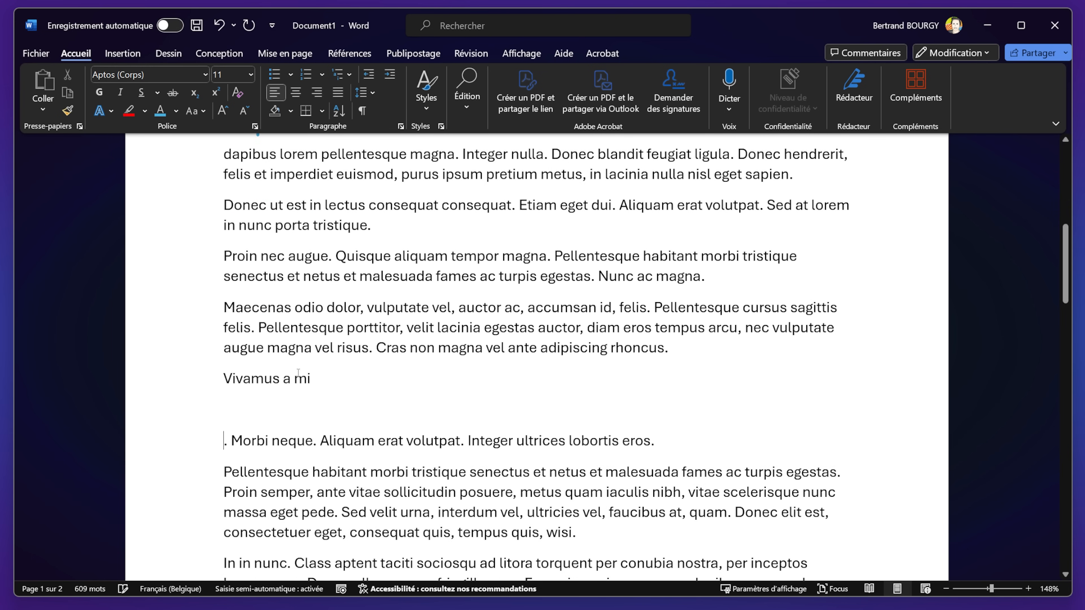
key(Right)
key(Right)
key(BackSpace)
key(BackSpace)
key(BackSpace)
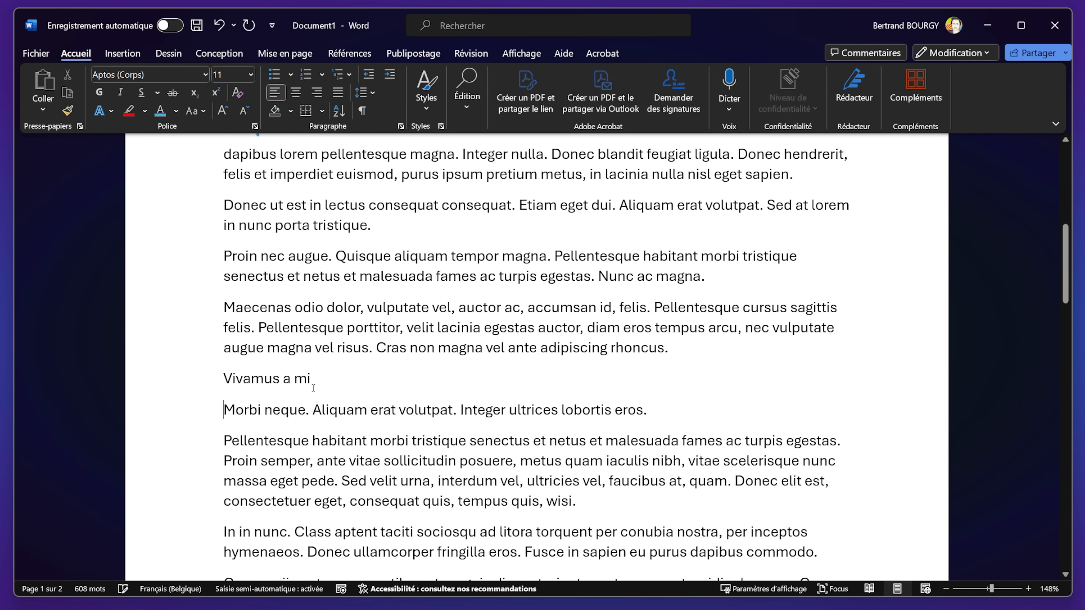
Step: Apply the Titre 2 style to the "Vivamus a mi" line
triple_click(316, 377)
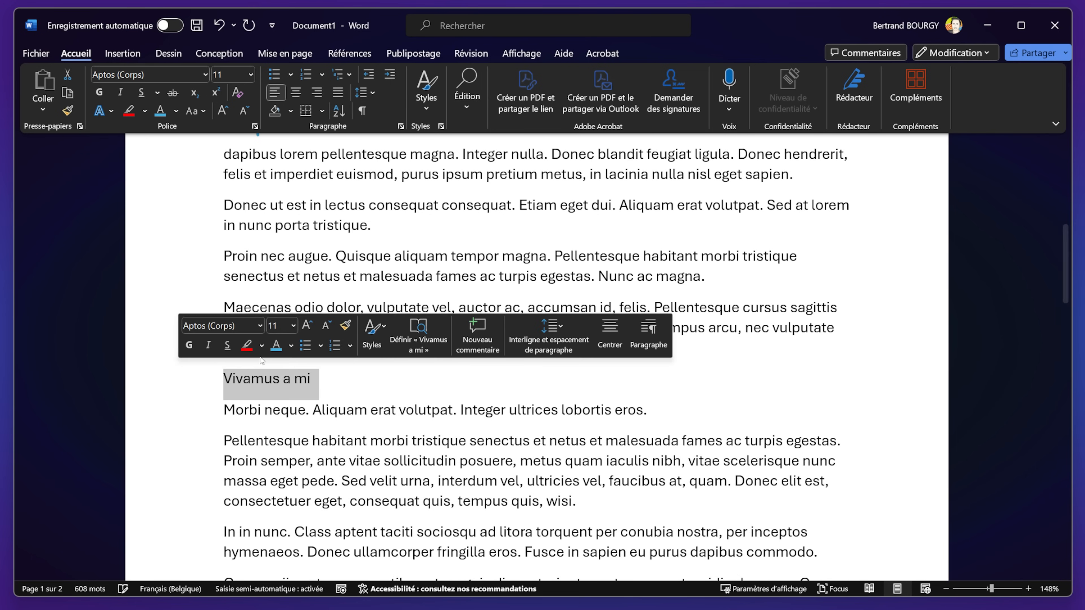
click(426, 107)
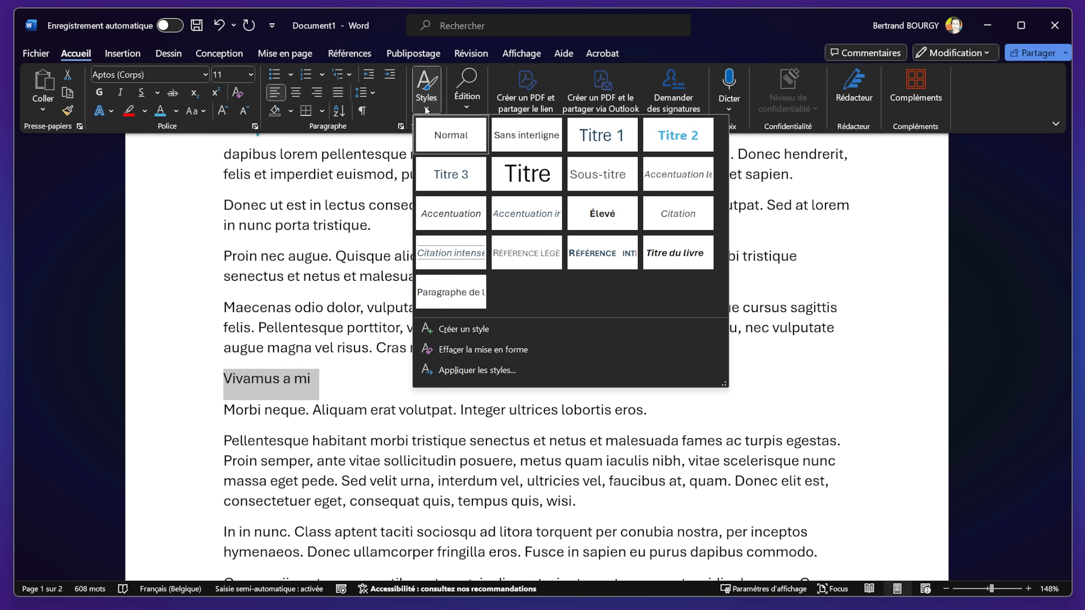
click(678, 135)
click(380, 387)
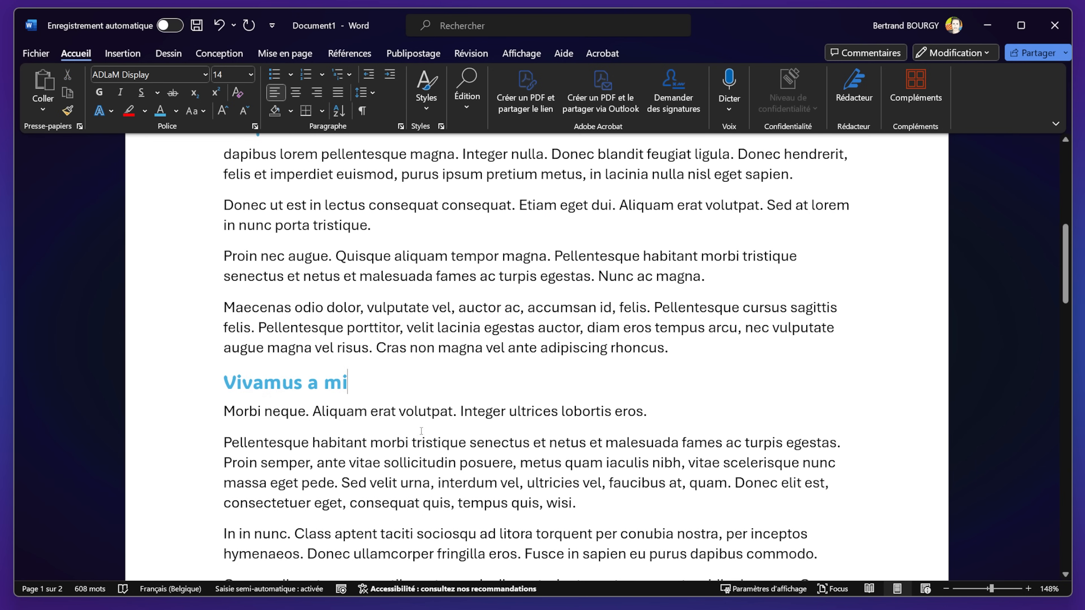
Step: Modify the Titre 1 style to 22 pt, bold and italic, with a darker blue theme font color
scroll(325, 385, up, 10)
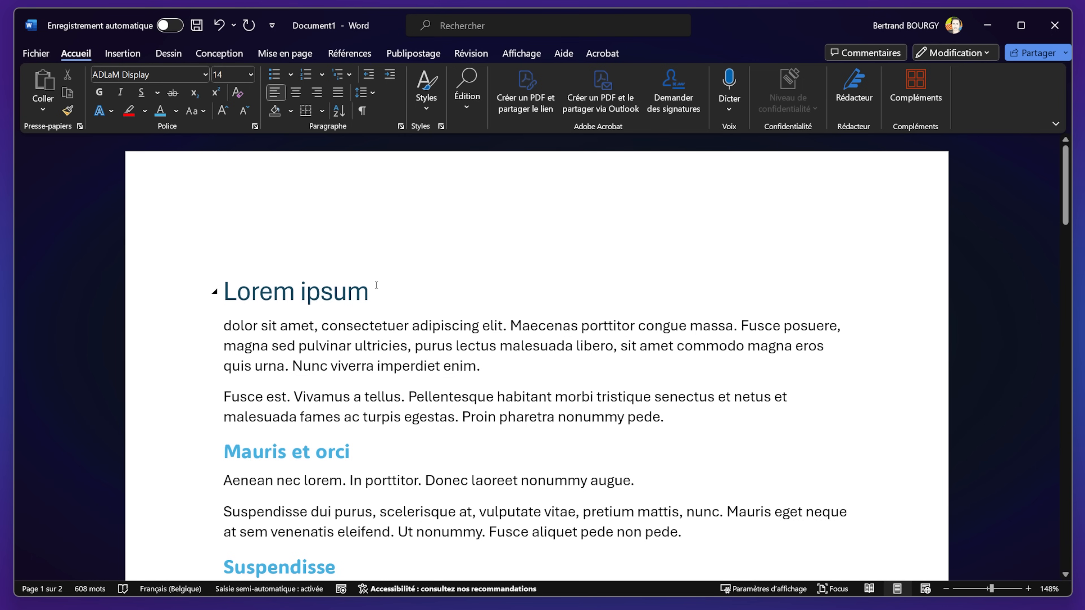
click(425, 106)
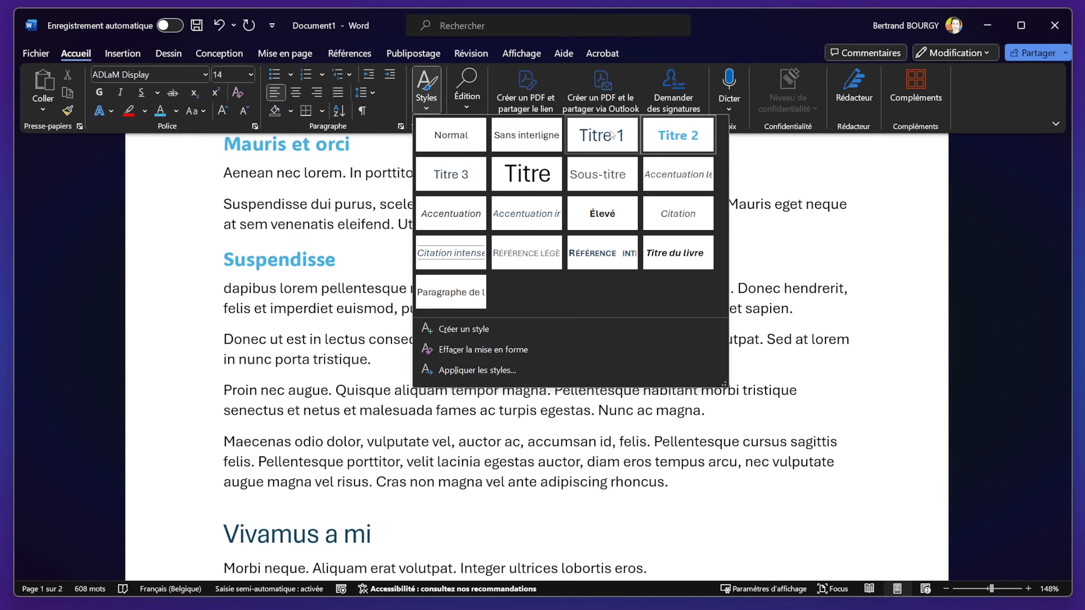
right_click(612, 135)
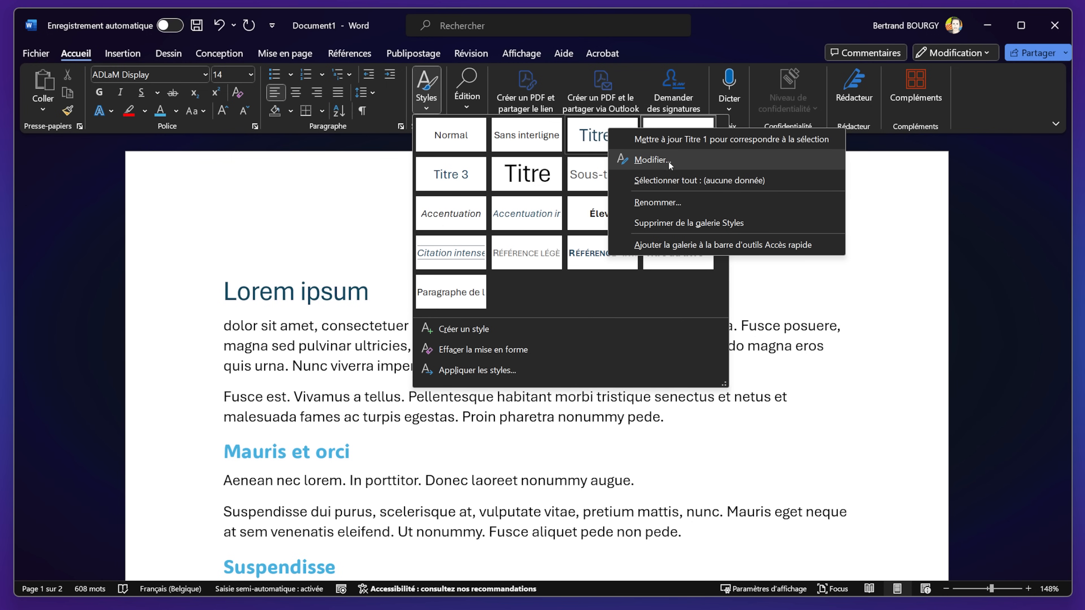
click(689, 163)
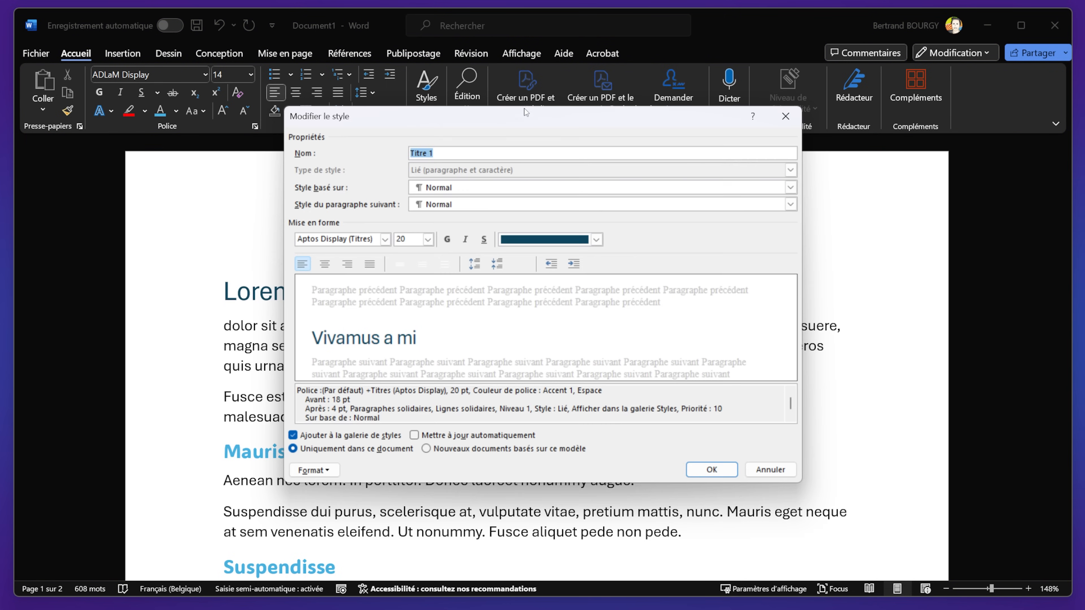
drag(584, 118, 642, 119)
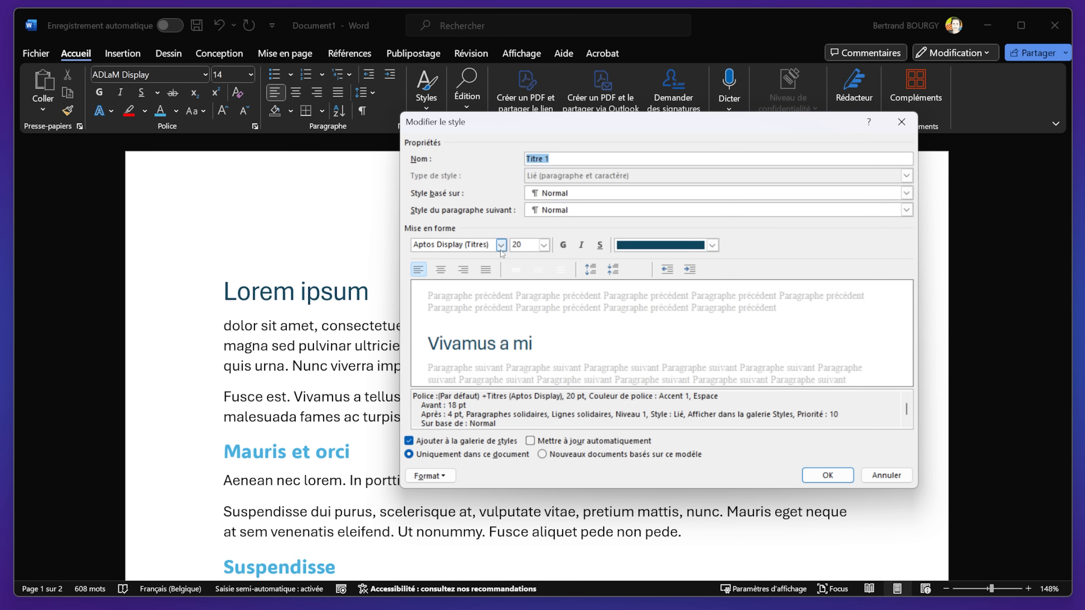
click(544, 245)
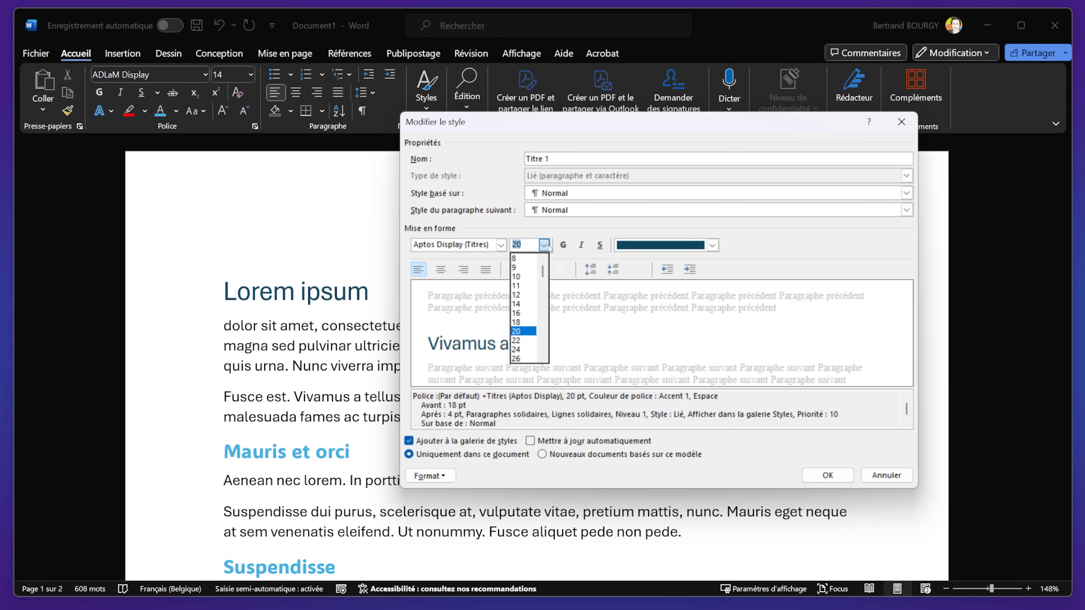
click(530, 341)
click(563, 250)
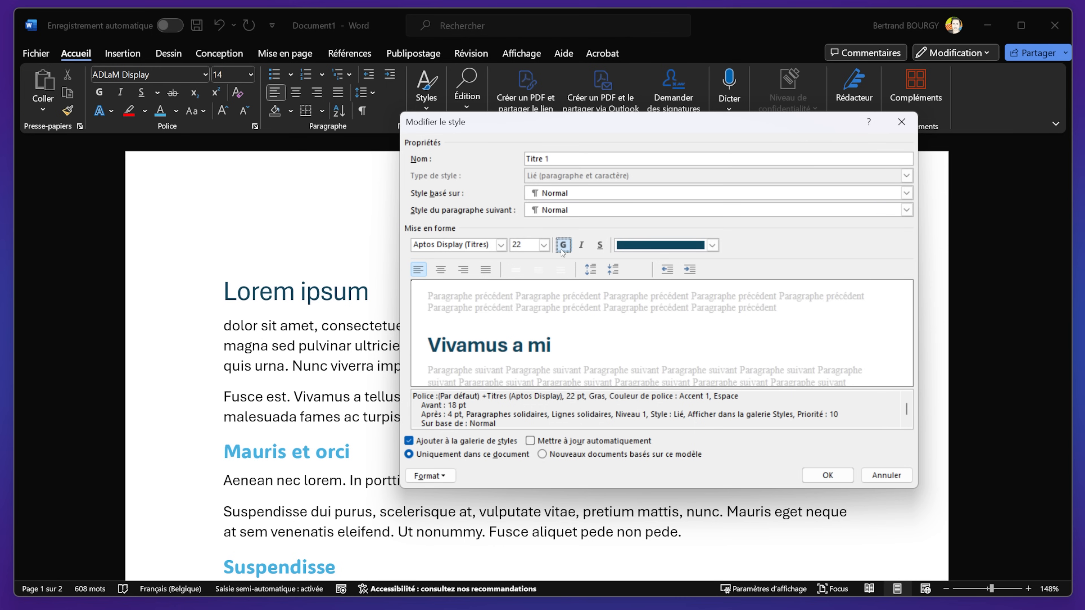
click(582, 245)
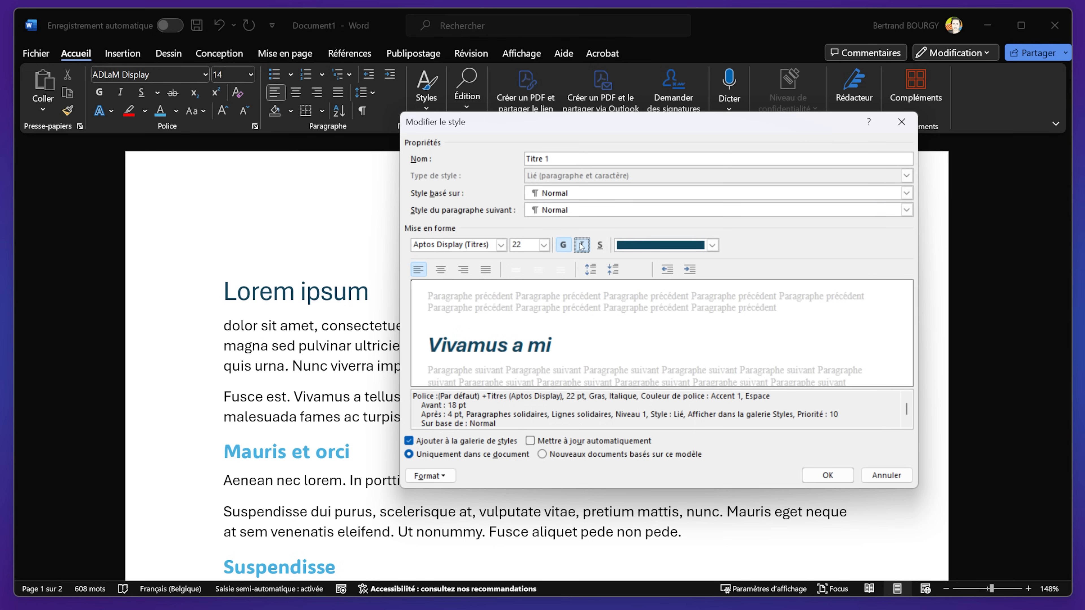
click(710, 247)
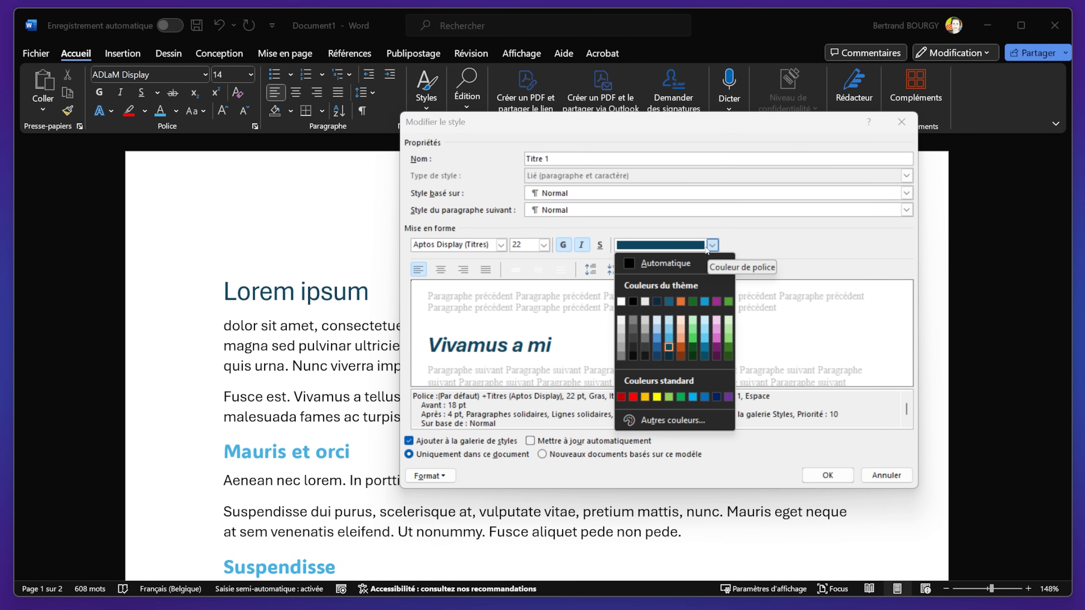
click(669, 356)
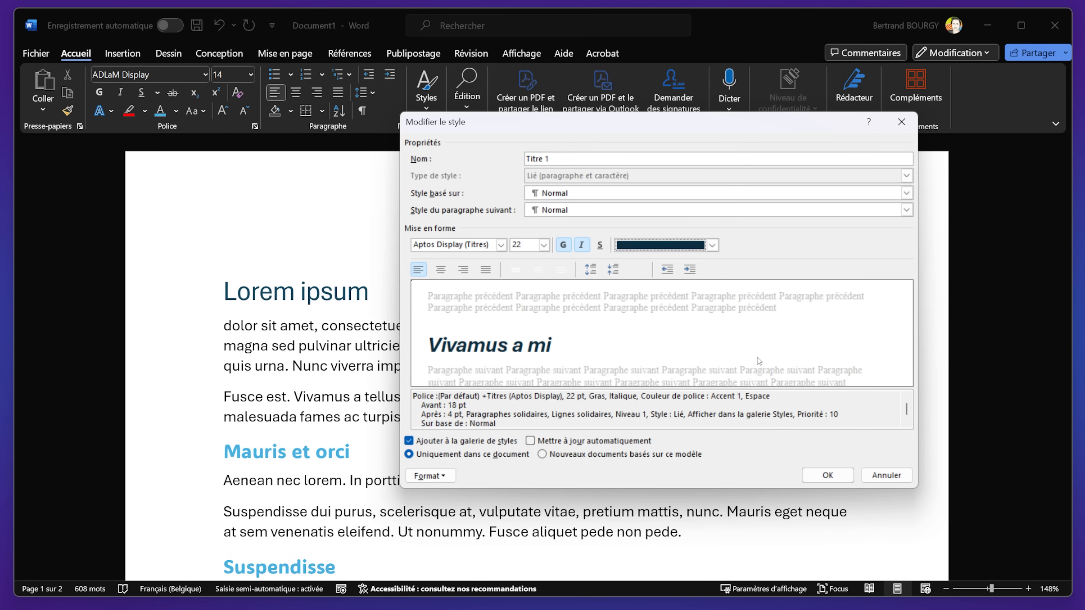
click(827, 476)
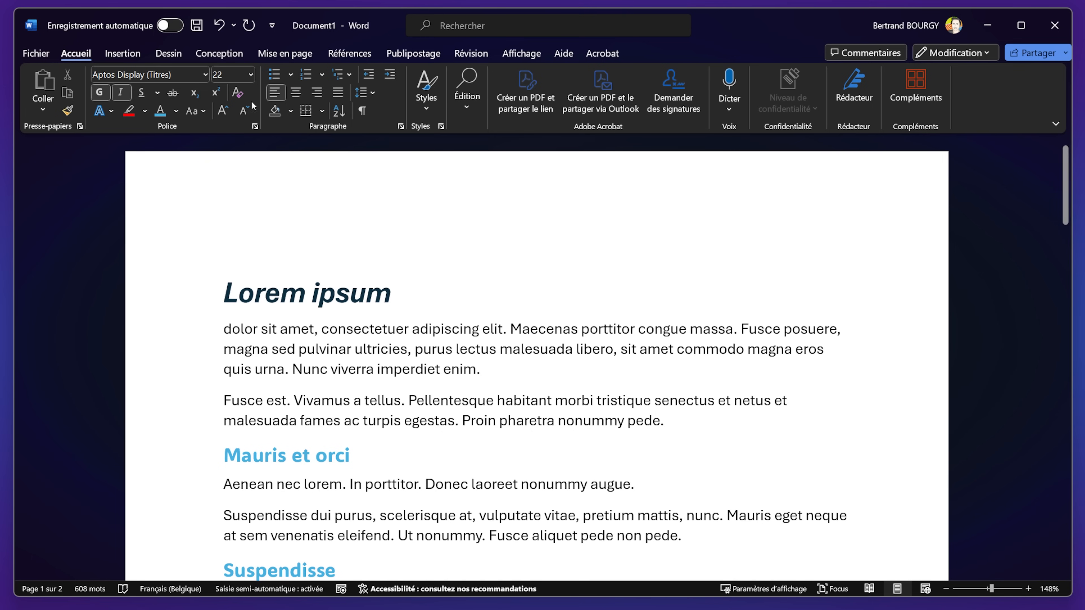
Step: Separate "Nunc sagittis" on page 2 into its own paragraph, dropping the leftover period and space, and style it as Titre 1
scroll(397, 349, down, 10)
scroll(396, 347, down, 12)
click(368, 344)
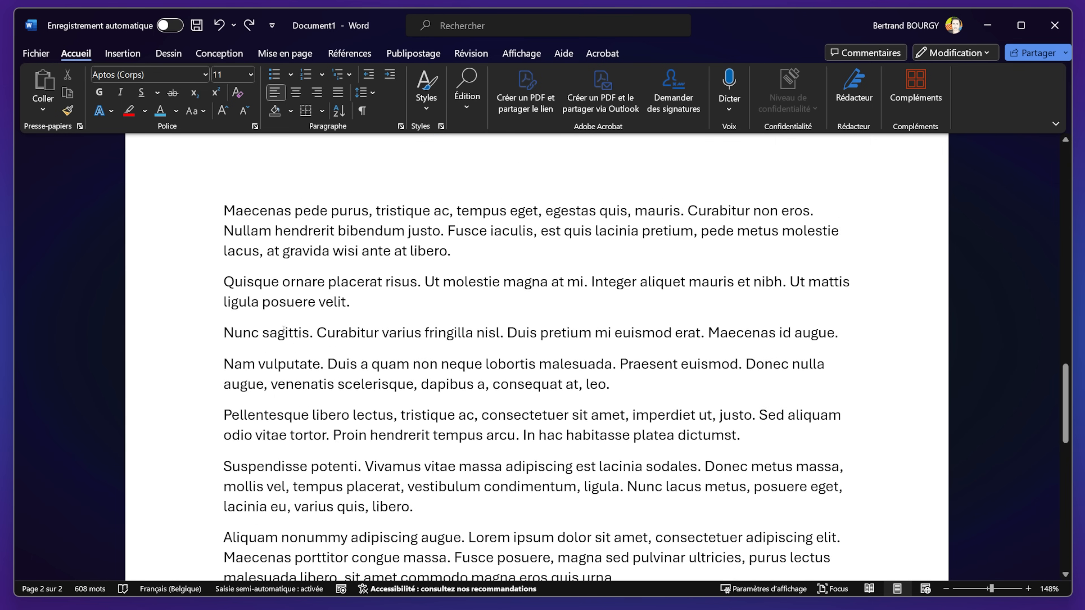
click(310, 334)
key(Return)
key(Delete)
key(Delete)
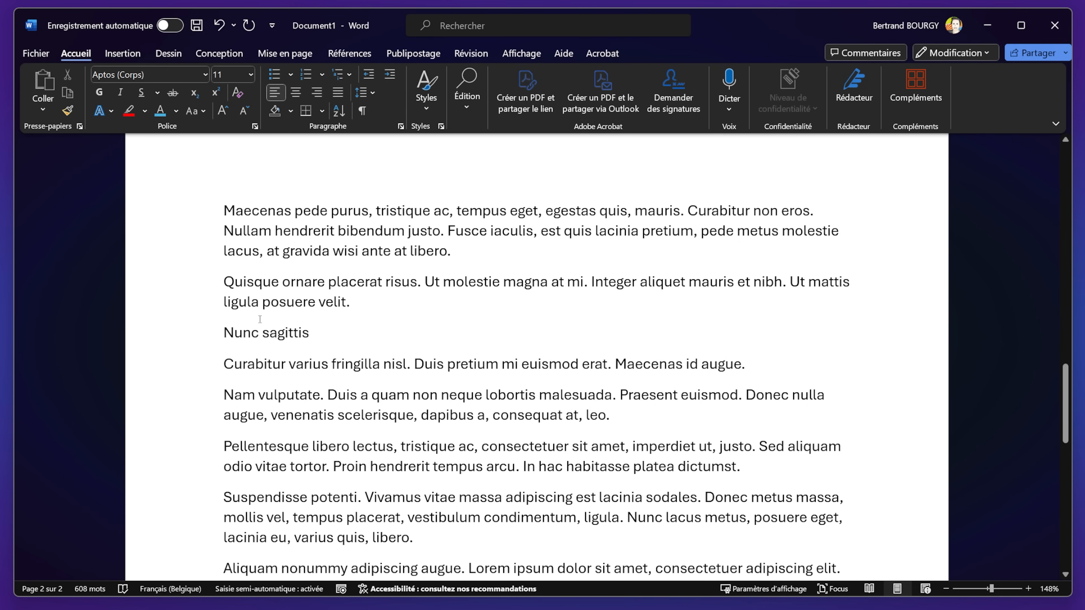
click(432, 107)
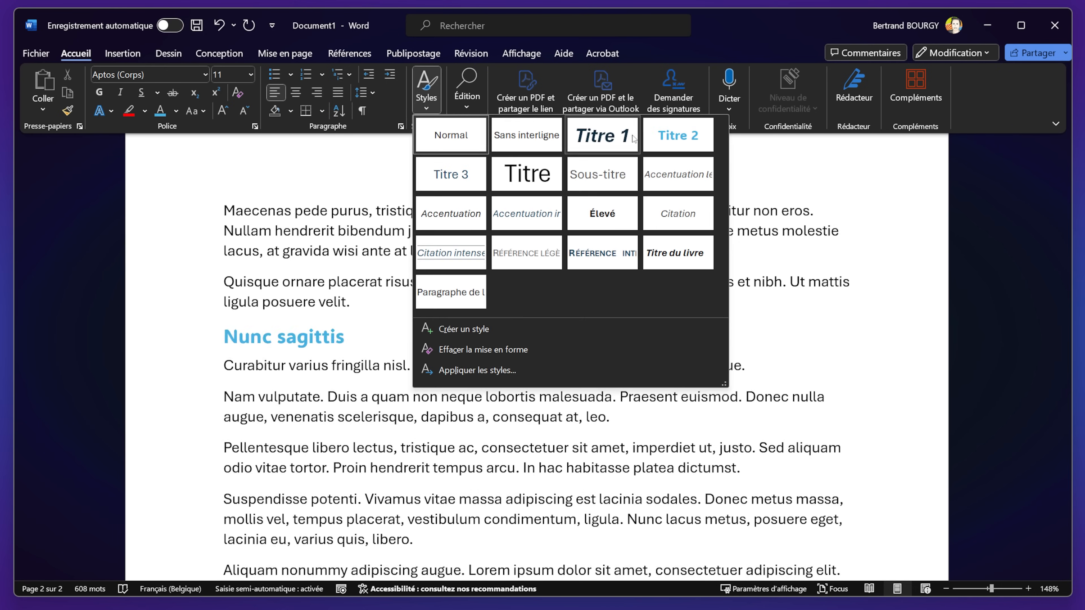
click(603, 135)
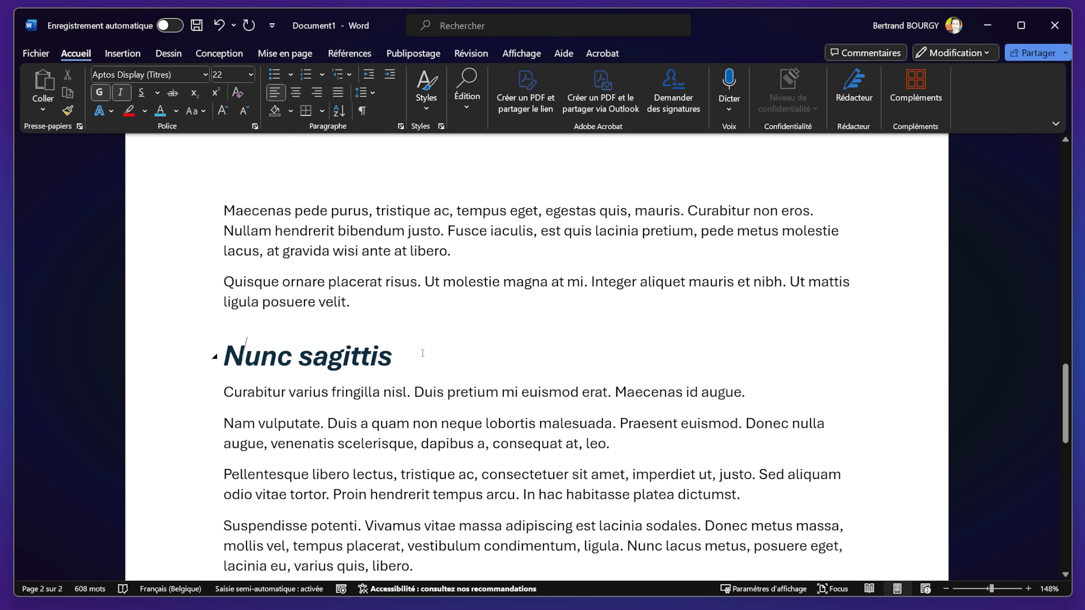
Step: Open the Normal style for modification from the first body paragraph and set its font size to 12 pt
scroll(412, 491, up, 15)
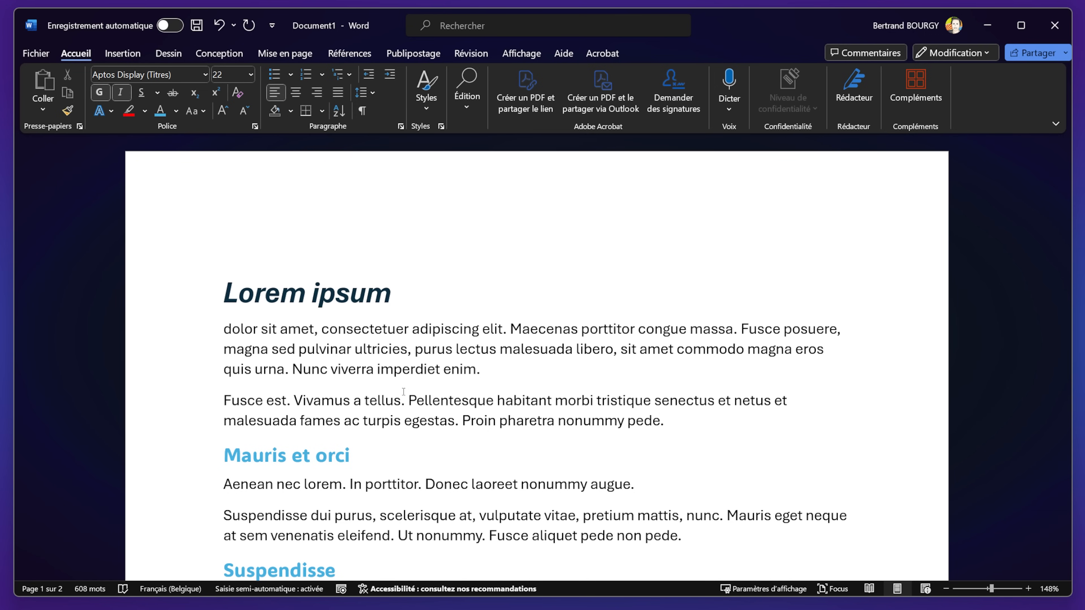
click(355, 330)
click(322, 406)
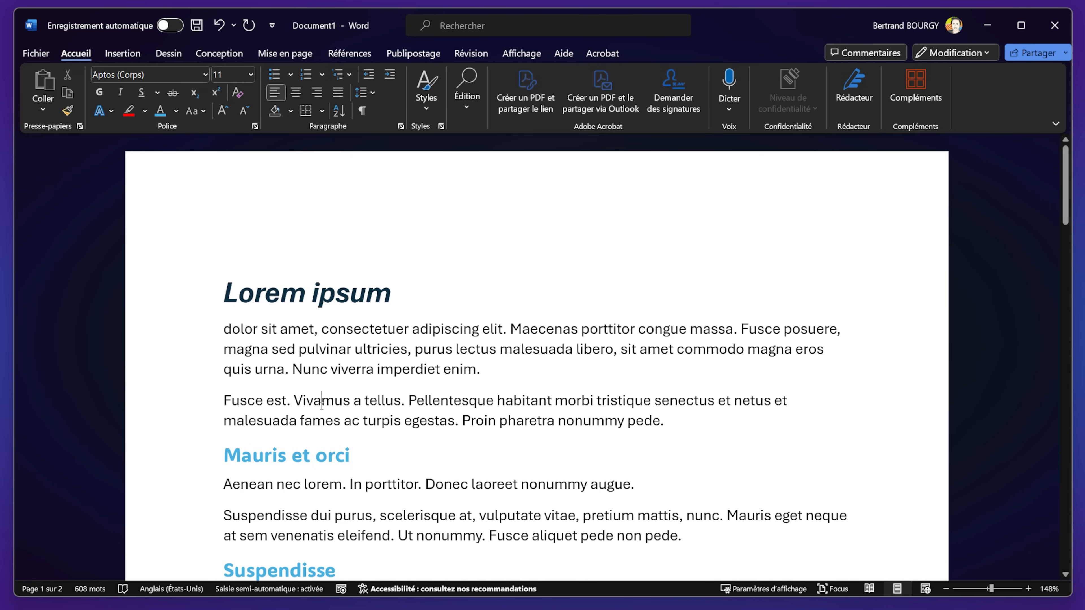
click(282, 339)
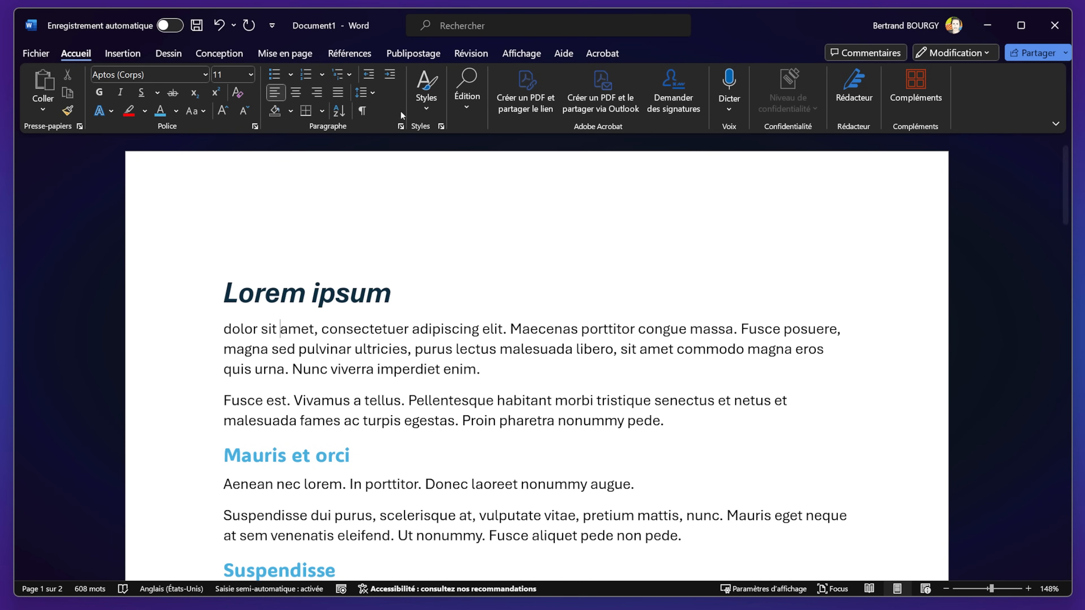
click(421, 103)
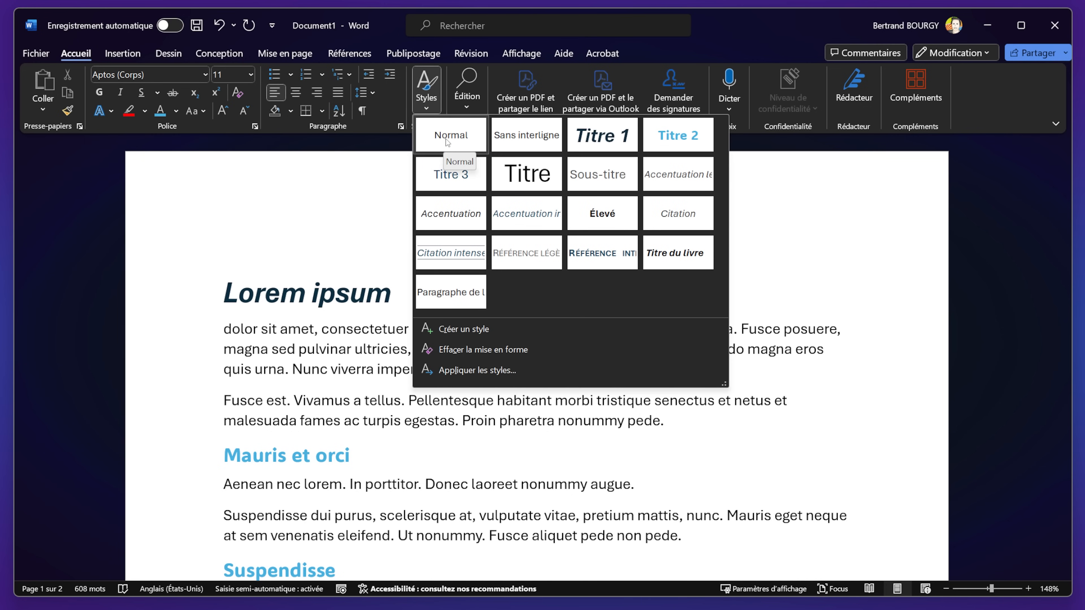
right_click(457, 130)
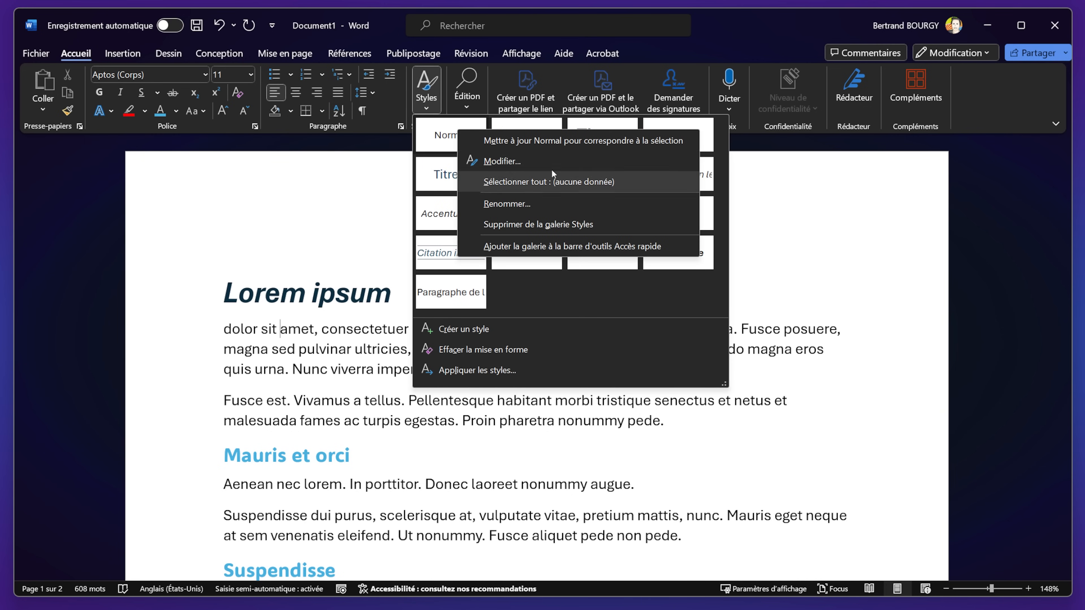
click(516, 161)
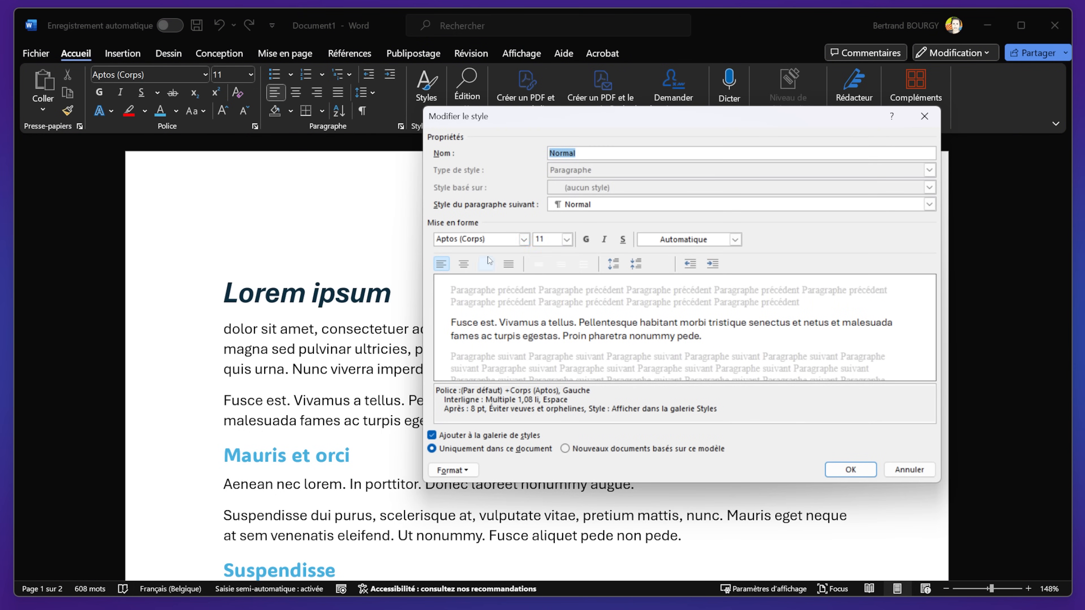
click(568, 240)
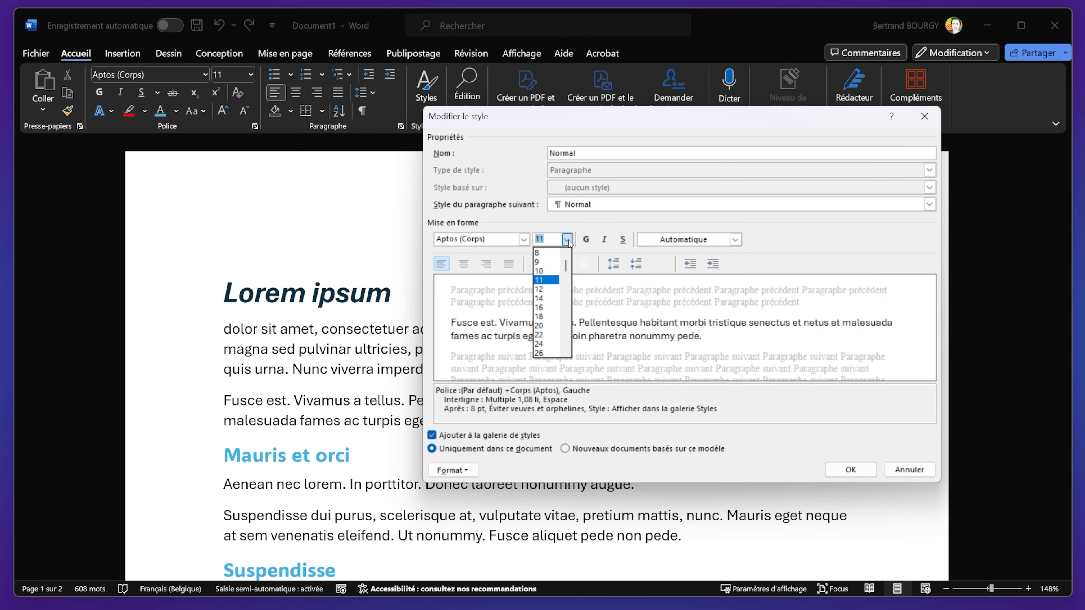
click(544, 289)
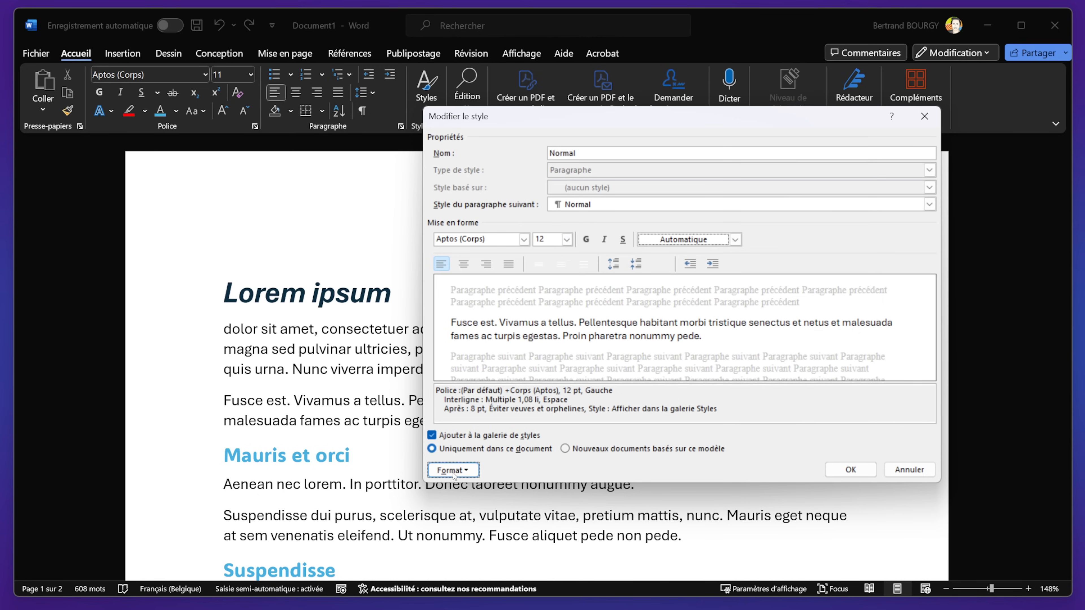
Step: Set the Normal style's paragraph format to 1,5 ligne line spacing with 6 pt spacing before, and accept the style changes
click(469, 474)
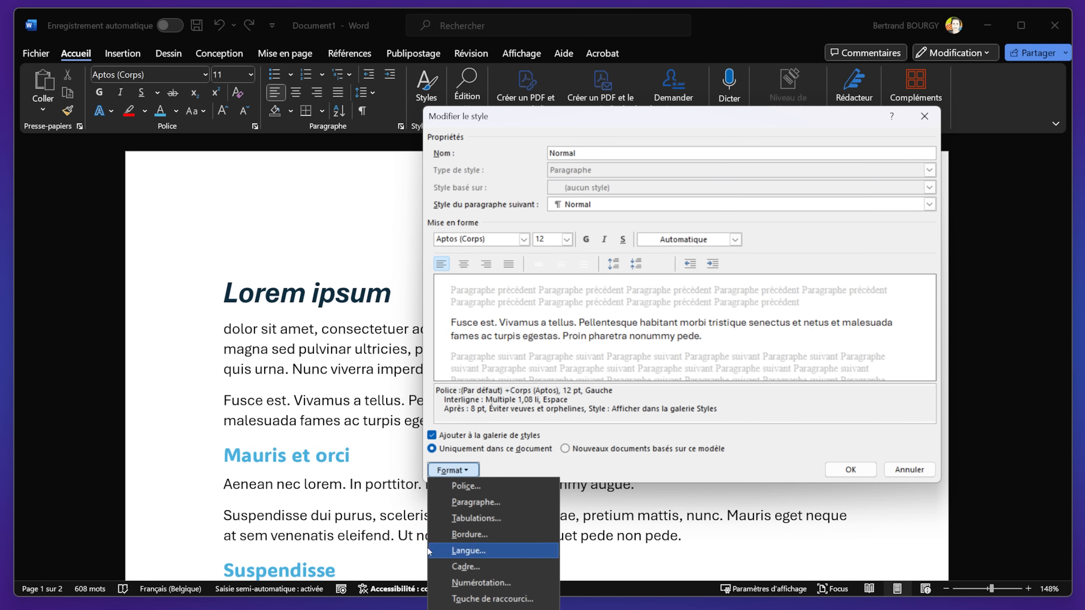
click(488, 505)
drag(470, 117, 616, 106)
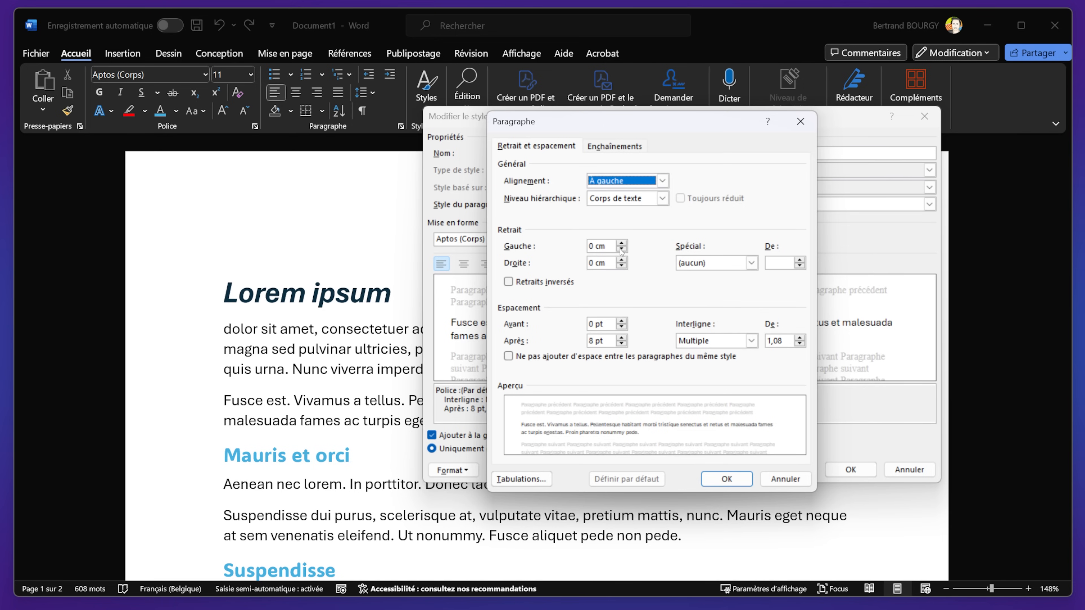
click(752, 341)
click(749, 340)
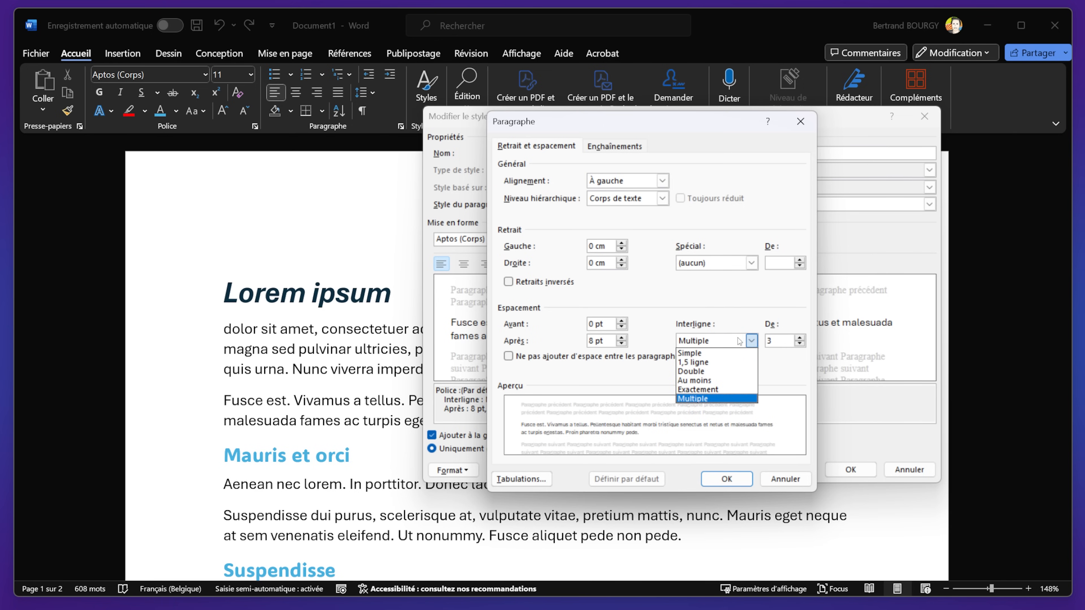
click(724, 364)
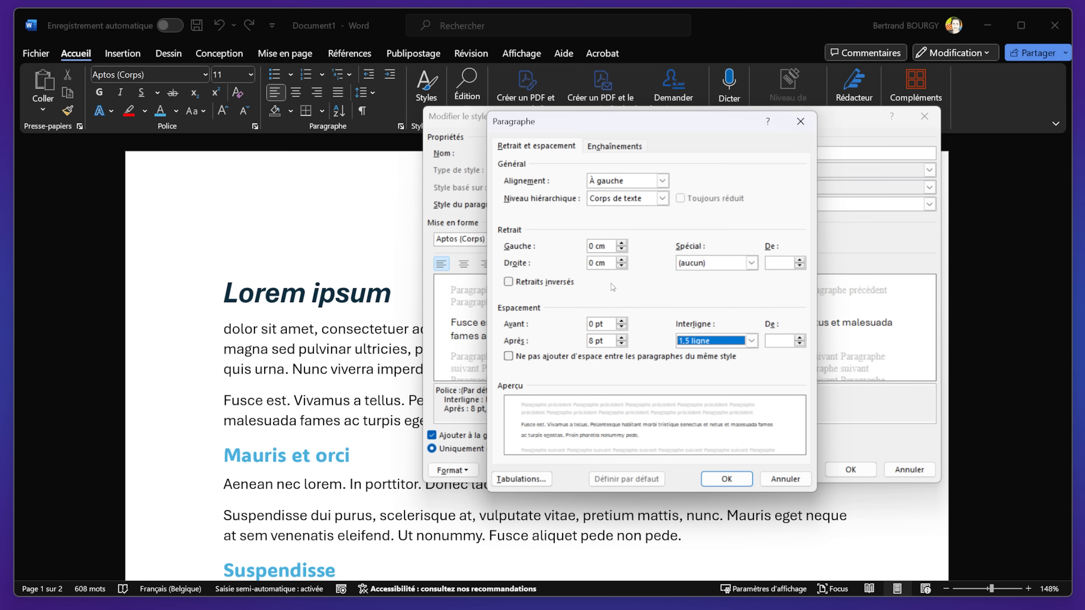
click(622, 321)
click(622, 321)
click(622, 330)
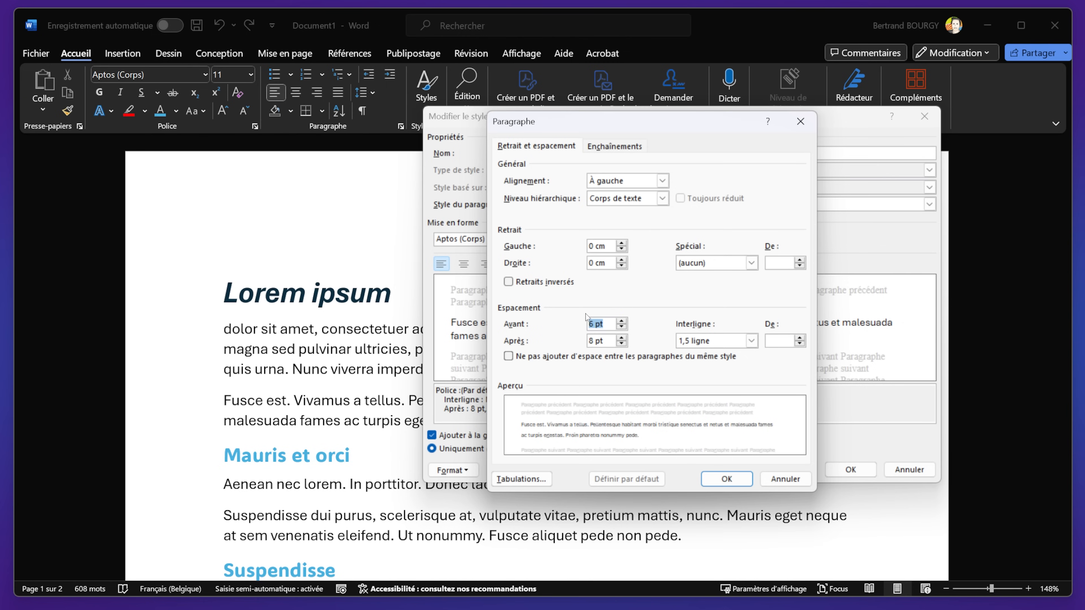
click(722, 481)
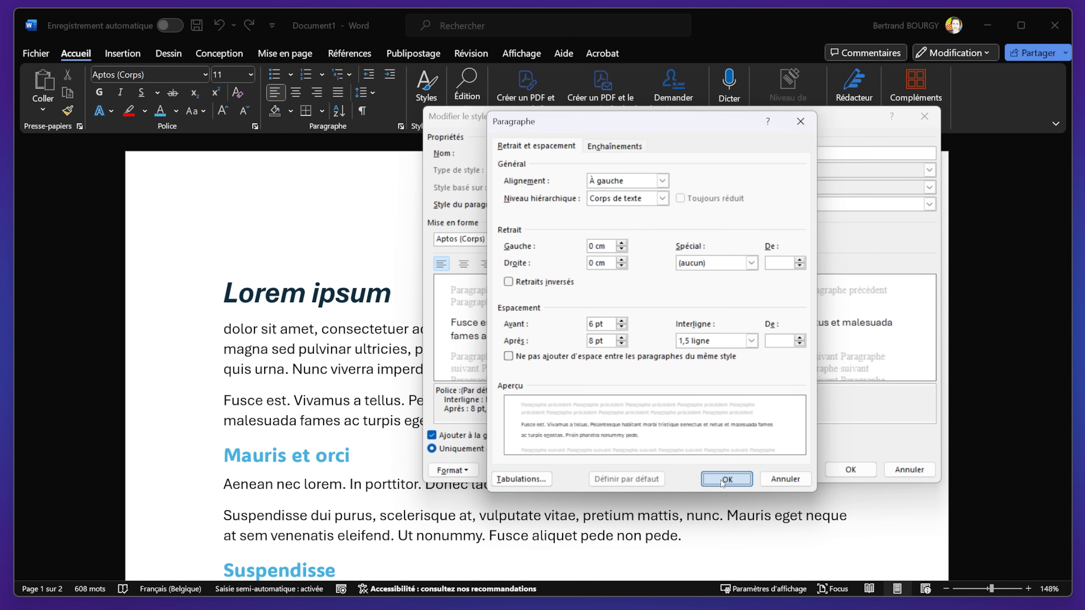
click(850, 470)
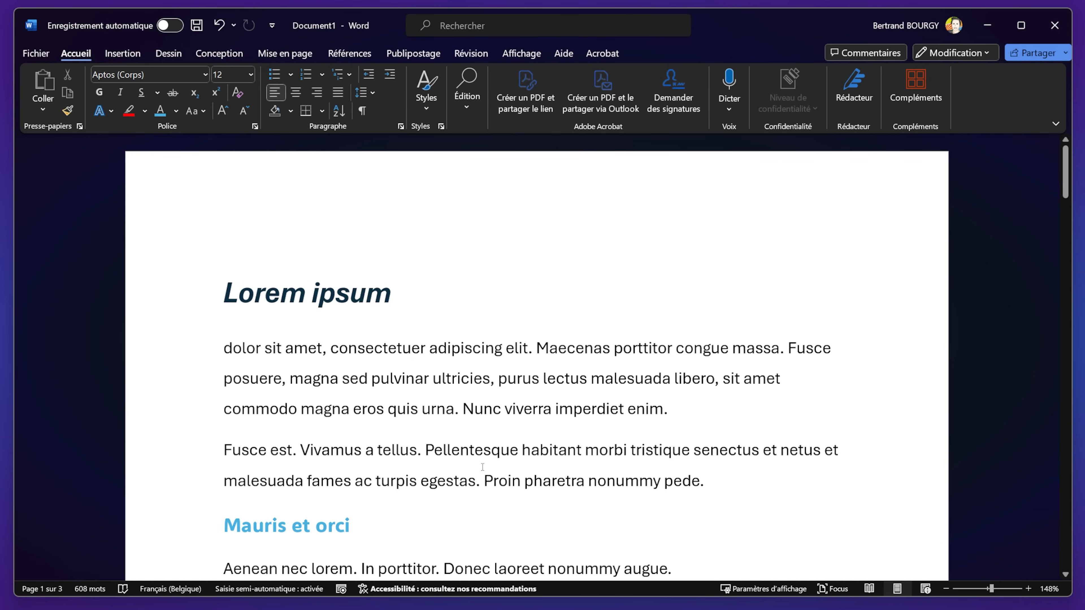
Step: Generate 10 more placeholder paragraphs of 3 sentences at the end of the document with =lorem(10,3)
scroll(482, 467, down, 1)
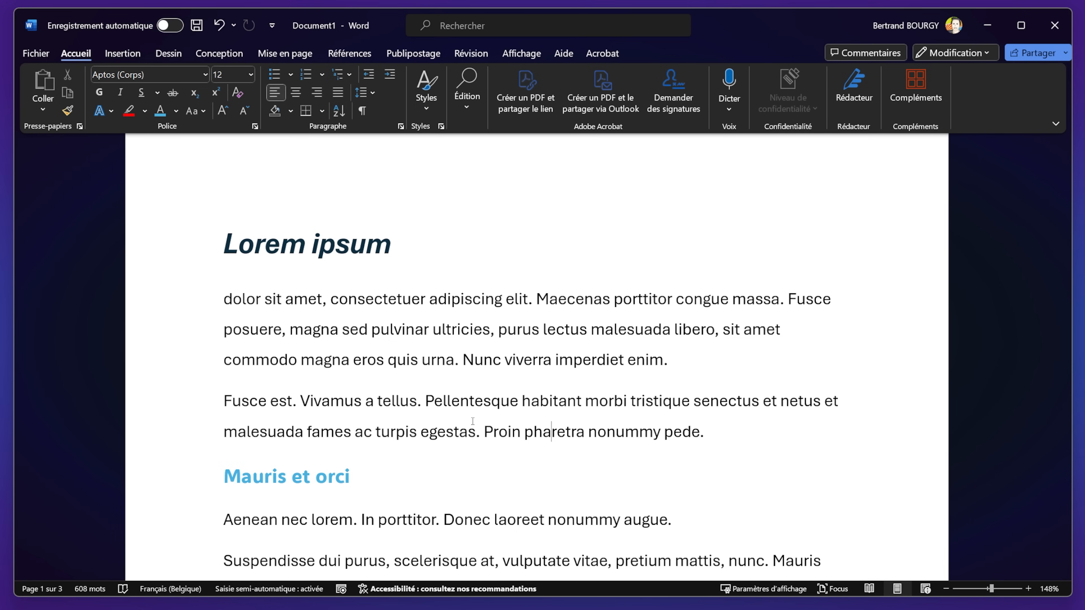
click(426, 92)
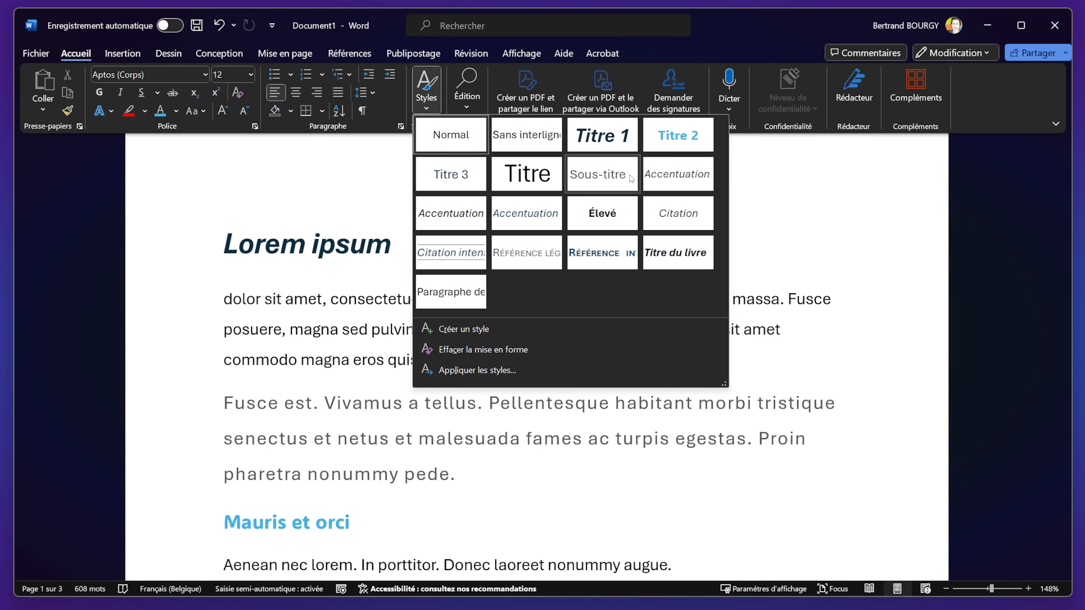
scroll(604, 385, down, 15)
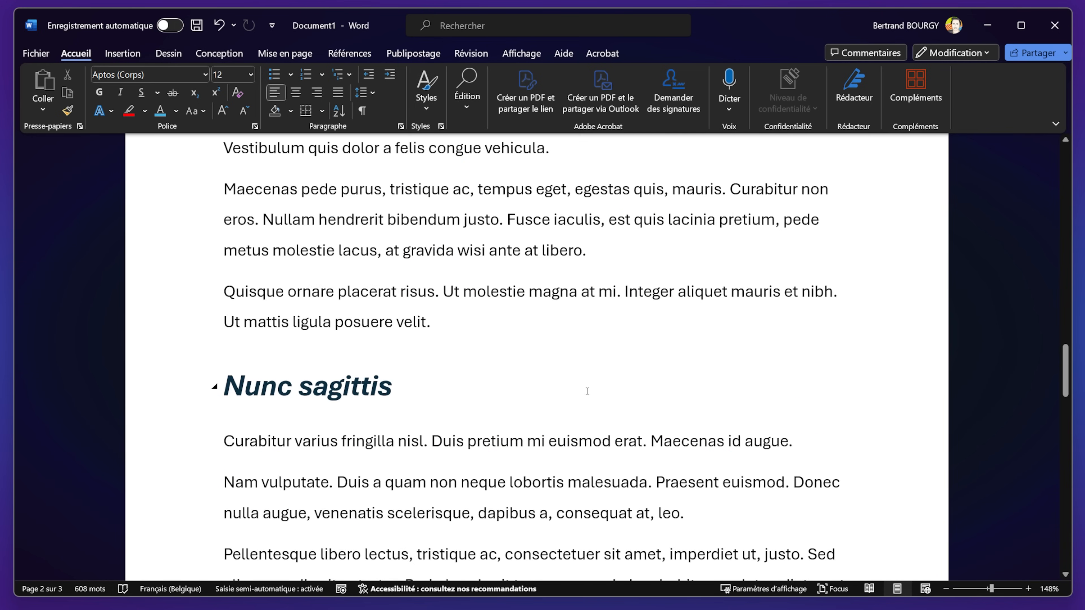
scroll(604, 385, down, 10)
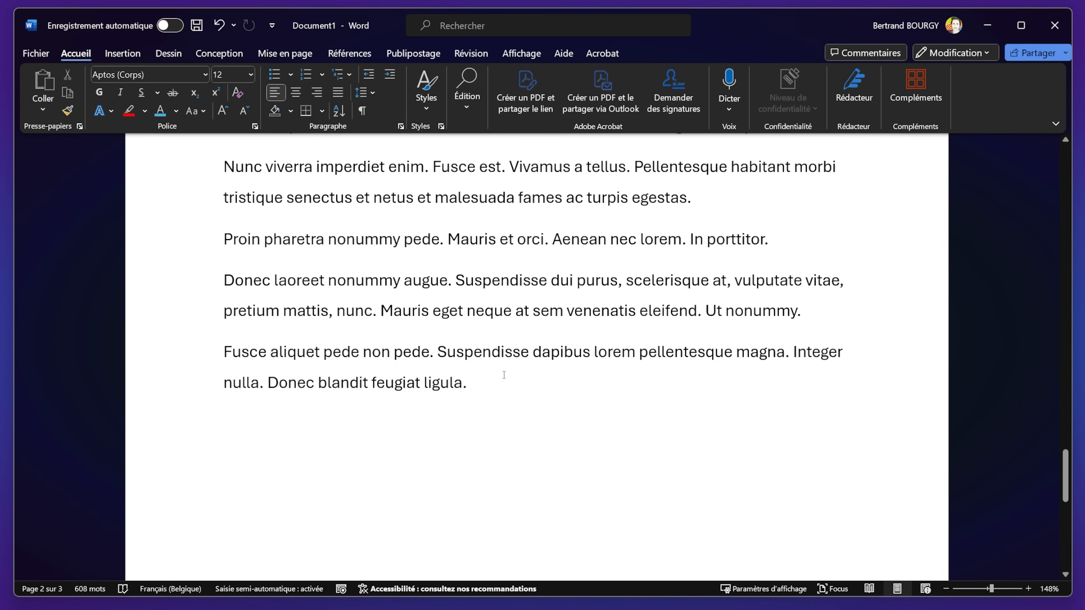
key(ctrl+End)
text(=lorem()
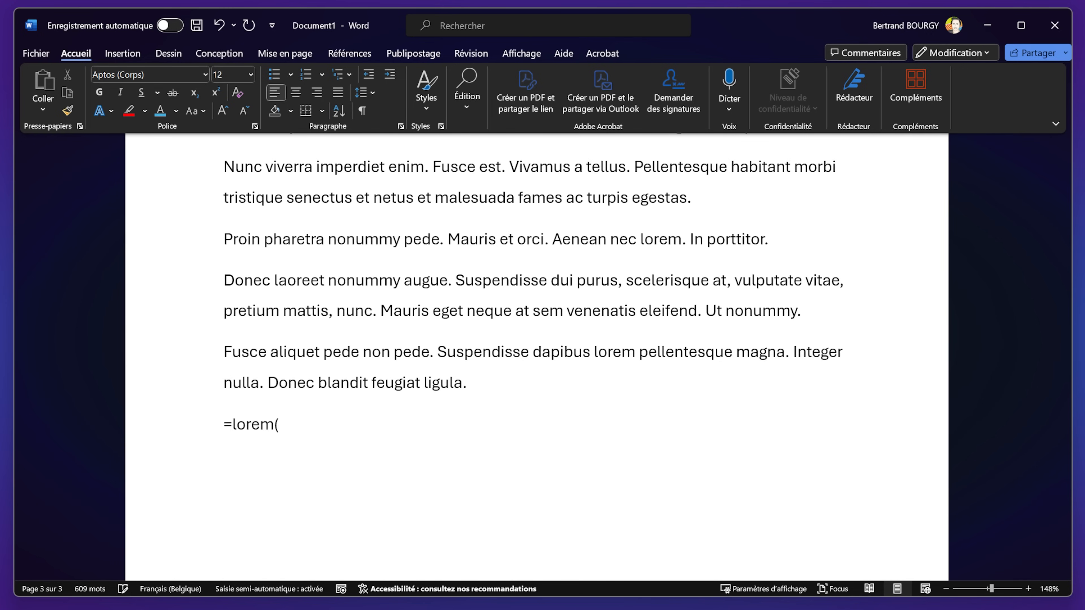
text(10,3))
key(Return)
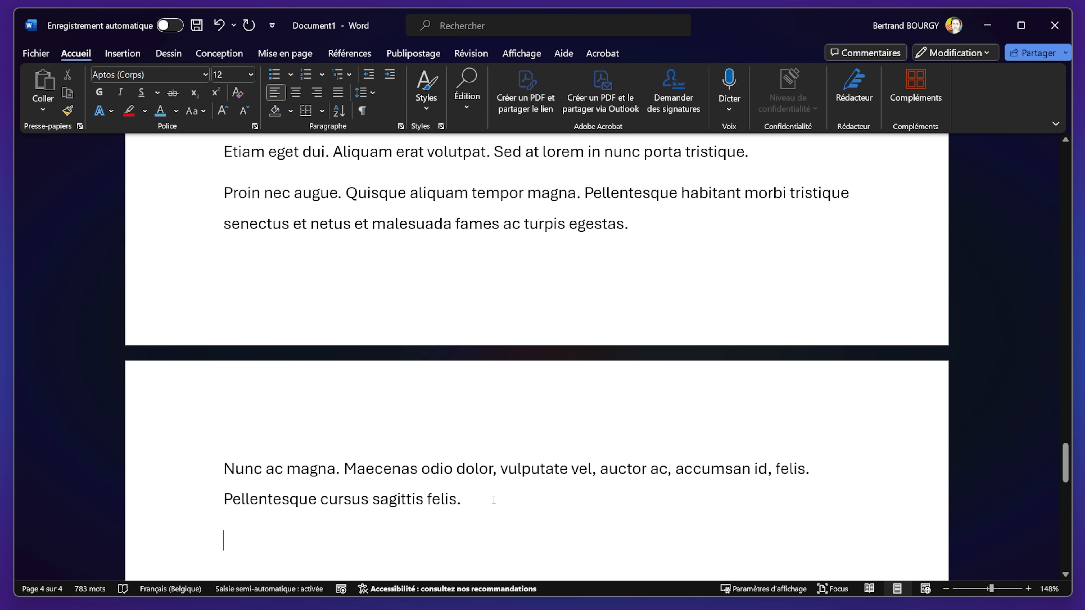
Step: Format "adipiscing elit" in the first body paragraph as standard red, bold, 14 pt text
scroll(518, 533, up, 15)
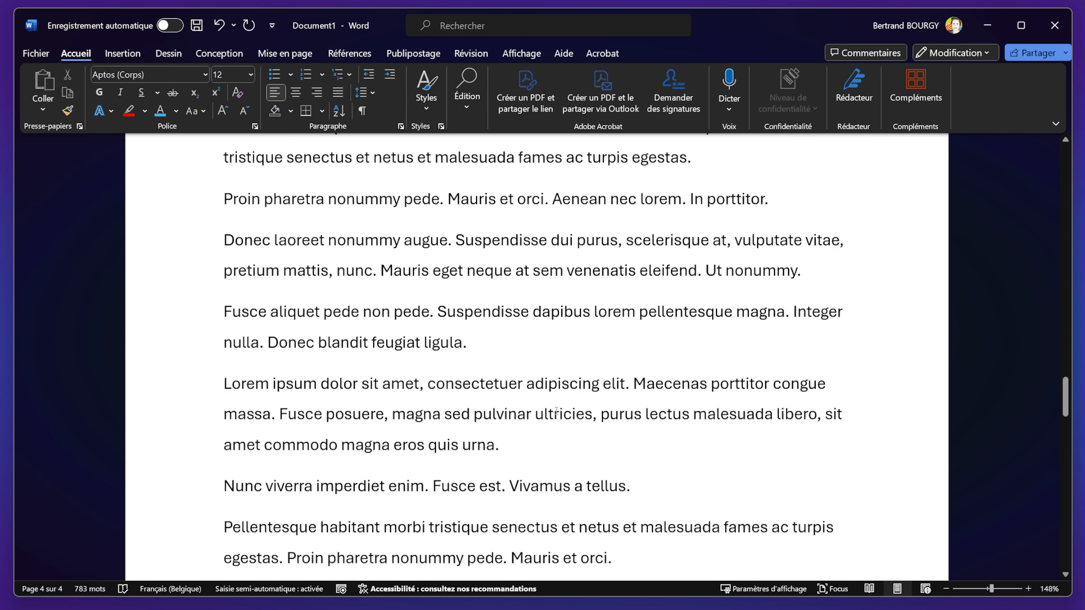
scroll(582, 407, up, 20)
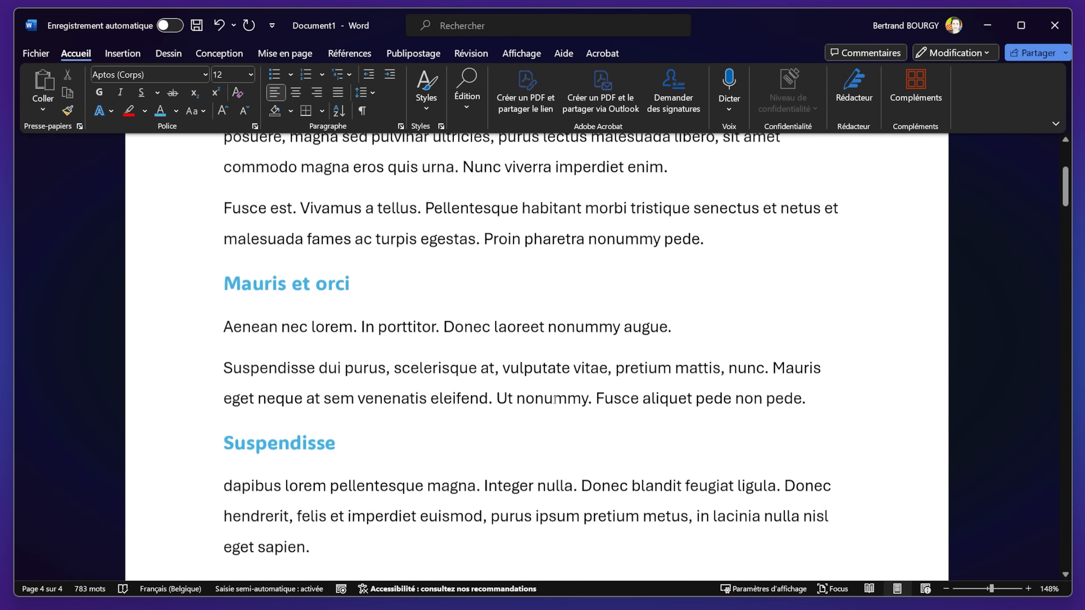
scroll(554, 369, up, 1)
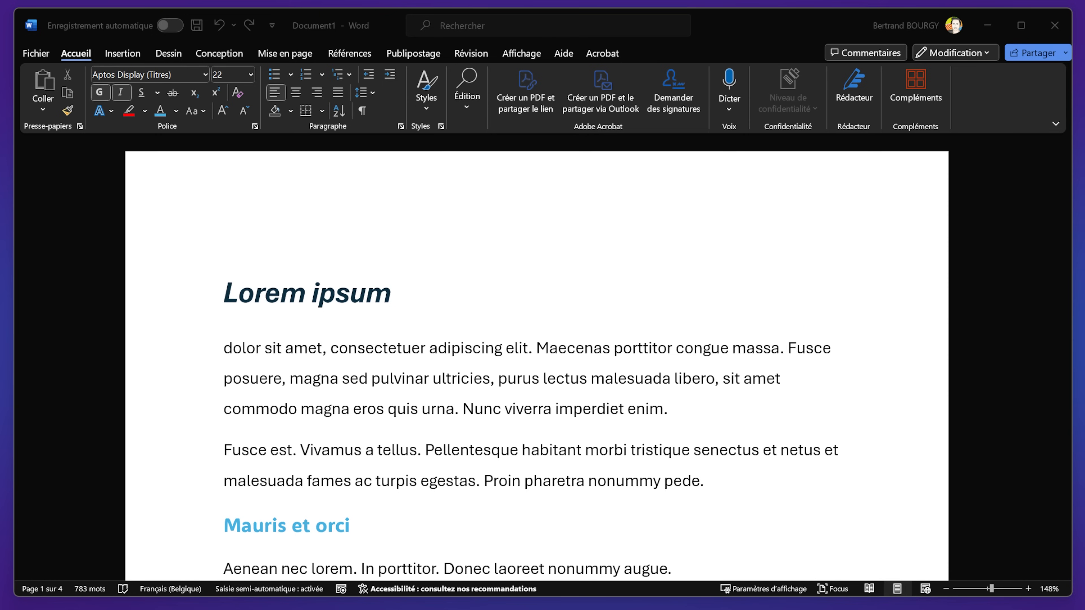
click(452, 346)
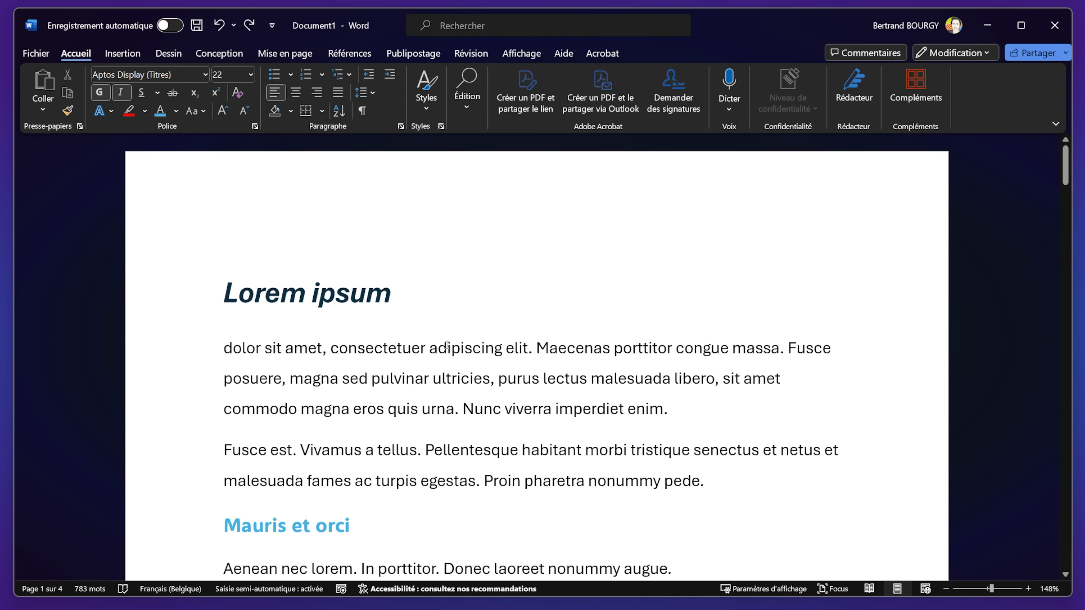
click(431, 348)
drag(431, 348, 529, 349)
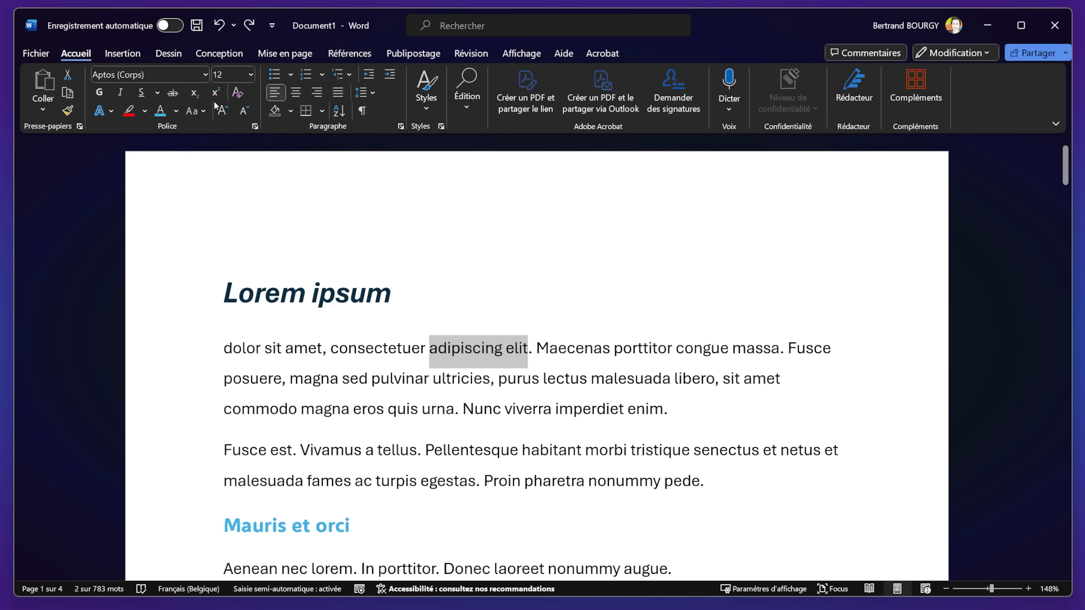
click(175, 111)
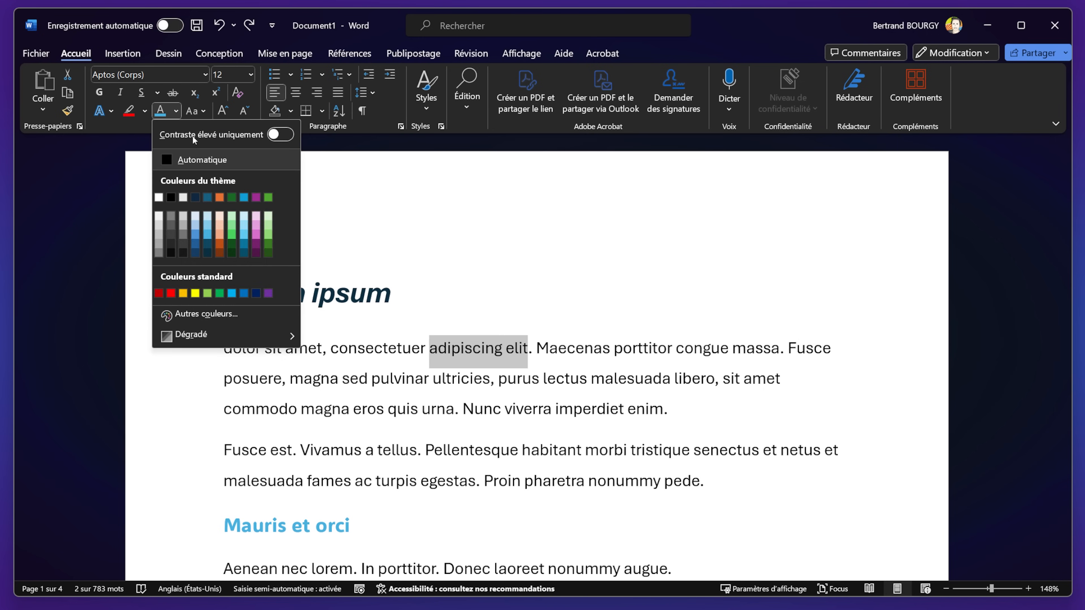
click(170, 293)
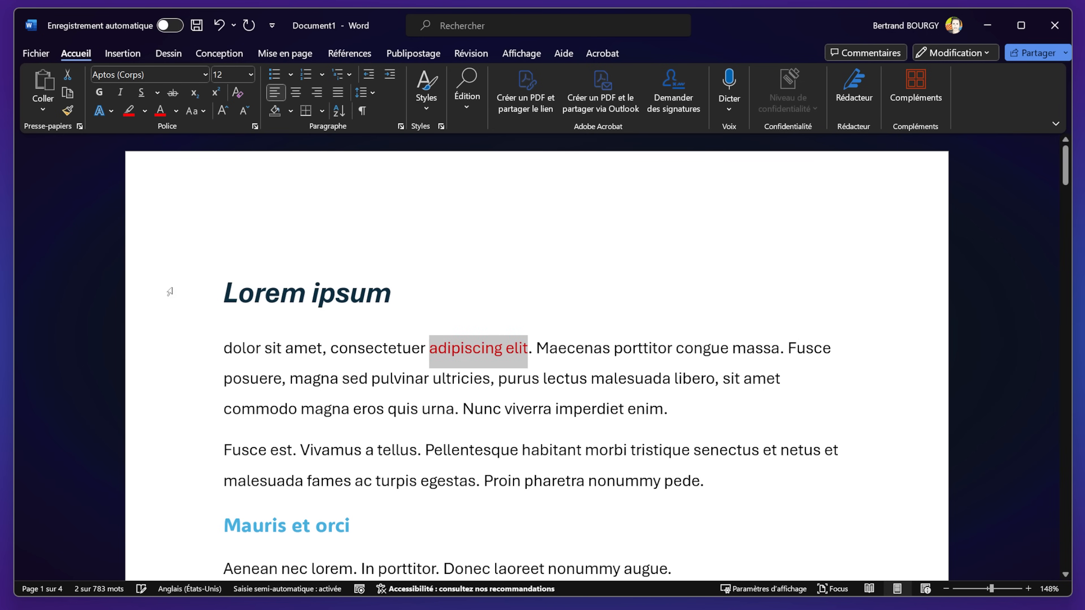
click(107, 94)
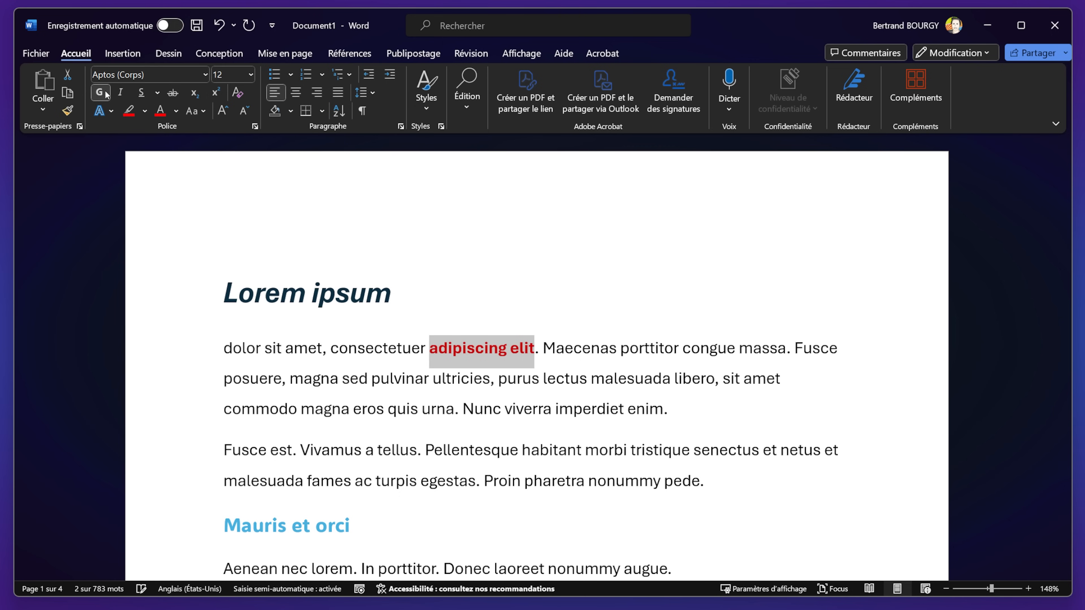
click(250, 77)
click(223, 178)
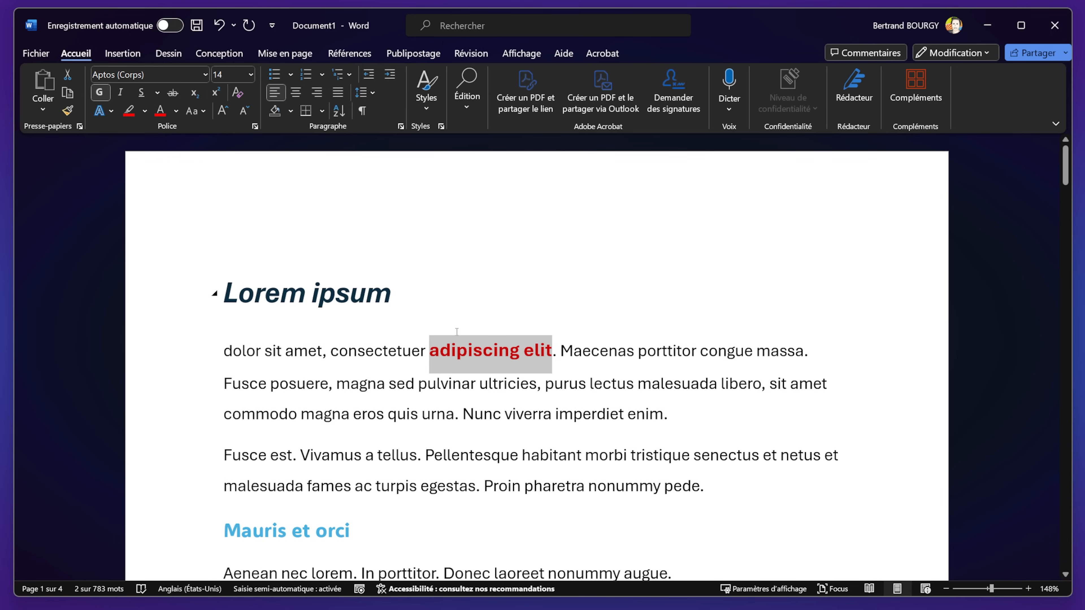
Step: Create a new style named Important from the formatting of "adipiscing elit"
click(430, 107)
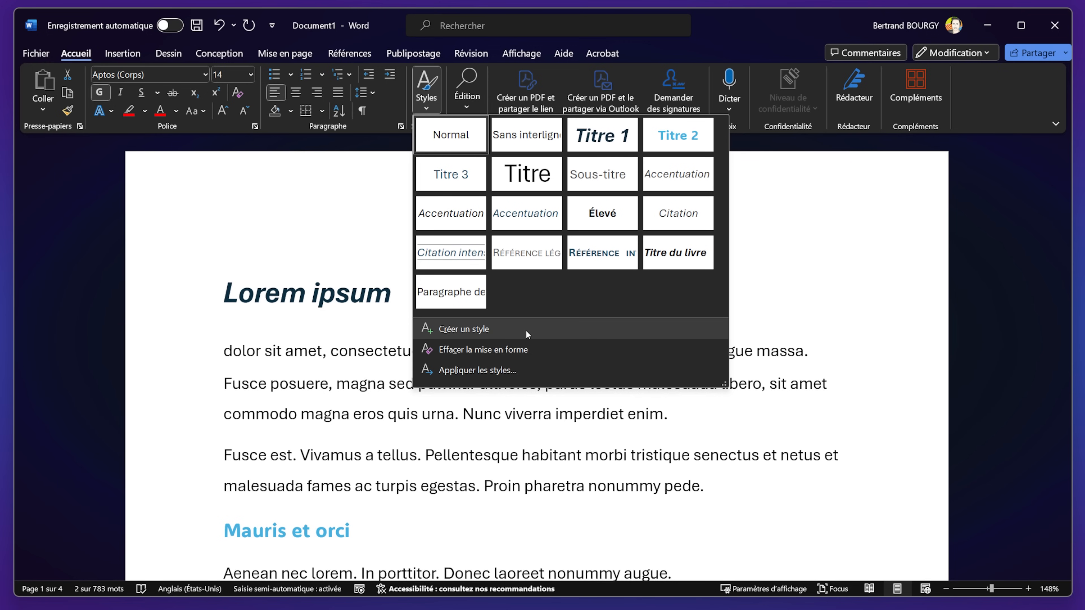
click(502, 327)
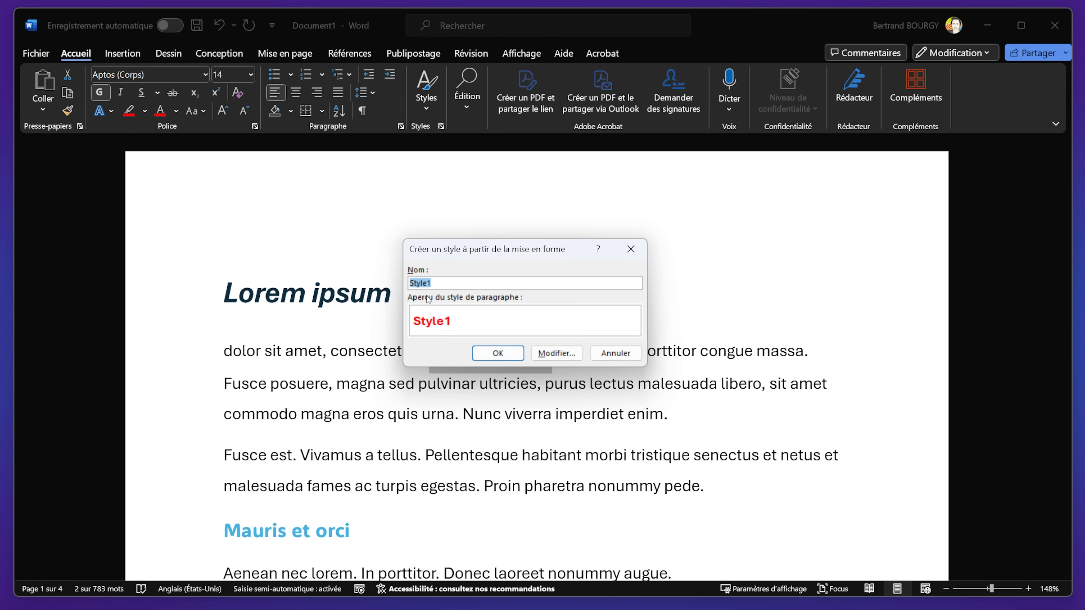
text(Important)
click(504, 353)
click(500, 429)
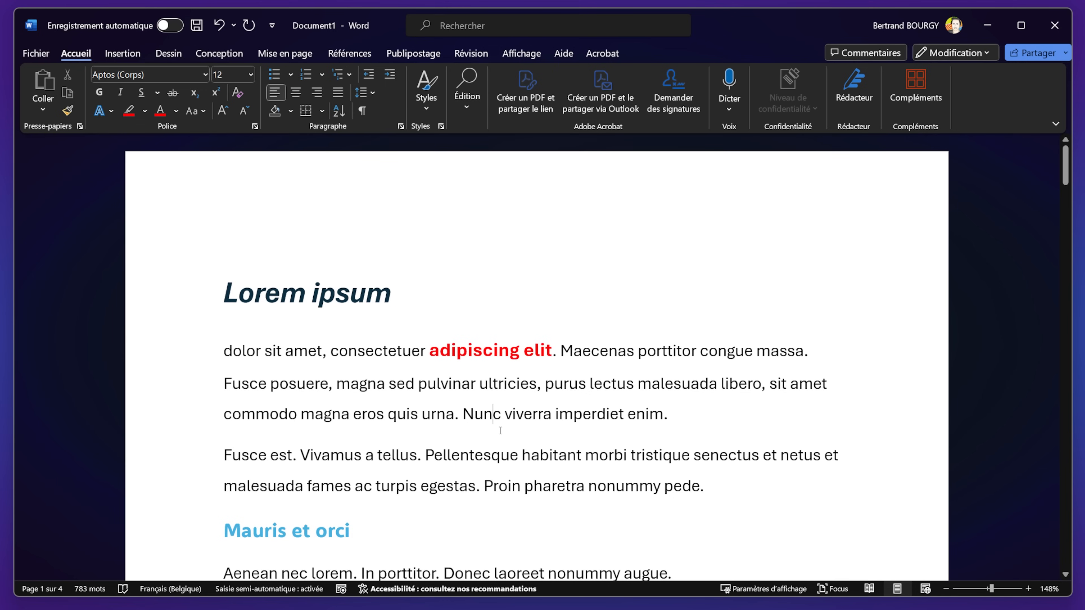
Step: Apply the Important style to the word "morbi" in the second body paragraph
drag(585, 456, 627, 455)
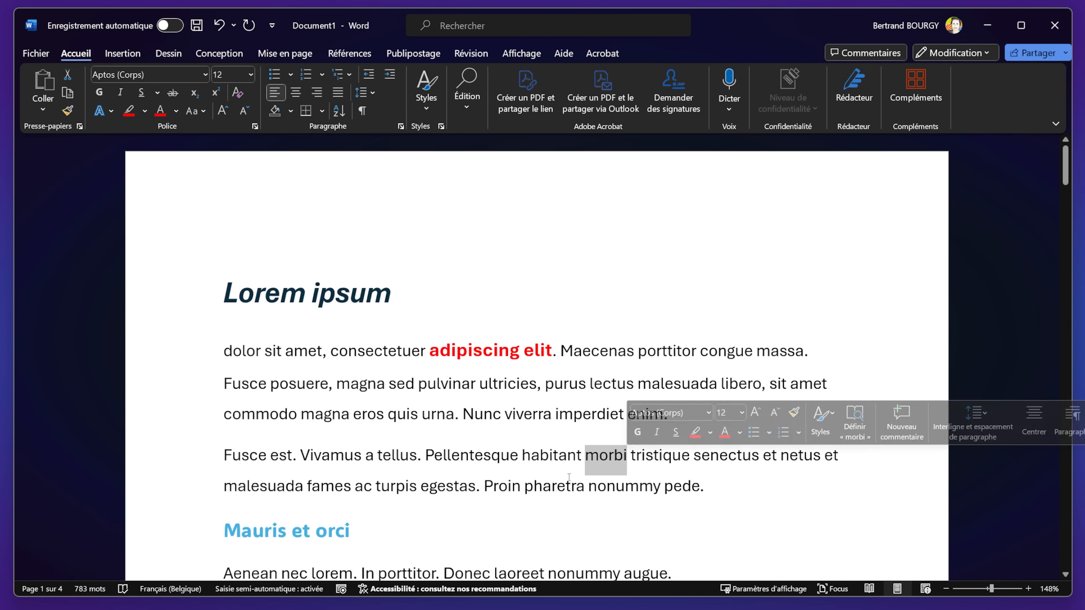
click(428, 102)
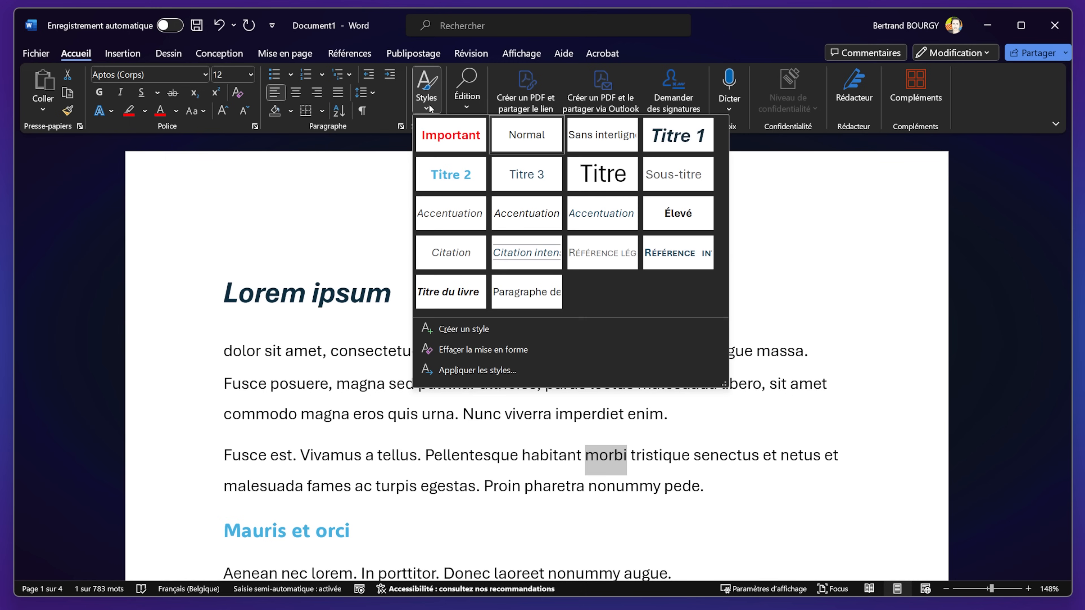
click(446, 136)
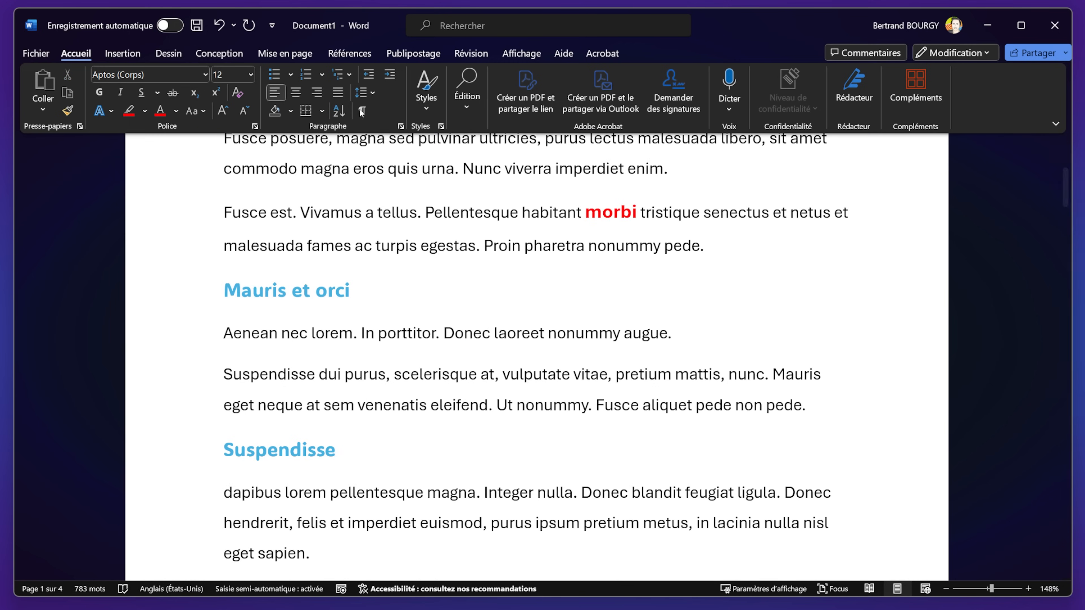
Step: Preview the Important style on "In porttitor" under Mauris et orci and examine the options for managing that style
click(430, 107)
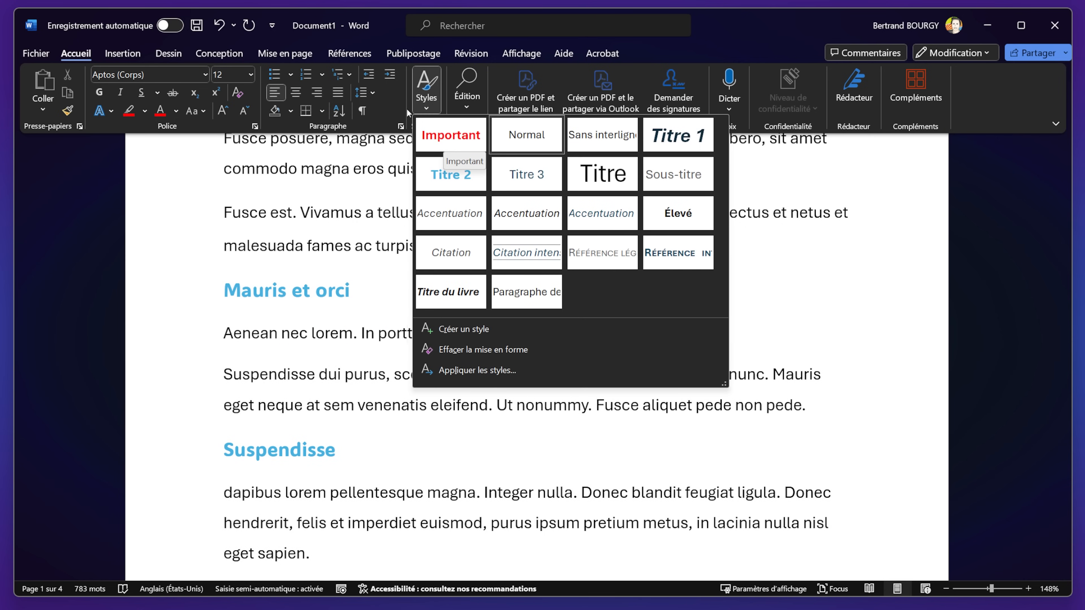
click(324, 373)
drag(364, 333, 434, 334)
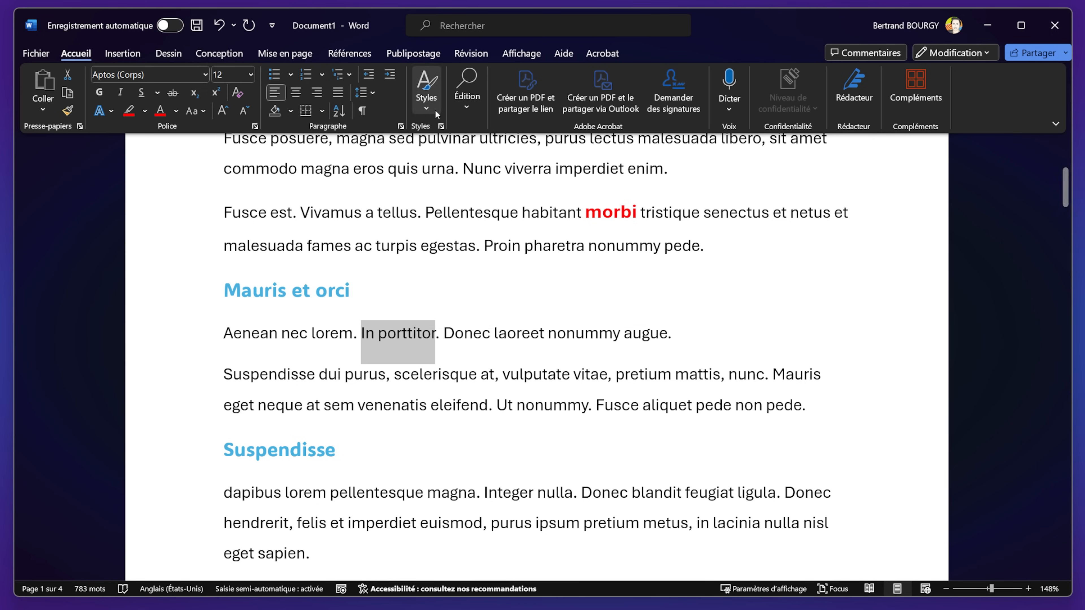
click(436, 100)
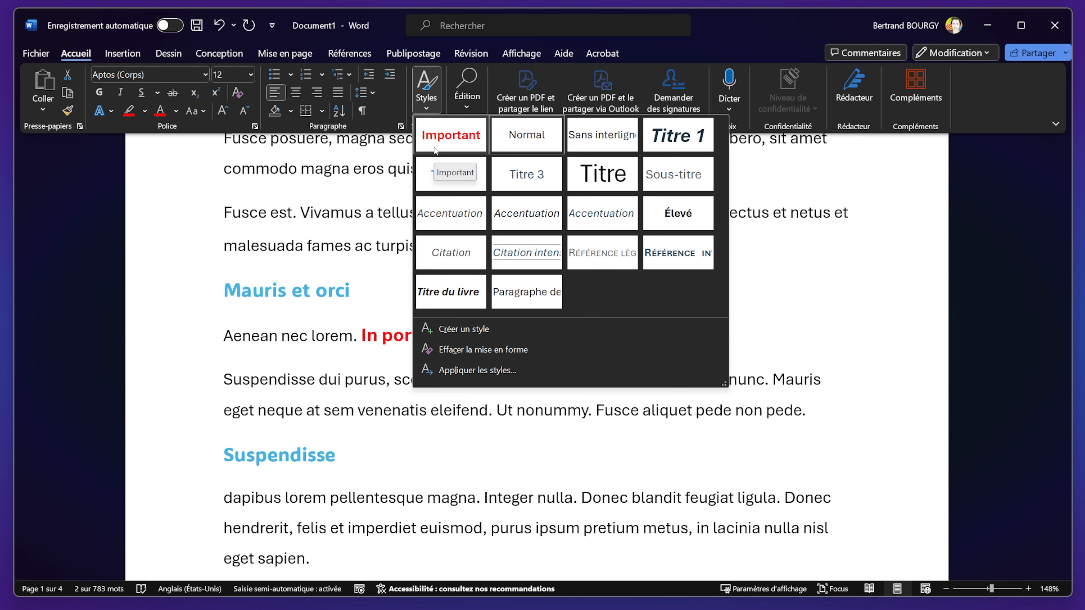
click(381, 110)
click(421, 105)
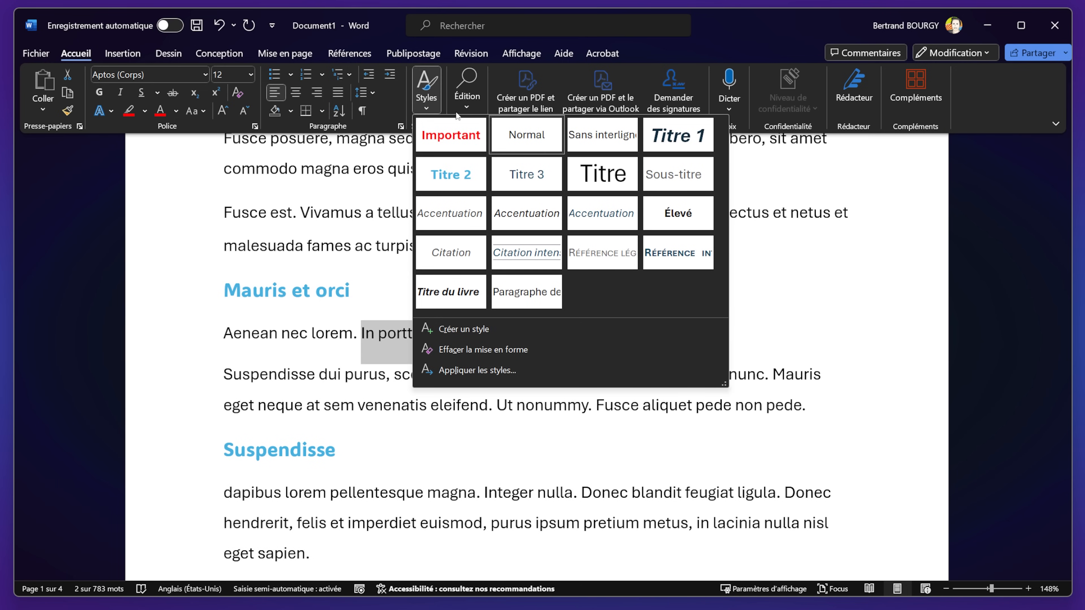
right_click(454, 135)
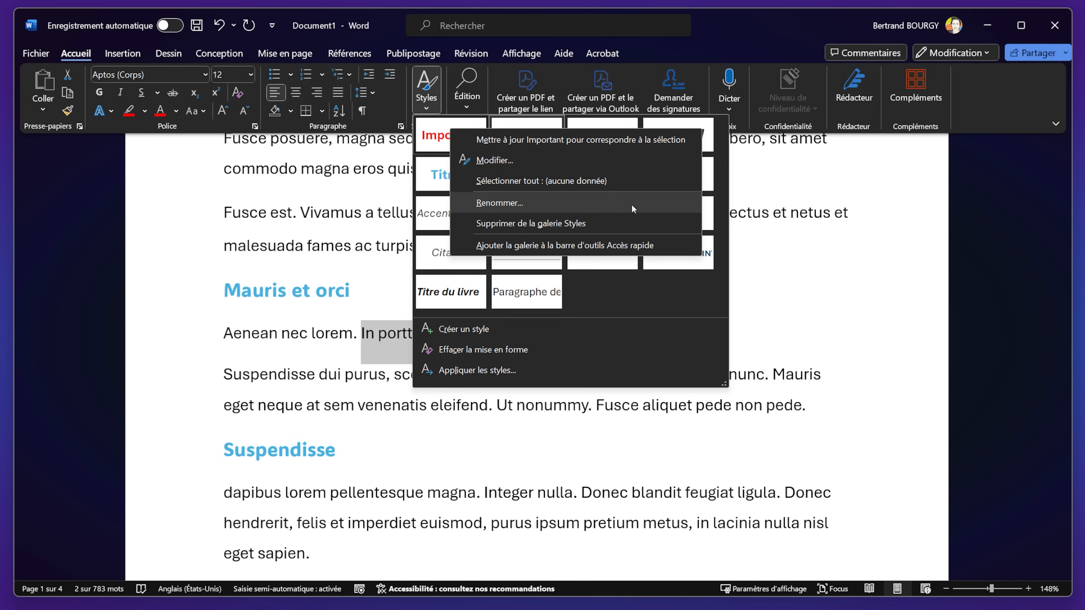
click(543, 153)
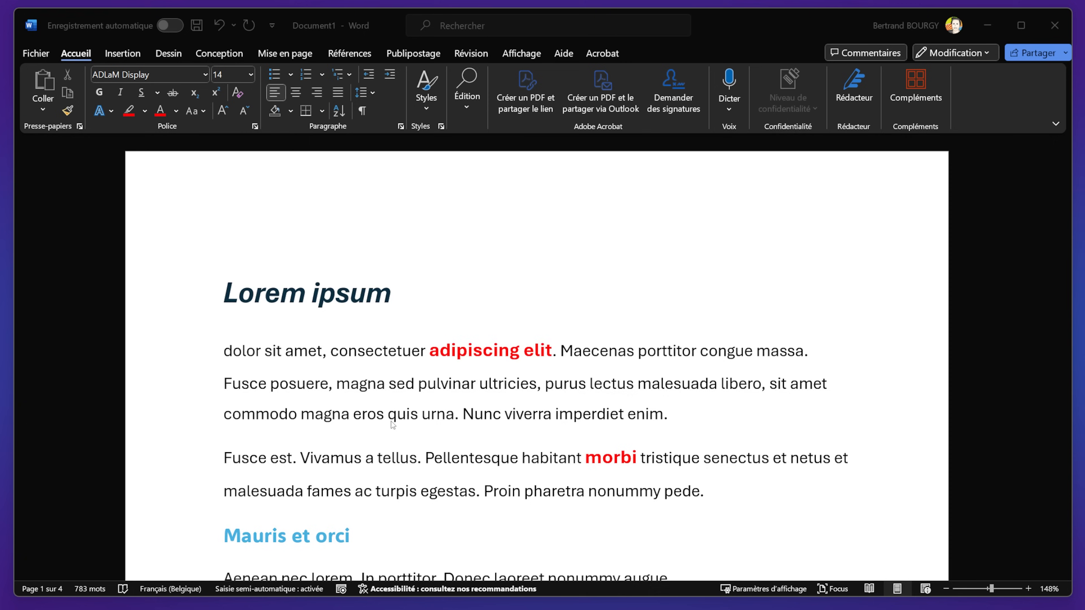
Step: Split "Aliquam nonummy" into its own paragraph at the start of page 3 and apply the Titre 2 style to it
scroll(335, 354, down, 10)
scroll(335, 355, down, 12)
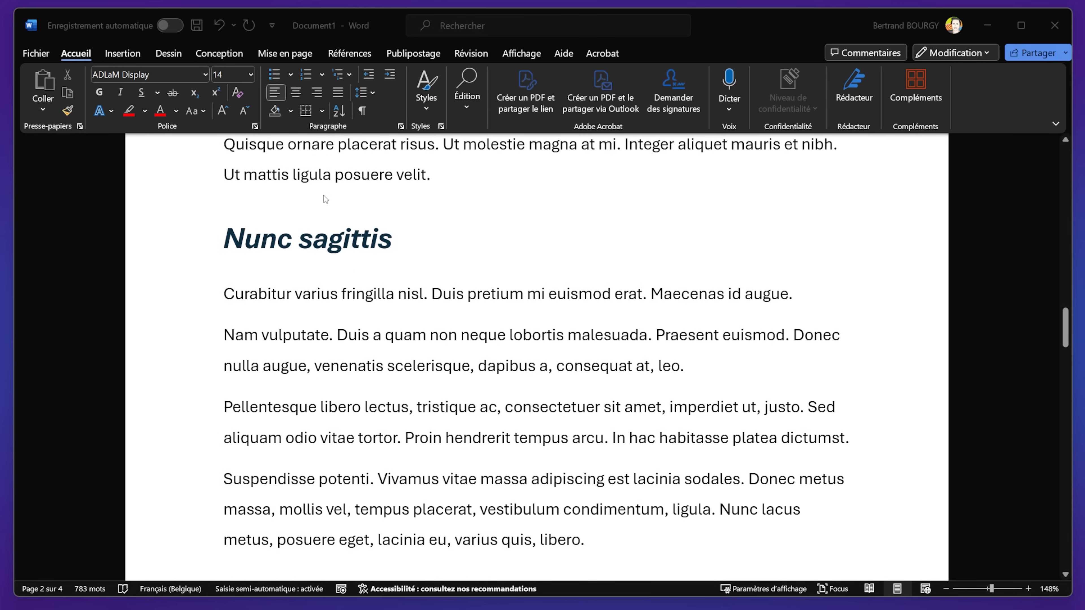
scroll(282, 433, down, 8)
scroll(284, 429, up, 2)
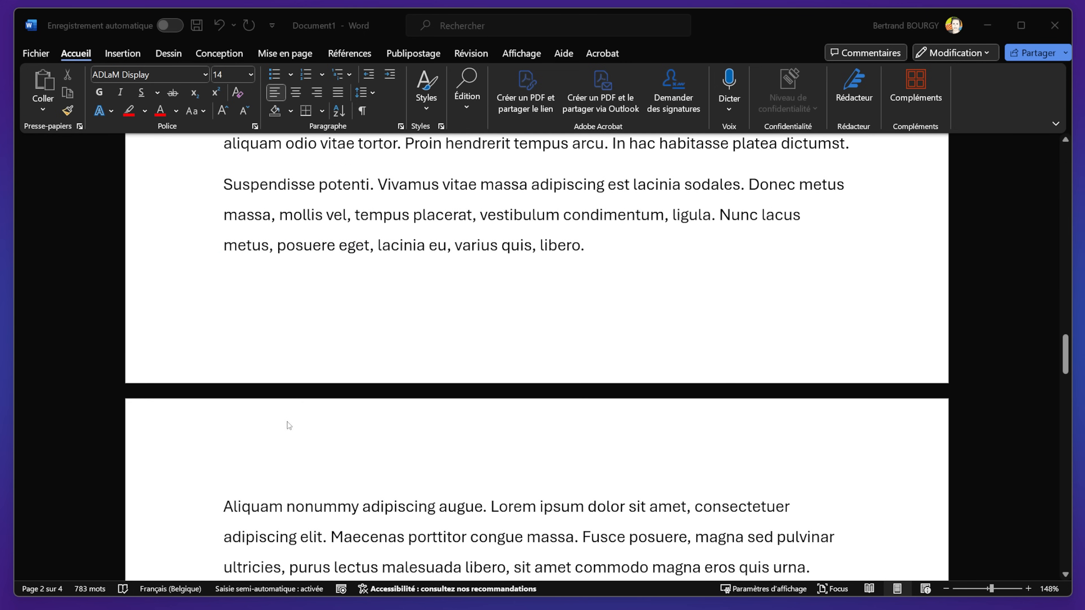
scroll(284, 430, down, 2)
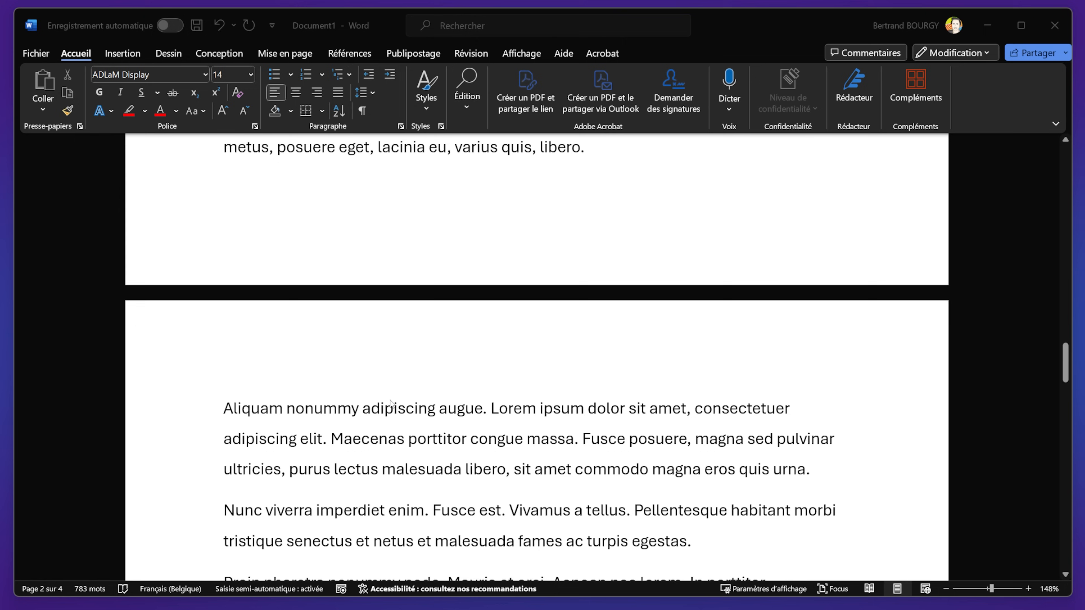
click(488, 409)
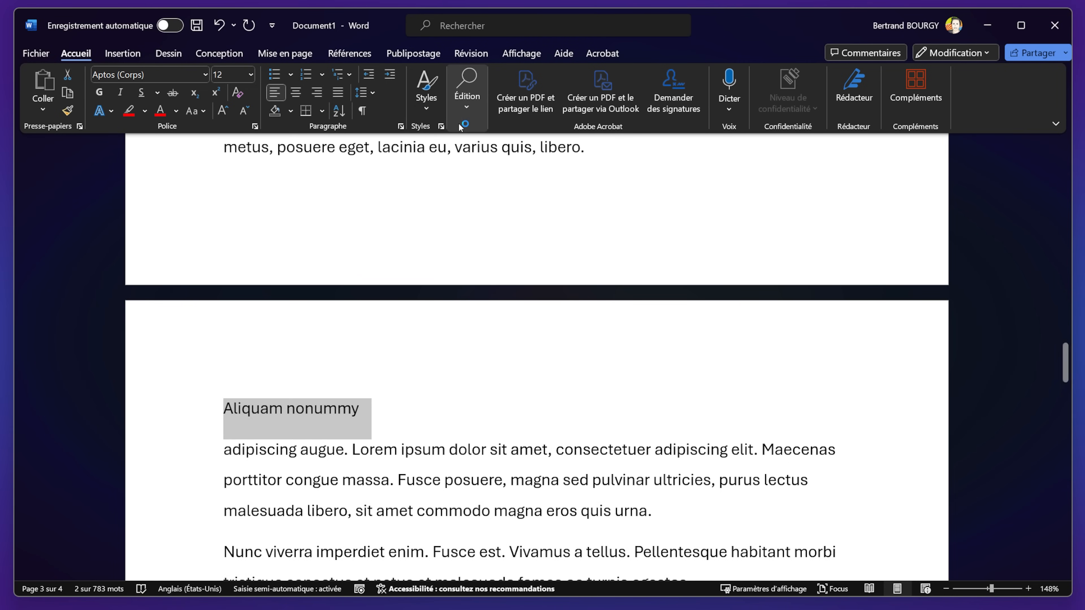
click(426, 91)
click(461, 174)
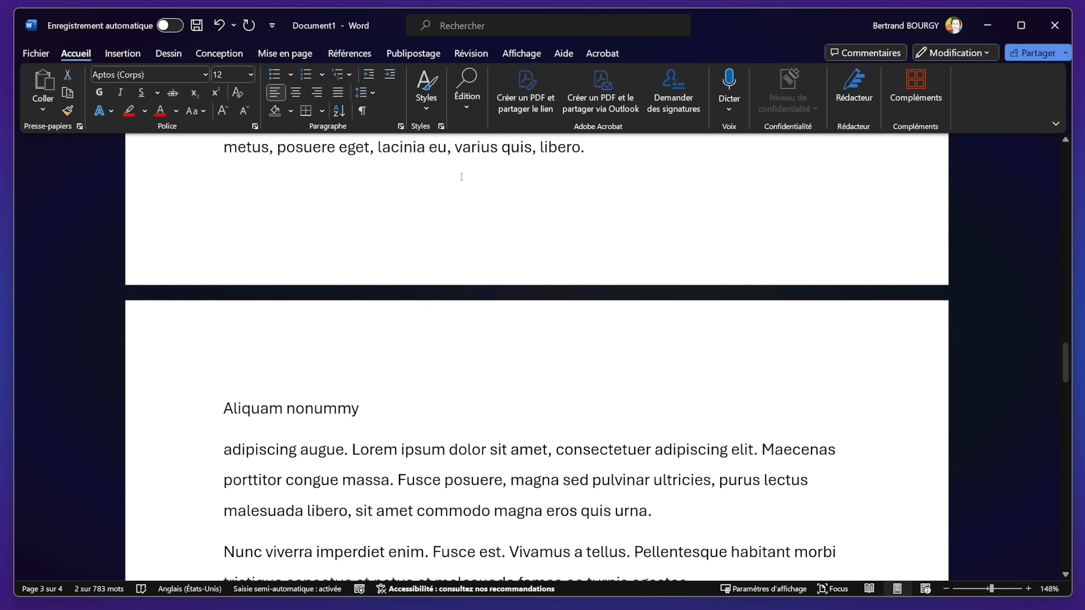
Step: Split "Nunc viverra" on page 3 from its sentence into a separate paragraph and apply the Titre 2 style to it
scroll(246, 373, down, 10)
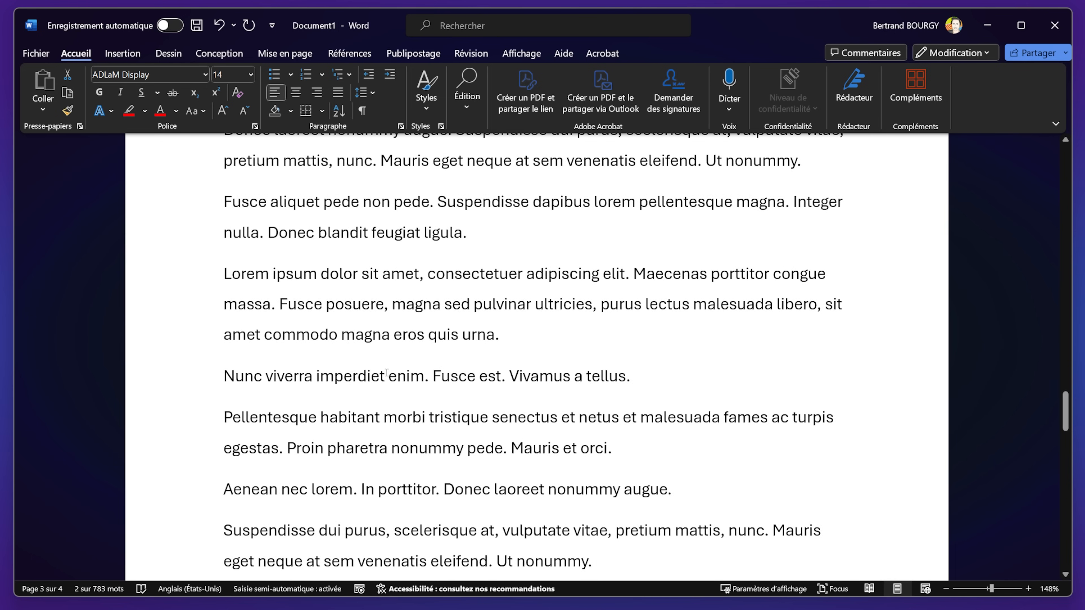
click(312, 378)
key(Return)
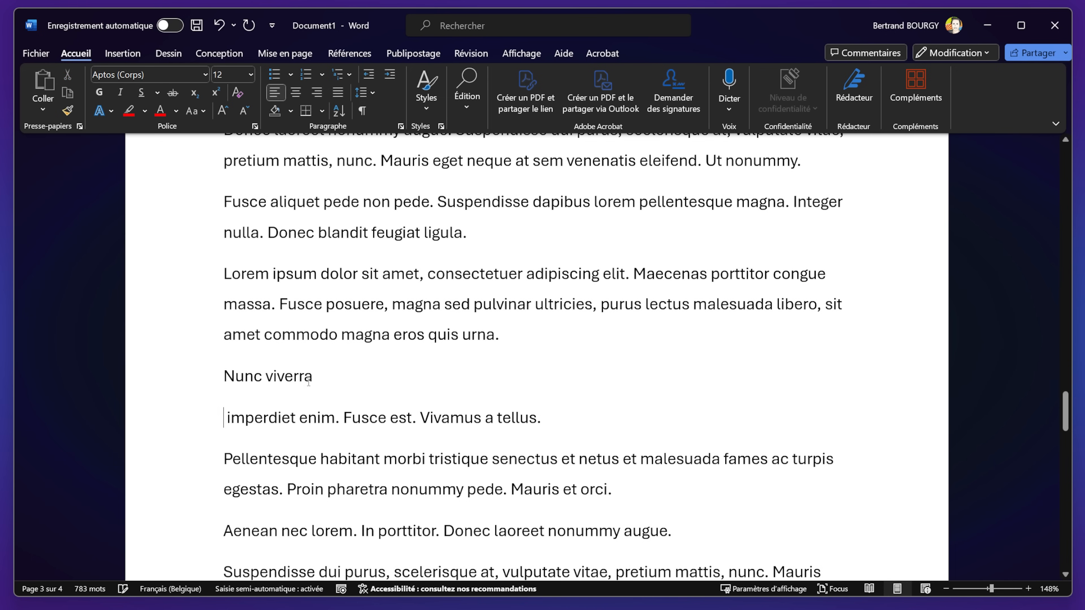
triple_click(302, 378)
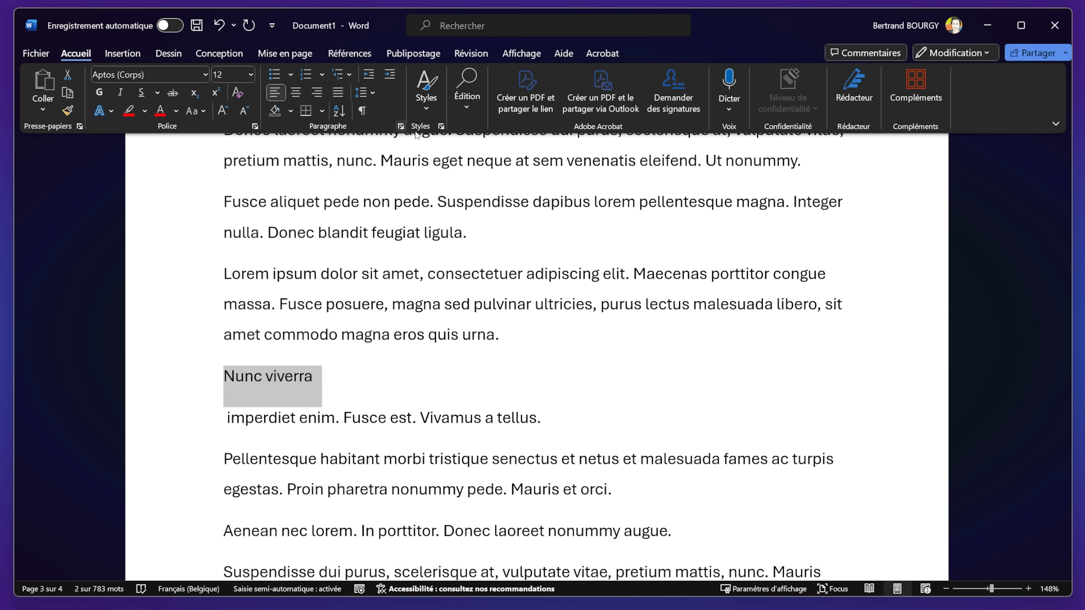
click(427, 109)
click(604, 133)
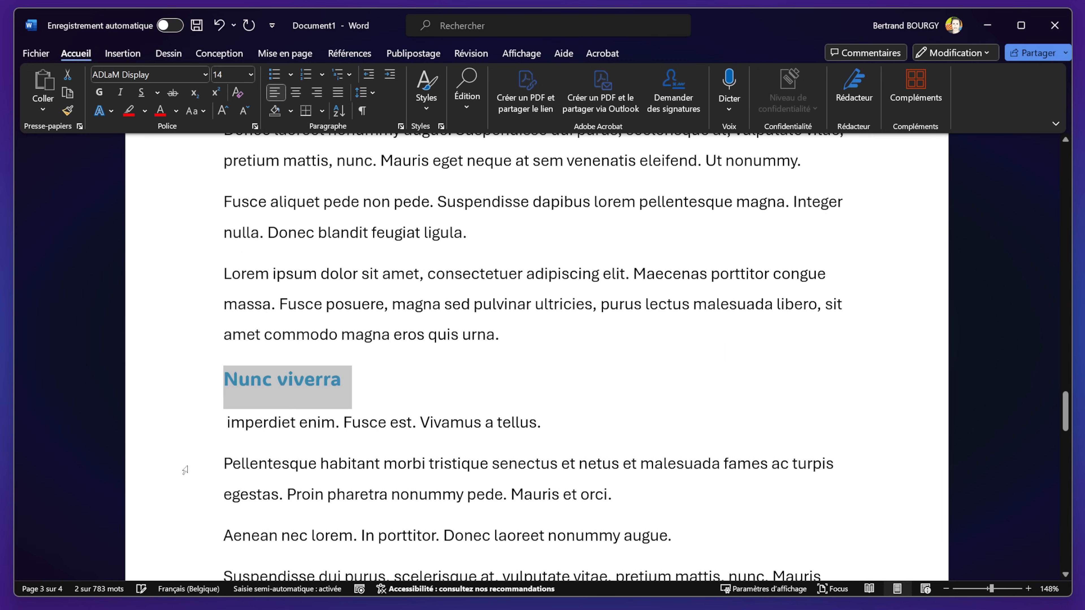
Step: Review the styled headings, body text and Important words throughout the document, from the first page to the last
scroll(184, 471, up, 10)
drag(1066, 361, 1067, 170)
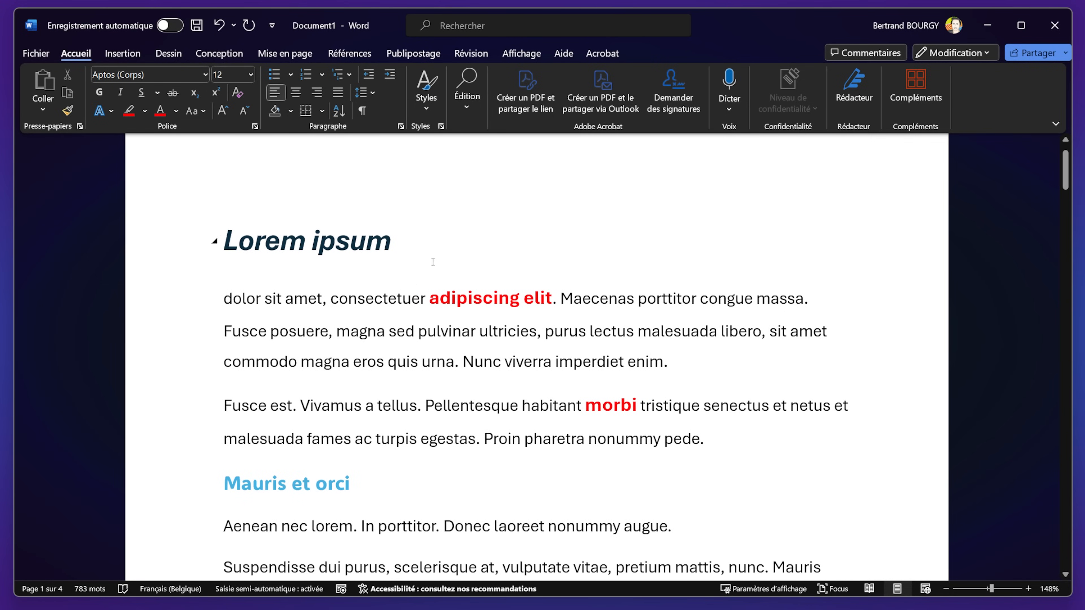
scroll(320, 446, down, 15)
scroll(319, 446, down, 20)
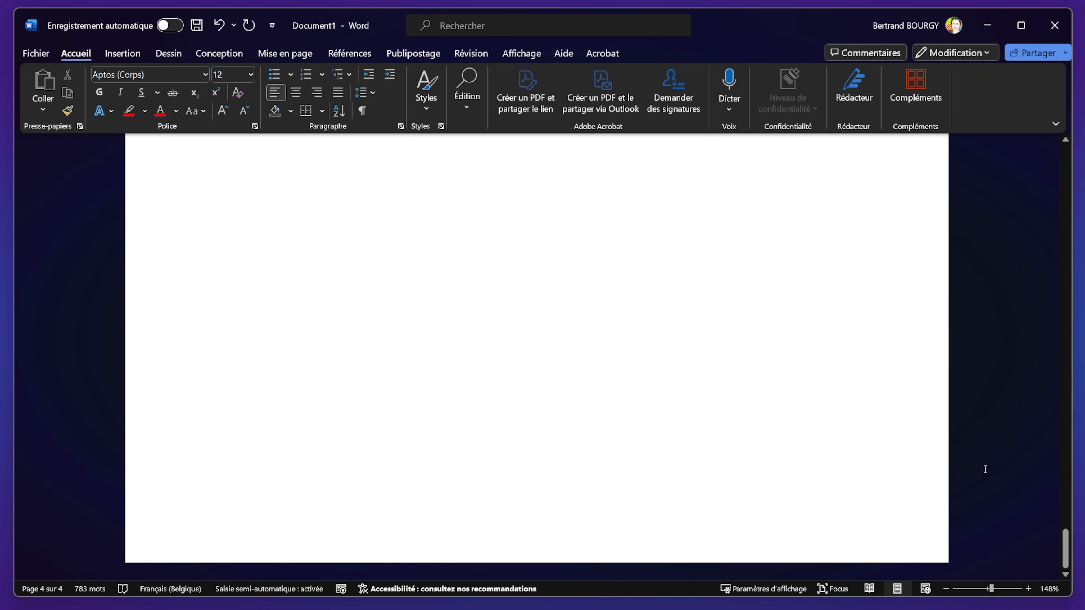
drag(1066, 551, 1064, 165)
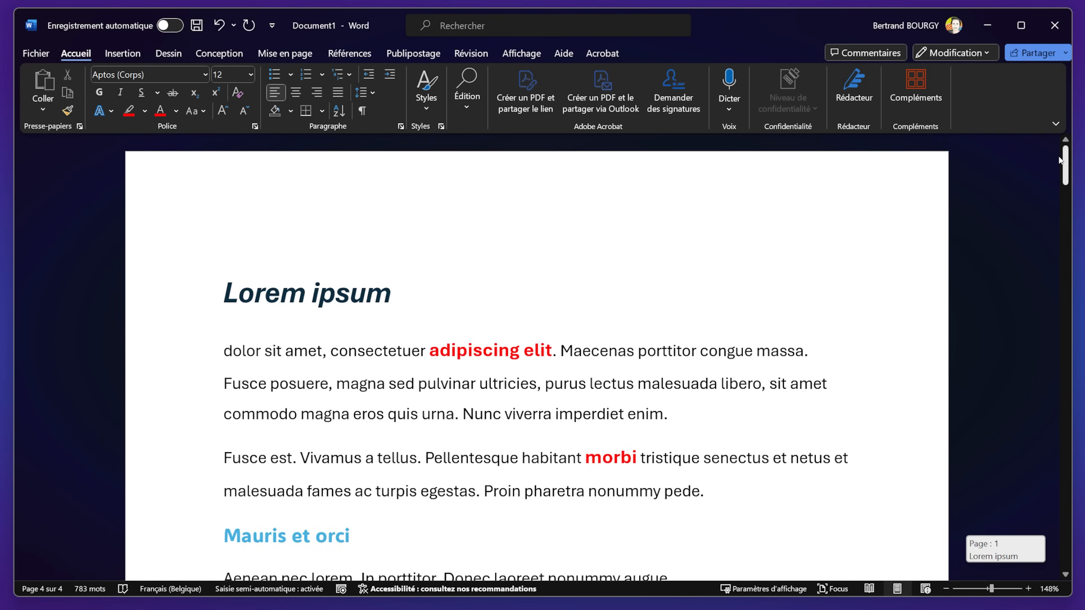
click(752, 192)
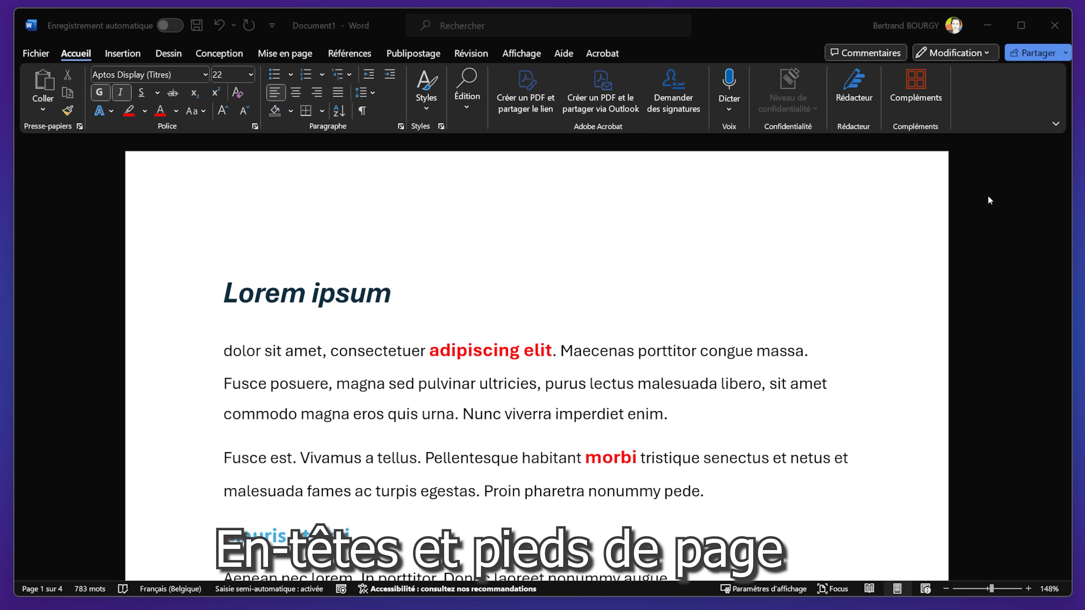
scroll(444, 371, down, 5)
scroll(443, 371, down, 2)
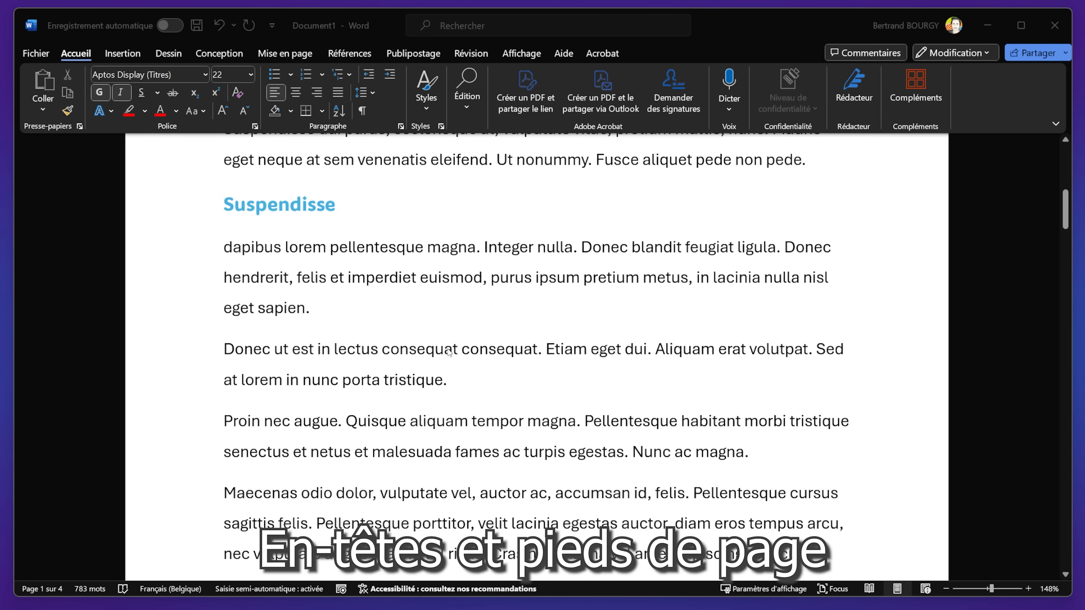
scroll(449, 352, up, 10)
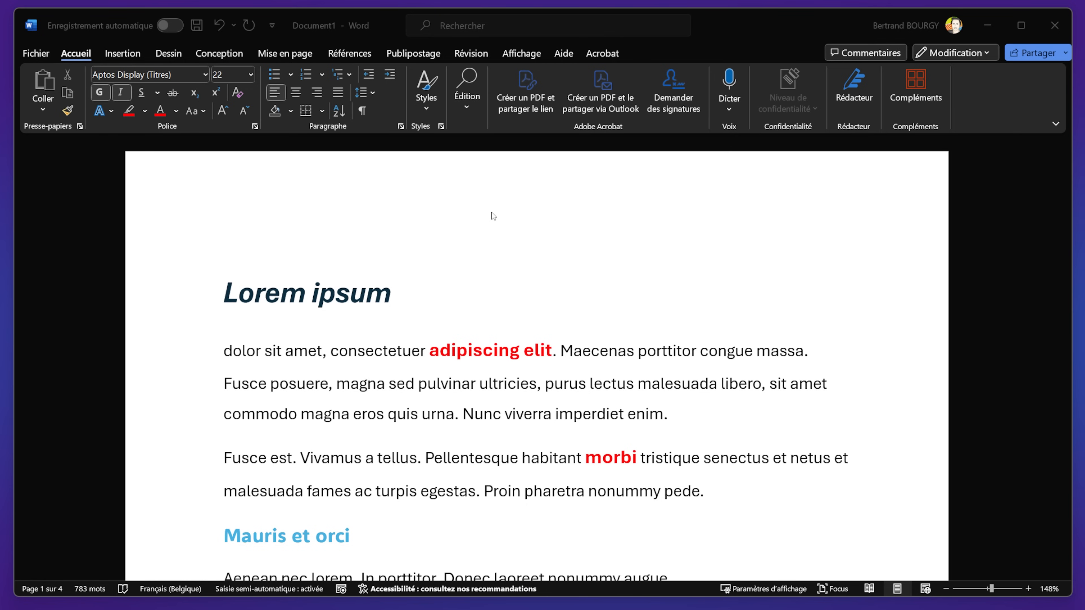
Step: Open the footer of page 1 for editing, examine the header and footer areas, and return to the body text
scroll(508, 228, down, 15)
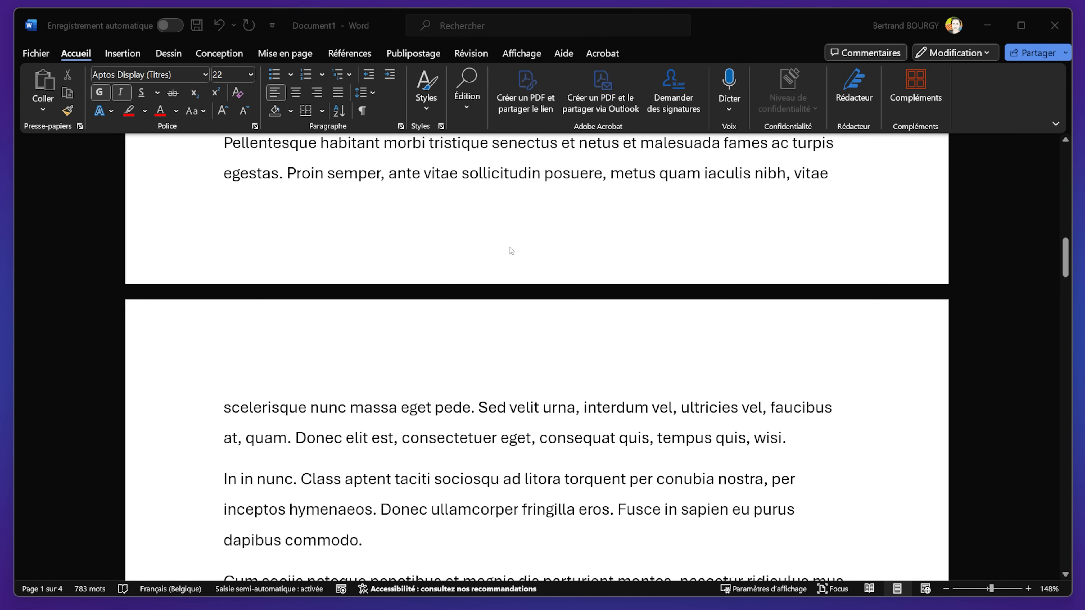
double_click(512, 222)
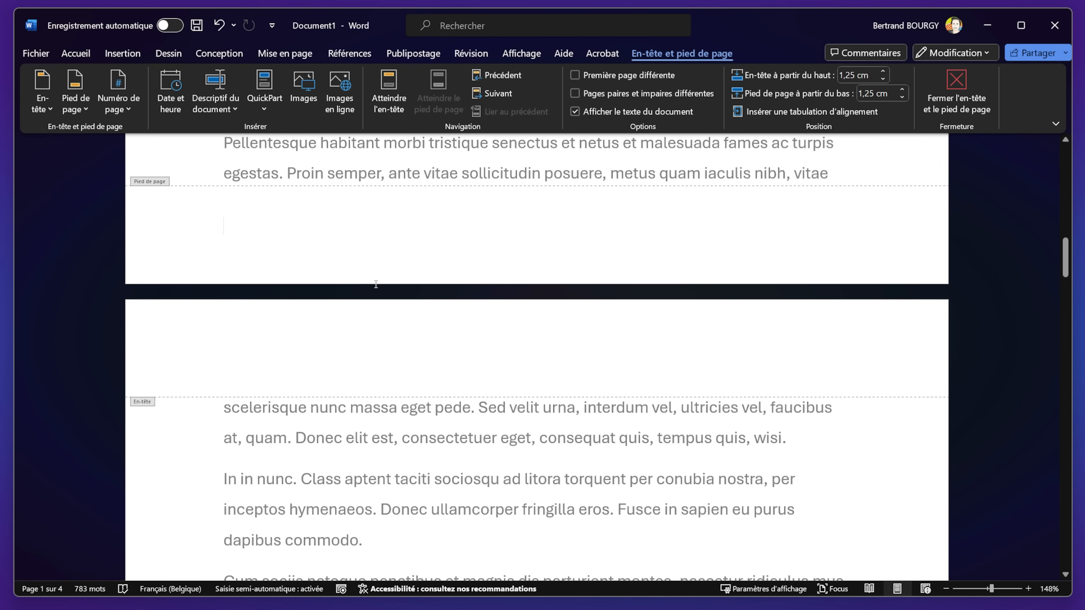
scroll(336, 290, up, 20)
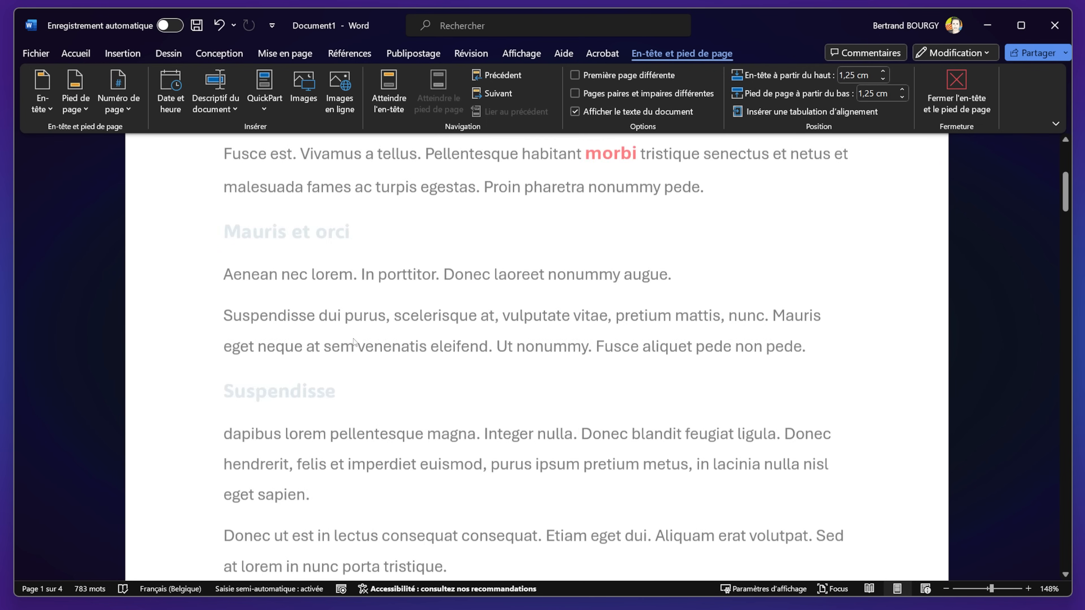
scroll(339, 345, down, 5)
scroll(339, 345, down, 5)
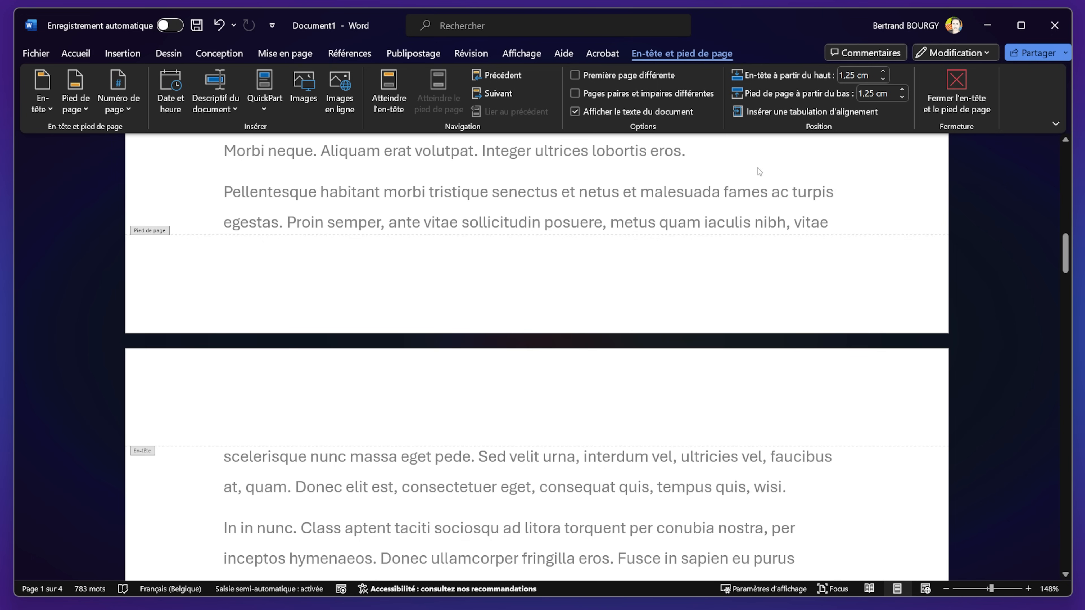
double_click(705, 158)
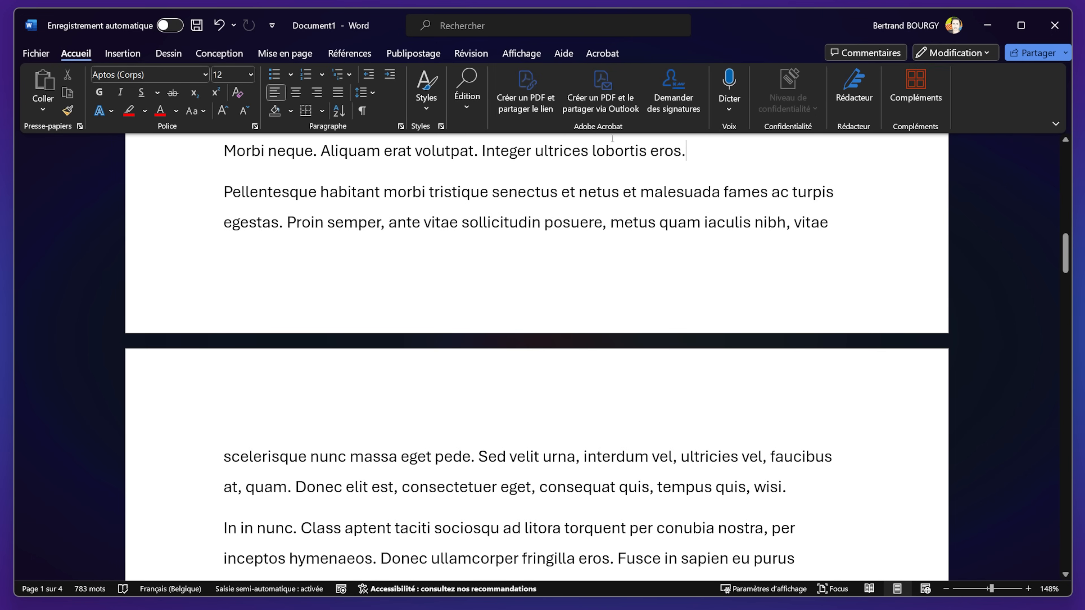
Step: Open header and footer editing and enter "Formation complète Microsoft Word par Bertrand.Tech" in the header of page 2
double_click(268, 280)
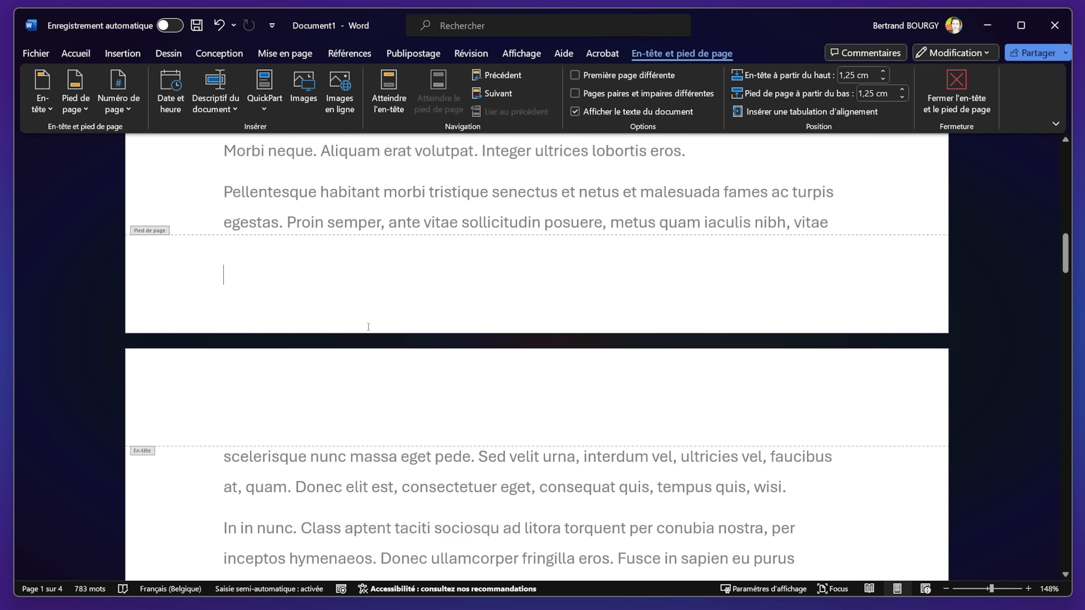
click(287, 385)
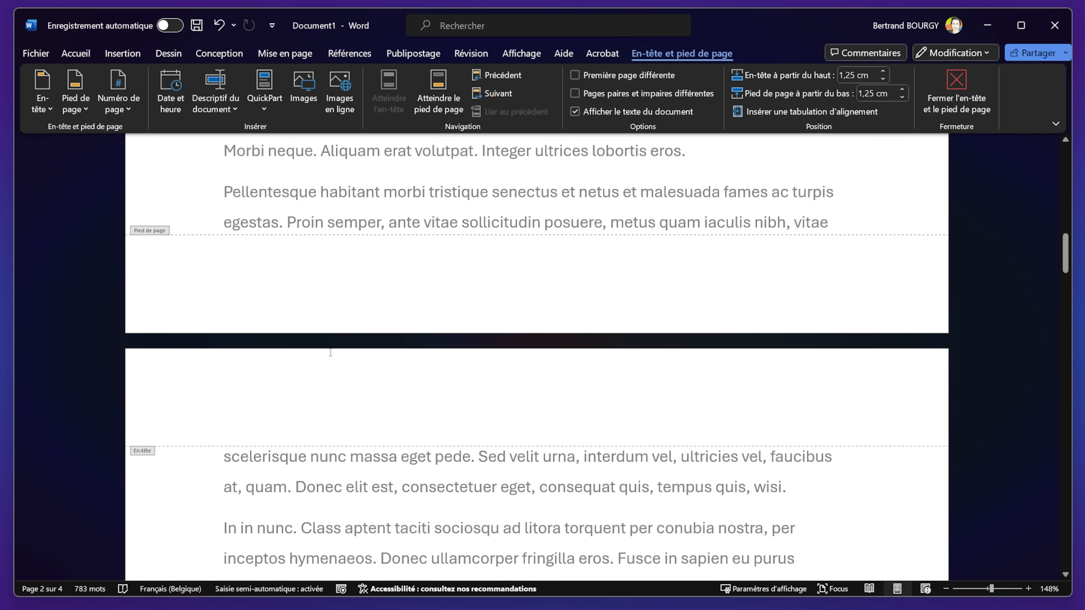
text(Formation comp)
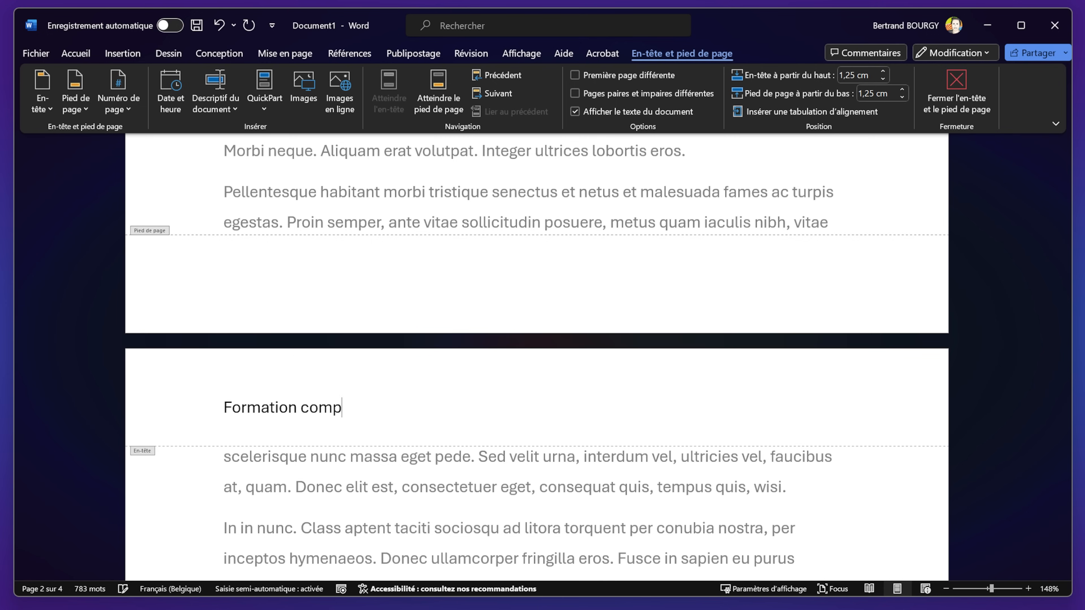
text(lète Microsof)
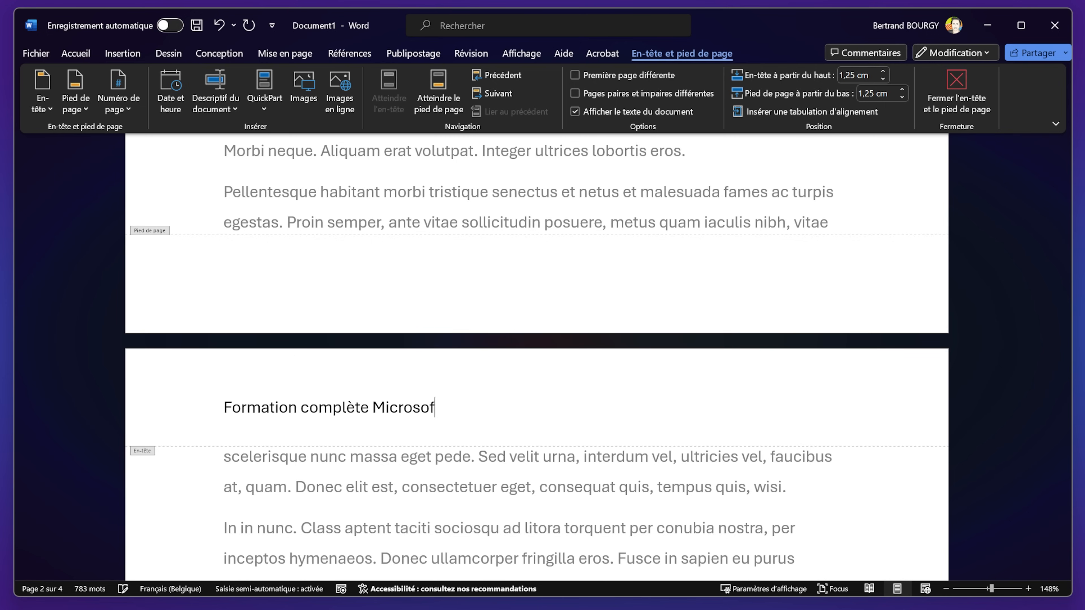
text(t Word par Bertrand.)
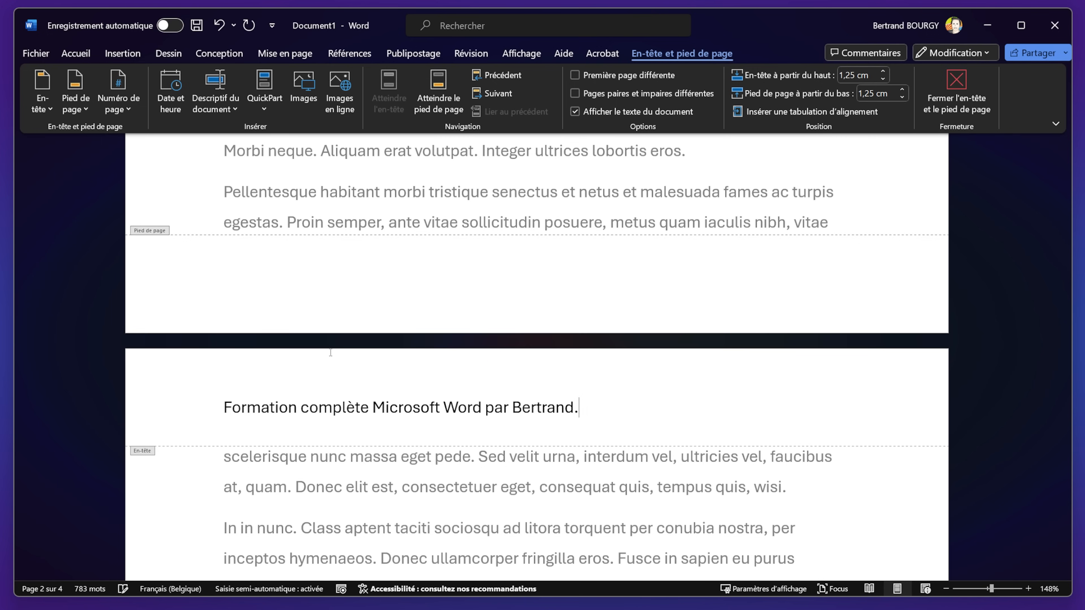
text(Tech)
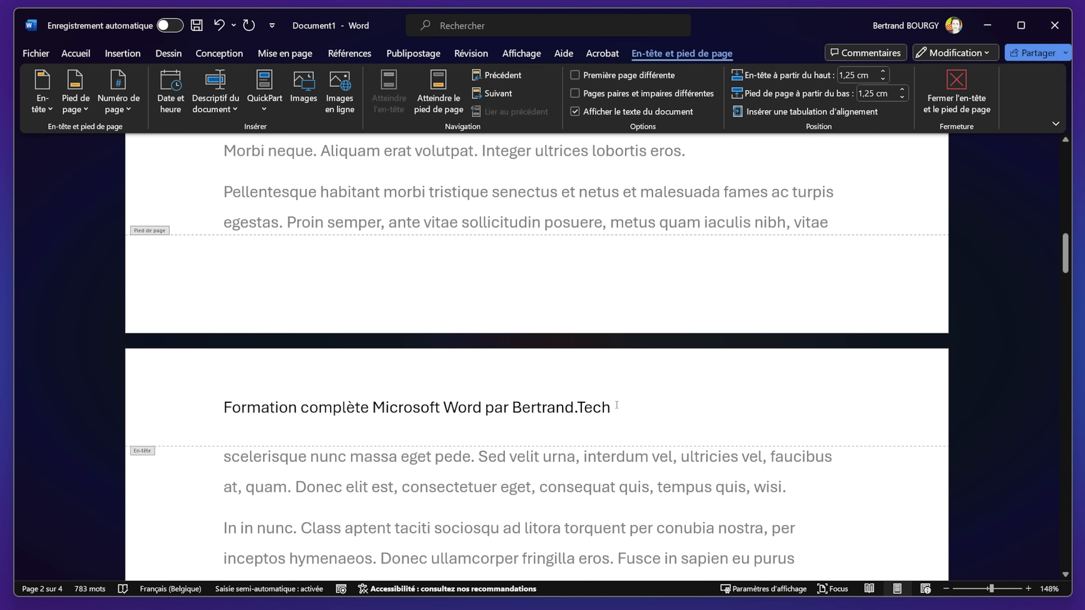
Step: Centre the page 2 header text, set it to a dark grey font colour at size 10, and return to the body text
drag(617, 404, 167, 390)
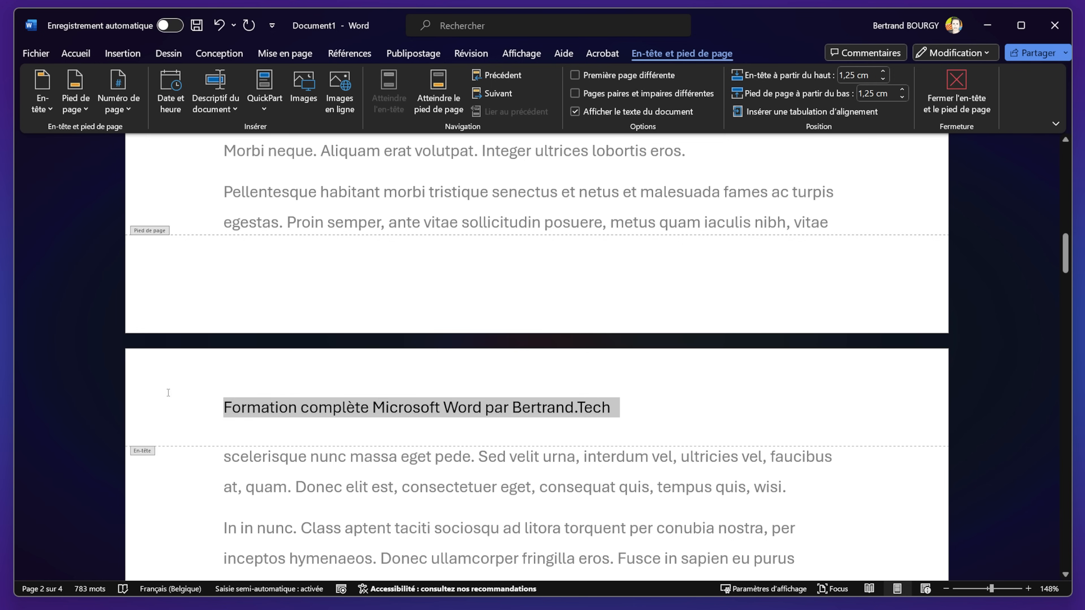
click(77, 55)
click(295, 91)
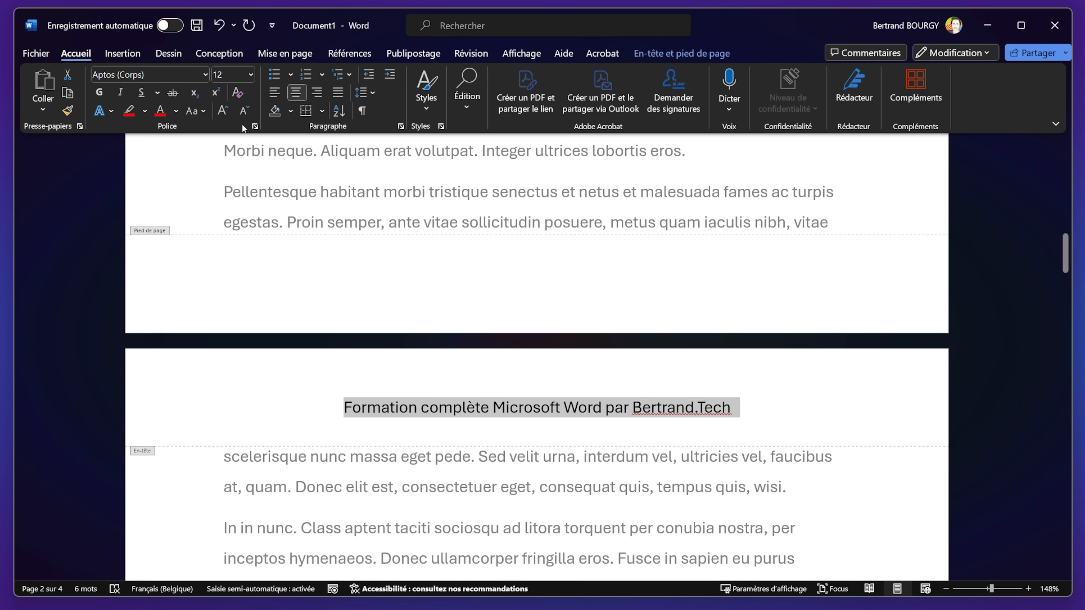
click(177, 111)
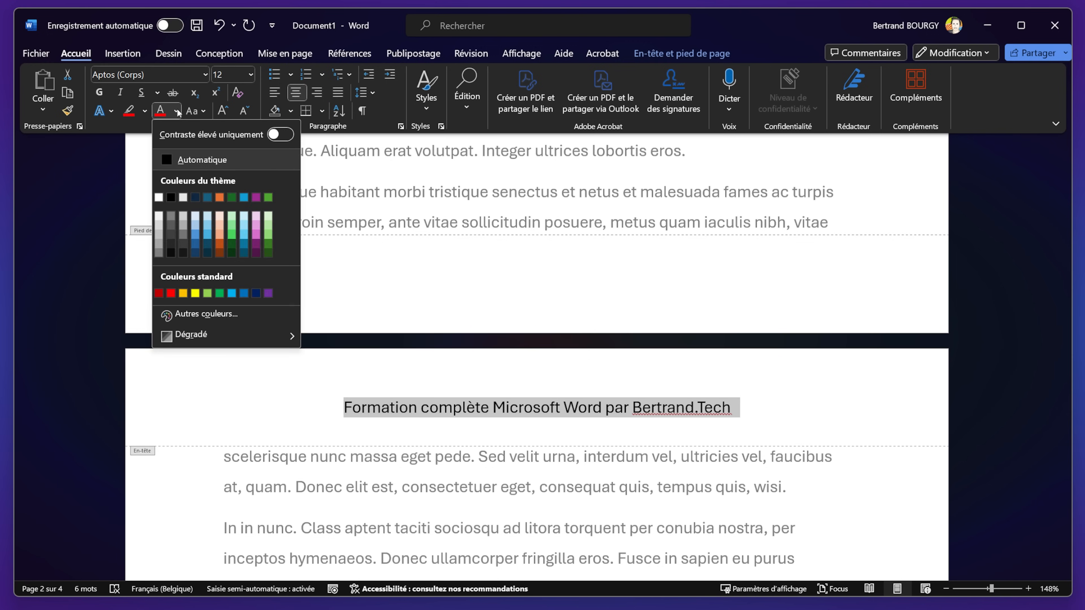
click(171, 223)
click(251, 77)
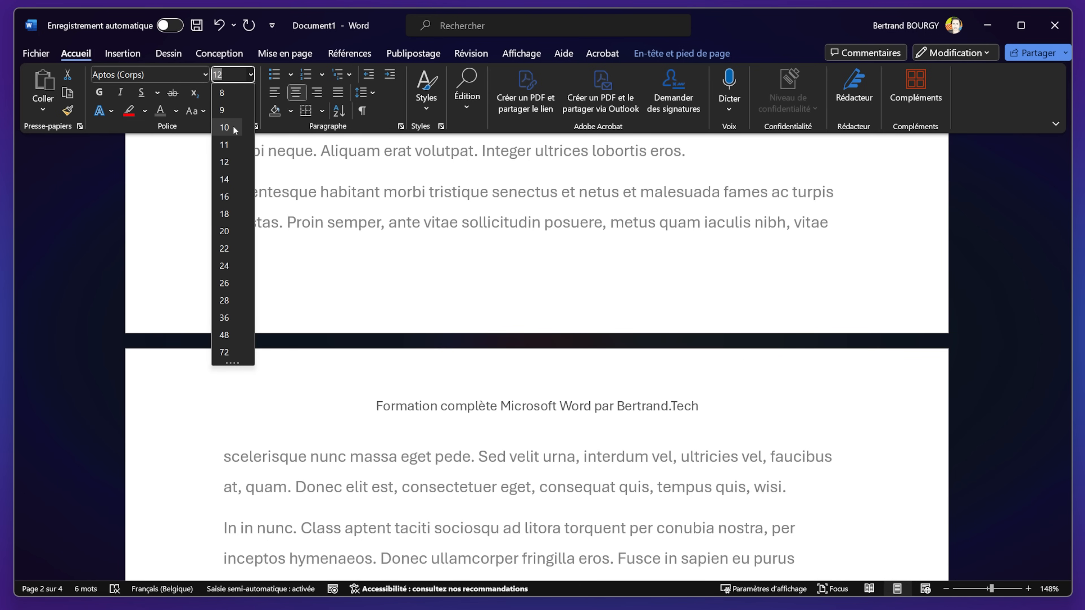
click(233, 126)
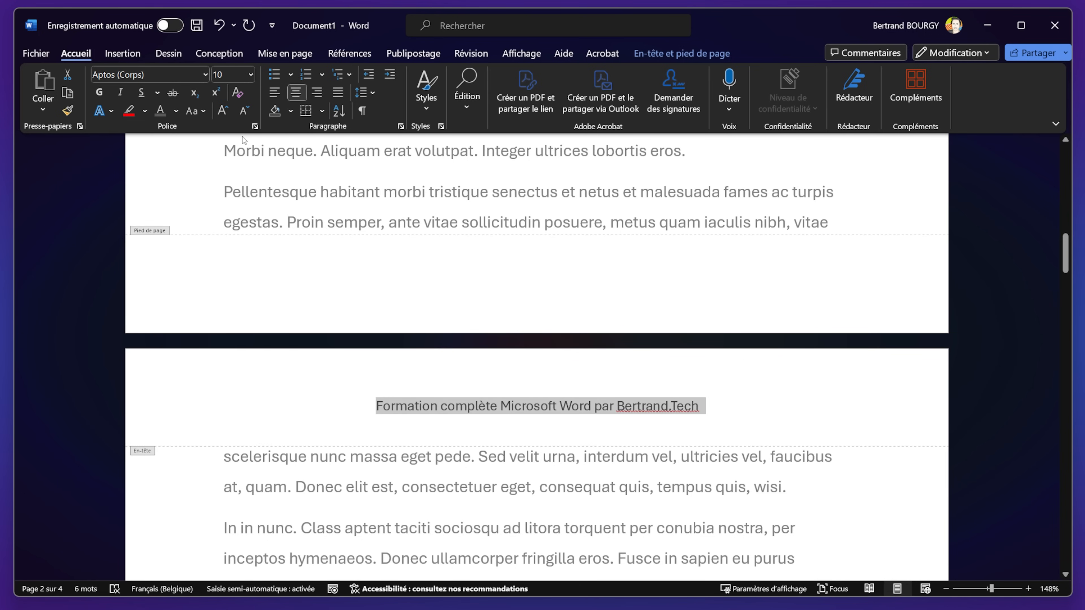
double_click(662, 485)
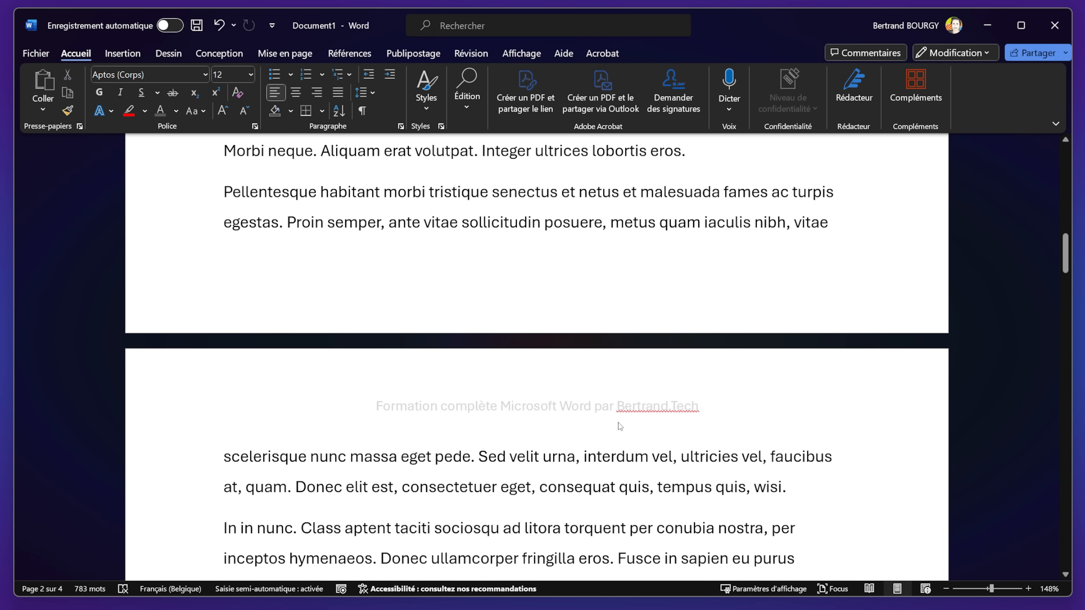
Step: Open the page 3 footer for editing and examine the preset footer designs, including À bandes
drag(1065, 261, 1066, 173)
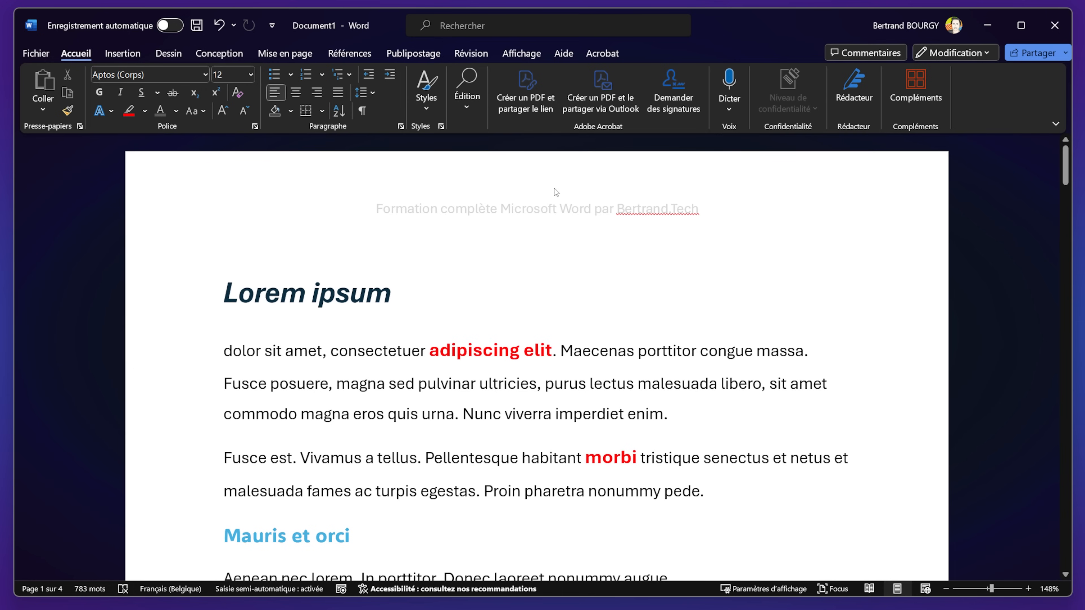
drag(1065, 169, 990, 470)
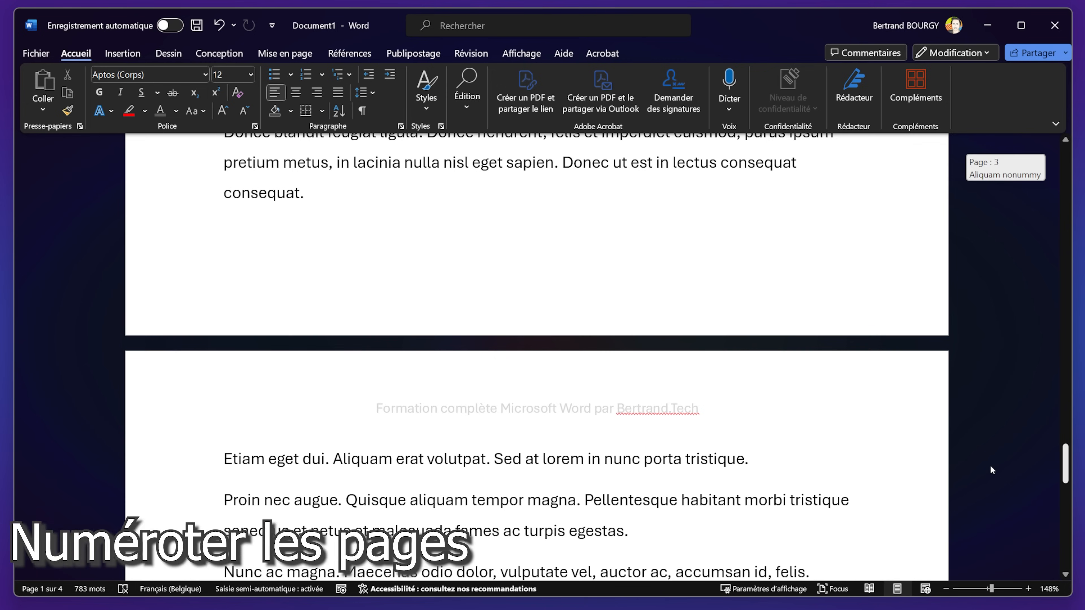
drag(990, 465, 990, 465)
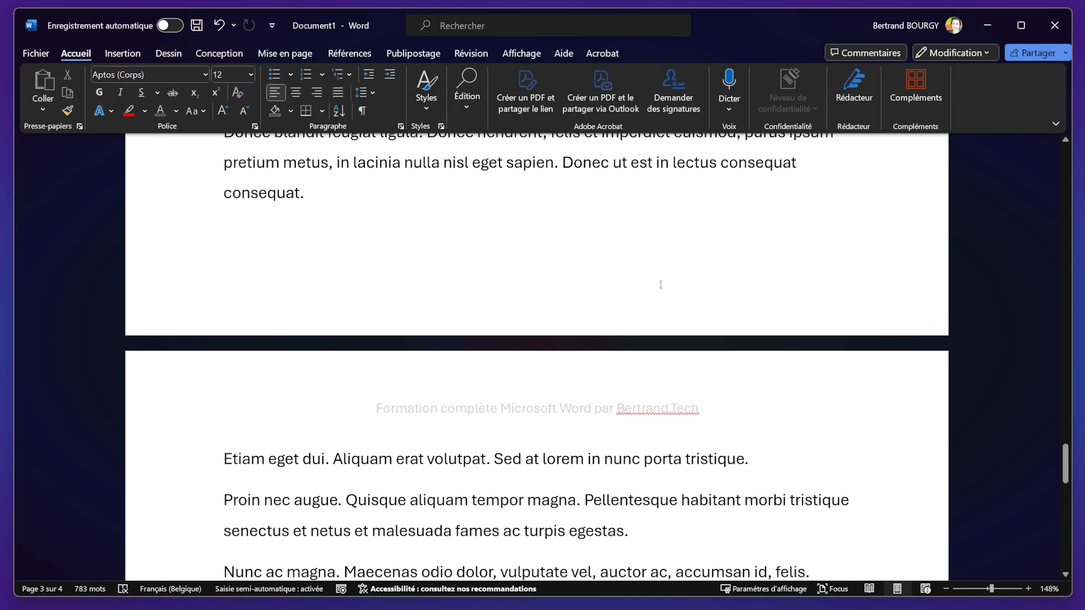
double_click(684, 298)
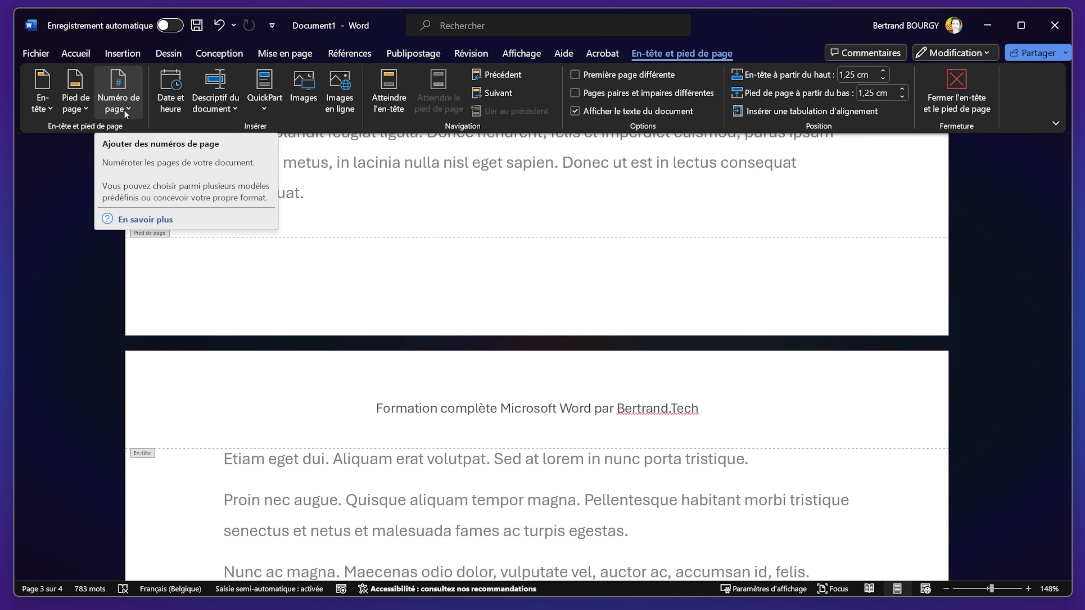
click(75, 106)
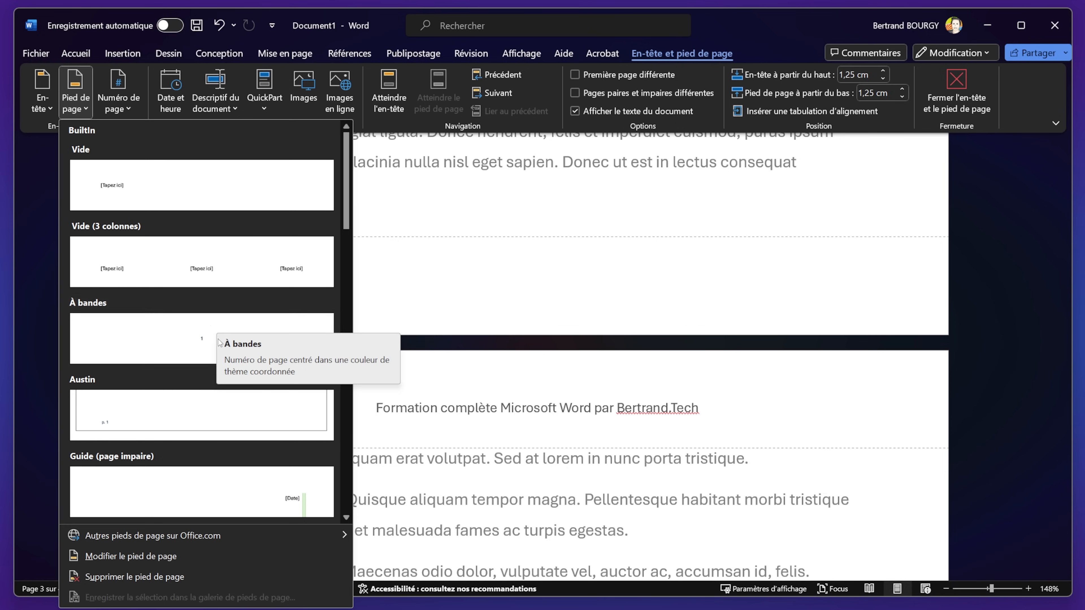
click(183, 334)
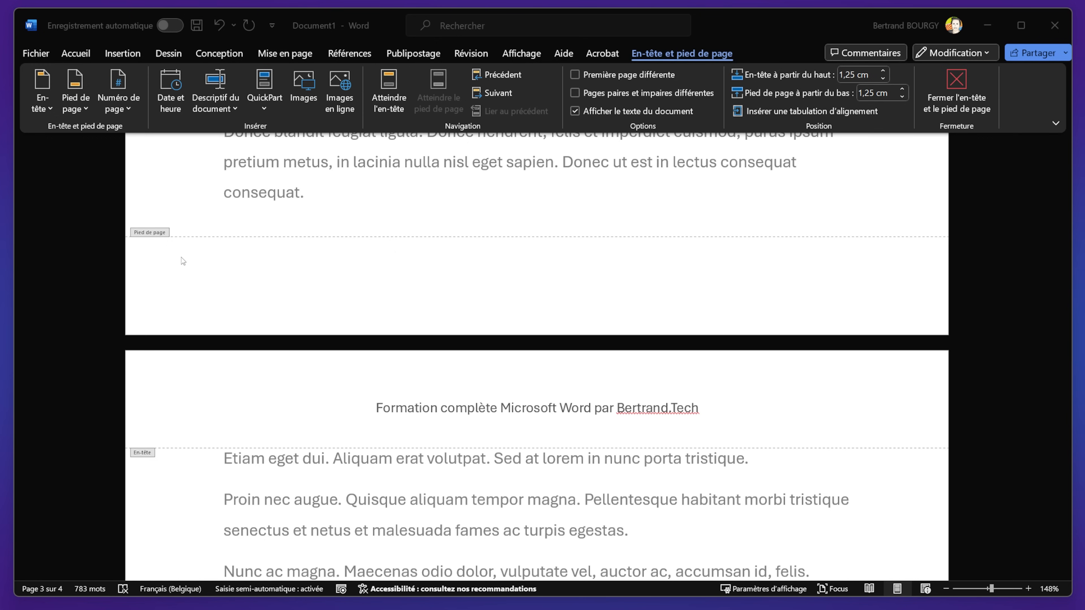
Step: Add page numbers at the bottom of the pages using the Numéro normal 3 design and return to the body text
click(125, 108)
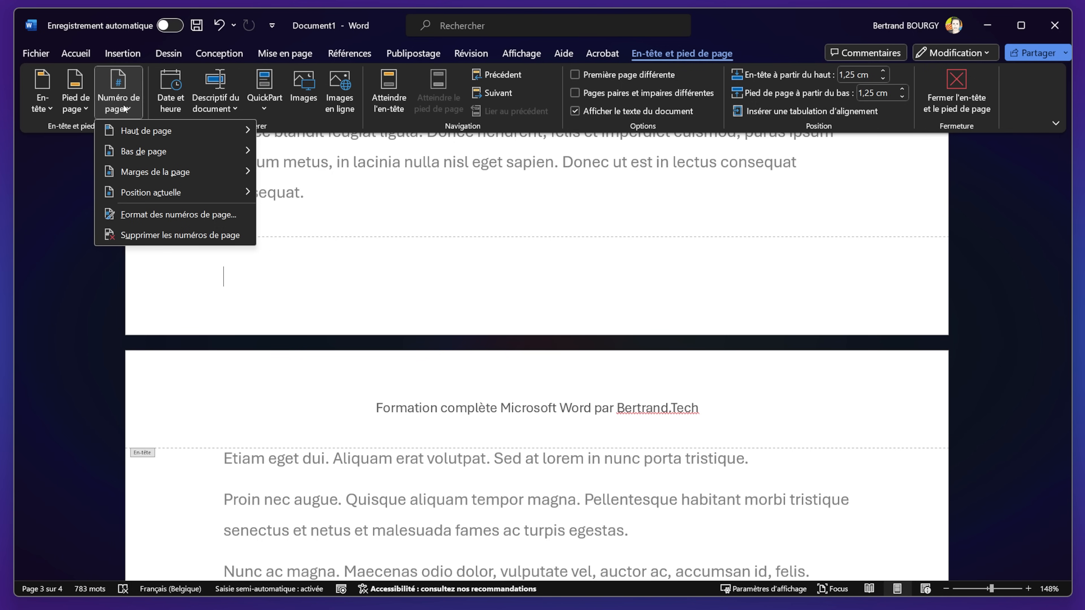
mouse_move(166, 154)
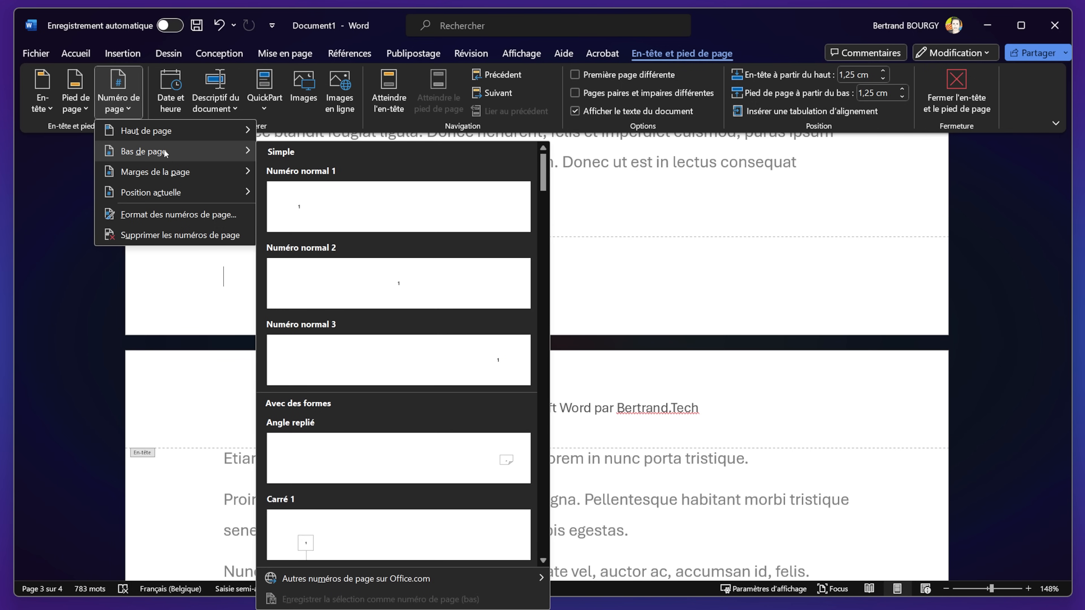
click(422, 362)
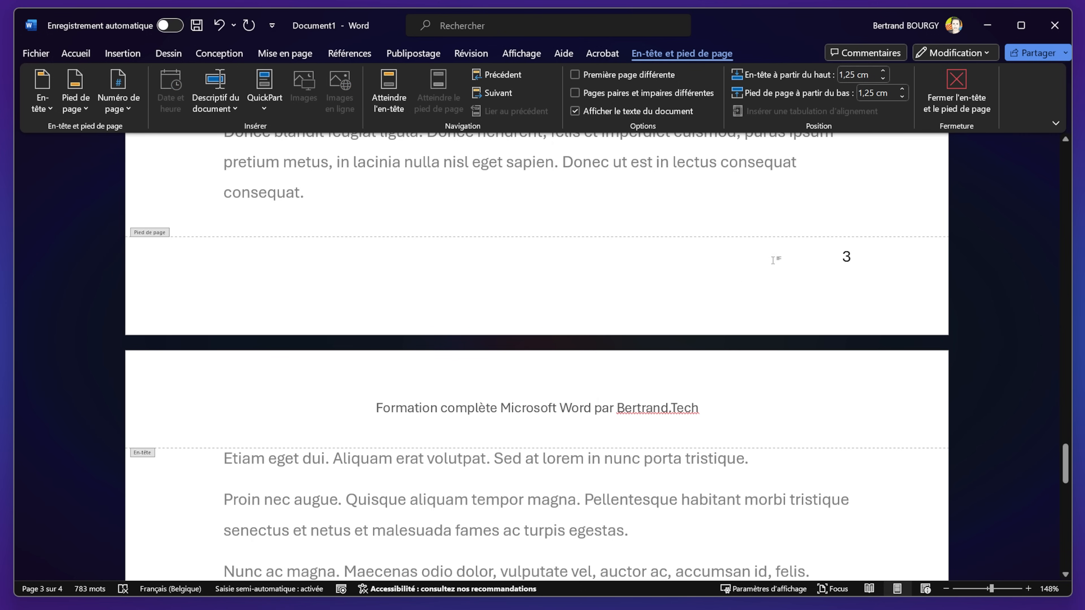
click(743, 282)
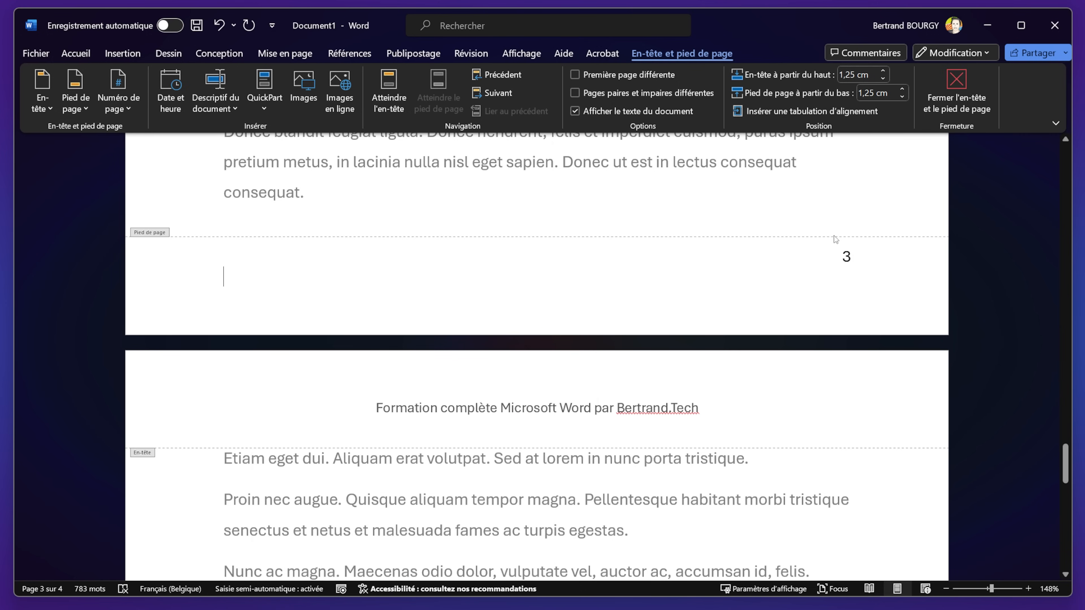
double_click(859, 197)
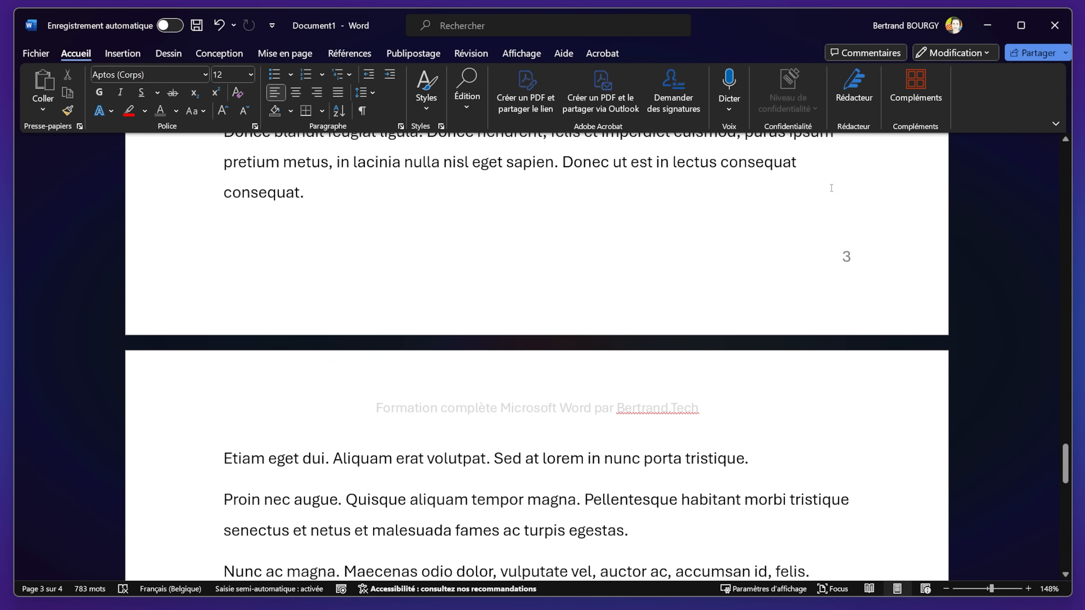
Step: Reopen the page 3 footer and delete its page number
scroll(812, 428, down, 10)
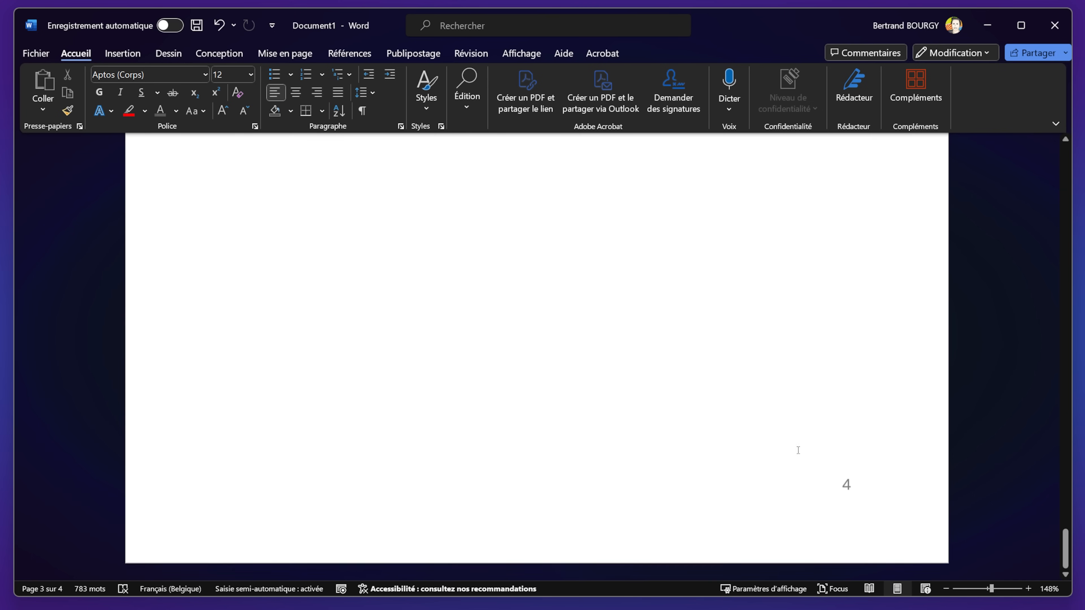
scroll(792, 525, up, 15)
scroll(791, 504, up, 15)
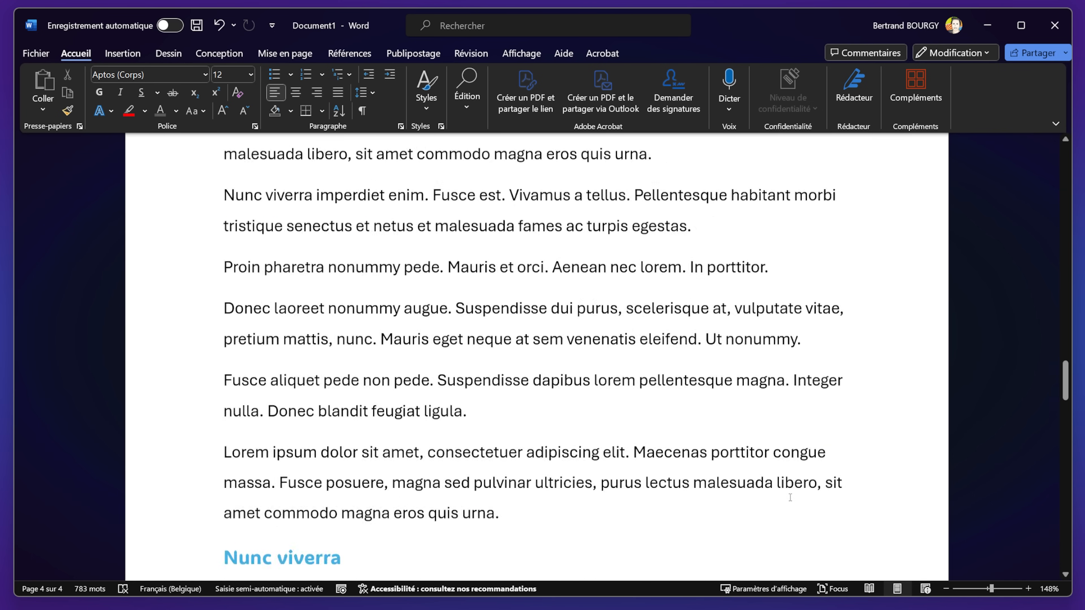
scroll(775, 493, down, 10)
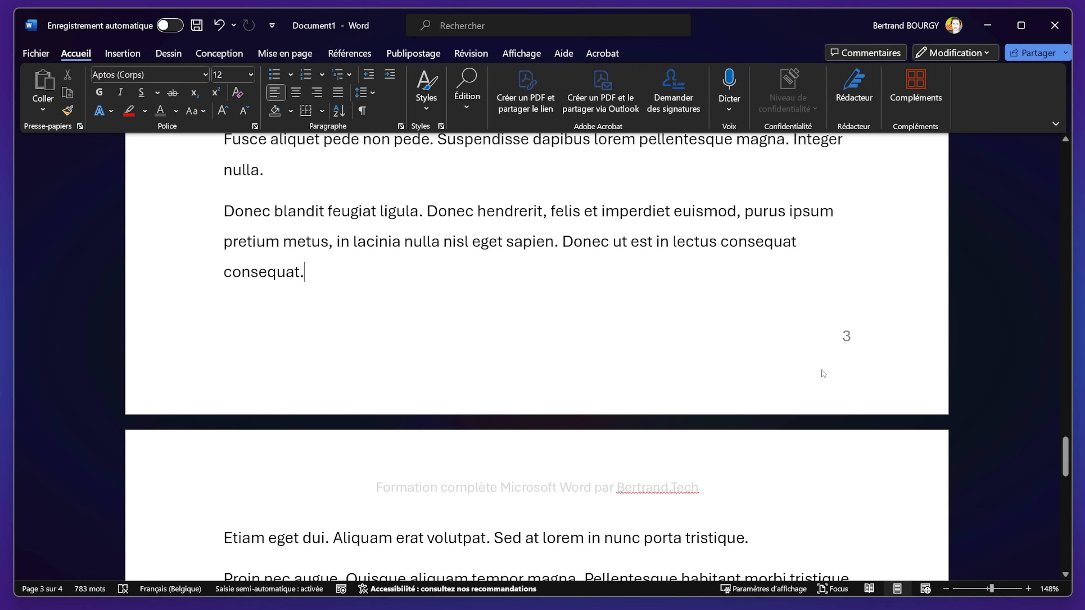
triple_click(792, 288)
click(793, 288)
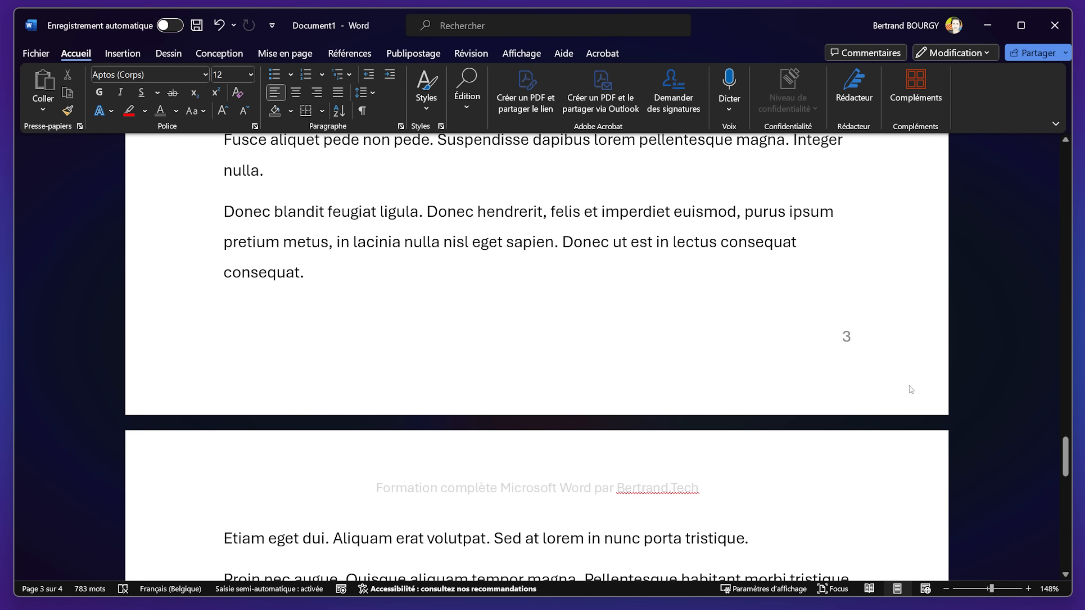
double_click(845, 347)
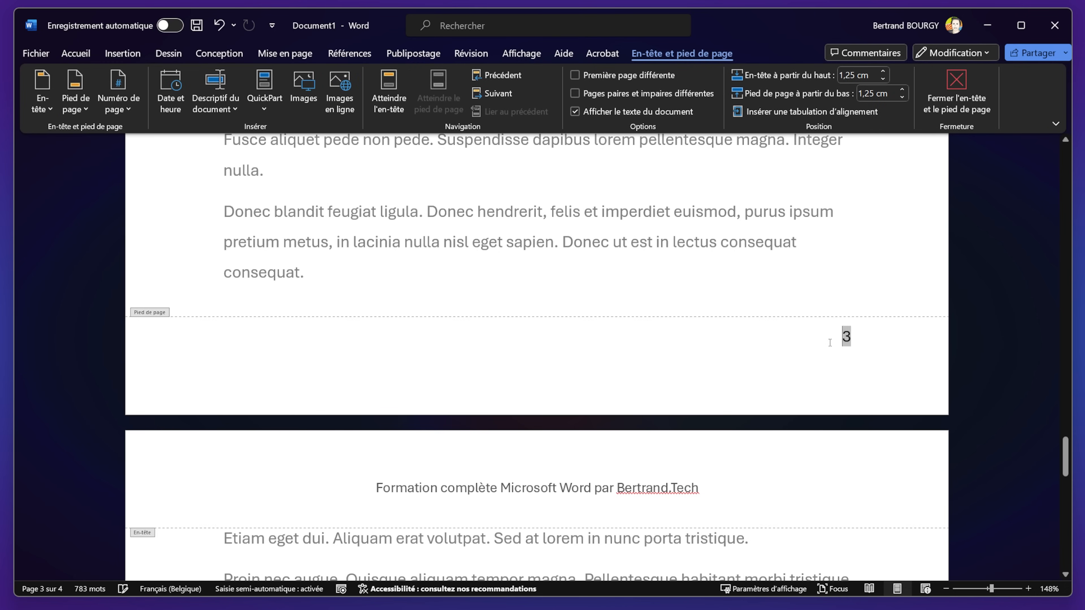
click(852, 340)
key(shift+Left)
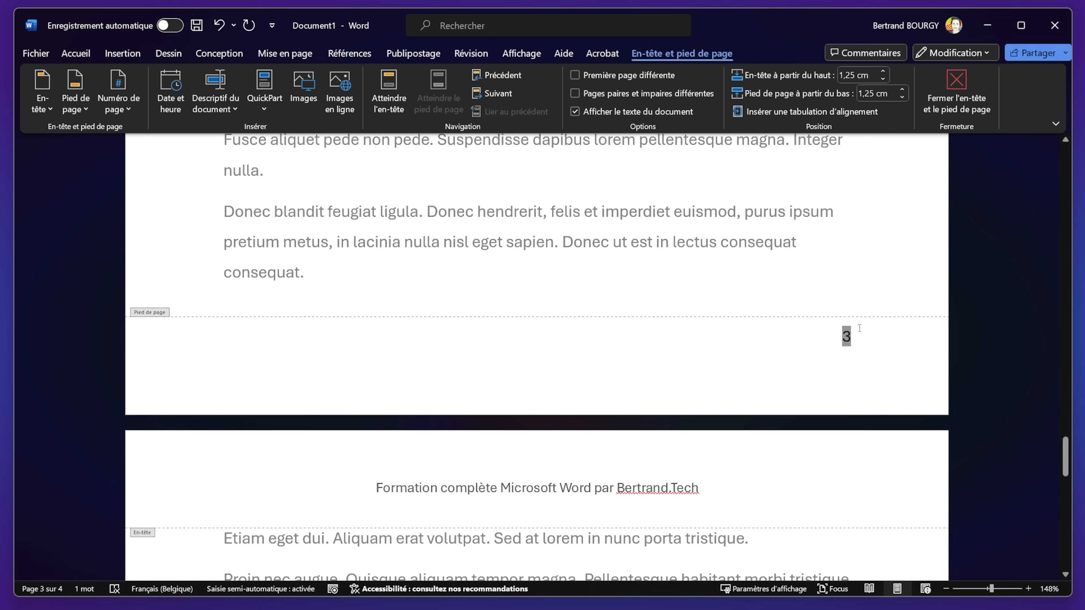
key(BackSpace)
key(BackSpace)
key(BackSpace)
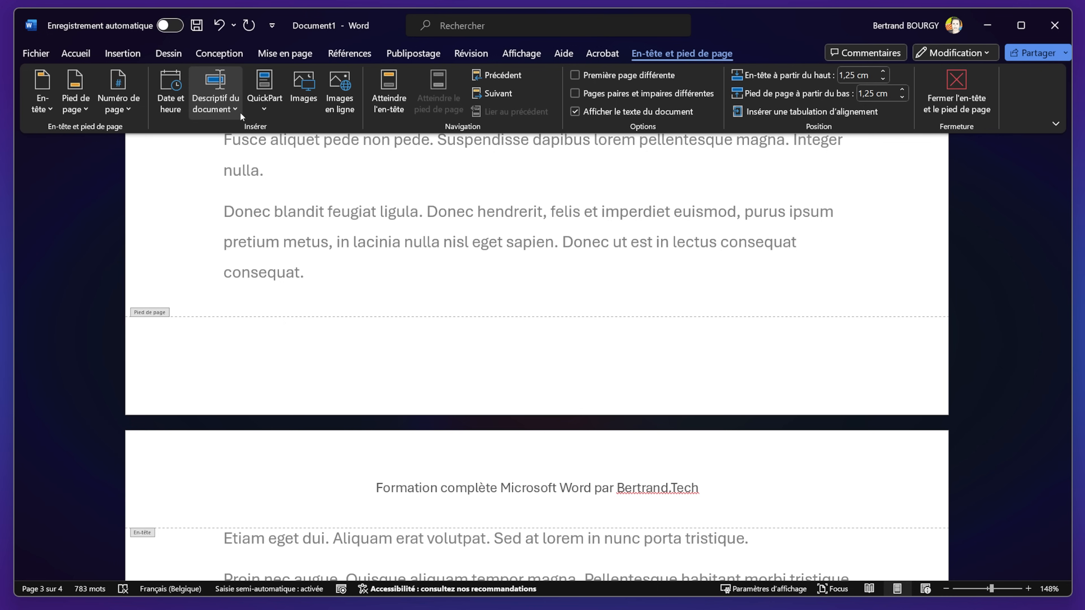
Step: Insert a Page field with the 1, 2, 3, … number format at the right end of the footer
click(218, 108)
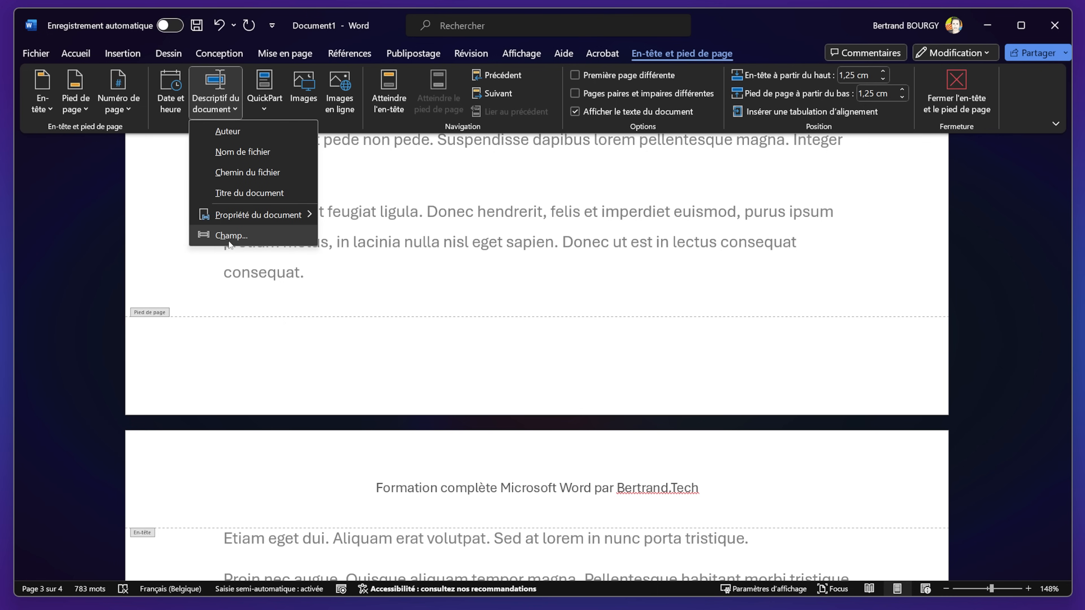
click(278, 236)
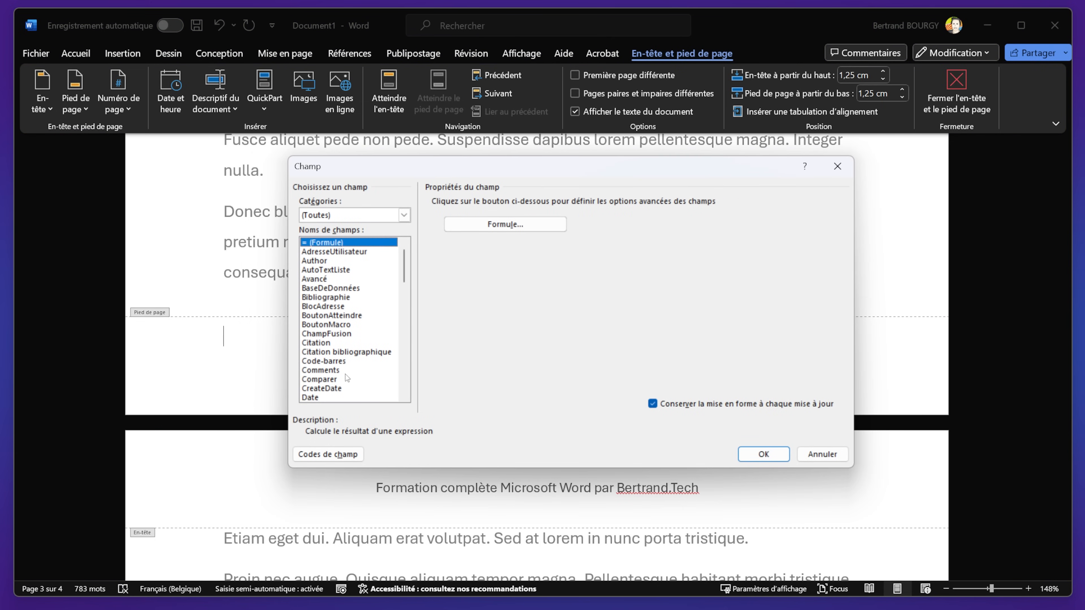
scroll(349, 376, down, 12)
scroll(349, 372, down, 7)
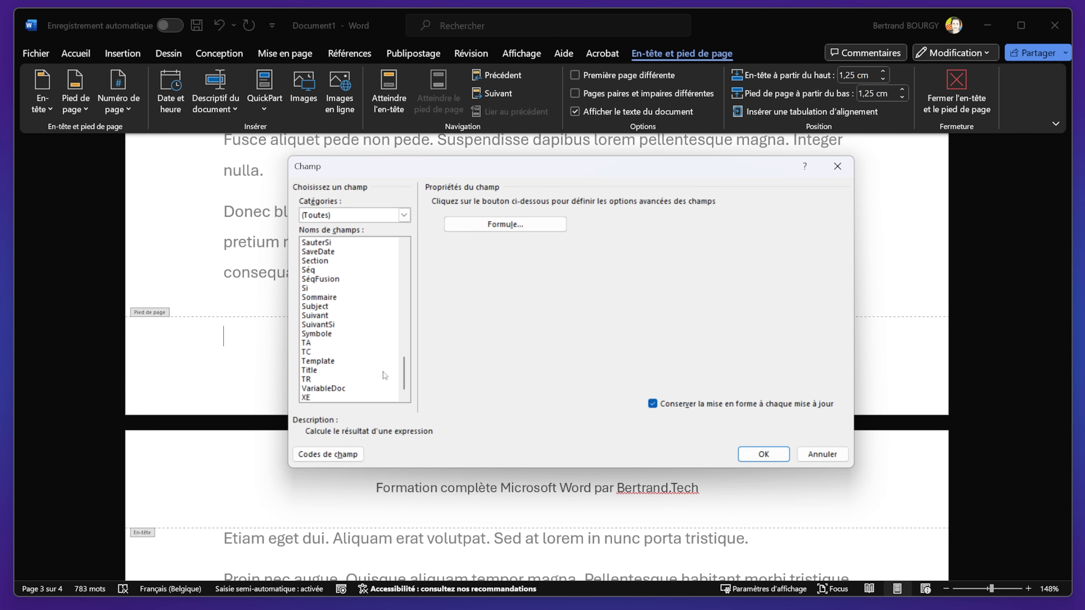
drag(404, 384, 404, 364)
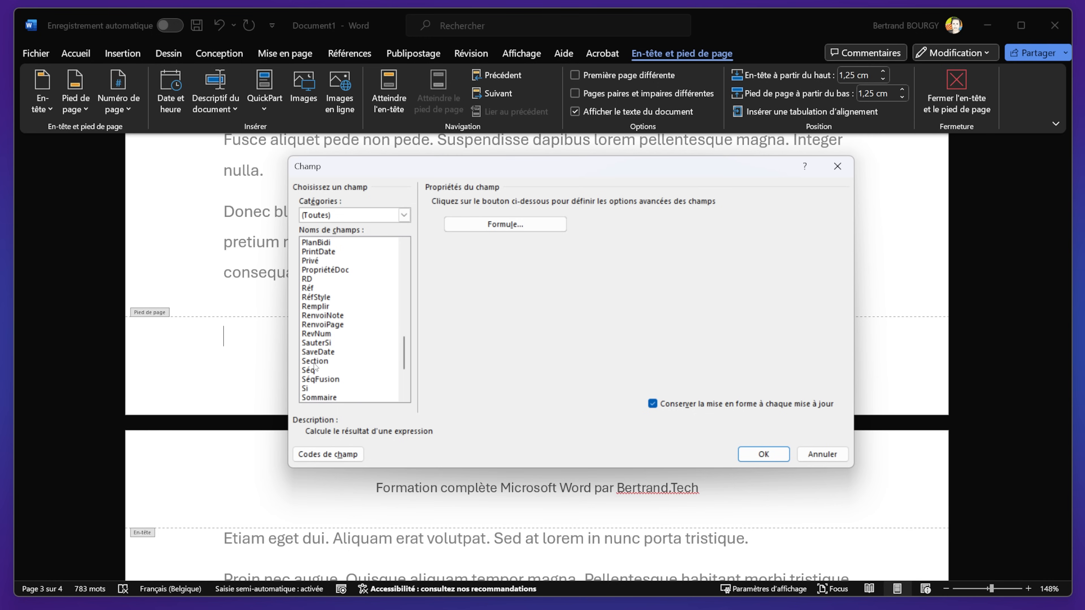
scroll(335, 303, up, 5)
scroll(335, 303, down, 1)
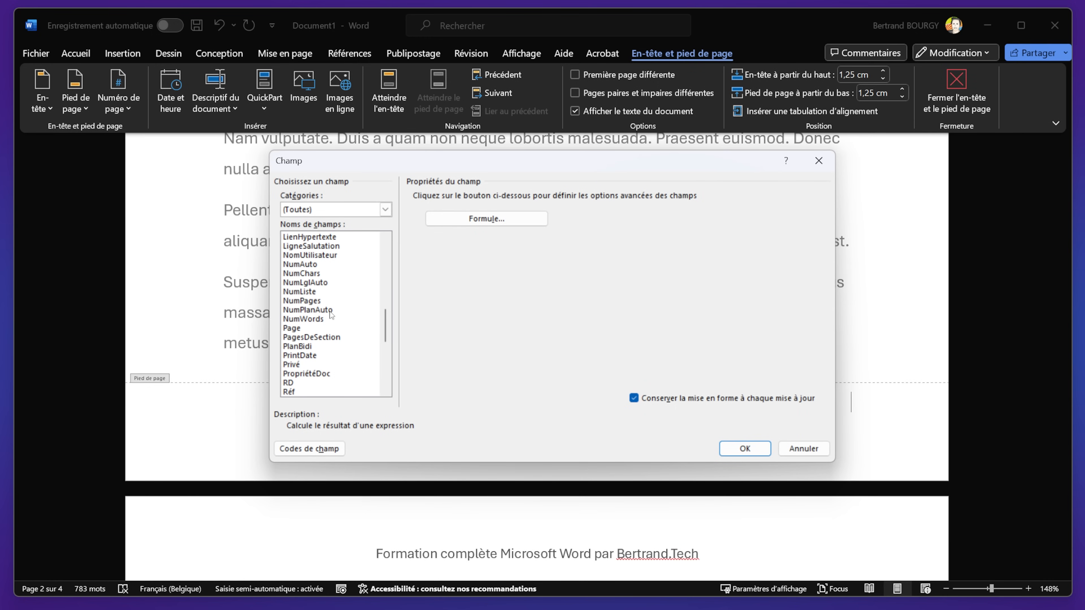
click(356, 328)
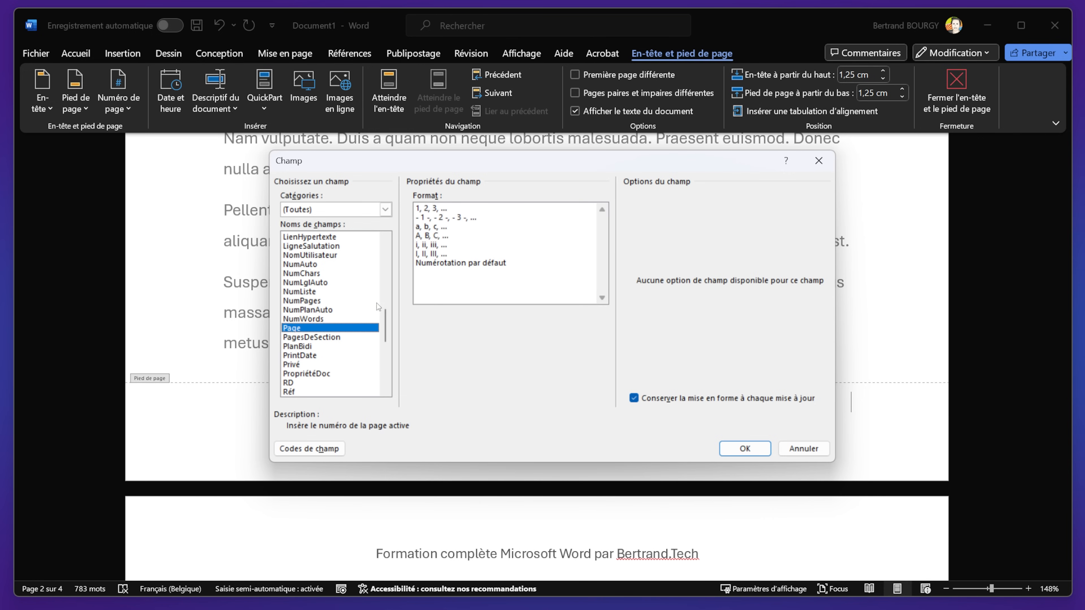
click(454, 209)
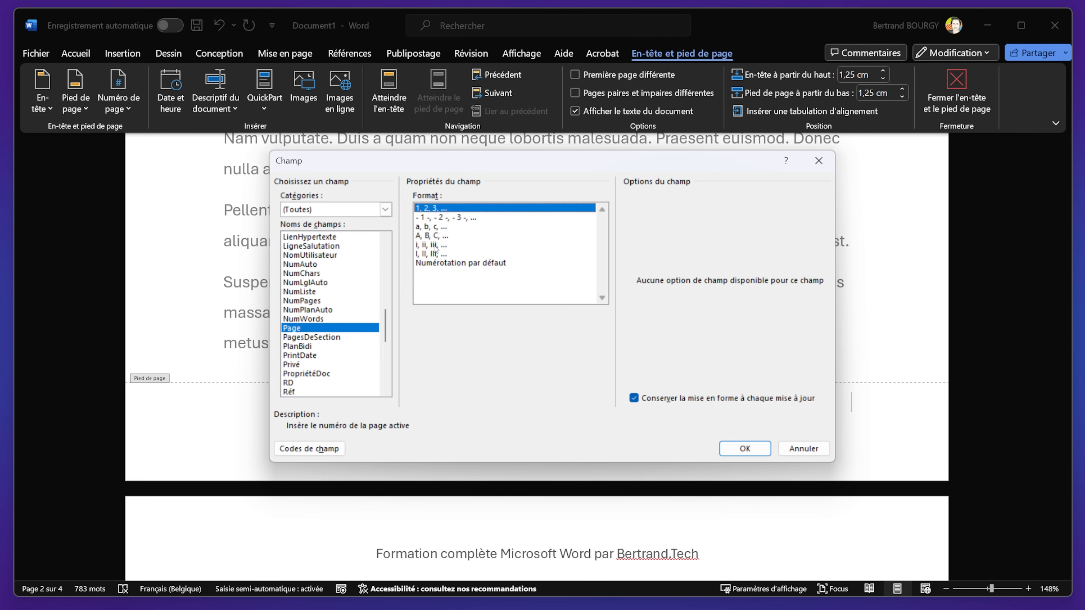
click(747, 449)
Step: Add the word "Page" before the page number and "sur" after it in the page 4 footer
drag(1065, 348, 1041, 552)
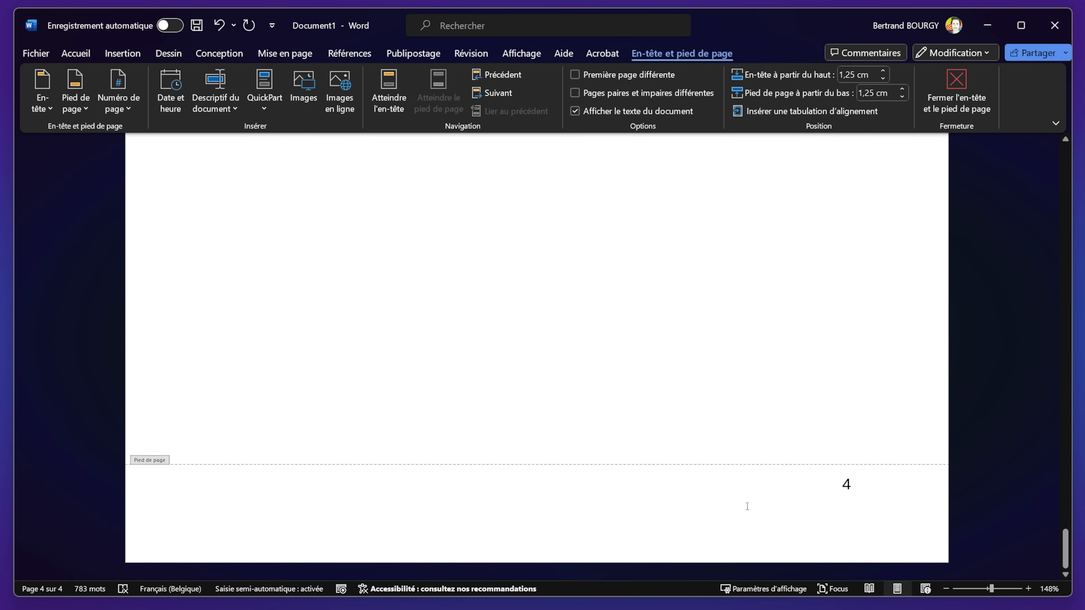
click(804, 492)
text(Page)
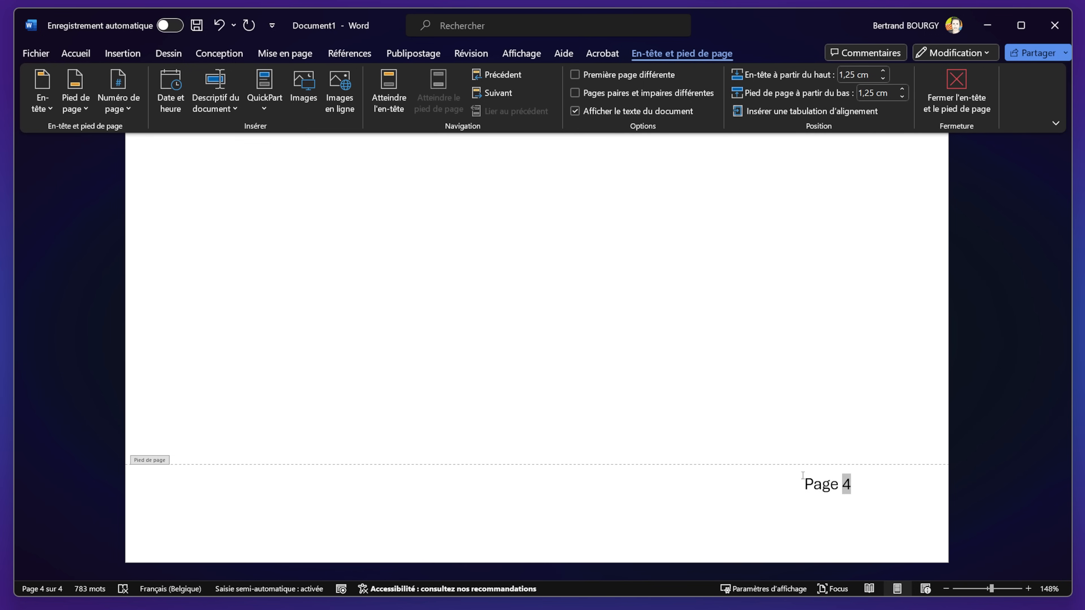
click(852, 485)
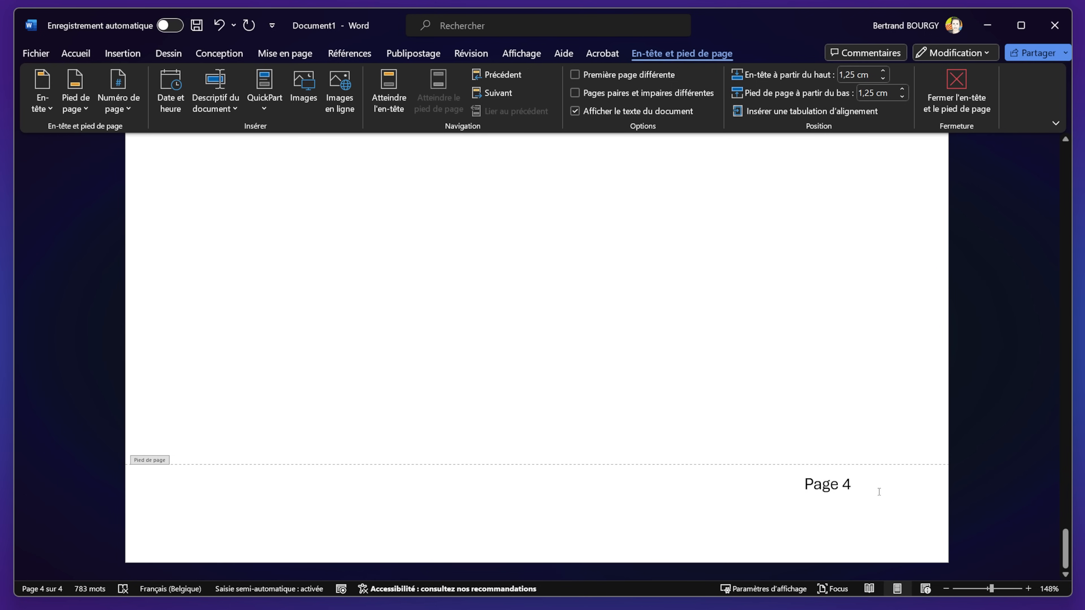
text(sur)
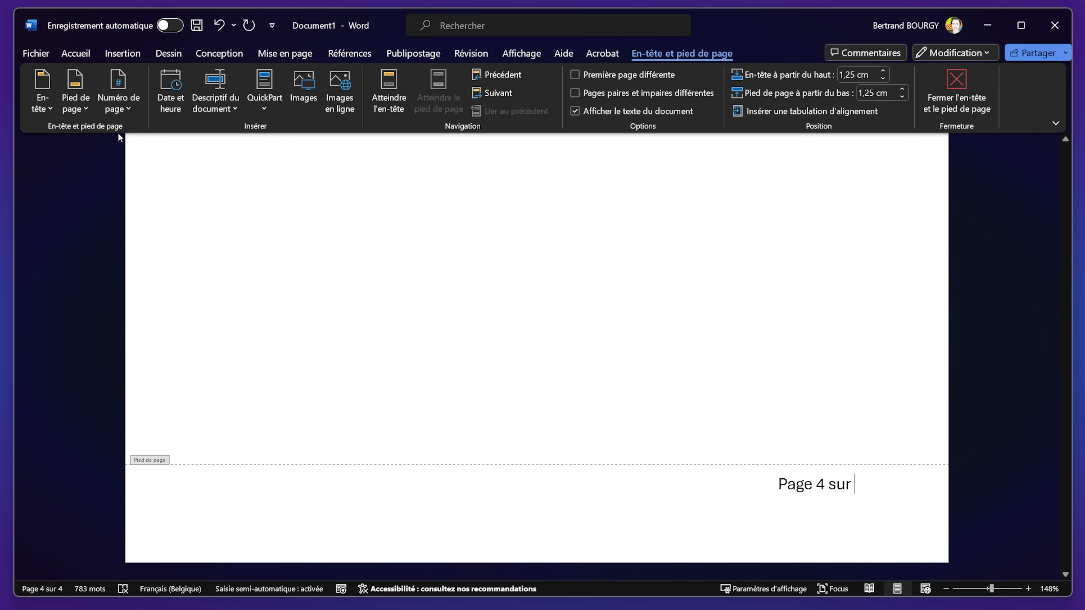
Step: Insert a NumPages field with the 1, 2, 3, … format after "sur" in the footer and return to the body text
click(226, 107)
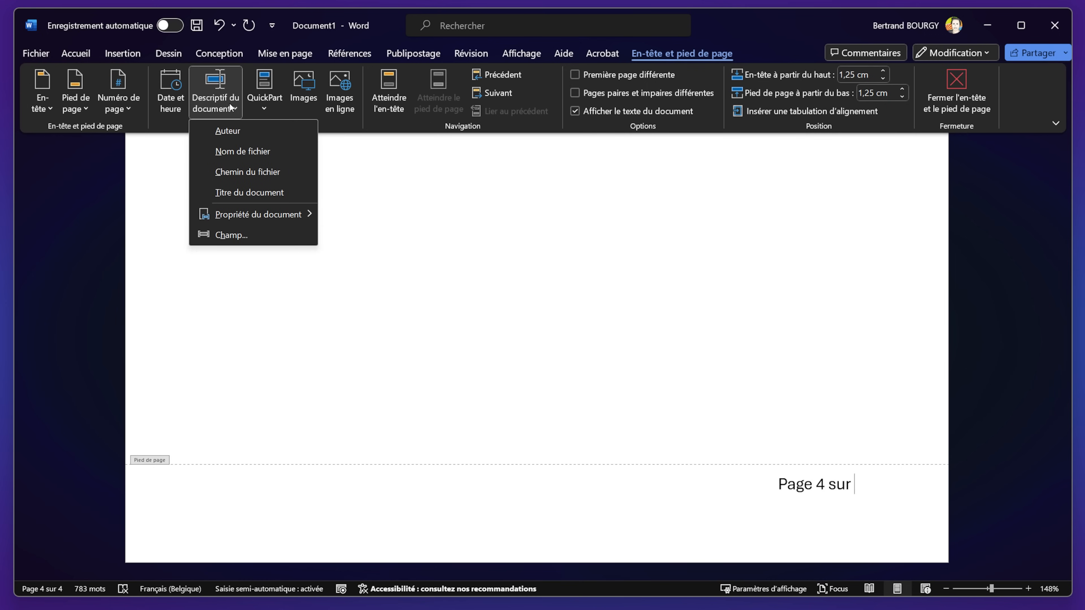
click(230, 234)
scroll(329, 300, down, 10)
click(302, 292)
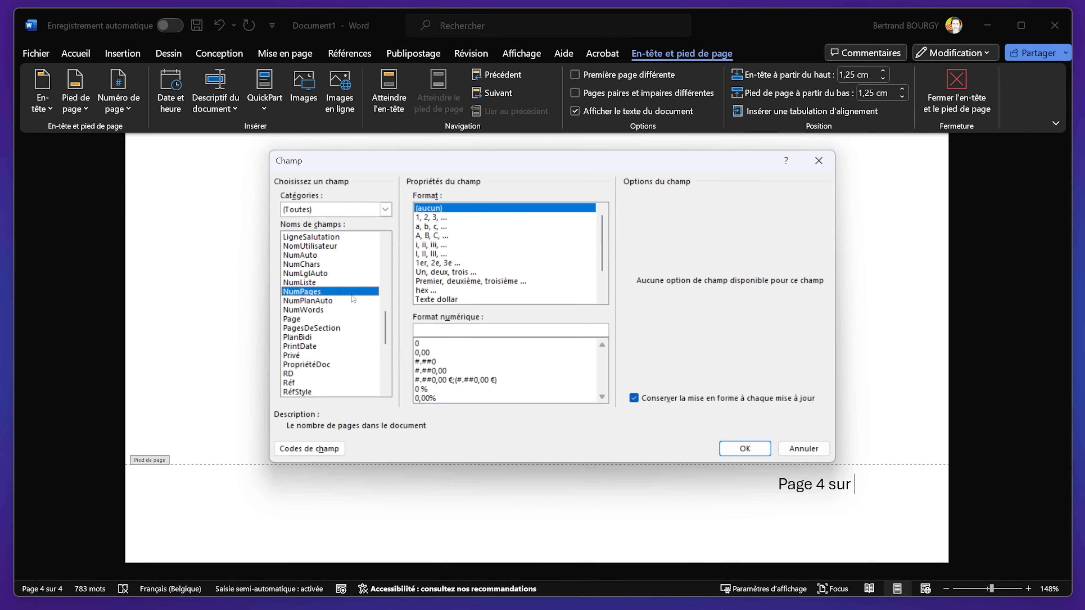
click(451, 219)
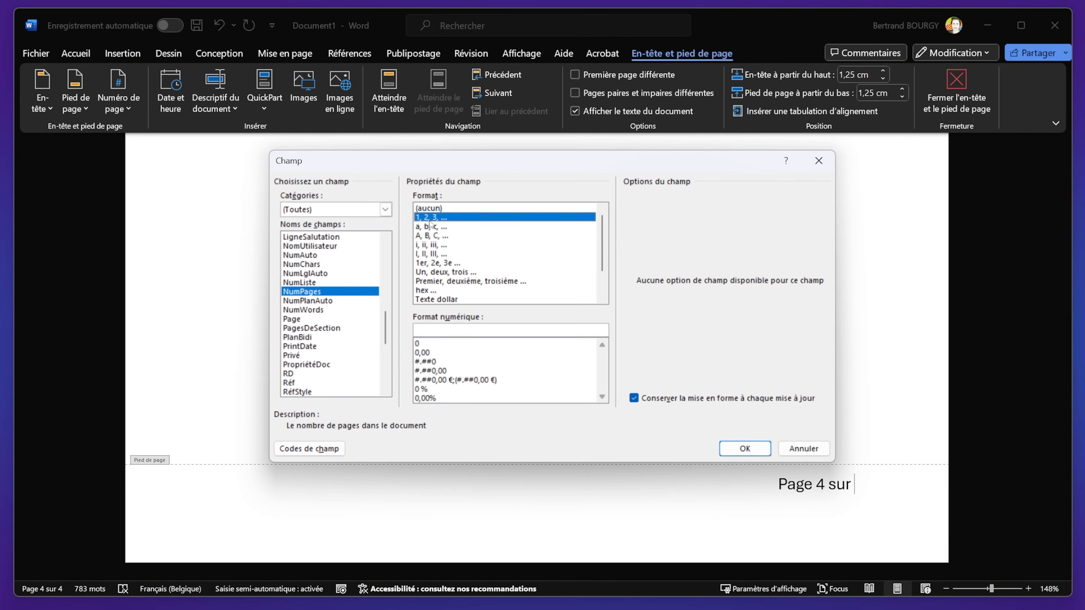
click(746, 449)
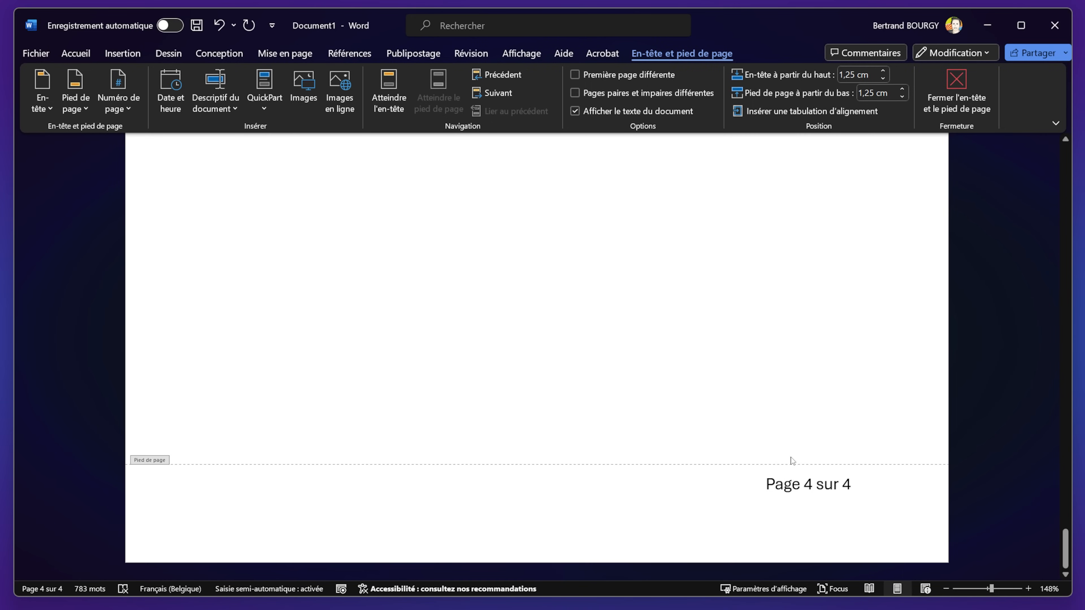
double_click(763, 308)
scroll(687, 414, up, 5)
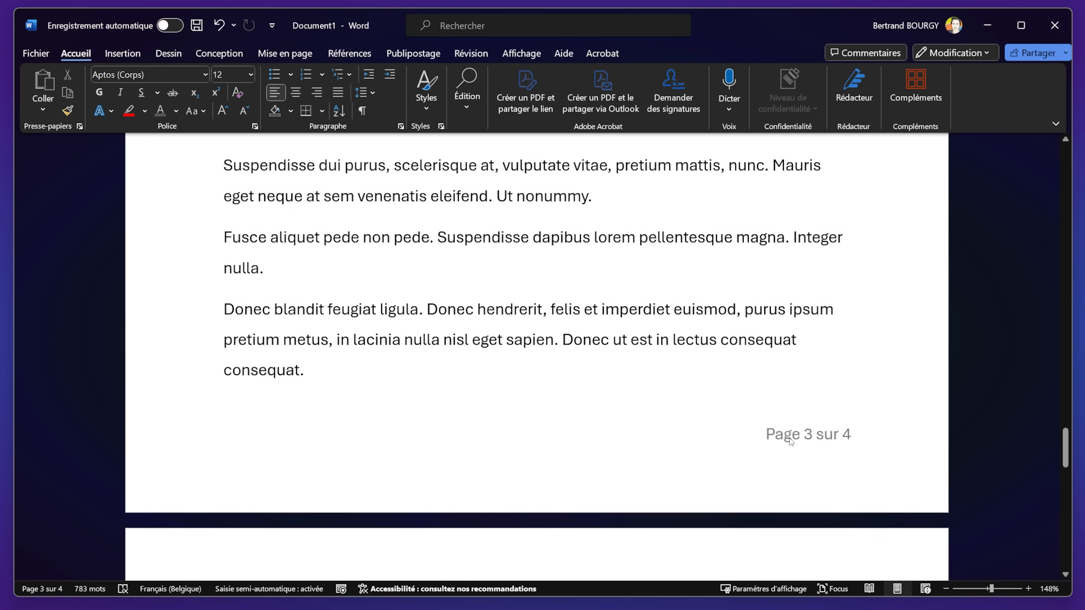
Step: Generate placeholder text at the end of the document with =lorem(10, 5)
scroll(791, 442, down, 10)
click(479, 216)
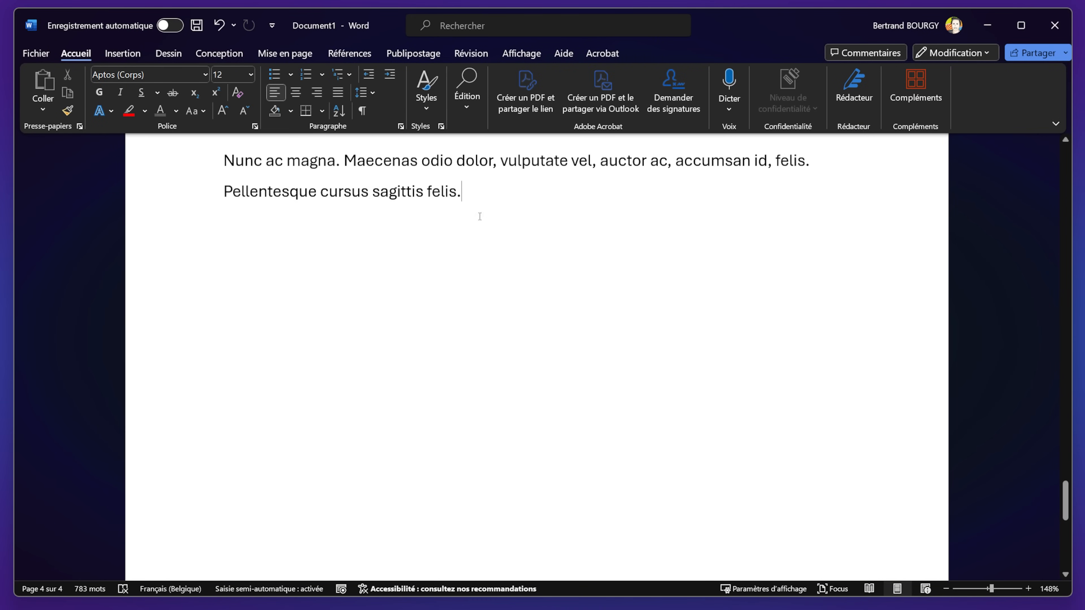
key(ctrl+z)
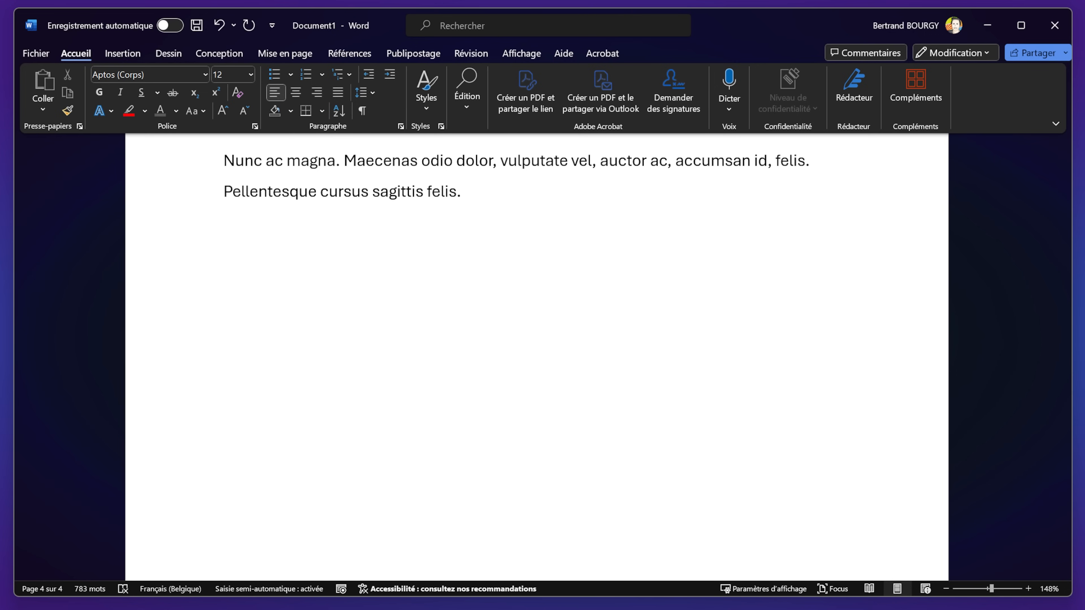
text(=l)
text(orem(10, 5))
key(Return)
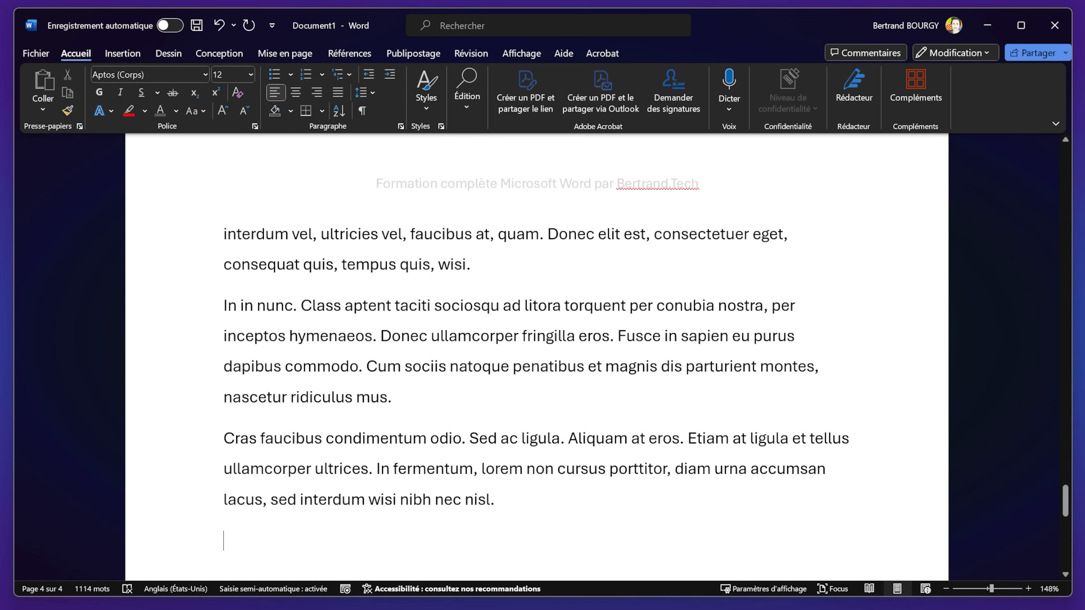
Step: Review the page number and total page count in the footers throughout the document
scroll(863, 513, down, 10)
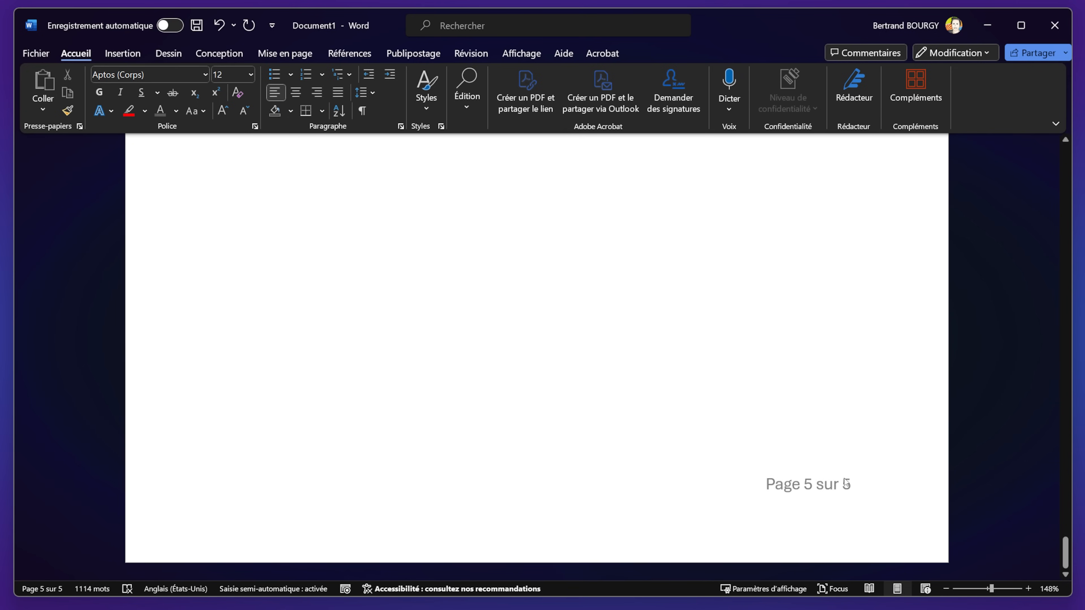
scroll(811, 470, up, 8)
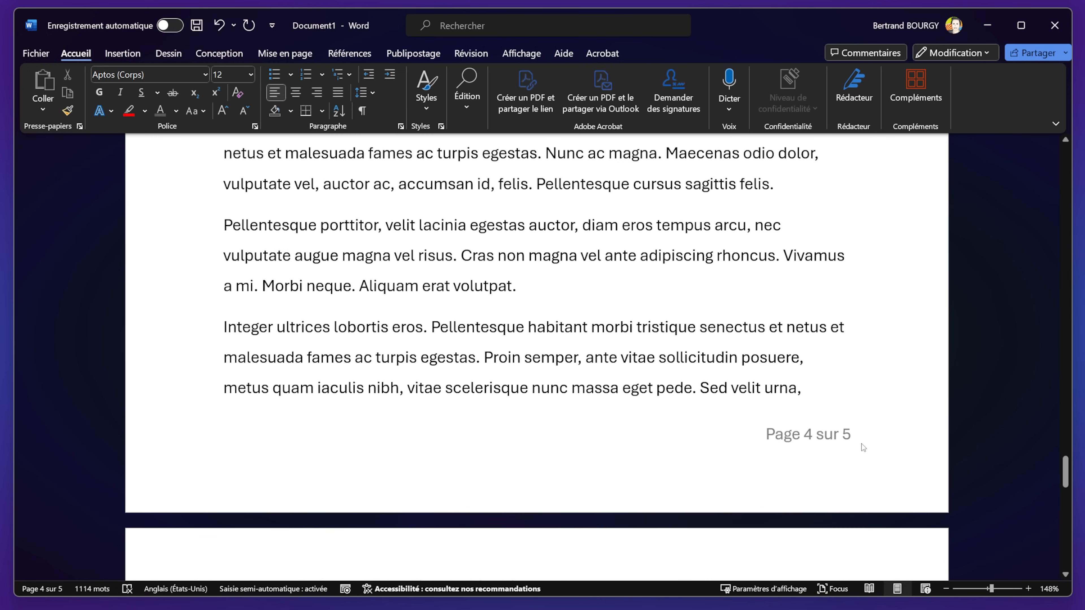
scroll(752, 402, up, 12)
scroll(755, 406, up, 12)
scroll(728, 421, up, 2)
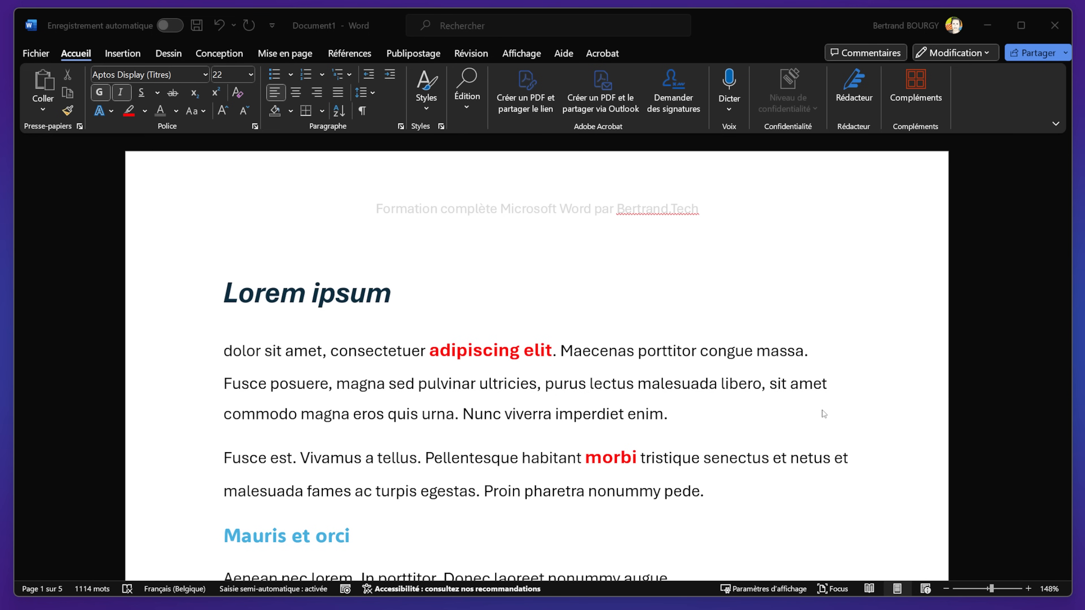
scroll(824, 413, down, 15)
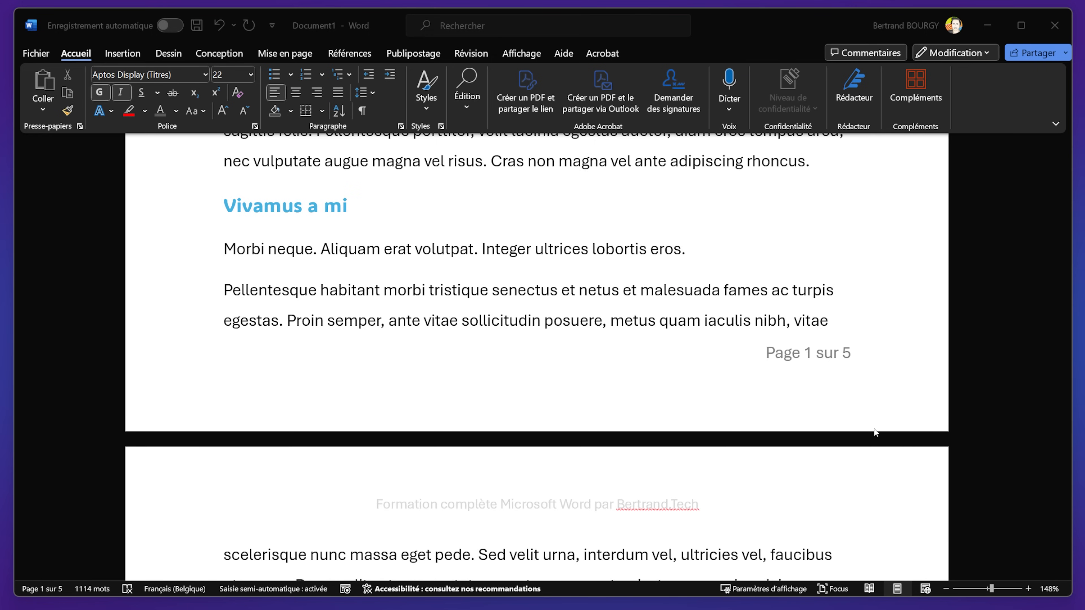
scroll(856, 433, down, 5)
scroll(857, 434, down, 10)
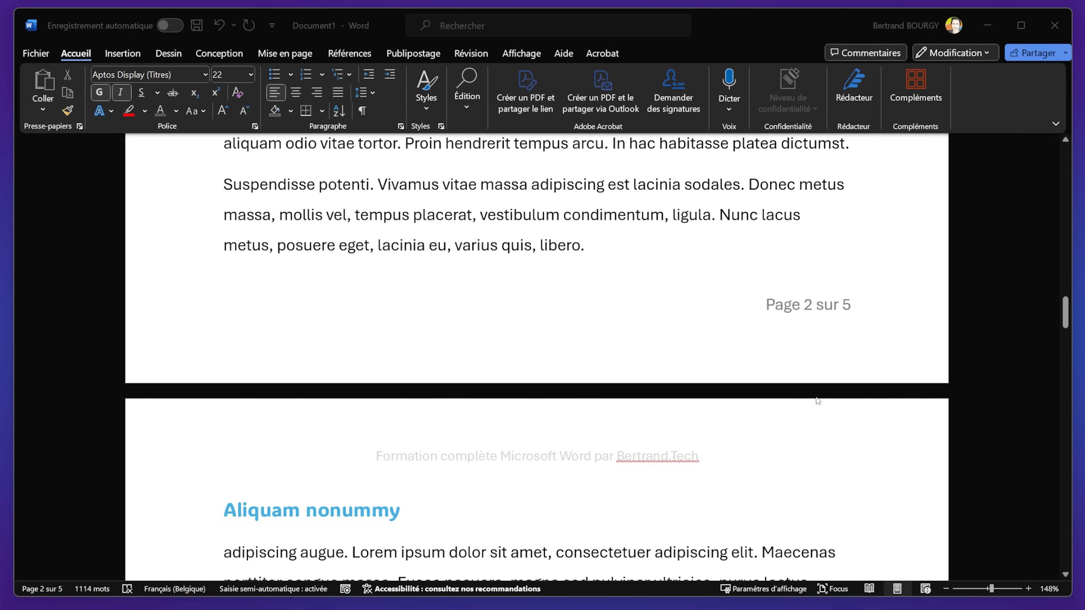
scroll(766, 431, up, 8)
scroll(737, 452, up, 7)
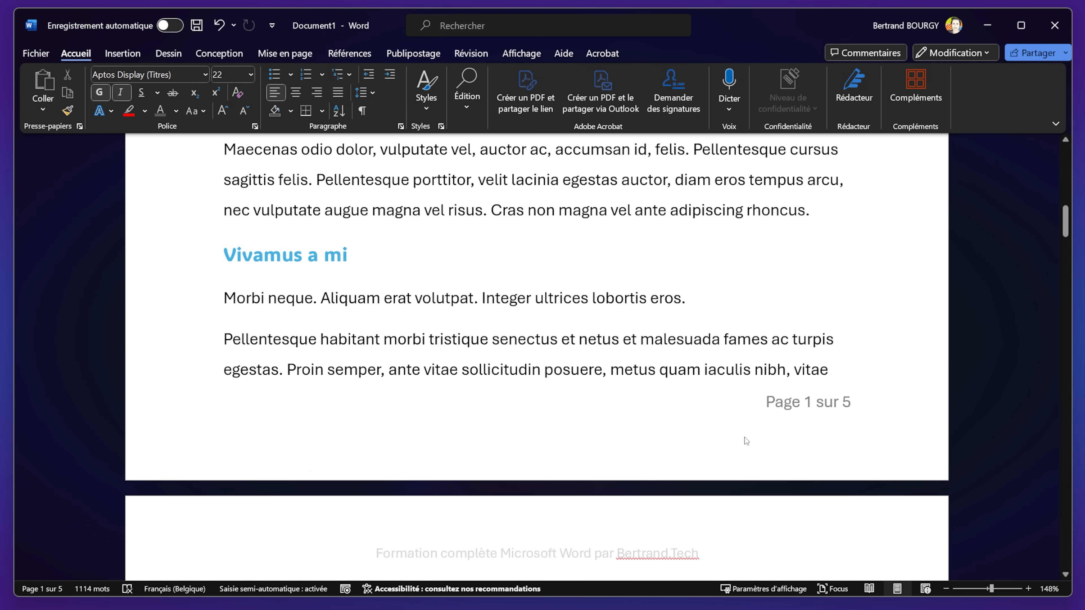
Step: Reopen the page 1 footer and enable different headers and footers for odd and even pages
double_click(733, 431)
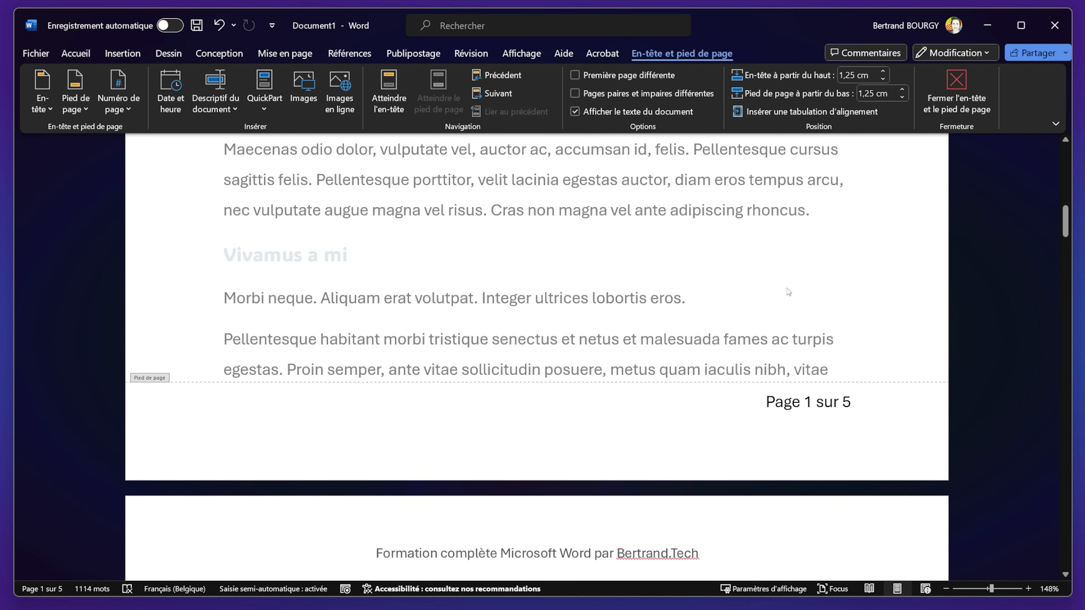
click(628, 95)
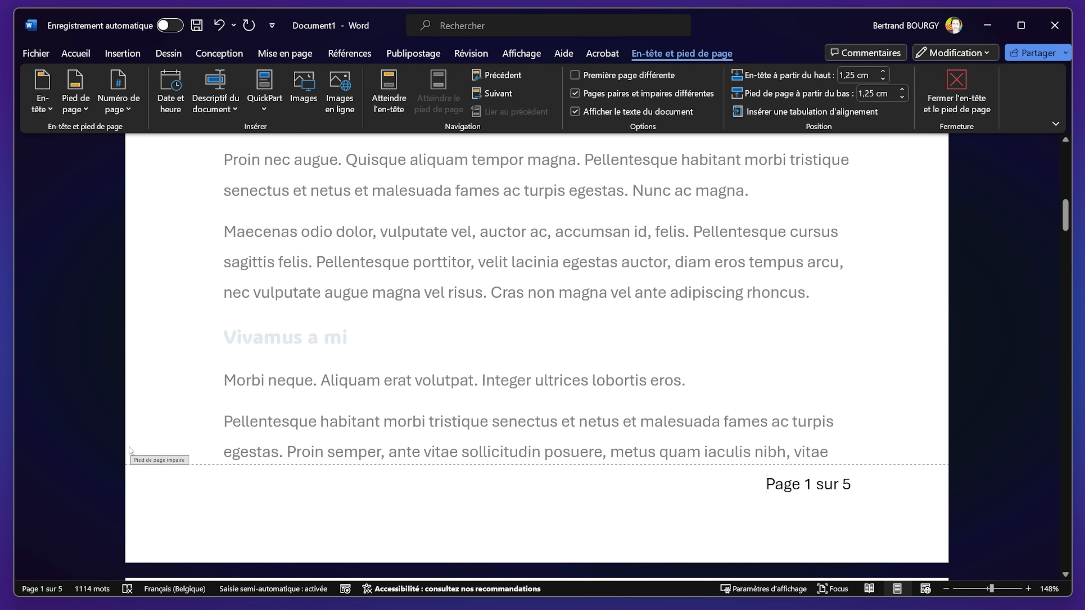
scroll(486, 453, down, 15)
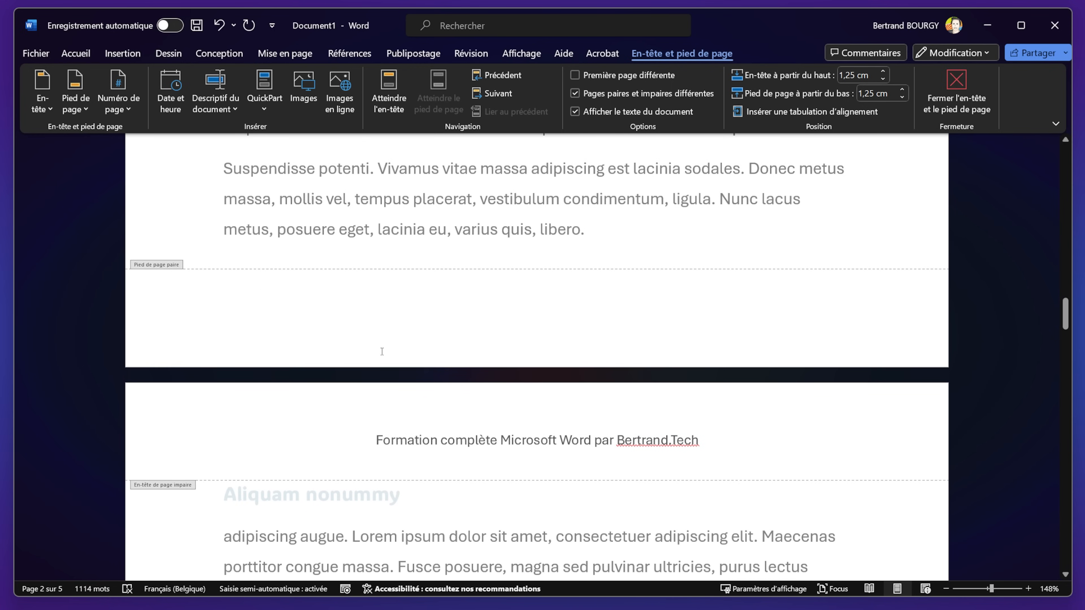
scroll(382, 351, up, 20)
scroll(440, 483, up, 6)
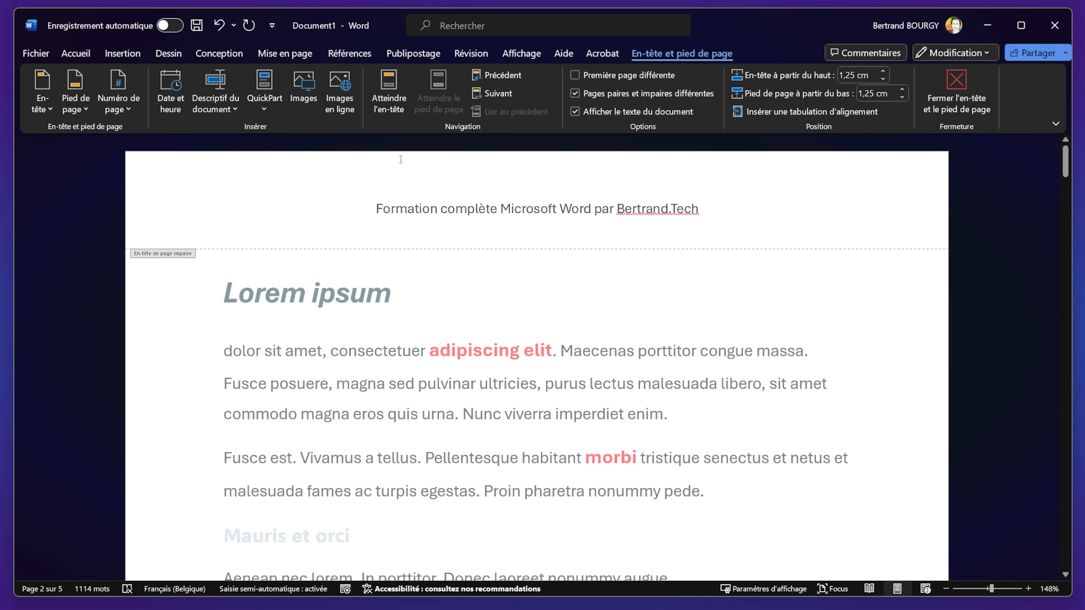
Step: Select the whole text of the odd-page header on page 1
scroll(438, 439, down, 15)
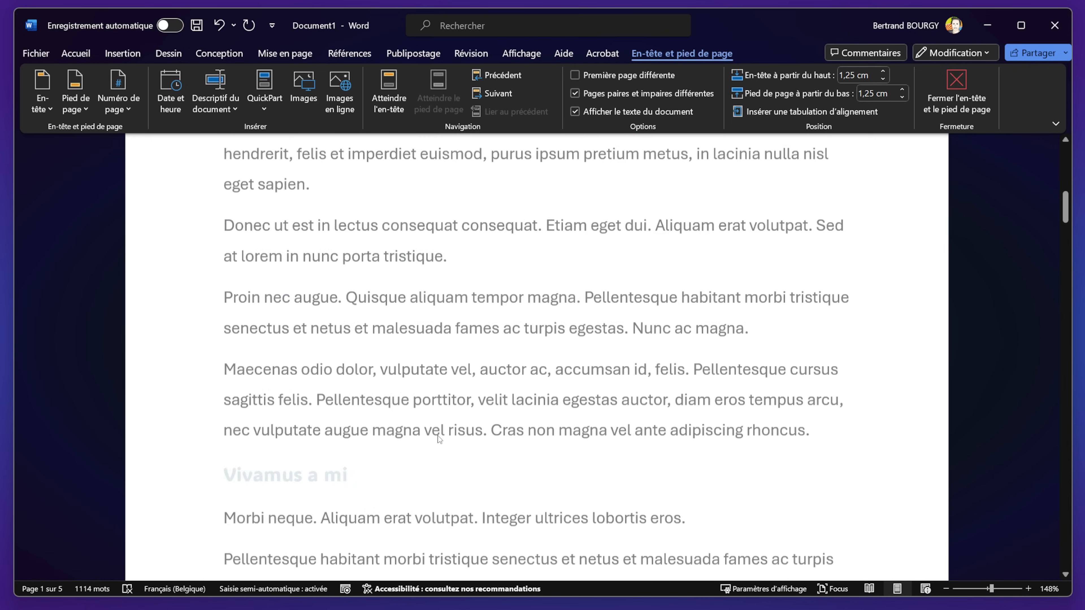
scroll(438, 439, down, 10)
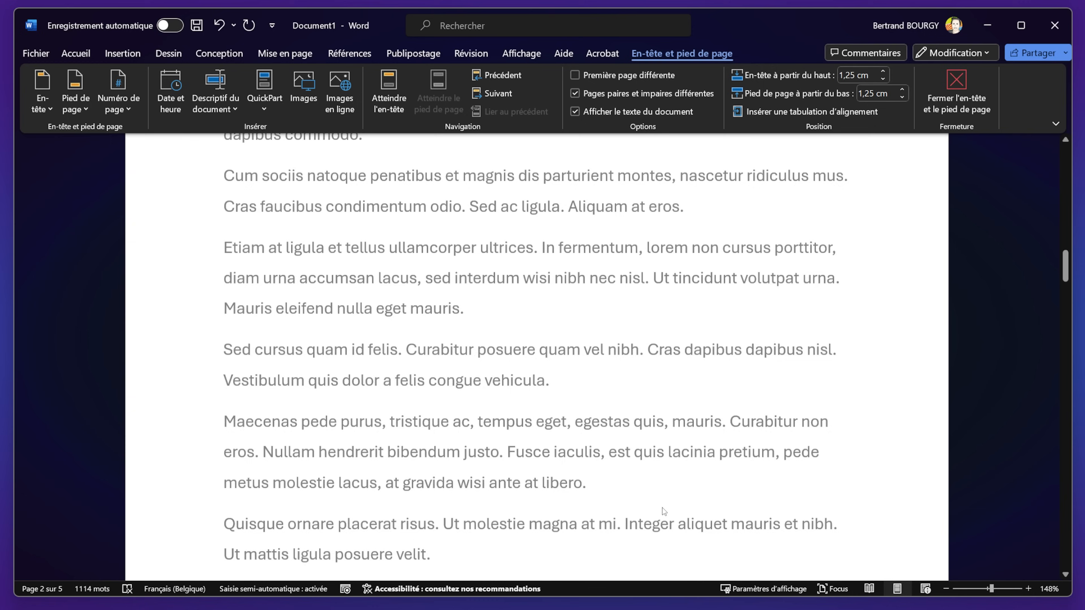
scroll(679, 492, down, 4)
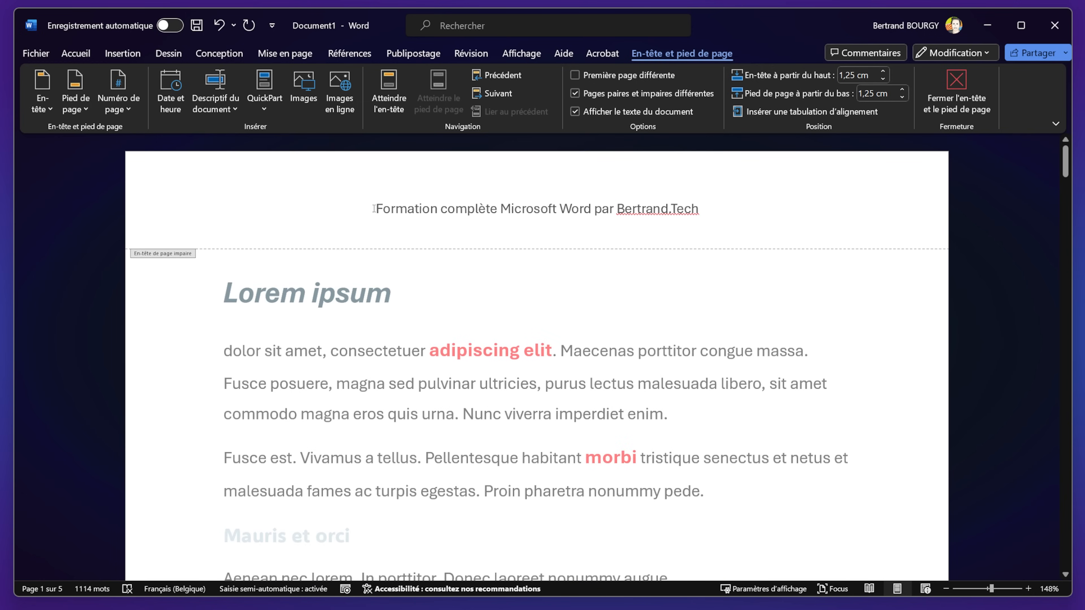
drag(374, 209, 742, 208)
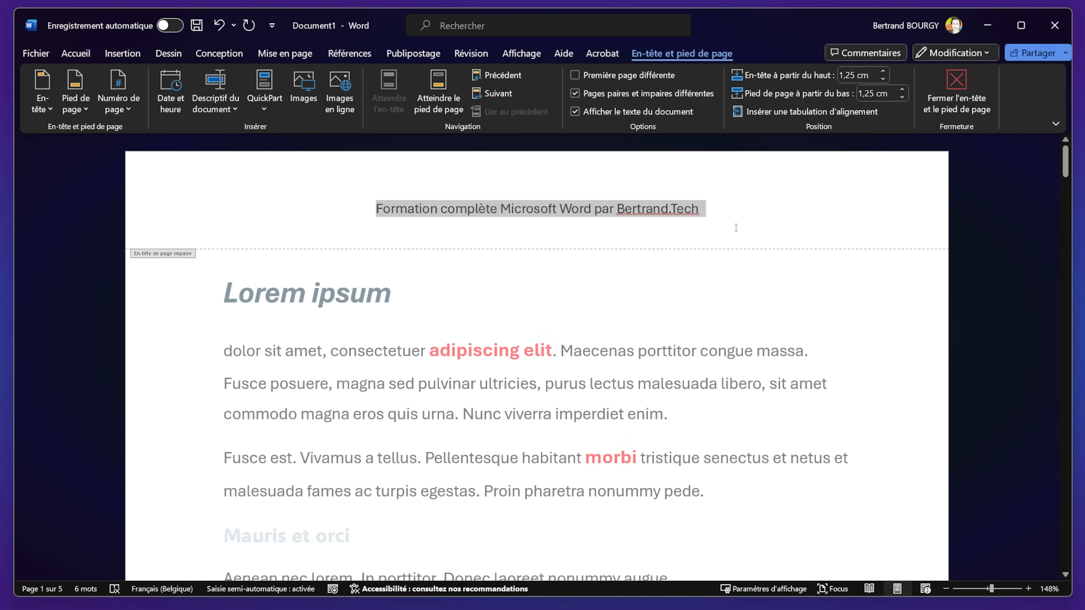
Step: Copy the odd-page header text "Formation complète Microsoft Word par Bertrand.Tech" into the even-page header on page 2, keeping source formatting
right_click(525, 208)
click(569, 281)
scroll(467, 465, down, 5)
scroll(469, 468, down, 10)
click(502, 212)
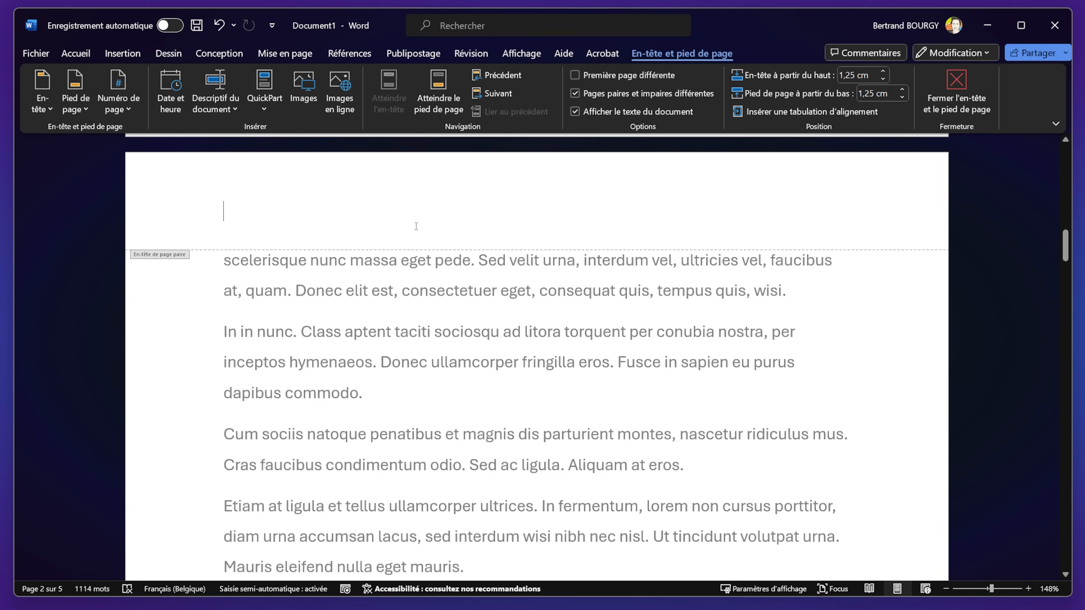
right_click(236, 214)
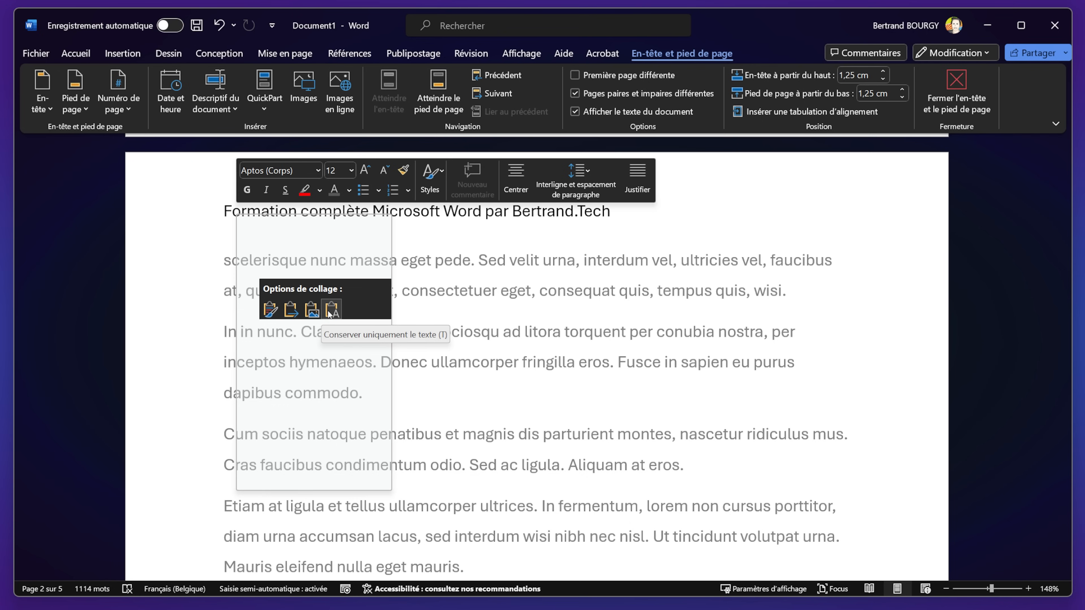
click(276, 310)
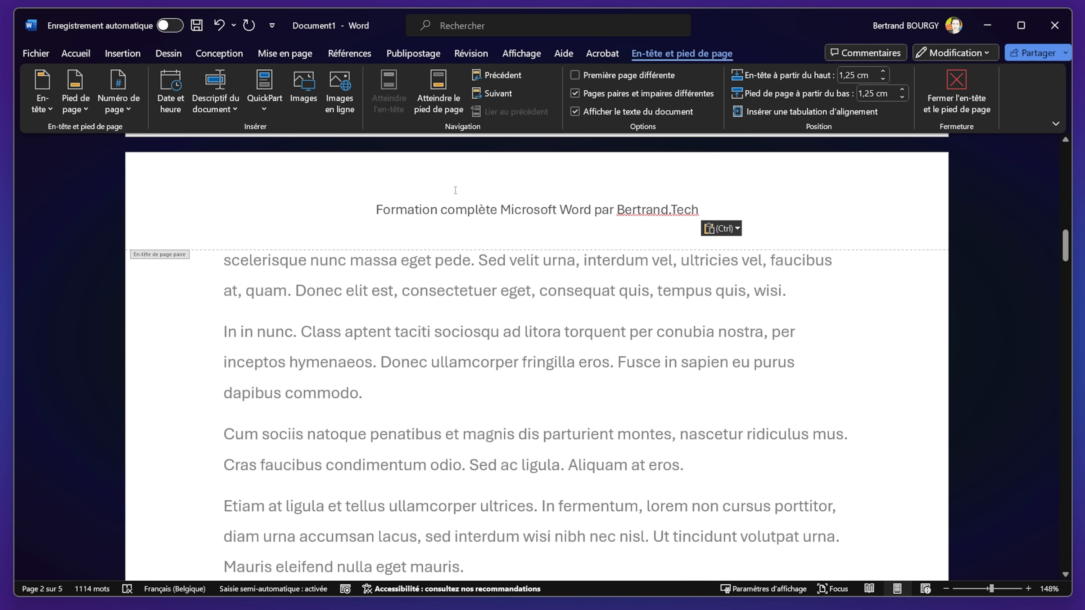
Step: Copy the page-number line from the odd-page footer into the even-page footer on page 2, keeping source formatting
scroll(587, 257, up, 5)
click(776, 304)
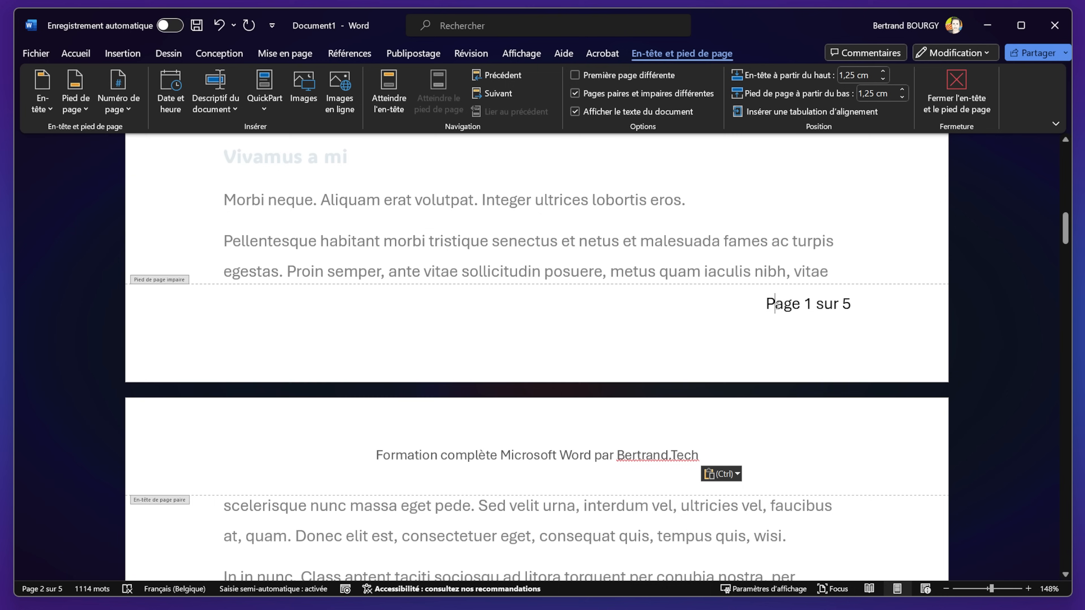
drag(765, 304, 857, 304)
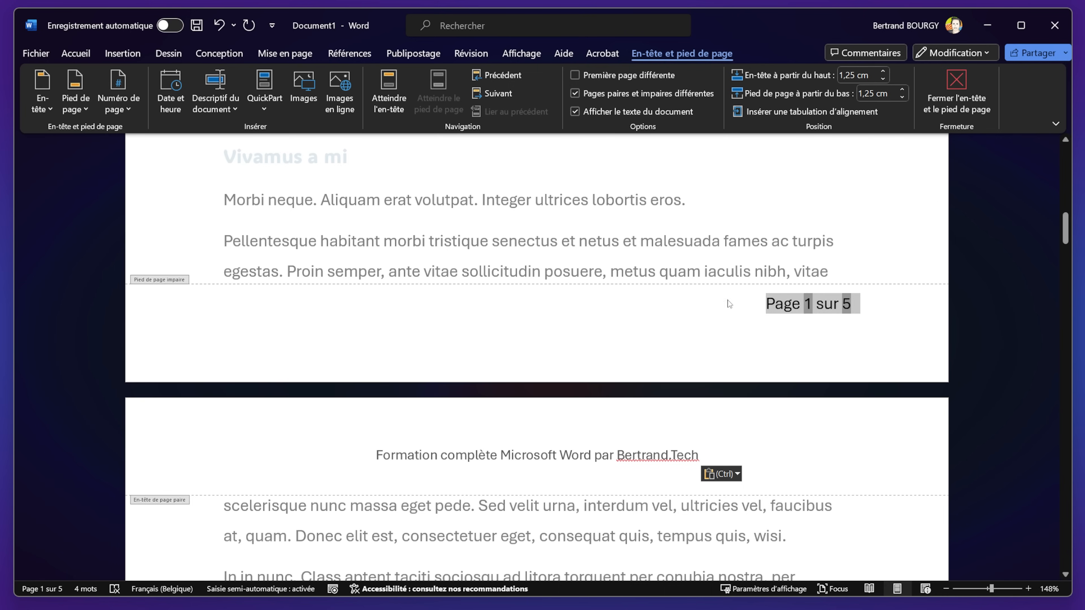
right_click(813, 309)
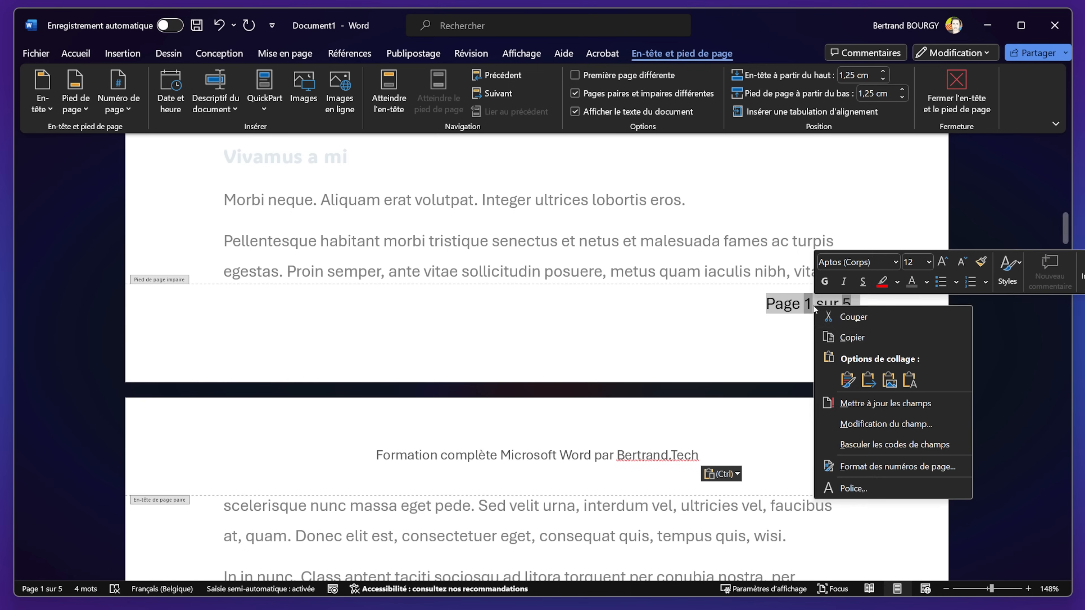
click(853, 330)
scroll(585, 472, down, 5)
scroll(584, 474, down, 10)
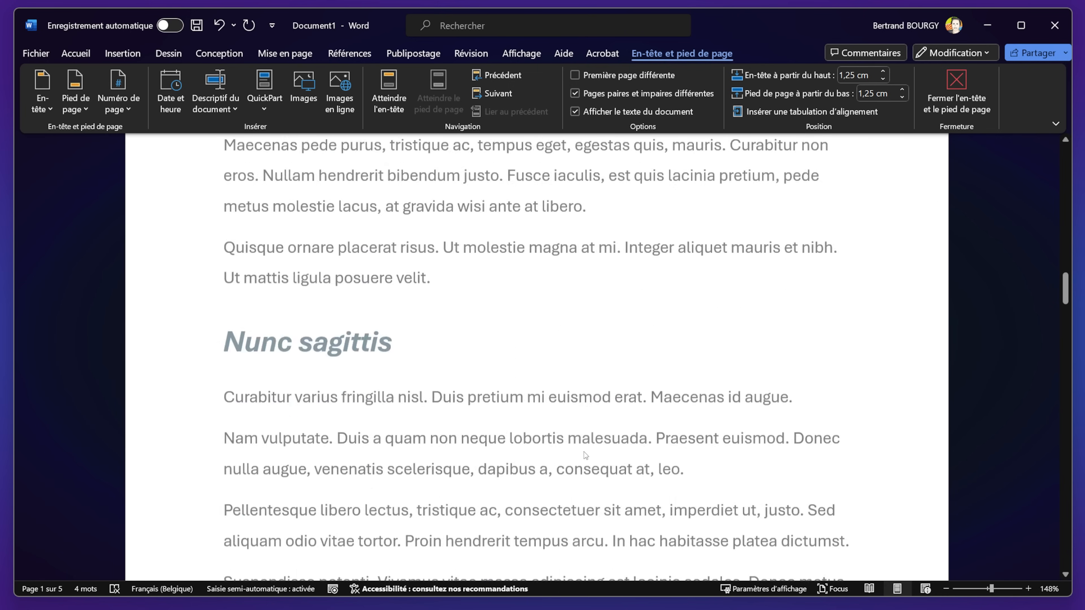
click(345, 285)
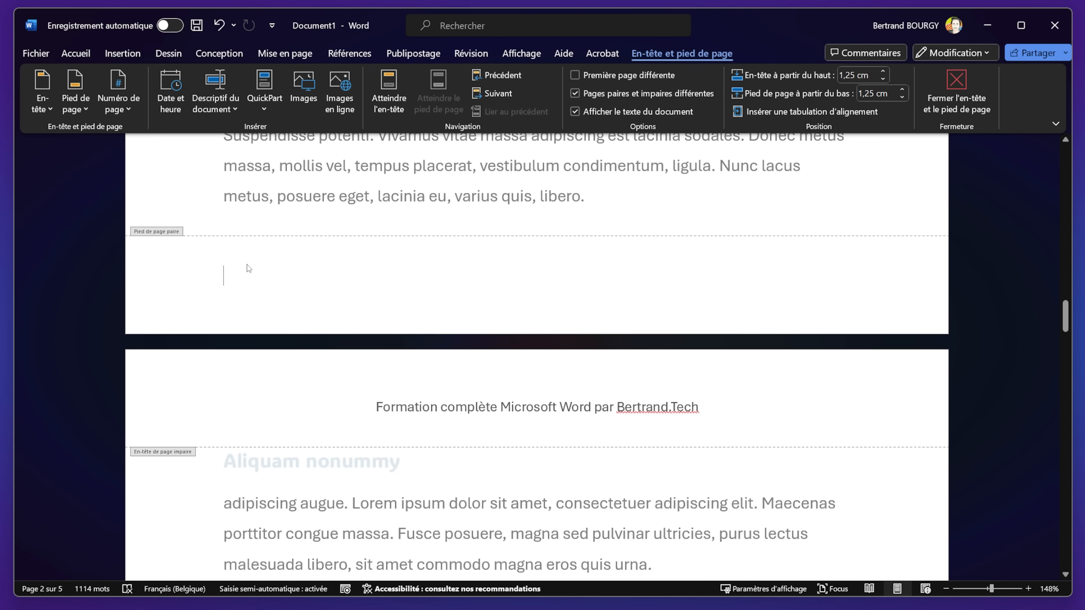
right_click(249, 268)
click(282, 360)
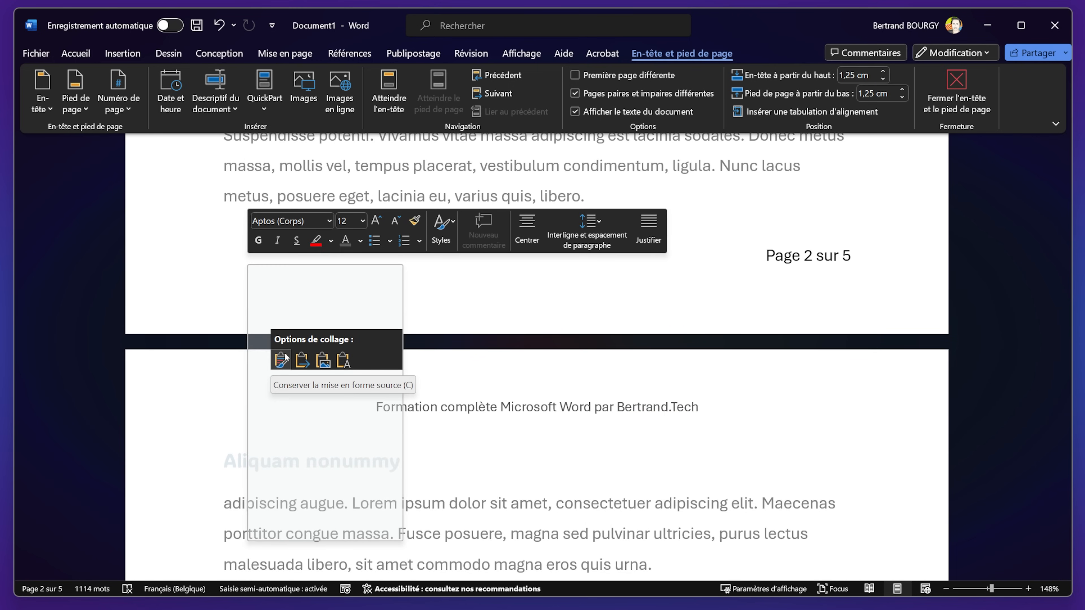
Step: Left-align the page number in the even-page footer and return to the document body
click(769, 259)
click(75, 53)
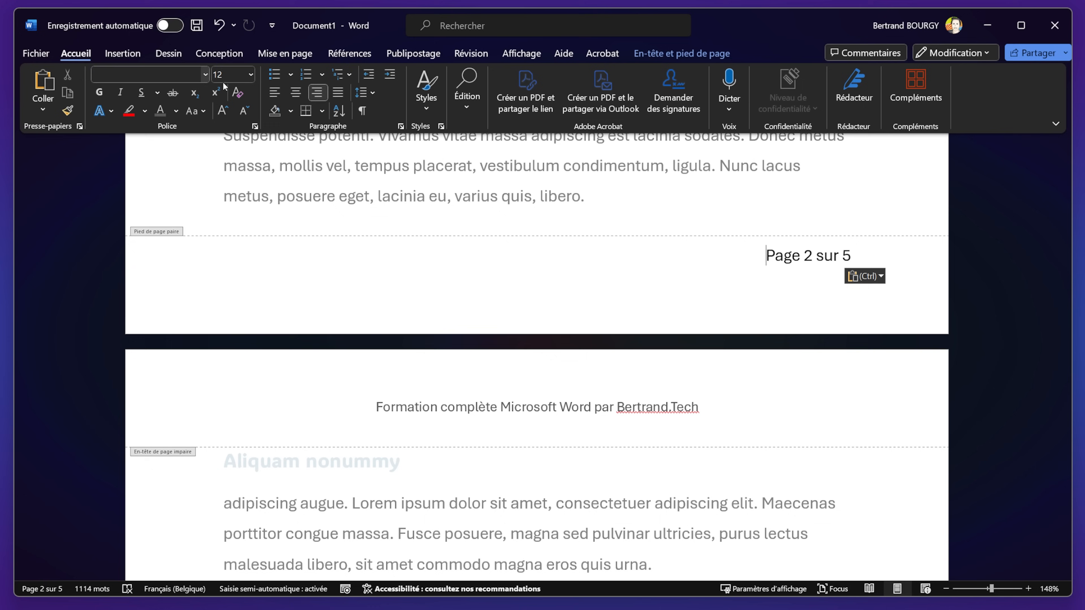
click(274, 92)
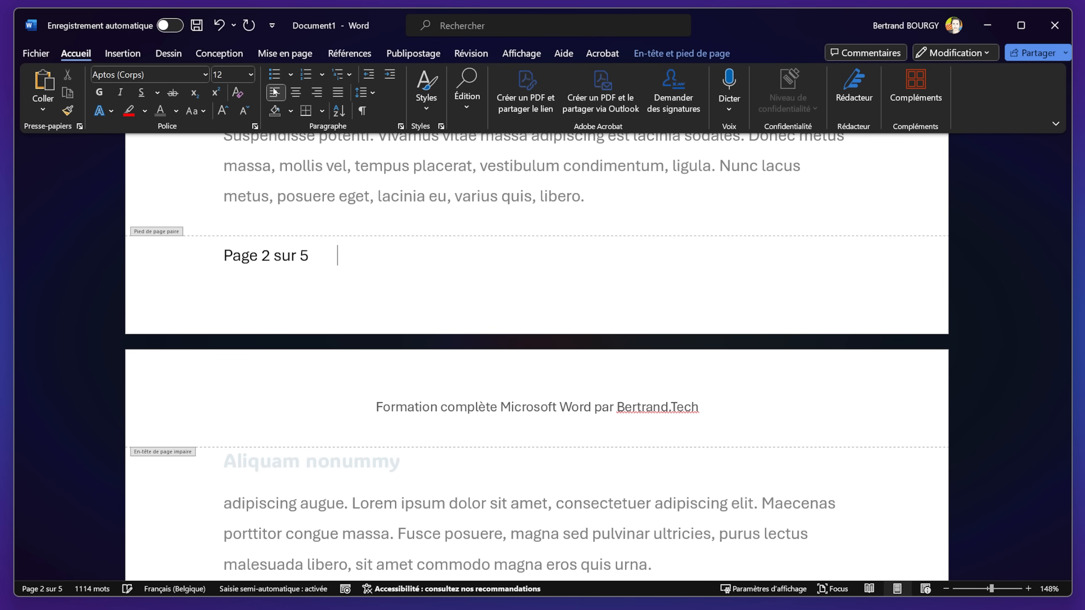
double_click(629, 202)
scroll(754, 349, up, 20)
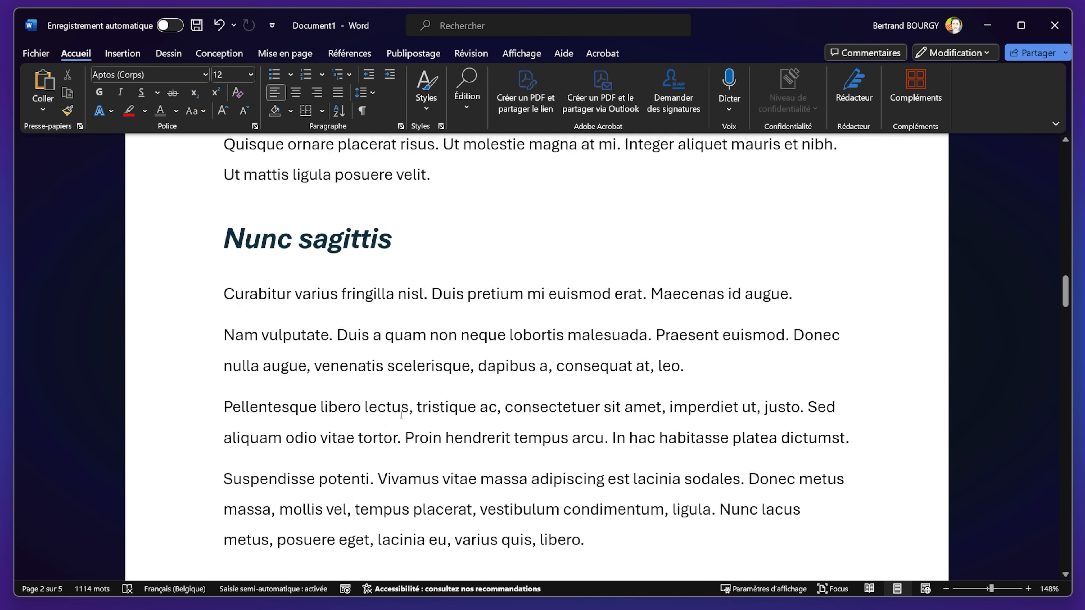
scroll(754, 349, down, 5)
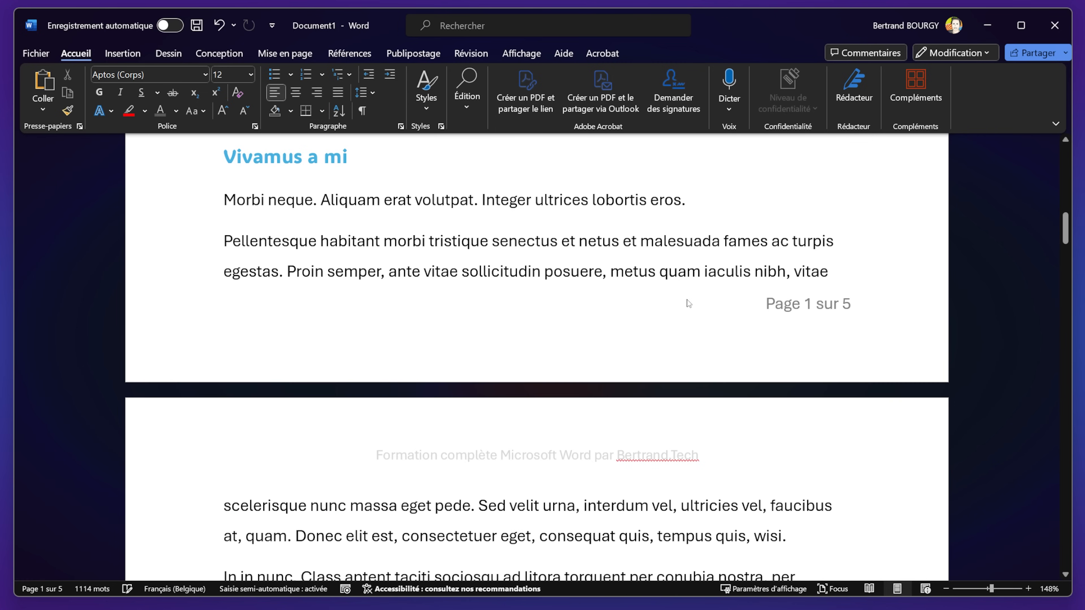
scroll(752, 439, down, 10)
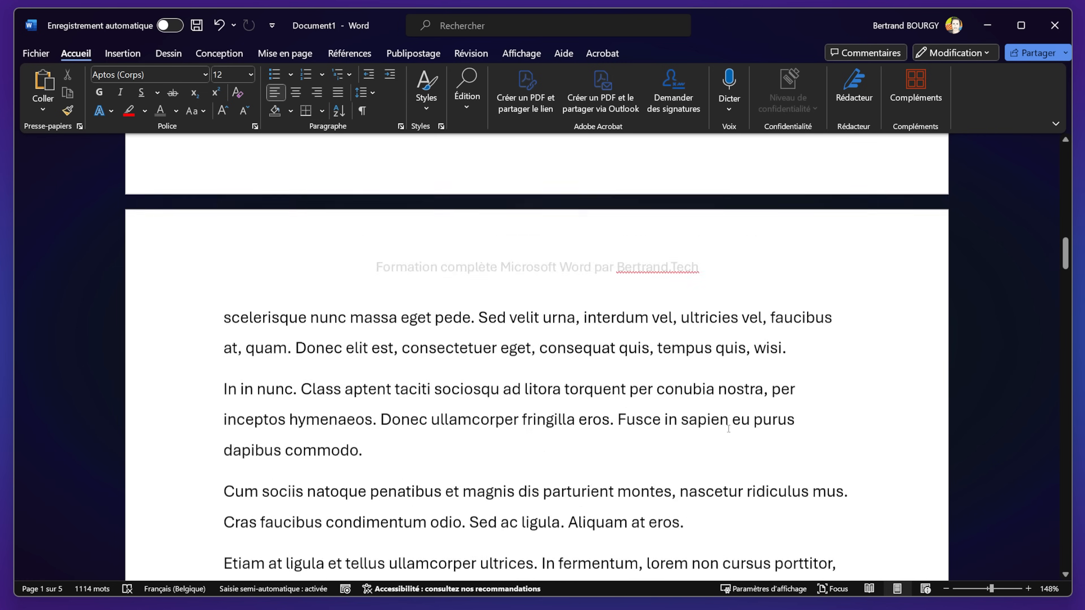
scroll(724, 426, down, 5)
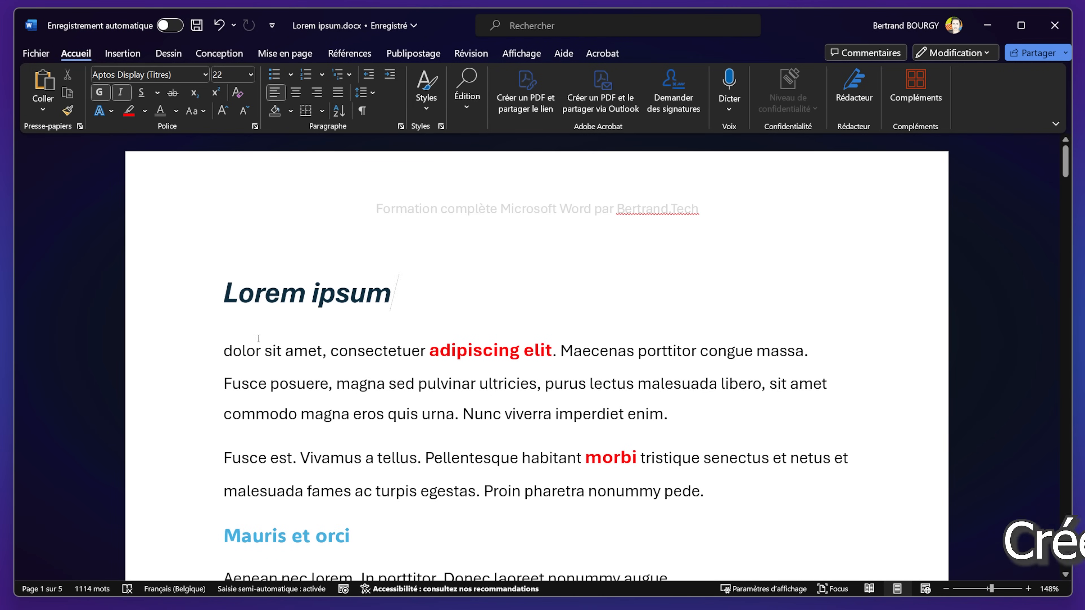
Step: Insert the built-in Whisp cover page and look through it down to the first text page
click(124, 53)
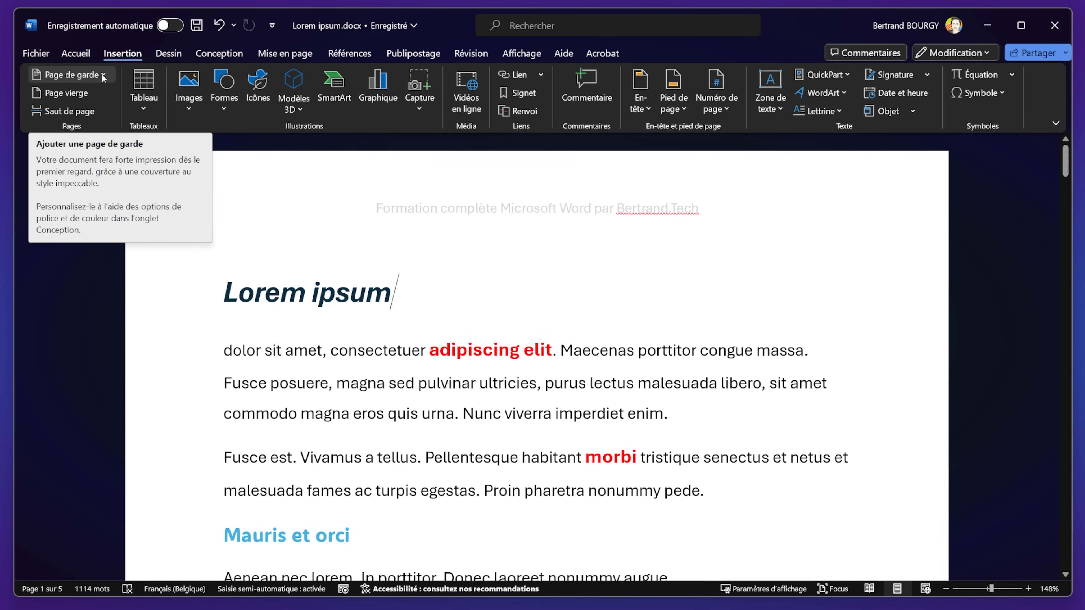
click(88, 75)
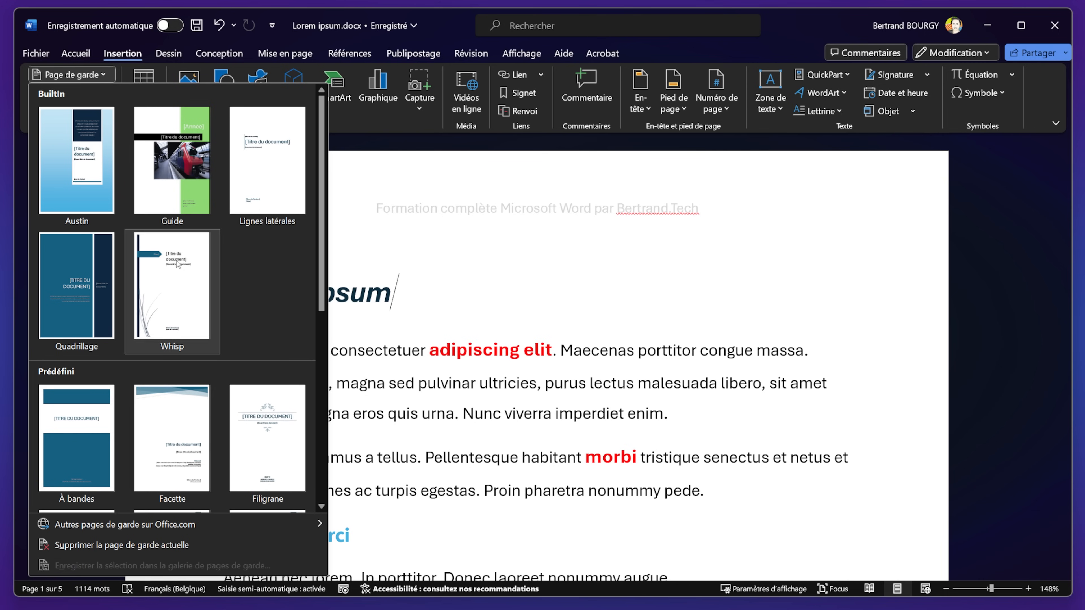
scroll(265, 427, down, 3)
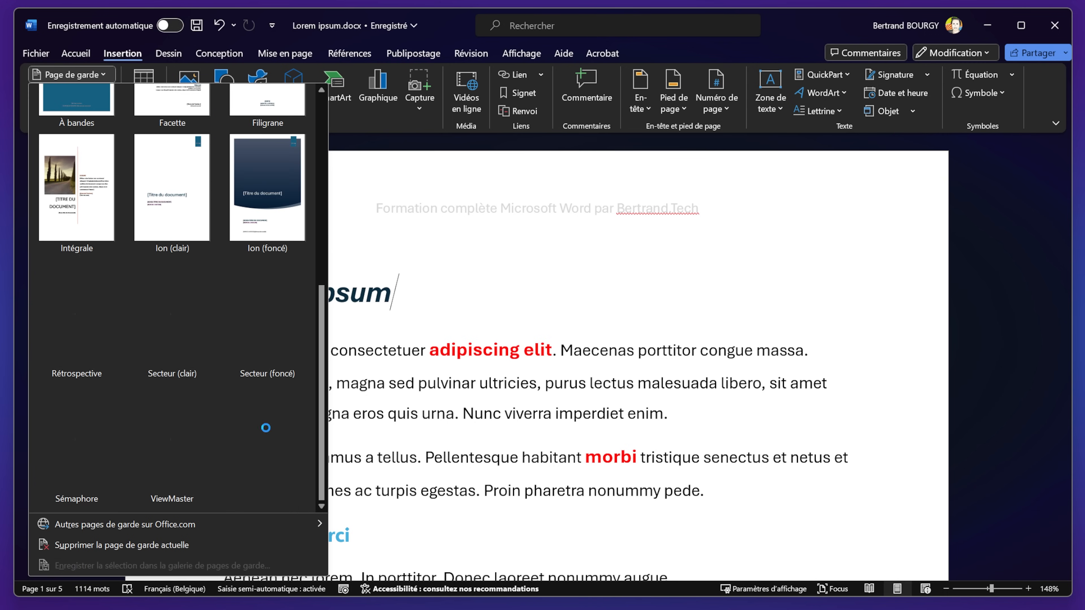
scroll(224, 362, up, 3)
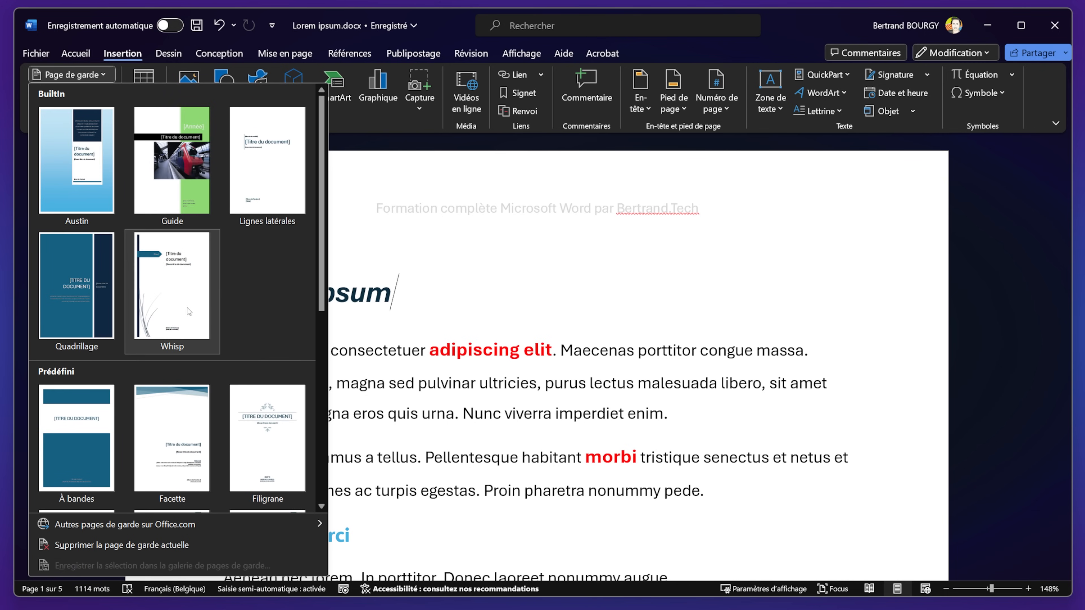
click(171, 270)
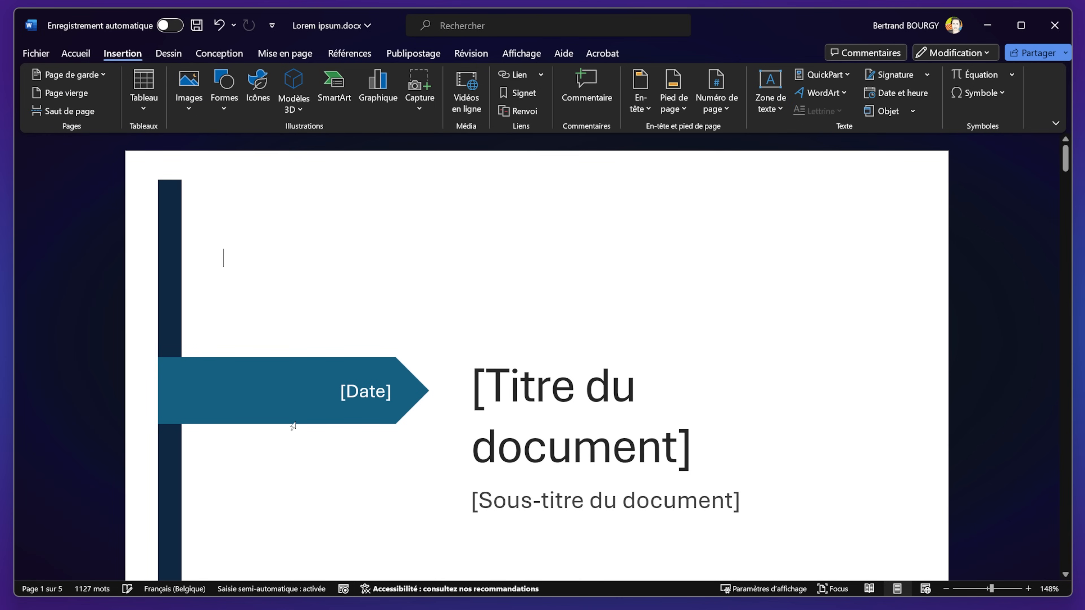
scroll(519, 391, down, 10)
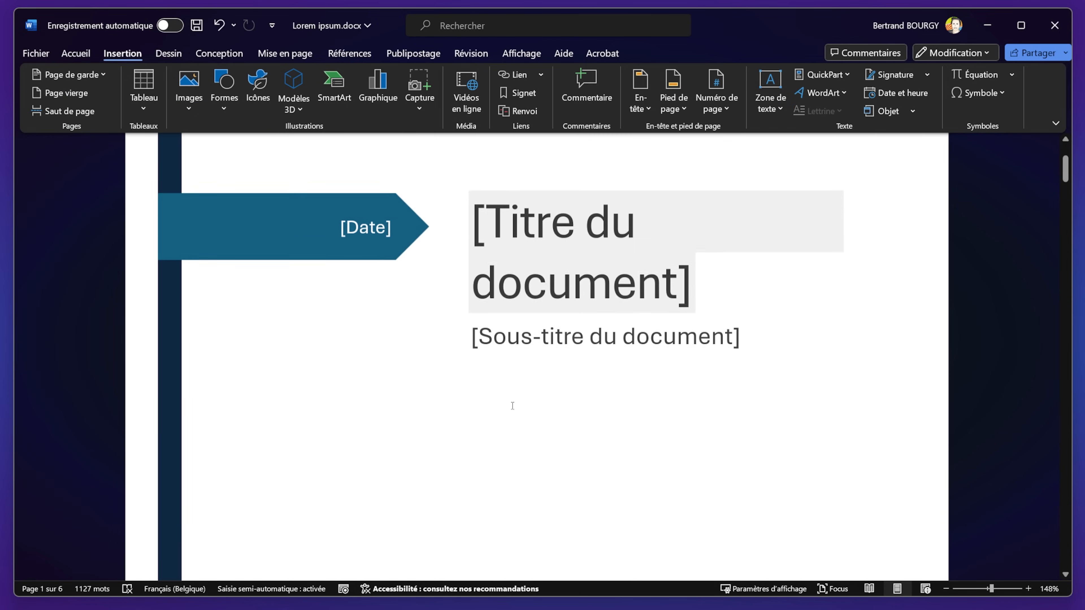
scroll(518, 392, down, 5)
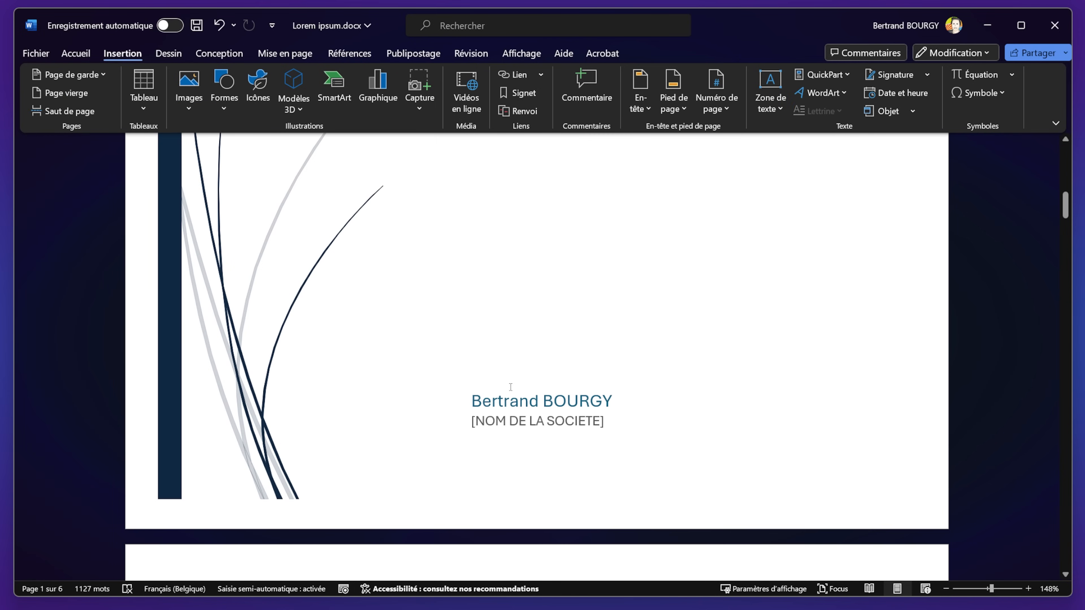
scroll(529, 454, down, 3)
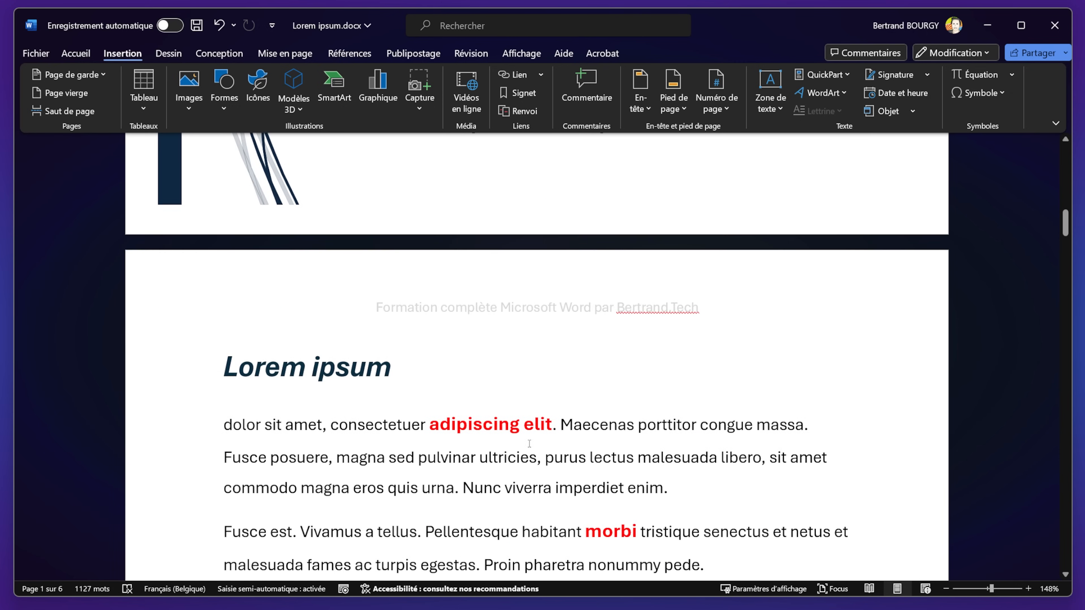
scroll(529, 443, up, 20)
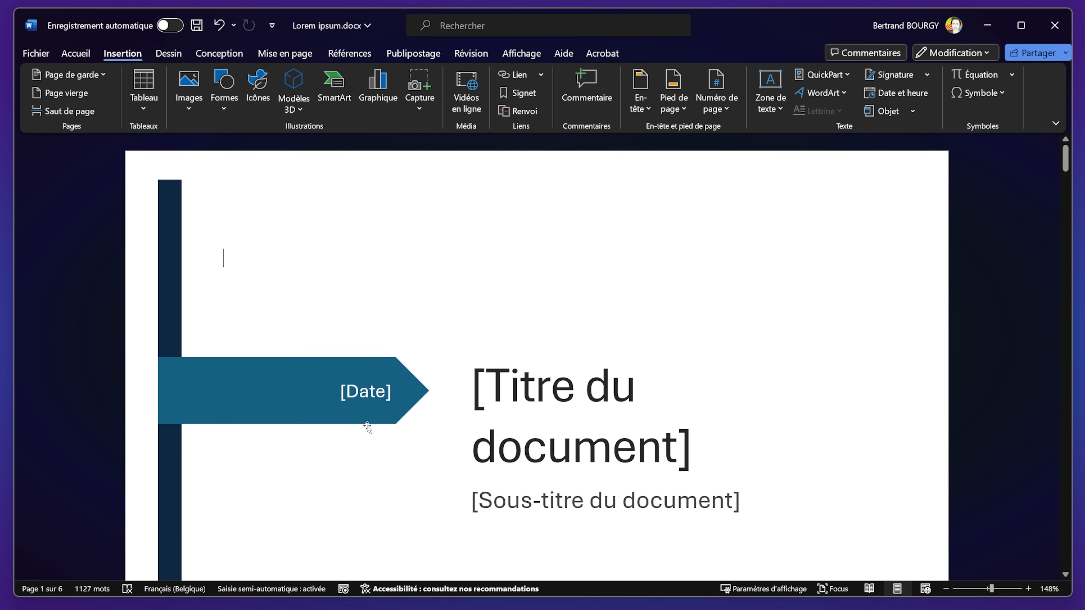
Step: Fill in the cover page's title as "Microsoft Word : formation complète"
click(350, 406)
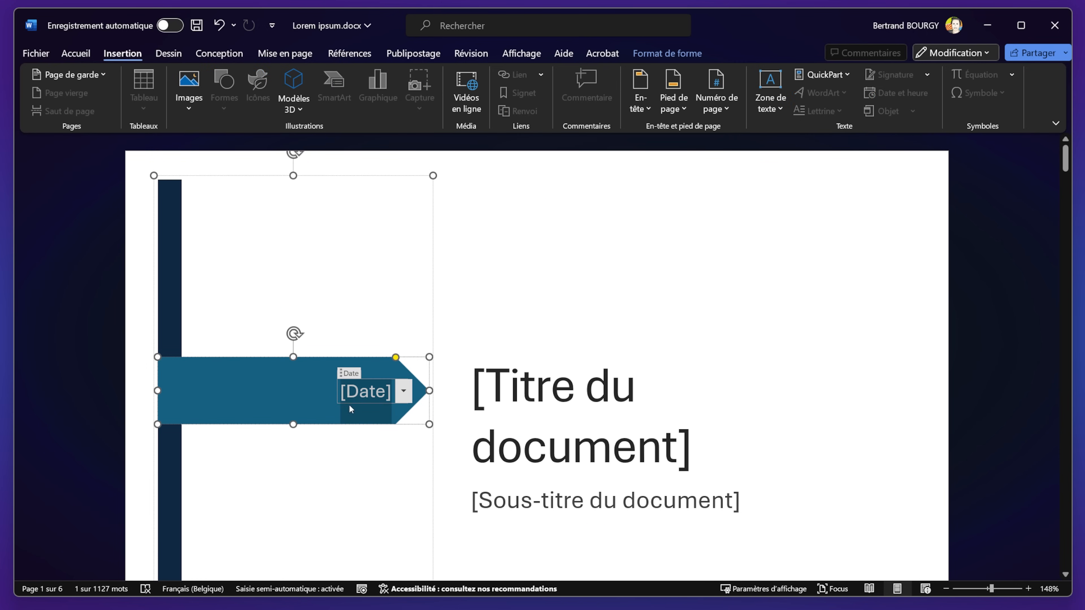
click(425, 476)
click(505, 389)
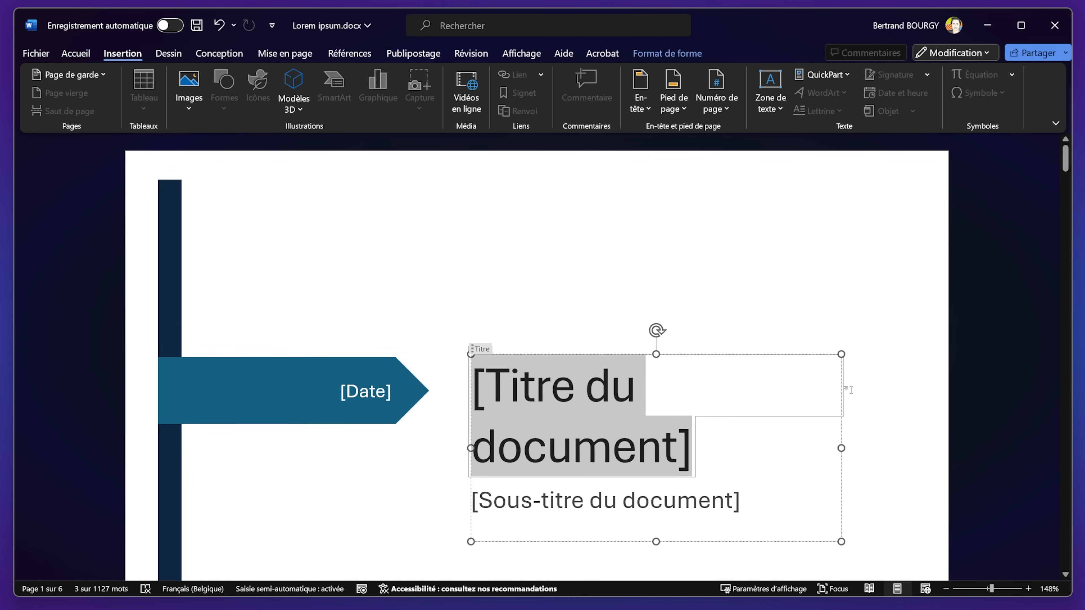
text(Microsoft W)
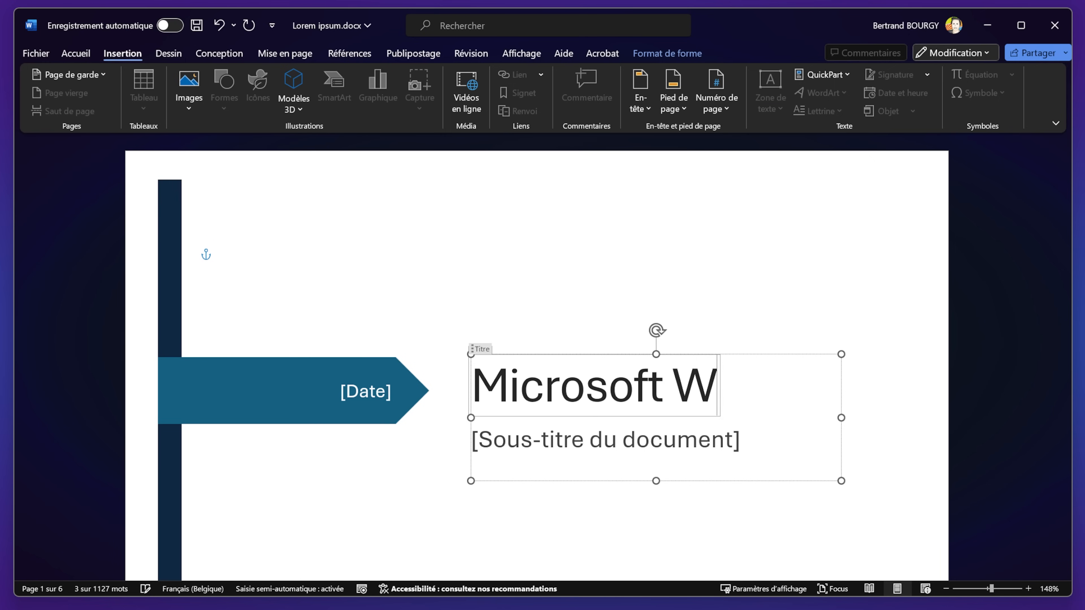
text(ord : formation complète)
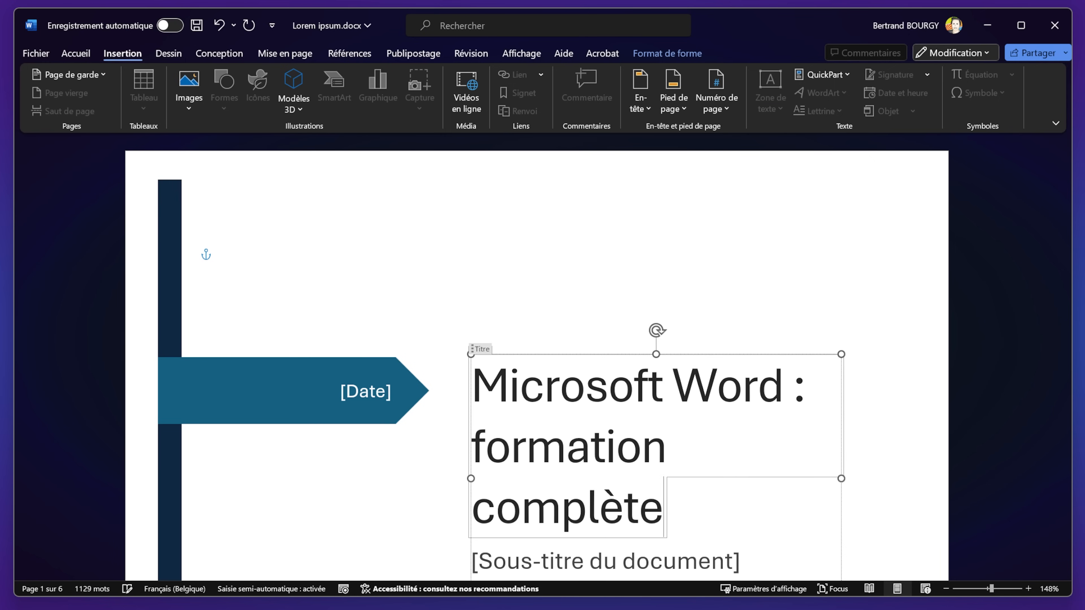
Step: Fill in the cover page's subtitle as "Avec Bertrand.Tech" and leave the text box
scroll(676, 428, down, 4)
click(610, 373)
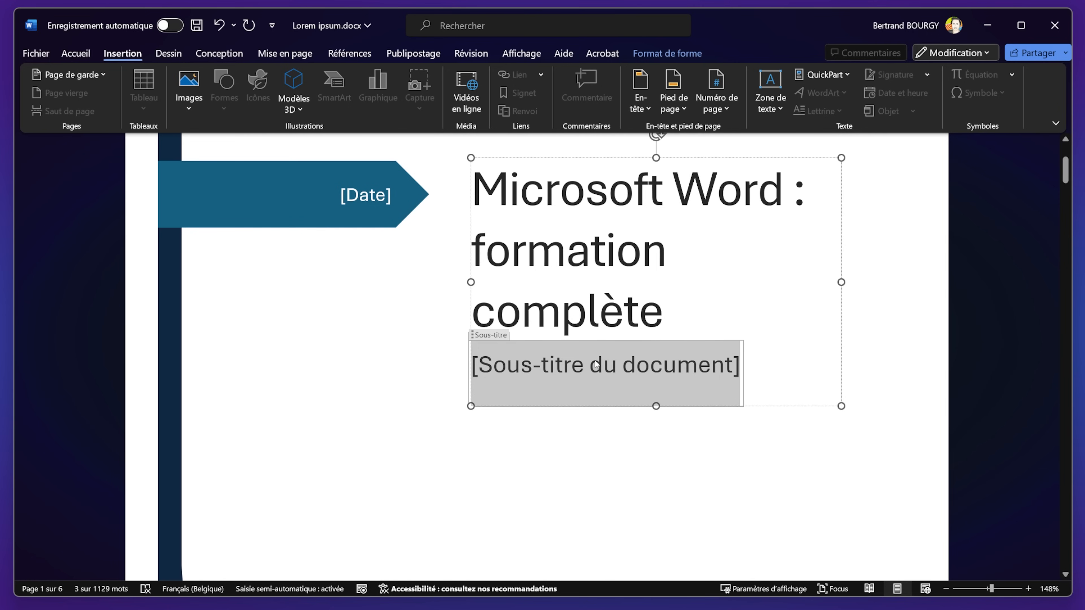
text(Avec Bert)
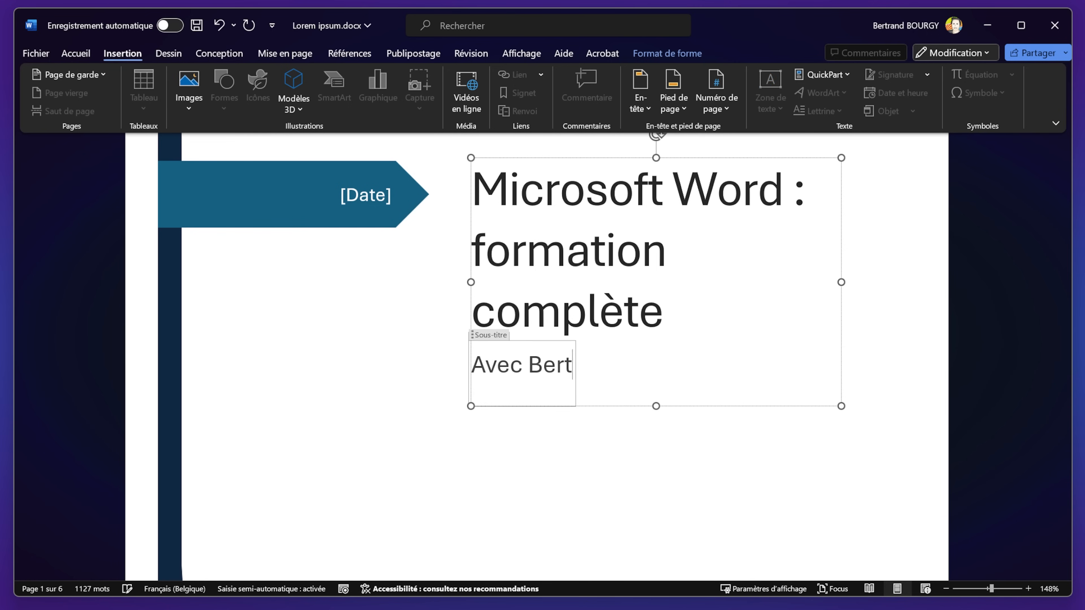
text(rand.Tech)
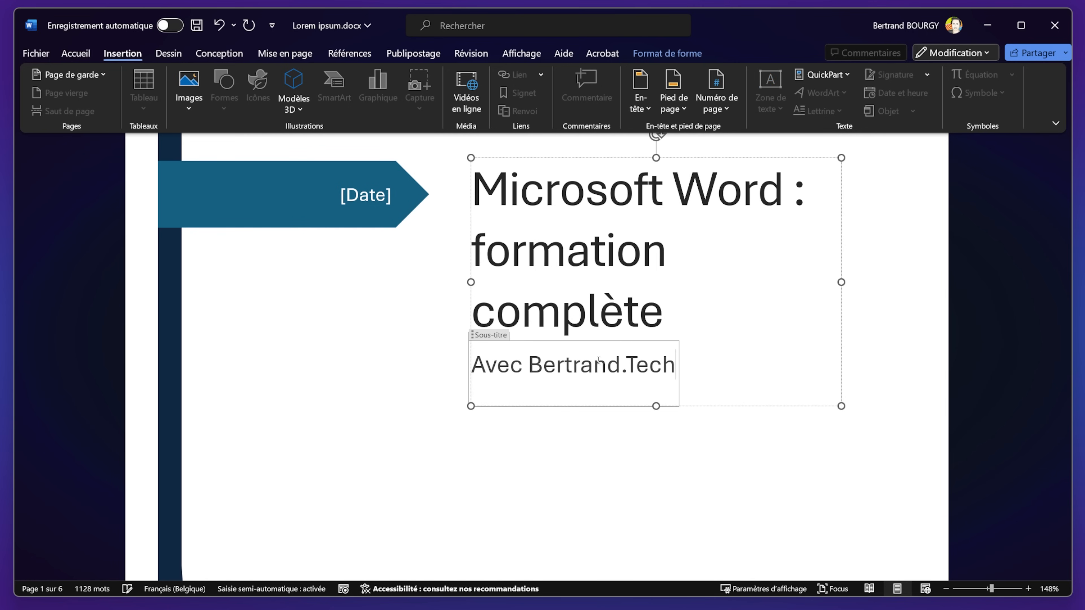
click(637, 464)
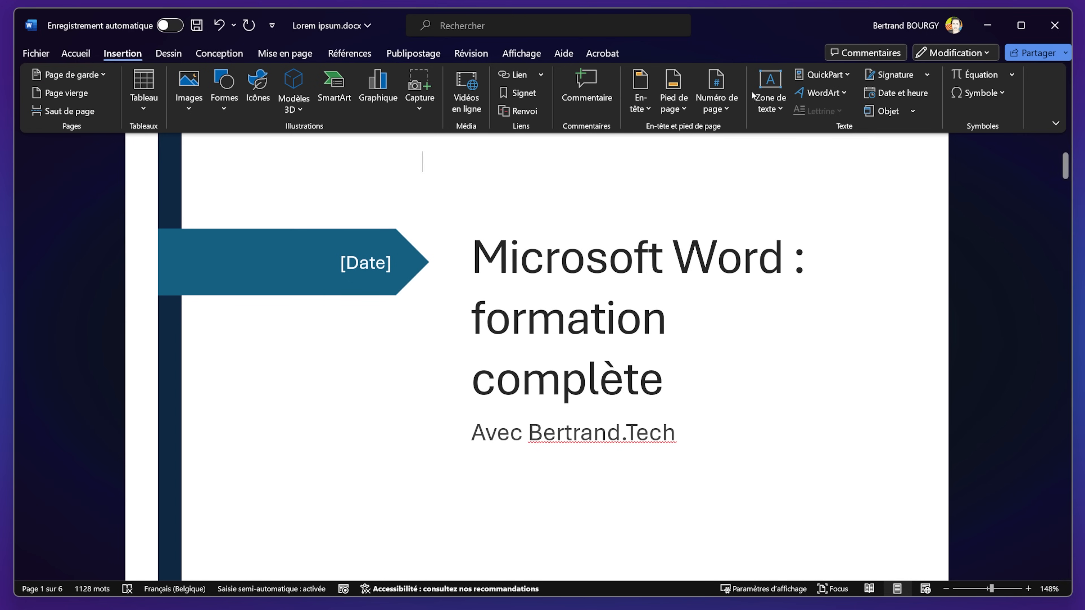
Step: Insert a blank page before the "Lorem ipsum" heading, right after the cover page, and check the resulting page
scroll(424, 472, down, 5)
scroll(505, 487, up, 5)
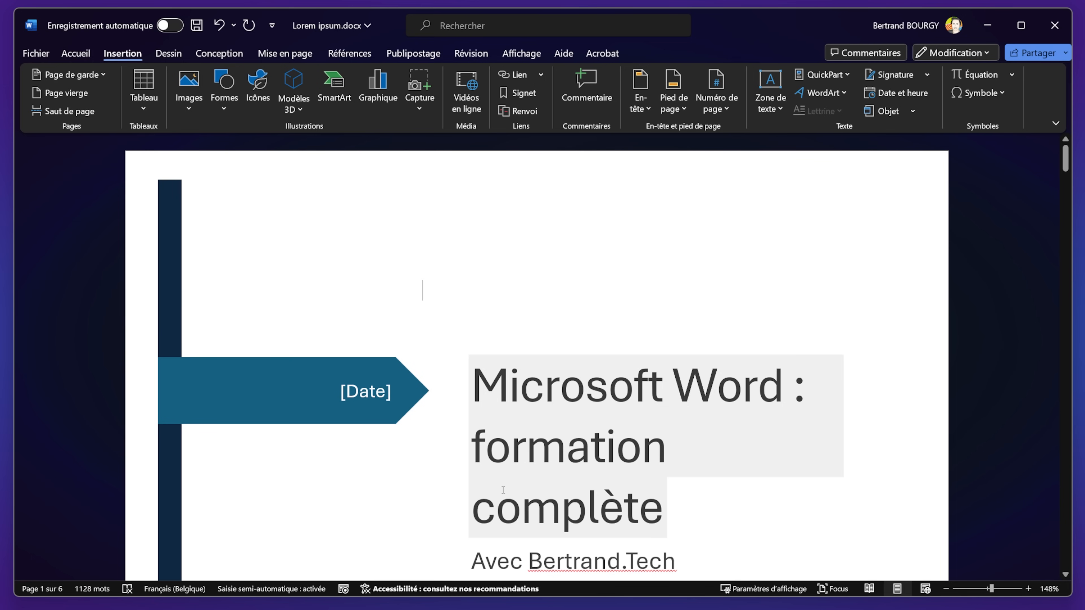
scroll(572, 383, down, 10)
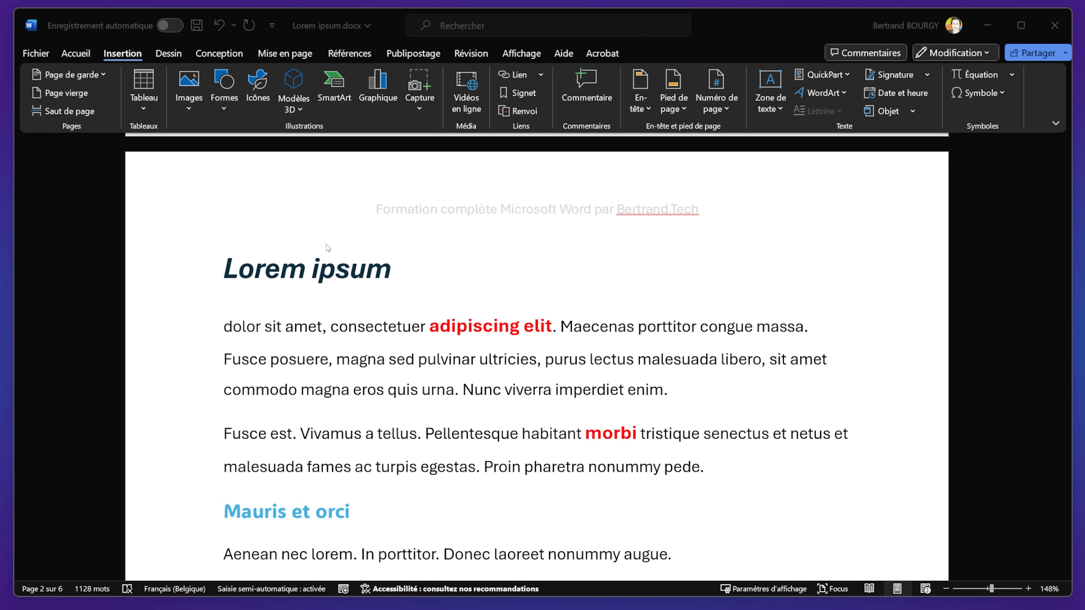
click(383, 269)
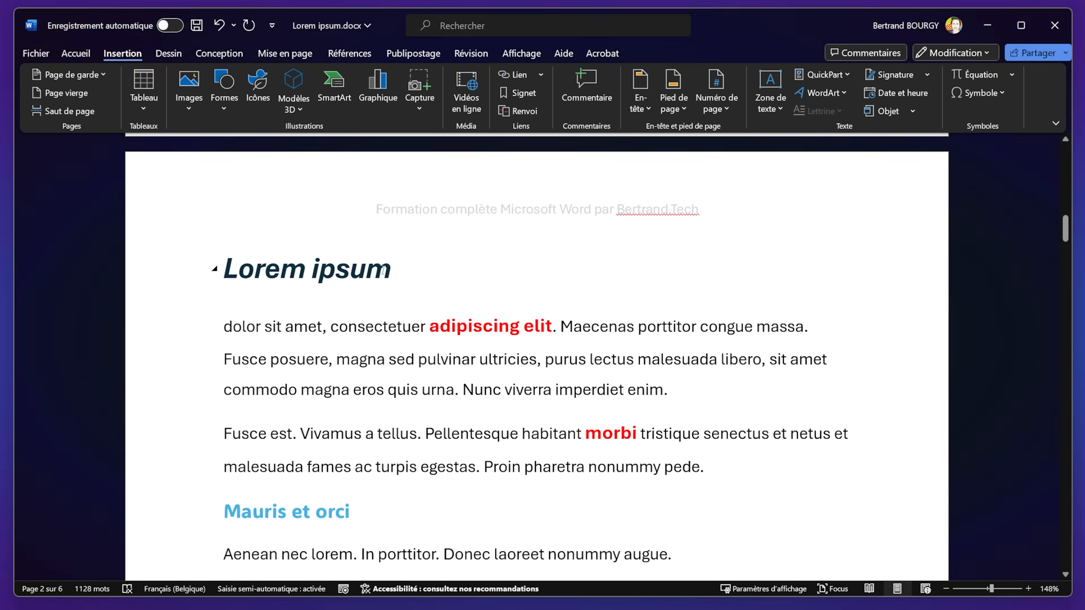
click(350, 511)
scroll(289, 473, up, 2)
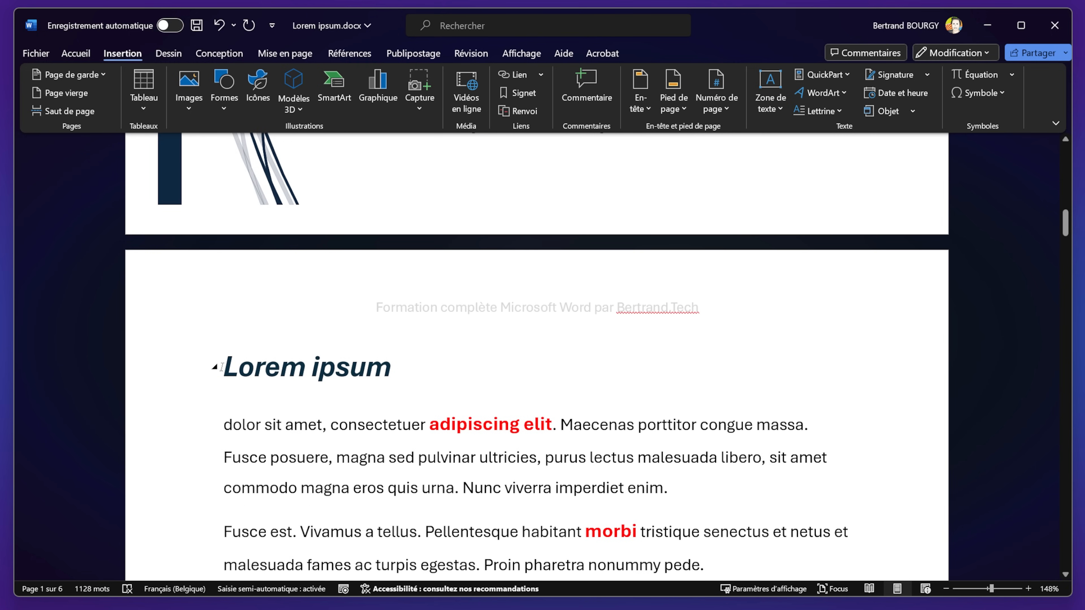
scroll(222, 366, down, 2)
click(222, 295)
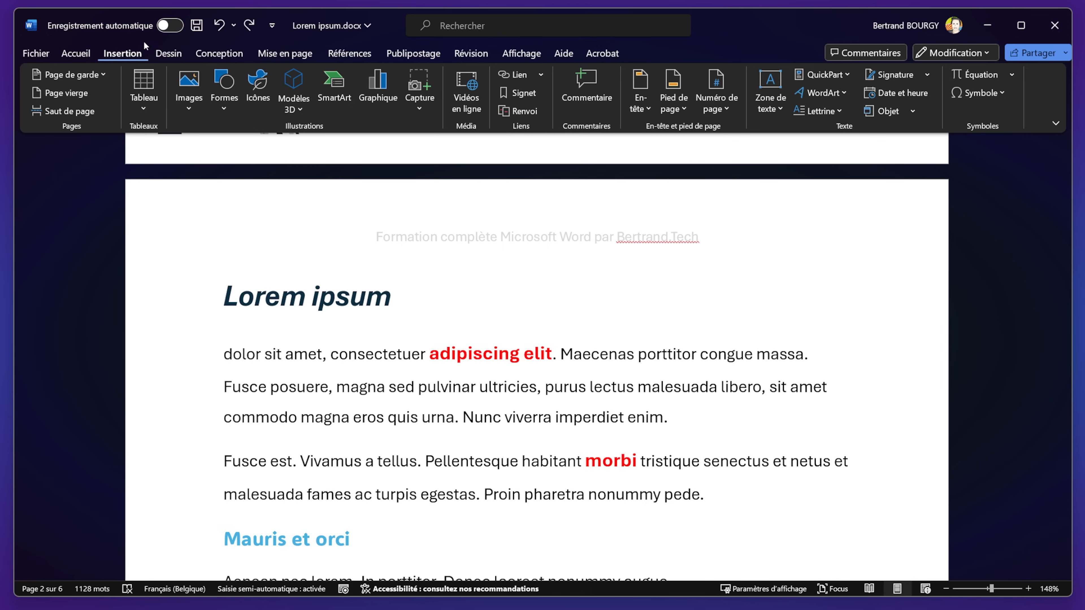
click(70, 94)
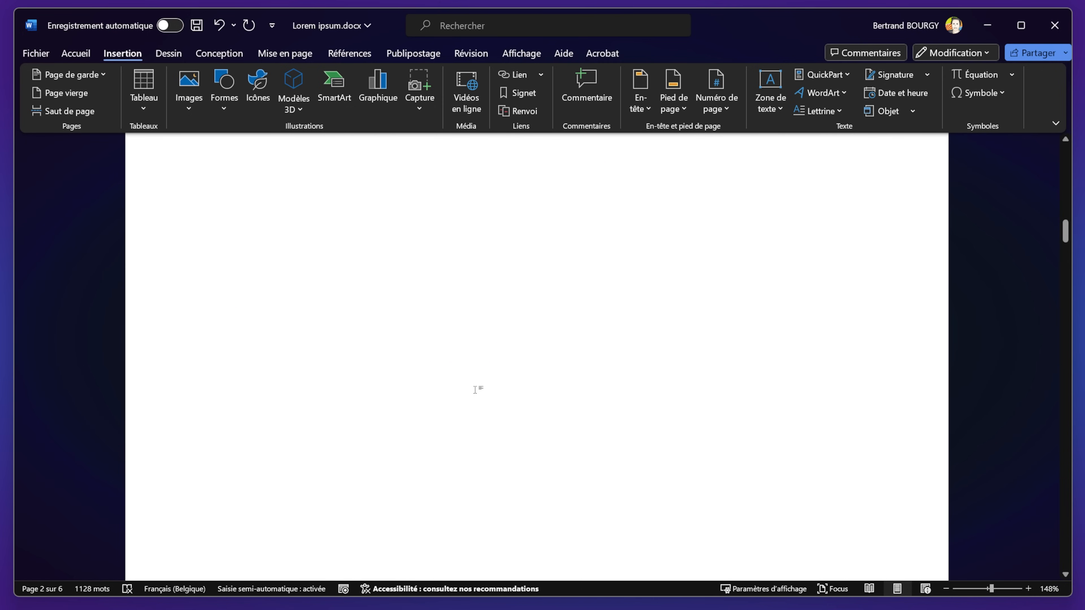
scroll(475, 389, up, 5)
scroll(371, 483, down, 4)
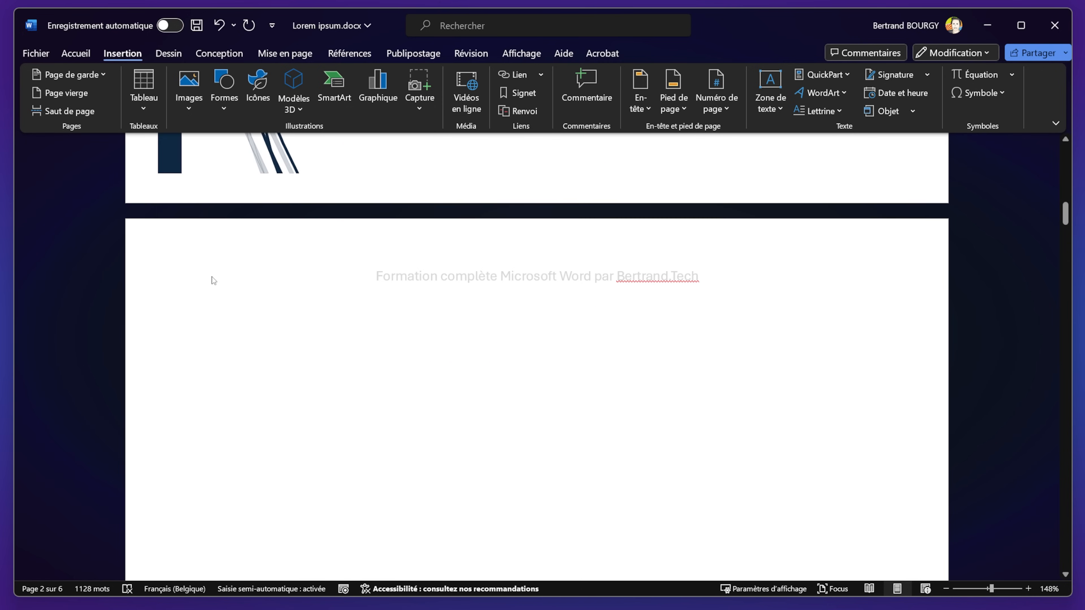
Step: Try inserting a blank page before the paragraph starting "Quisque ornare placerat risus", and undo the insertion
click(214, 334)
scroll(555, 440, down, 20)
scroll(572, 437, down, 15)
click(222, 407)
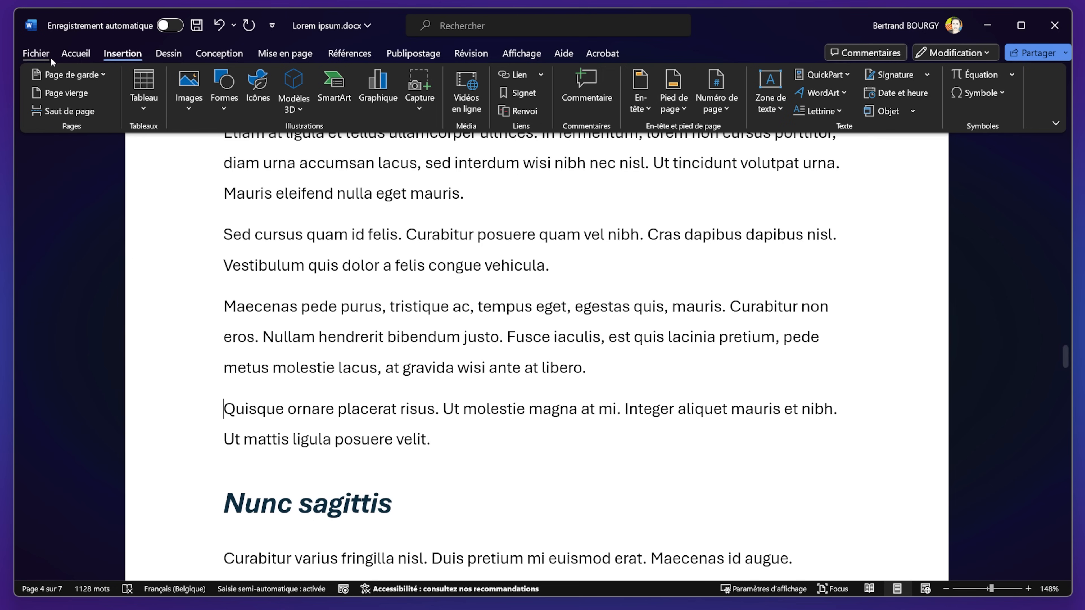
click(86, 76)
click(86, 76)
click(62, 93)
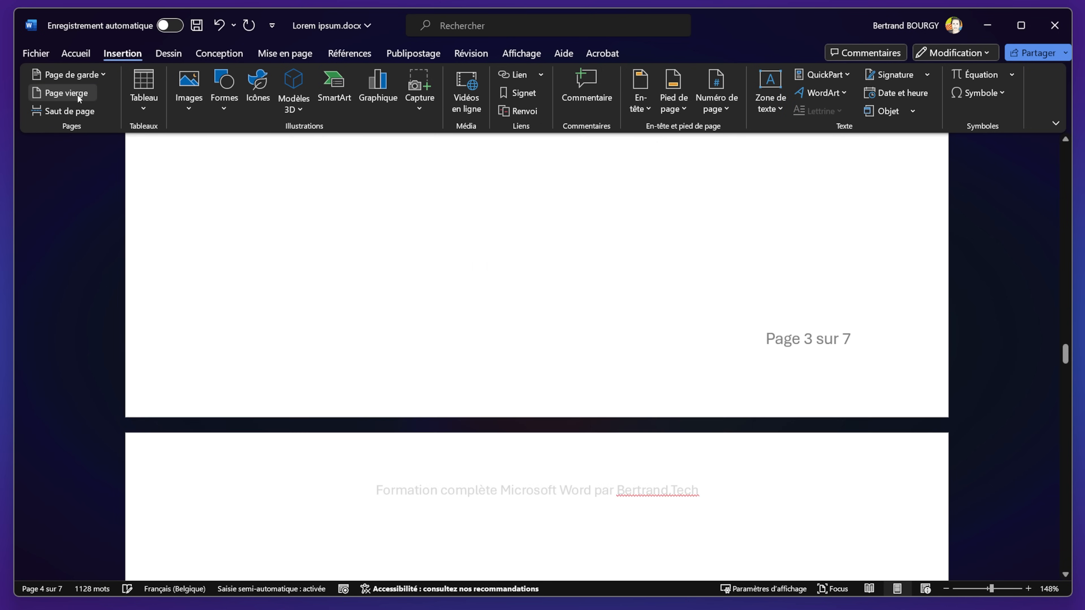
scroll(694, 457, up, 1)
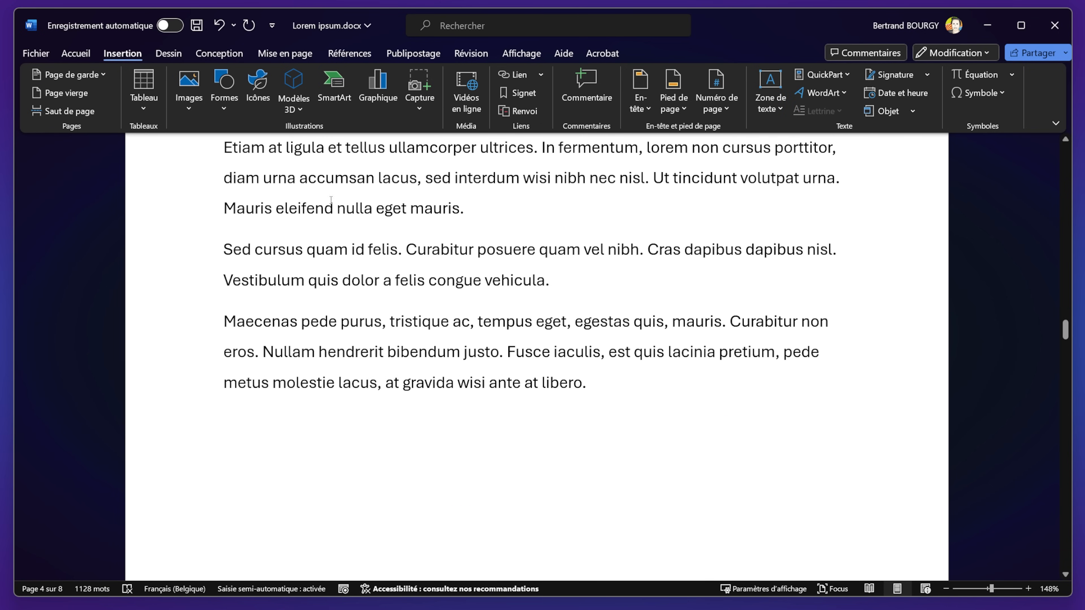
click(223, 28)
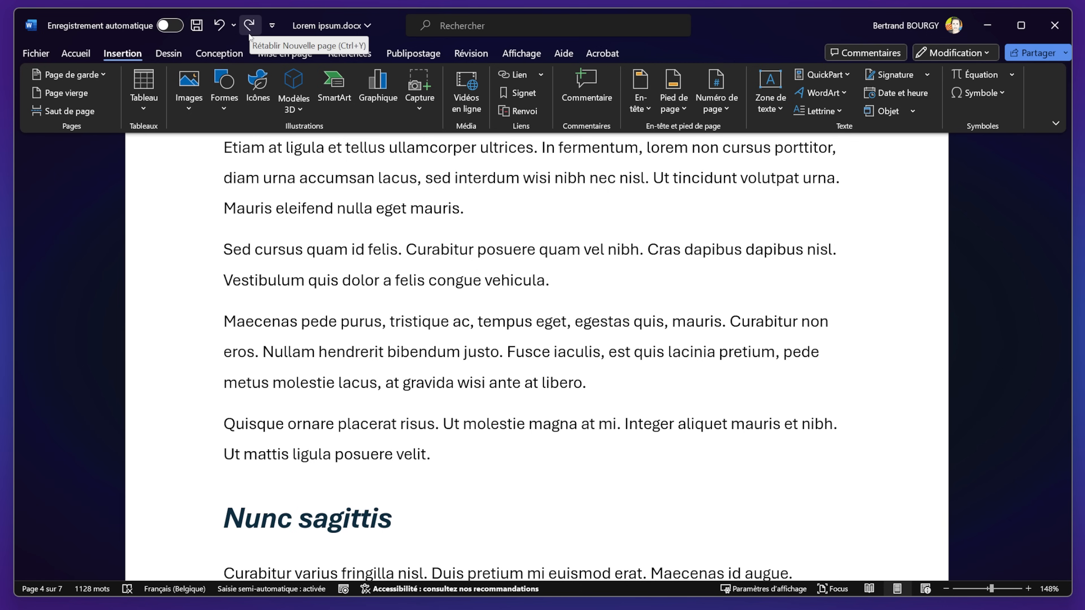
Step: Add the heading "Table des matières" on the blank page after the cover page and start a new paragraph below it
scroll(422, 435, up, 10)
scroll(422, 435, up, 15)
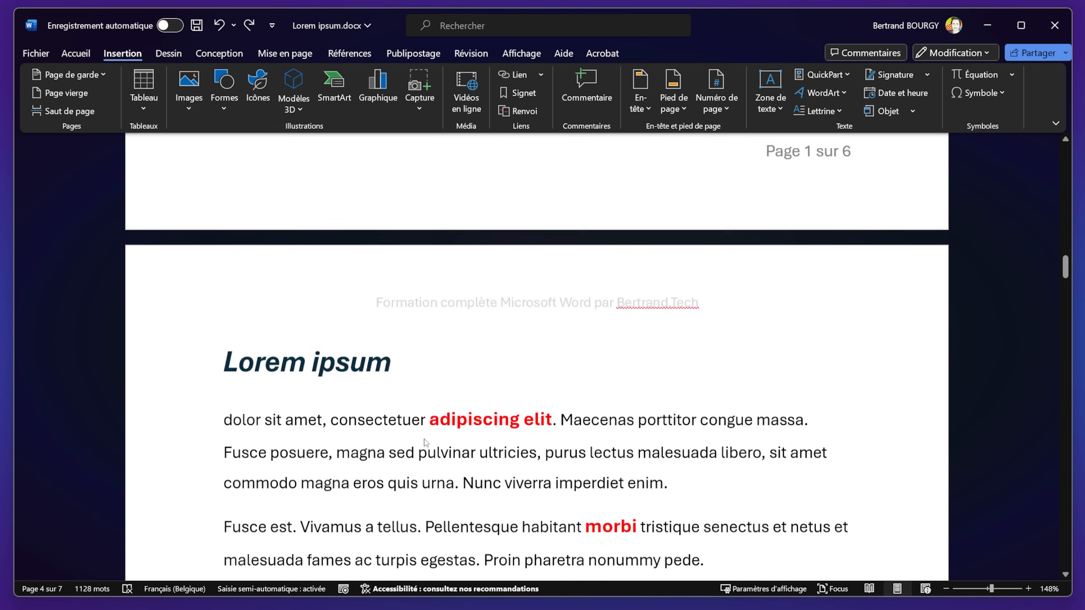
click(215, 400)
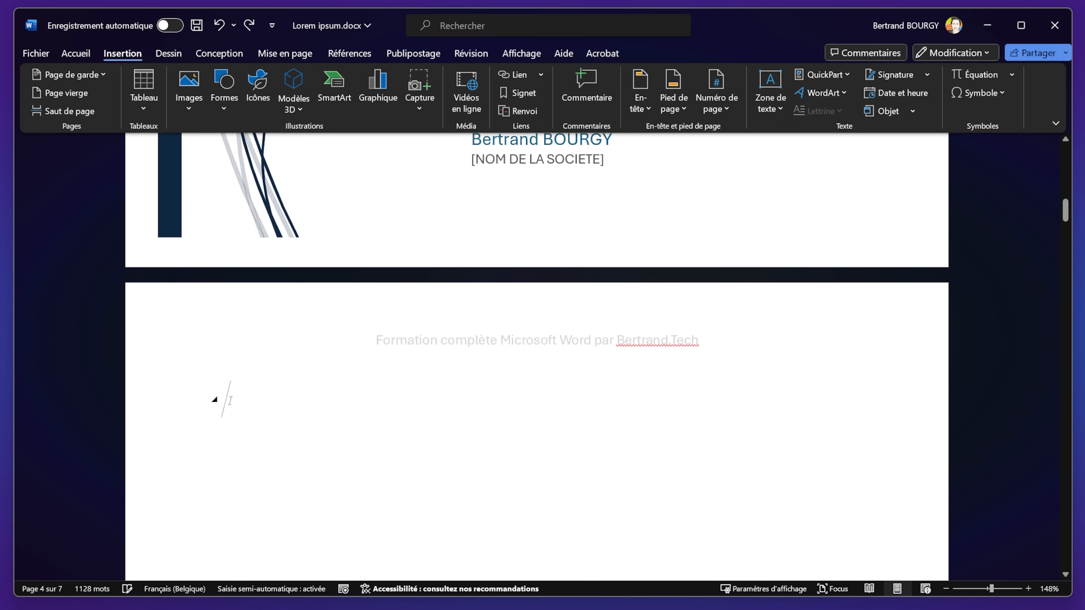
text(Ta)
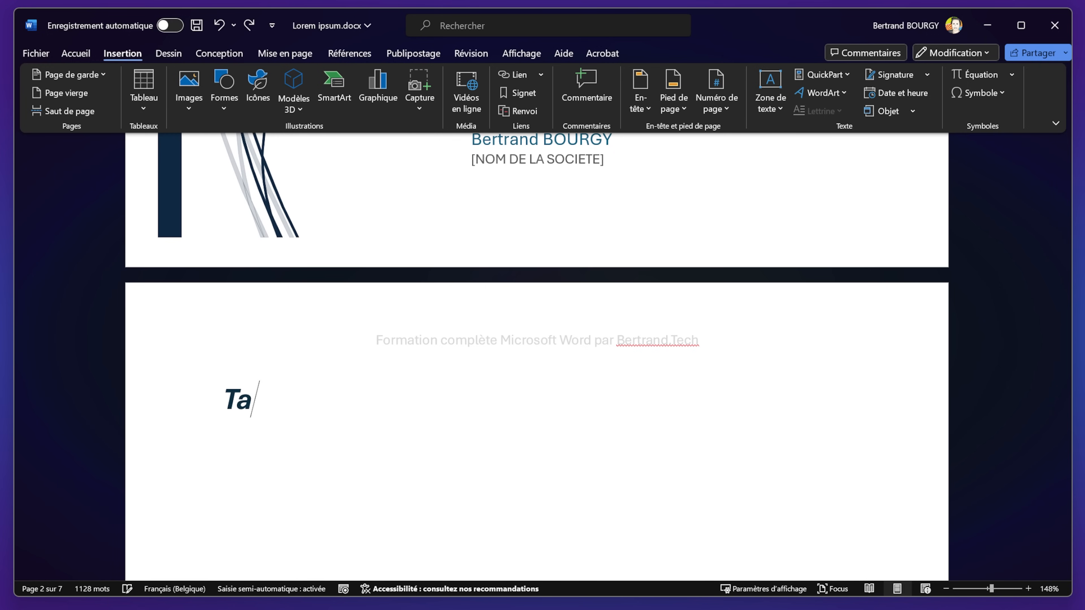
text(ble des matières)
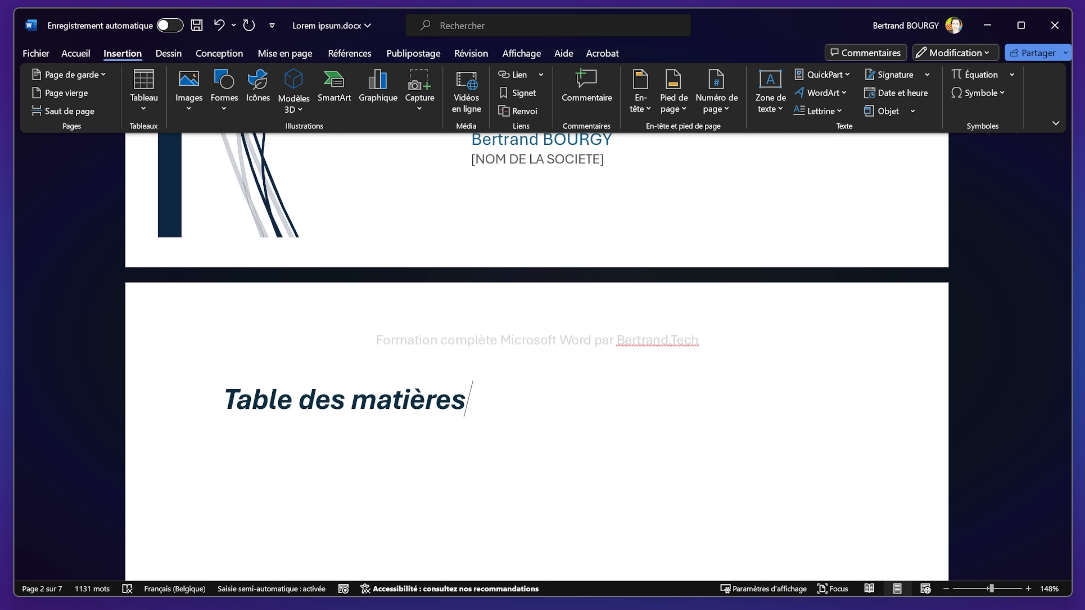
key(Return)
click(77, 52)
click(439, 99)
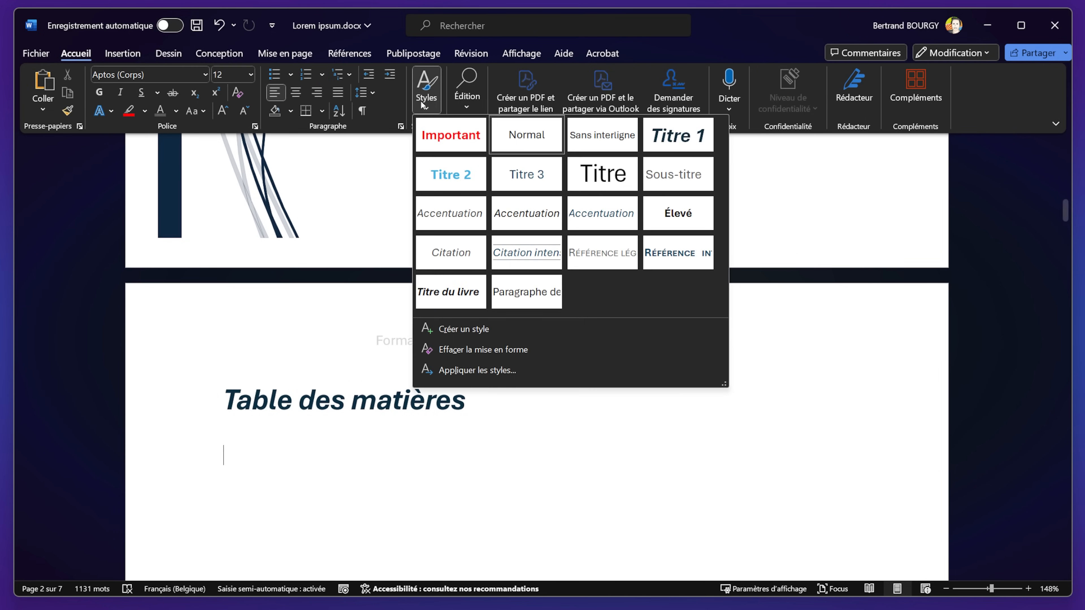
click(427, 106)
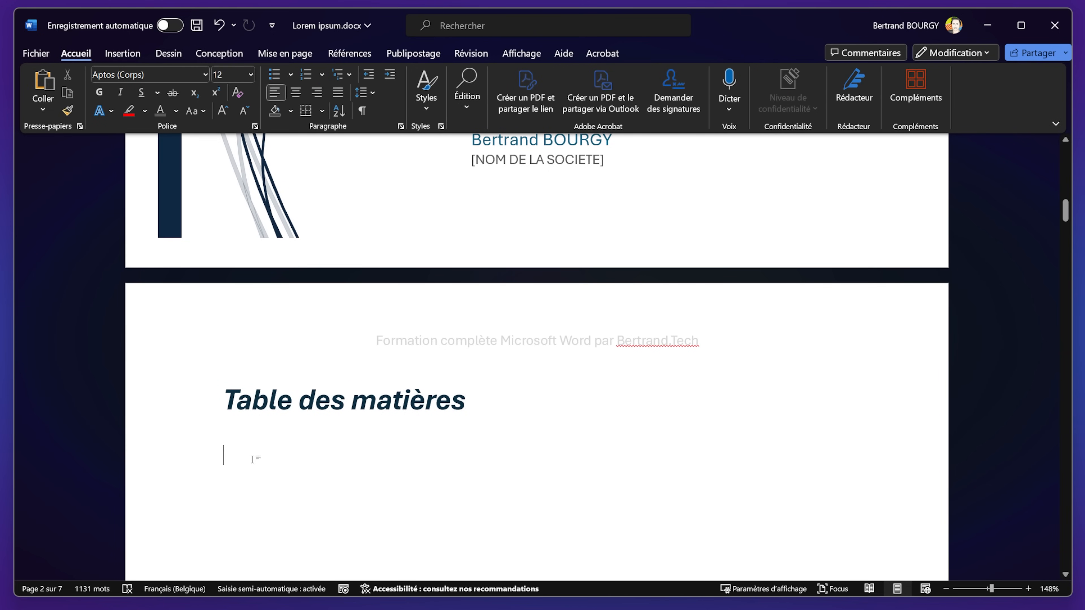
Step: Insert the predefined table of contents "Table automatique 1" below the "Table des matières" heading and review its entries
scroll(252, 462, down, 5)
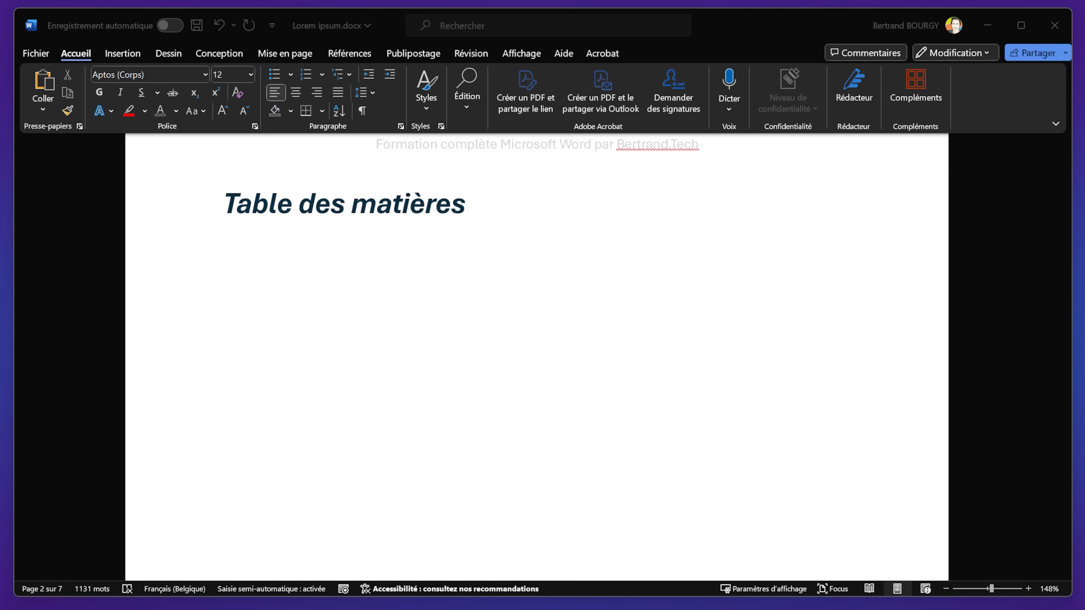
click(369, 240)
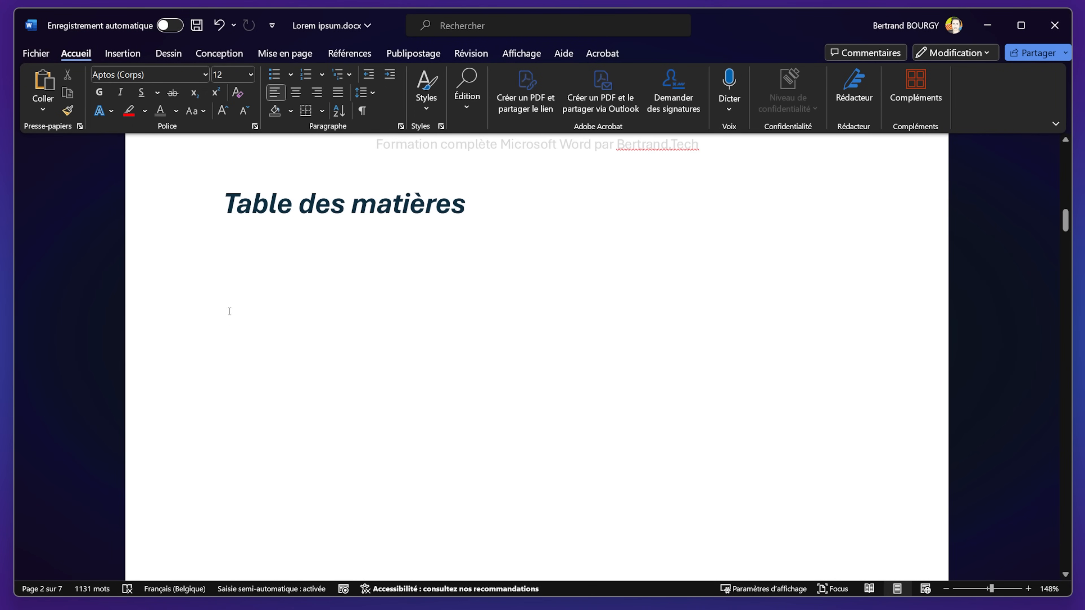
click(361, 53)
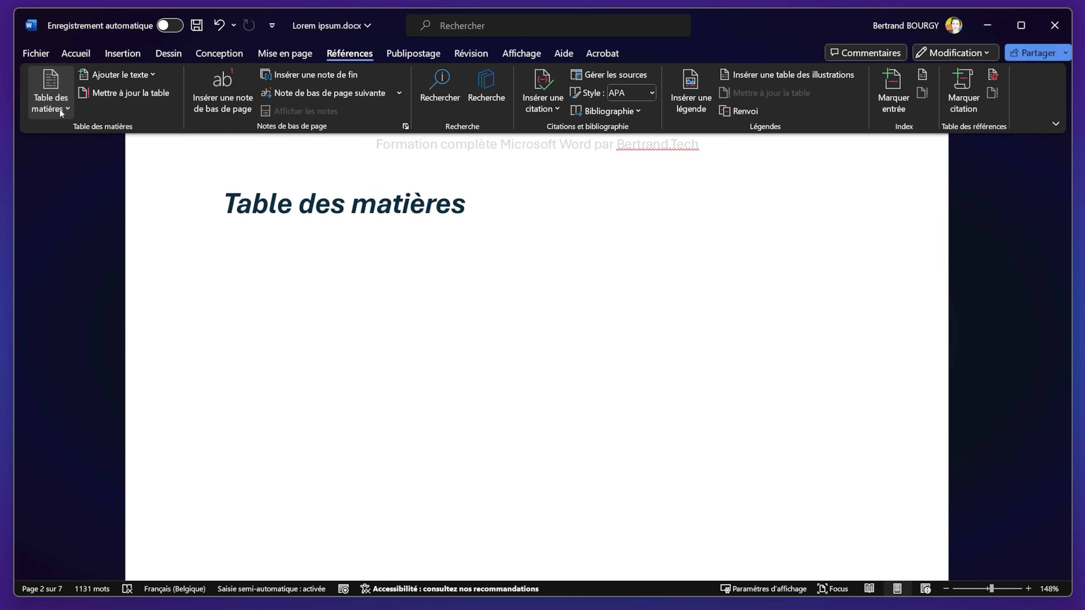
click(64, 100)
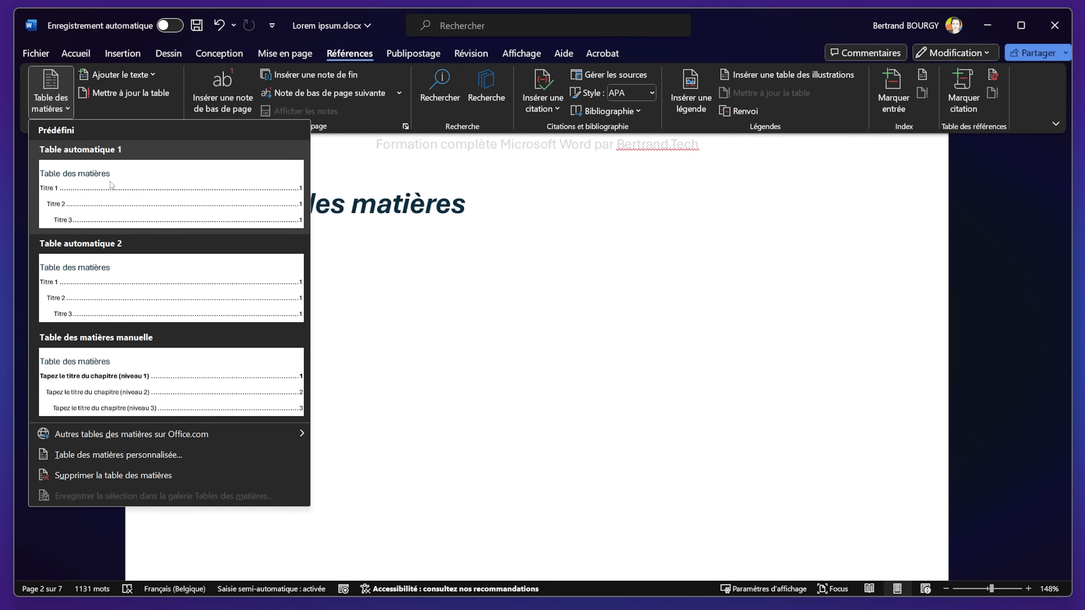
click(132, 183)
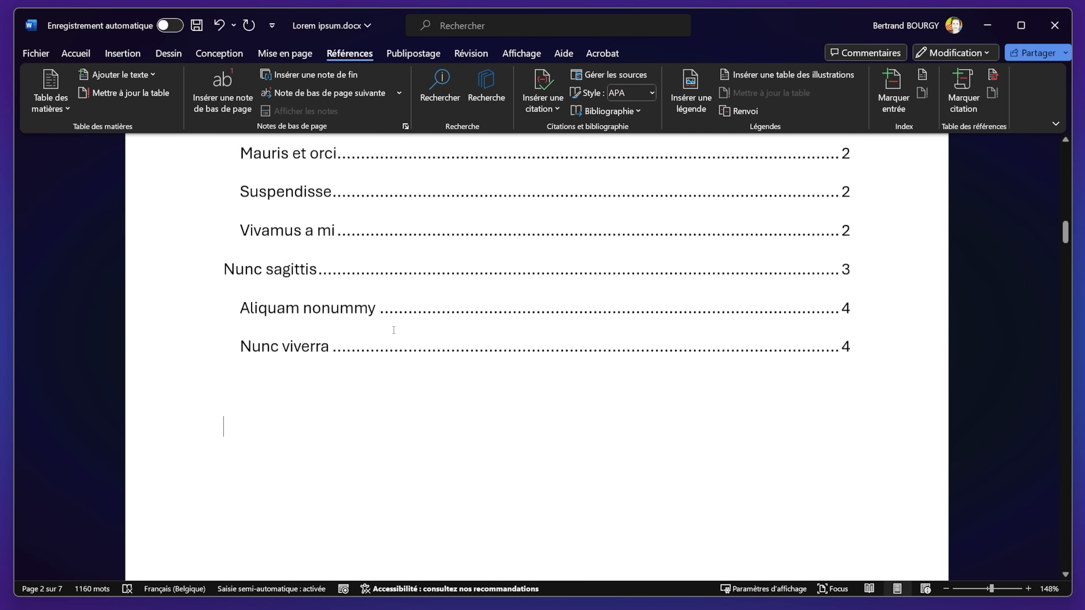
scroll(254, 343, up, 3)
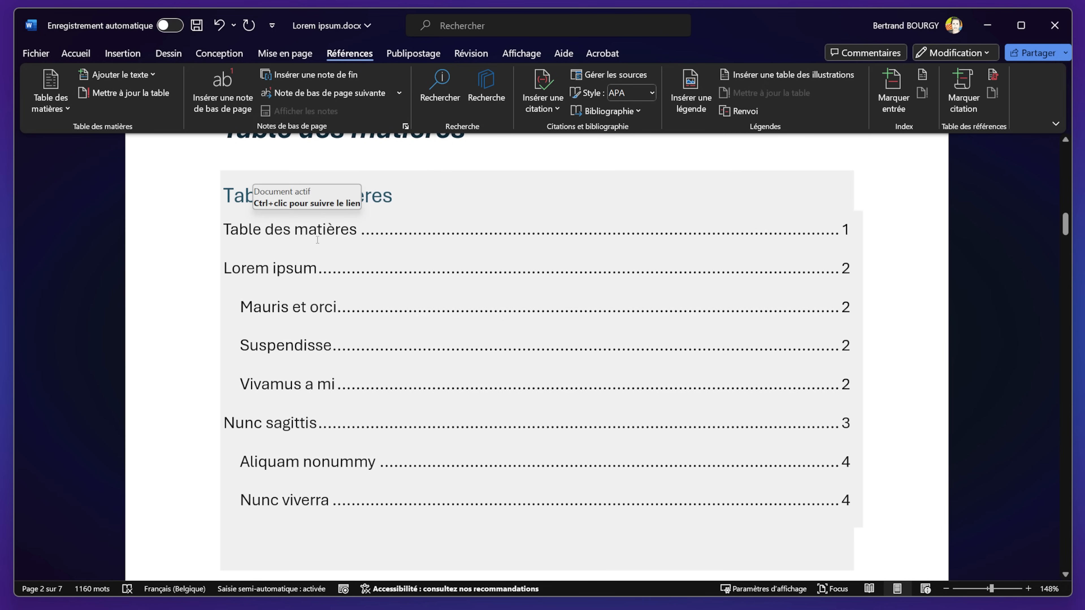
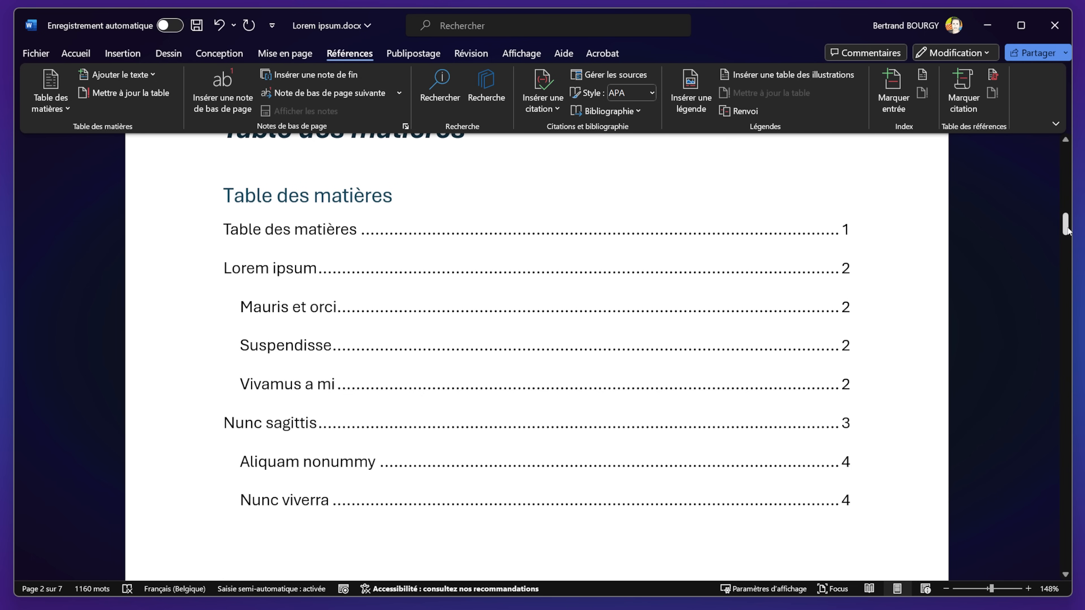
Step: Split "Quisque" from the start of the "Quisque aliquam tempor magna" paragraph into its own line and remove the leftover leading space
drag(1067, 230, 1033, 501)
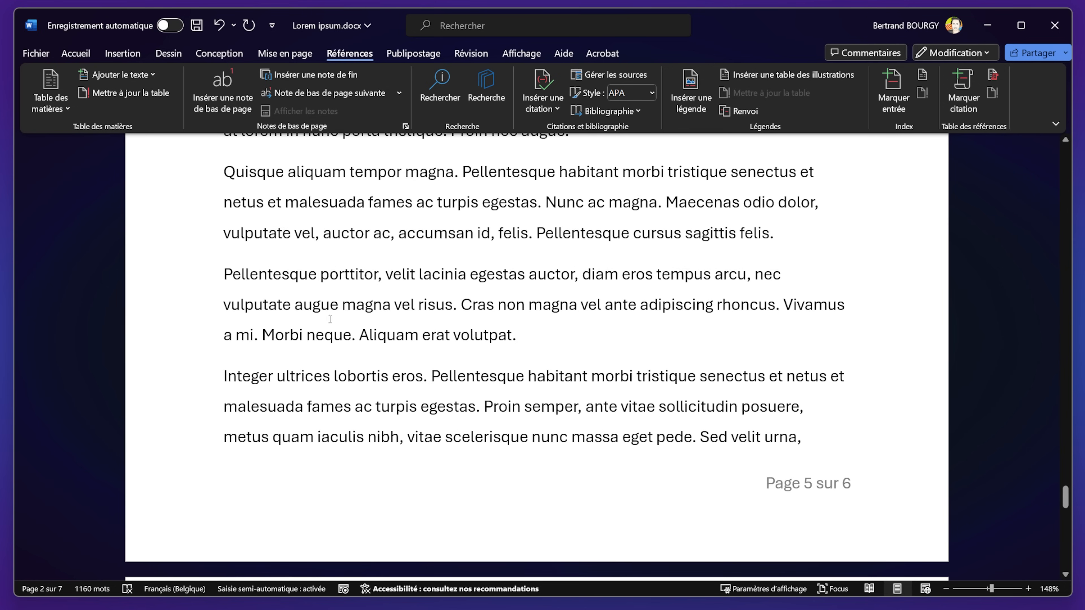
click(328, 376)
scroll(372, 291, up, 1)
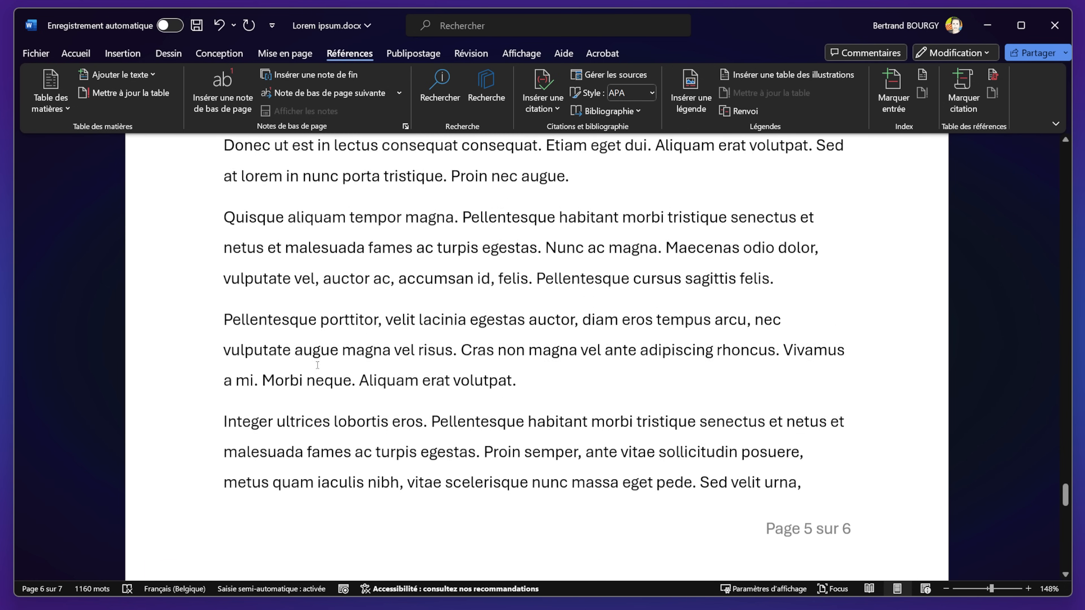
click(286, 222)
key(Return)
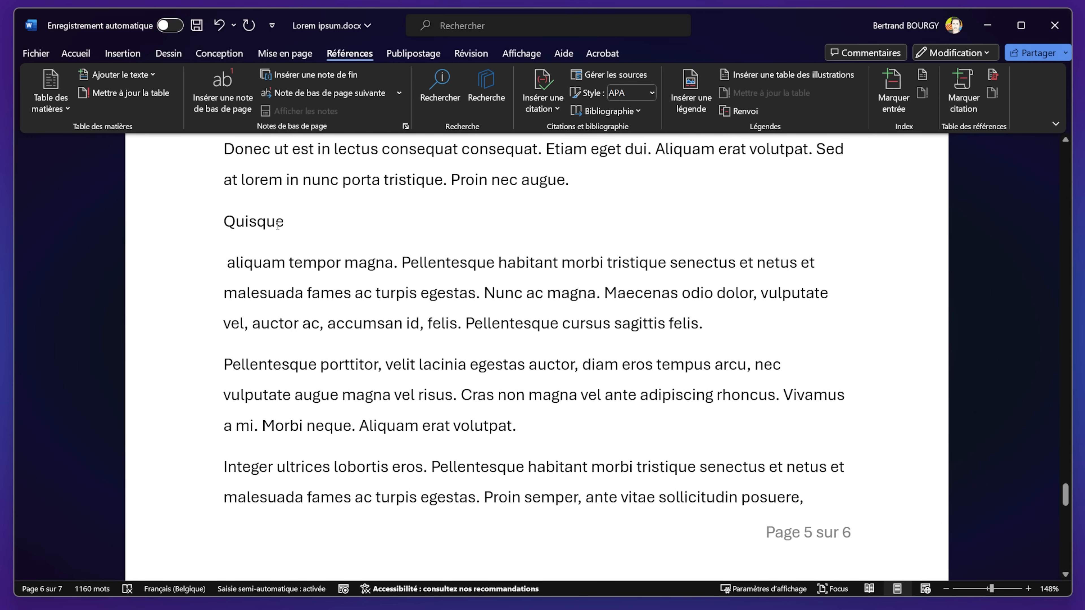
key(Delete)
Step: Apply the "Titre 1" style to the separate "Quisque" line and deselect it
triple_click(265, 226)
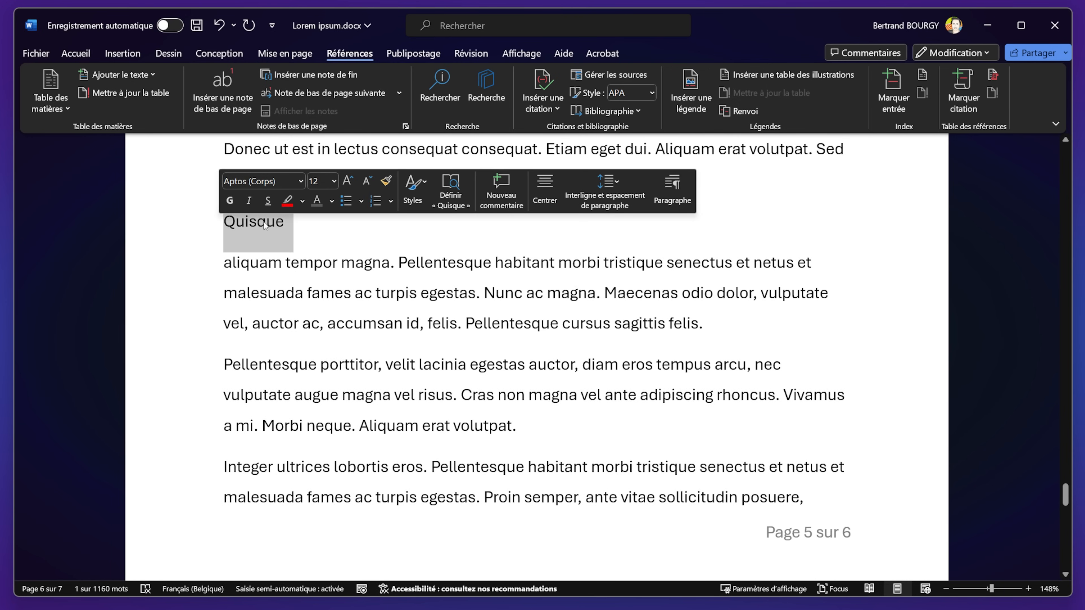
click(84, 55)
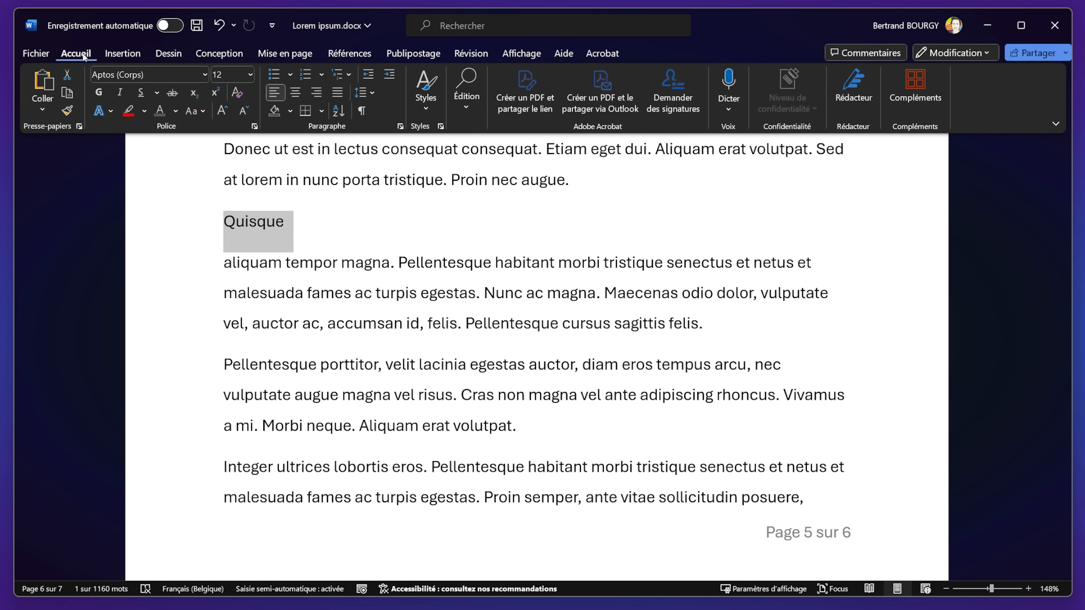
click(426, 92)
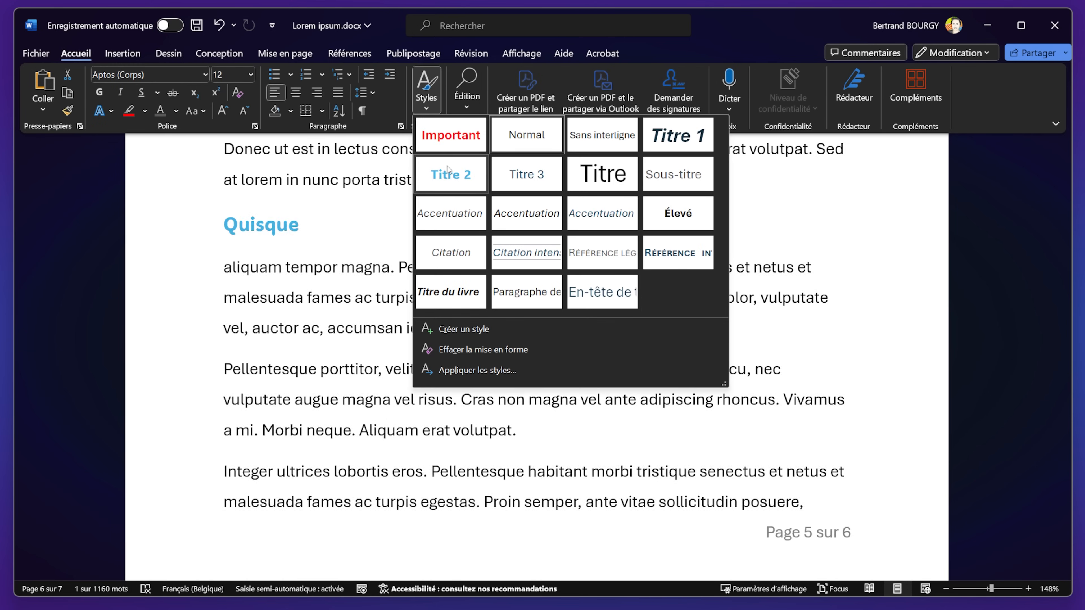
click(676, 141)
click(366, 237)
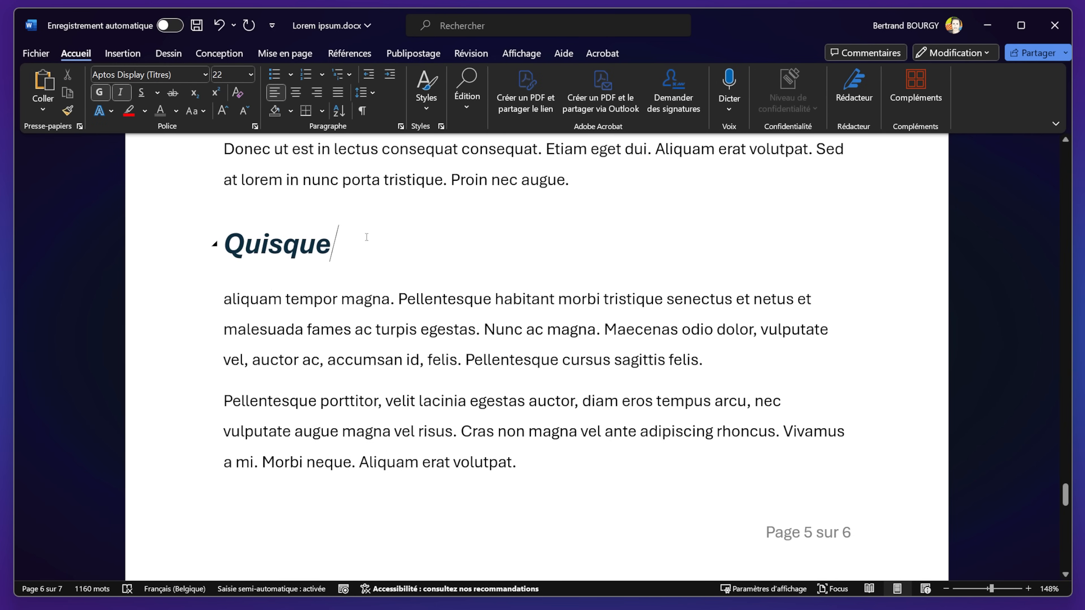
Step: Update the entire table of contents on the page after the cover using "Mettre à jour toute la table"
drag(1065, 496, 1053, 230)
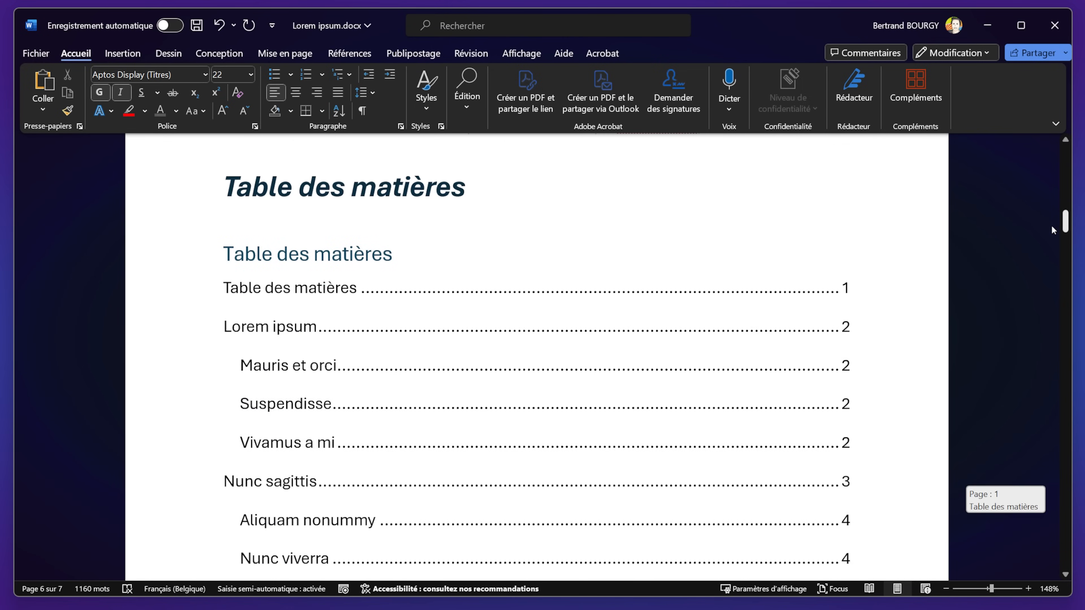
click(476, 323)
scroll(727, 319, down, 3)
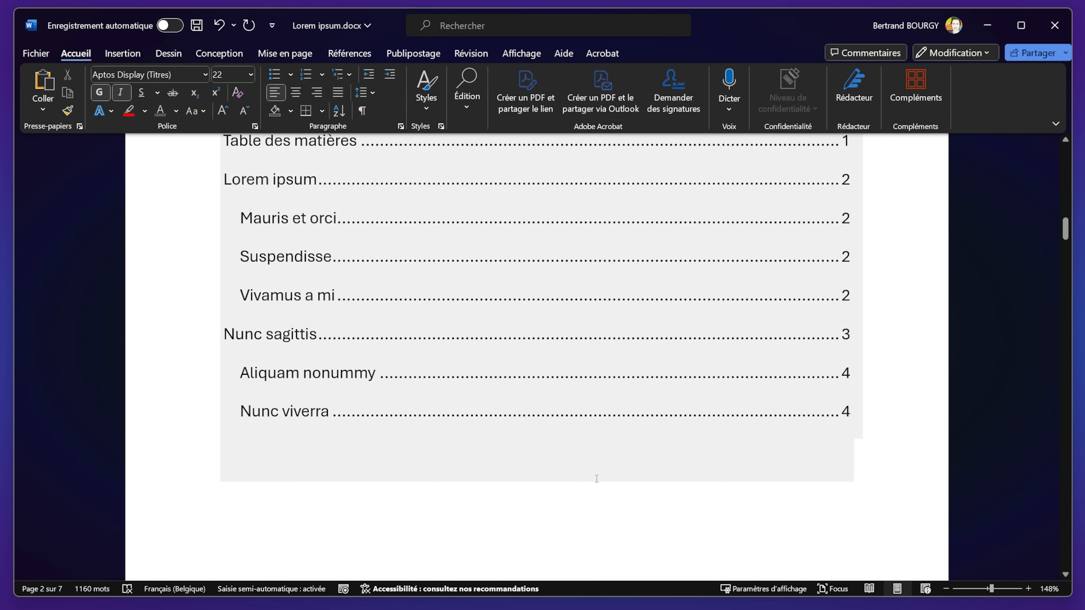
click(555, 499)
scroll(556, 497, up, 2)
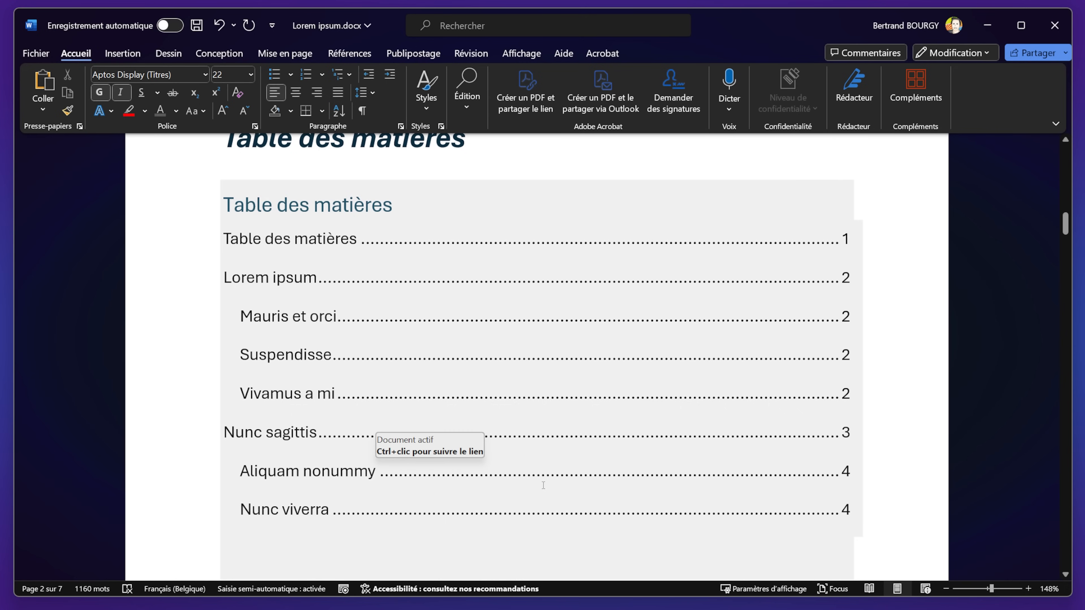
click(461, 194)
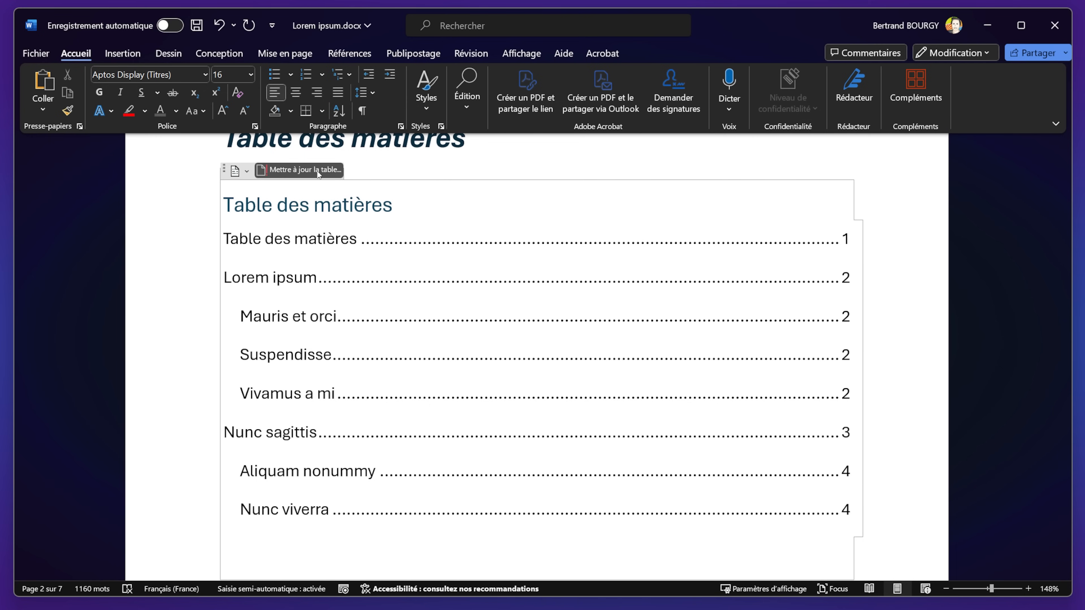
click(318, 171)
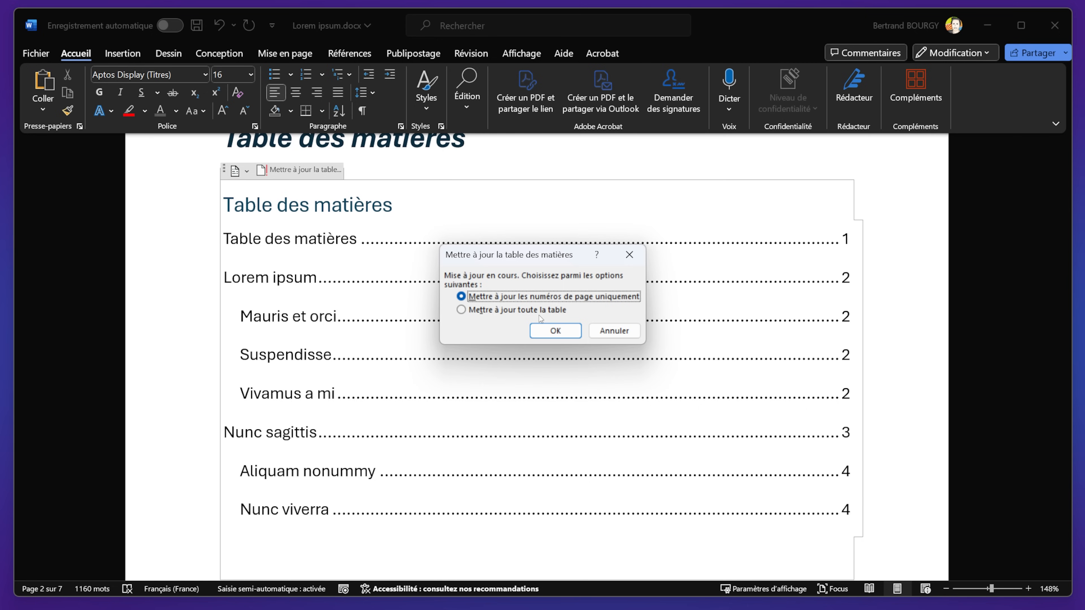
click(524, 314)
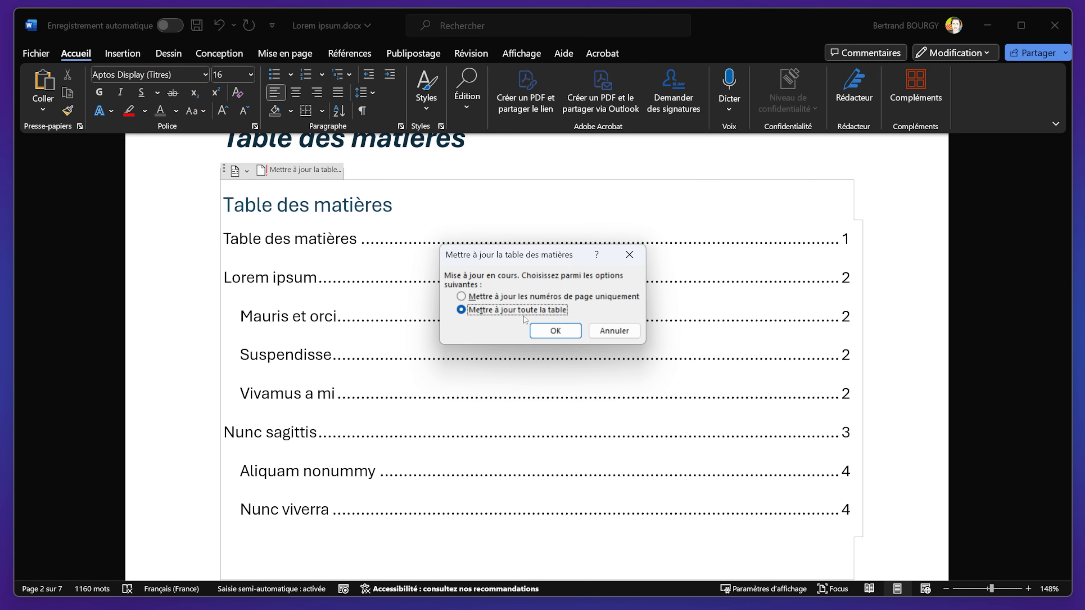
click(554, 332)
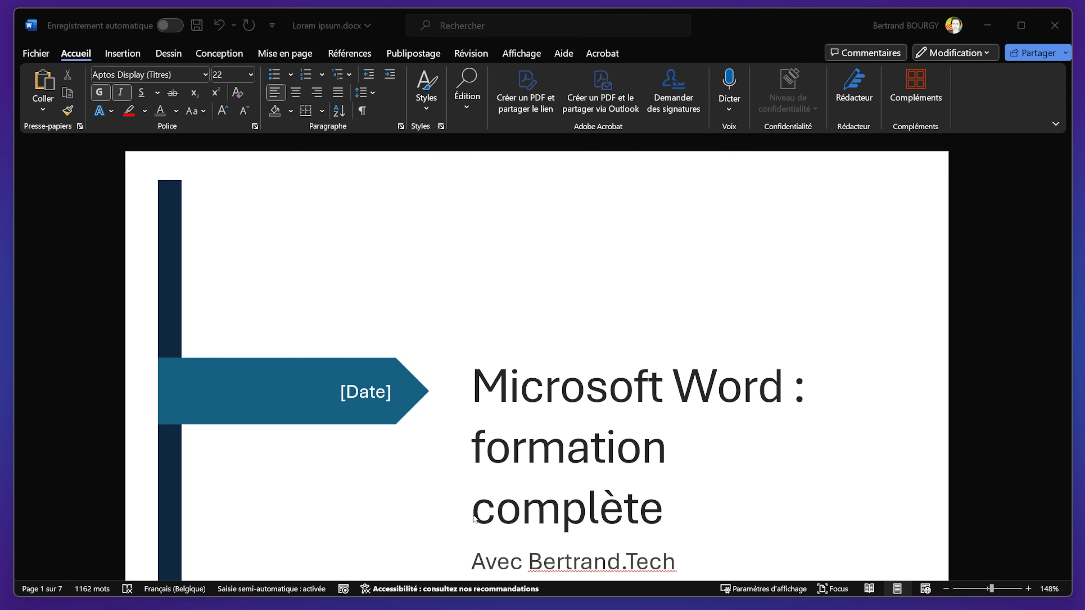
Step: Look through the document from the cover page to the last page, checking the table of contents, headings, headers and footers
scroll(470, 495, down, 5)
scroll(467, 494, down, 15)
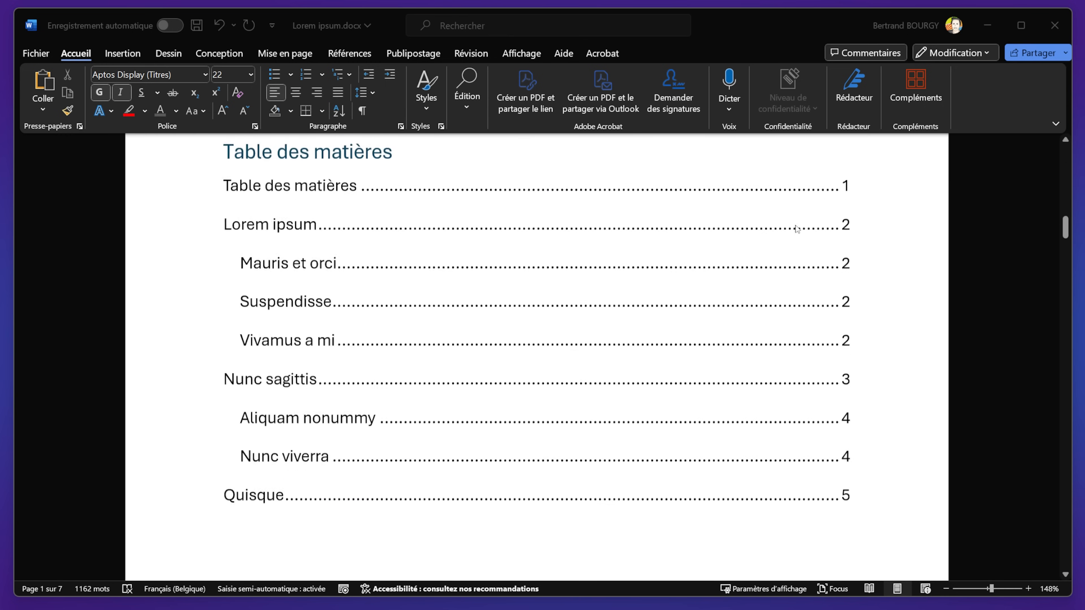
scroll(433, 474, down, 5)
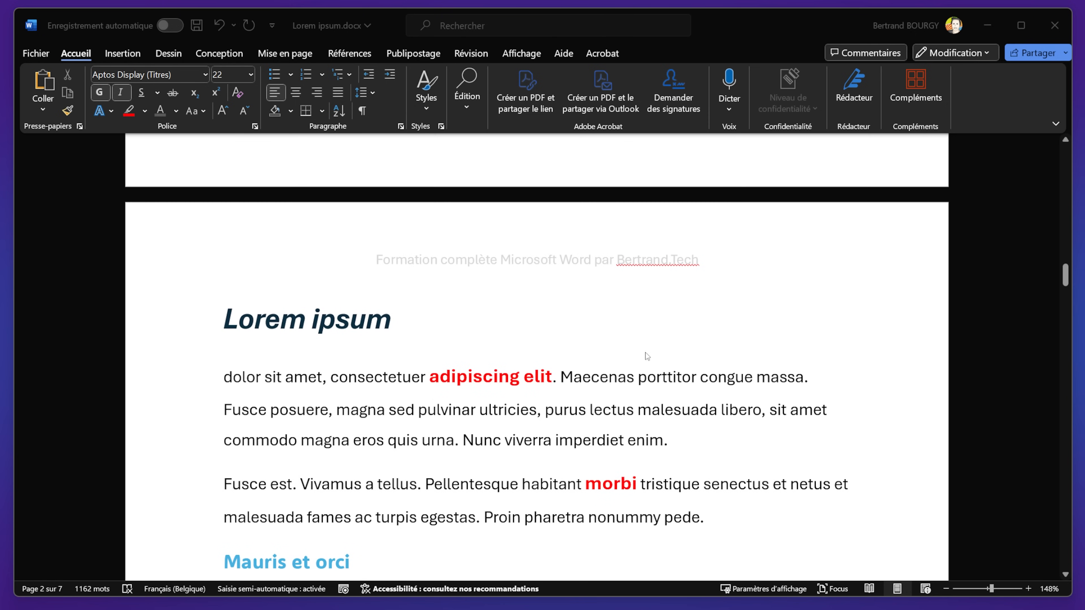
scroll(325, 393, down, 2)
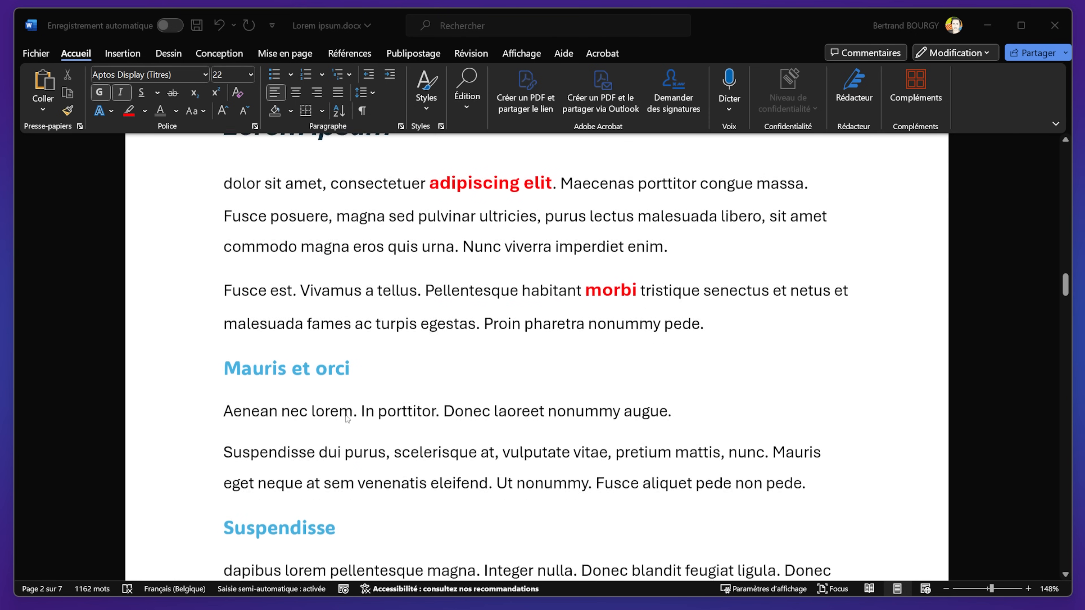
scroll(370, 406, up, 4)
scroll(369, 406, down, 10)
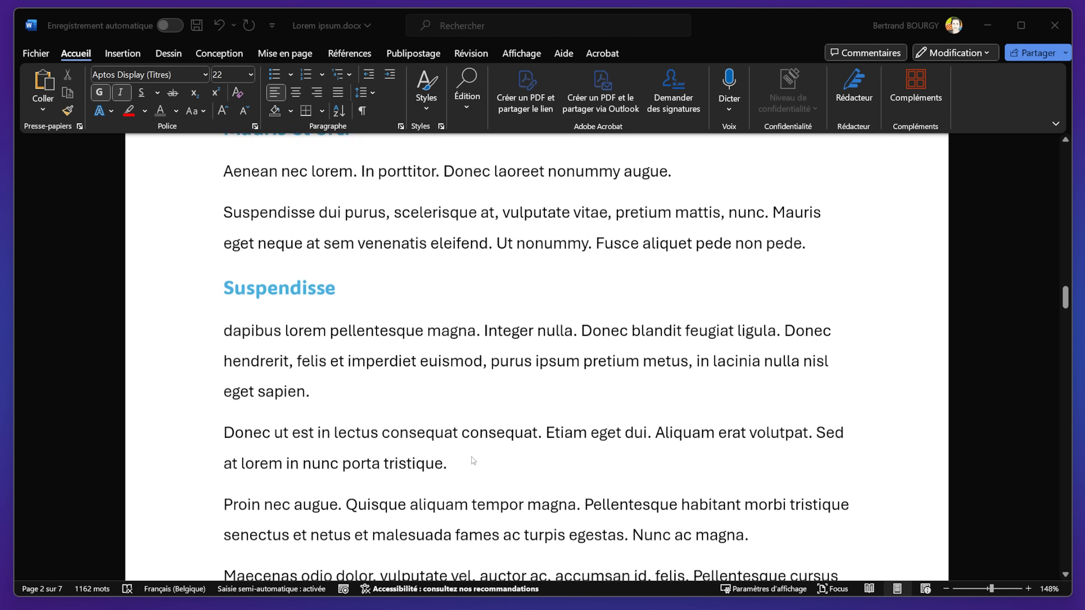
scroll(515, 445, down, 10)
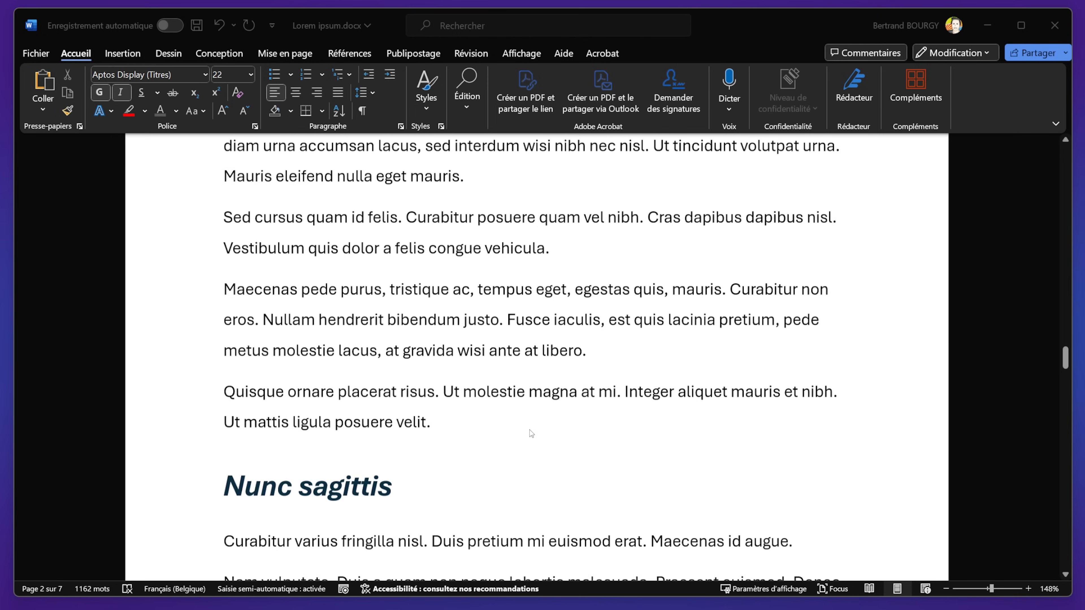
scroll(530, 430, down, 10)
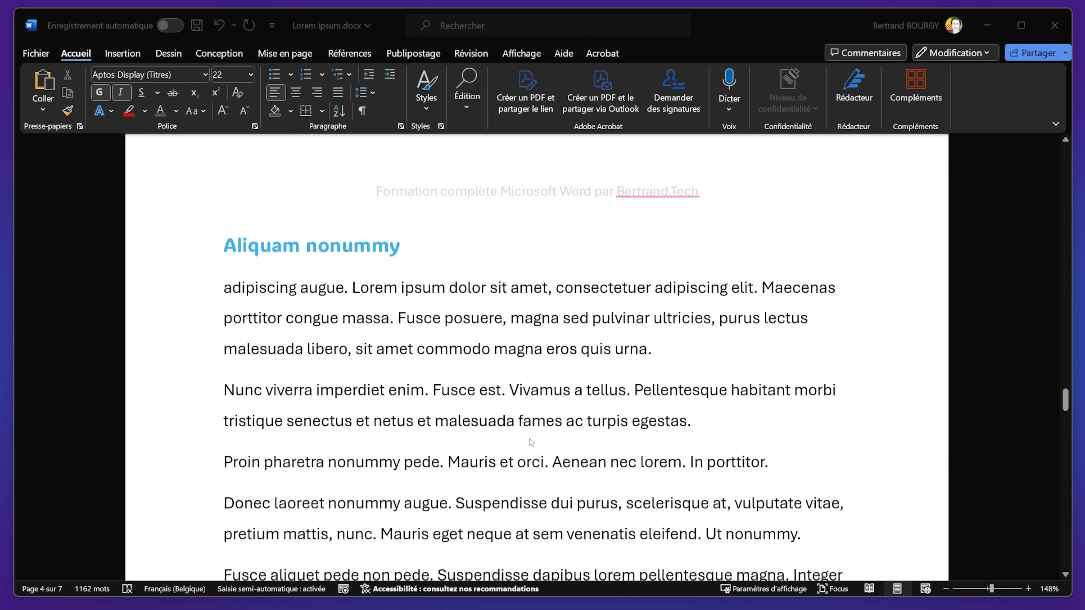
scroll(551, 474, down, 12)
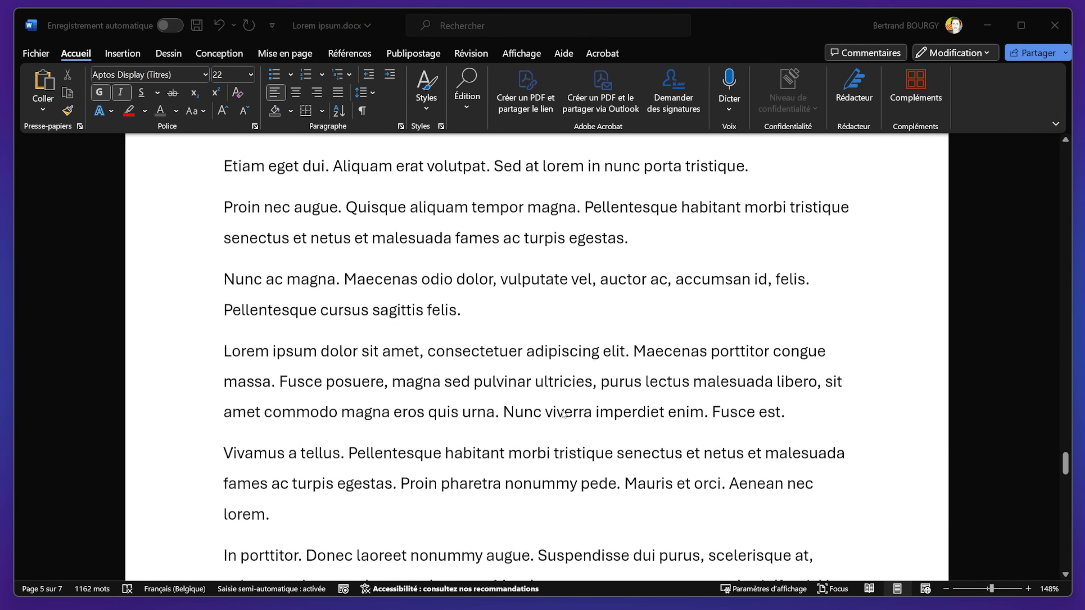
scroll(571, 386, down, 10)
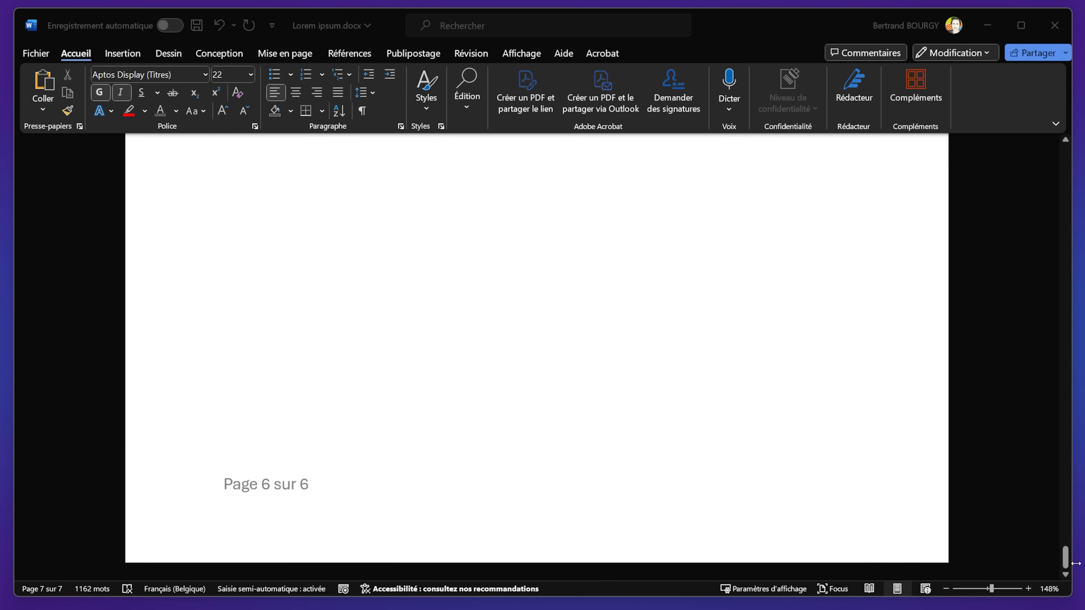
drag(1065, 554, 1047, 282)
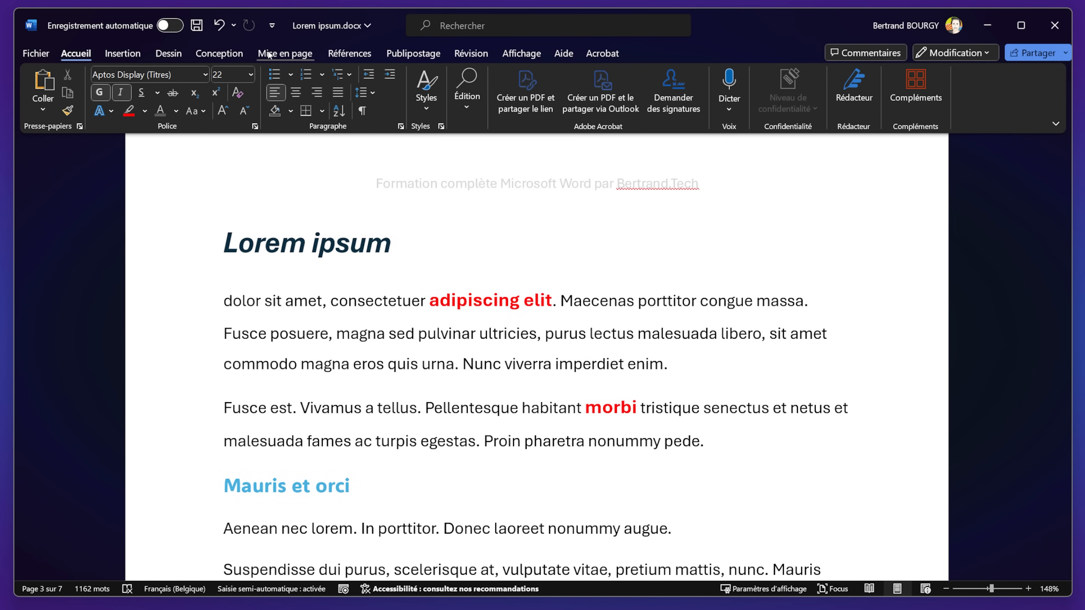
Step: Review the preset page margins and open the custom margin settings
click(294, 54)
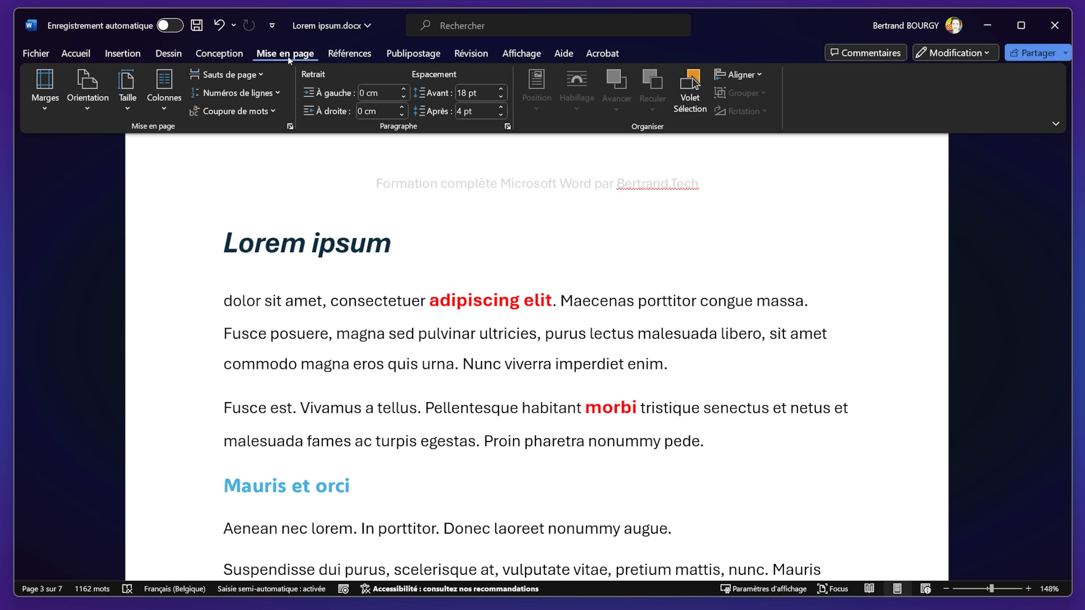
click(44, 92)
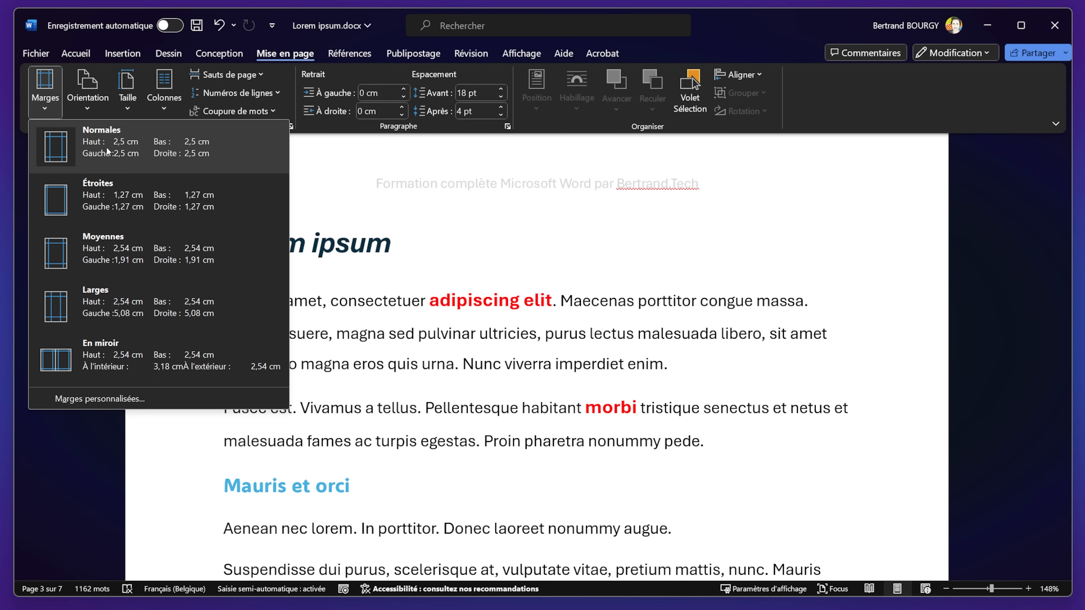
click(766, 359)
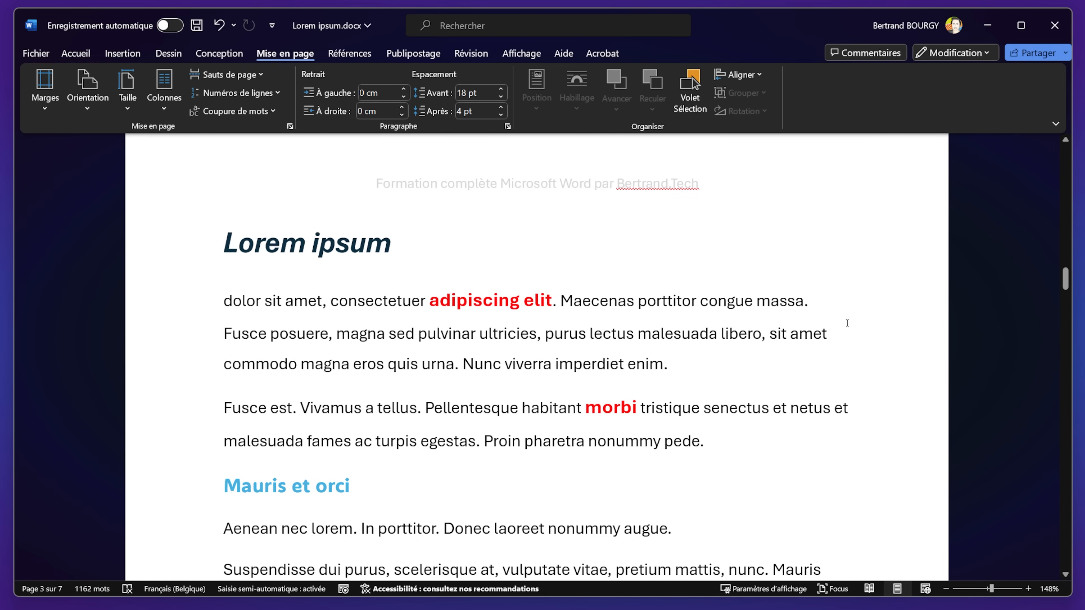
mouse_move(265, 252)
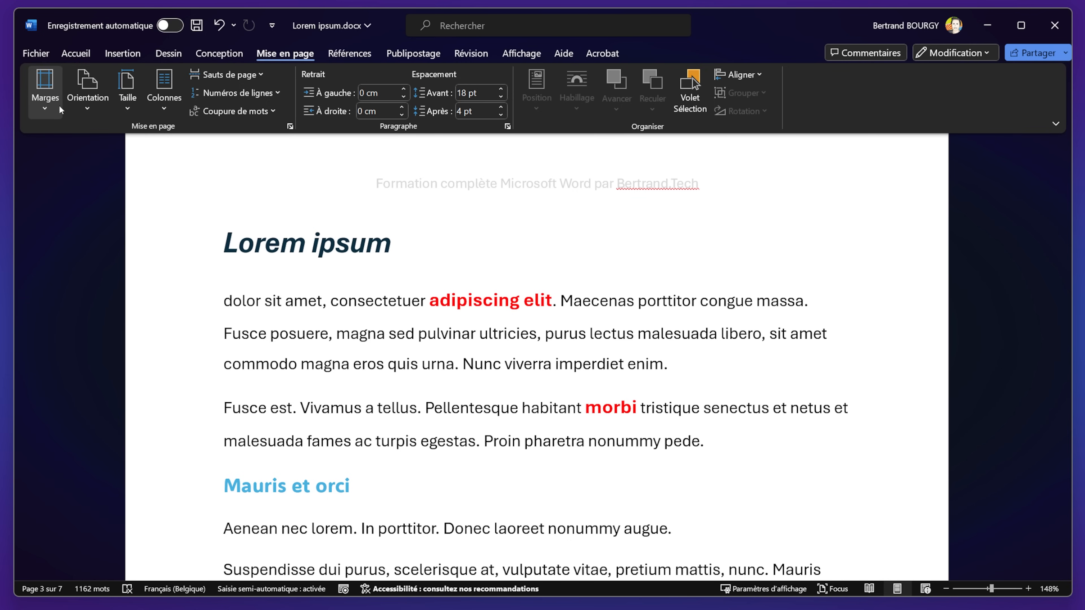
click(45, 97)
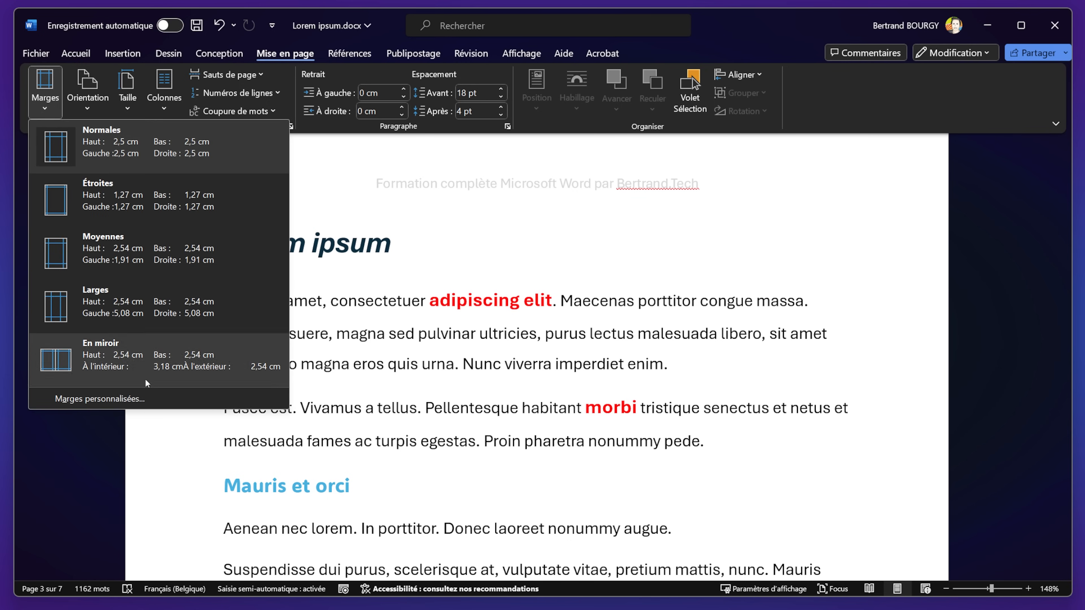
click(149, 395)
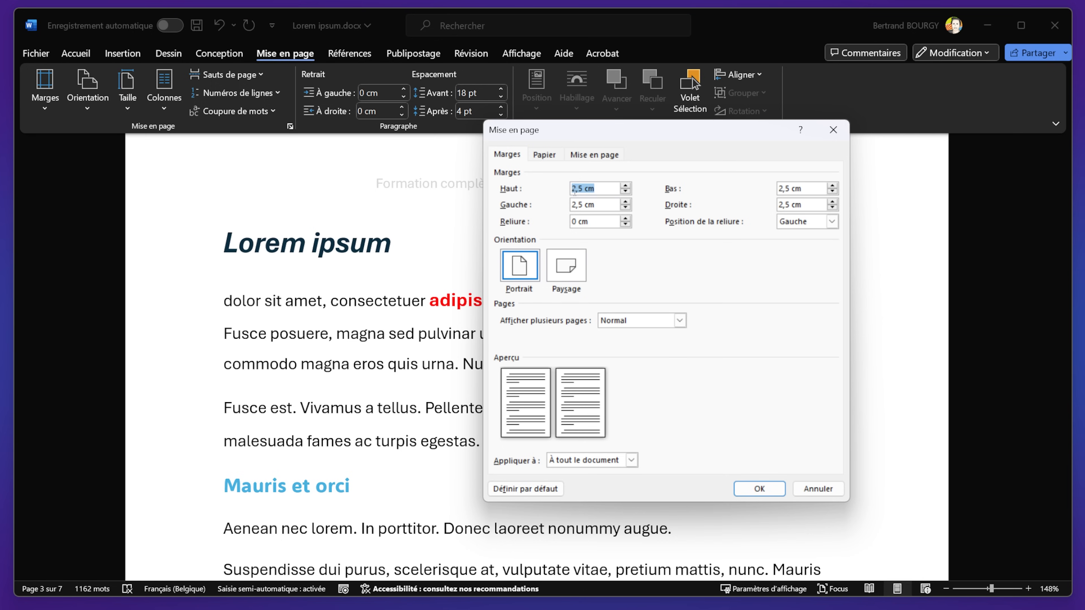
Step: Set the upper, lower, left and right page margins to 3,5 cm for the whole document
click(585, 204)
drag(586, 207, 558, 188)
text(3,5)
key(Tab)
text(3,)
key(Tab)
text(3,5)
key(Tab)
text(3,5)
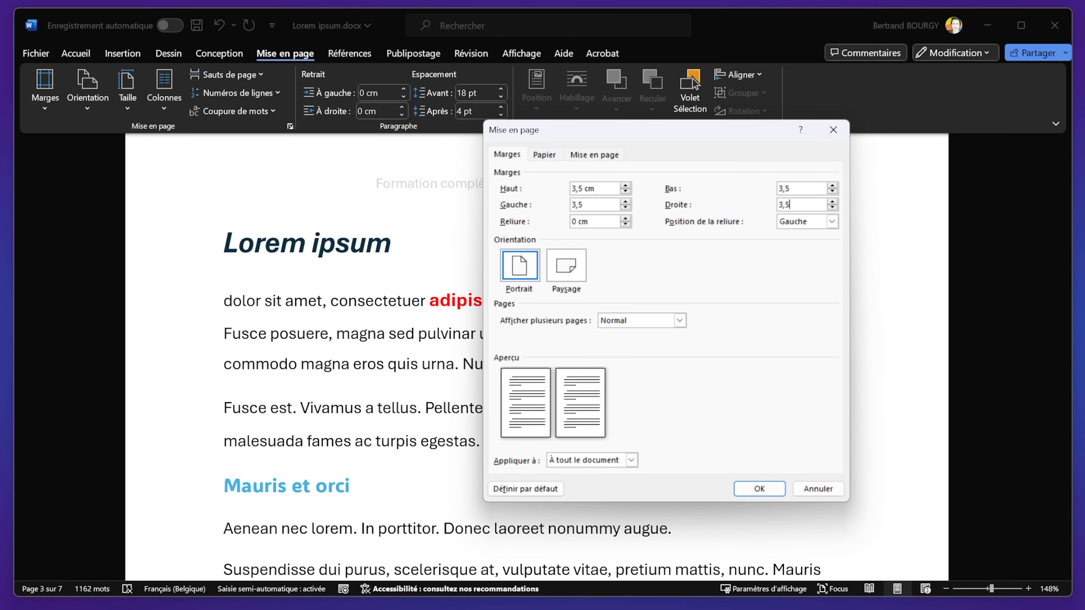
click(761, 492)
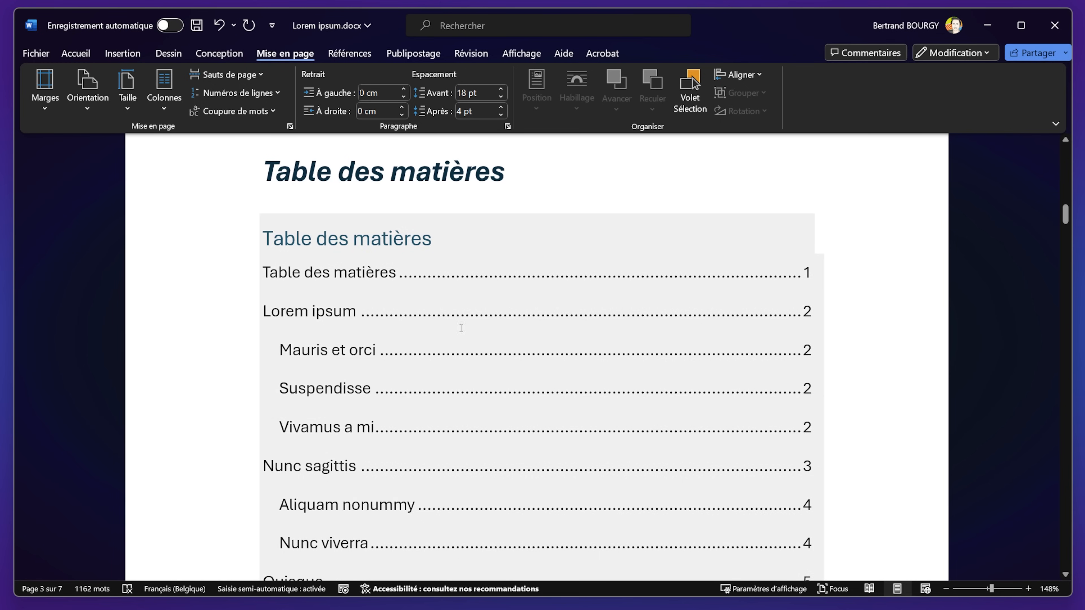
Step: Examine how the new margins affect the layout from the table of contents through the body pages
scroll(785, 376, down, 8)
scroll(765, 406, down, 8)
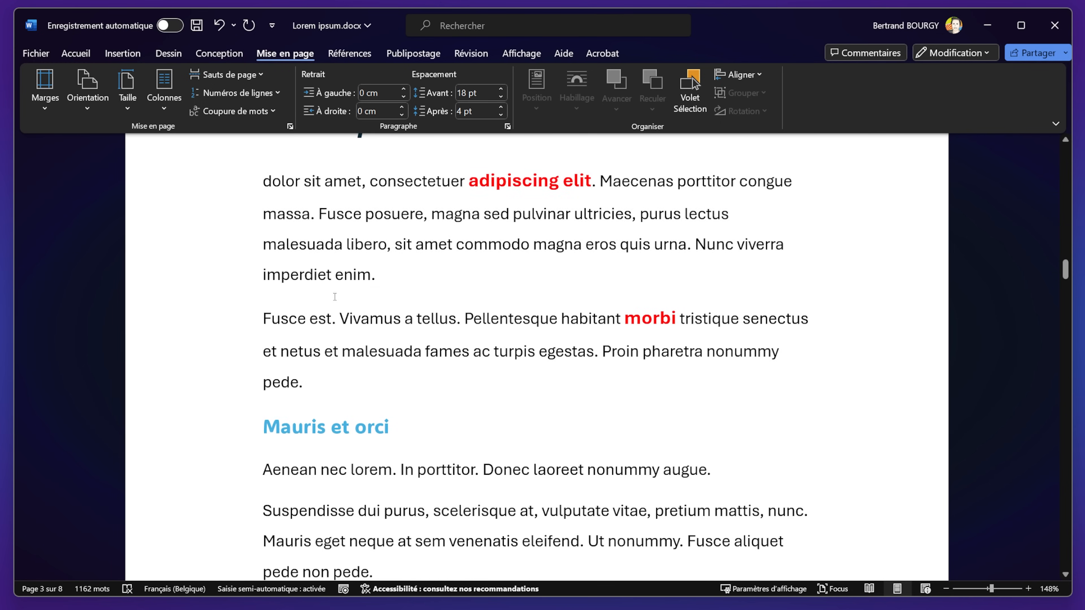
scroll(393, 233, up, 2)
scroll(884, 392, down, 20)
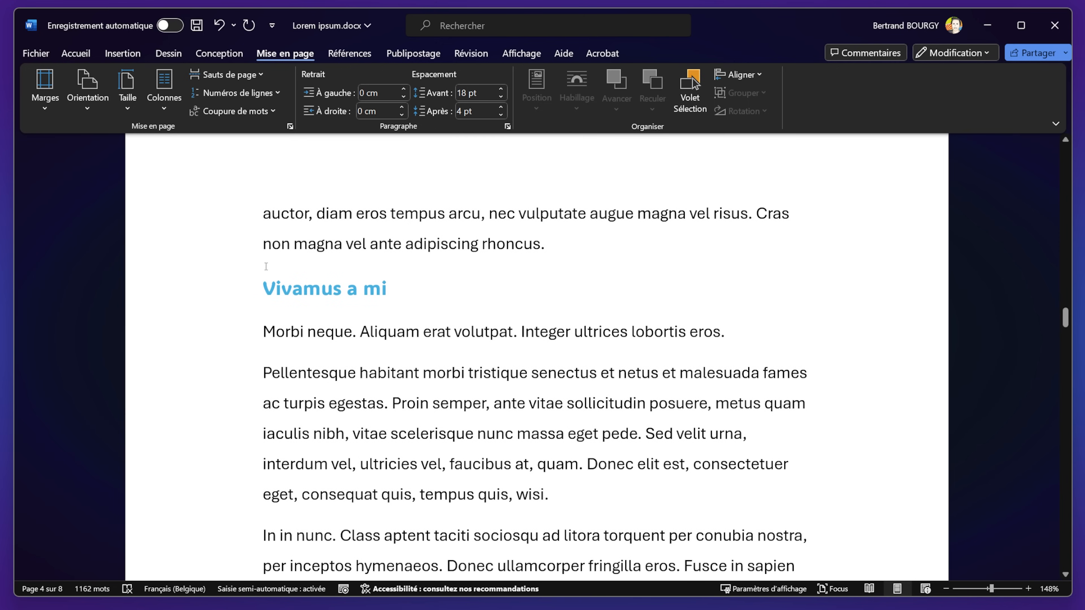
scroll(684, 426, down, 10)
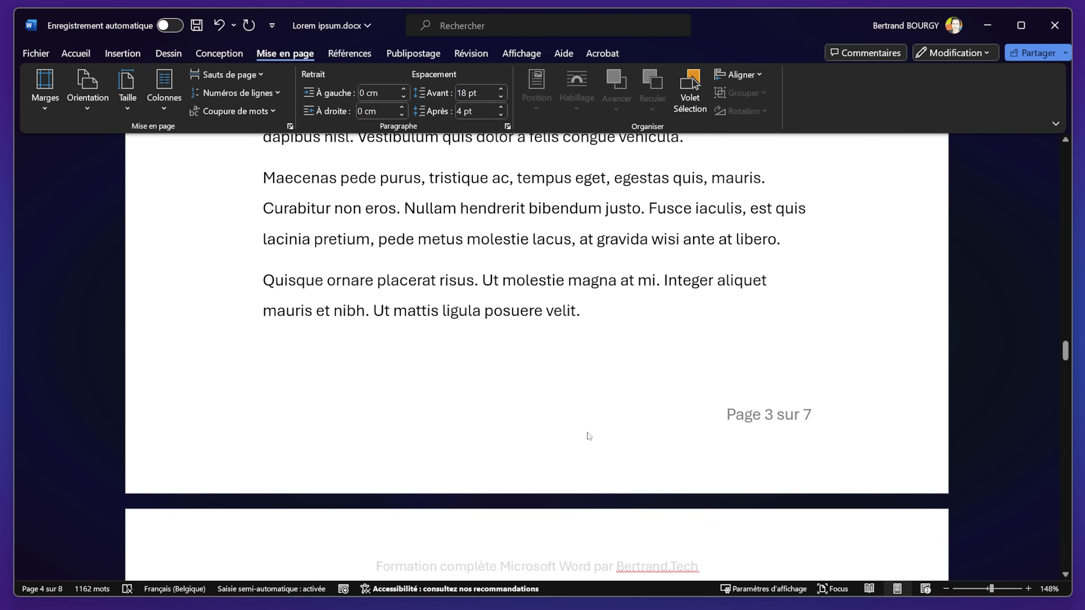
scroll(587, 437, up, 8)
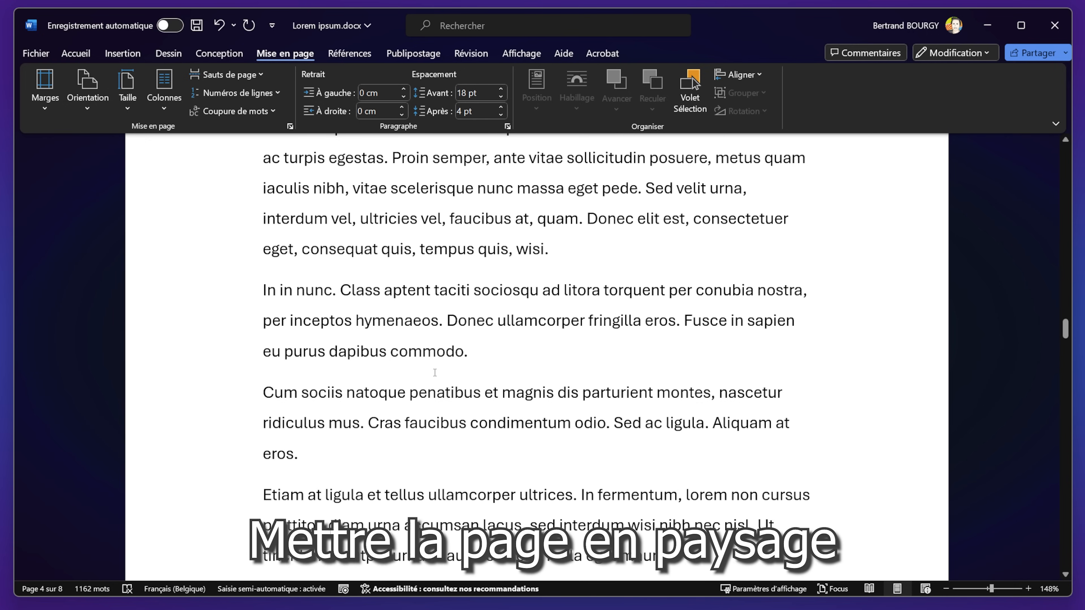
scroll(505, 365, up, 10)
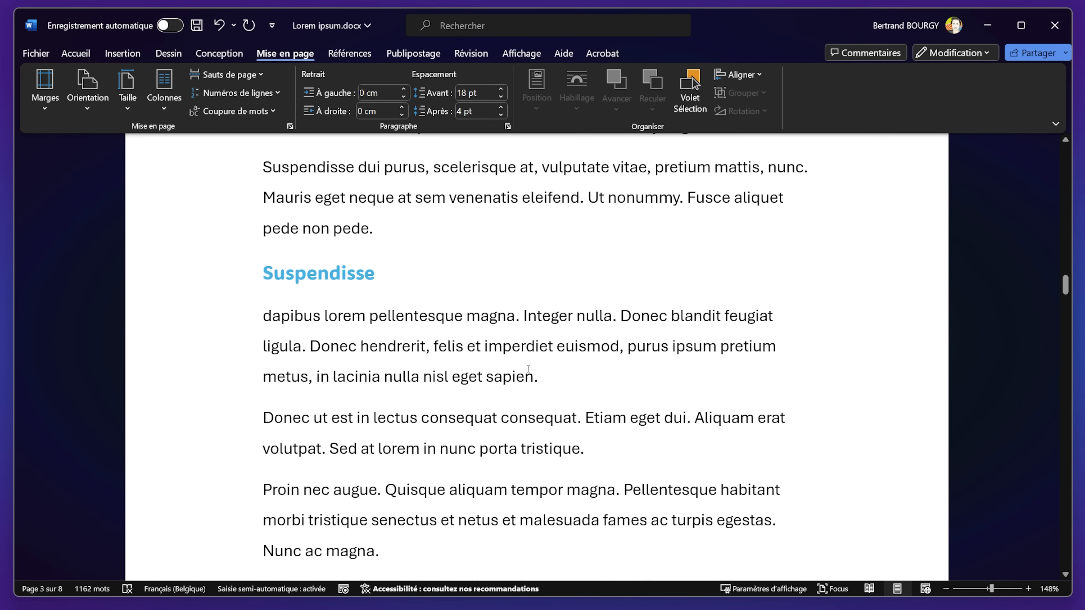
Step: Switch the document's page orientation to landscape (Paysage) and review the cover page, table of contents and body pages
click(88, 103)
click(110, 175)
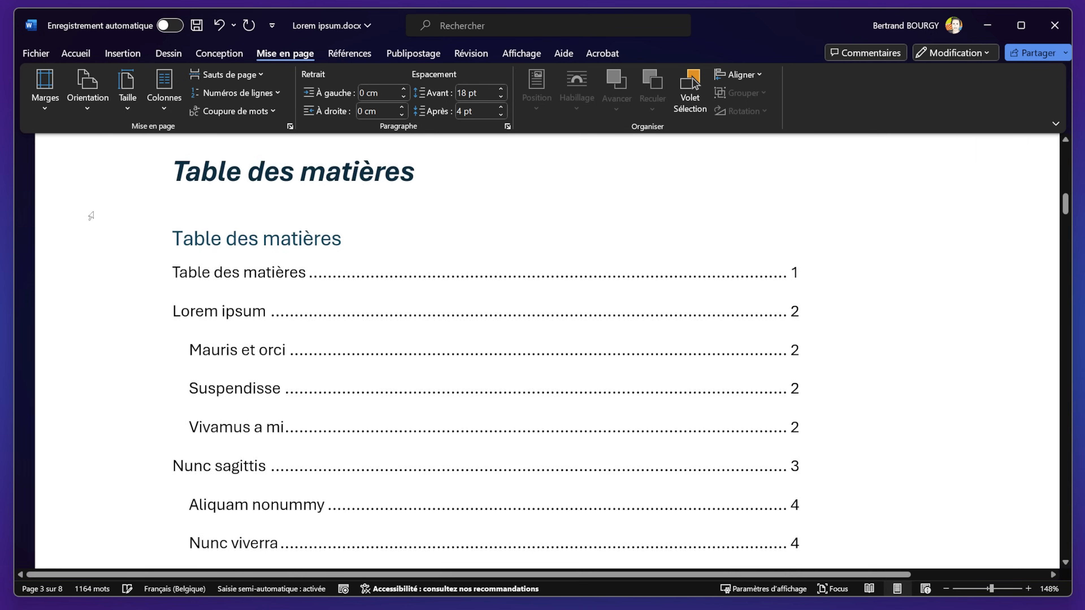
scroll(862, 302, up, 3)
scroll(862, 302, up, 5)
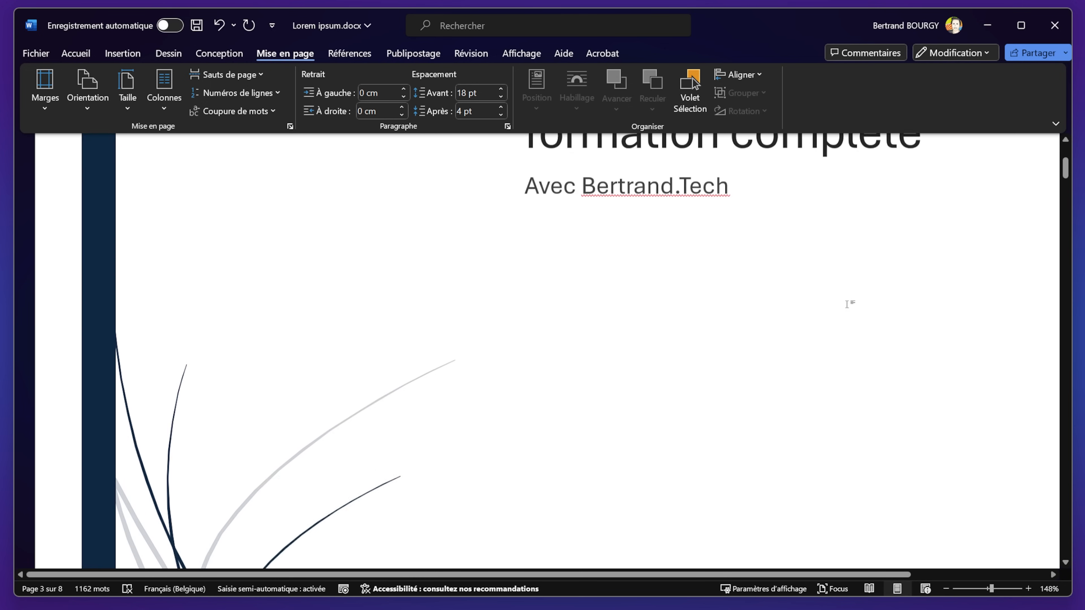
scroll(841, 305, down, 10)
scroll(835, 306, down, 15)
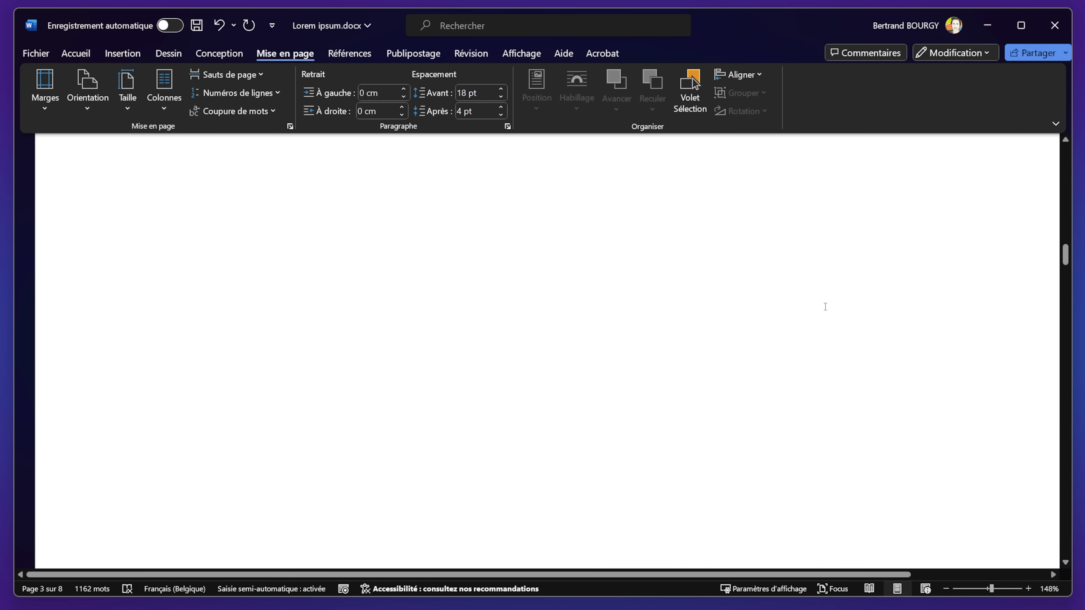
scroll(823, 304, down, 15)
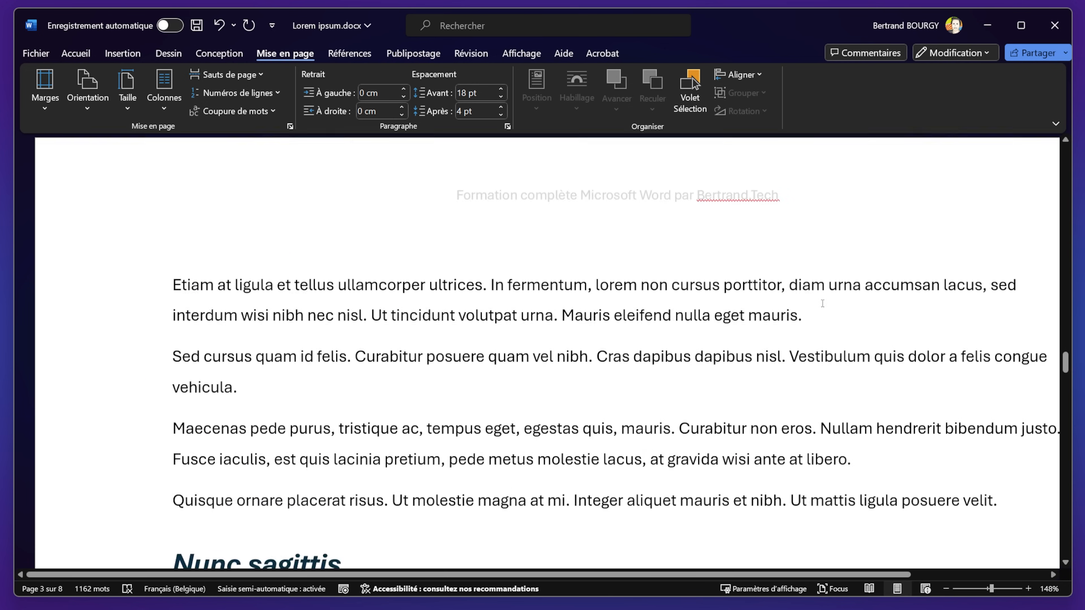
scroll(819, 316, down, 15)
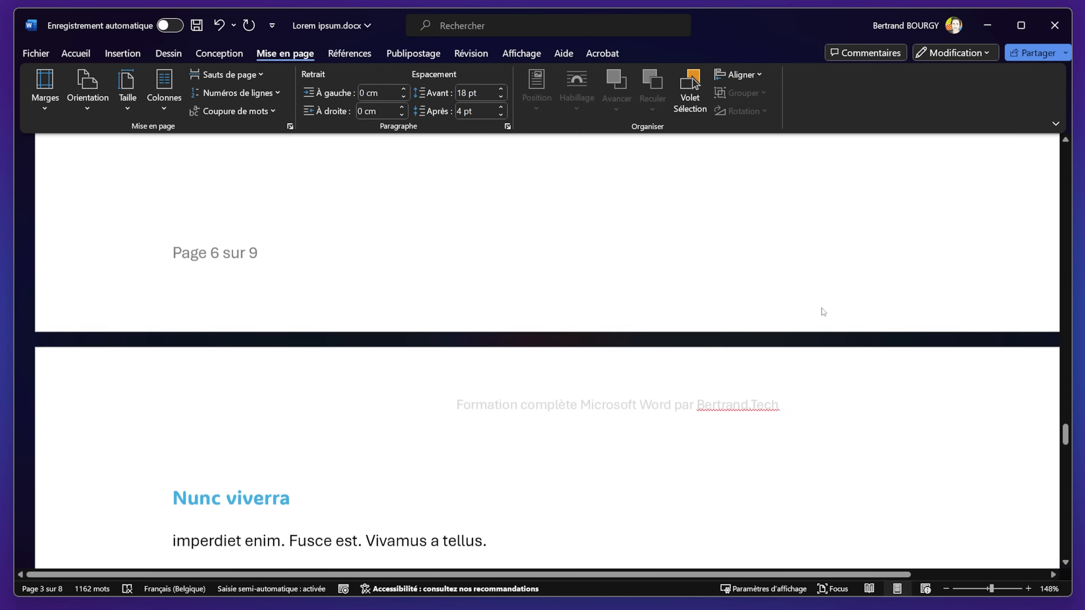
scroll(829, 184, down, 15)
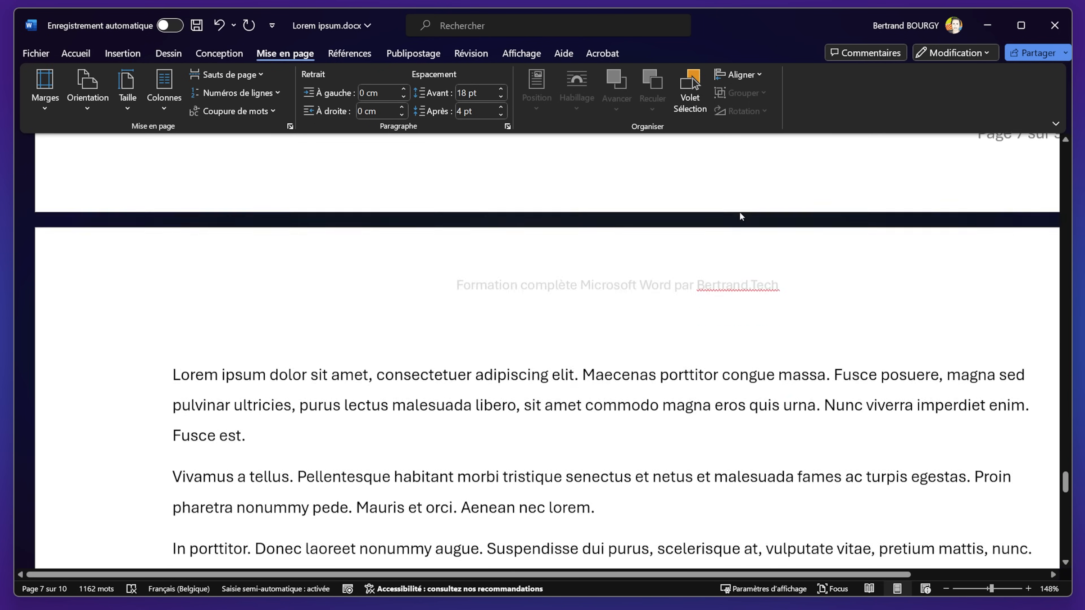
Step: Review the landscape body pages at a smaller zoom and set the page orientation back to portrait (Portrait)
ctrl+scroll(602, 409, down, 3)
scroll(602, 408, up, 12)
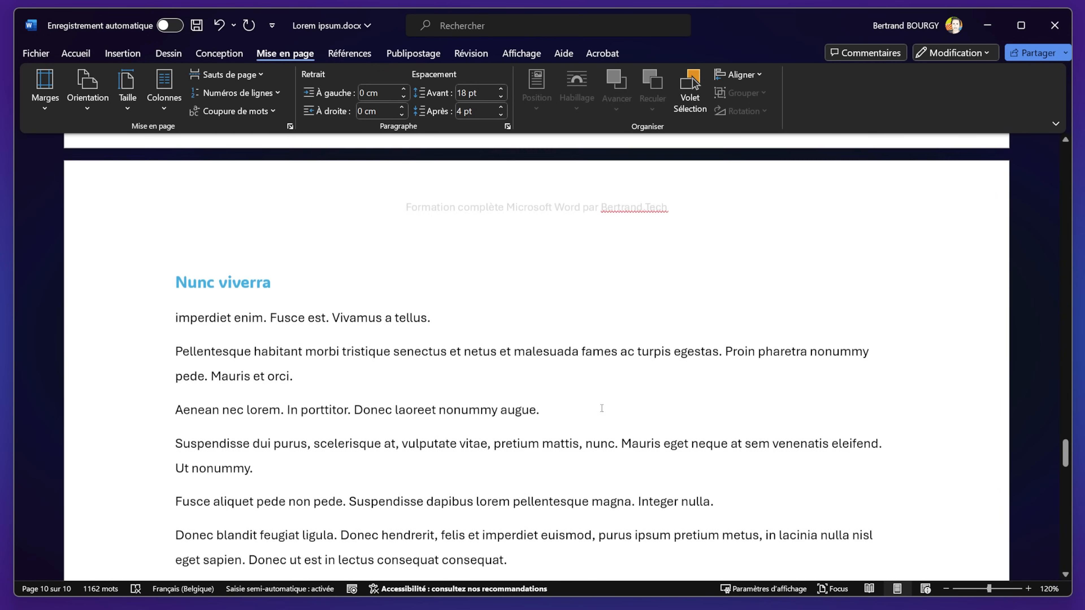
scroll(594, 409, up, 5)
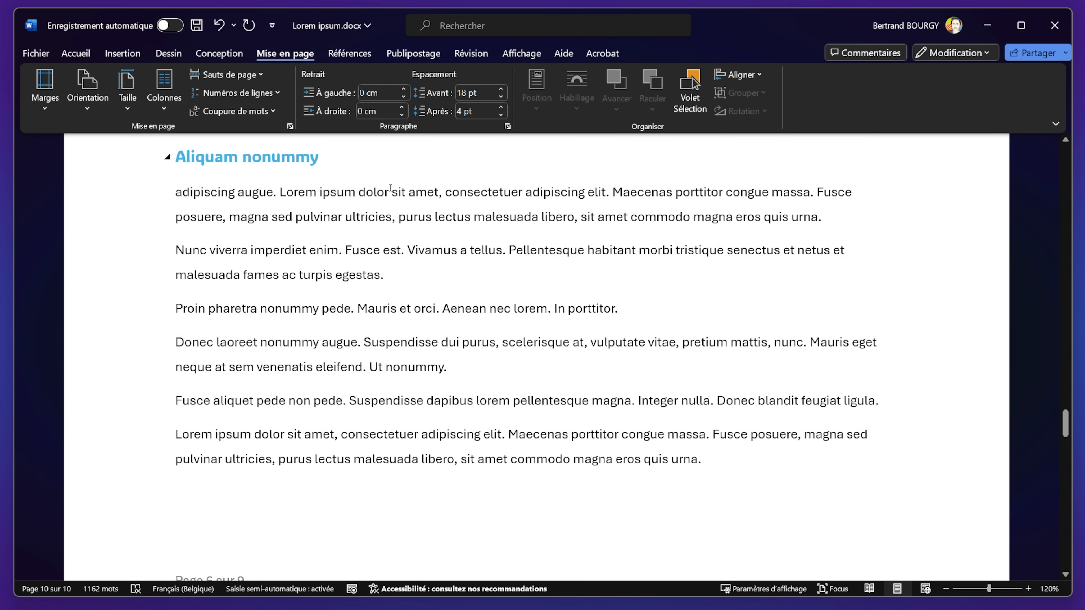
scroll(390, 188, up, 20)
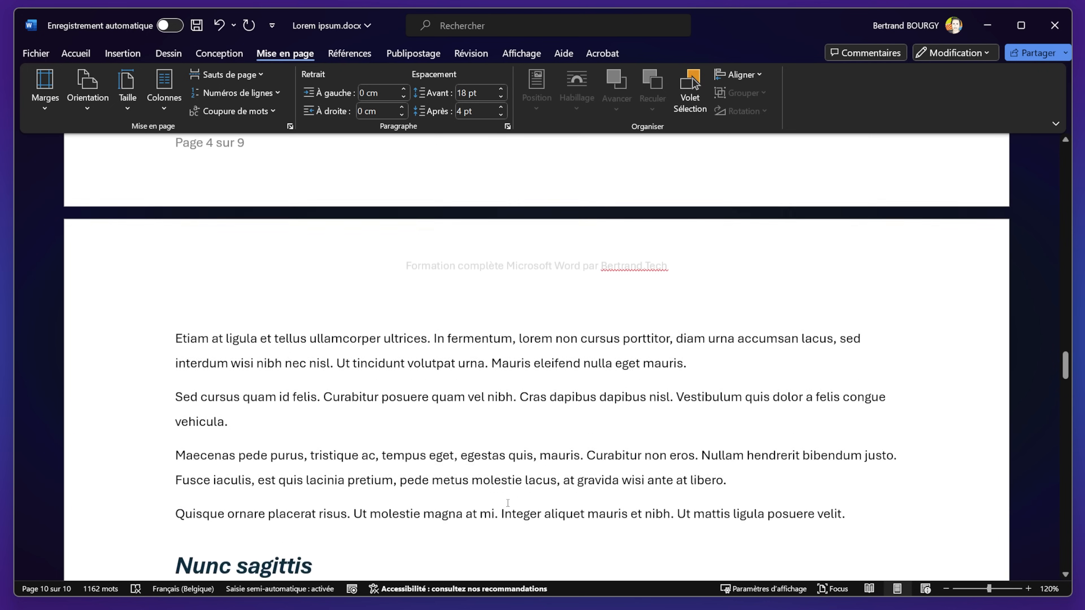
scroll(508, 504, up, 1)
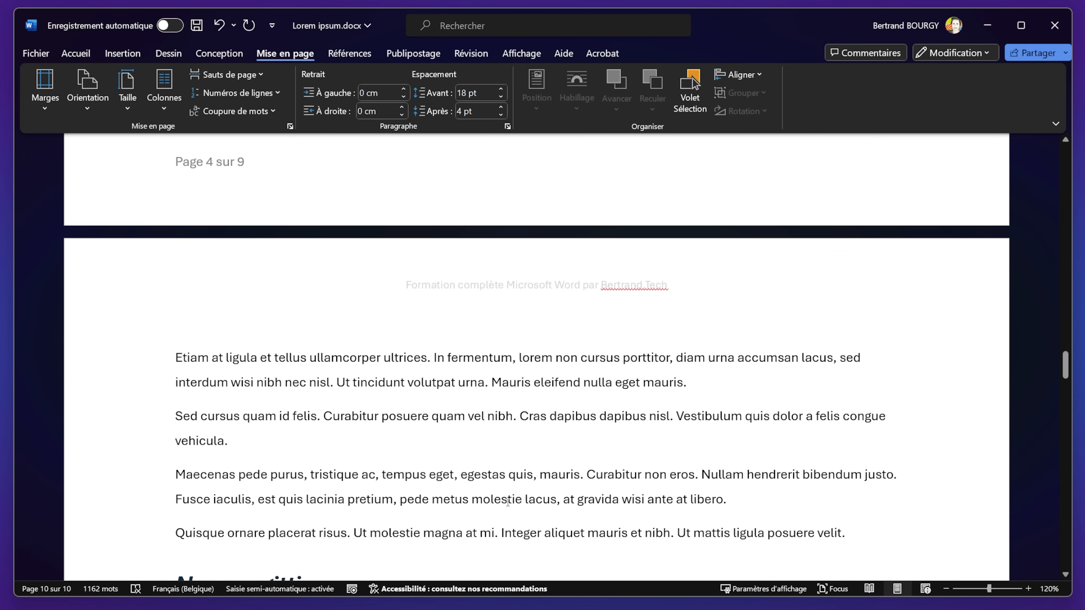
scroll(508, 502, up, 8)
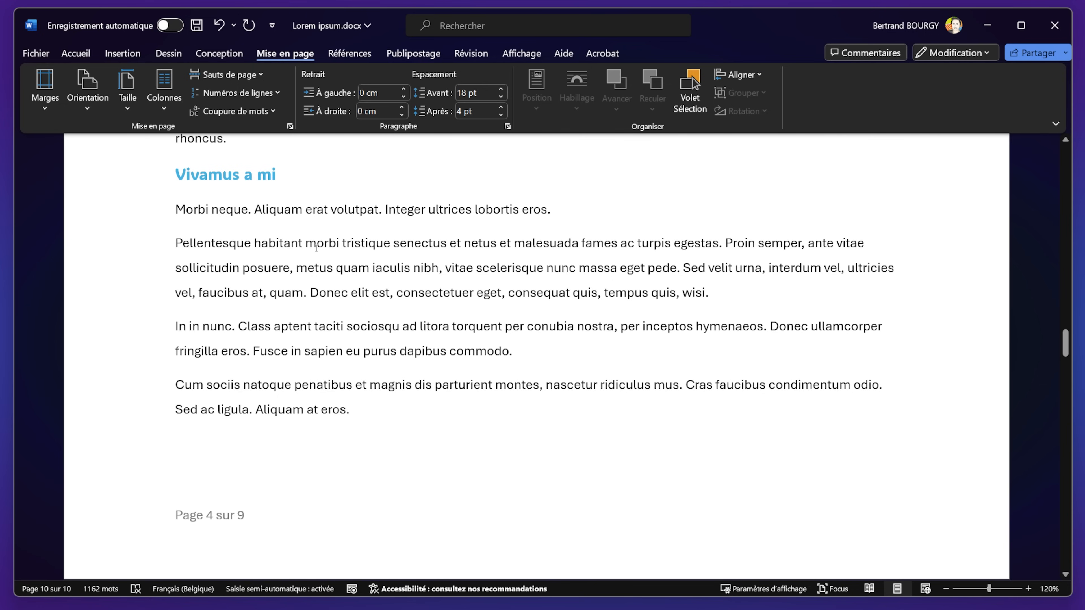
click(88, 91)
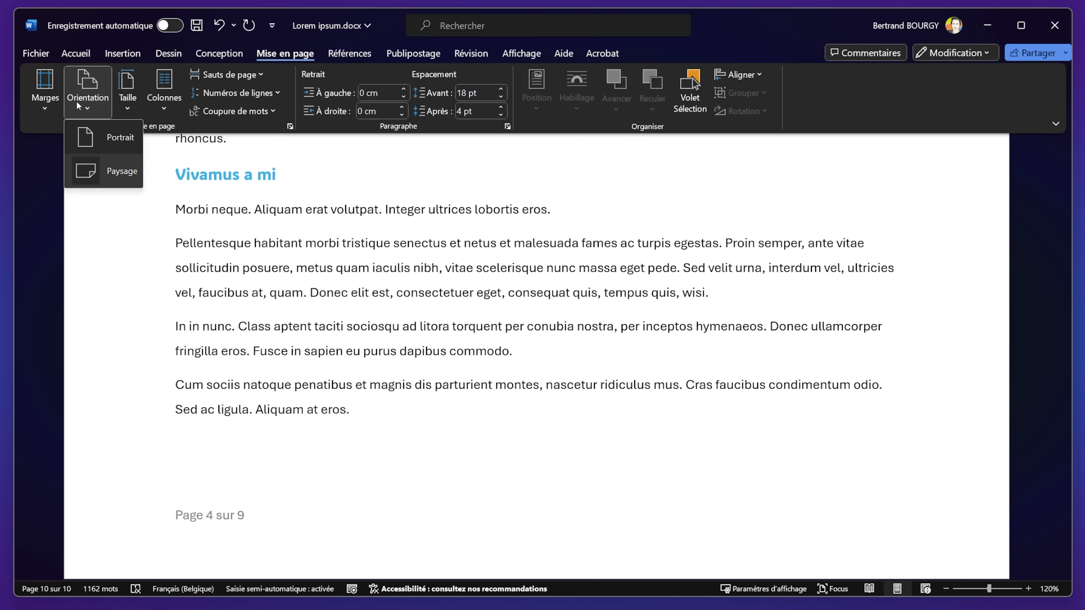
click(112, 138)
Step: Check the portrait layout of the cover page, table of contents and body, and browse the available paper sizes
scroll(543, 449, down, 15)
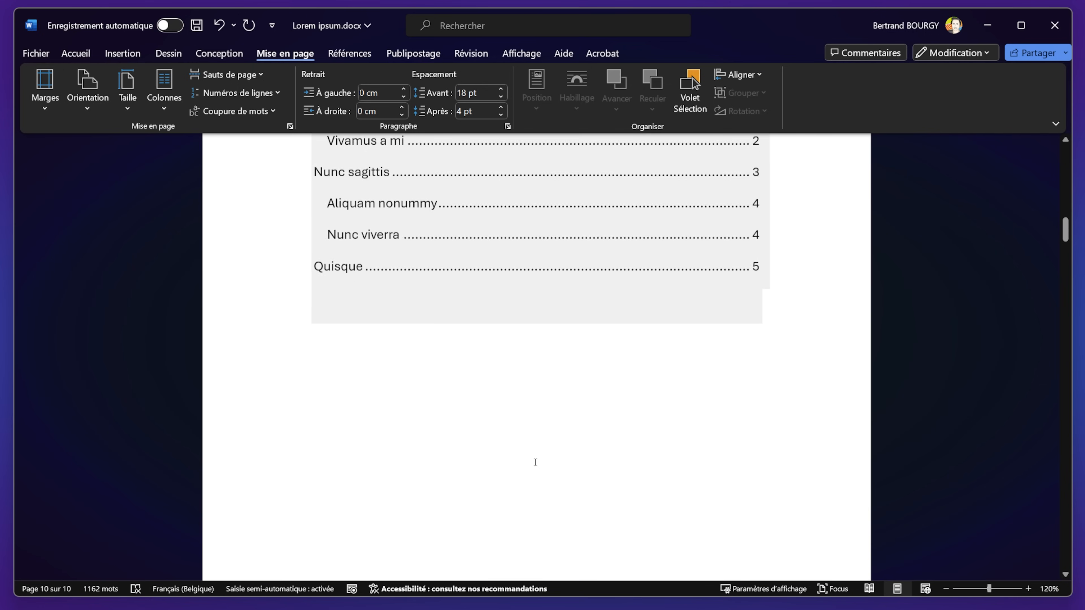
scroll(538, 451, up, 9)
scroll(539, 452, up, 15)
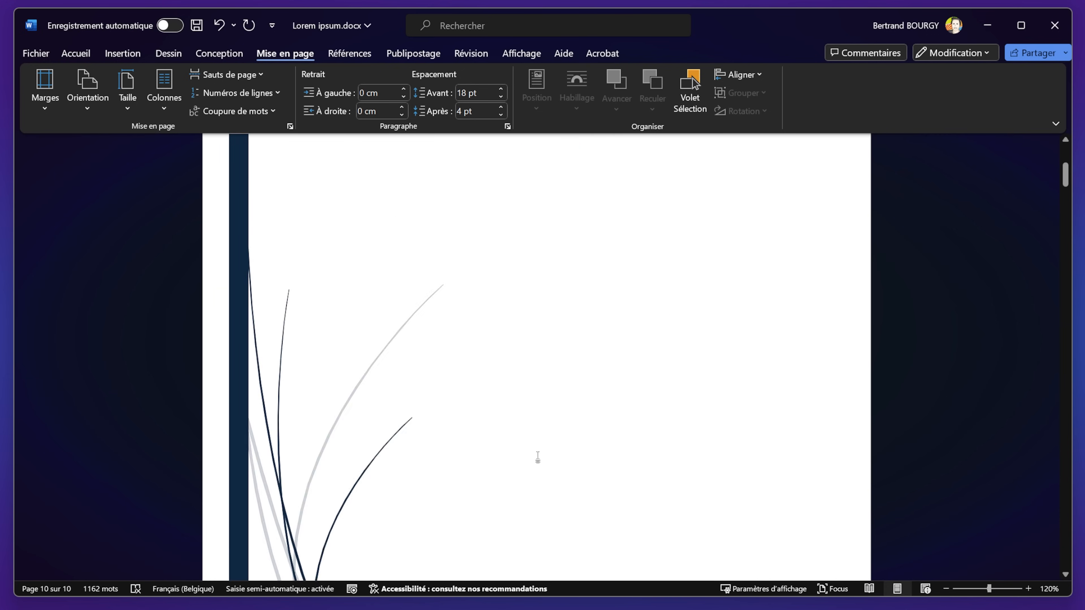
scroll(570, 551, down, 12)
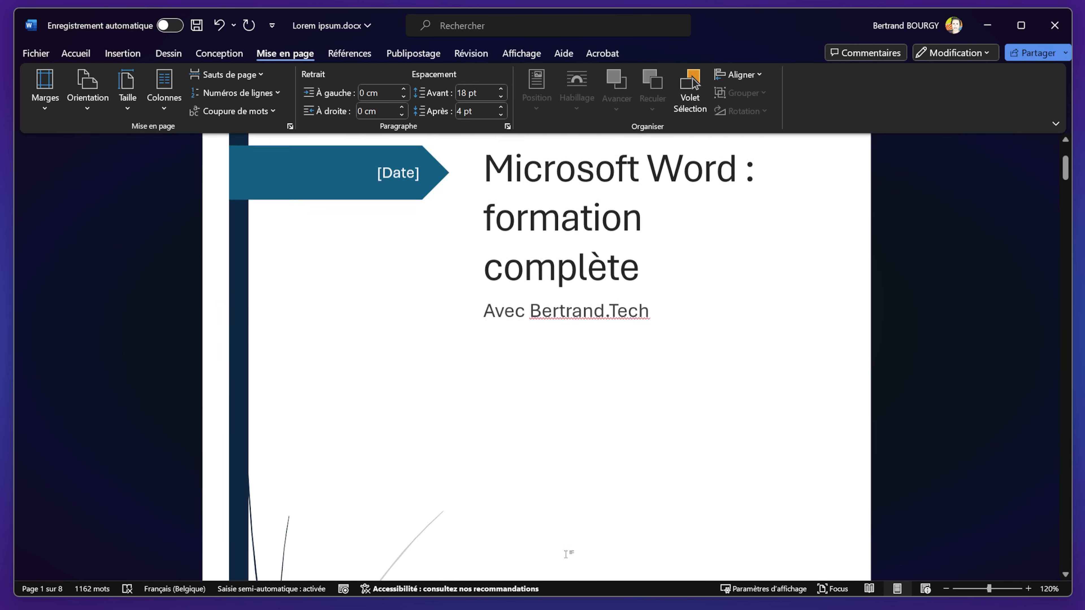
scroll(571, 541, down, 15)
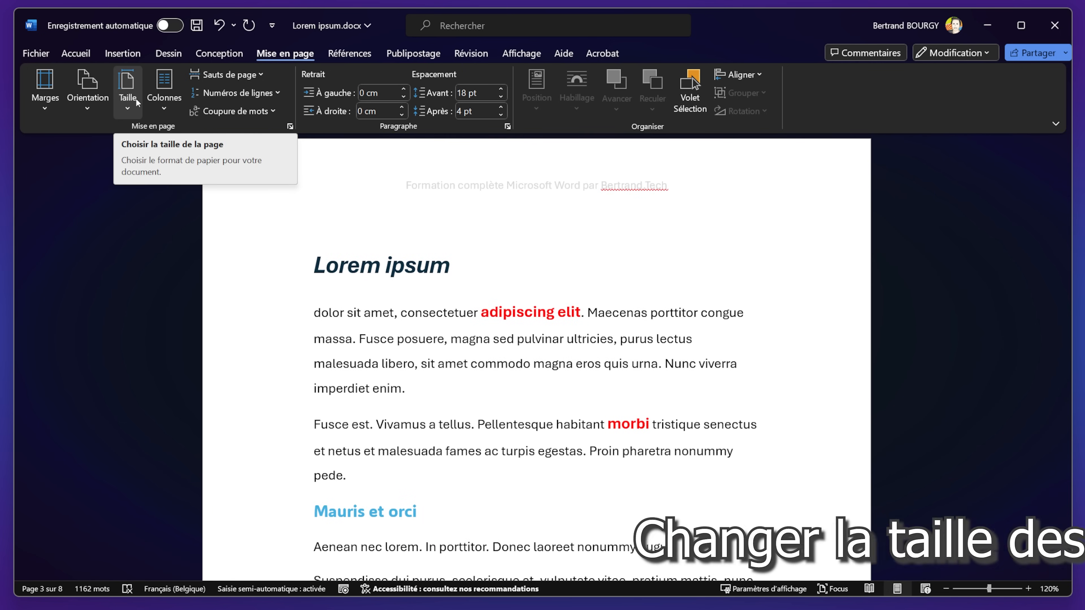
click(127, 91)
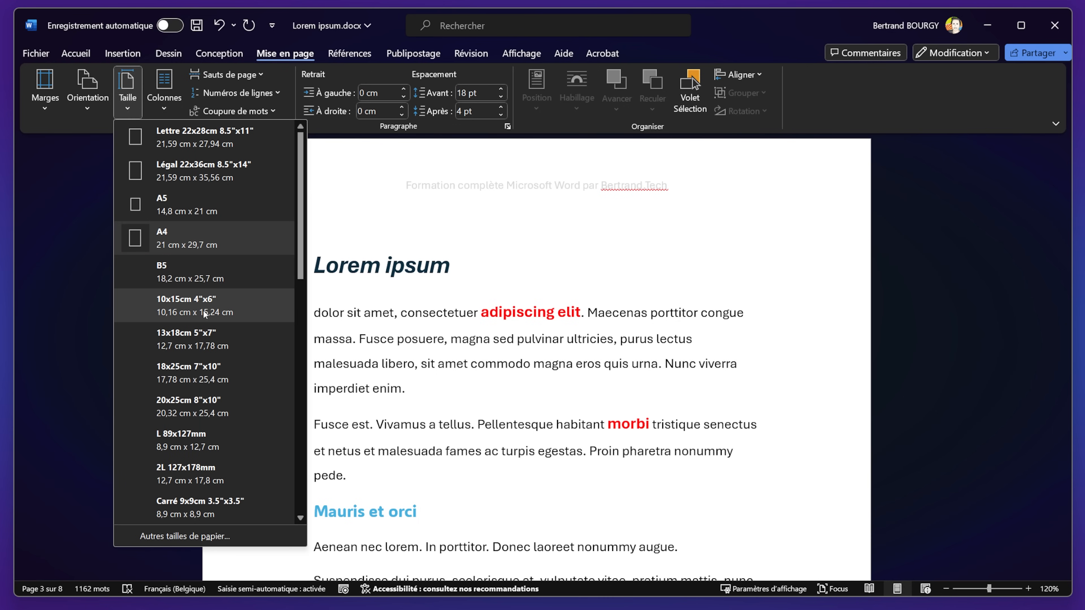
scroll(239, 438, down, 10)
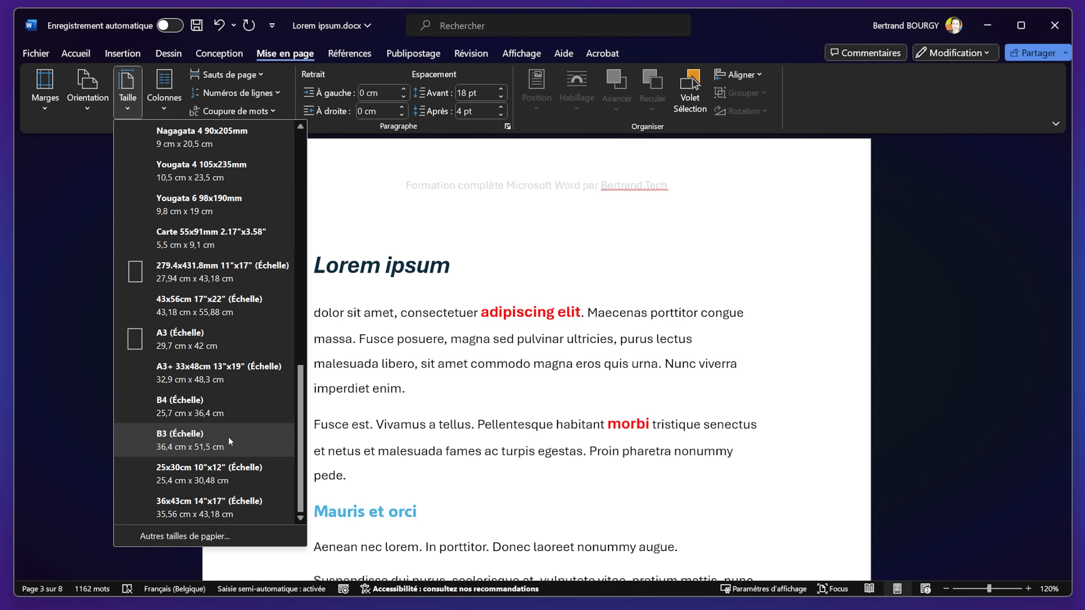
scroll(203, 464, up, 10)
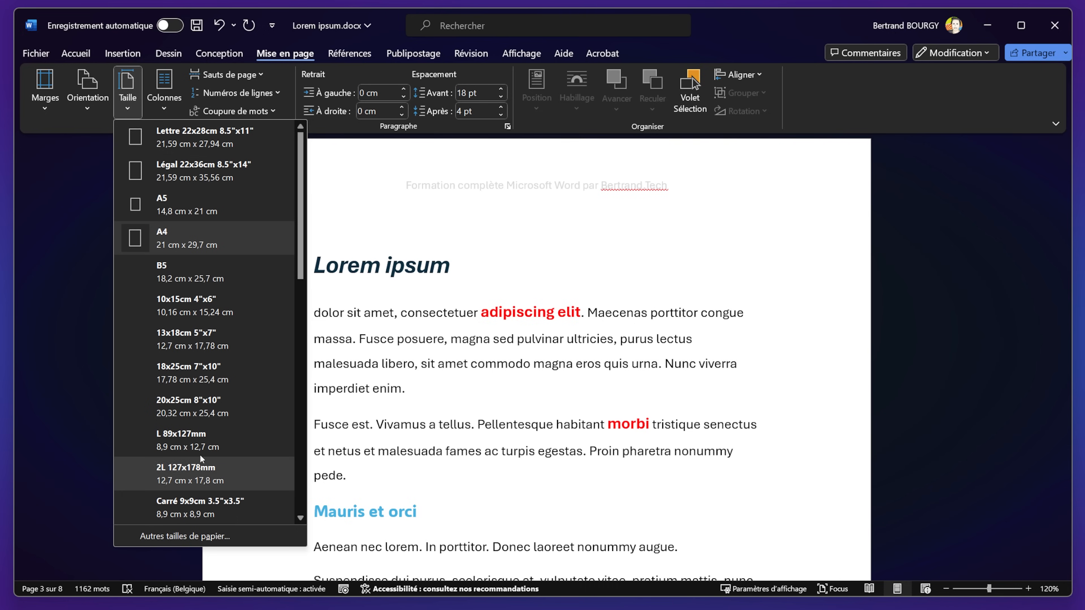
click(126, 98)
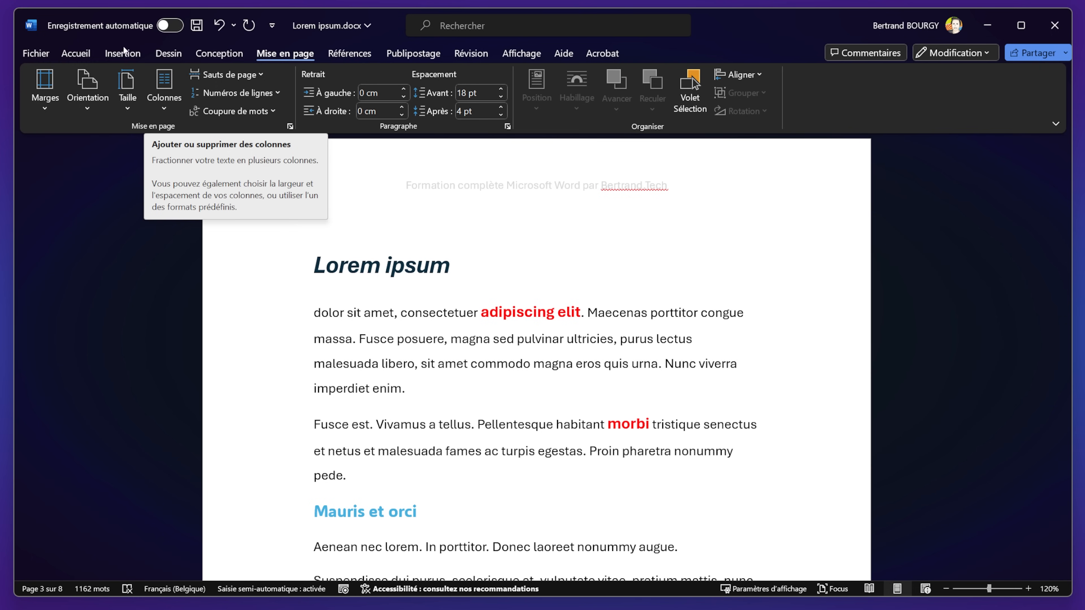
Step: Lay out the body text in three columns and add "Vous voyez que l'on écrit sous forme de colonnes." at the document's end
scroll(573, 397, down, 12)
scroll(573, 398, up, 14)
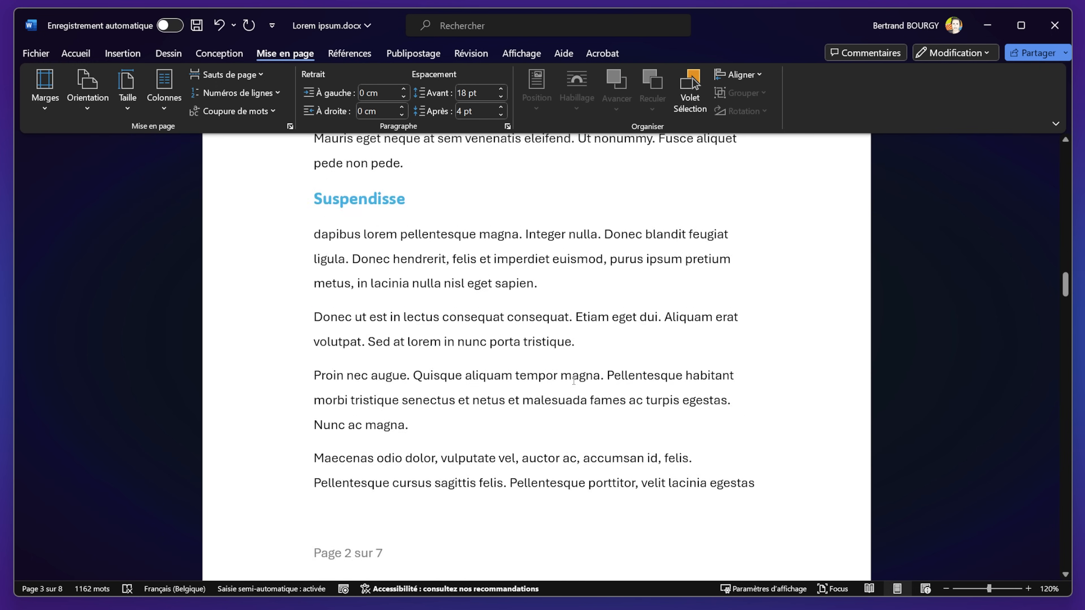
scroll(481, 400, down, 3)
click(388, 339)
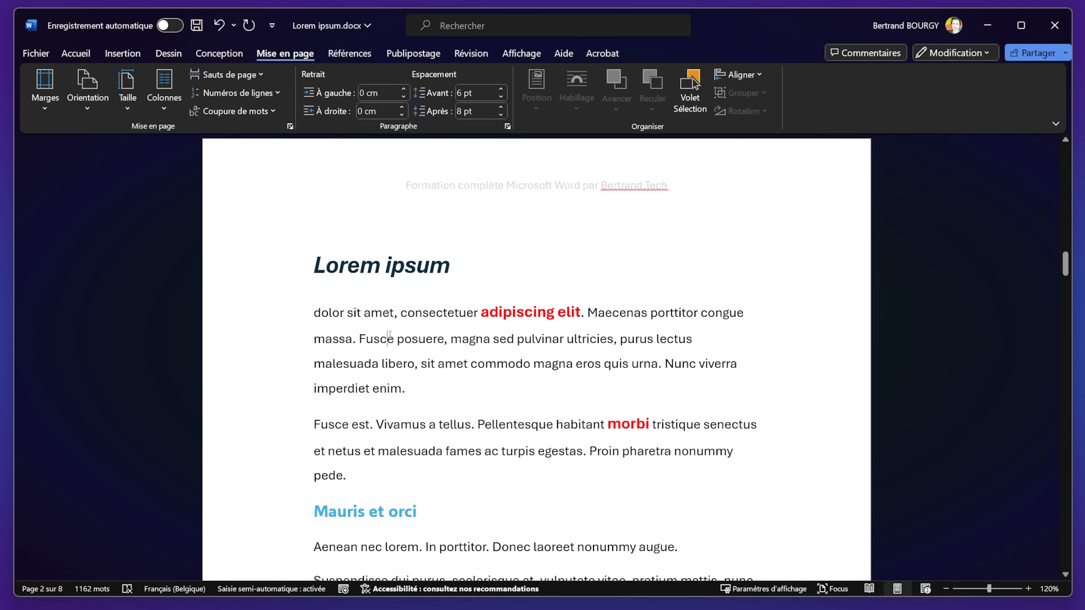
click(156, 100)
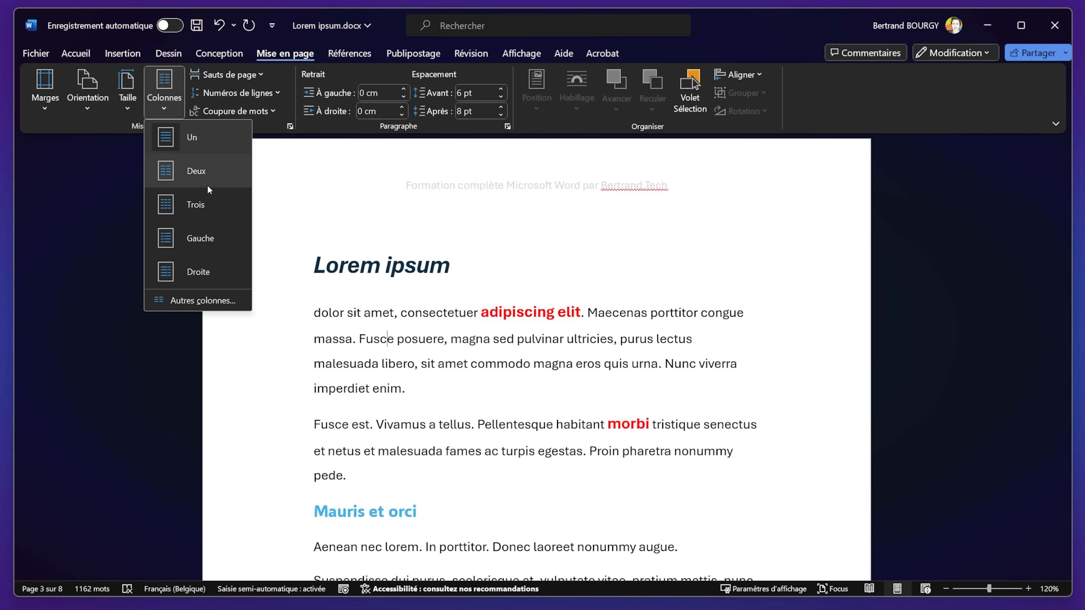
click(237, 202)
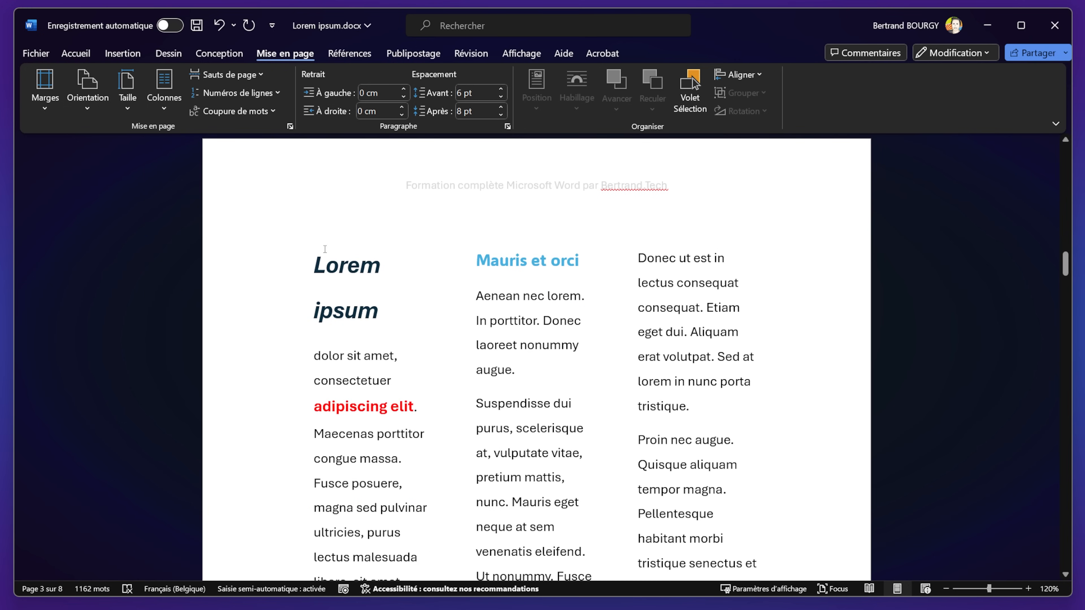
scroll(338, 352, down, 5)
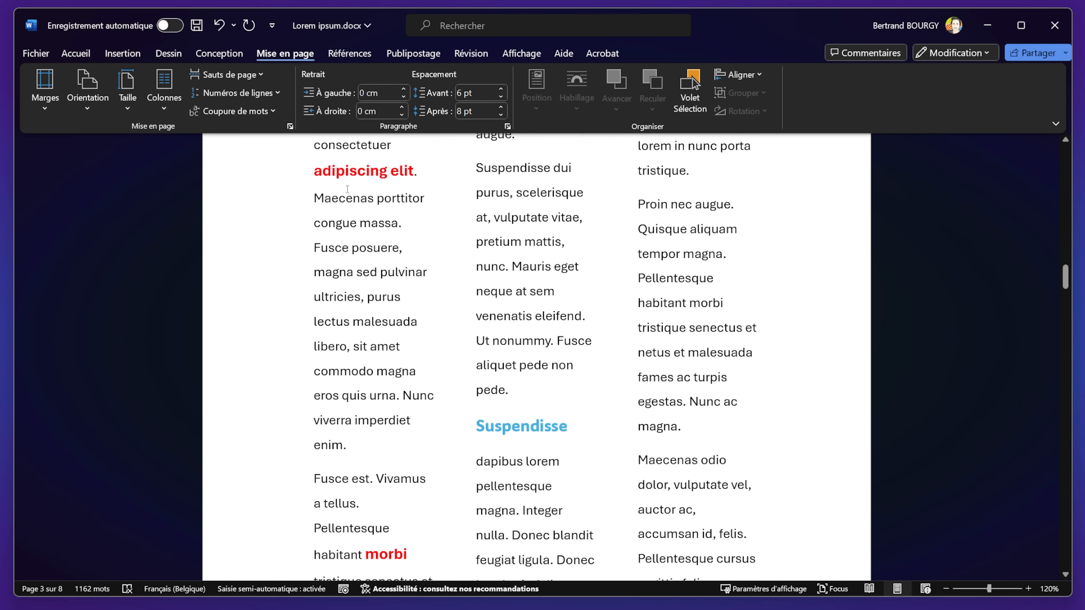
scroll(535, 513, down, 15)
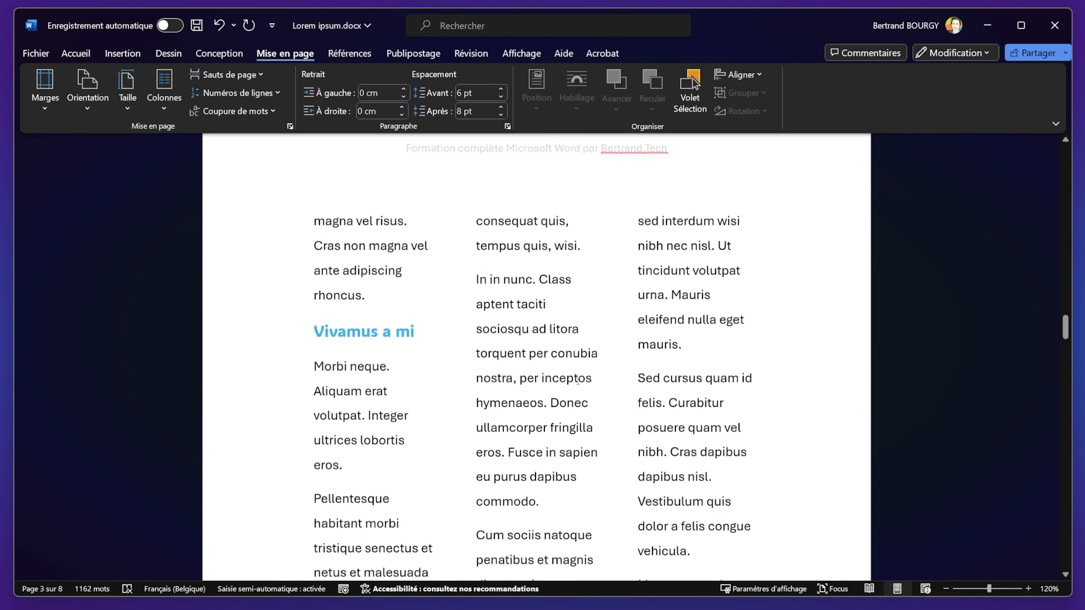
drag(1066, 342, 1066, 582)
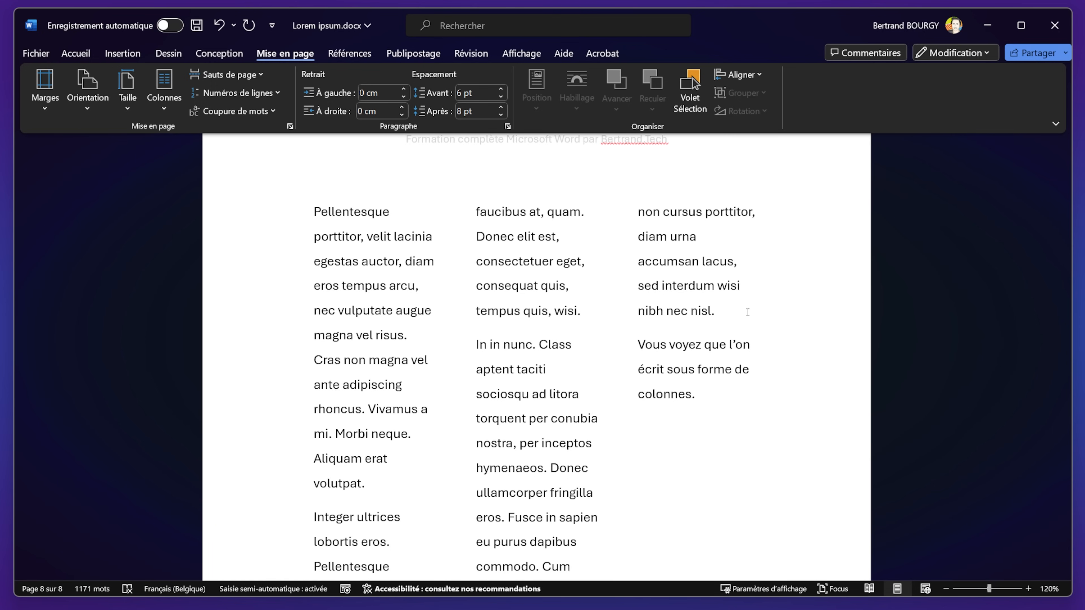
Step: Set the body text back to a single column and return to the Lorem ipsum section
click(170, 103)
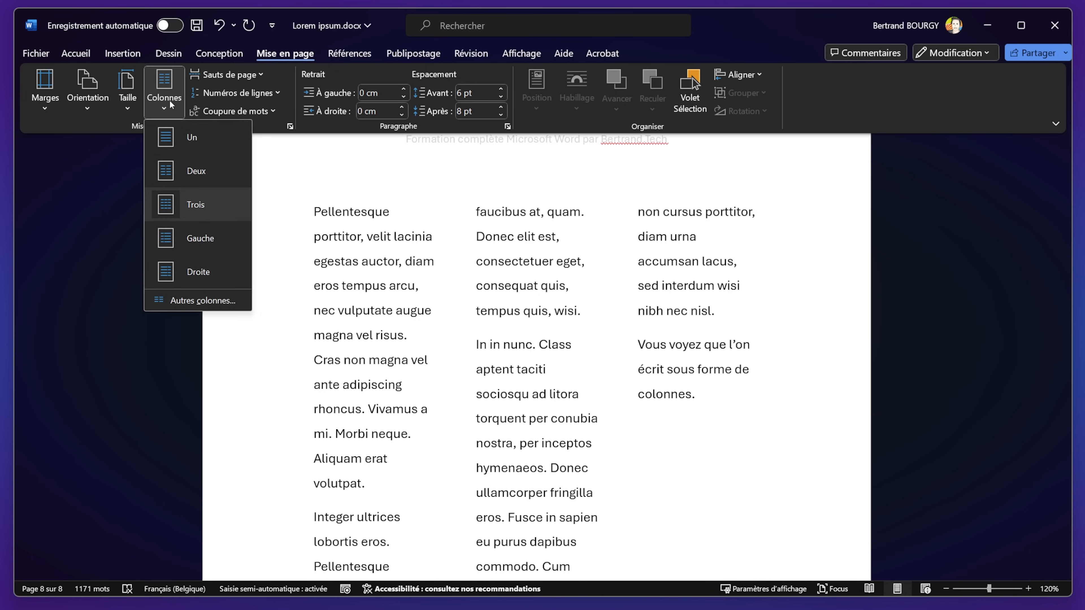
click(192, 138)
drag(1065, 532, 1042, 236)
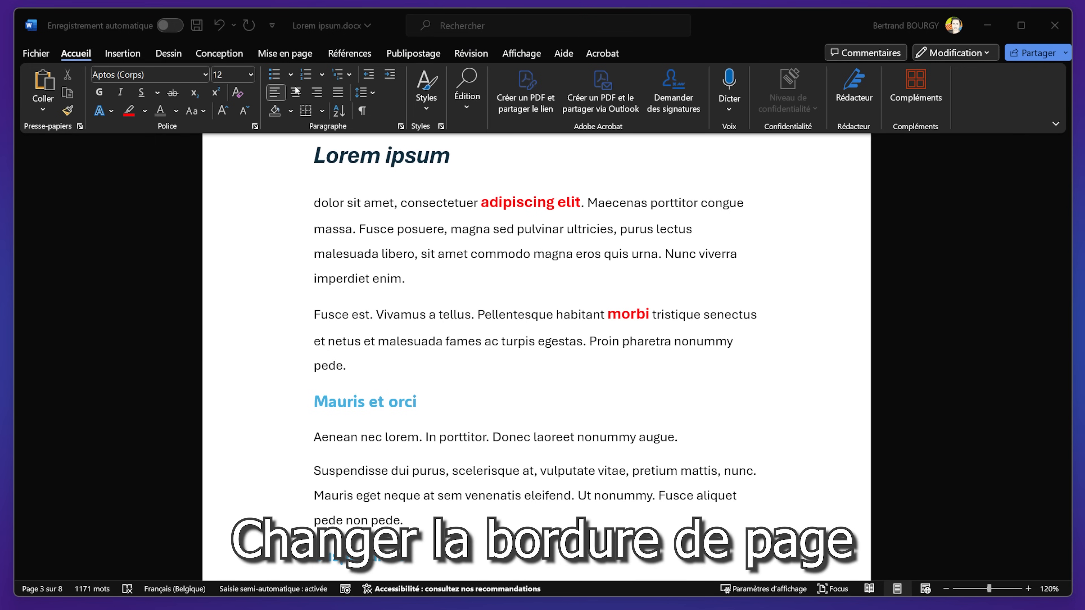
Step: Apply a shadow (Ombre) page border to the whole document
click(222, 56)
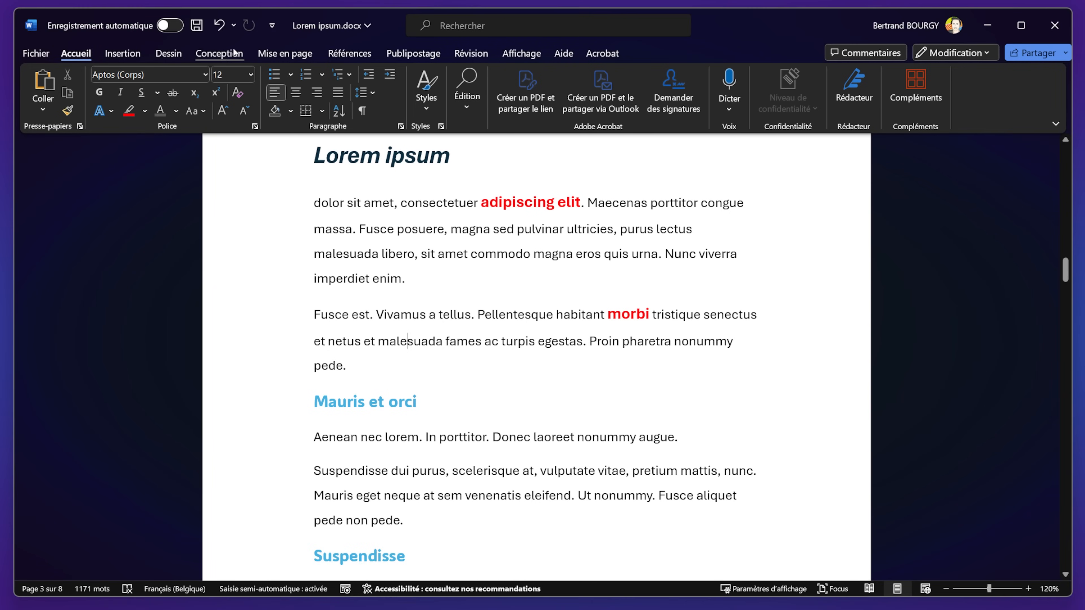
click(234, 52)
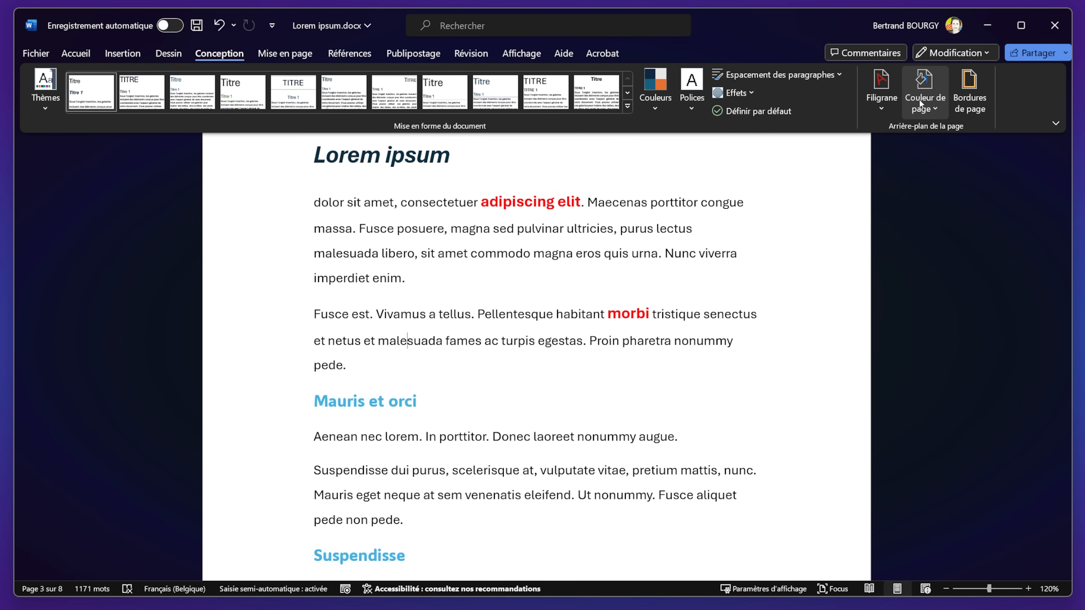
scroll(688, 276, up, 2)
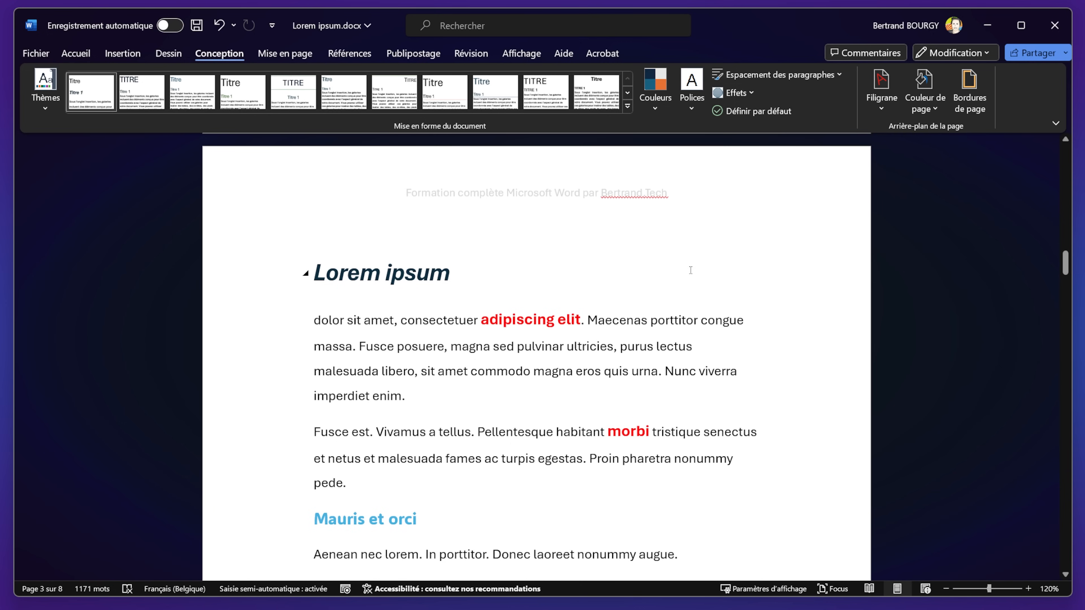
click(971, 107)
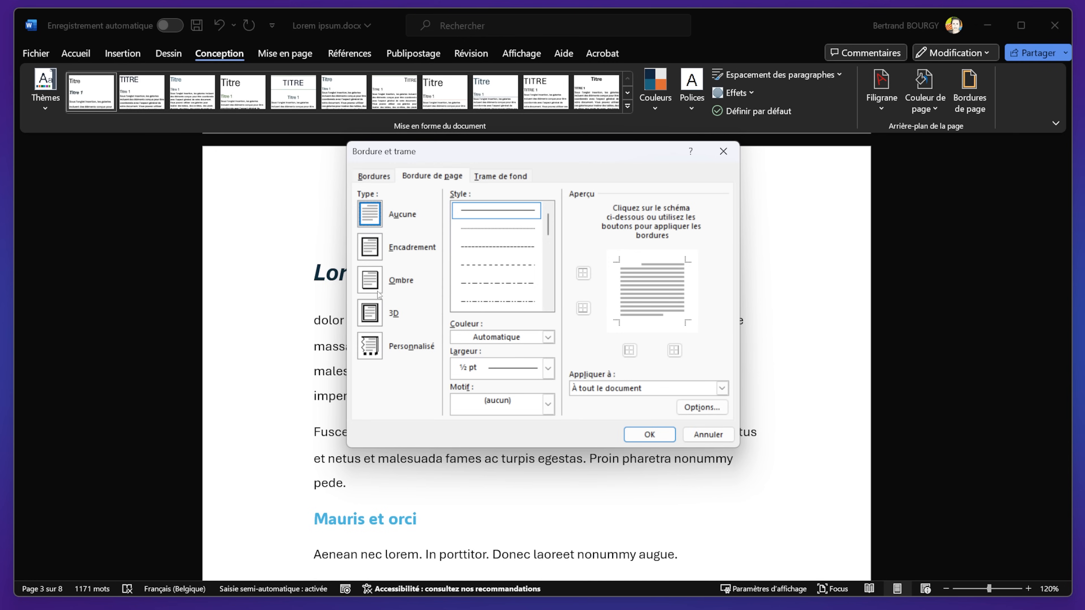
click(373, 283)
click(373, 283)
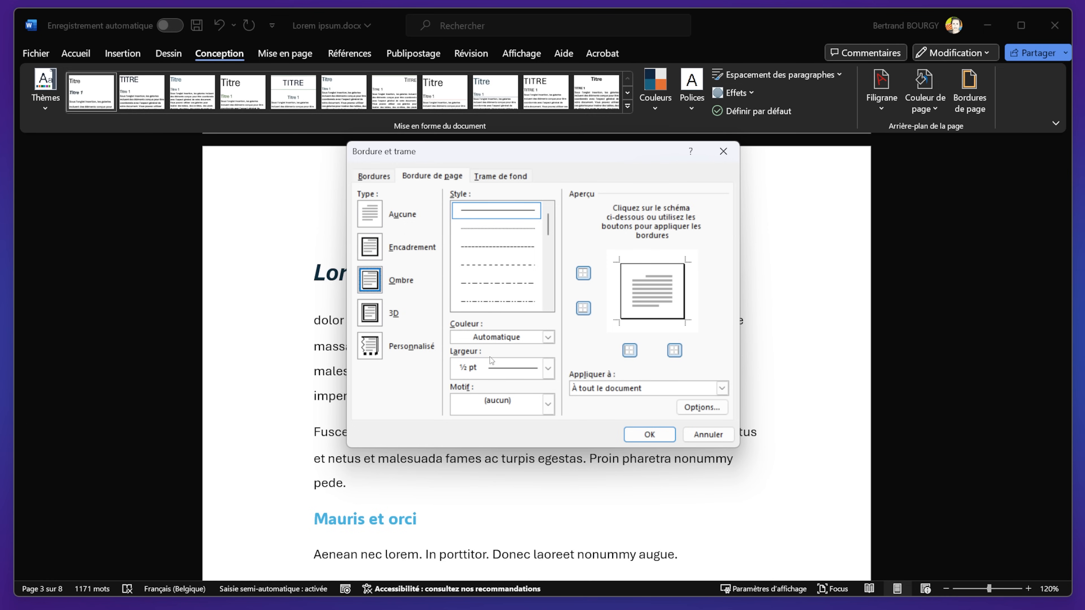
click(601, 387)
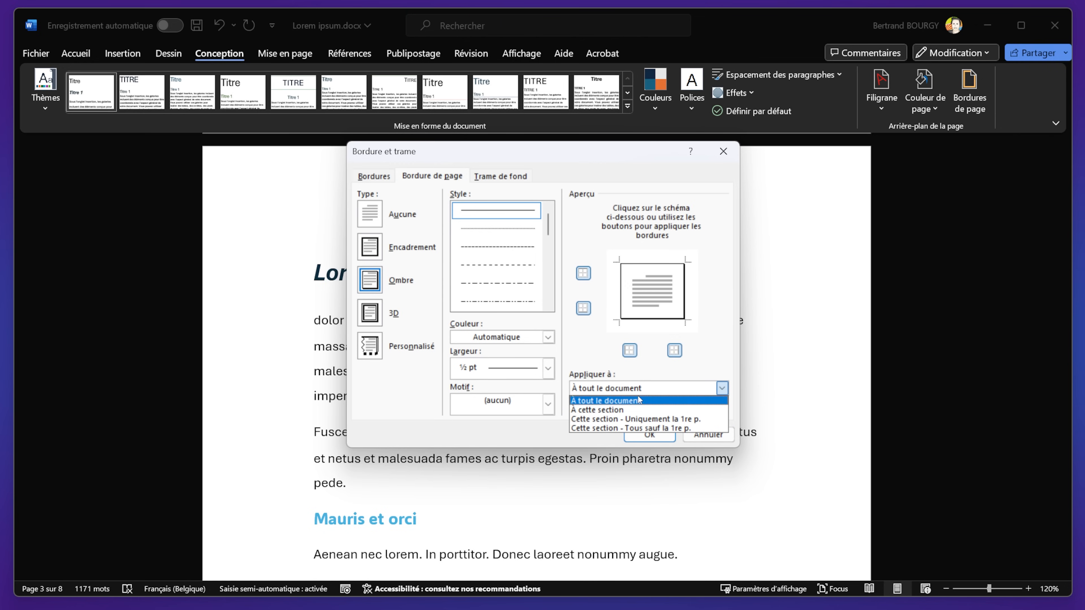
click(598, 400)
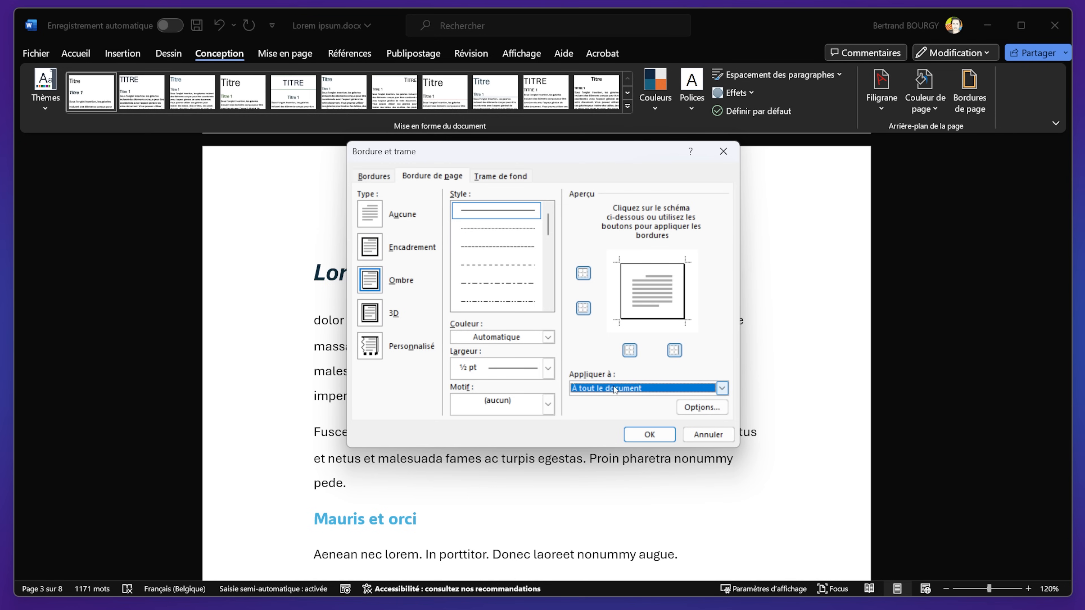
click(649, 434)
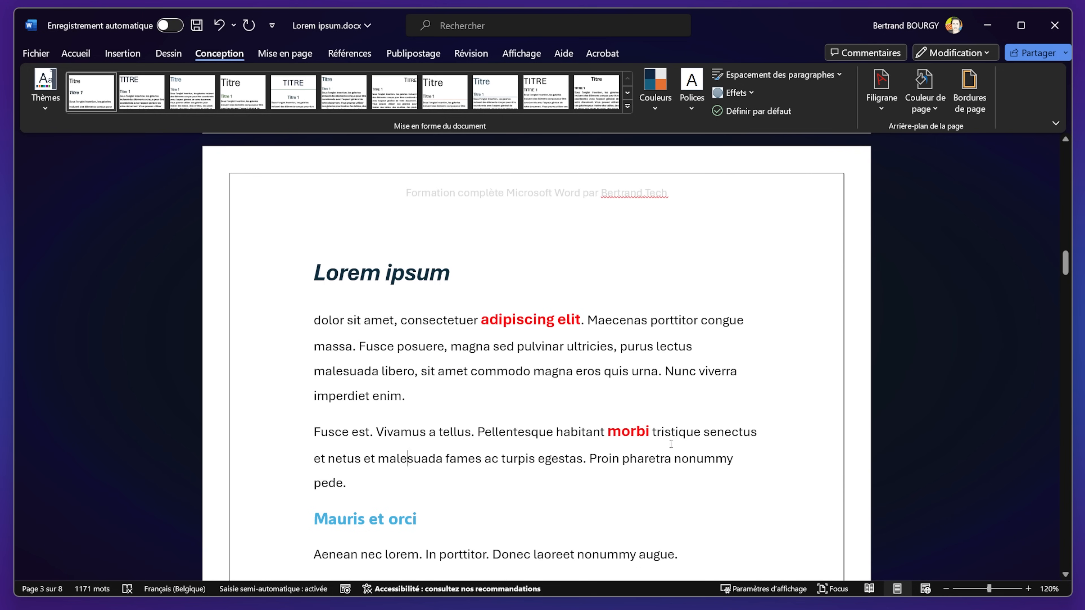
Step: Set the whole document's shadow (Ombre) page border to the fine dotted line style
scroll(487, 519, down, 10)
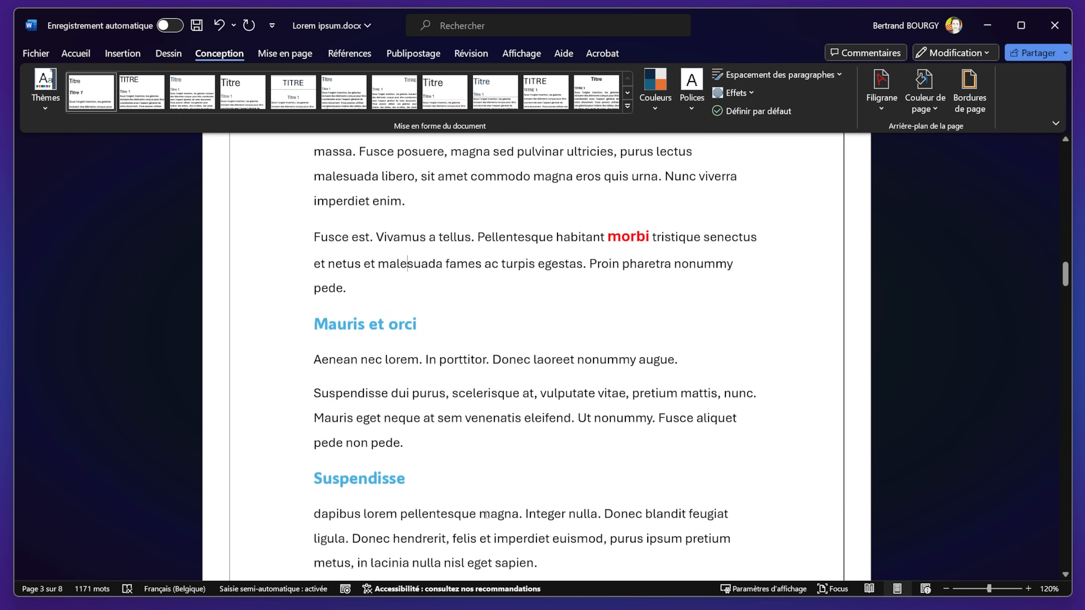
scroll(487, 518, down, 1)
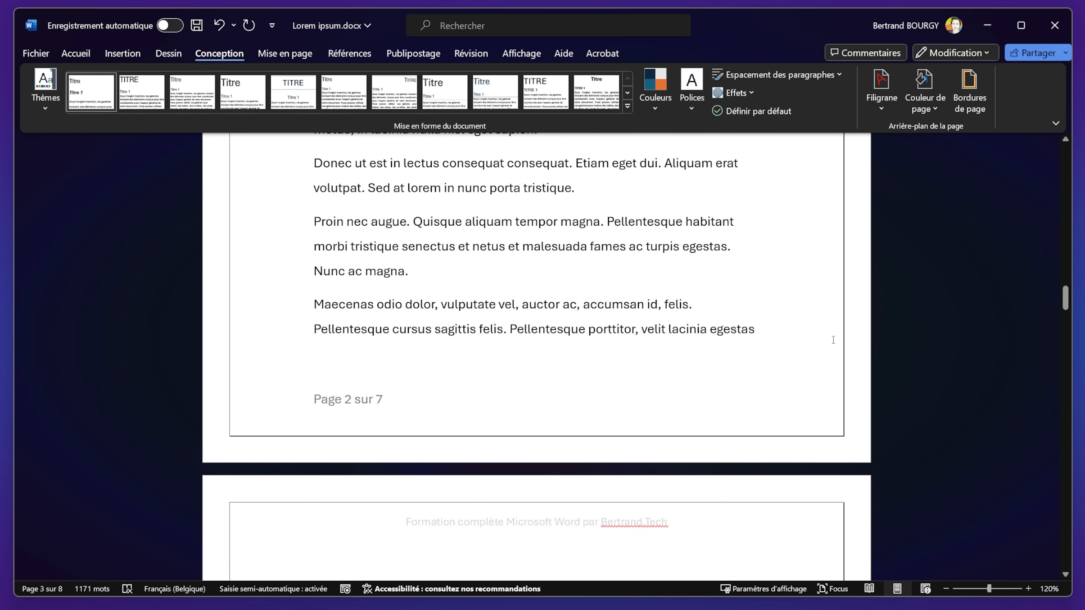
scroll(834, 340, down, 20)
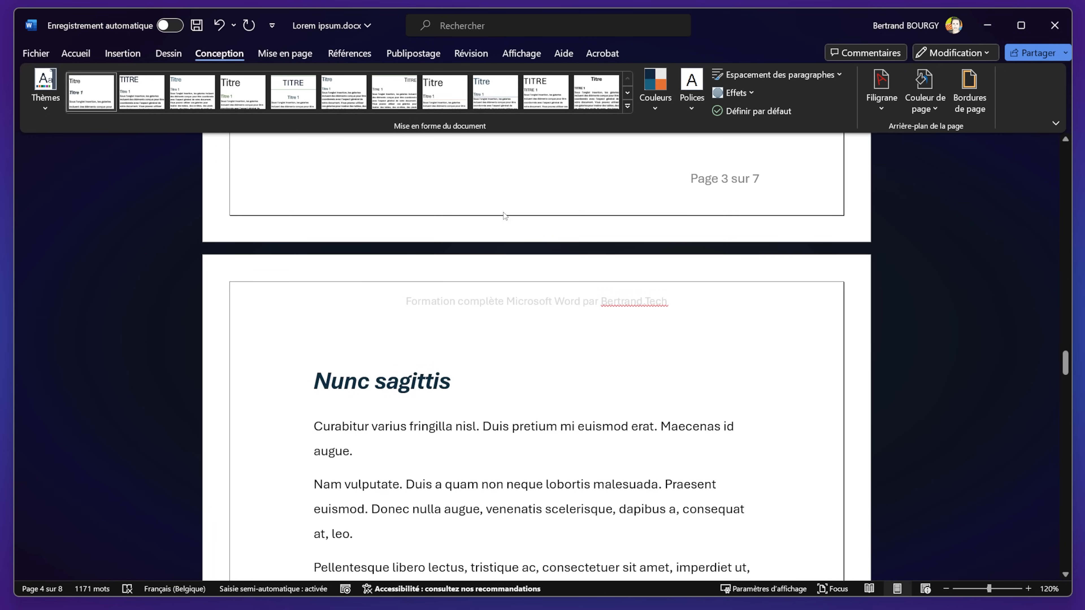
click(970, 103)
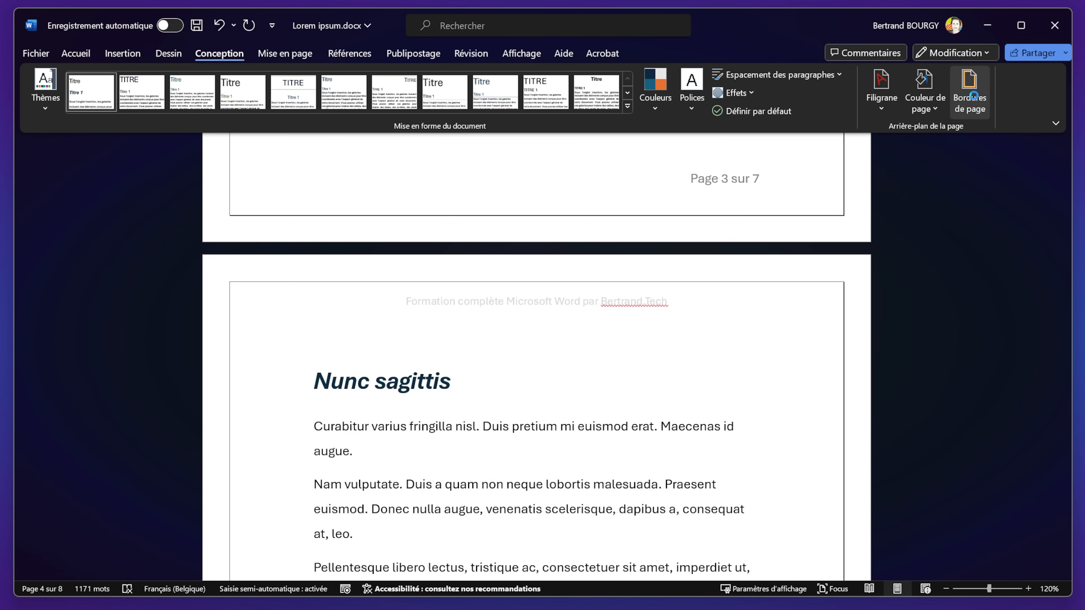
click(370, 213)
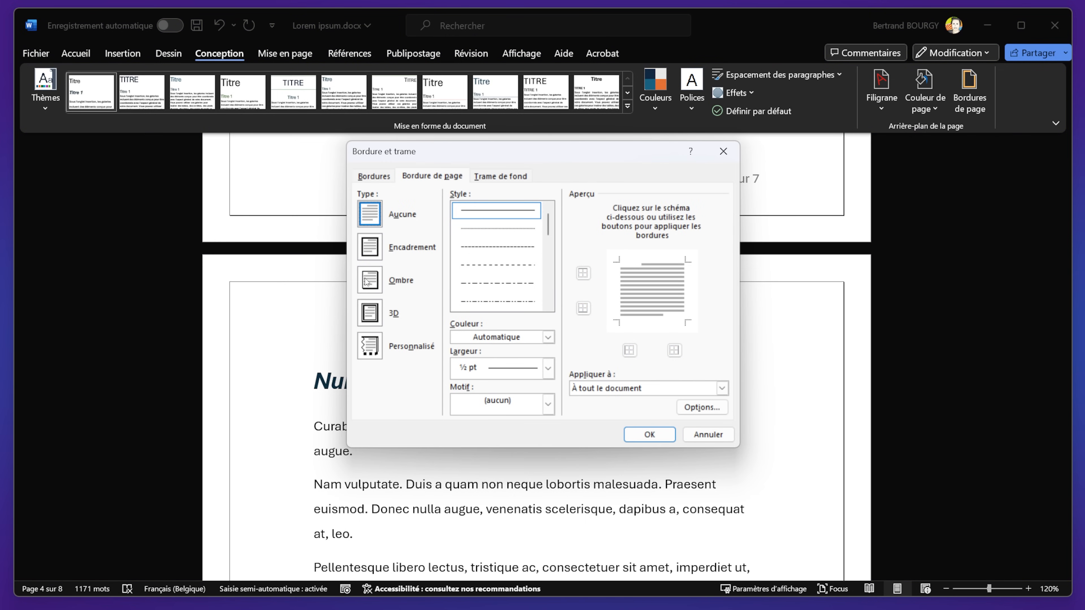
click(371, 285)
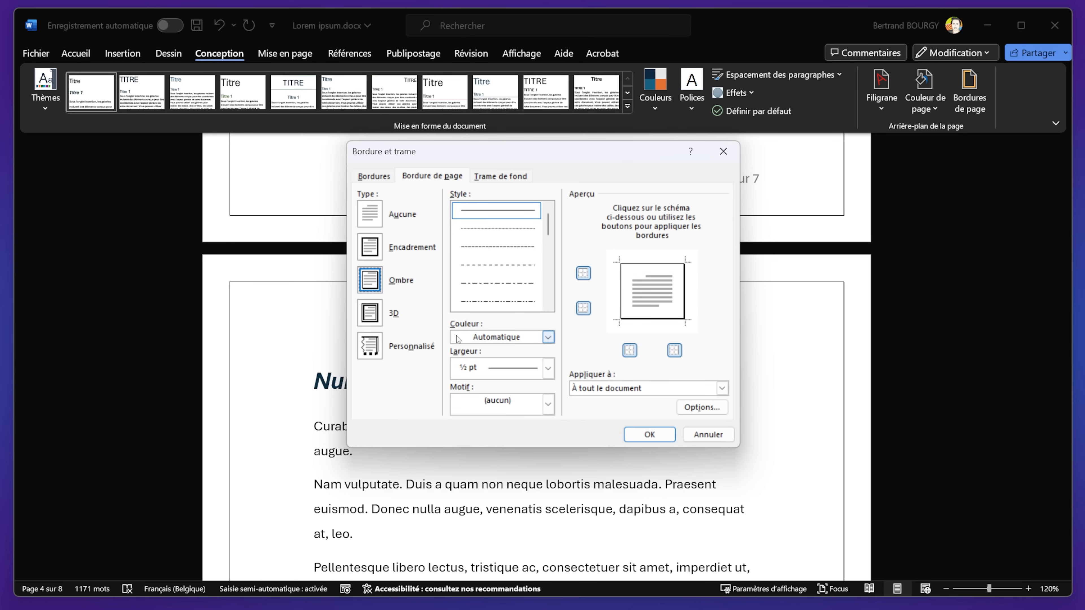
click(479, 230)
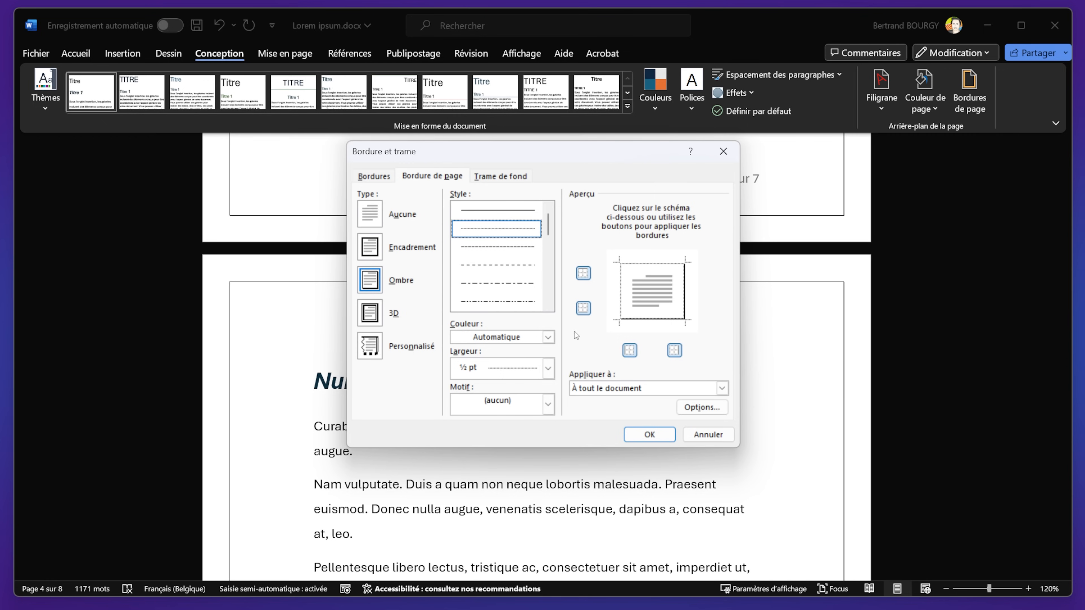
Step: Set the dotted page border's width to 6 pt, apply it, and check the result on the body and table of contents pages
click(547, 370)
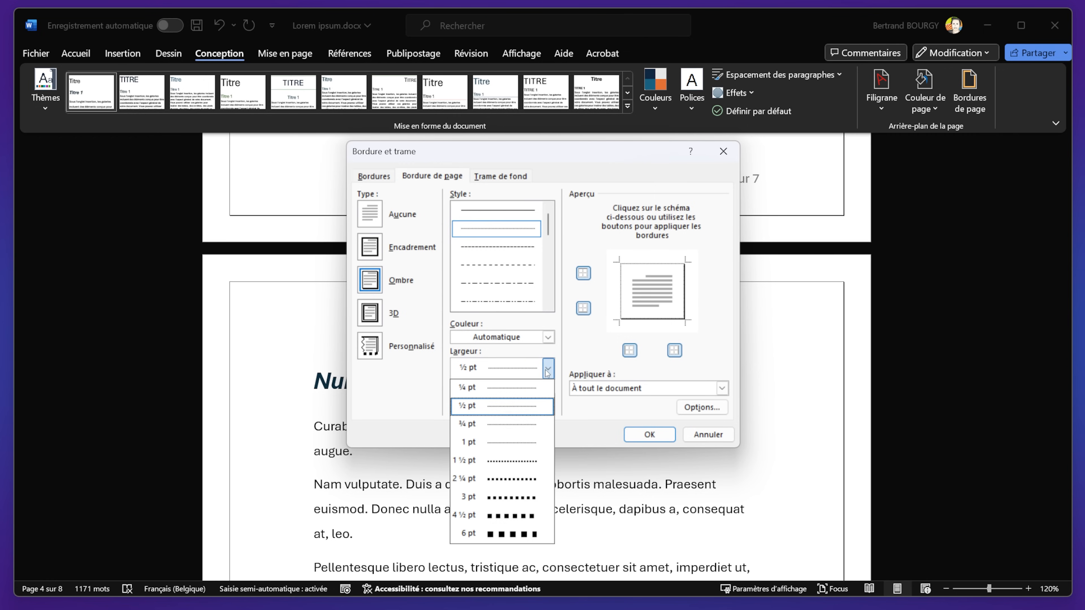
key(Down)
key(Down)
key(Down)
key(Down)
key(Down)
key(Down)
key(Down)
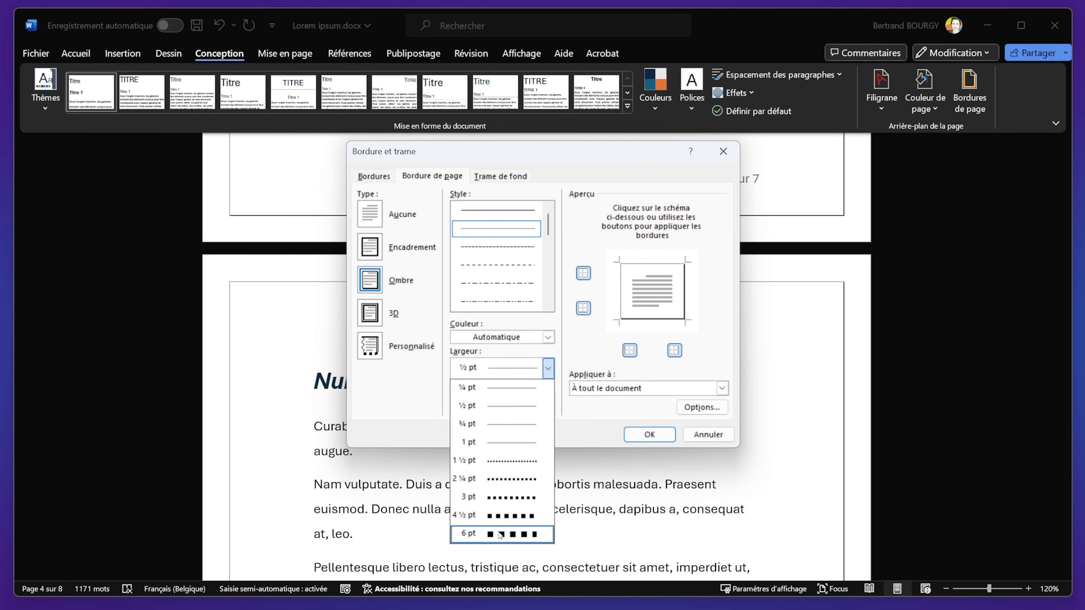
key(Return)
click(649, 435)
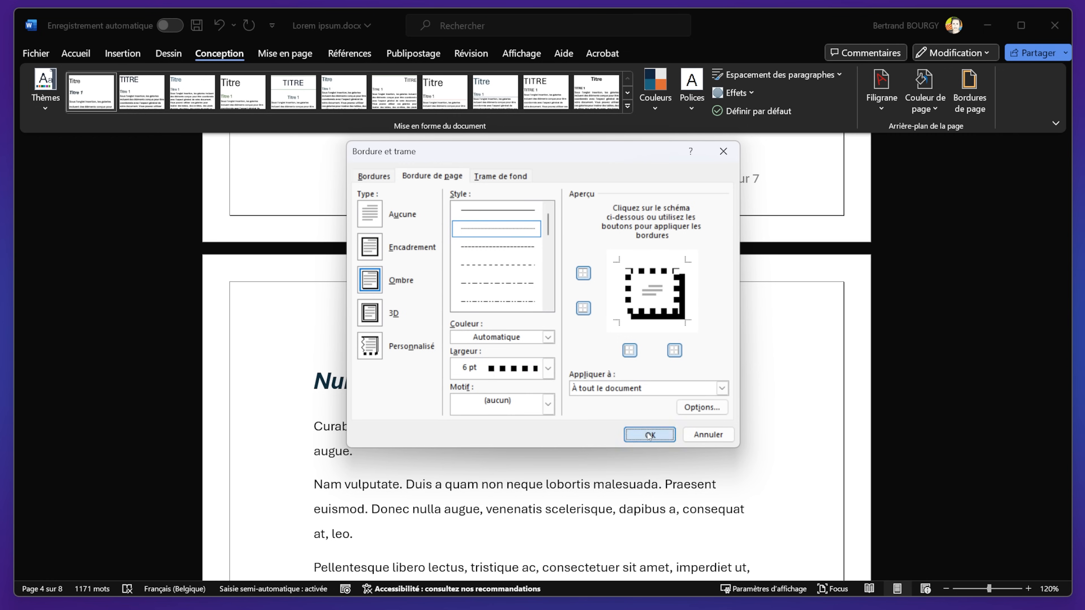
scroll(613, 162, up, 15)
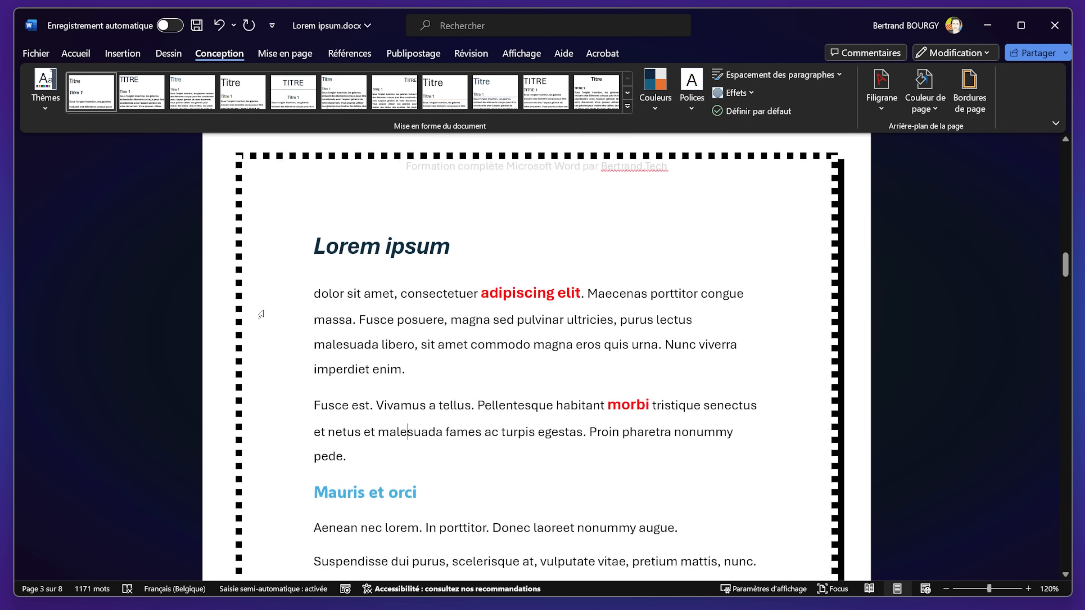
scroll(821, 297, up, 10)
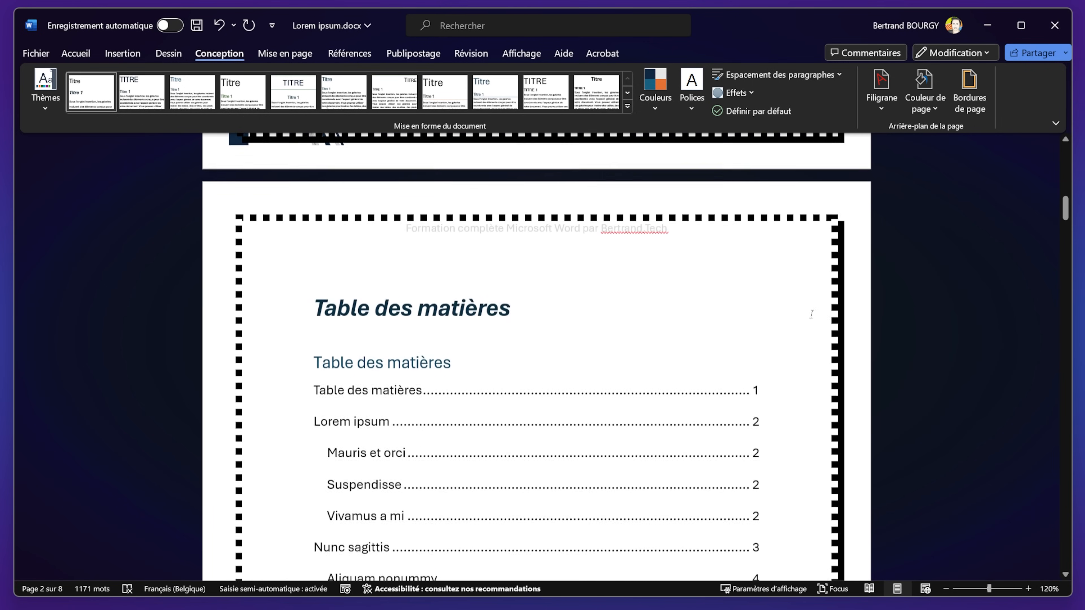
Step: Remove the page border from the whole document
click(952, 81)
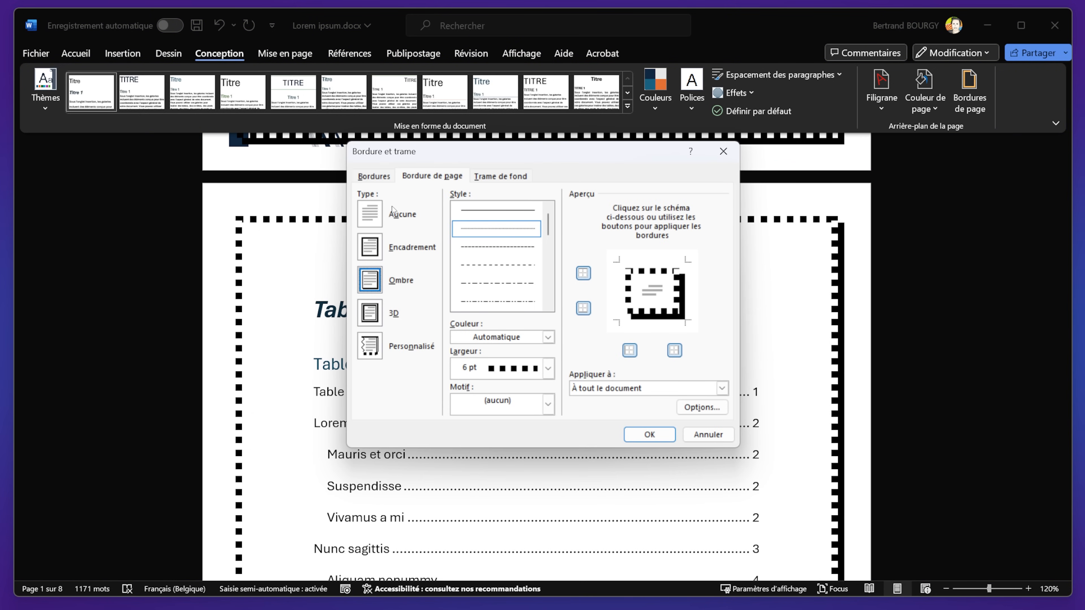
click(379, 221)
click(650, 434)
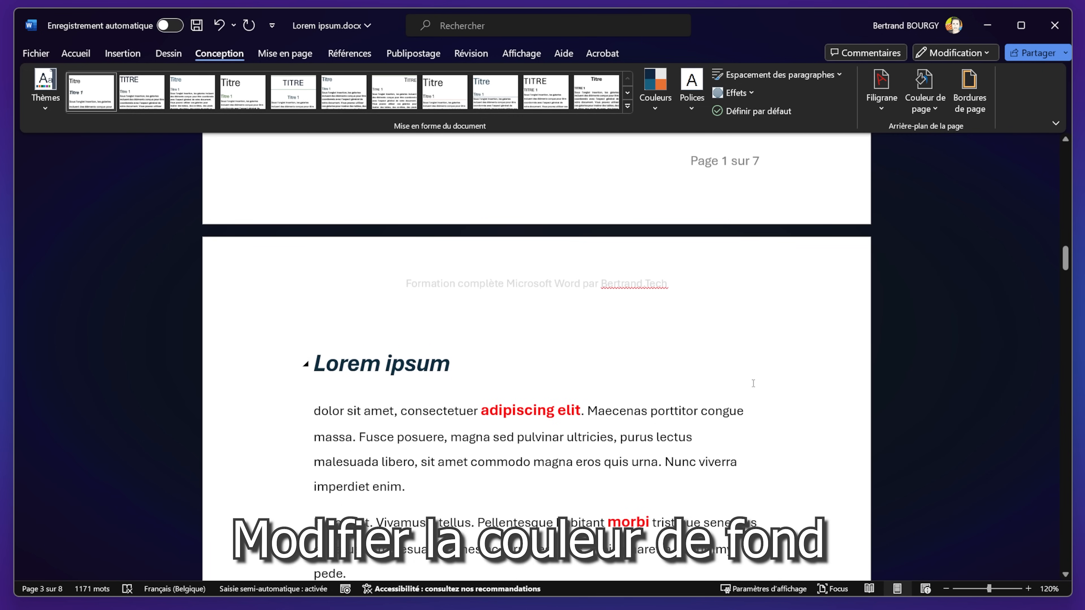
Step: Set the page background colour to "Blanc, Arrière-plan 1, plus sombre 15 %"
click(928, 108)
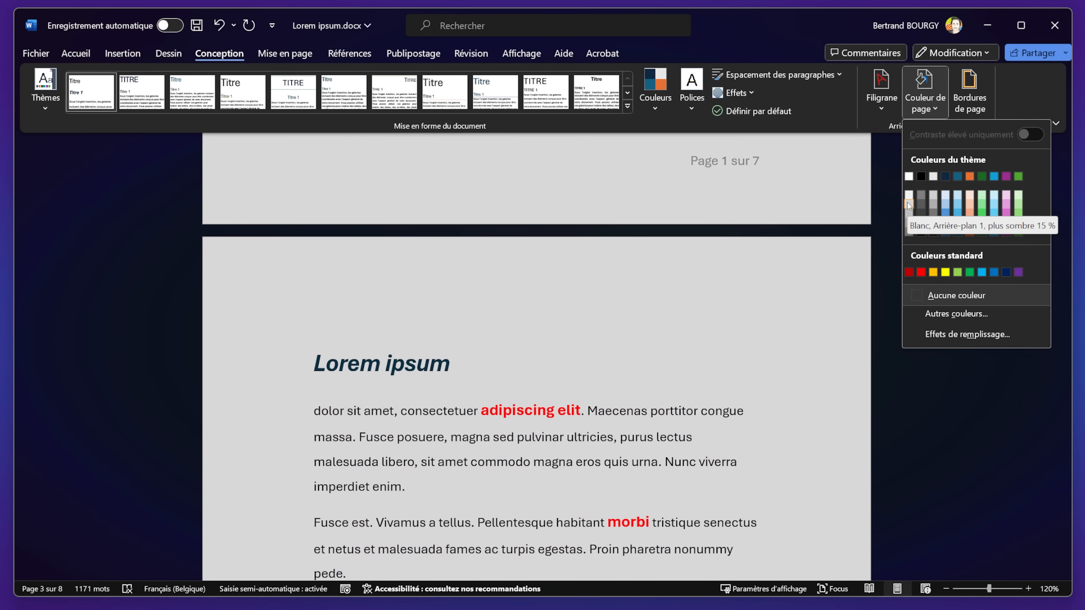
click(909, 206)
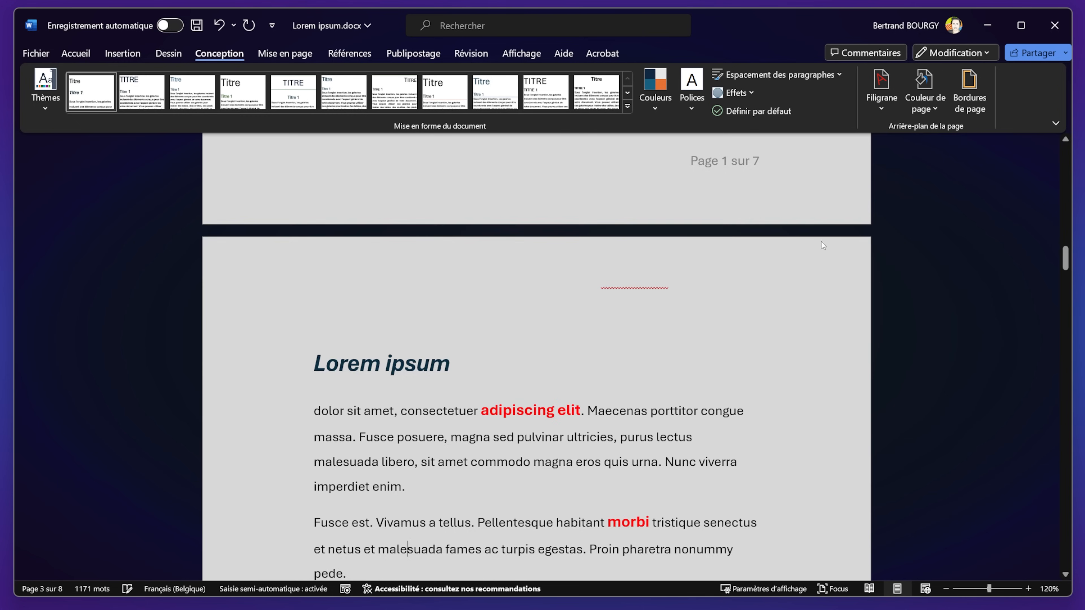
scroll(616, 363, up, 5)
scroll(616, 363, down, 4)
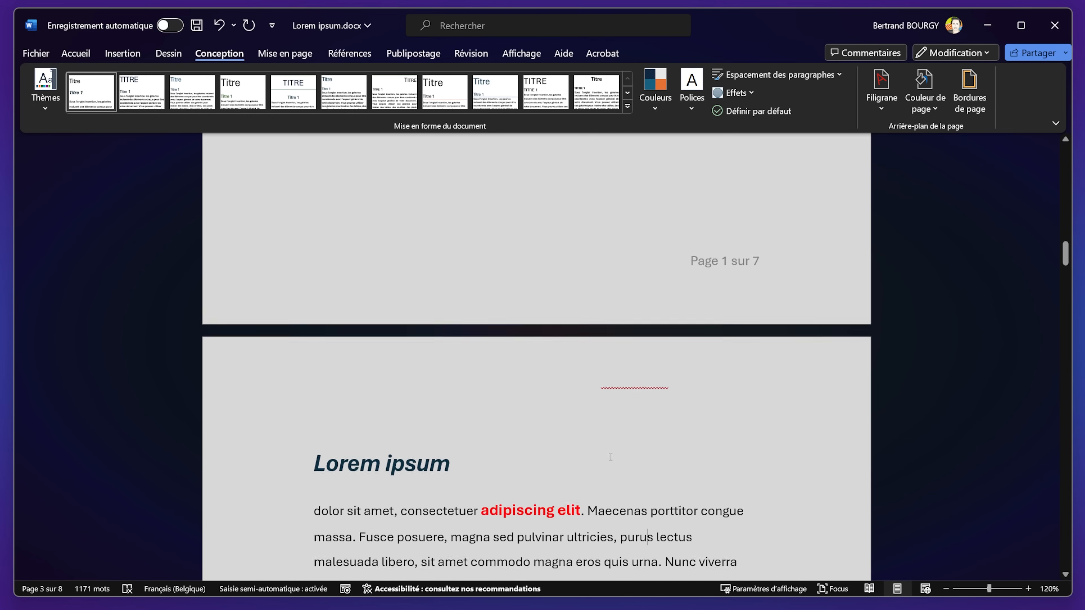
Step: Make the even-page header text "Formation complète Microsoft Word par Bertrand.Tech" bold and black
double_click(511, 363)
triple_click(446, 363)
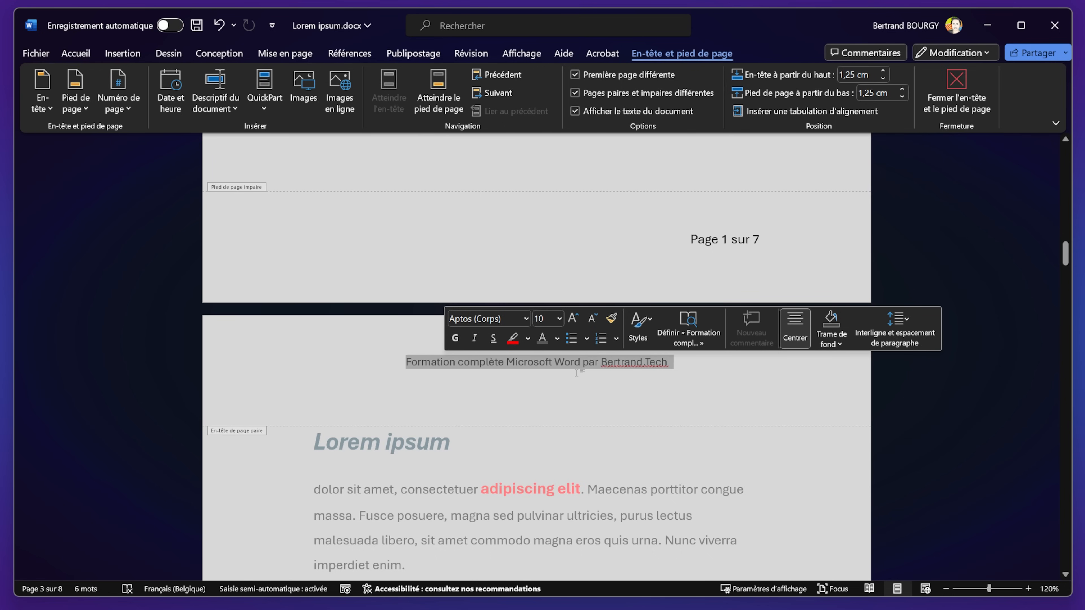
click(76, 53)
key(ctrl+g)
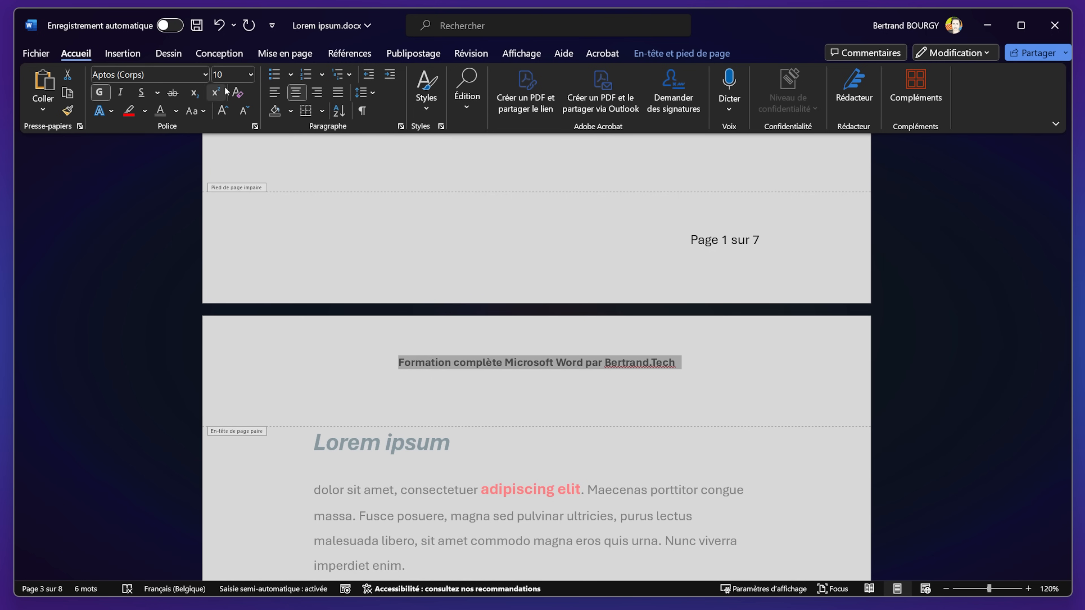
click(176, 111)
click(171, 197)
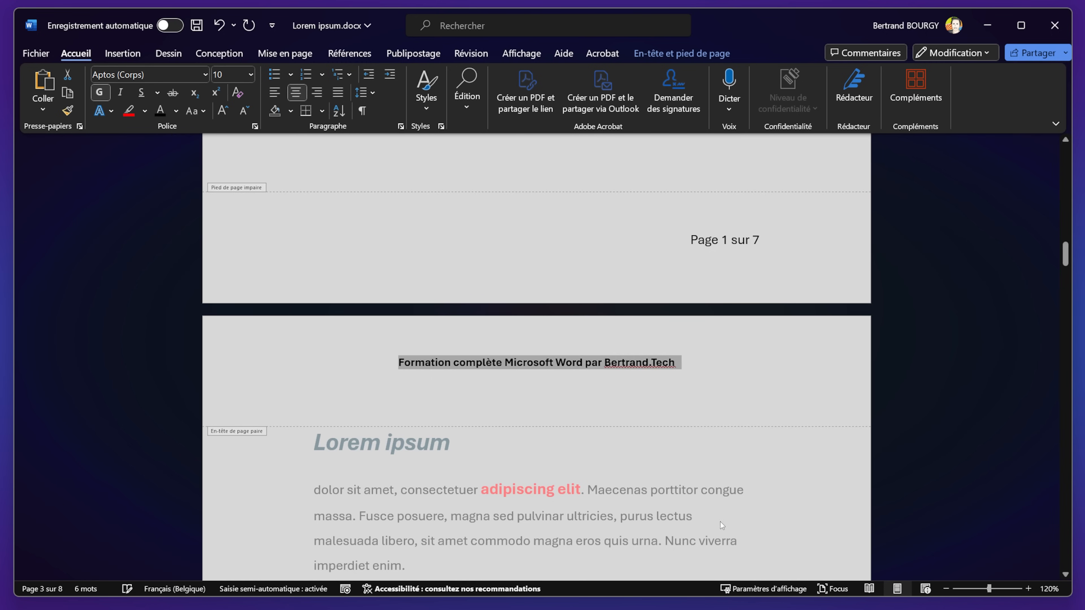
Step: Make the odd-page header text bold and return to the body text
scroll(550, 257, down, 10)
triple_click(549, 256)
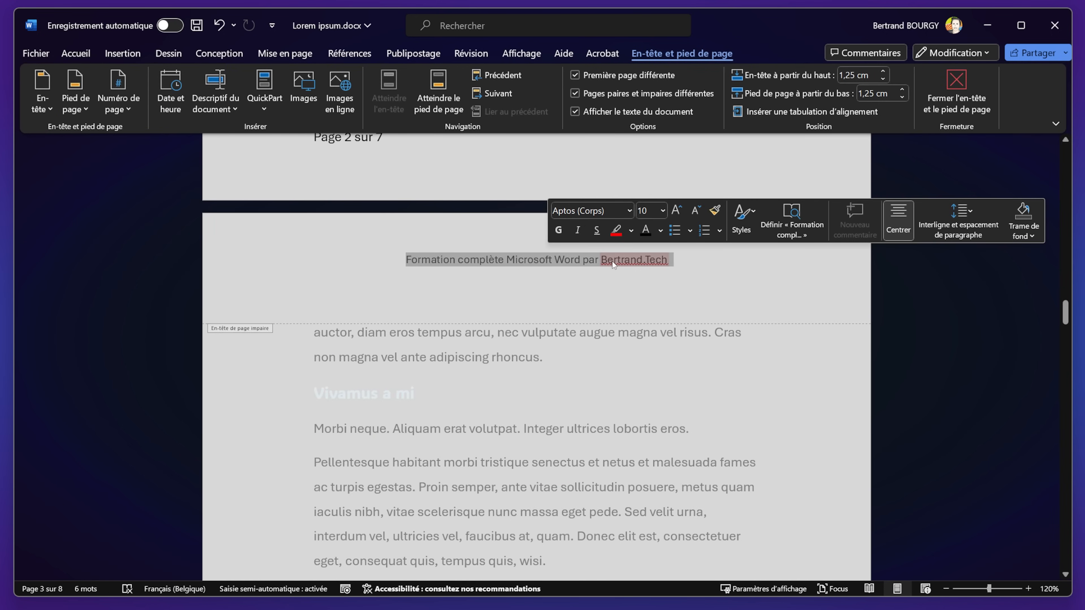
click(76, 54)
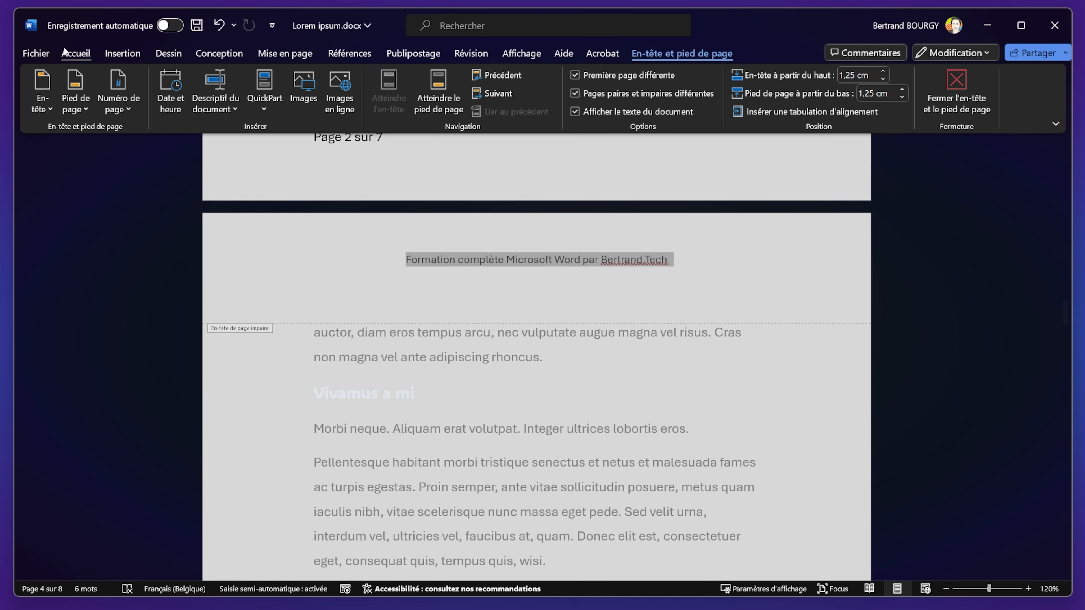
click(99, 92)
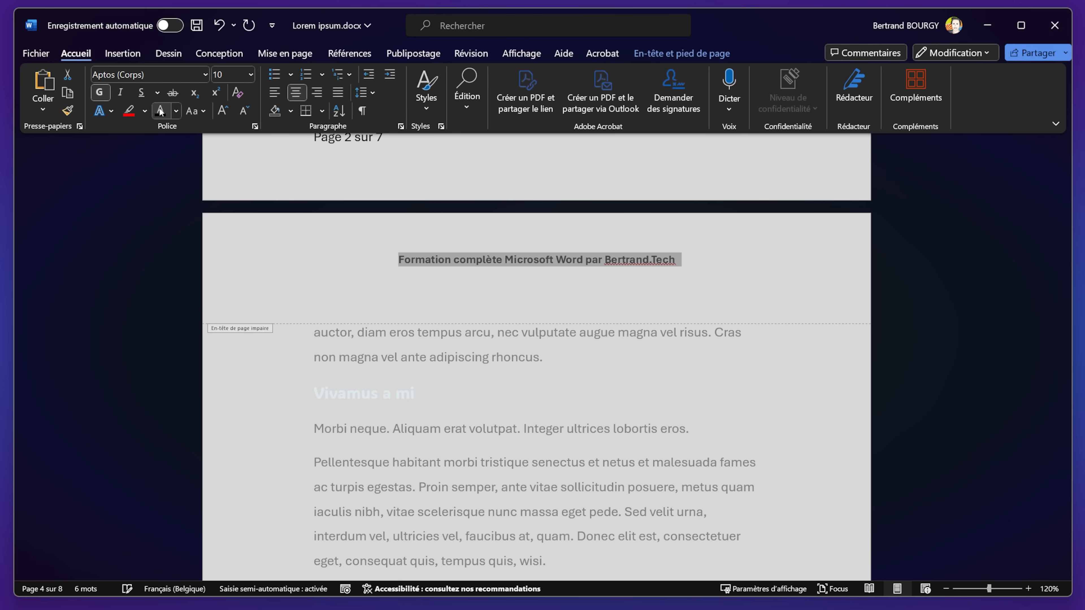
double_click(574, 362)
scroll(633, 293, down, 10)
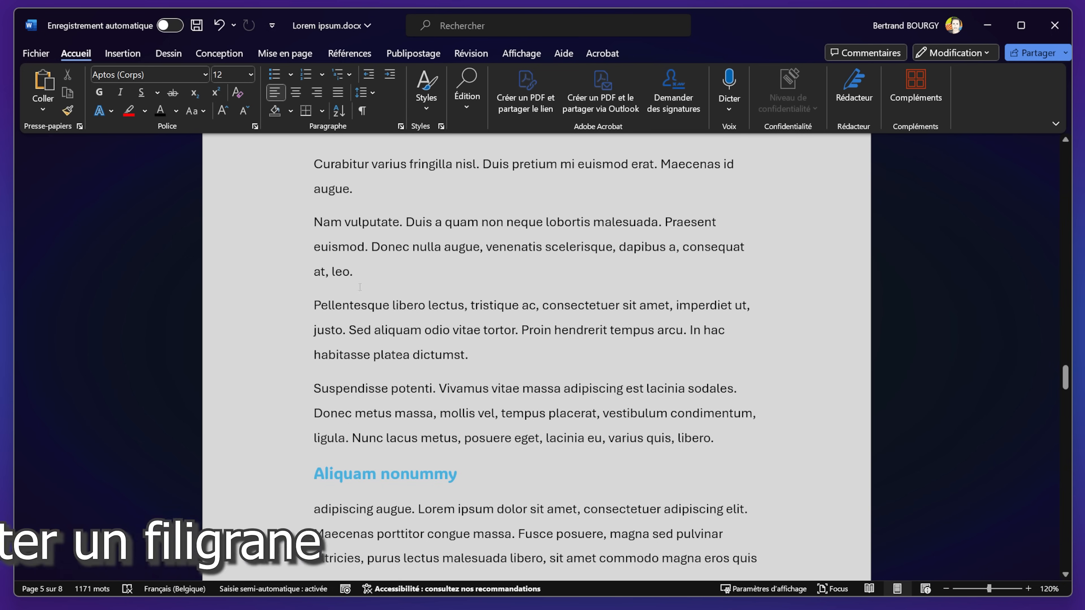
Step: Add the diagonal BROUILLON 1 watermark and check how it looks on the pages
click(222, 54)
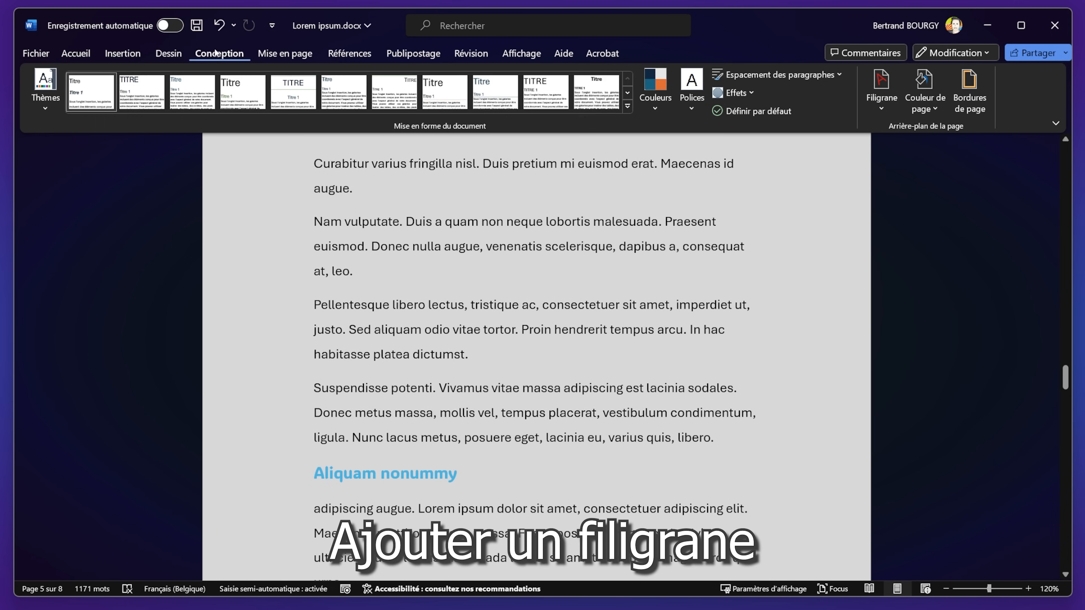
click(885, 100)
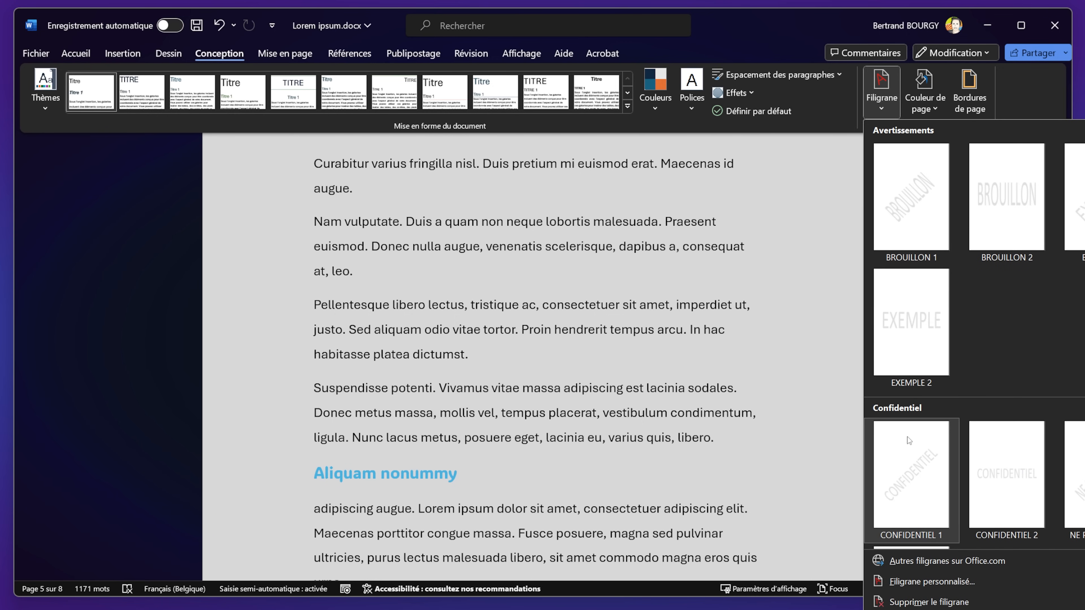
scroll(962, 517, down, 3)
scroll(974, 505, up, 3)
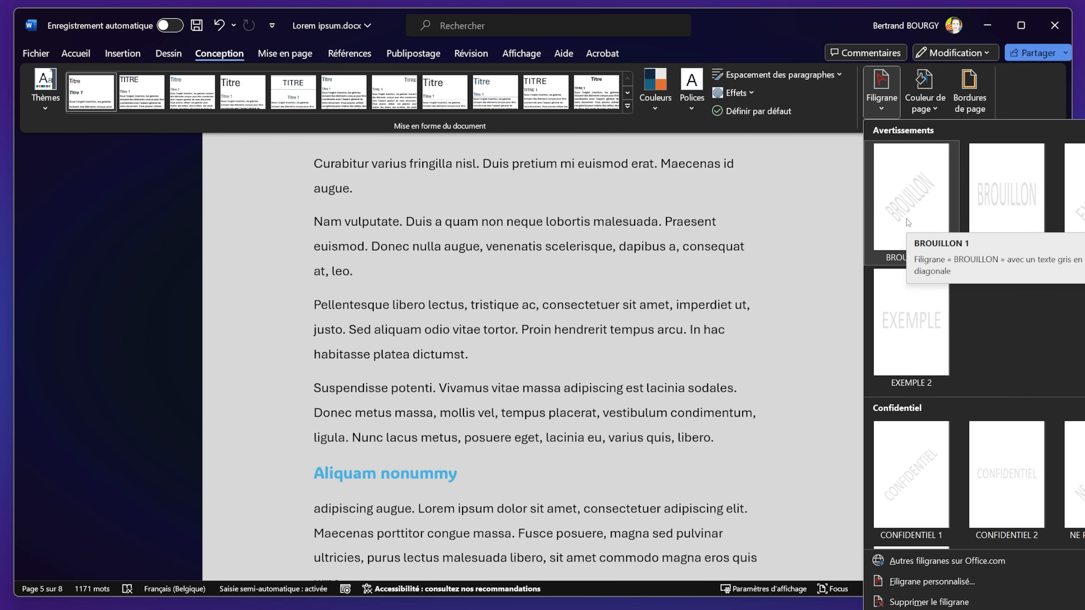
click(919, 221)
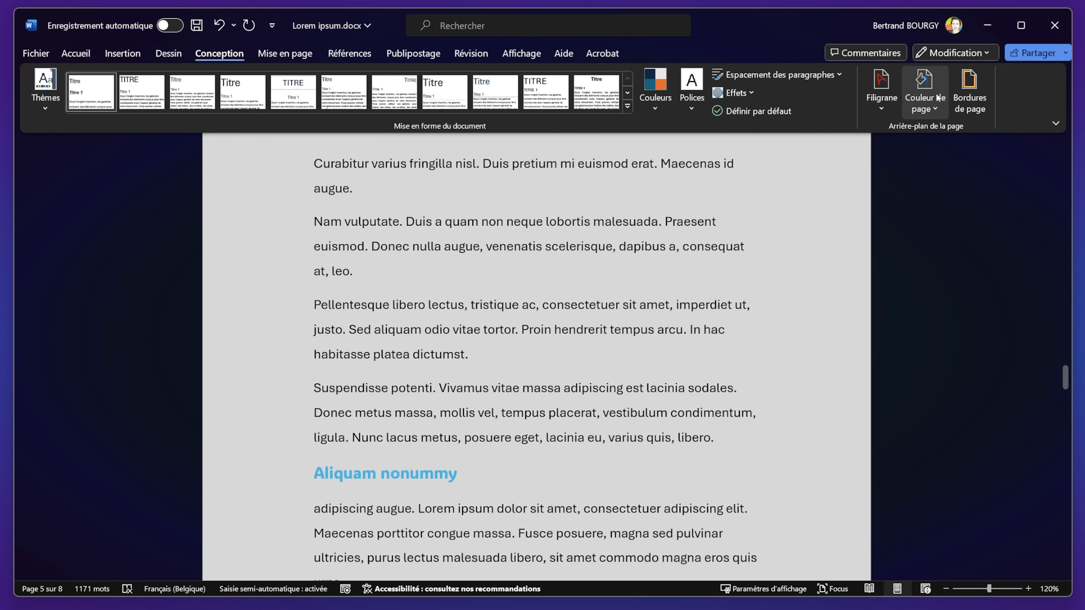
scroll(562, 385, up, 3)
scroll(514, 425, down, 12)
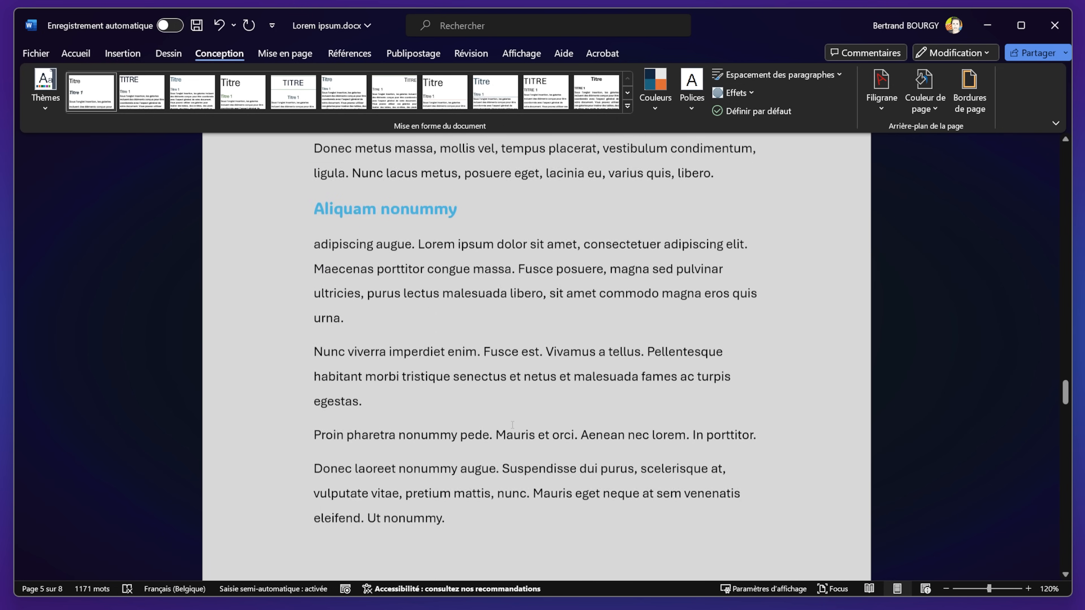
scroll(515, 425, down, 10)
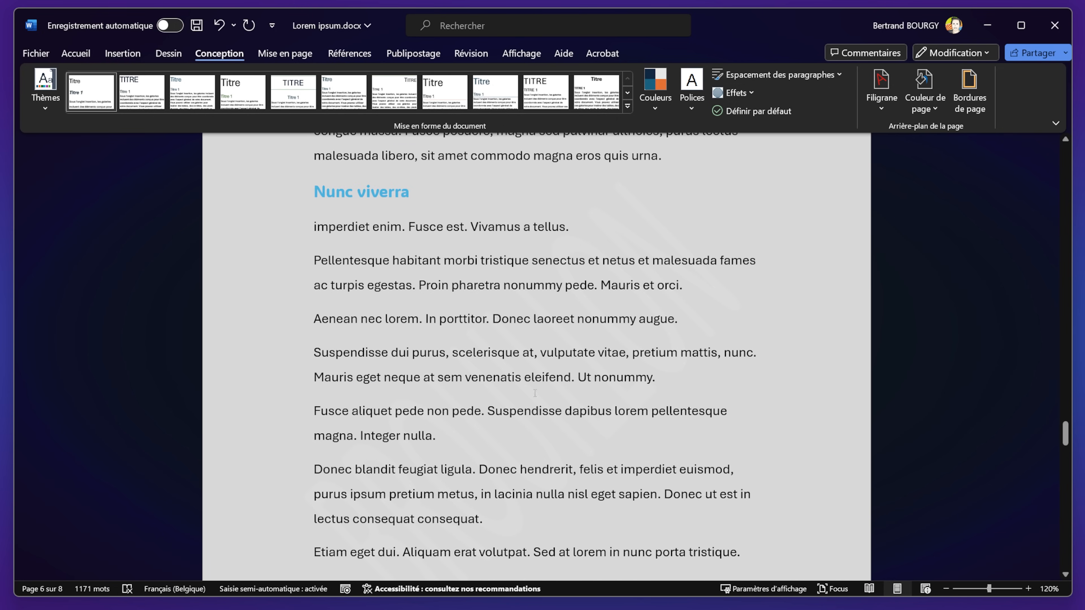
scroll(657, 358, down, 4)
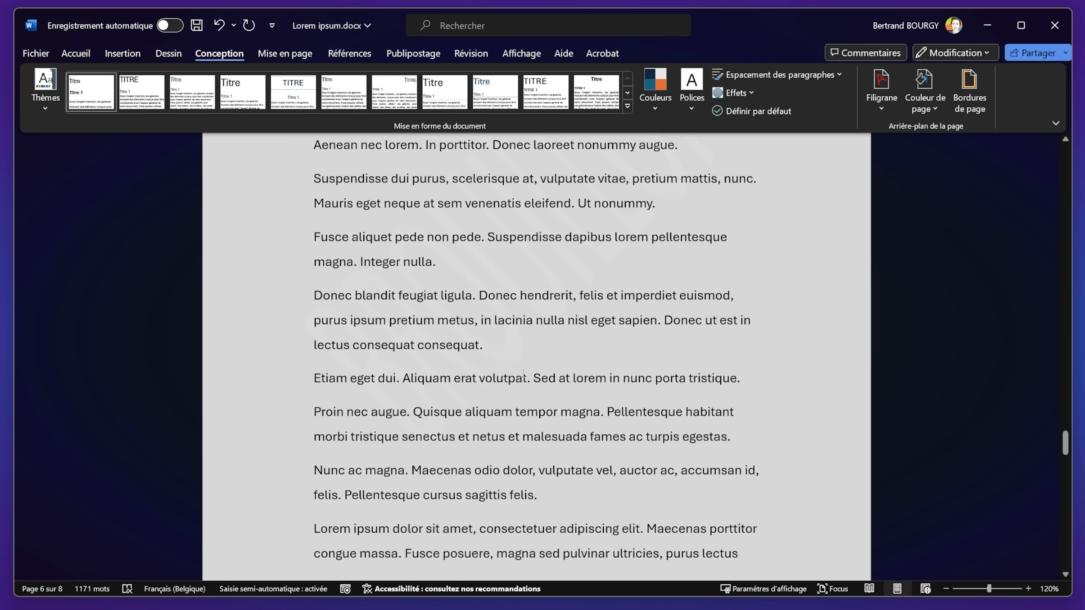
Step: Customise the BROUILLON text watermark with a standard red colour, keeping it diagonal and translucent
click(890, 106)
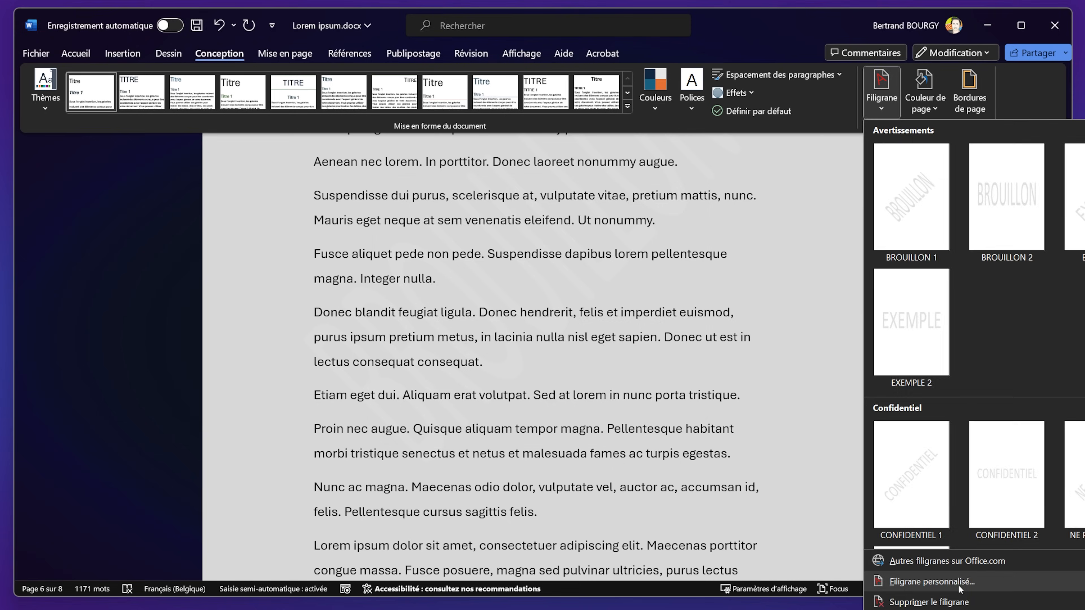
click(933, 582)
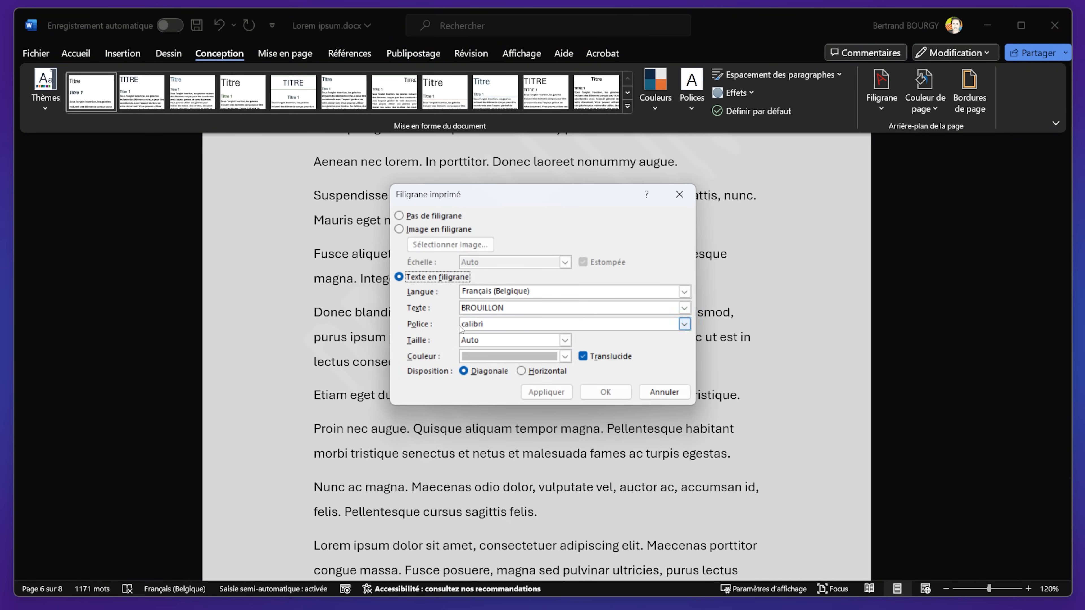
click(497, 362)
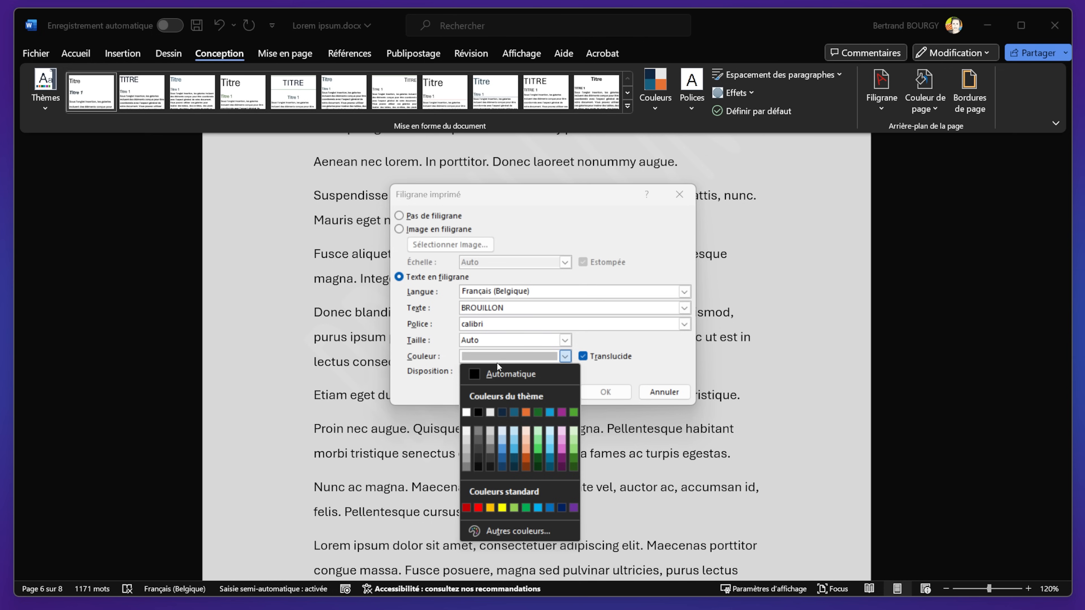
click(478, 507)
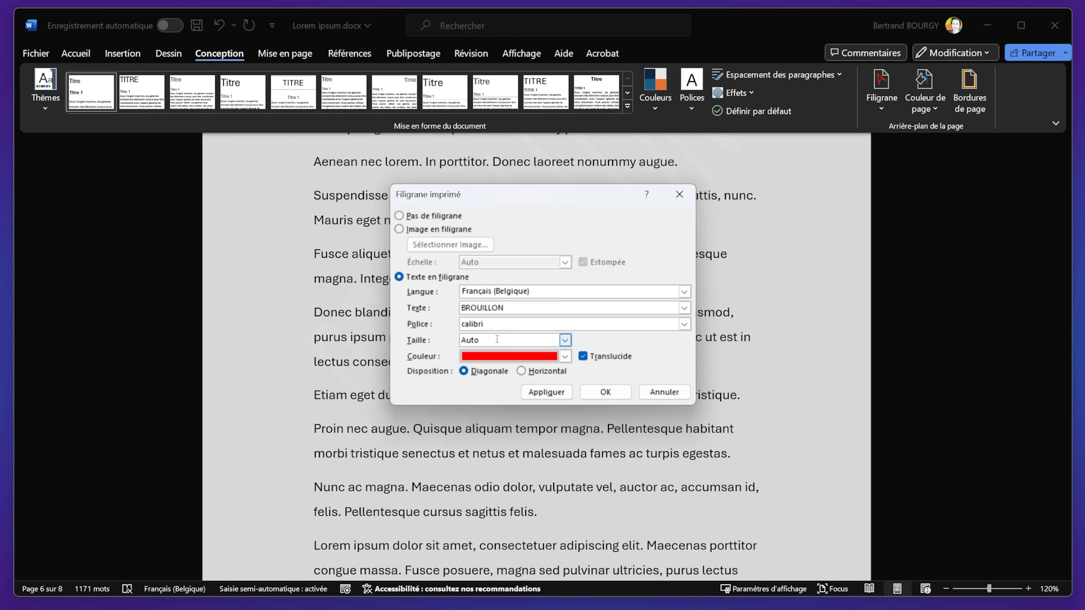
click(596, 392)
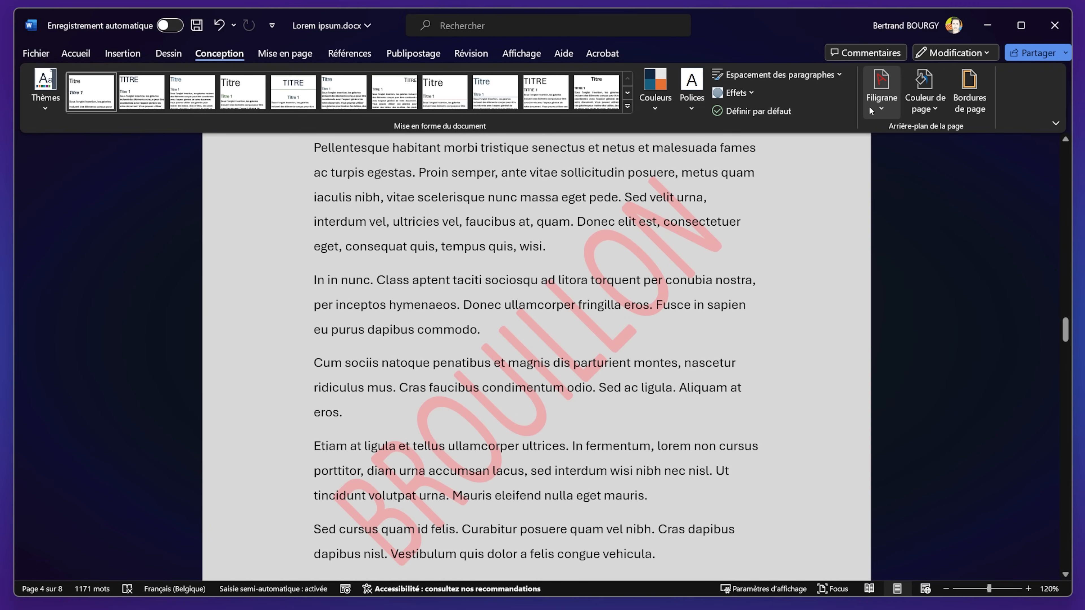
Step: Remove the watermark from the document's pages
click(881, 108)
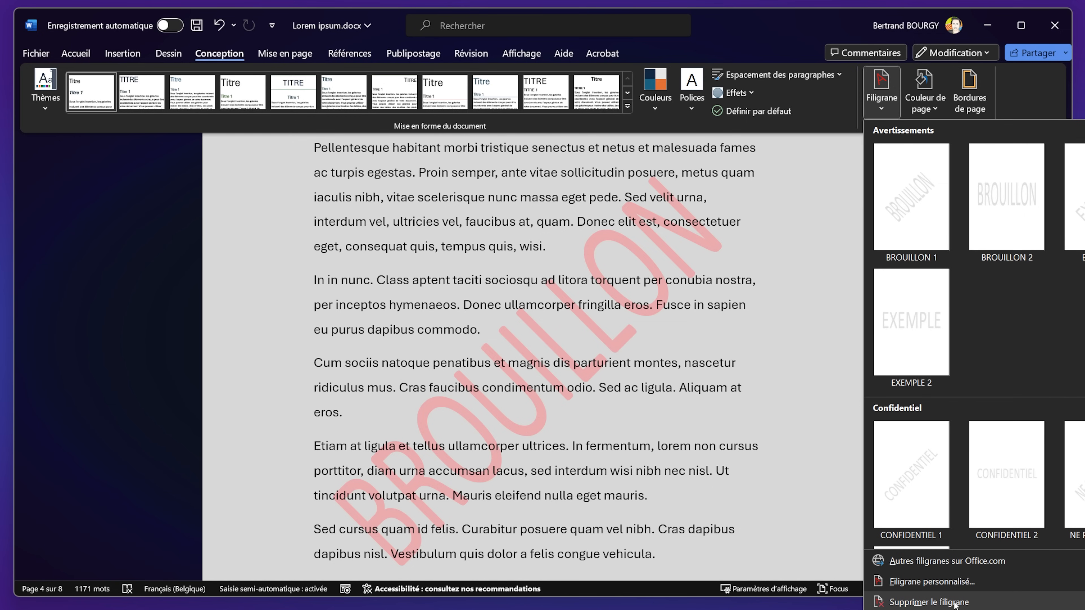
click(943, 603)
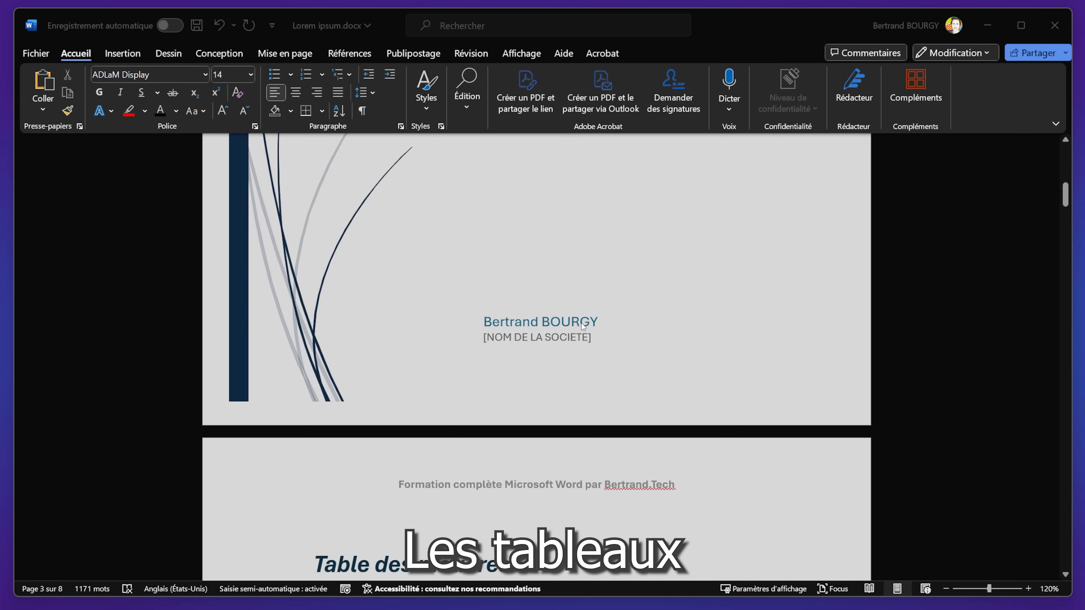
Step: Add the line "Les tableaux dans Word" below the last paragraph of the document, followed by an empty line
scroll(584, 326, up, 8)
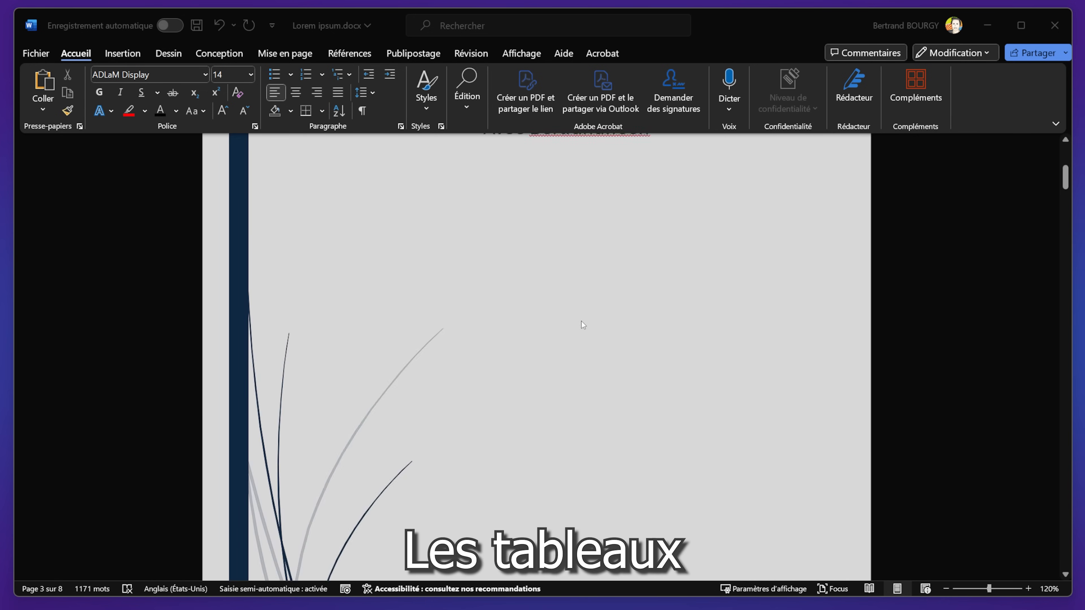
scroll(577, 317, down, 15)
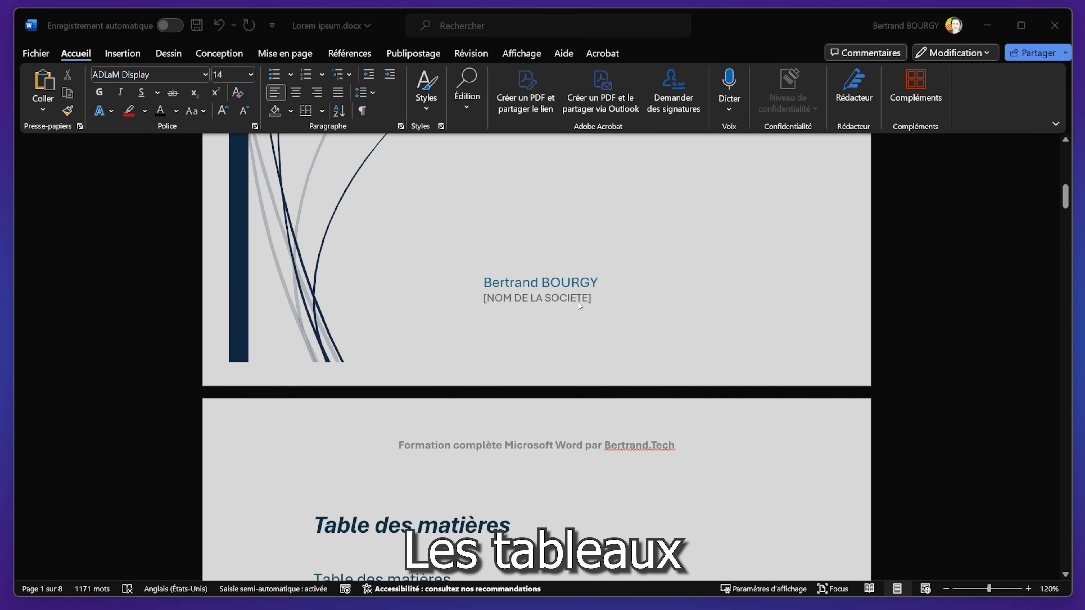
scroll(584, 298, down, 8)
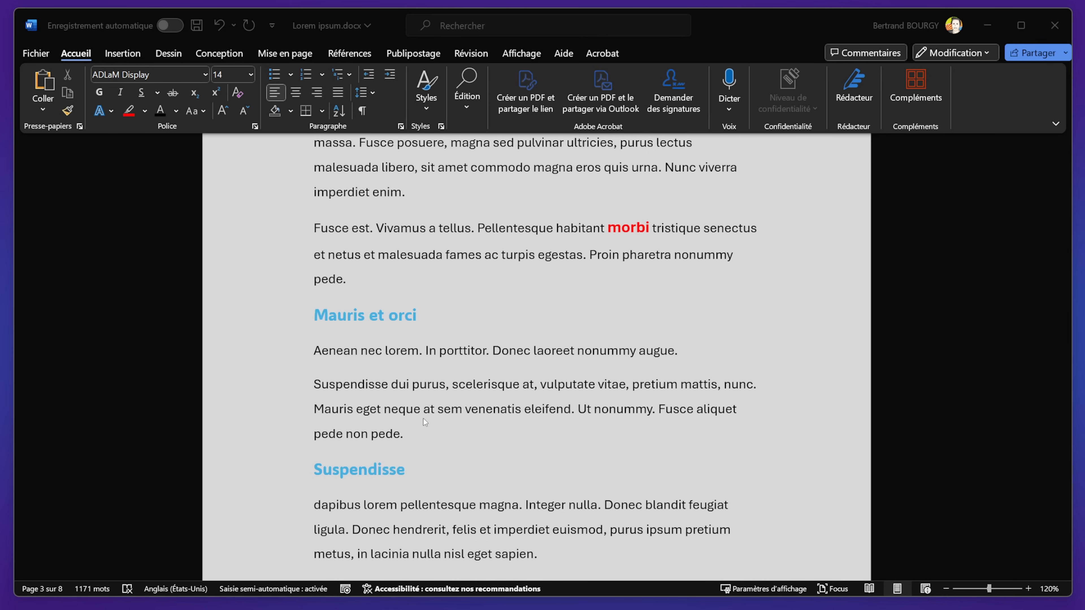
scroll(438, 390, up, 2)
scroll(448, 412, down, 3)
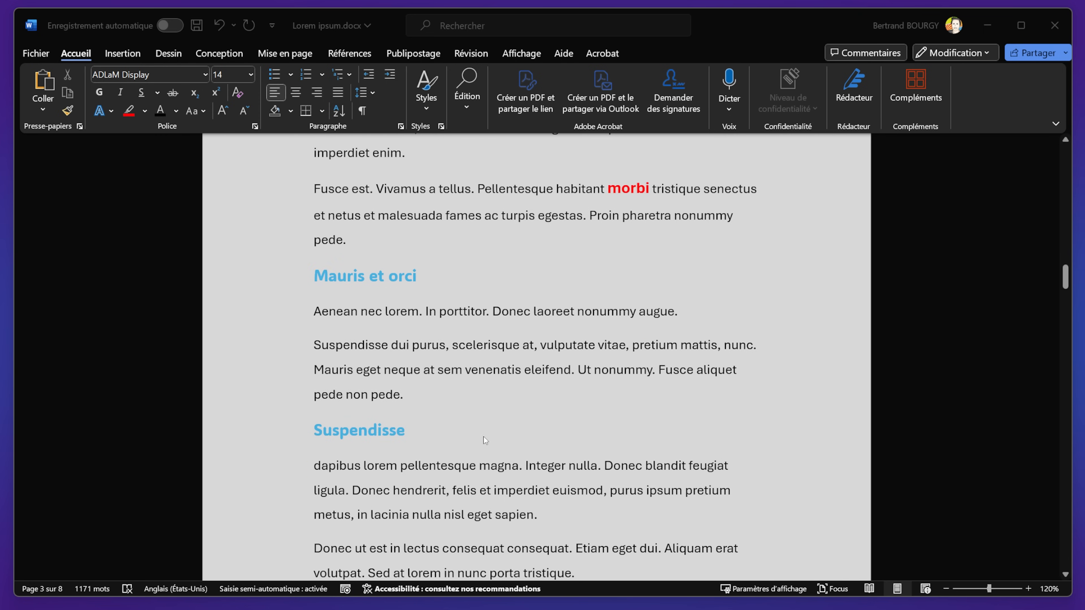
drag(1065, 272, 641, 443)
click(642, 412)
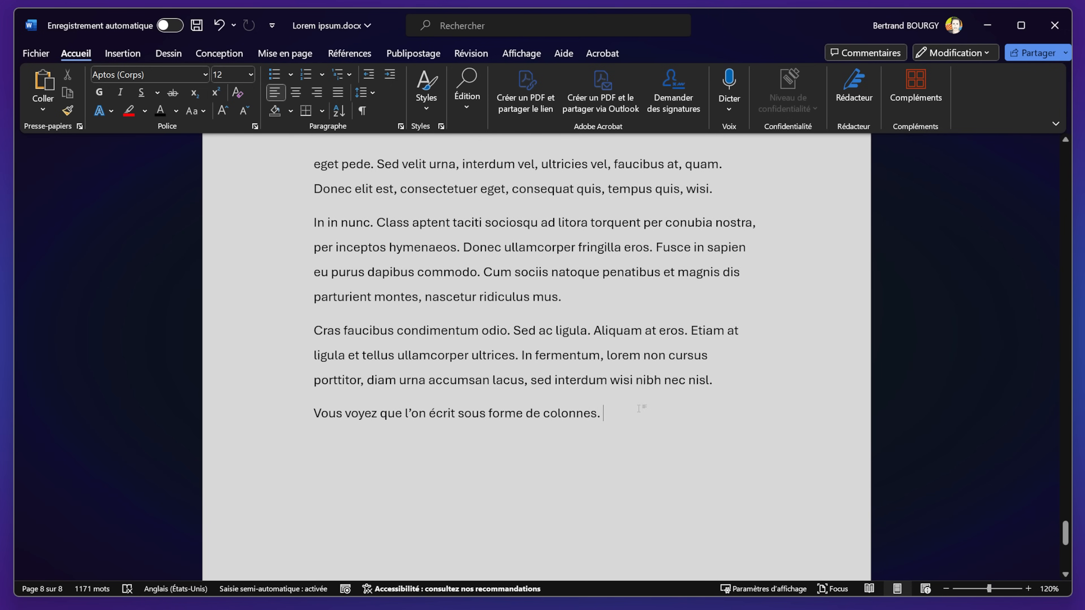
scroll(680, 393, down, 3)
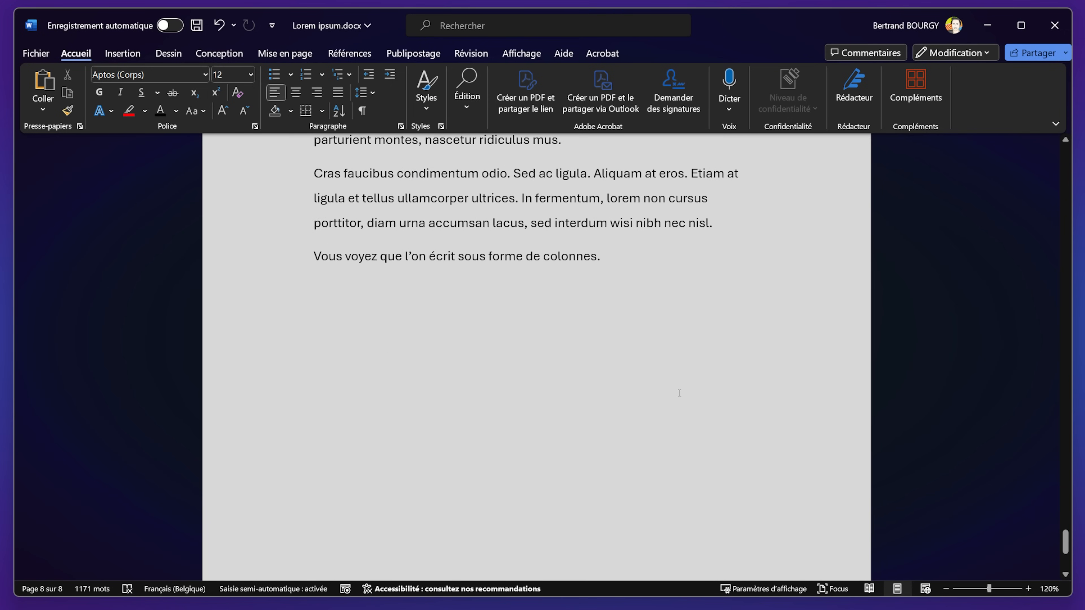
text(Les tableaux dans Word)
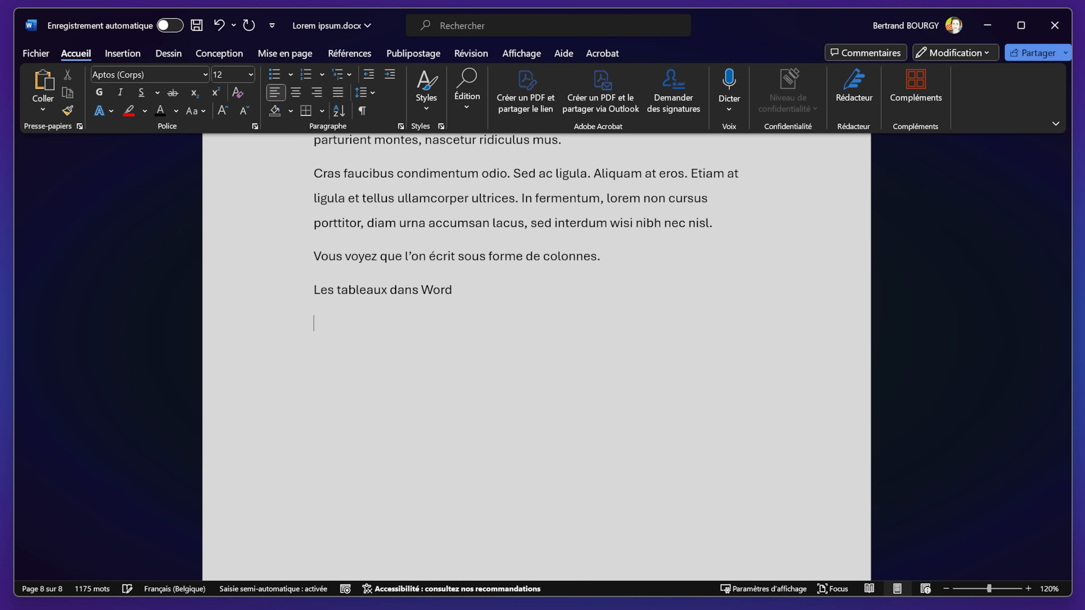
Step: Apply the Titre 1 style to the "Les tableaux dans Word" line and place the cursor below it
key(shift+Up)
click(423, 96)
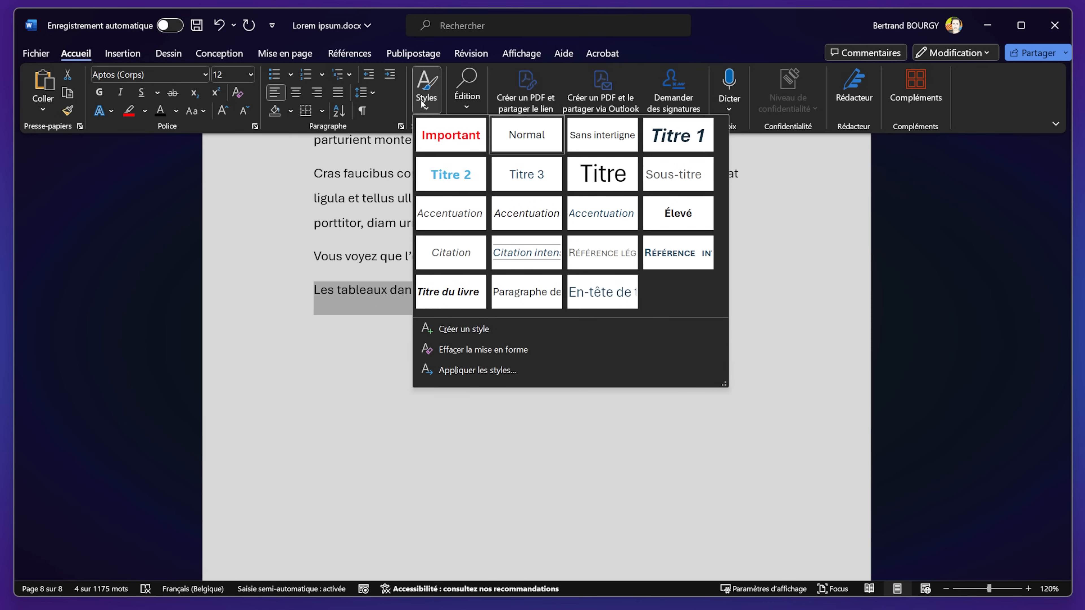
click(662, 142)
click(361, 428)
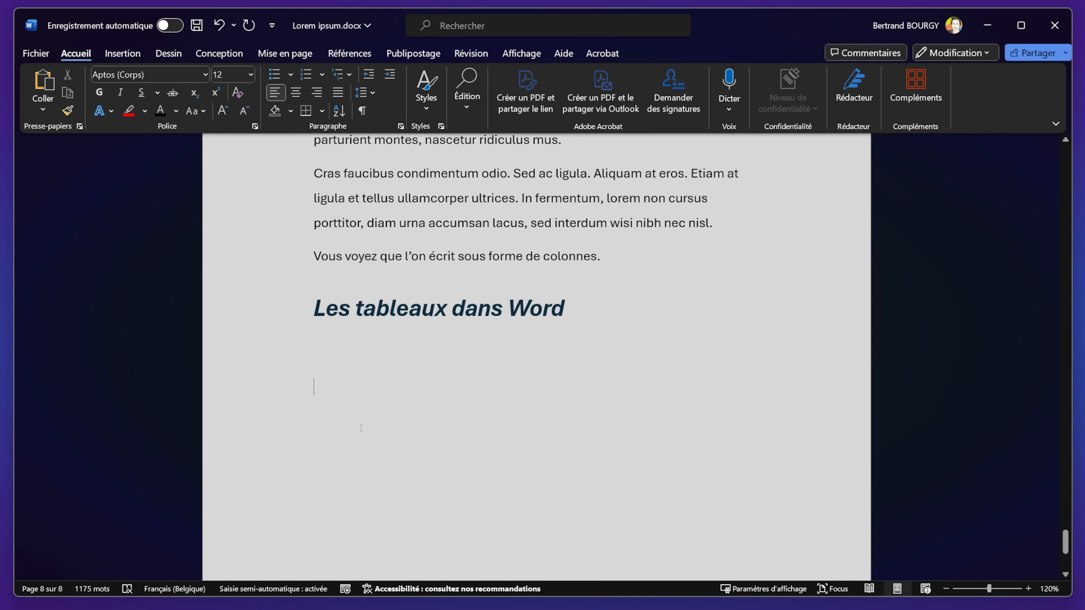
Step: Insert a table with two columns and three rows below the "Les tableaux dans Word" heading
scroll(342, 354, down, 1)
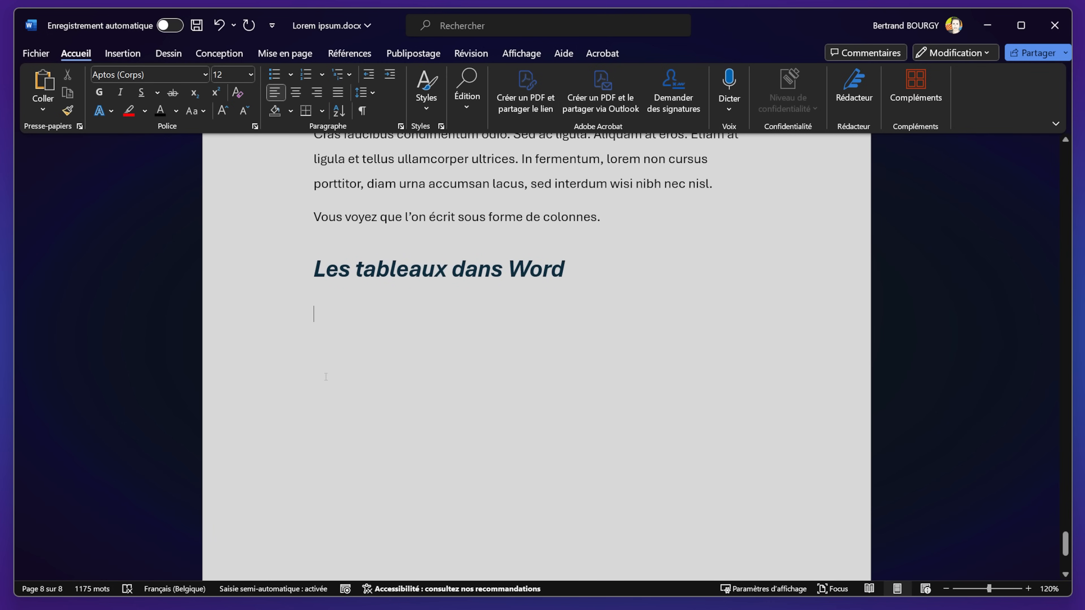
click(130, 56)
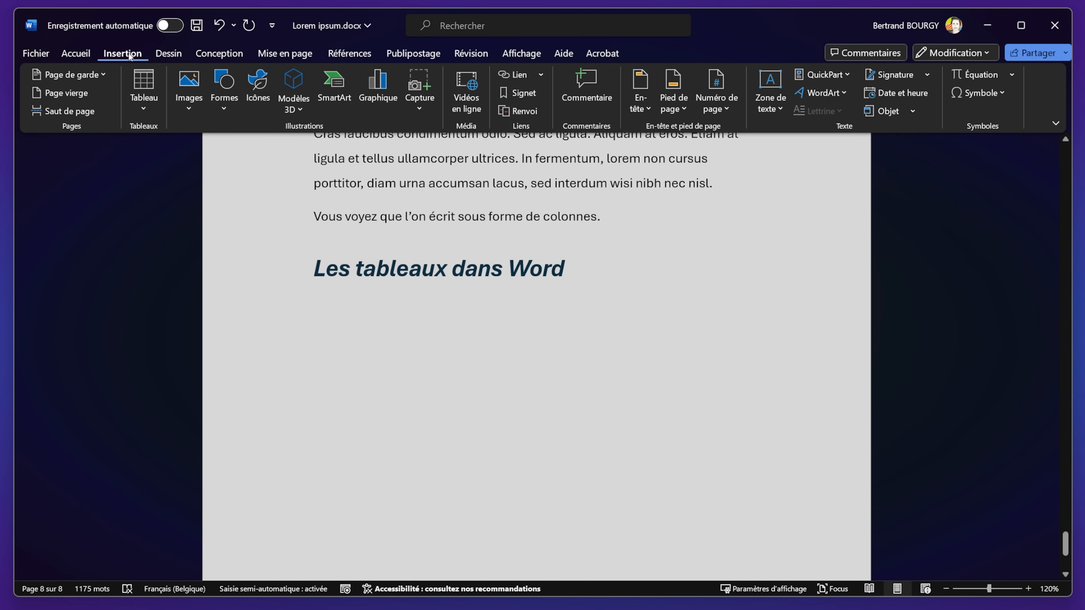
click(153, 104)
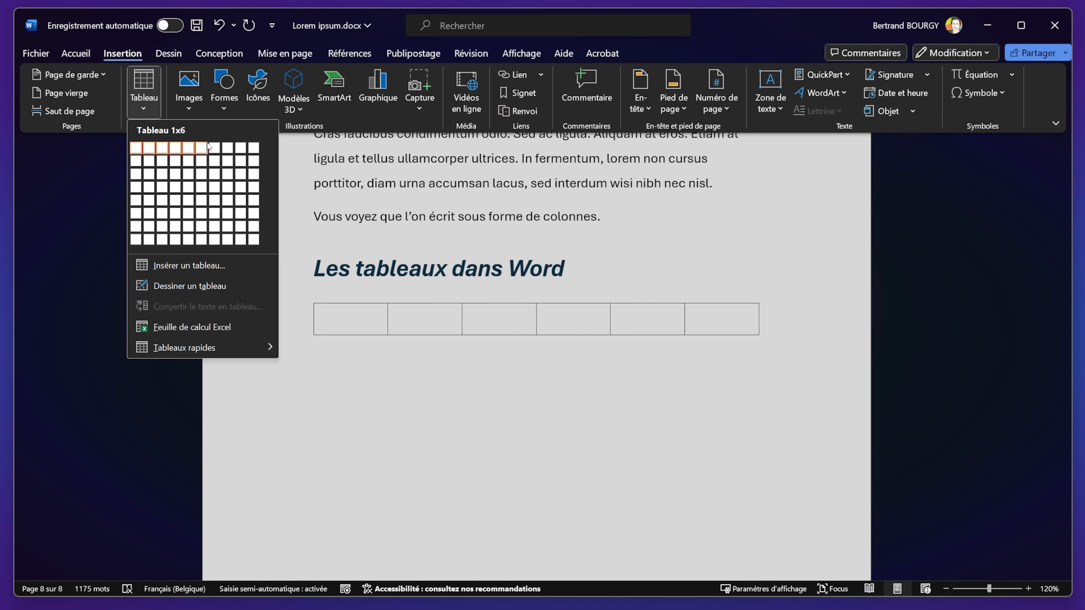
click(153, 175)
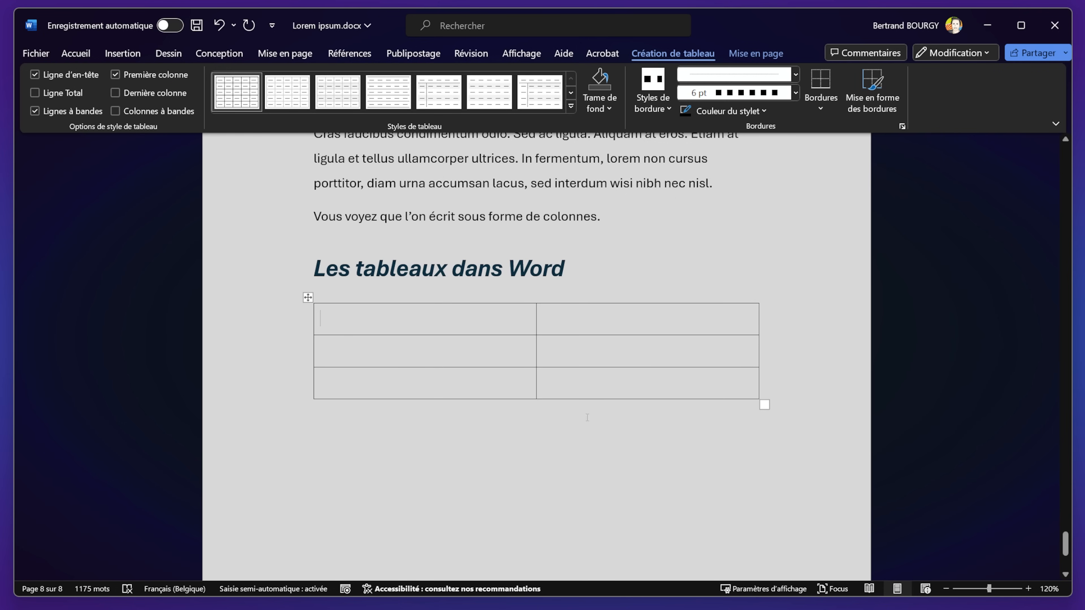
Step: Compare the table tools offered with the cursor inside the new table's cells and outside the table
click(387, 361)
click(368, 386)
click(586, 315)
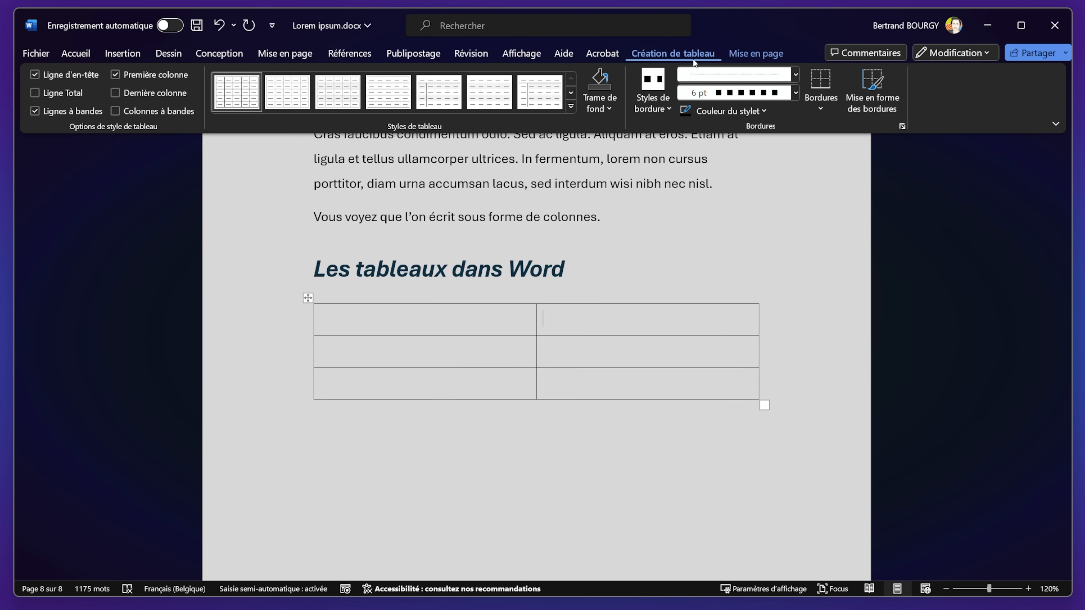
click(767, 54)
click(670, 46)
click(645, 222)
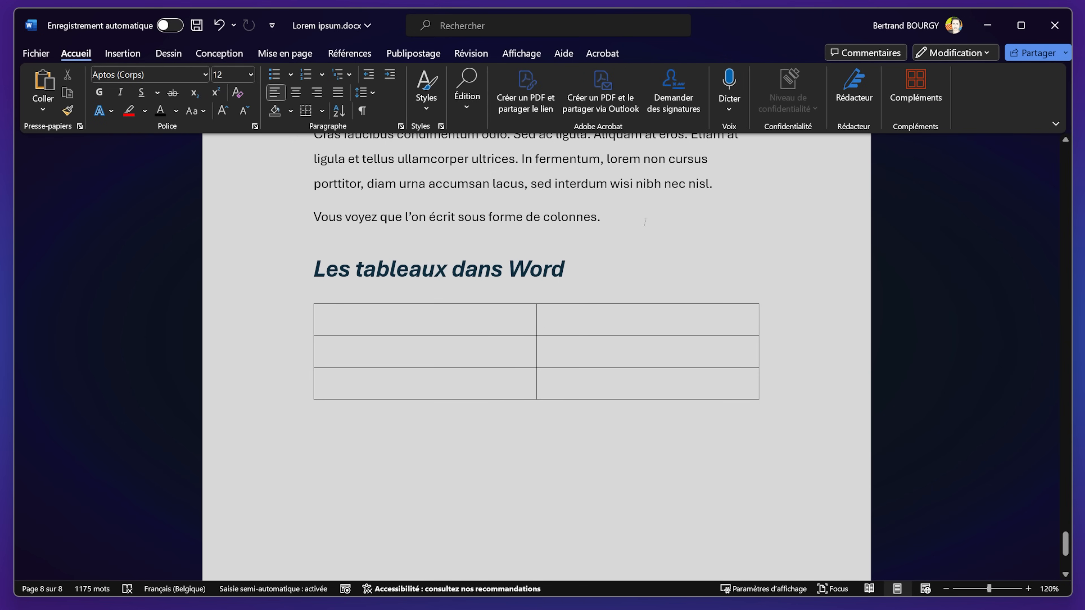
Step: Browse the simple, grid and list table styles and preview them on the new table
click(395, 314)
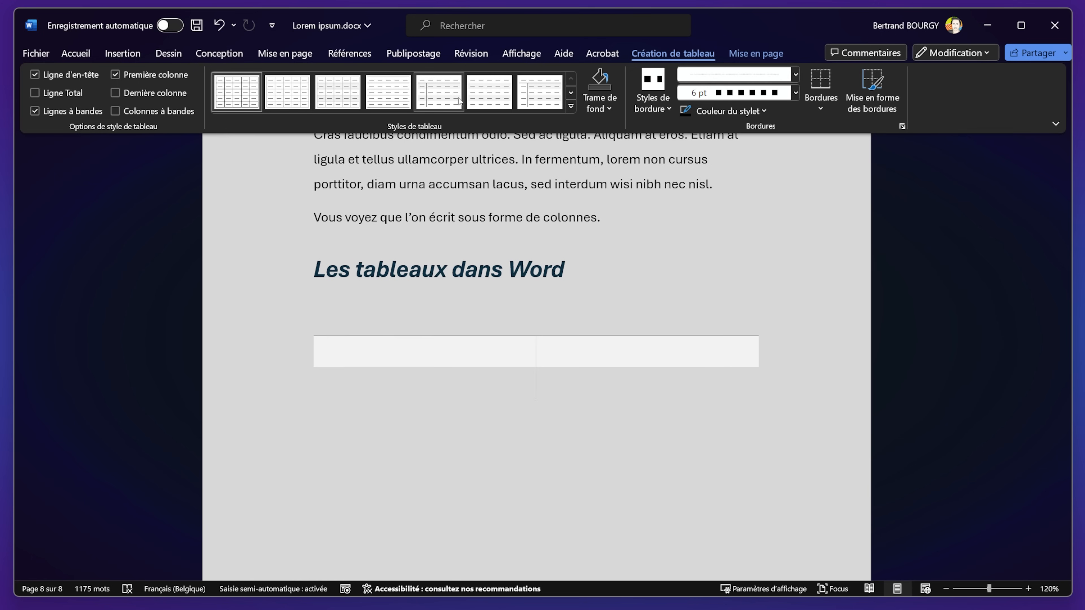
click(572, 107)
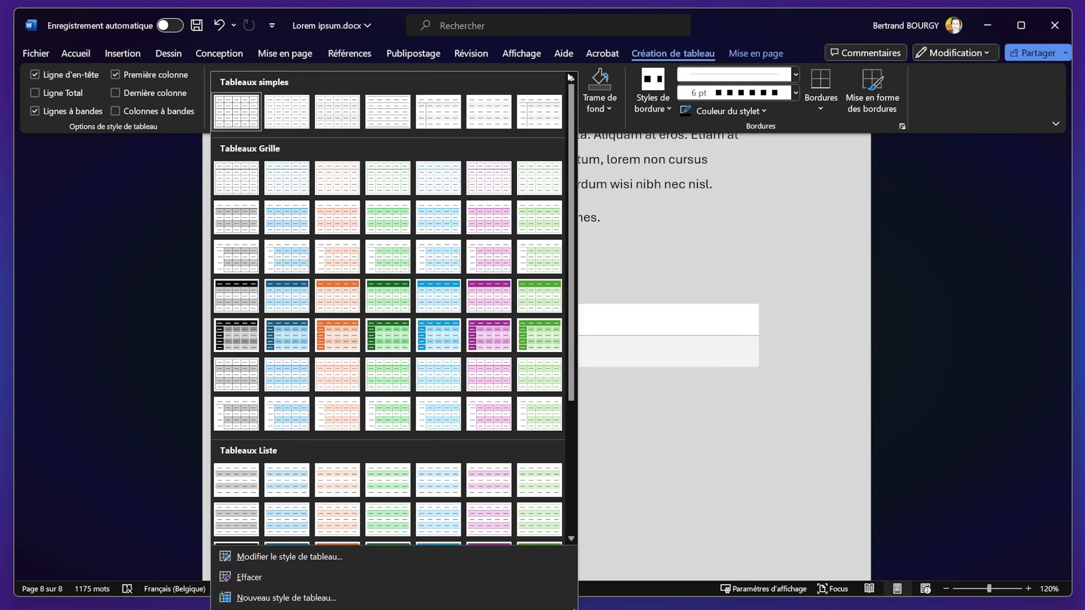
click(562, 66)
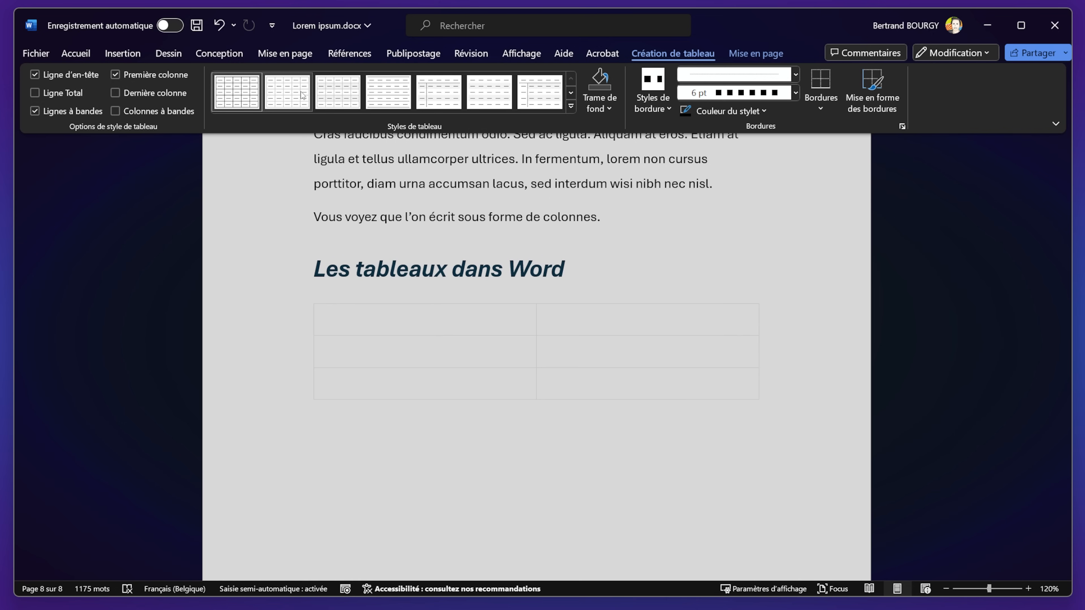
click(571, 106)
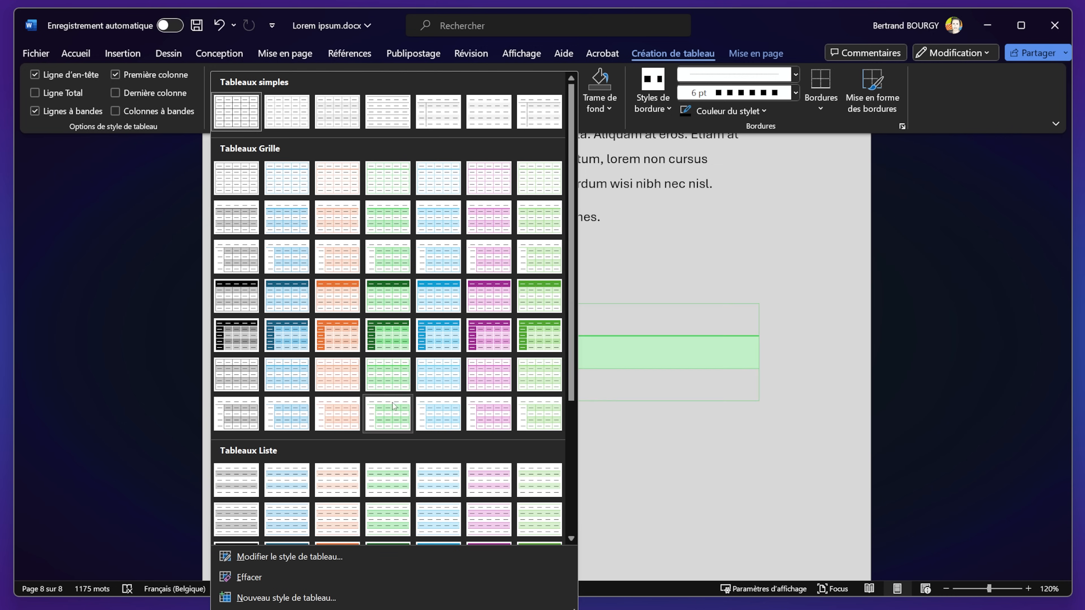
scroll(385, 395, down, 5)
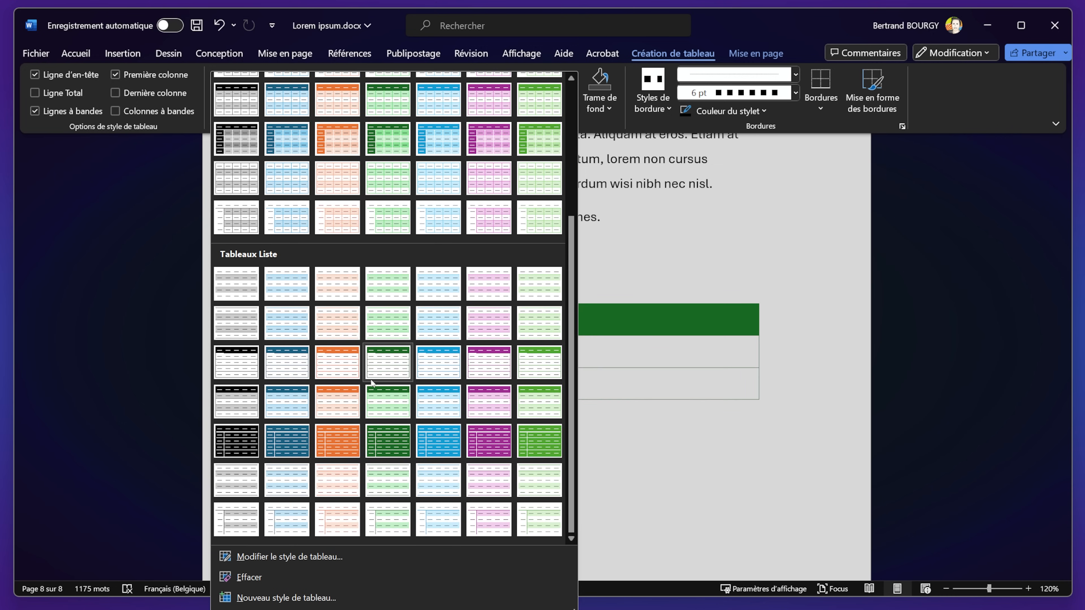
scroll(375, 381, up, 5)
key(Escape)
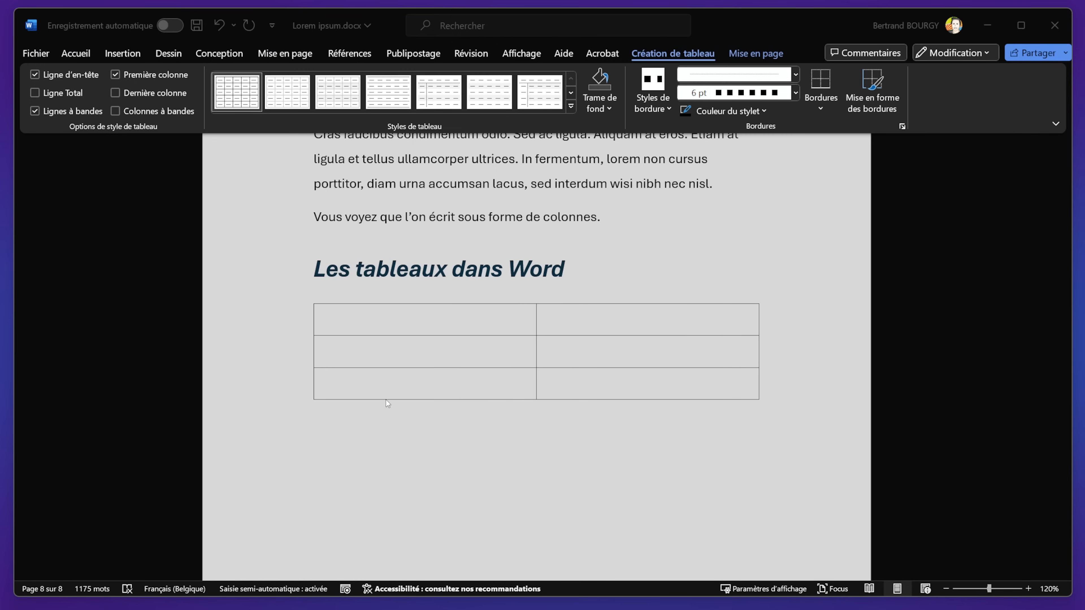
Step: Fill the table's header row with "Logiciel" and "Utilité"
click(437, 327)
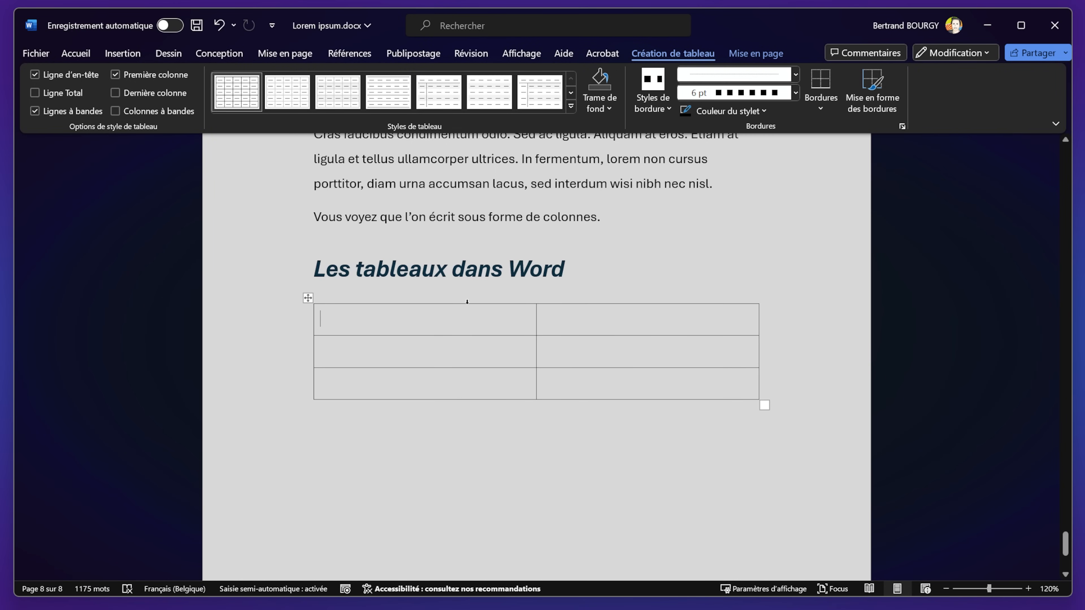
text(Logiciel)
key(Tab)
text(Utilité)
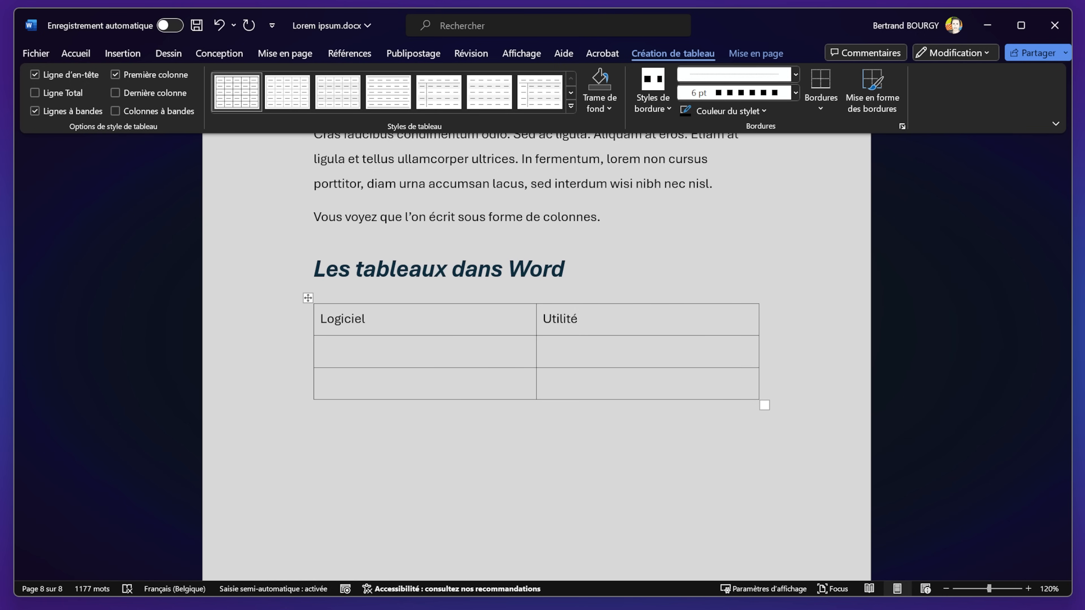
Step: Fill the second row with "Word" and "Traitement de texte", and the third row with "Excel" and "Tableur"
key(Tab)
text(Word)
key(Tab)
text(Traitement de texte)
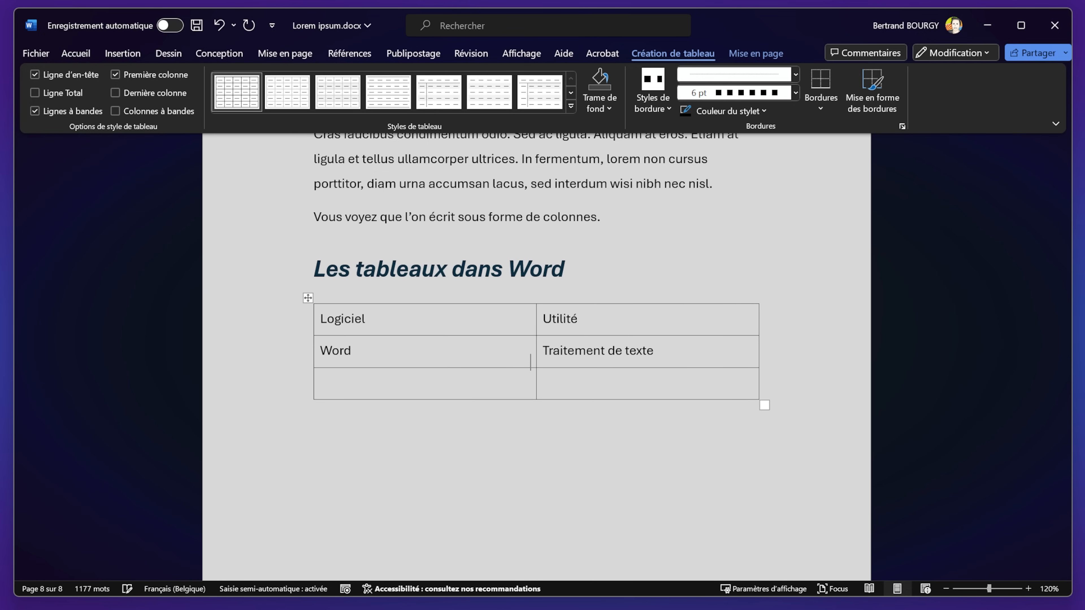
key(Tab)
text(Excel)
key(Tab)
text(Tableur)
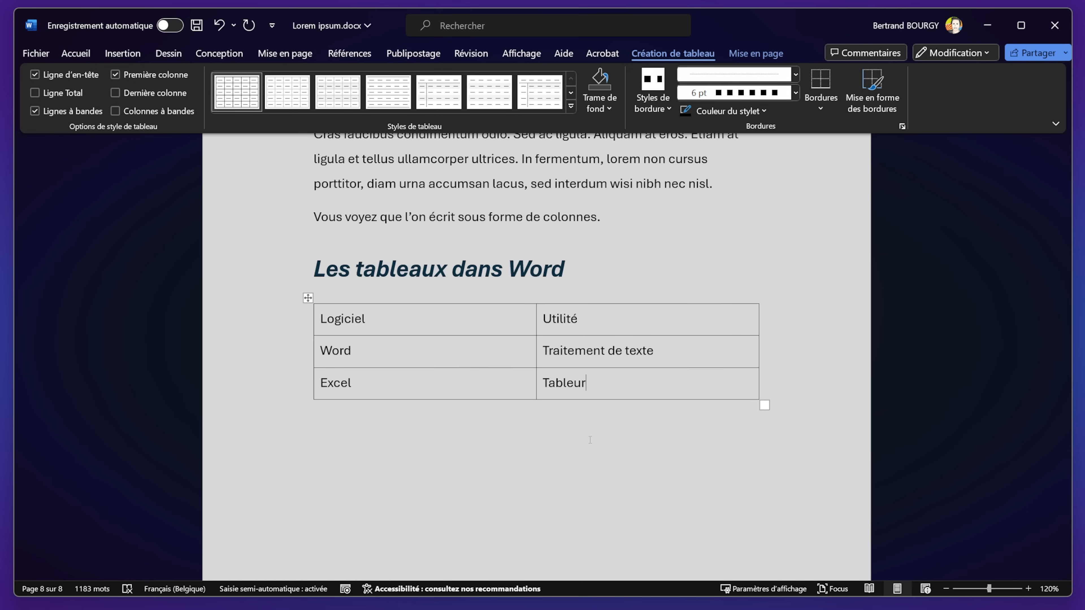
Step: Try adding an empty row at the end of the table, and undo the addition
key(Tab)
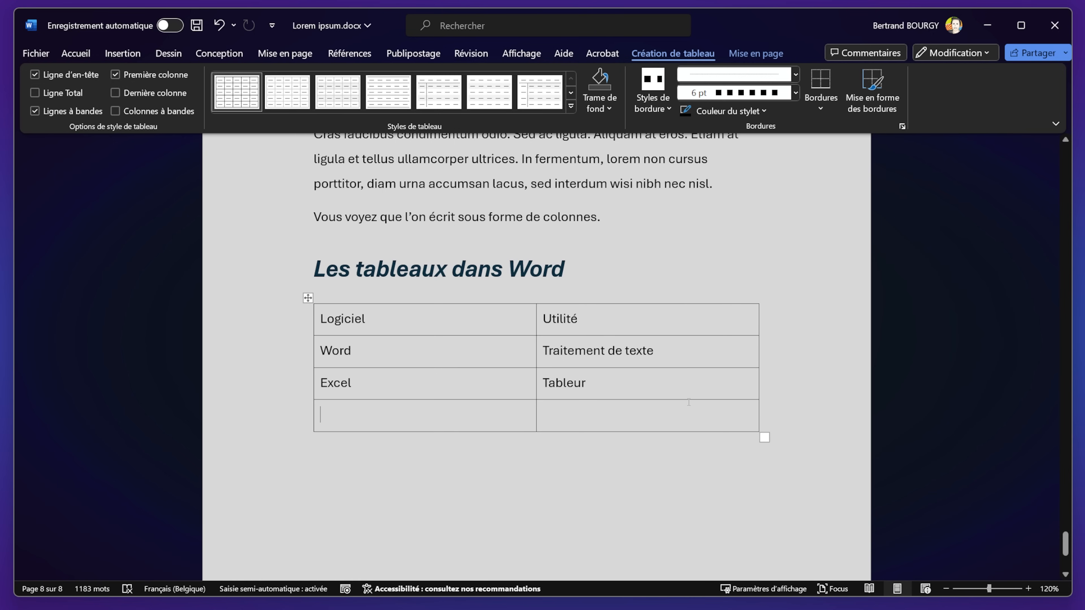
click(219, 26)
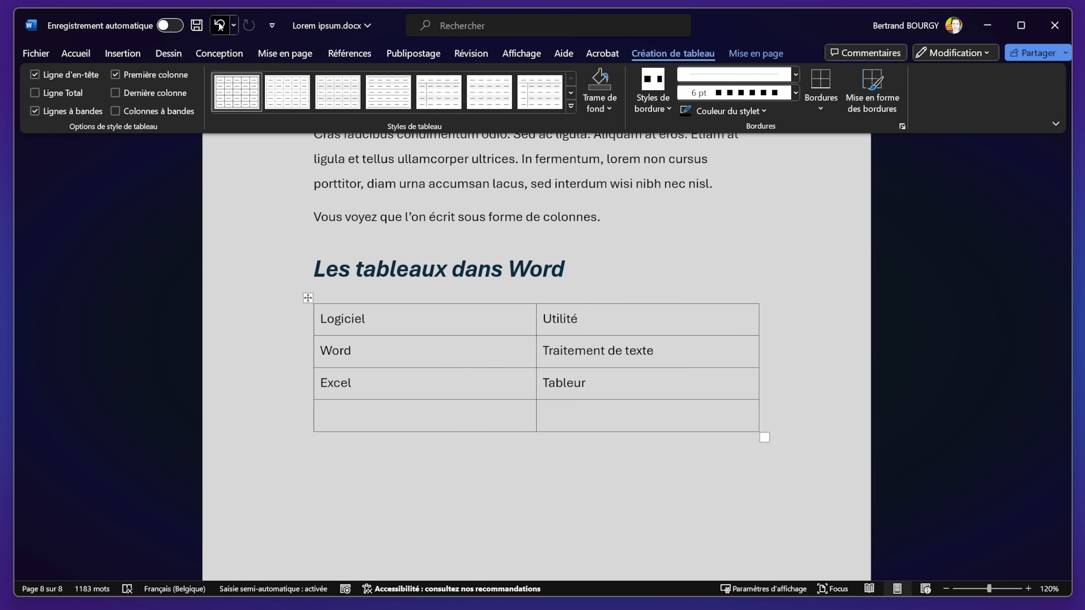
Step: Try inserting a row below the "Excel" row of the table, and undo the insertion
right_click(688, 388)
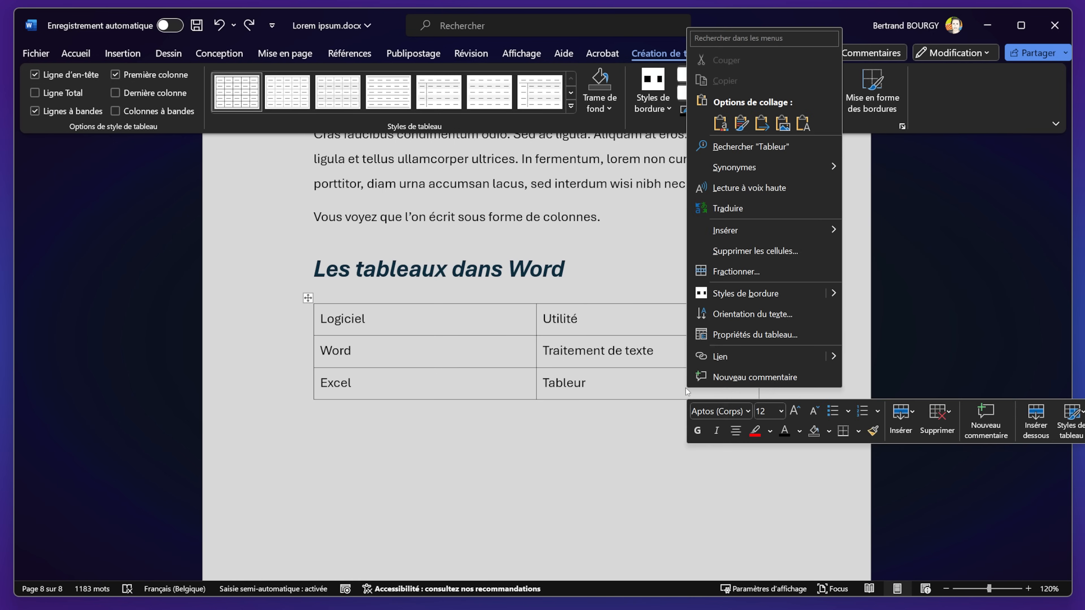
mouse_move(748, 230)
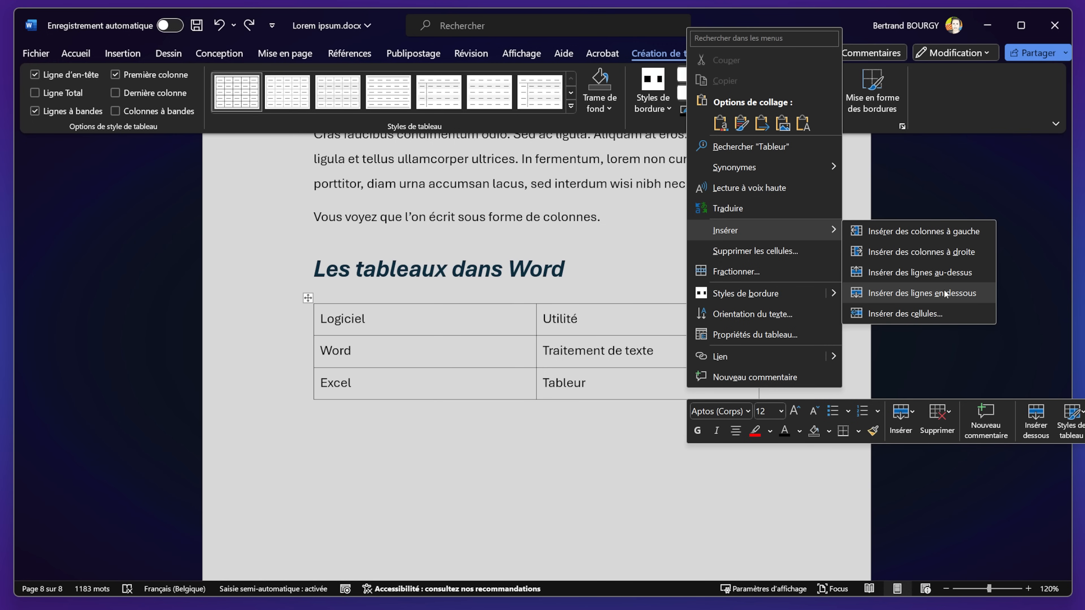
click(920, 293)
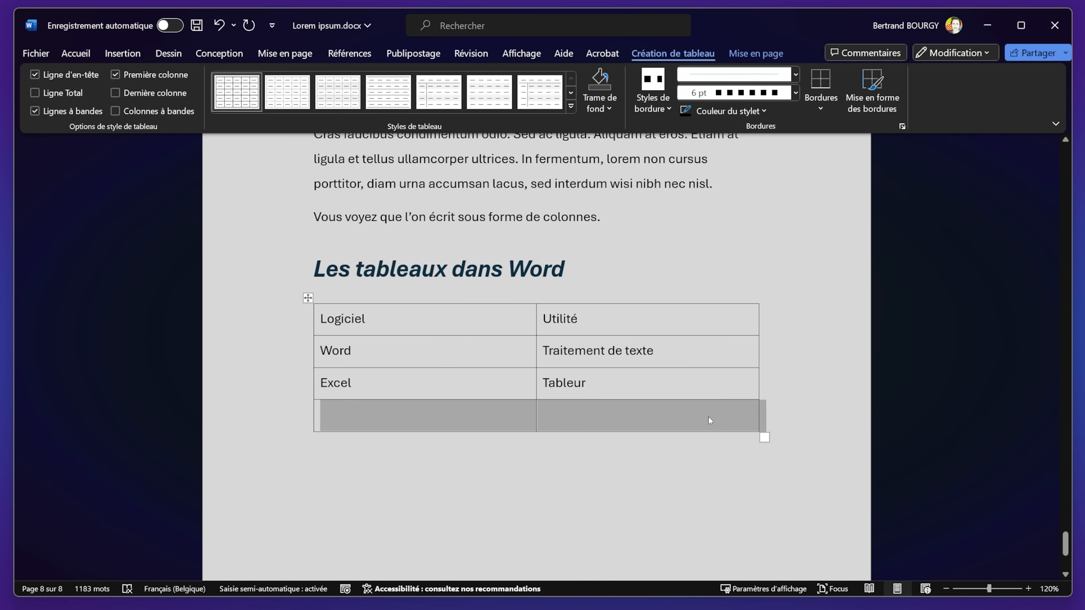
key(ctrl+z)
Step: Insert a row below the "Excel" row and fill it with "Powerpoint" and "Présentations"
click(682, 54)
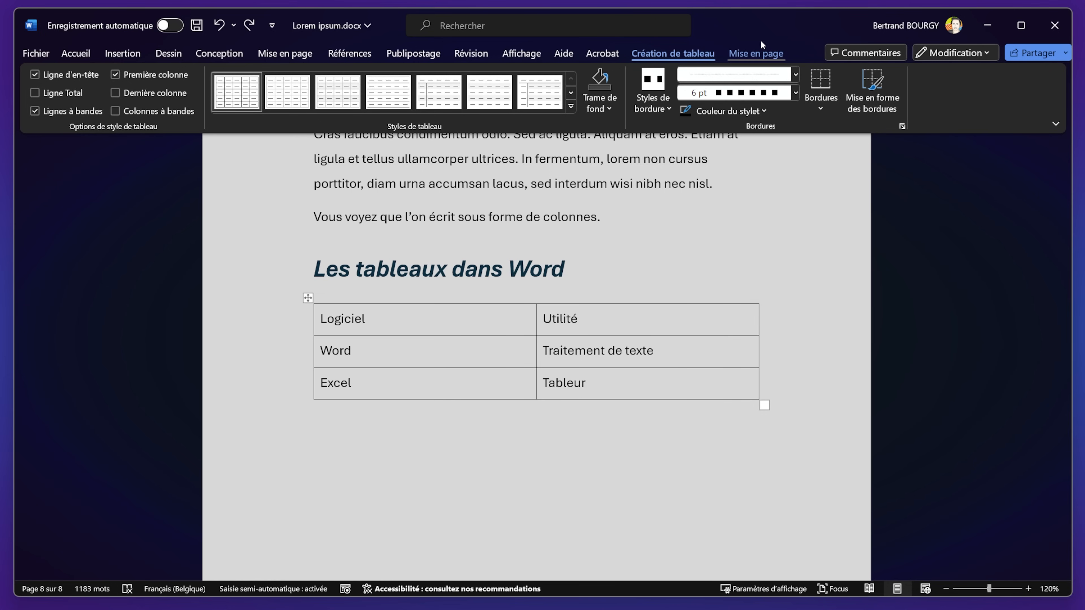
click(758, 53)
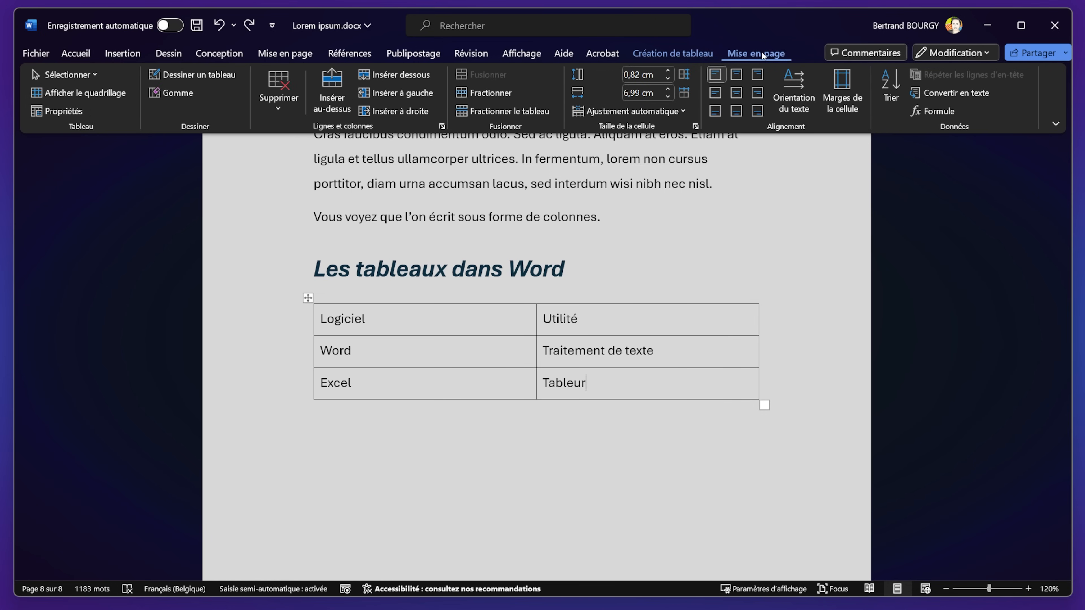
click(404, 75)
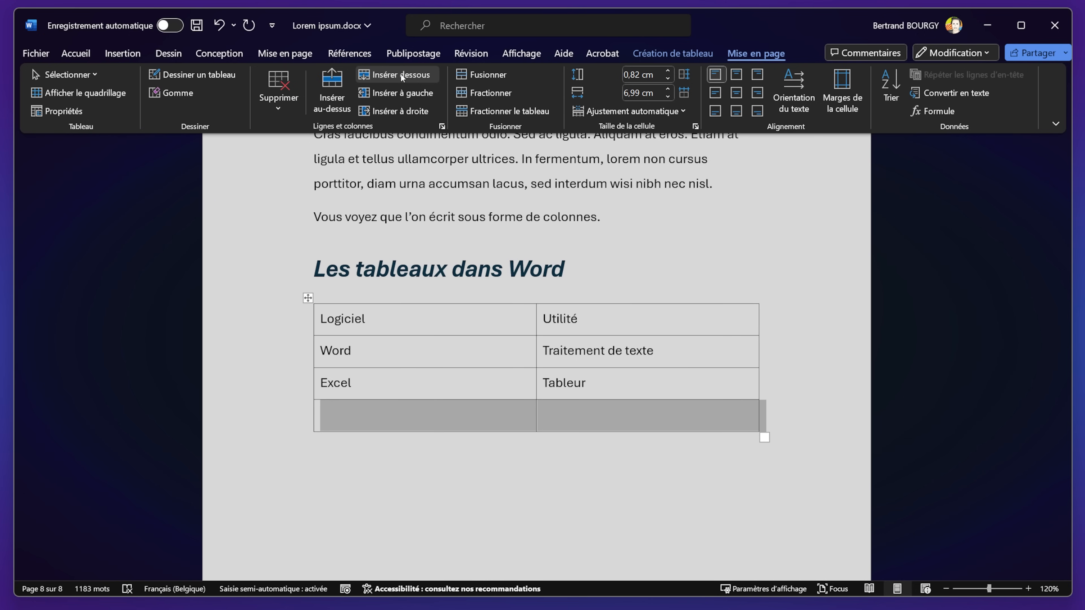
click(351, 415)
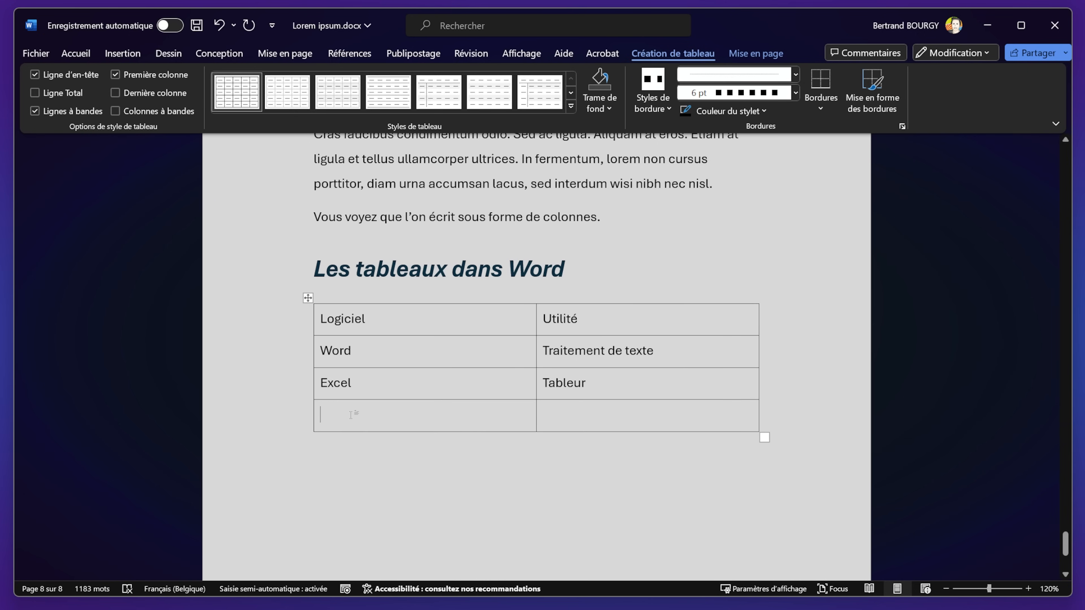
text(Powerpoint)
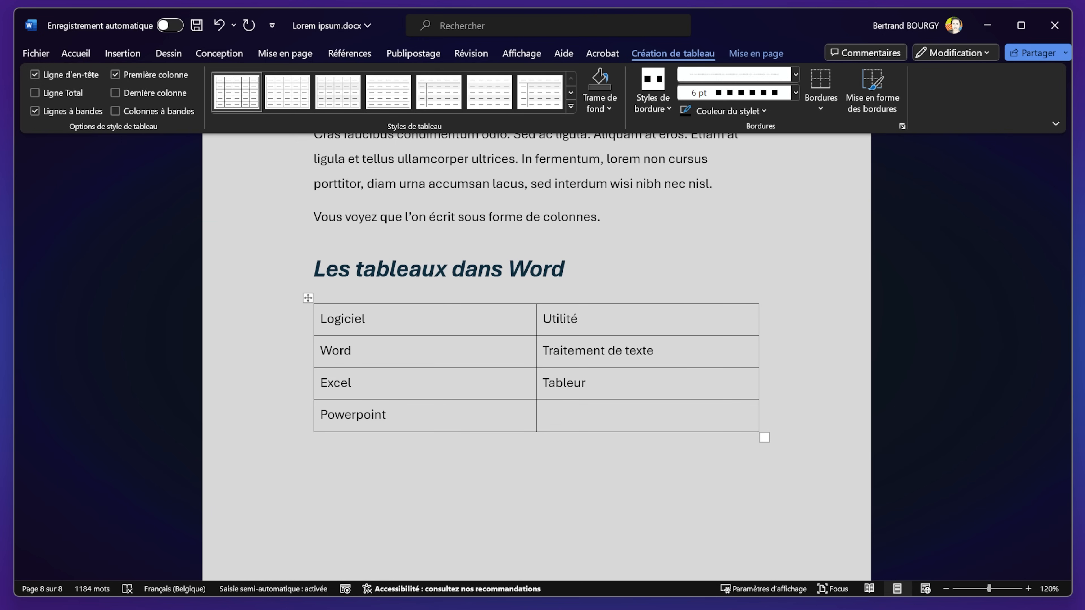
text(Présentations)
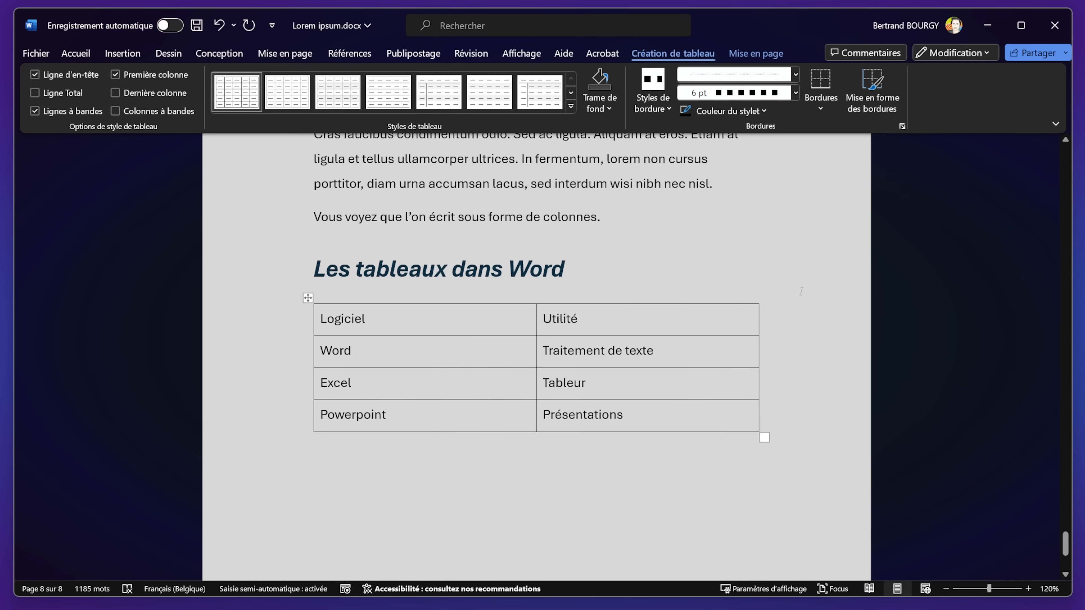
Step: Insert an empty column to the right of the "Utilité" column
right_click(734, 355)
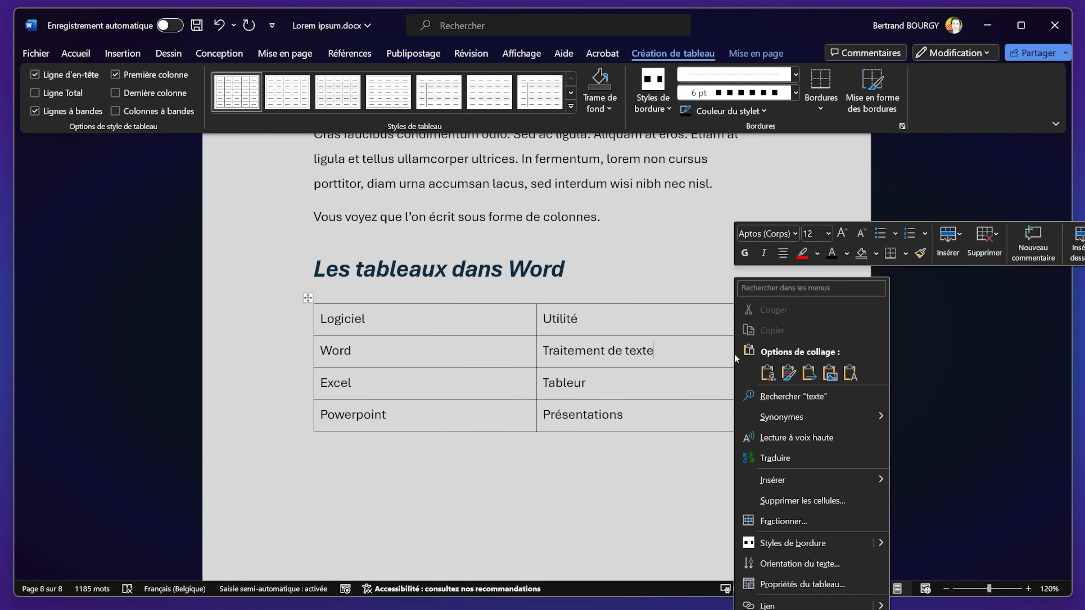
mouse_move(803, 481)
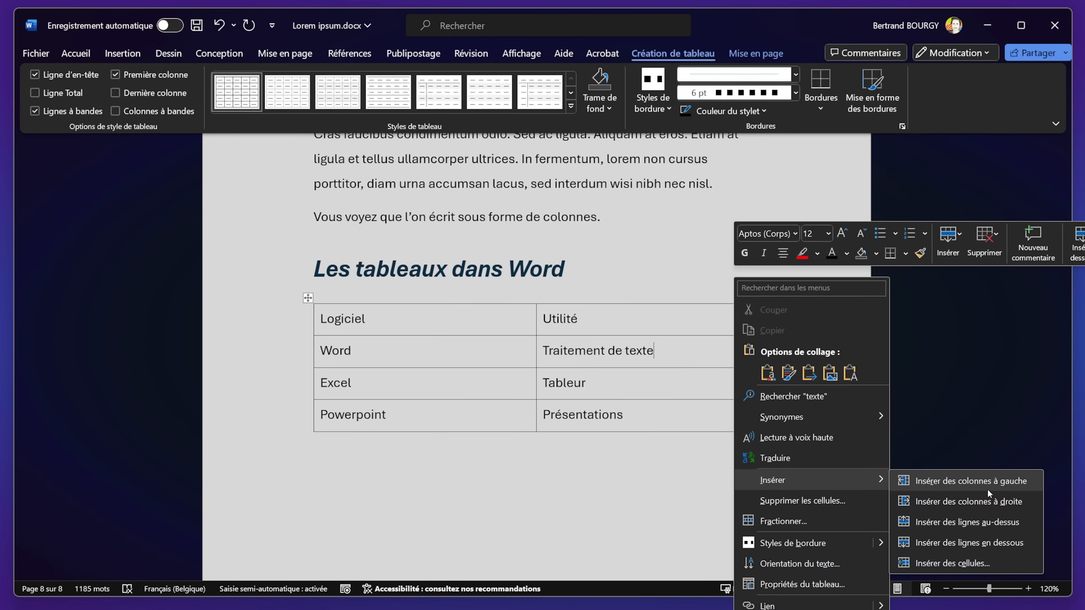
click(990, 501)
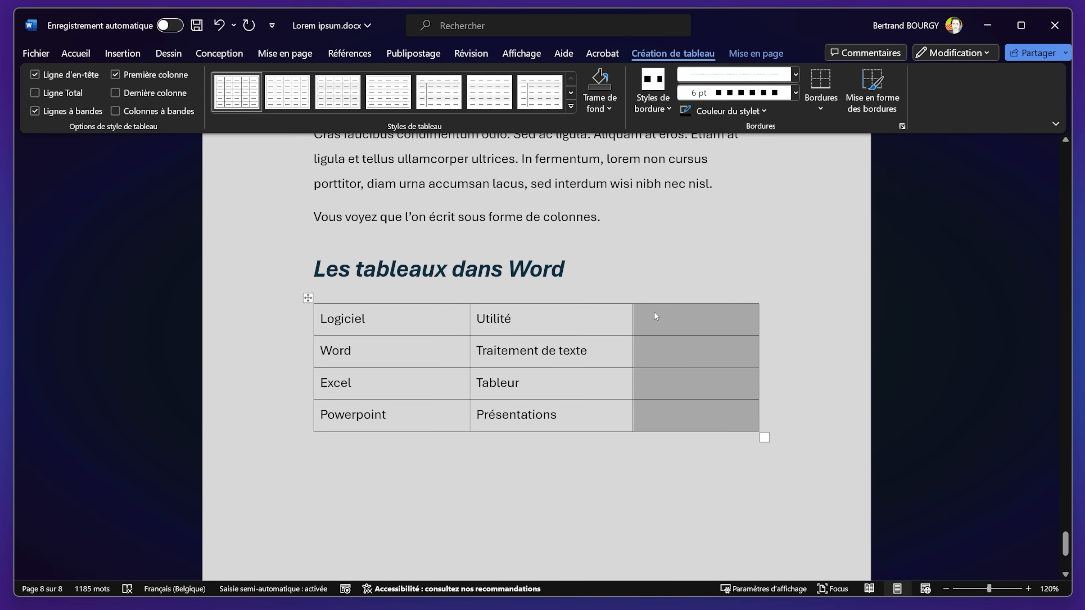
click(675, 319)
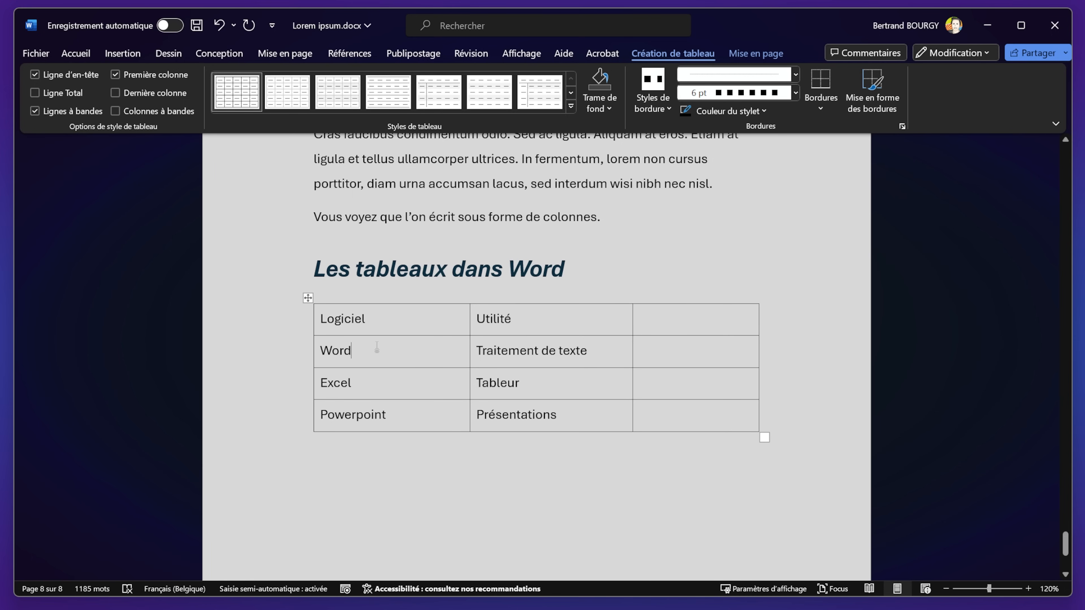
Step: Try inserting a column to the right of the "Logiciel" column, and undo the insertion
right_click(374, 354)
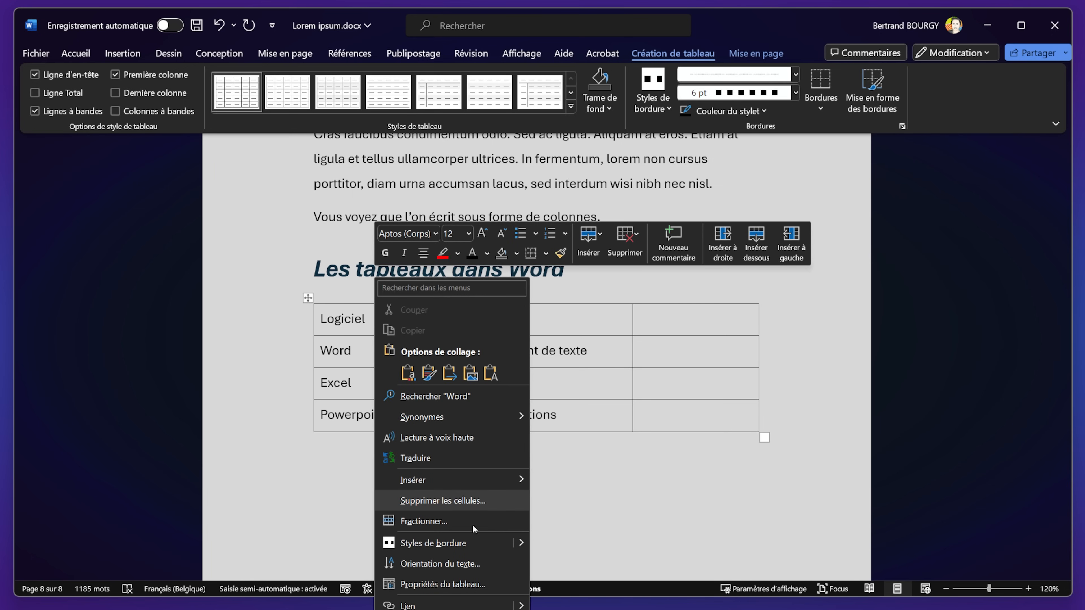
mouse_move(498, 479)
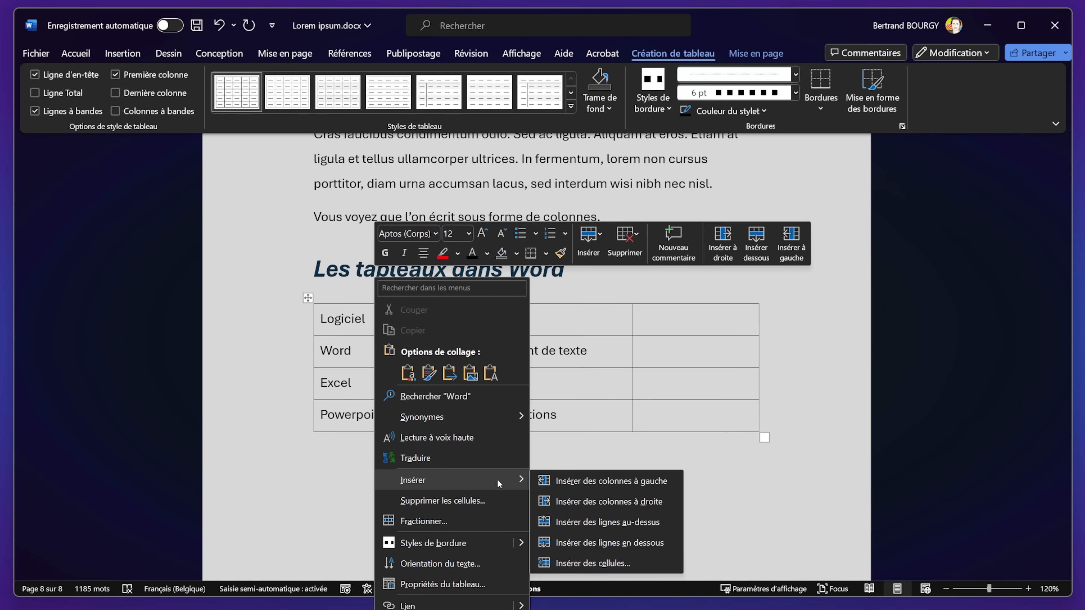
click(626, 505)
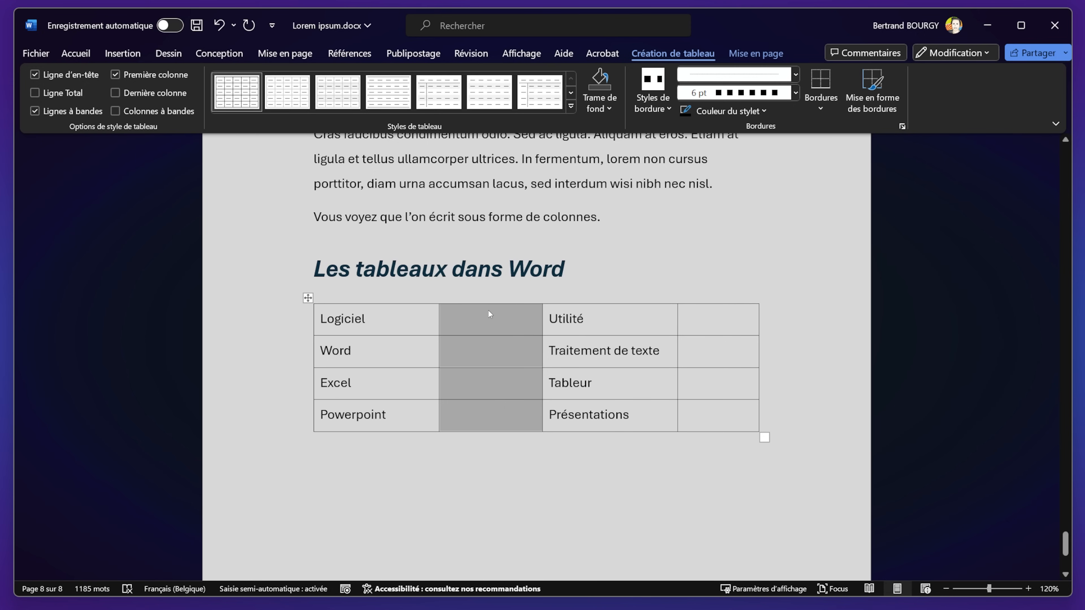
click(220, 25)
Step: Fill the empty third column with the header "Inclut dans Office" and "Oui" for Word, Excel and Powerpoint
click(700, 326)
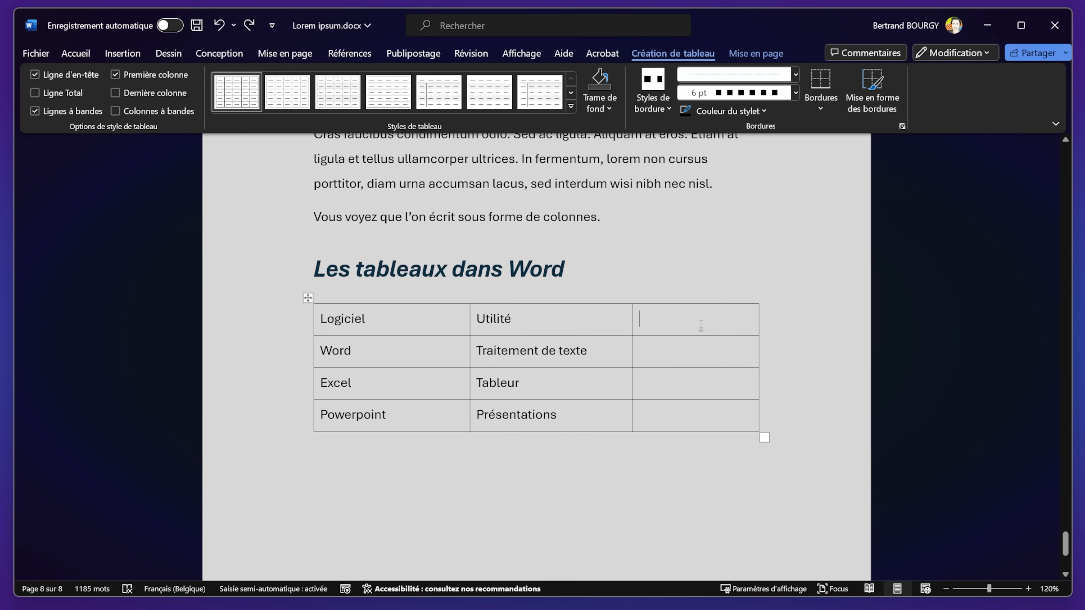
text(Inclut dans Office)
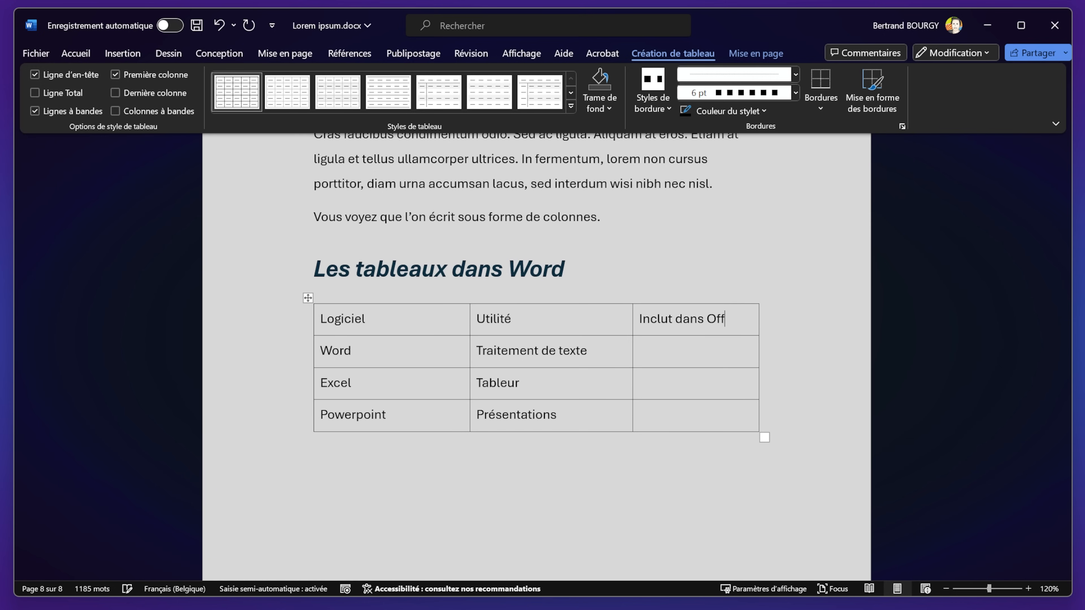
click(708, 361)
text(Oui)
key(Tab)
key(Tab)
key(Tab)
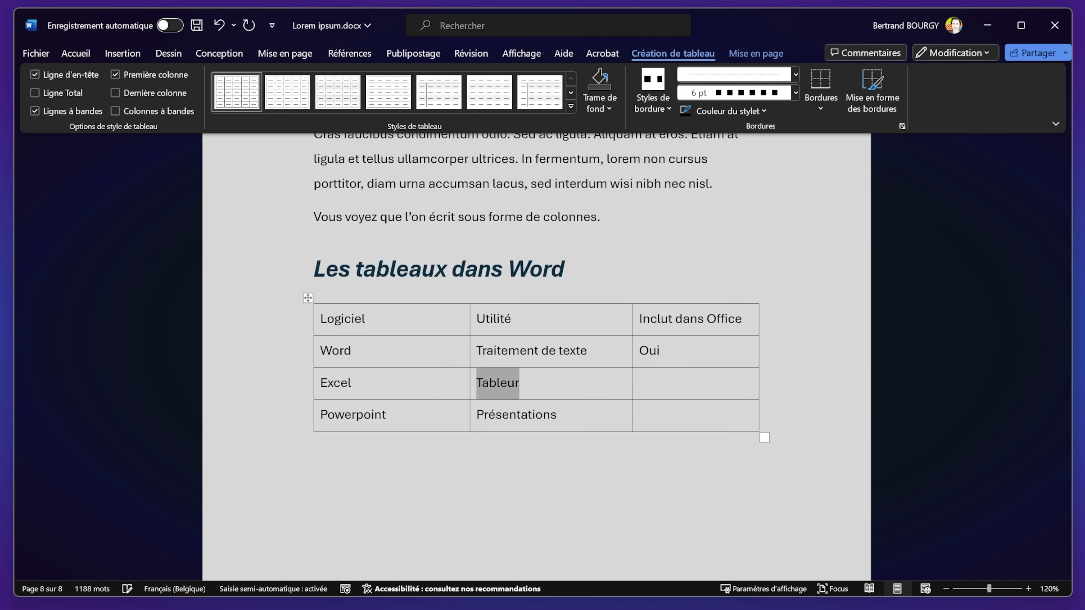
text(Oui)
key(Tab)
key(Tab)
key(Tab)
text(Oui)
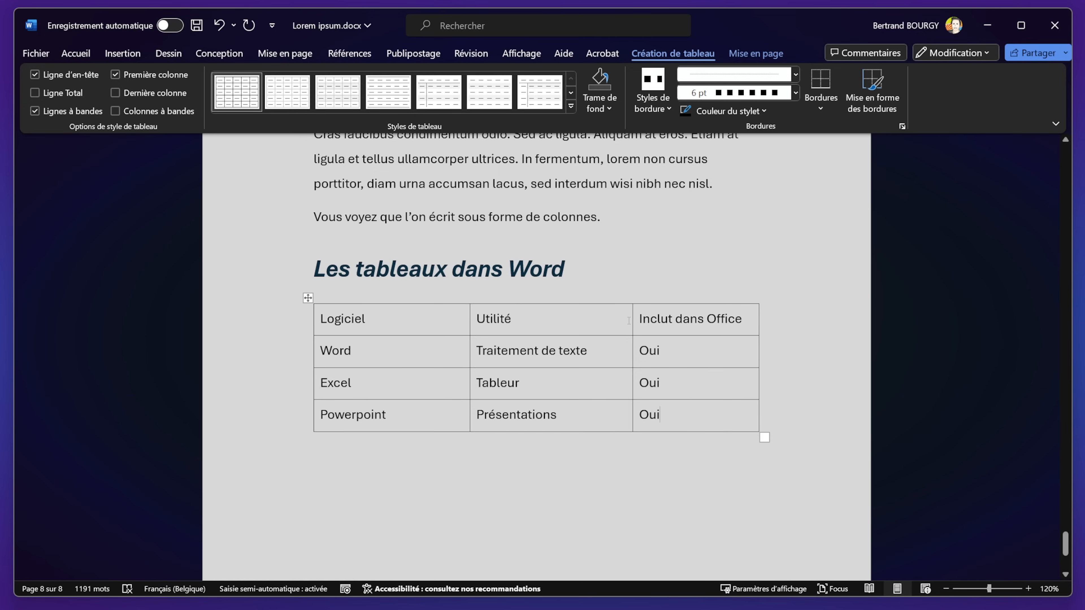
Step: Narrow the "Utilité" column so the third column is about 4.5 cm wide, and insert an empty row above the header row
drag(632, 320, 620, 320)
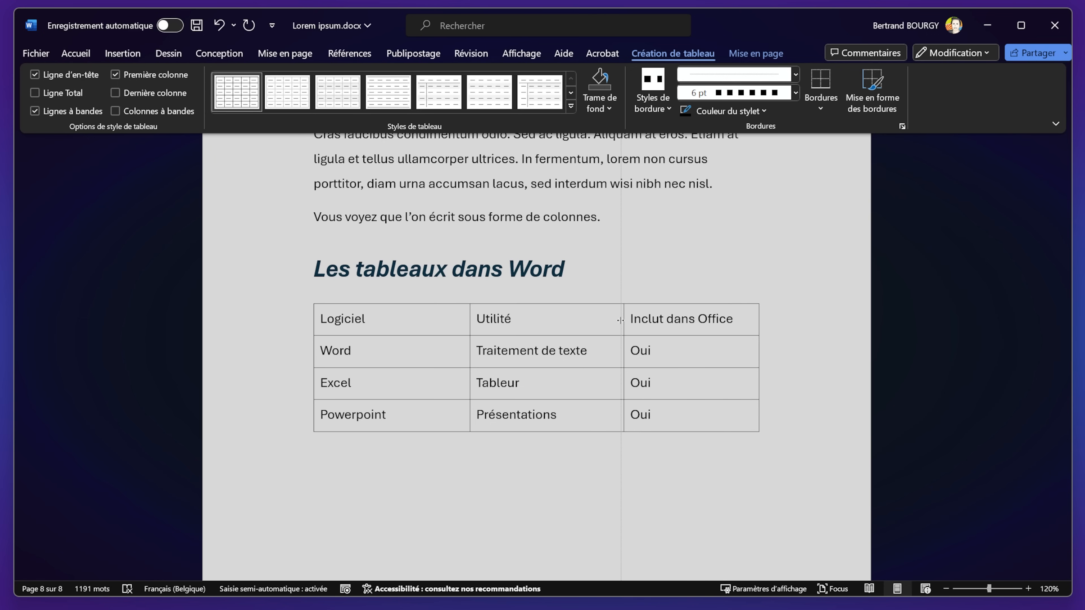
click(736, 53)
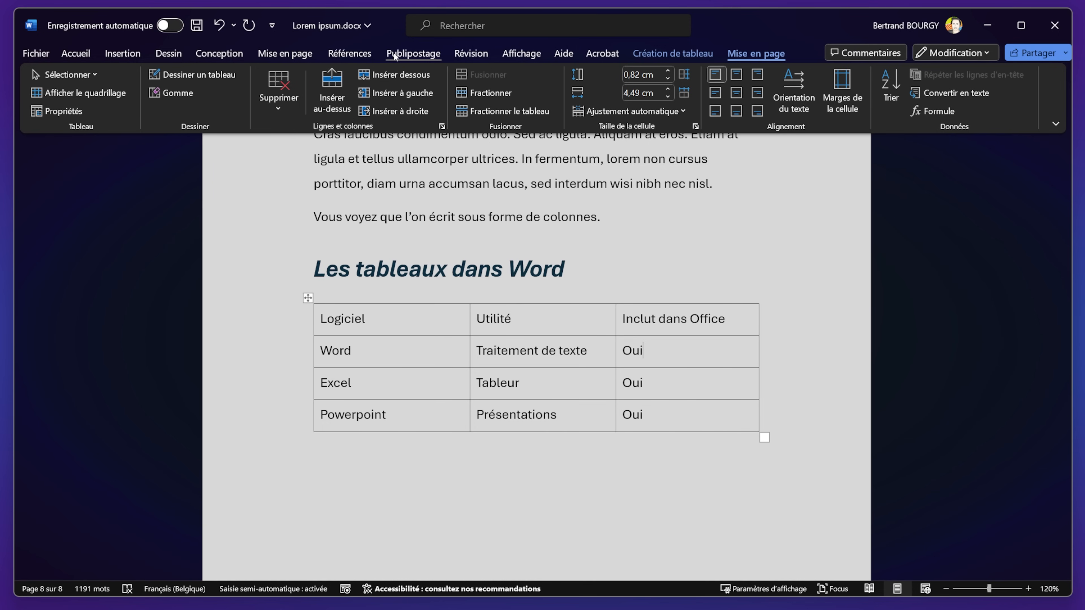
click(386, 322)
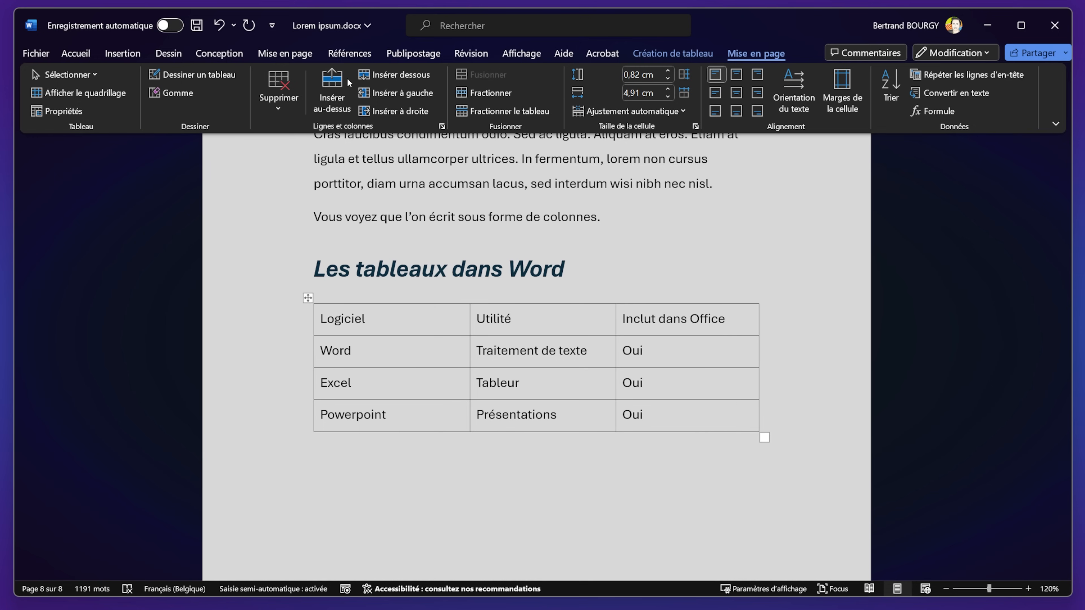
click(333, 100)
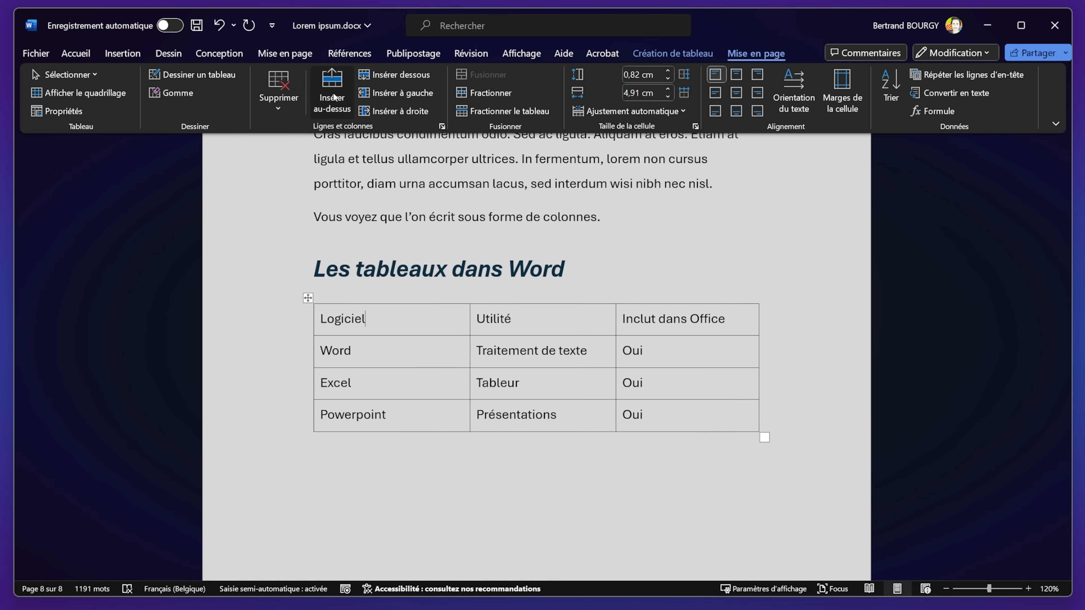
click(396, 325)
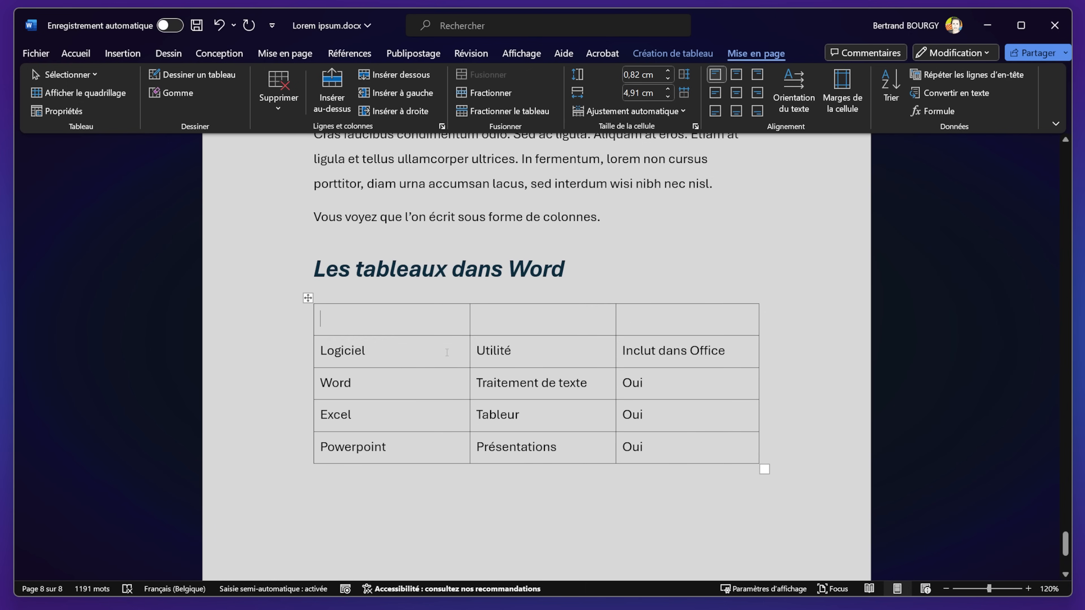
Step: Merge the three empty cells of the table's first row into a single cell
click(298, 320)
click(348, 317)
drag(348, 317, 705, 322)
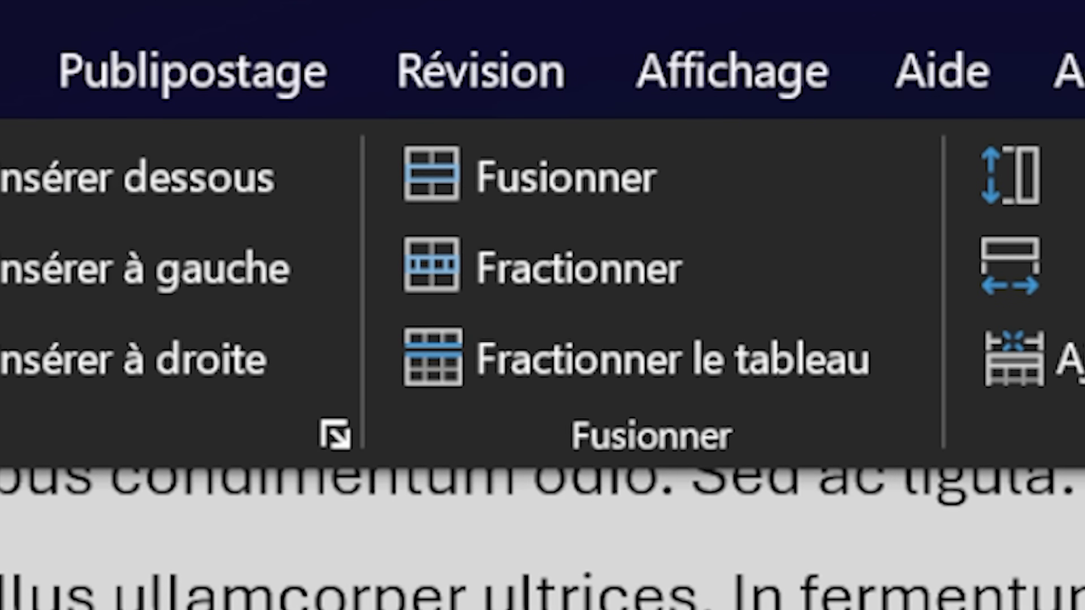
click(560, 176)
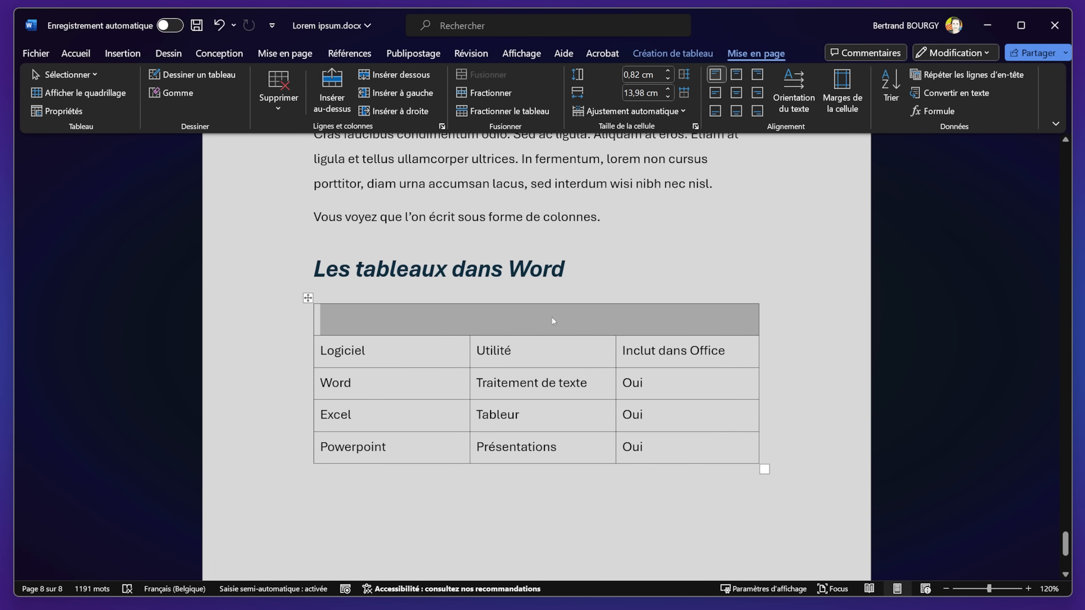
Step: Enter the title "Logiciels de Microsoft Office" in the merged first row
click(551, 320)
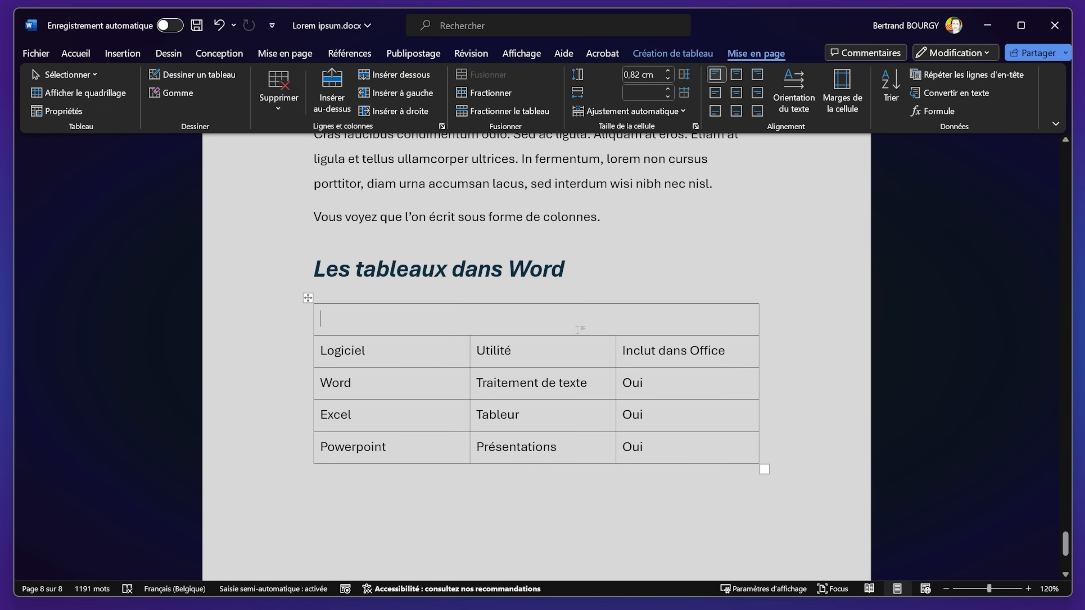
text(Logi)
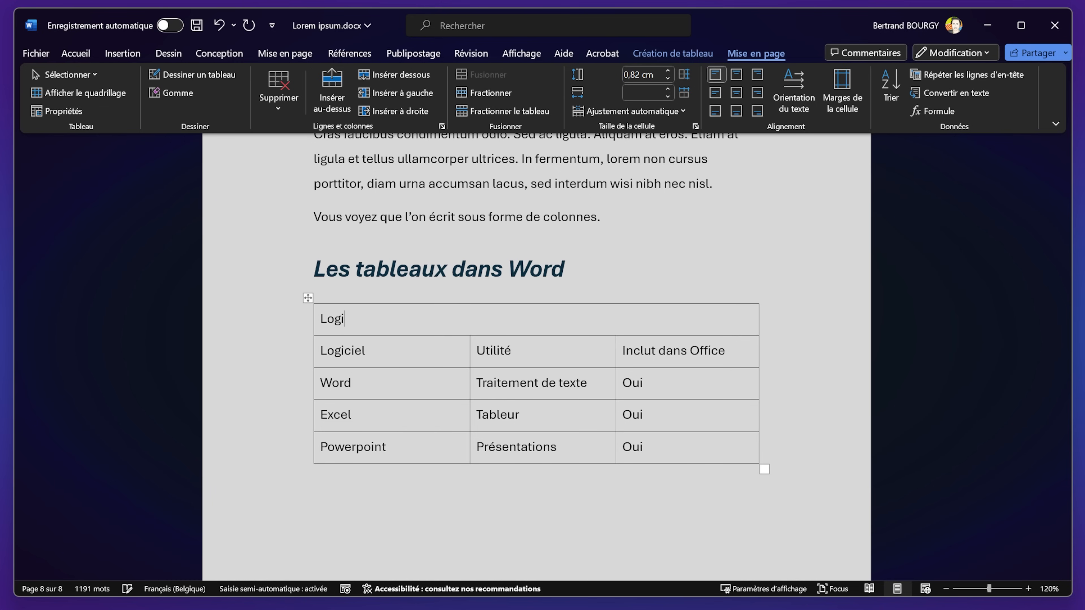
text(ciels de Microsoft Office)
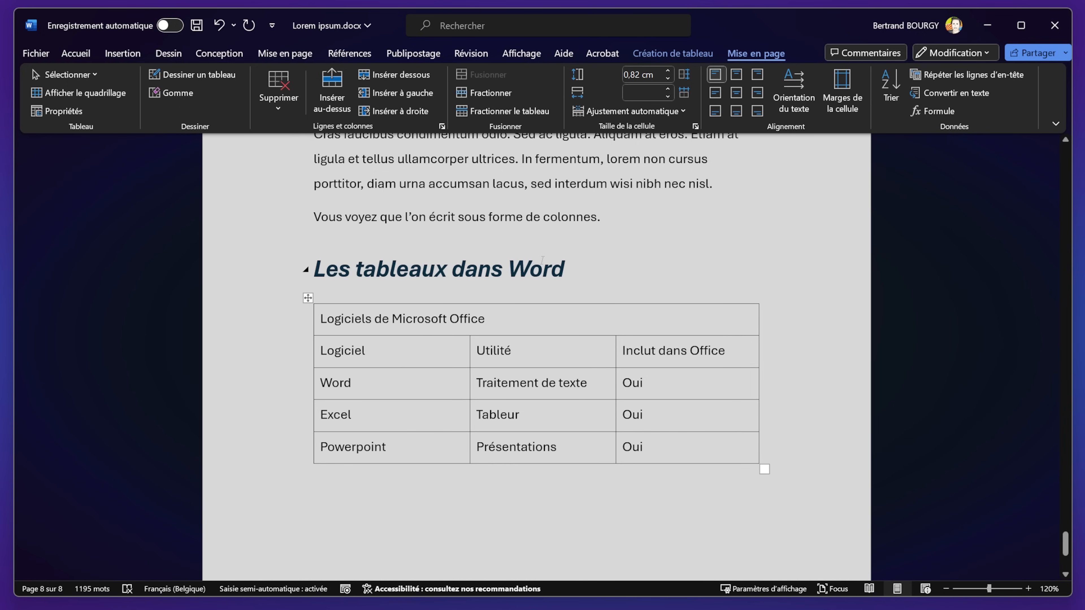
Step: Center the title "Logiciels de Microsoft Office" horizontally in the table's merged first row
click(440, 366)
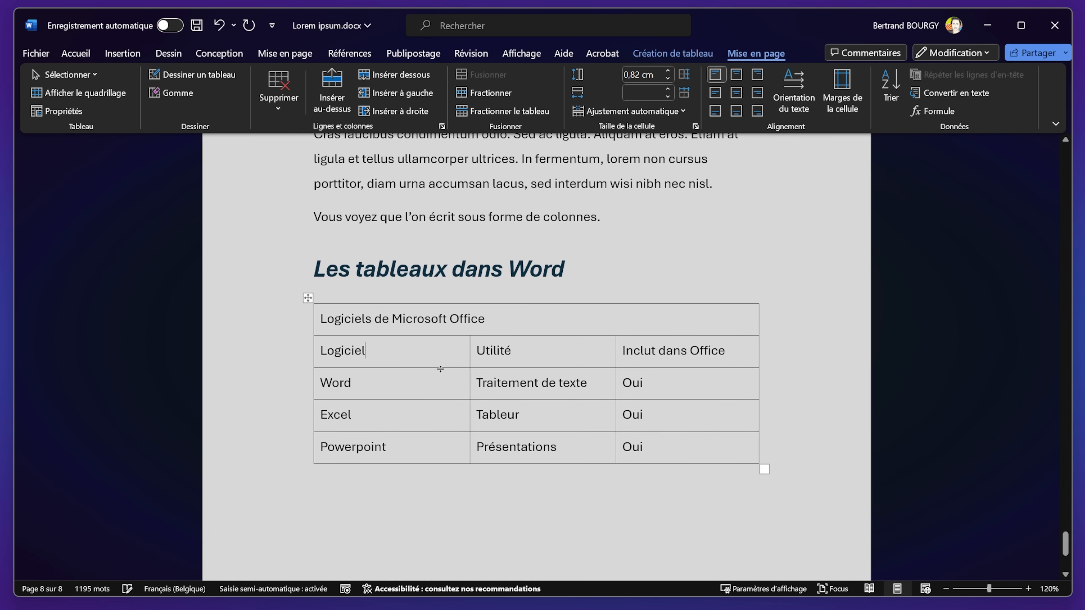
click(565, 356)
click(511, 305)
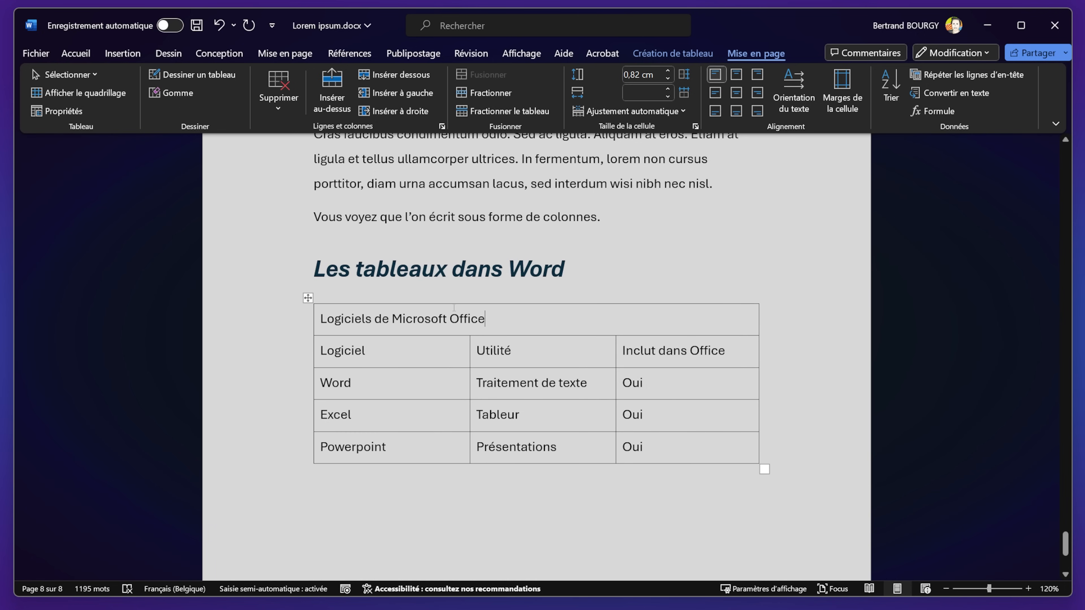
click(76, 54)
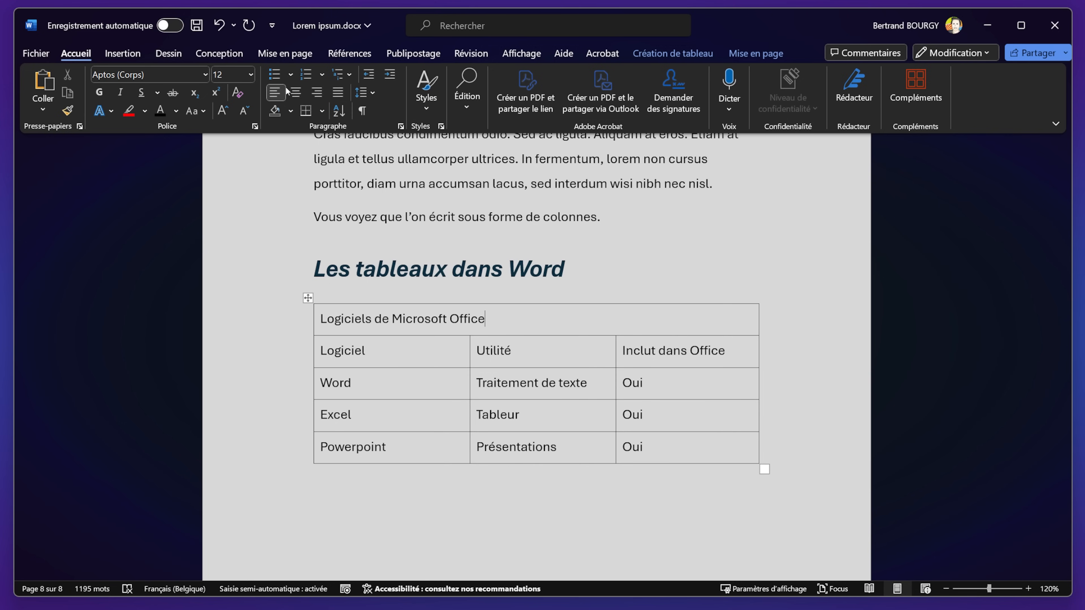
click(295, 93)
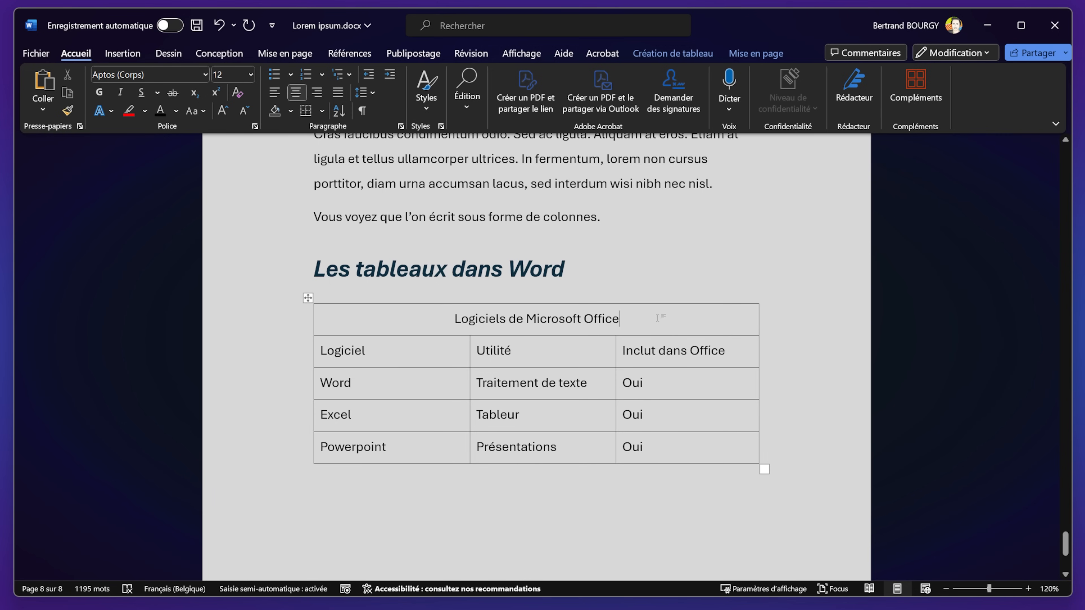
click(420, 356)
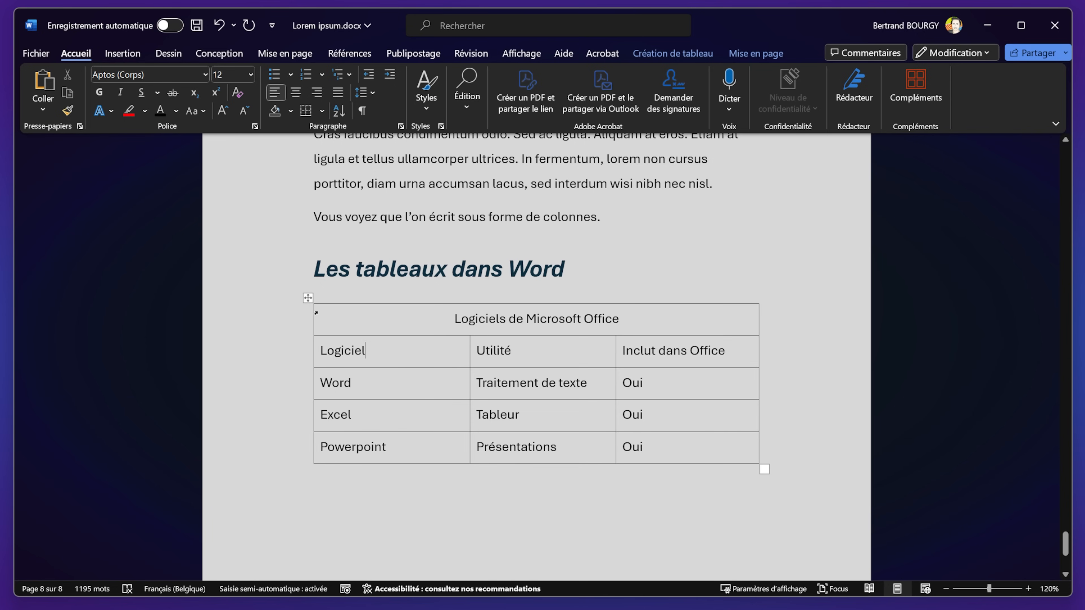
Step: Center the text of the header cells "Logiciel", "Utilité" and "Inclut dans Office" horizontally
click(296, 94)
click(536, 347)
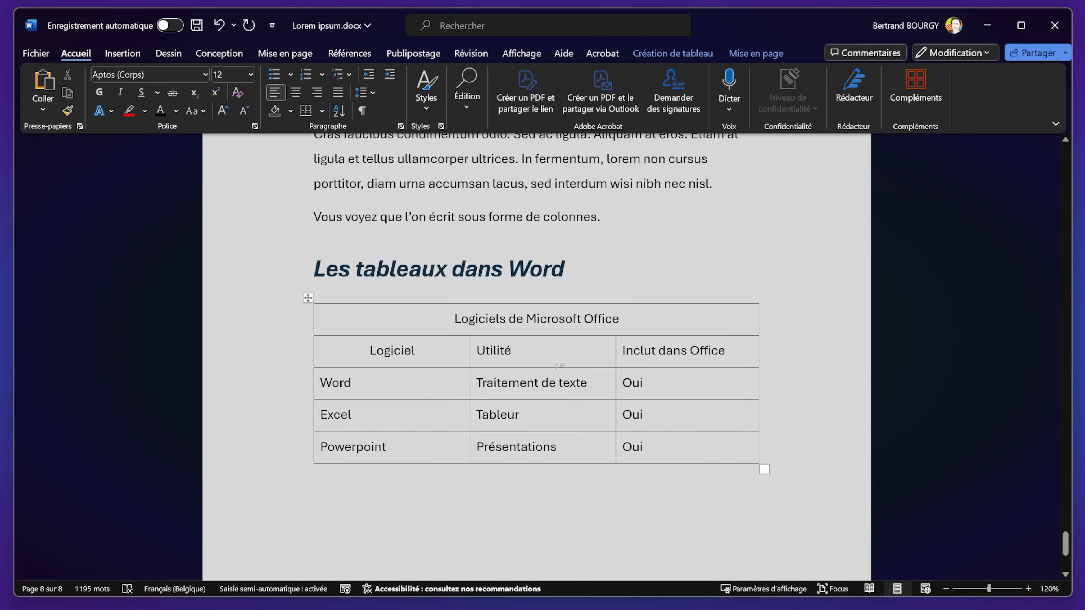
drag(480, 350, 723, 358)
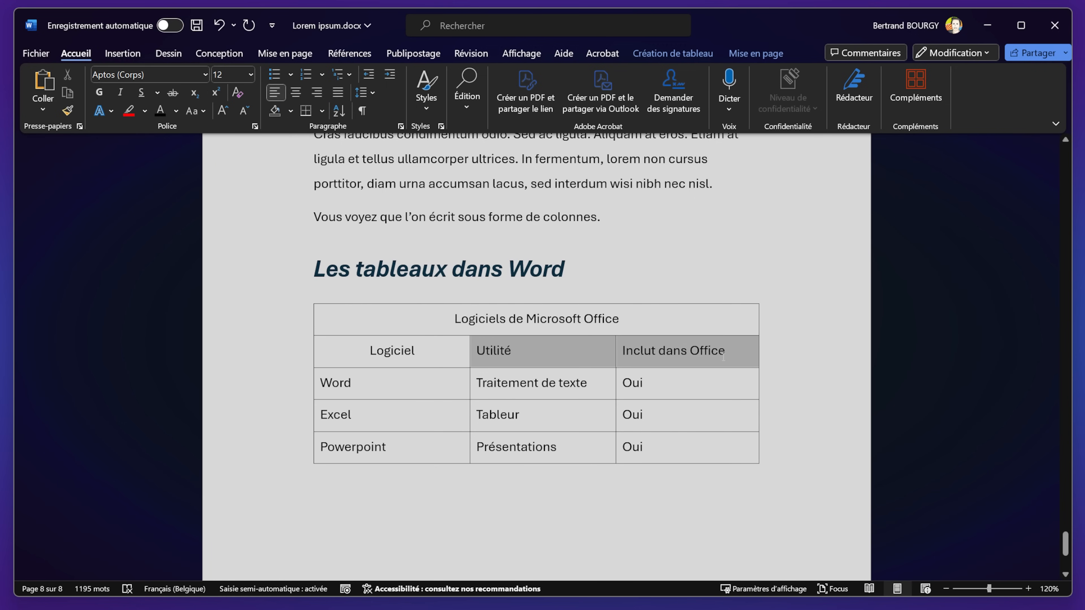
click(296, 92)
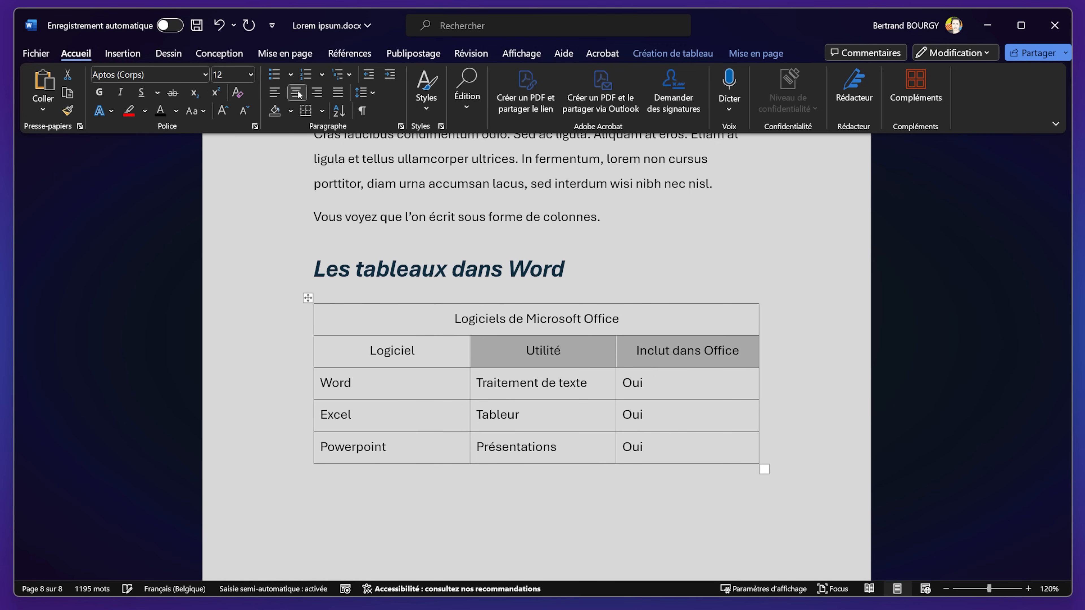
click(336, 384)
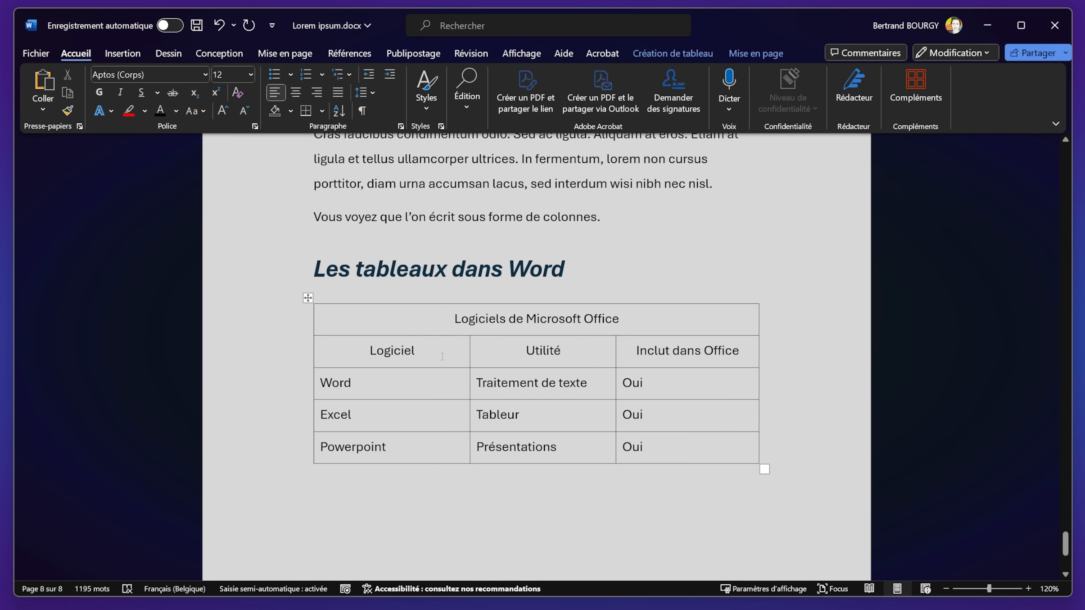
Step: Shade the table's merged title row "Logiciels de Microsoft Office" dark blue
click(667, 50)
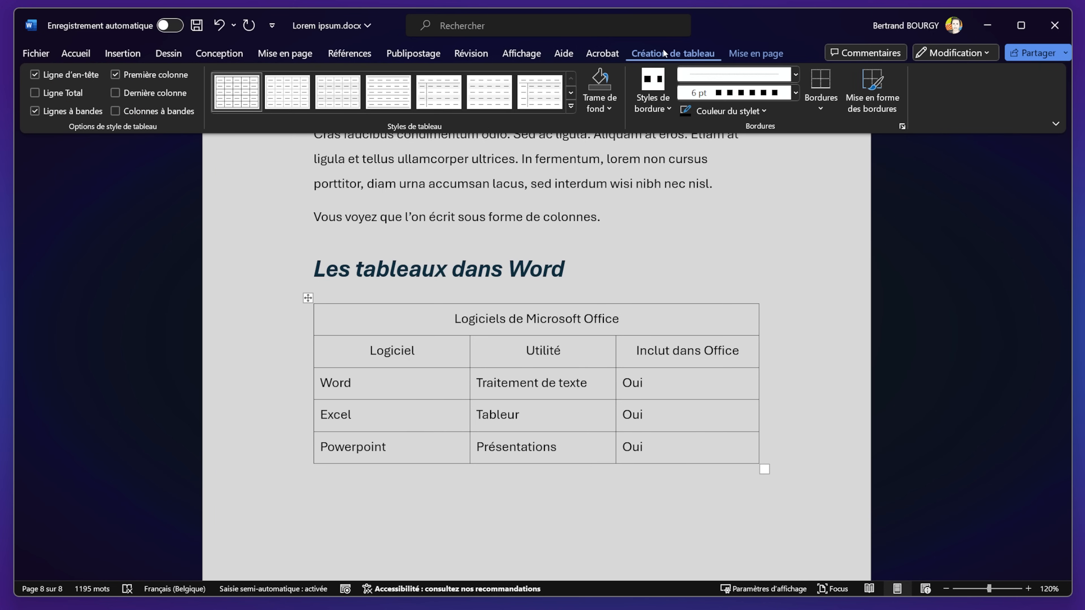
click(603, 415)
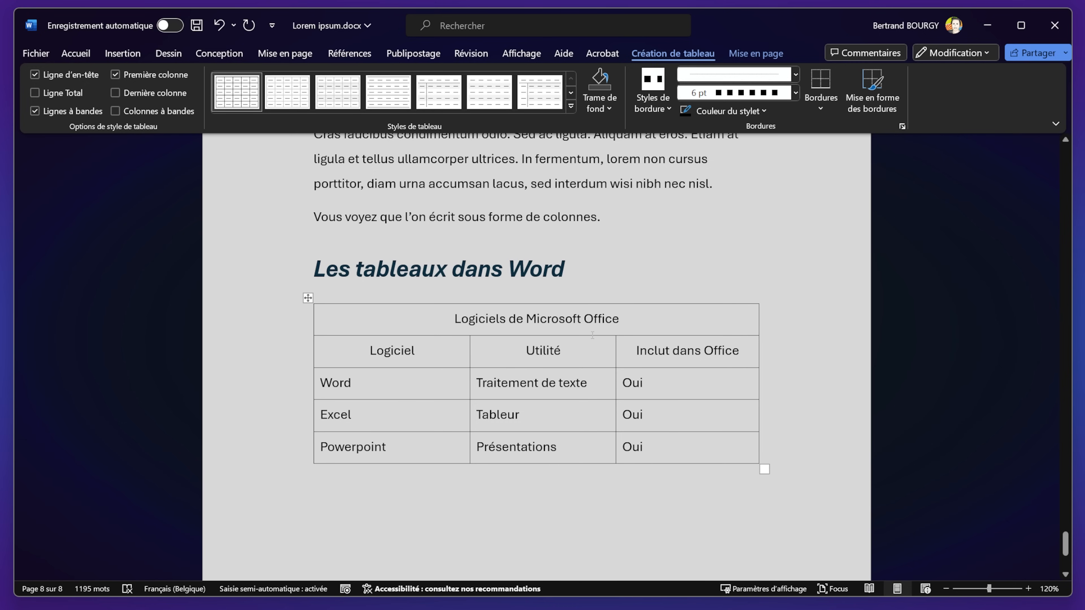
click(608, 110)
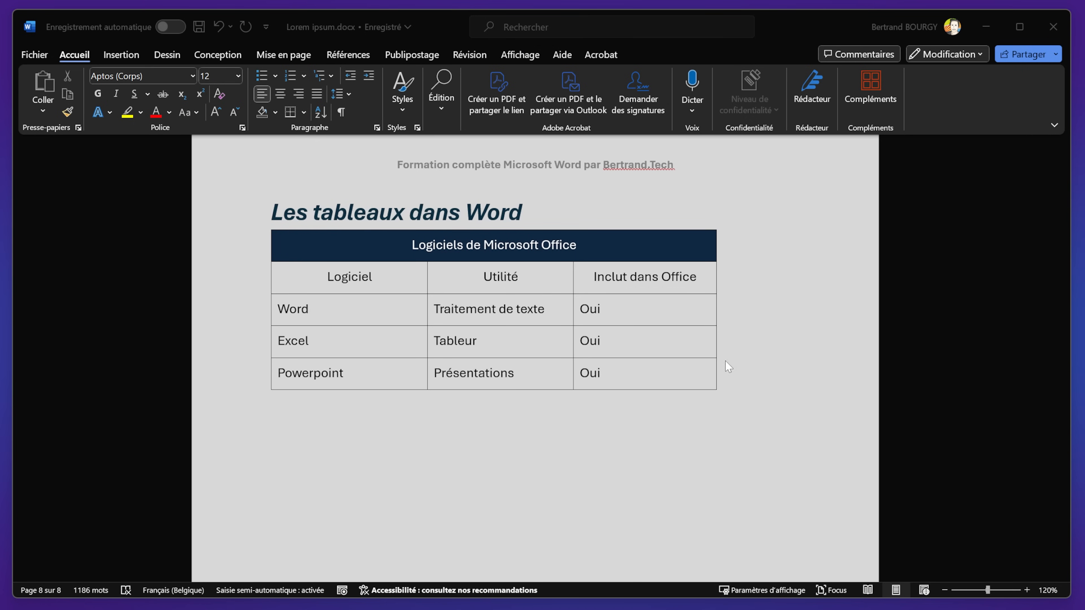
Step: Merge the three "Oui" cells under "Inclut dans Office" into a single cell
click(623, 312)
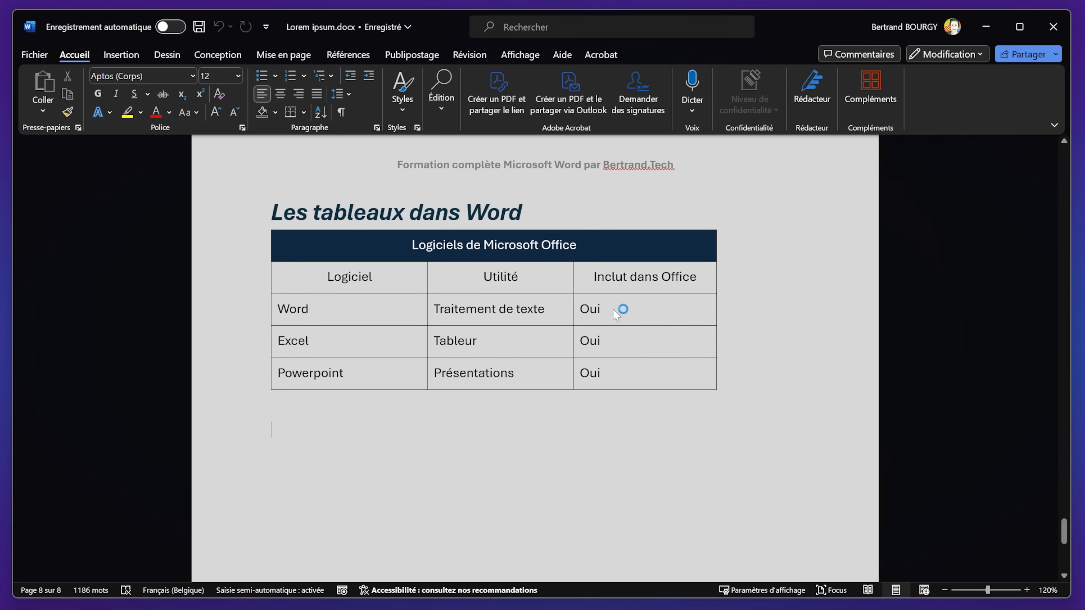
drag(619, 310, 603, 361)
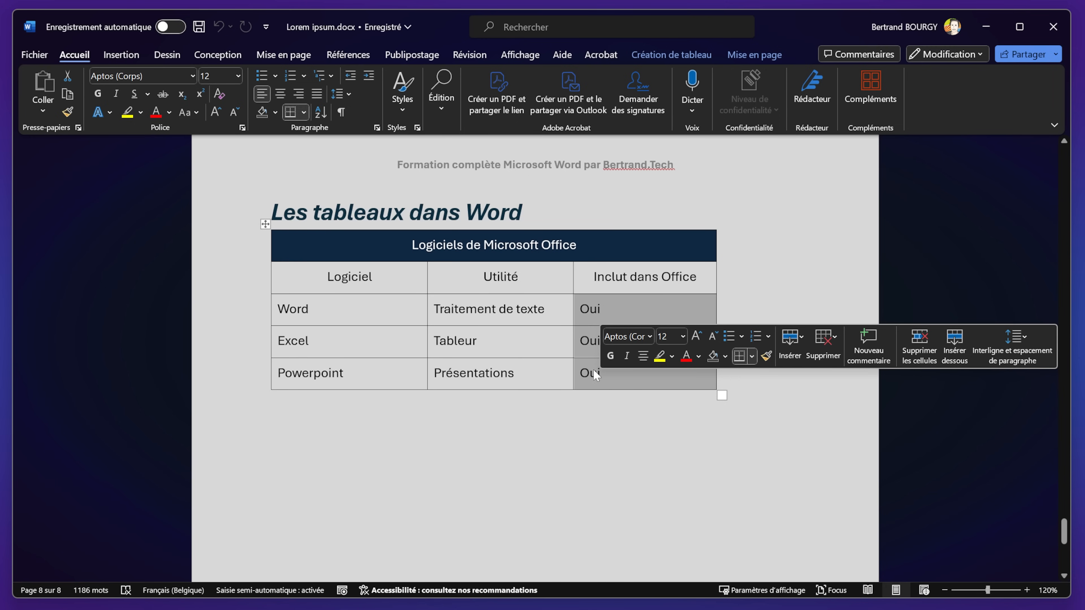
click(672, 55)
click(755, 56)
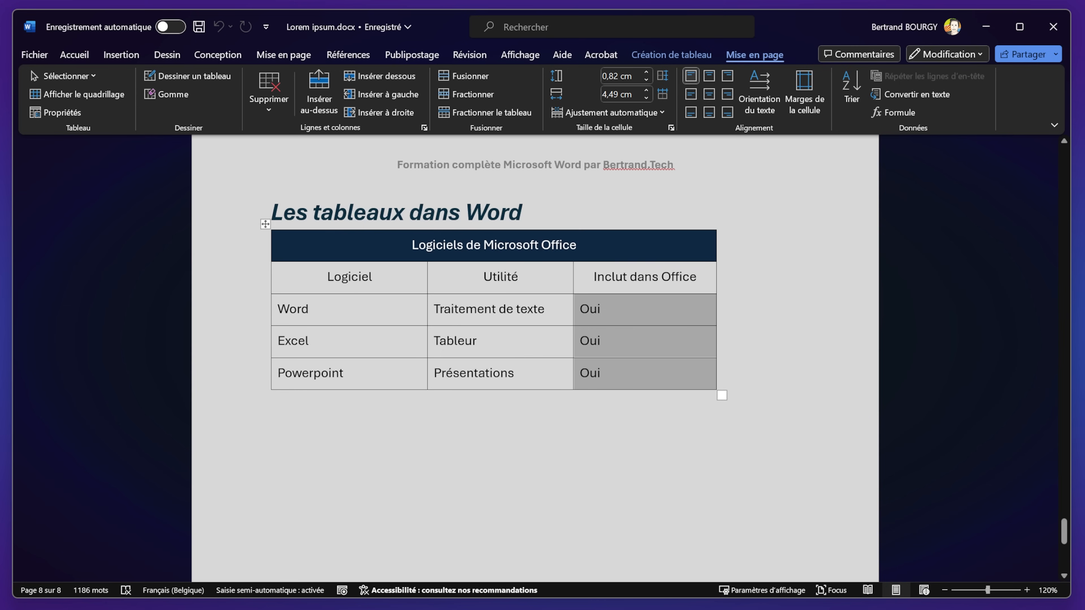
right_click(620, 346)
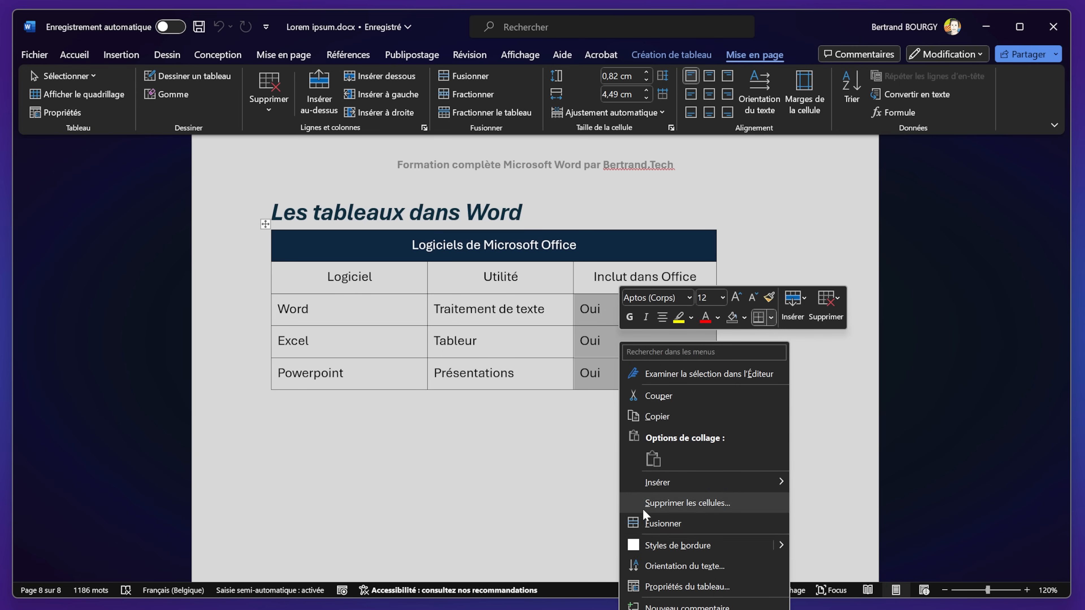
click(701, 524)
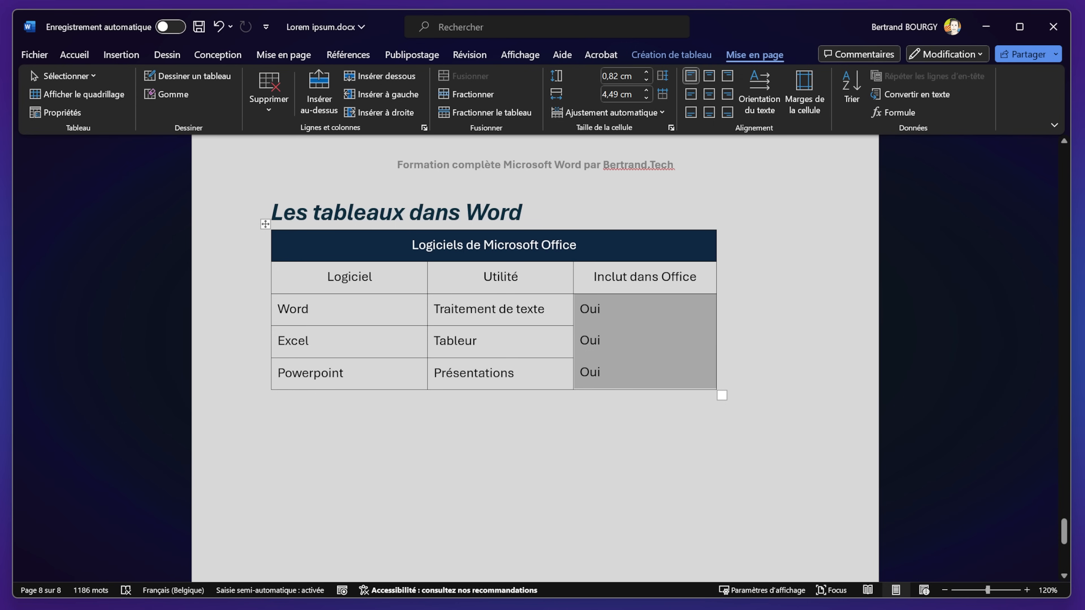
Step: Delete the two duplicate "Oui" entries and the leftover empty line from the merged cell, keeping one "Oui"
click(617, 373)
key(shift+Left)
key(shift+Left)
key(shift+Left)
key(shift+Left)
key(shift+Left)
key(shift+Left)
key(shift+Left)
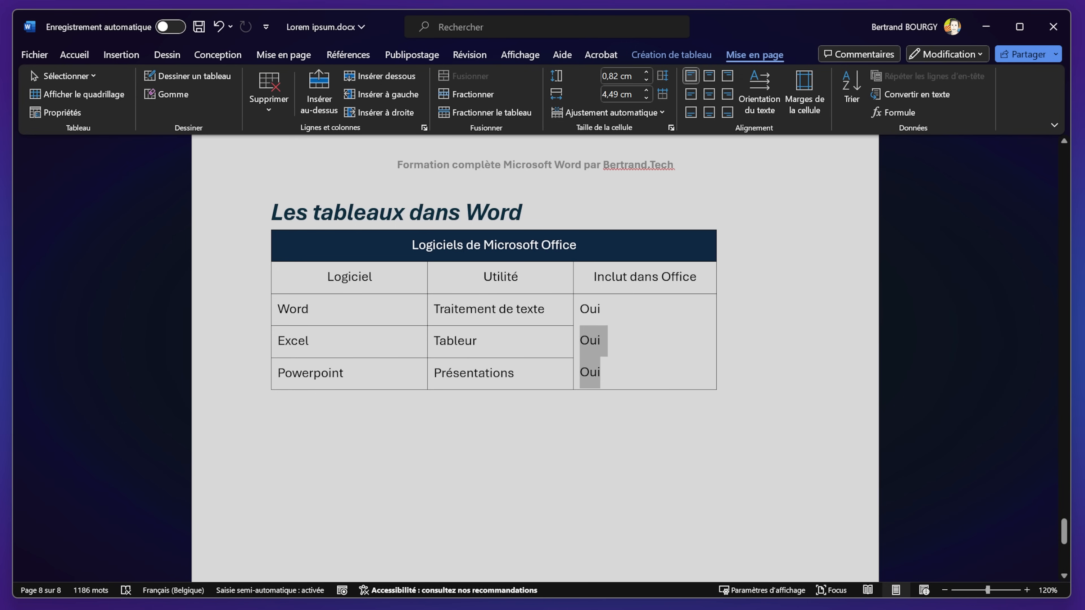
drag(584, 341, 582, 310)
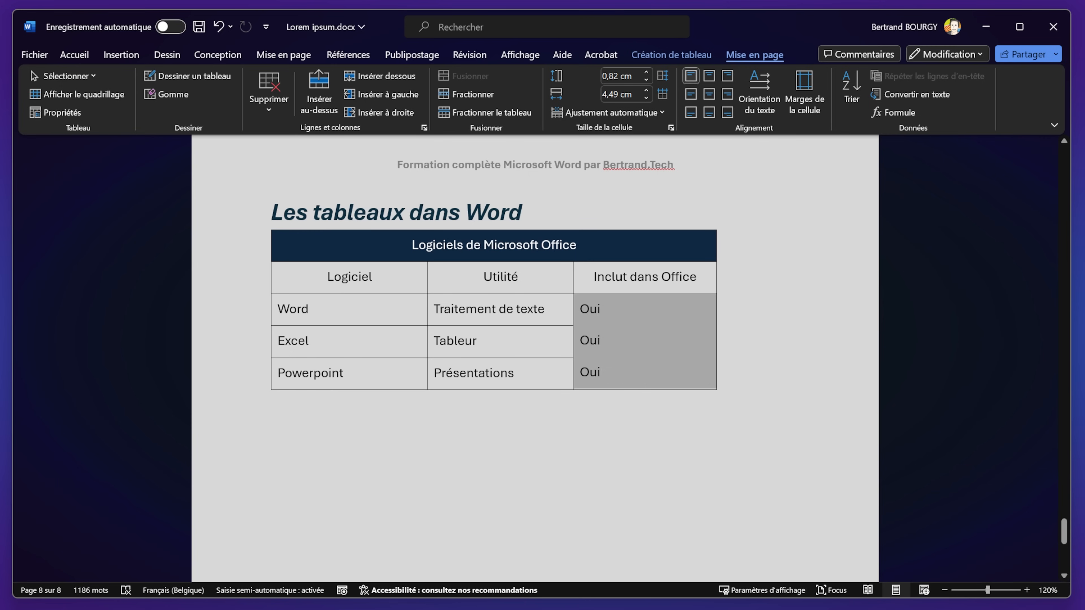
click(590, 341)
drag(590, 341, 602, 373)
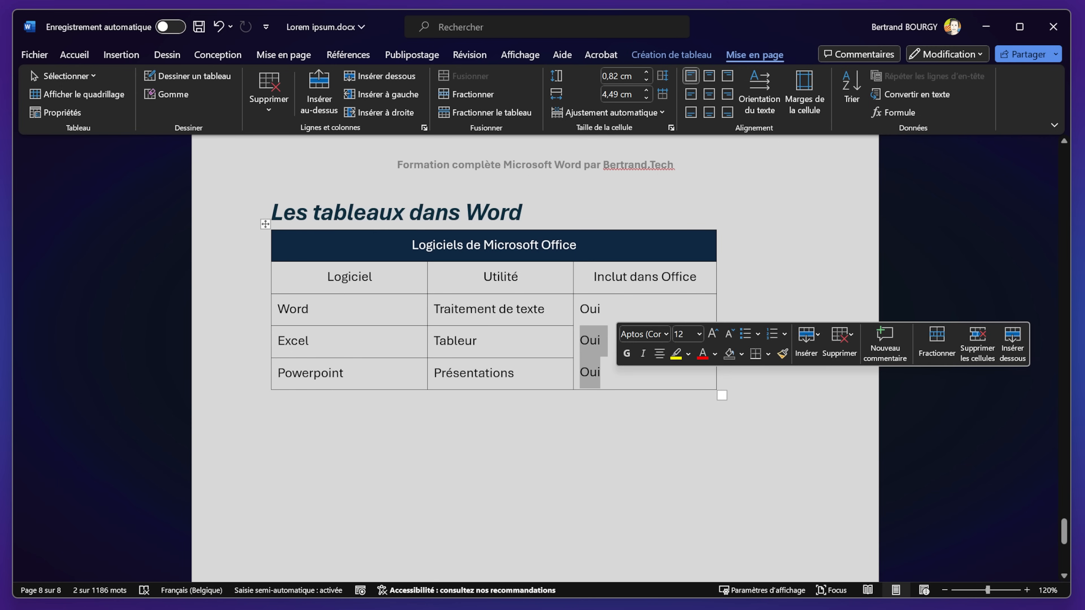
key(Delete)
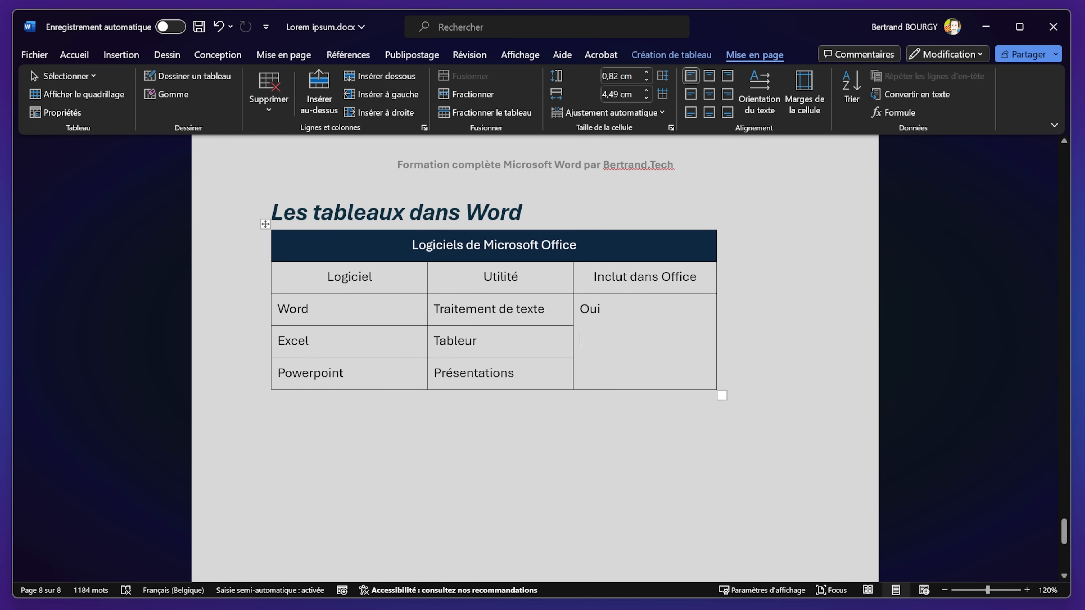
key(BackSpace)
Step: Center the remaining "Oui" both horizontally and vertically in the merged cell
mouse_move(622, 314)
mouse_down()
mouse_move(580, 314)
mouse_move(602, 312)
mouse_up()
click(610, 321)
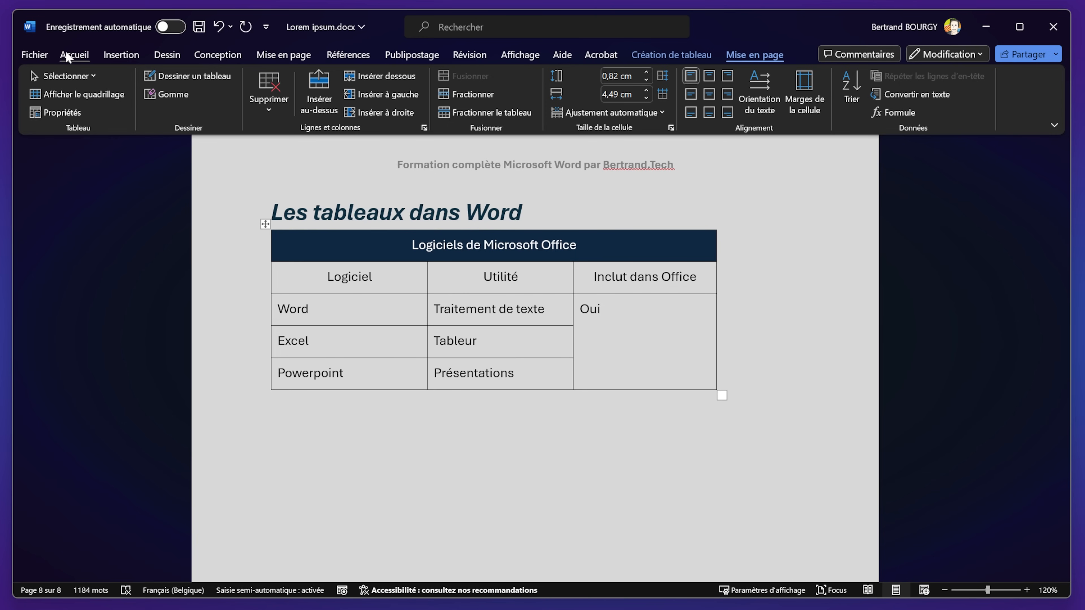
click(74, 55)
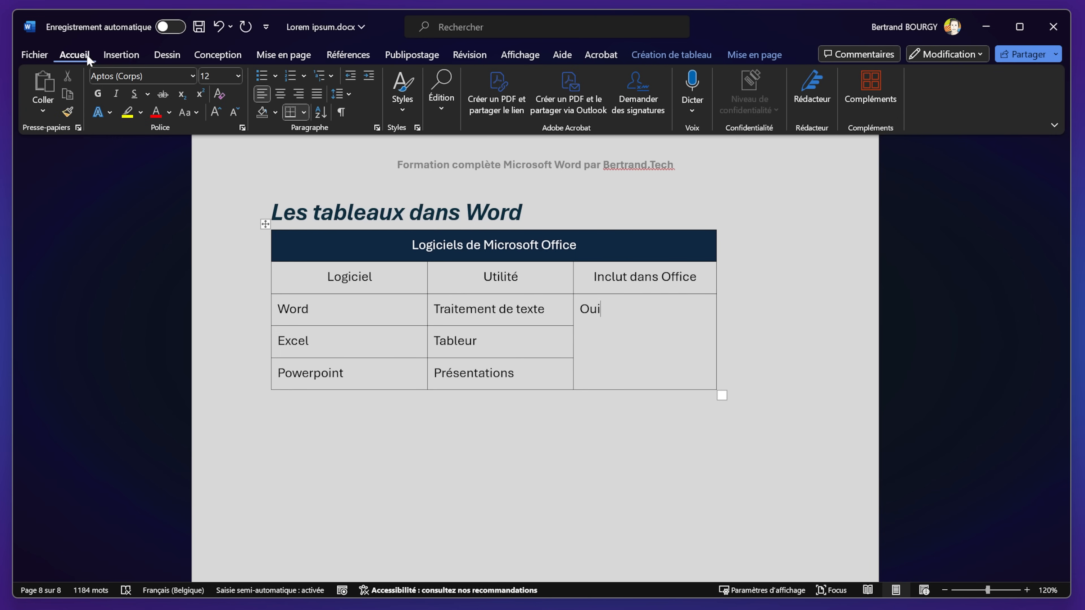
click(280, 92)
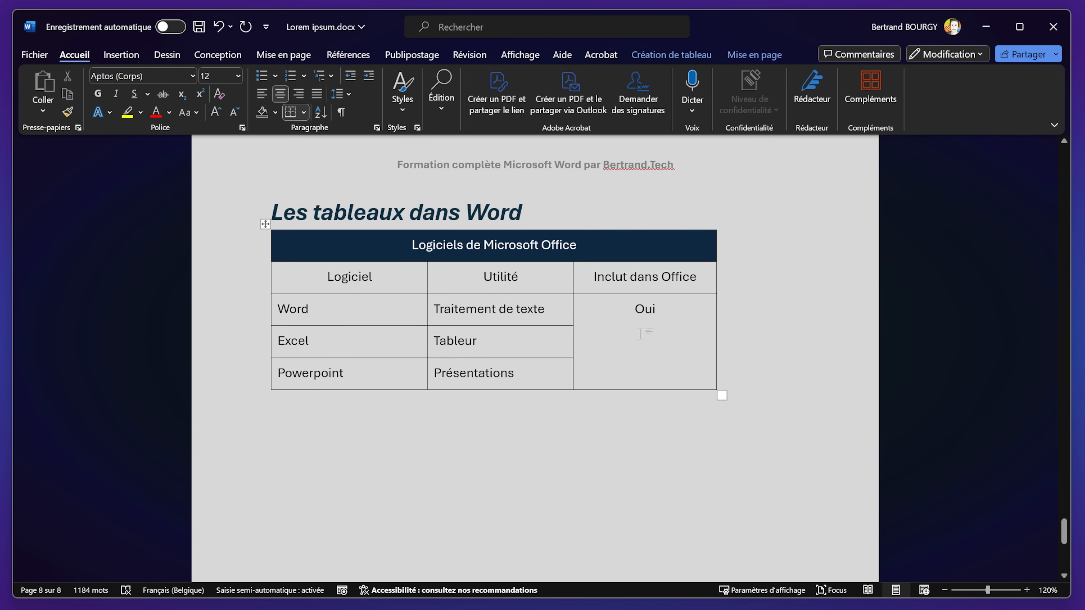
click(746, 53)
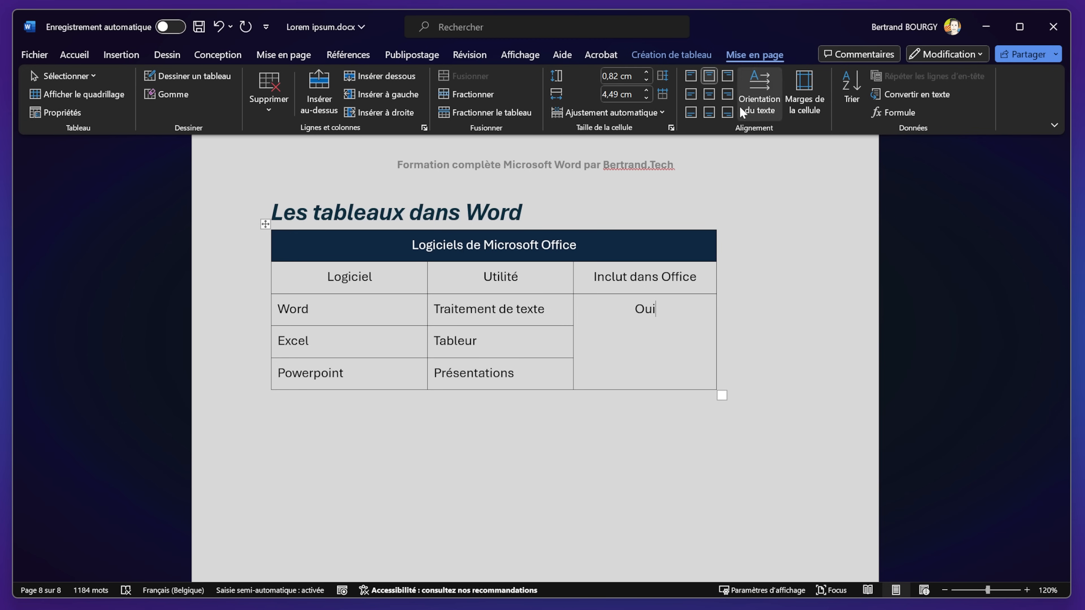
click(710, 112)
click(709, 94)
click(709, 76)
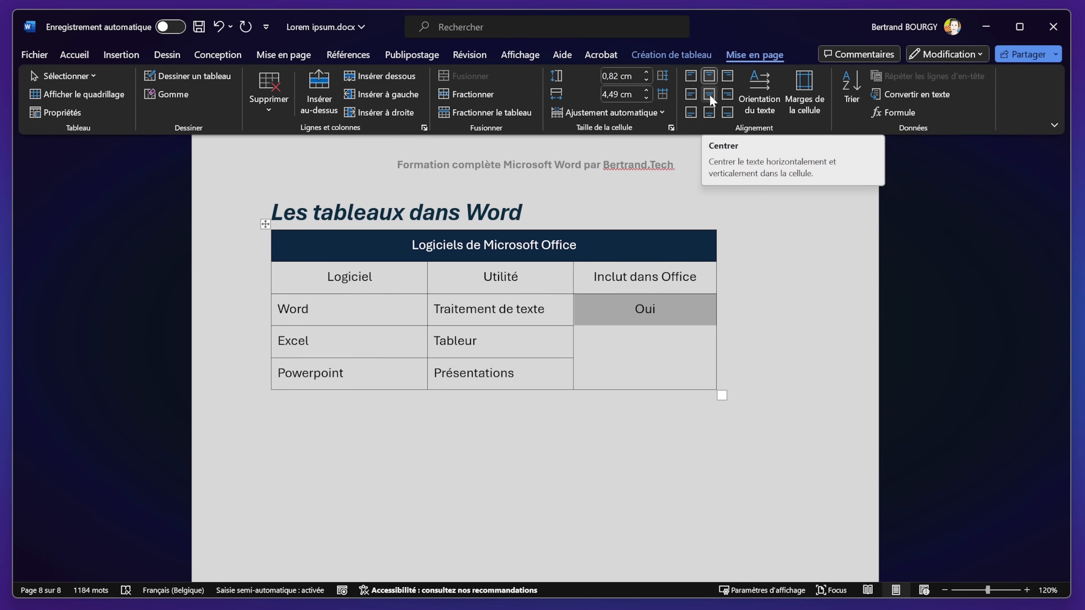
click(710, 94)
click(660, 341)
Step: Shade the header row with "Logiciel", "Utilité" and "Inclut dans Office" light blue
drag(328, 277, 592, 276)
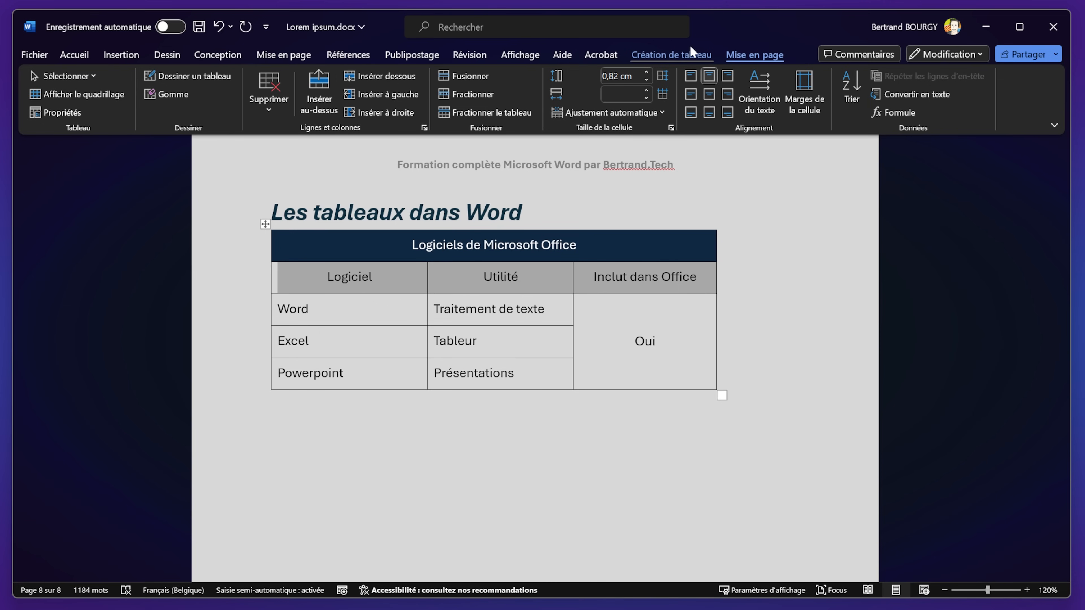
click(665, 55)
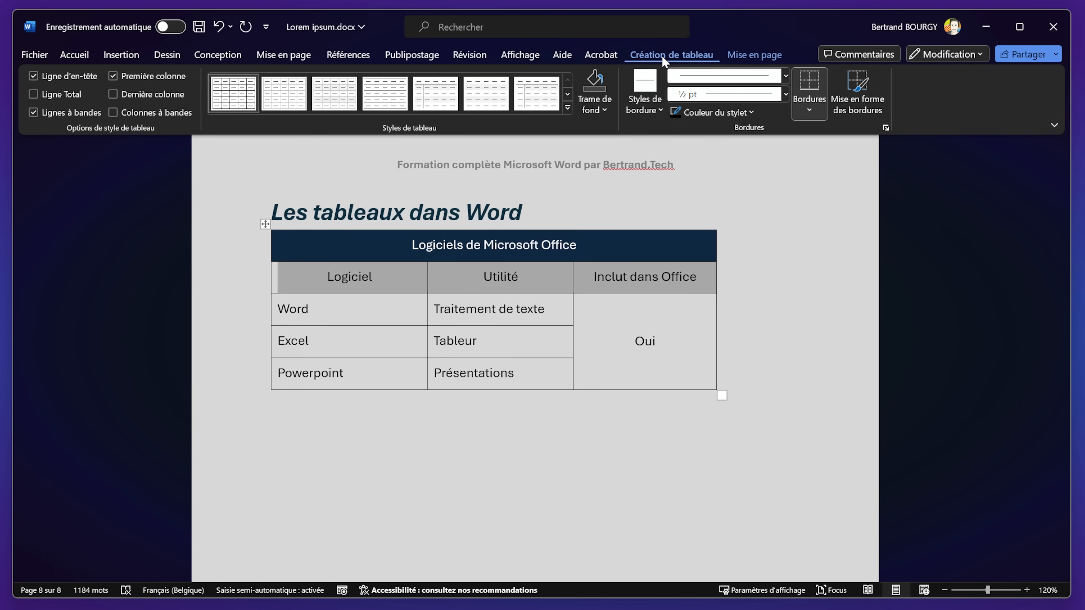
click(605, 106)
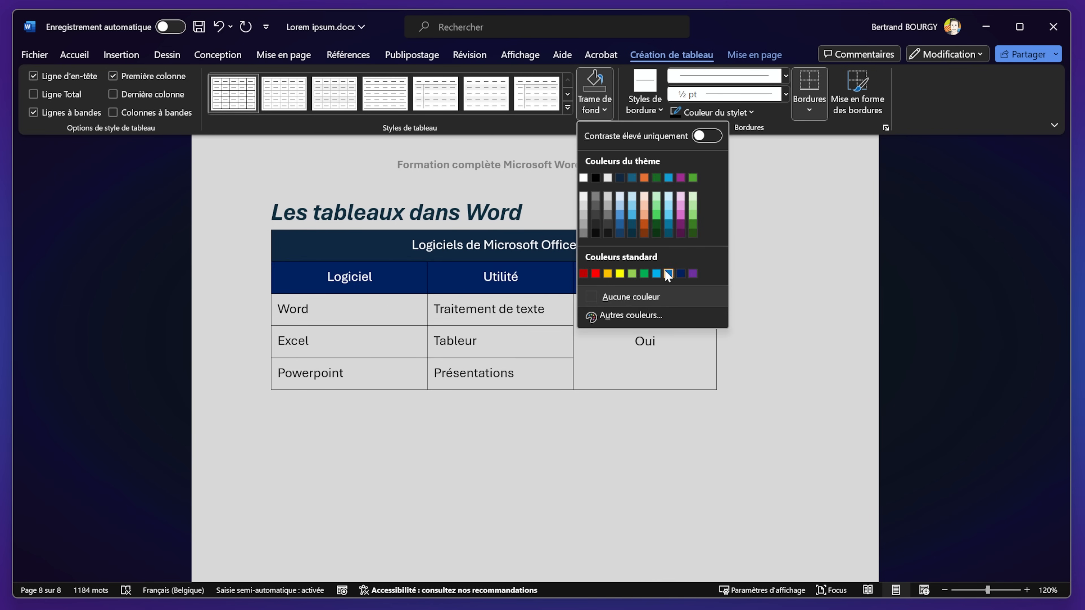
click(631, 204)
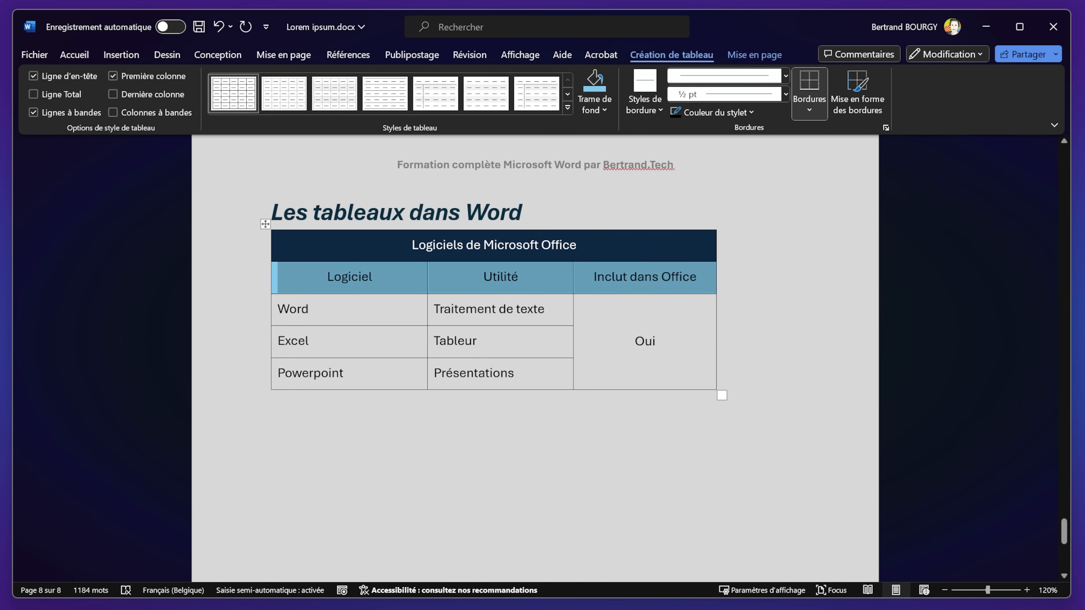
Step: Make the text of the table's light blue header row bold
click(72, 54)
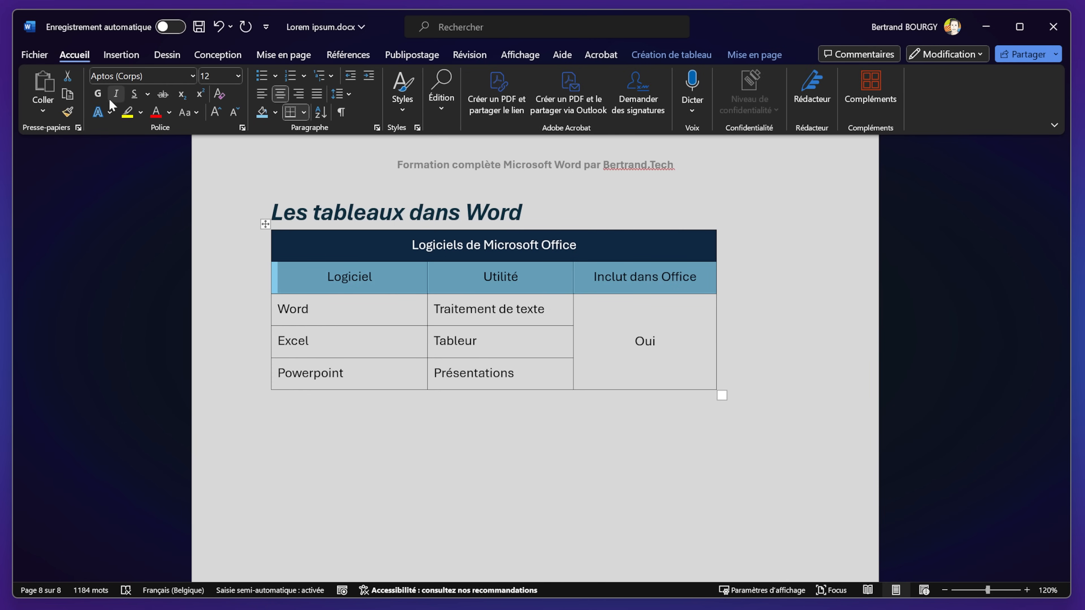
click(99, 91)
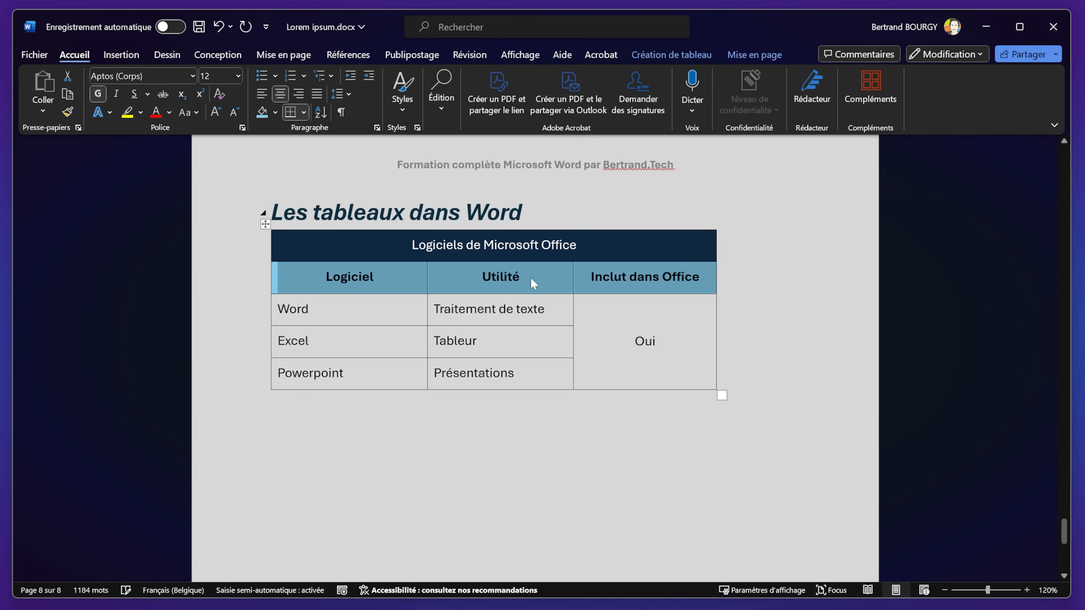
click(517, 373)
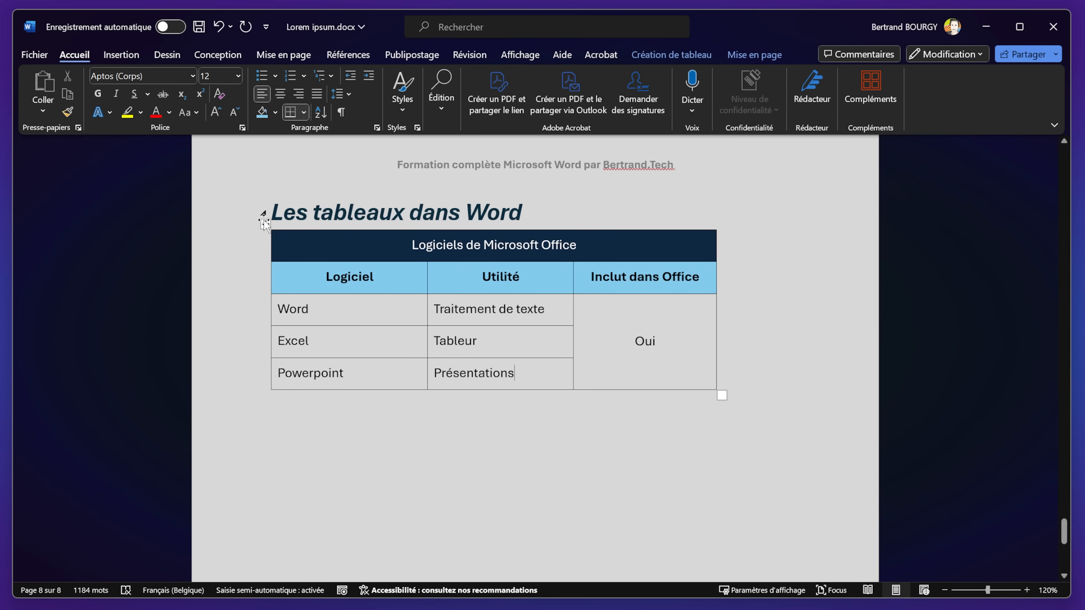
Step: Move the whole table slightly down to leave a gap beneath the "Les tableaux dans Word" heading
mouse_move(265, 226)
mouse_down()
mouse_move(264, 197)
mouse_move(265, 265)
mouse_move(264, 236)
mouse_up()
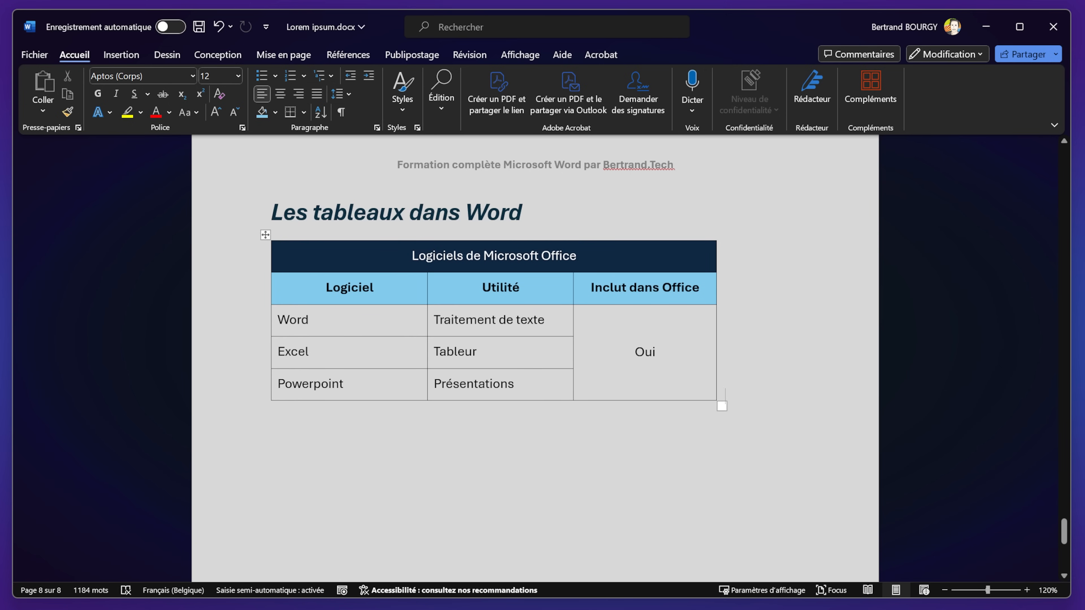
key(Return)
key(Return)
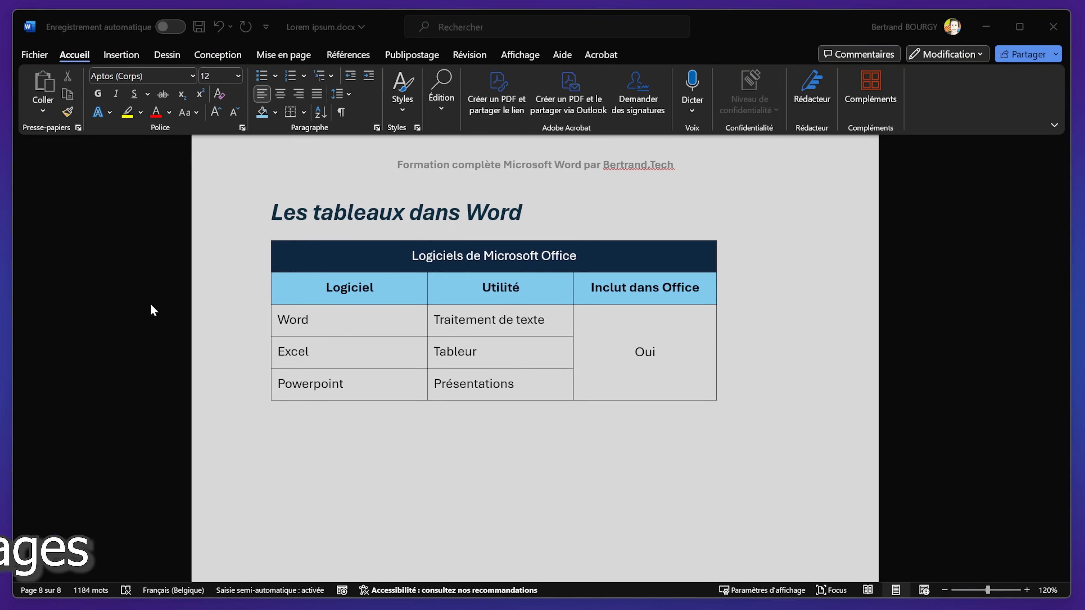
Step: Add the heading "Images" below the table, followed by a new empty line
click(283, 460)
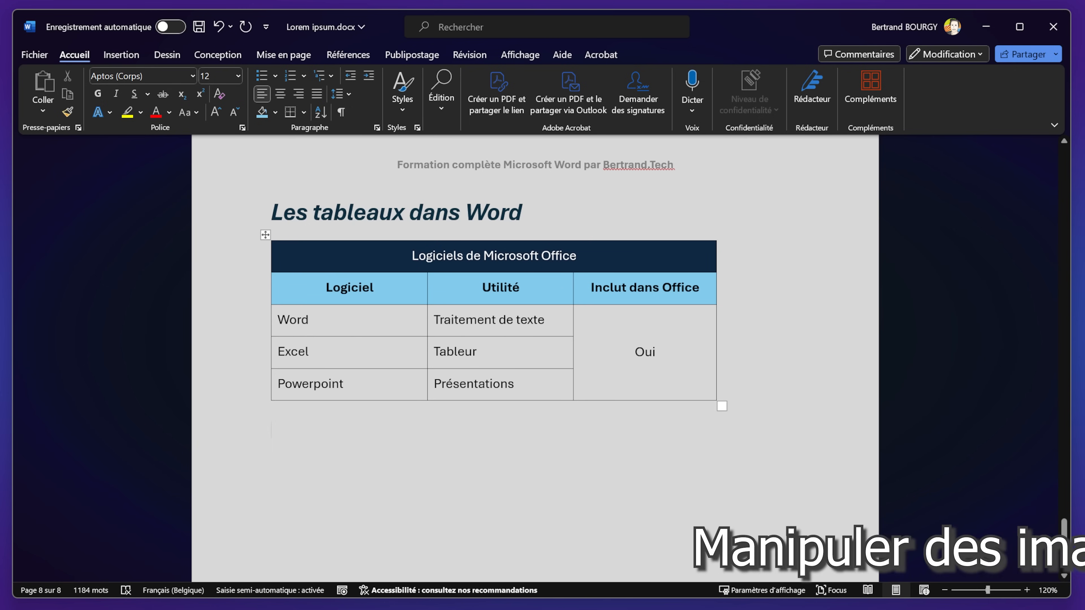
click(126, 55)
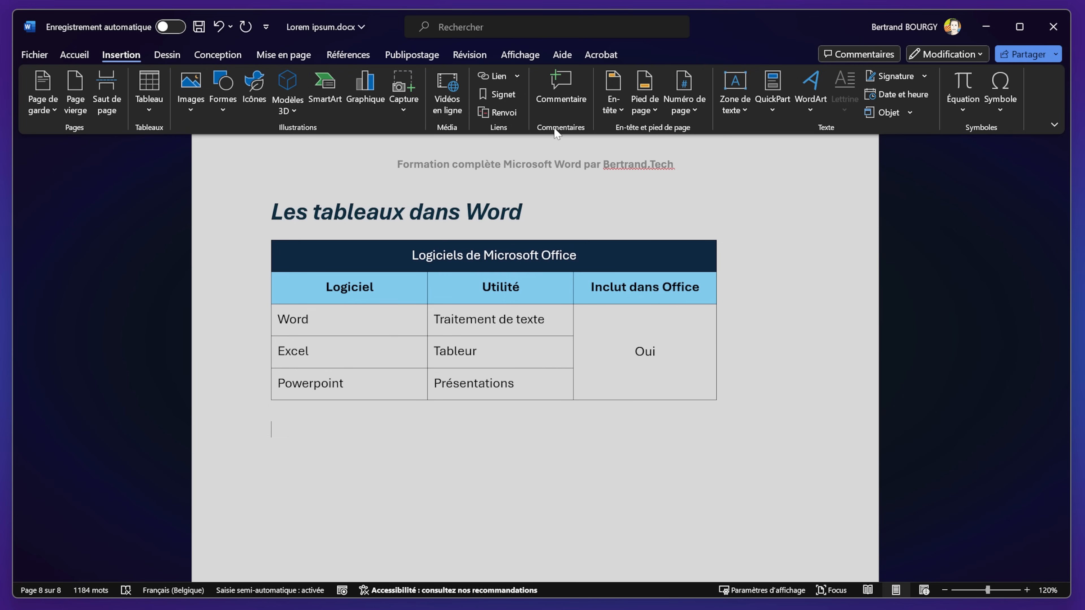
text(Images)
key(Return)
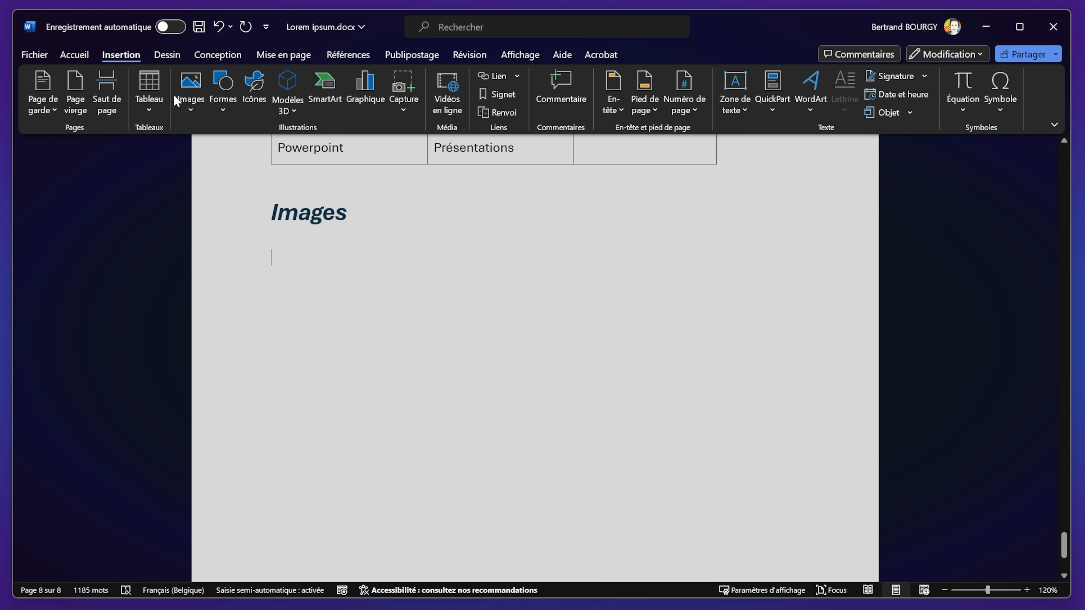
Step: Insert the Unsplash JPG photo stored in this device's Bureau folder beneath the "Images" heading
click(192, 106)
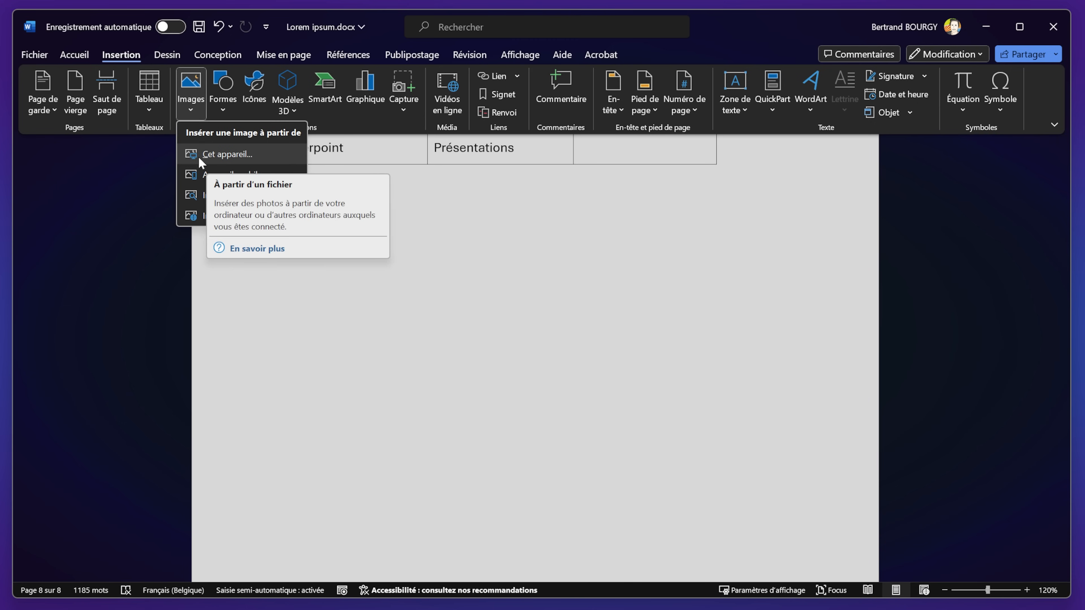
click(271, 154)
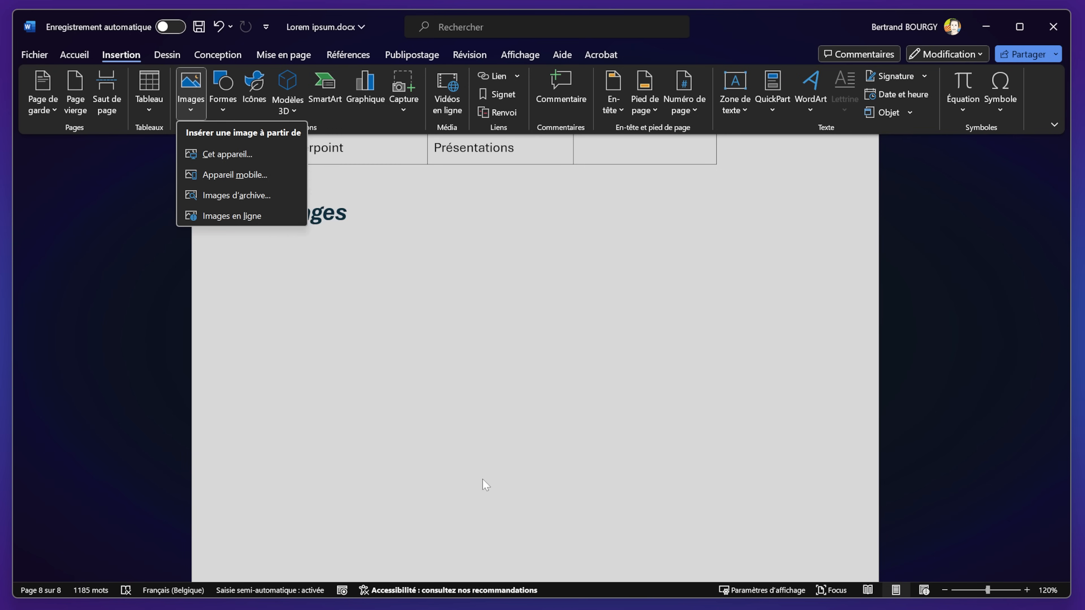
click(189, 99)
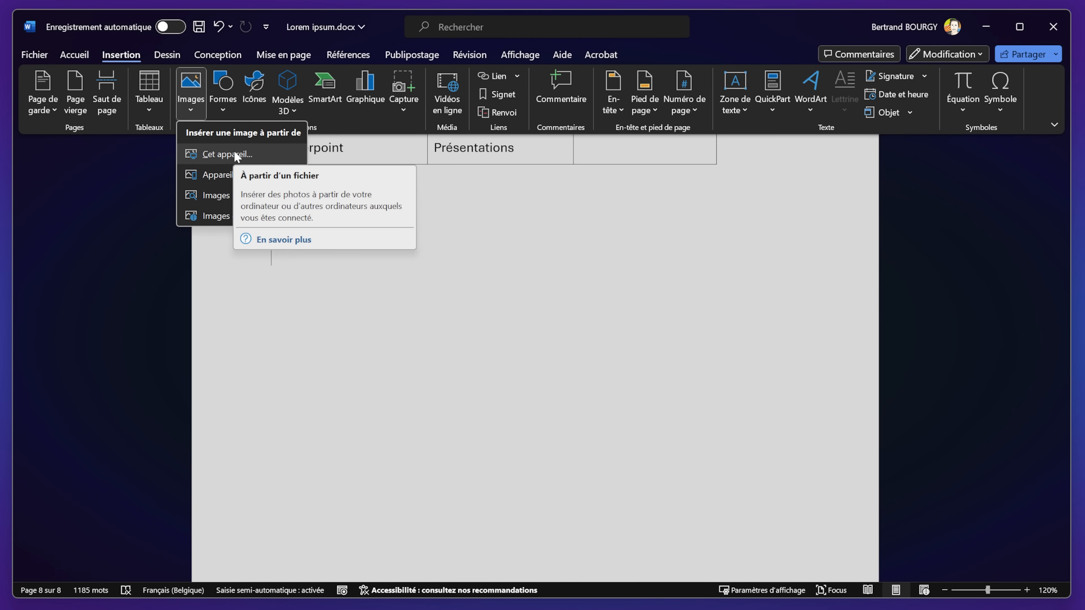
click(255, 152)
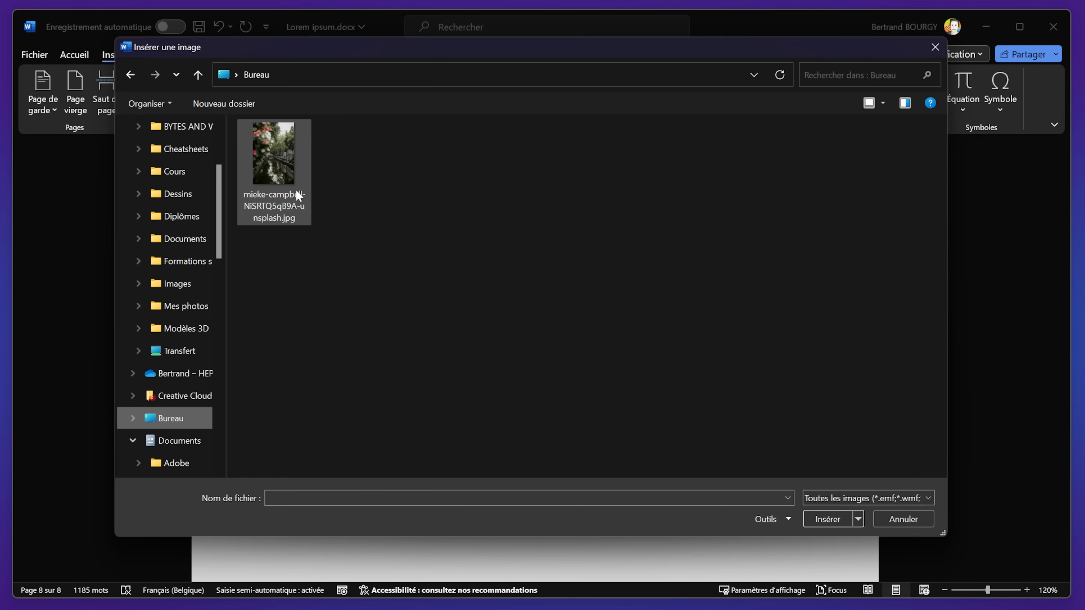
double_click(281, 192)
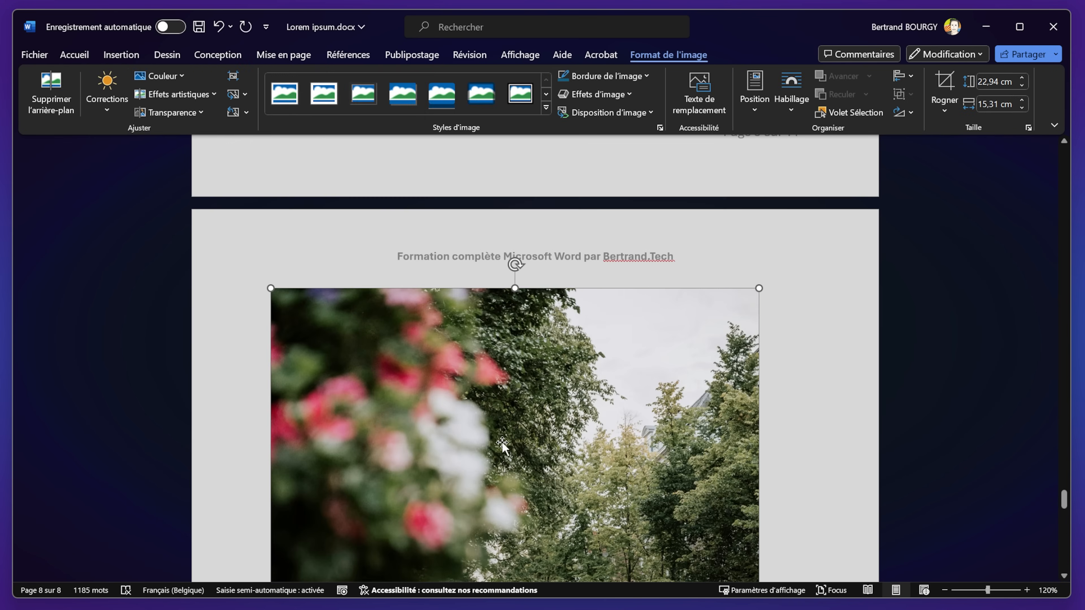
Step: Shrink the inserted picture by its corner to about 6,77 cm high by 4,52 cm wide, mirroring it horizontally
scroll(435, 448, down, 6)
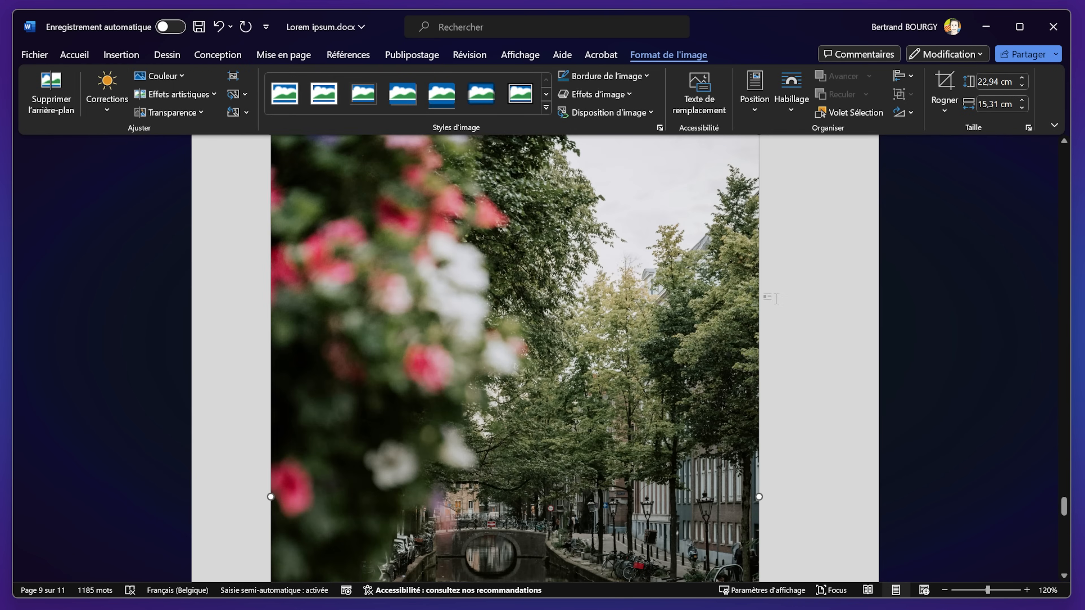
scroll(609, 470, down, 3)
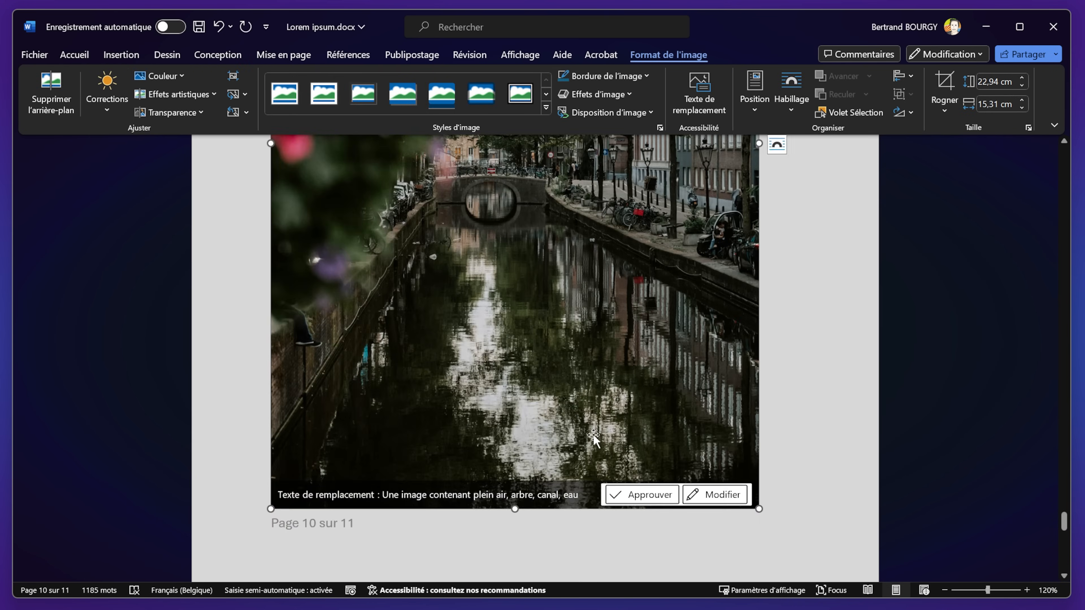
scroll(628, 406, up, 7)
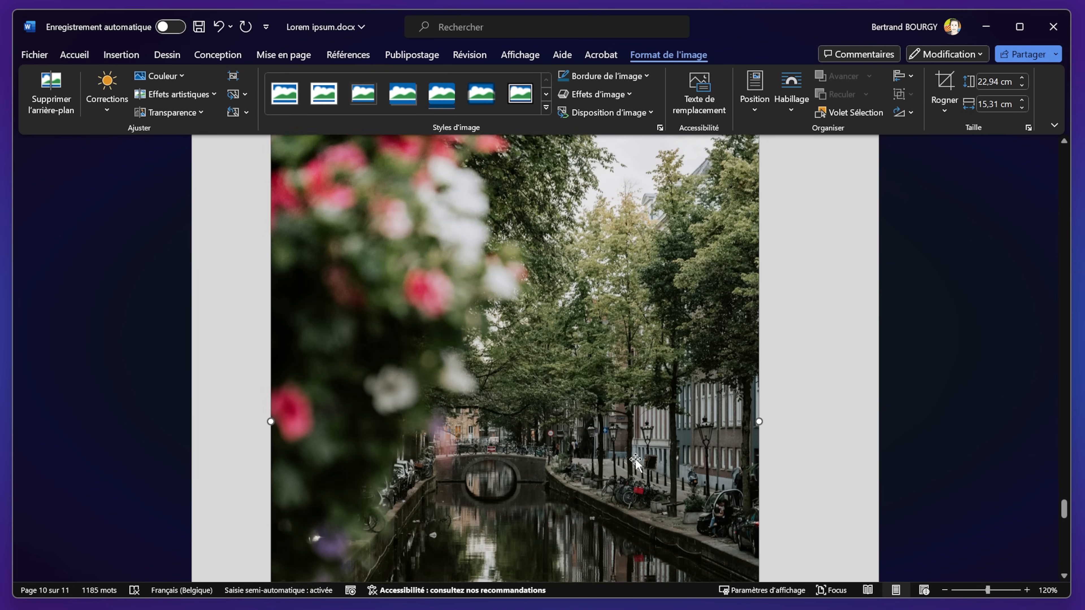
scroll(612, 348, up, 2)
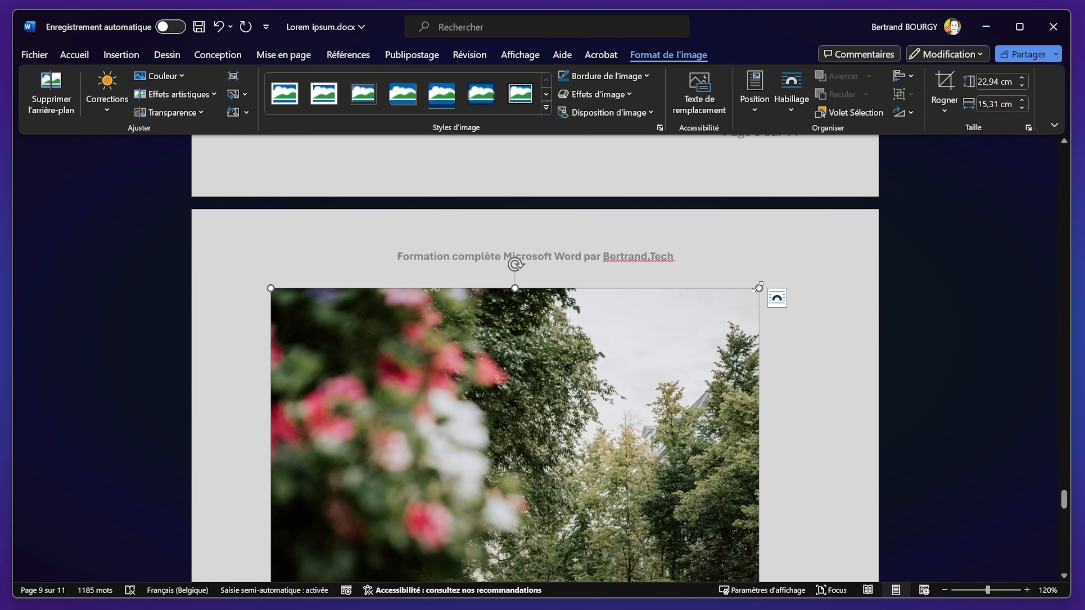
drag(759, 287, 296, 537)
click(349, 414)
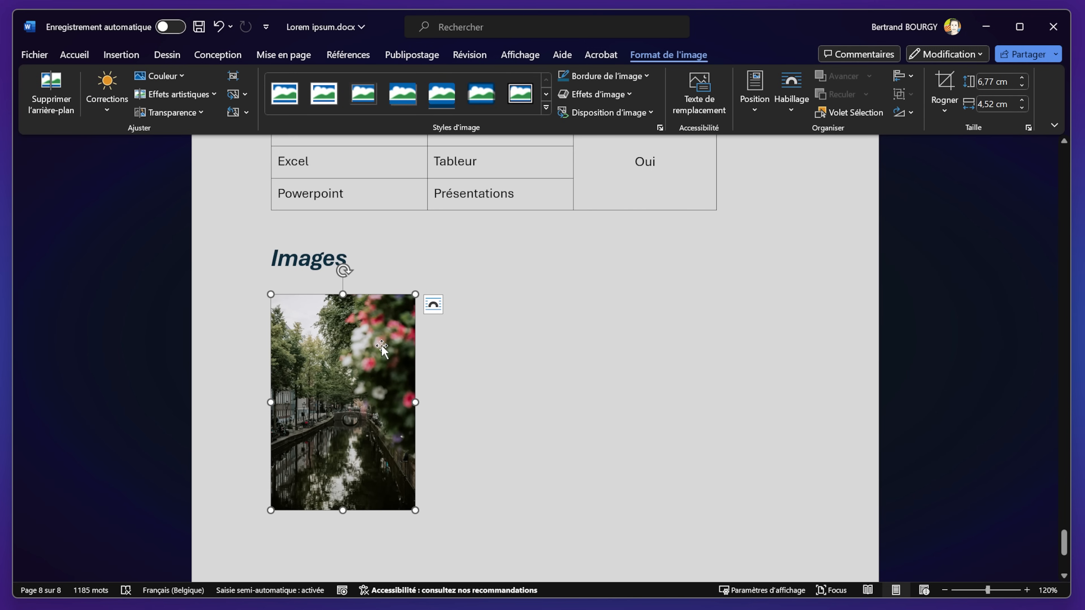
Step: Try centre and right alignment on the picture, and align it left again
click(75, 56)
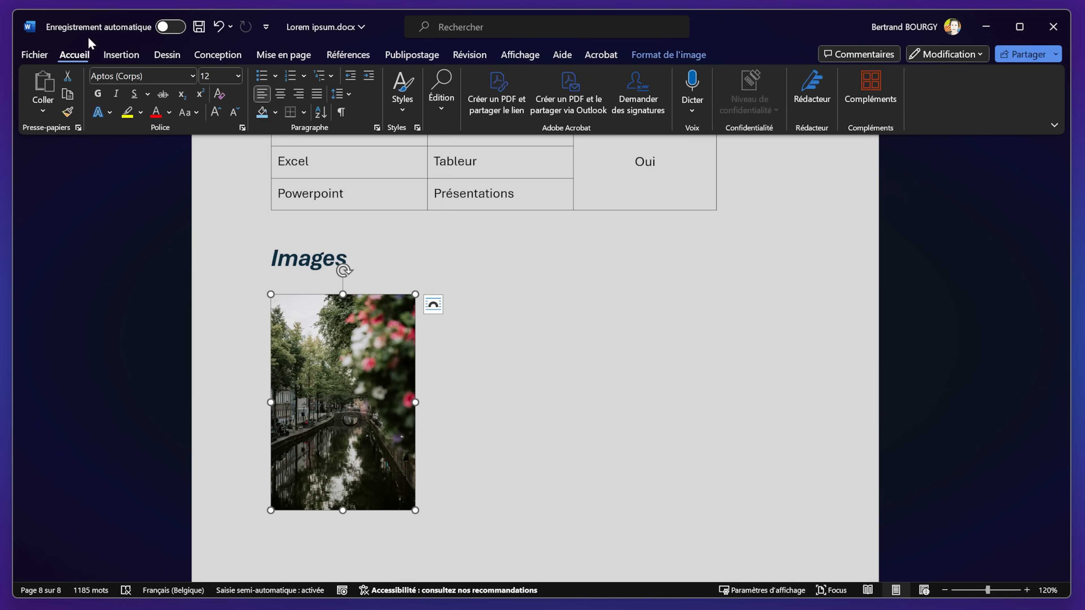
click(280, 95)
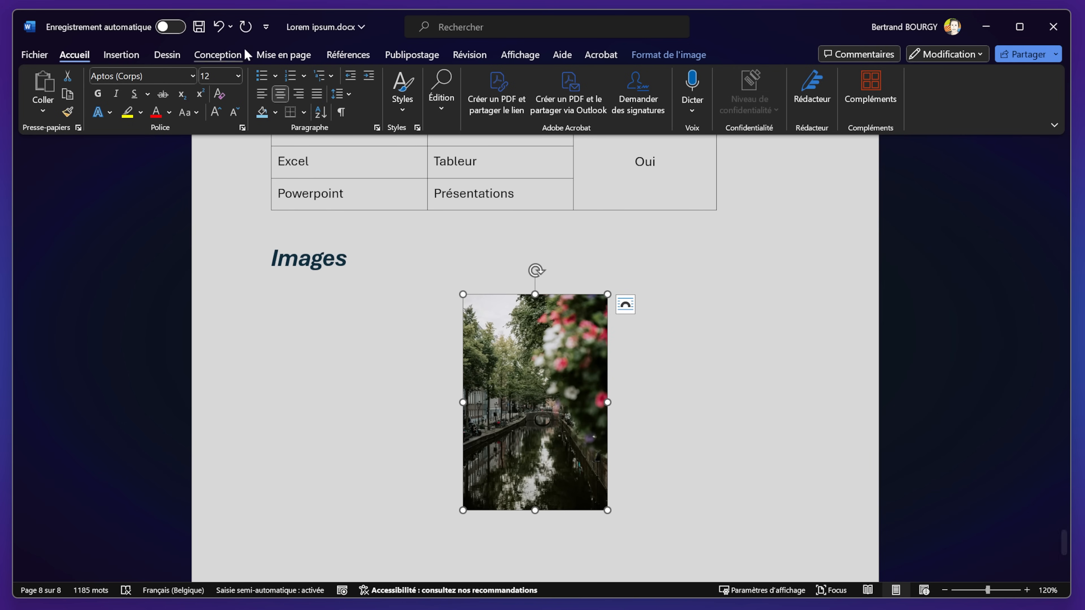
click(299, 95)
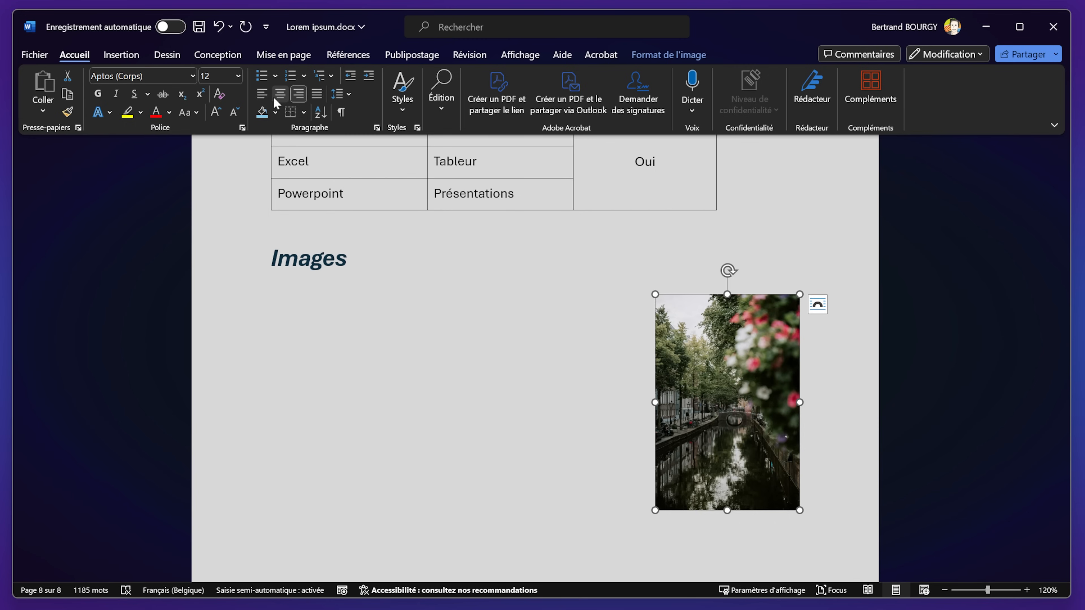
click(261, 101)
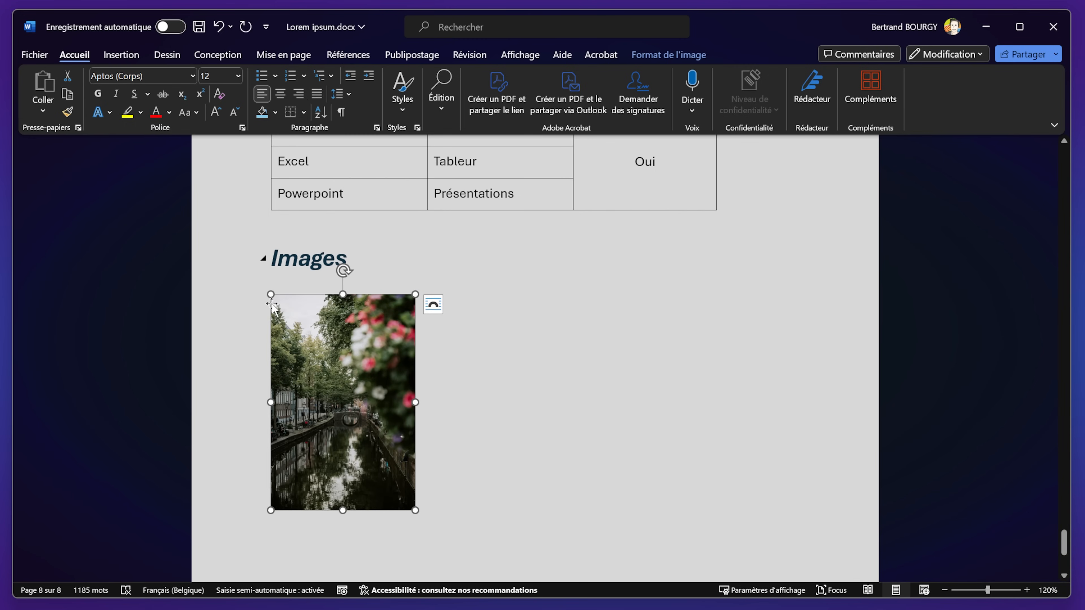
Step: Set the picture's text wrapping to Derrière le texte and move it behind the first column of the table
right_click(340, 349)
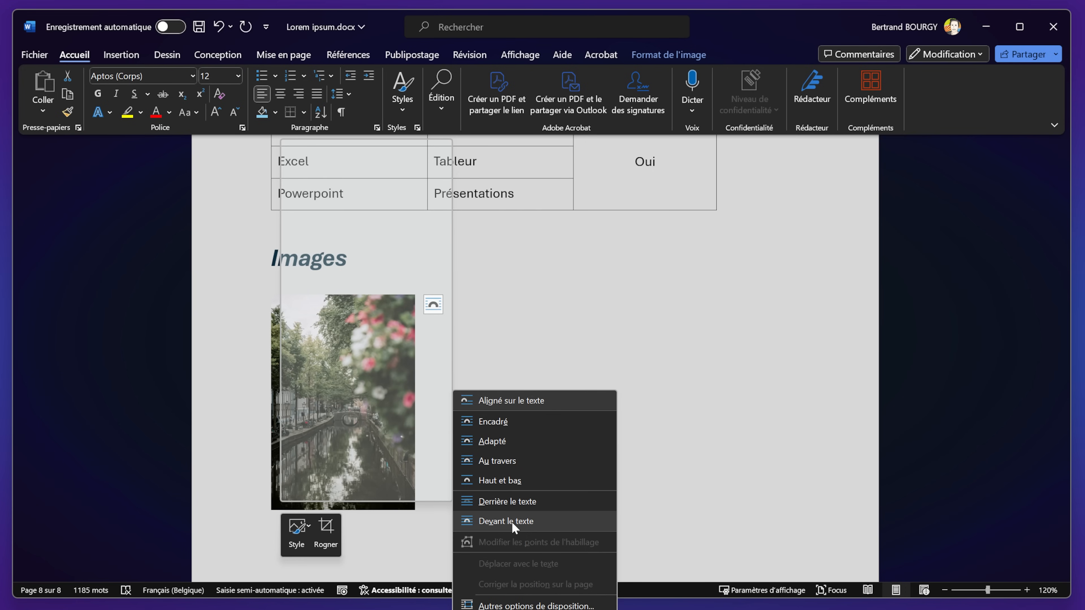
click(523, 500)
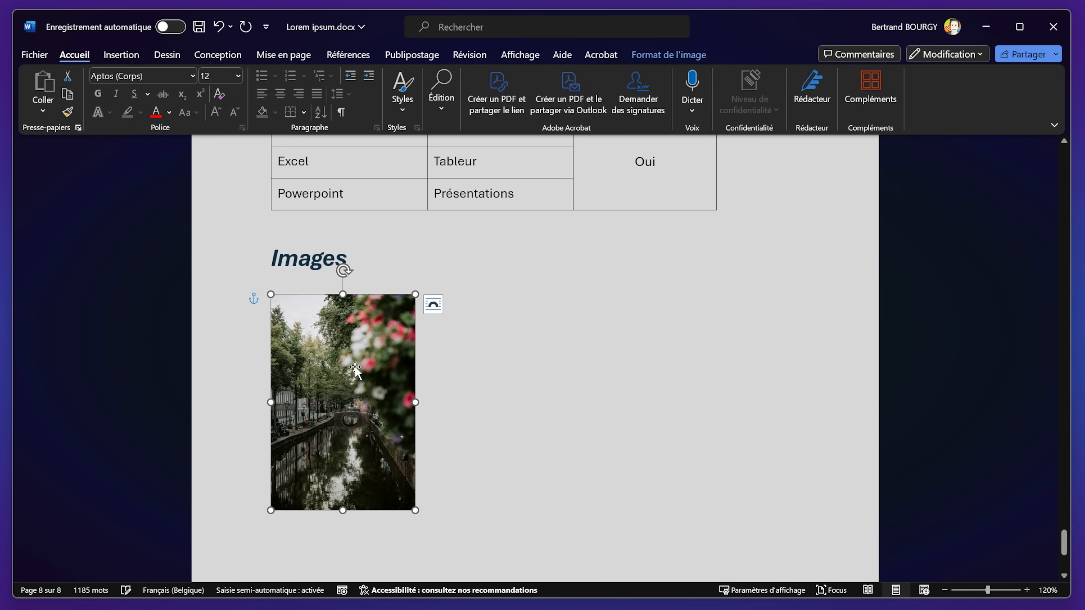
drag(338, 376, 422, 423)
click(392, 403)
drag(485, 401, 342, 233)
scroll(336, 308, up, 3)
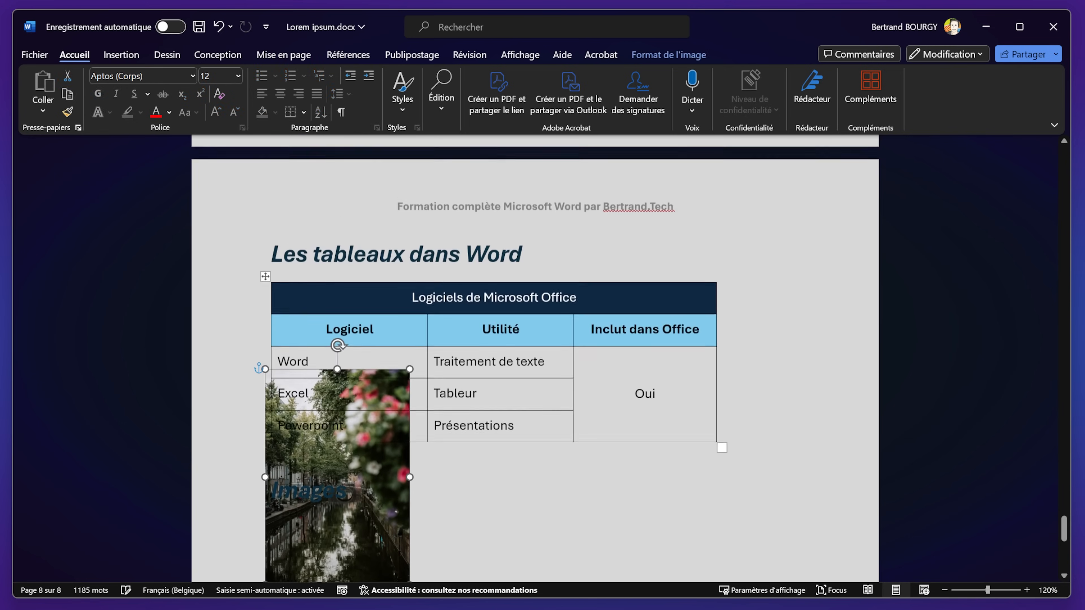
scroll(331, 365, down, 2)
click(332, 363)
drag(375, 406, 381, 321)
scroll(376, 342, up, 2)
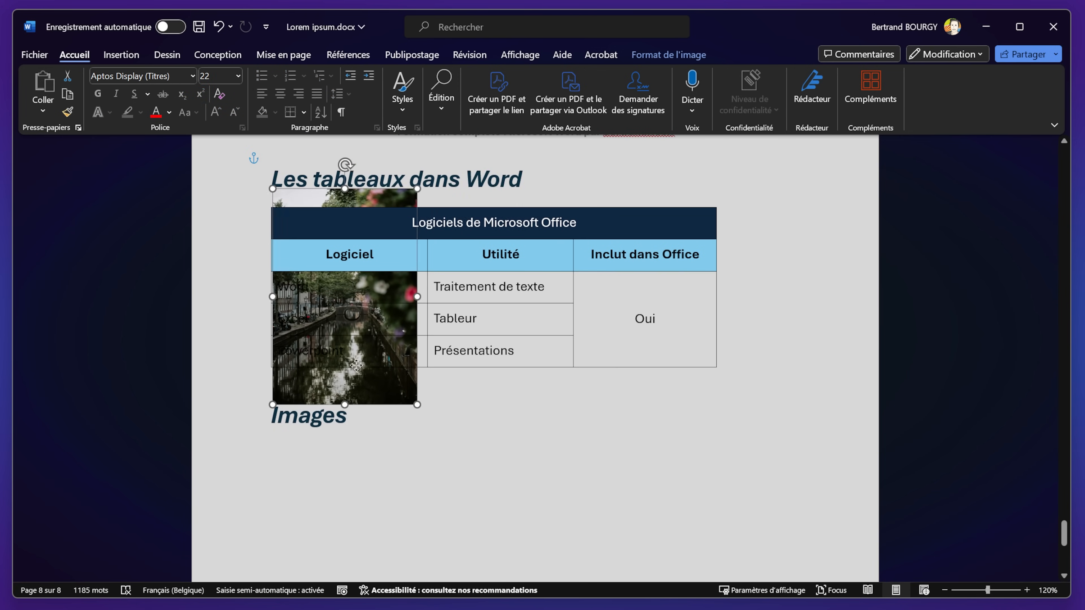
Step: Set the picture's wrapping to Devant le texte and move it over the table's "Inclut dans Office" column
right_click(369, 384)
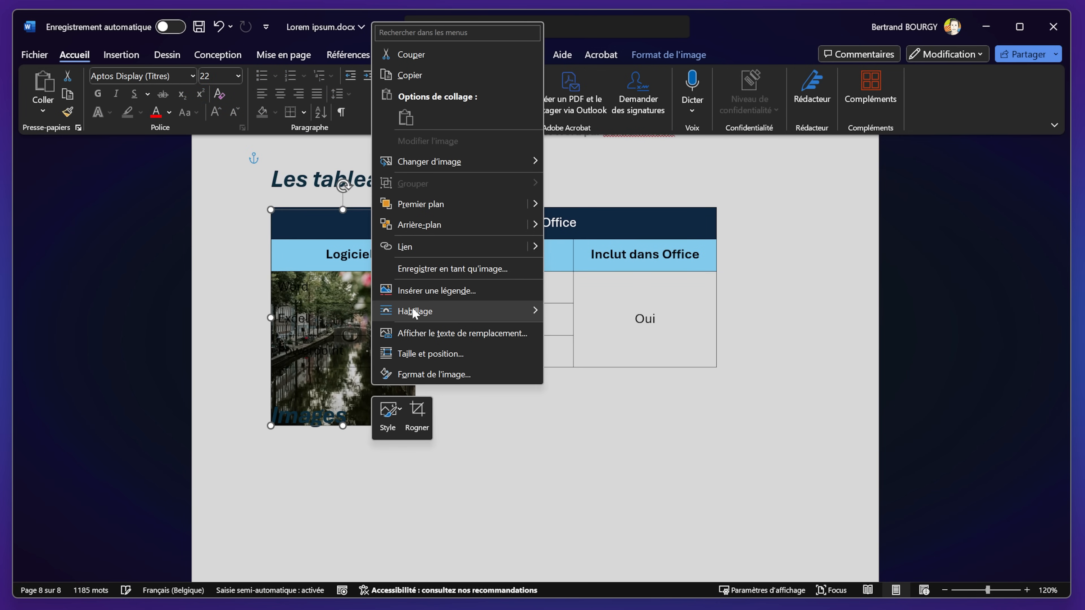
mouse_move(427, 311)
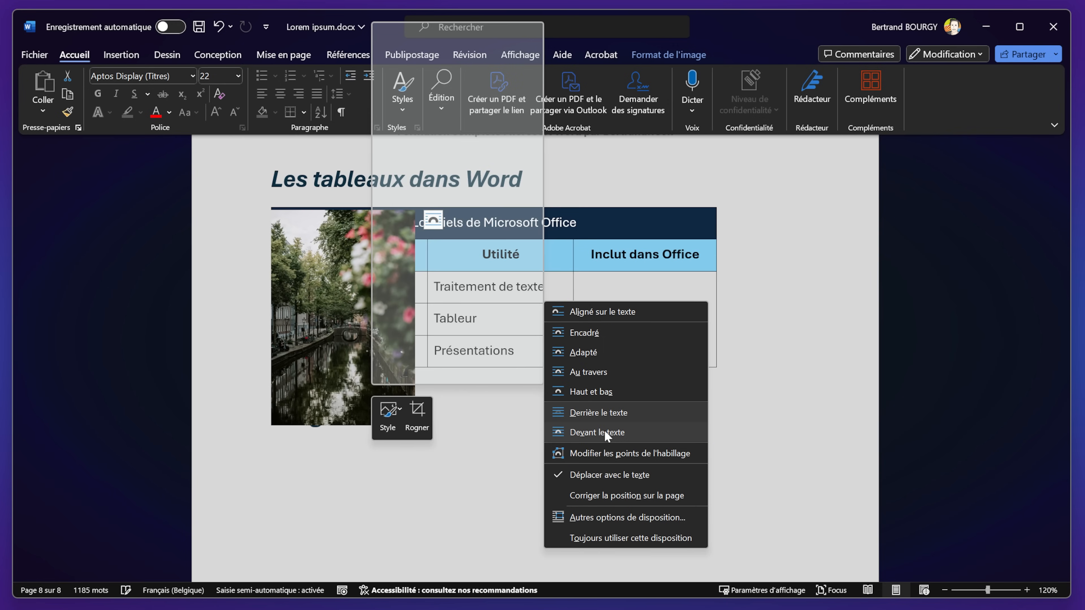
click(598, 432)
drag(304, 340, 601, 355)
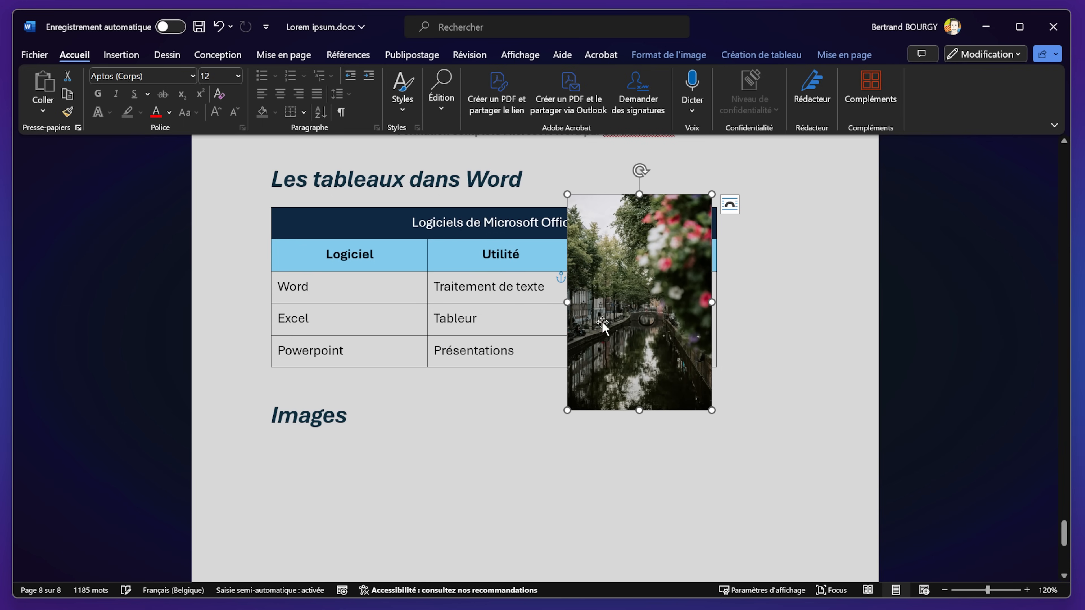
Step: Preview the Haut et bas text wrapping on the picture covering the table
right_click(637, 306)
mouse_move(694, 568)
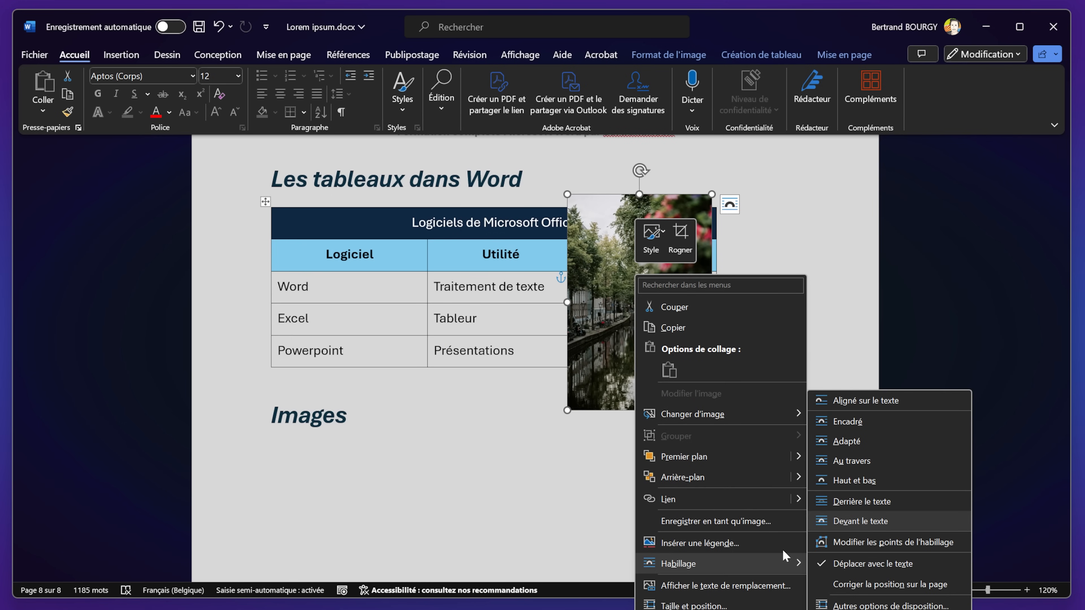
click(871, 480)
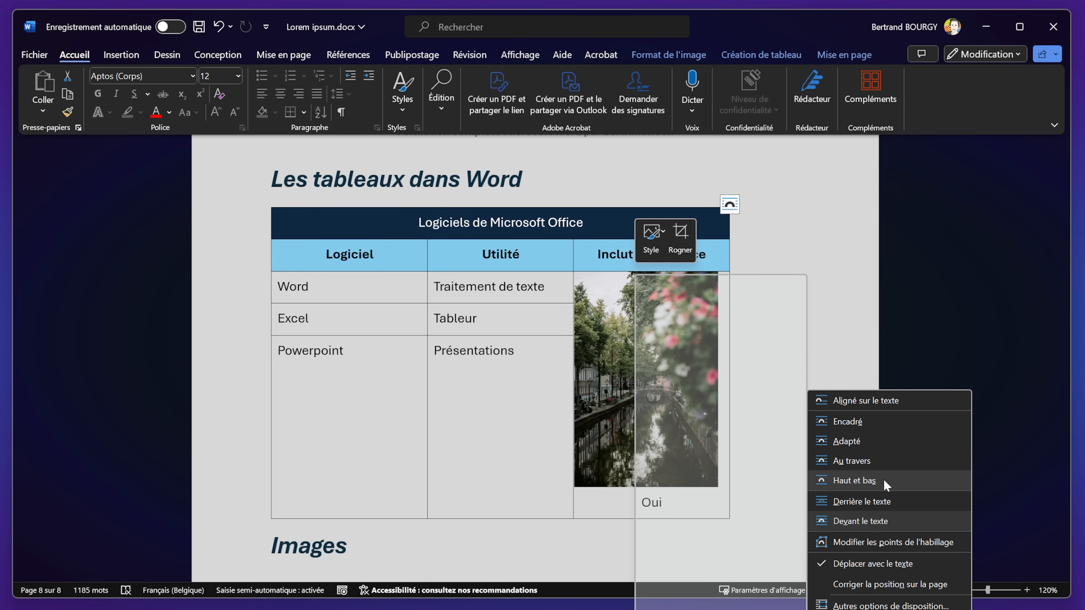
click(876, 477)
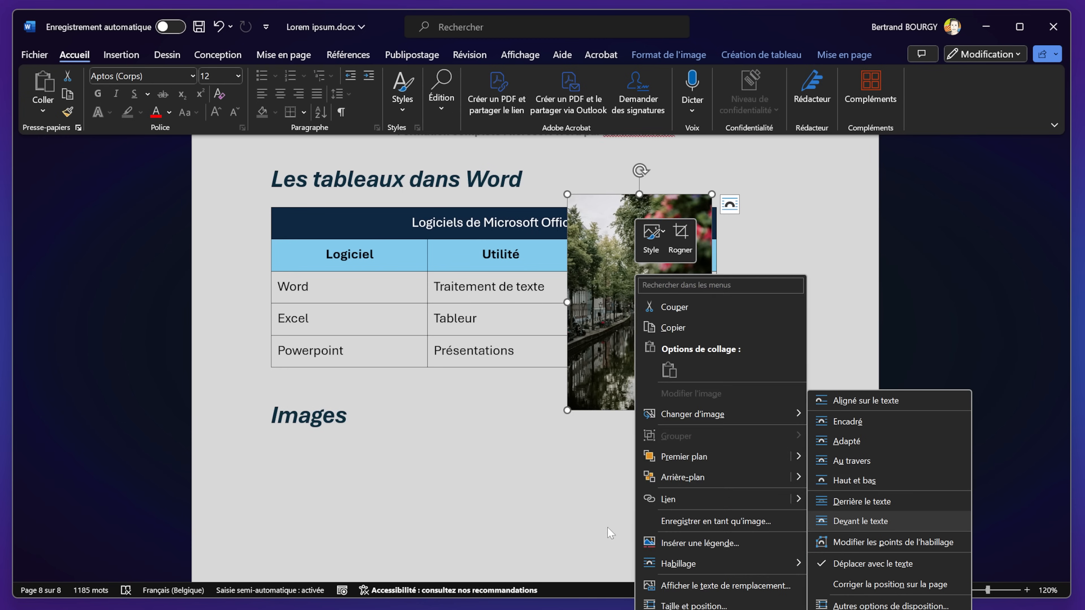
Step: Move the picture back below the "Images" heading and set its text wrapping to Aligné sur le texte
scroll(381, 417, up, 4)
right_click(383, 417)
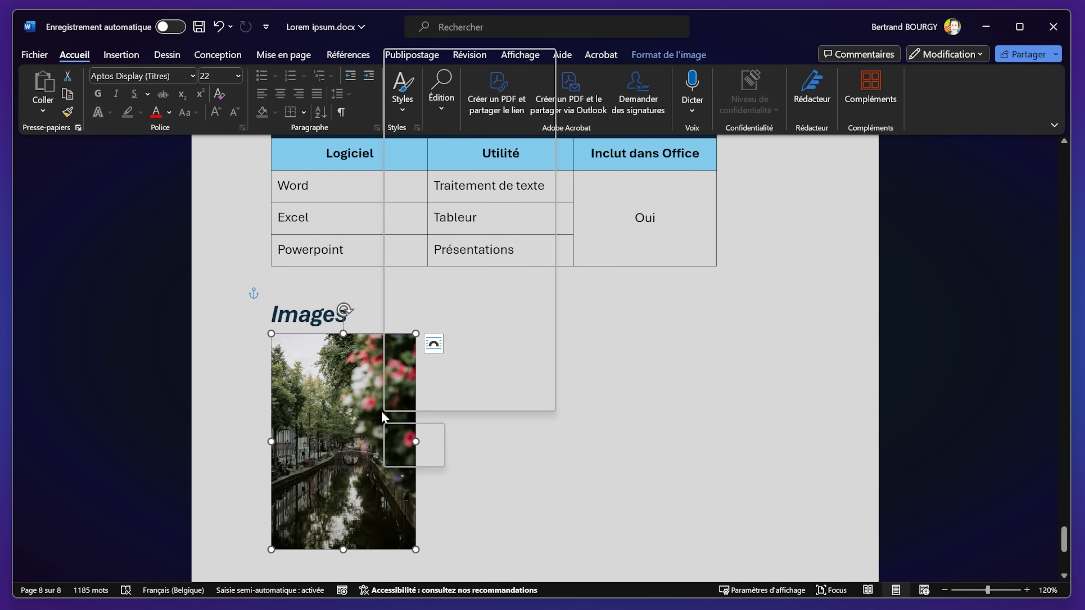
mouse_move(445, 338)
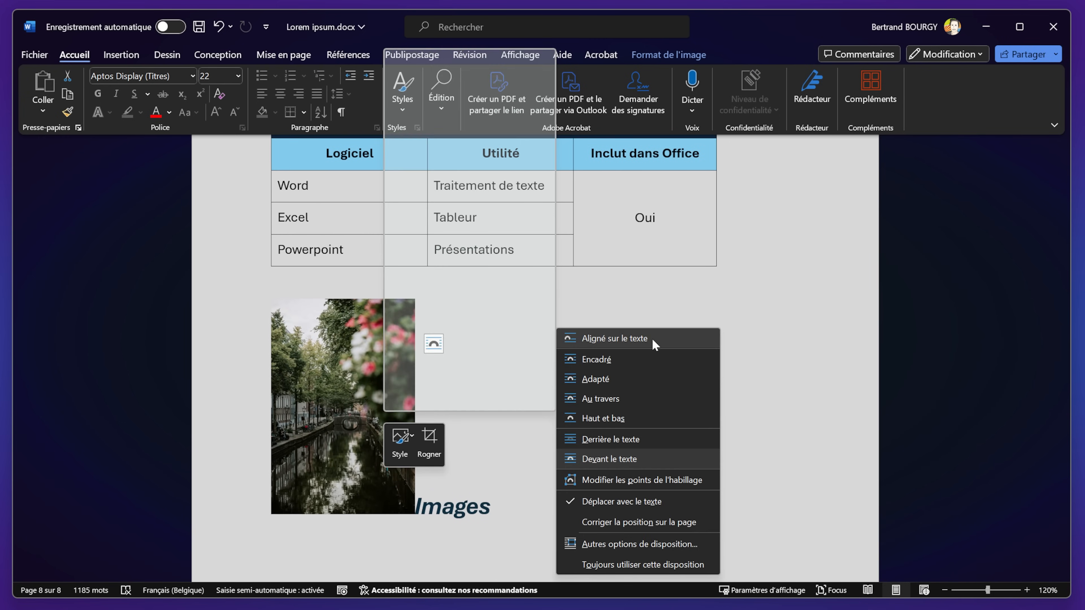
click(652, 338)
Step: Place the picture directly after the "Images" heading text and break it onto a new line
drag(379, 428, 495, 472)
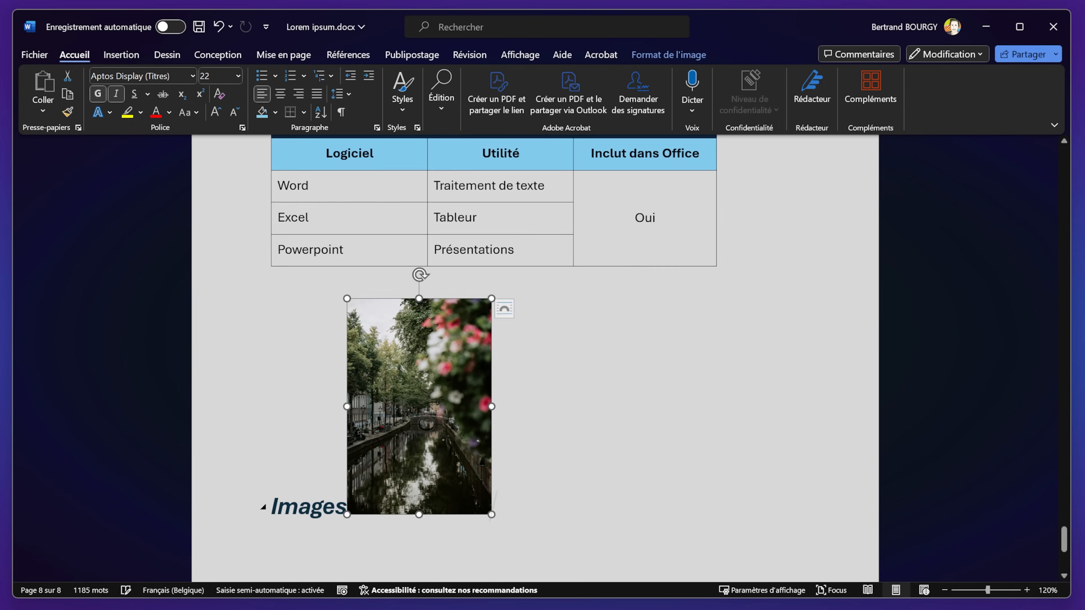
click(351, 515)
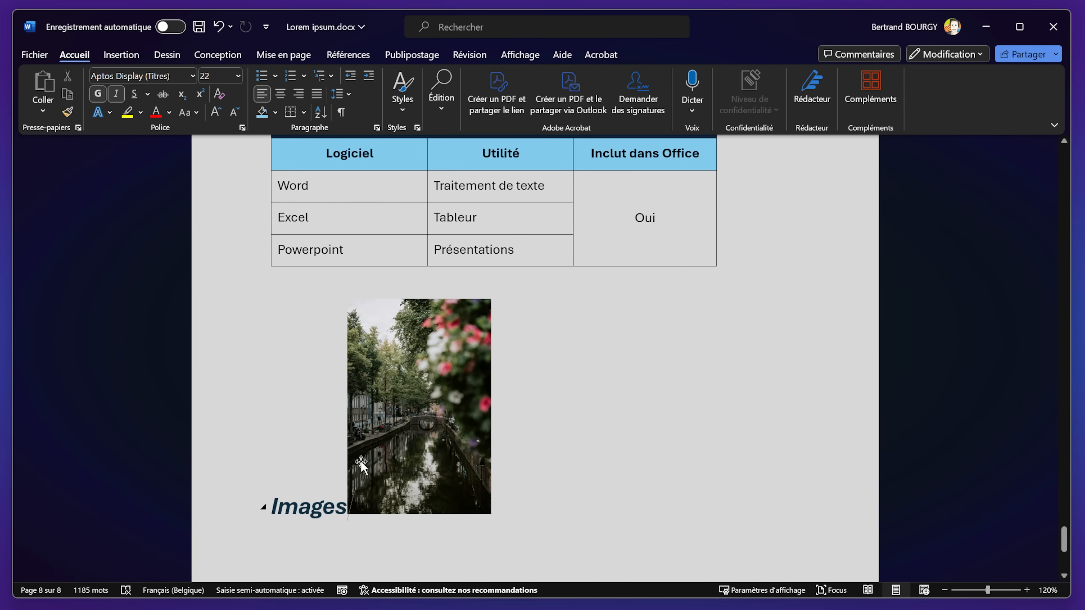
key(Return)
Step: Centre the picture on its own line beneath the "Images" heading
scroll(447, 359, down, 1)
drag(357, 325, 388, 192)
drag(496, 349, 353, 355)
scroll(379, 390, up, 2)
click(559, 371)
drag(333, 408, 334, 355)
drag(399, 378, 380, 349)
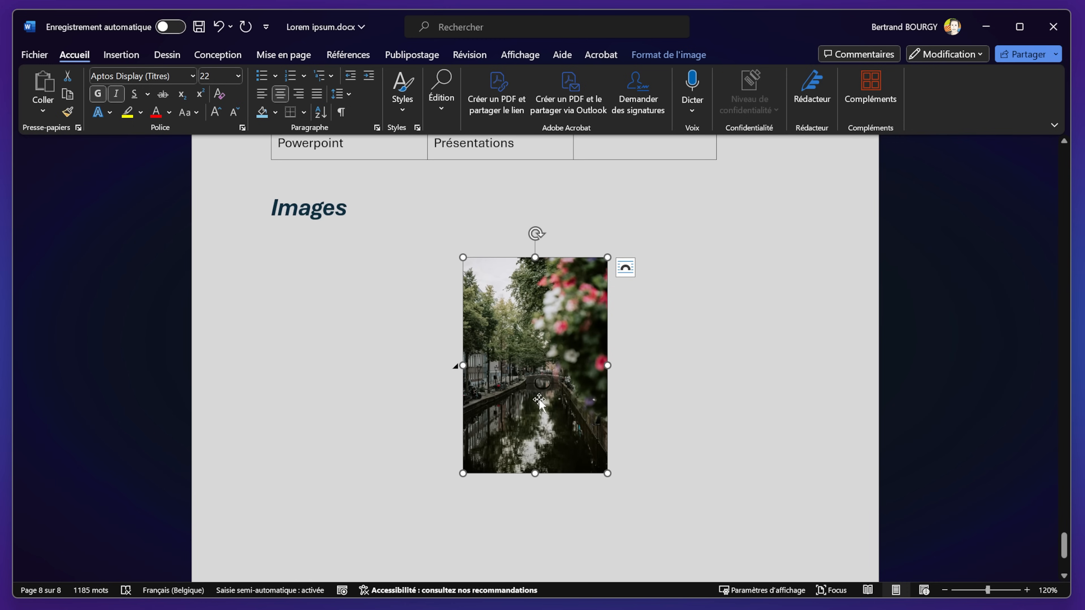
Step: Examine the picture's size and text wrapping options, and leave them without making changes
right_click(520, 423)
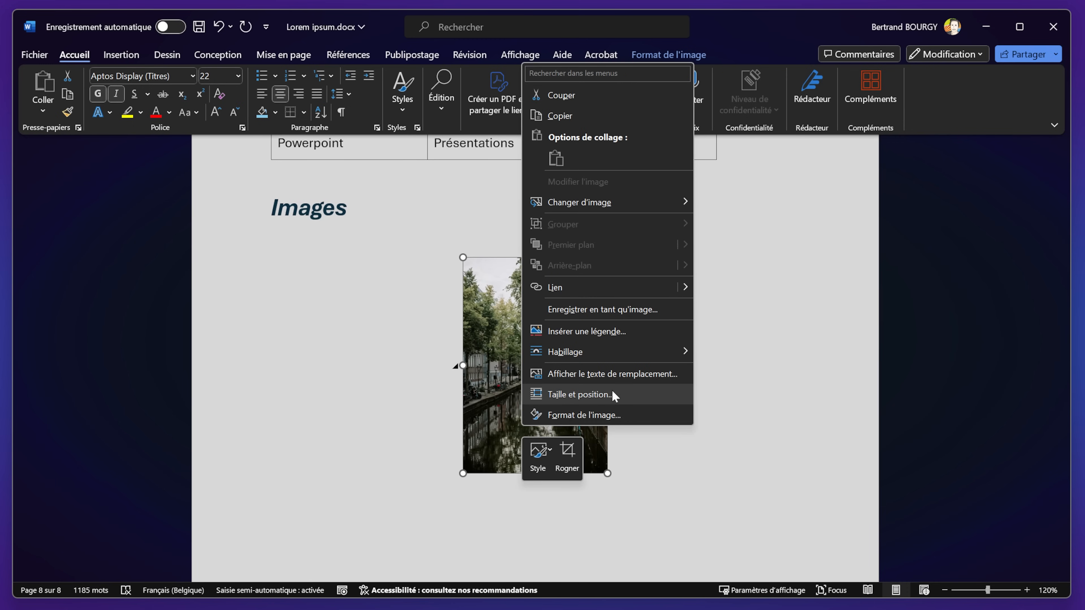
click(589, 396)
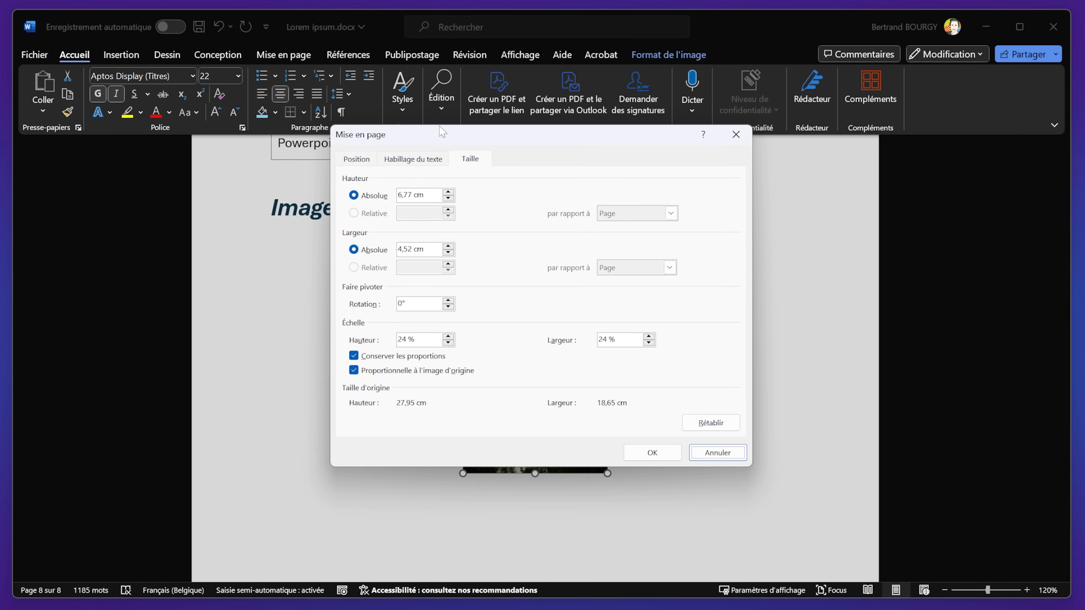
click(423, 159)
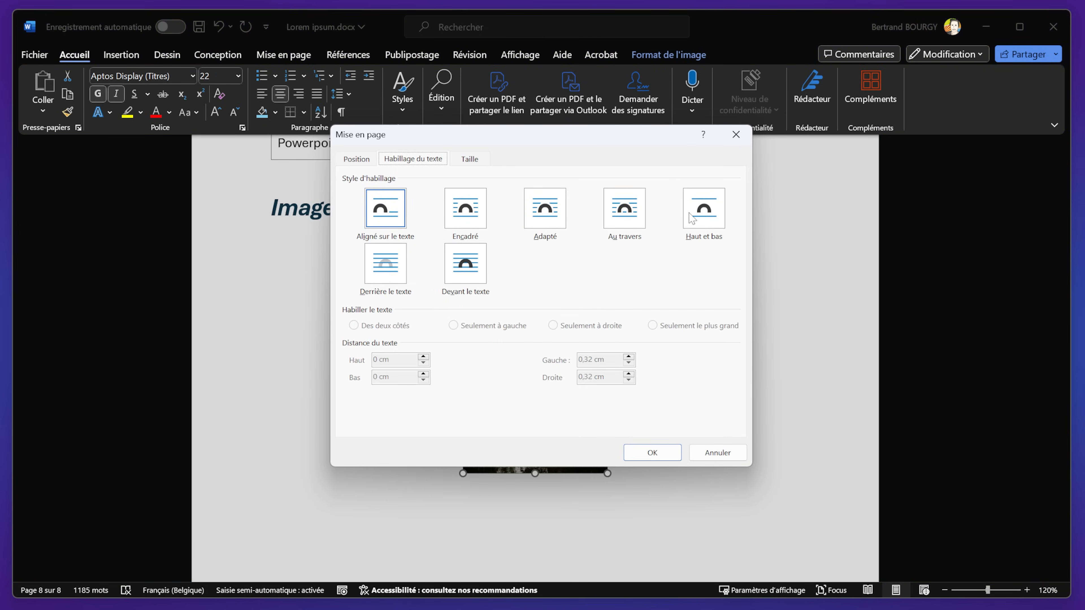
key(Escape)
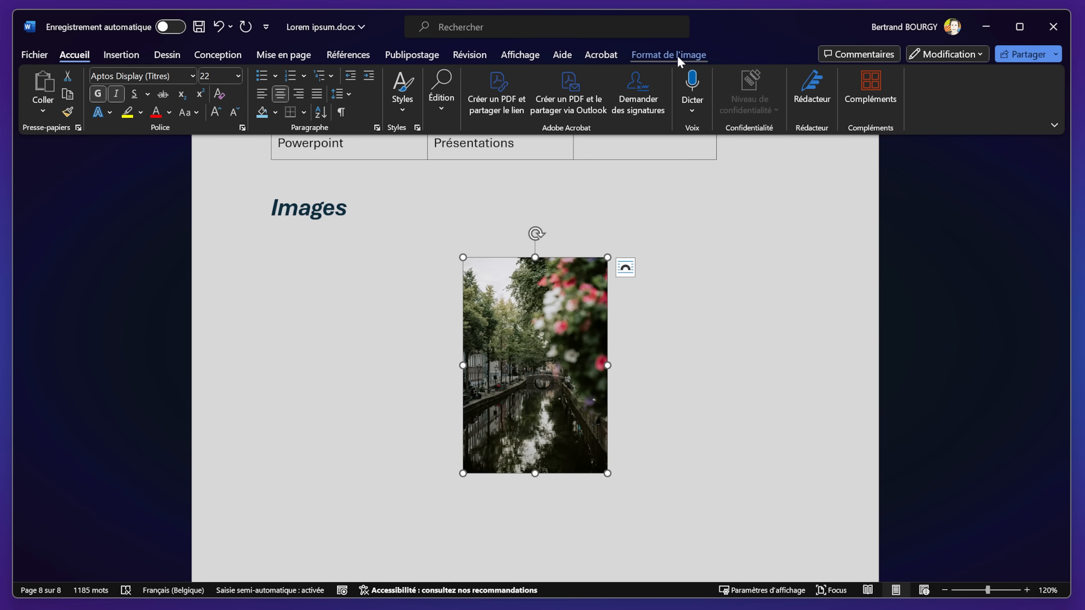
Step: Apply the blur artistic effect to the picture under the "Images" heading
click(663, 60)
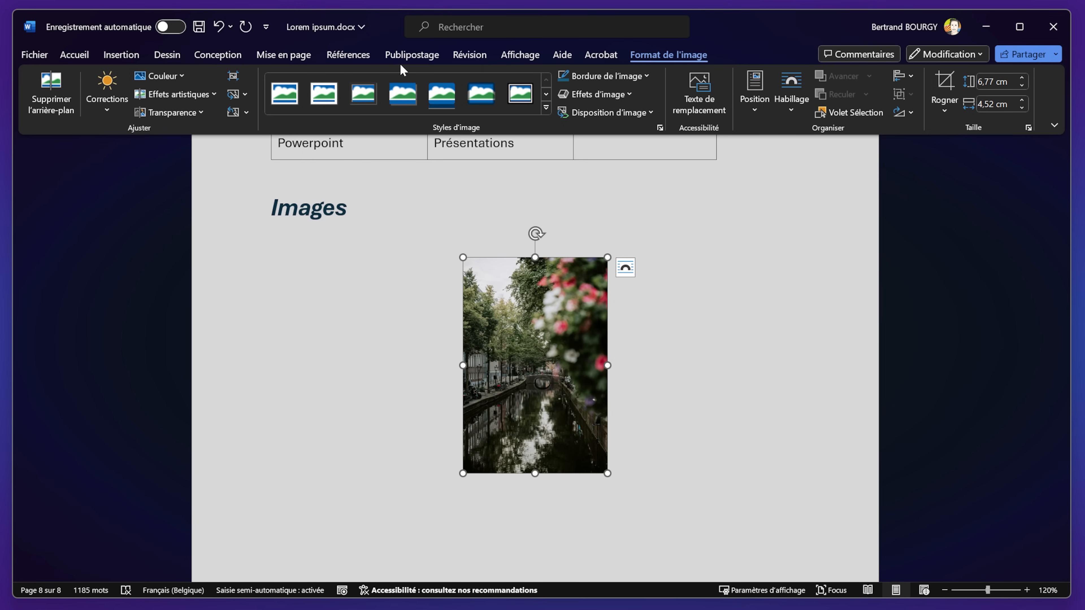
click(206, 96)
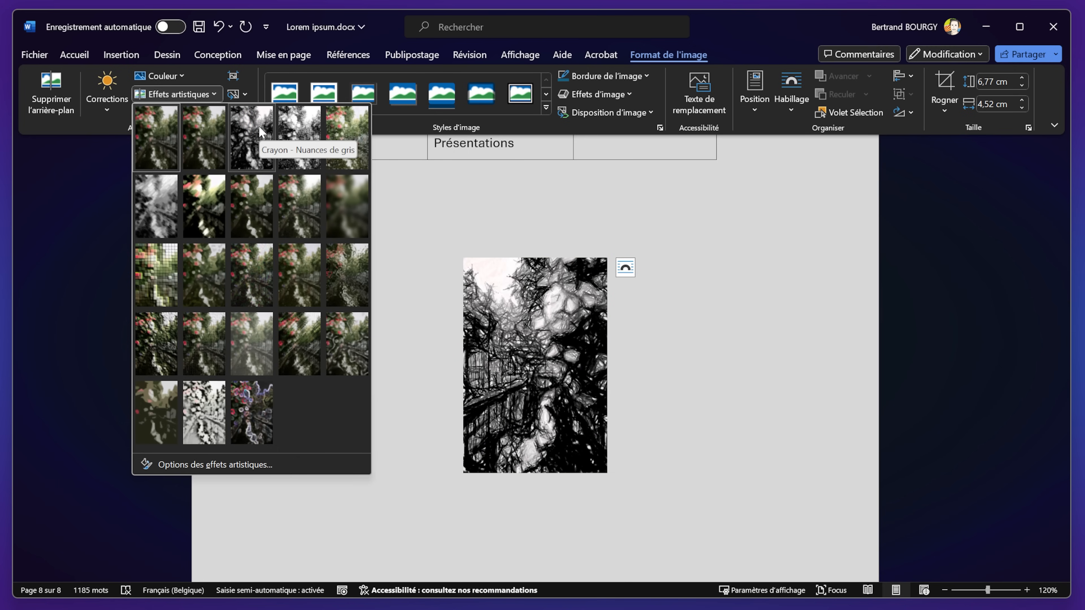
click(338, 209)
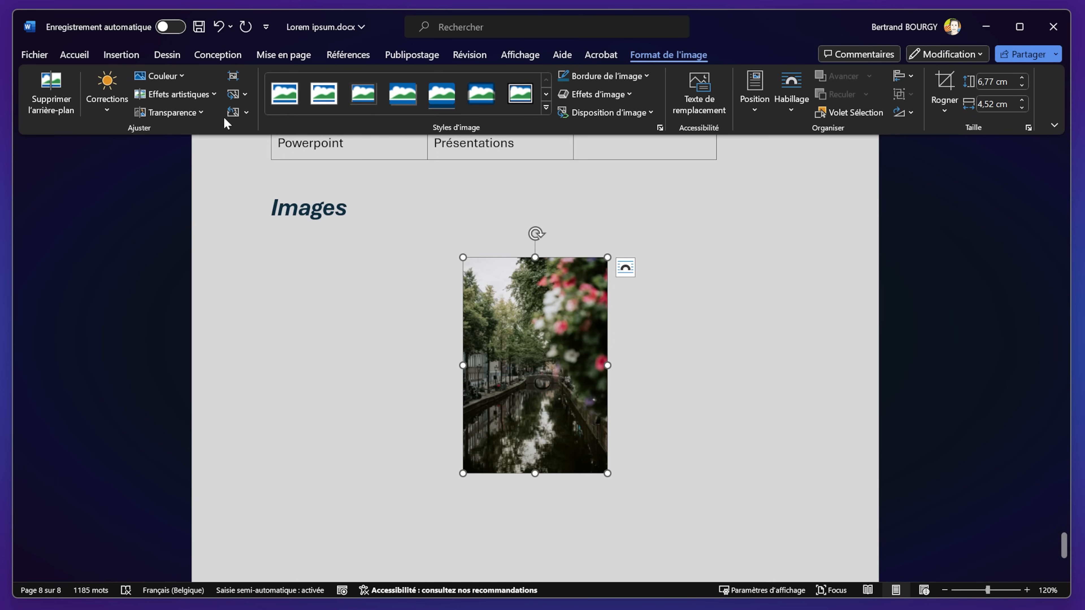
Step: Set the radius (Rayon) of the picture's artistic blur effect to 76
click(215, 96)
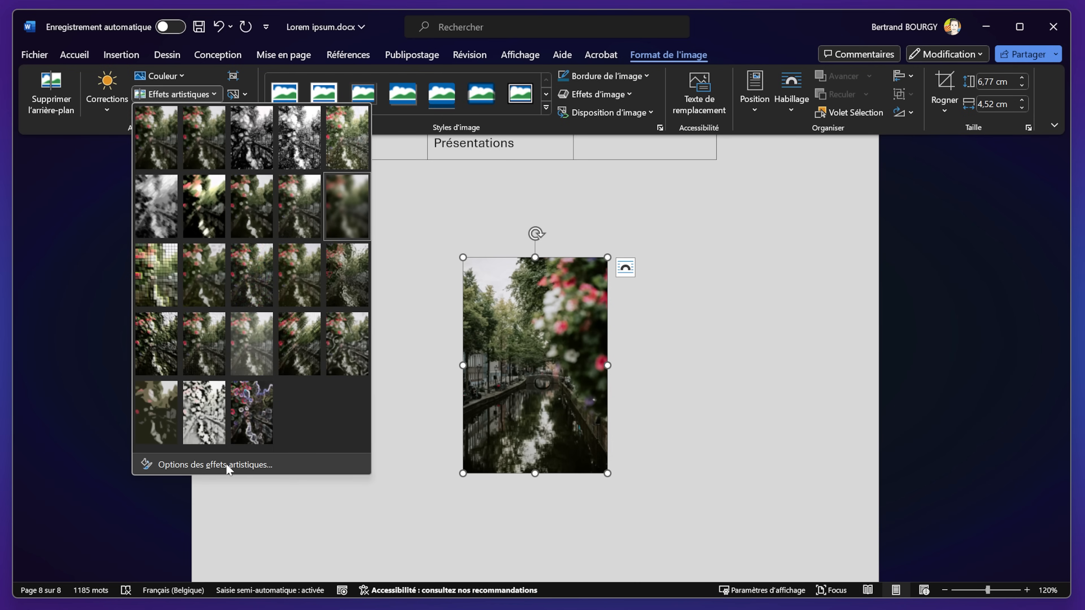
click(241, 465)
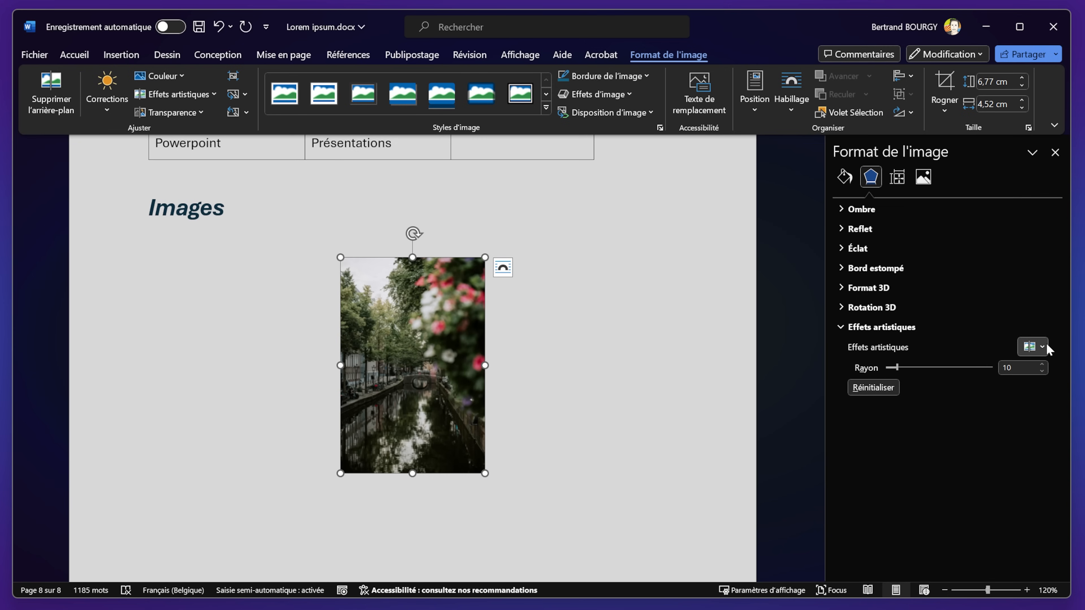
click(1033, 347)
click(1043, 347)
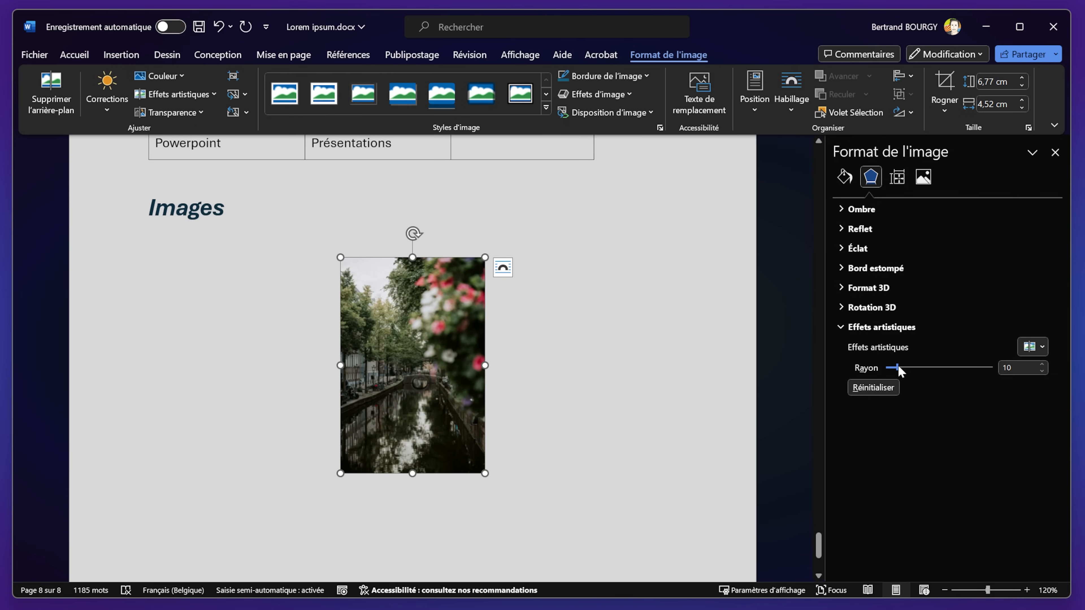
drag(898, 366, 906, 368)
click(966, 368)
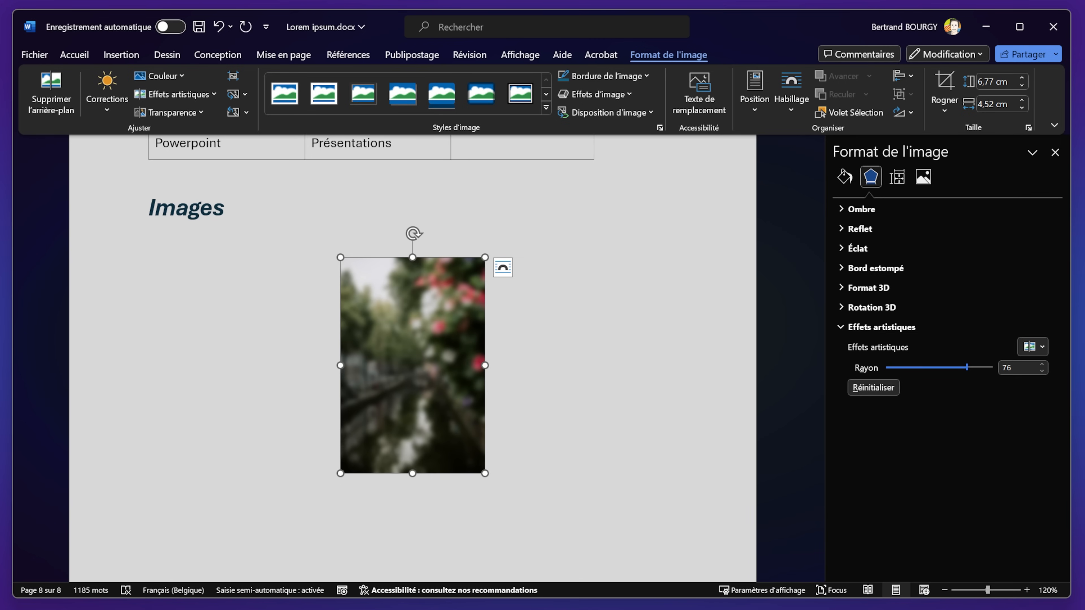
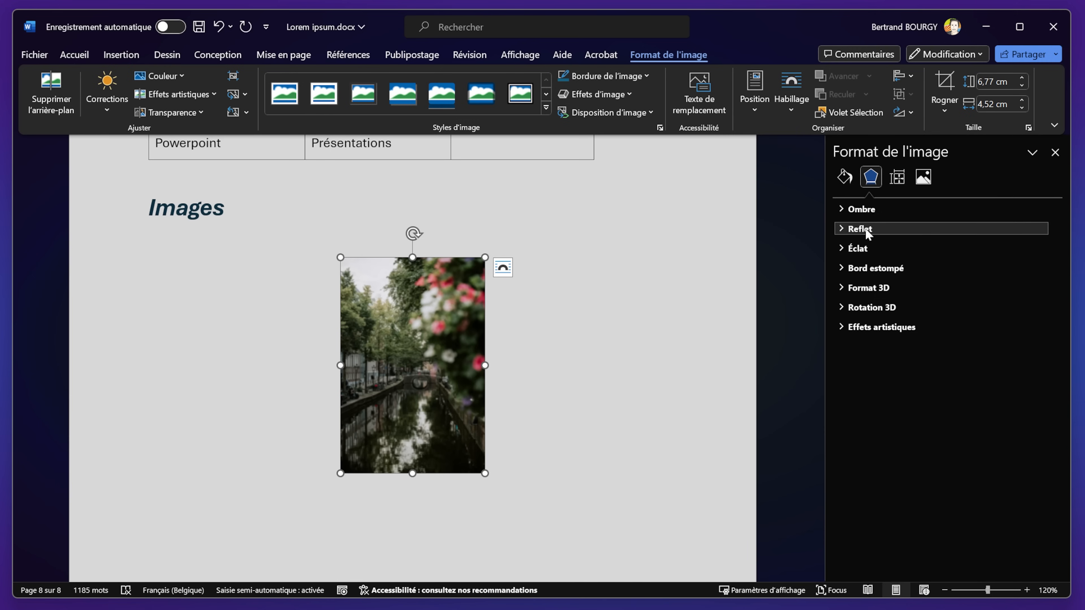
Step: Examine the colour, transparency, and brightness and contrast correction presets for the picture without applying any
click(160, 76)
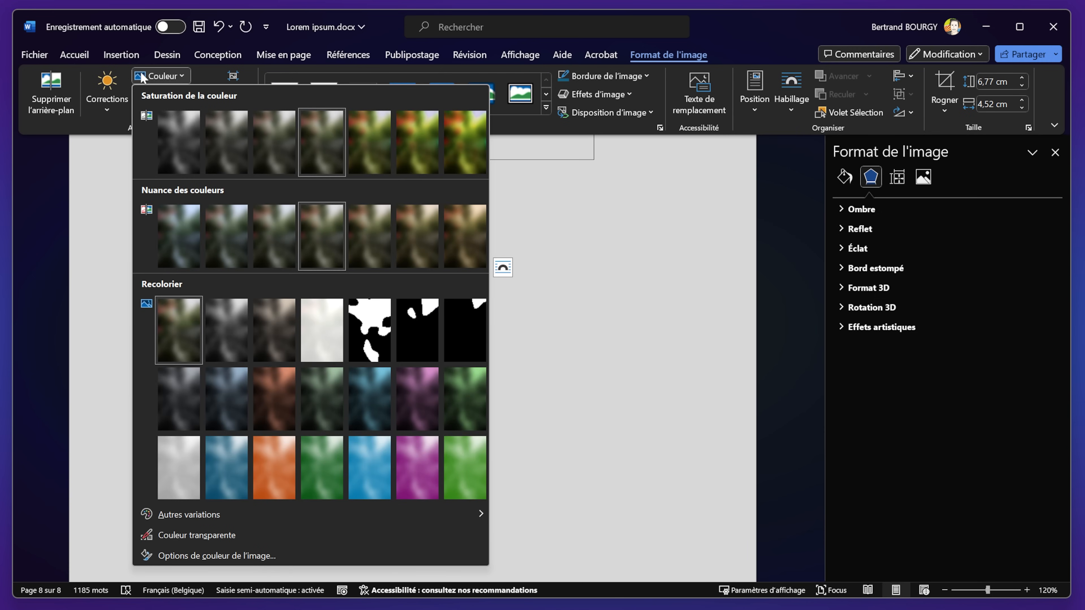
click(164, 77)
click(182, 114)
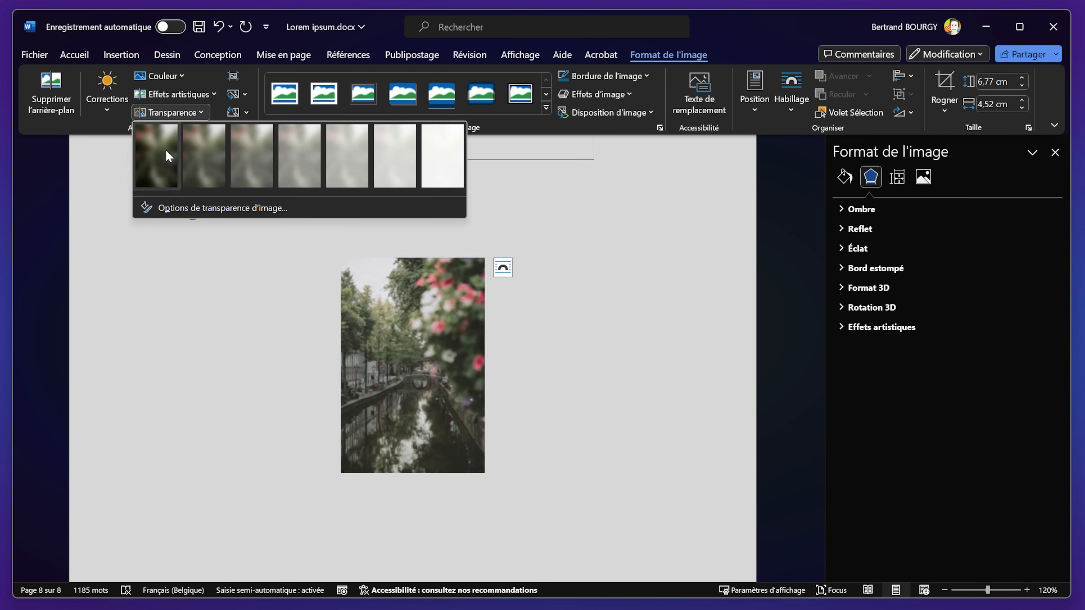
click(105, 110)
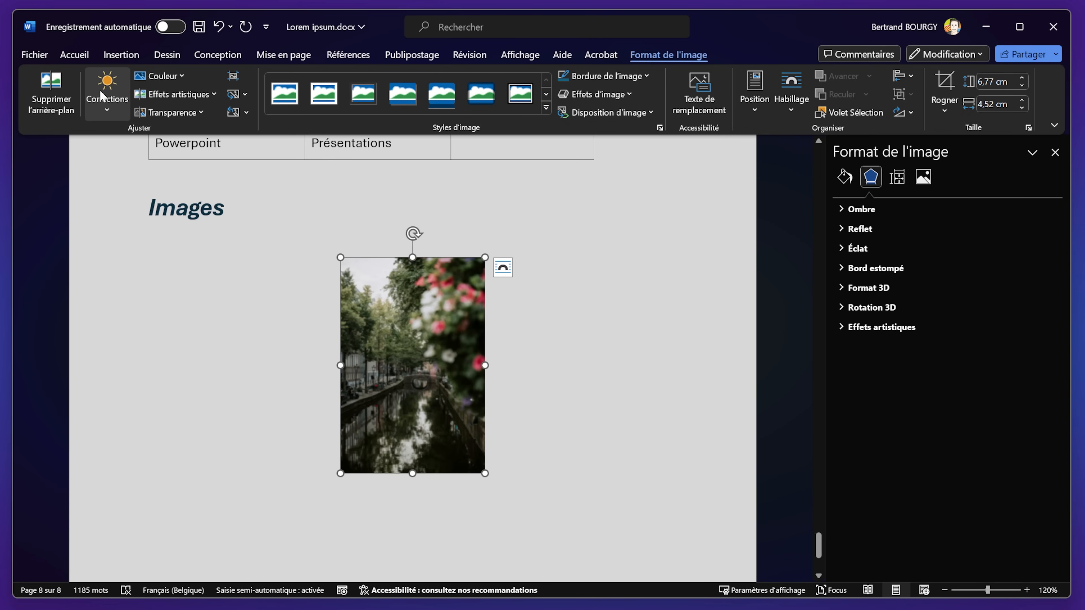
click(103, 91)
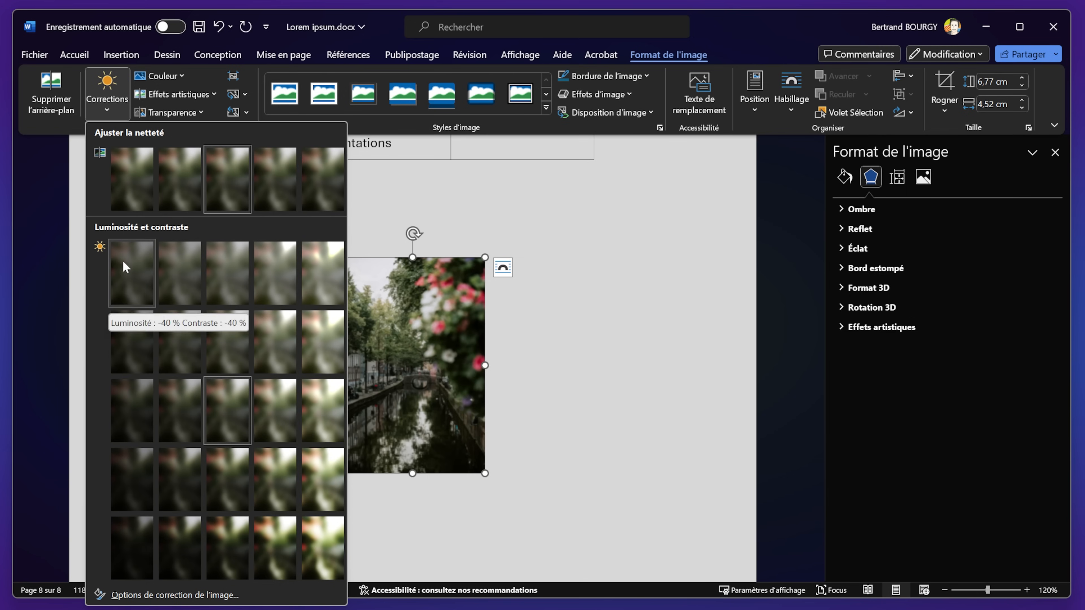
key(Escape)
Step: Give the picture a border in the darkest grey theme shade with a thickness of 6 pt
click(640, 77)
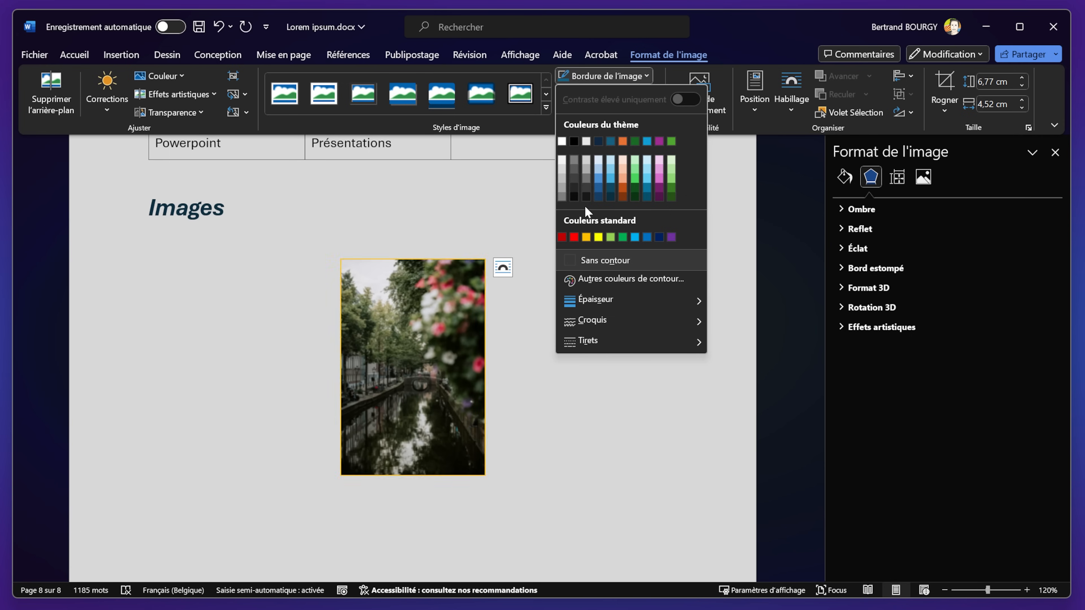
click(586, 196)
click(640, 76)
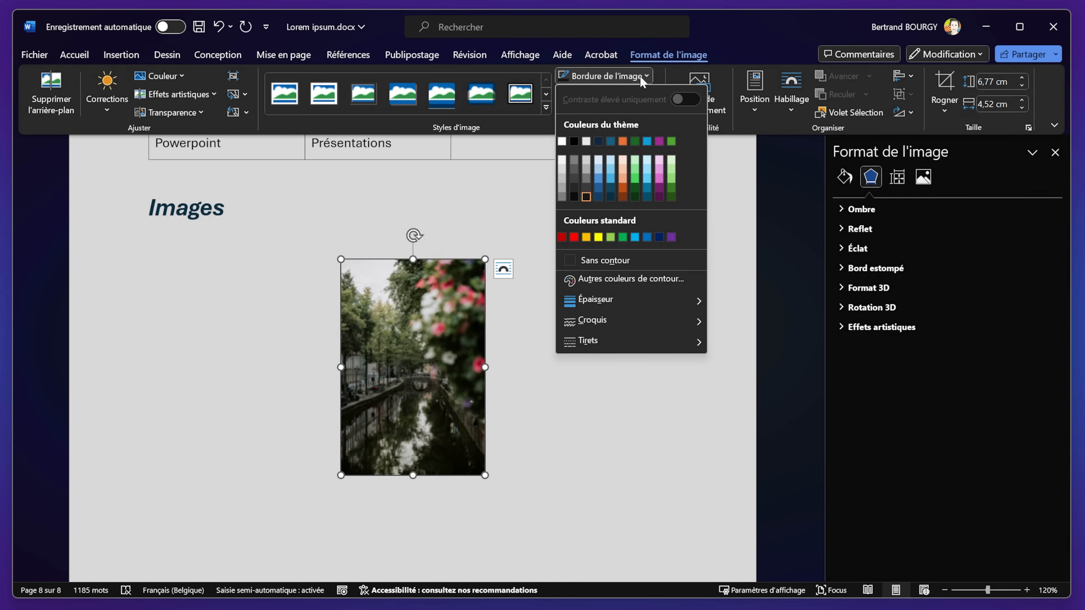
mouse_move(607, 299)
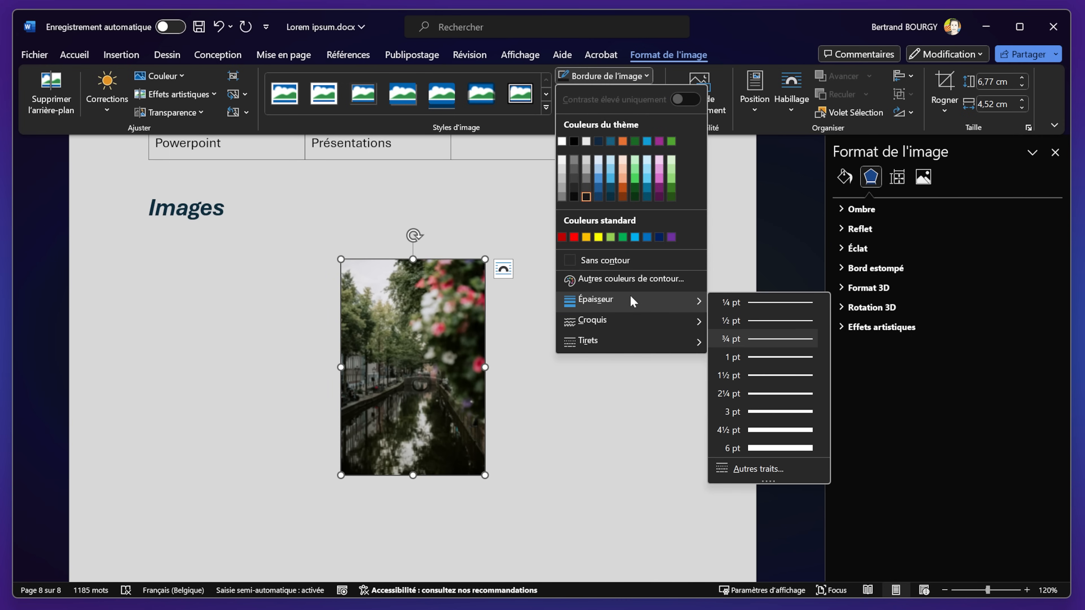
click(764, 448)
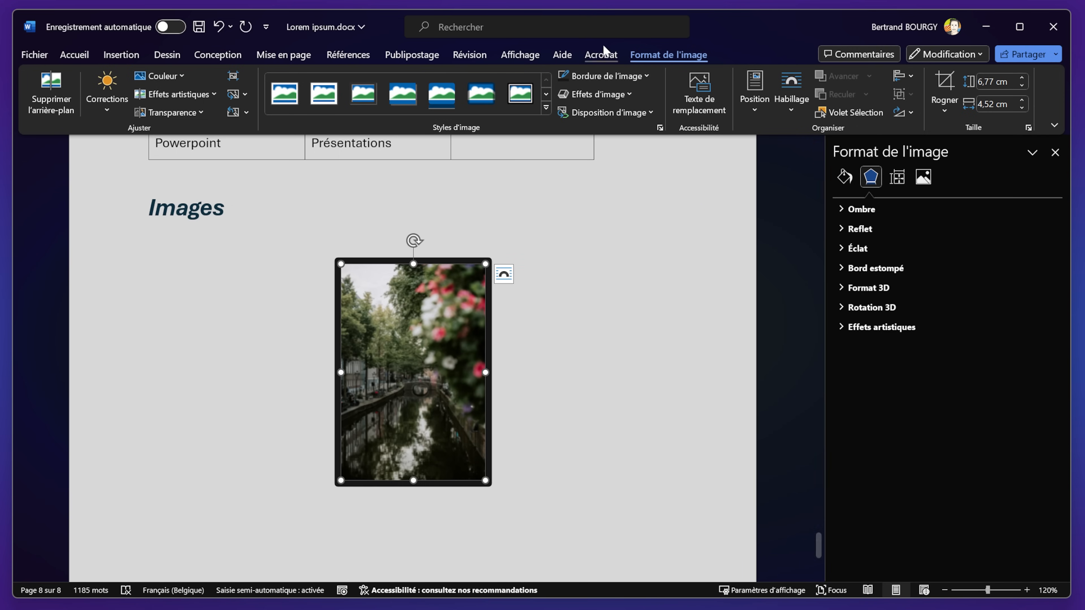
Step: Examine the picture effects, including Bord estompé and Rotation 3D, and the position options, without applying any
click(601, 95)
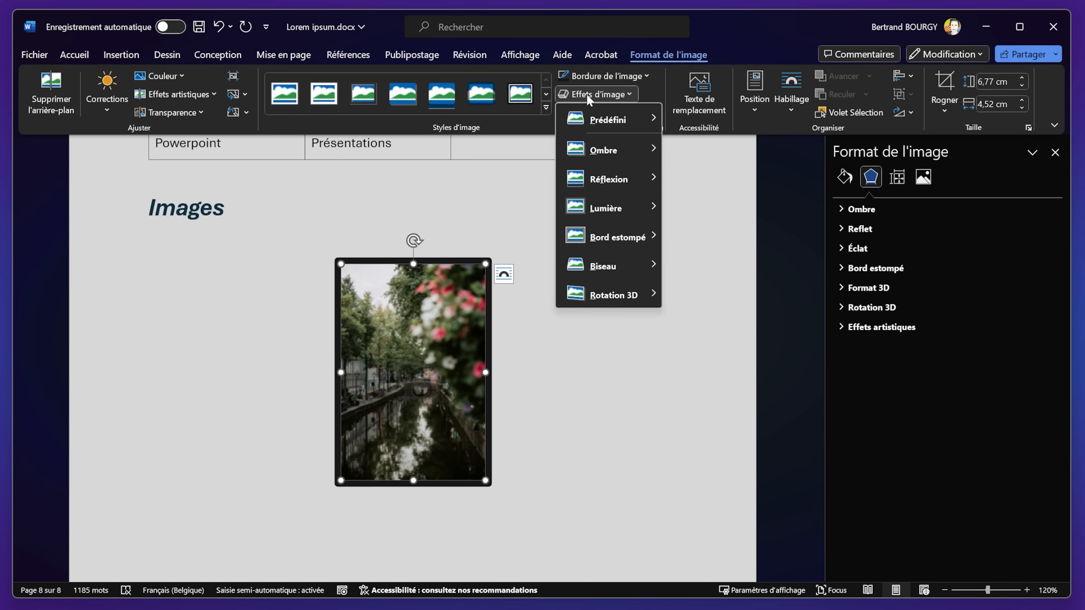
mouse_move(606, 150)
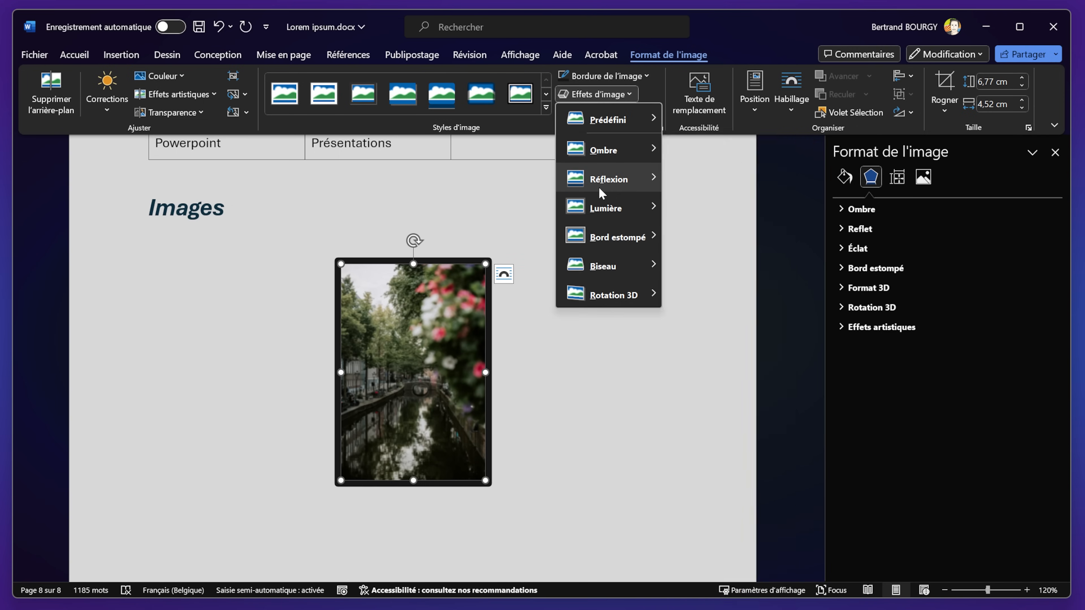
mouse_move(603, 245)
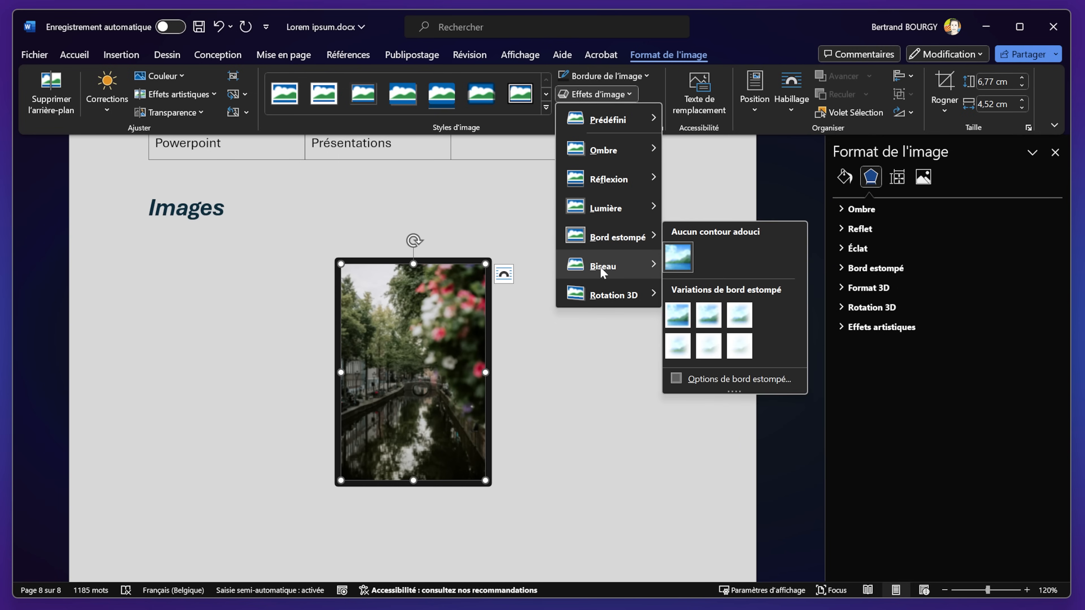
mouse_move(600, 296)
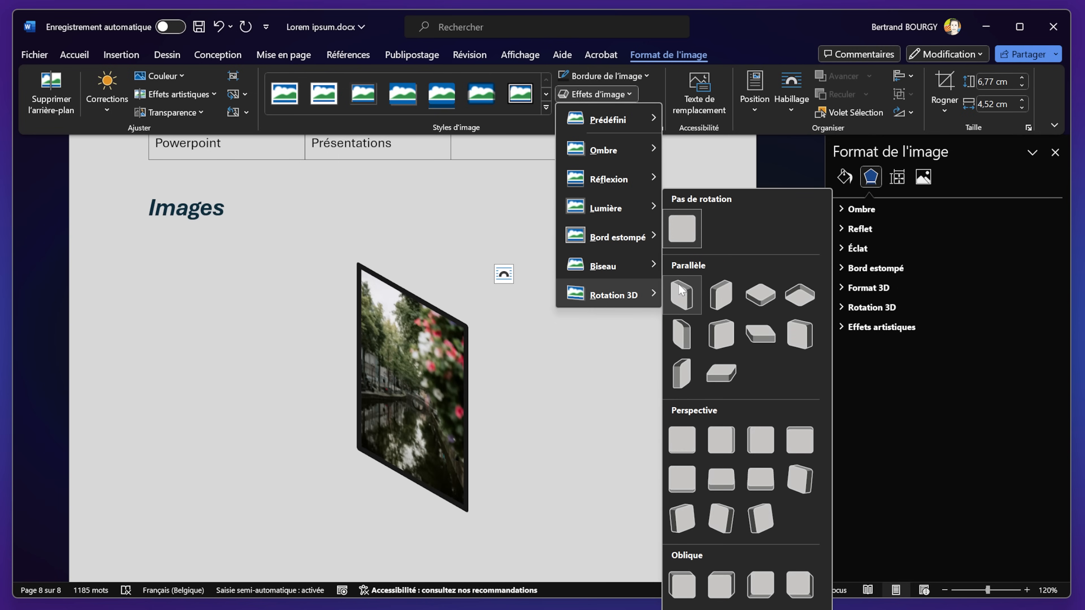
click(754, 100)
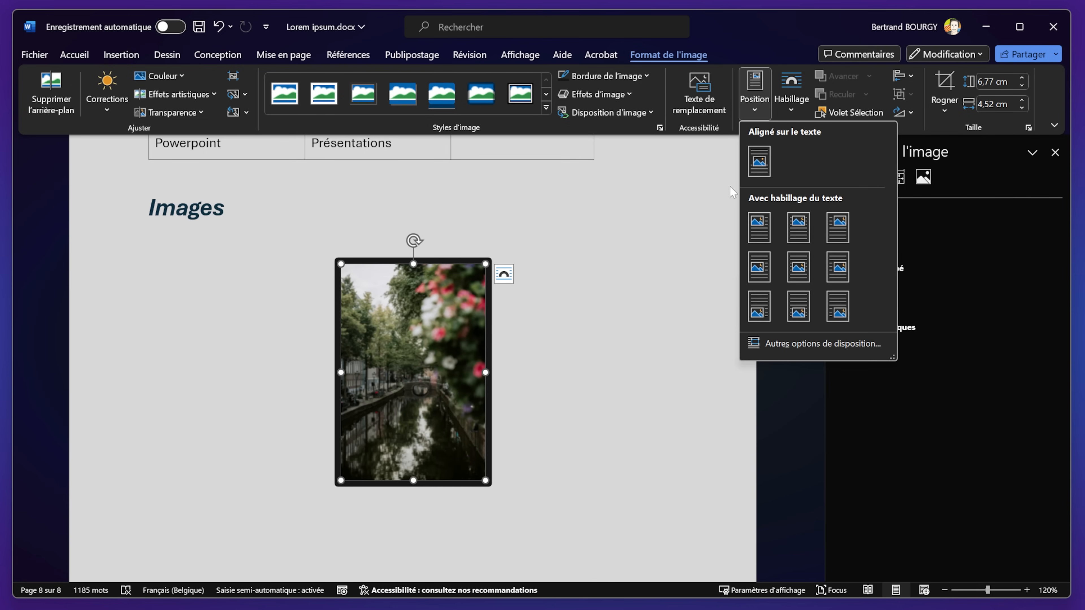
click(756, 102)
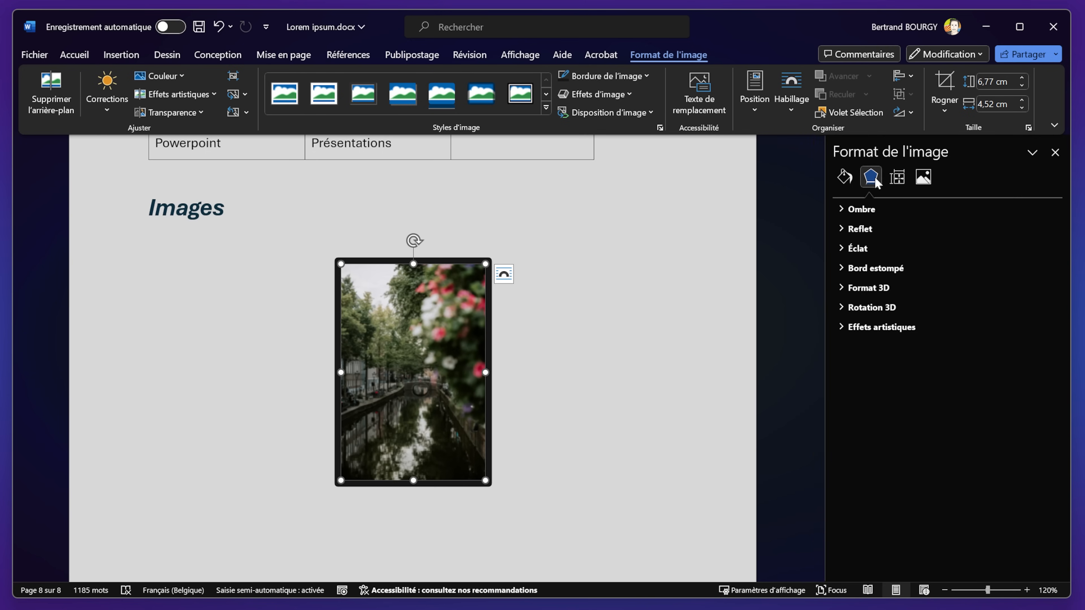
Step: Set the picture's outline to Aucun trait and close the picture formatting options
click(845, 177)
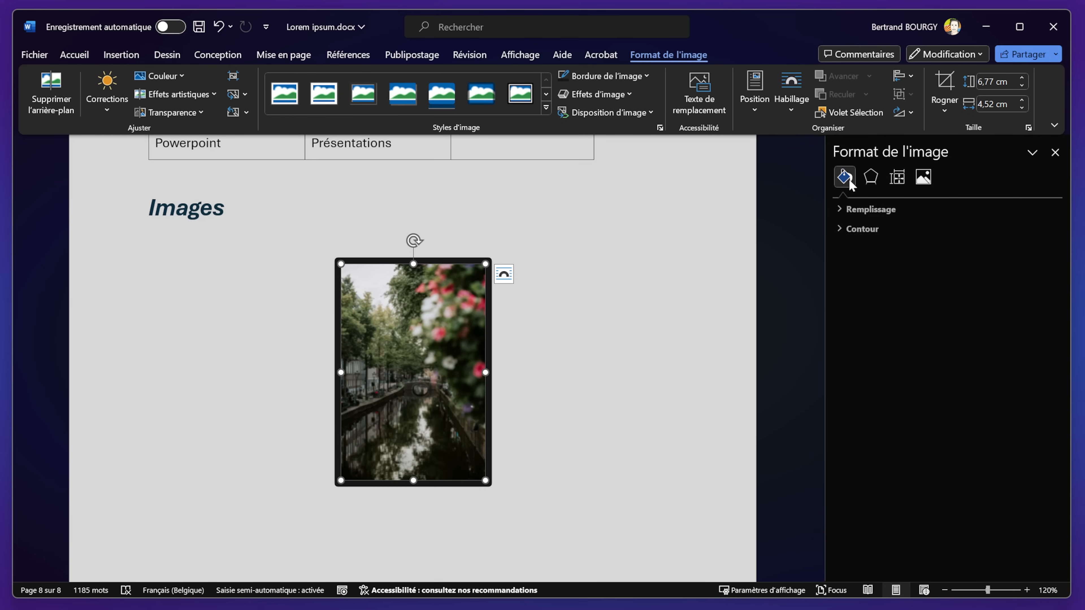
click(850, 229)
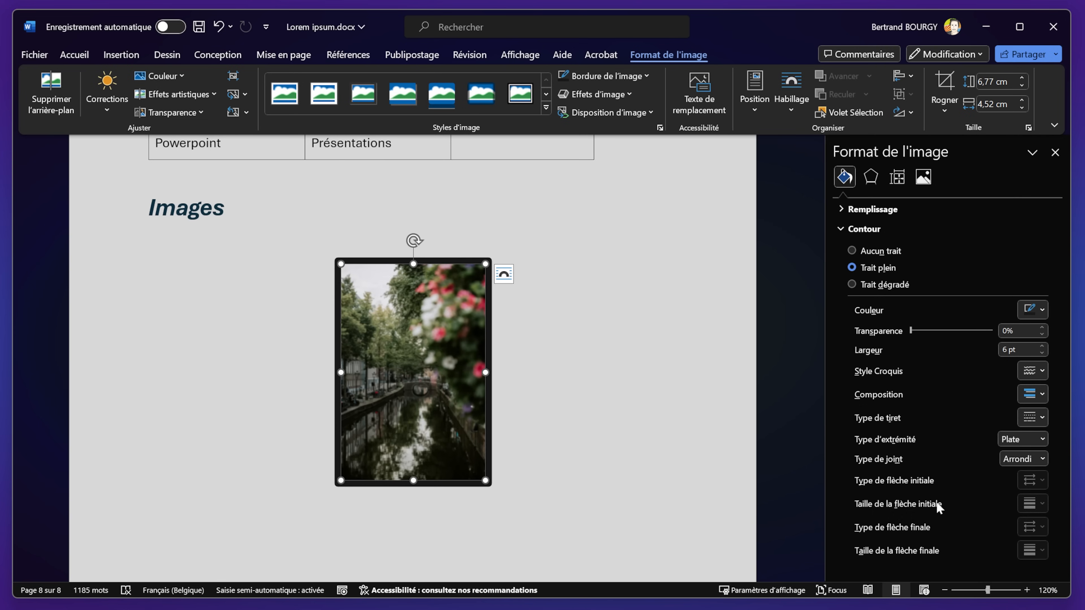
click(891, 253)
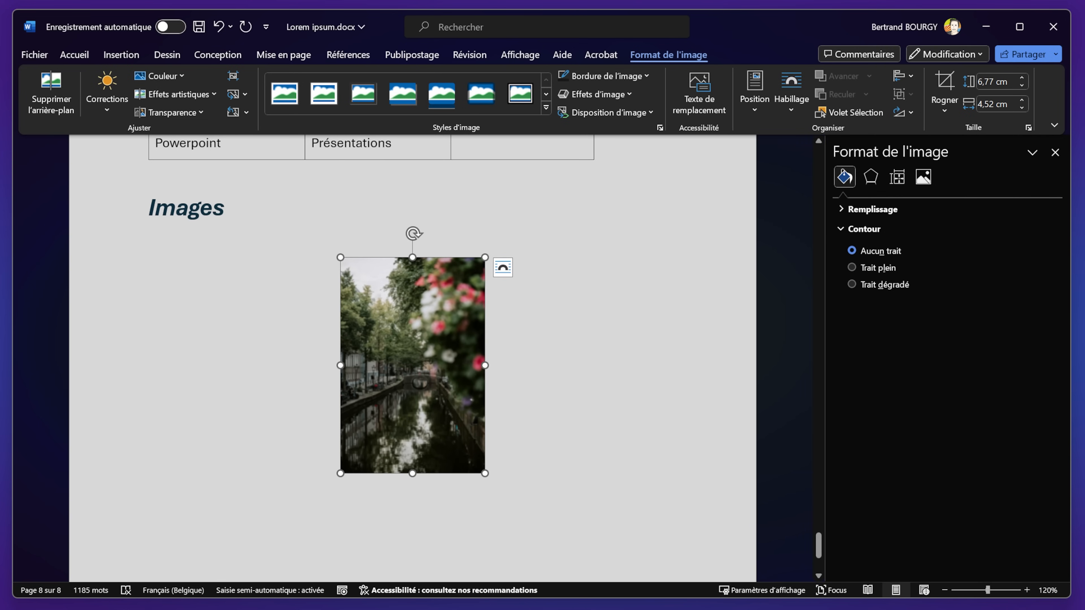
click(1060, 153)
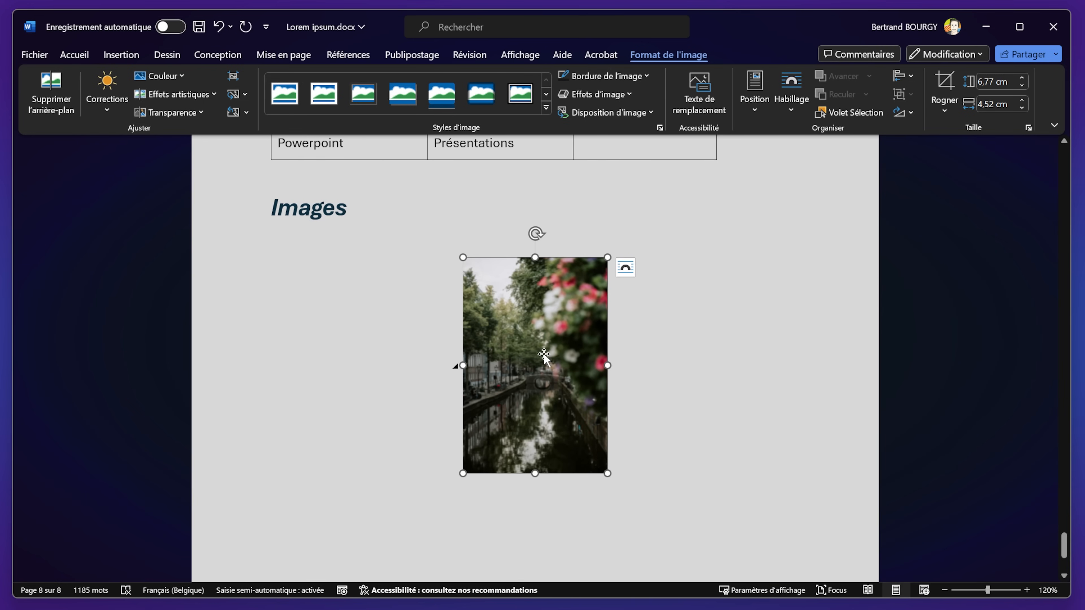
Step: Apply the first Externe shadow preset to the picture, with 60% transparency, 4 pt blur, 45° angle and 3 pt distance
right_click(529, 345)
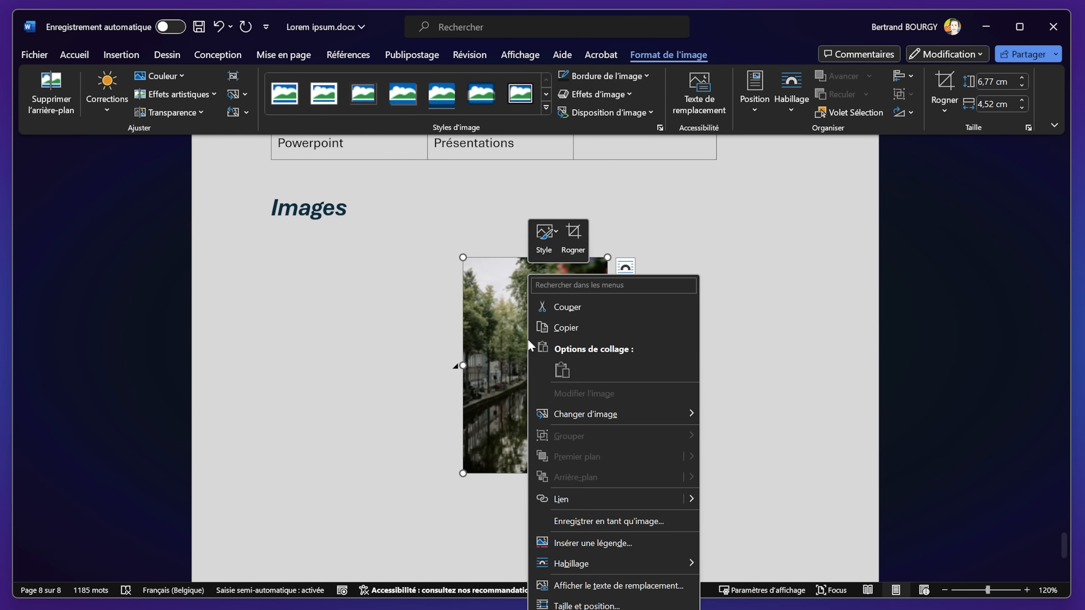
key(Escape)
right_click(520, 450)
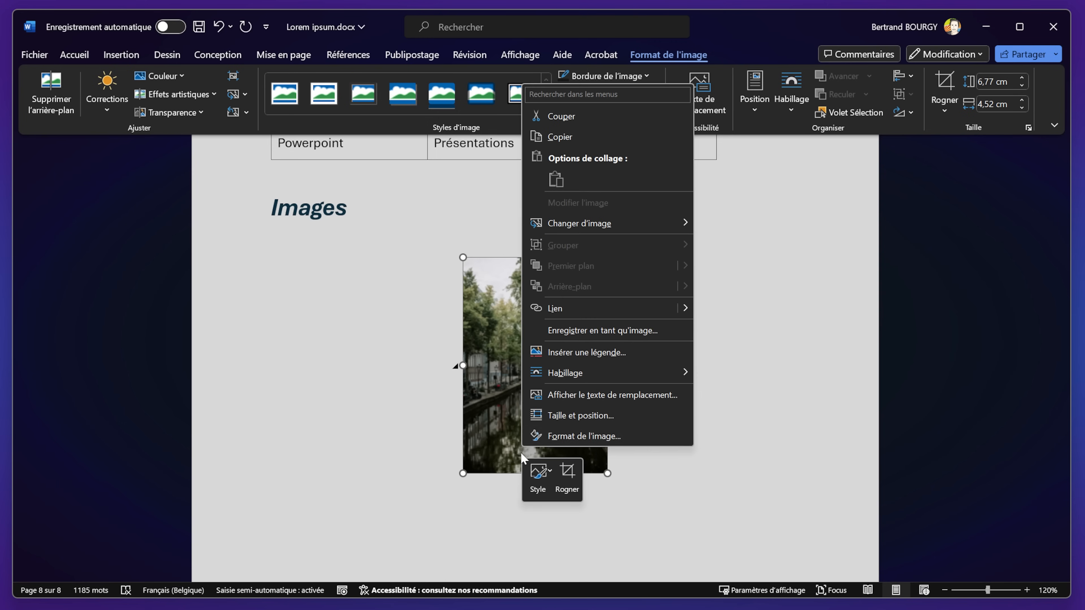
click(604, 436)
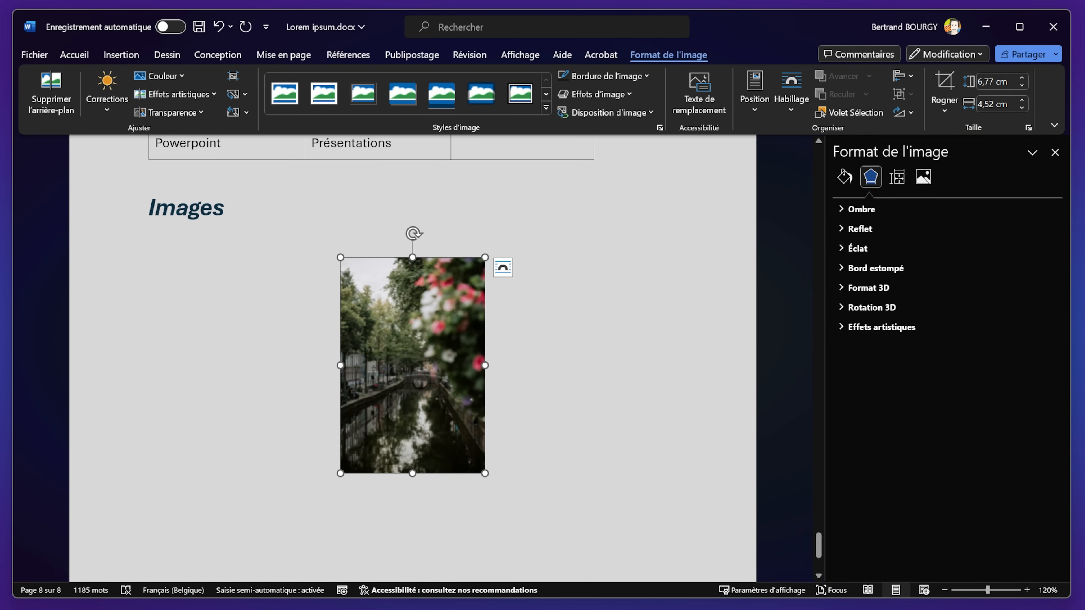
click(859, 209)
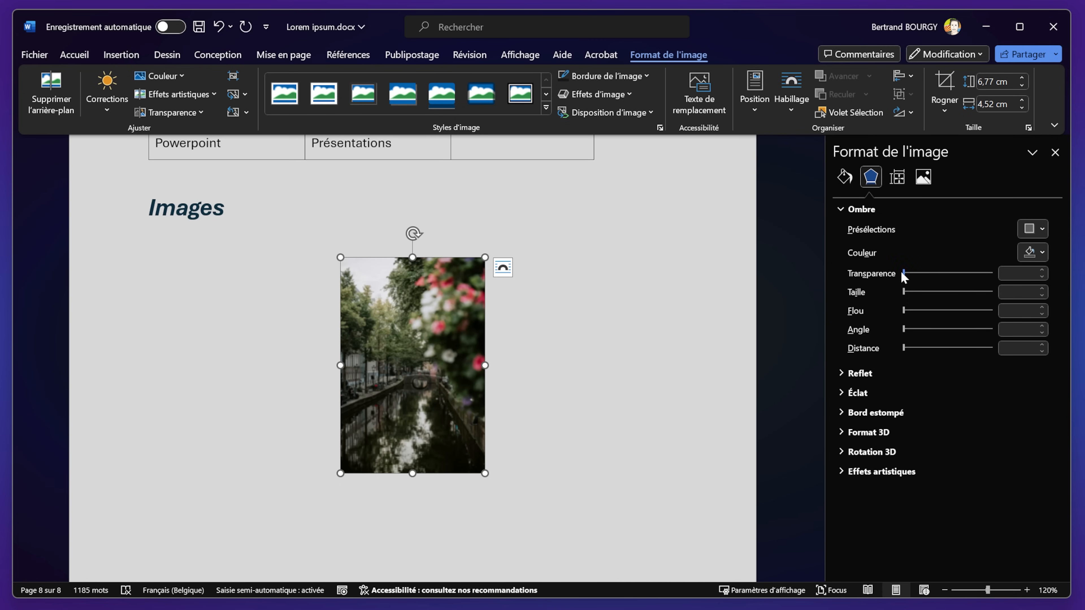
click(1043, 229)
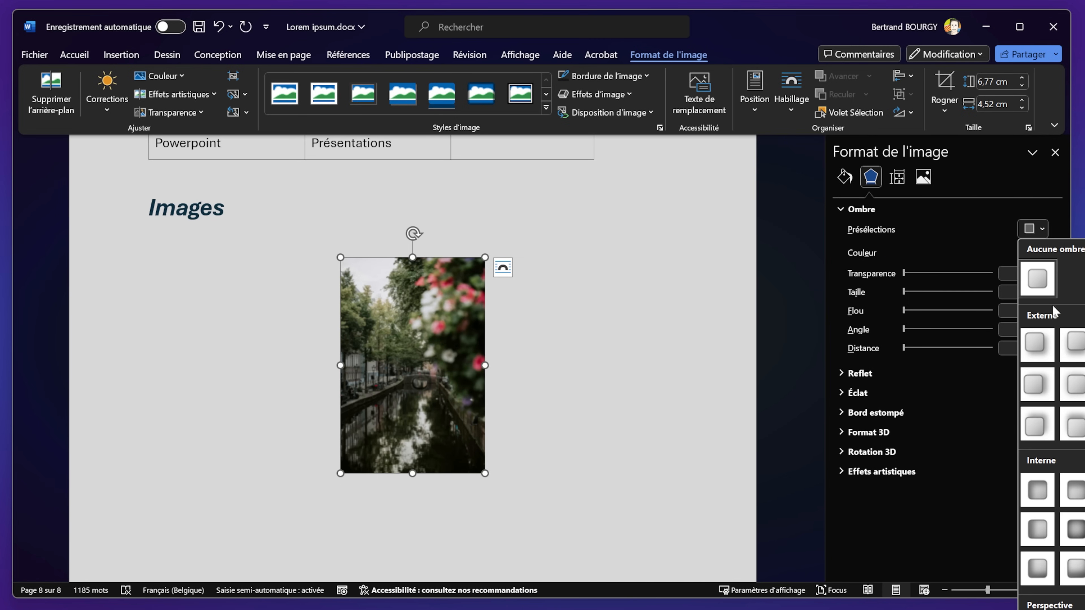
click(1029, 355)
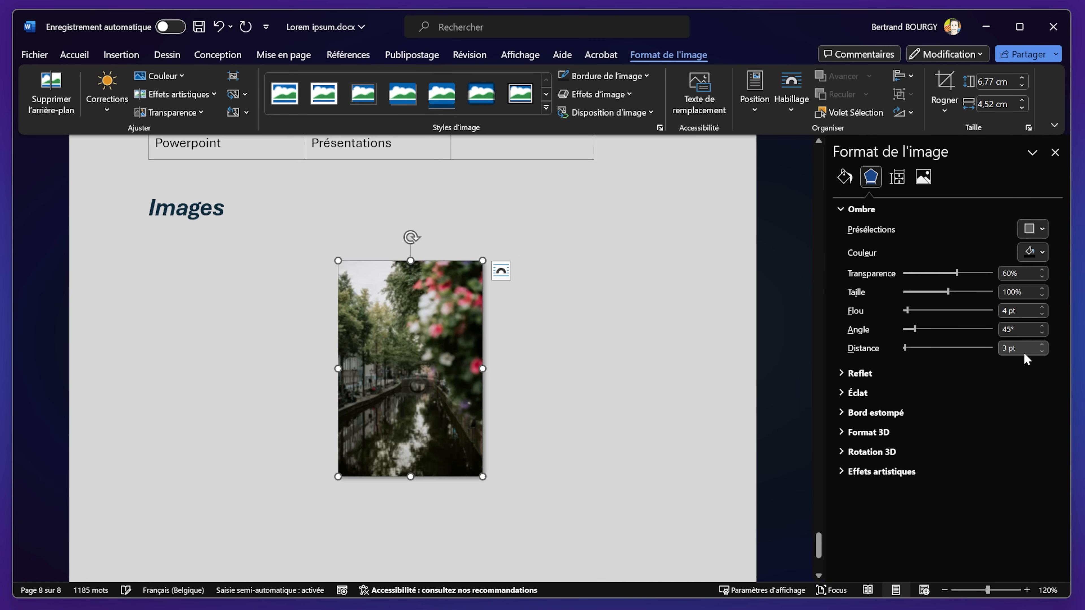
Step: Apply a reflection preset to the picture with 50% transparency, 55% size, 0,5 pt blur and 0 pt distance
click(840, 209)
click(839, 229)
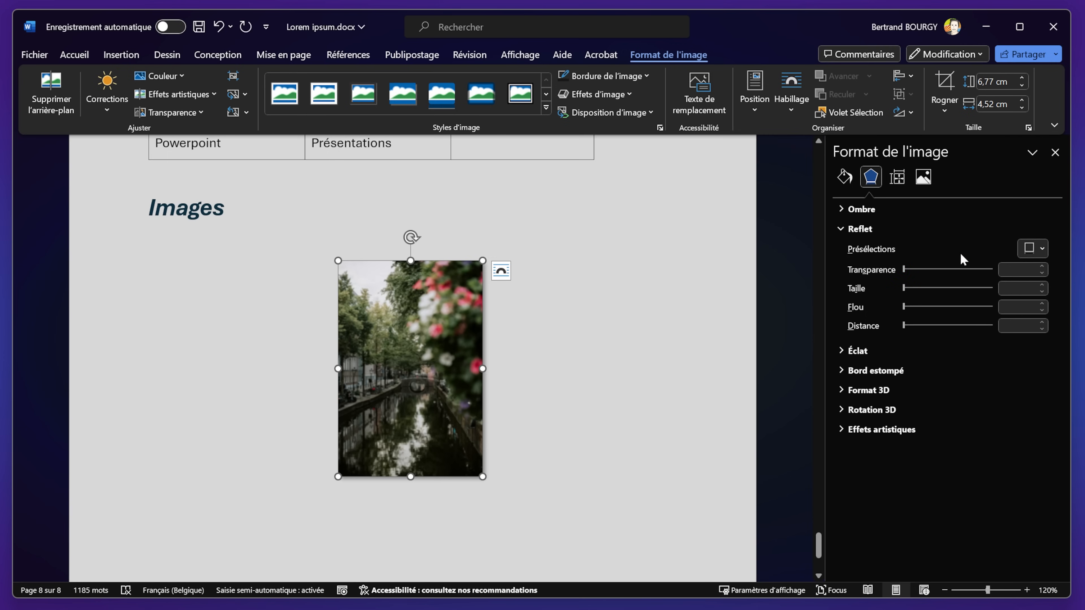
click(1036, 248)
click(1041, 375)
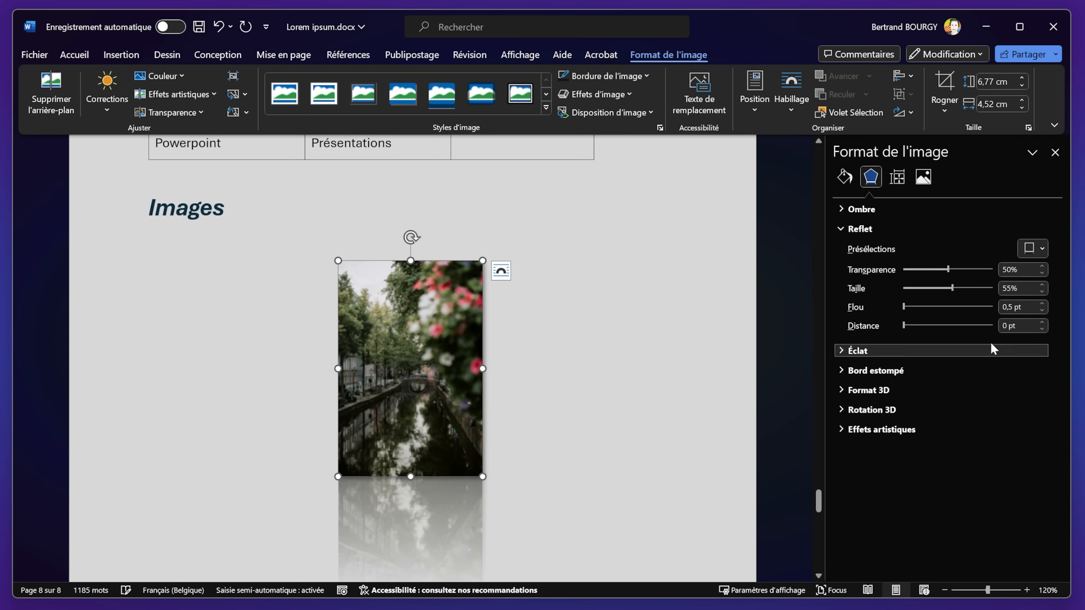
click(1030, 244)
click(974, 534)
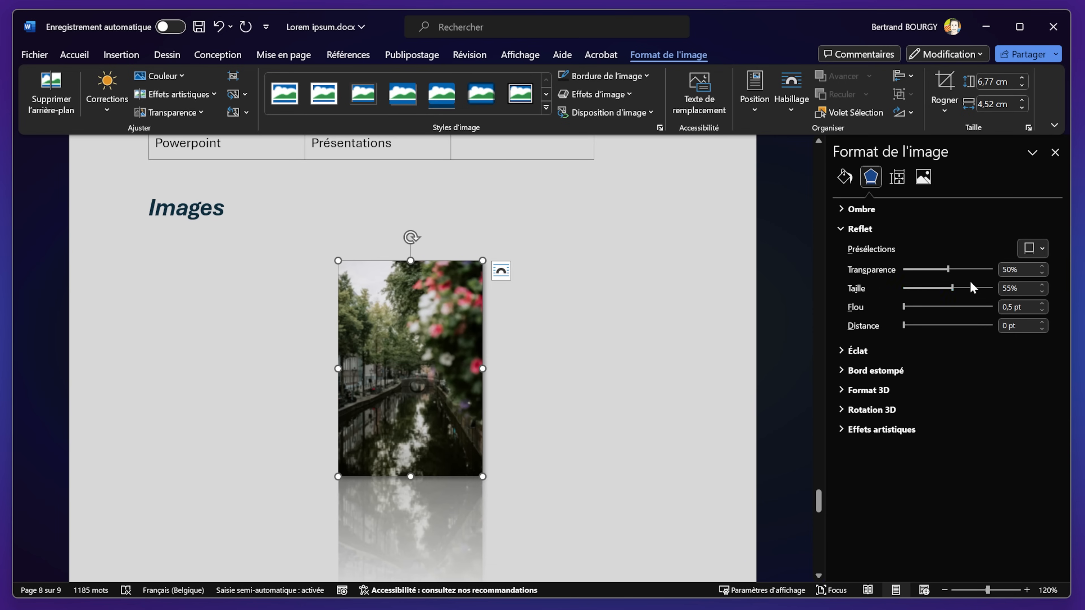
Step: Apply a blue Éclat preset to the picture with 5 pt size and 60% transparency
click(842, 231)
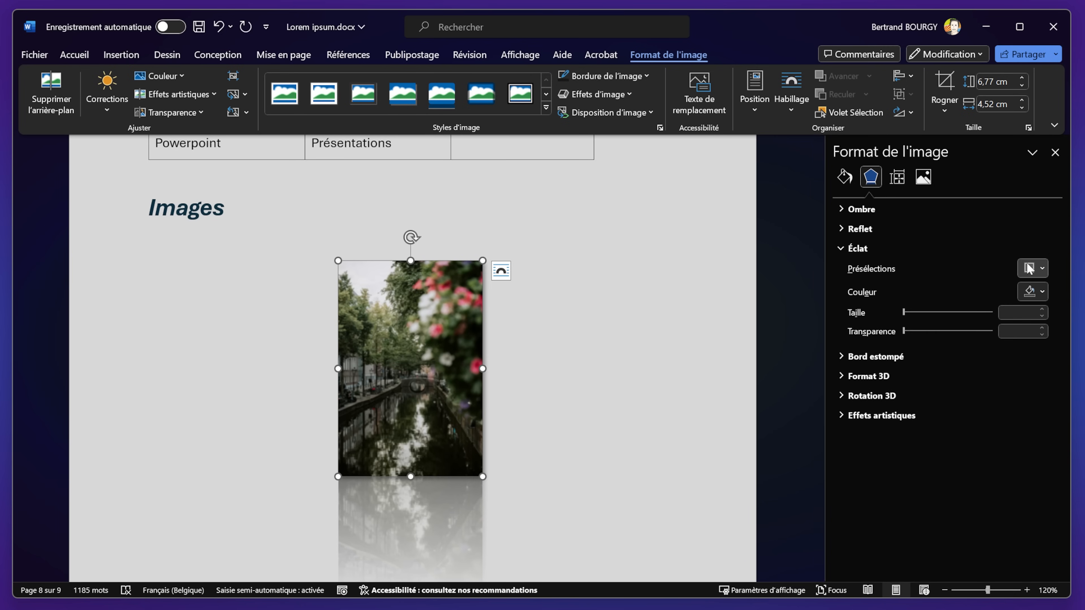
click(1043, 268)
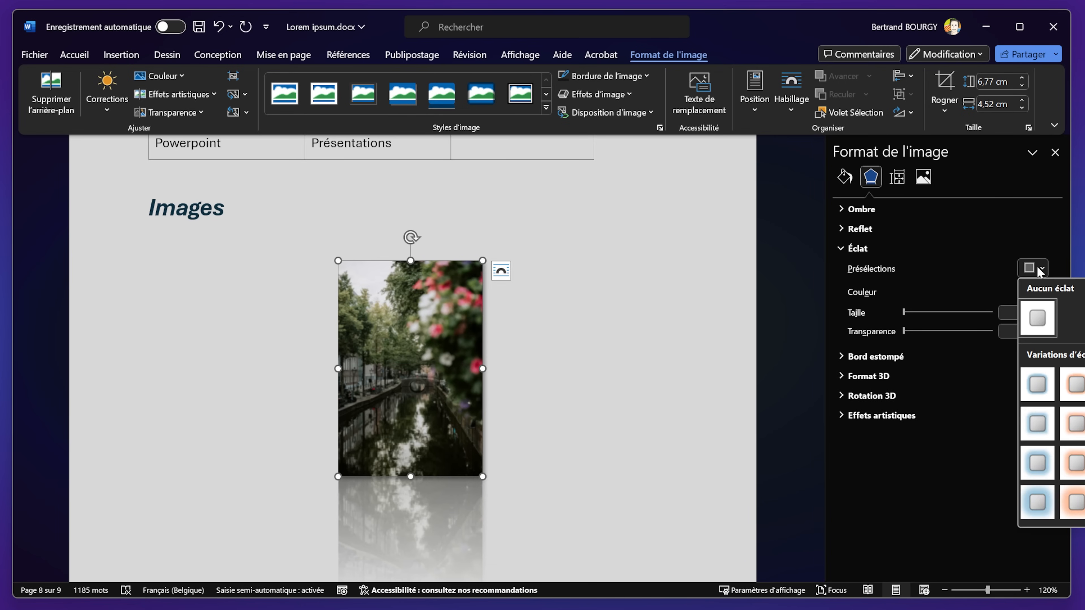
click(1043, 399)
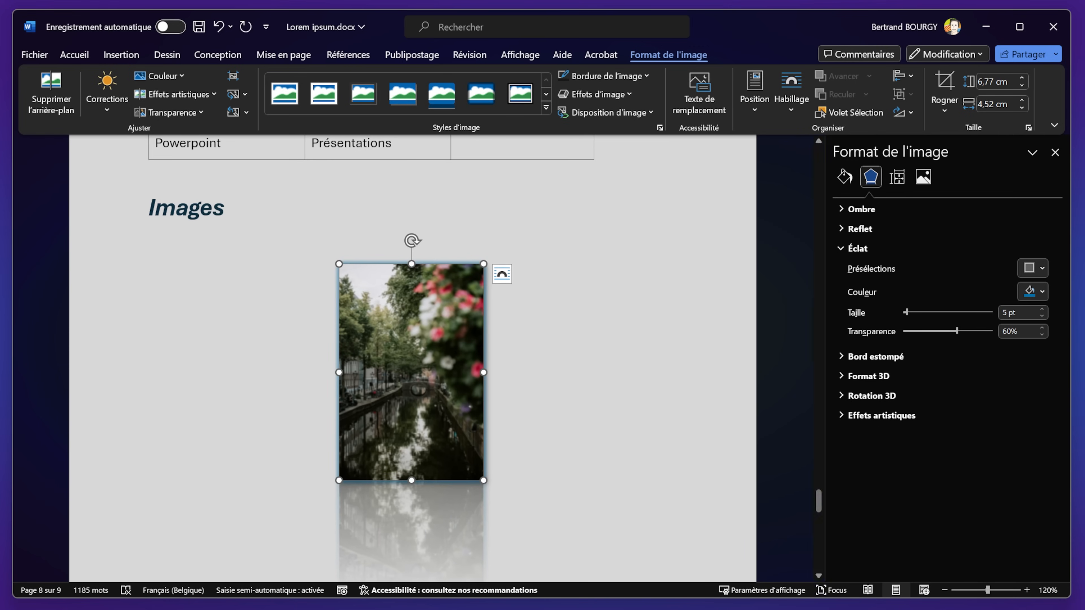
click(844, 248)
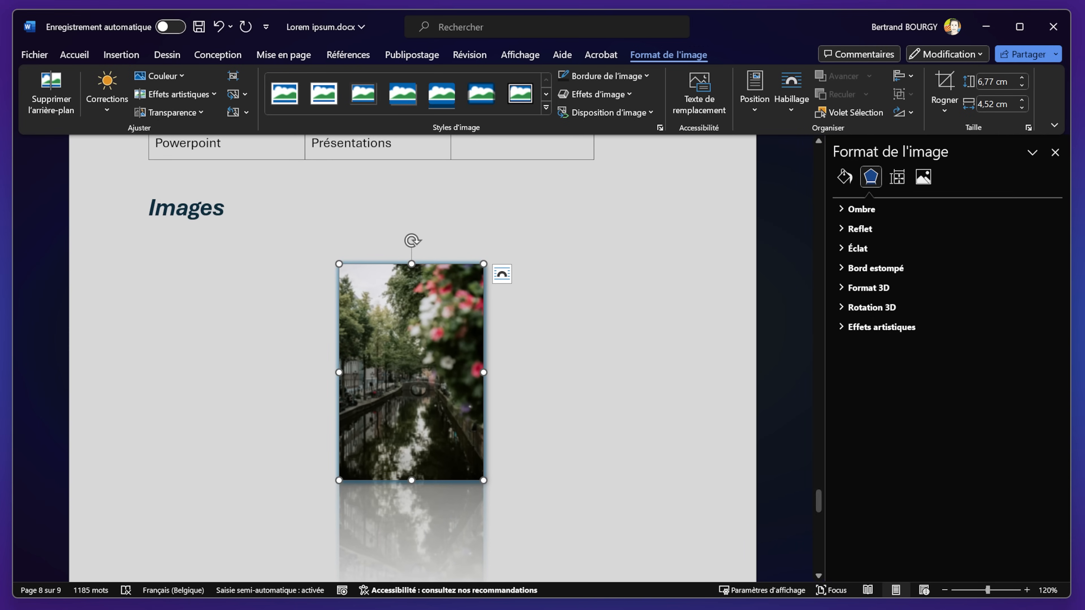
Step: Apply the 1 pt Bord estompé preset to the picture
scroll(418, 539, down, 2)
scroll(467, 516, up, 1)
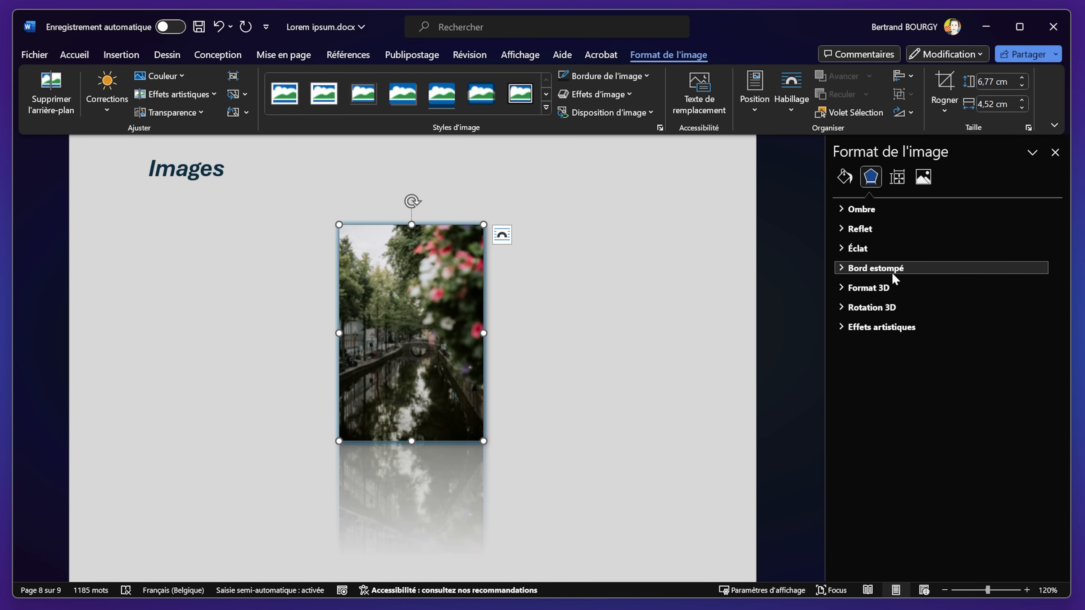
click(841, 270)
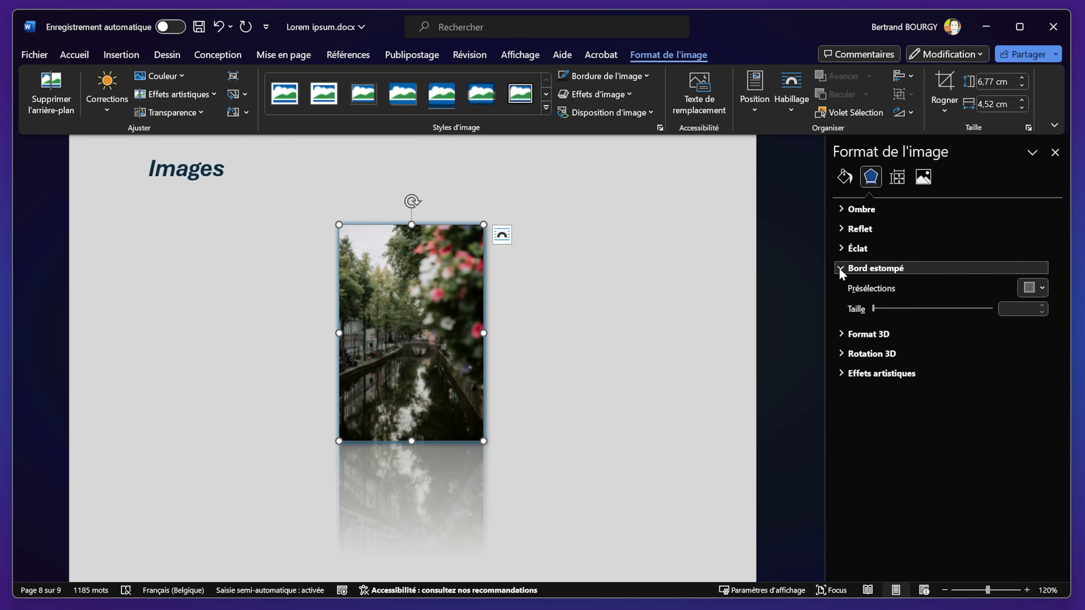
click(1043, 287)
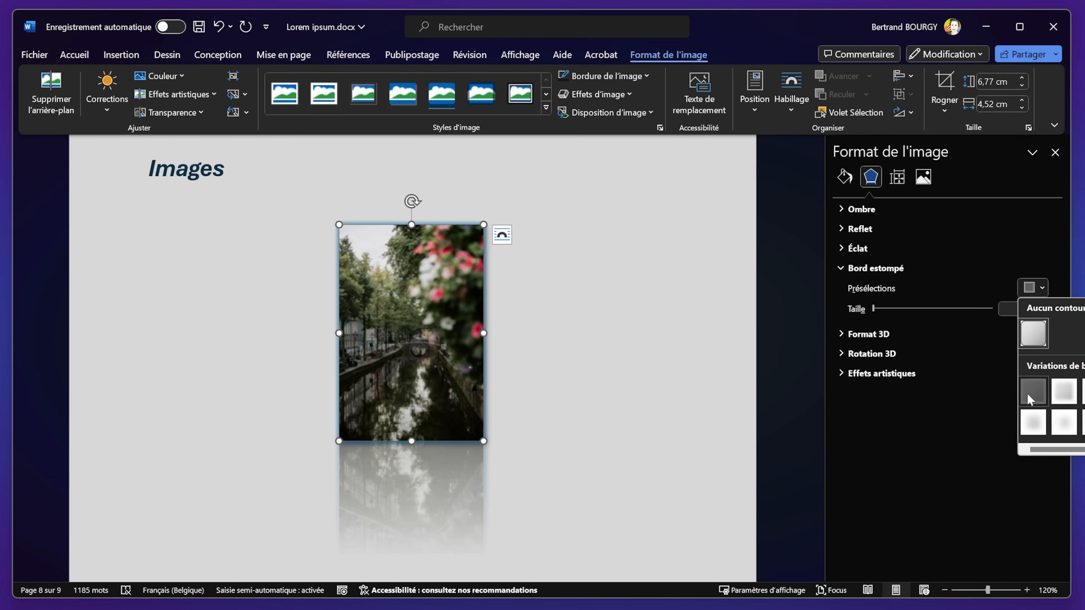
click(1034, 391)
Step: Give the picture a Biseau supérieur from the Format 3D options, 6 pt wide and 6 pt high
click(841, 333)
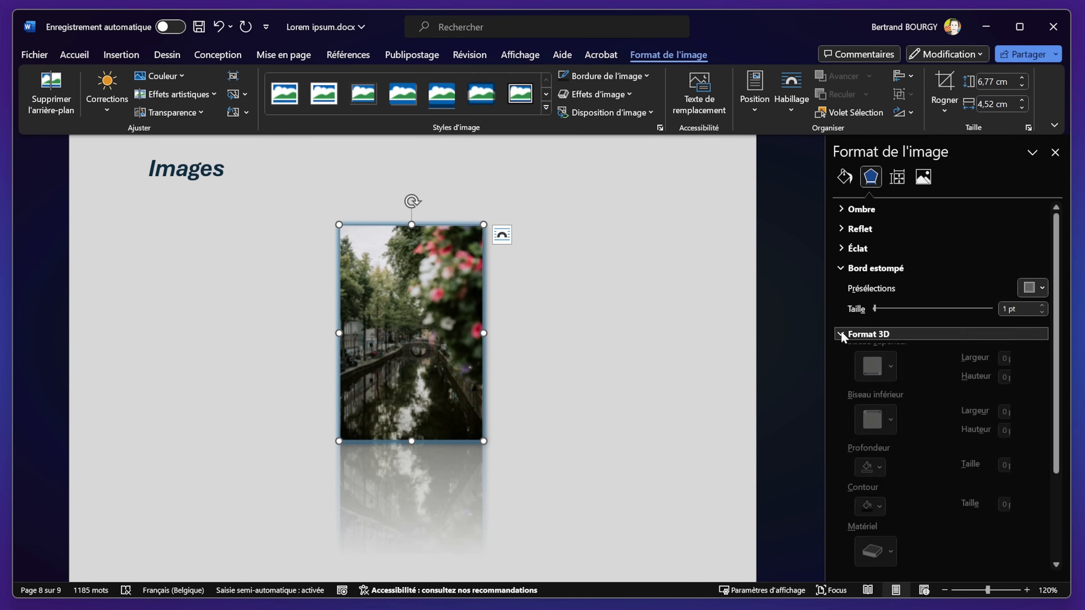
scroll(897, 384, down, 2)
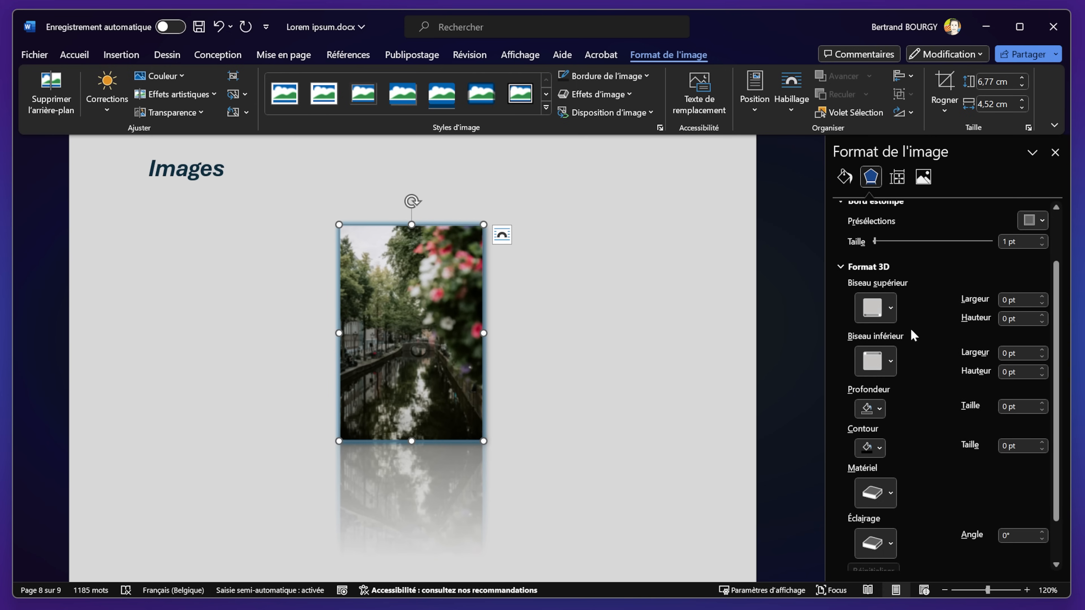
click(891, 361)
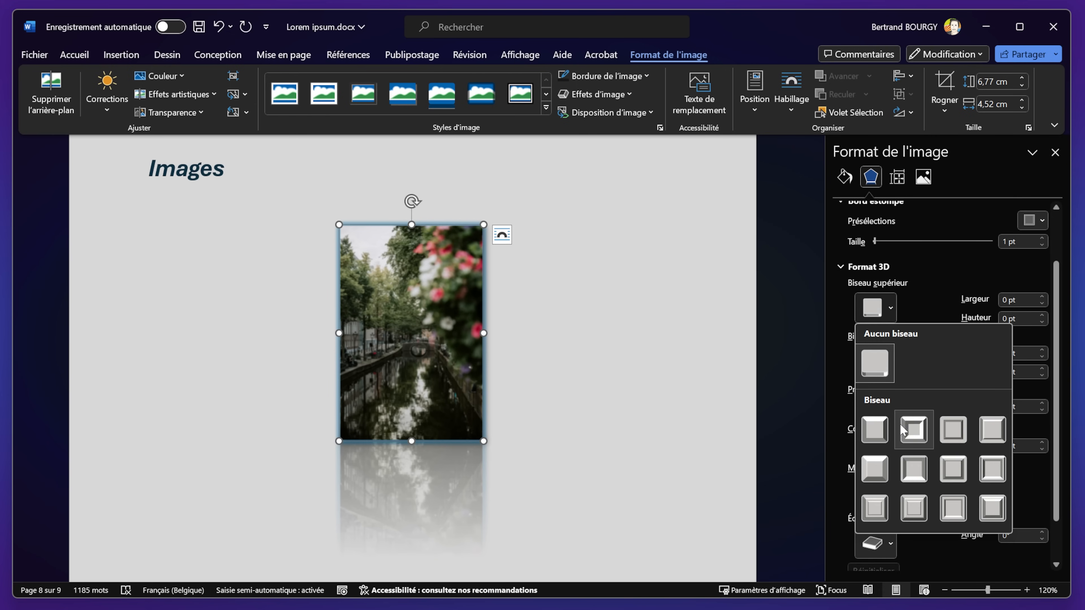
click(920, 436)
Step: Apply a Perspective 3D rotation preset to the picture with X 43,9°, Y 10,4°, Z 356,4° and 45° perspective
scroll(919, 436, down, 4)
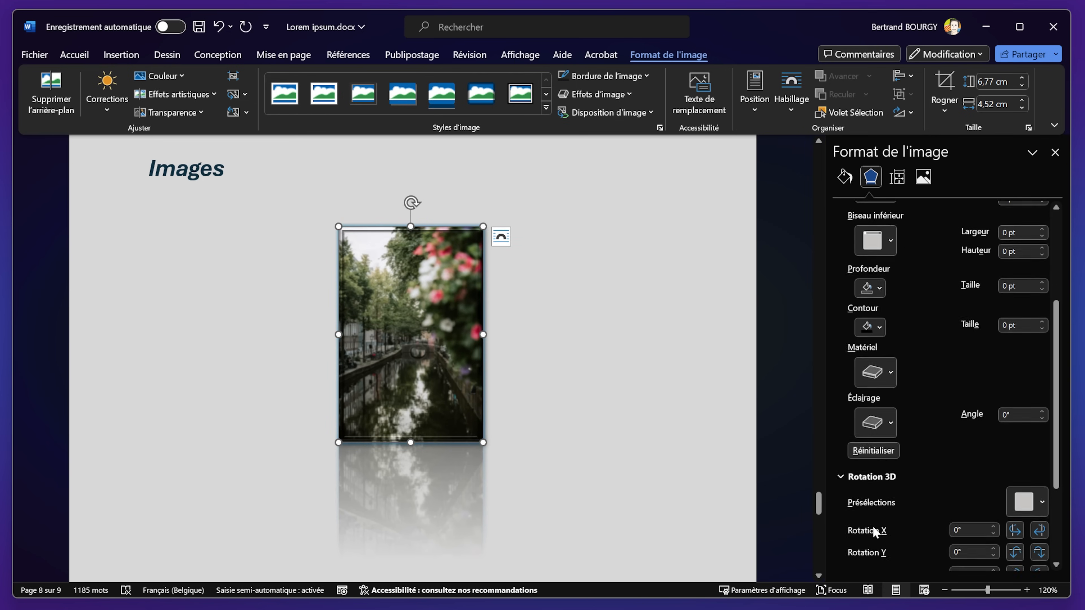
click(1025, 502)
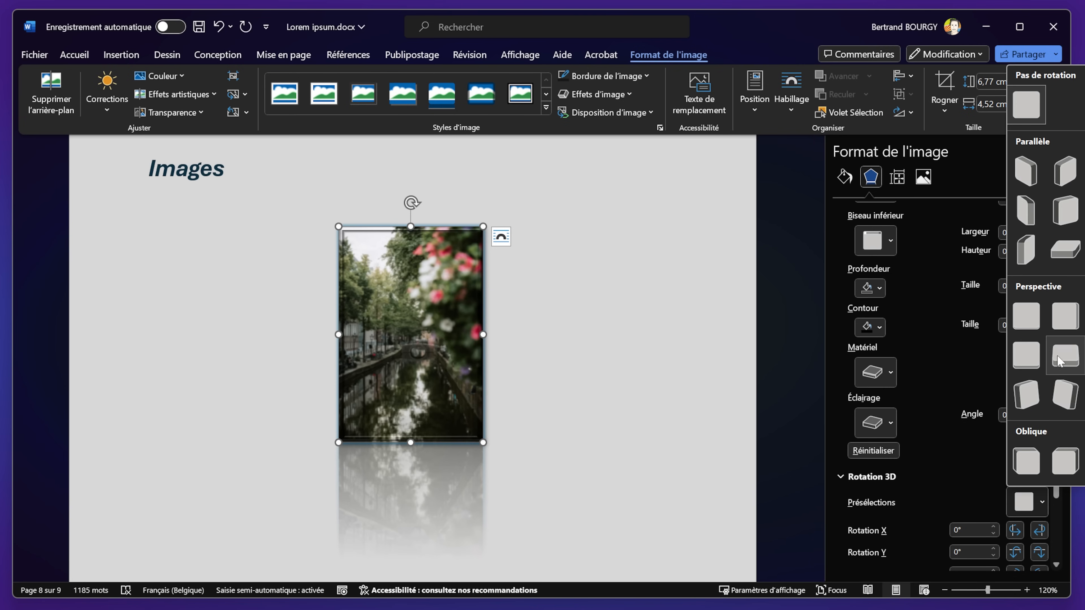
click(1066, 394)
scroll(872, 556, down, 3)
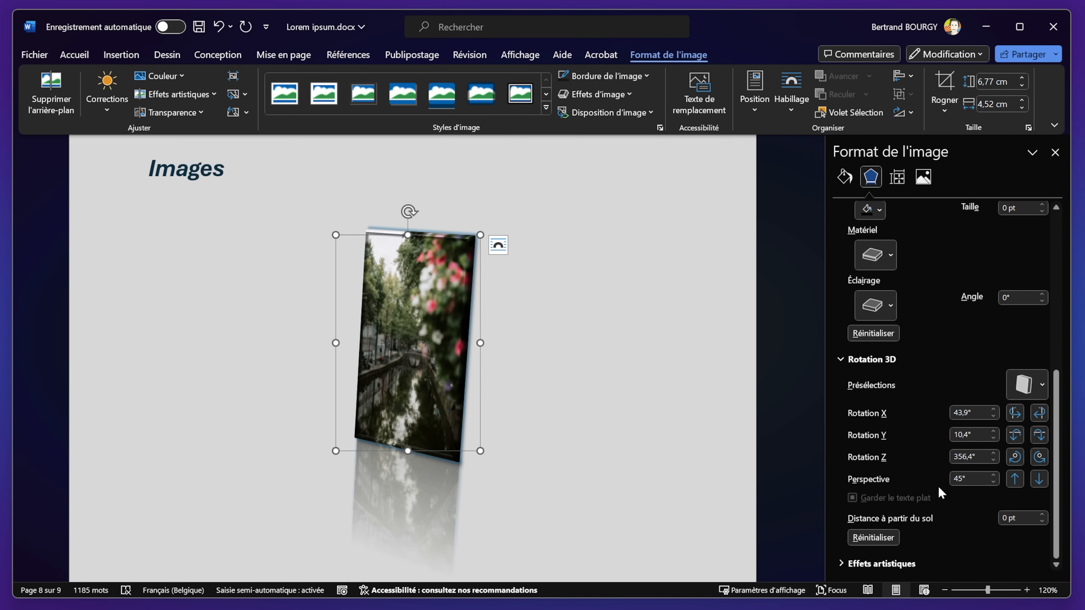
Step: Examine the picture's Effets artistiques settings and how the combined effects look on the page
click(871, 565)
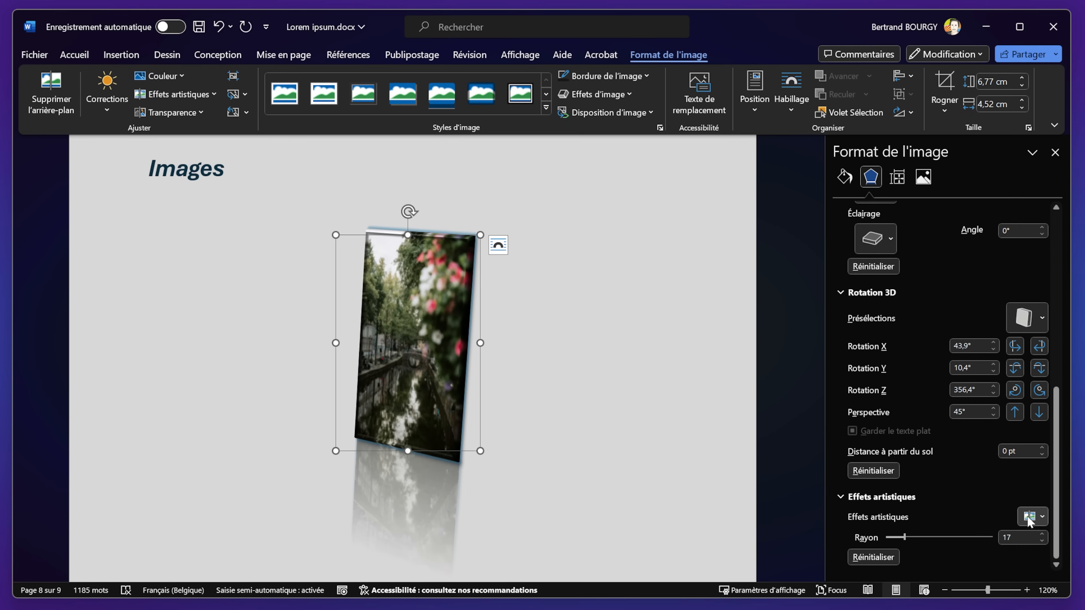
click(329, 399)
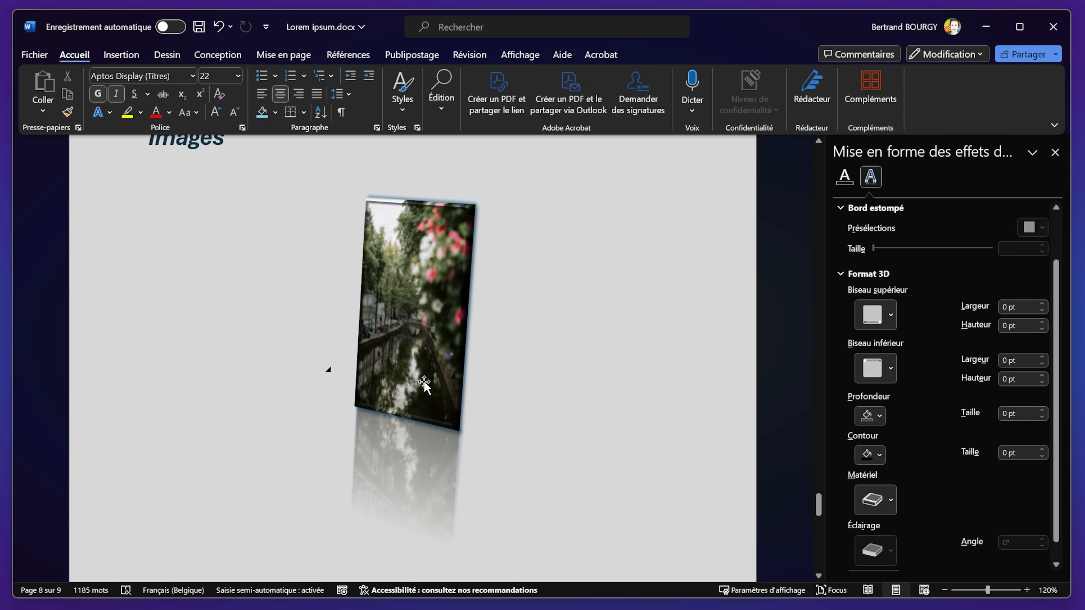
click(328, 370)
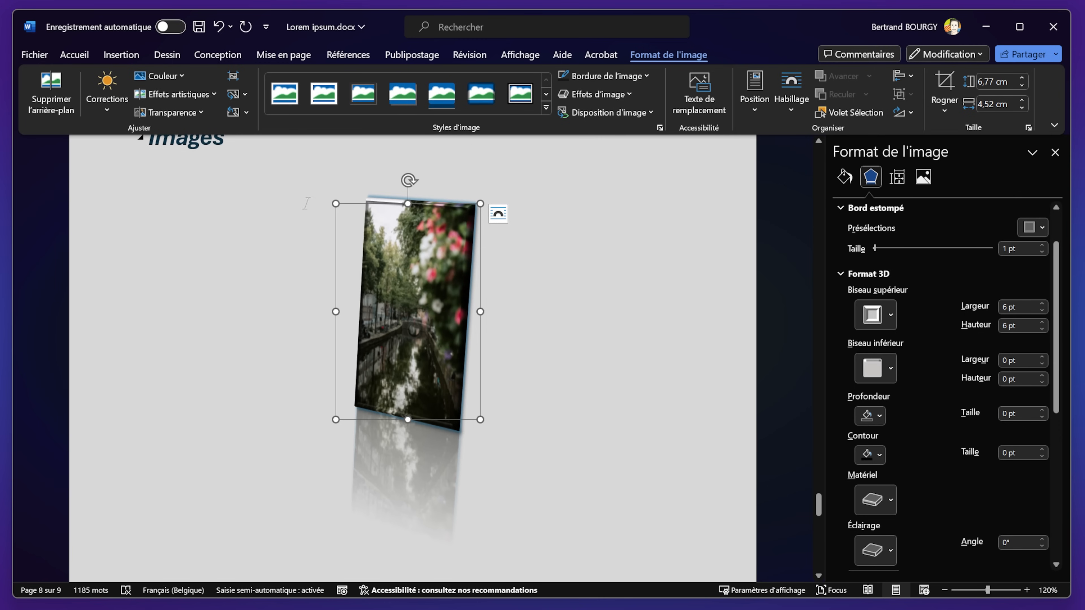
Step: Deselect the picture and add two empty paragraphs after it to continue on page 9
click(328, 369)
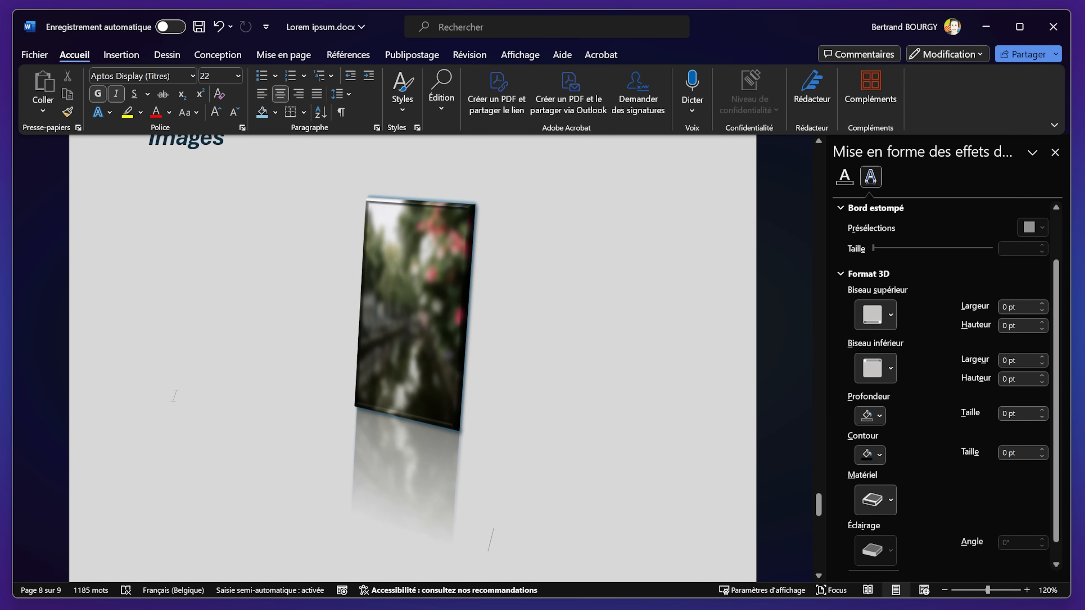
key(Return)
key(Return)
scroll(186, 293, down, 2)
Step: Insert the stock photo of a long-haired woman facing a sunset field on page 9
click(121, 54)
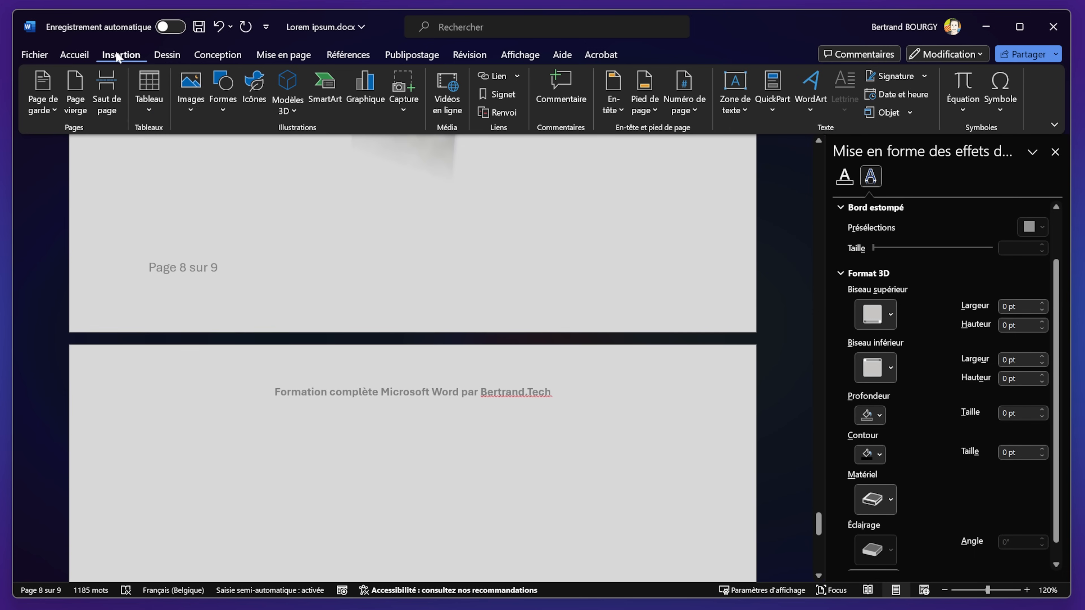
click(191, 104)
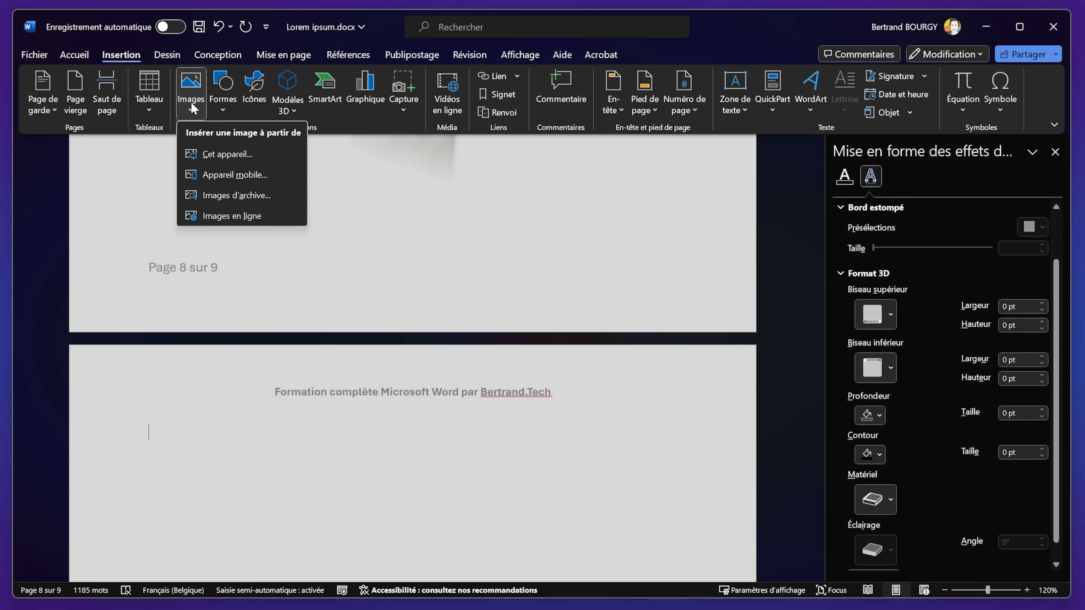
click(258, 195)
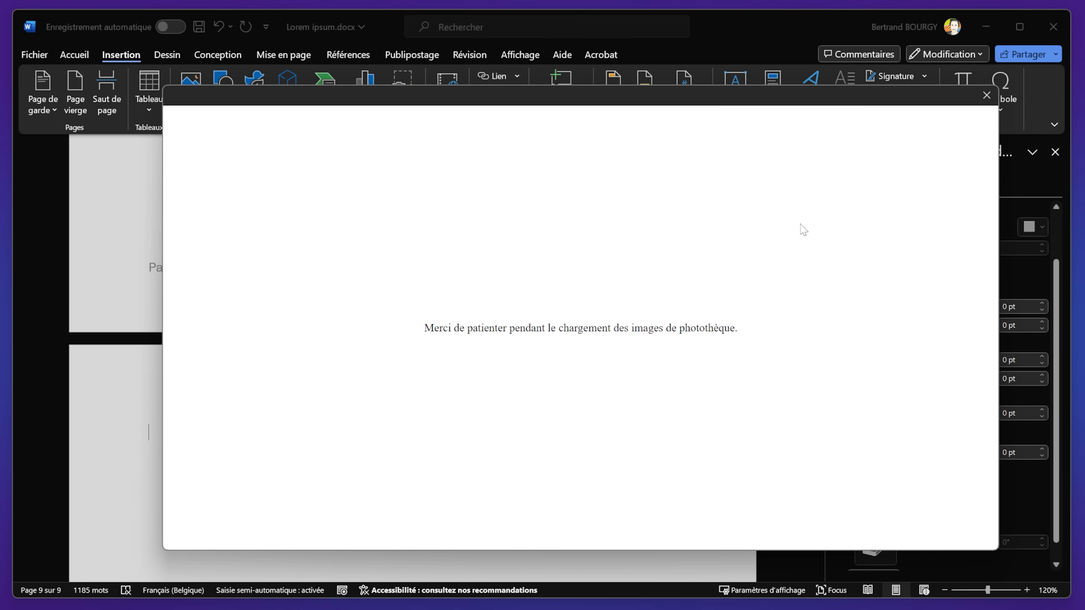
scroll(489, 395, down, 5)
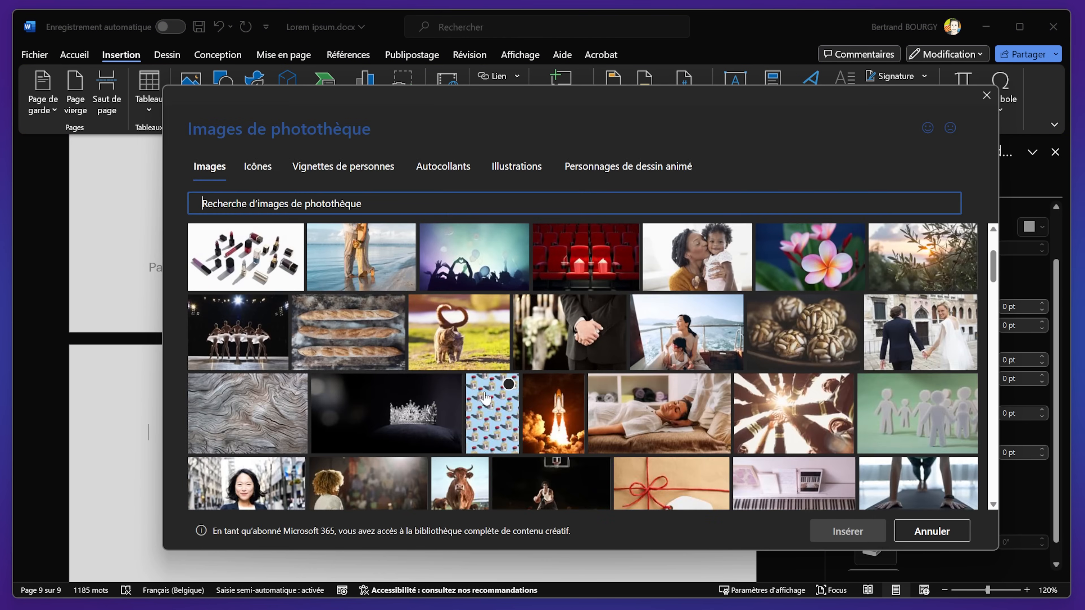
scroll(490, 396, down, 10)
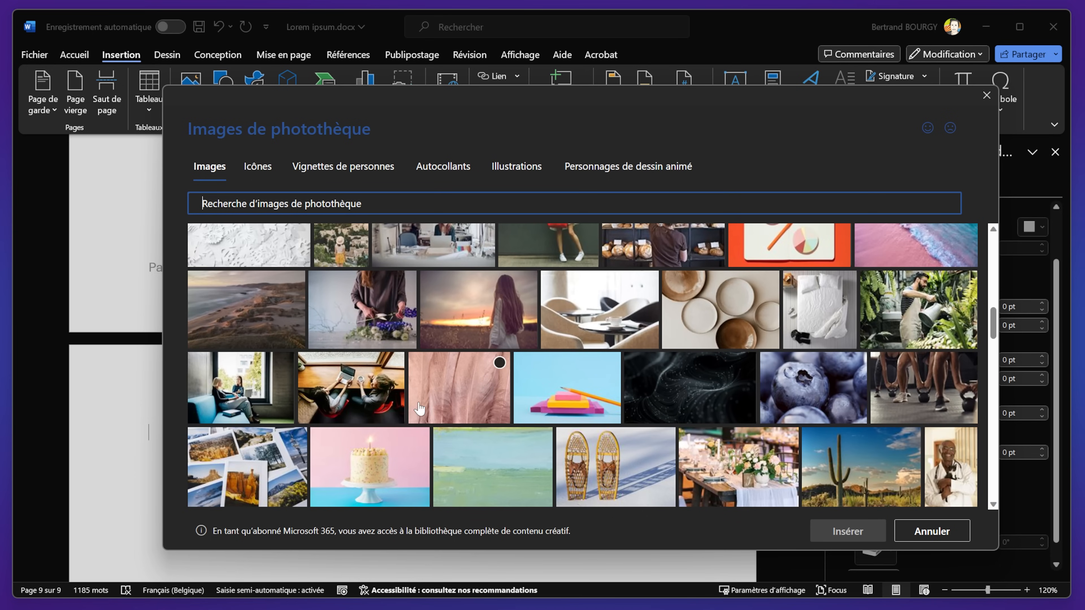
click(493, 316)
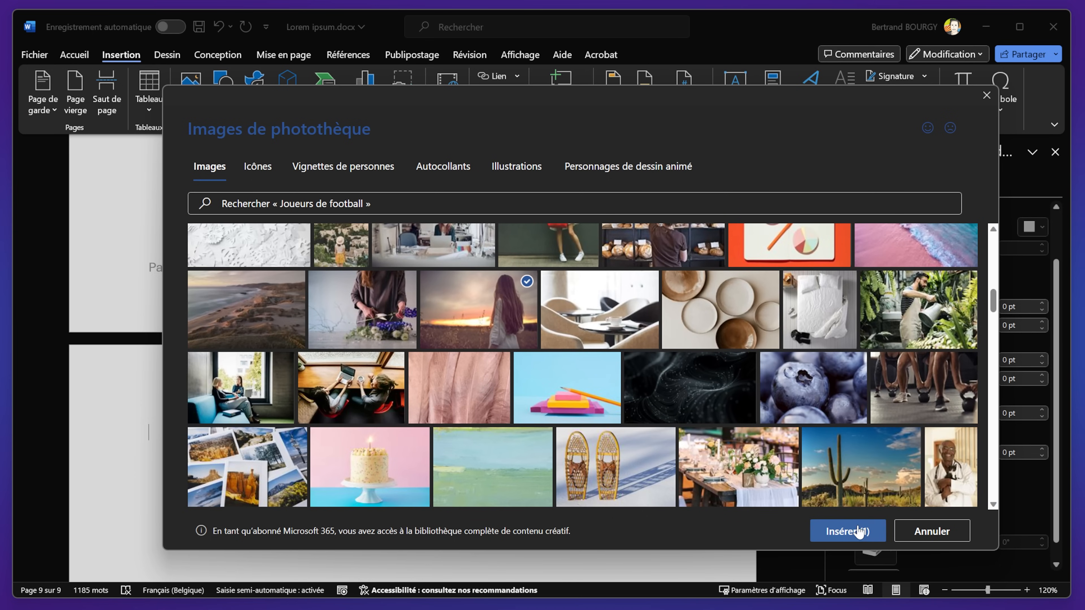
click(859, 532)
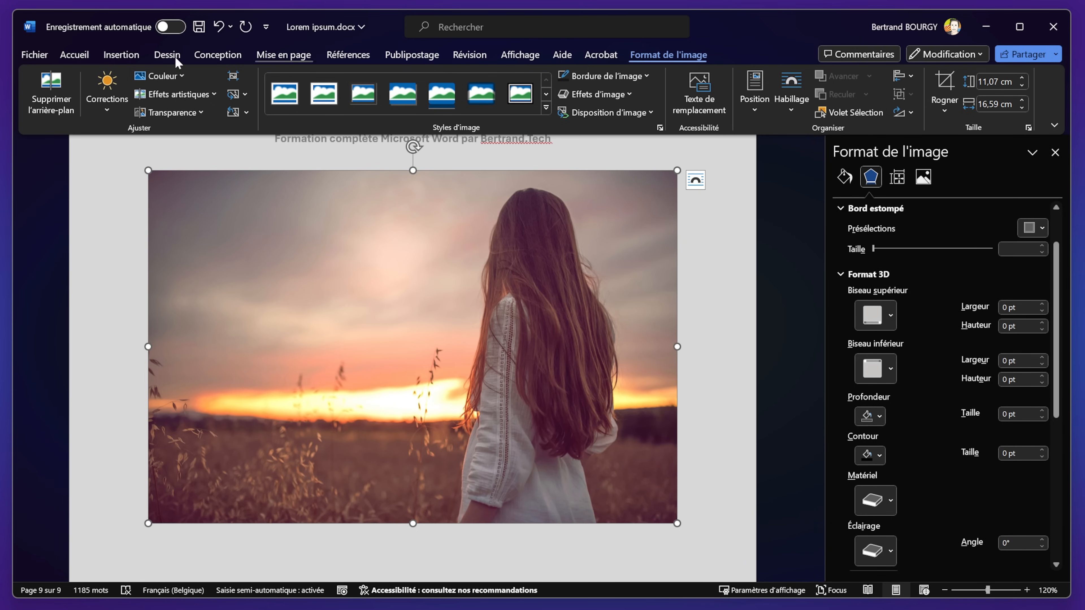
Step: Start removing the photo's background and mark the woman's hair, dress and sleeve as areas to keep
click(47, 109)
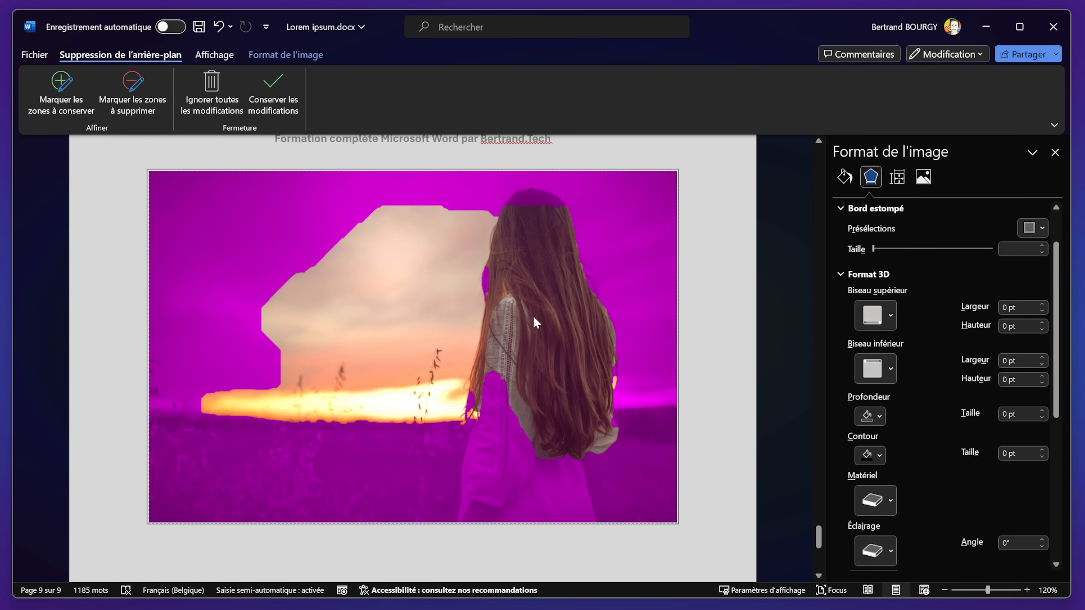
click(63, 106)
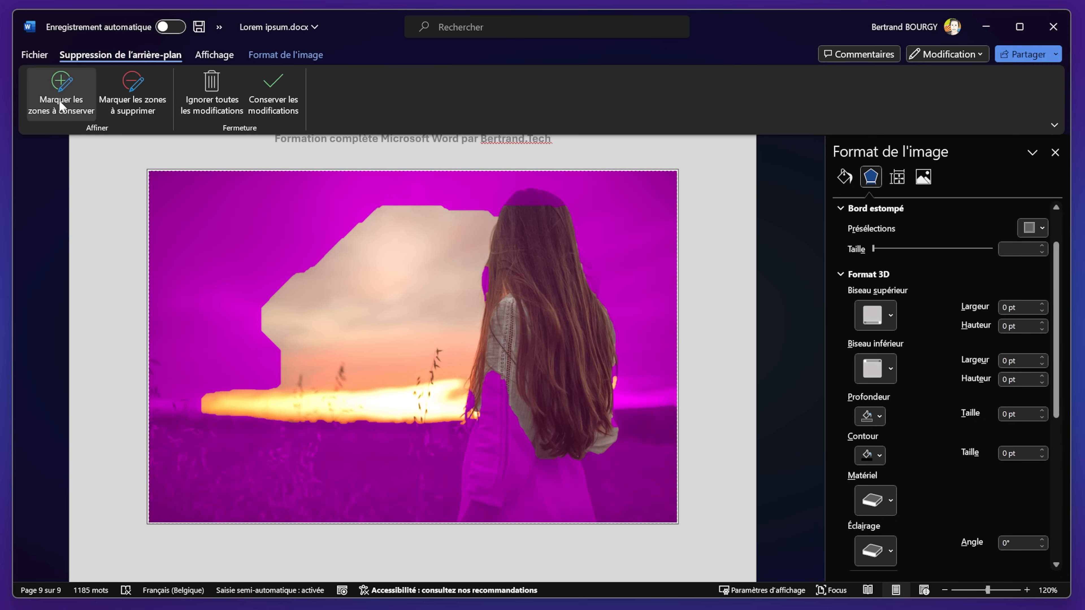
click(126, 87)
click(68, 97)
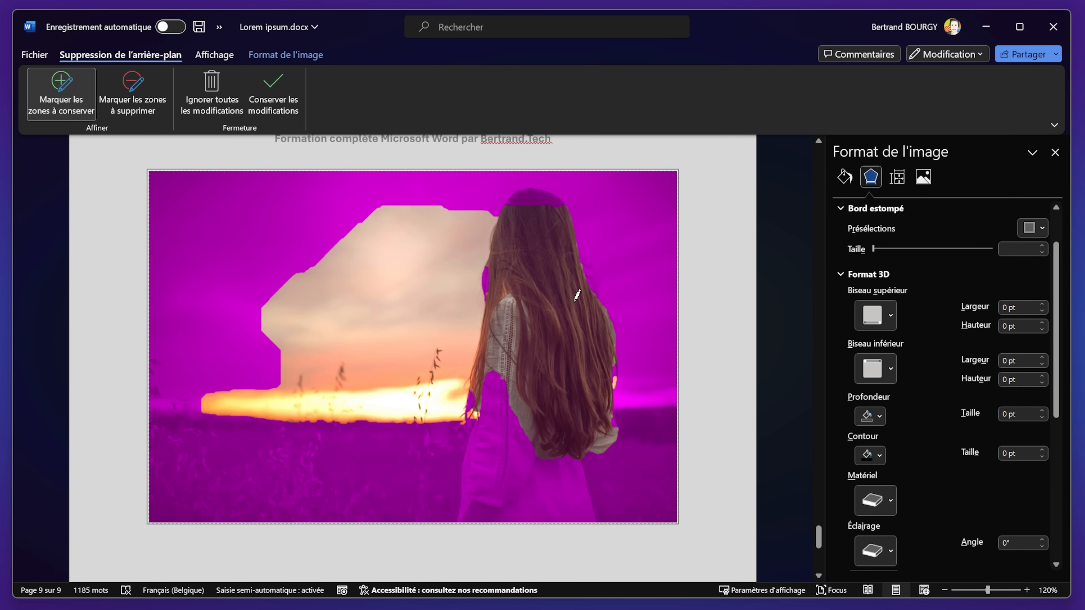
mouse_move(487, 270)
mouse_down()
mouse_move(501, 210)
mouse_move(539, 189)
mouse_move(564, 206)
mouse_move(615, 347)
mouse_move(614, 440)
mouse_move(585, 461)
mouse_move(596, 518)
mouse_move(470, 520)
mouse_move(480, 265)
mouse_up()
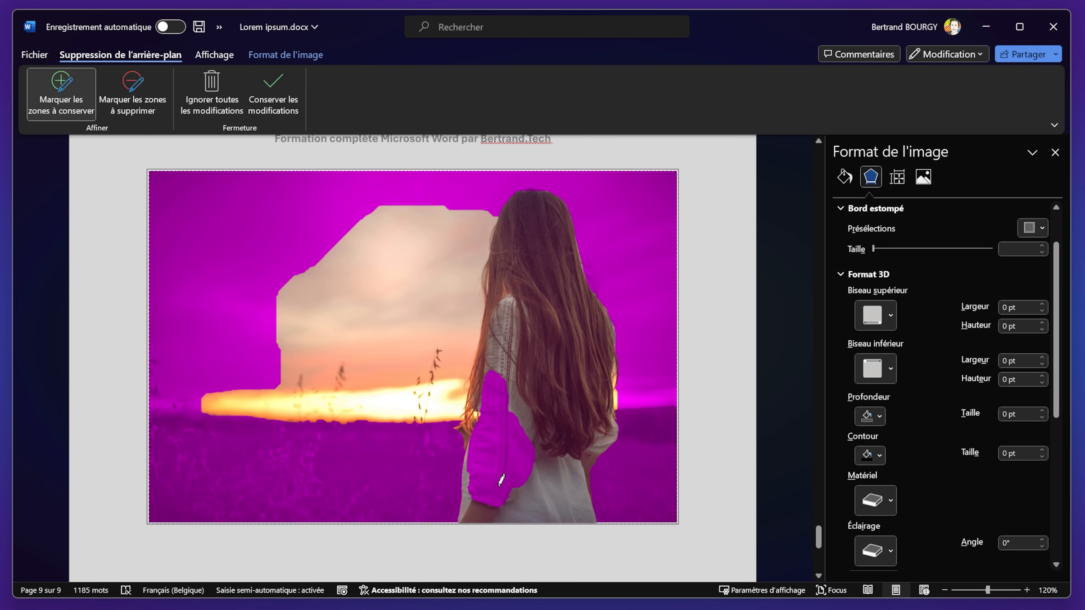
mouse_move(514, 505)
mouse_down()
mouse_move(475, 513)
mouse_move(469, 418)
mouse_move(485, 361)
mouse_move(513, 369)
mouse_move(538, 409)
mouse_move(545, 461)
mouse_move(505, 513)
mouse_up()
mouse_move(501, 471)
mouse_down()
mouse_move(469, 452)
mouse_move(477, 400)
mouse_move(505, 376)
mouse_move(503, 467)
mouse_move(497, 412)
mouse_move(510, 453)
mouse_move(490, 423)
mouse_move(475, 474)
mouse_move(483, 389)
mouse_up()
drag(492, 428, 508, 389)
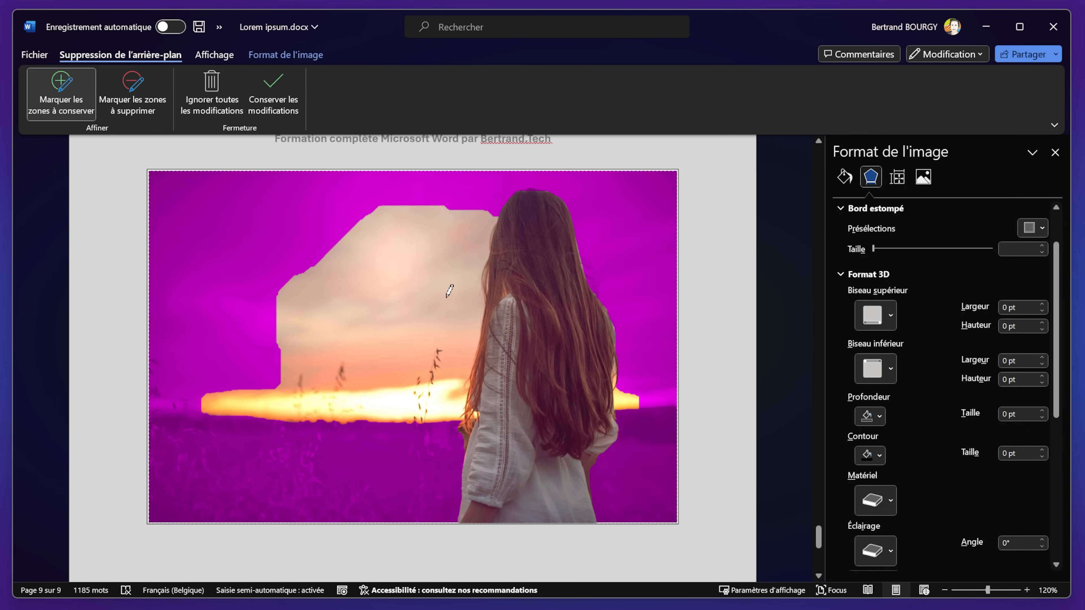
Step: Mark the leftover sky and sunset area on the photo's left side, up to the woman's hair and arm, for removal
click(132, 94)
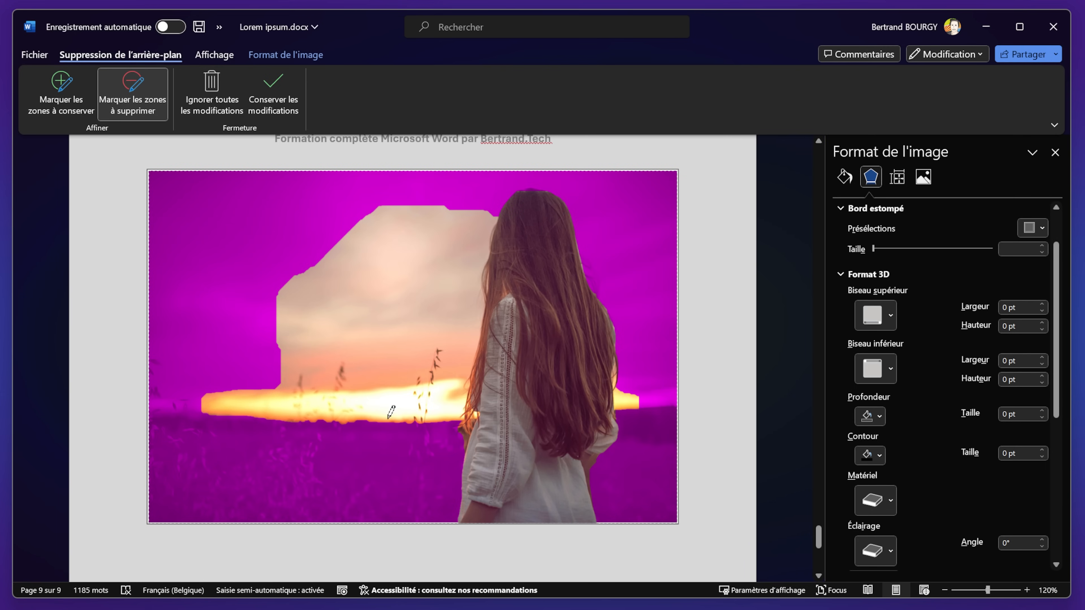
drag(226, 430, 250, 325)
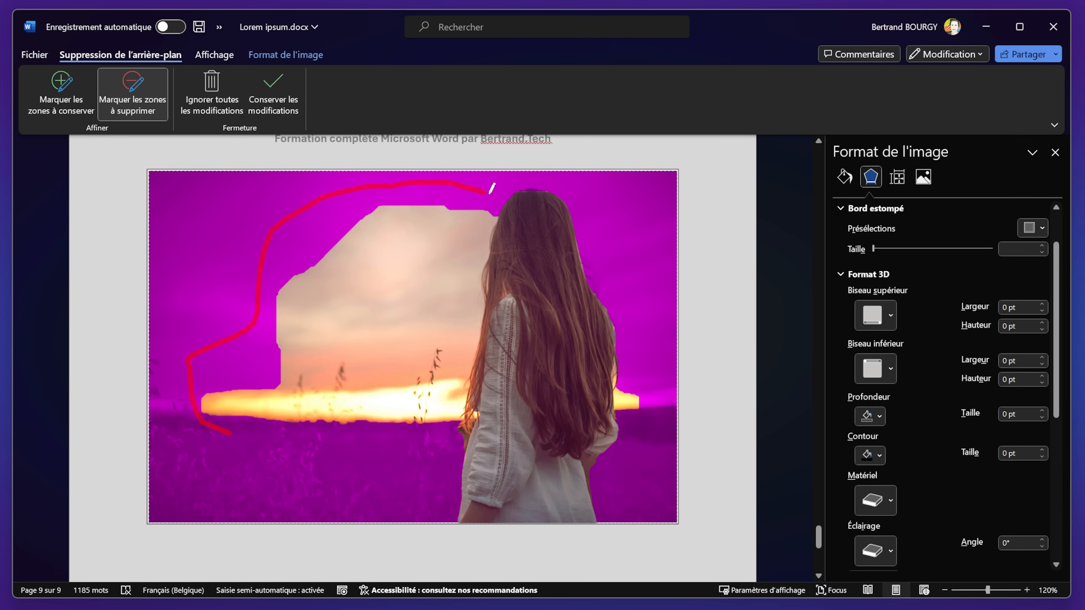
drag(495, 220, 473, 415)
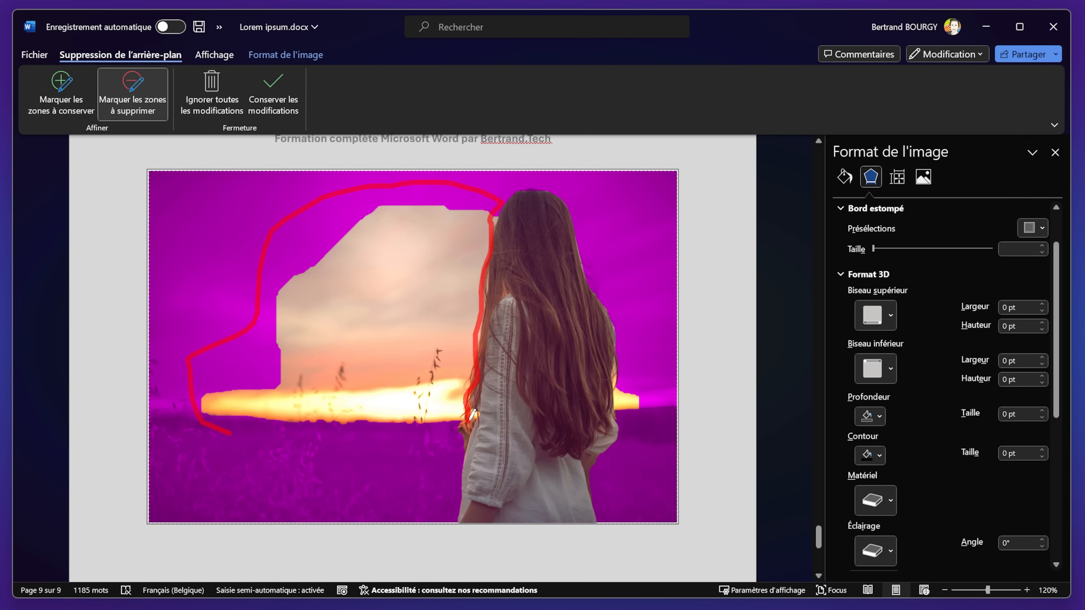
drag(371, 436, 234, 429)
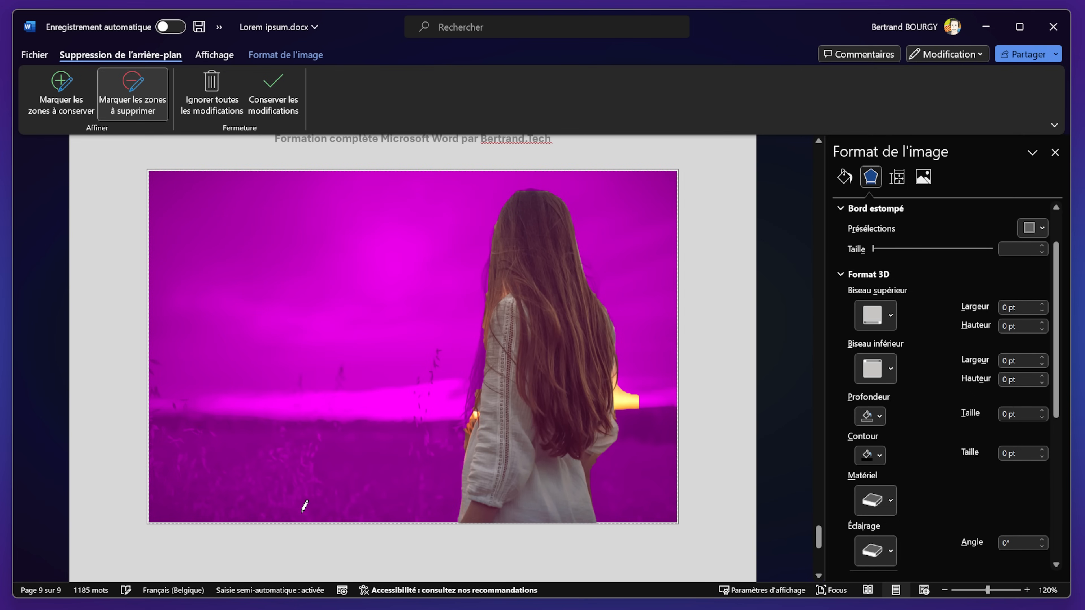
Step: Mark the remaining bright patches beside the woman's arms for removal and keep the background removal changes
mouse_move(648, 414)
mouse_down()
mouse_move(611, 415)
mouse_move(637, 412)
mouse_up()
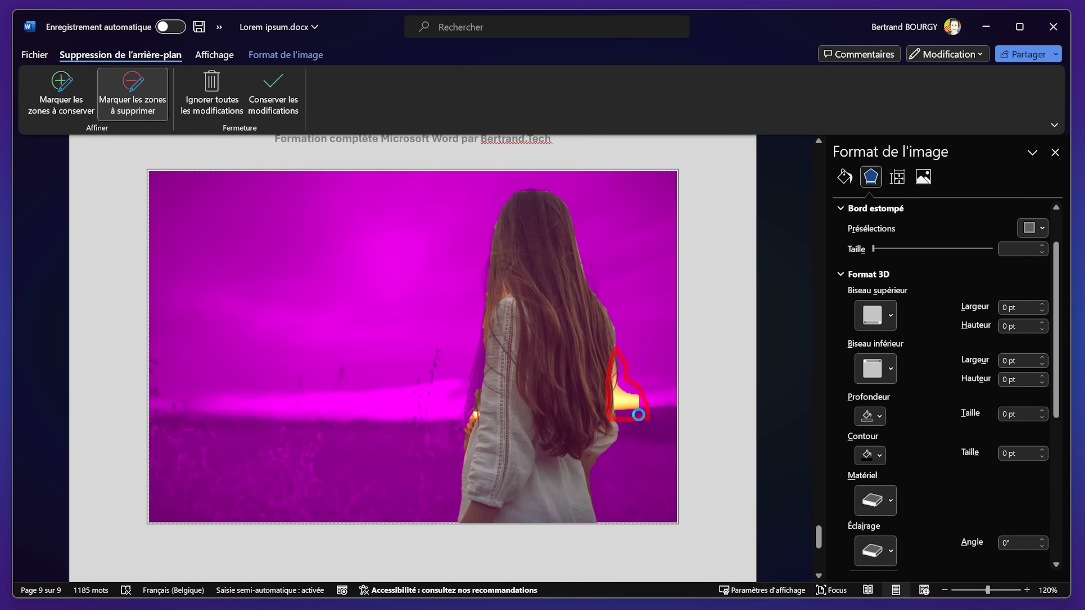
drag(466, 408, 463, 450)
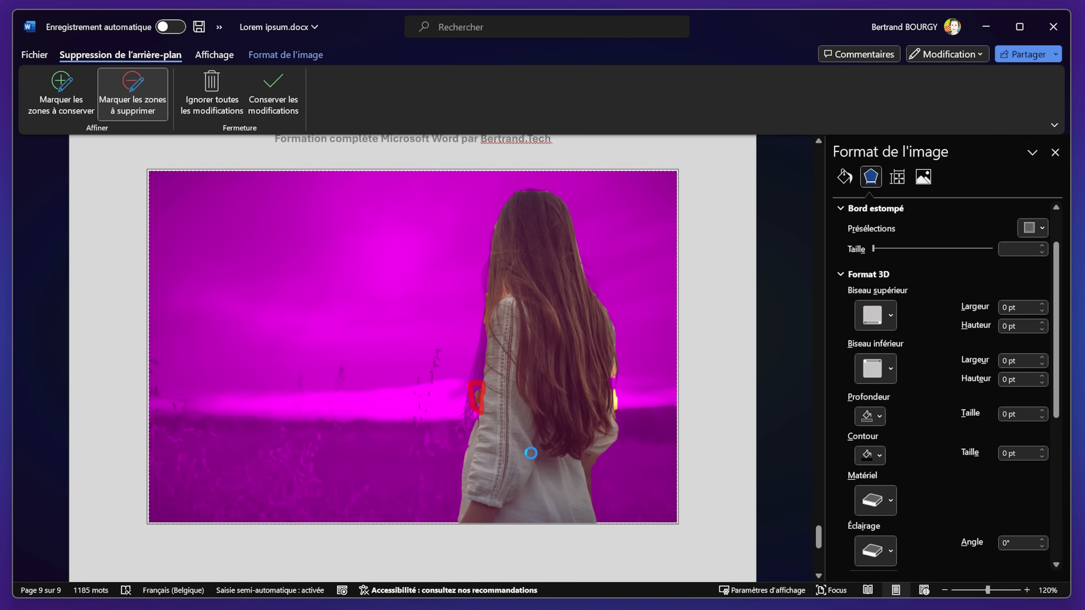
drag(622, 420, 618, 324)
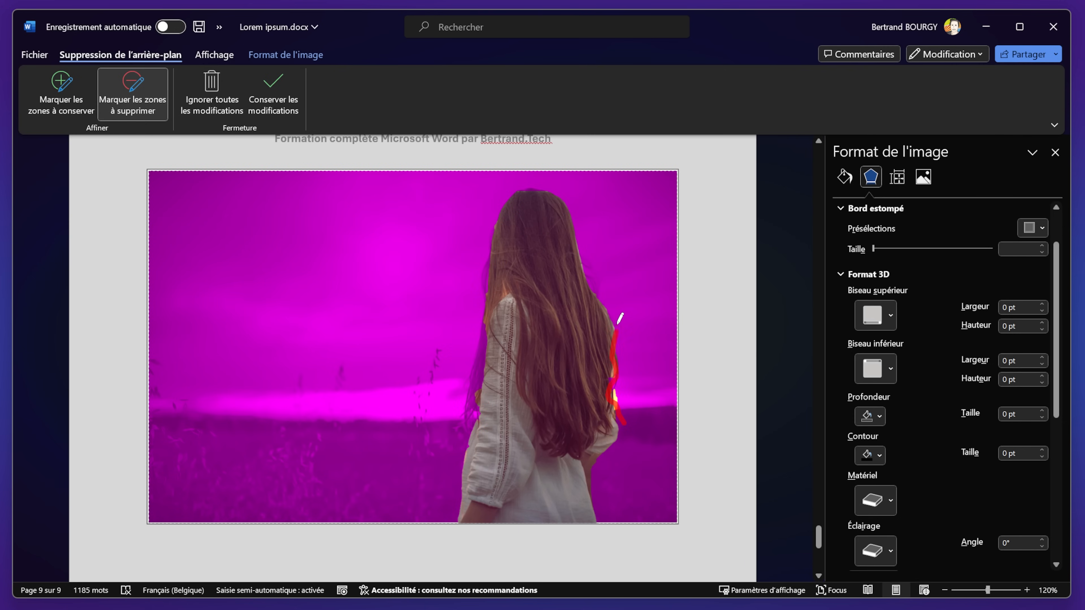
drag(630, 406, 629, 410)
click(276, 78)
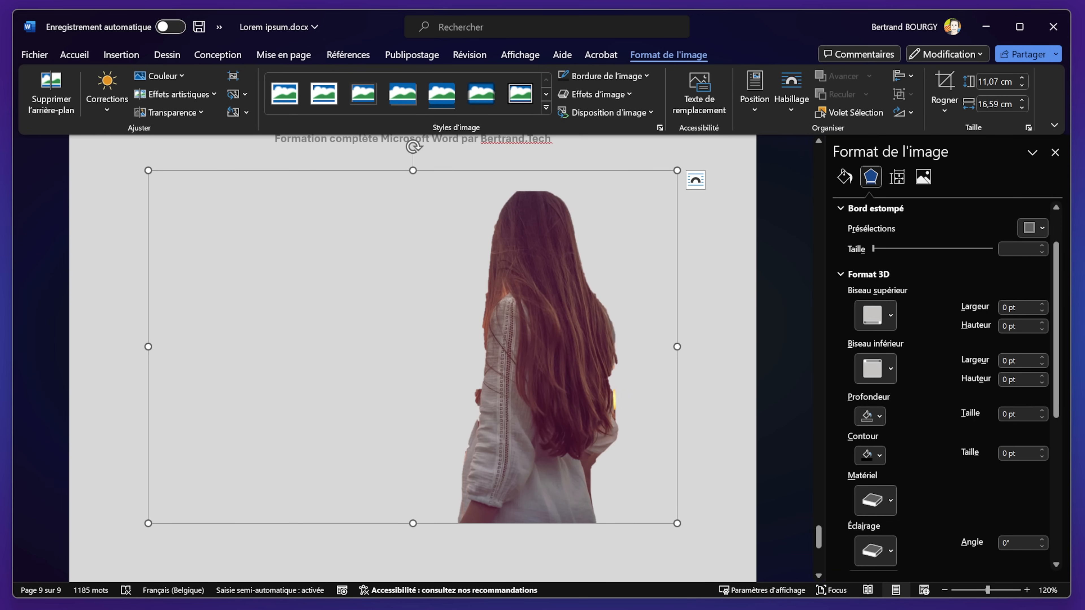
Step: Insert a screenshot of the open OBS window below the cut-out photo
click(556, 550)
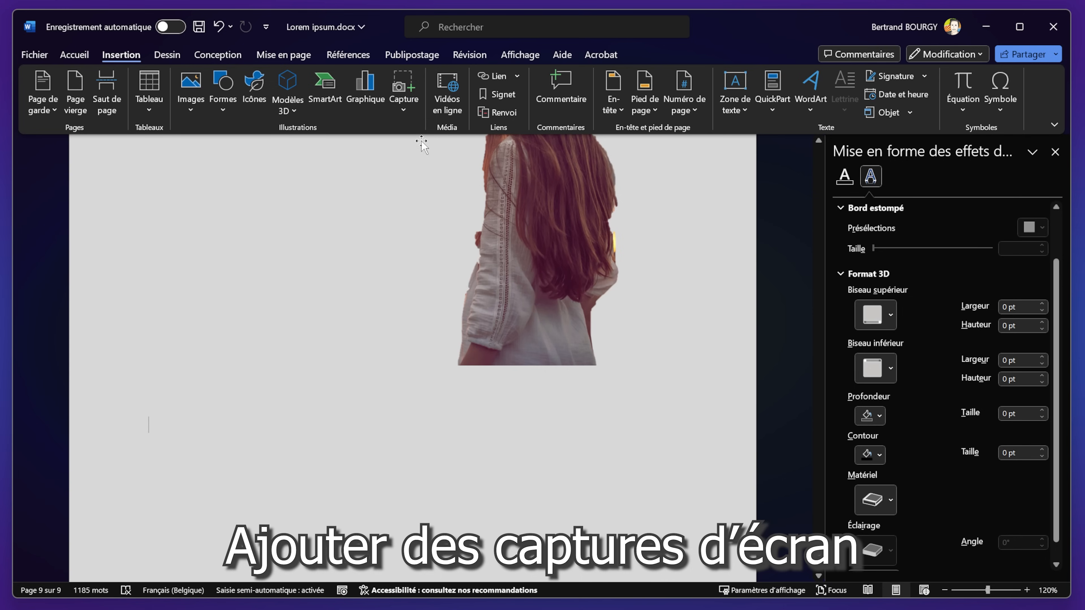
click(403, 105)
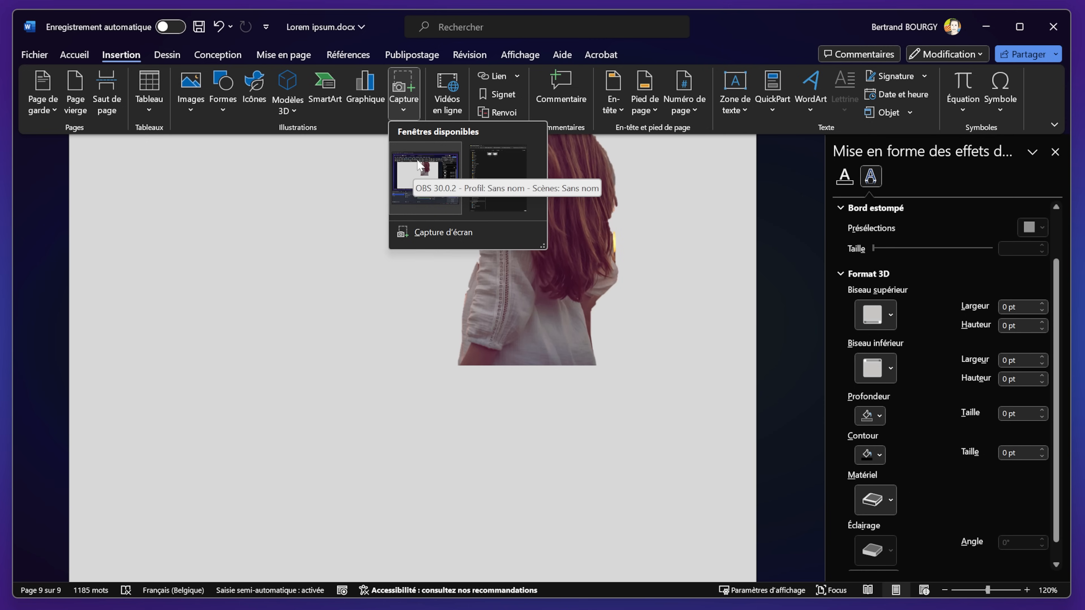
click(403, 103)
click(404, 103)
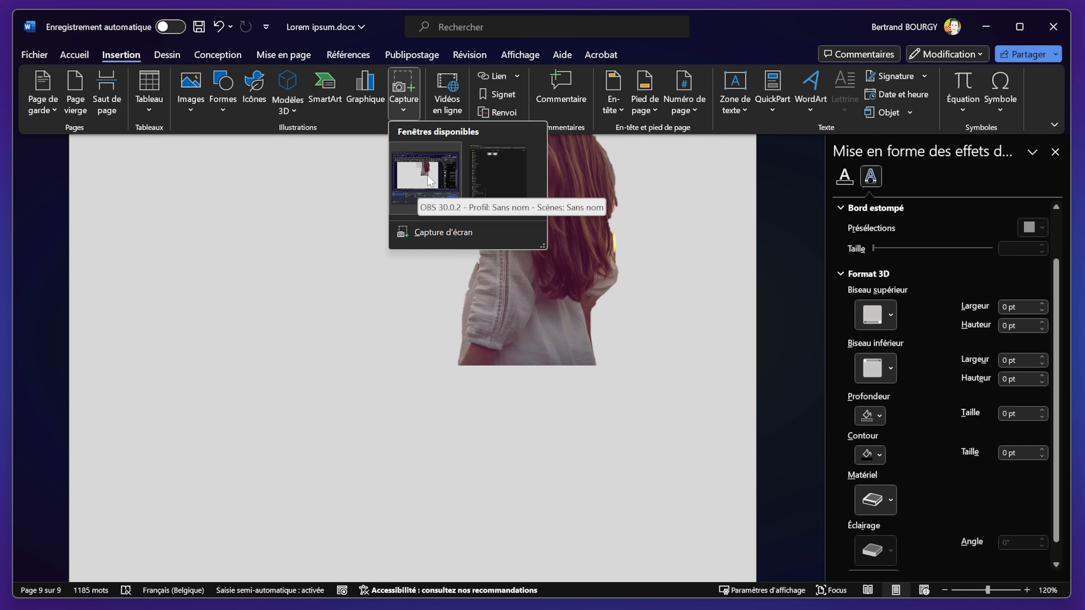
click(428, 175)
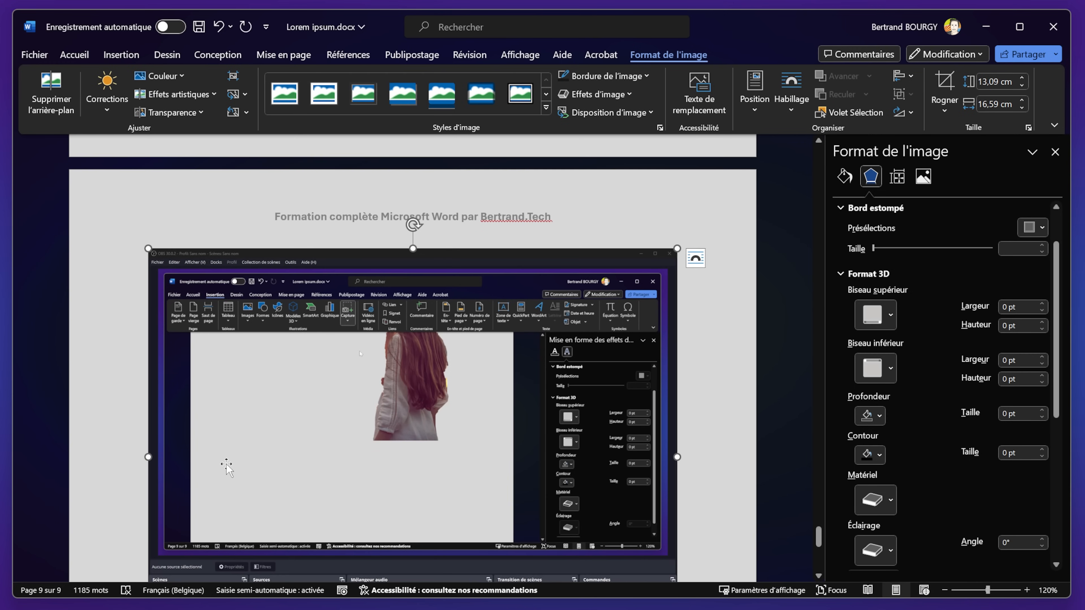
scroll(227, 466, down, 3)
scroll(330, 299, up, 2)
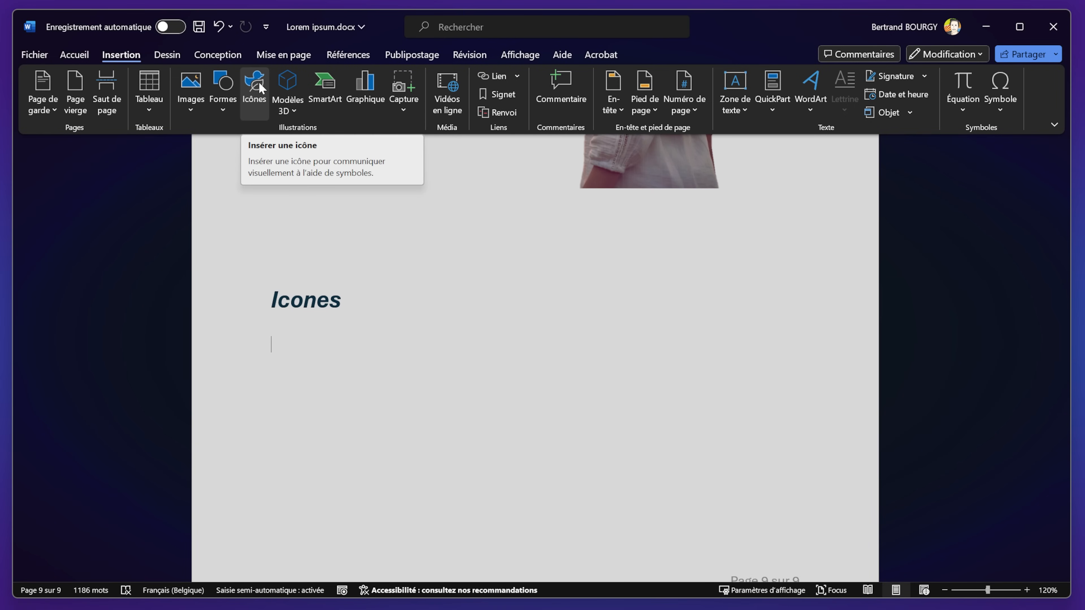
Step: Search the icon library for "sourire" and insert the solid open-mouthed smiley under the "Icones" heading
click(252, 91)
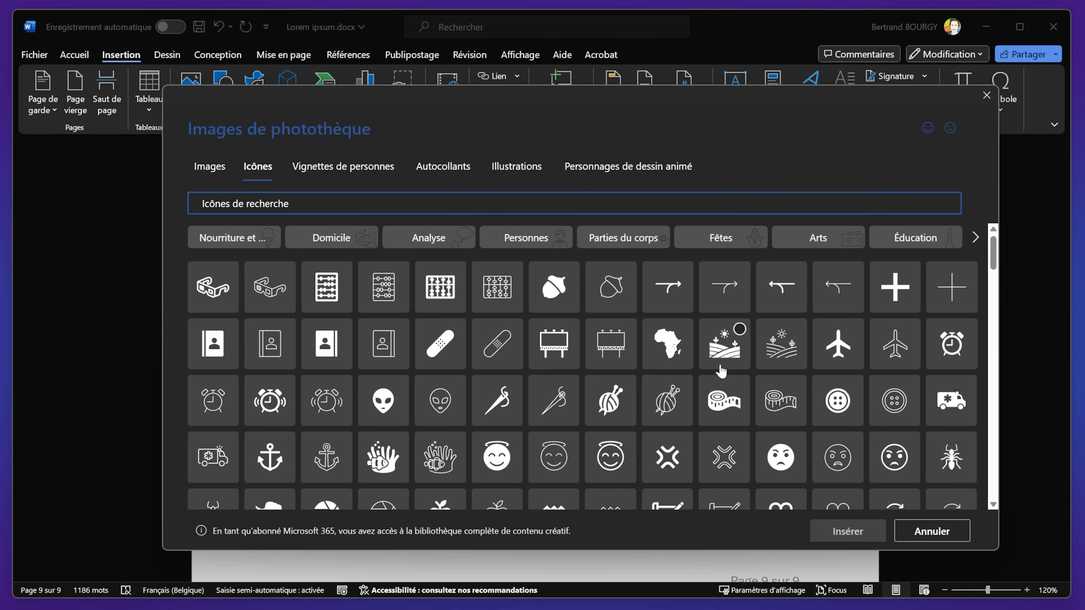
scroll(735, 385, down, 10)
scroll(754, 382, up, 6)
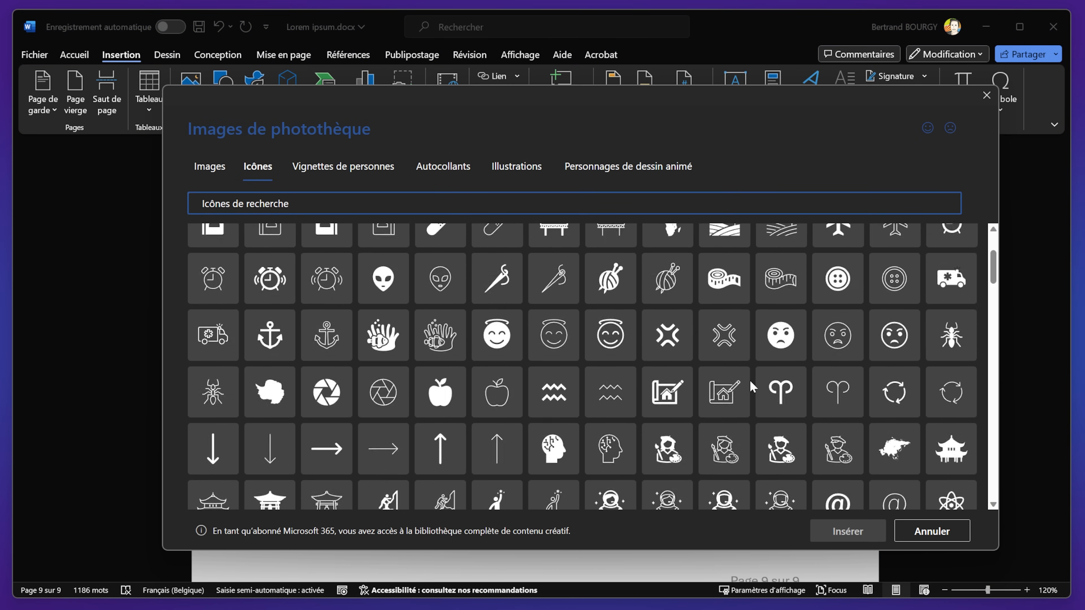
scroll(753, 387, up, 3)
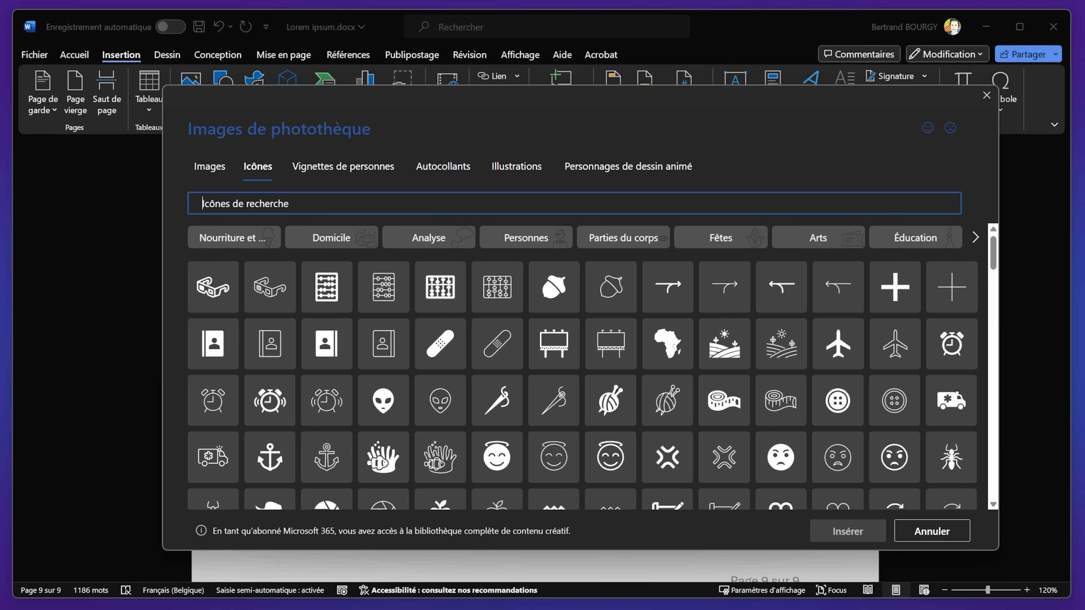
text(sourire)
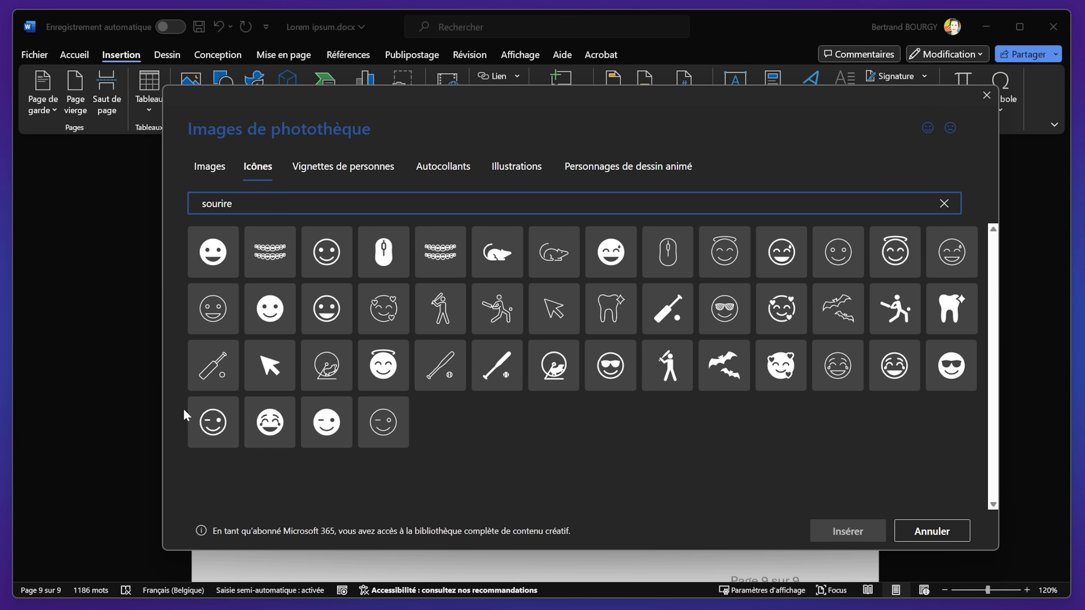
click(222, 253)
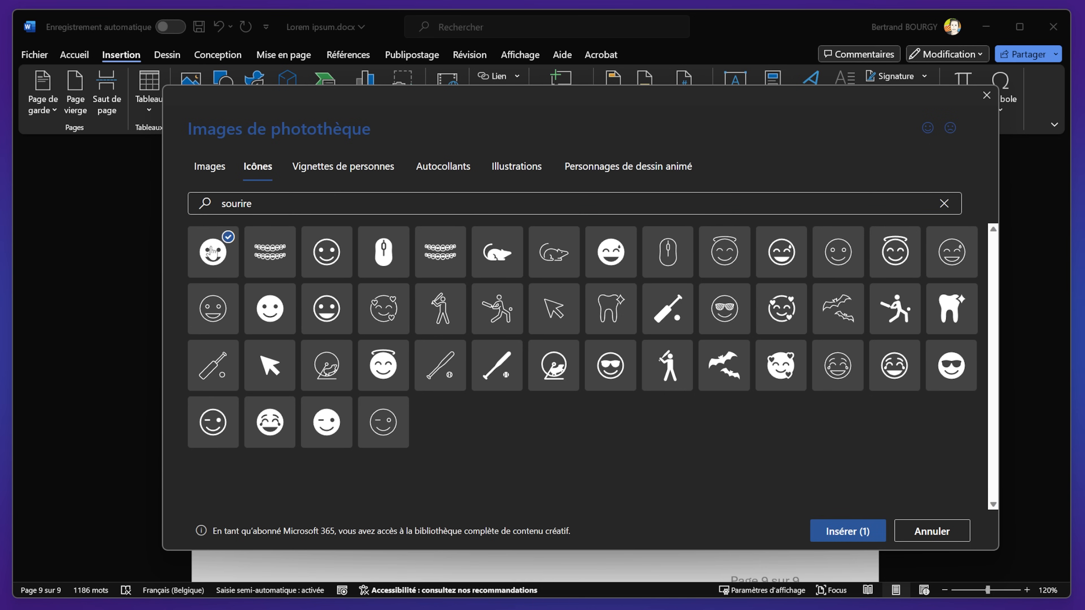
click(848, 533)
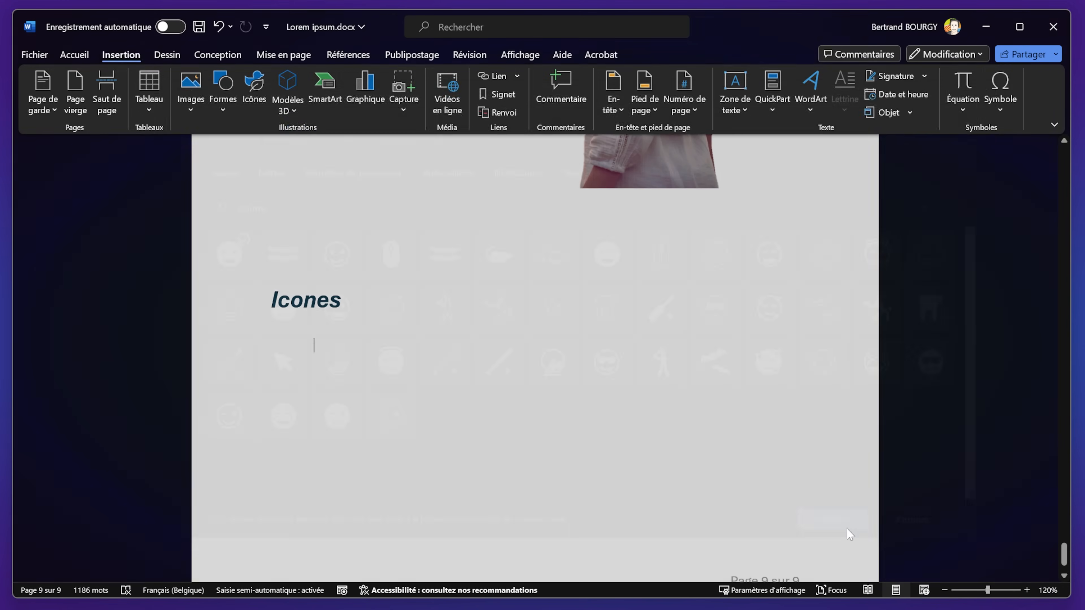
Step: Shrink the smiley icon to about 1.16 × 1.16 cm and fill it with a dark blue theme colour
drag(316, 383, 341, 301)
drag(423, 283, 279, 406)
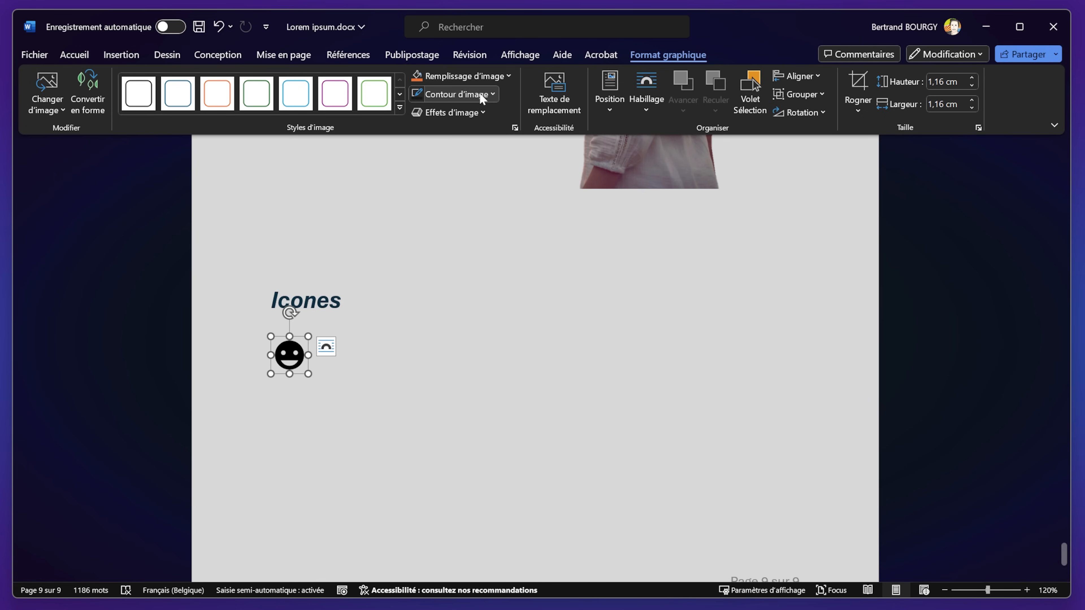
click(507, 76)
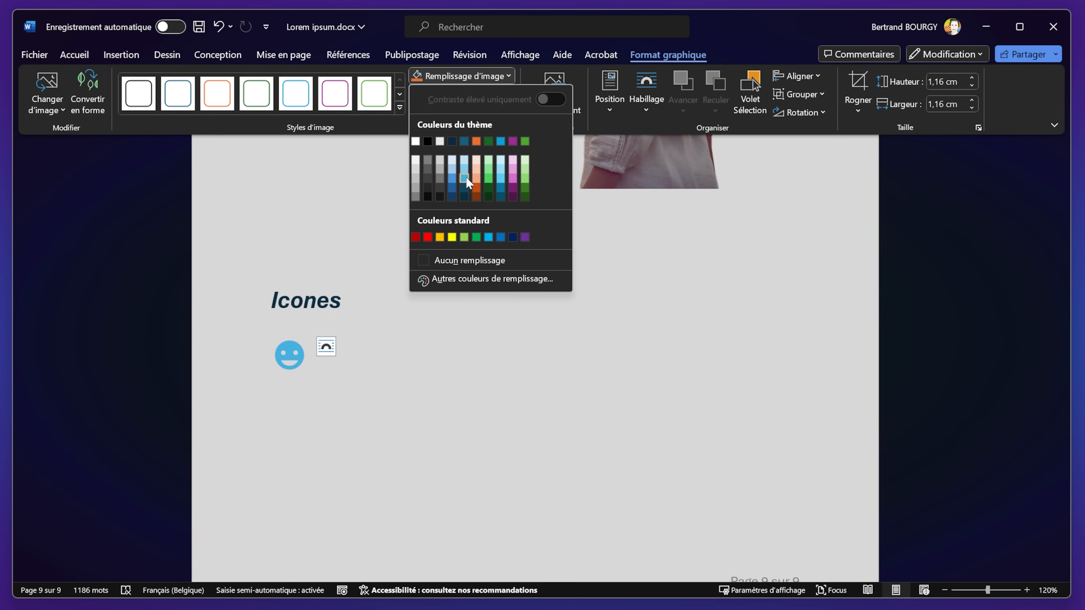
click(452, 195)
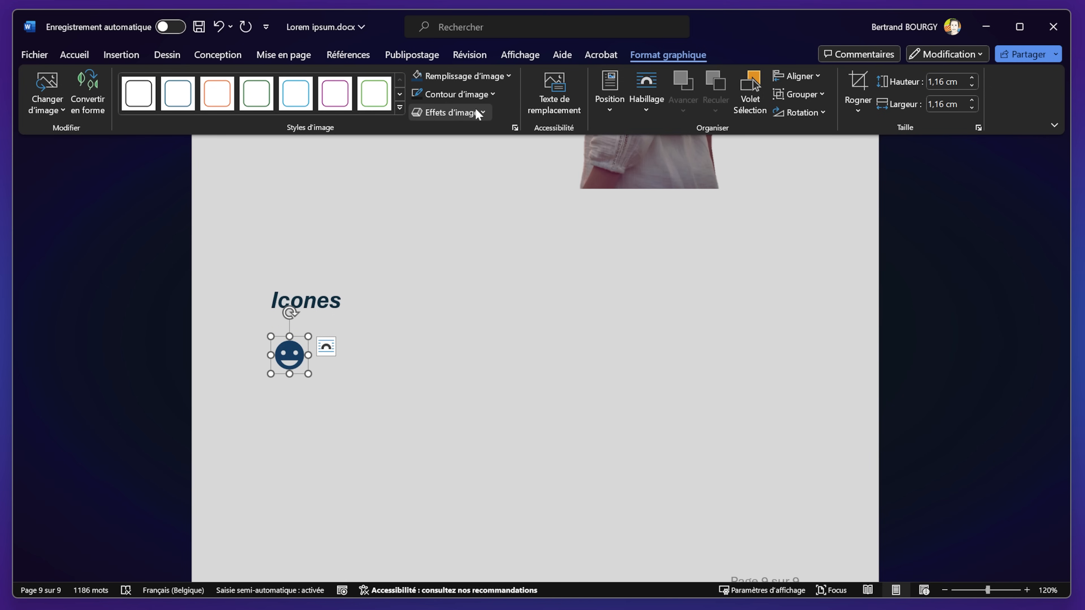
click(478, 113)
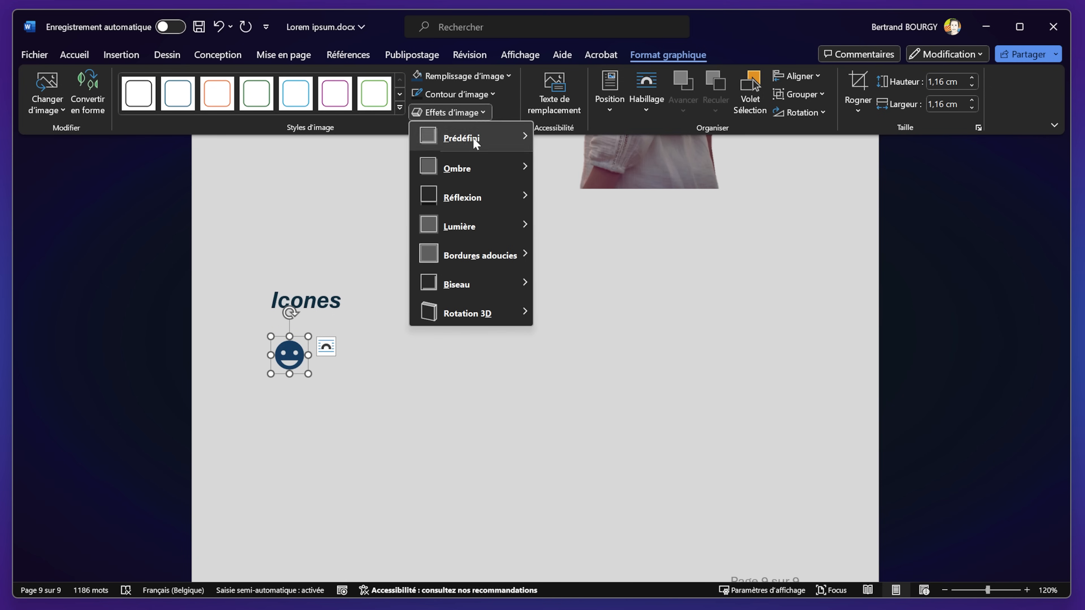
mouse_move(481, 252)
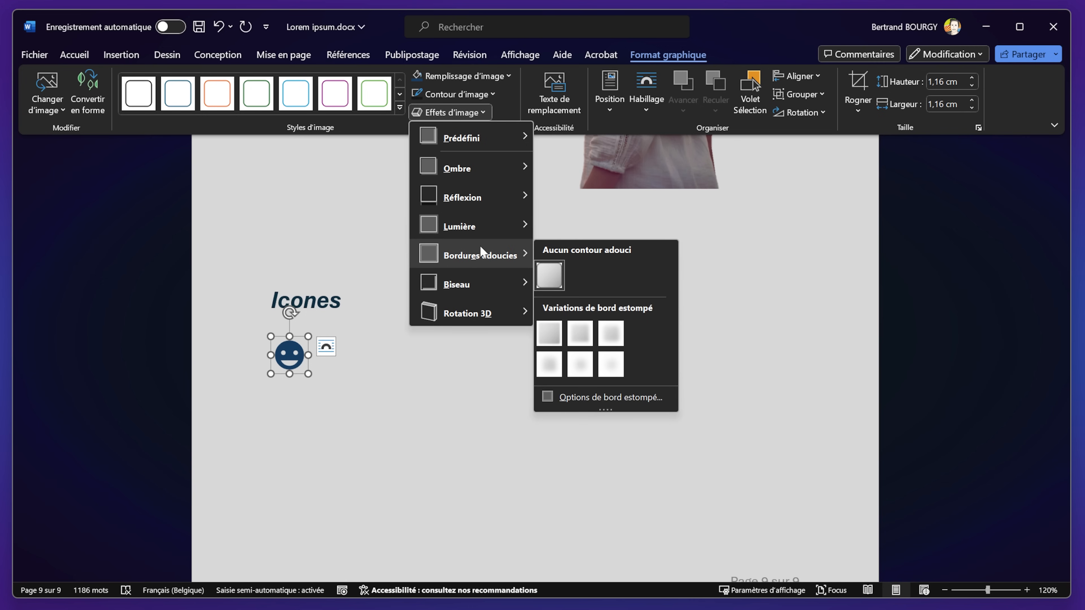
mouse_move(484, 218)
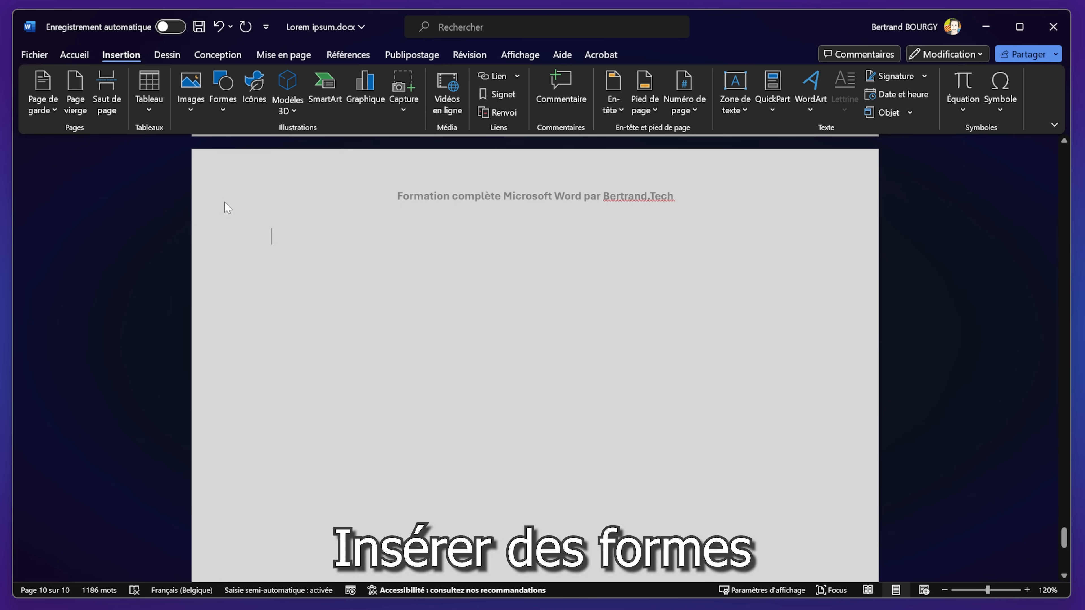
Step: Draw a five-pointed star about 7.14 × 7.14 cm below the header on page 10
click(227, 94)
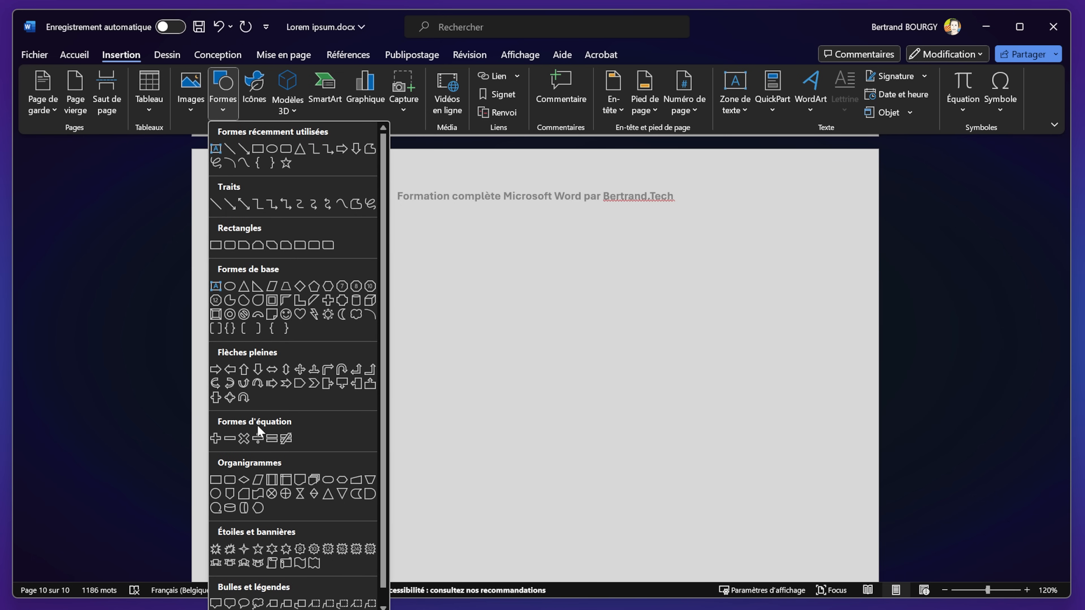
click(223, 103)
click(223, 102)
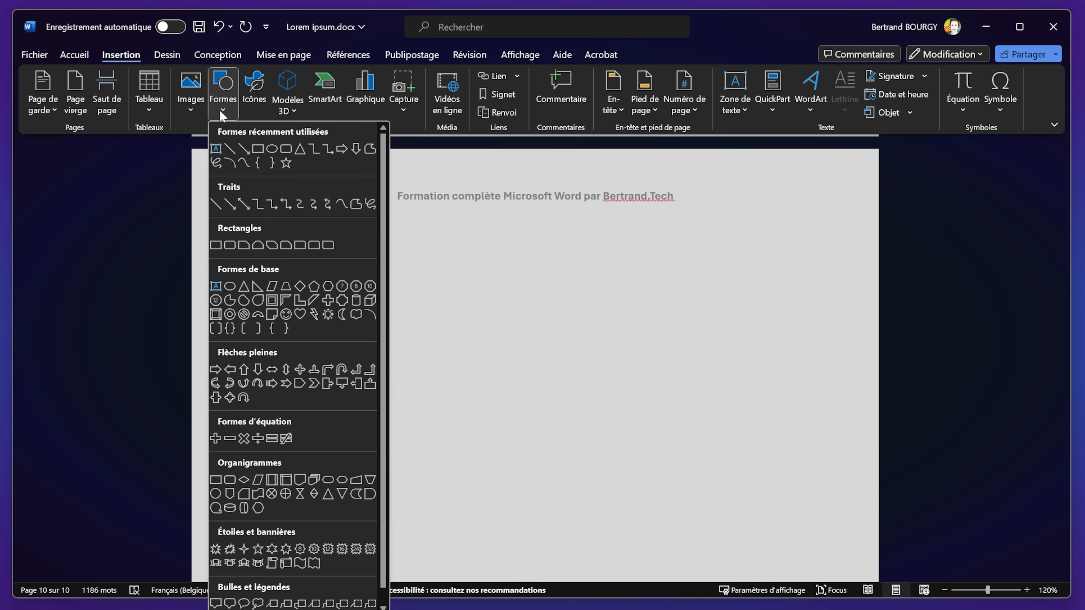
click(286, 164)
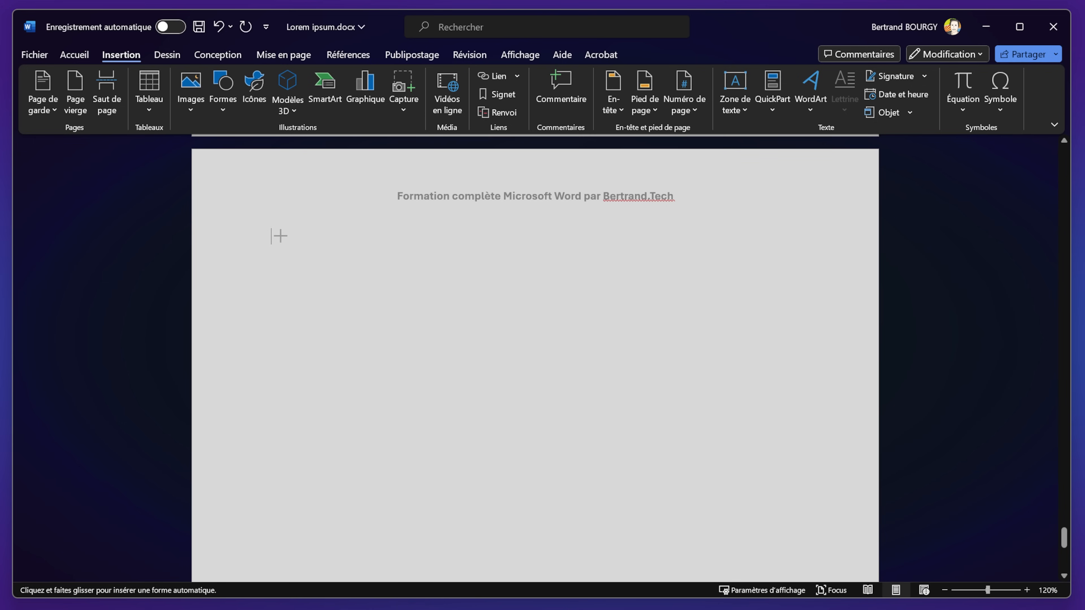
drag(274, 235, 501, 370)
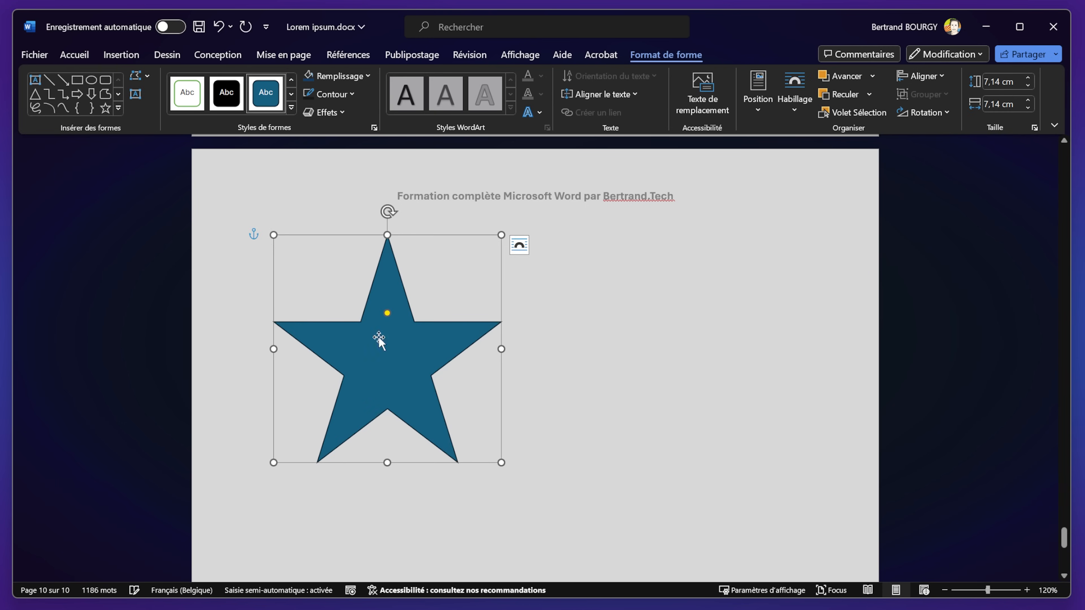
Step: Fill the star with a light blue theme colour and give its outline the gently curved sketch style
click(352, 73)
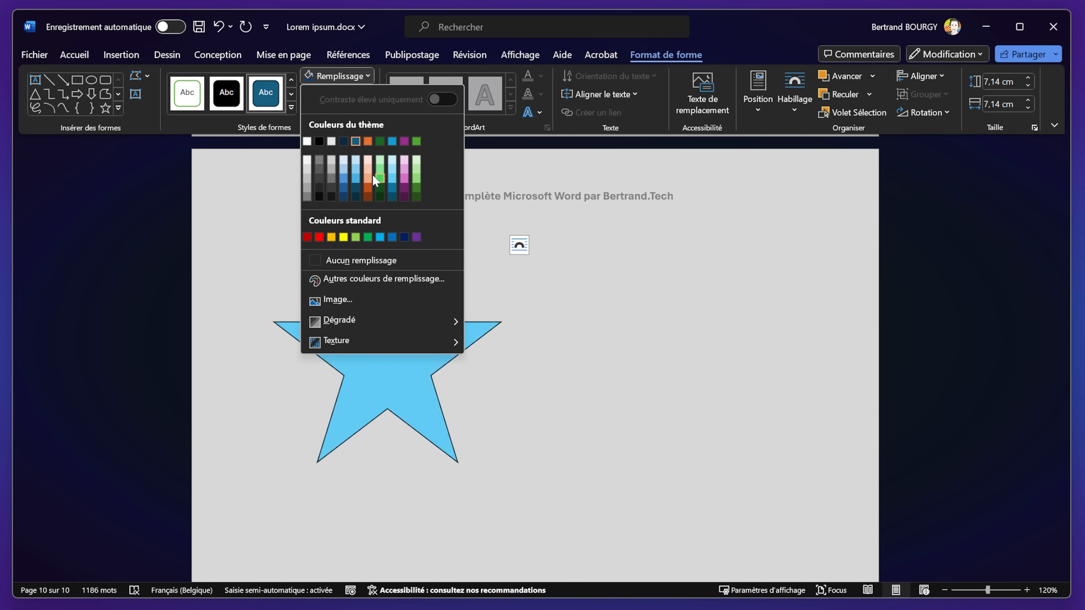
click(393, 177)
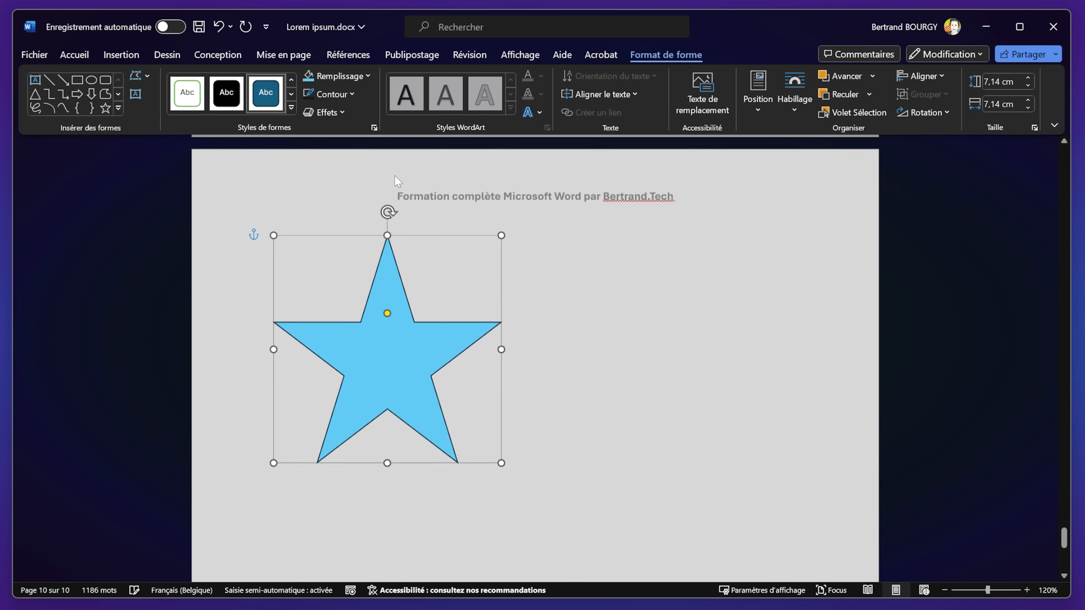
click(343, 95)
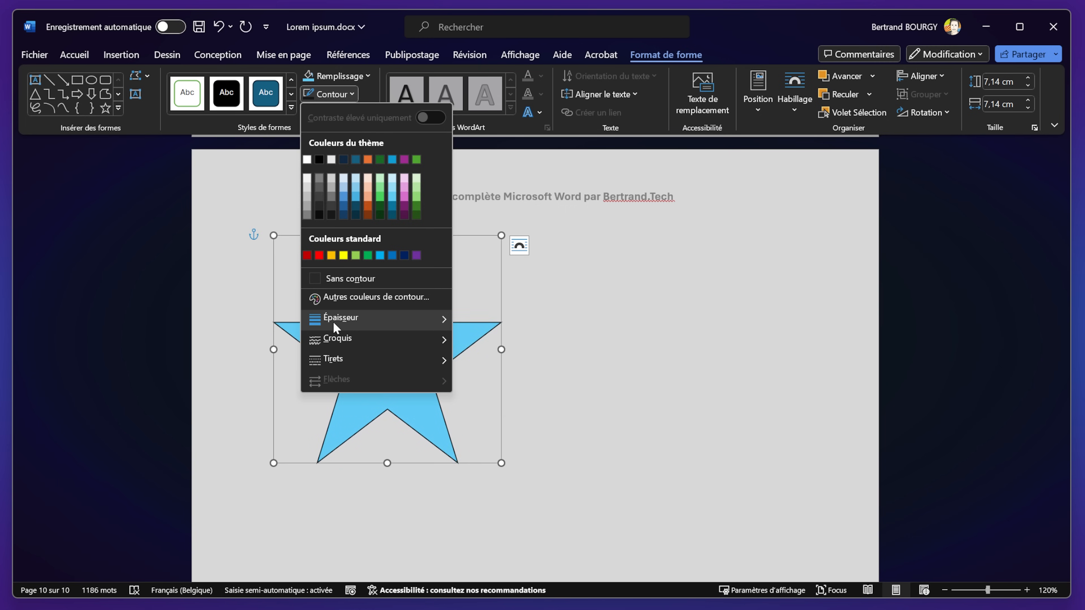
mouse_move(342, 339)
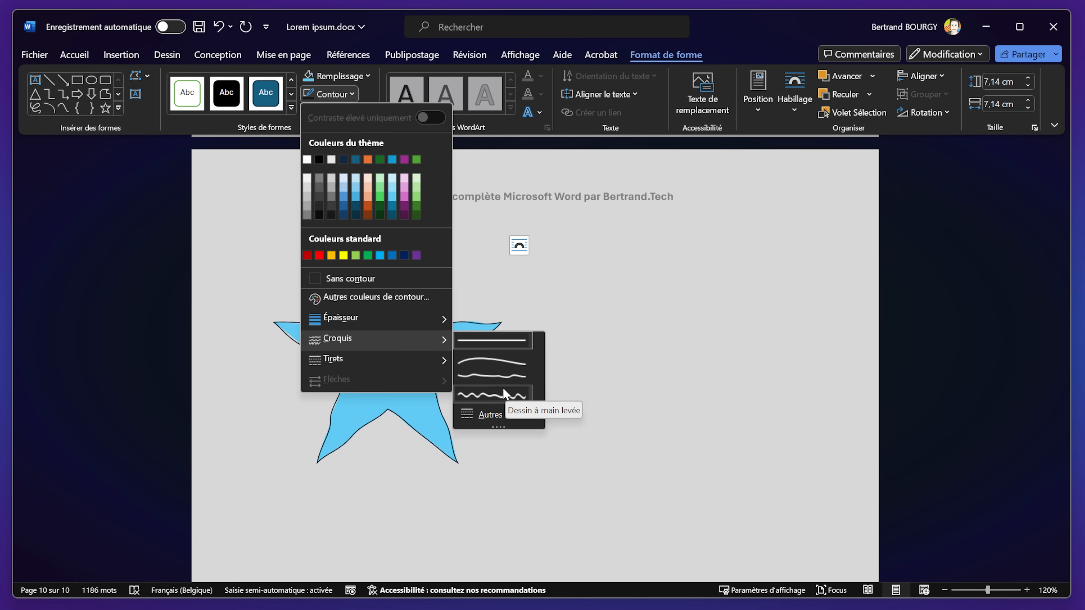
click(496, 360)
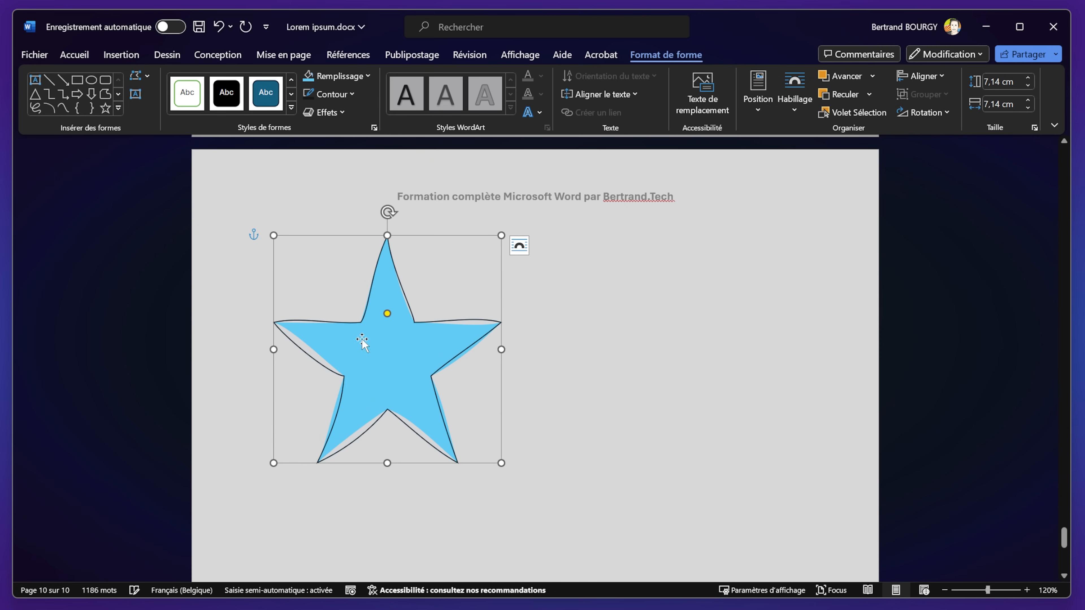
click(608, 427)
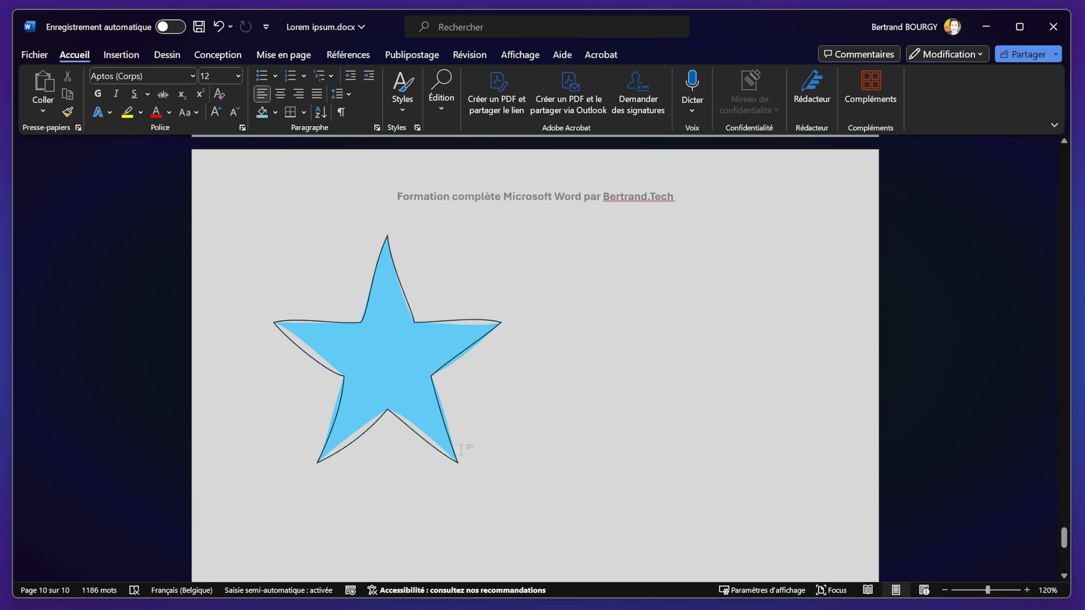
click(380, 388)
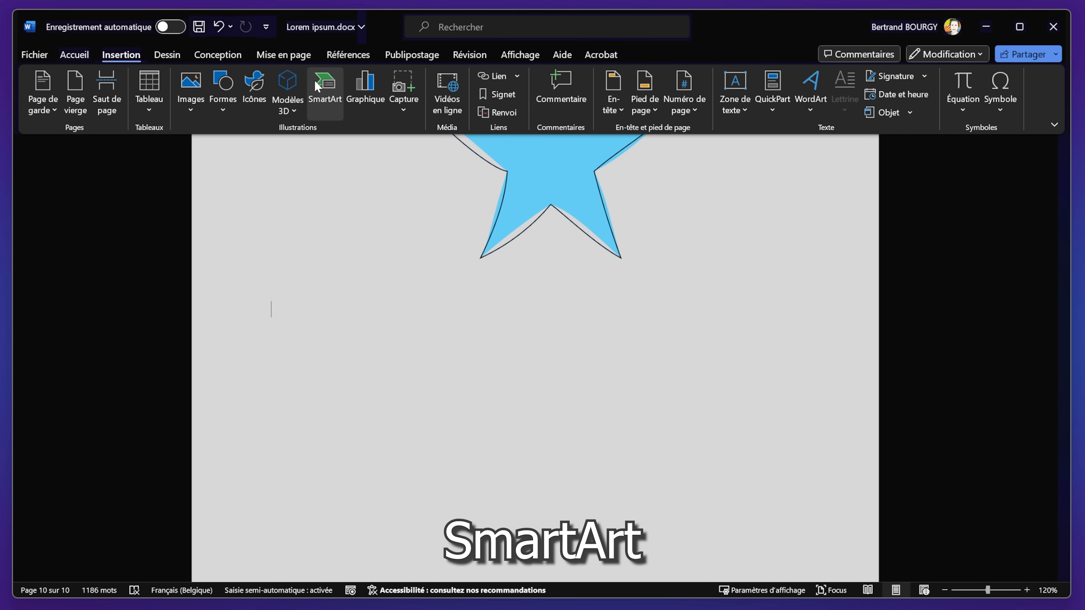
Step: Start inserting a SmartArt graphic below the star and show the Cycle layouts
click(329, 90)
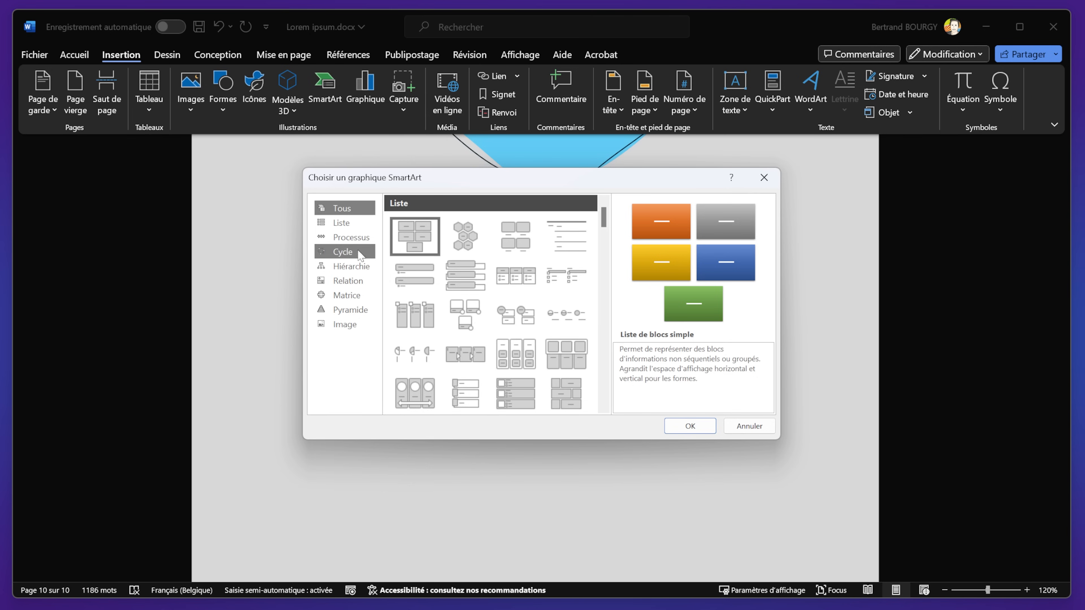
click(343, 254)
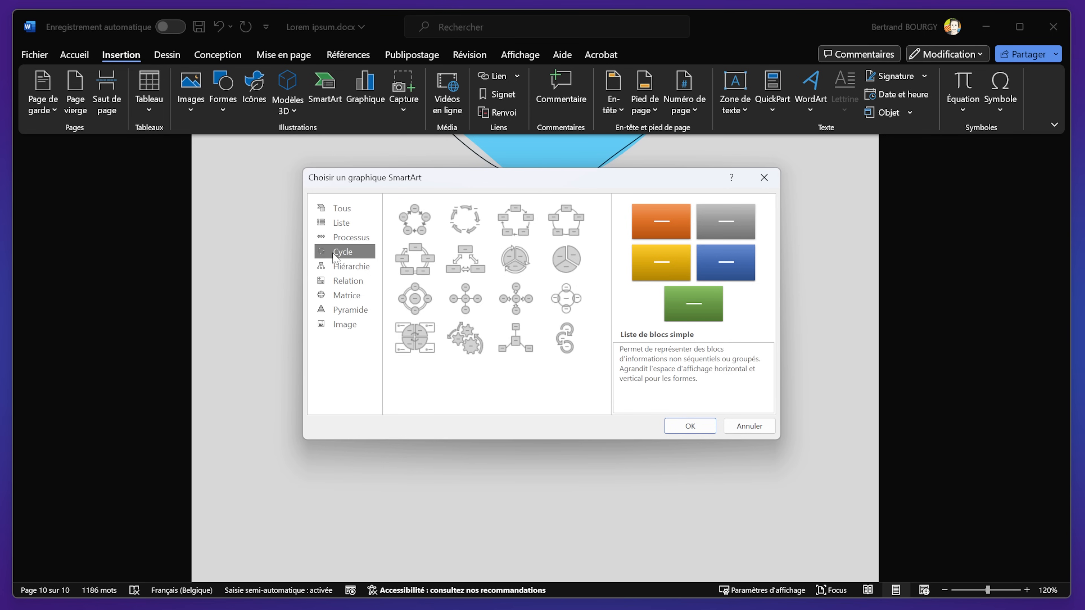
Step: Compare several cycle layouts and insert the "Cycle simple" SmartArt graphic below the star
click(415, 220)
click(472, 222)
click(540, 226)
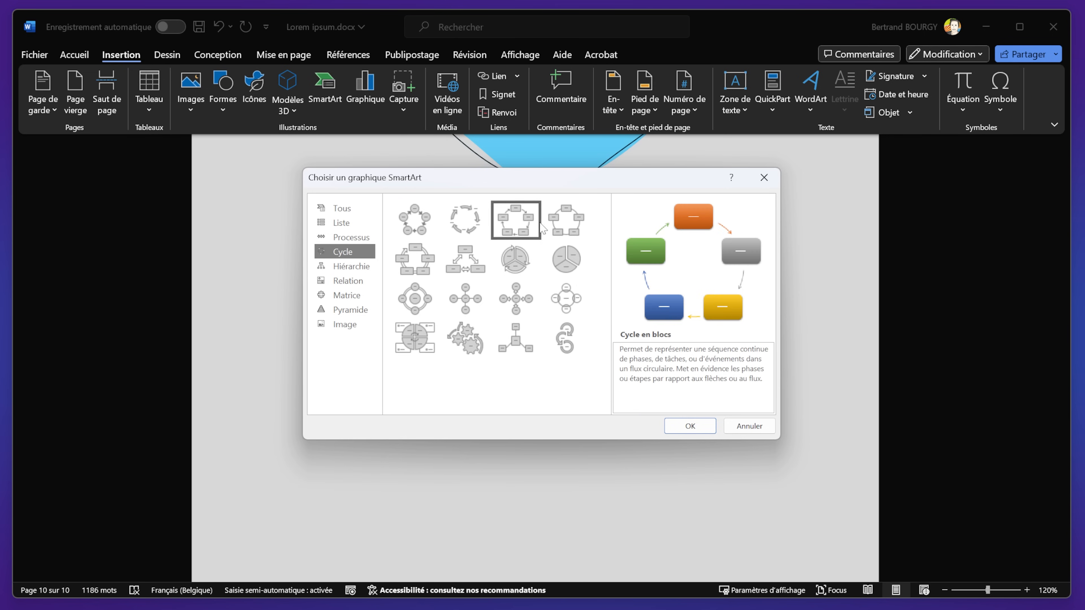
click(567, 259)
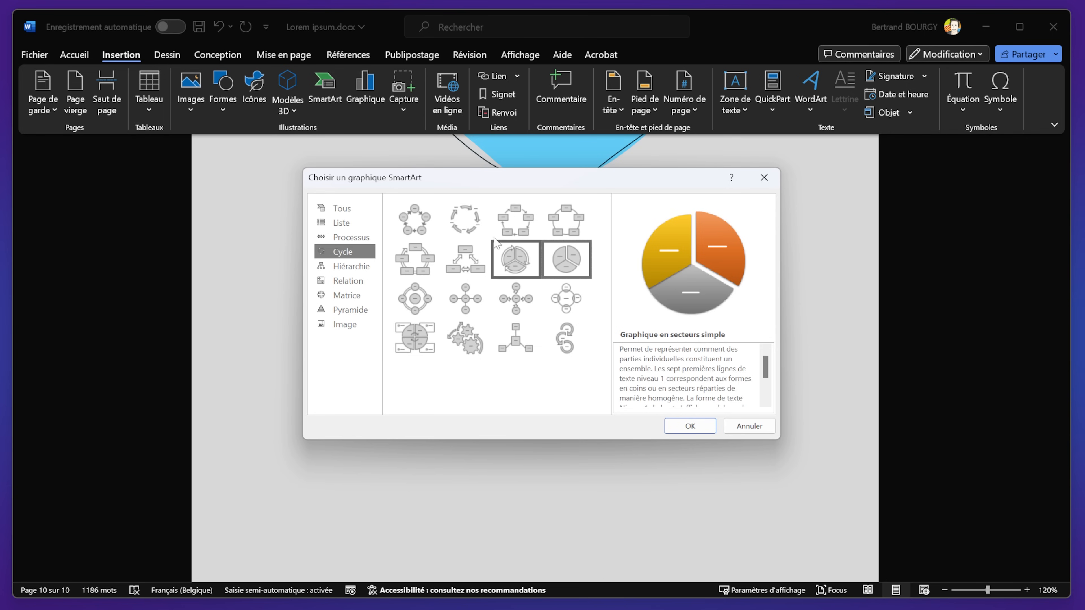
click(465, 220)
click(421, 227)
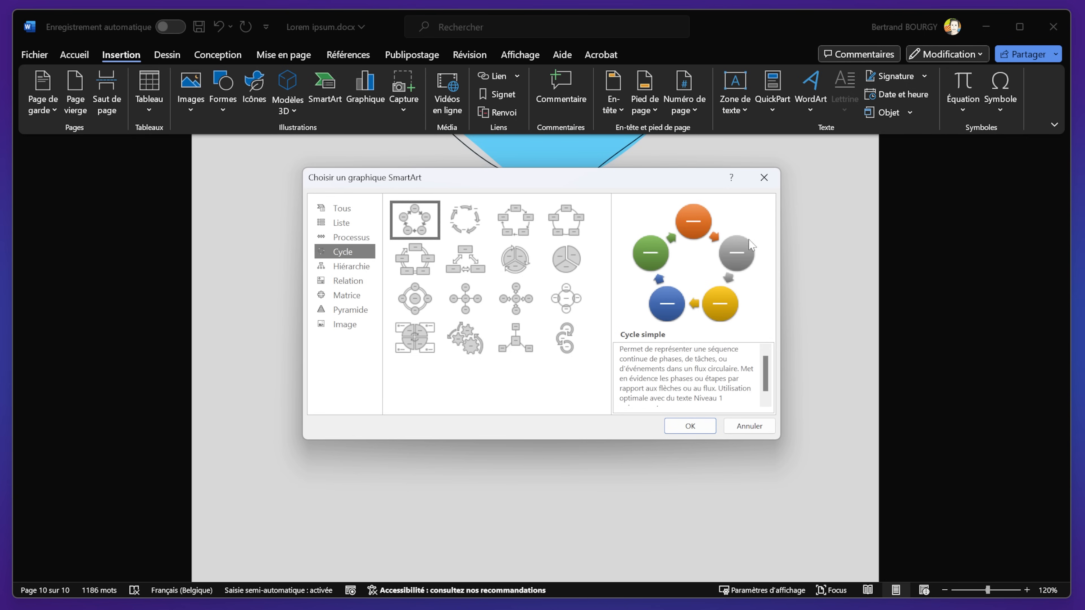
click(690, 426)
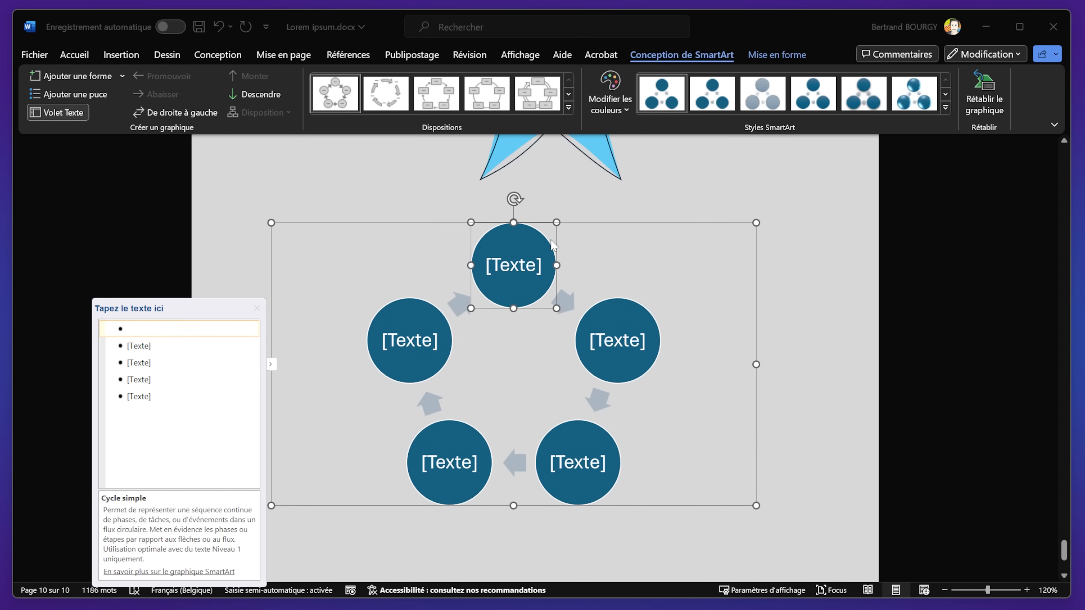
Step: Fill the first three cycle entries with "Apprendre Word", "Utiliser Word" and "Être fier de soi", moving the text pane upward for access
drag(173, 297, 162, 221)
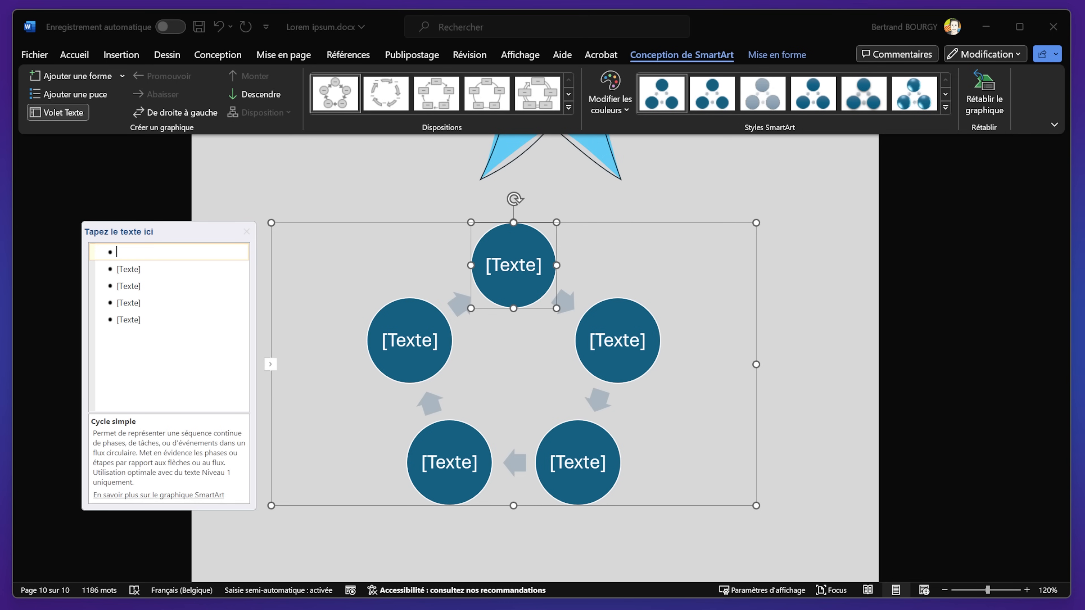
text(Apprendre Word)
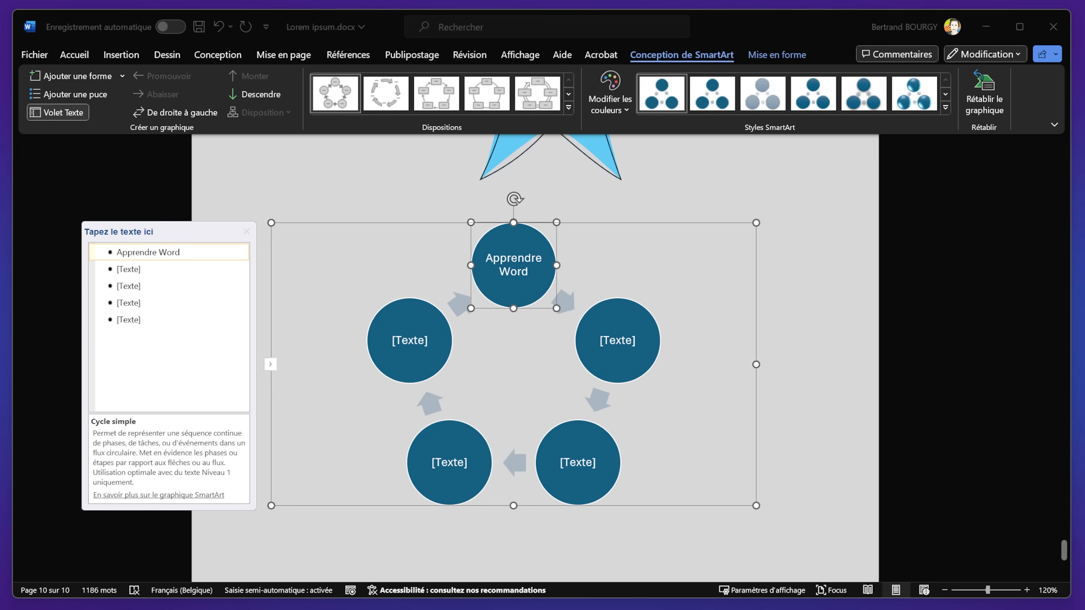
click(128, 270)
text(U)
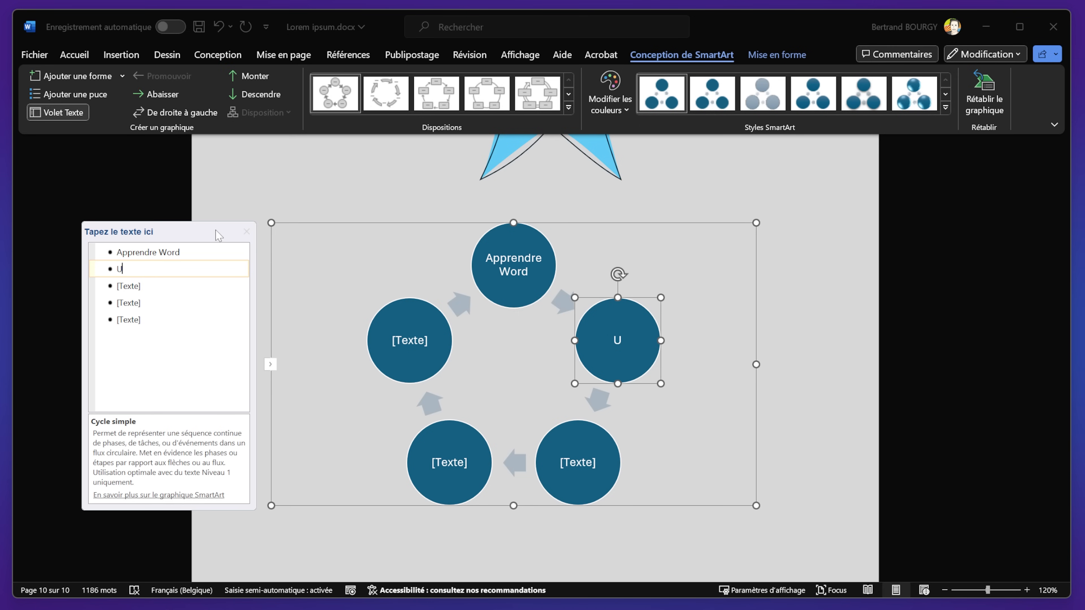
text(tiliser Word)
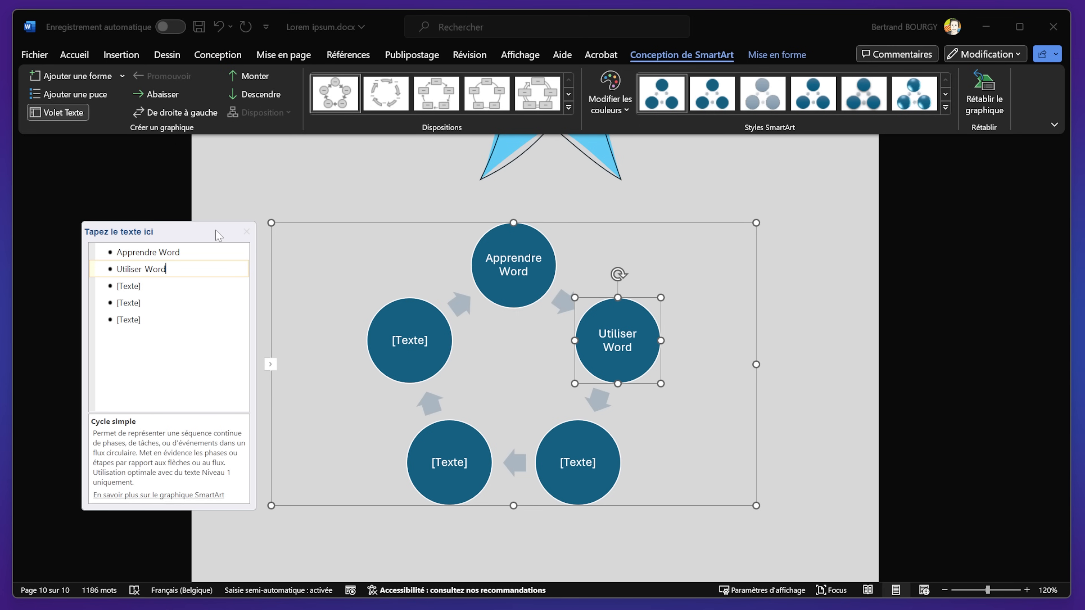
key(Down)
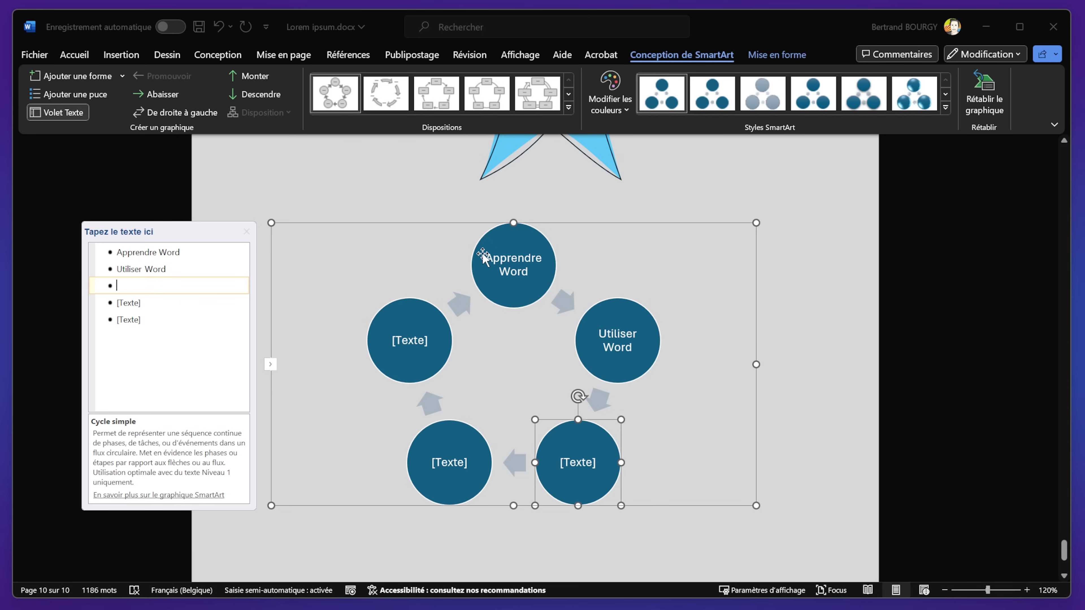
text(ëËt)
key(BackSpace)
key(BackSpace)
text(Être fier de soi)
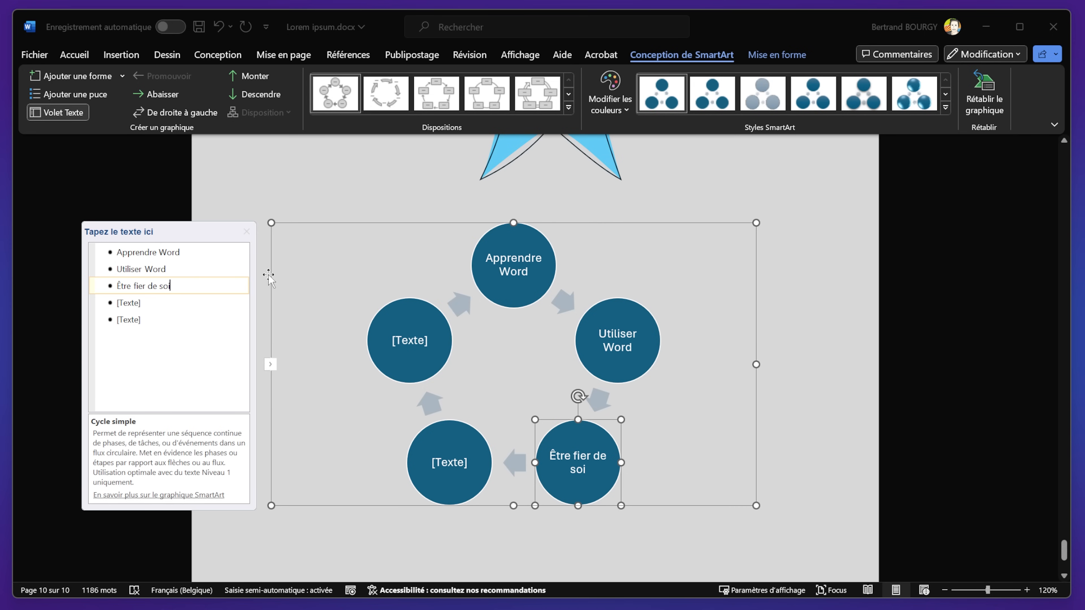
Step: Delete the two unused entries after "Être fier de soi" from the cycle diagram
key(Down)
key(Down)
key(Up)
key(Down)
key(Up)
key(Down)
key(alt+shift+Up)
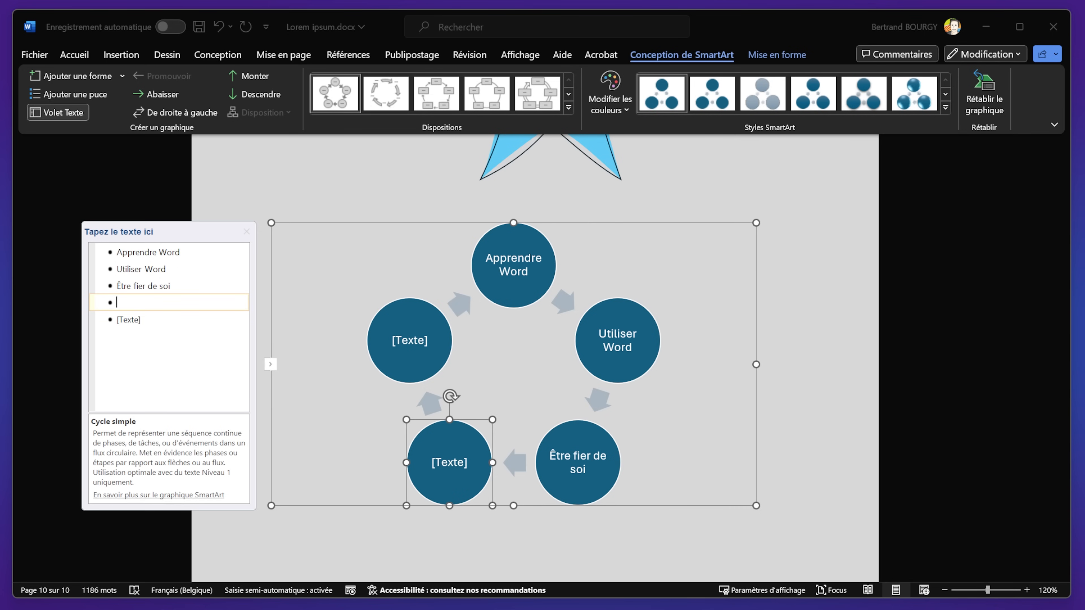
key(BackSpace)
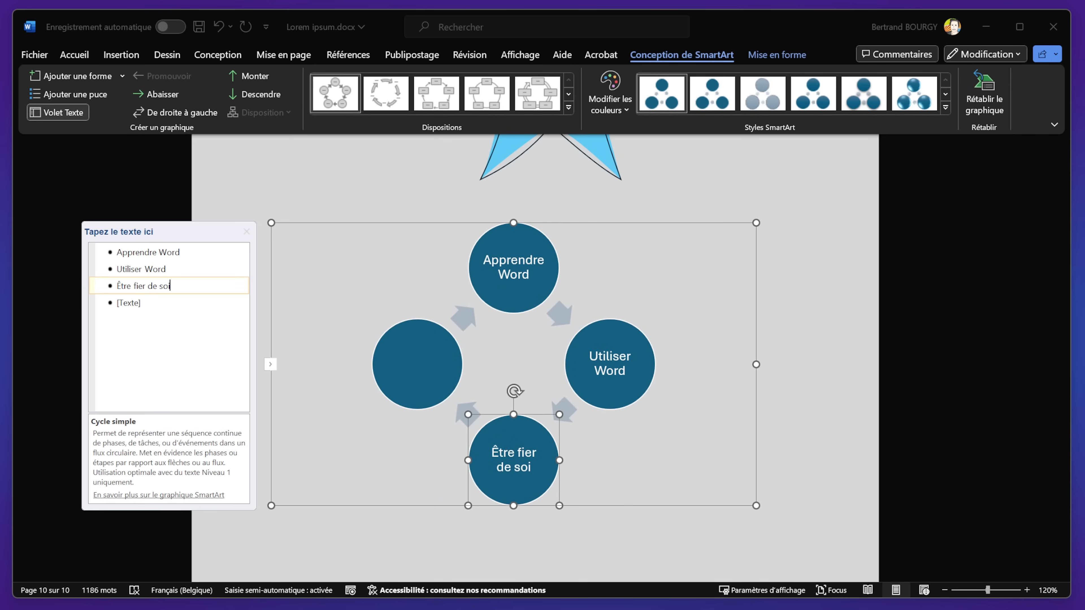
key(Down)
key(BackSpace)
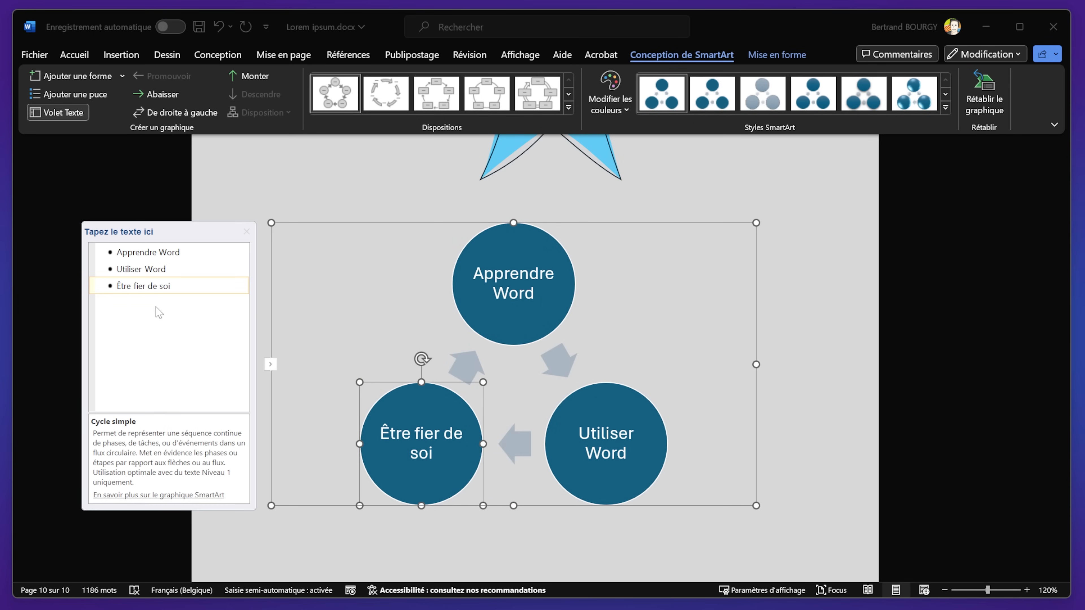
Step: Add an empty entry after "Être fier de soi", remove it again, and close the SmartArt text pane
key(Return)
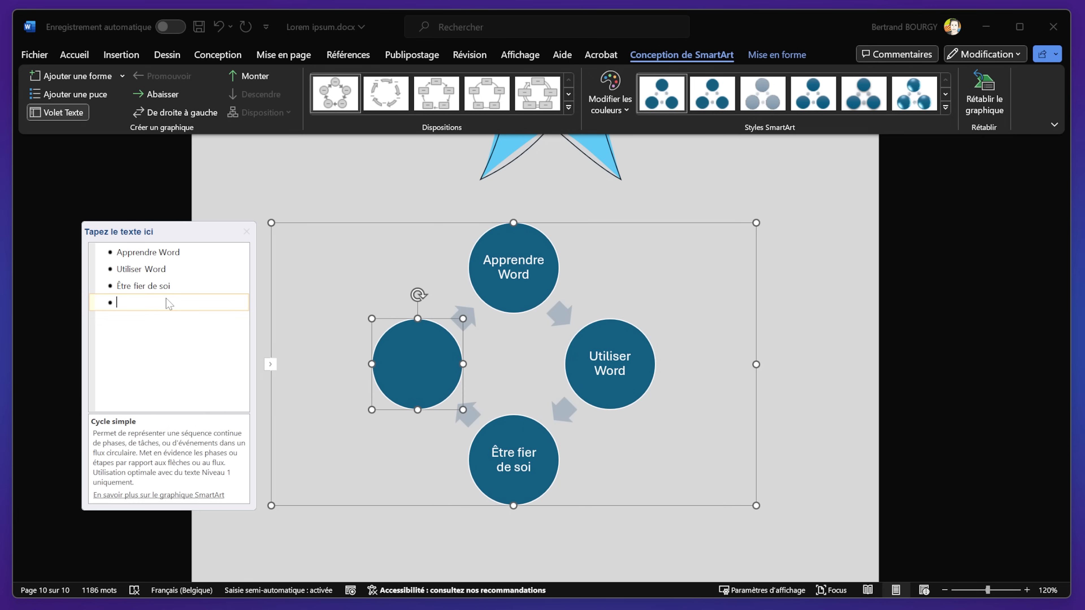
key(BackSpace)
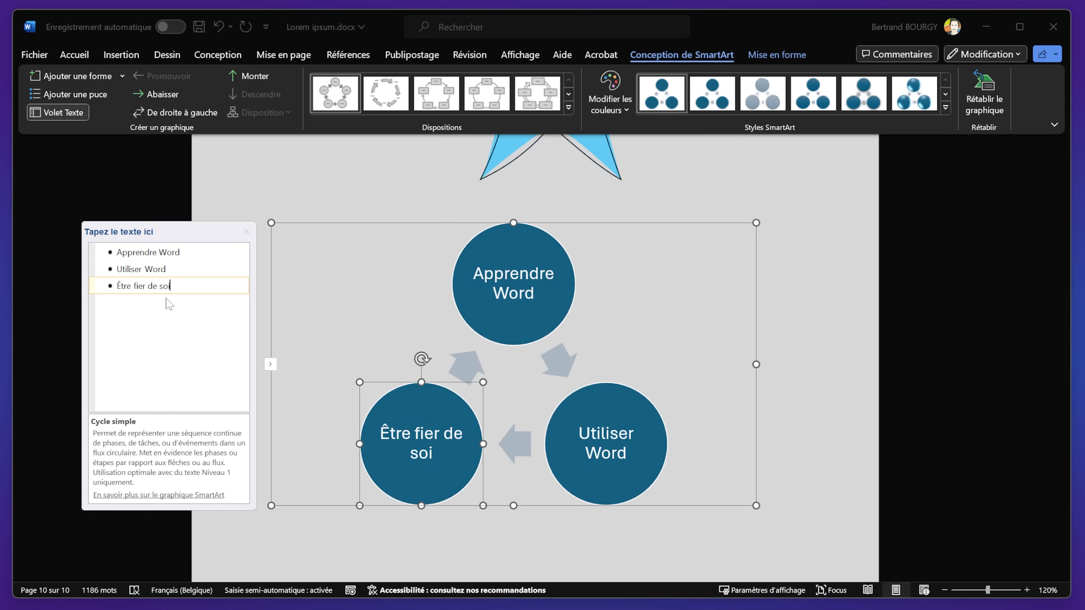
click(246, 231)
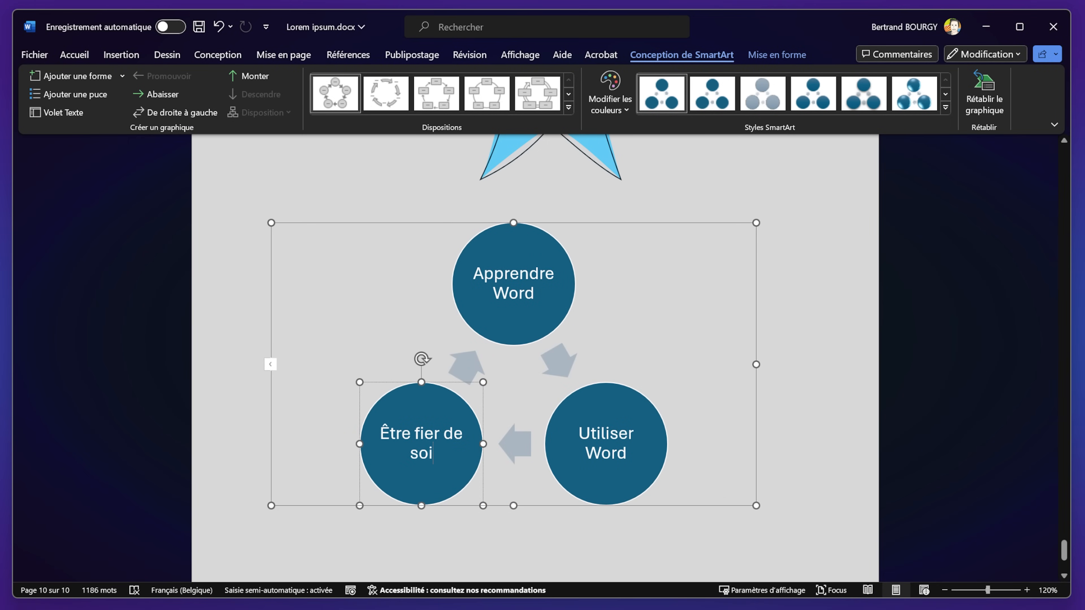
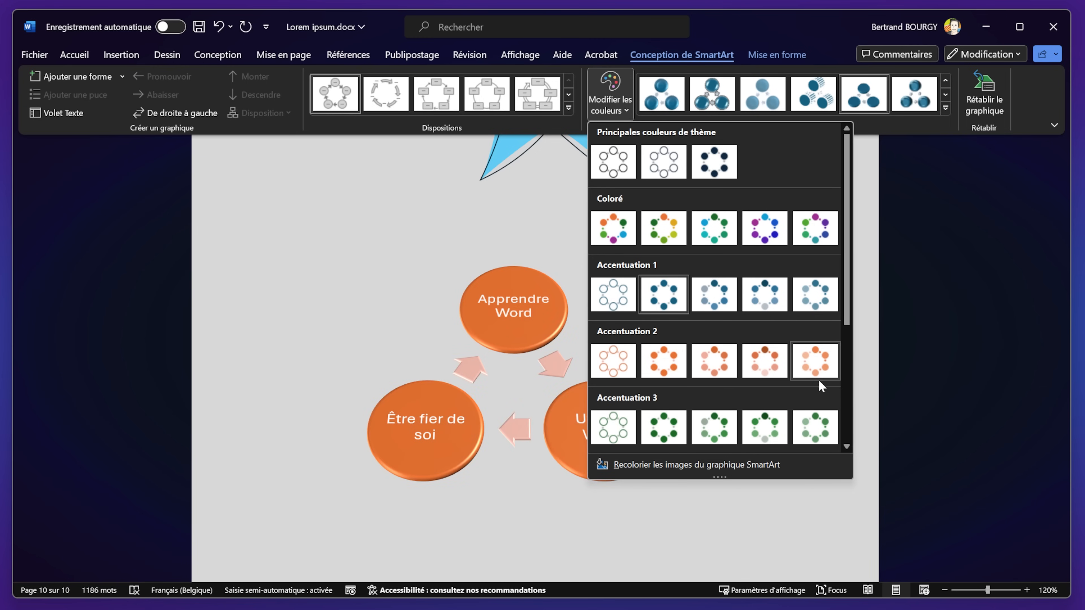
Step: Insert a standard pie chart (Secteurs) on the empty page 11
scroll(660, 410, down, 3)
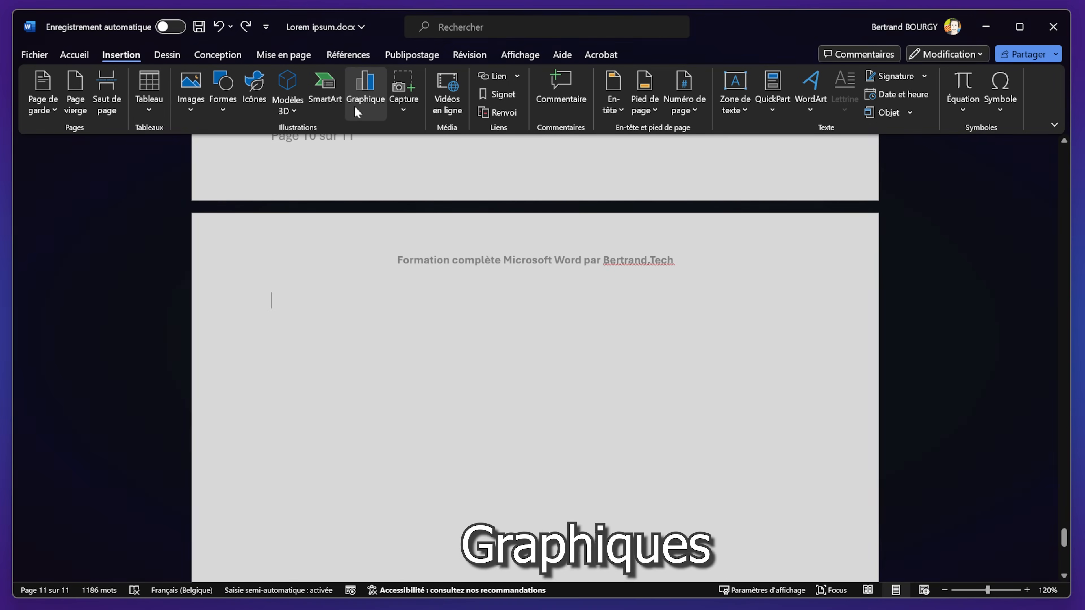
click(370, 88)
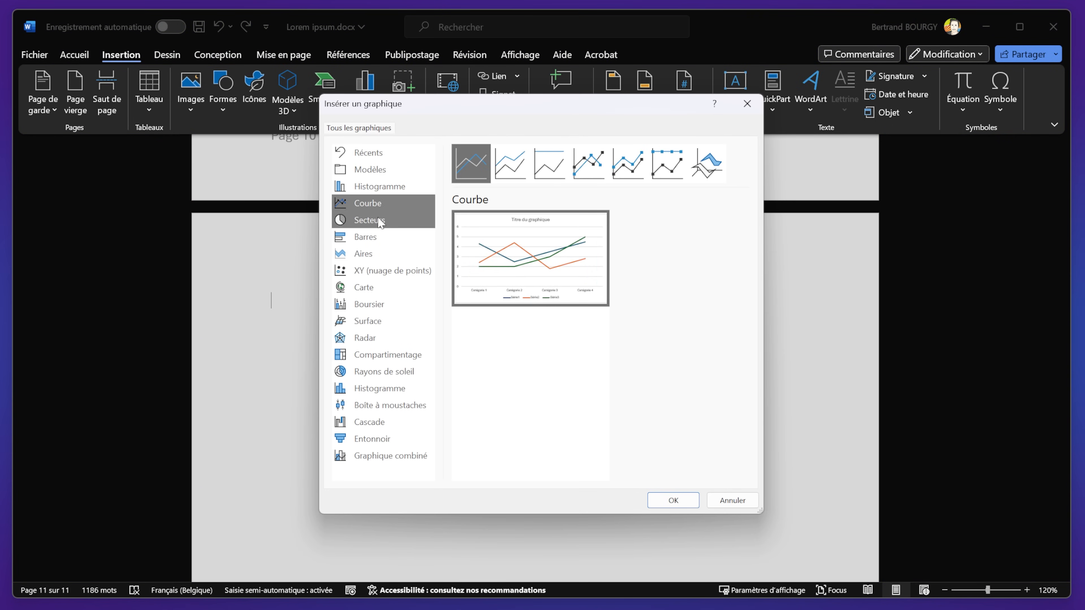
click(381, 253)
click(385, 219)
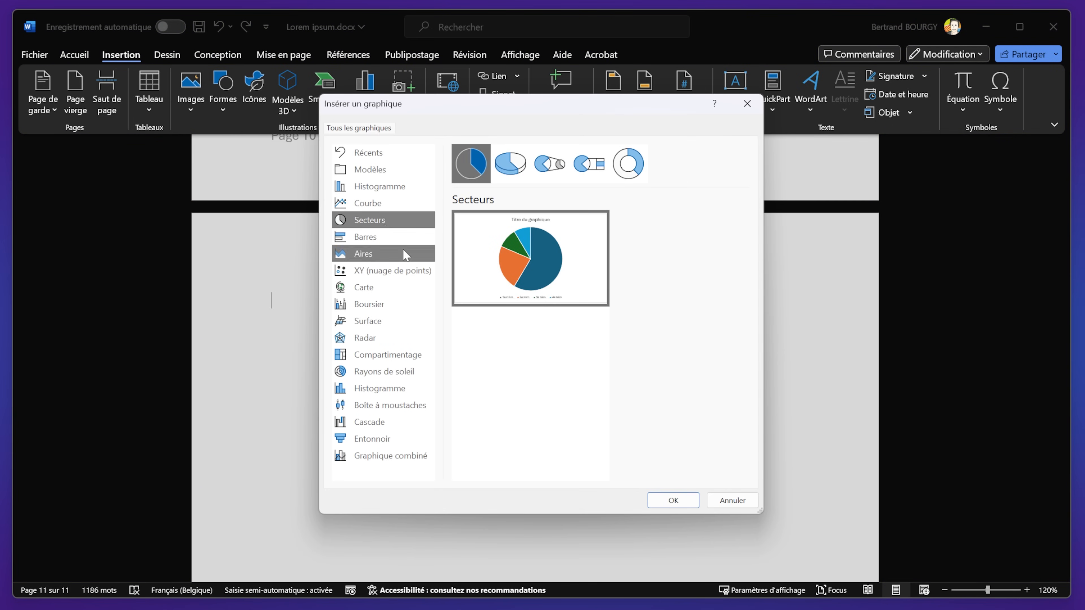
mouse_move(554, 298)
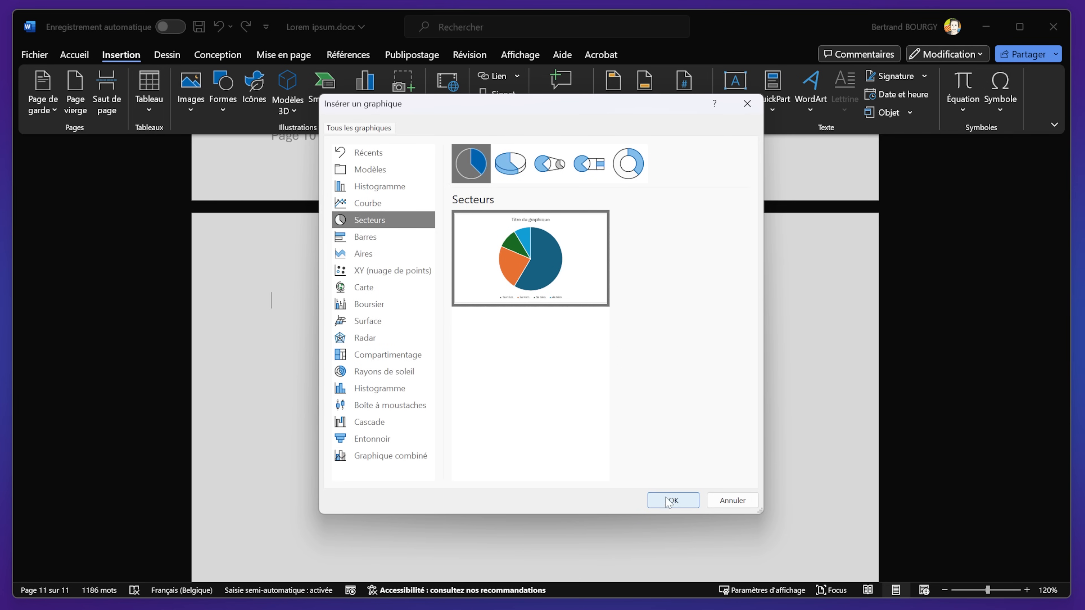
click(675, 499)
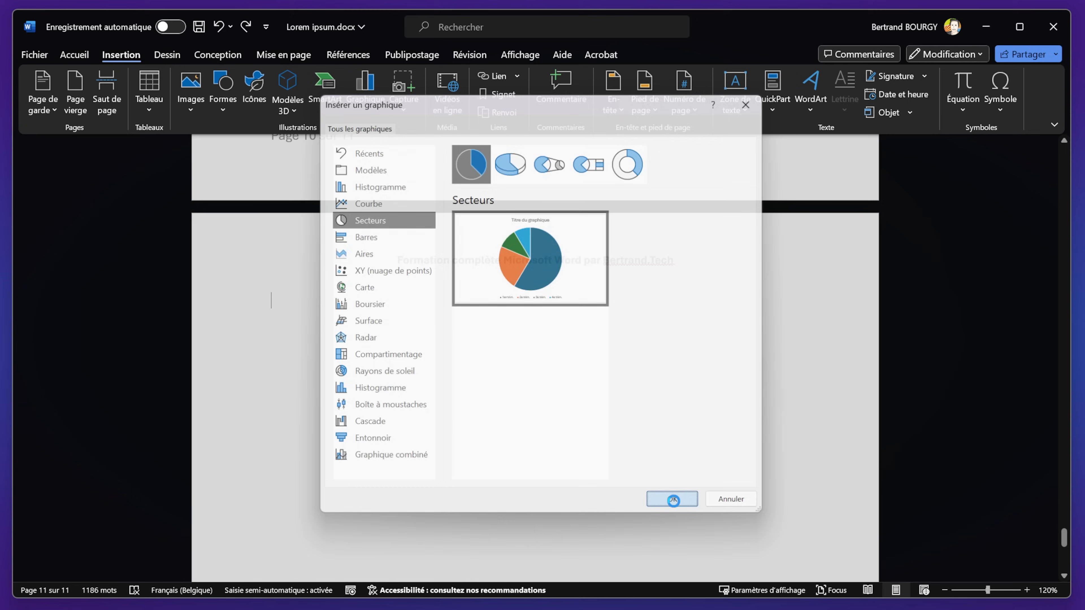
Step: Enlarge and reposition the chart's data sheet, and set the Ventes value for "1er trim." to 20
scroll(717, 448, down, 1)
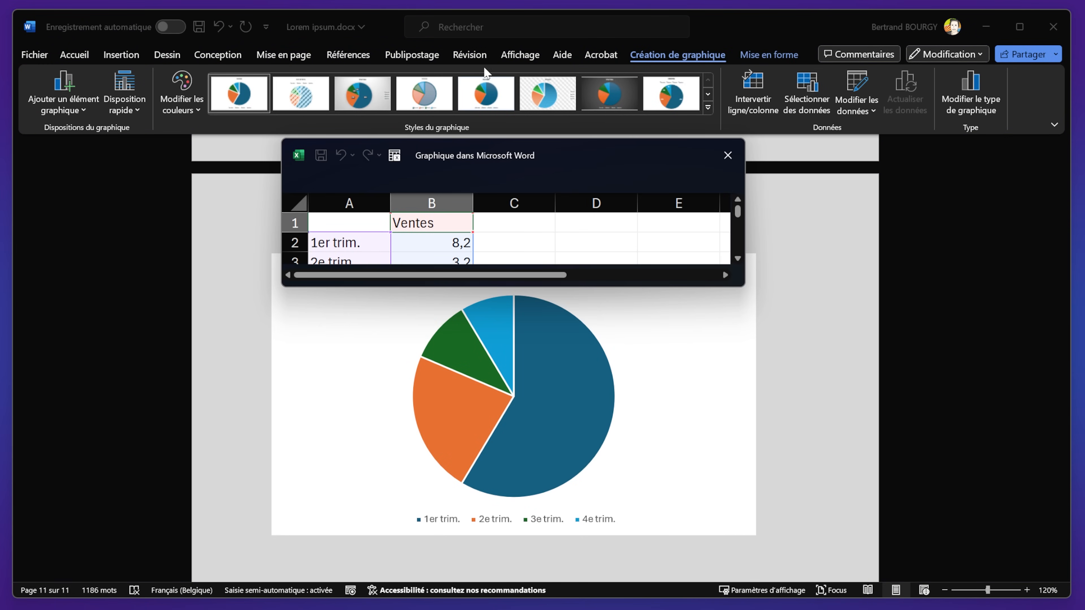
drag(741, 287, 901, 438)
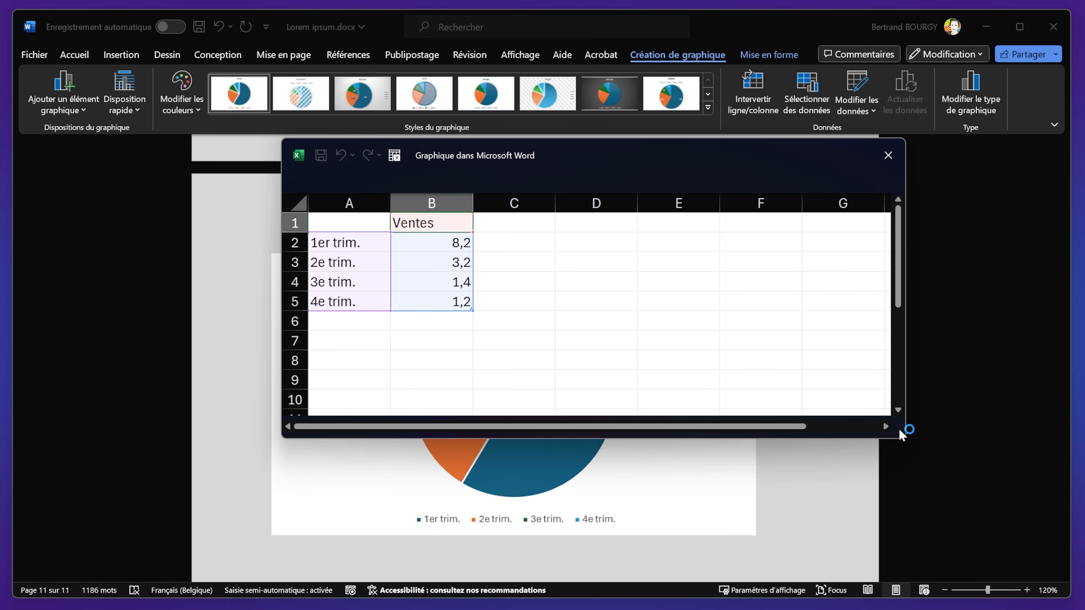
drag(571, 162, 722, 88)
click(476, 173)
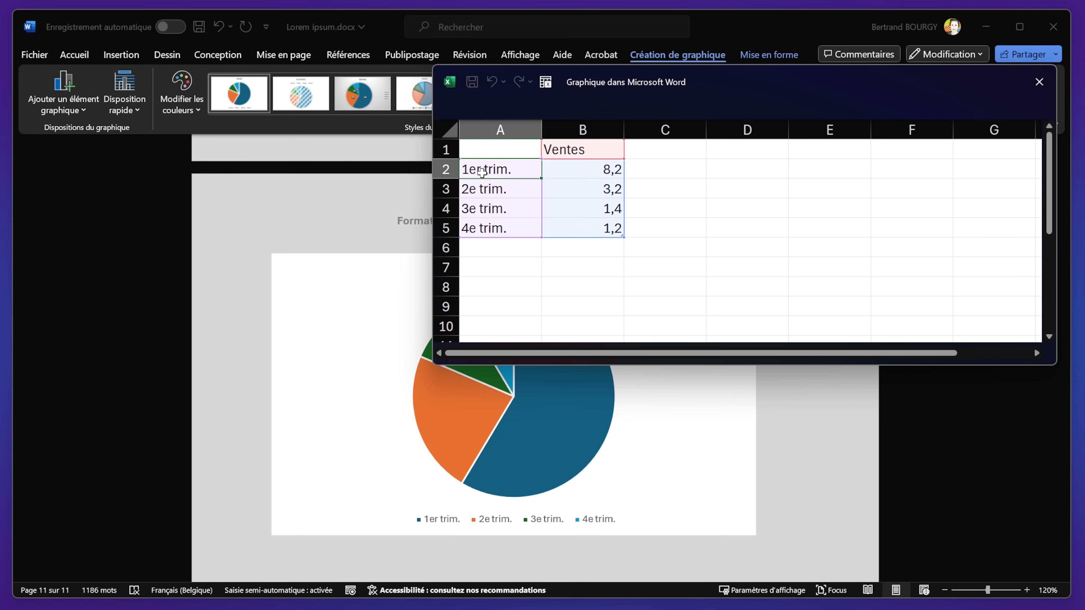
click(596, 173)
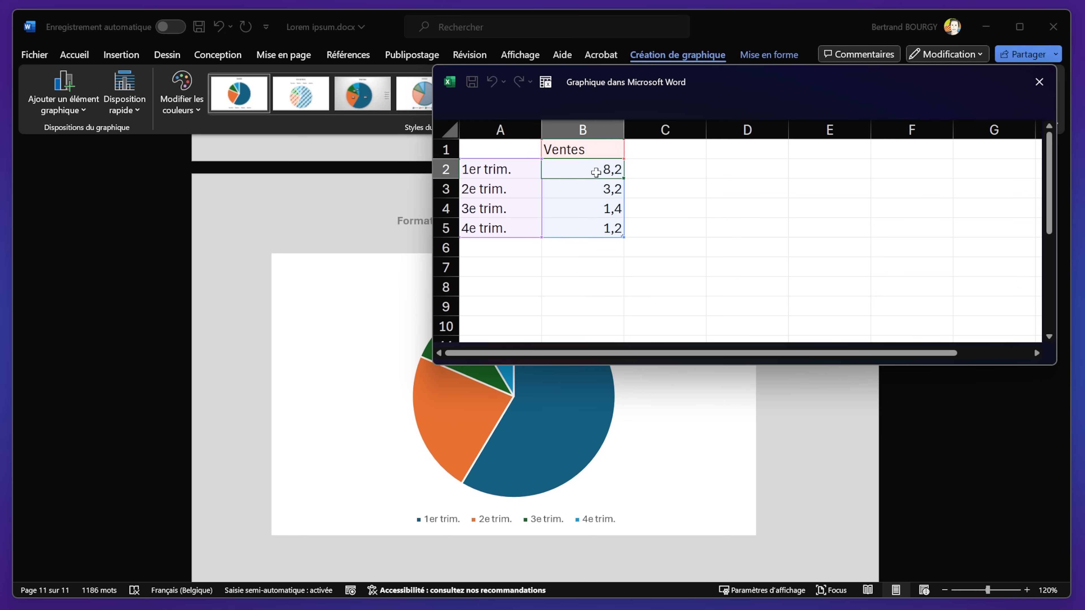
text(20)
click(760, 253)
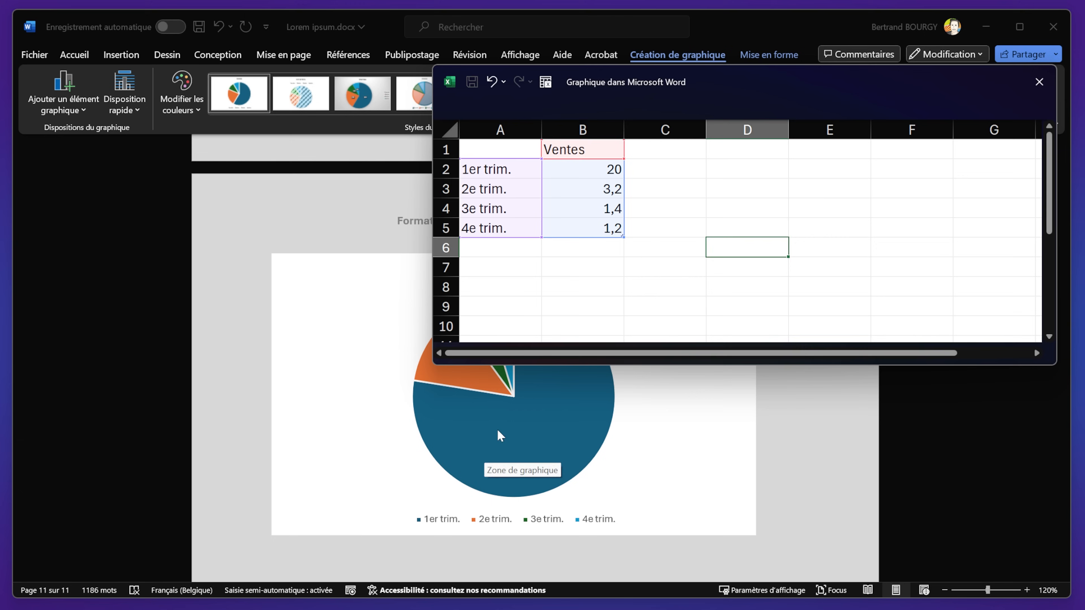
Step: Set the Ventes value for "2e trim." to 50 and close the chart's data sheet
click(594, 189)
text(50)
click(791, 247)
drag(702, 80, 458, 60)
click(795, 62)
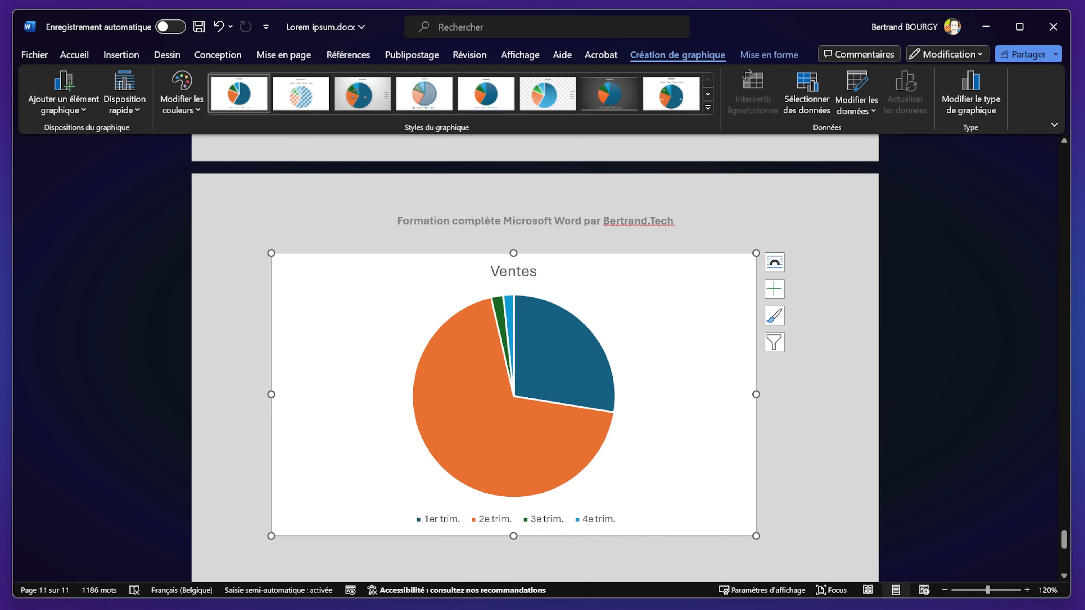
Step: Reopen the pie chart's data sheet within the document, enlarge it to view all four quarters, and close it
mouse_move(575, 379)
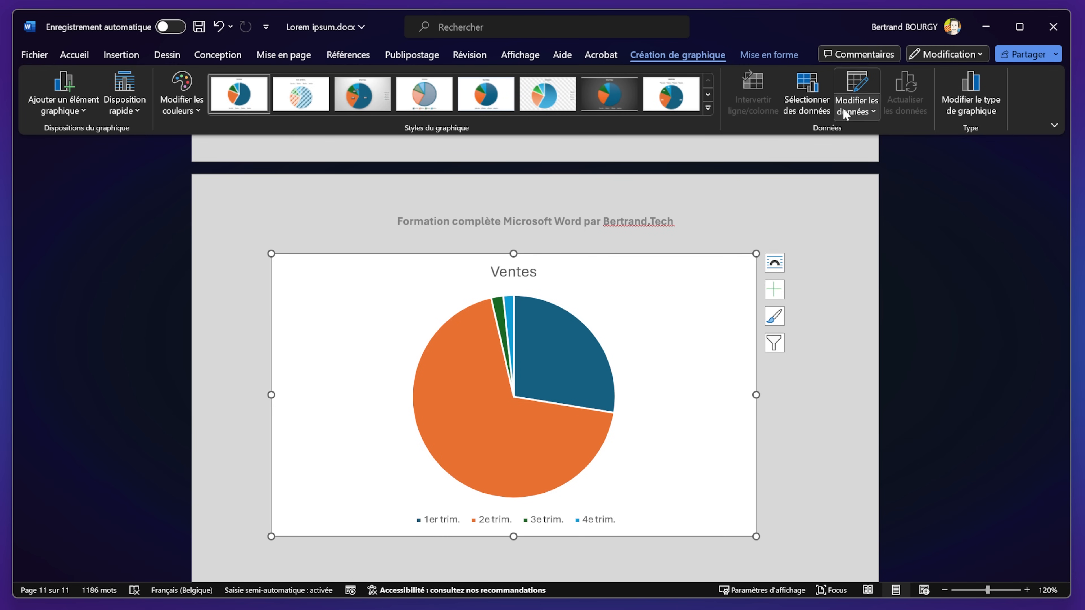
click(858, 109)
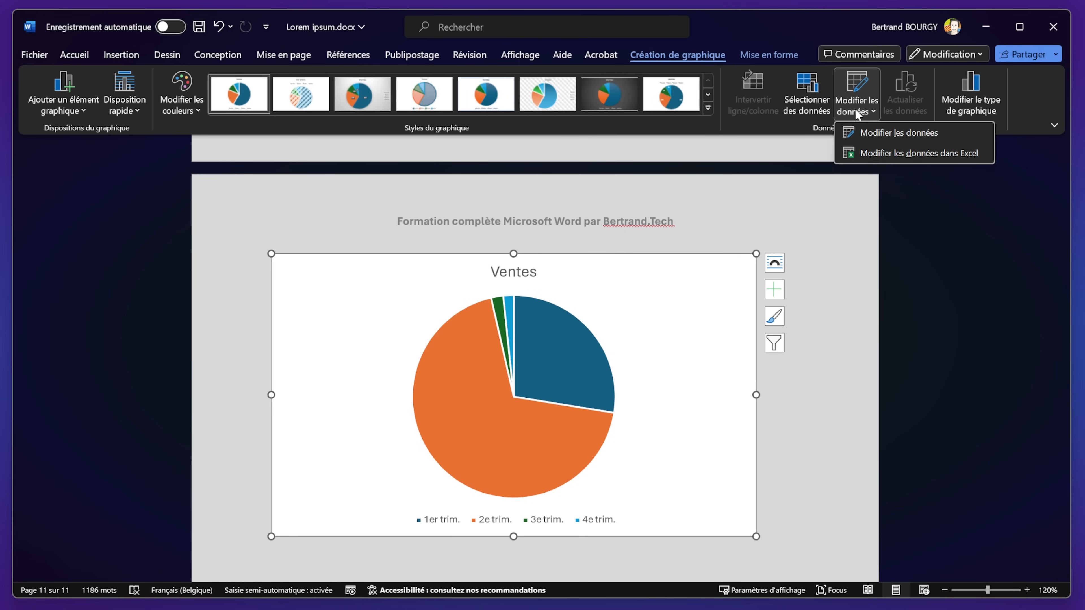
click(900, 131)
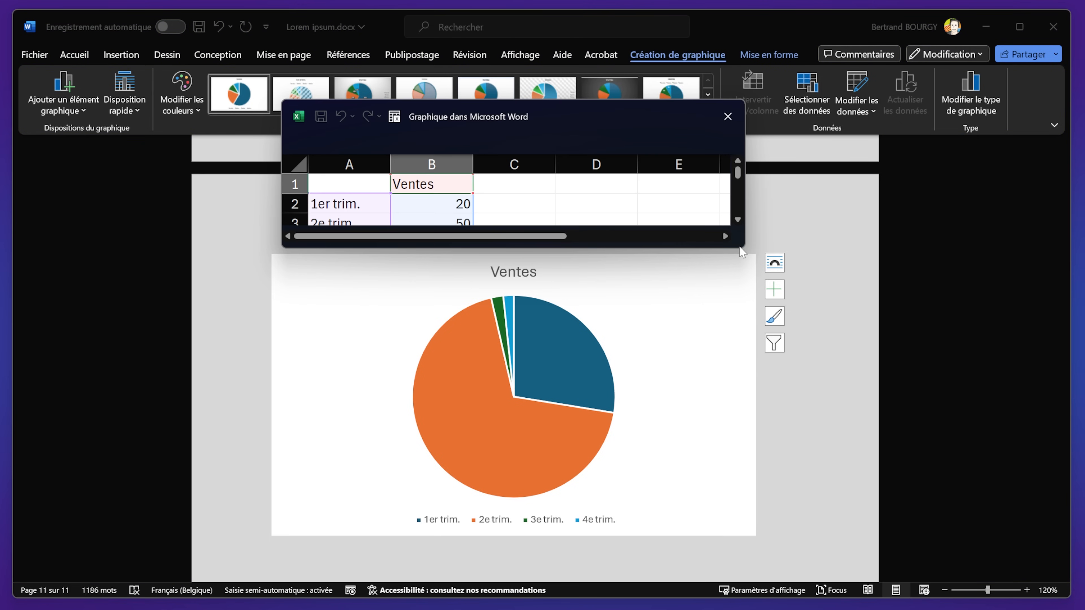
drag(743, 247, 848, 400)
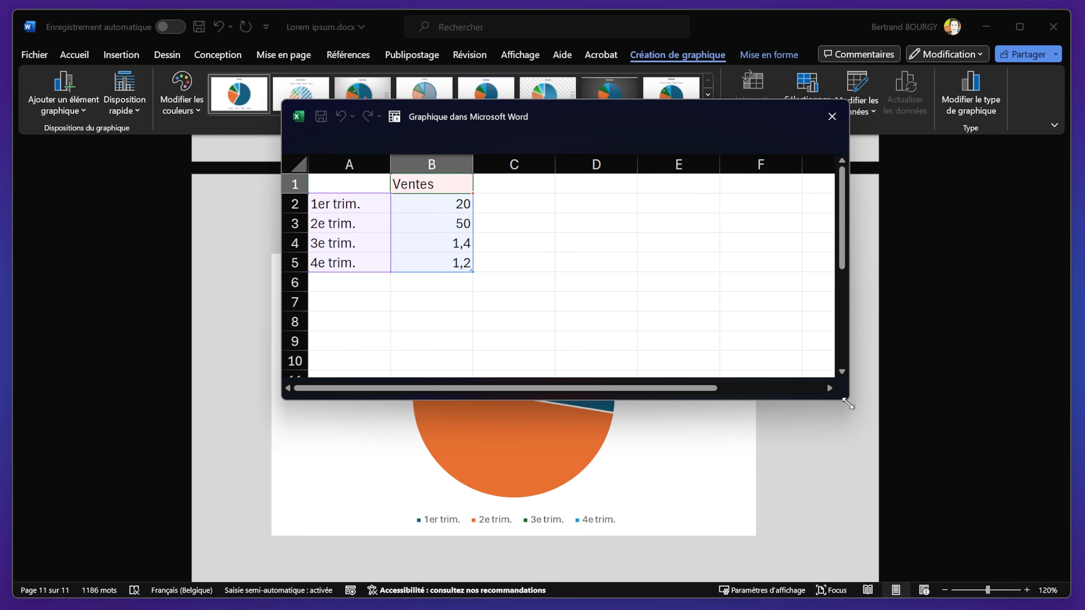
click(832, 117)
Step: Open the pie chart's data for editing in Excel, and return to the chart to inspect the "2e trim." slice
click(874, 110)
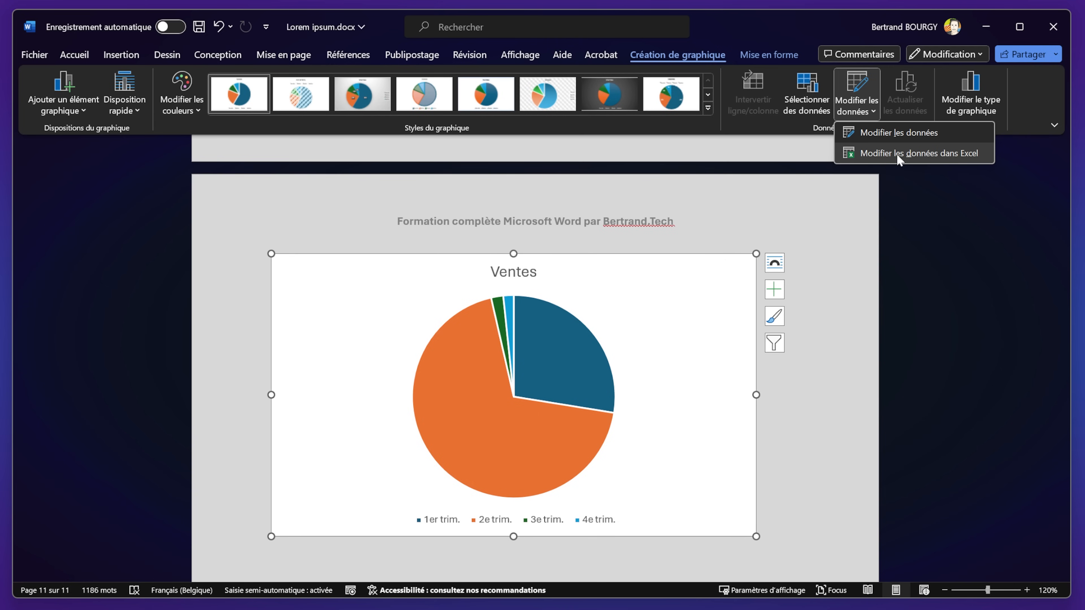
click(931, 154)
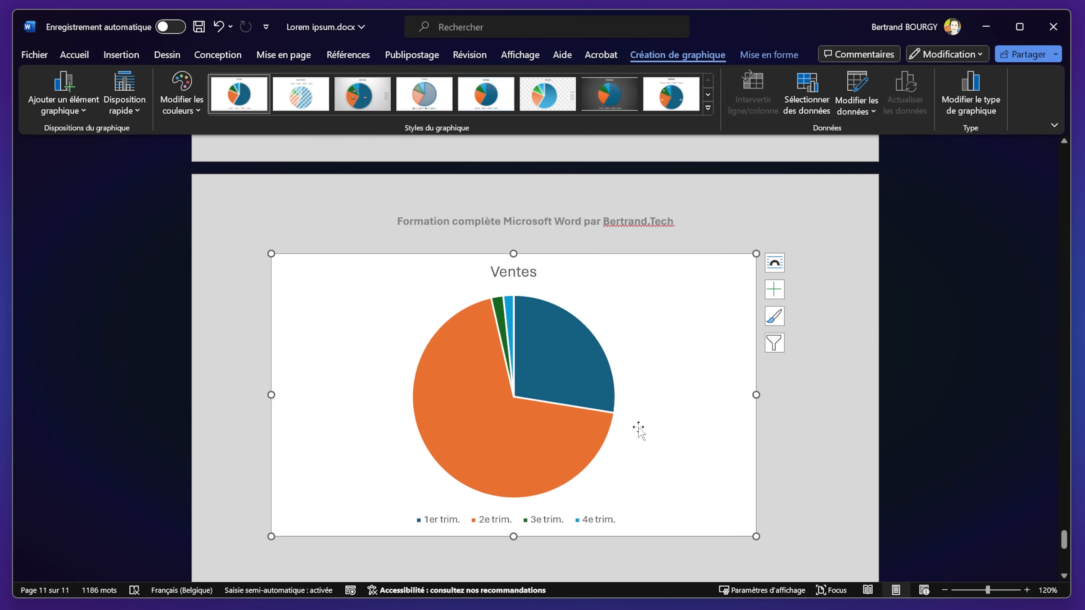
mouse_move(586, 452)
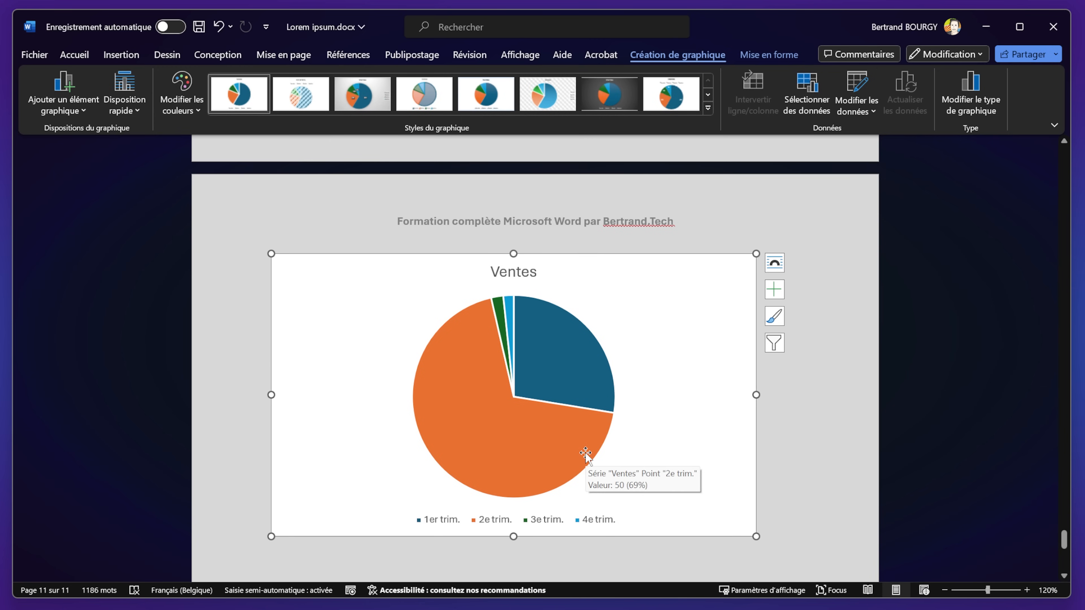
Step: Insert the otter from the Animaux category of the online 3D models below the pie chart
click(586, 453)
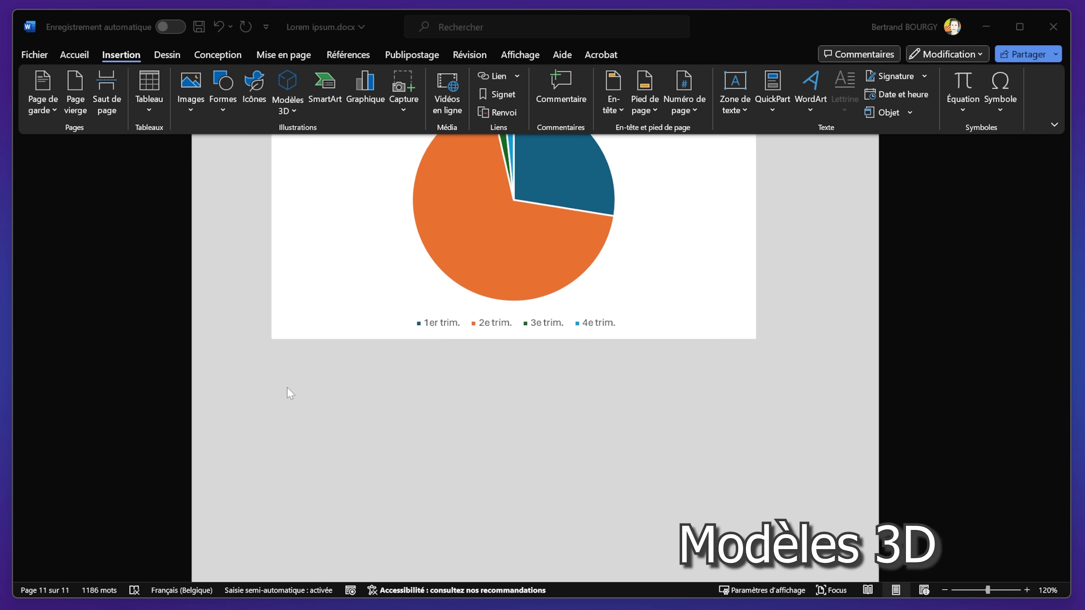
click(355, 424)
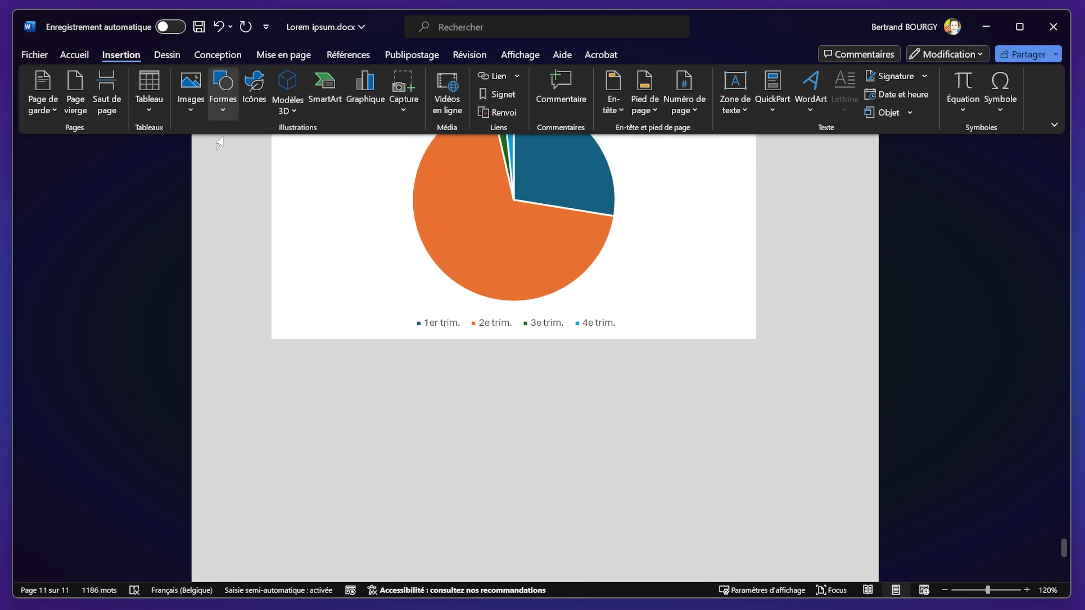
click(292, 111)
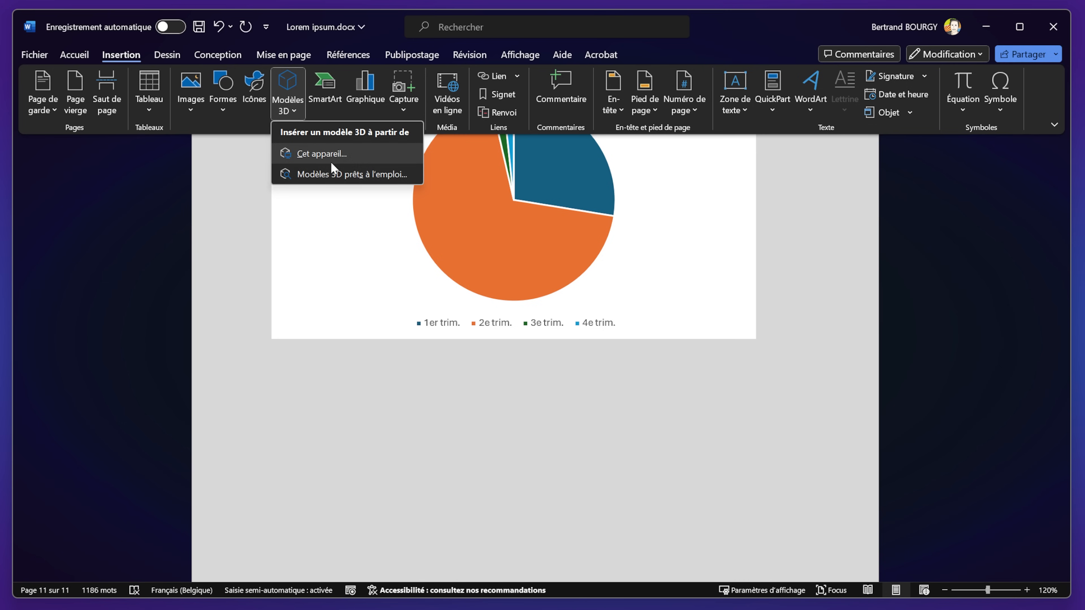
click(360, 176)
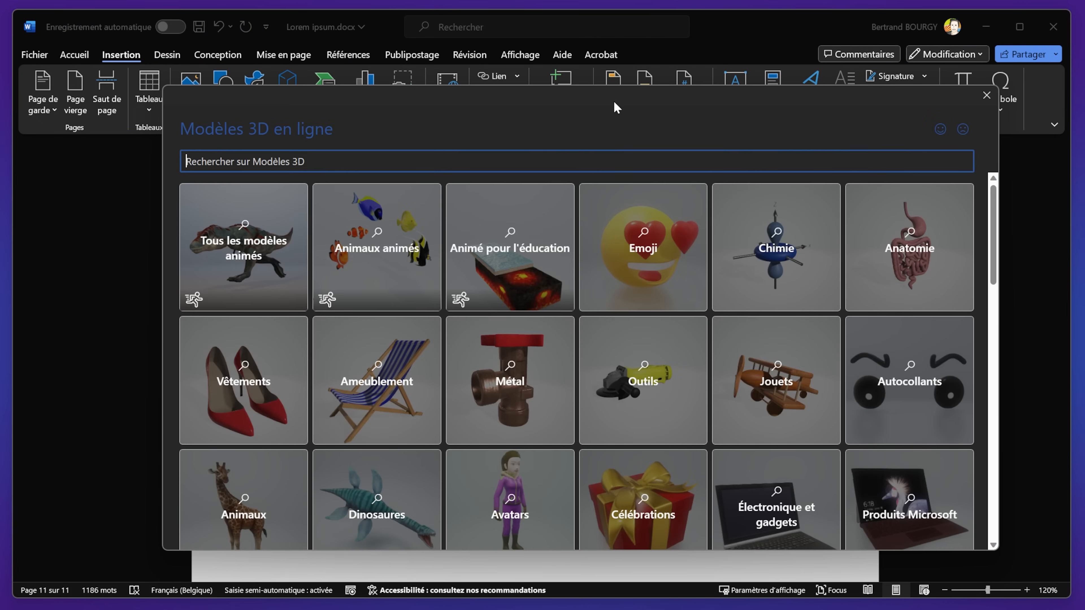
drag(615, 101, 579, 87)
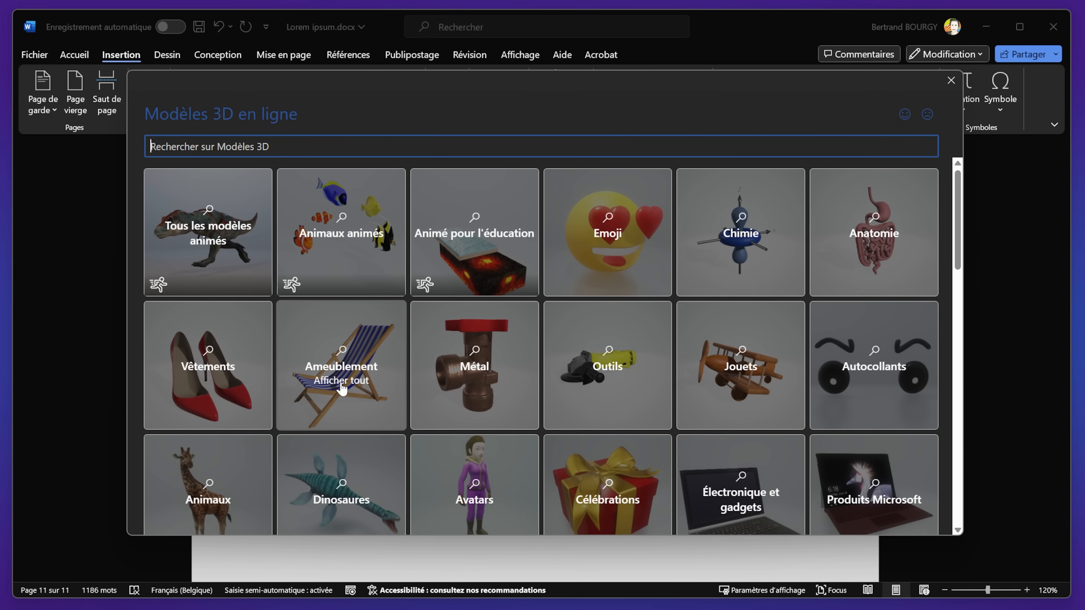
click(254, 477)
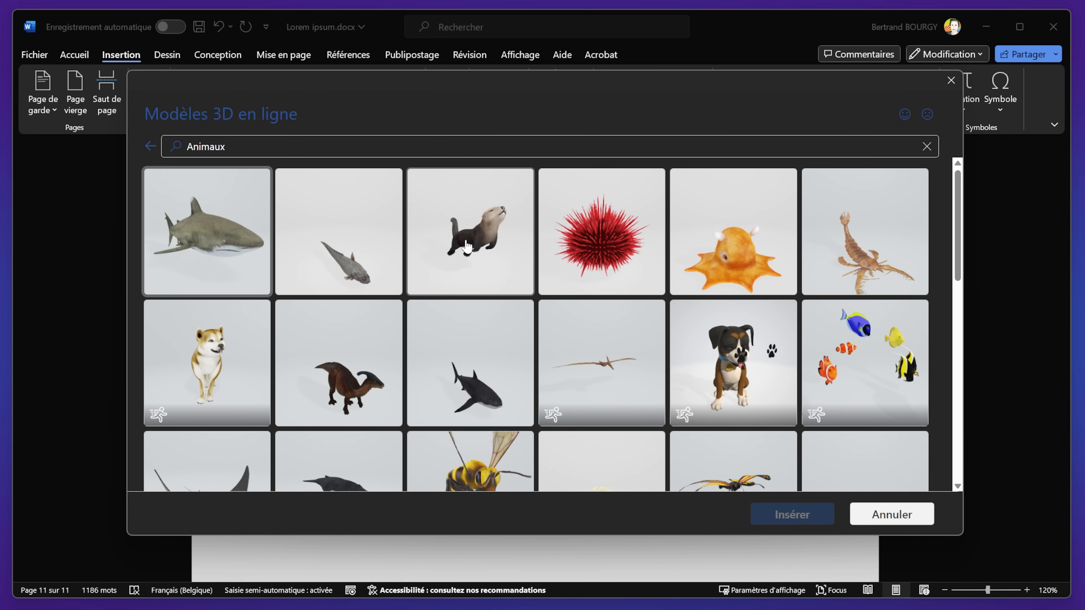
click(478, 229)
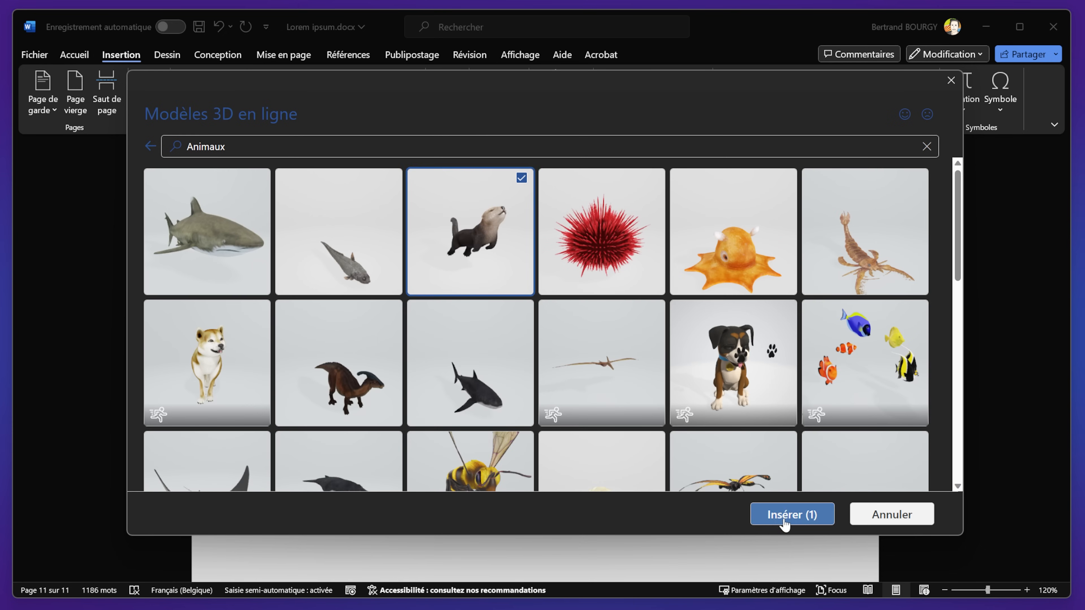
click(794, 517)
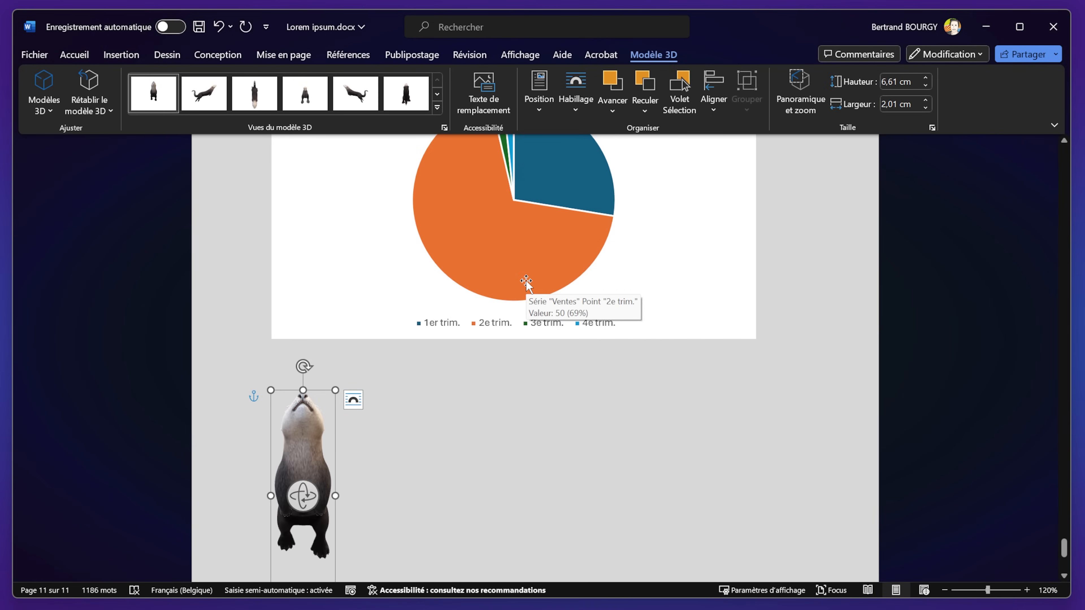
Step: Enlarge the otter model and reposition it nearer the page's centre, rotating it in 3D to a right-facing side view
scroll(424, 453, down, 3)
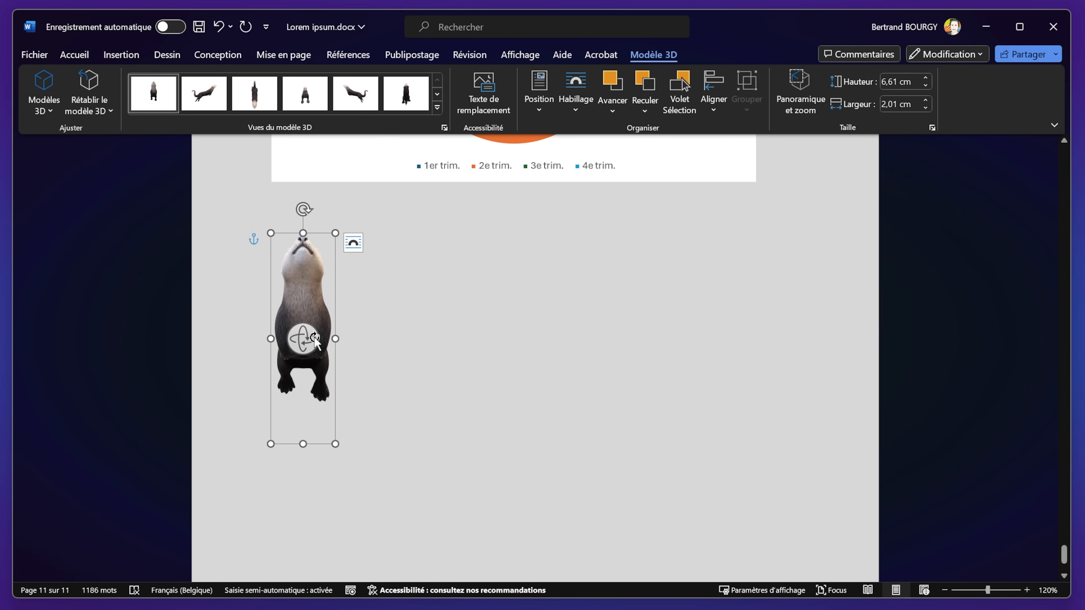
drag(304, 337, 362, 410)
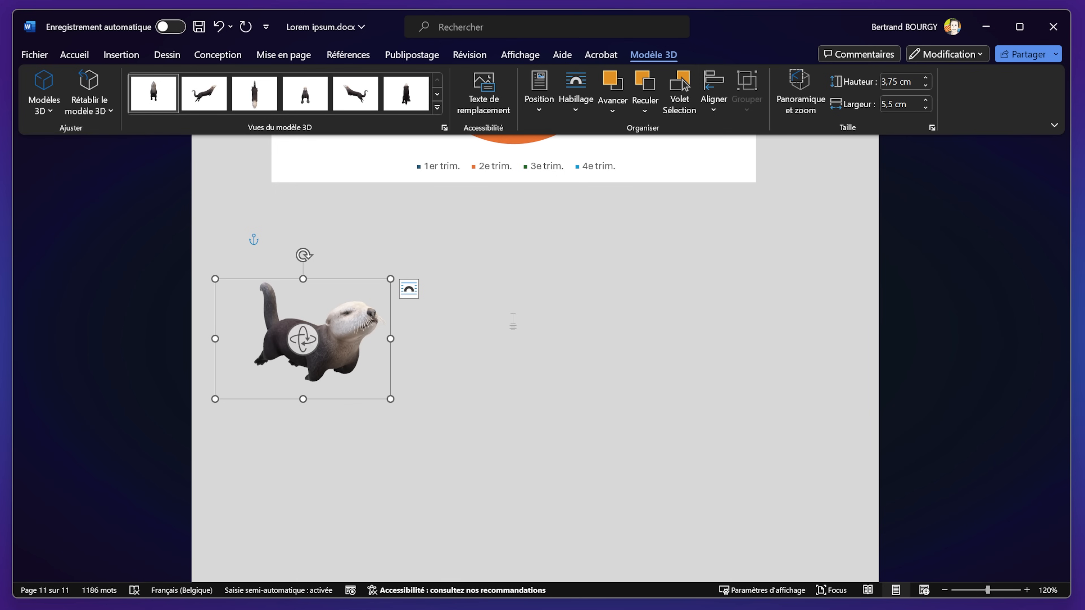
drag(303, 340, 412, 314)
drag(422, 415, 557, 444)
drag(372, 383, 242, 378)
drag(420, 354, 549, 356)
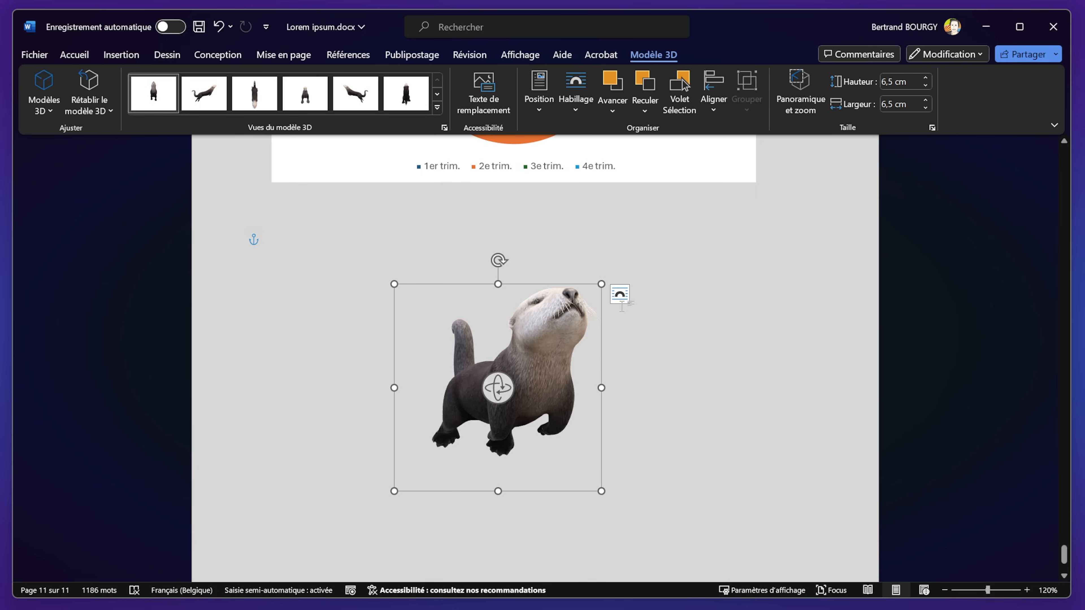
drag(497, 387, 543, 438)
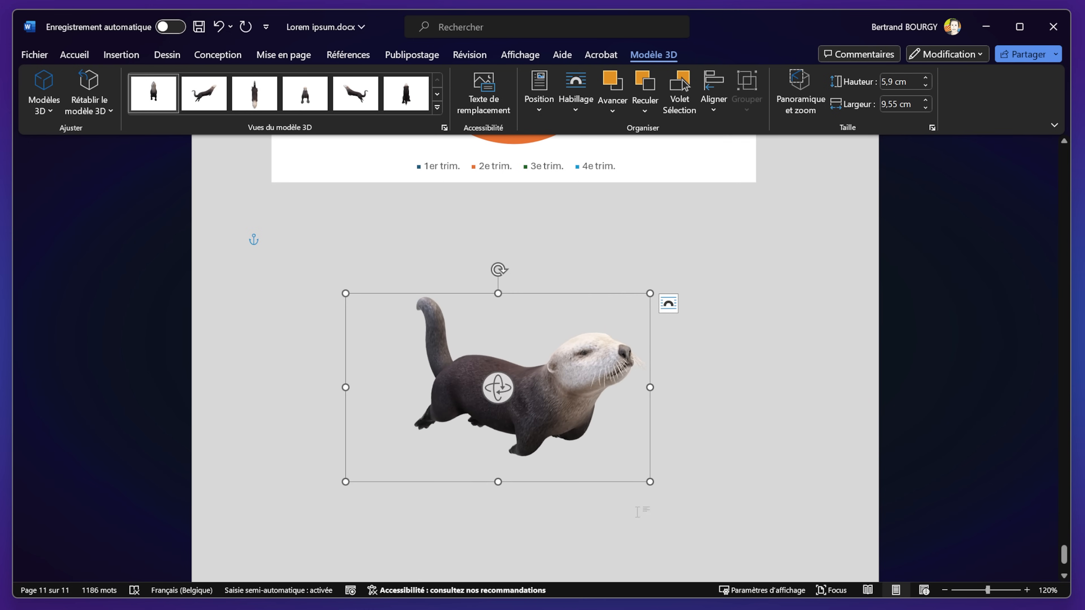
click(514, 503)
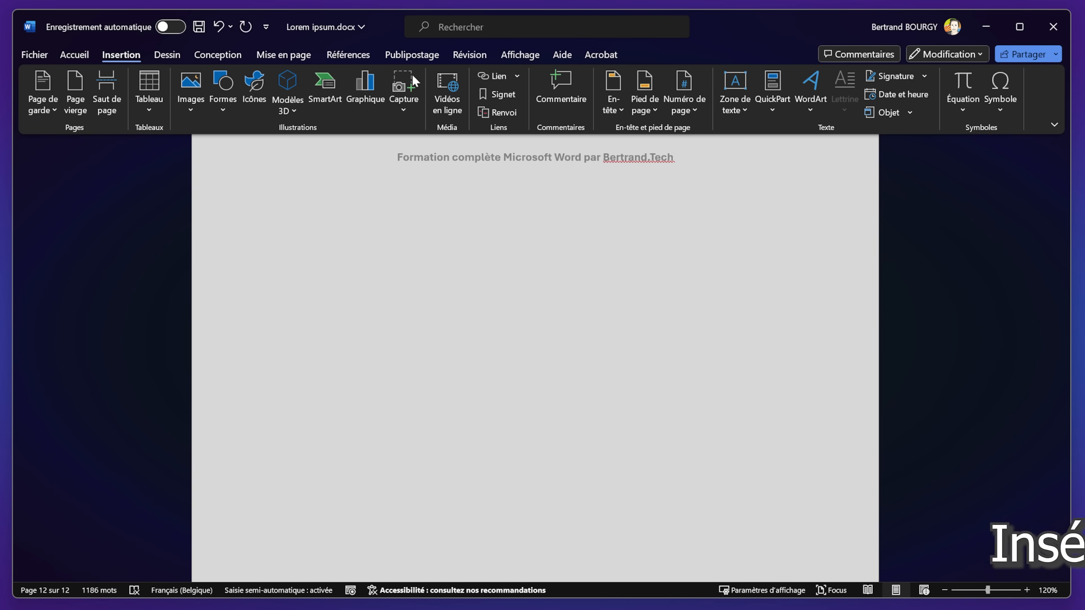
click(448, 95)
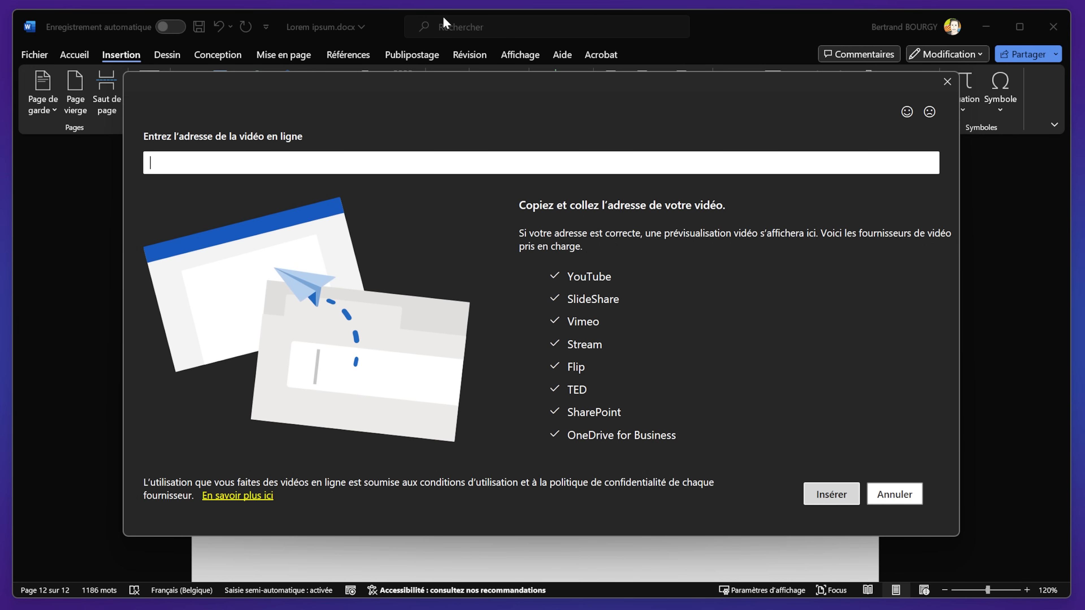
text(https://www.youtube.com/watch?v=aZ-SY0ORaoA)
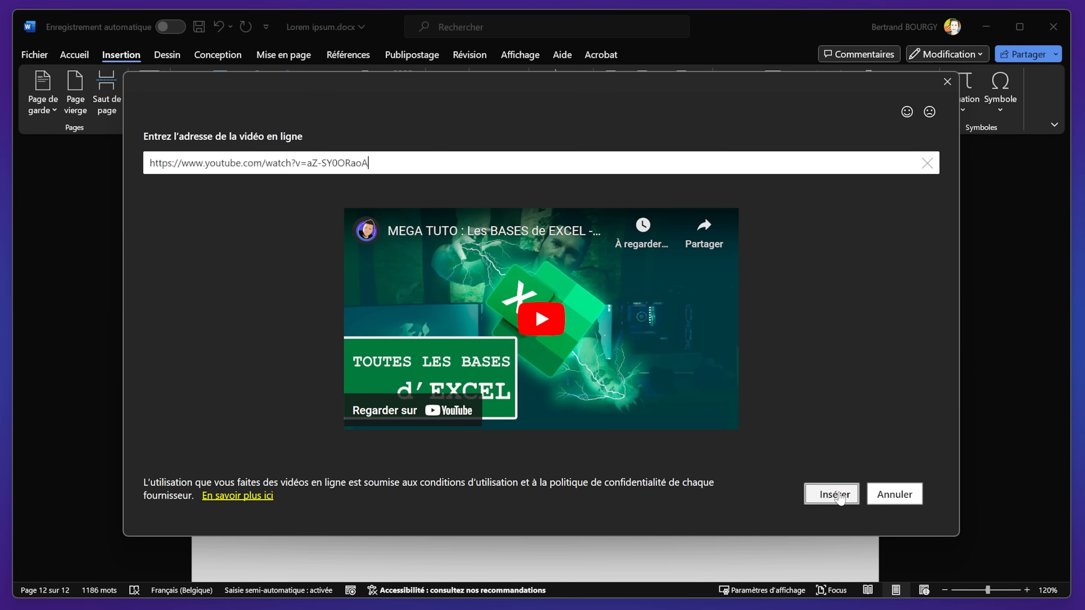
click(832, 496)
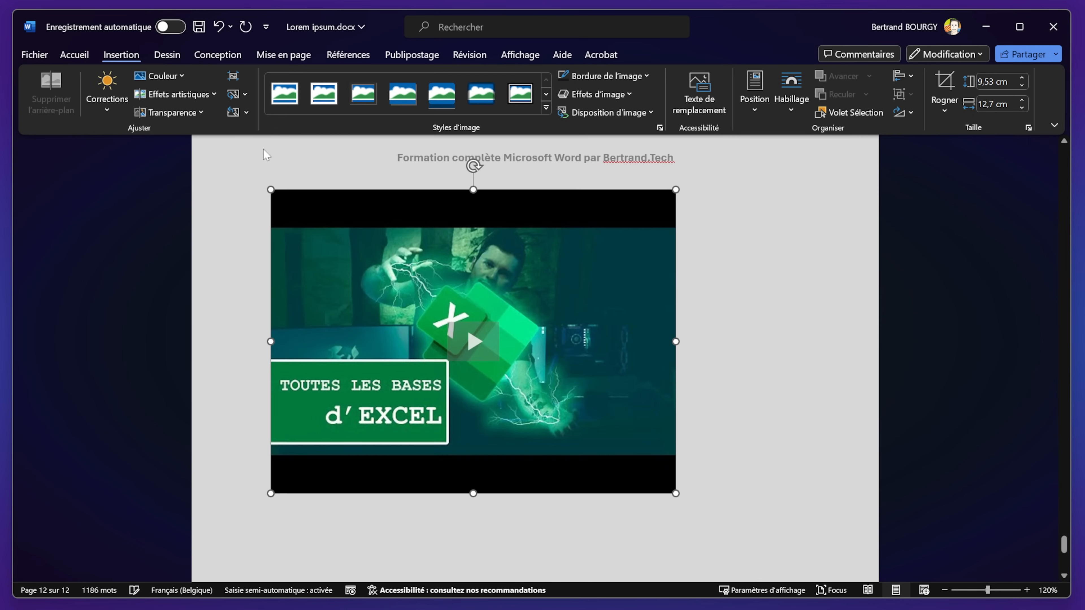
Step: Play the embedded Excel video within the document, close its player and deselect the video
click(474, 344)
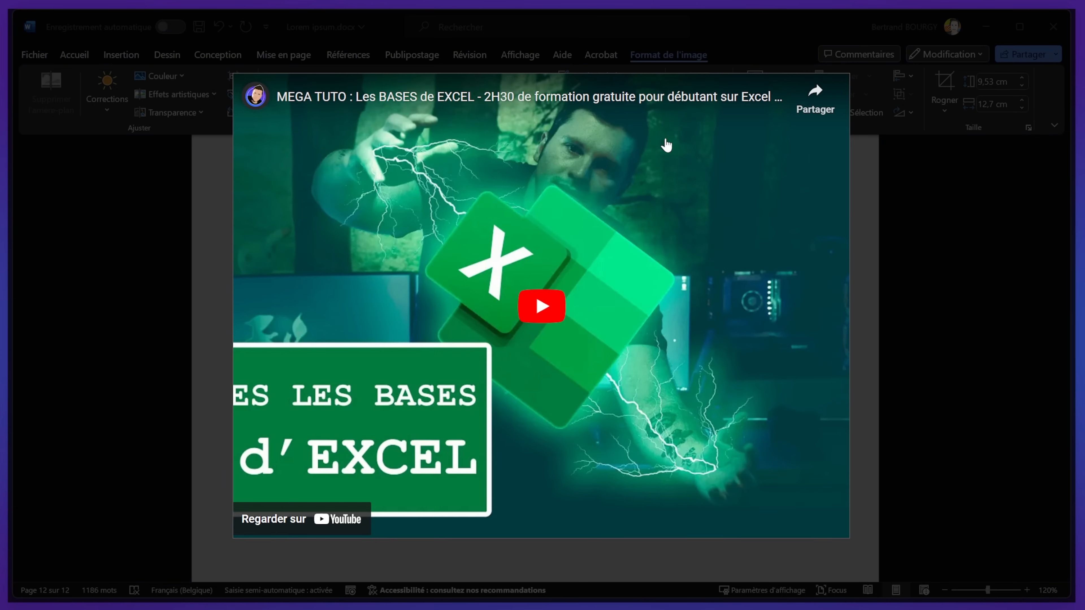
click(551, 310)
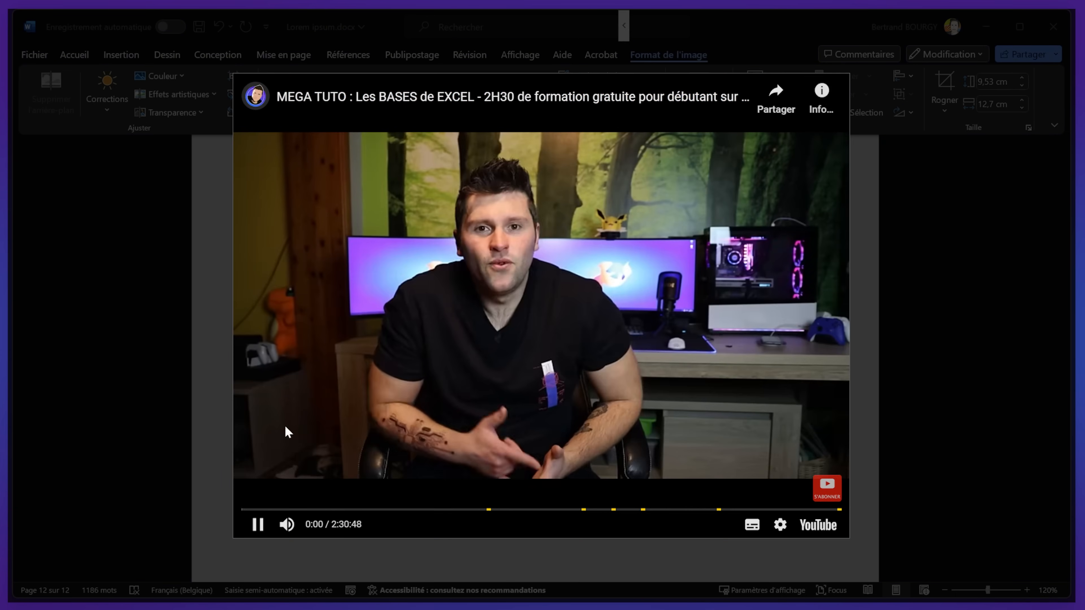
click(983, 357)
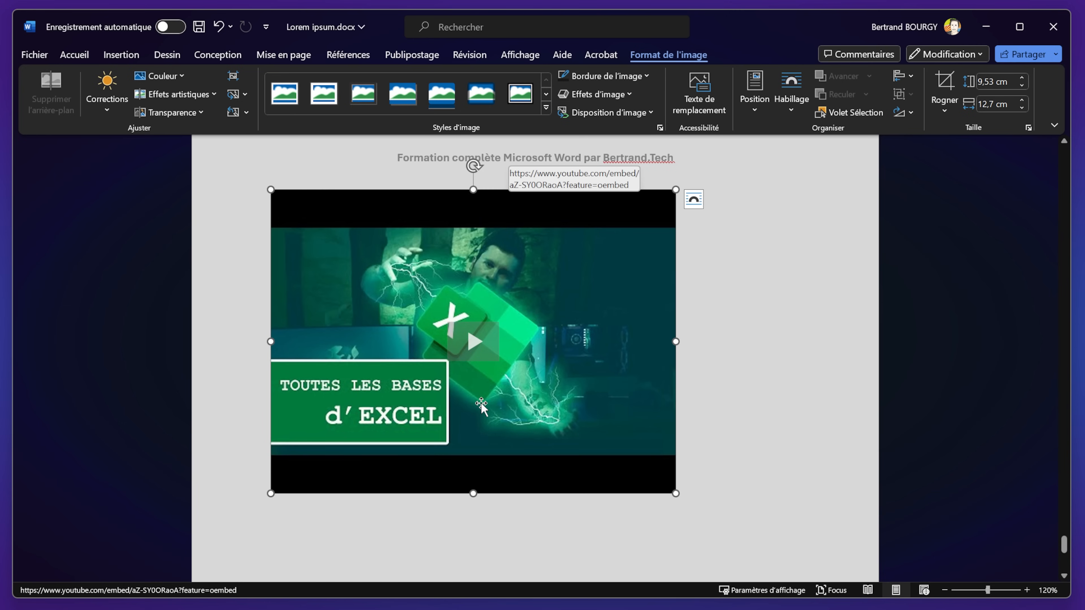
click(686, 497)
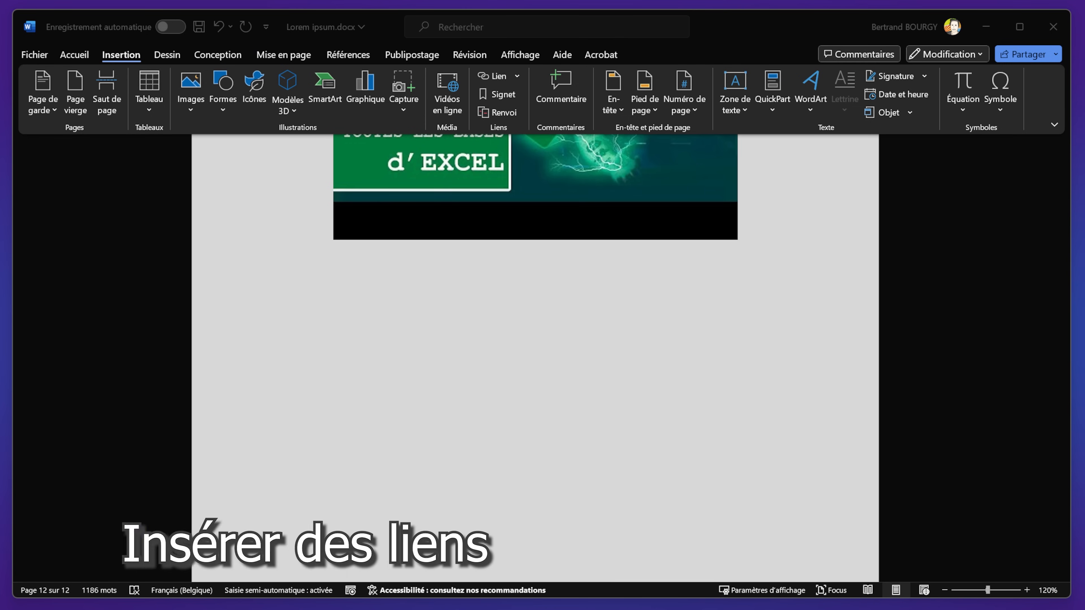
Step: Write the line "Regardez mon tutoriel complet sur Excel !" below the video
click(316, 298)
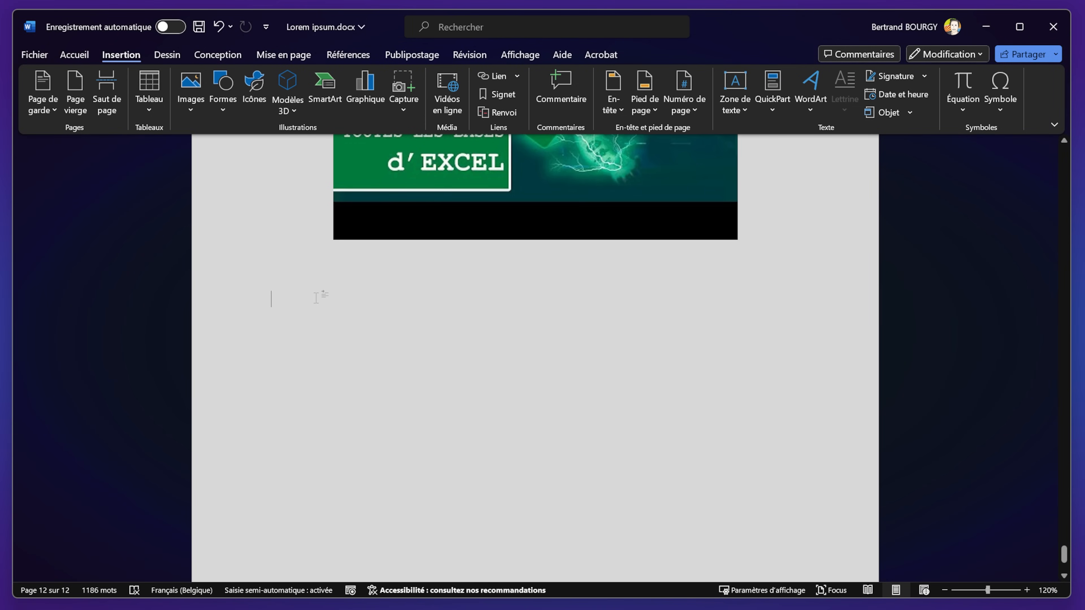
text(Regardez mon t)
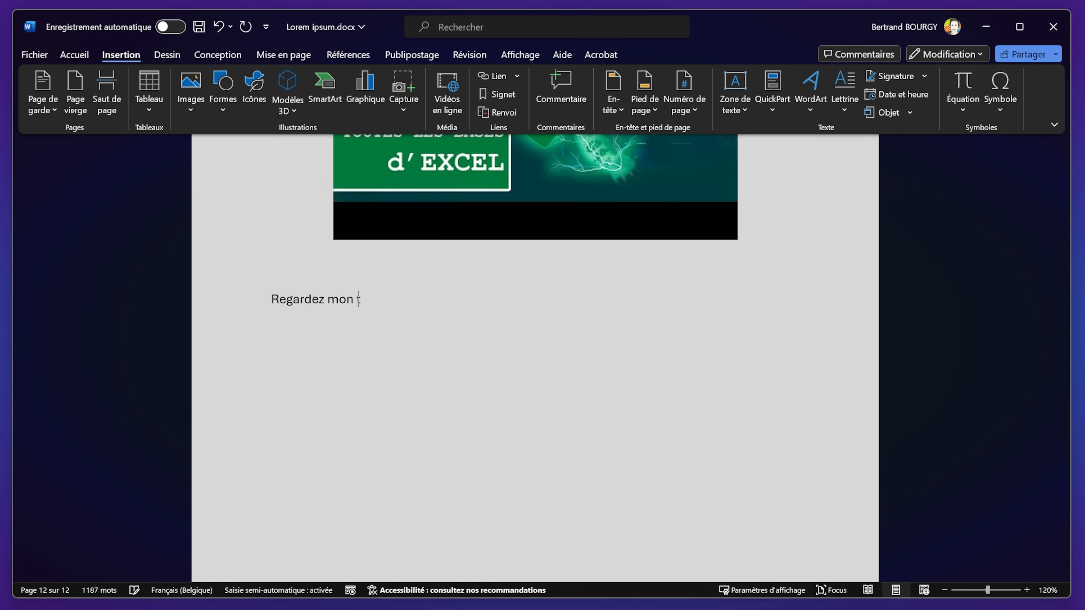
text(utoriel complet sur Excel !)
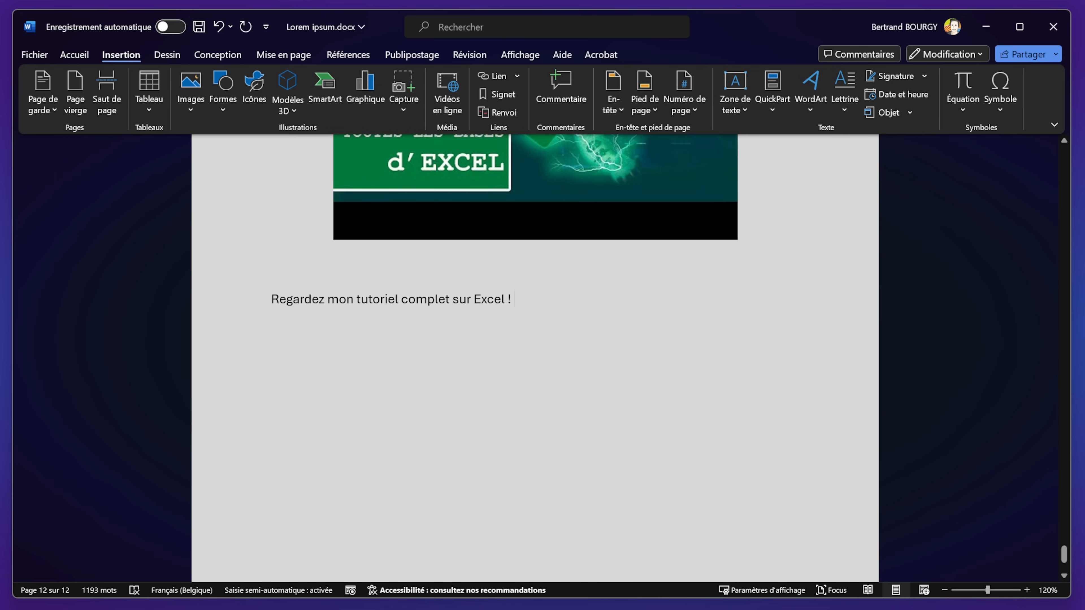
drag(327, 300, 507, 300)
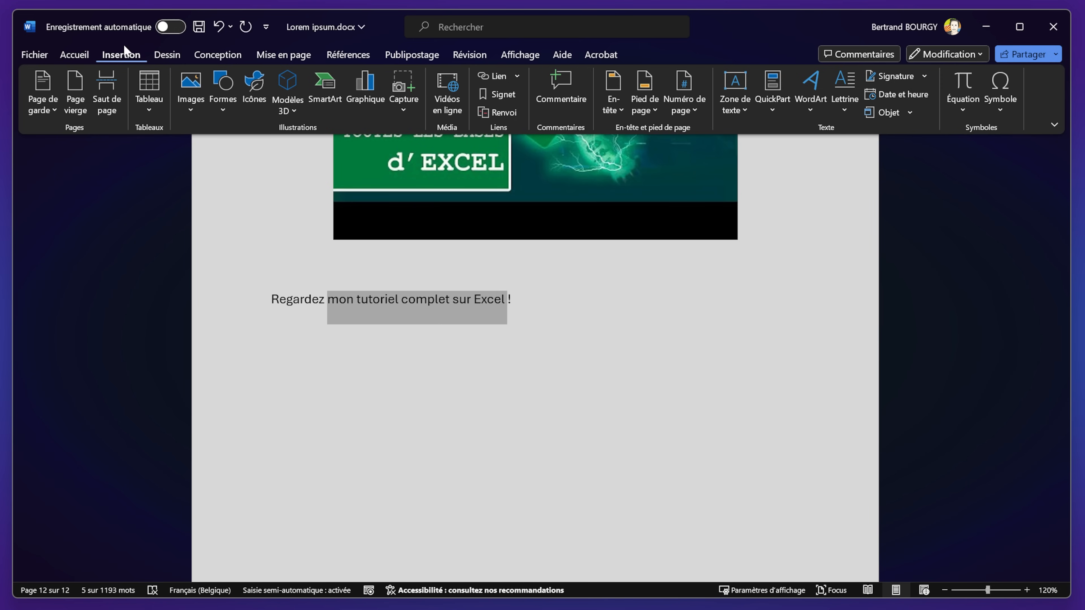
click(495, 76)
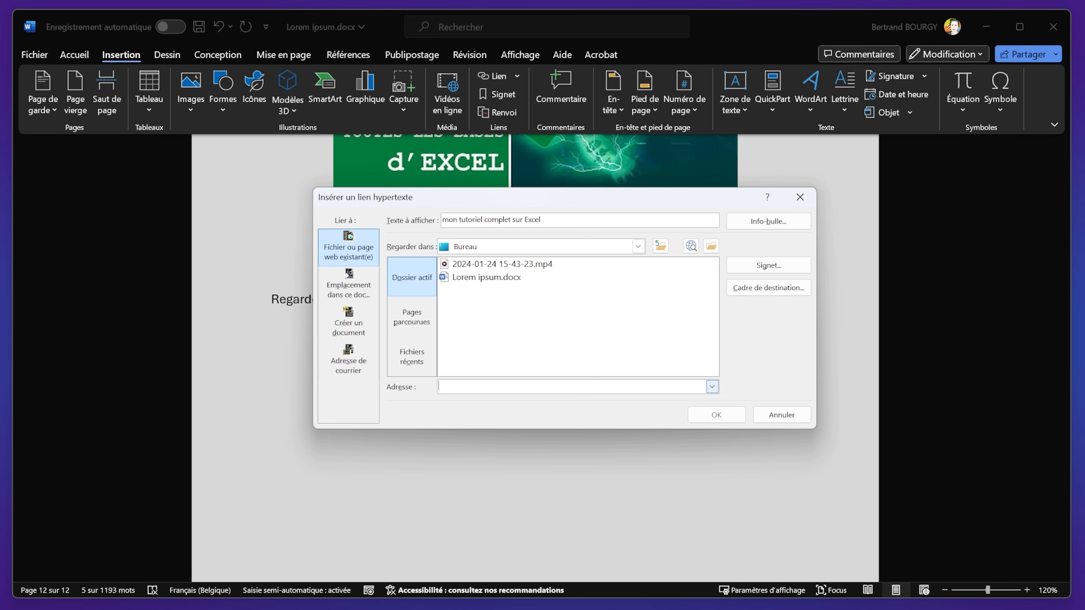
text(https://www.youtube.com/watch?v=aZ-SY0ORaoA)
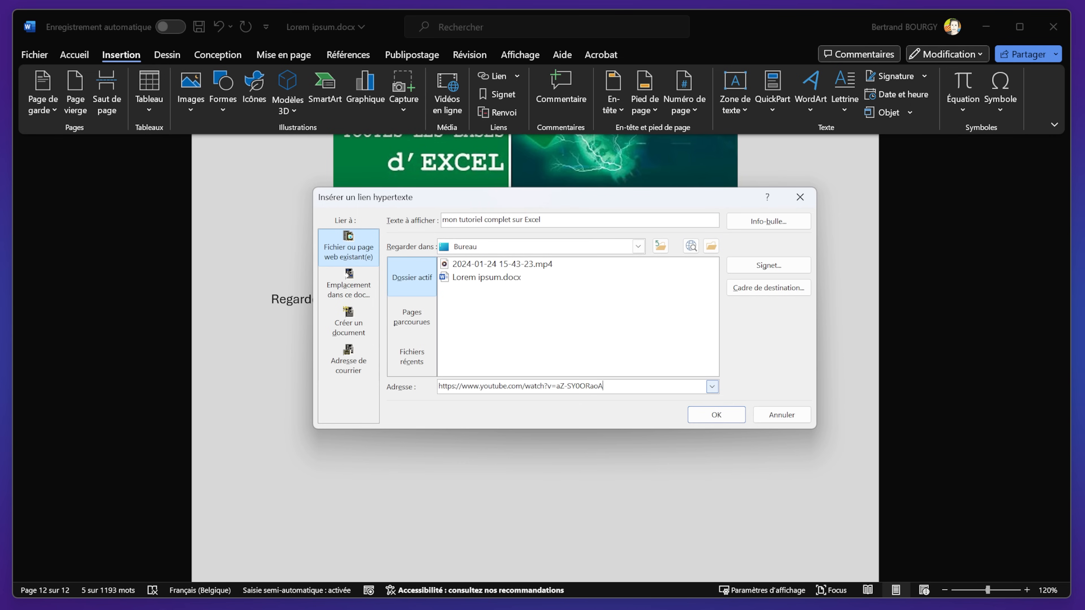
click(715, 416)
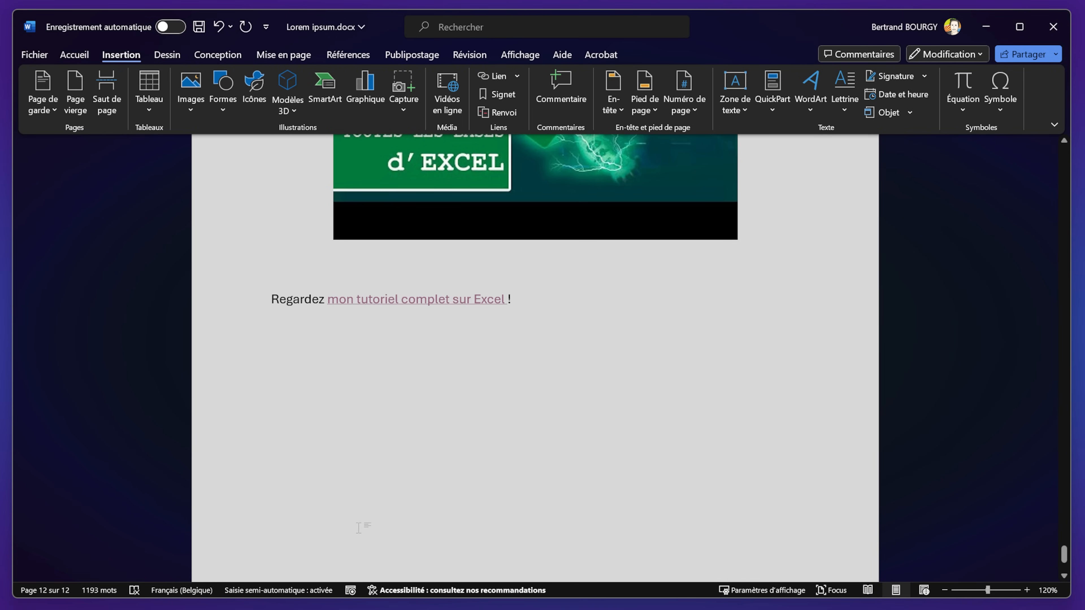
Step: Add a bookmark named "Icones" to the "Icones" heading on page 9
scroll(359, 528, up, 15)
scroll(278, 314, up, 10)
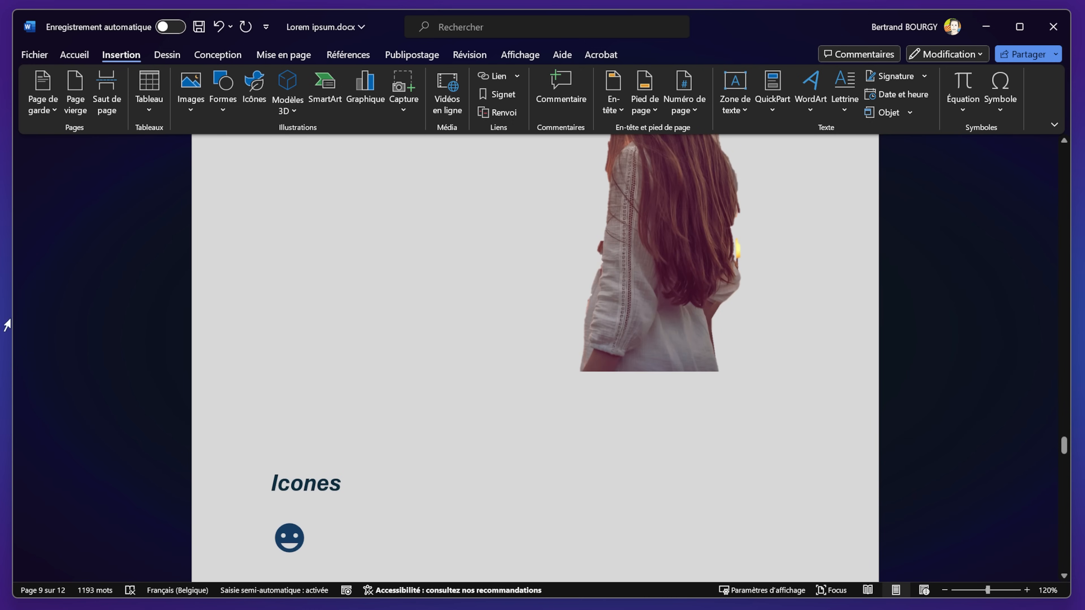
triple_click(333, 487)
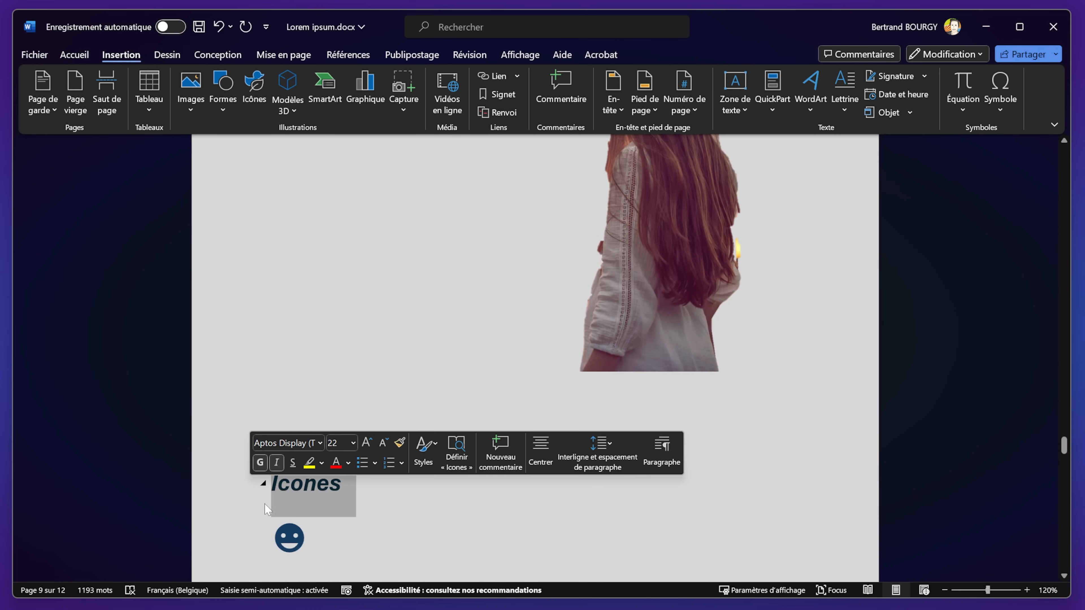
click(506, 93)
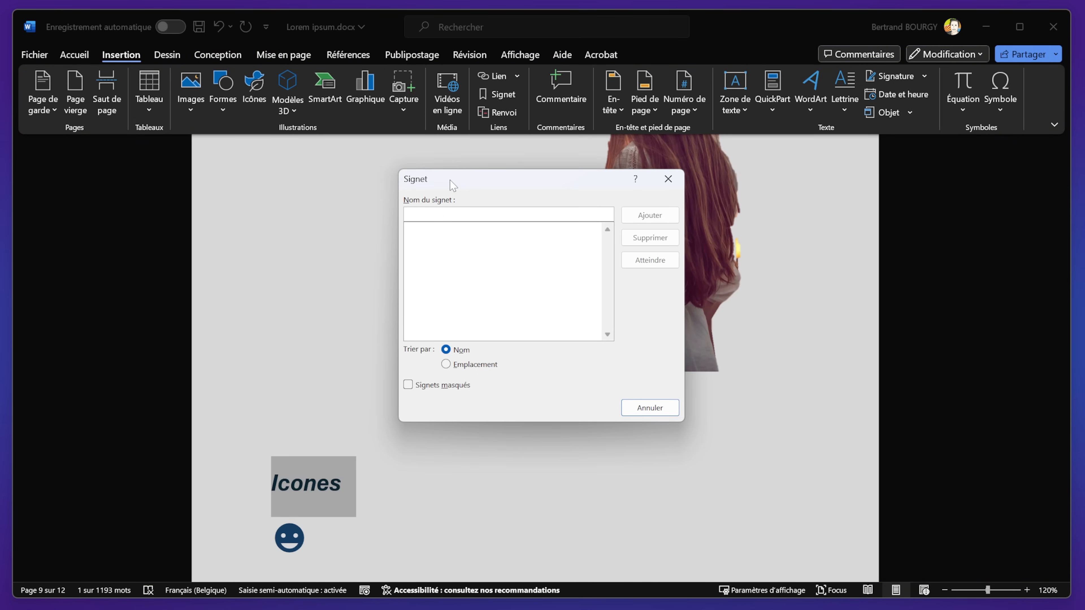
text(Icones)
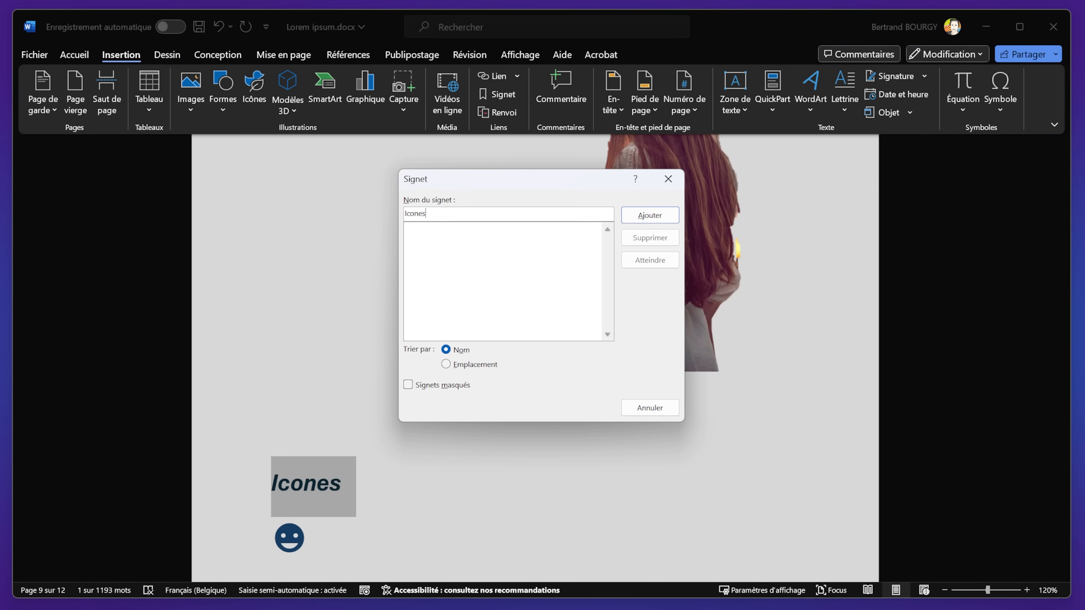
click(650, 215)
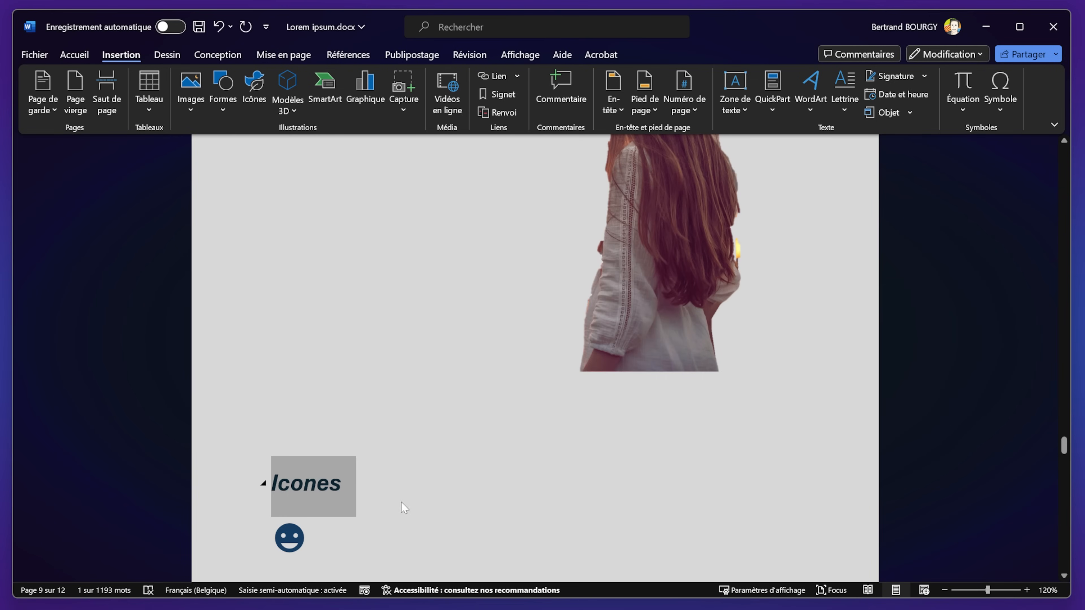
click(486, 501)
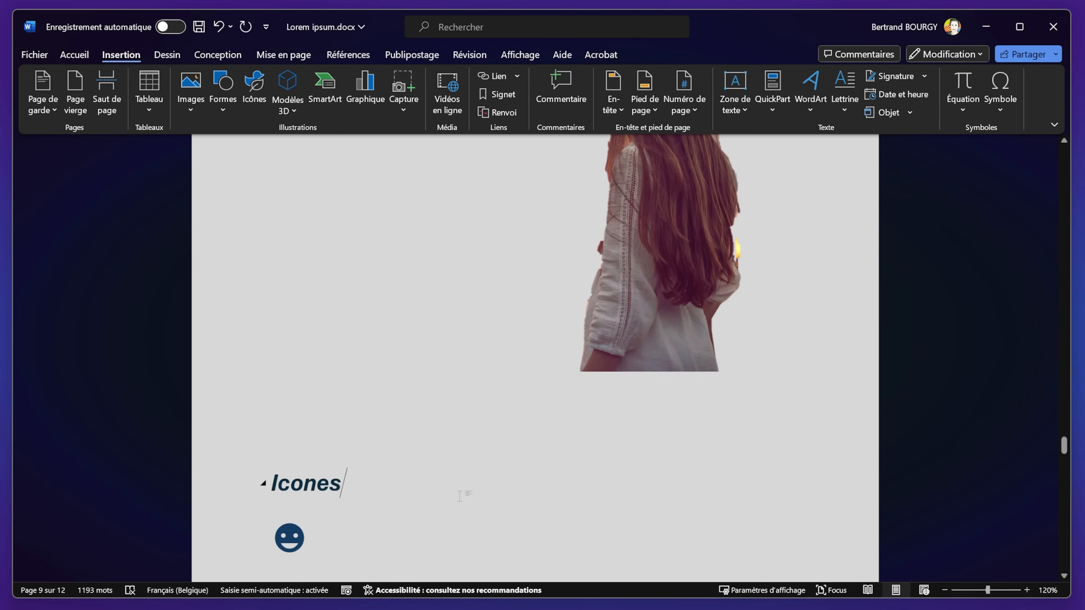
Step: Use the bookmark list to go to the "Icones" bookmark, including from further down the document
click(505, 92)
click(650, 260)
click(668, 179)
scroll(520, 440, down, 5)
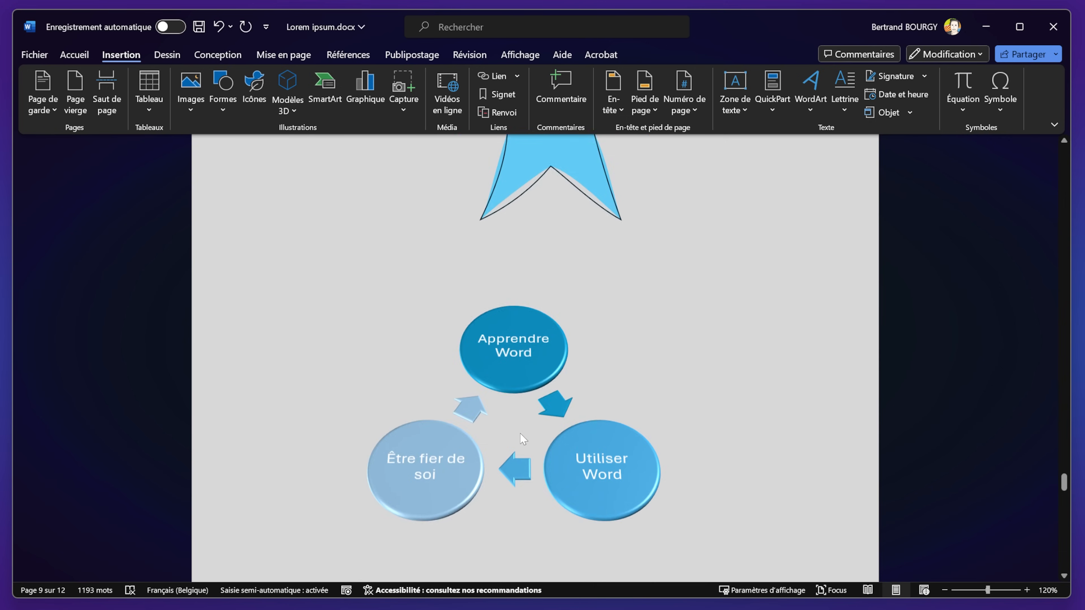
scroll(520, 433, down, 5)
click(505, 93)
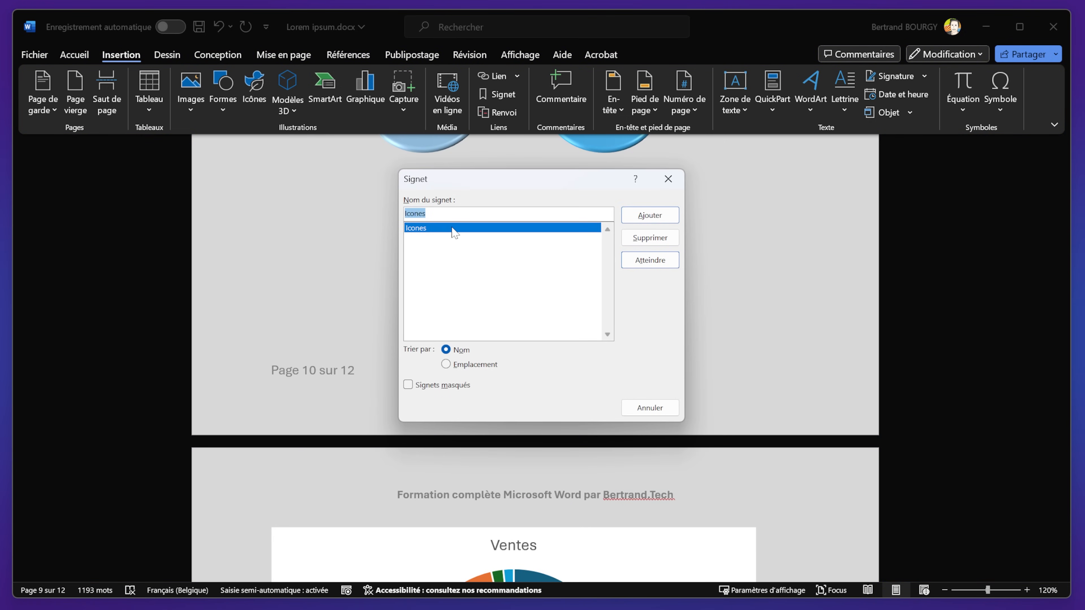
click(650, 261)
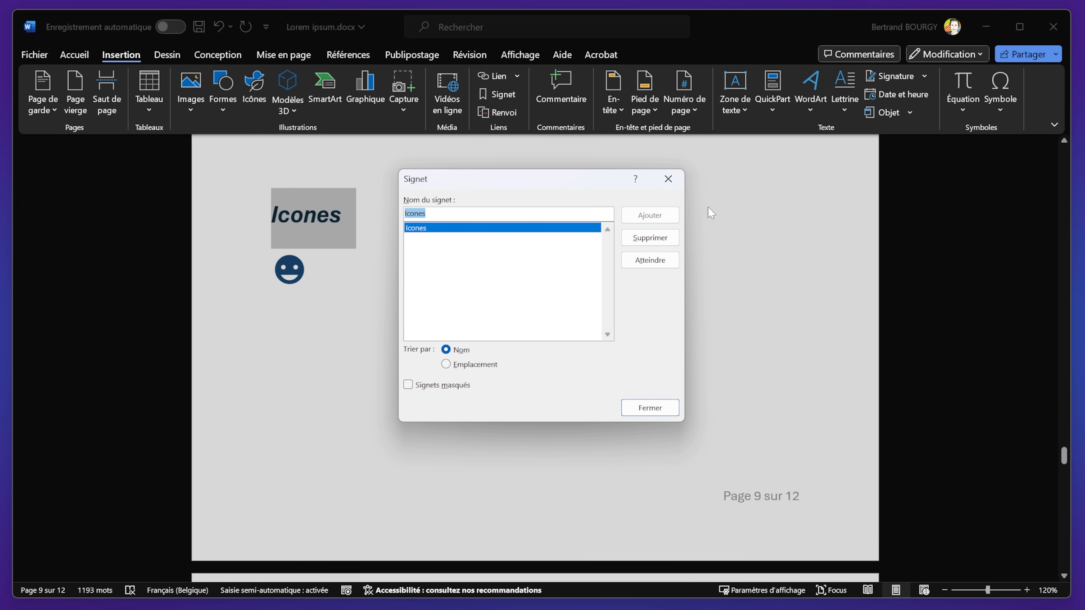
click(668, 179)
Step: Append "Et si vous voulez voir un exemple d’icone, c’est par ici !" to the Excel tutorial line on page 12
scroll(518, 415, down, 10)
scroll(516, 414, down, 20)
scroll(517, 413, down, 5)
scroll(517, 413, up, 4)
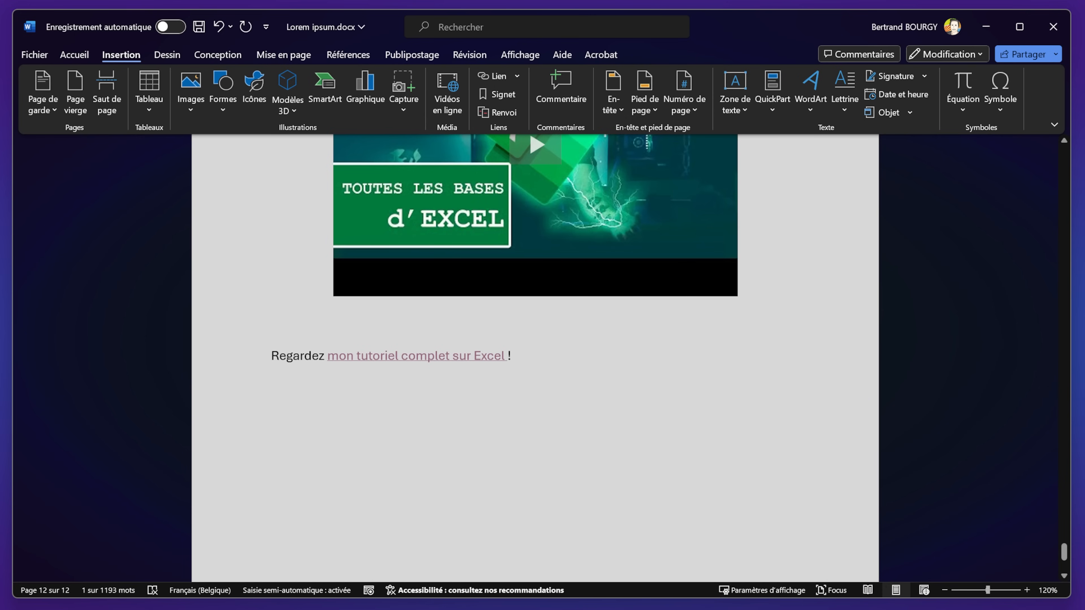
click(515, 356)
text(Et si vous voulez v)
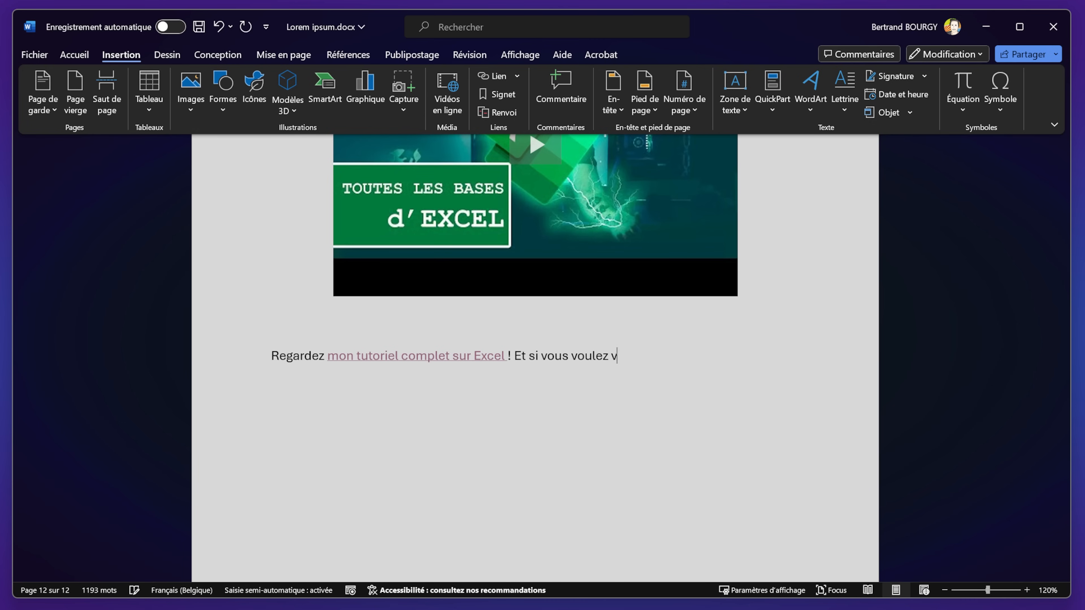
text(oir un exemple d’icone, c’est)
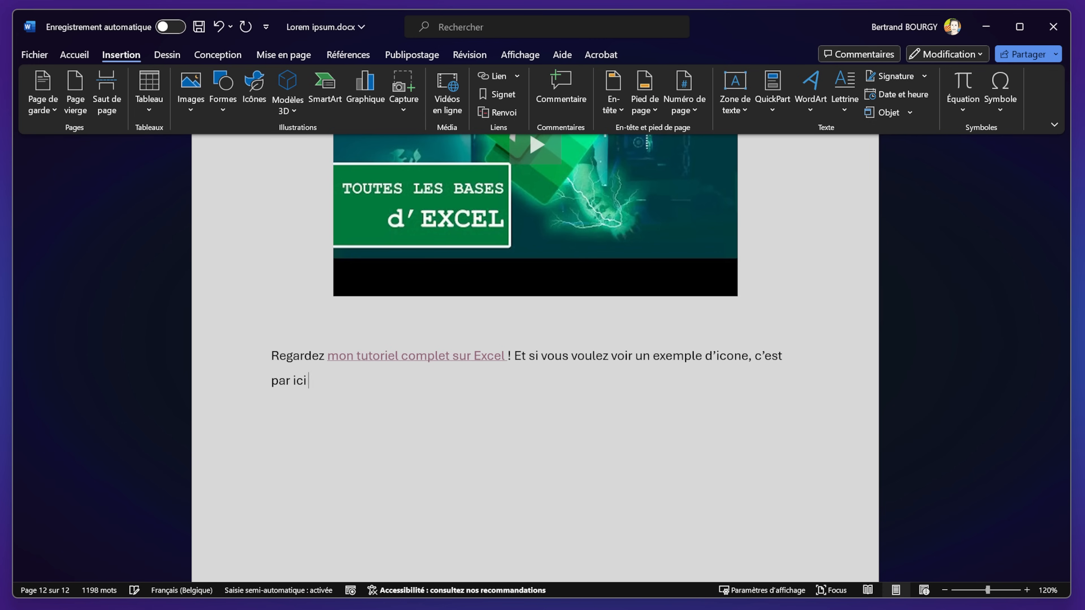
Step: Hyperlink the words "c’est par ici" to the "Icones" bookmark in this document and follow the link to test it
drag(754, 359, 310, 384)
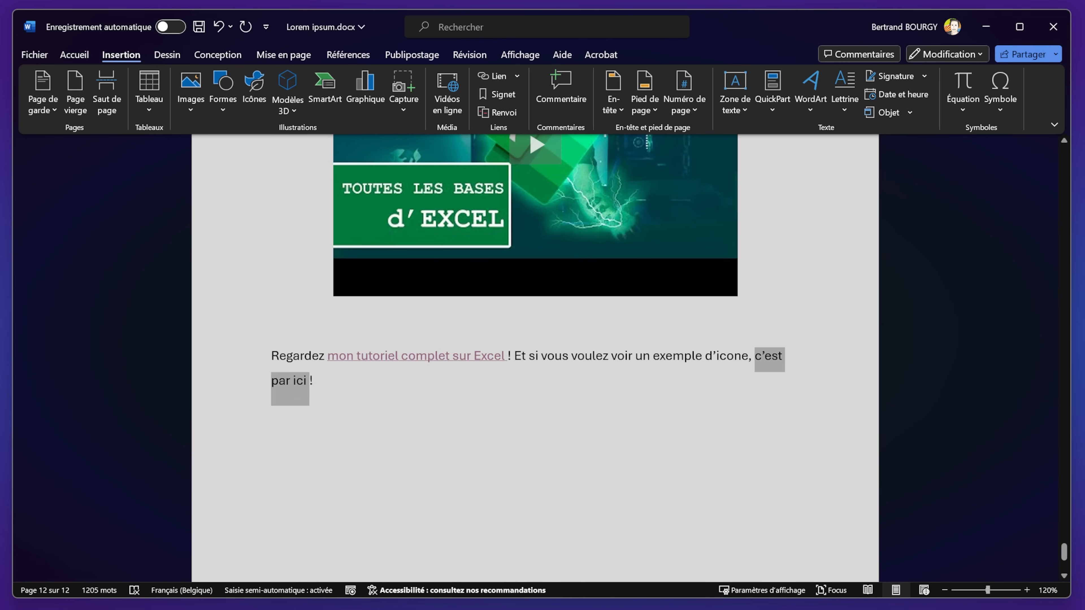
scroll(310, 384, down, 1)
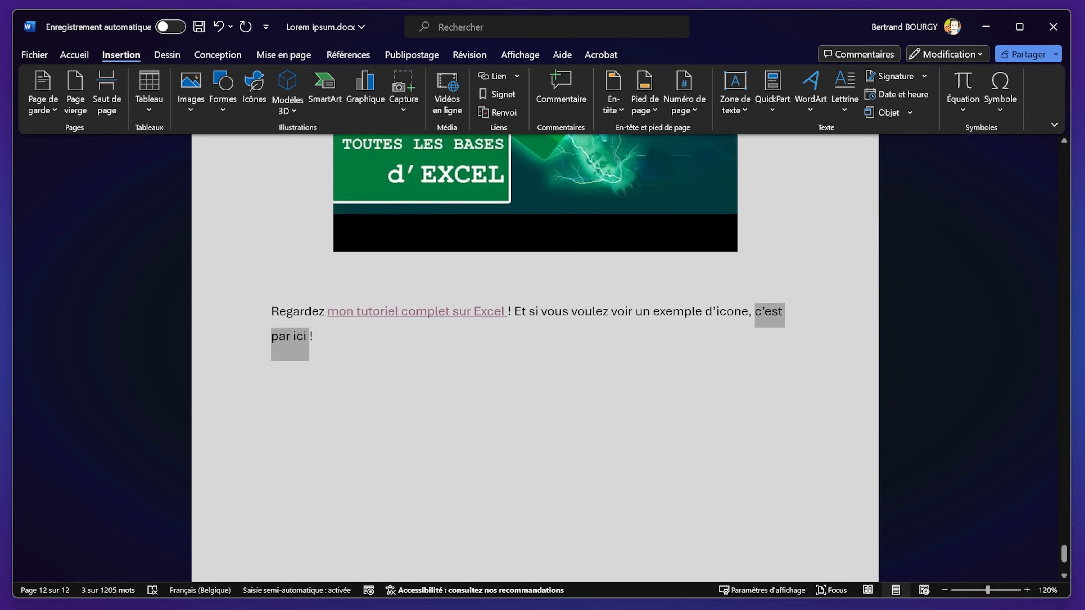
click(498, 76)
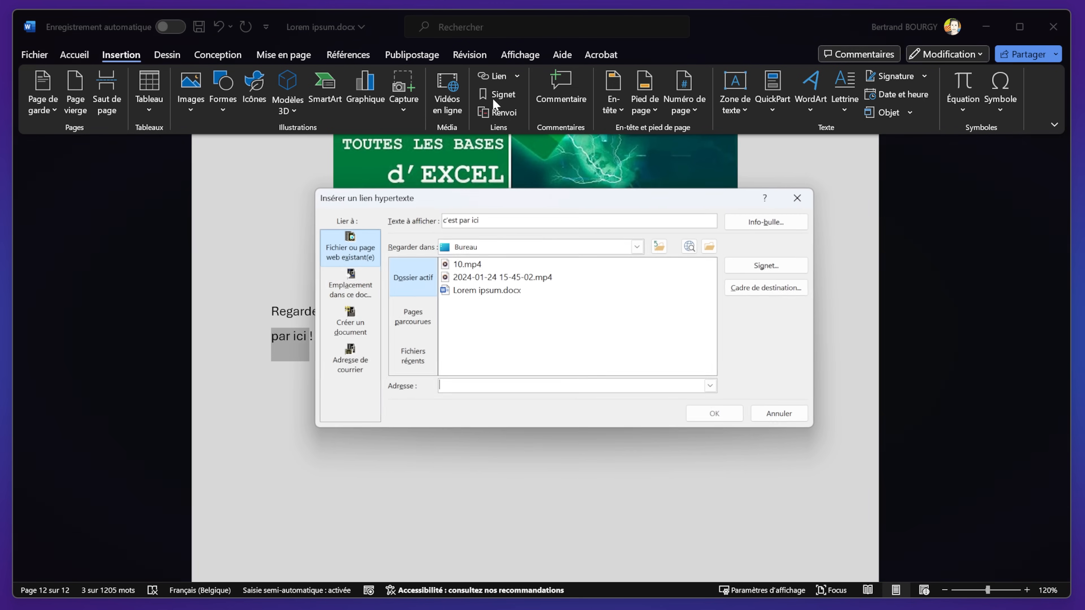
click(349, 294)
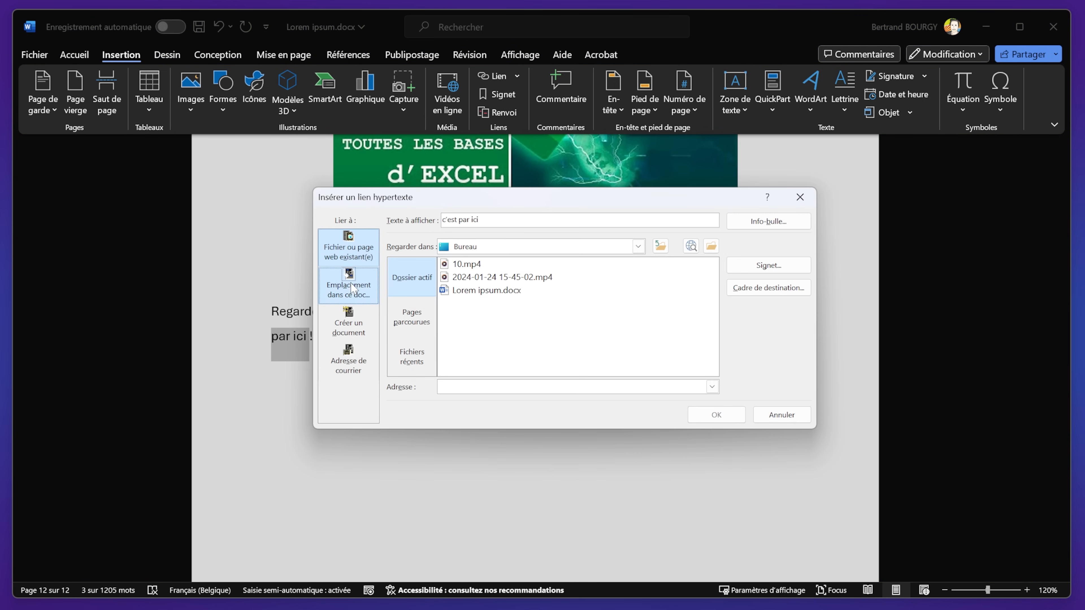
drag(715, 332, 704, 272)
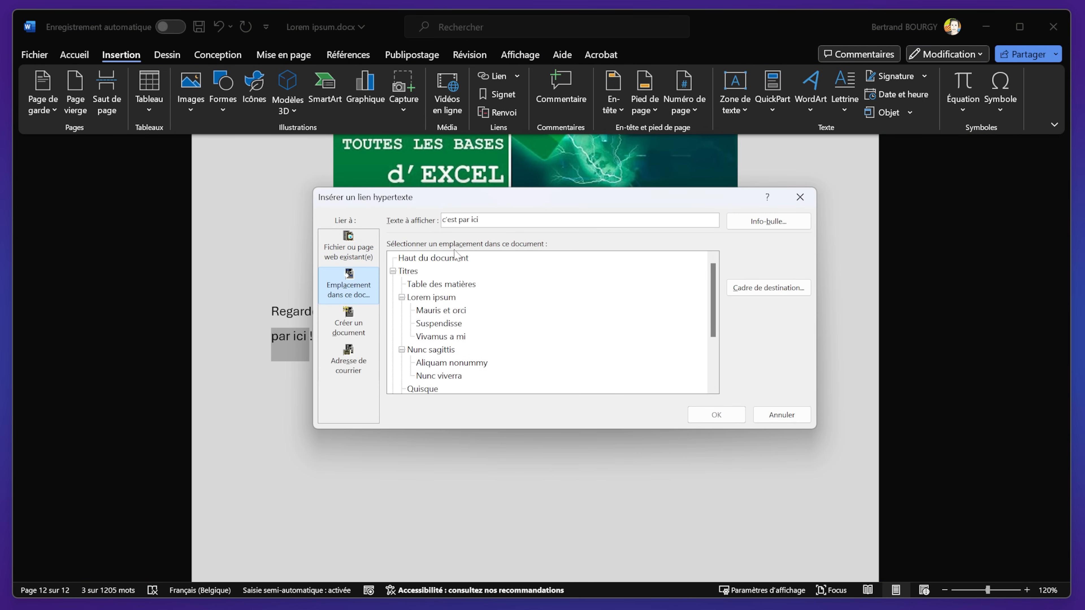
scroll(439, 316, down, 2)
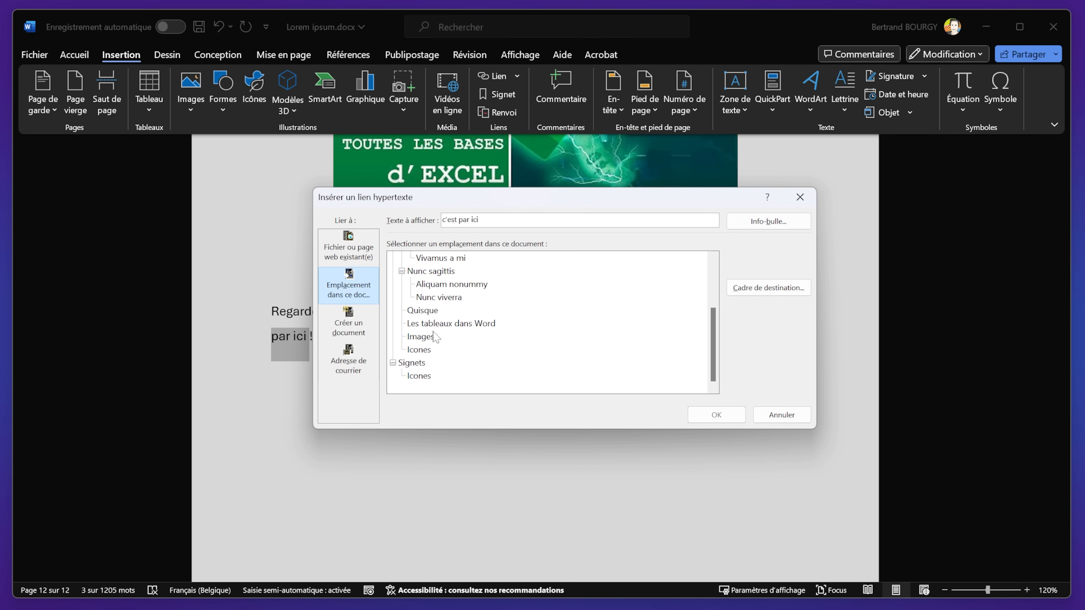
scroll(431, 337, up, 2)
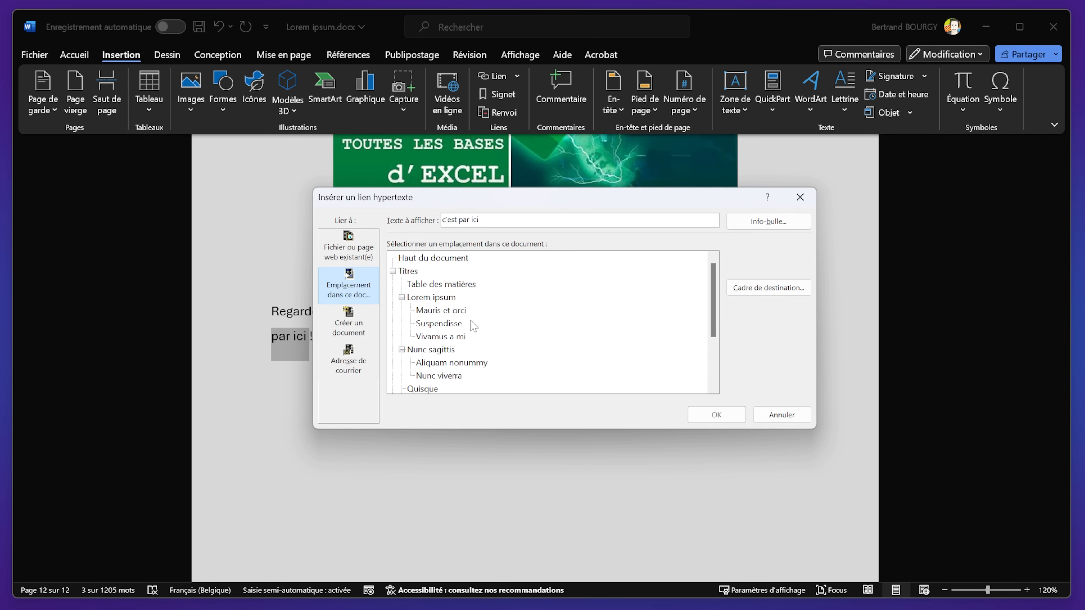
scroll(466, 331, down, 2)
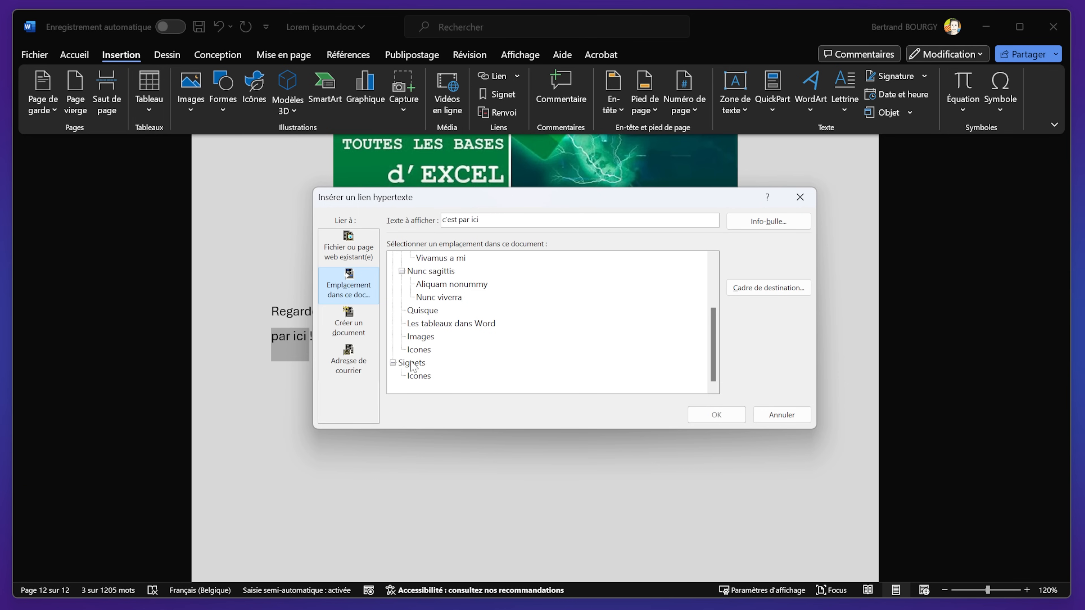
click(427, 376)
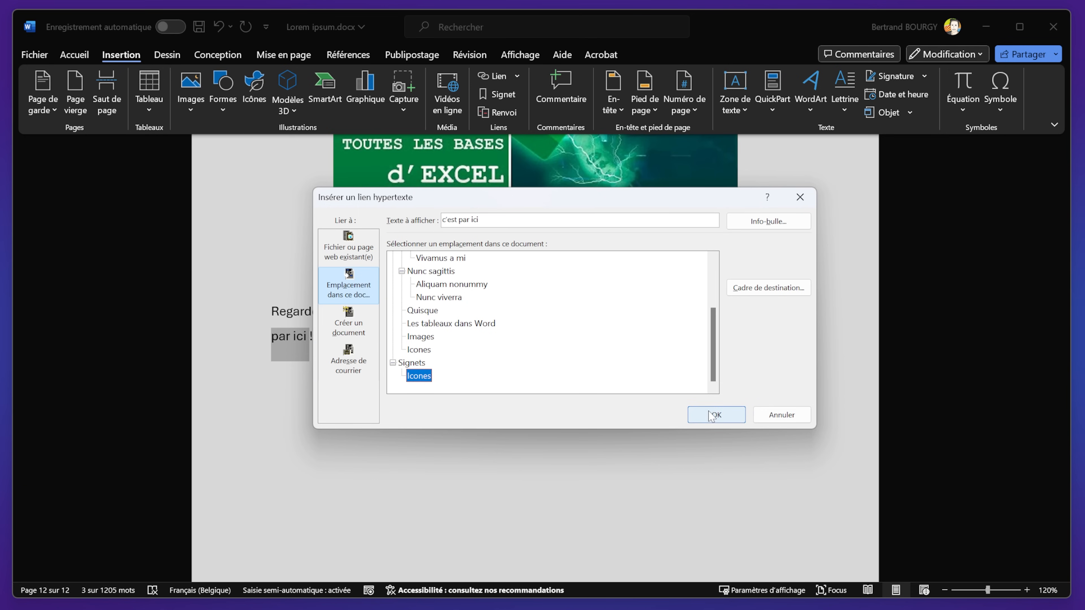
click(716, 415)
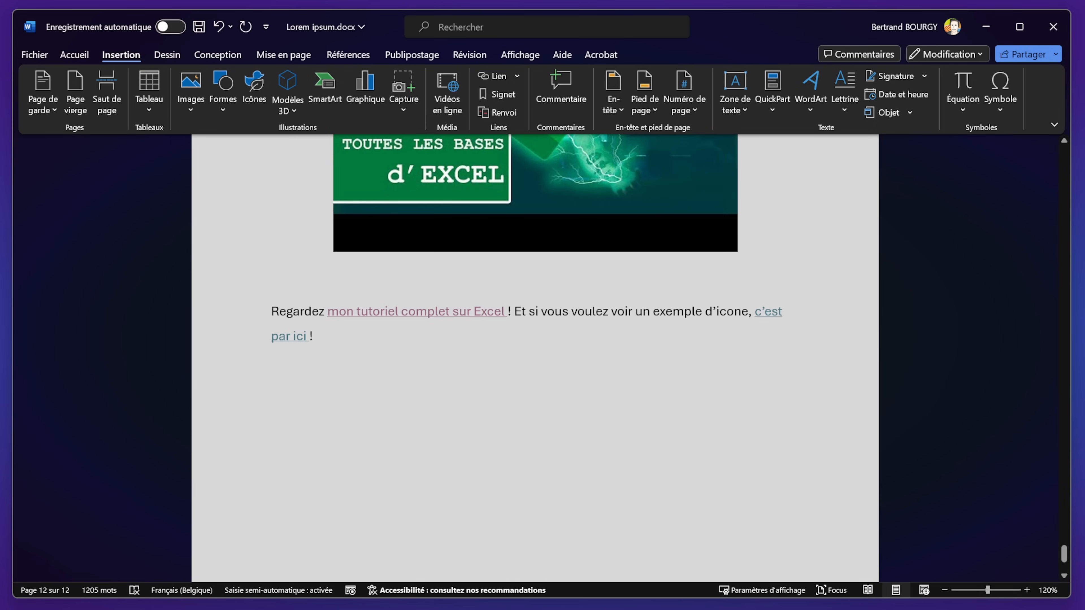
ctrl+click(291, 341)
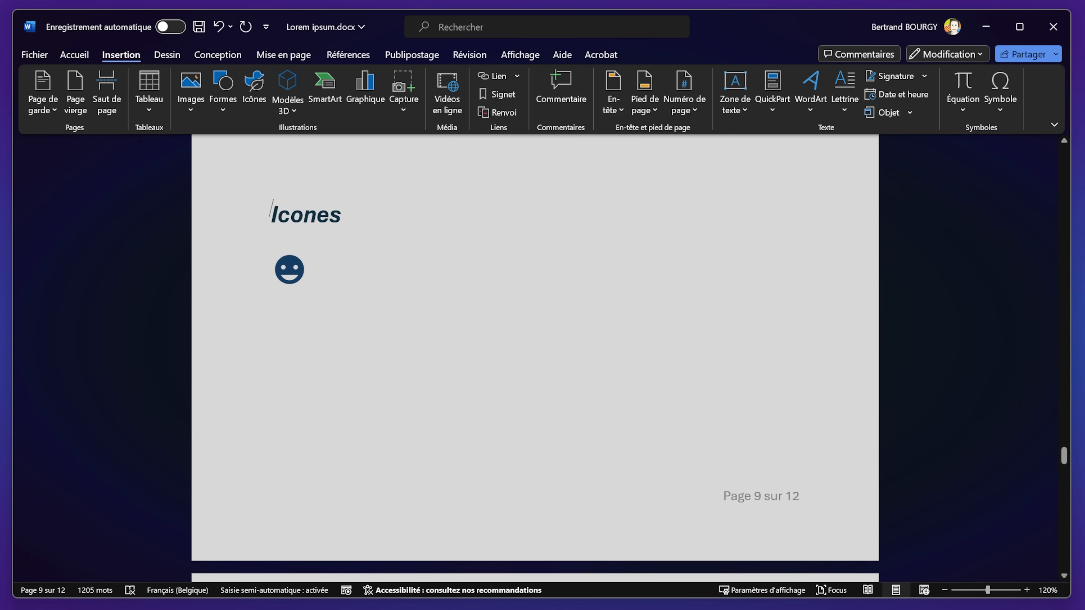
Step: Insert a "Zone de texte simple" text box on page 12 and move it to the right, just below the hyperlinked sentence
drag(1062, 461, 1052, 569)
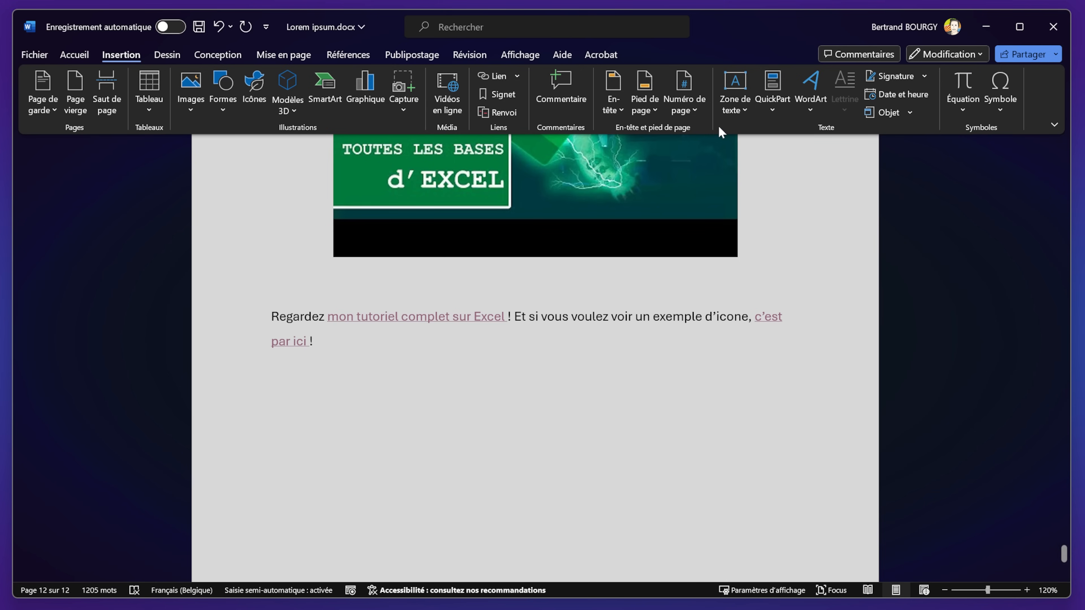
click(734, 81)
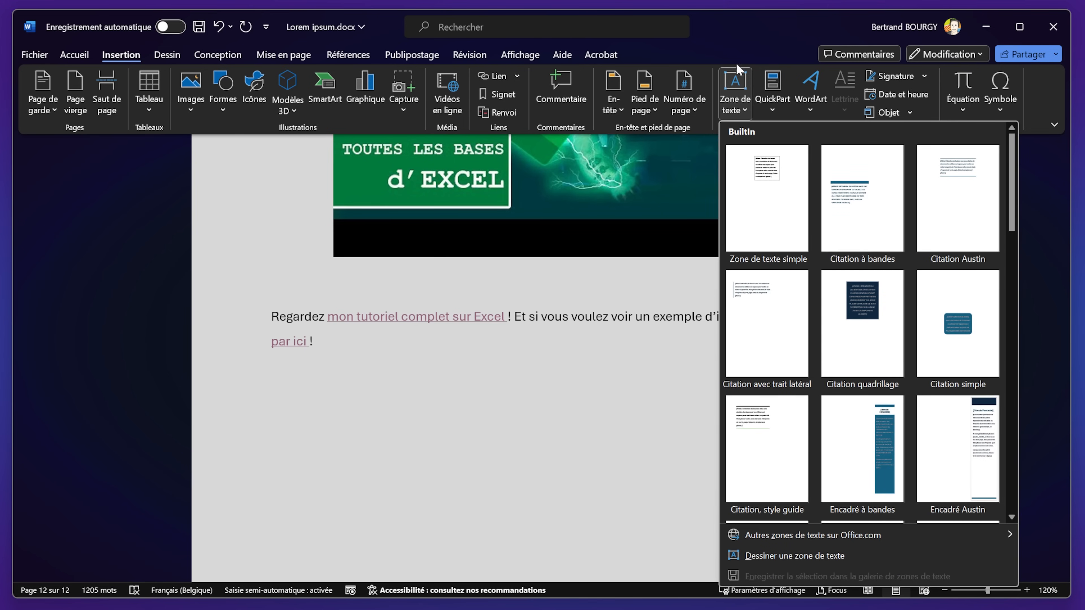
scroll(871, 361, down, 10)
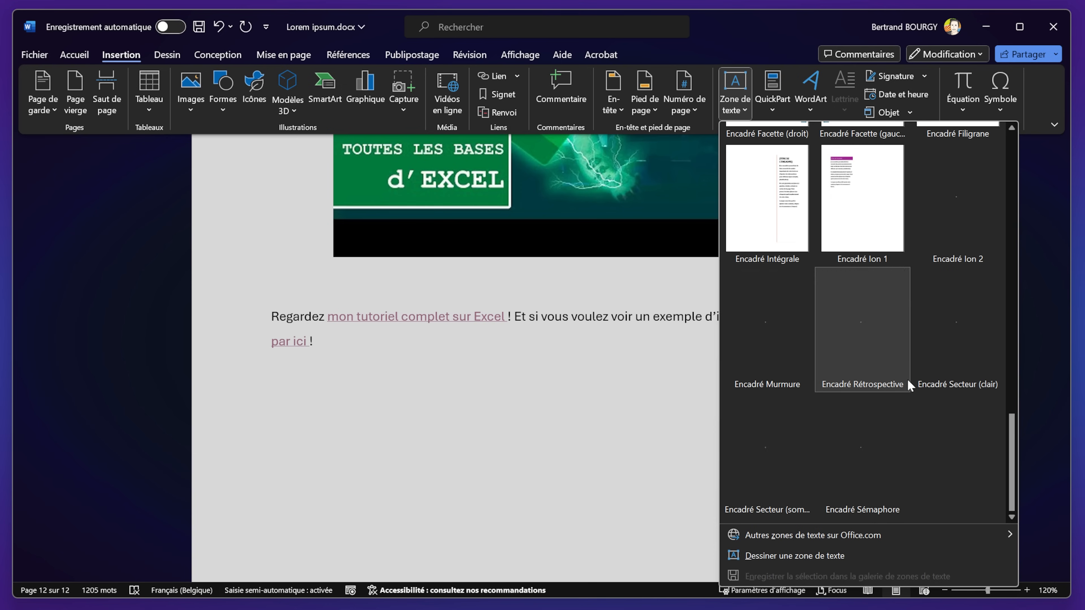
scroll(908, 380, up, 10)
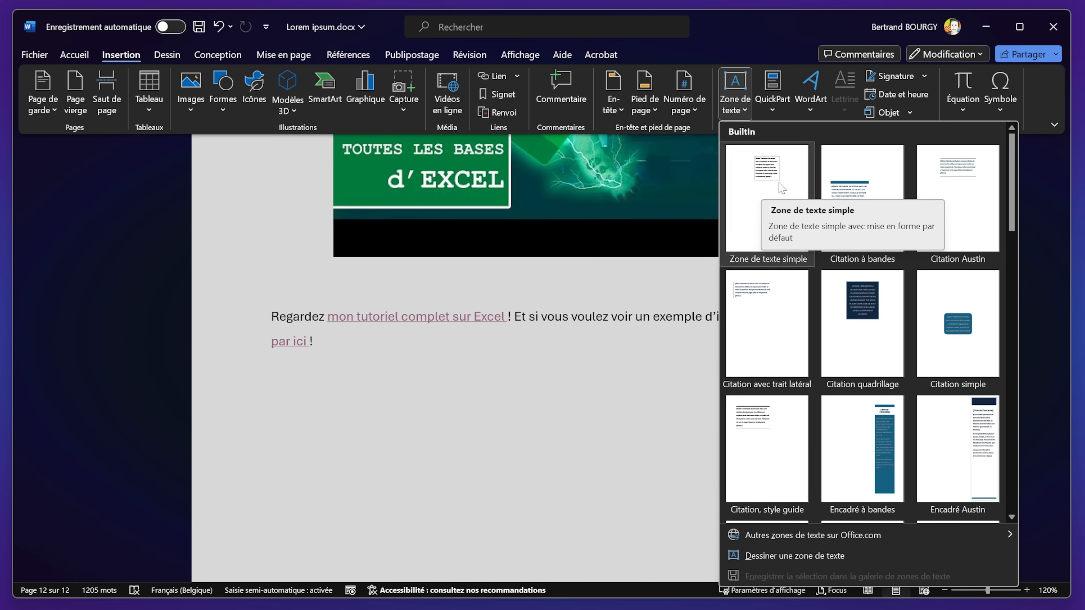
click(776, 190)
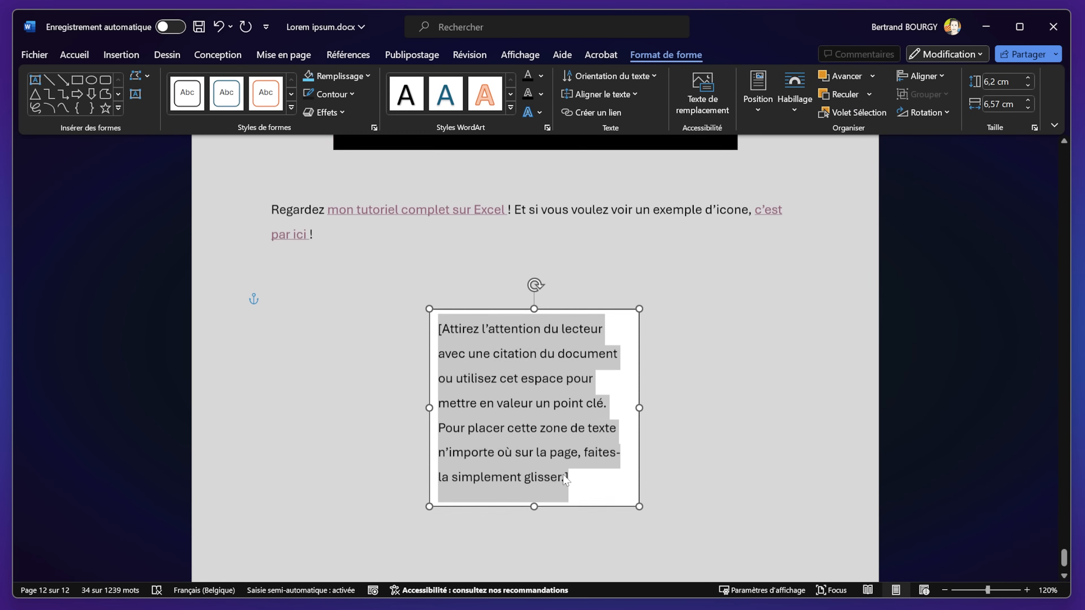
drag(464, 298, 686, 234)
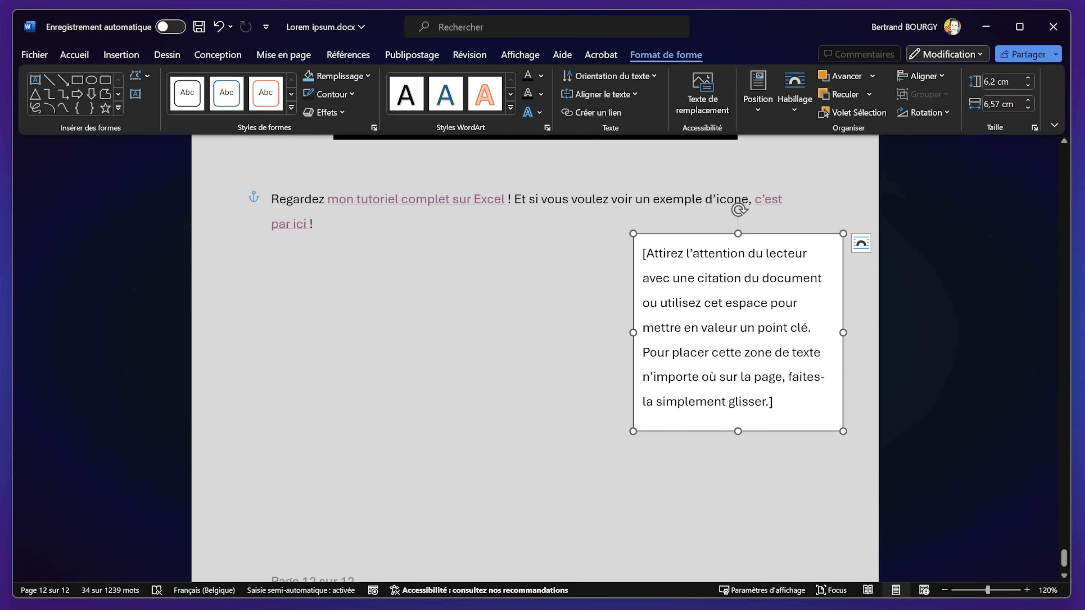
click(316, 224)
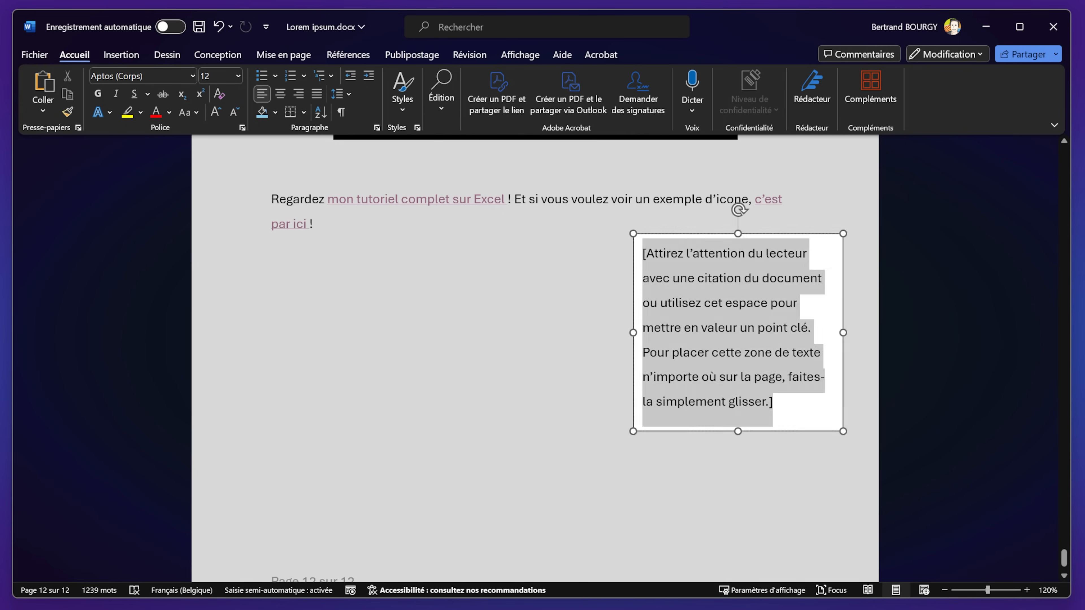
click(765, 272)
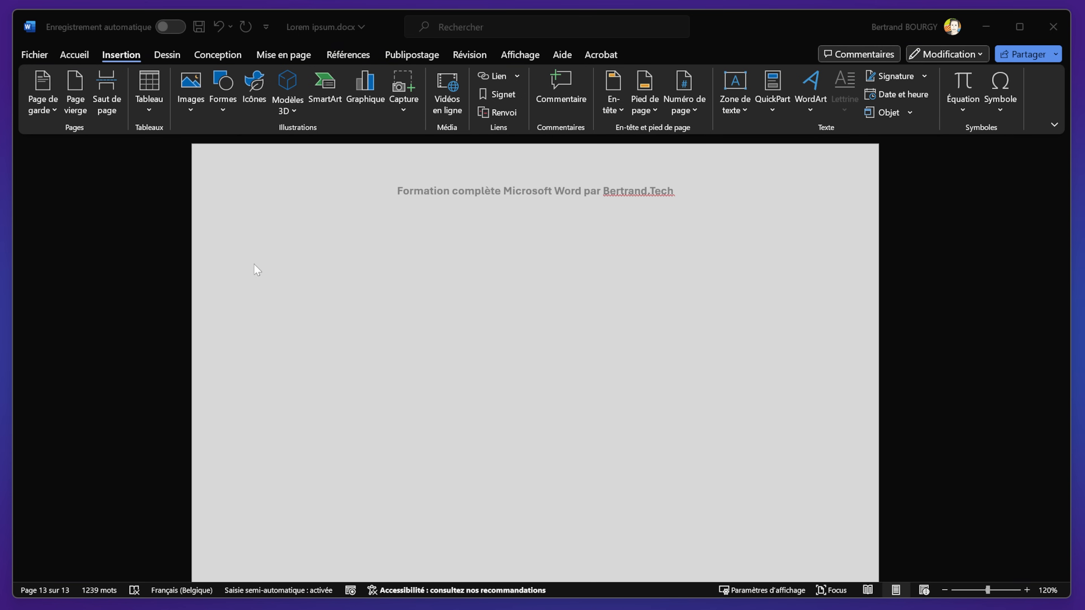
Step: Generate a placeholder paragraph on page 13 with =lorem(1,10) and turn its first letter into a three-line drop cap
click(255, 306)
text(=lo)
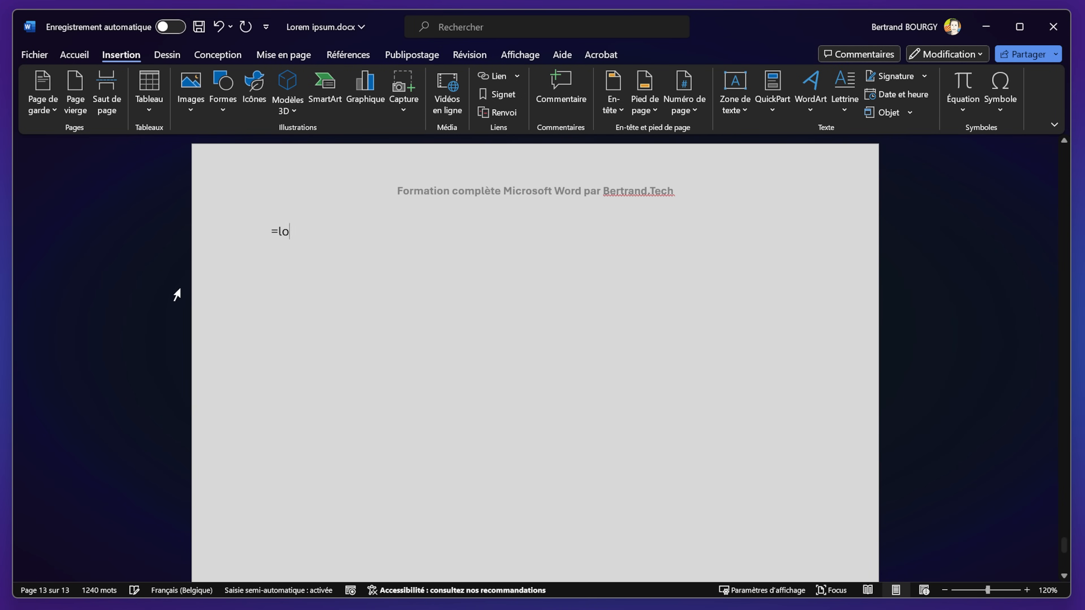
text(rem(1,10))
key(Return)
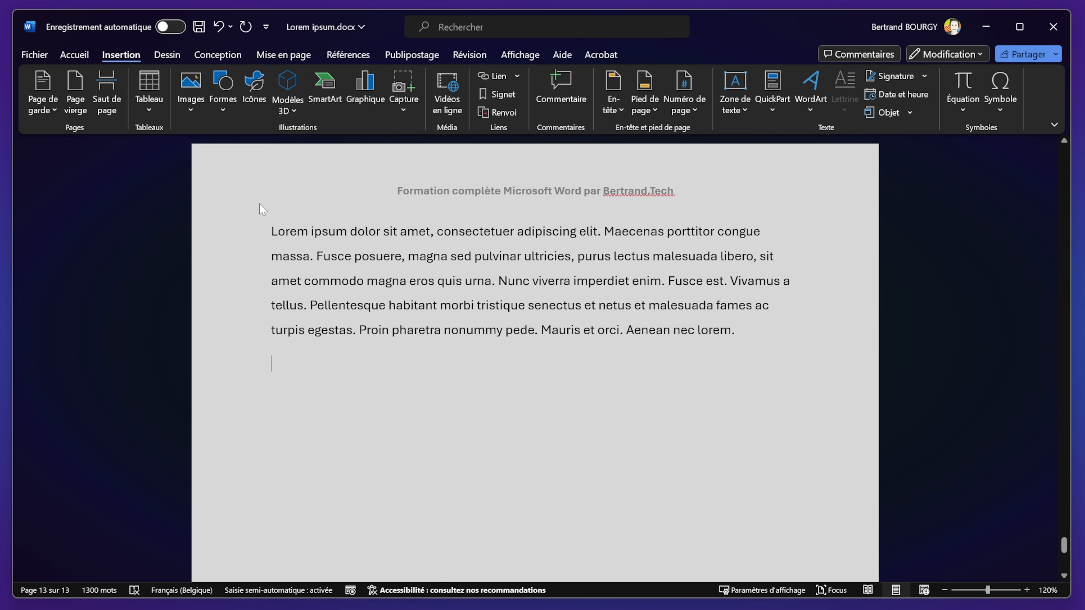
drag(272, 236, 278, 236)
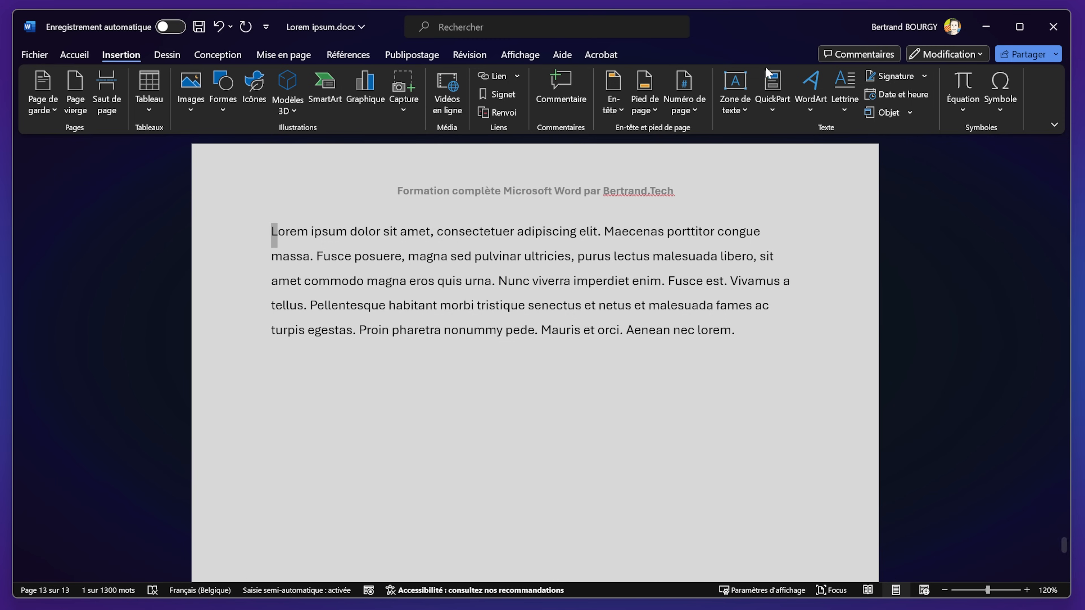
click(846, 112)
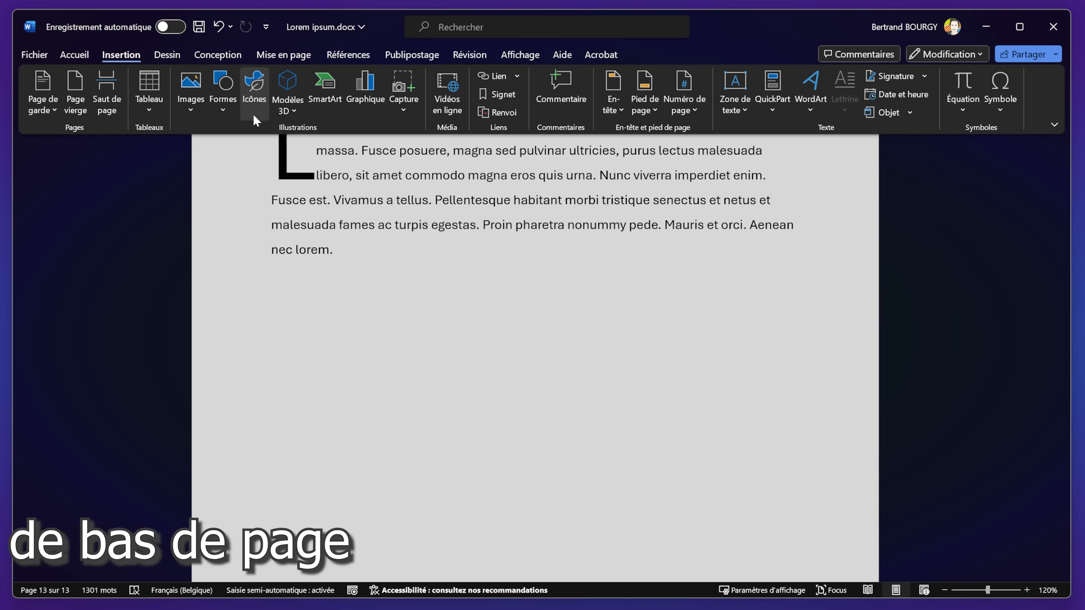
Step: Insert a footnote after "elit" in the page 13 paragraph with the text "La précision ou la citation"
click(344, 54)
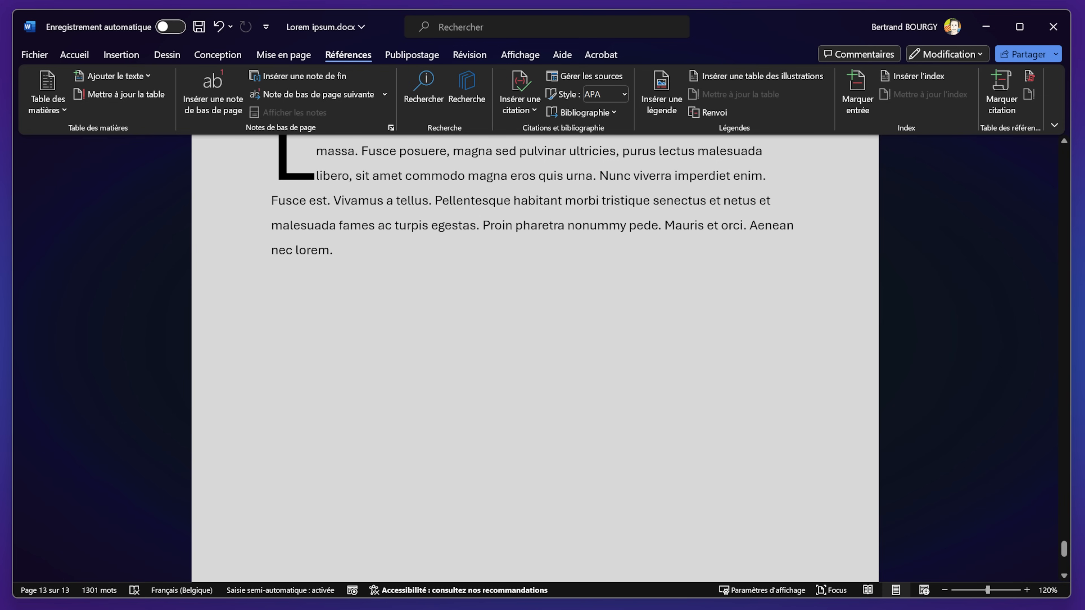
scroll(535, 342, up, 3)
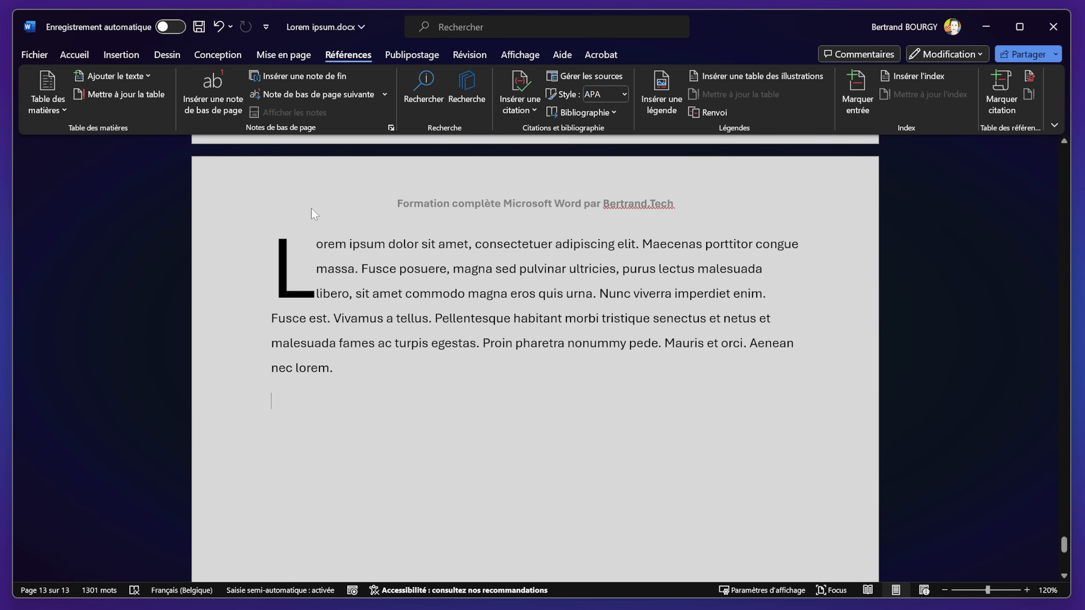
drag(316, 246, 635, 246)
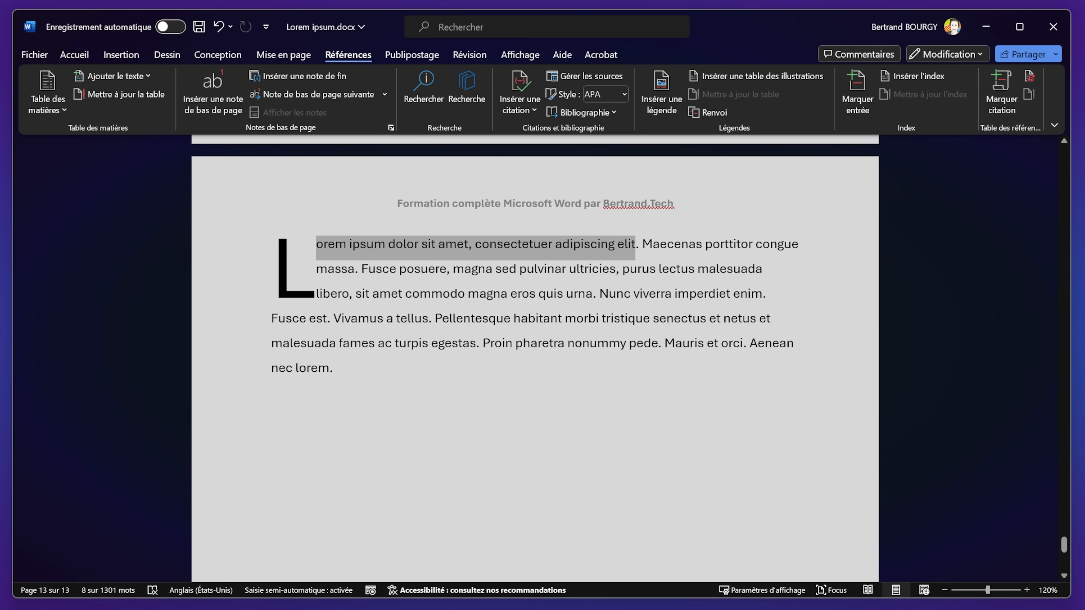
click(212, 95)
scroll(641, 266, up, 10)
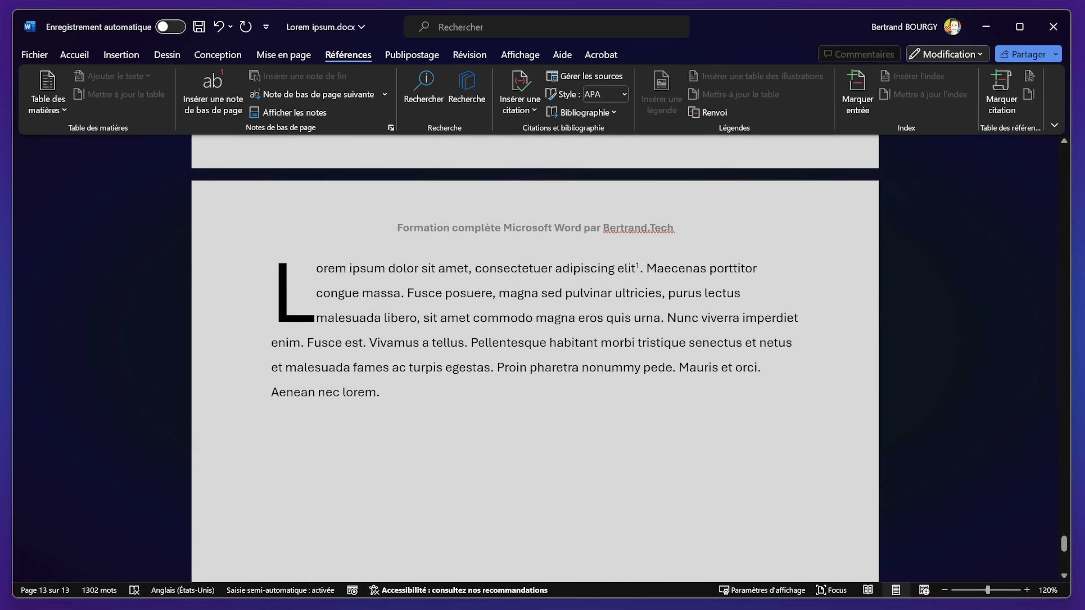
double_click(638, 266)
scroll(535, 358, down, 10)
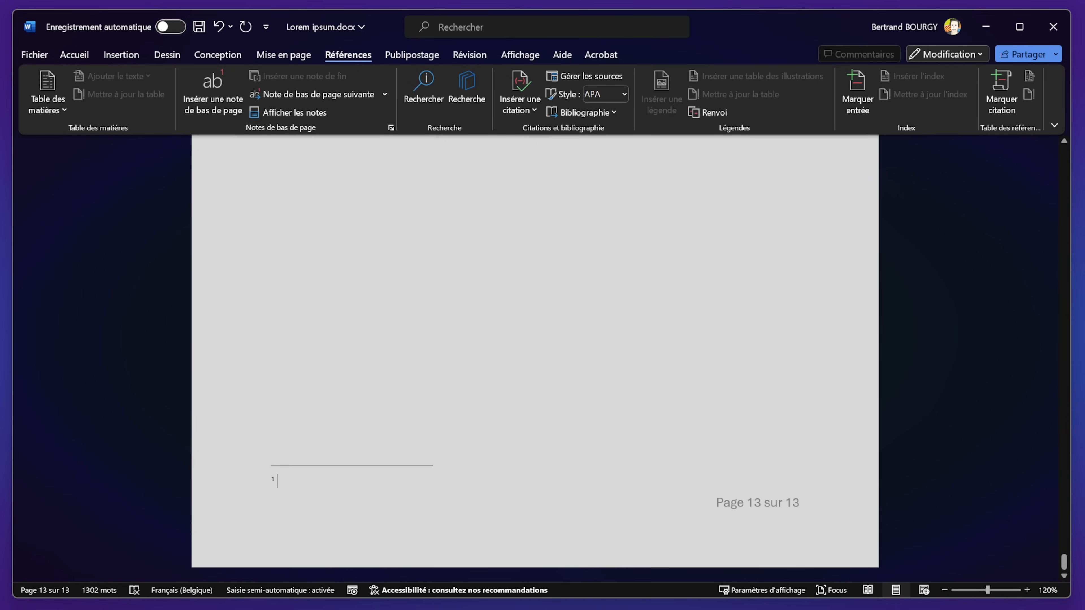
text(La précision ou l)
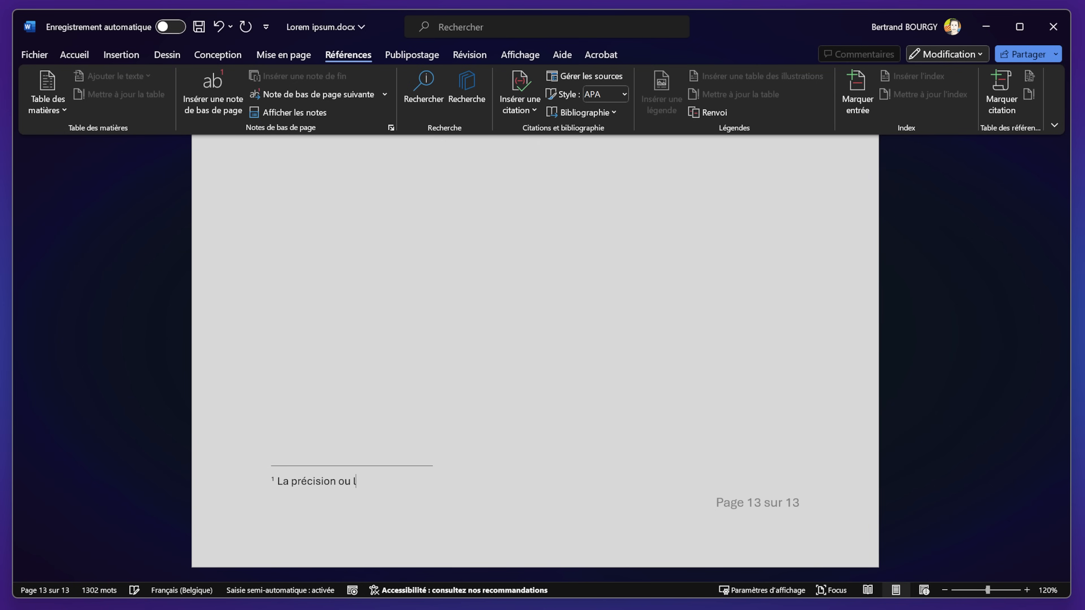
text(a citation)
click(474, 328)
scroll(531, 434, down, 3)
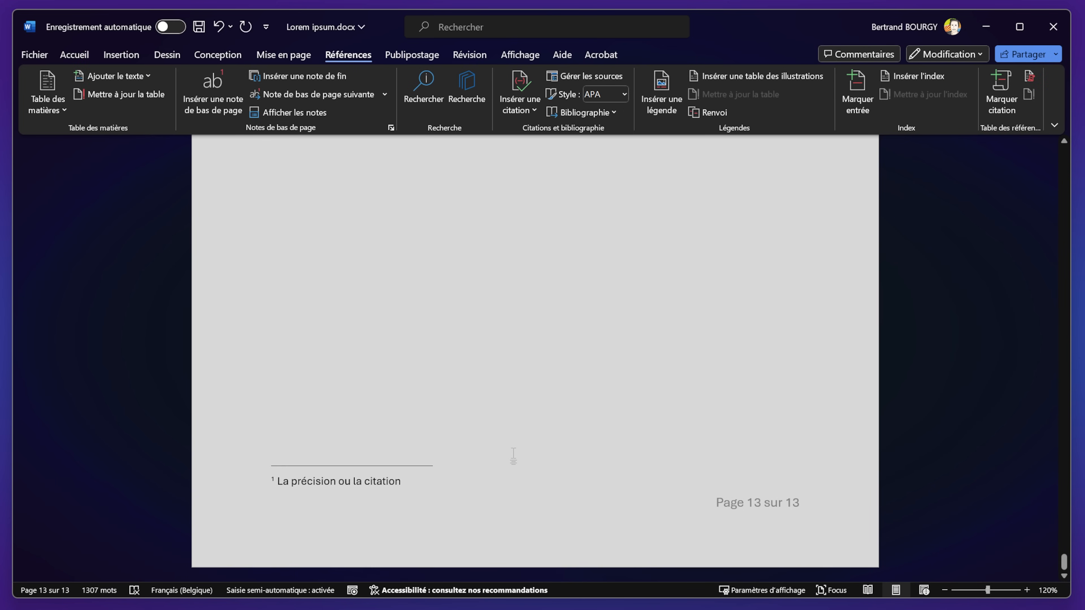
Step: Insert a footnote after the word "Nunc" in the page 13 paragraph with the text "Nouvelle note"
scroll(513, 456, up, 10)
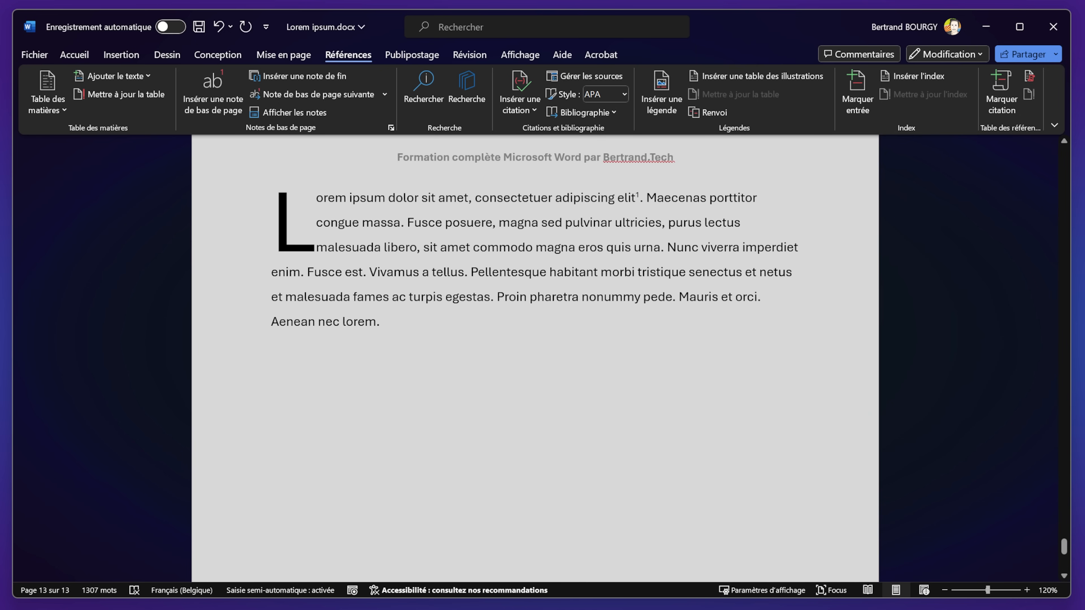
double_click(683, 247)
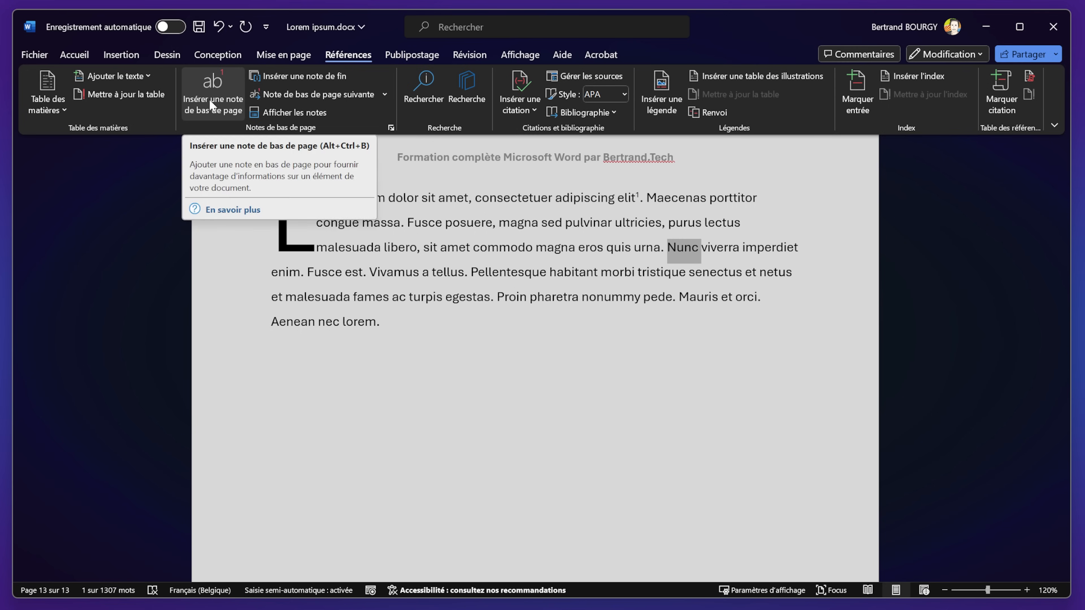
click(234, 102)
text(Nouvelle note)
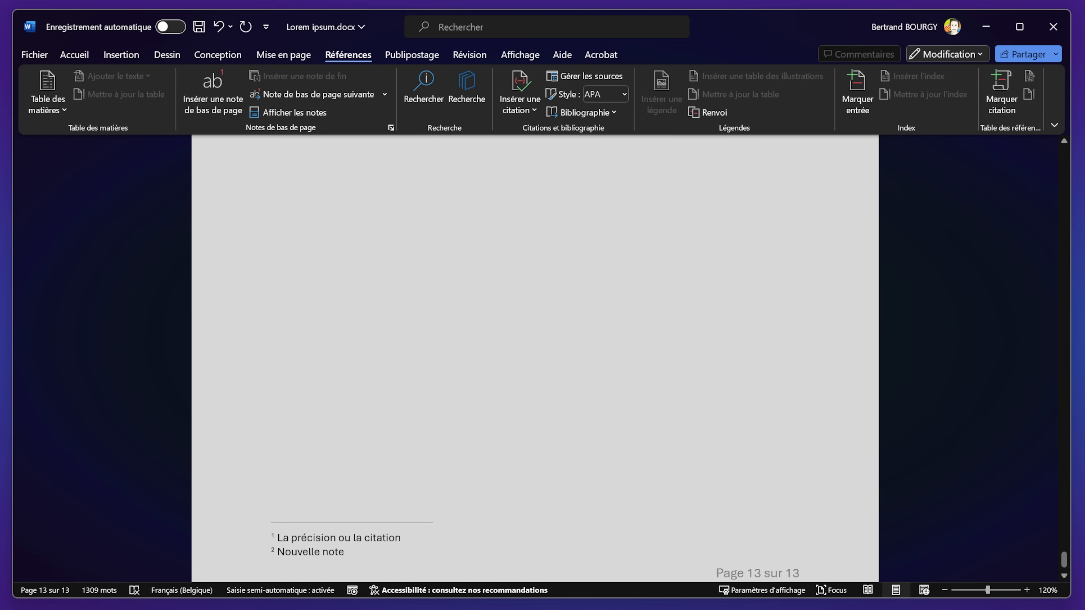
click(434, 392)
scroll(457, 405, up, 3)
scroll(470, 405, down, 5)
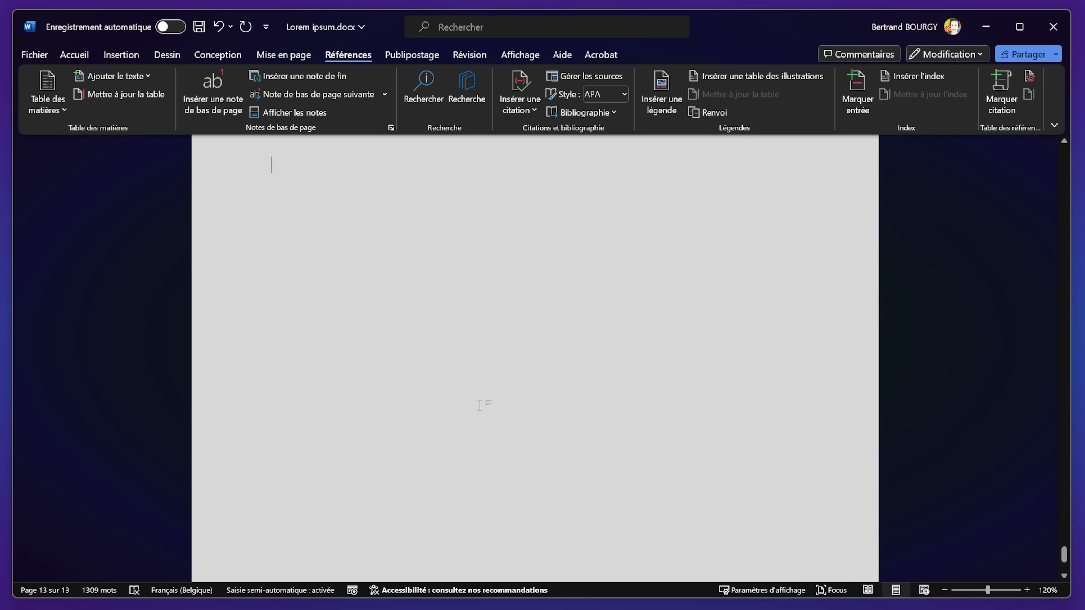
Step: Insert a footnote after "Fusce posuere" in the page 13 paragraph, between the two existing footnote references
scroll(517, 446, up, 2)
scroll(516, 446, up, 4)
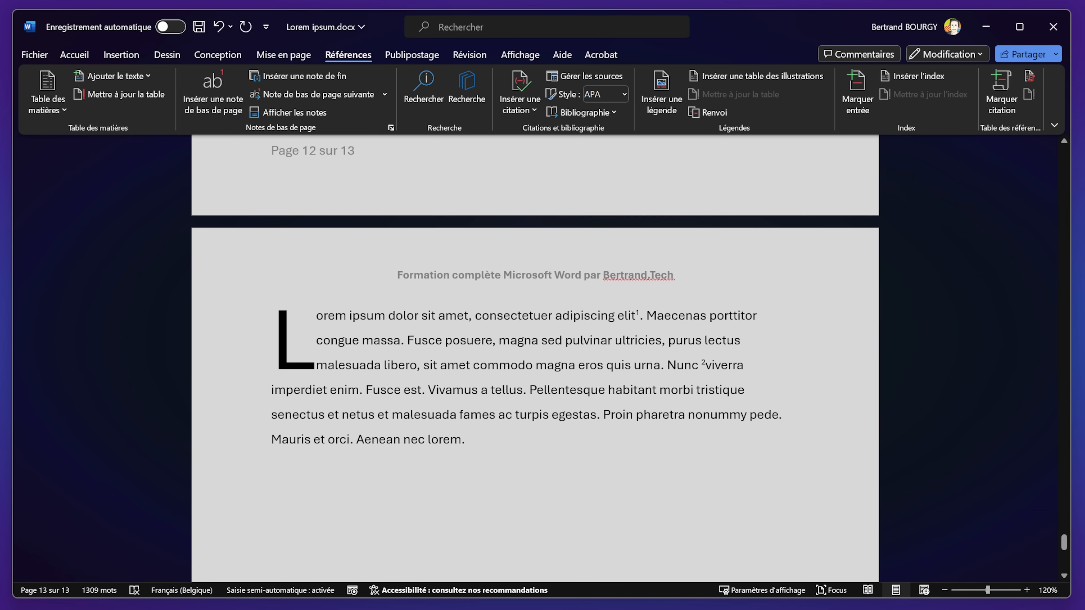
drag(404, 342, 492, 342)
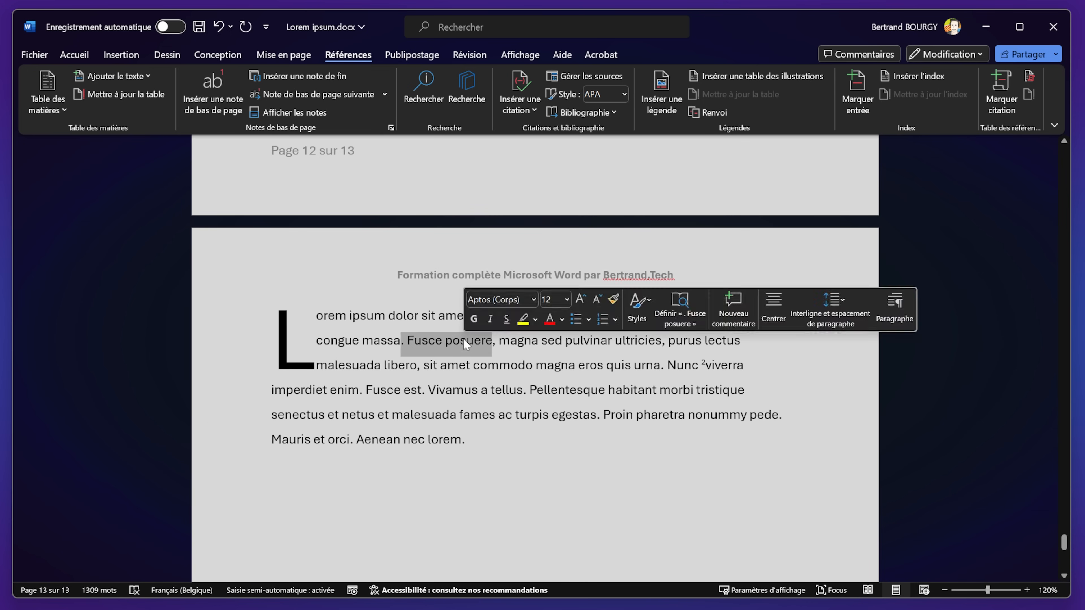
click(218, 100)
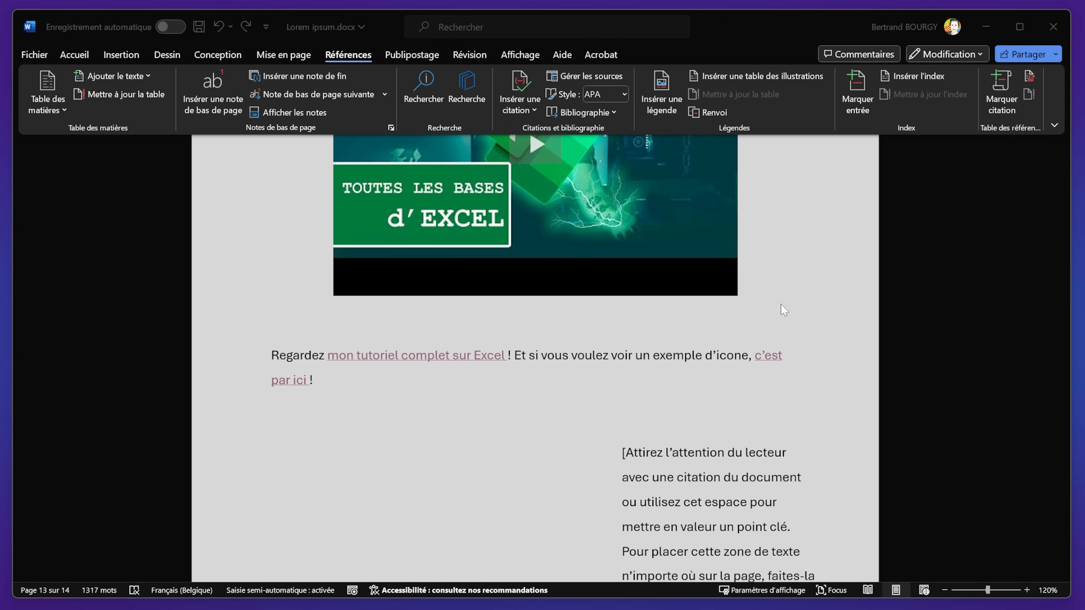
Step: Insert an endnote after the words "Integer ultrices lobortis eros" on page 7
click(537, 366)
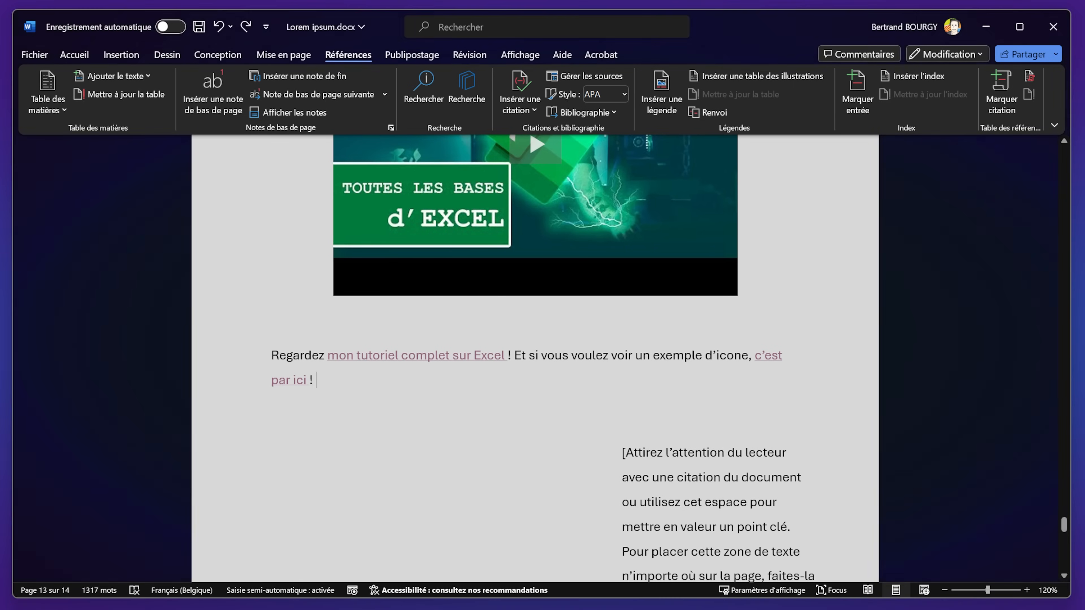
scroll(730, 506, up, 20)
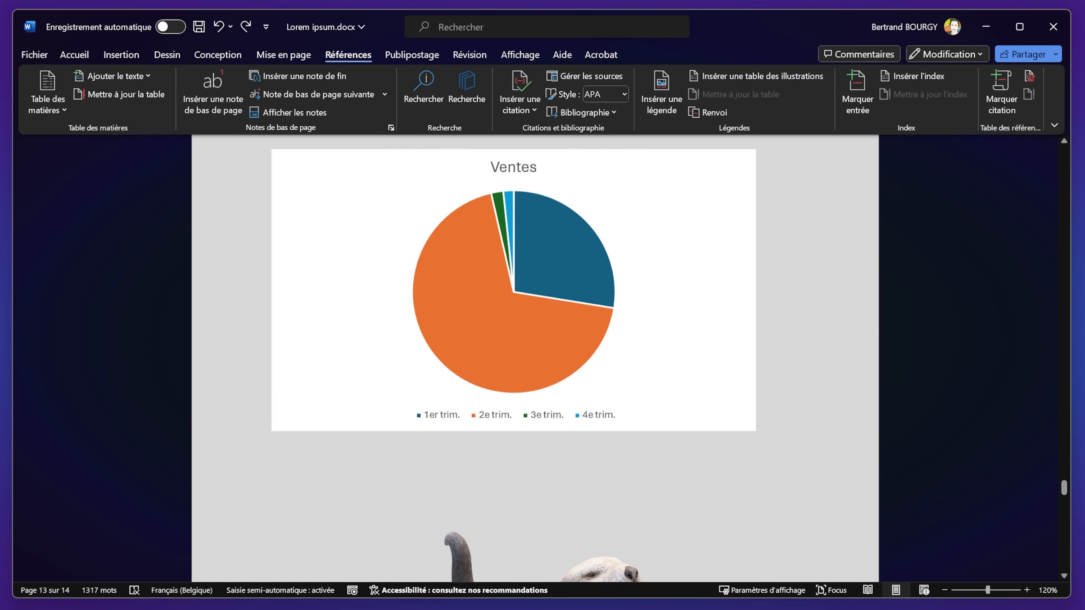
scroll(722, 509, up, 20)
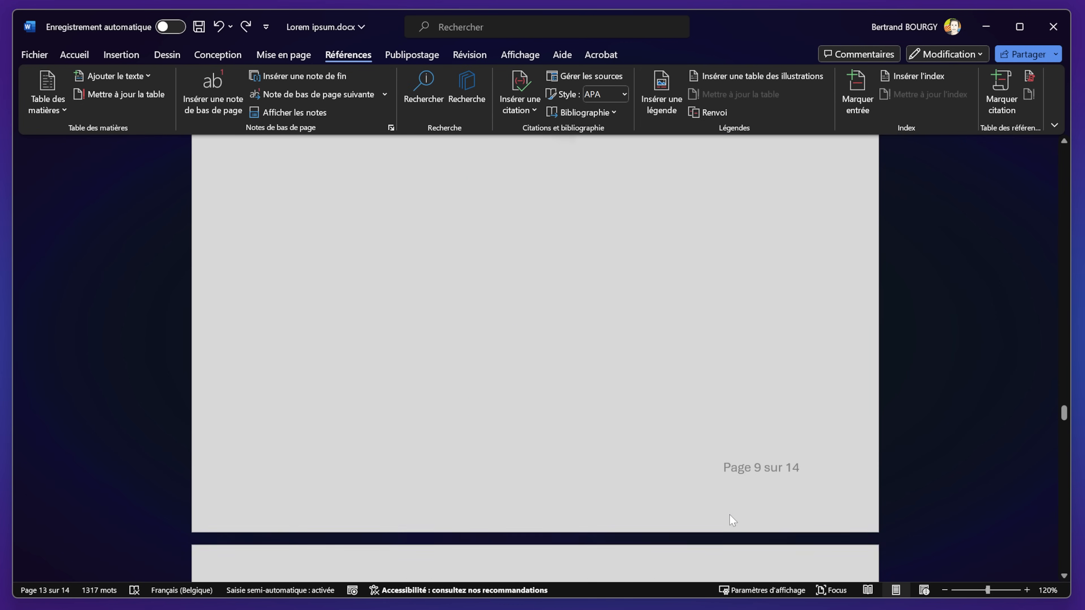
scroll(616, 460, up, 15)
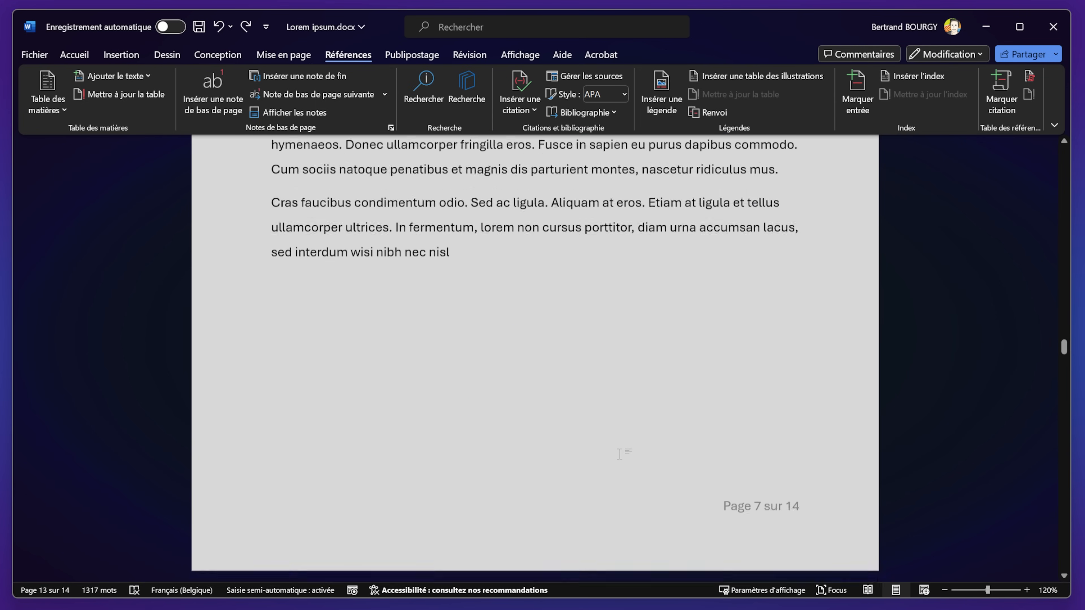
drag(272, 306, 432, 306)
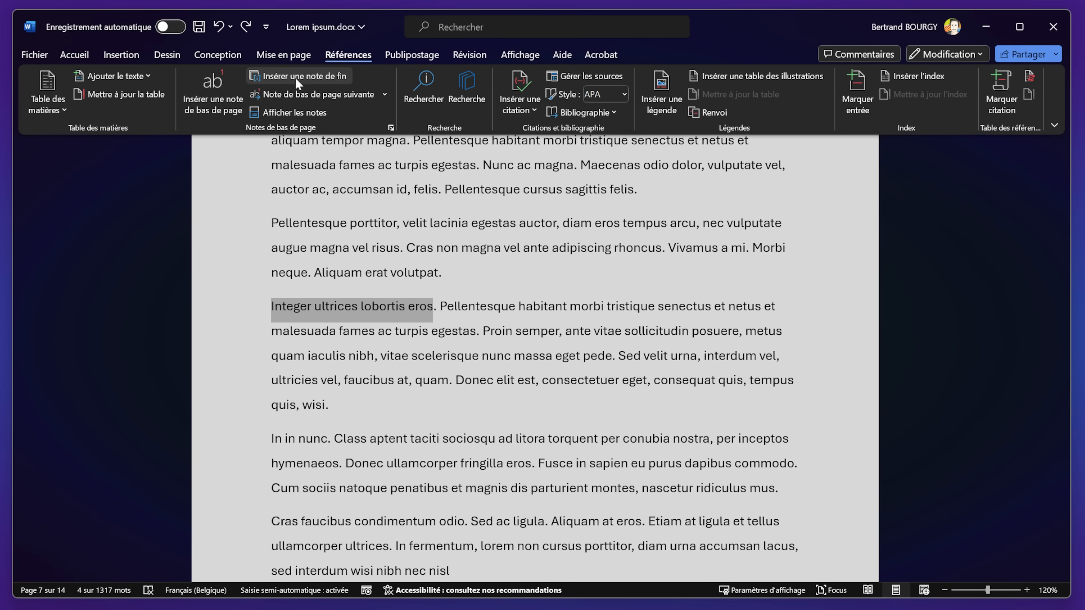
click(309, 77)
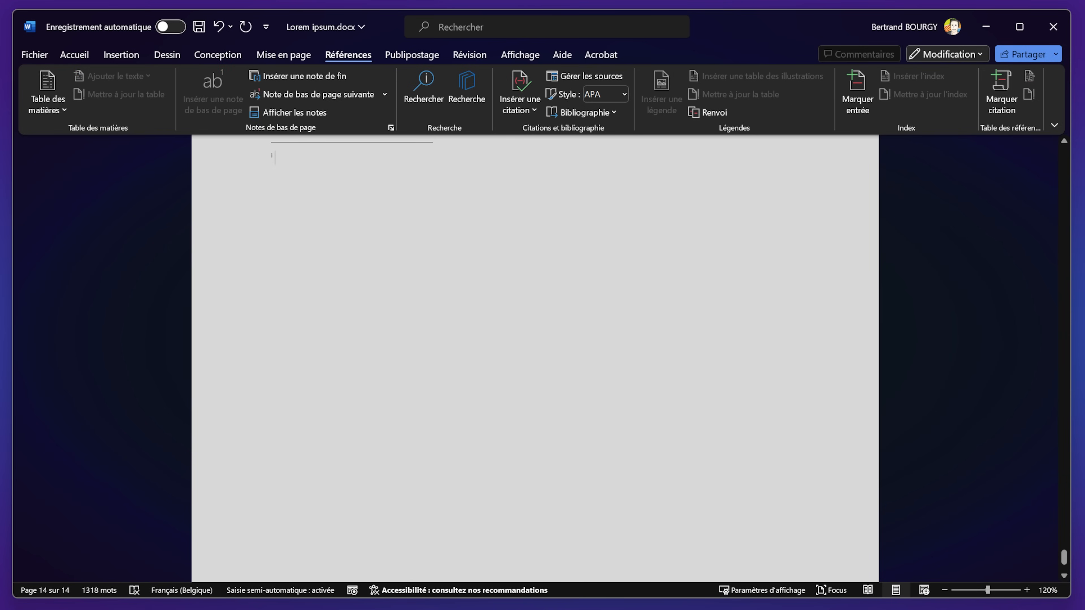
Step: Enter "Cette note sera à la fin du document" as the text of the new endnote
scroll(538, 168, up, 5)
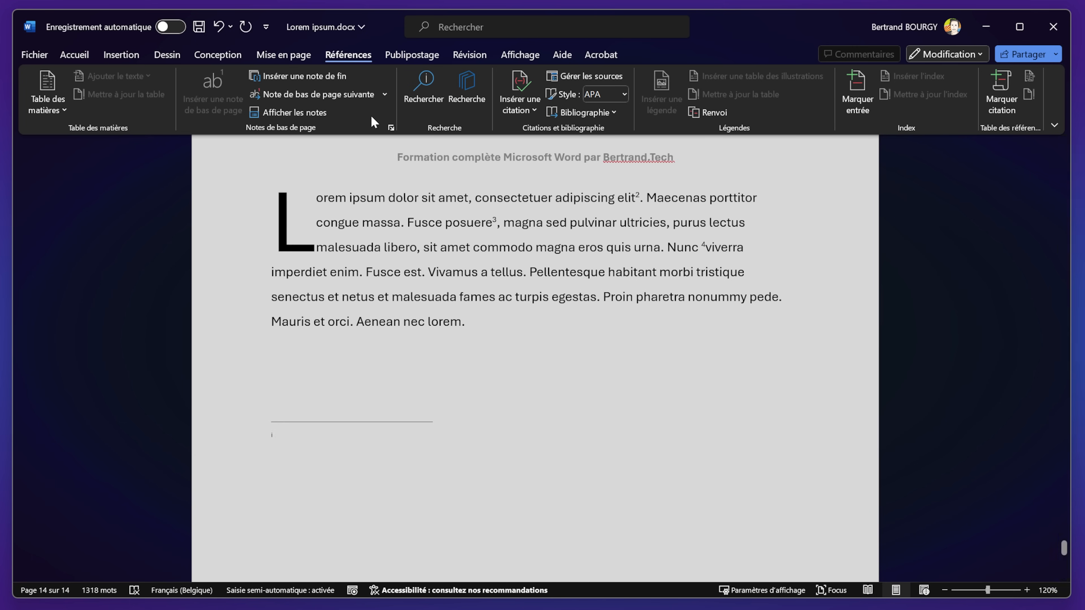
scroll(537, 168, up, 2)
scroll(537, 168, down, 1)
scroll(535, 359, down, 3)
text(Cette )
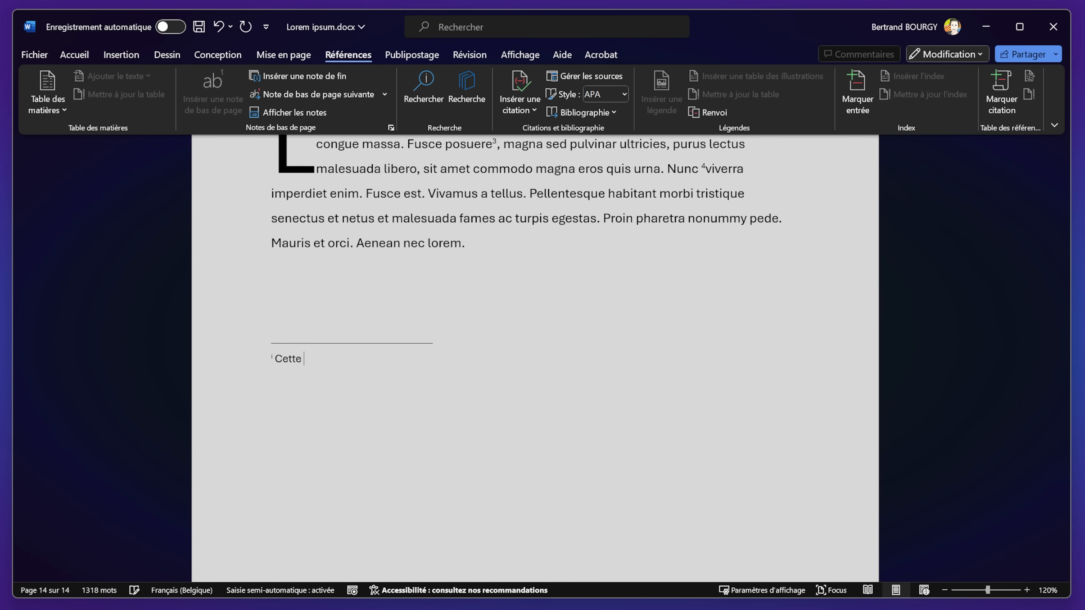
text(note sera à la fin du document)
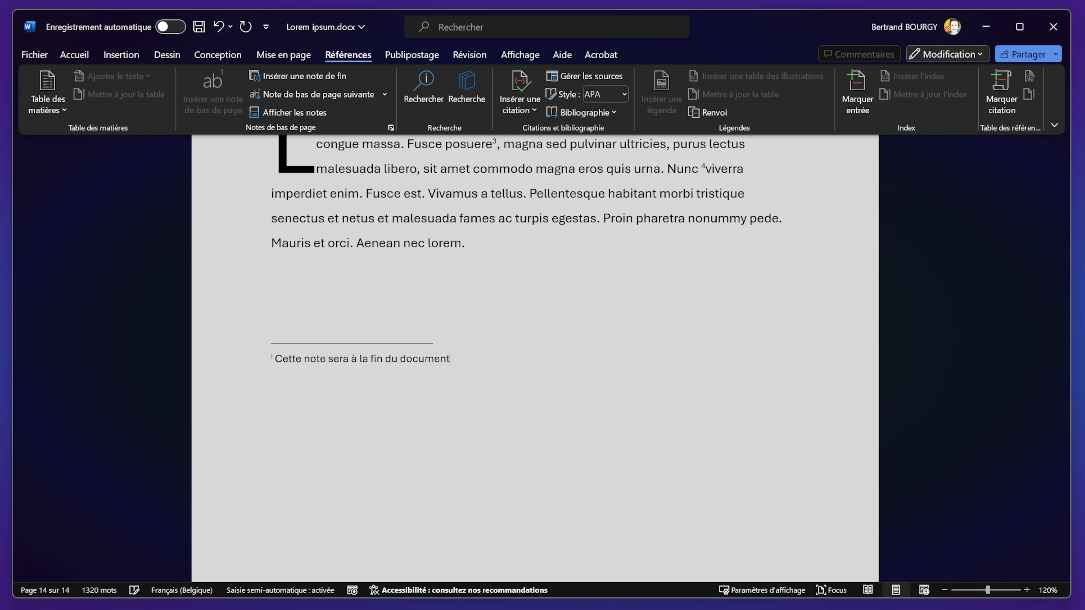
click(551, 322)
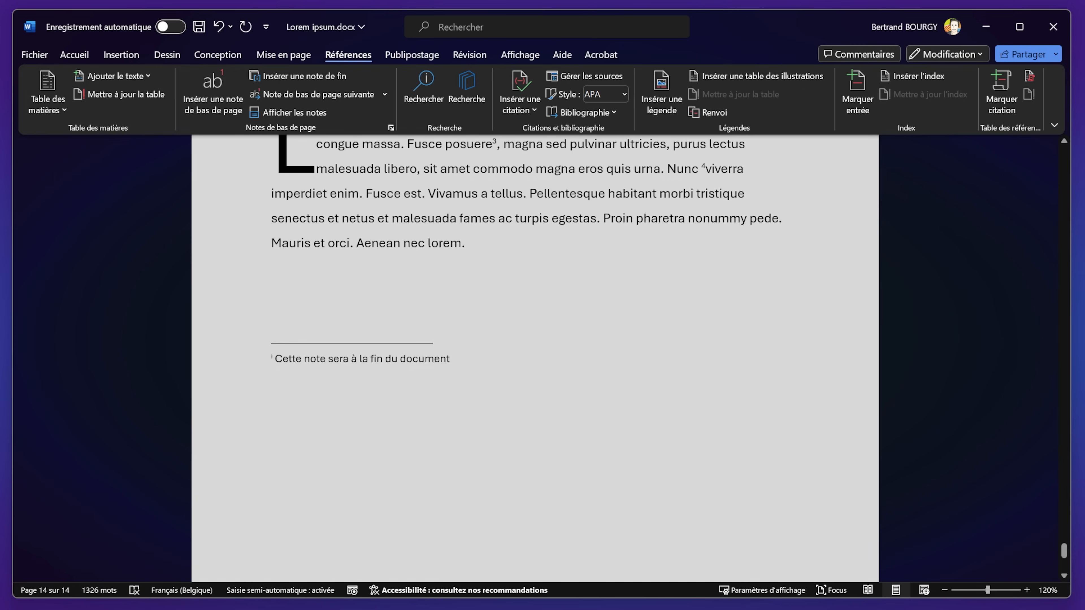
Step: Try a page break on the empty line above the endnote and undo it
scroll(535, 359, up, 3)
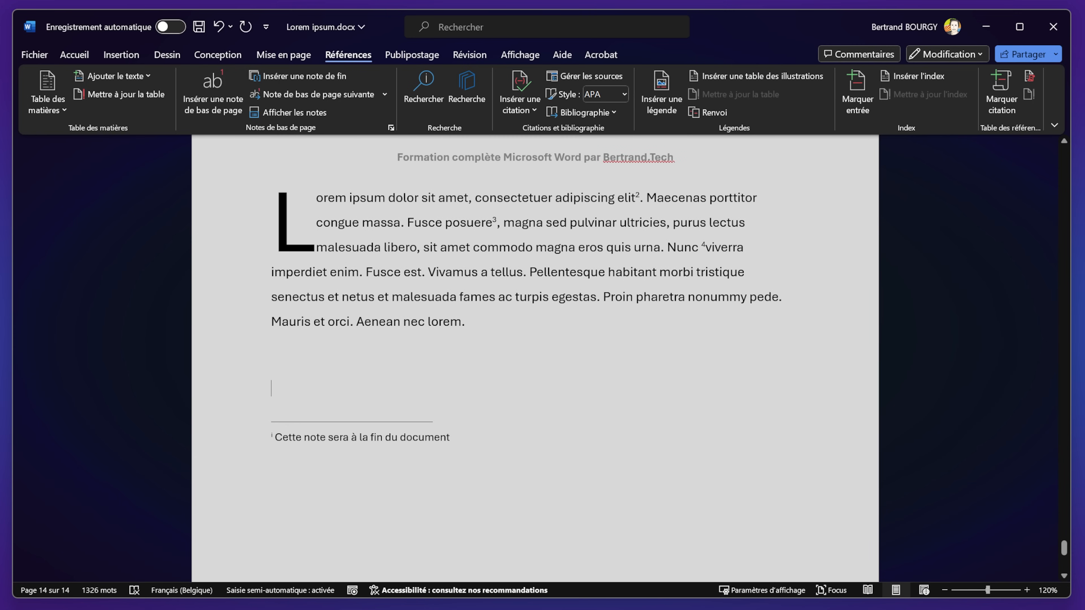
key(ctrl+Return)
scroll(348, 465, down, 5)
scroll(536, 359, down, 2)
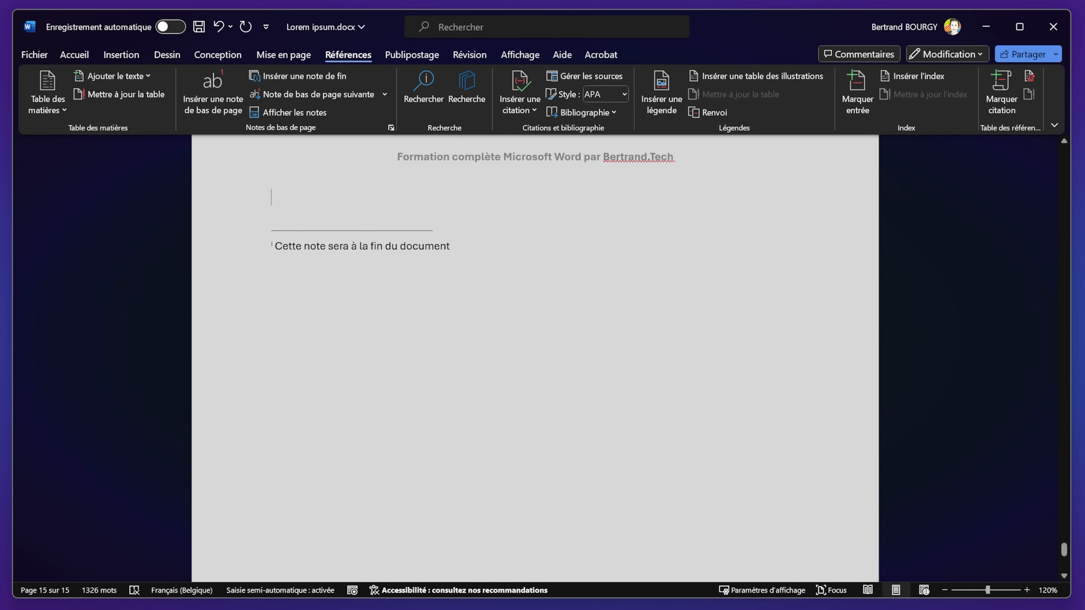
key(ctrl+z)
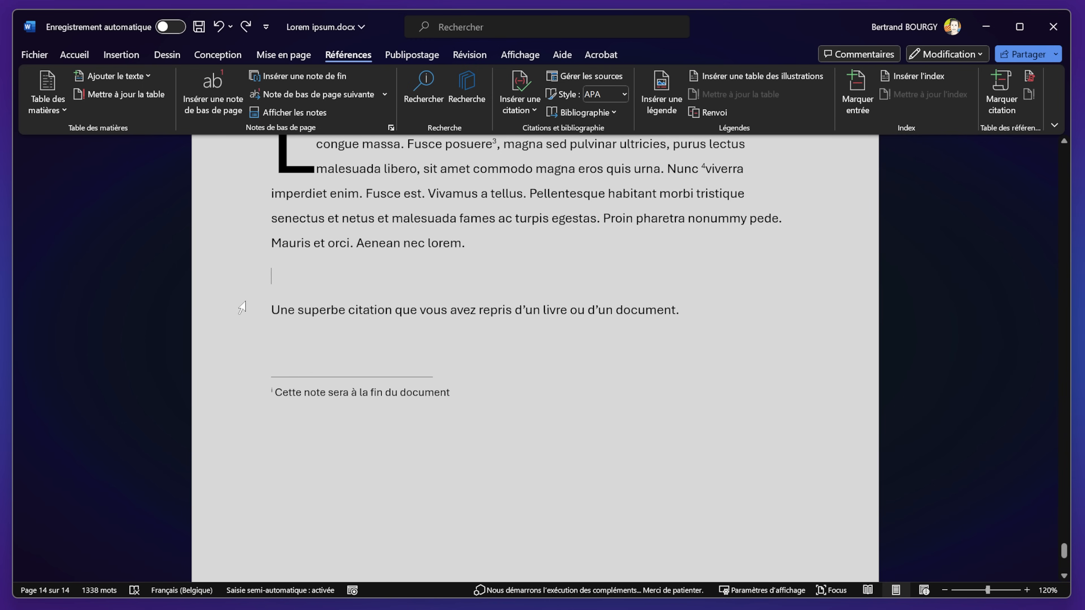
Step: Start a new citation source just before the final period of the "Une superbe citation" sentence
click(261, 314)
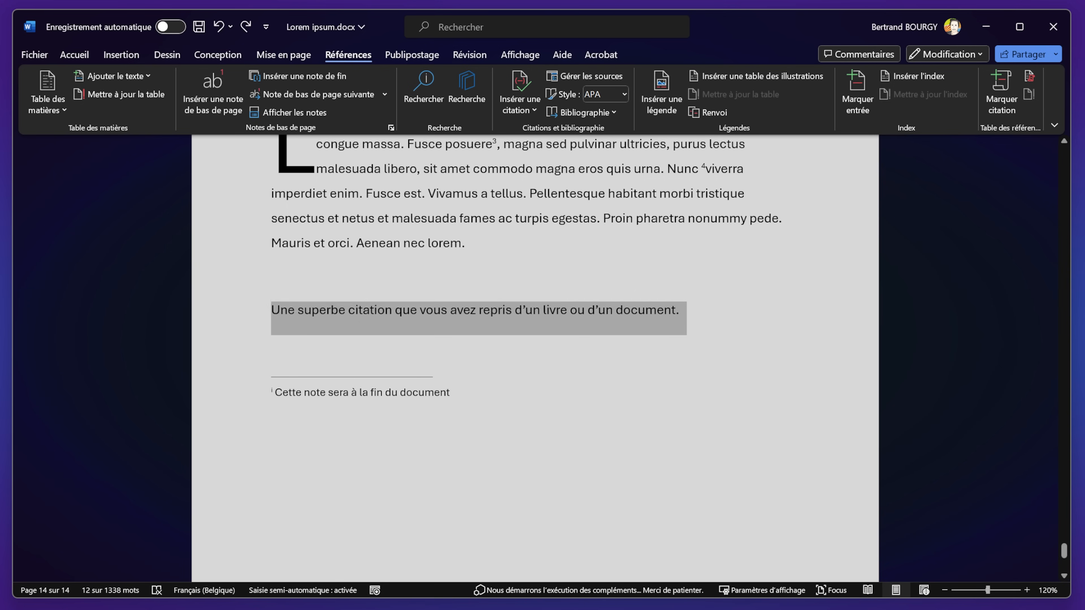
click(671, 316)
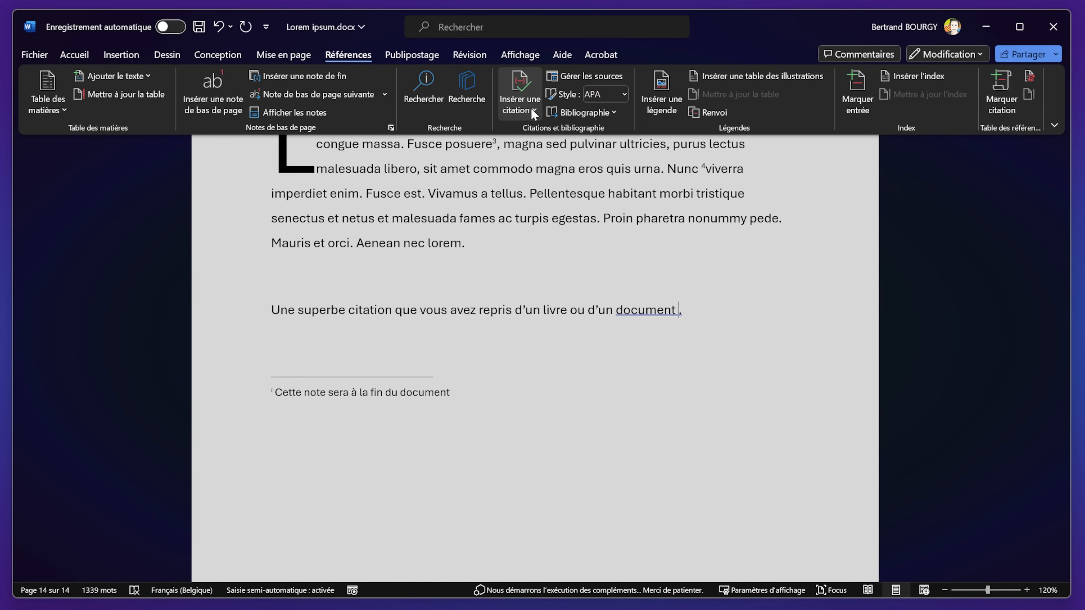
click(518, 92)
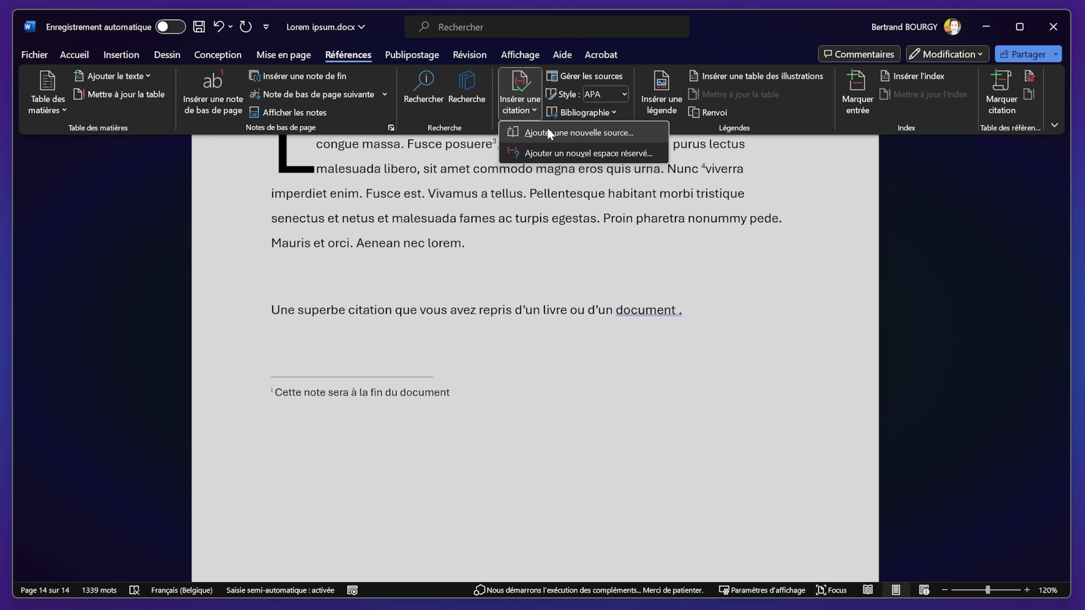
click(591, 133)
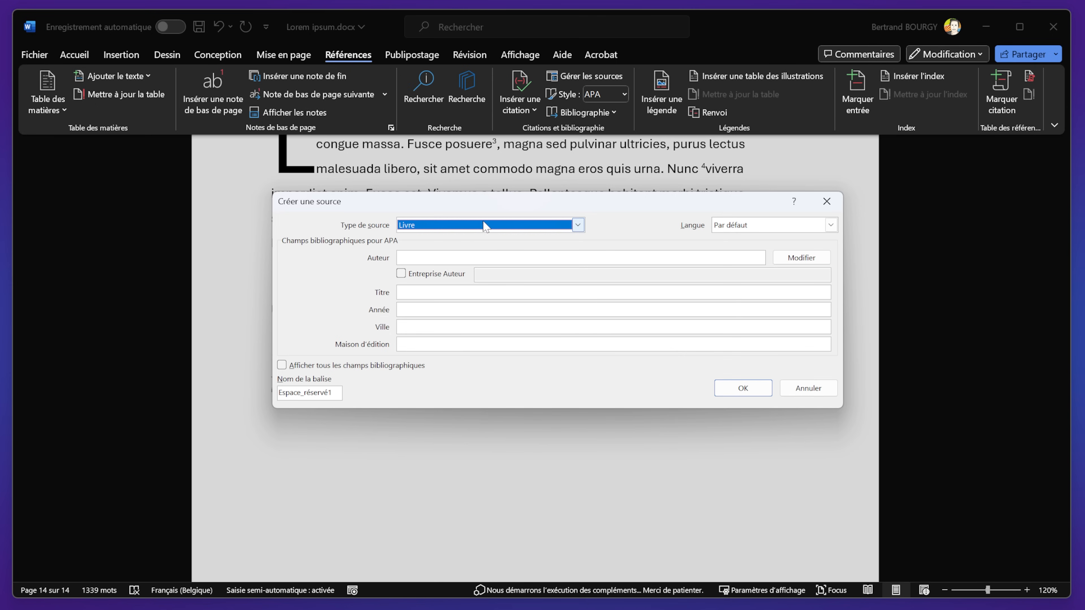
Step: Set the author of the book source to "Bertrand.tech"
click(456, 256)
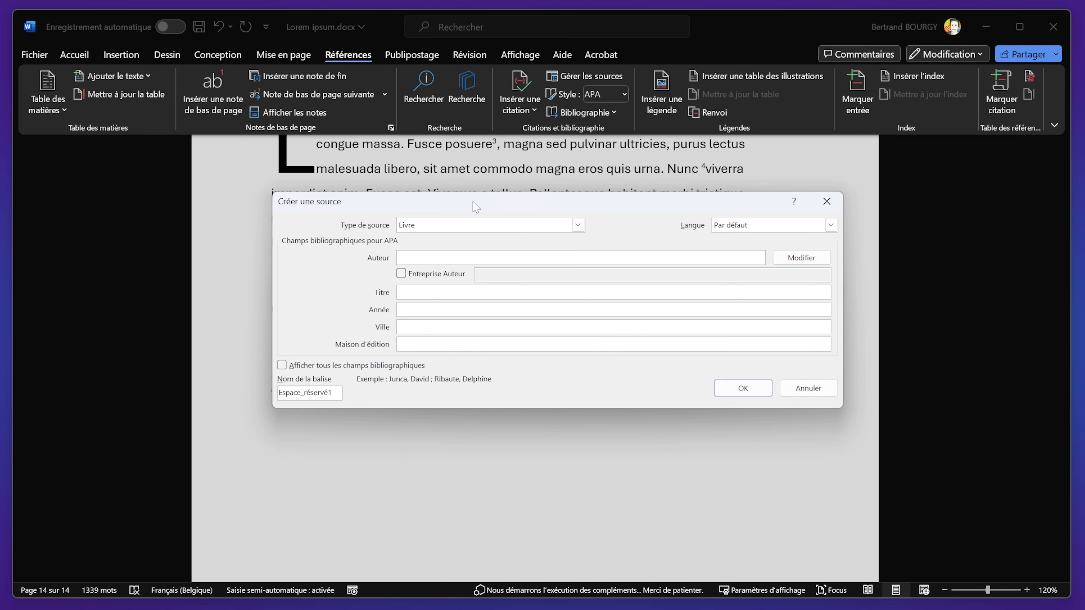
text(Un)
key(BackSpace)
key(BackSpace)
text(Bertrand)
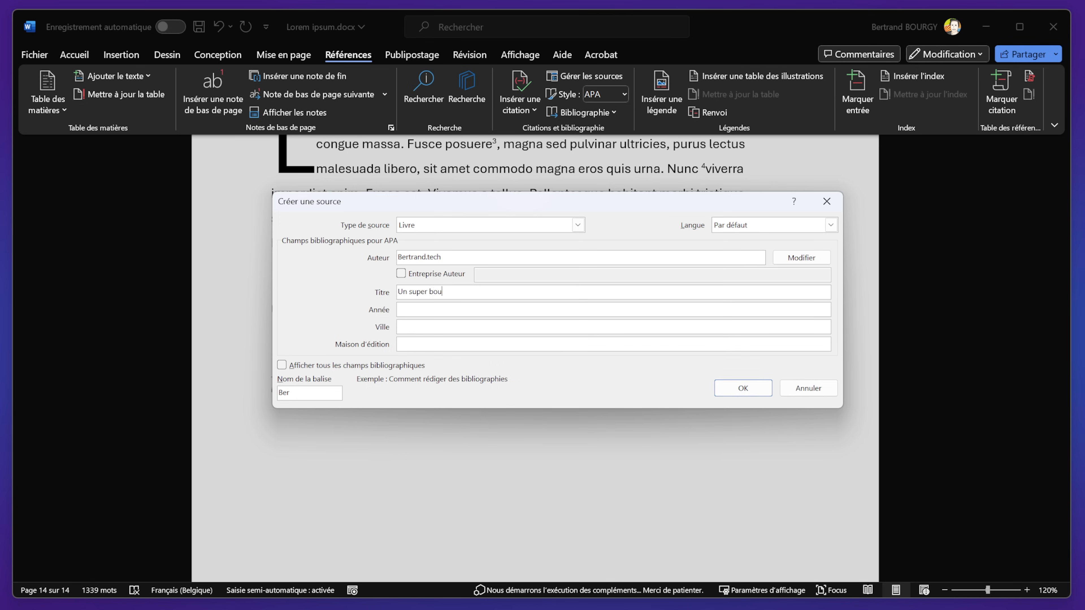
Step: Set the source's title to "Un super livre" and its year to 2024
key(BackSpace)
key(BackSpace)
key(BackSpace)
key(BackSpace)
key(BackSpace)
key(BackSpace)
key(BackSpace)
key(BackSpace)
key(BackSpace)
key(BackSpace)
key(BackSpace)
key(BackSpace)
text(Un super livre)
key(Tab)
text(2024)
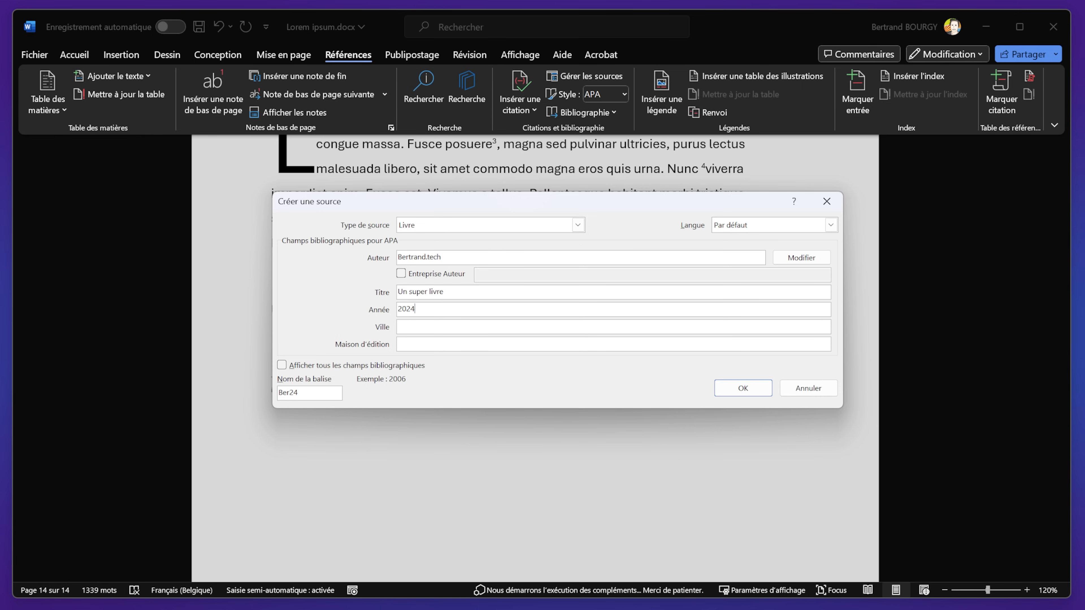
Step: Set the source's city to "Bruxelles" and its publisher to "Une super maison d'édition"
key(Tab)
text(Bruxelles)
key(Tab)
text(Une super maison d'édition)
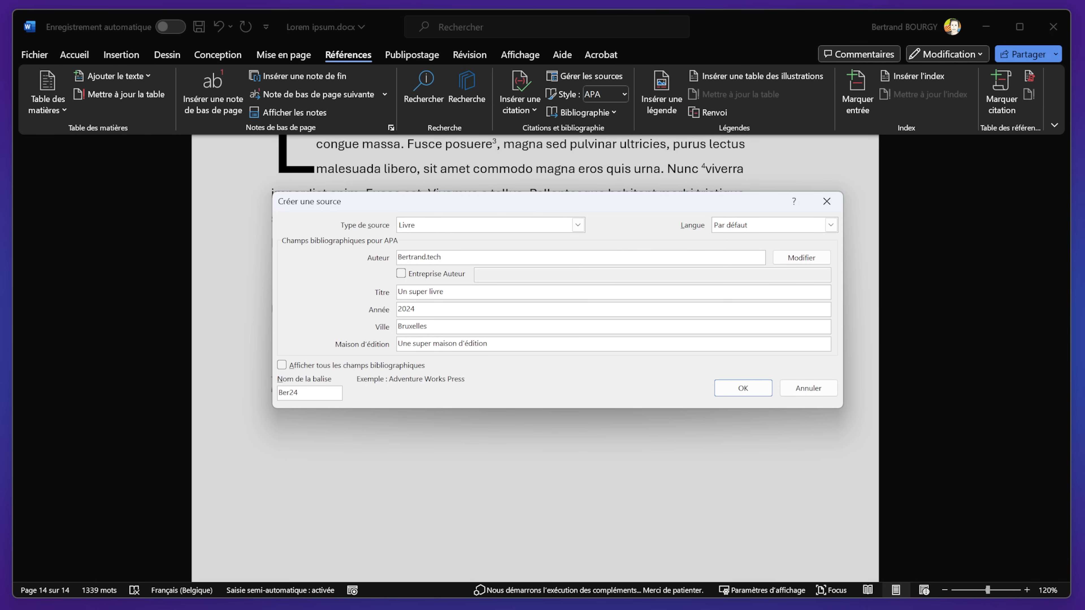
Step: Confirm the new book source to cite it at the end of the "Une superbe citation" sentence, and choose the APA citation style
click(753, 391)
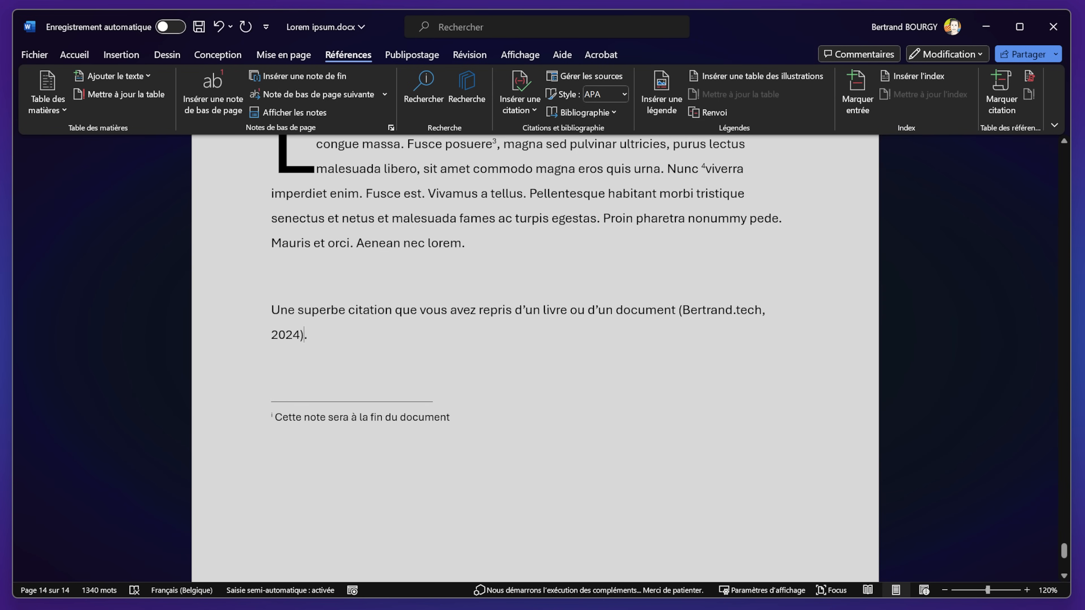
click(725, 311)
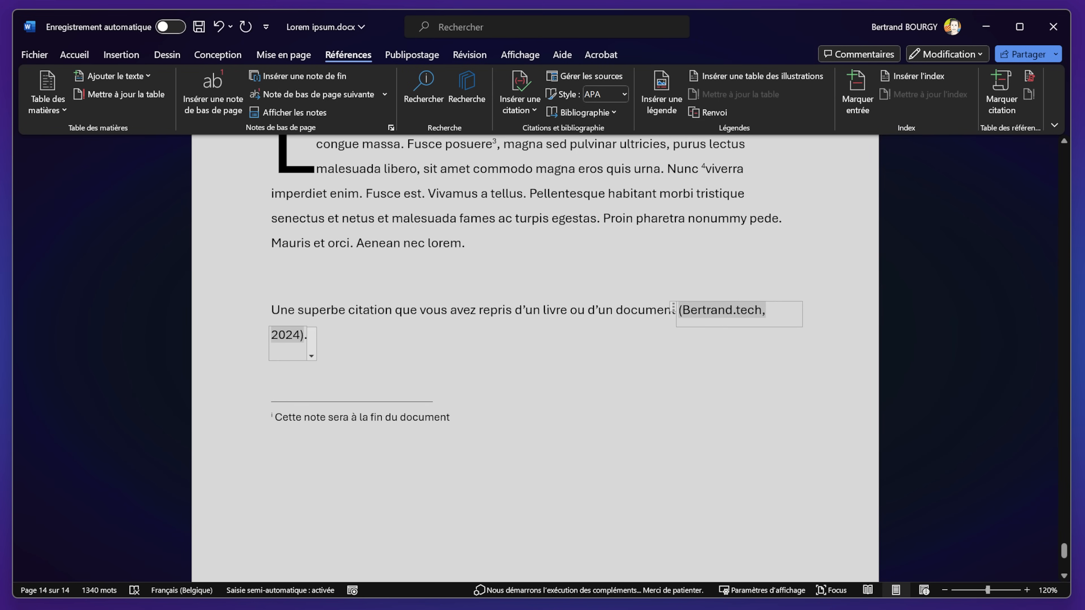
click(308, 335)
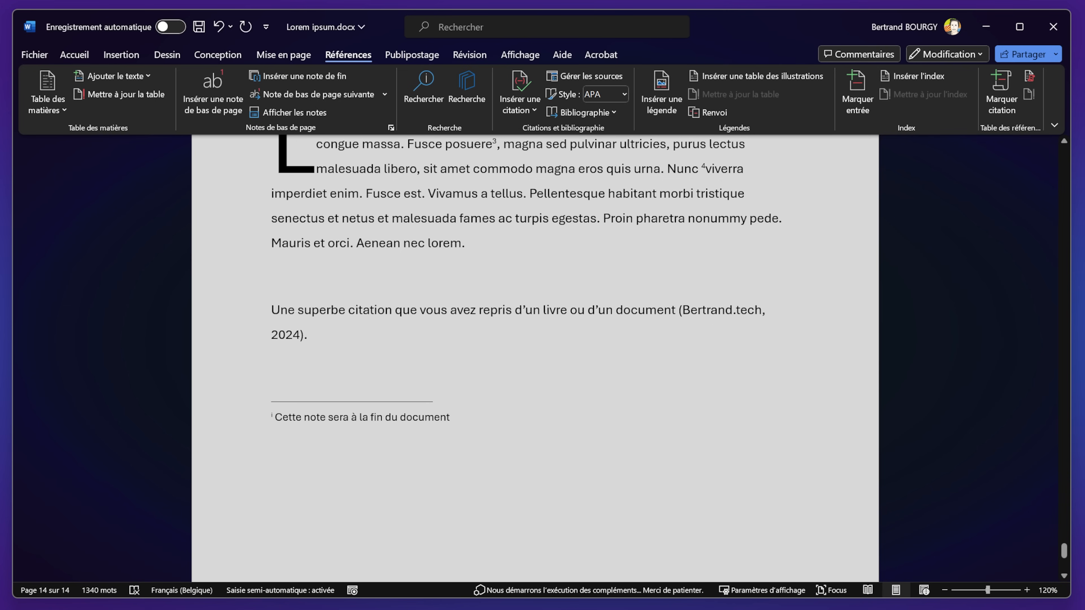
click(623, 94)
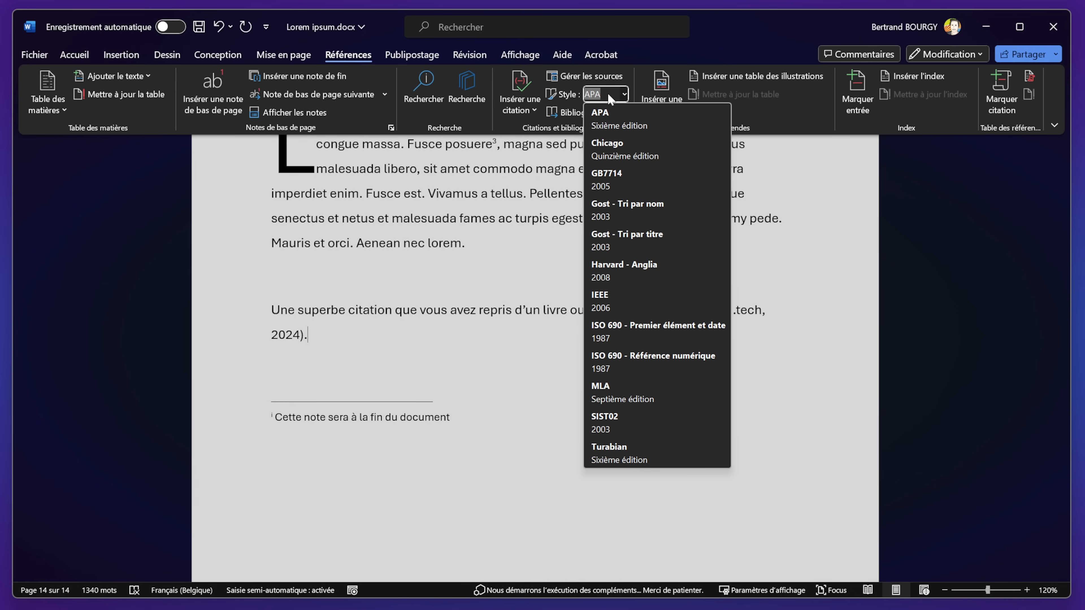
click(664, 113)
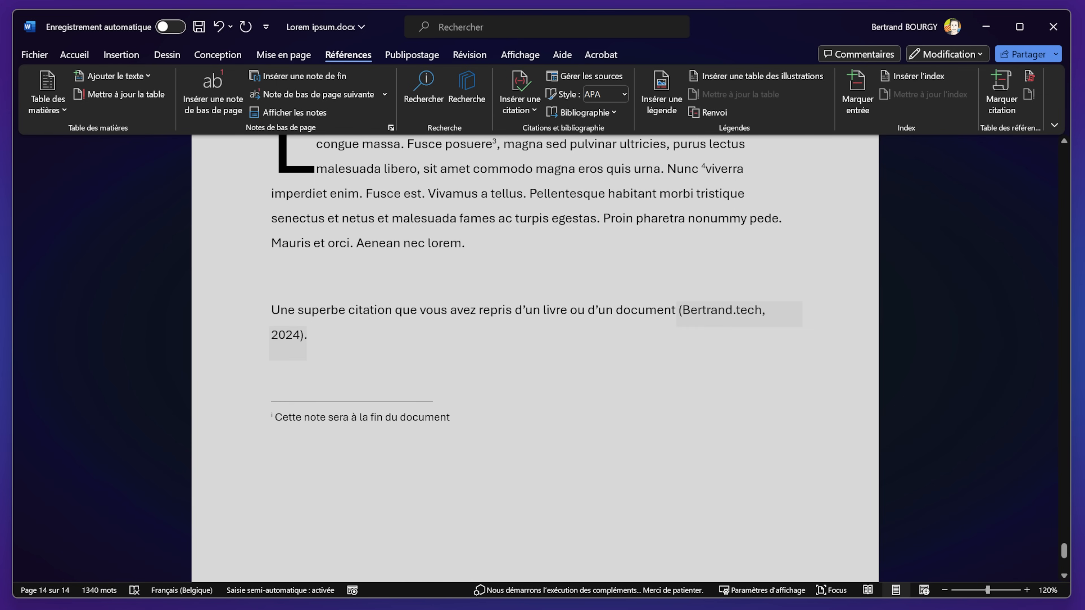
Step: Cite the existing Bertrand.tech source "Un super livre" just after "turpis egestas" in the paragraph with the drop cap
click(597, 218)
click(521, 107)
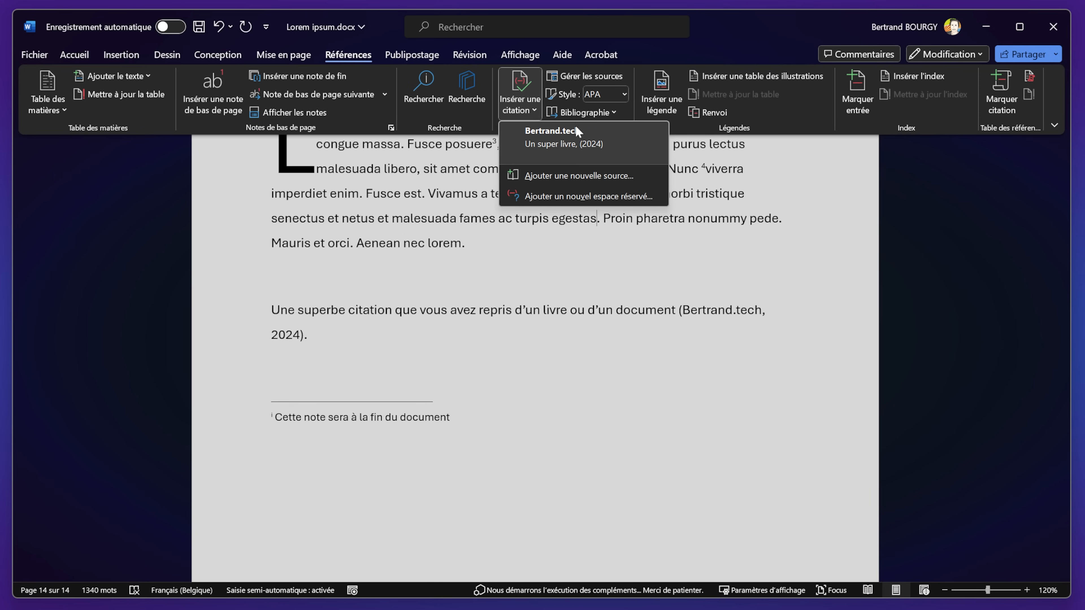
click(560, 136)
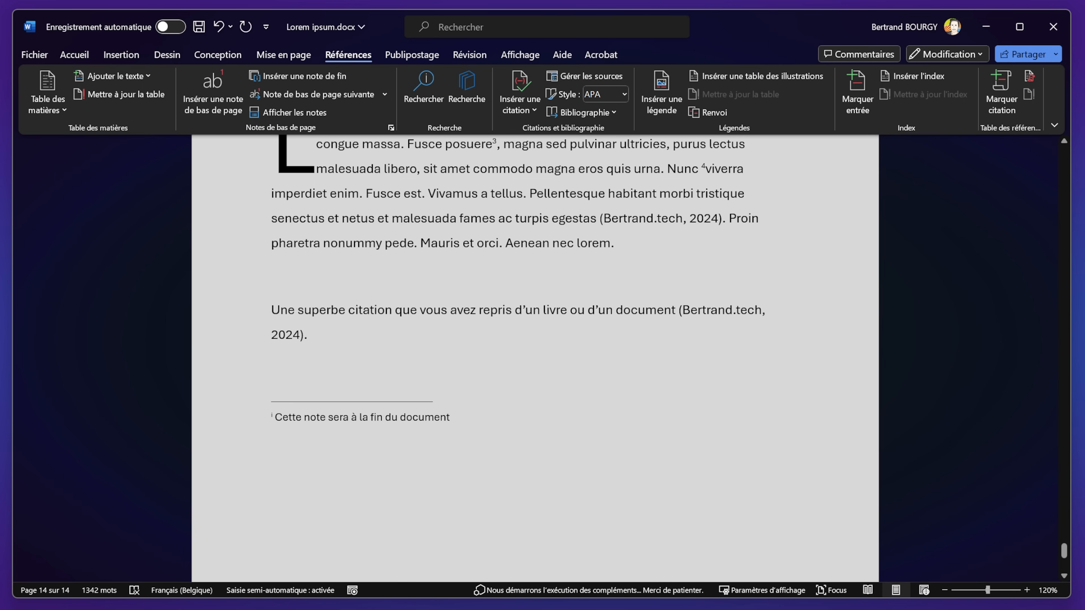
Step: Start a new book source for a citation after "Mauris et orci" and set its author to "Super Auteur"
click(516, 108)
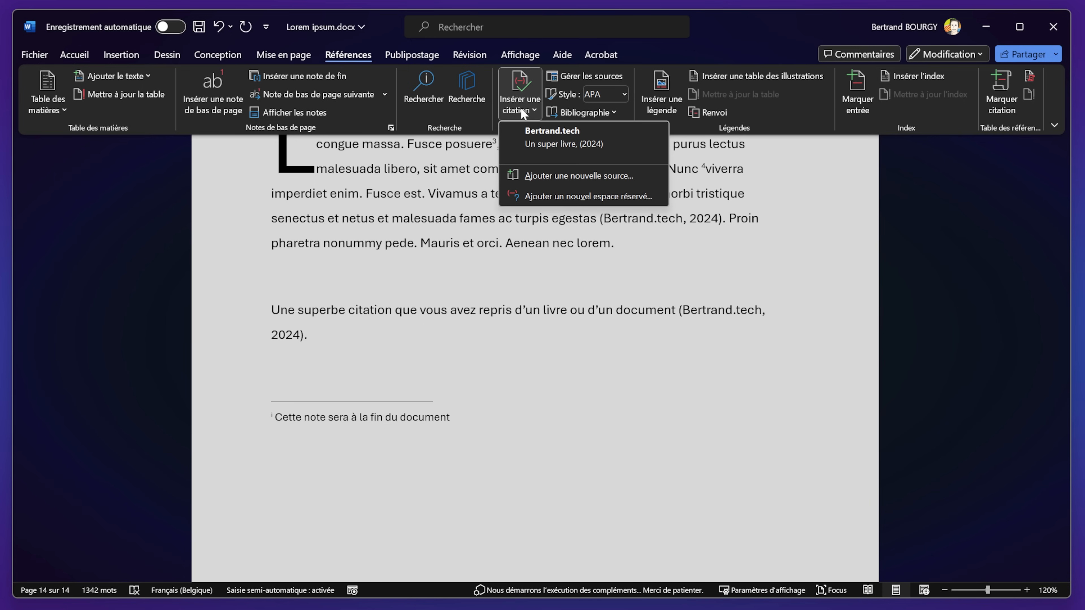
click(593, 181)
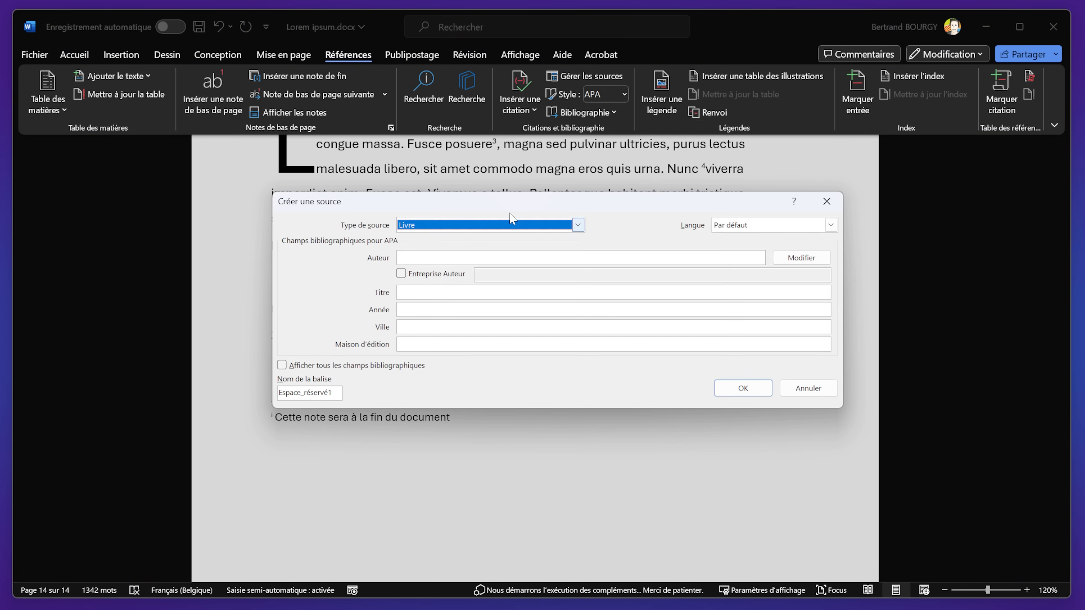
click(483, 256)
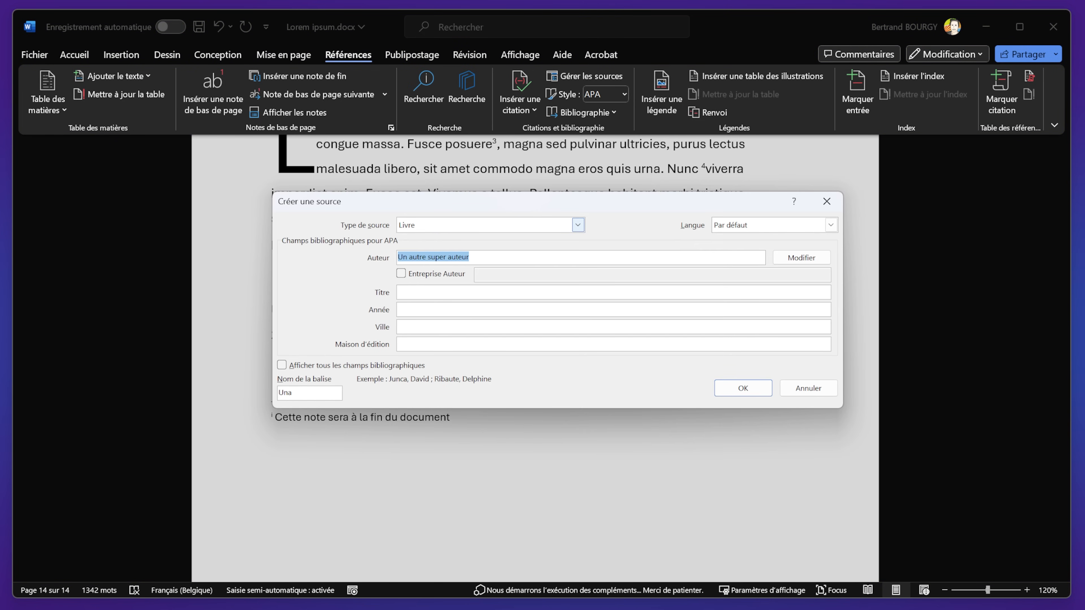
text(Super At)
key(BackSpace)
text(uteur)
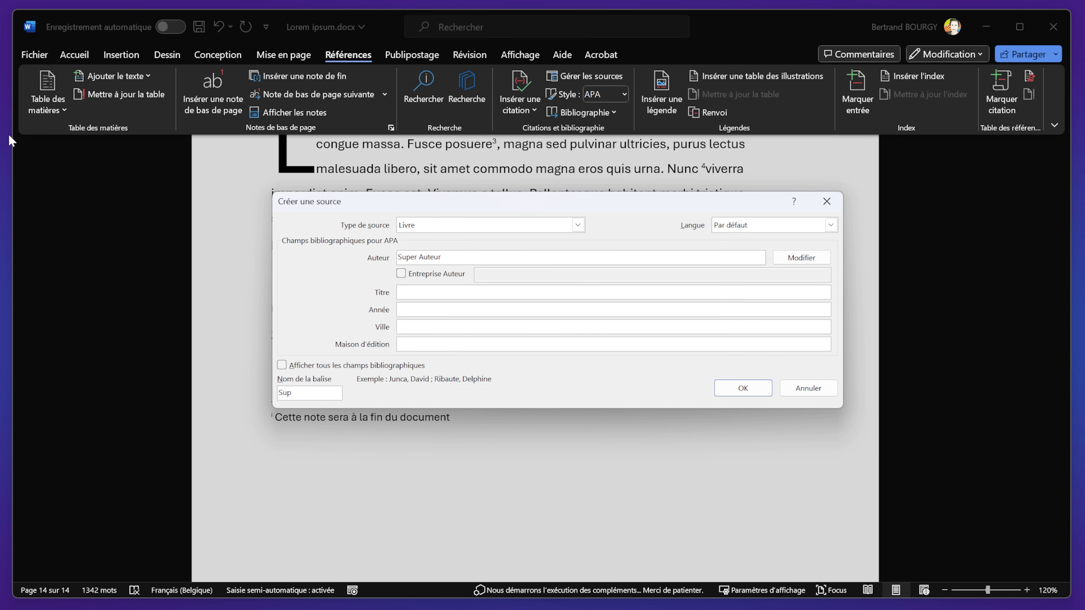
Step: Set the second source's title to "Un autre super livre" and its year to 2023
key(Tab)
key(Tab)
key(Tab)
text(Un autre super livre)
key(Tab)
text(20233)
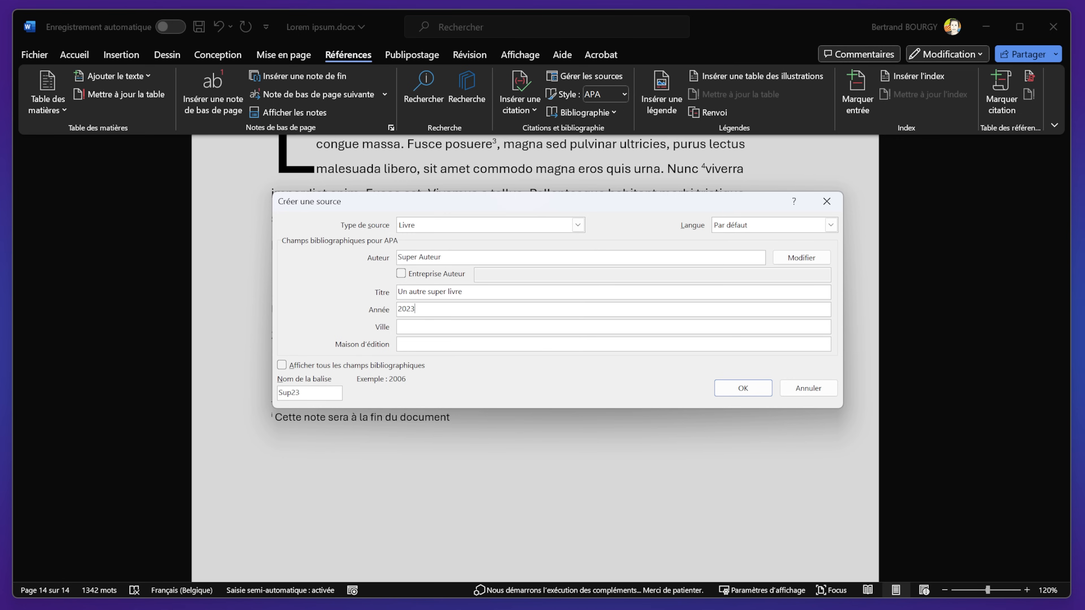
Step: Set the second source's city to "Paris" and its publisher to "MegaEdition", and confirm the source
key(Tab)
text(Paris)
key(Tab)
text(MegaEdition)
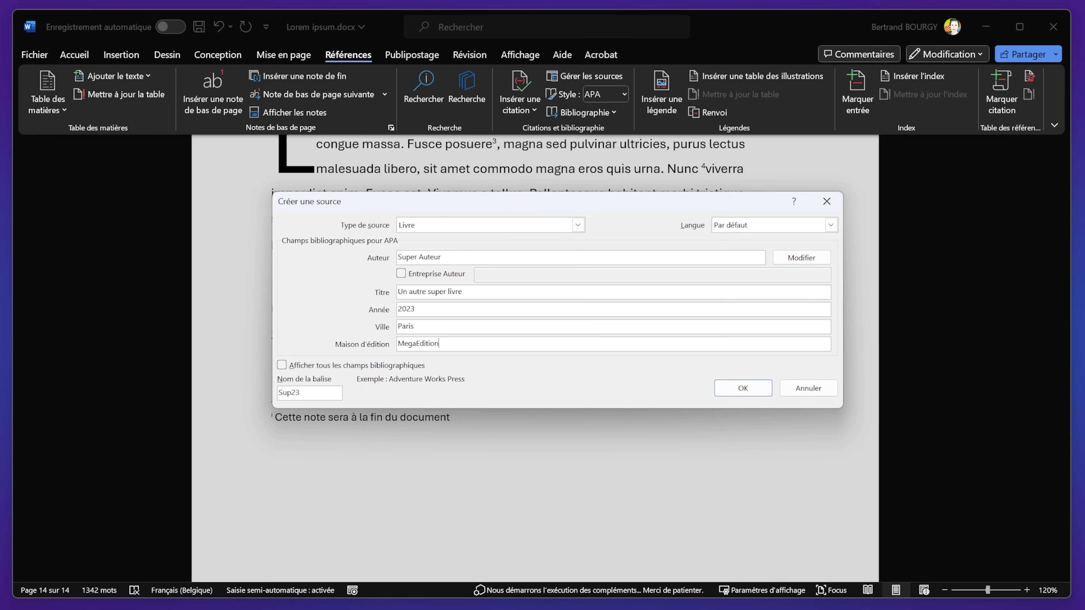
click(750, 388)
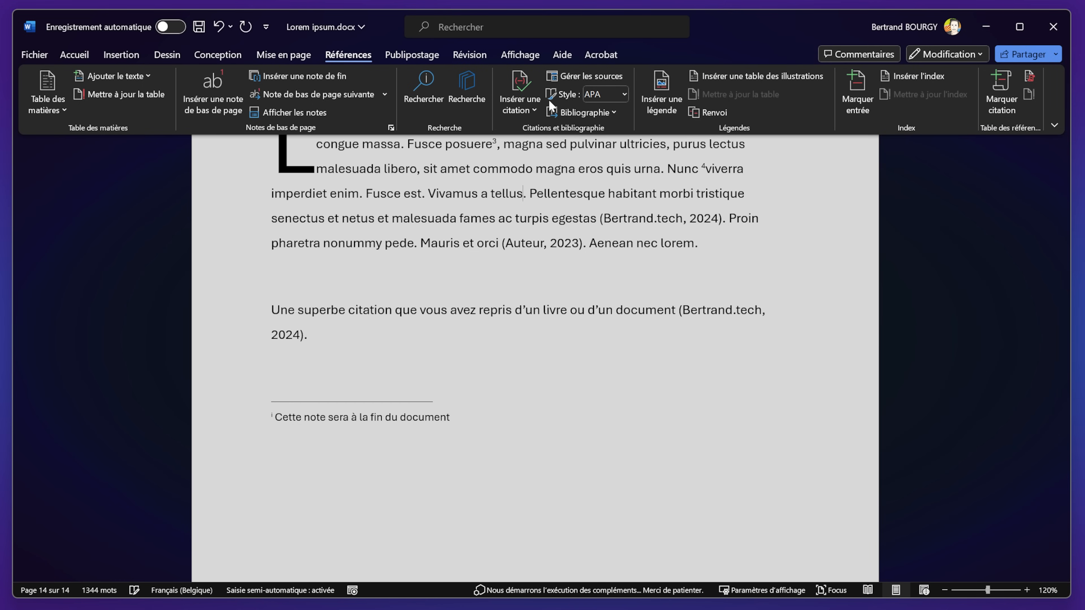
Step: Try the IEEE style on the document's citations and restore the APA style
click(520, 94)
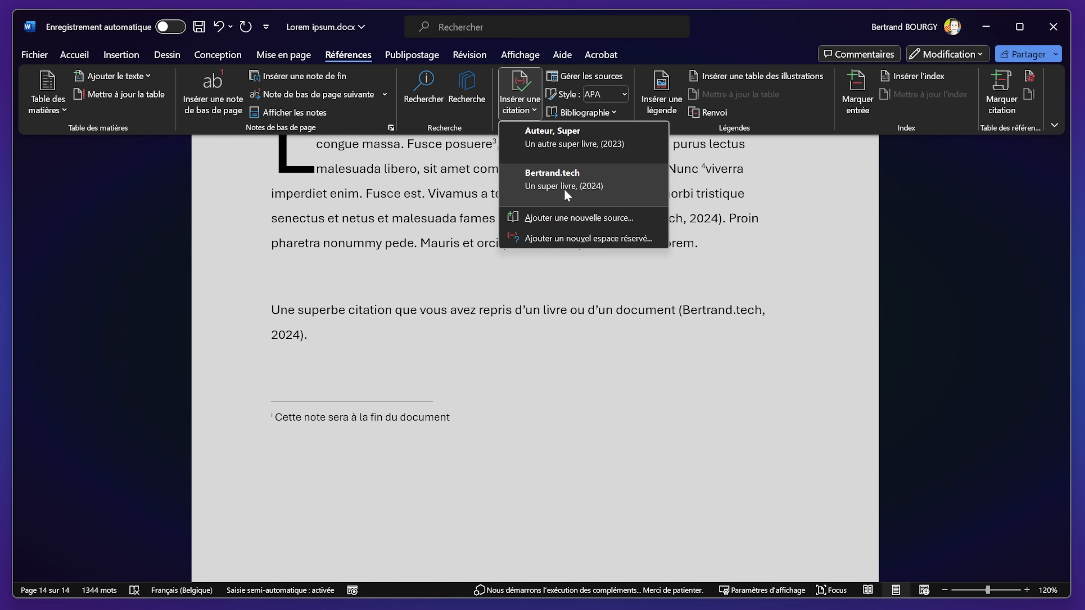
click(615, 94)
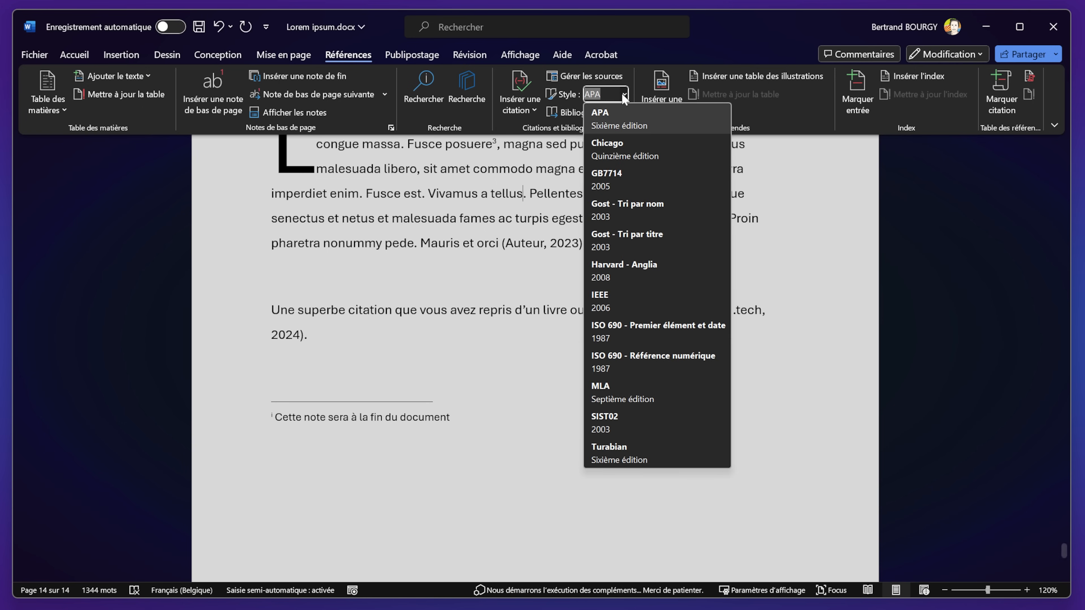
click(602, 300)
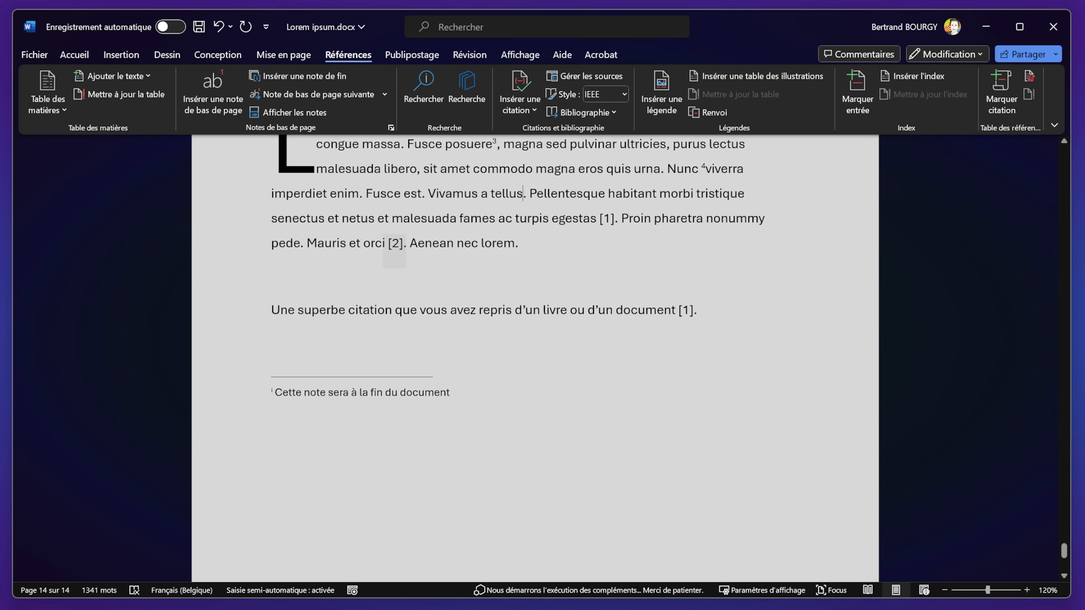
click(624, 95)
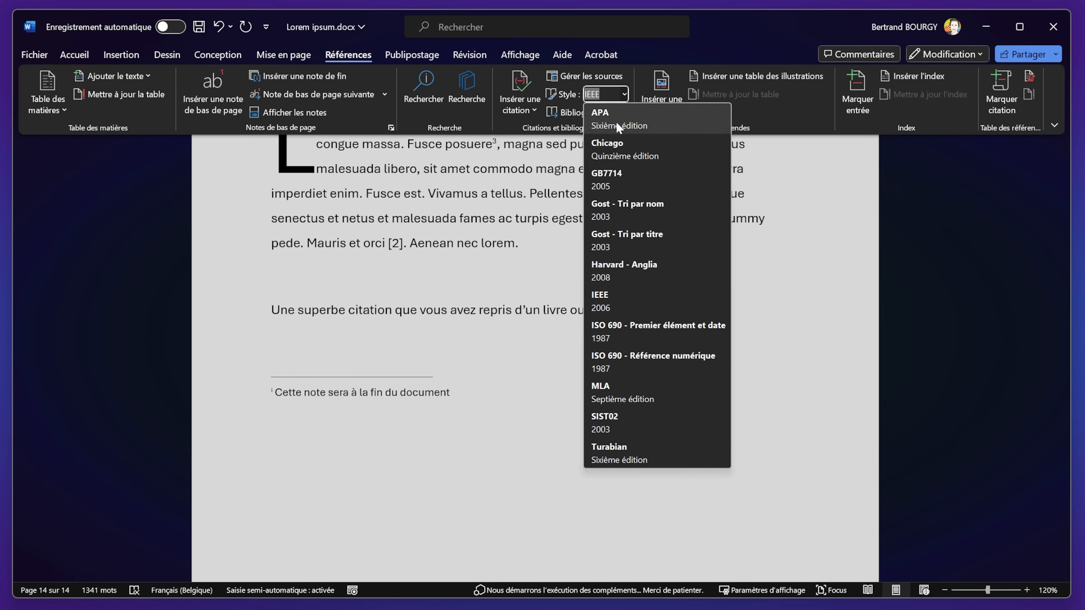
click(616, 120)
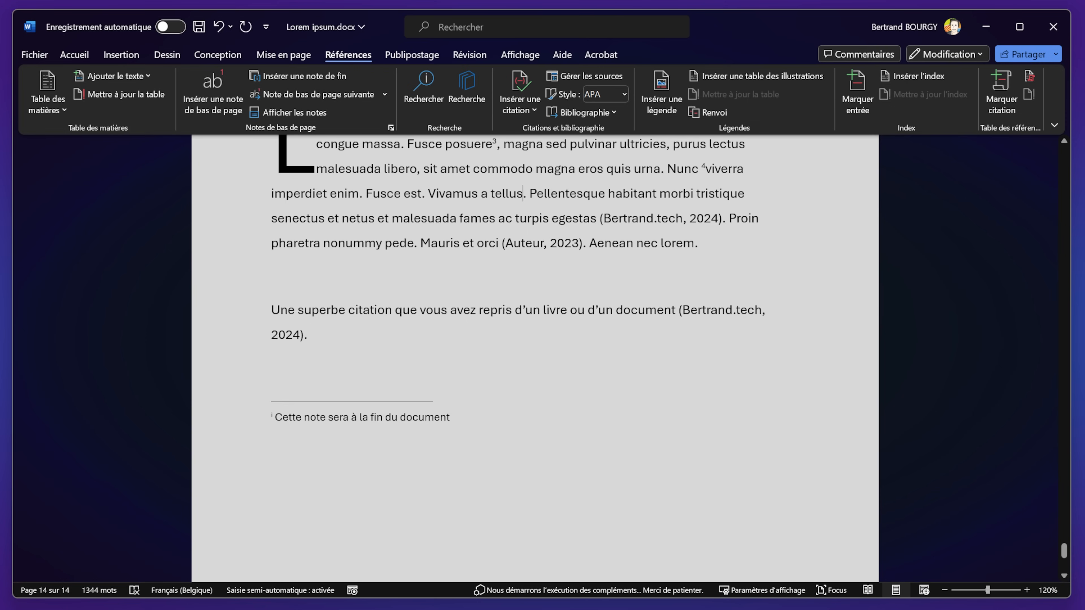
Step: Insert the predefined "Bibliographie" list two paragraphs below the "Une superbe citation" sentence
scroll(535, 360, down, 6)
scroll(535, 360, up, 3)
scroll(535, 360, up, 2)
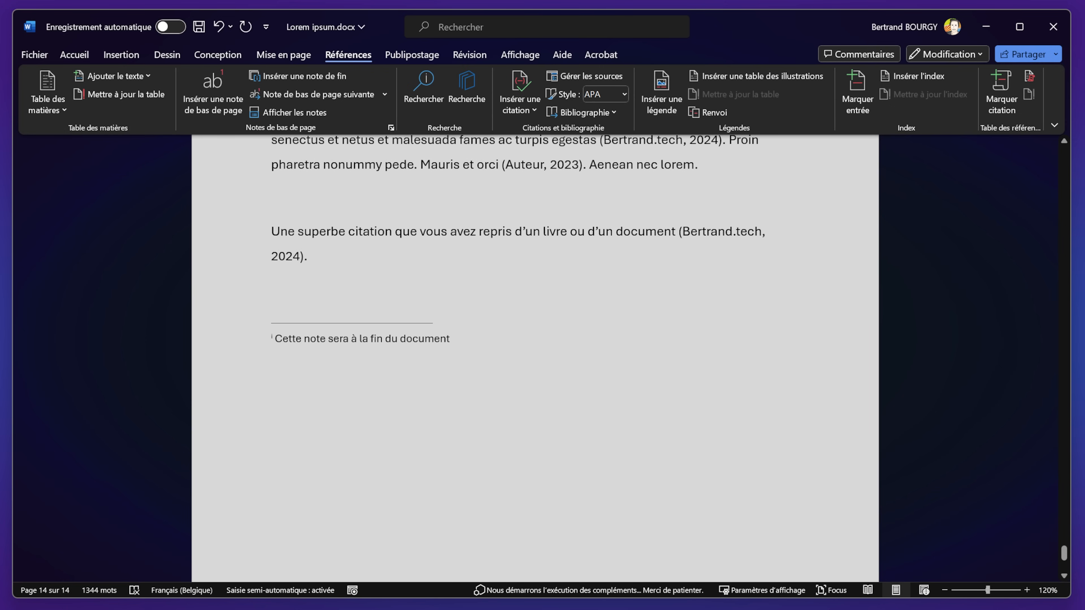
key(Return)
key(Return)
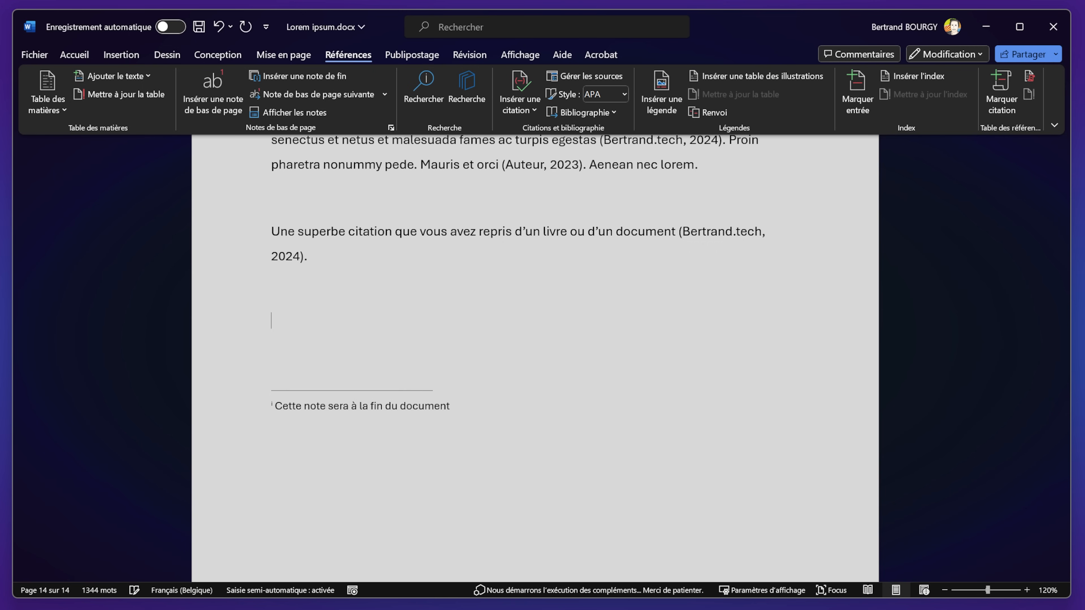
click(607, 113)
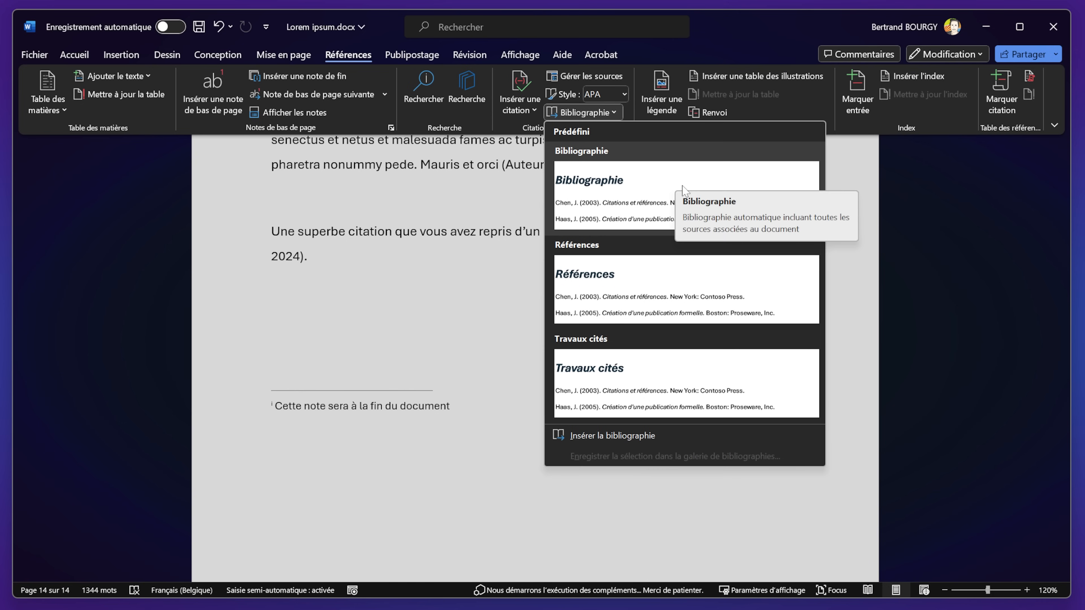
click(640, 197)
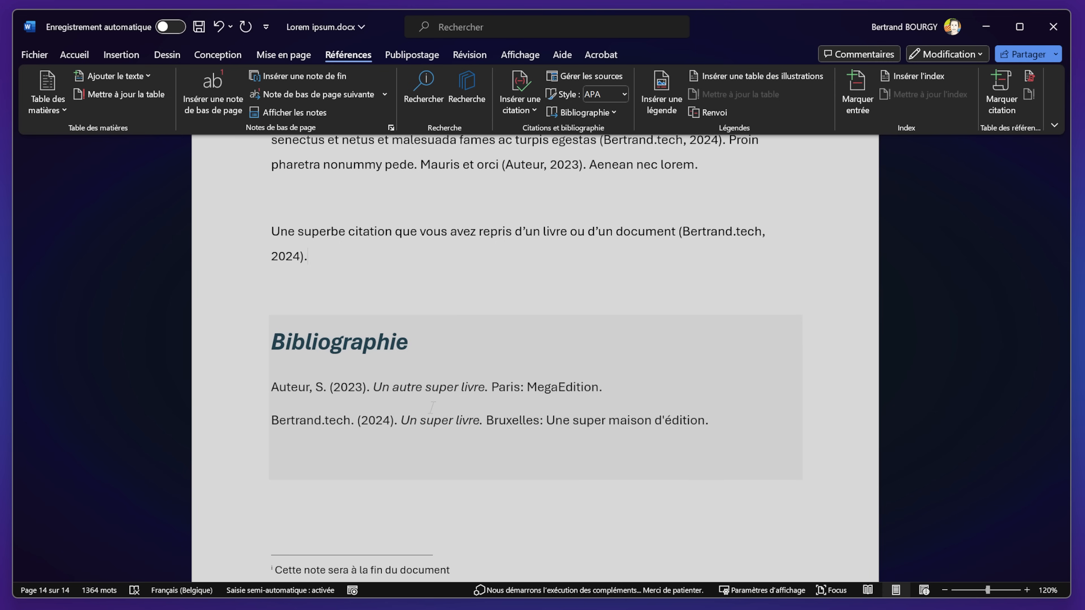
Step: Start a new citation source after "congue massa" and set its type to "Site web"
scroll(432, 407, up, 2)
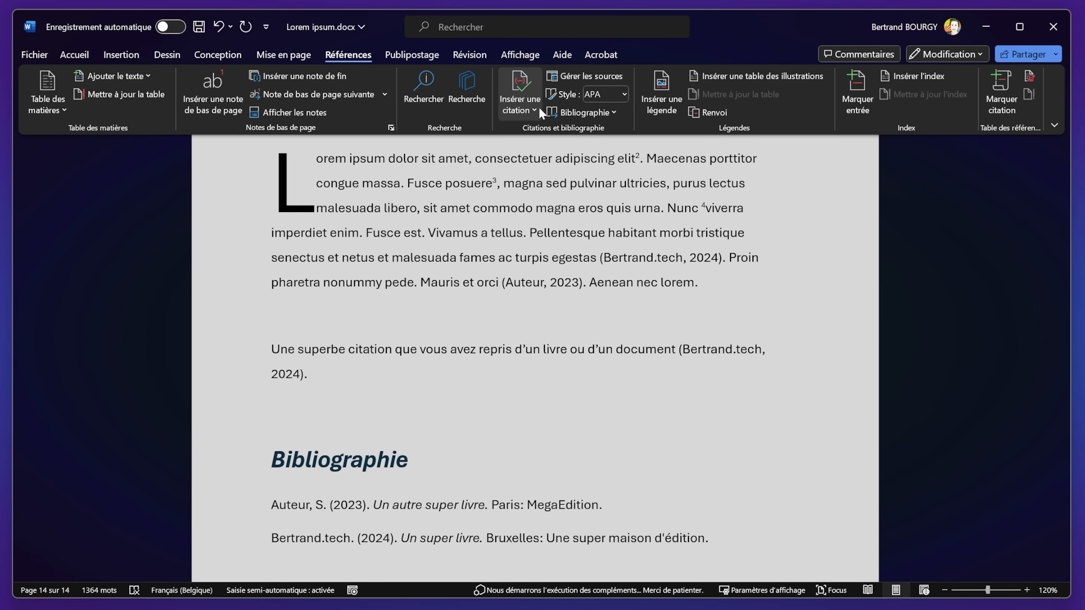
click(532, 87)
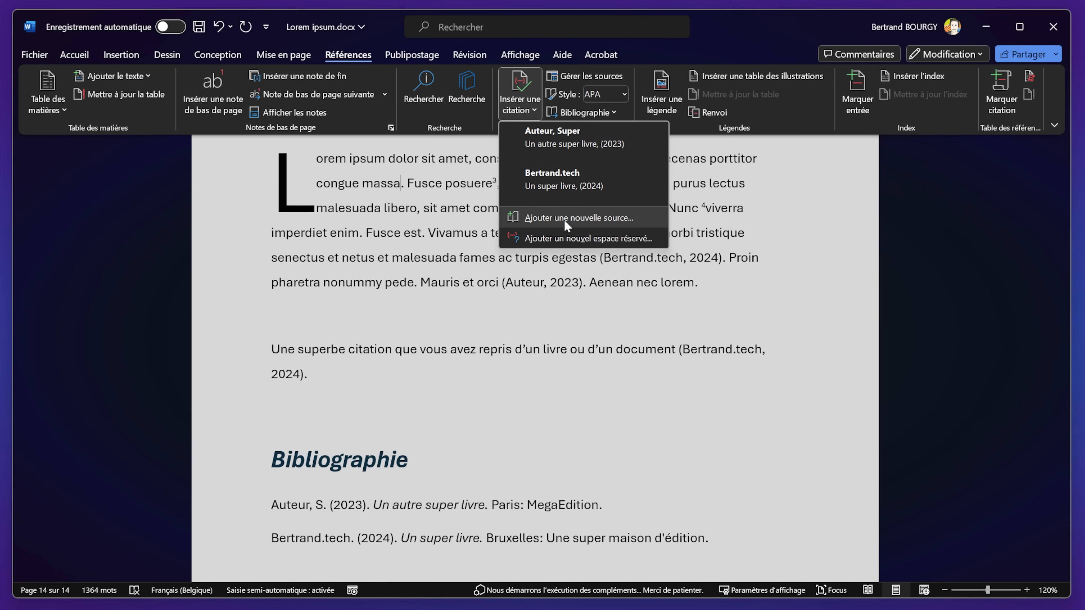
click(627, 219)
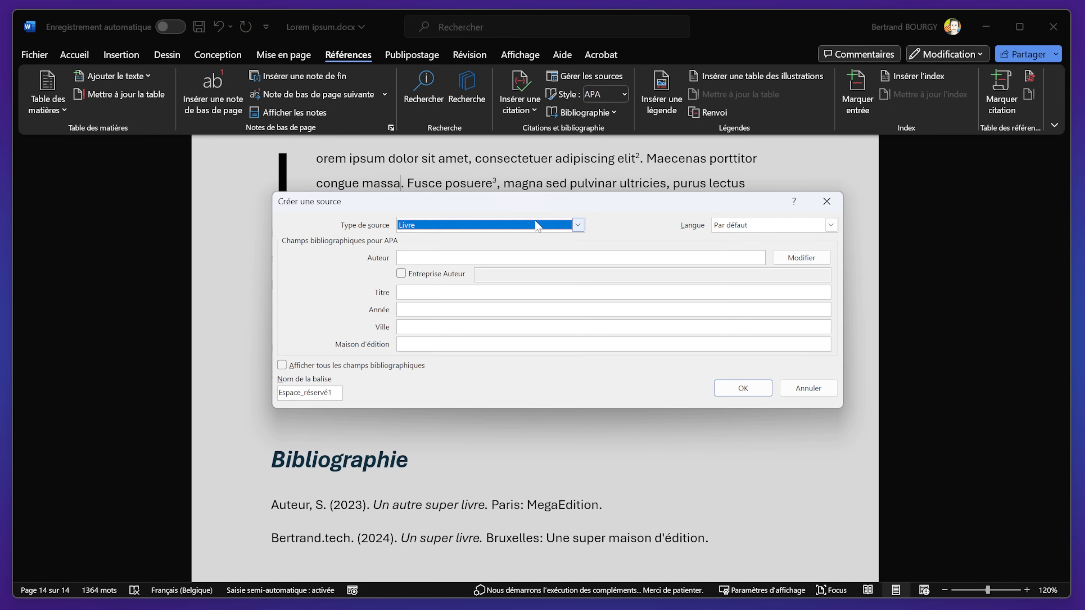
click(463, 225)
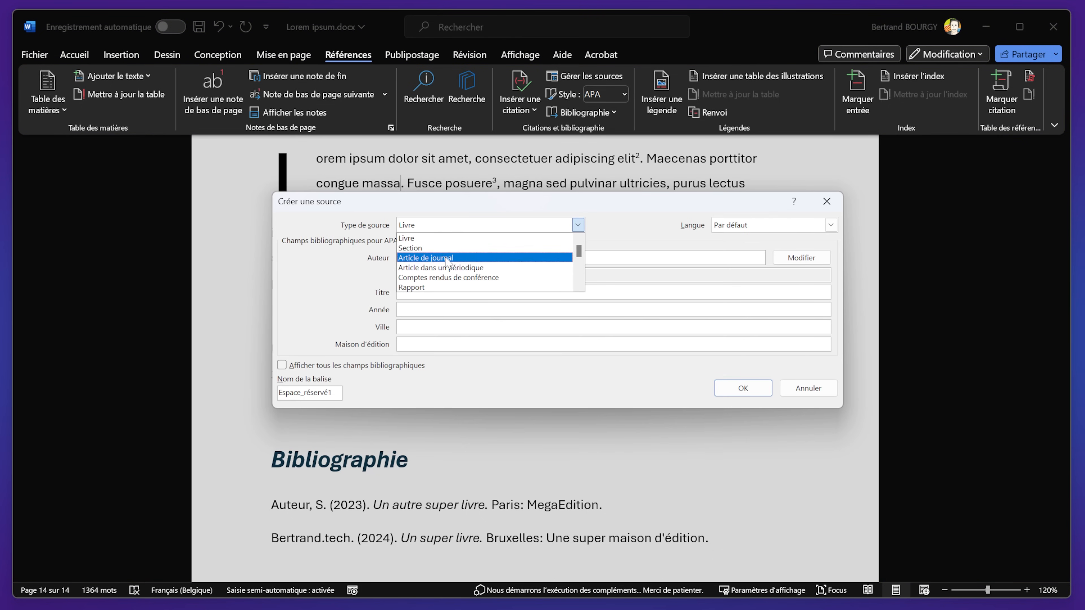
scroll(473, 265, down, 1)
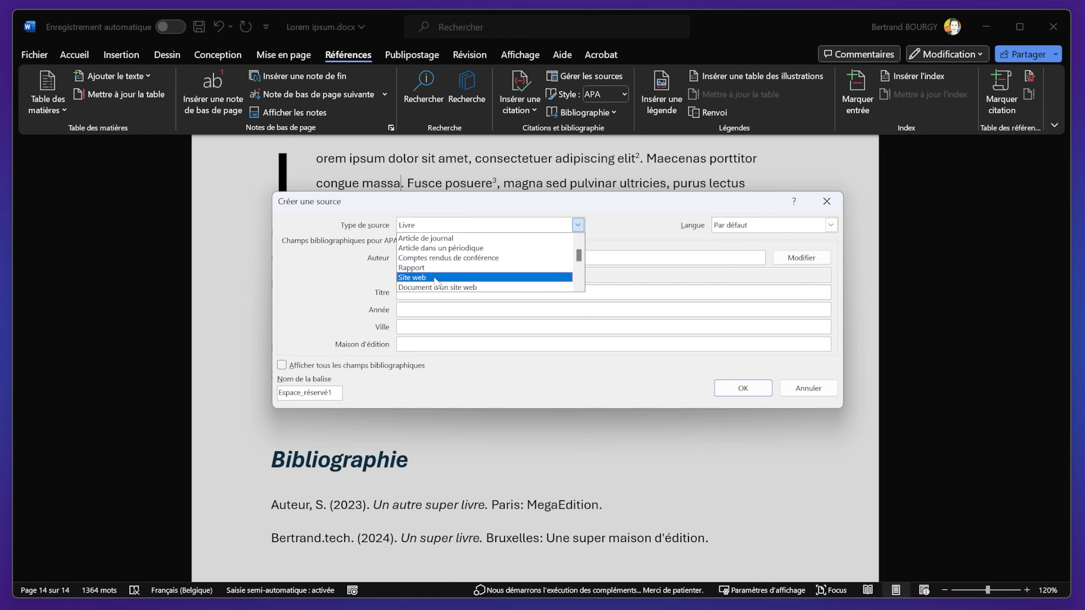
click(437, 277)
Step: Set the website source's author to "Bertrand.tech" and its URL to "avecbertrand.tech", and confirm the source
click(468, 256)
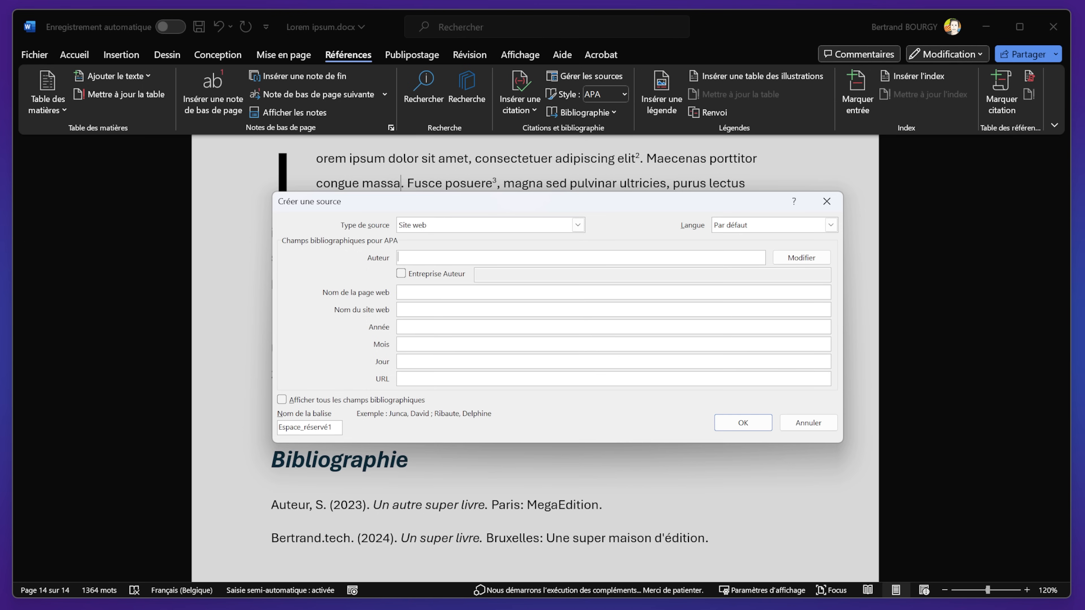
text(Bertrand.tech)
key(Tab)
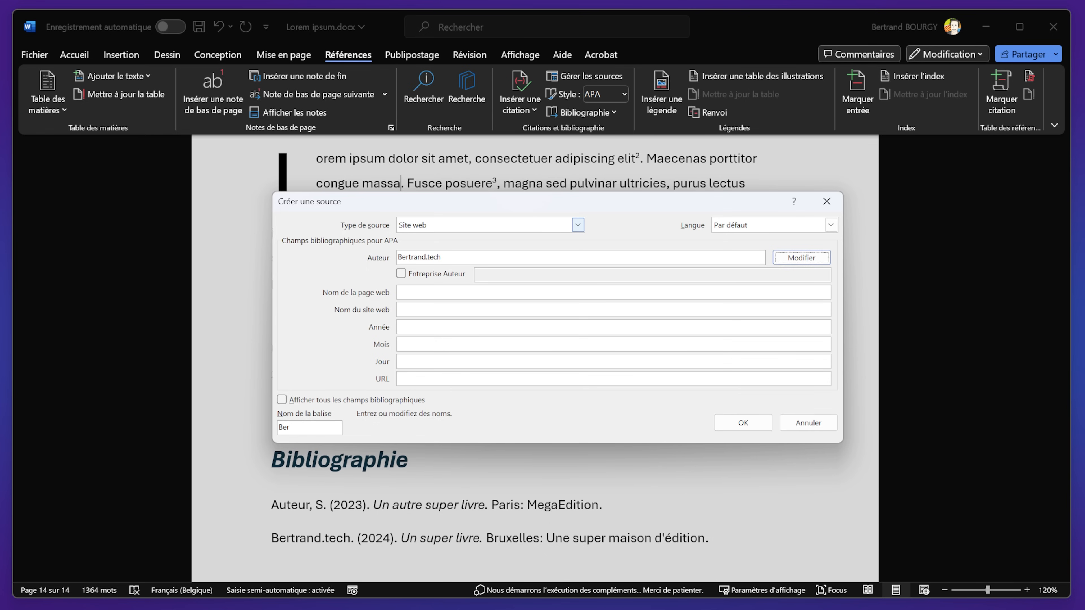
click(435, 377)
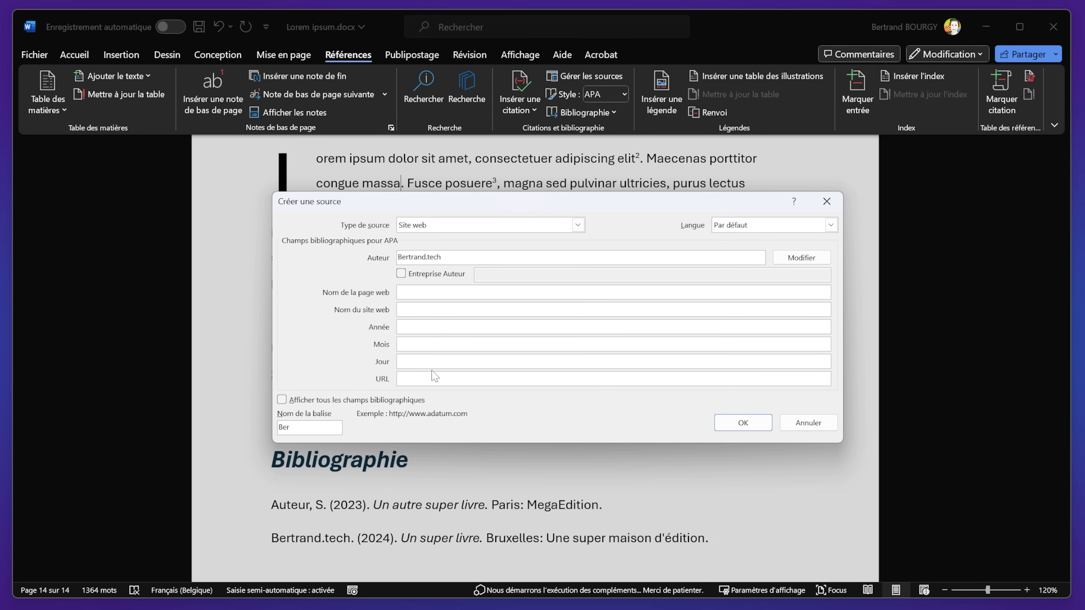
text(avecbertrand.tech)
click(754, 422)
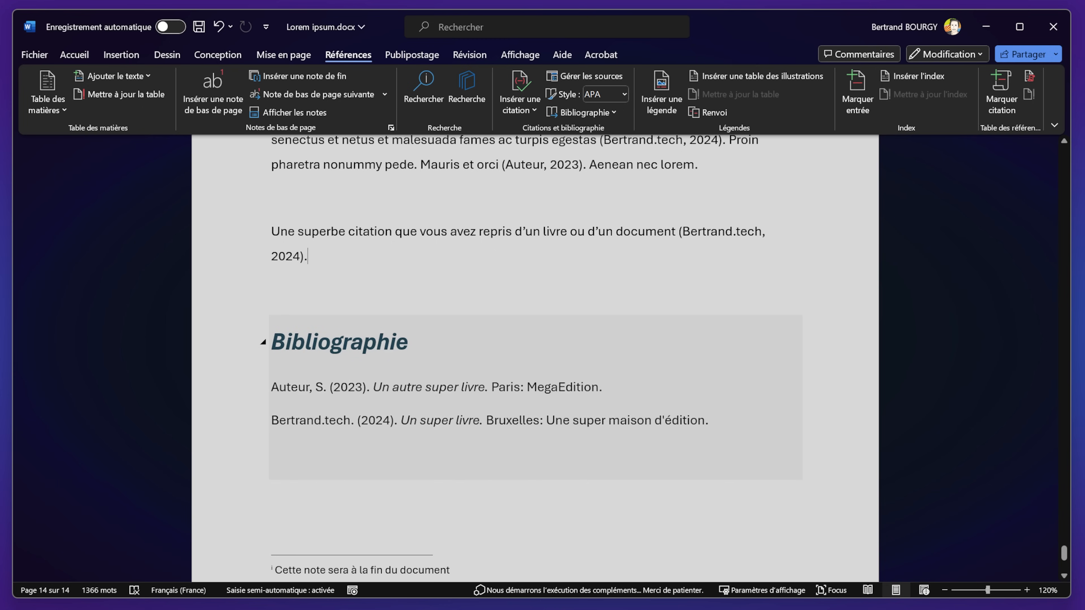
Step: Update the document's citations and the "Bibliographie" list to include the website source
click(459, 358)
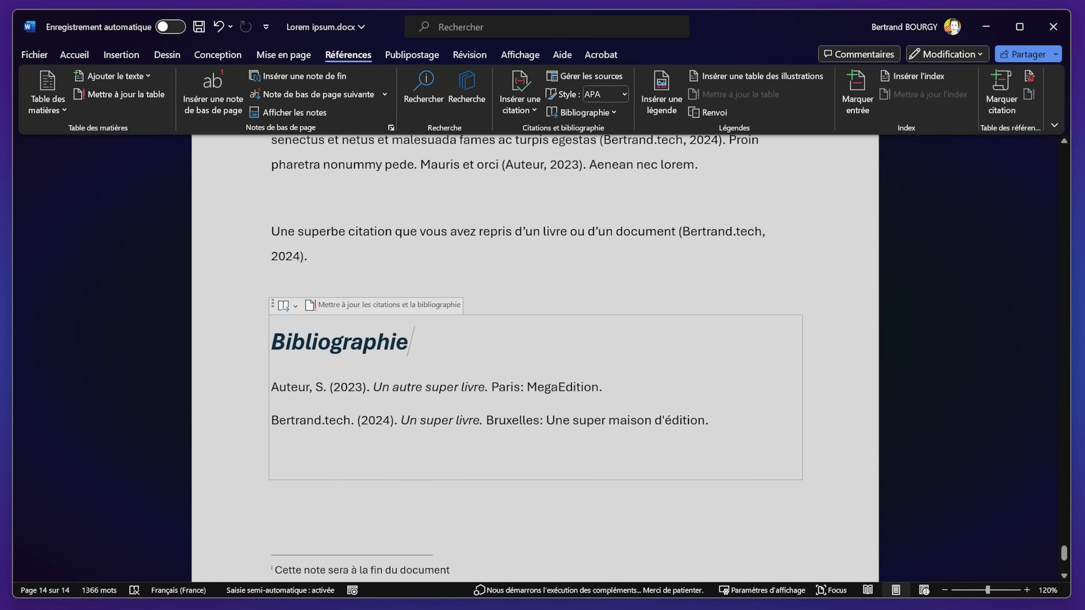
click(421, 305)
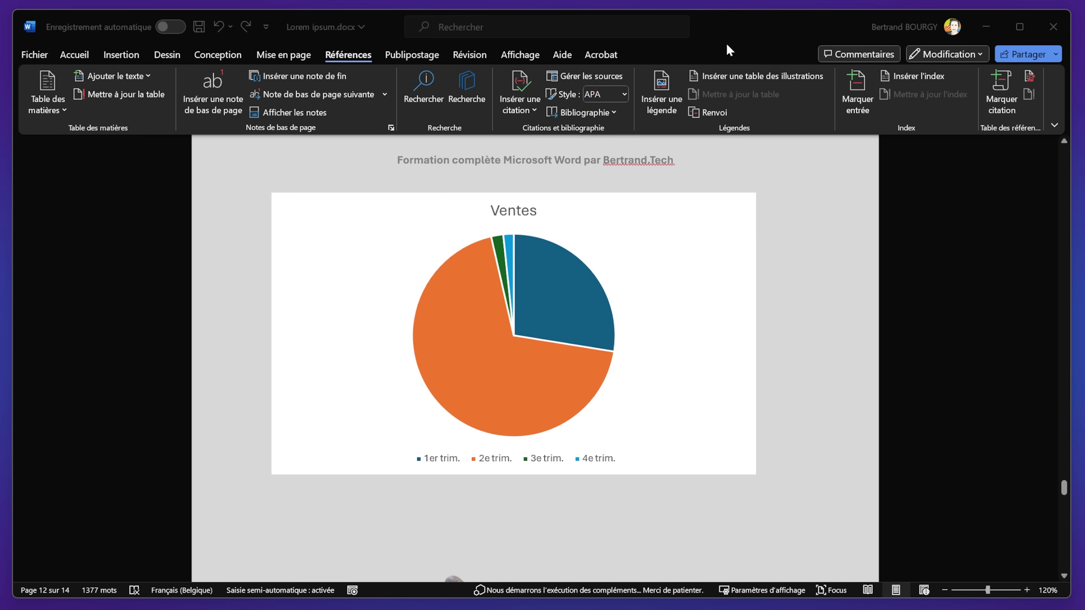
Step: Add the "Figure 1" caption with the text "Une super étoile !" below the blue star shape
scroll(614, 380, up, 10)
scroll(614, 378, up, 8)
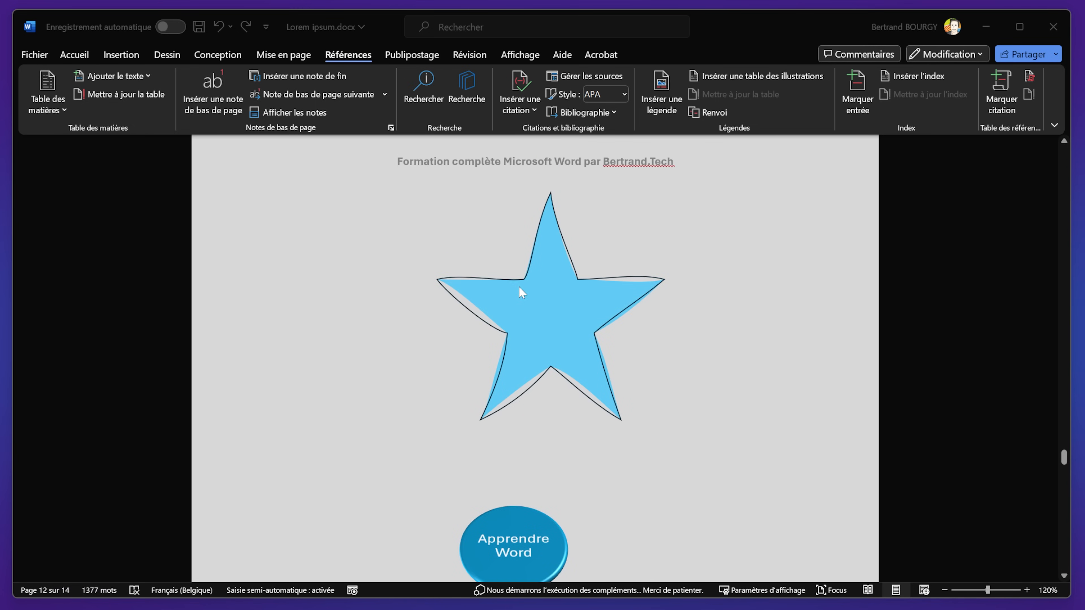
click(541, 277)
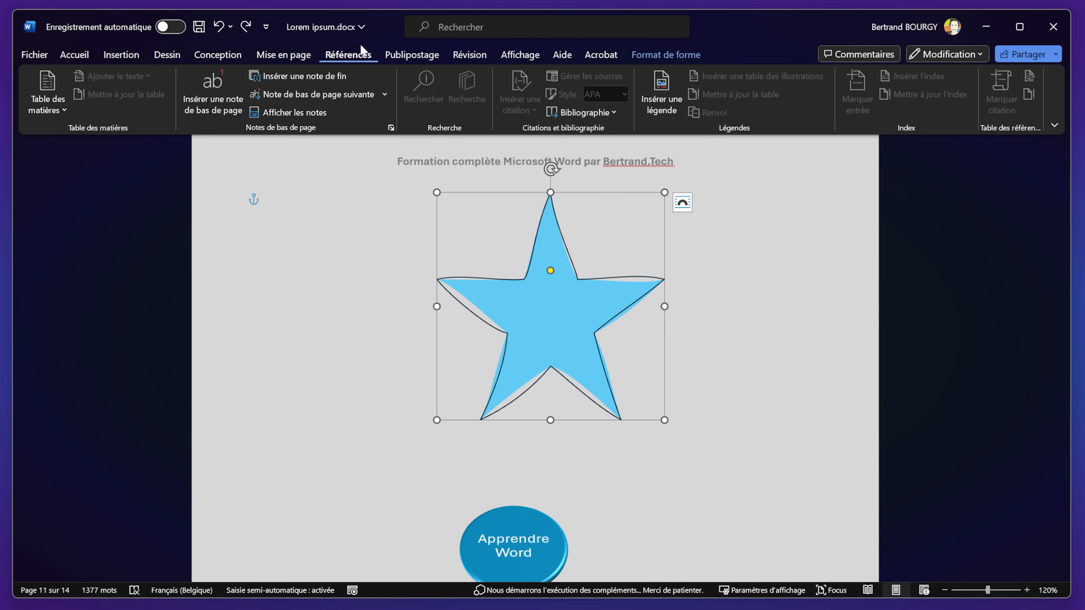
click(661, 101)
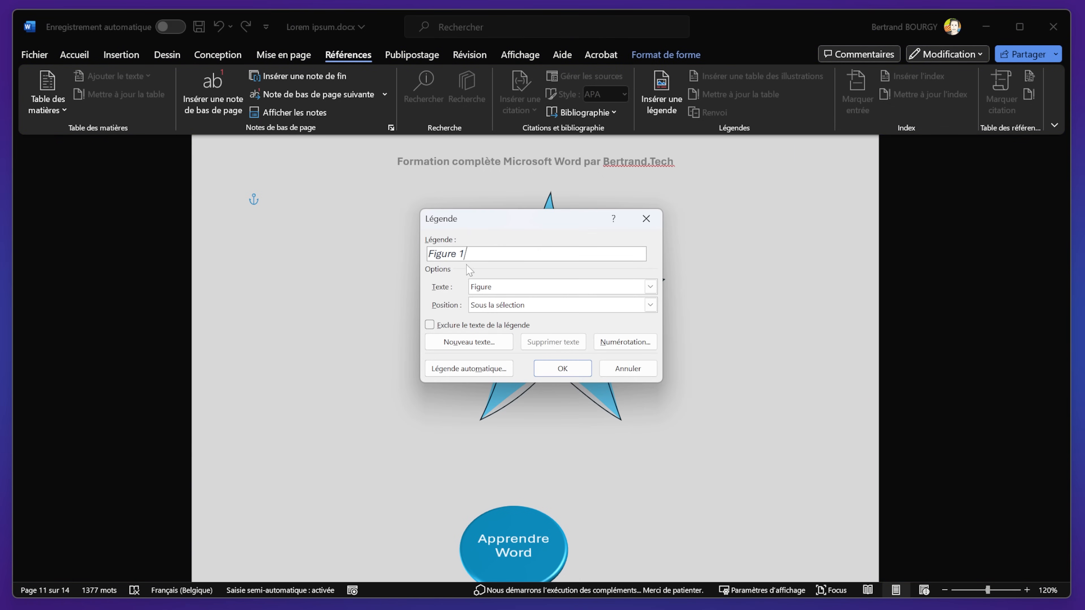
click(502, 208)
text(Une super étoile !)
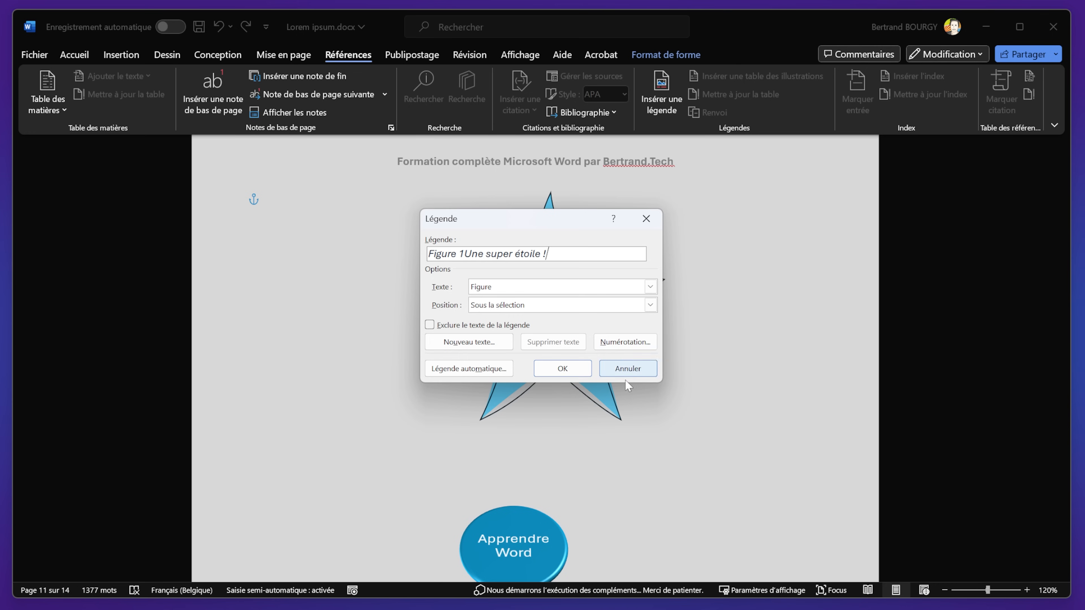
click(562, 370)
Step: Select the star caption's text box and display its shape formatting options
click(593, 484)
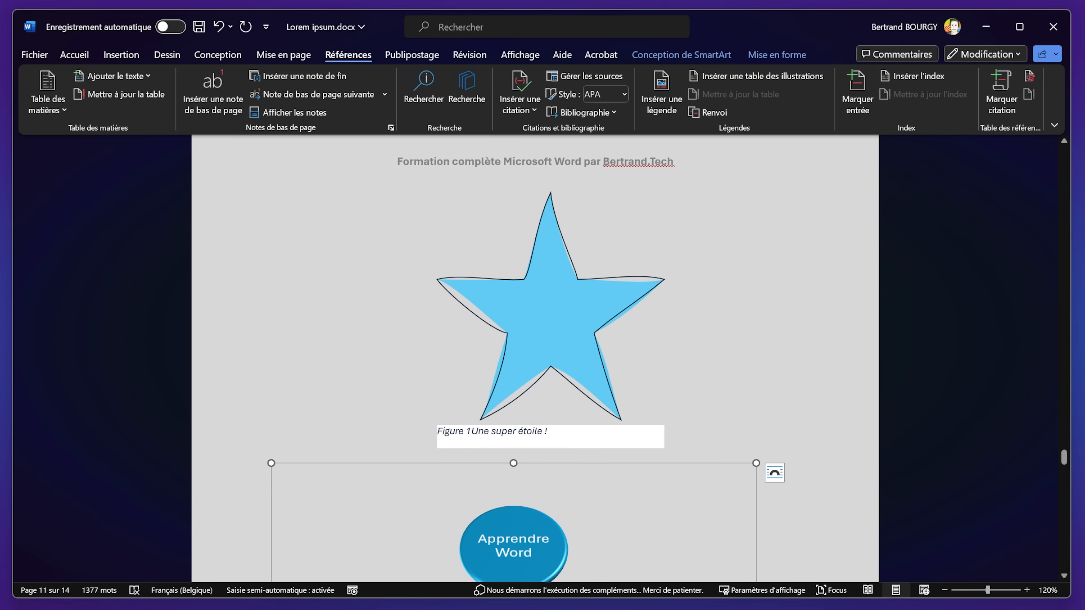
click(486, 432)
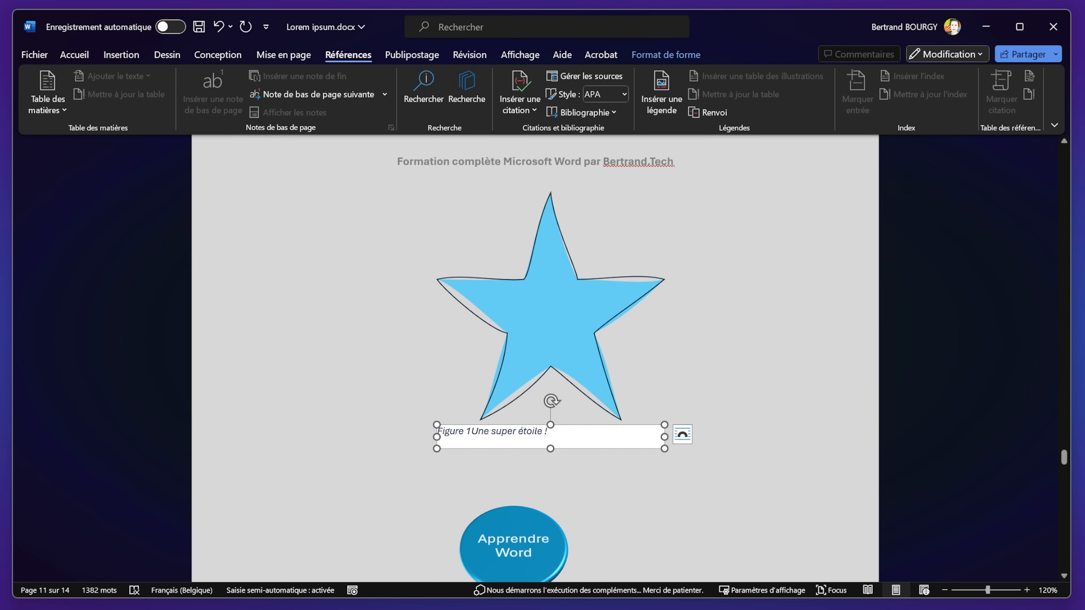
click(514, 447)
click(663, 56)
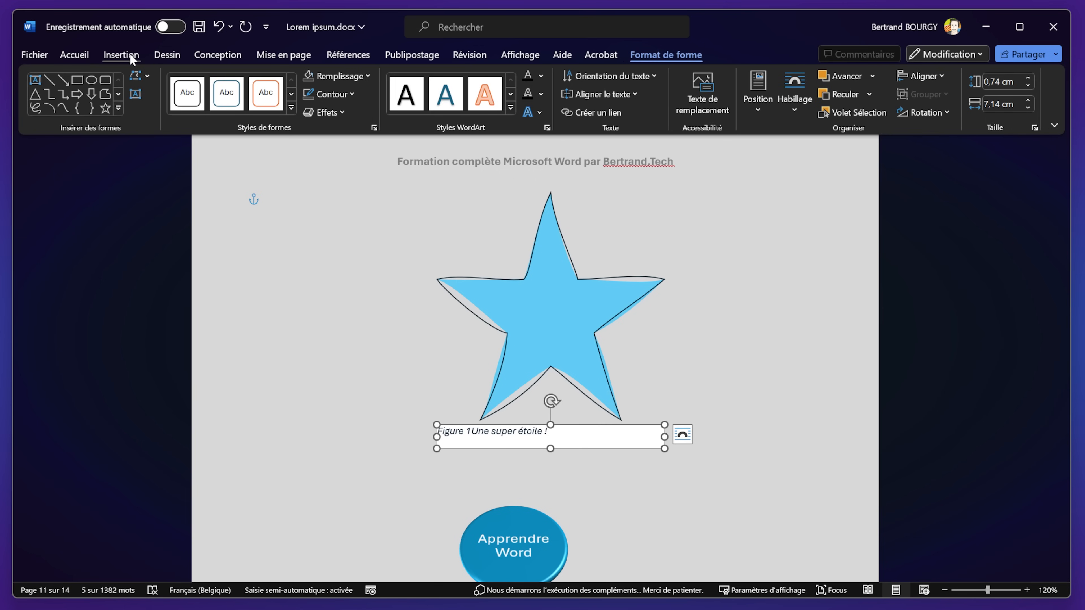
Step: Add the "Figure 2" caption with the text "Un super schéma" below the "Apprendre Word" SmartArt diagram
scroll(521, 355, down, 4)
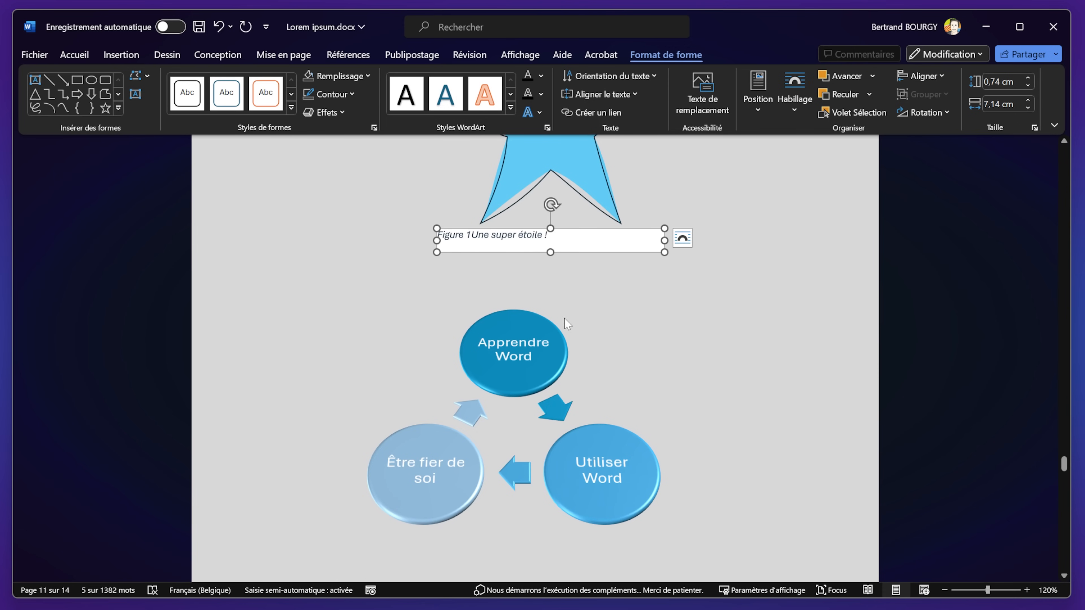
click(550, 328)
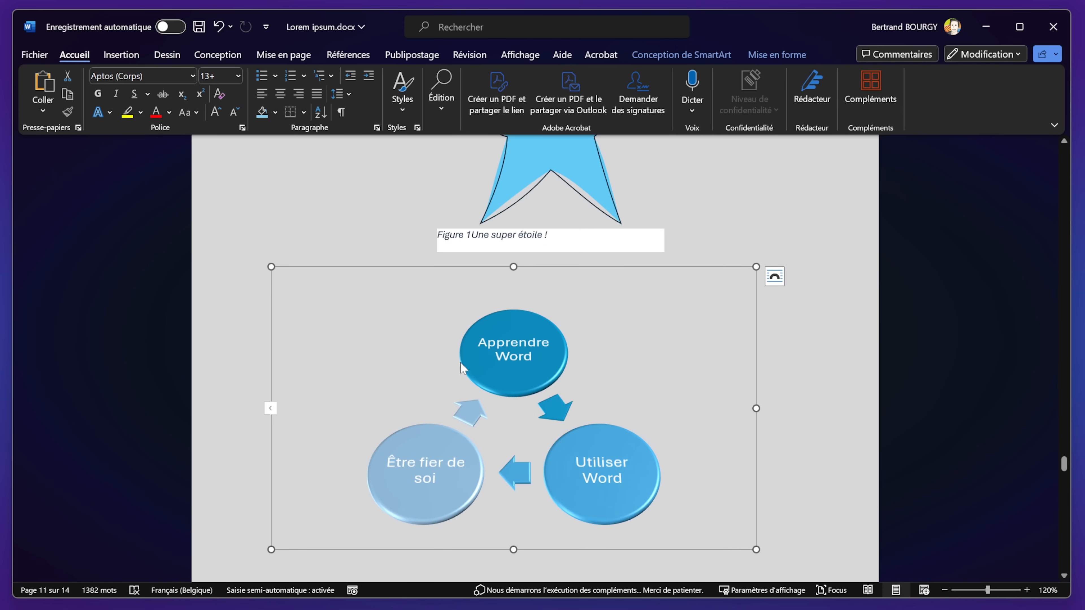
click(128, 57)
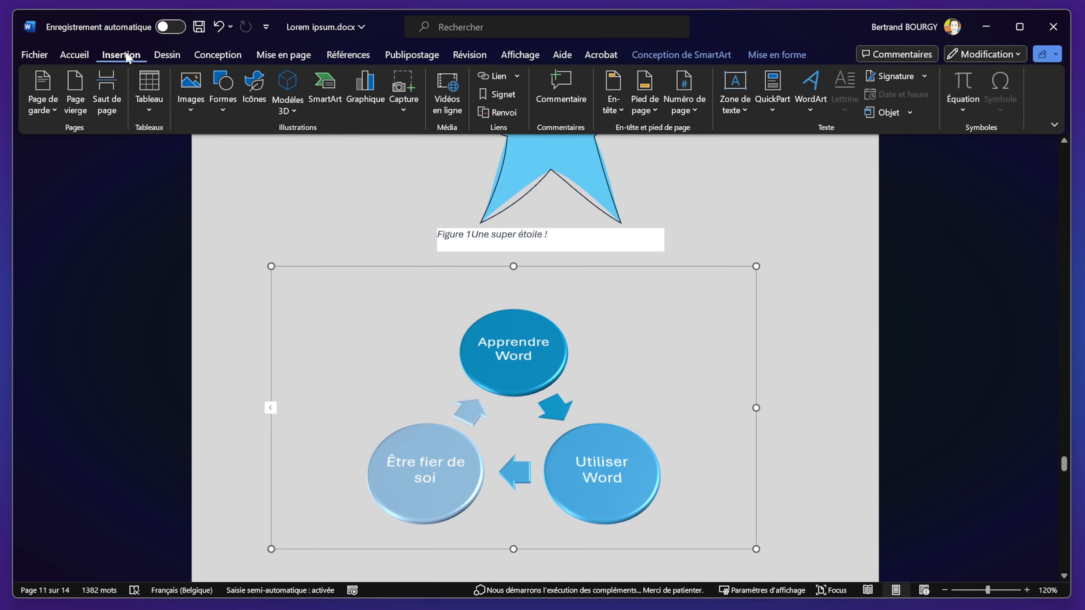
click(335, 60)
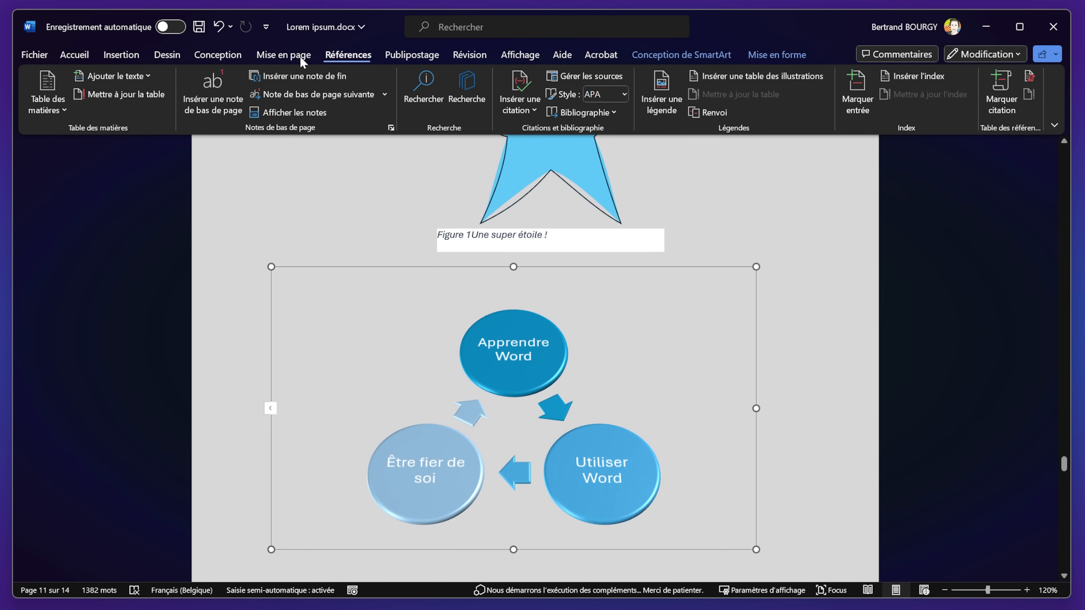
click(660, 101)
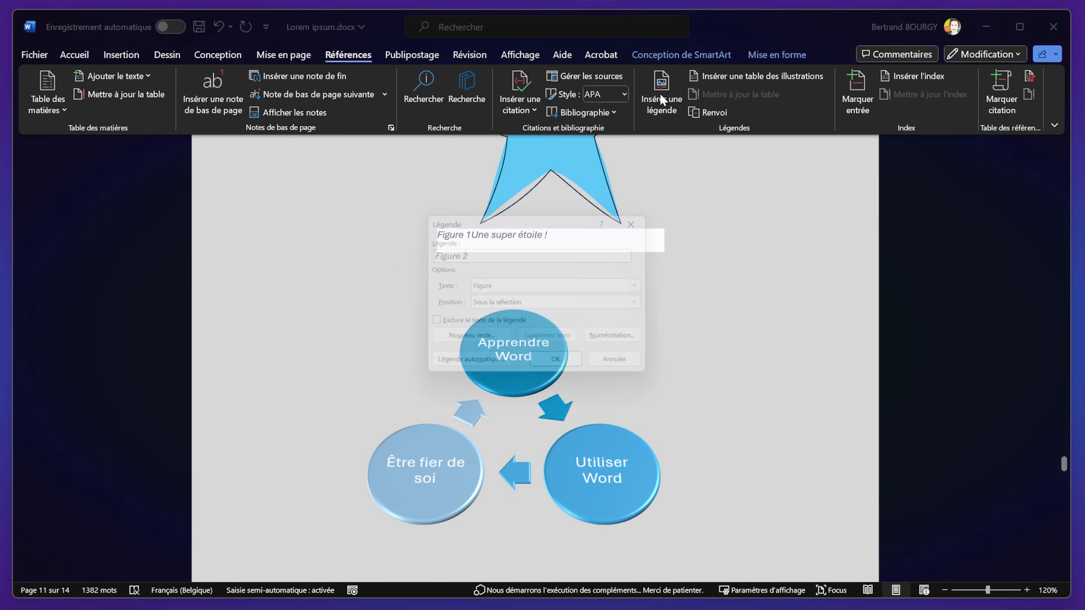
text(U)
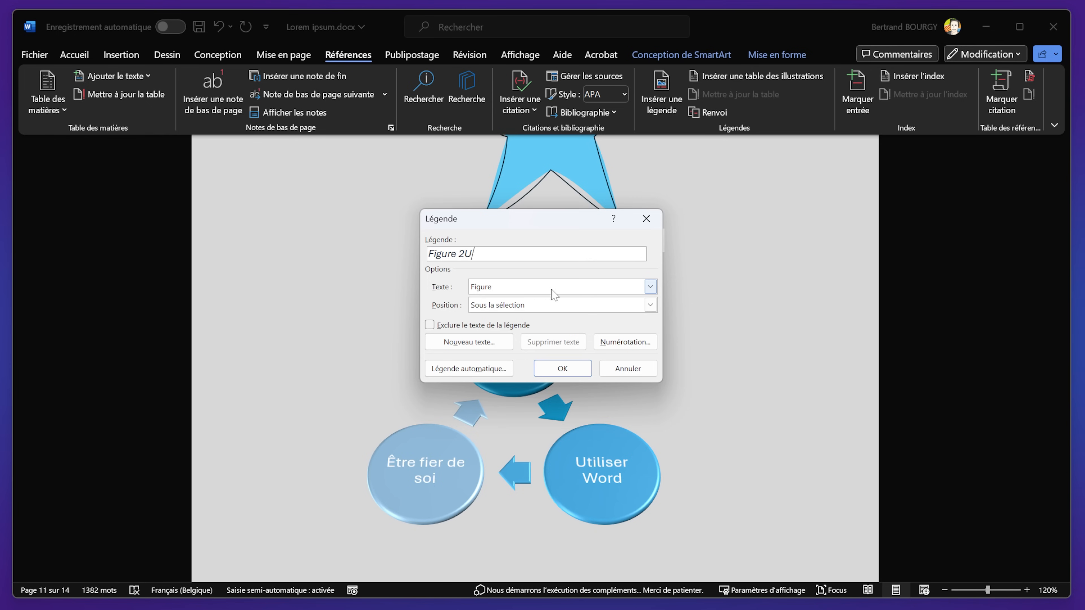
text(n super schéma)
click(570, 369)
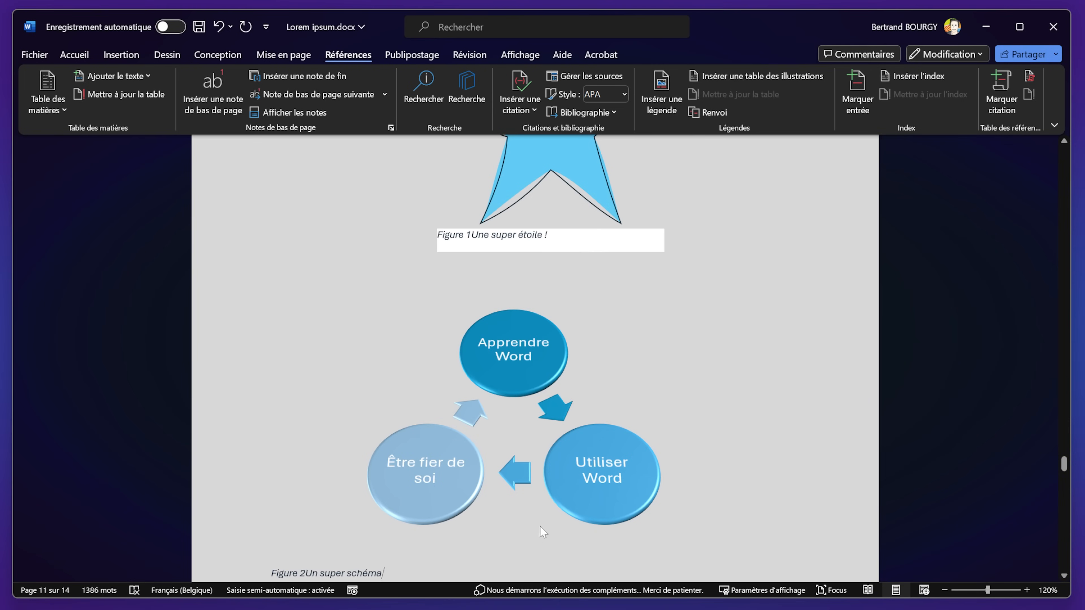
Step: Insert a table of illustrations for the "Figure" captions, with the default settings, in the empty paragraph above the "Bibliographie" heading
scroll(456, 403, down, 3)
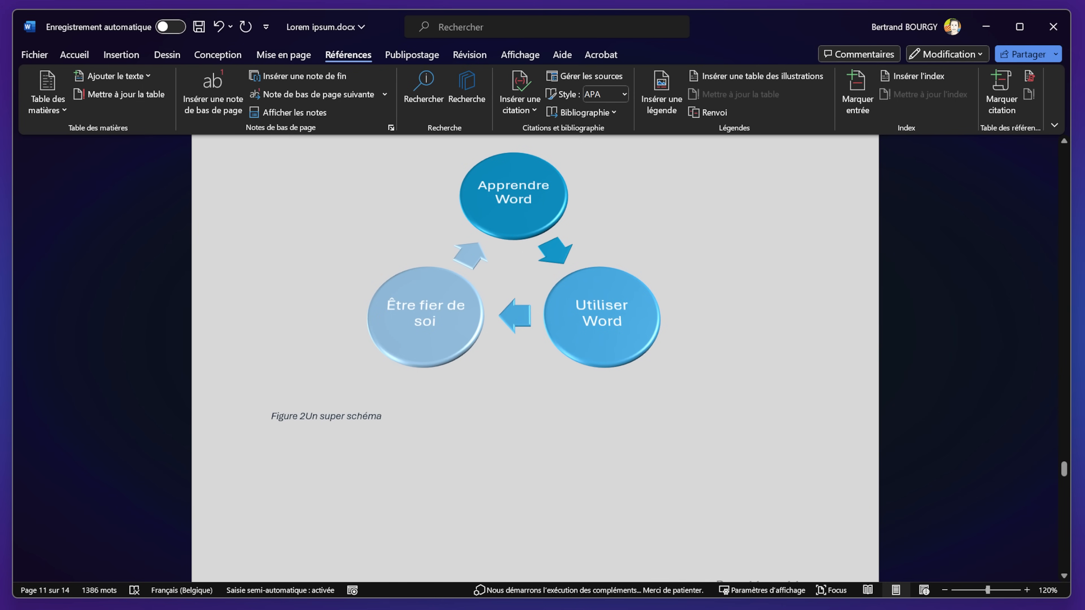
drag(1063, 469, 1052, 557)
click(351, 242)
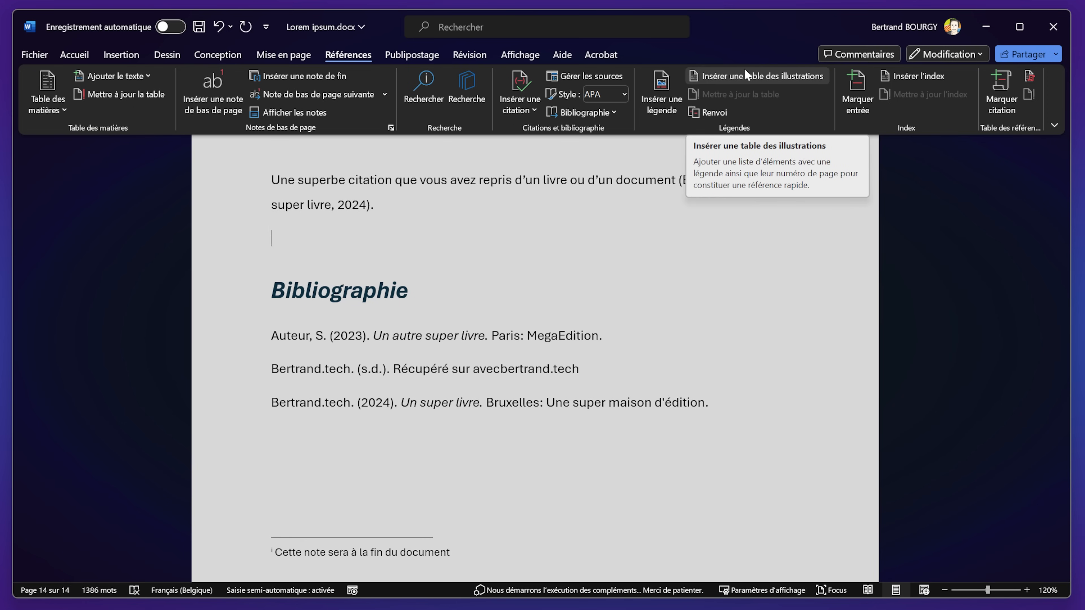
click(765, 81)
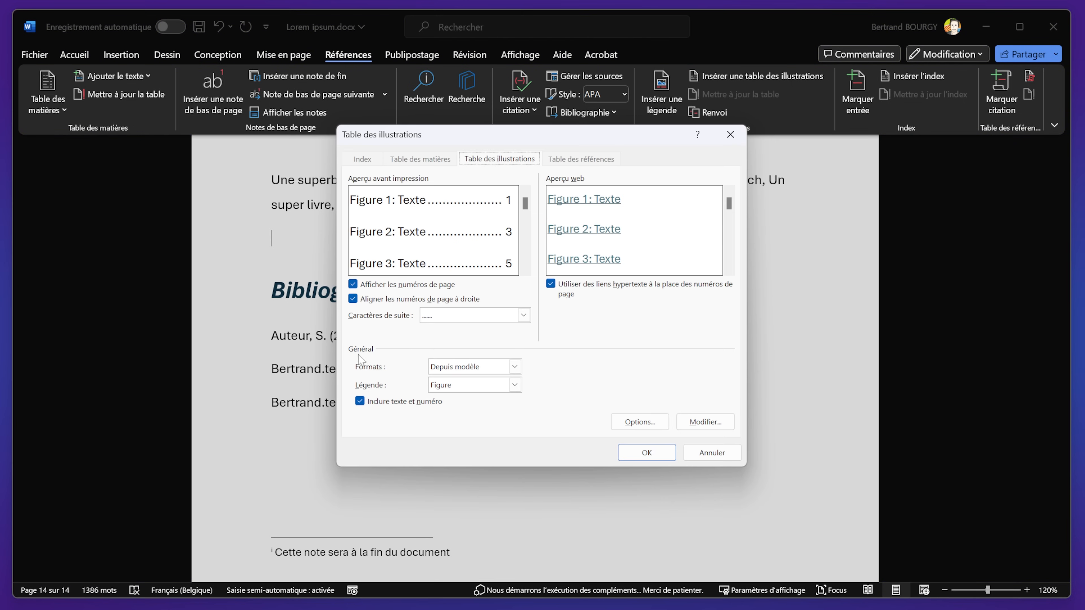
click(645, 455)
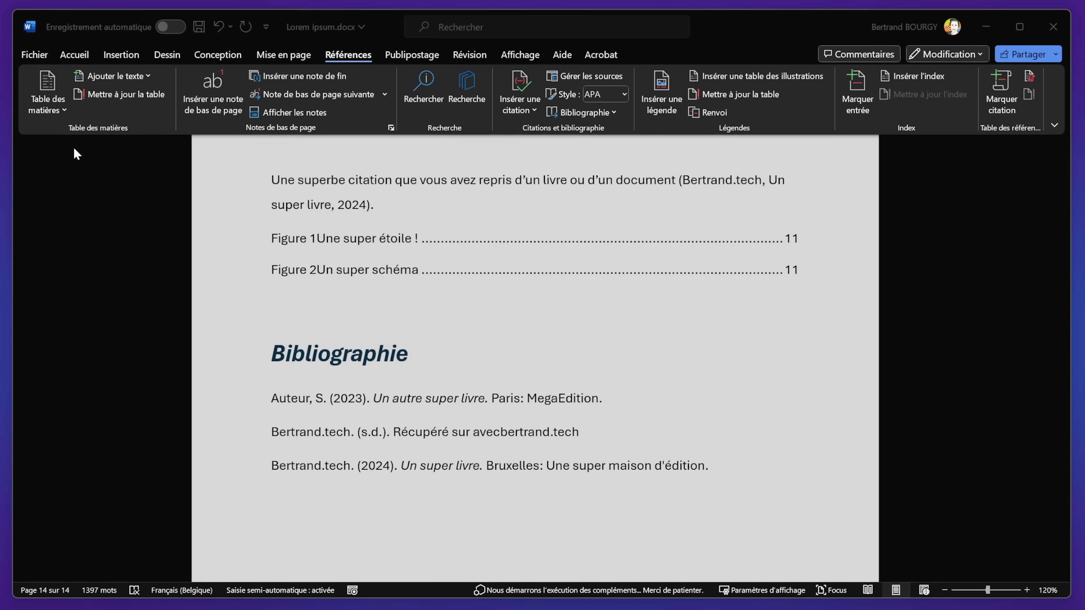
Step: Examine the update options for the table of illustrations and close them without updating
click(555, 201)
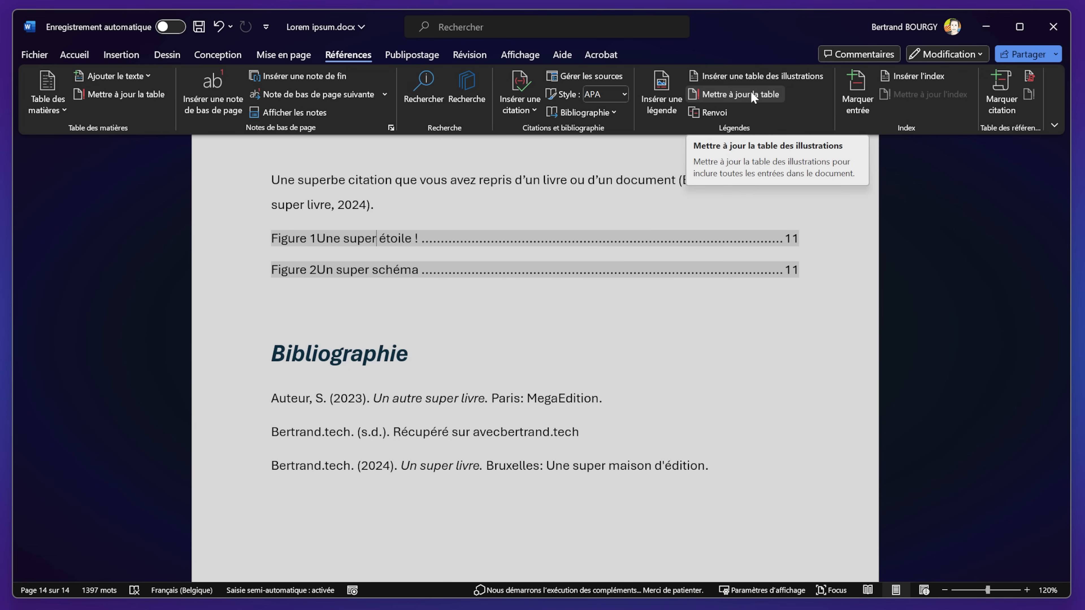
click(776, 99)
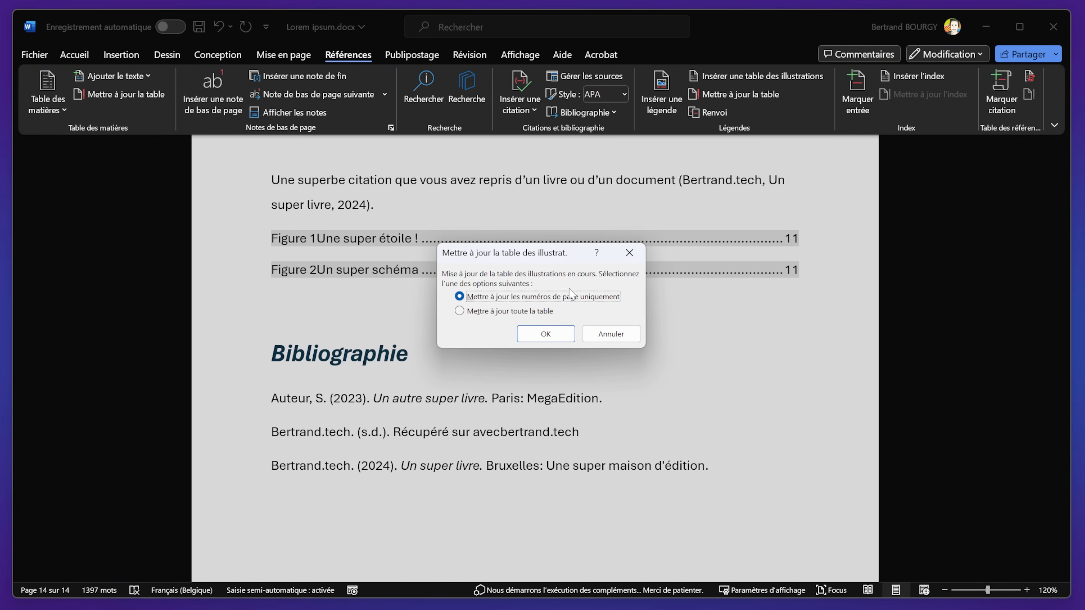
click(629, 253)
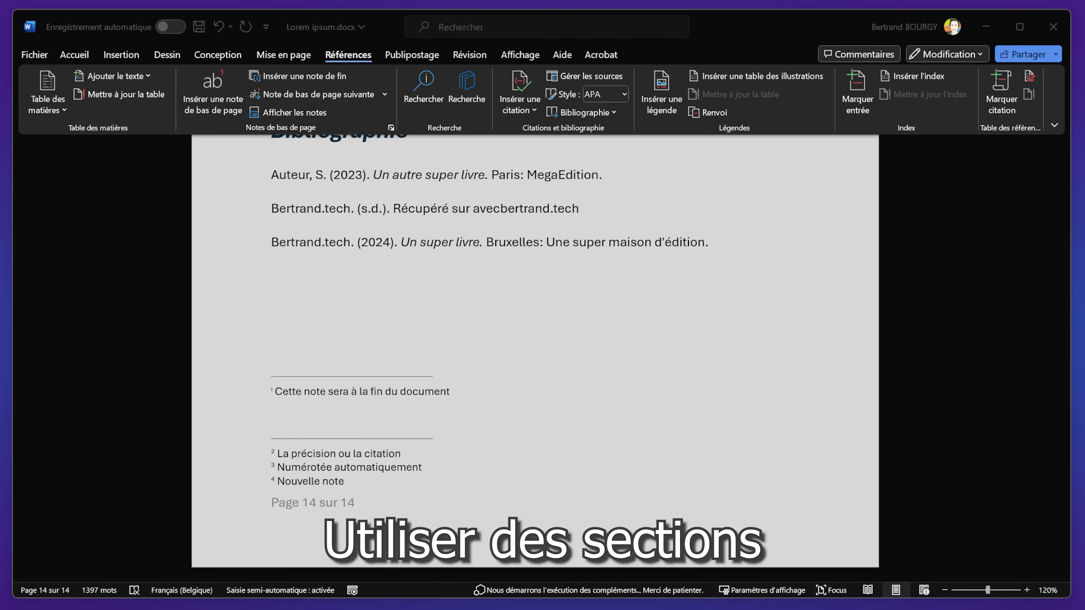
Step: Push the "Bibliographie" section to the next page by adding empty paragraphs after the table of illustrations
click(465, 392)
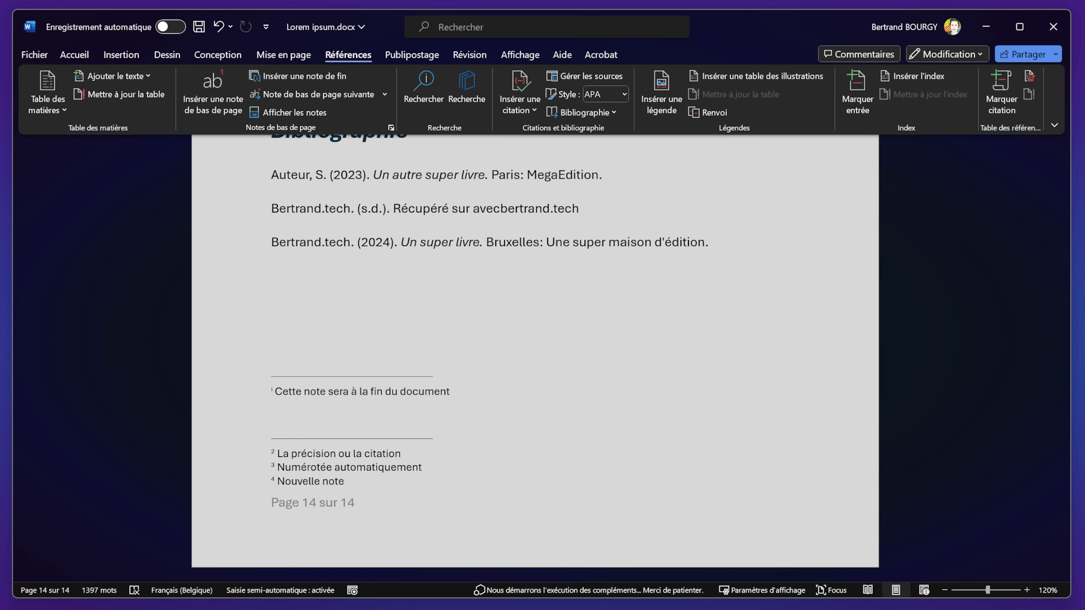
scroll(535, 350, up, 8)
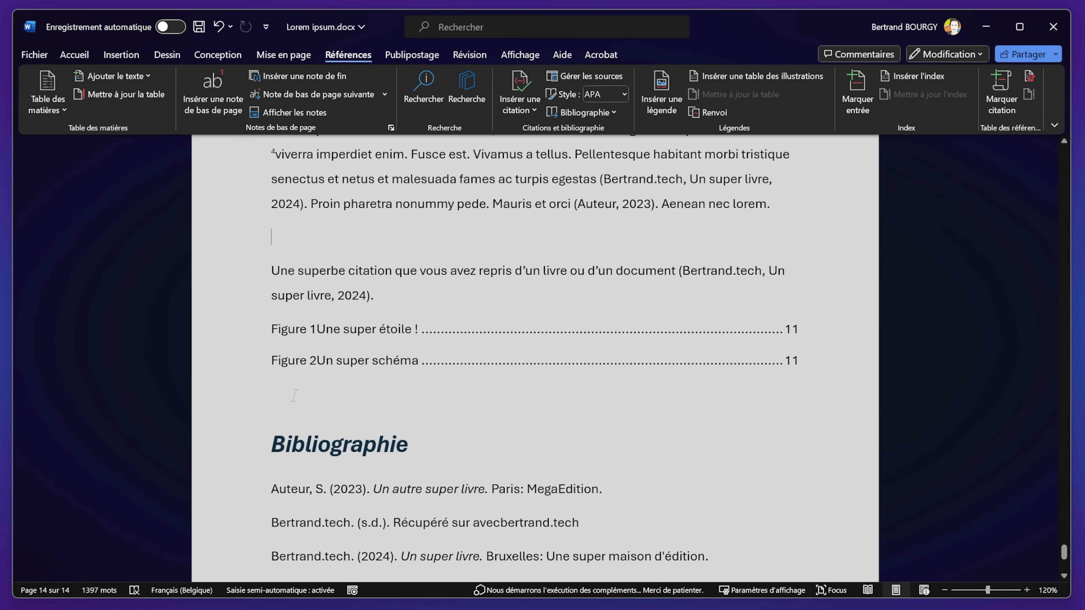
click(317, 404)
scroll(269, 443, down, 5)
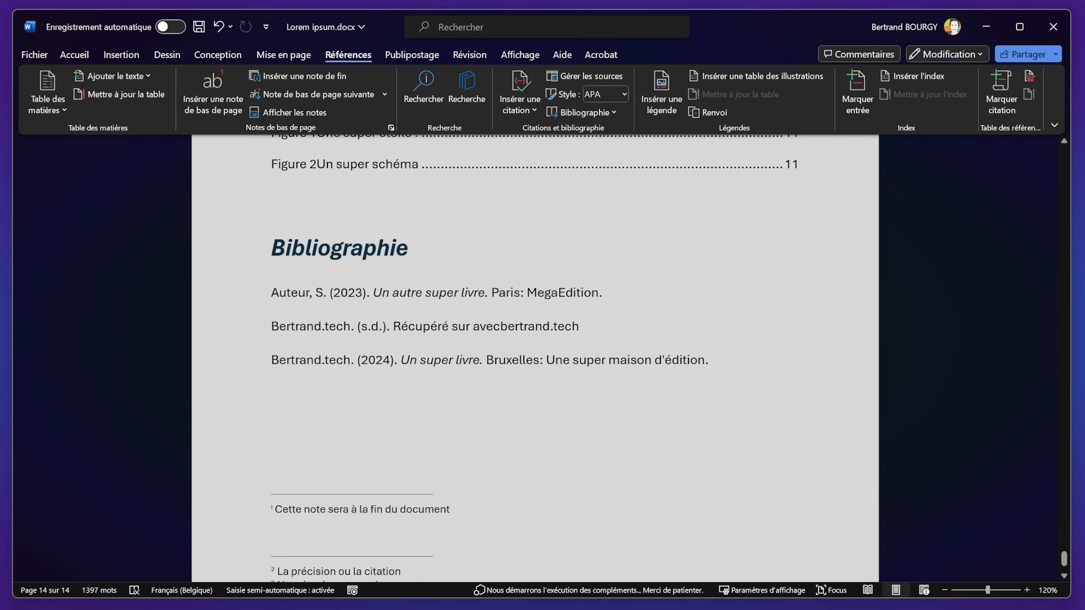
key(Return)
key(Return)
key(Return)
key(Return)
key(Return)
key(Return)
key(Return)
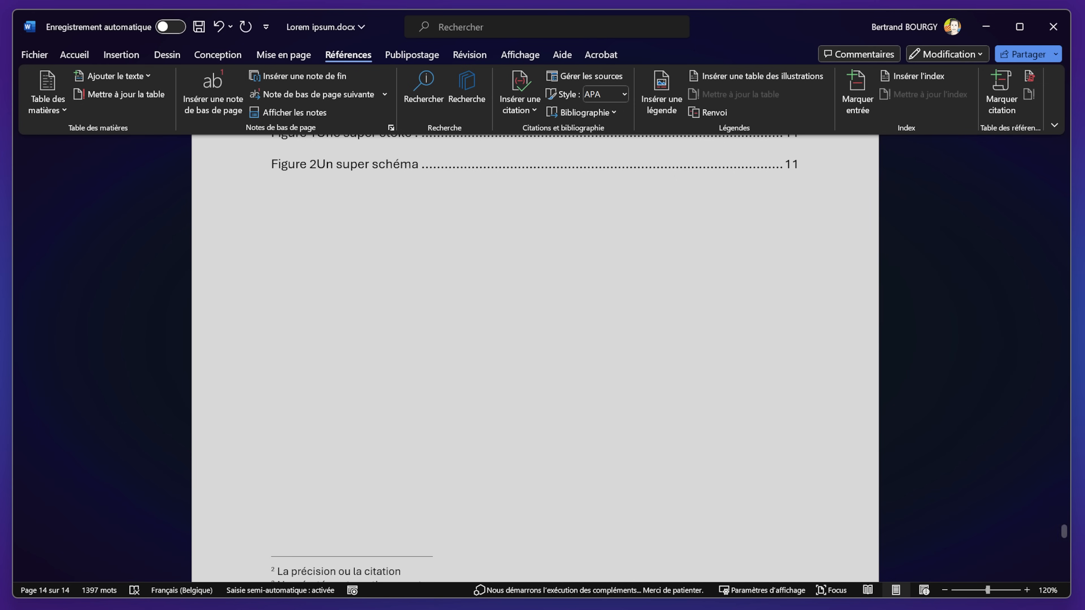
scroll(554, 366, down, 6)
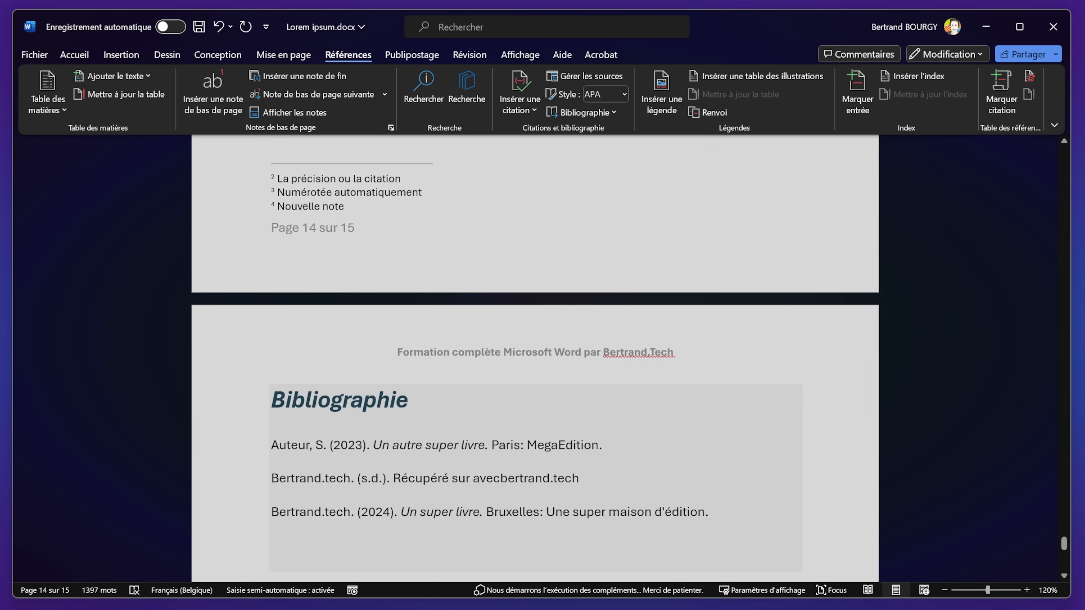
Step: Add two empty paragraphs between the "Une superbe citation" sentence and the table of illustrations, and check the position of the "Bibliographie" heading
scroll(199, 246, up, 8)
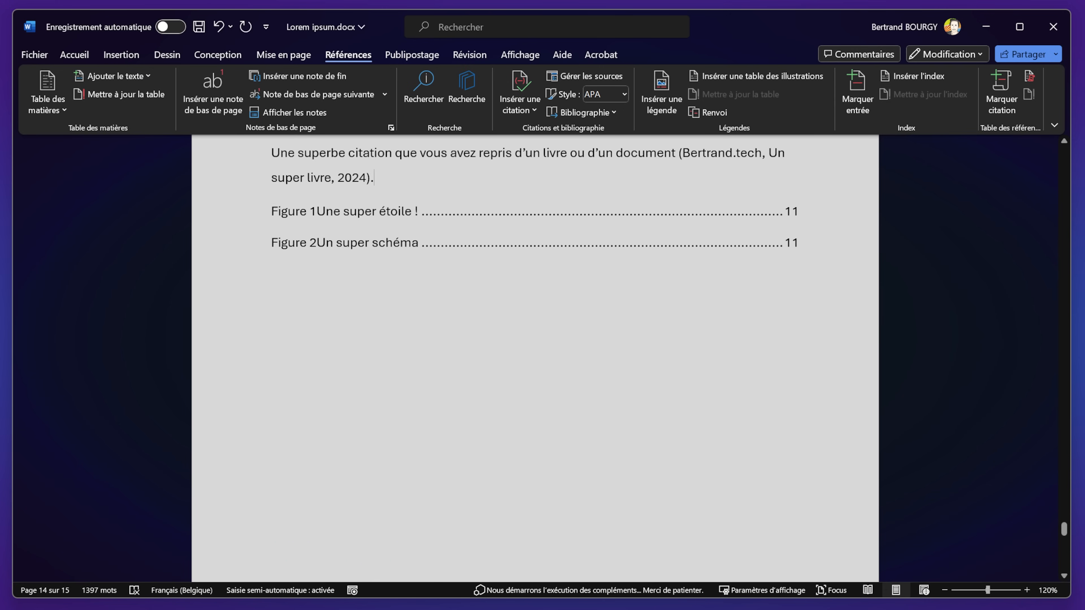
key(Return)
key(Return)
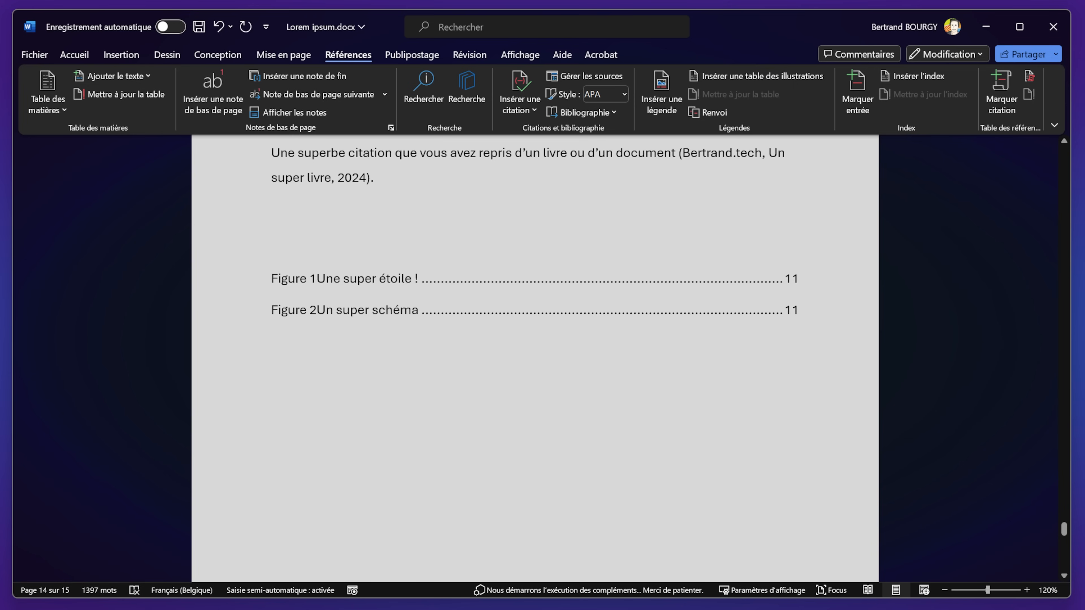
scroll(536, 321, down, 8)
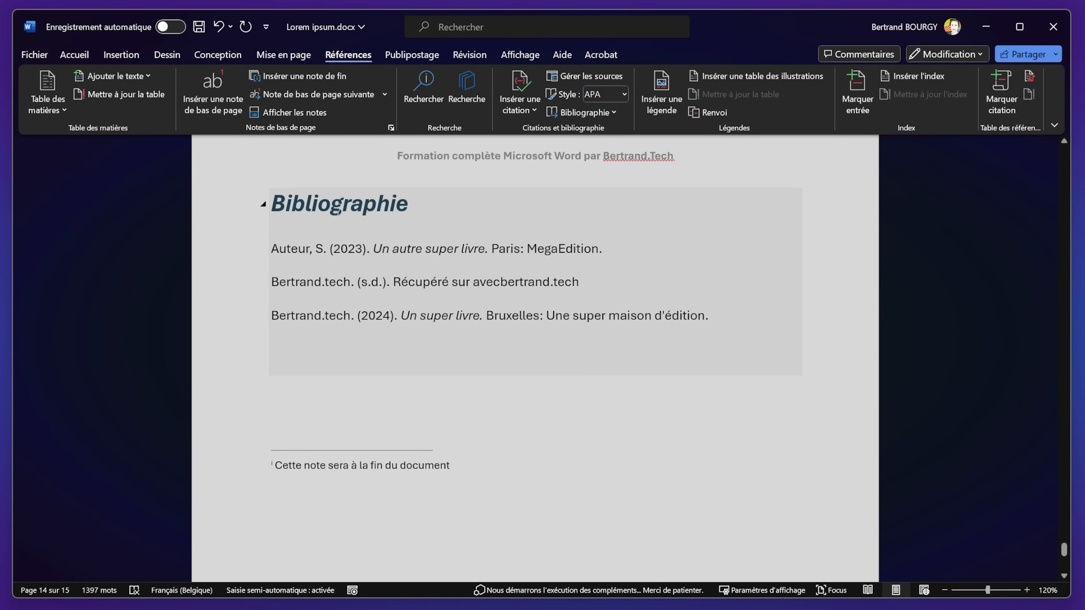
scroll(414, 405, up, 3)
scroll(376, 376, up, 10)
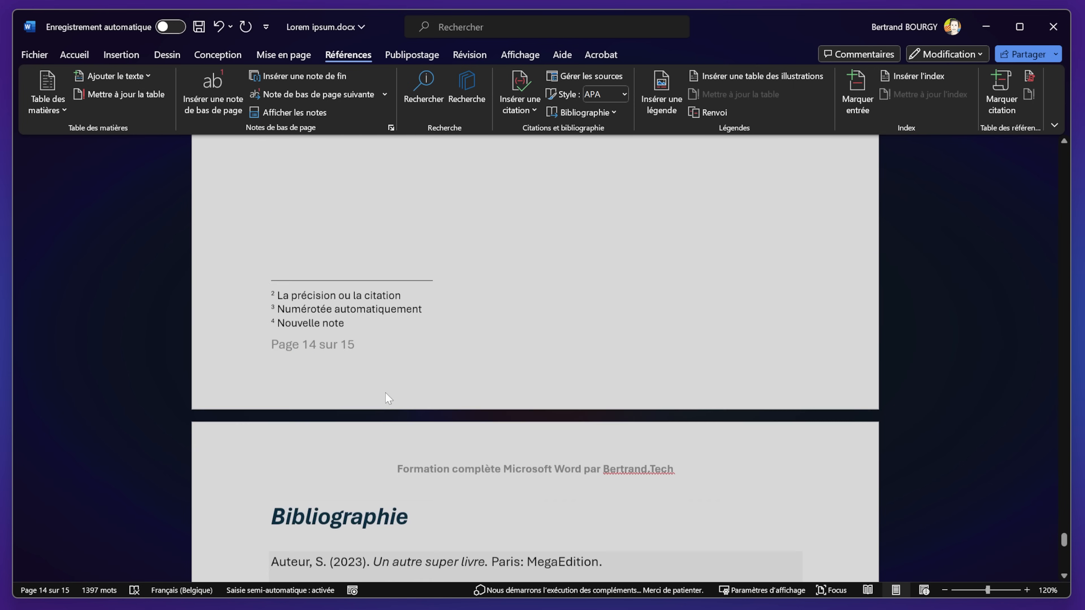
scroll(535, 358, up, 1)
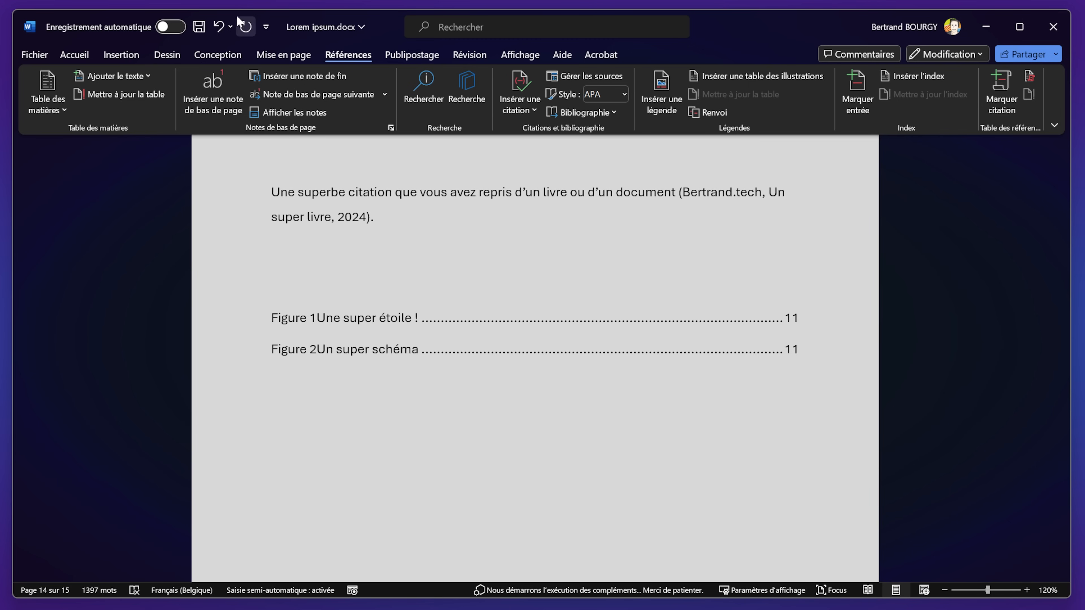
Step: Undo all the empty paragraphs added before and after the table of illustrations
click(219, 28)
click(221, 28)
click(221, 27)
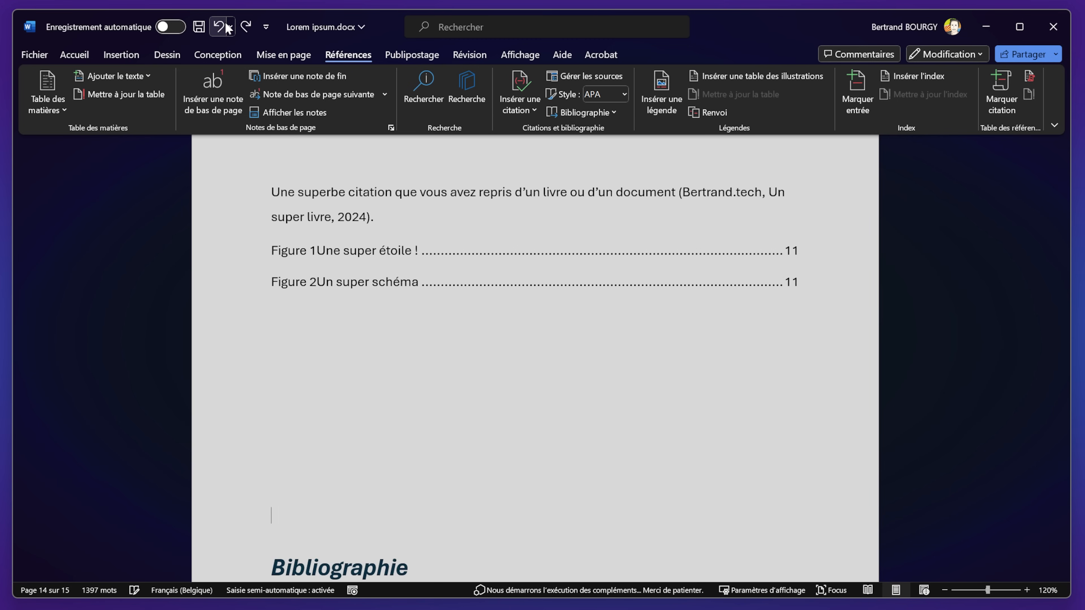
click(221, 27)
click(220, 27)
click(221, 27)
click(221, 28)
Step: Insert a page break after the table of illustrations and check that the "Bibliographie" section starts on a new page
click(134, 58)
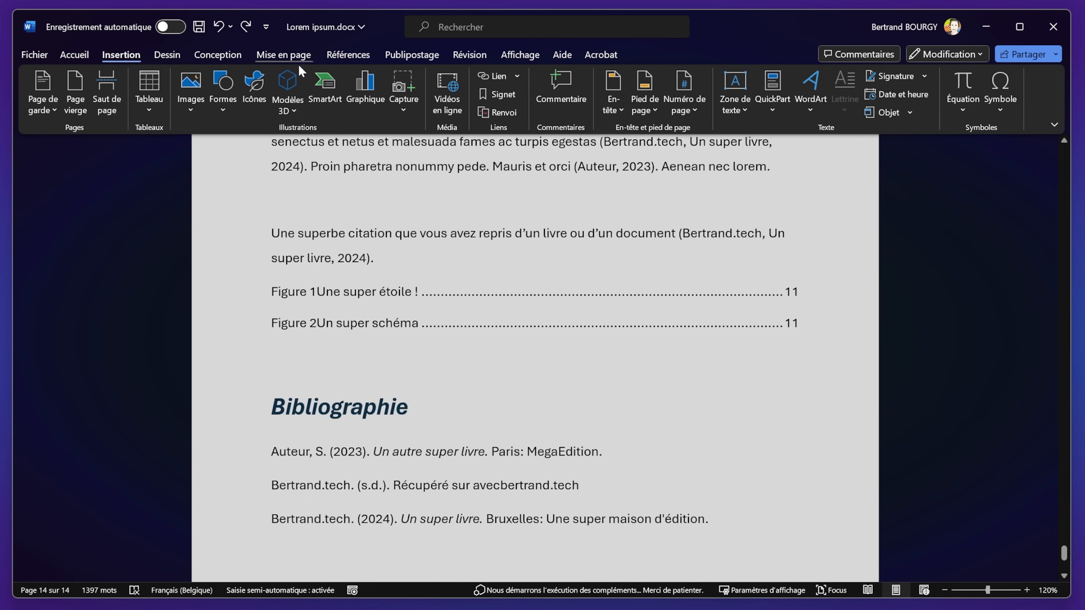
click(298, 57)
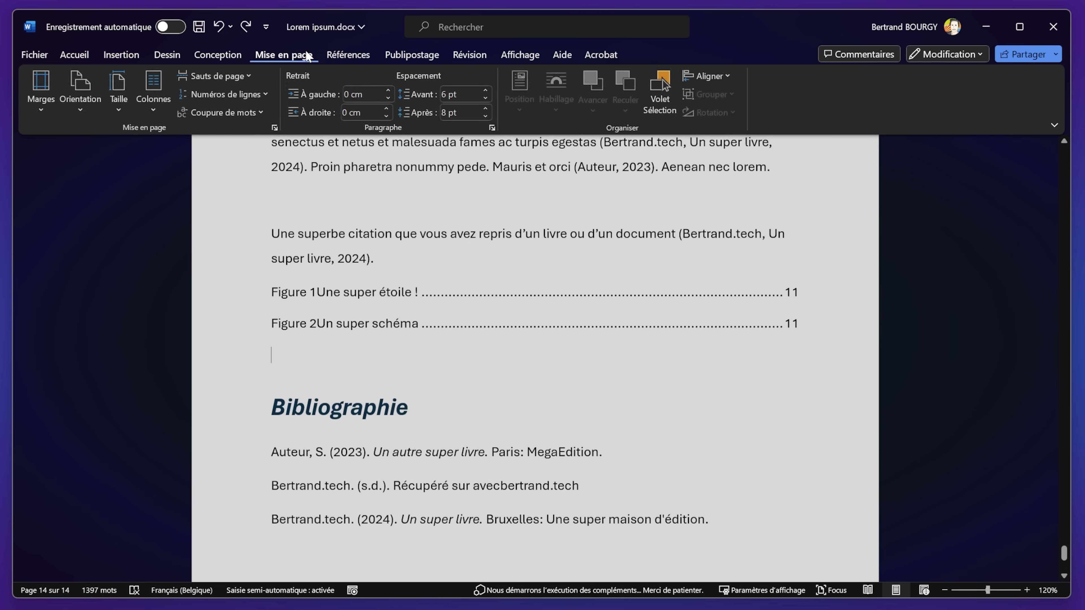
click(237, 74)
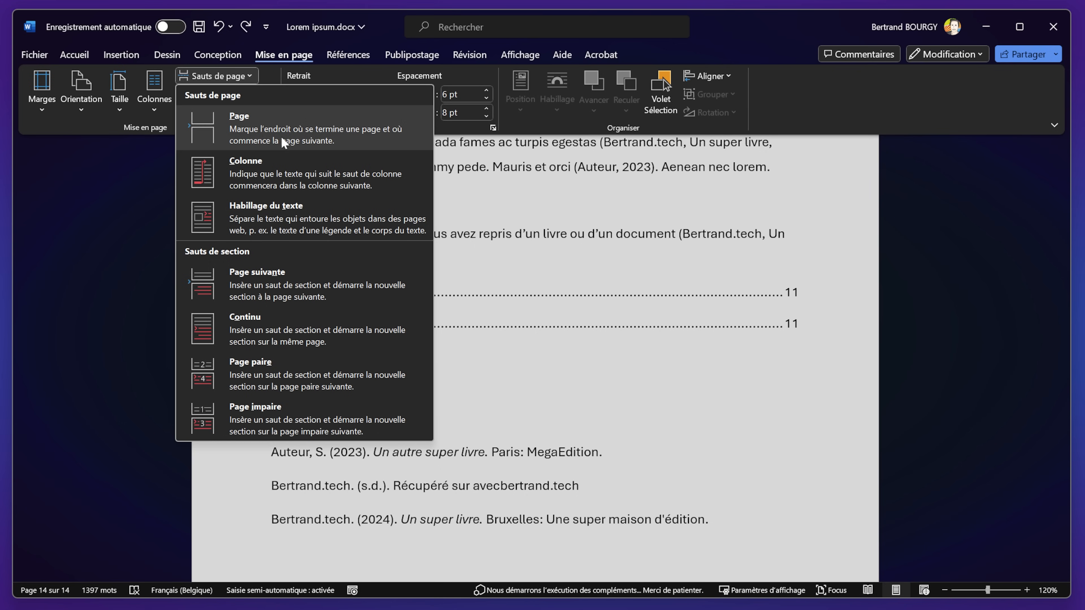
click(236, 74)
click(236, 73)
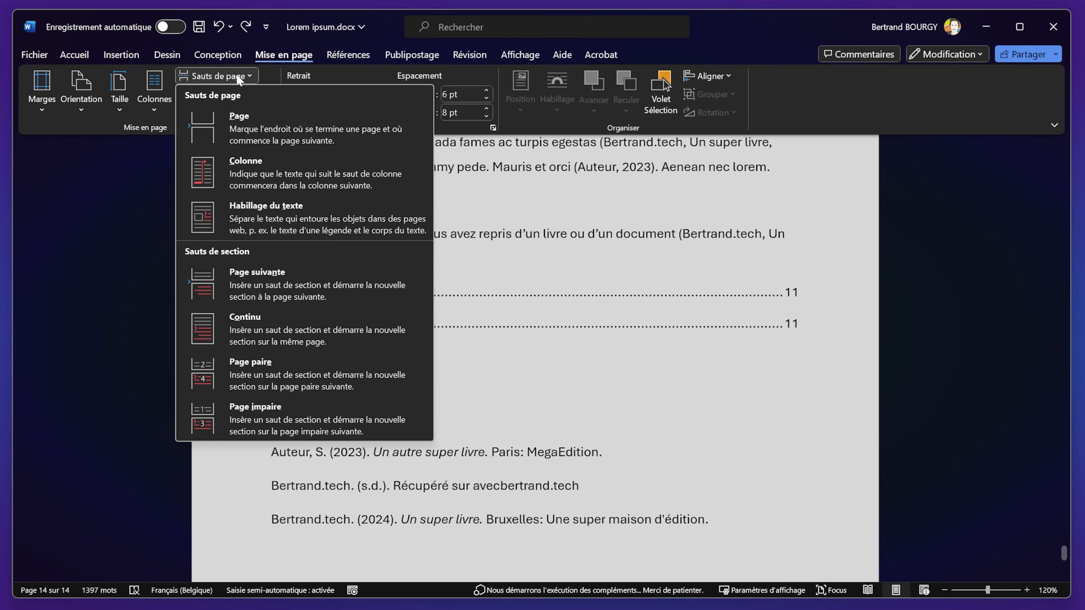
click(239, 129)
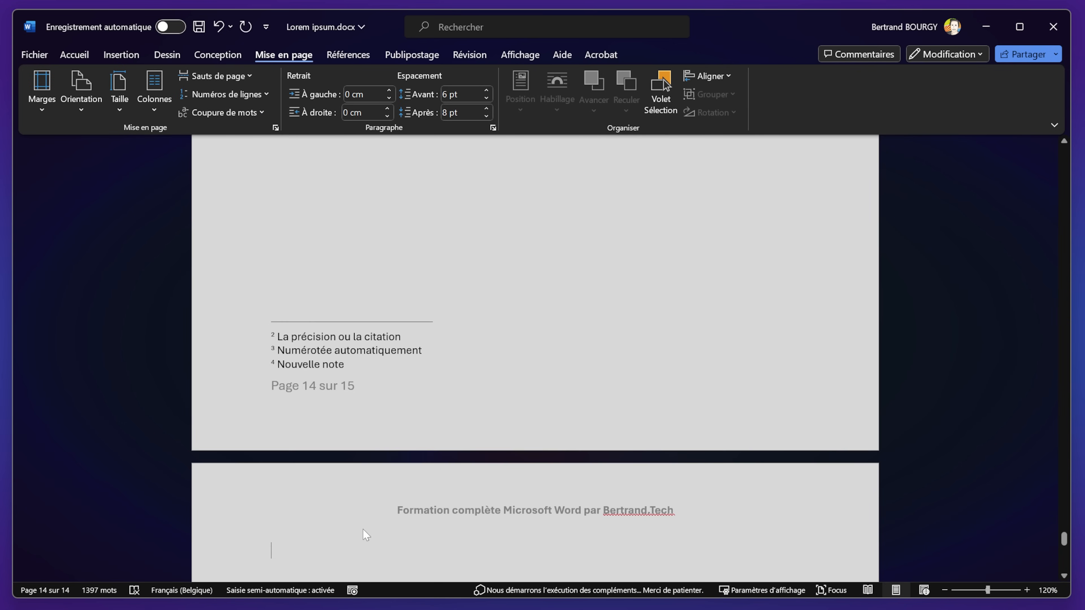
scroll(402, 399, down, 5)
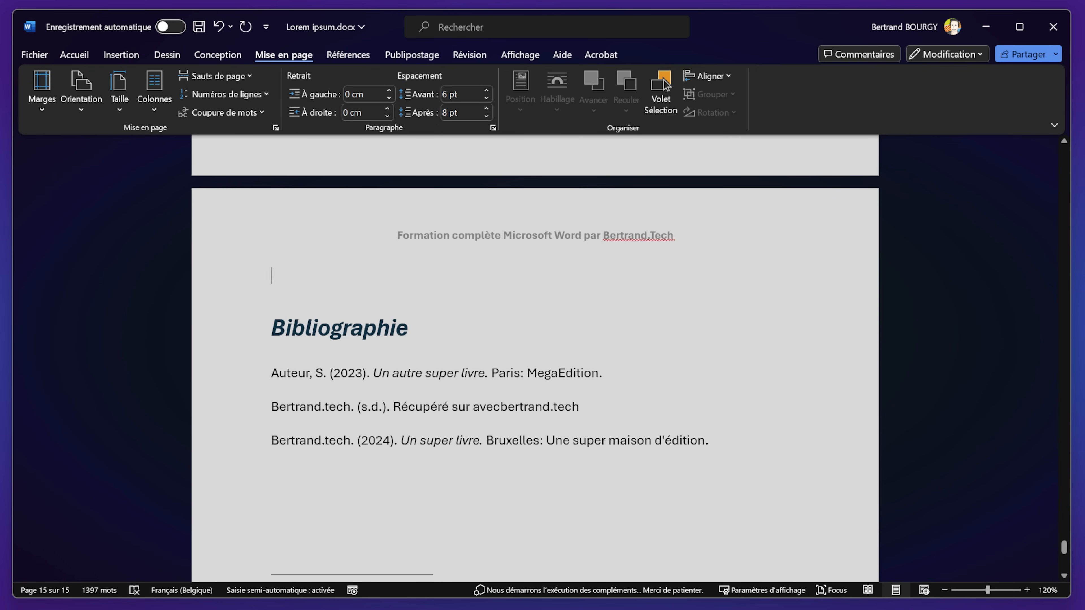
scroll(331, 302, up, 8)
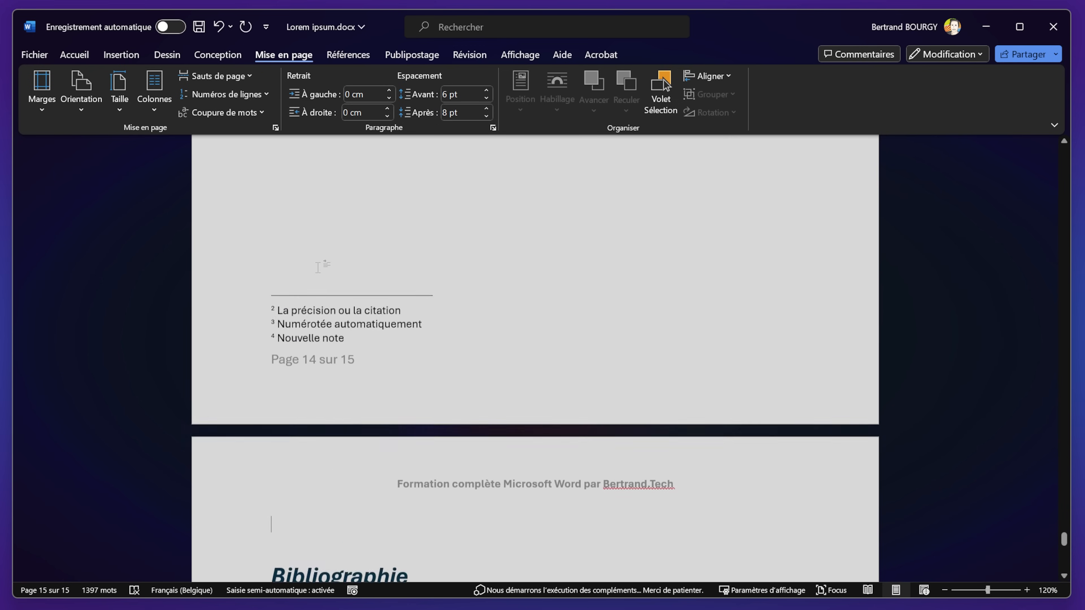
scroll(299, 256, down, 4)
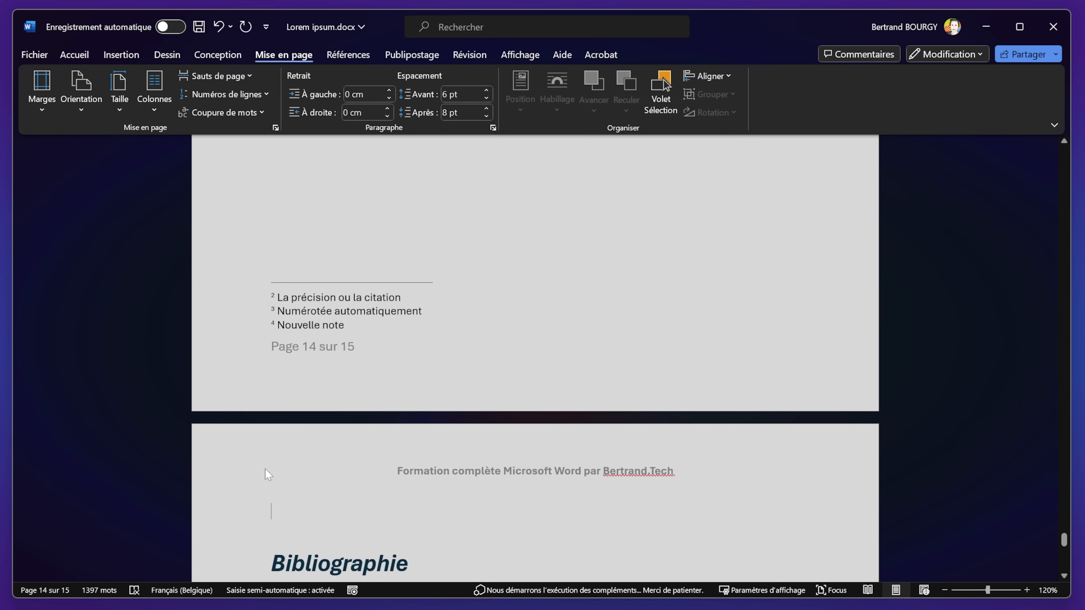
Step: Generate filler text with =lorem(10, 5) below the table of illustrations and check where the "Bibliographie" section starts
scroll(306, 393, up, 8)
click(305, 392)
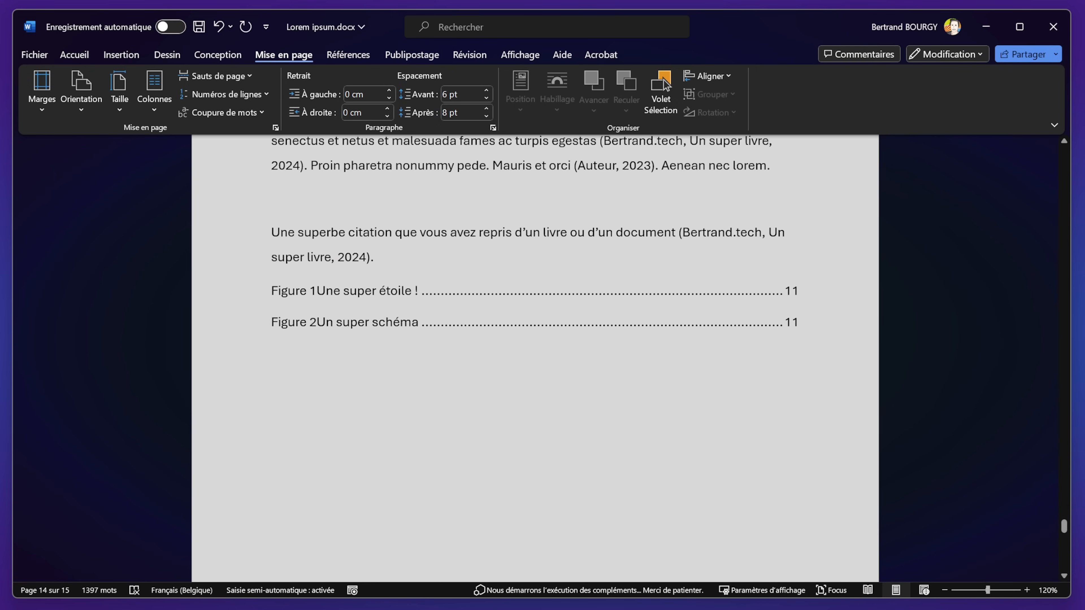
text(=lorem()
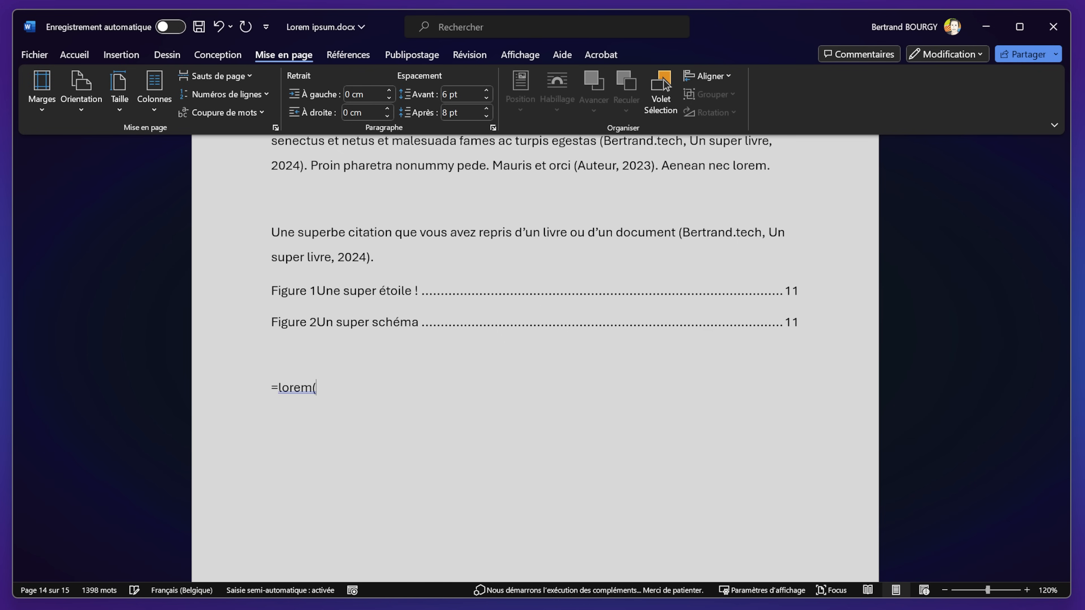
text(10, 5))
key(Return)
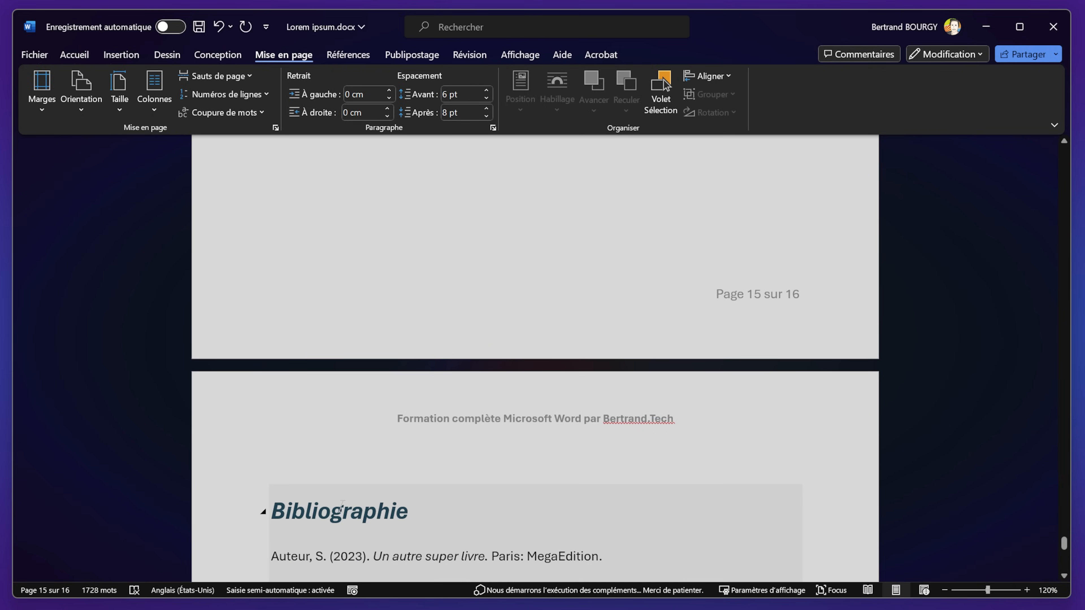
scroll(347, 395, down, 3)
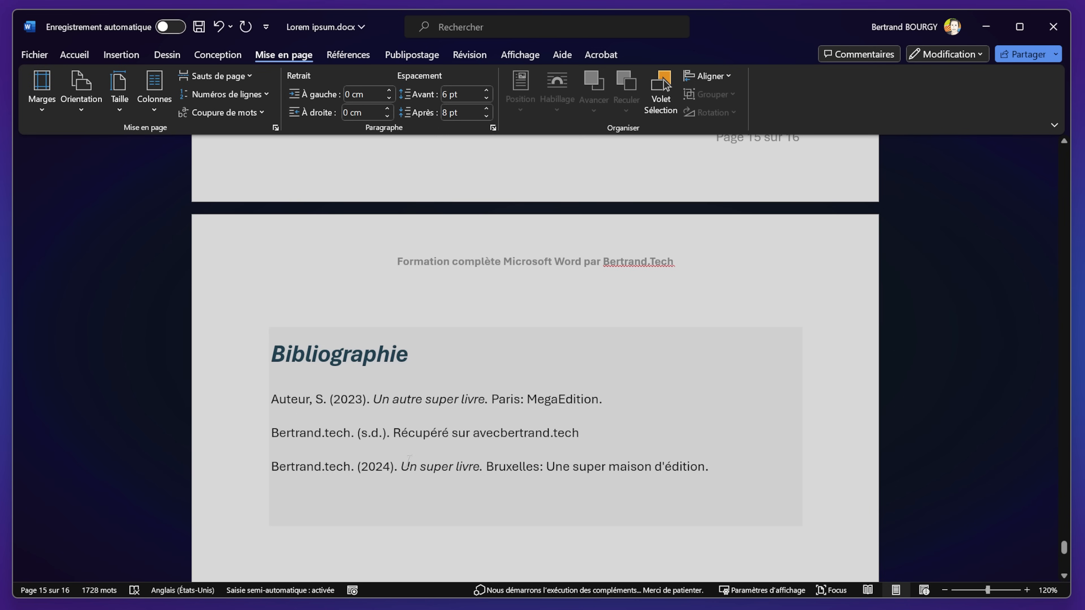
scroll(663, 80, up, 1)
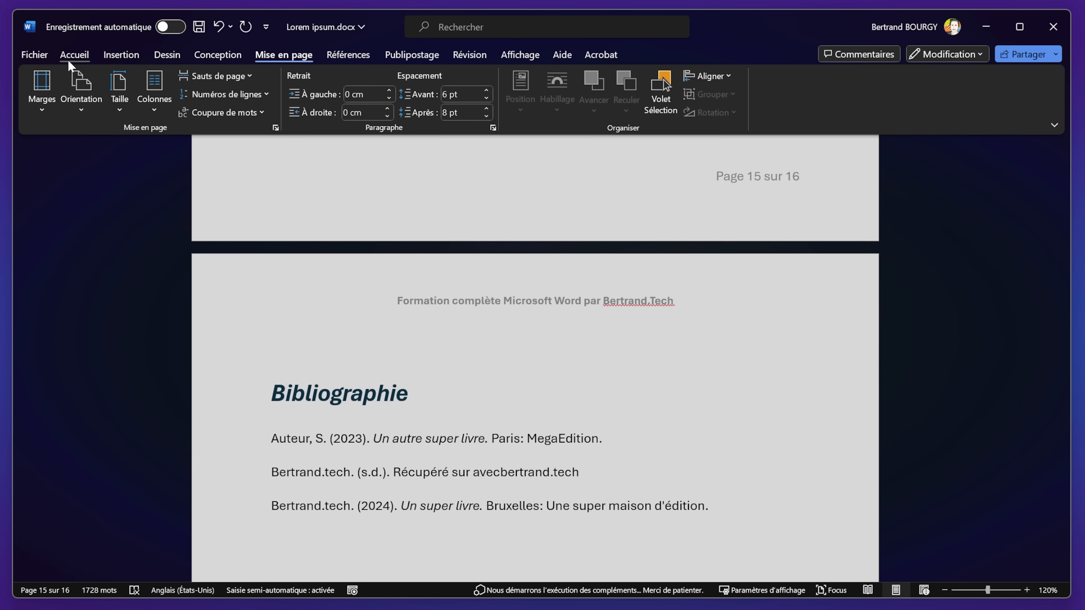
Step: Display the formatting marks and inspect the page break between the filler text and the "Bibliographie" section
click(75, 54)
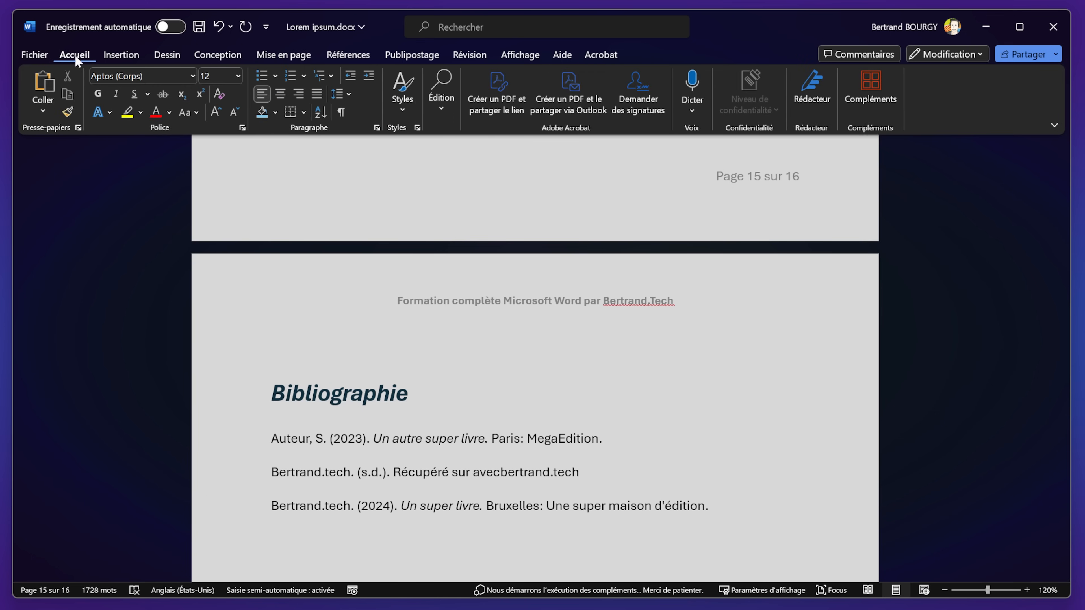
click(341, 113)
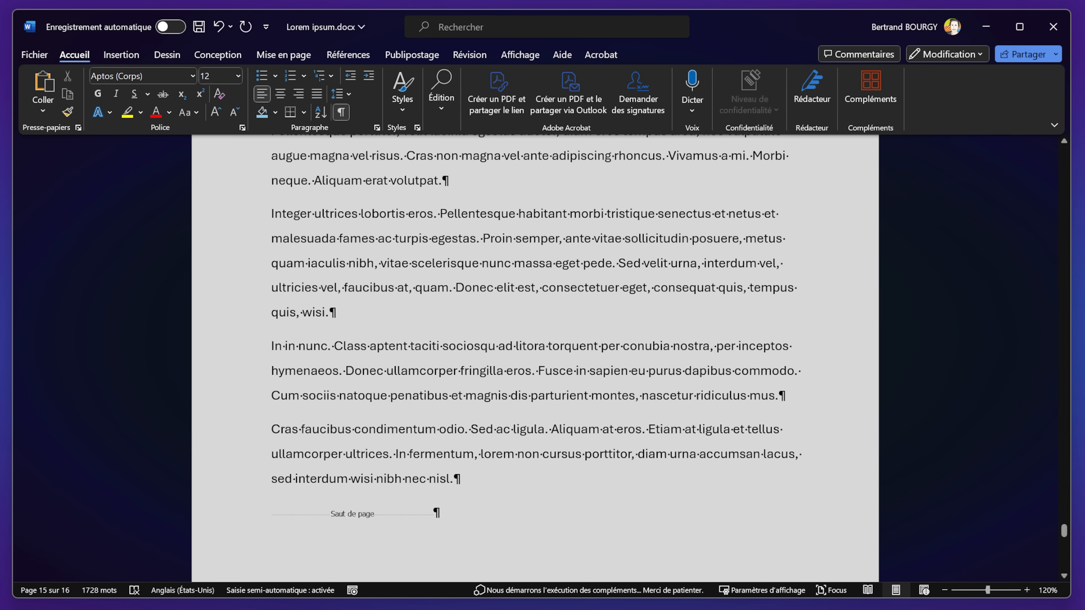
scroll(403, 481, down, 12)
scroll(465, 340, up, 7)
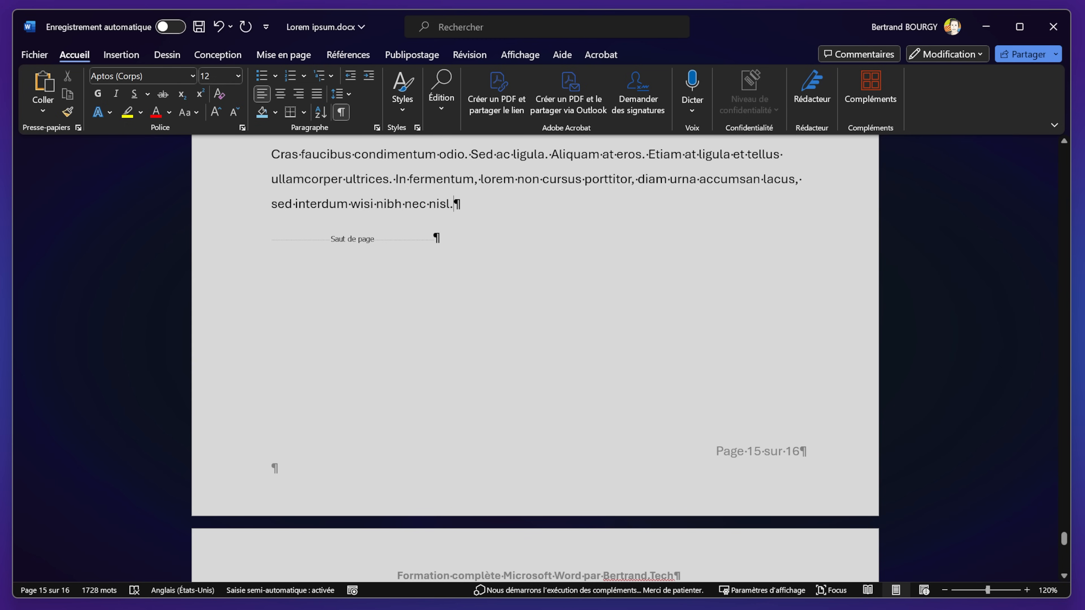
scroll(405, 553, down, 5)
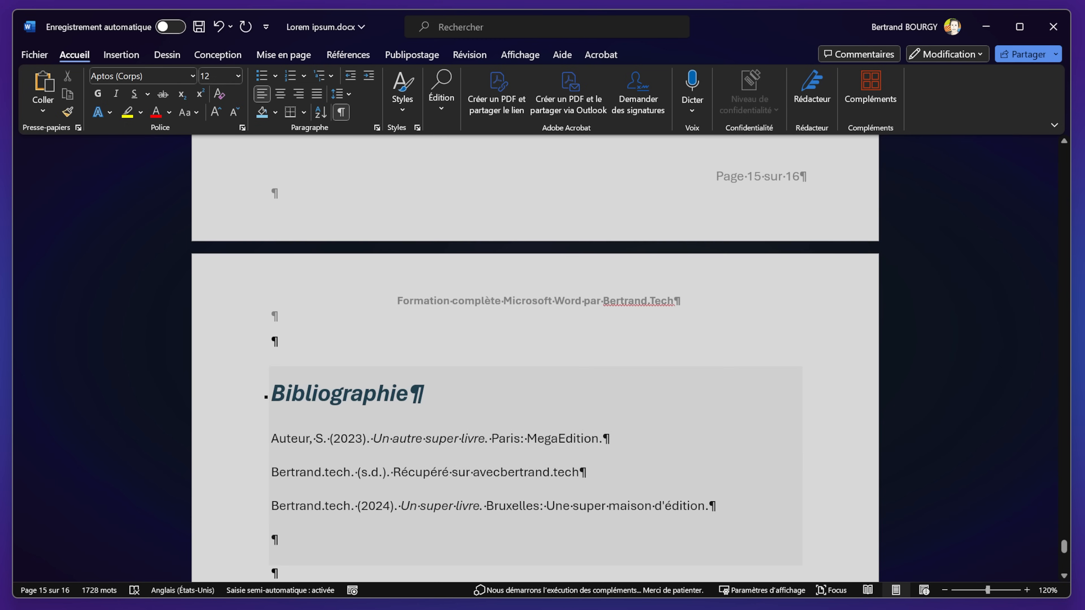
Step: Delete the empty paragraph above the "Bibliographie" heading and return to the end of the filler text before the page break
click(278, 343)
key(BackSpace)
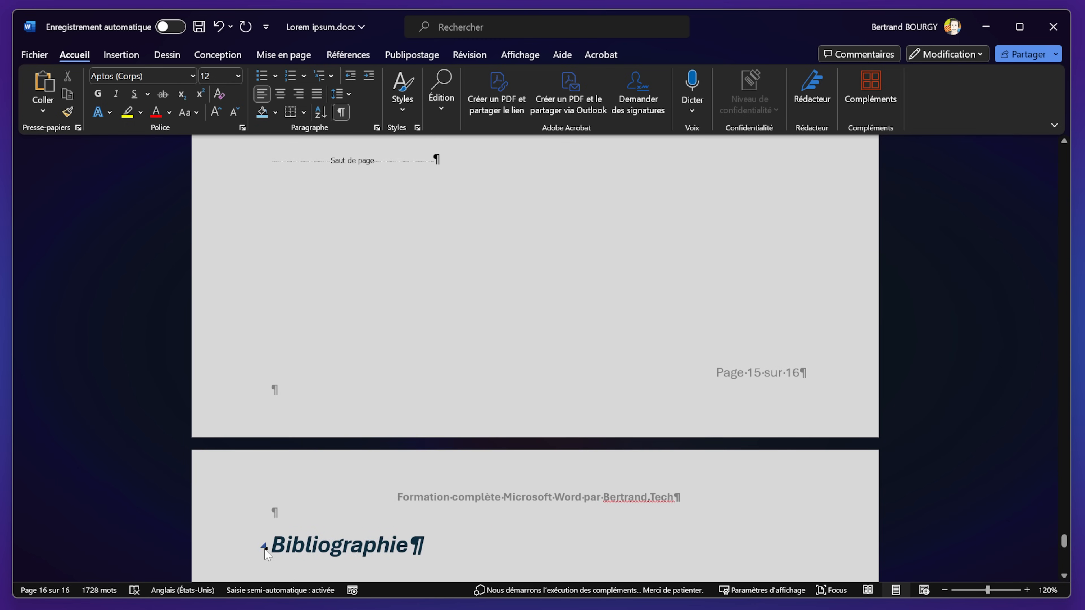
click(273, 524)
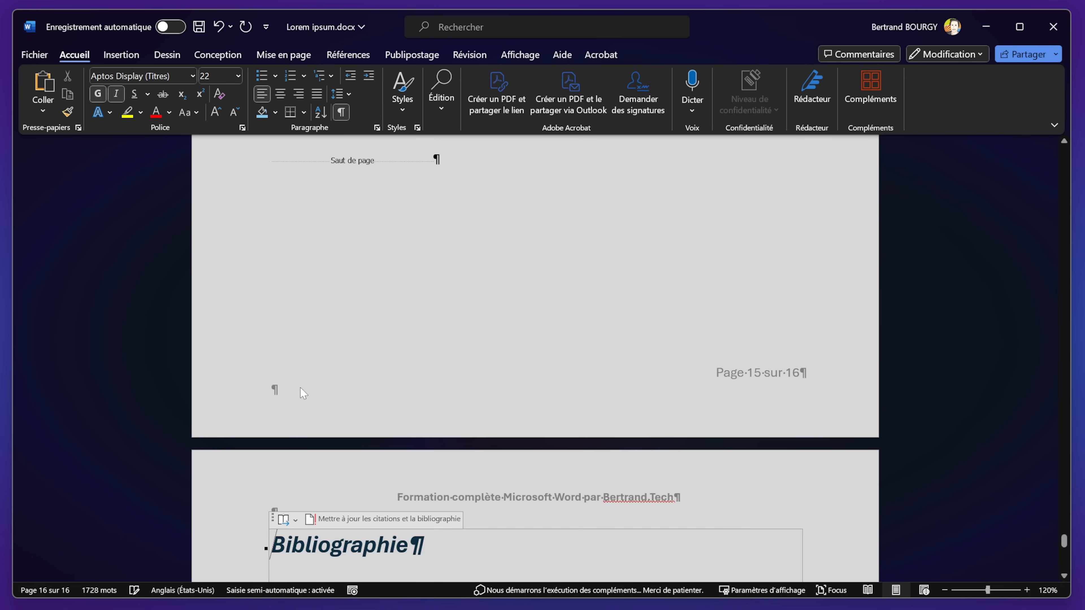
scroll(391, 371, up, 3)
key(Up)
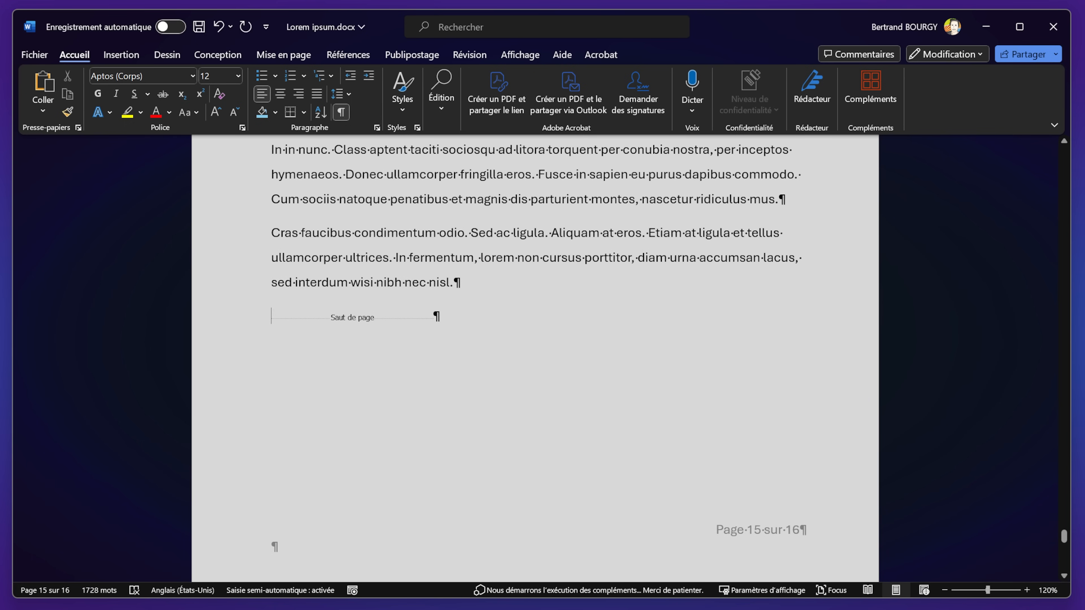
scroll(425, 317, down, 6)
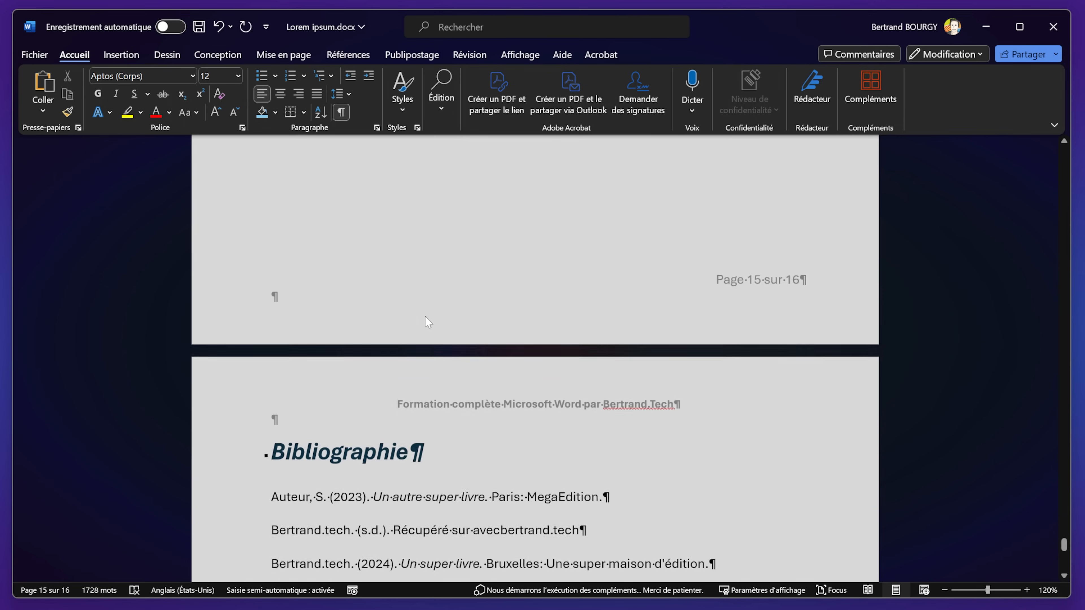
scroll(425, 316, up, 6)
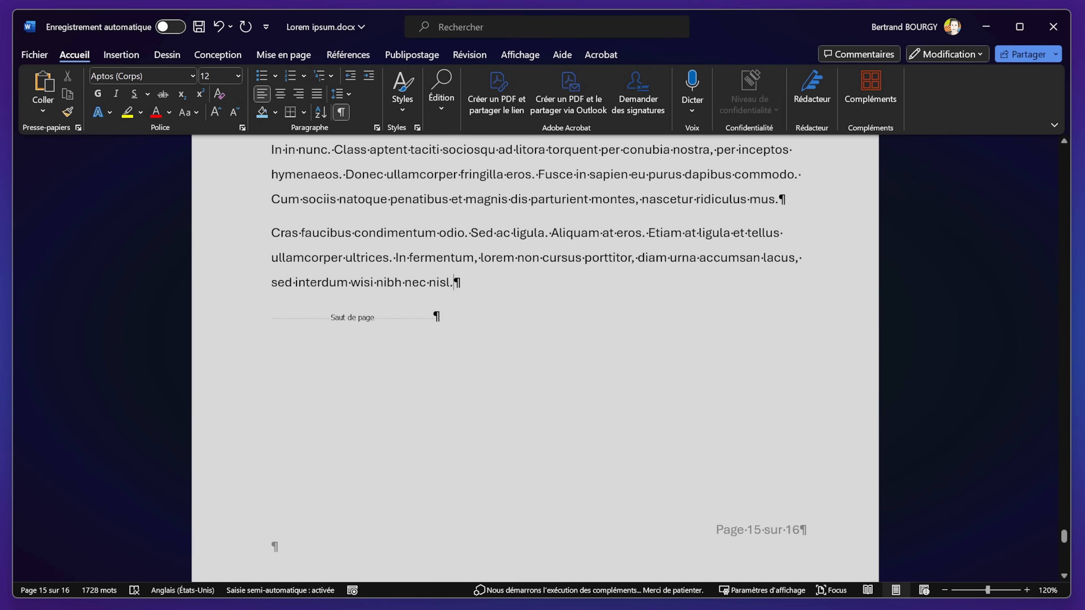
Step: Add an empty paragraph and the line "Du texte" between the filler text and the page break, and check the bibliography's position
key(Return)
key(Return)
key(Up)
text(Du )
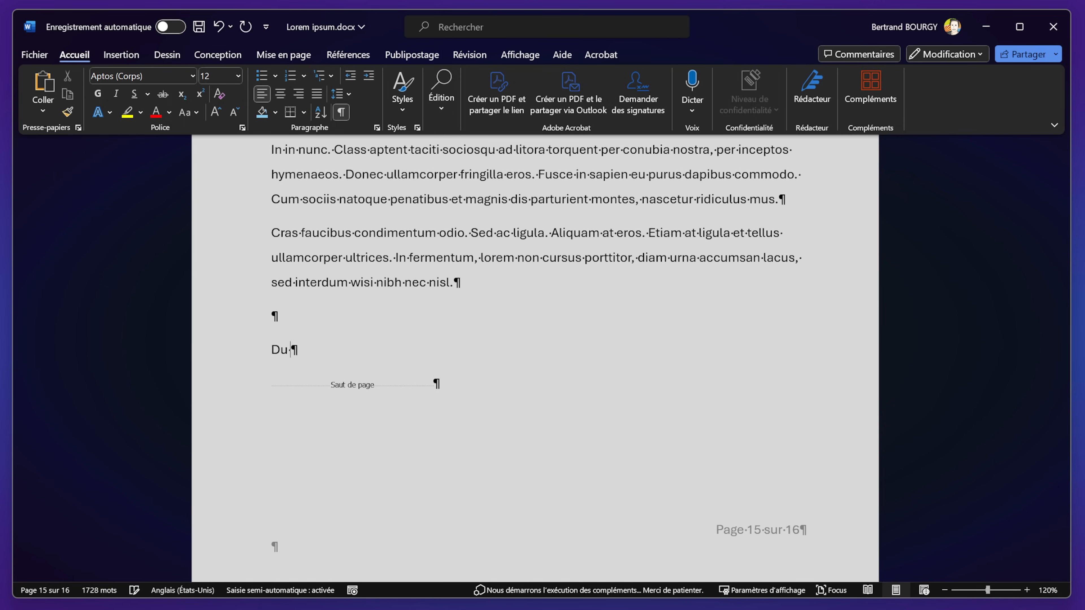
text(texte)
scroll(535, 359, down, 4)
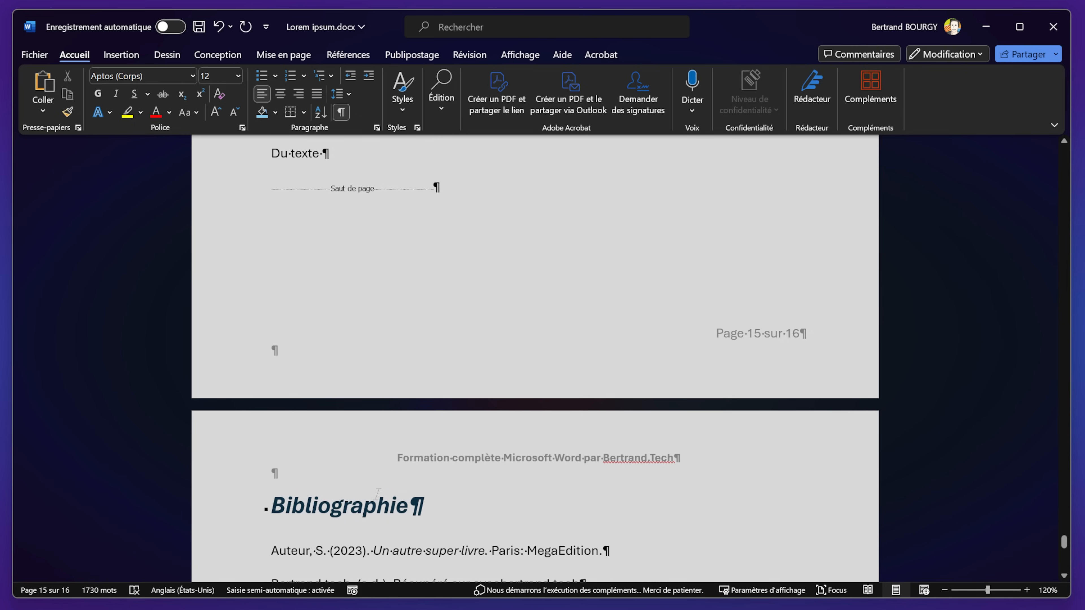
scroll(535, 359, down, 5)
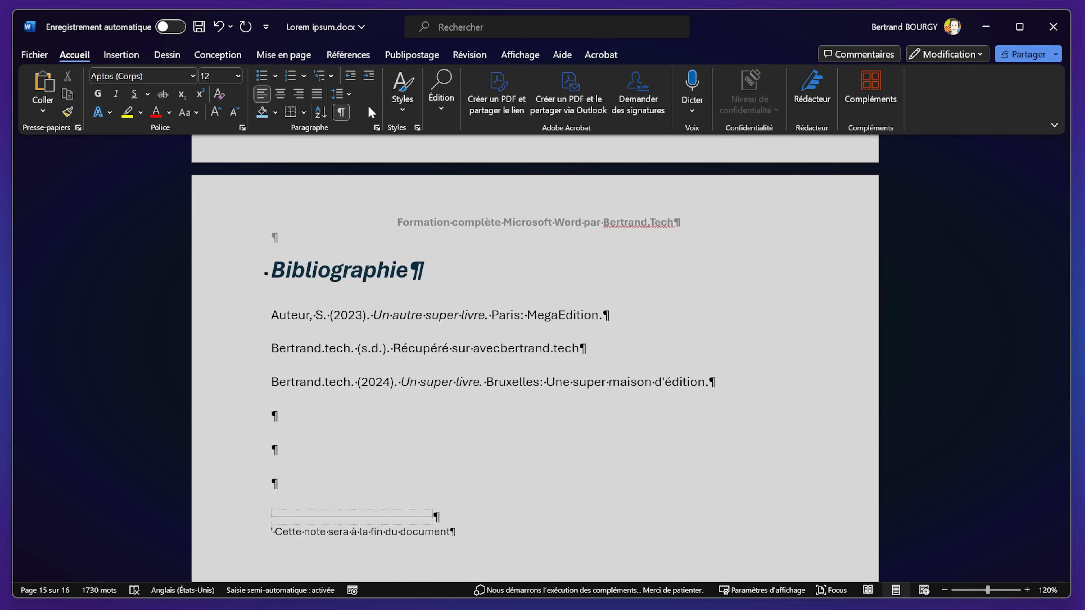
Step: Hide the formatting marks, insert a next-page section break after "Du texte", and review the resulting pages
click(342, 112)
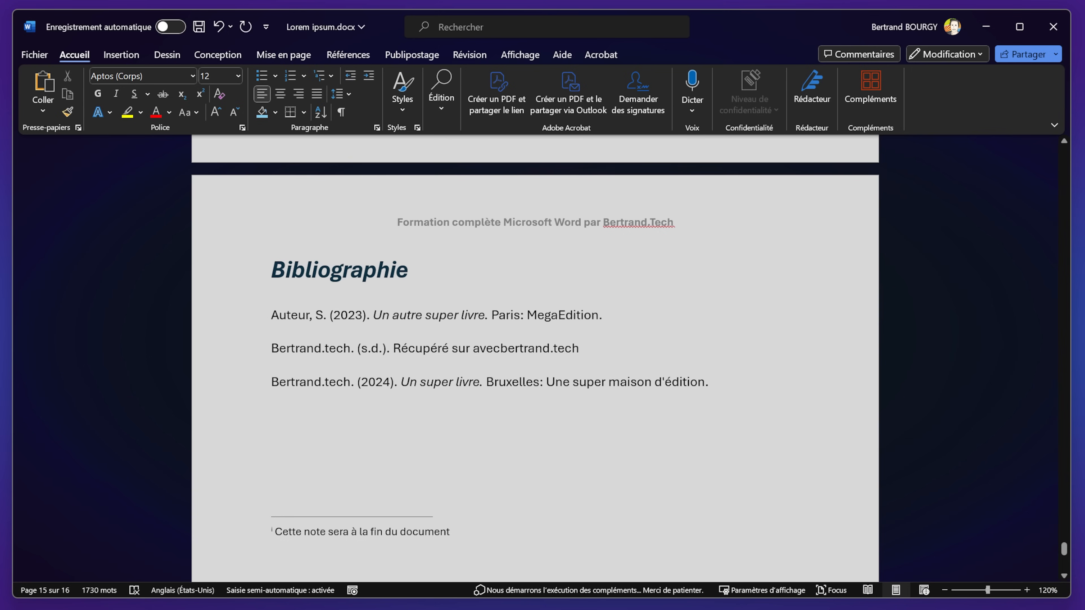
scroll(534, 359, up, 5)
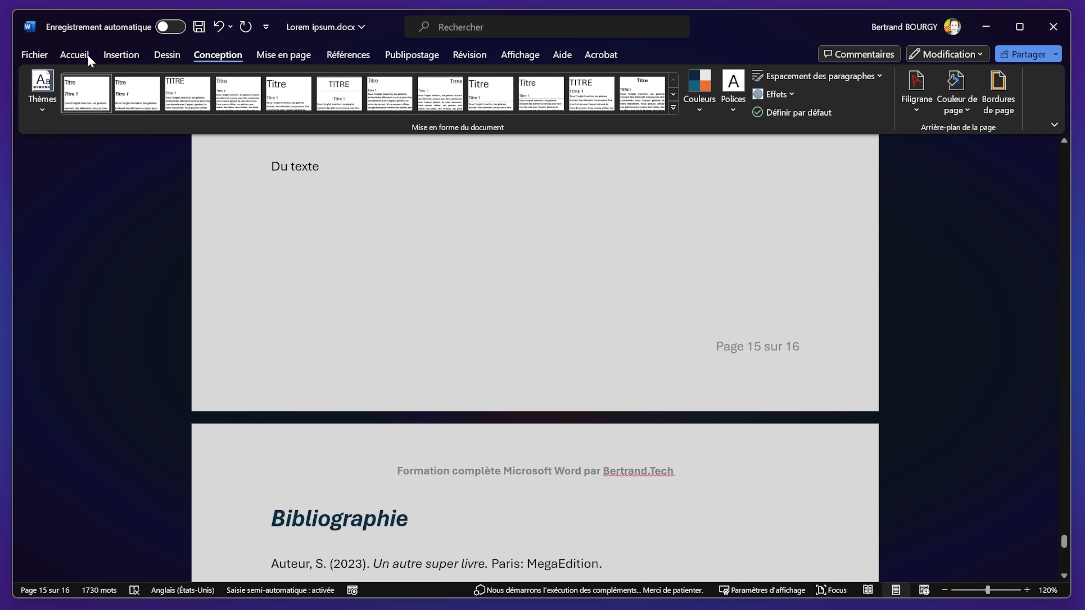
click(77, 55)
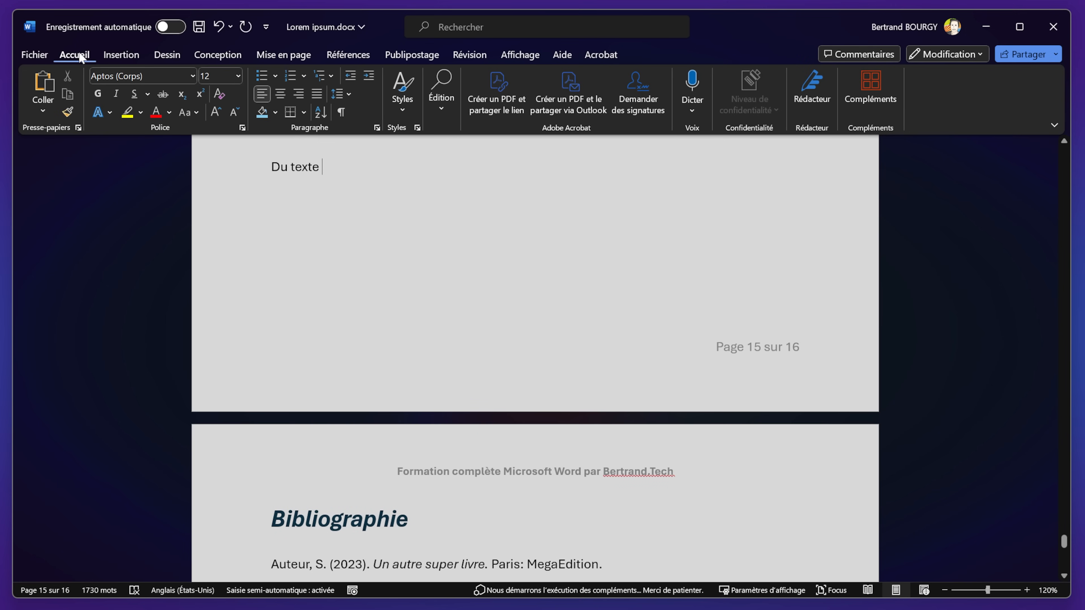
click(287, 52)
click(246, 76)
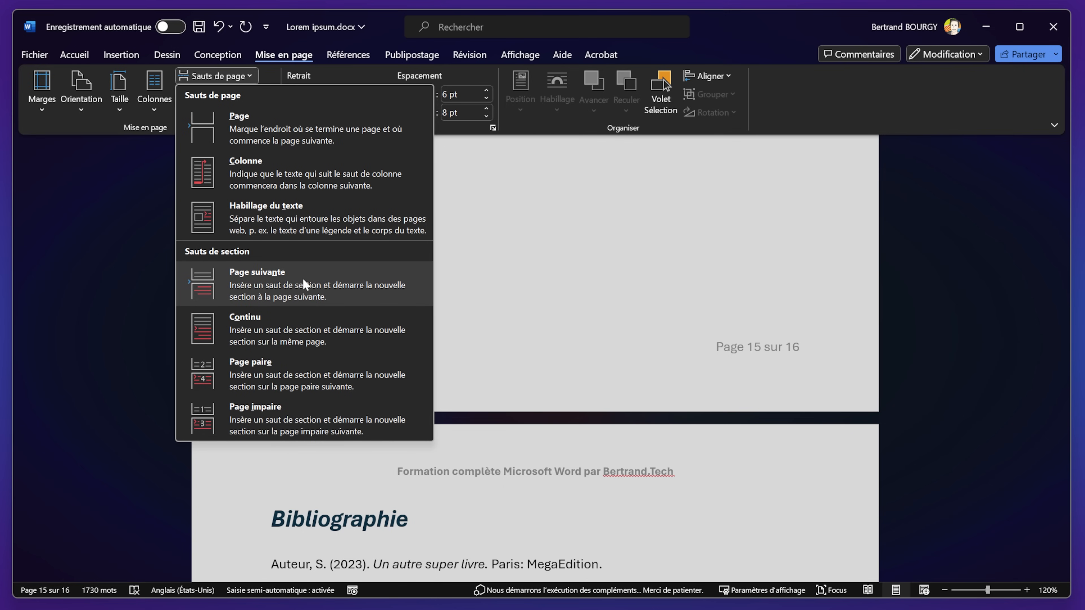
click(286, 291)
scroll(534, 342, down, 5)
scroll(509, 419, down, 3)
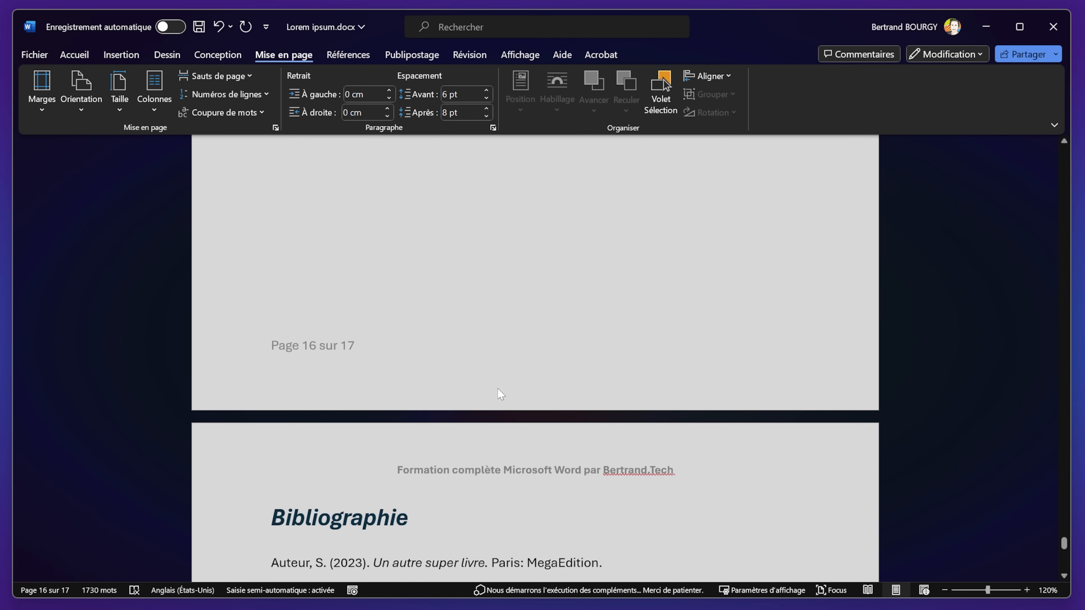
scroll(479, 389, up, 6)
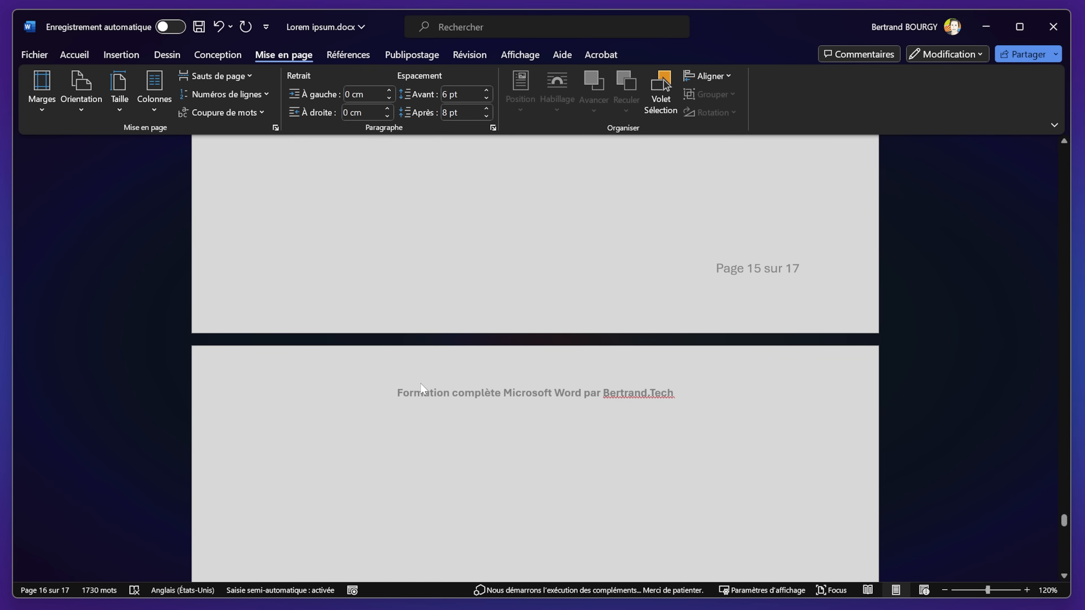
Step: Display the formatting marks again and compare the section break after "Du texte" with the page break on the following page
click(88, 57)
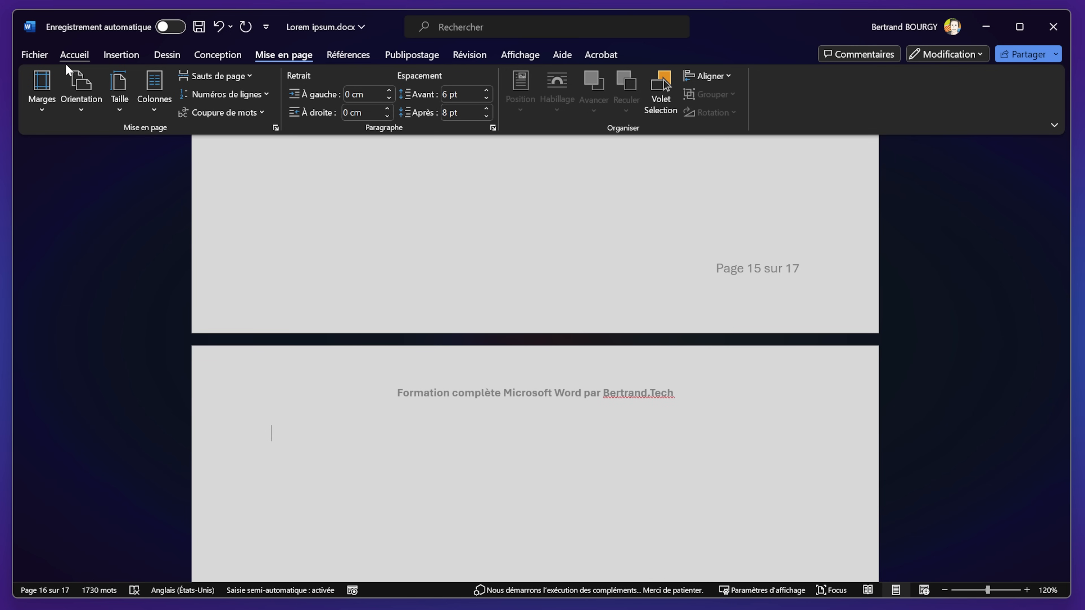
click(341, 112)
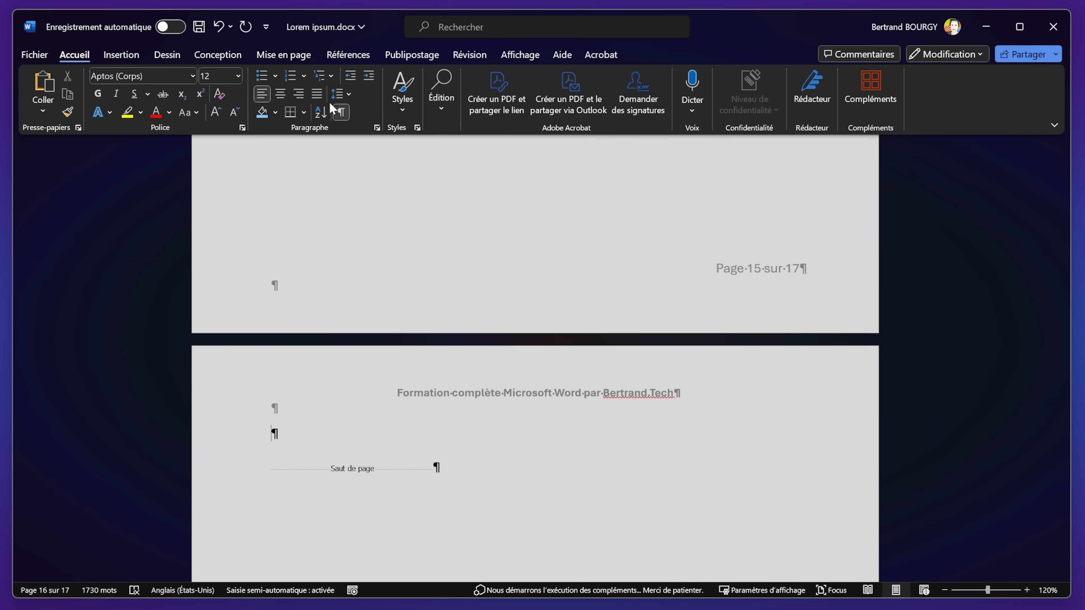
scroll(342, 437, up, 5)
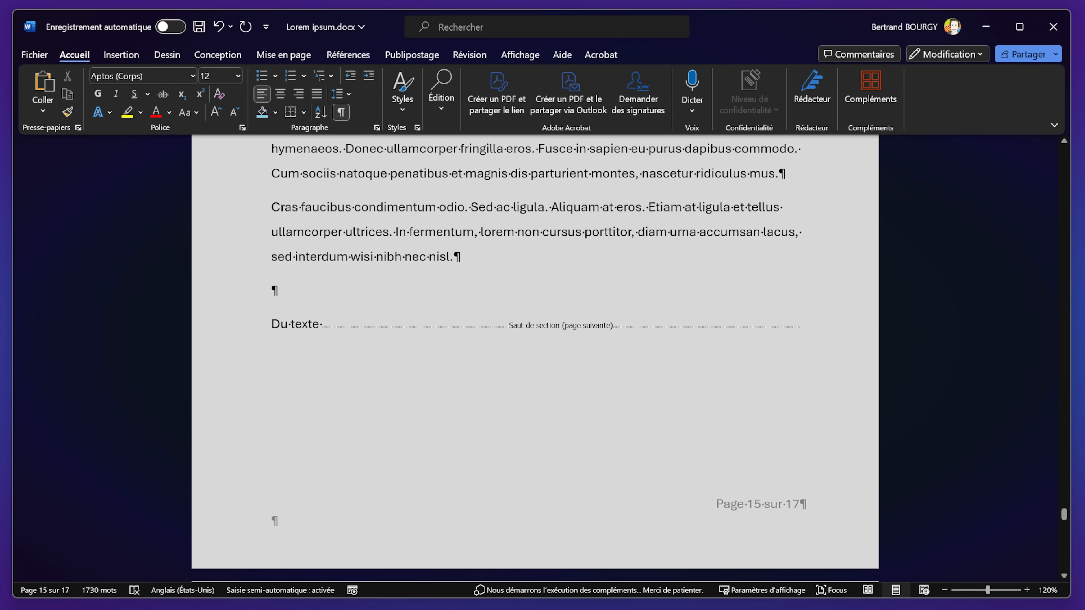
scroll(576, 406, down, 6)
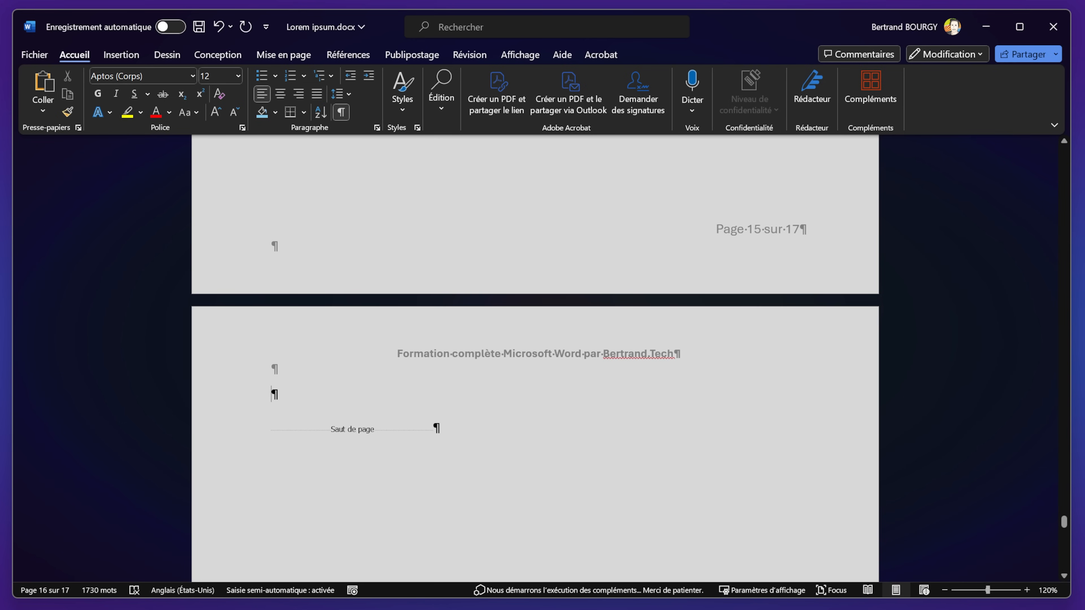
Step: Hide the formatting marks and set the section after the "Du texte" section break to landscape orientation
key(ctrl+shift+8)
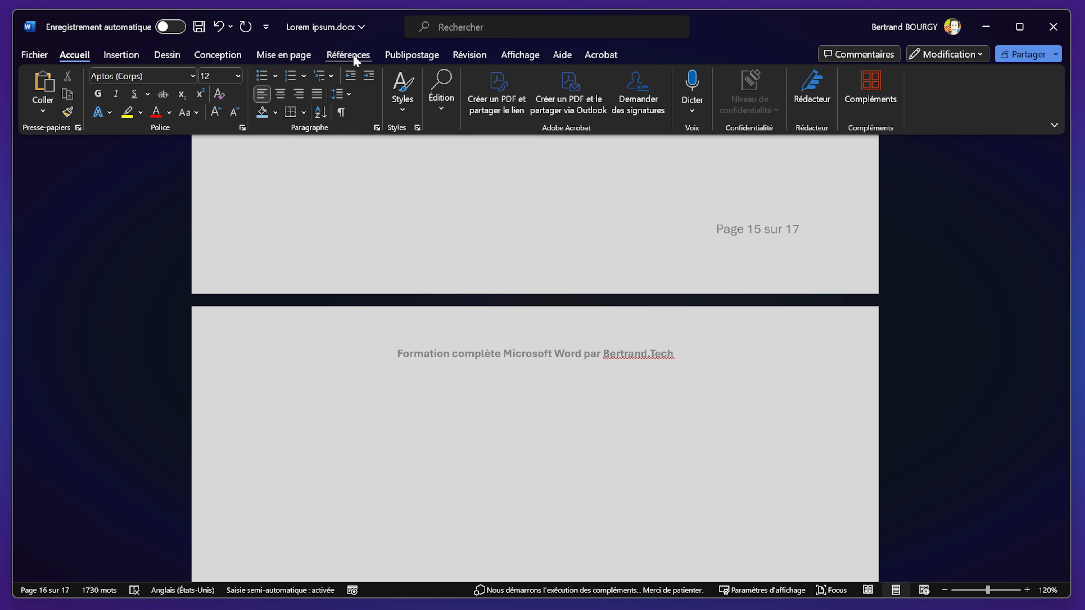
click(285, 53)
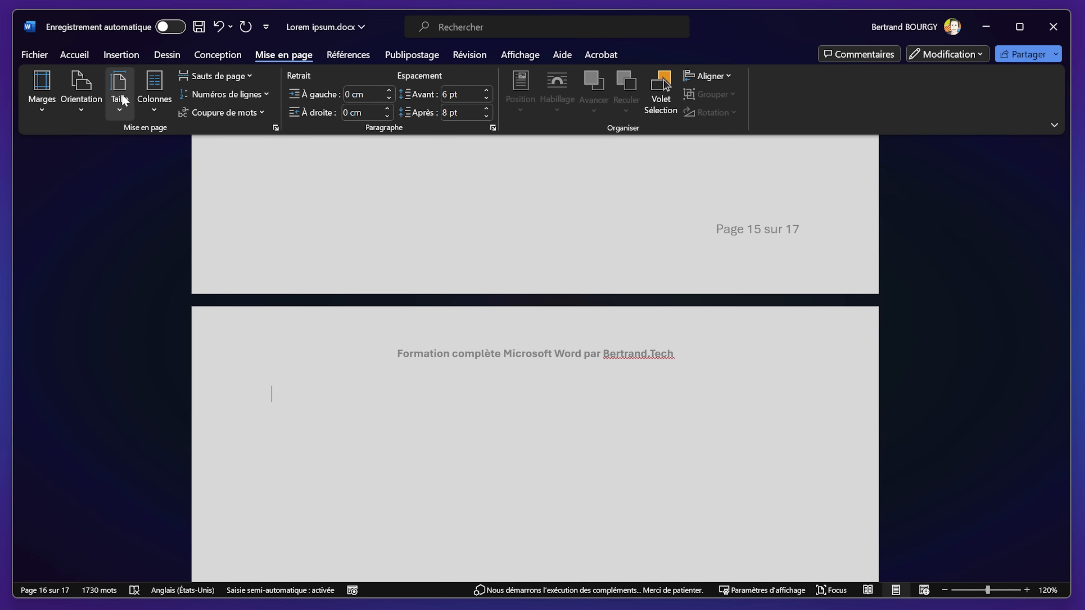
click(81, 97)
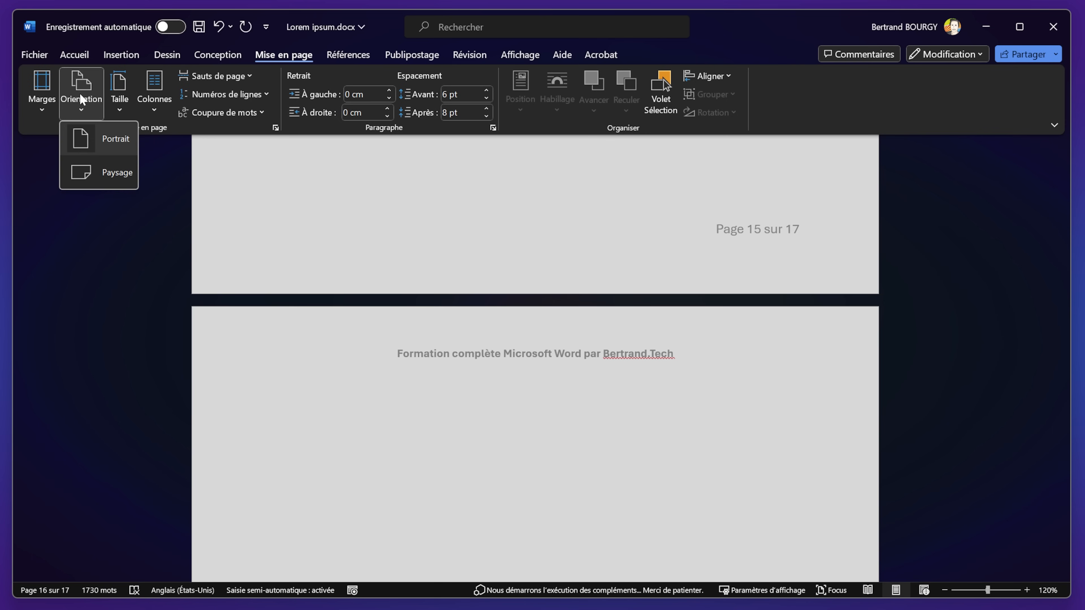
click(109, 175)
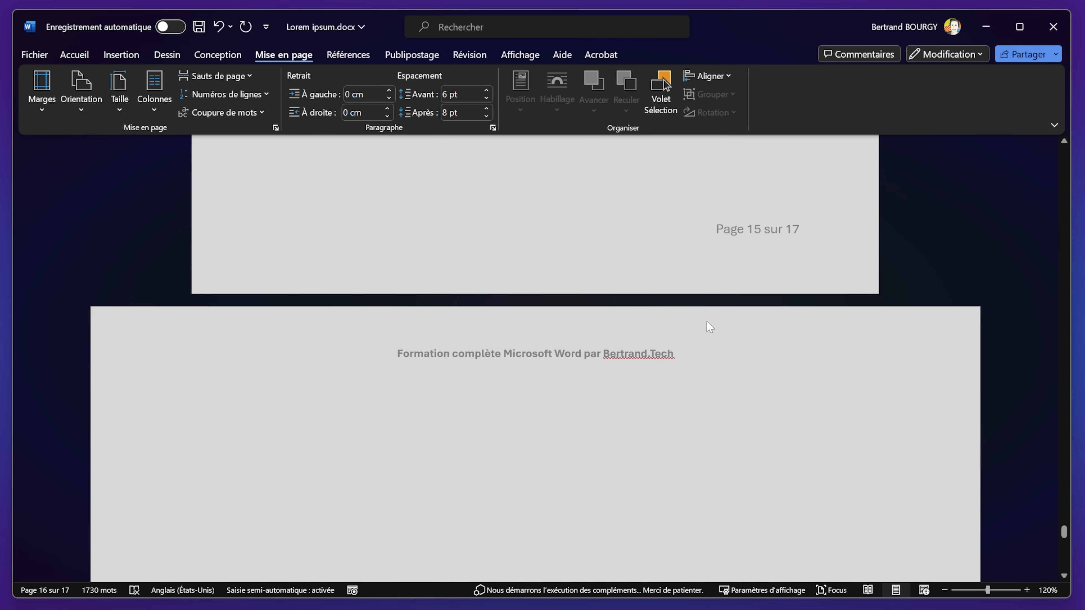
Step: Review the page orientation before and after the section break, through to the bibliography and back to the first landscape page
scroll(708, 322, up, 5)
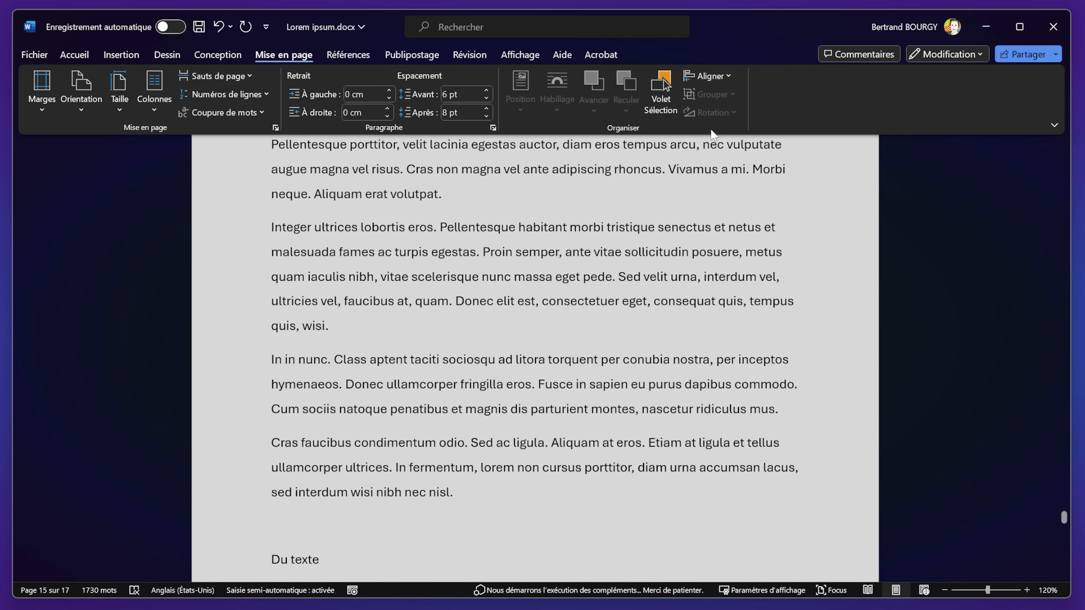
scroll(665, 85, down, 10)
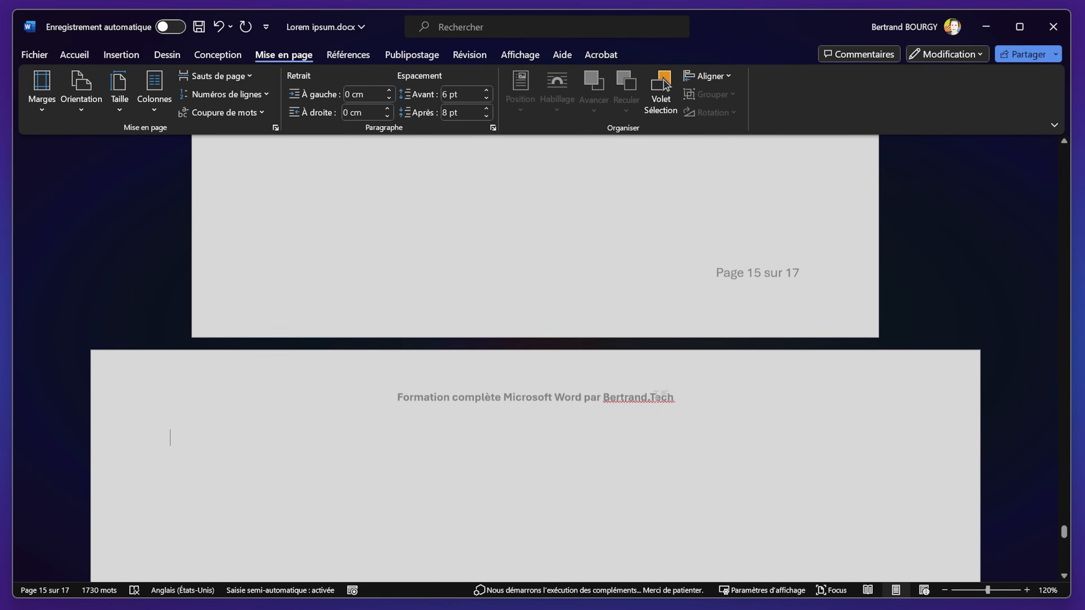
scroll(661, 394, down, 8)
scroll(661, 393, up, 11)
scroll(662, 394, up, 11)
scroll(661, 394, down, 4)
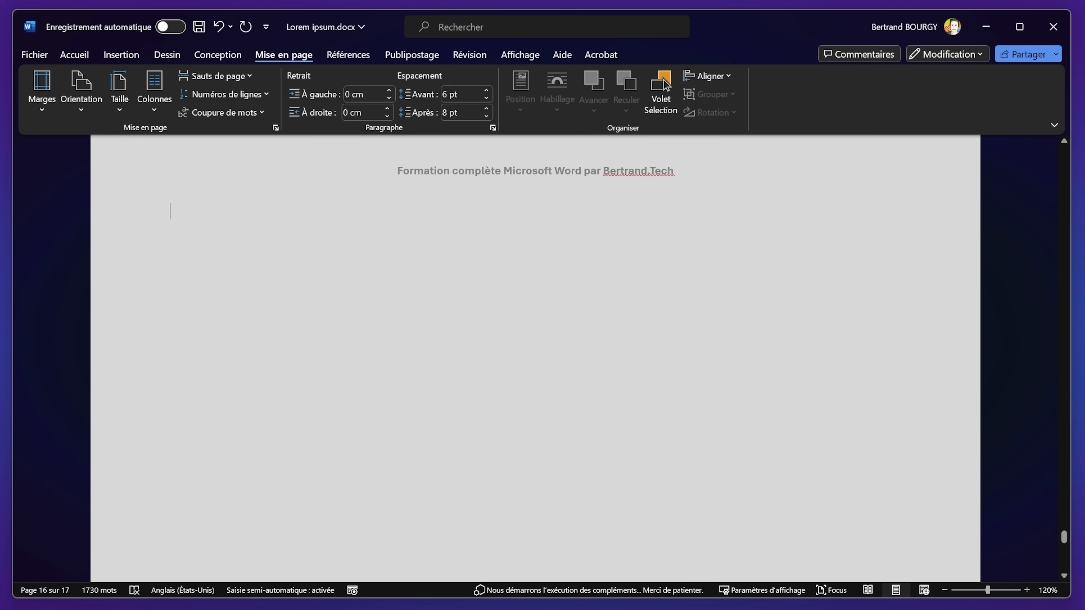
scroll(665, 84, up, 3)
scroll(562, 239, down, 20)
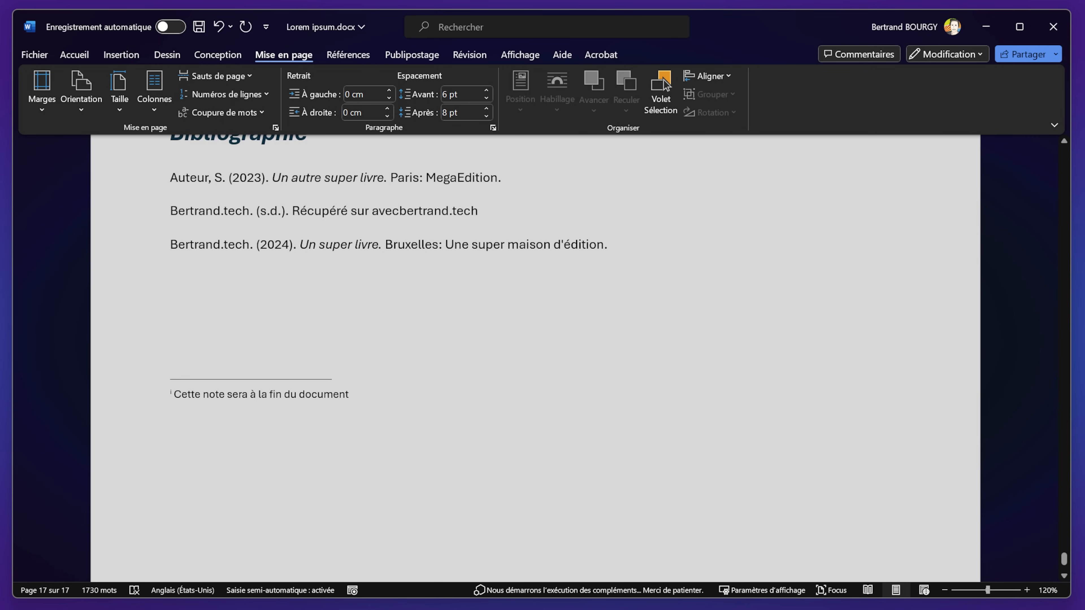
scroll(456, 411, down, 4)
scroll(457, 411, up, 14)
scroll(457, 411, up, 10)
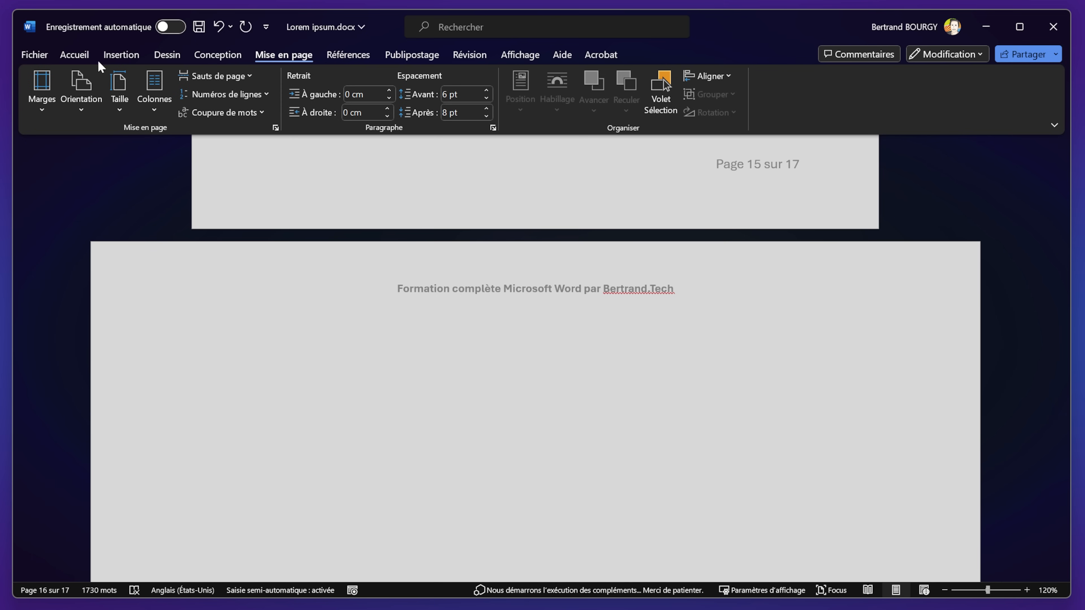
Step: Insert a next-page section break on the empty landscape page and set the section that follows to portrait orientation
click(216, 76)
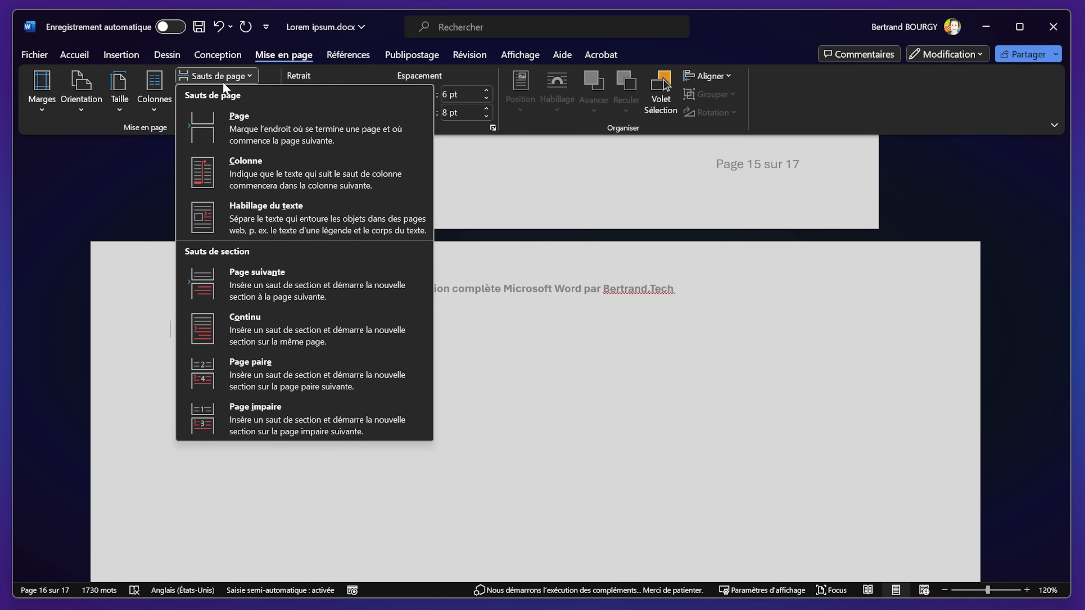
click(290, 287)
scroll(400, 475, down, 5)
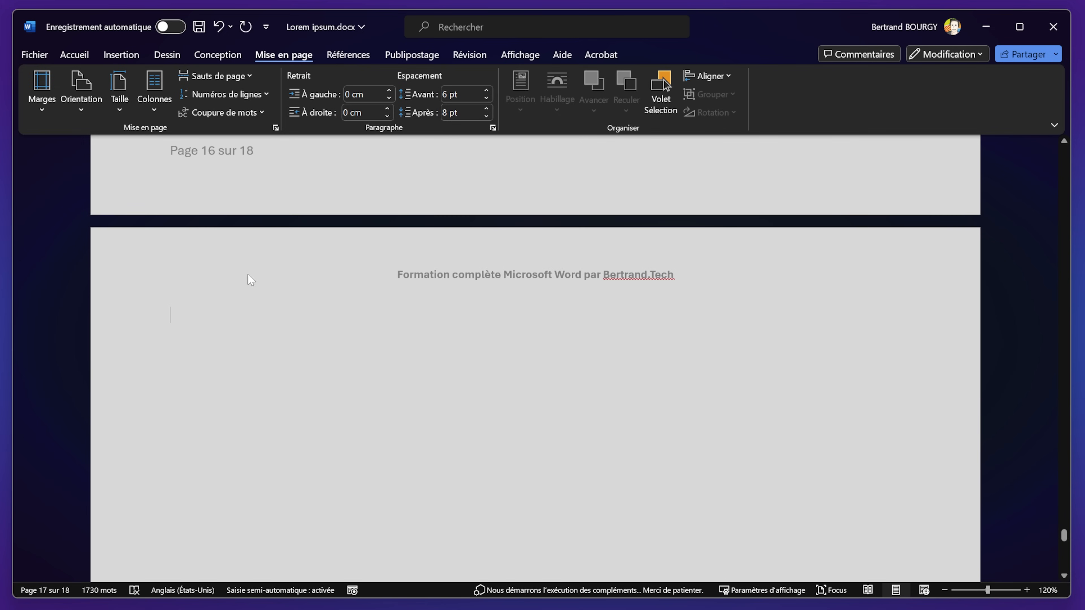
click(91, 105)
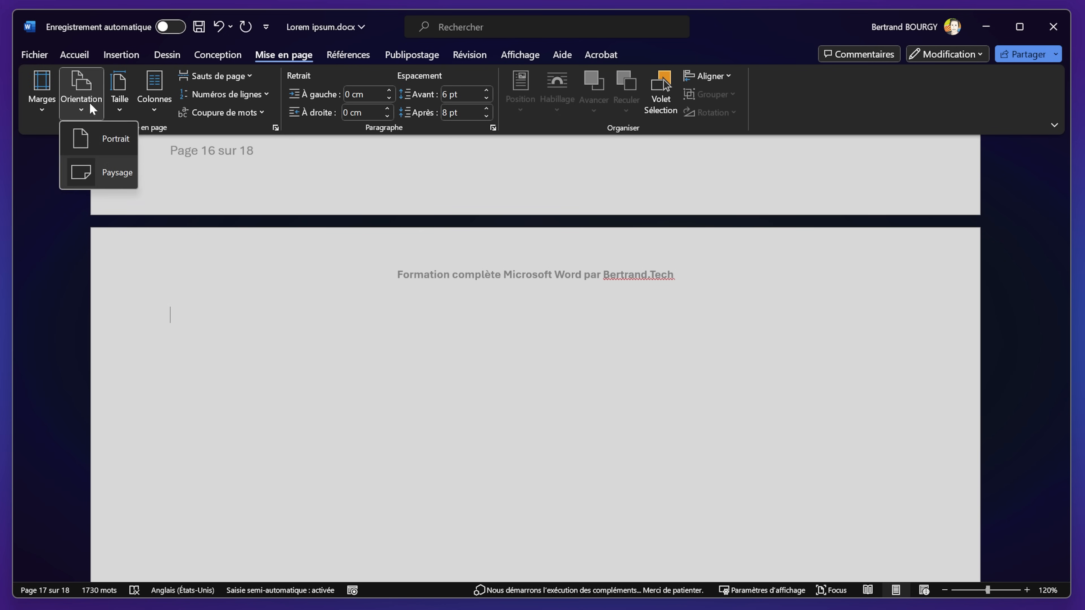
click(102, 137)
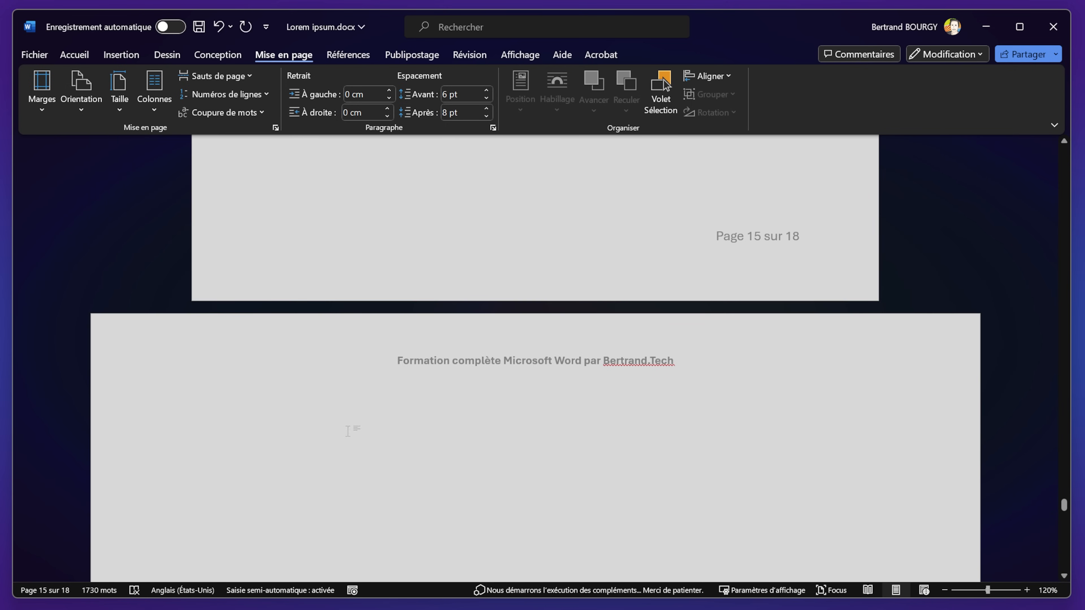
Step: Copy the last three filler paragraphs above "Du texte", starting with "Integer ultrices lobortis eros", onto the landscape page
scroll(587, 488, up, 6)
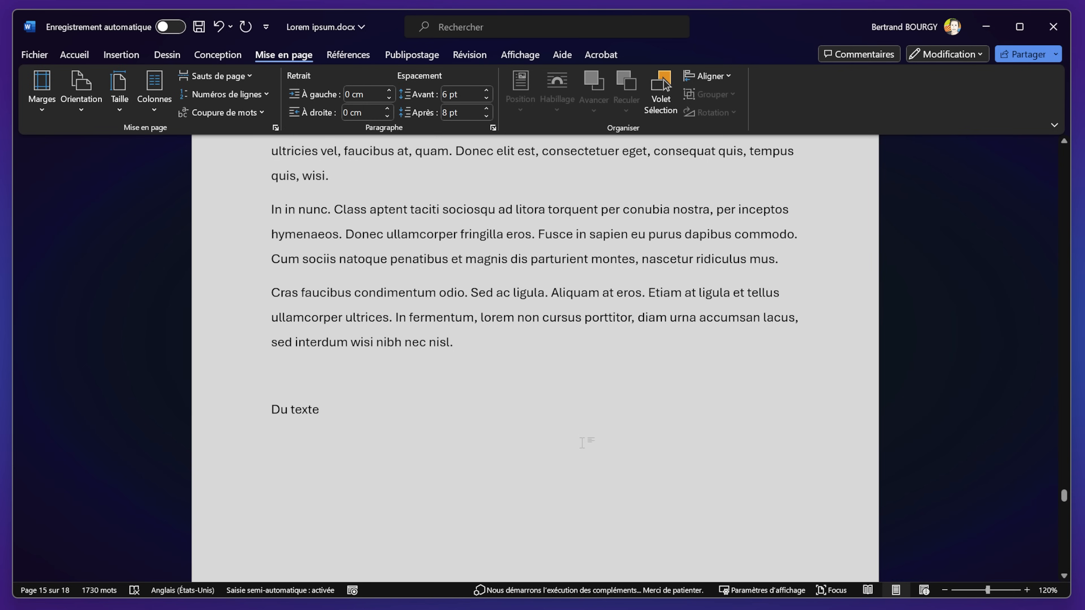
scroll(588, 443, down, 8)
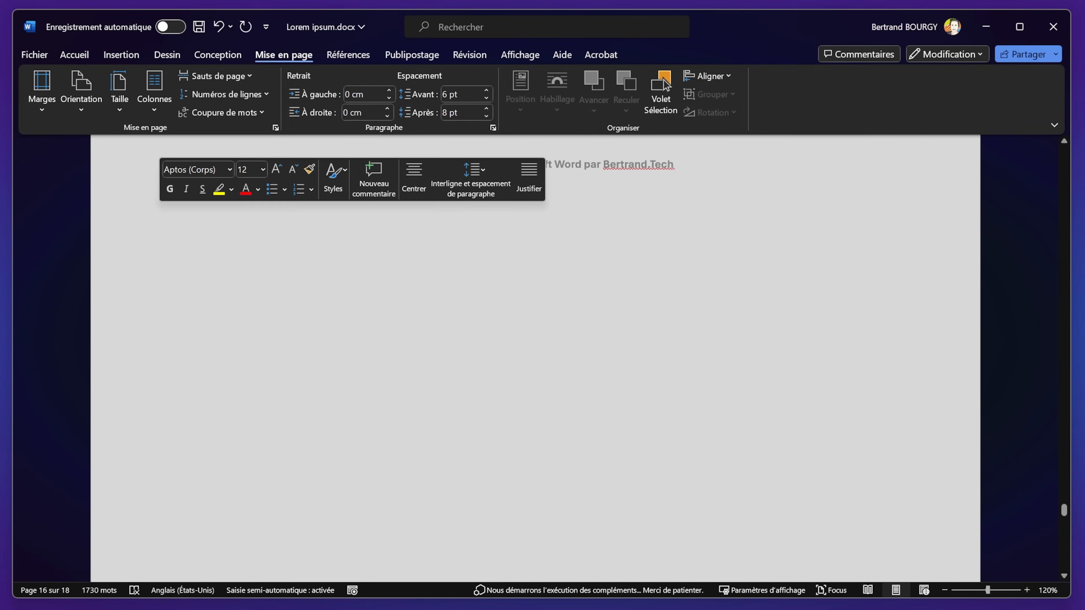
scroll(253, 273, up, 1)
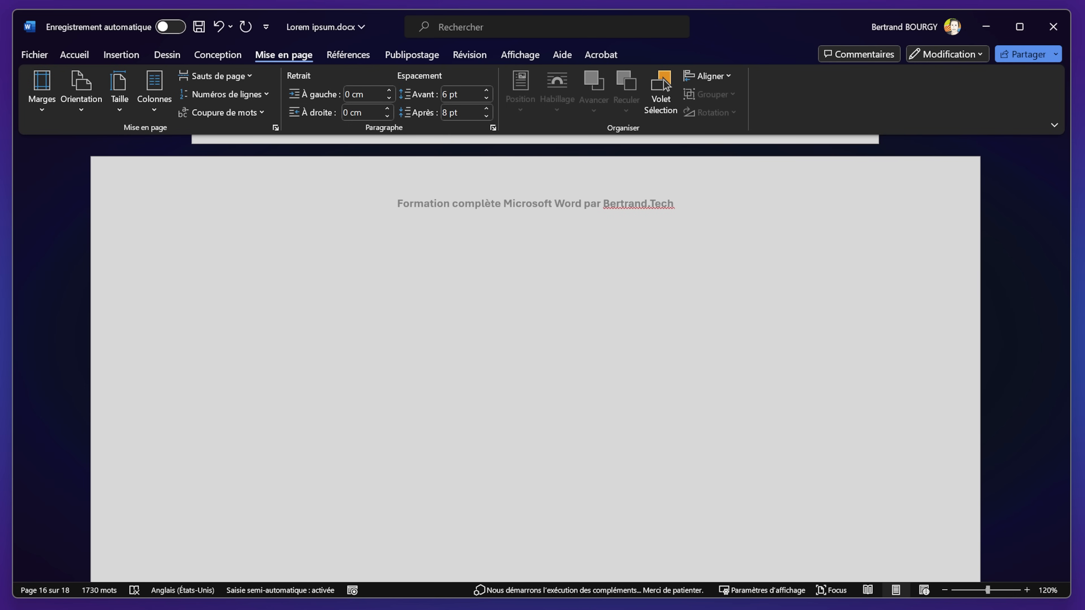
click(230, 276)
scroll(561, 293, down, 1)
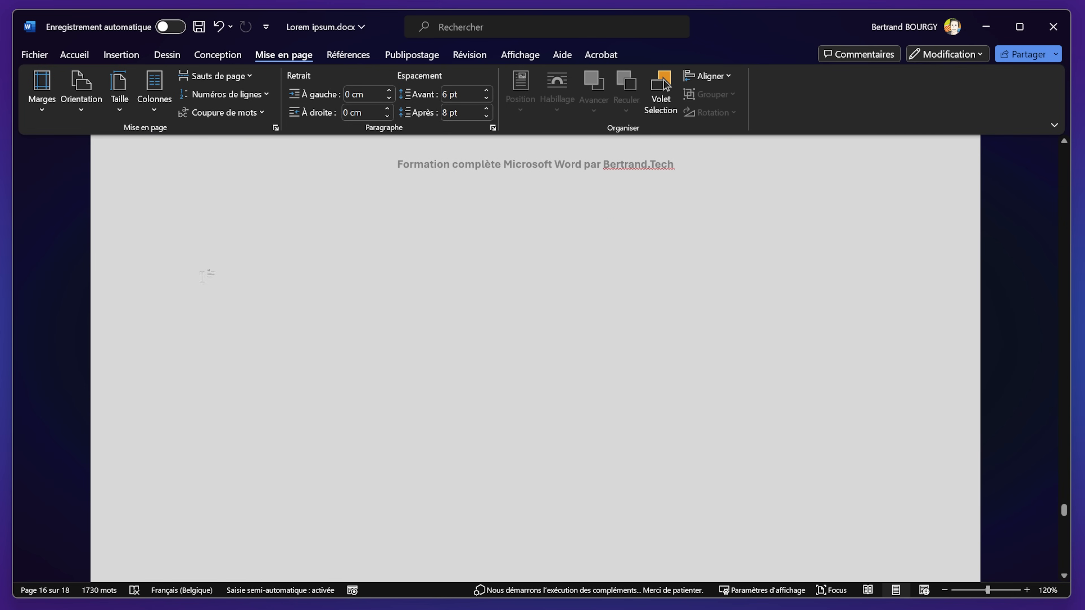
text(Integer ultrices lobortis eros. Pellentesque habitant morbi tristique senectus et netus et malesuada fames ac turpis egestas. Proin semper, ante vitae sollicitudin posuere, metus quam iaculis nibh, vitae scelerisque nunc massa eget pede. Sed velit urna, interdum vel, ultricies vel, faucibus at, quam. Donec elit est, consectetuer eget, consequat quis, tempus quis, wisi. In in nunc. Class aptent taciti sociosqu ad litora torquent per conubia nostra, per inceptos hymenaeos. Donec ullamcorper fringilla eros. Fusce in sapien eu purus dapibus commodo. Cum sociis natoque penatibus et magnis dis parturient montes, nascetur ridiculus mus. Cras faucibus condimentum odio. Sed ac ligula. Aliquam at eros. Etiam at ligula et tellus ullamcorper ultrices. In fermentum, lorem non cursus porttitor, diam urna accumsan lacus, sed interdum wisi nibh nec nisl.)
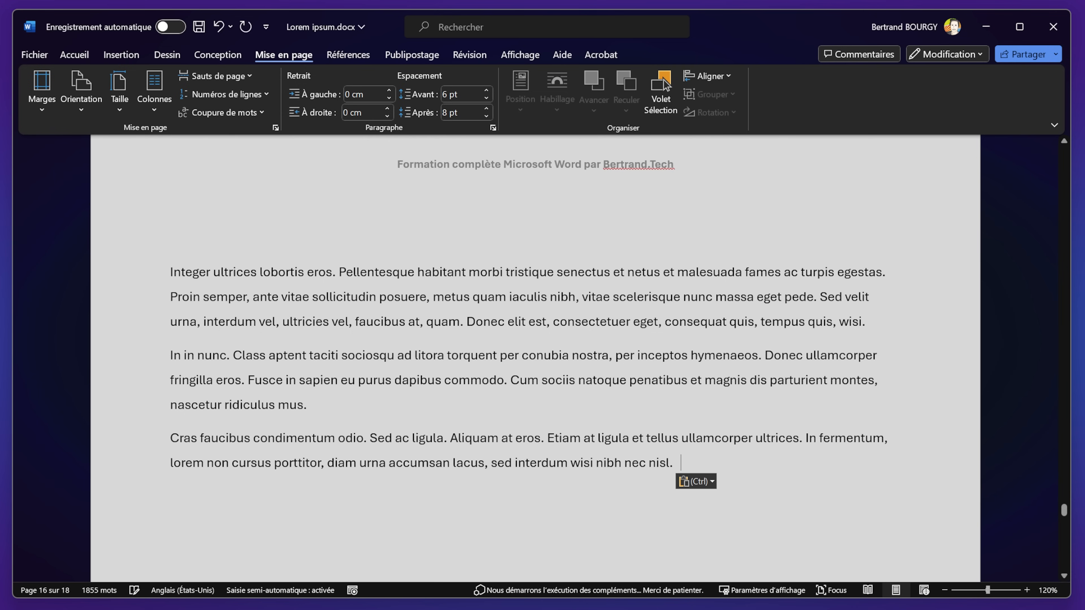
scroll(596, 458, down, 3)
scroll(596, 459, down, 3)
scroll(597, 458, up, 10)
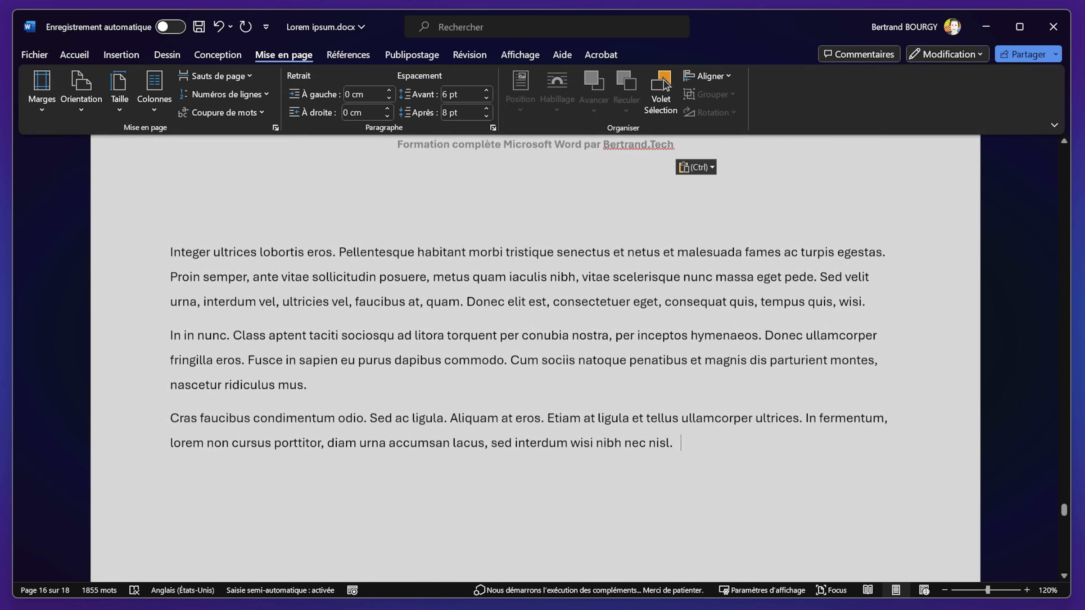
scroll(536, 359, down, 2)
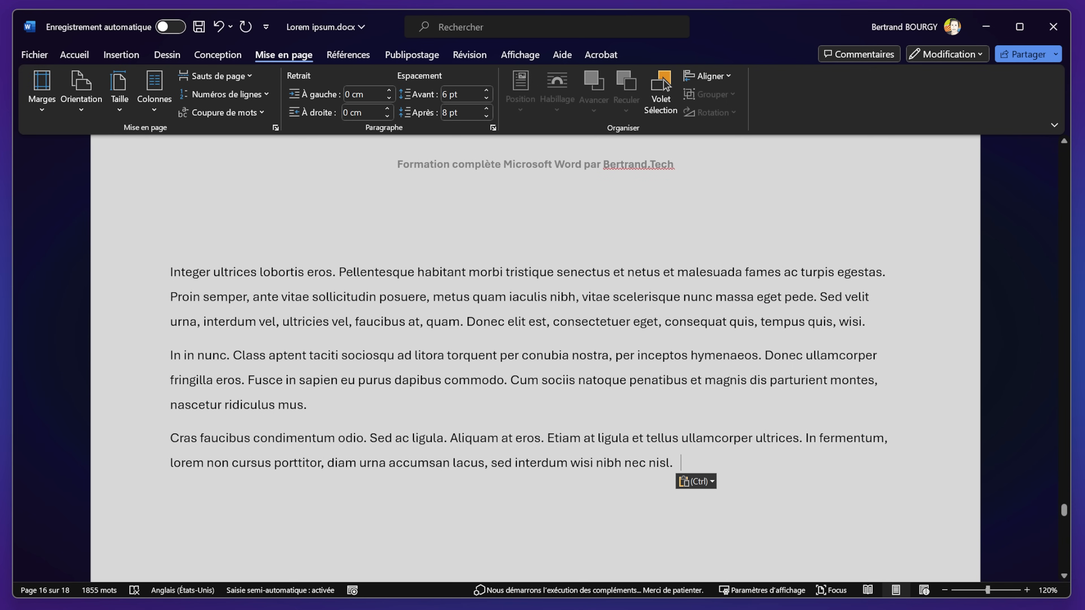
Step: Lay out the landscape section's text in three columns and compare it with the preceding portrait page
triple_click(566, 449)
click(505, 421)
click(164, 89)
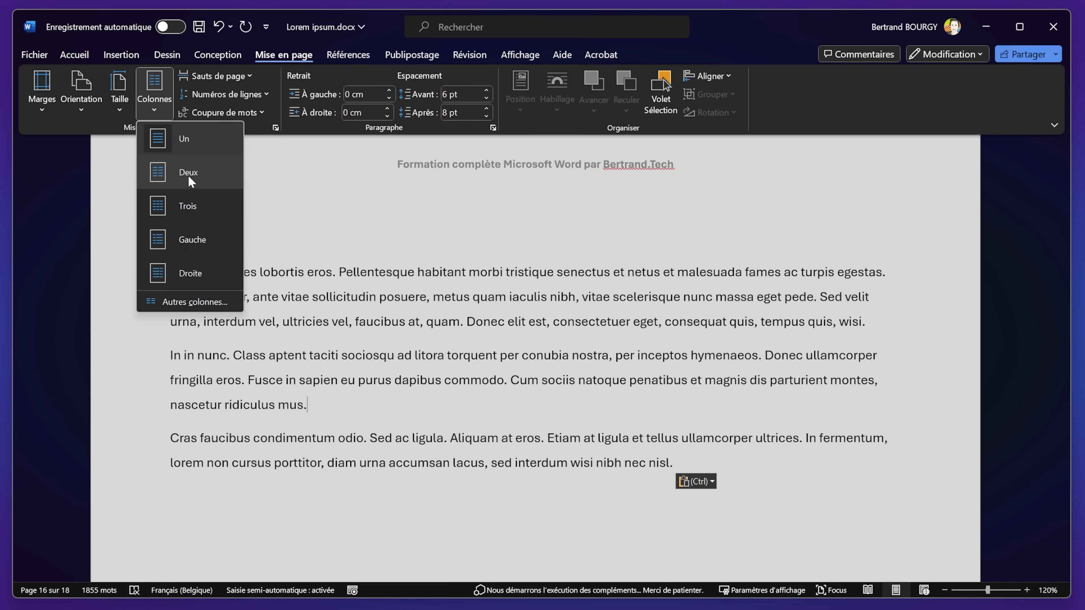
click(189, 206)
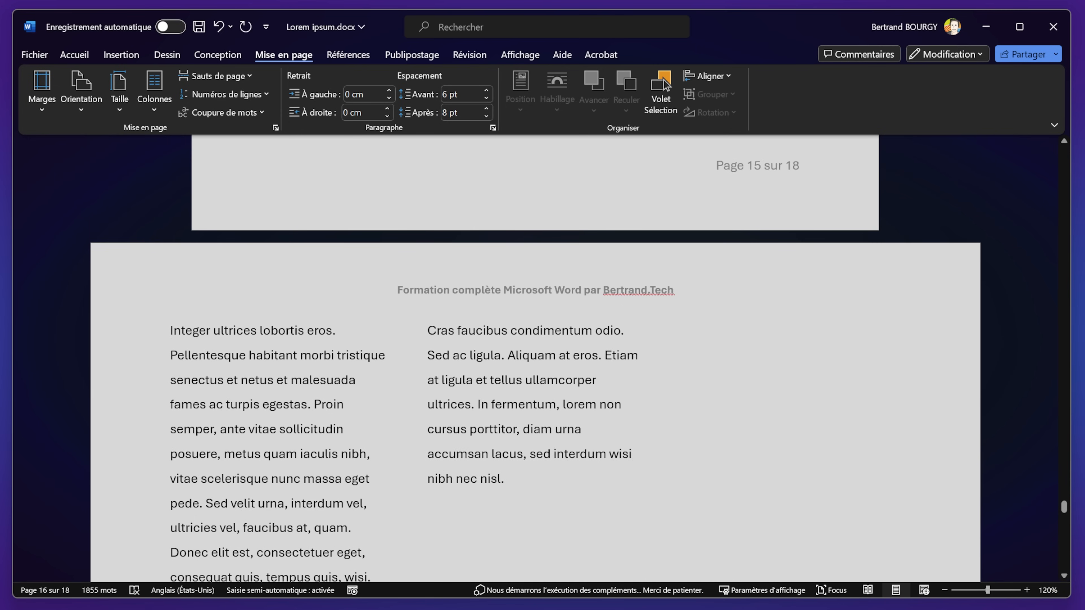
scroll(565, 497, down, 9)
scroll(564, 496, up, 14)
scroll(551, 502, up, 7)
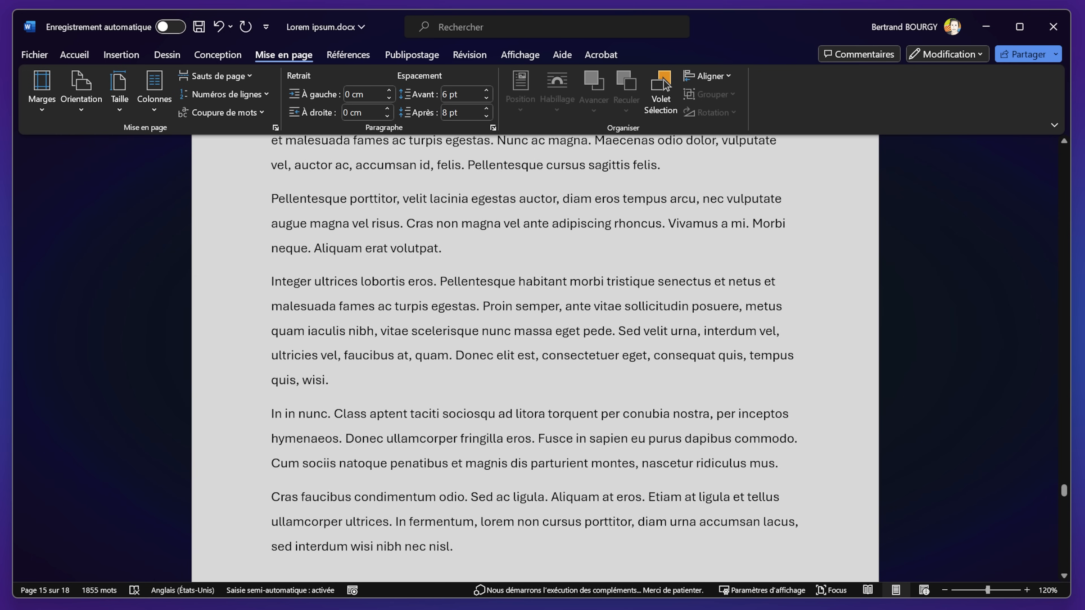
scroll(551, 502, down, 15)
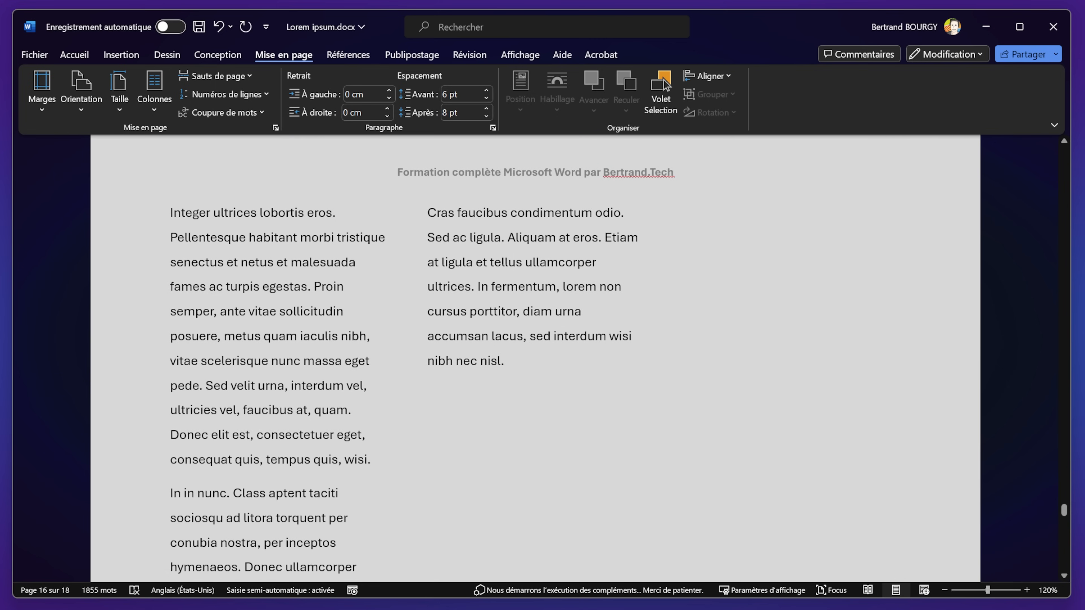
click(663, 81)
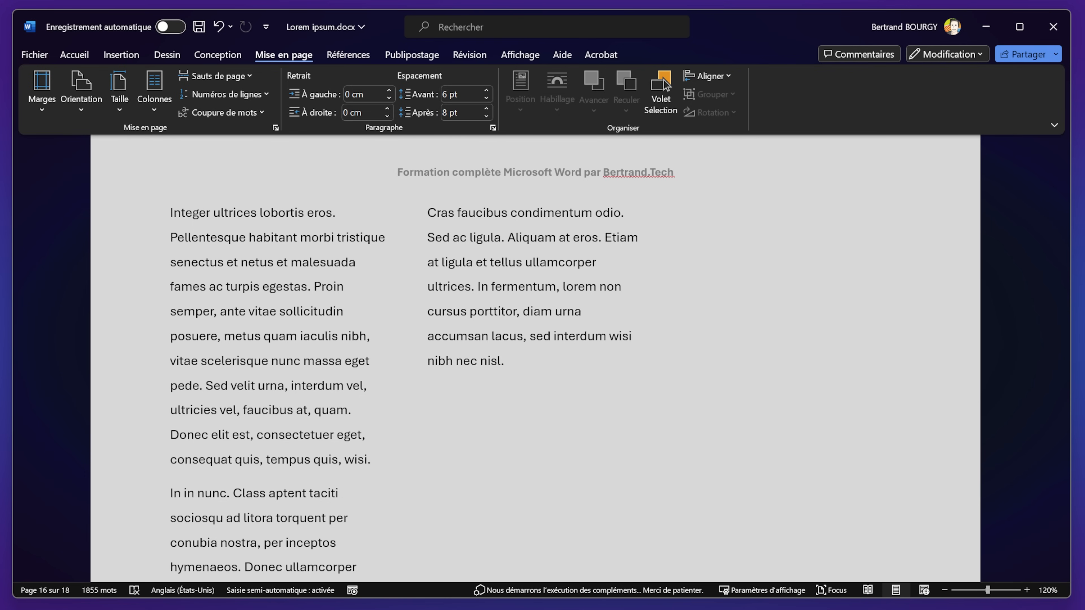
Step: Open the even-page header of section 2 on the landscape page and unlink it from the previous section
scroll(665, 84, down, 3)
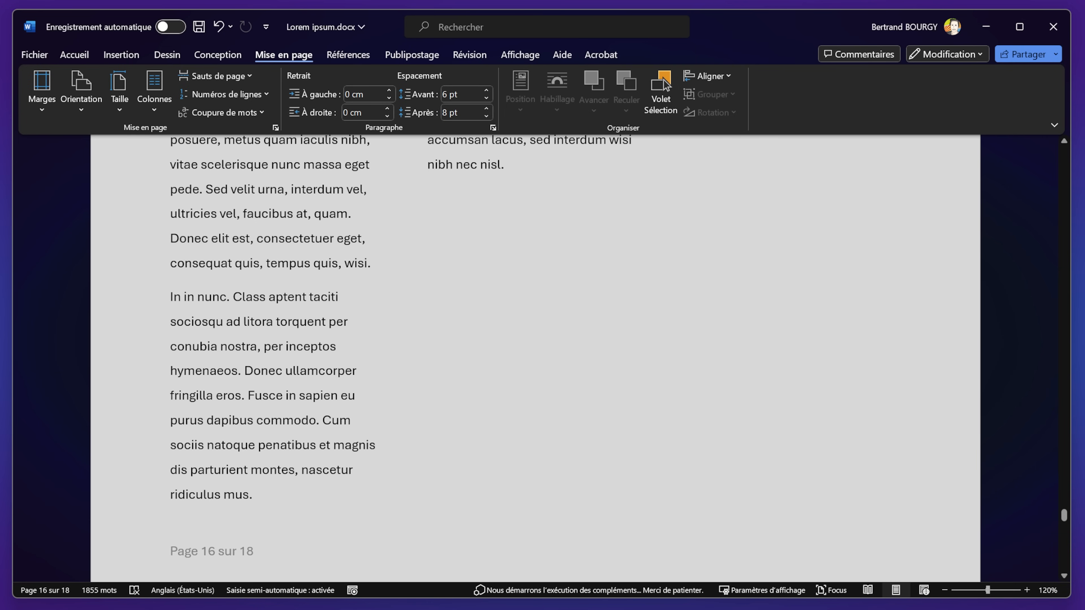
scroll(665, 84, up, 4)
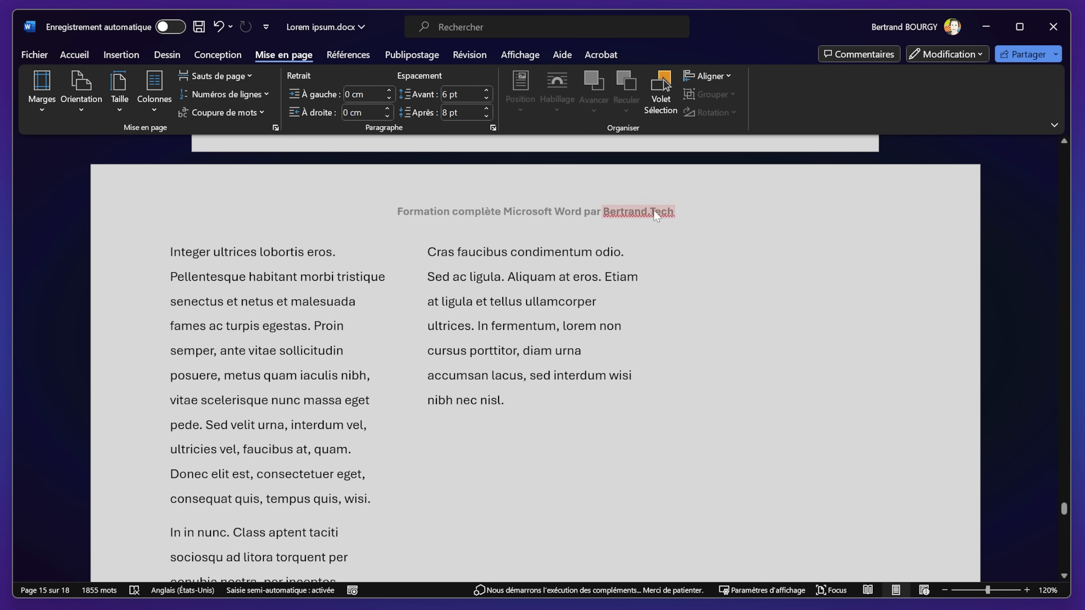
click(730, 202)
double_click(730, 219)
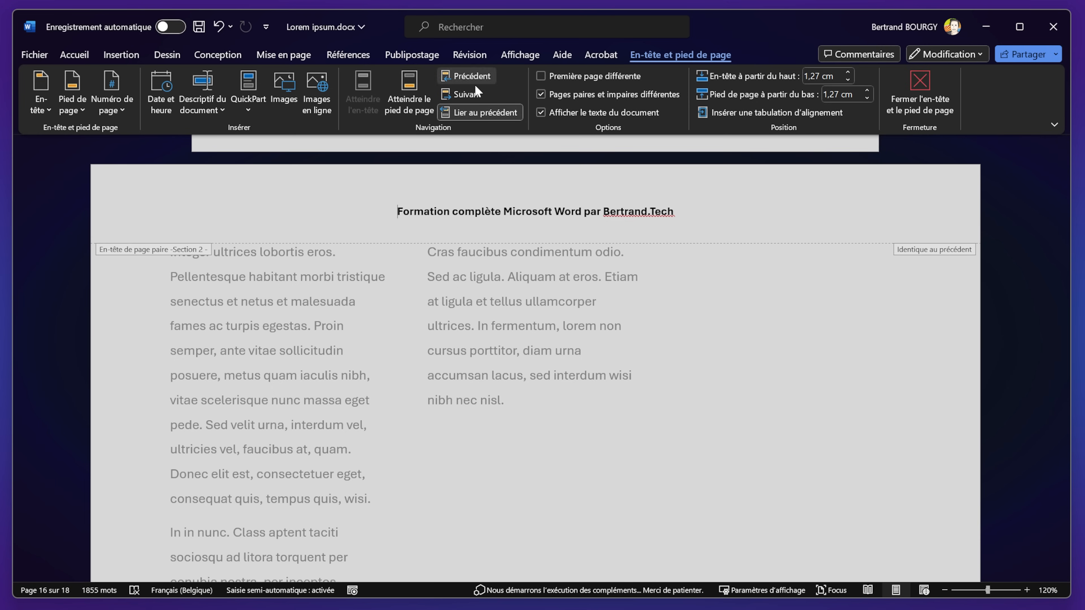
click(485, 112)
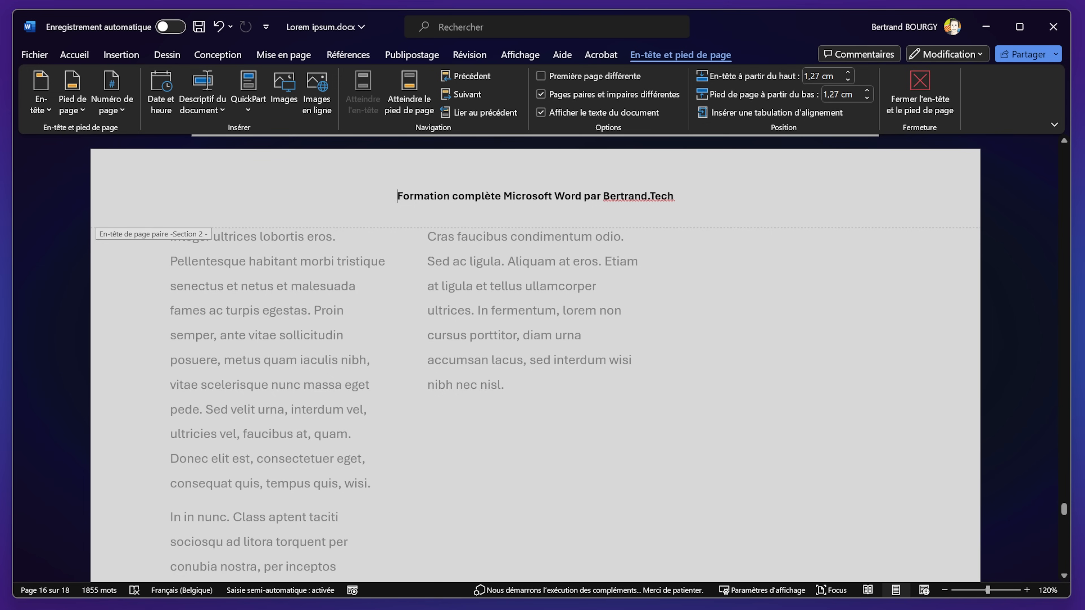
Step: Add "Section 2 : " before the header text of the landscape section and return to the document body
text(Sec)
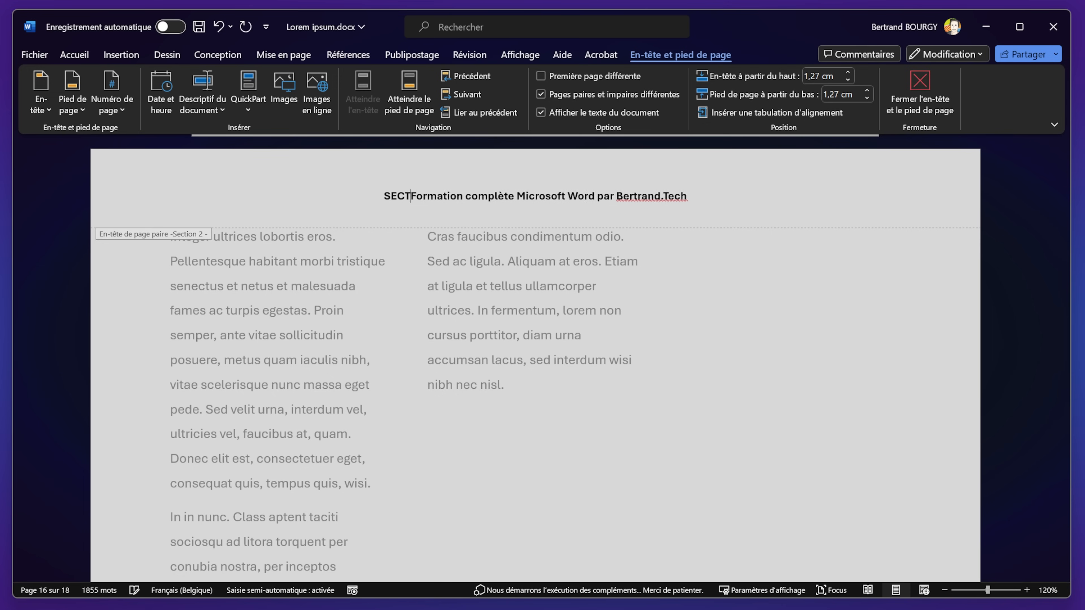
text(tion 2 :)
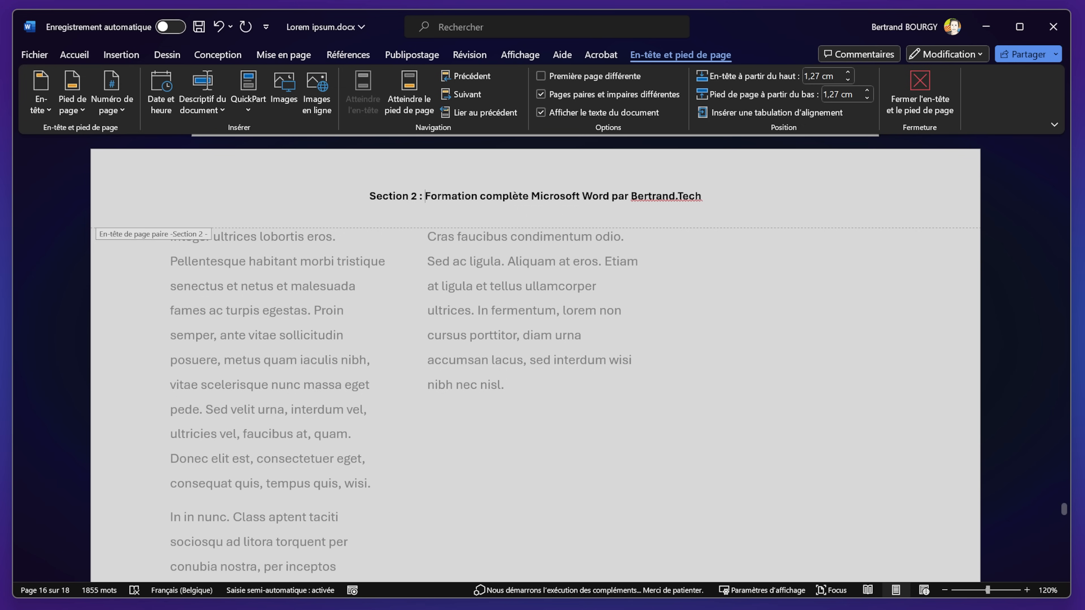
double_click(735, 450)
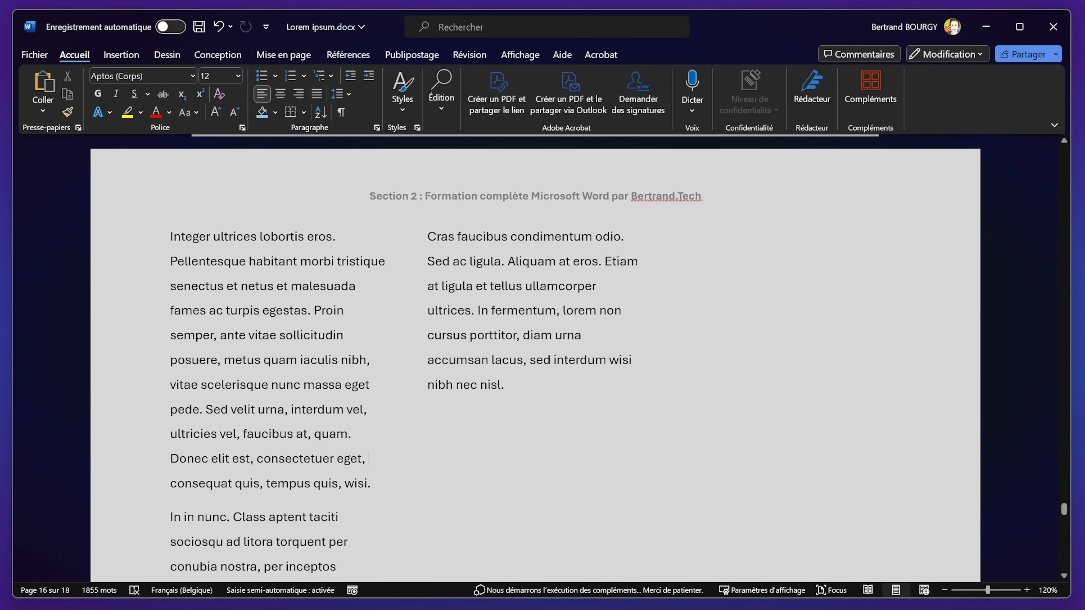
Step: Open the header area again and compare the headers and footers of sections 1, 2 and 3
scroll(536, 359, up, 15)
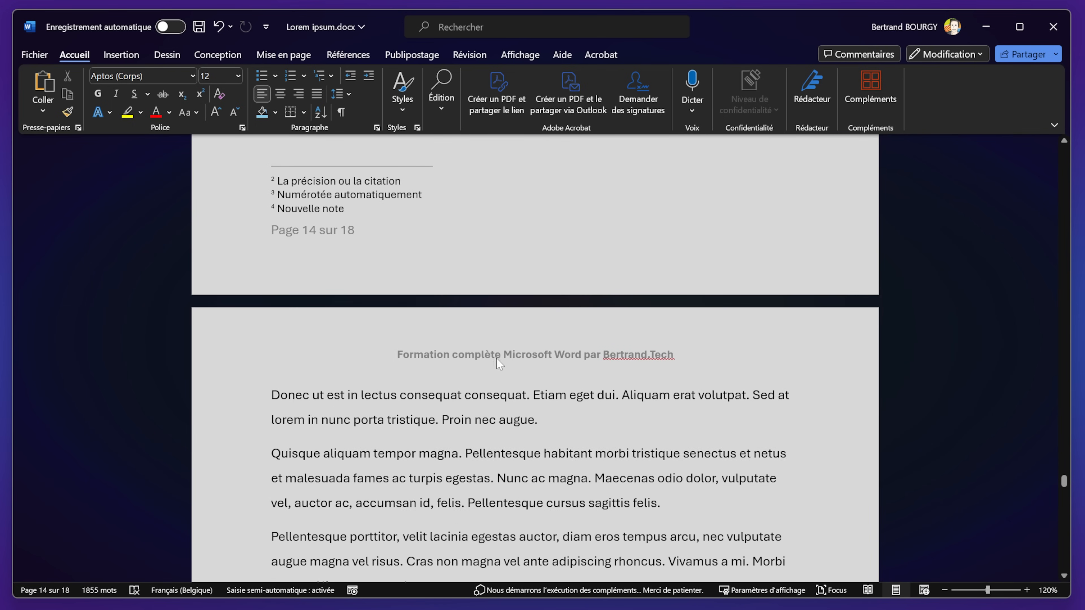
double_click(525, 378)
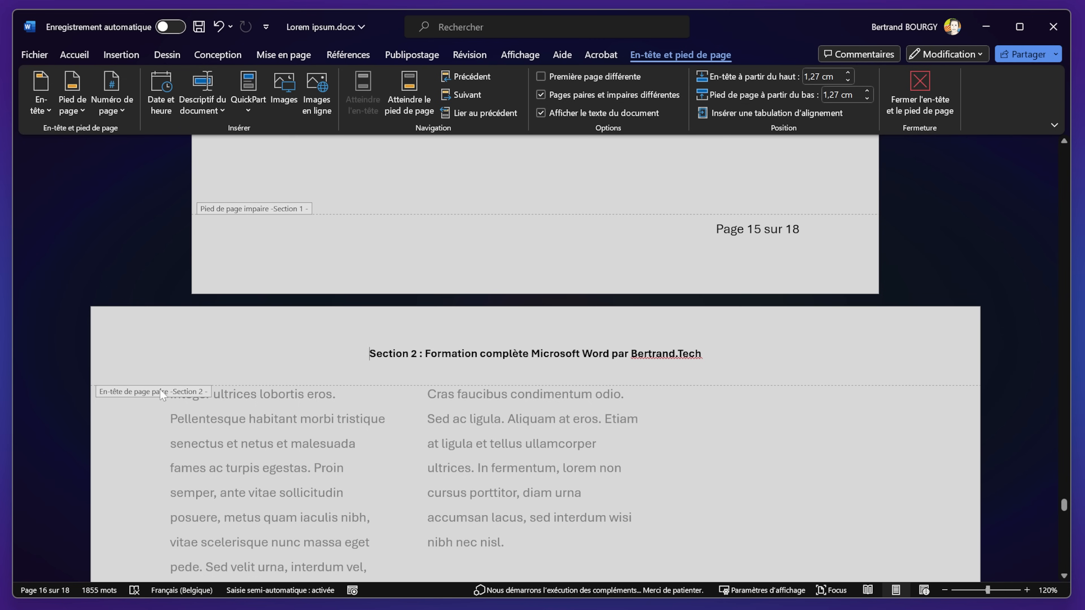
scroll(554, 440, down, 2)
scroll(554, 440, down, 12)
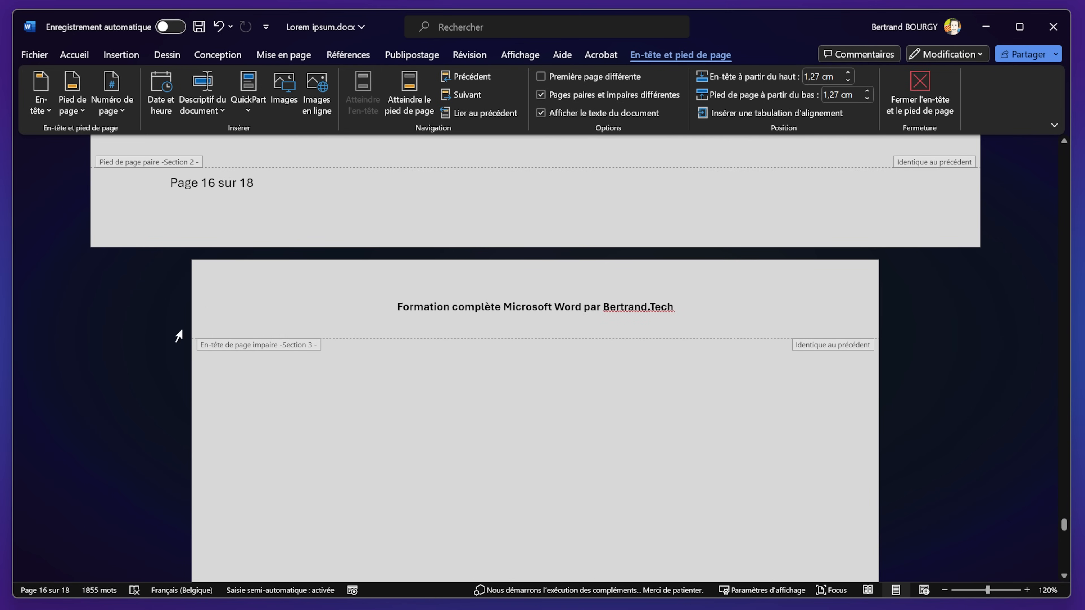
Step: Compare the odd-page footer closing section 1 with the even-page header of section 2 on the landscape page
scroll(385, 363, up, 15)
scroll(393, 364, up, 2)
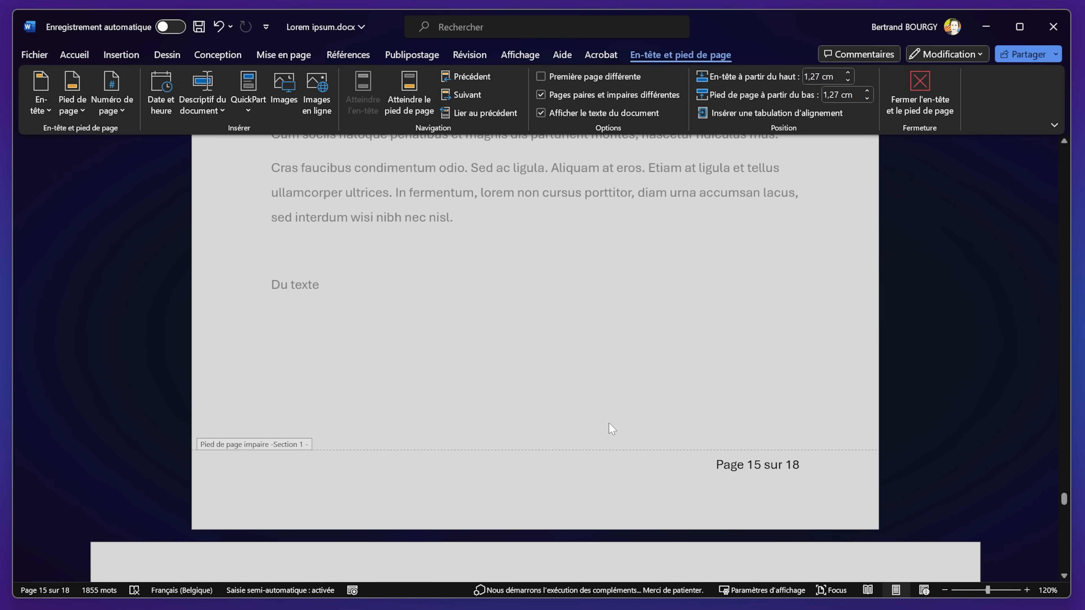
scroll(574, 410, down, 9)
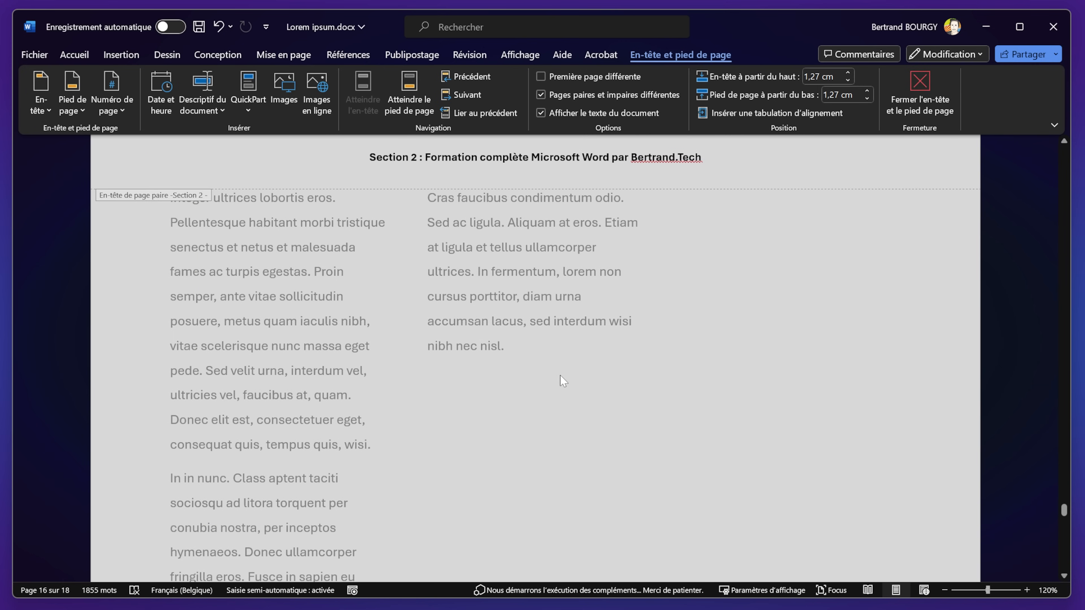
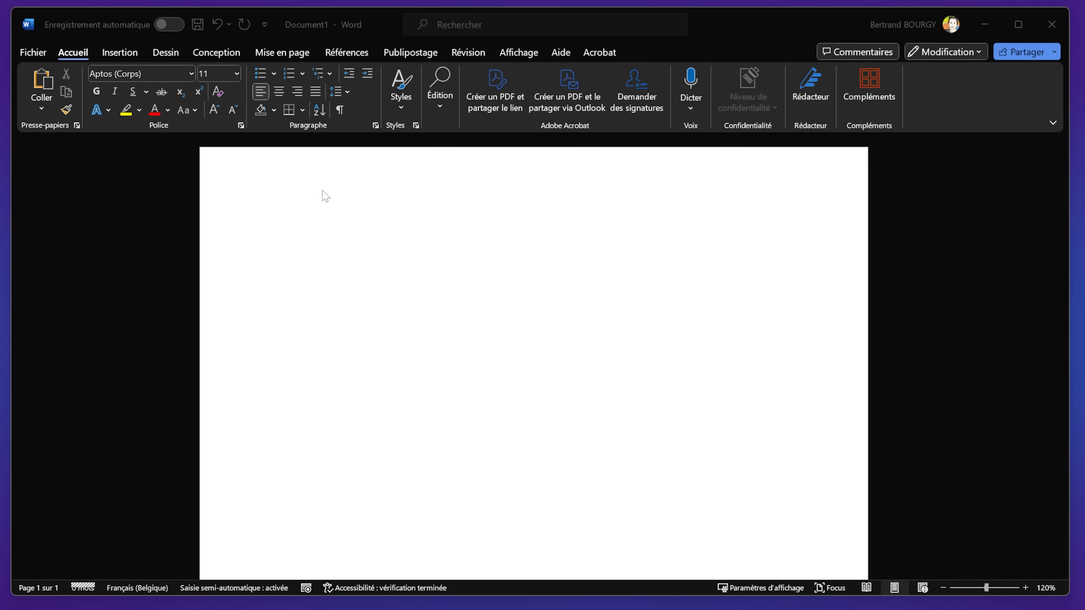
Step: In the blank document, write "J'espère que cette formation complète sur Word vous plait ! Si c'est le cas, n'hésitez pas à me le dire dans les commentaires !"
click(309, 228)
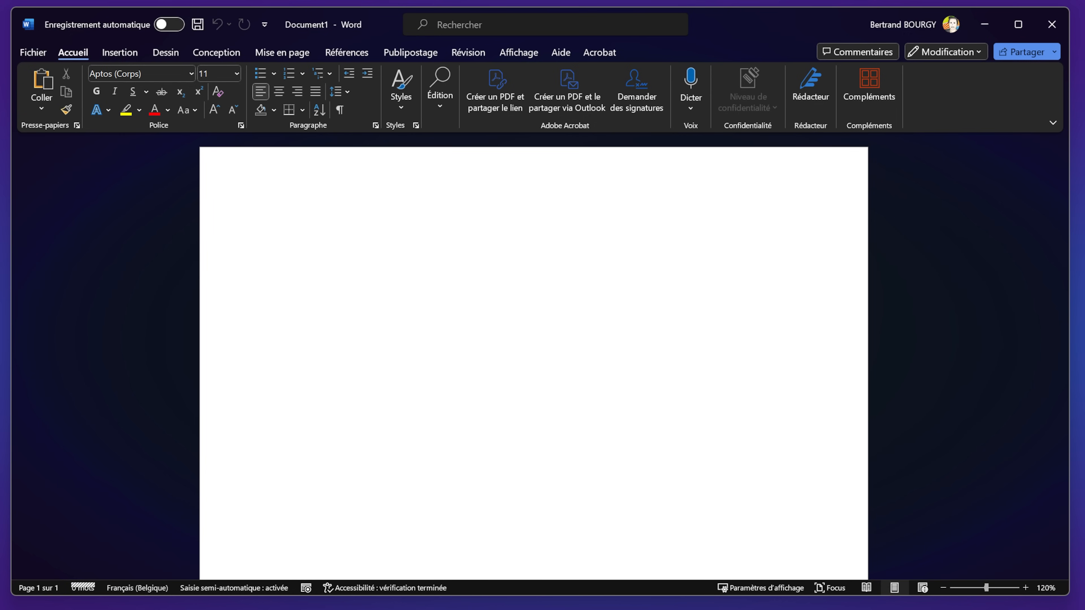
text(J'espère que cette formation complète sur Word vous plait ! Si c''es)
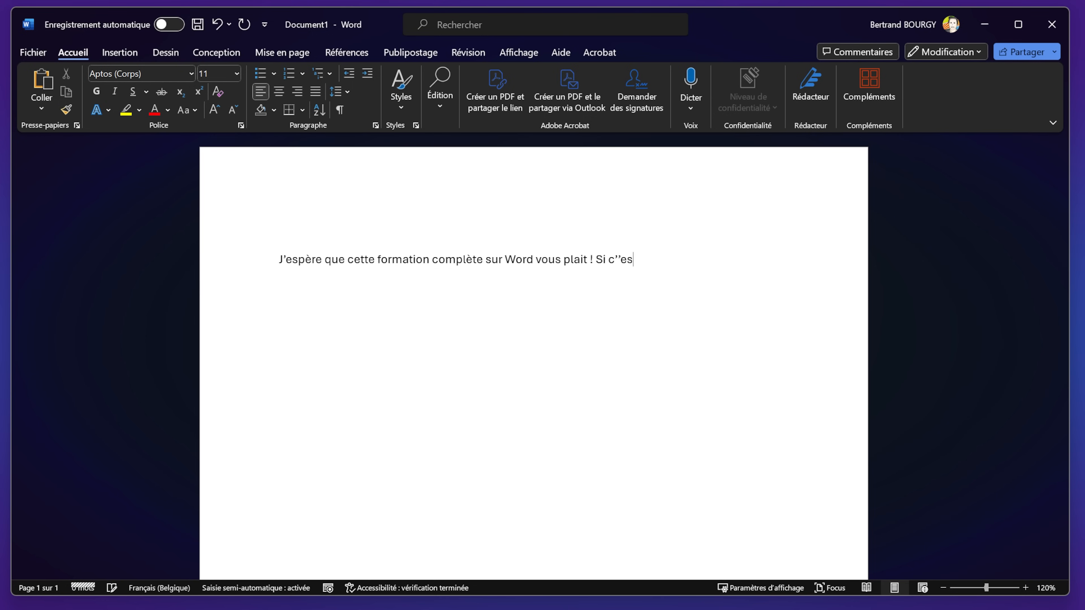
key(BackSpace)
key(BackSpace)
key(BackSpace)
text(est le)
text( cas, n'hésitez)
text( pas à me le dir)
text(e dans les)
text(mentaires !)
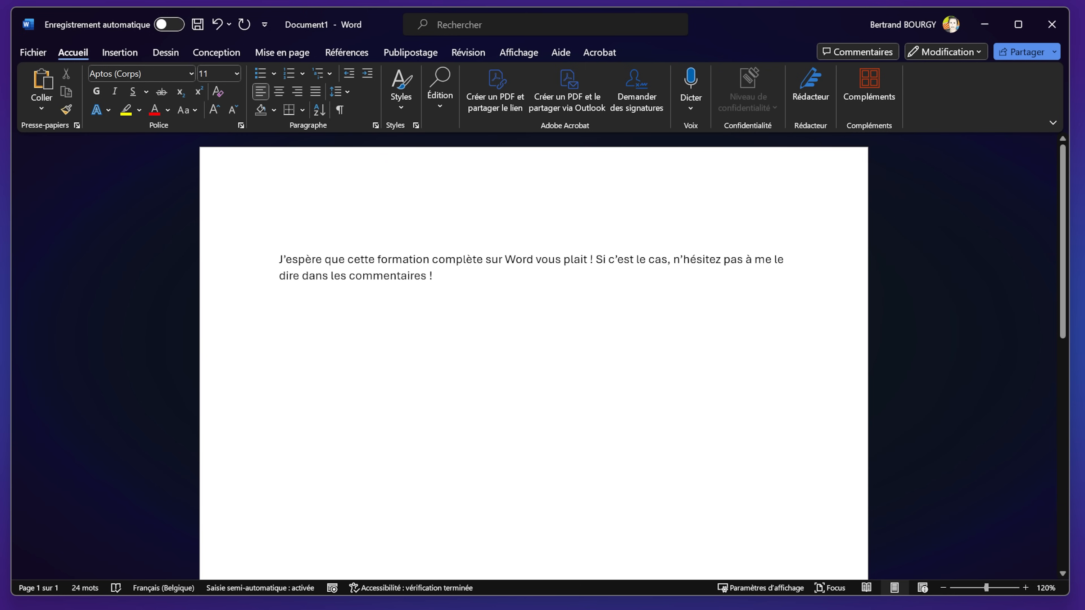
Step: Try two different first-name greetings, each followed by a comma, on the line above the paragraph and erase them
text(Tony,)
key(BackSpace)
key(BackSpace)
key(BackSpace)
key(BackSpace)
key(BackSpace)
text(Bertrand,)
key(BackSpace)
key(BackSpace)
key(BackSpace)
key(BackSpace)
key(BackSpace)
key(BackSpace)
key(BackSpace)
key(BackSpace)
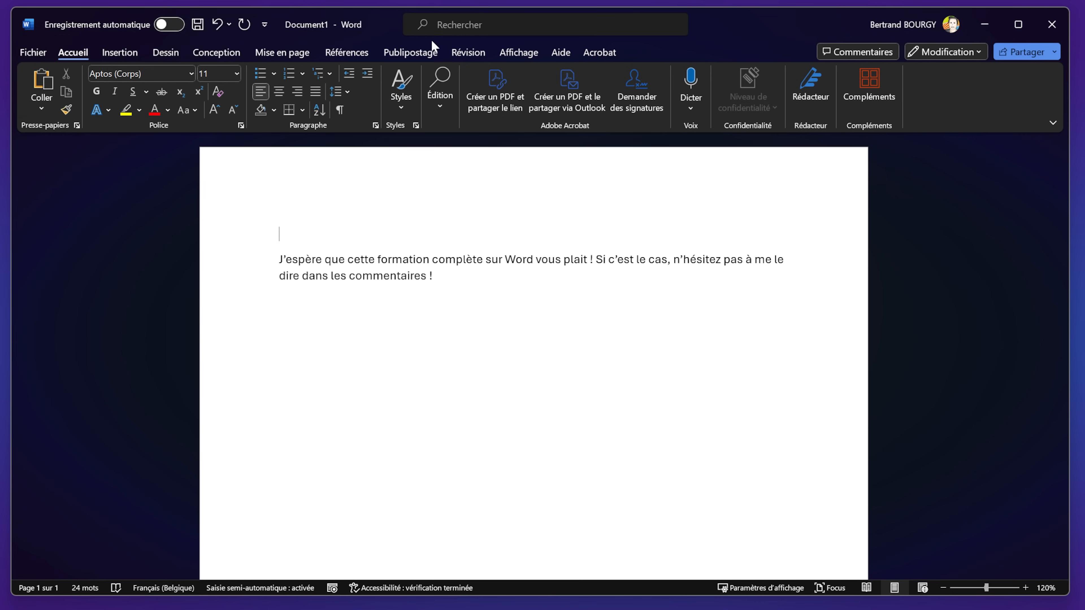
Step: Create a new mail-merge recipient list, widen its window and enter the first recipient's first name in the Prénom column
click(411, 53)
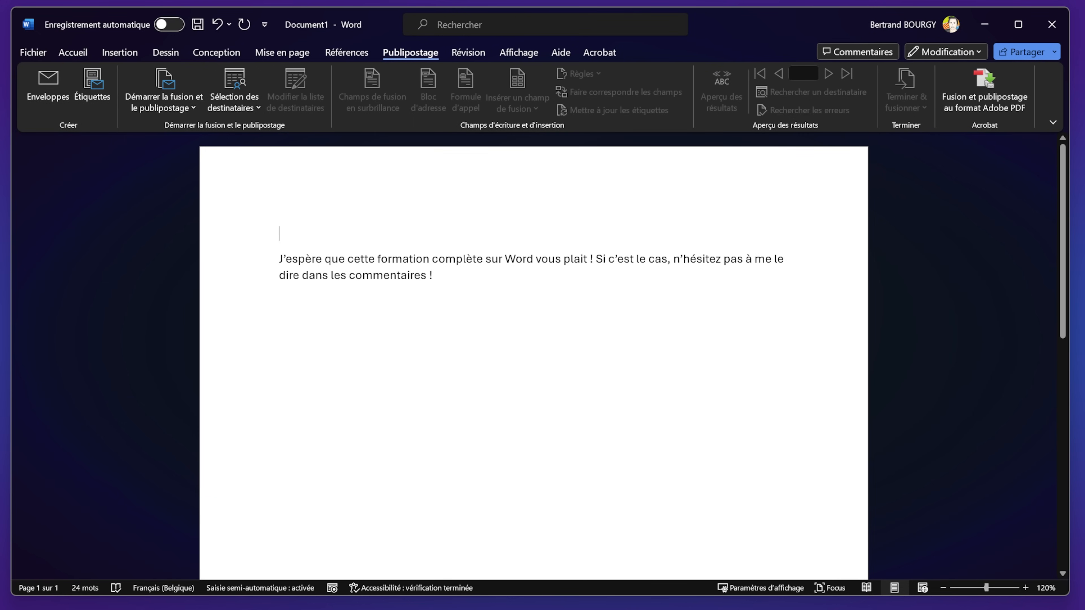
click(245, 104)
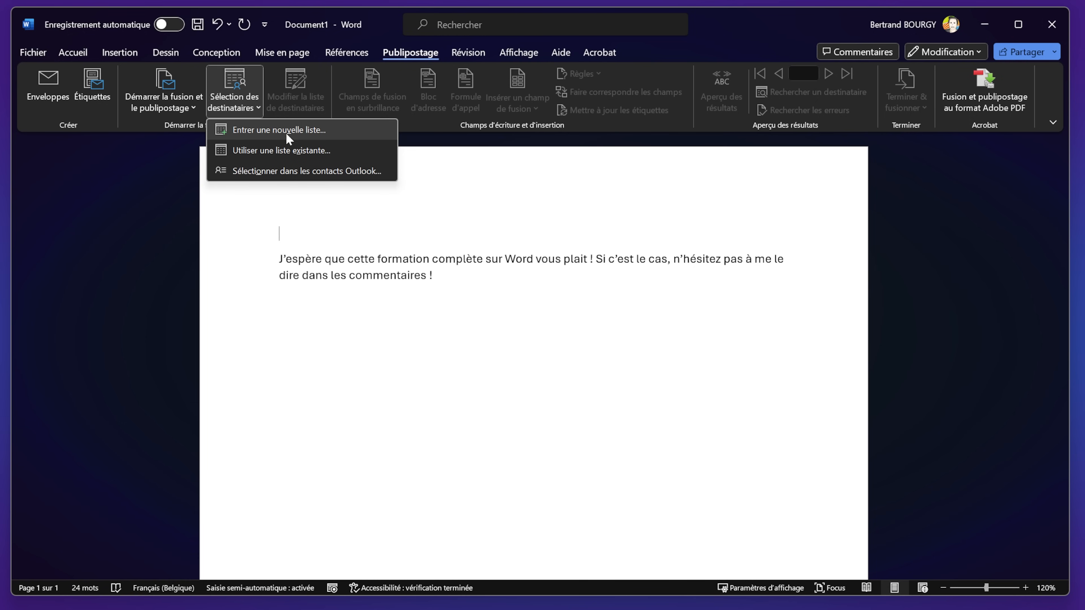
click(305, 131)
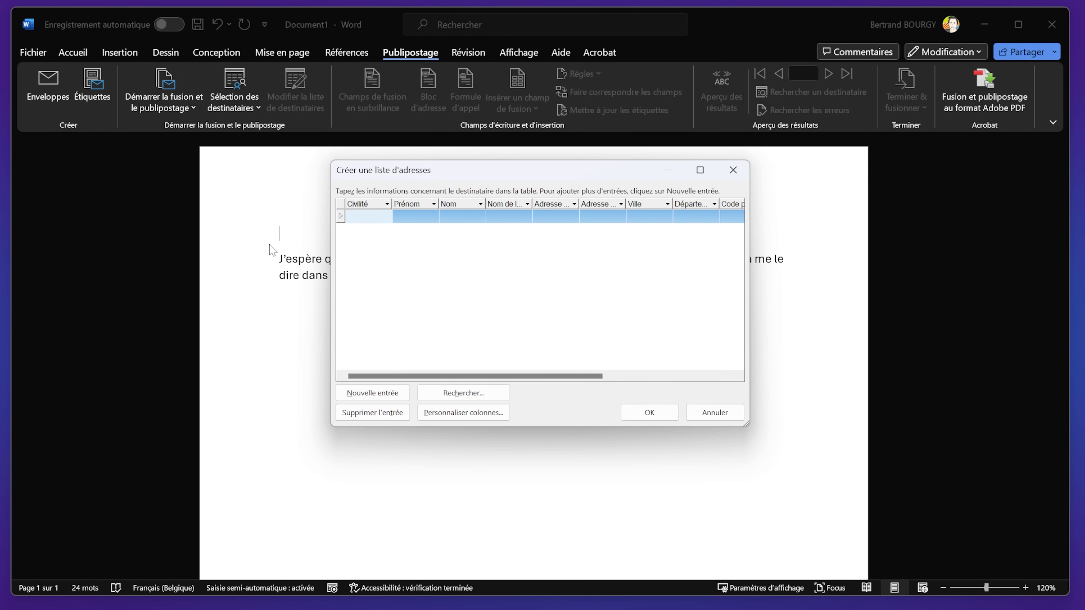
drag(750, 423, 887, 448)
click(410, 218)
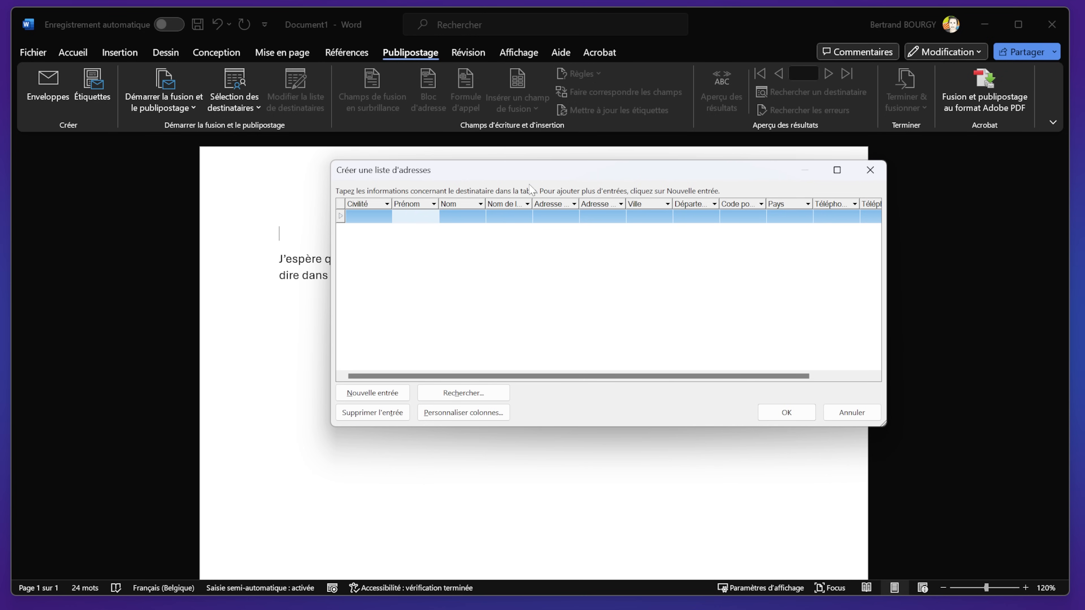
text(Tony)
click(449, 324)
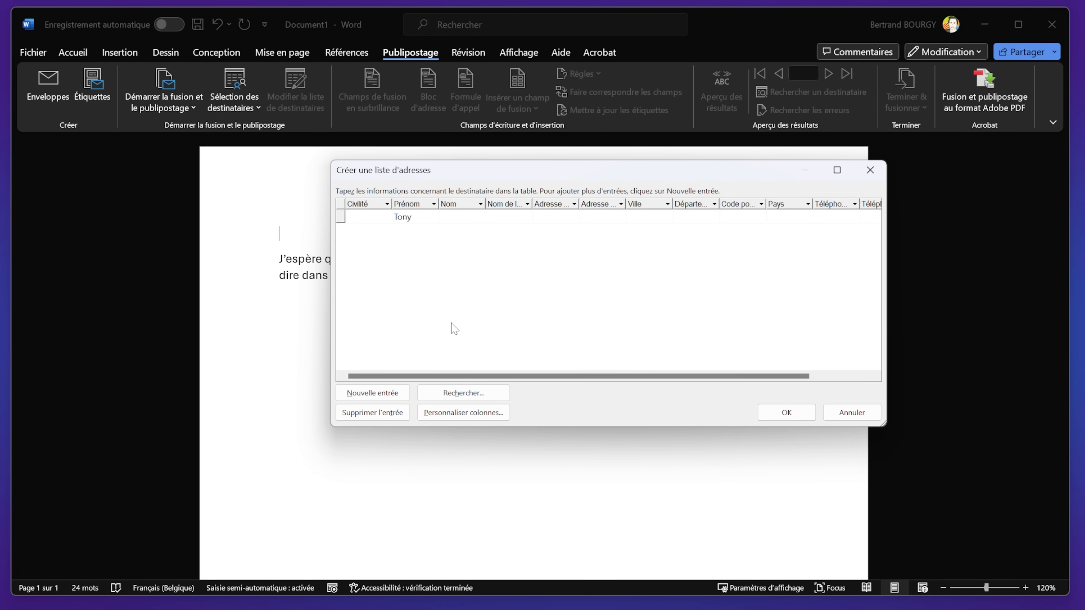
Step: Add two more entries to the address list and enter each recipient's first name in the Prénom column
click(388, 388)
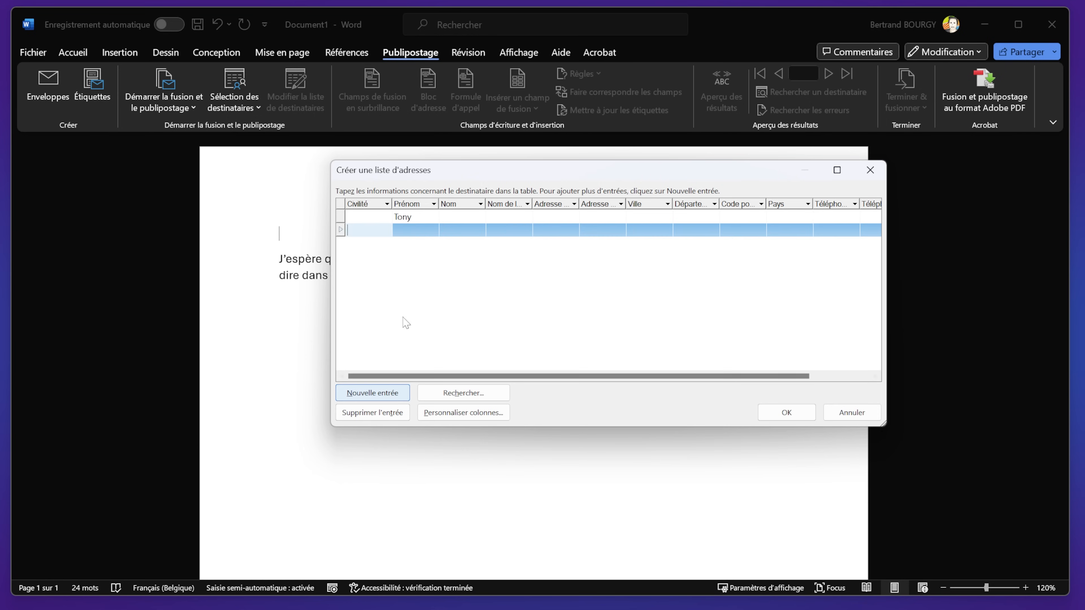
click(425, 231)
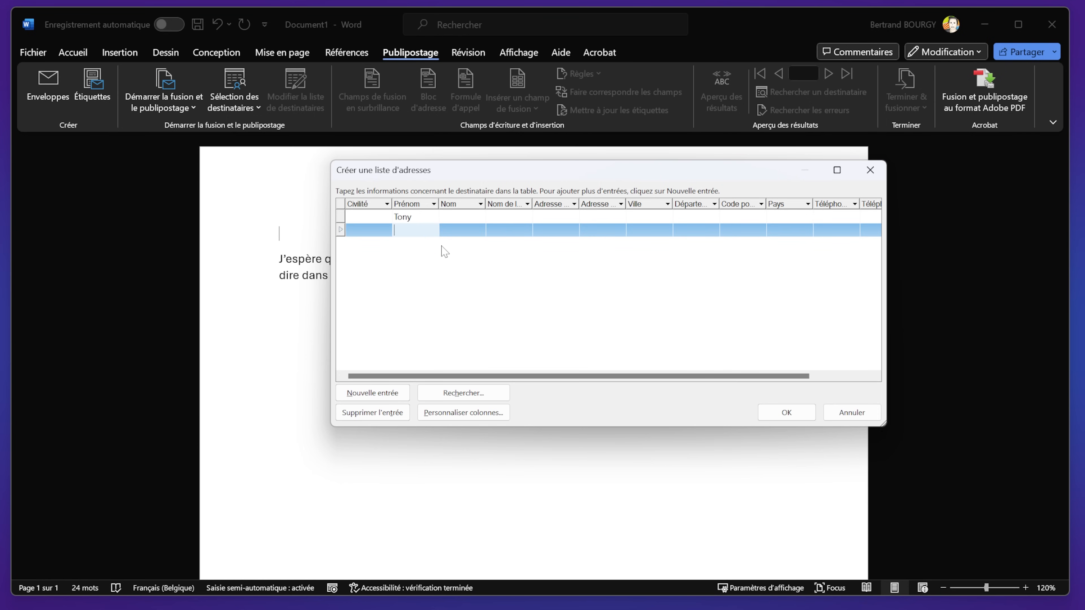
text(Bertrand)
click(375, 396)
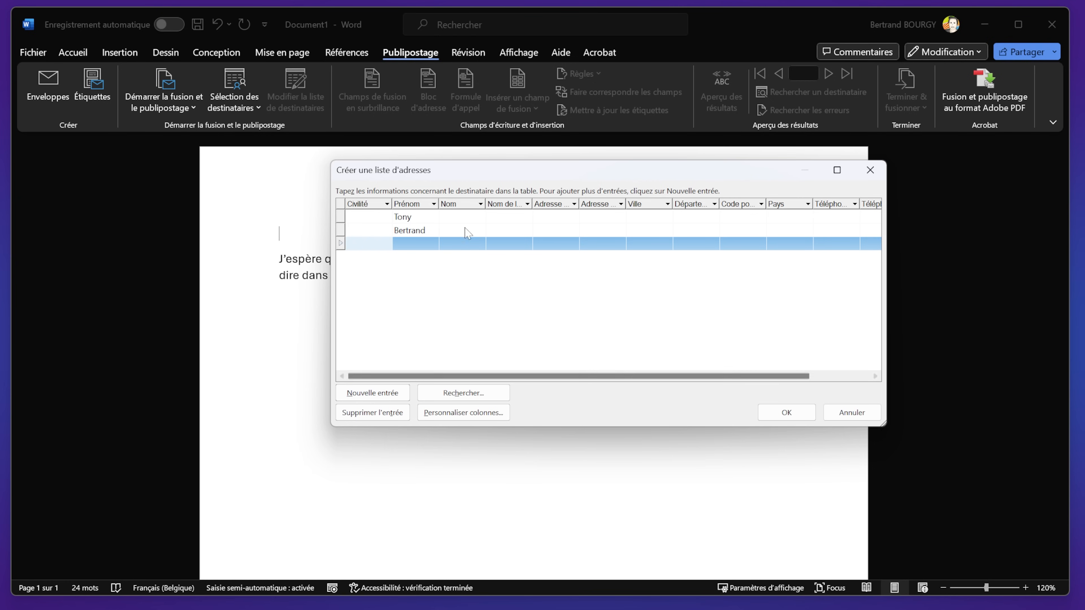
click(403, 245)
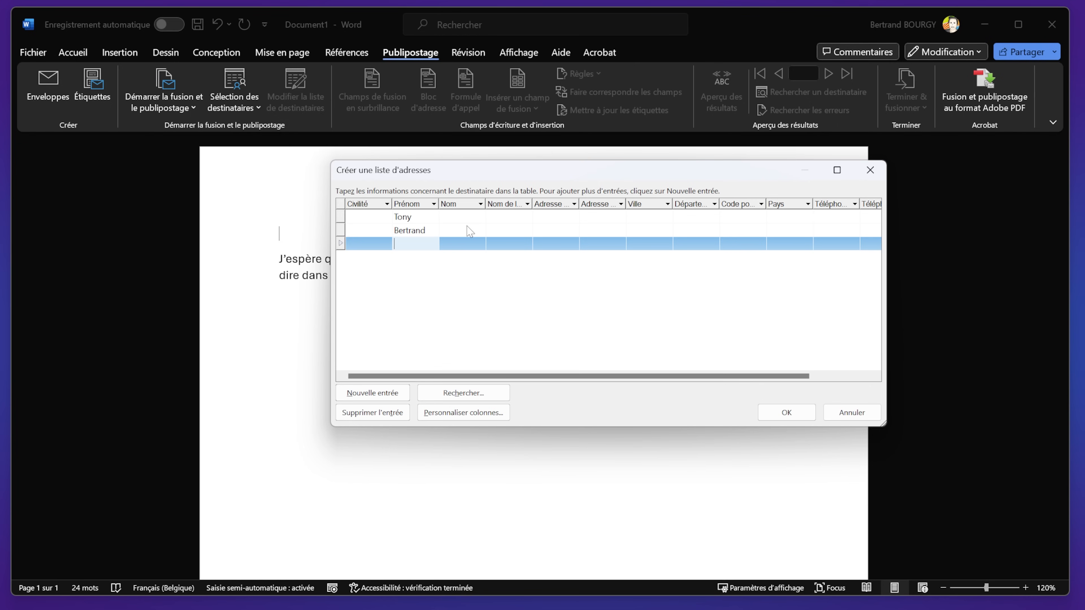
text(Jo)
click(420, 350)
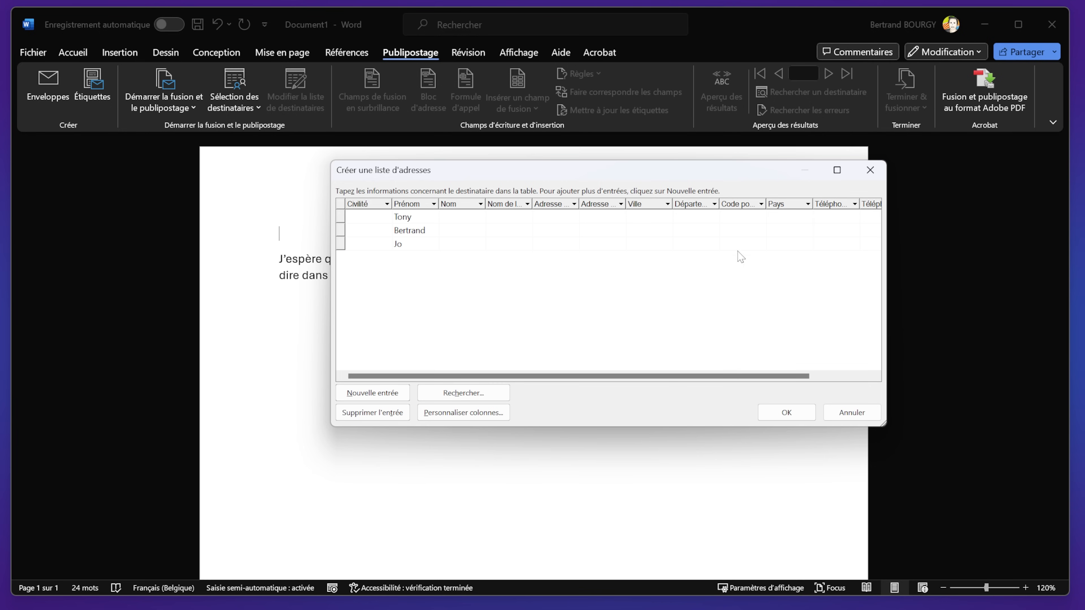
Step: Add a custom field named "A partagé" after Civilité in the address list's columns
drag(676, 377, 549, 331)
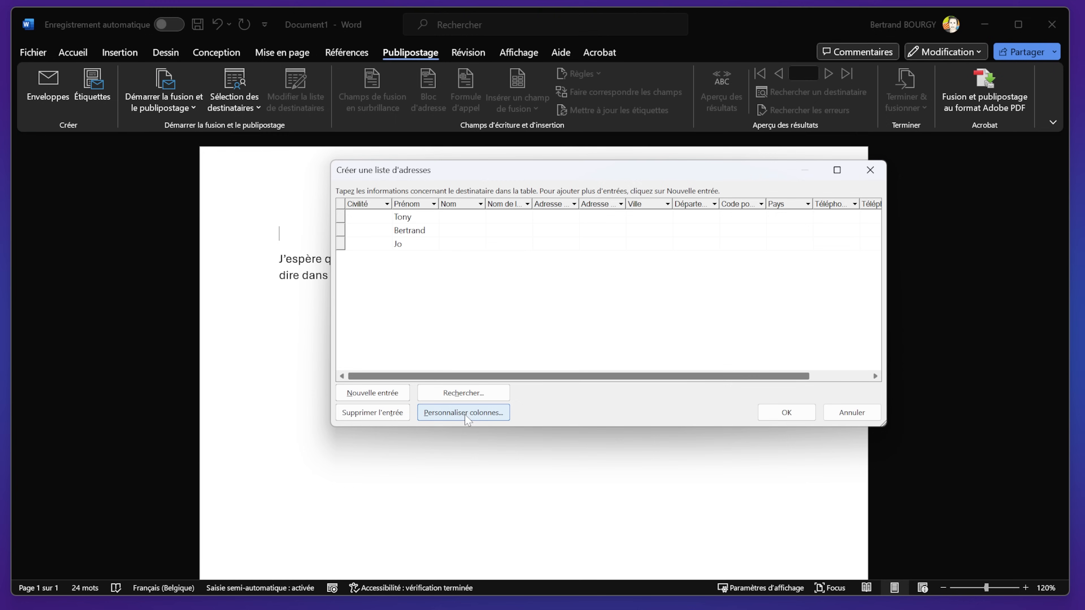
click(482, 414)
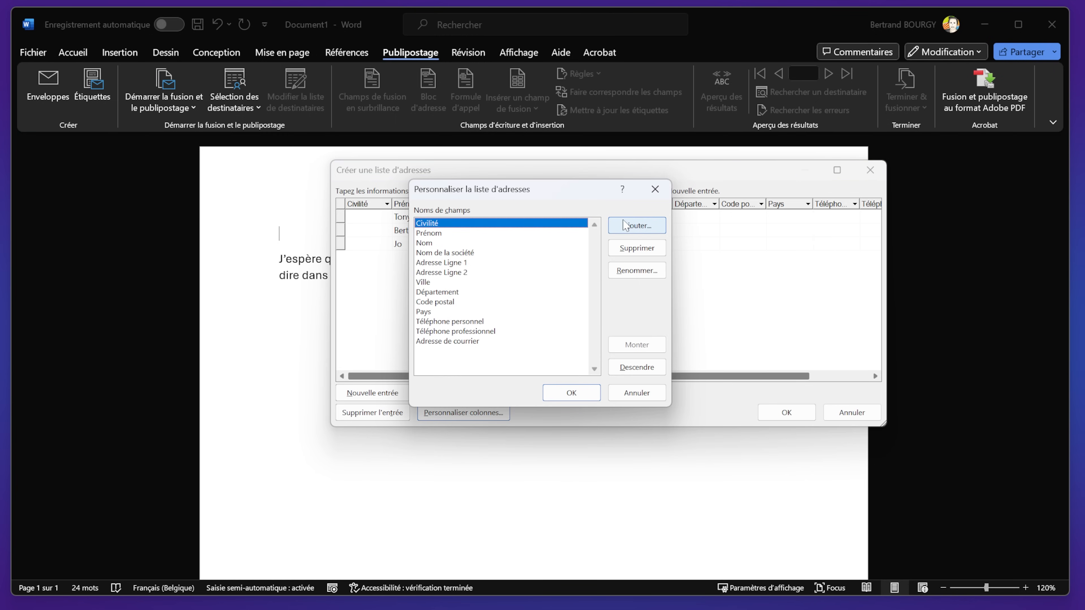
click(631, 230)
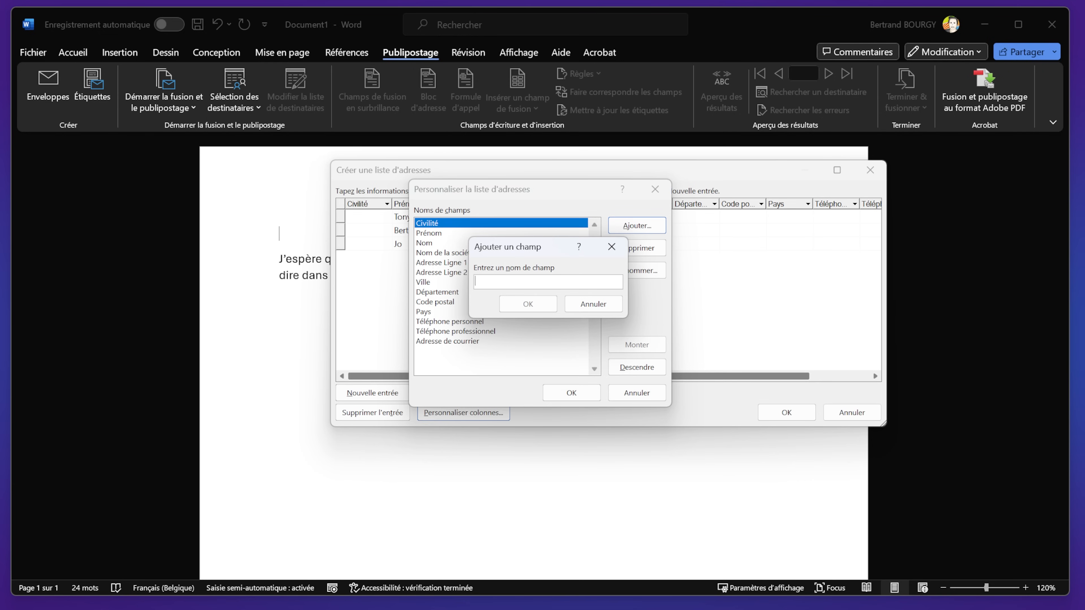
text(A partagé)
click(529, 304)
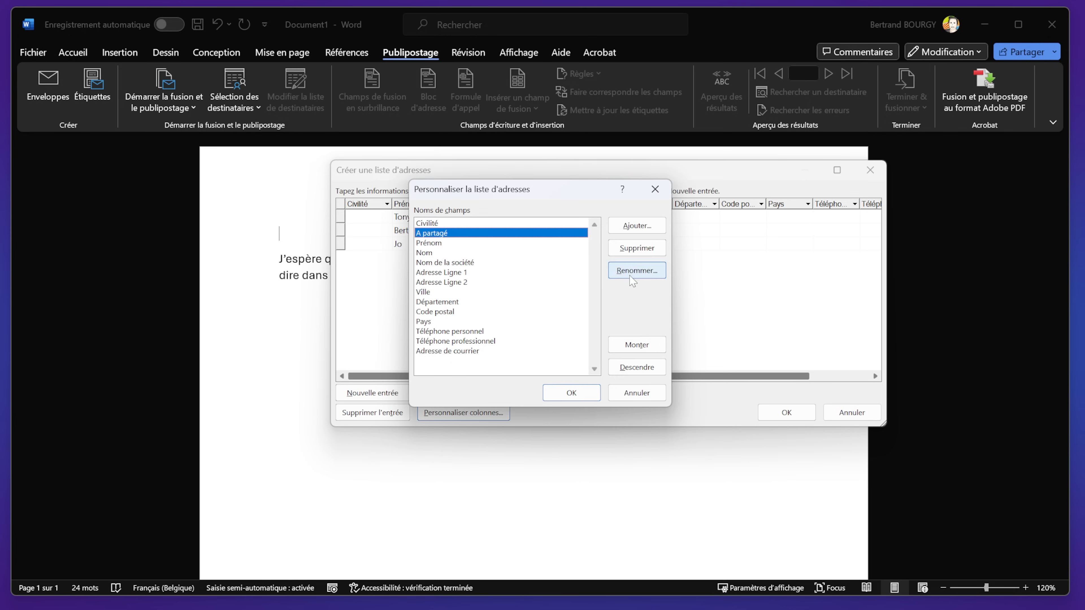
click(574, 389)
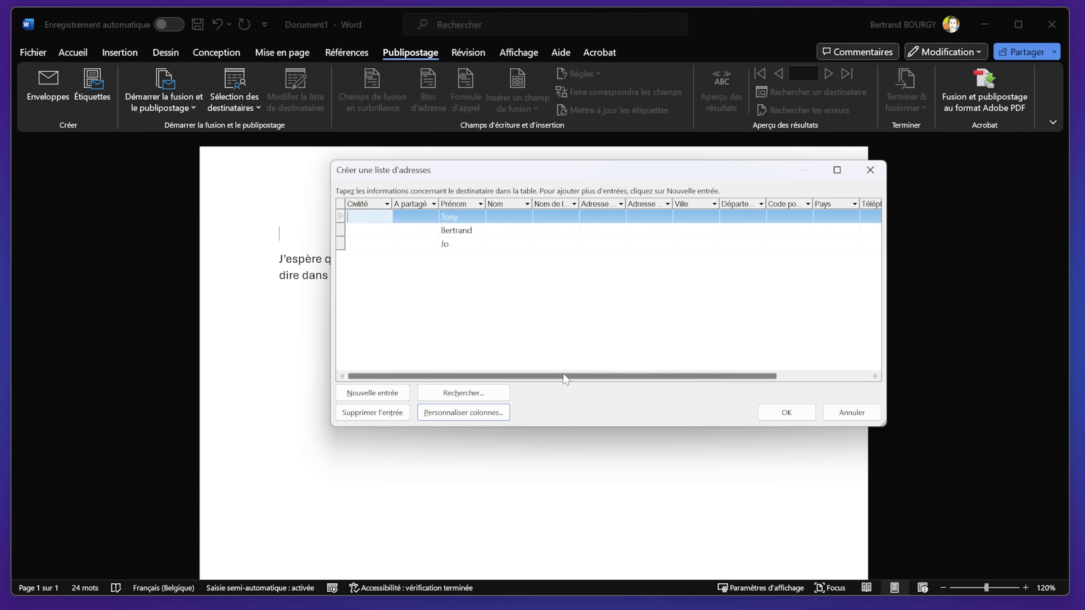
Step: Fill the "A partagé" column with Oui for the first two recipients and Non for the third
click(403, 217)
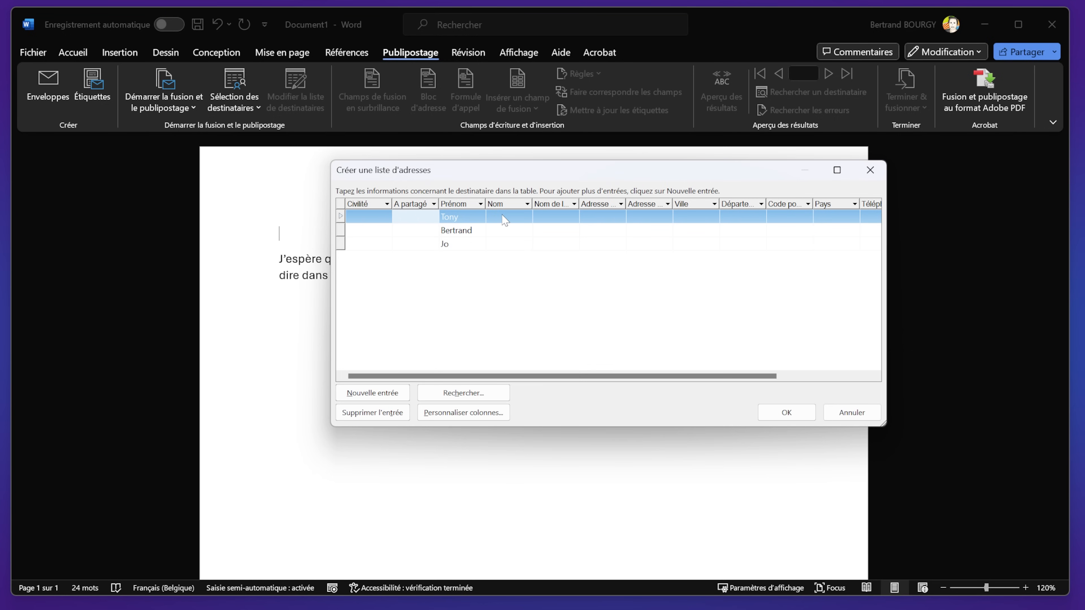
text(Oui)
click(414, 231)
text(Oui)
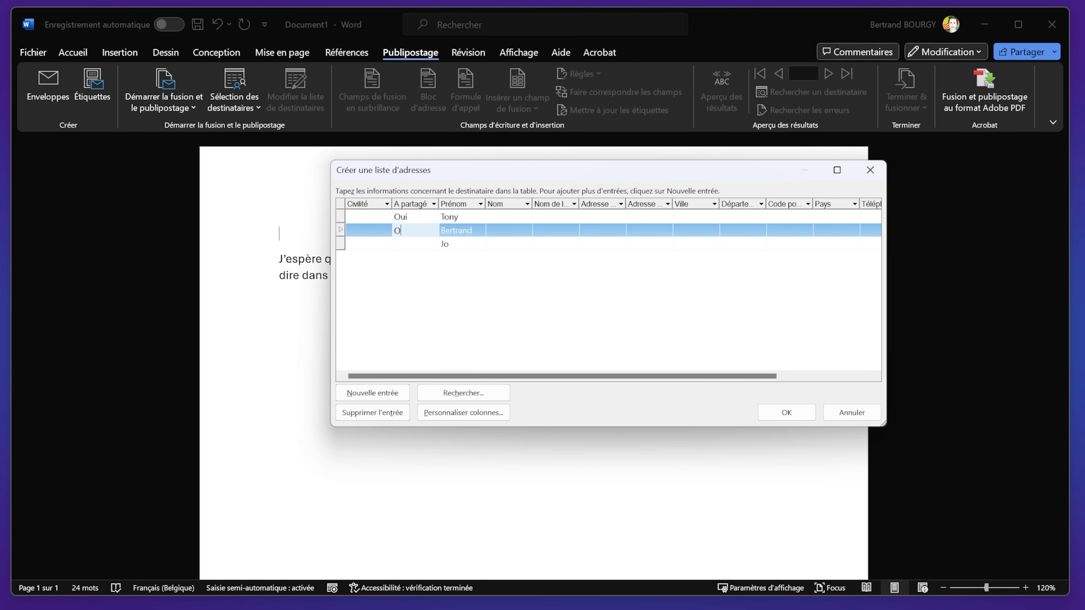
click(410, 245)
text(Non)
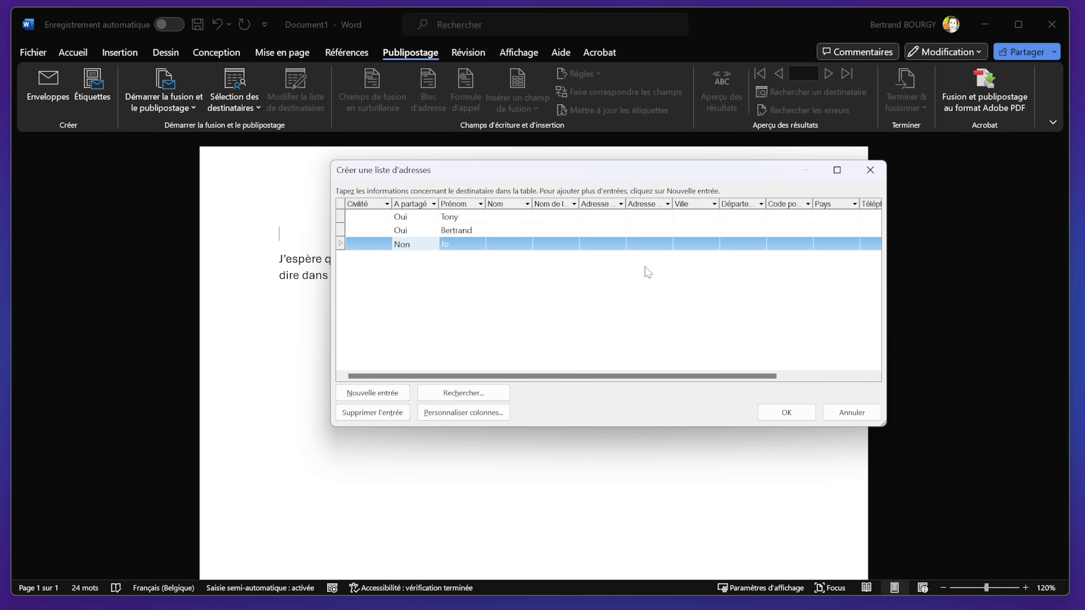
click(640, 298)
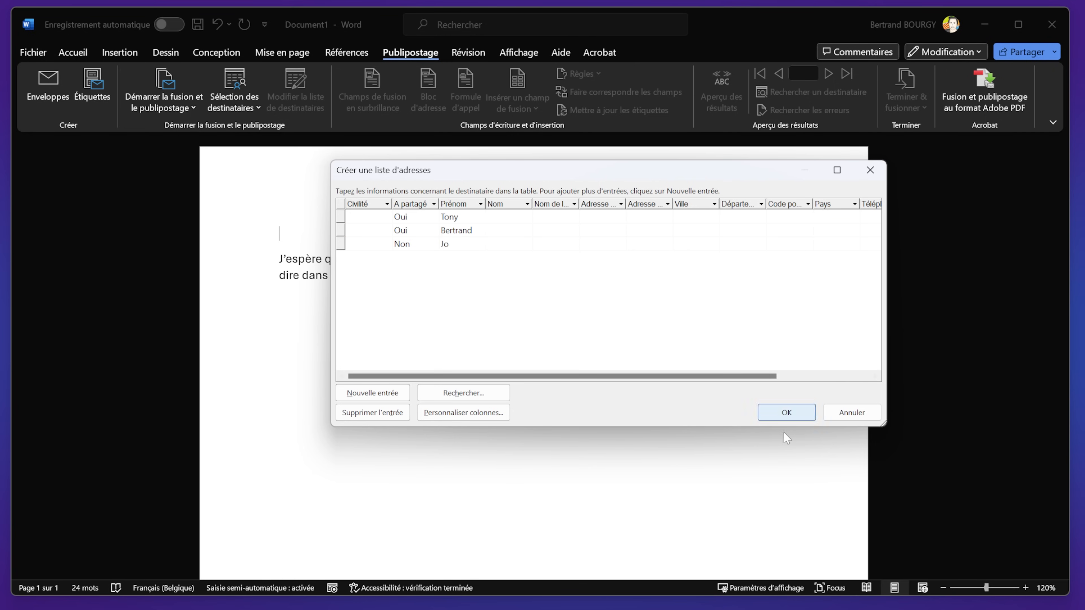
Step: Validate the address list and save it on the Bureau as ma_liste_adresse
click(787, 412)
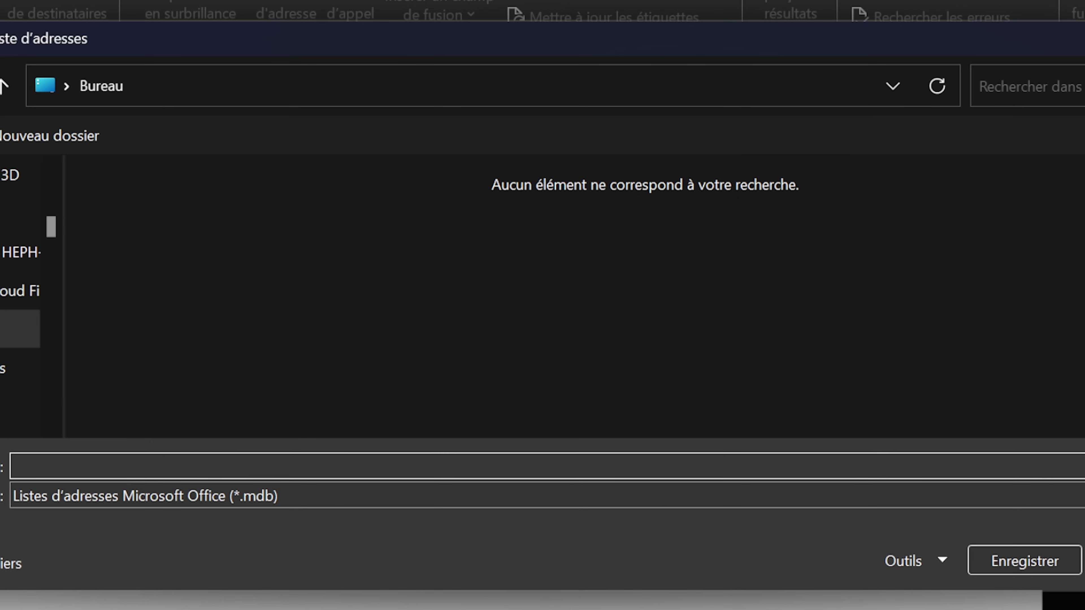
text(ma_liste_adrde)
key(BackSpace)
key(BackSpace)
text(esse)
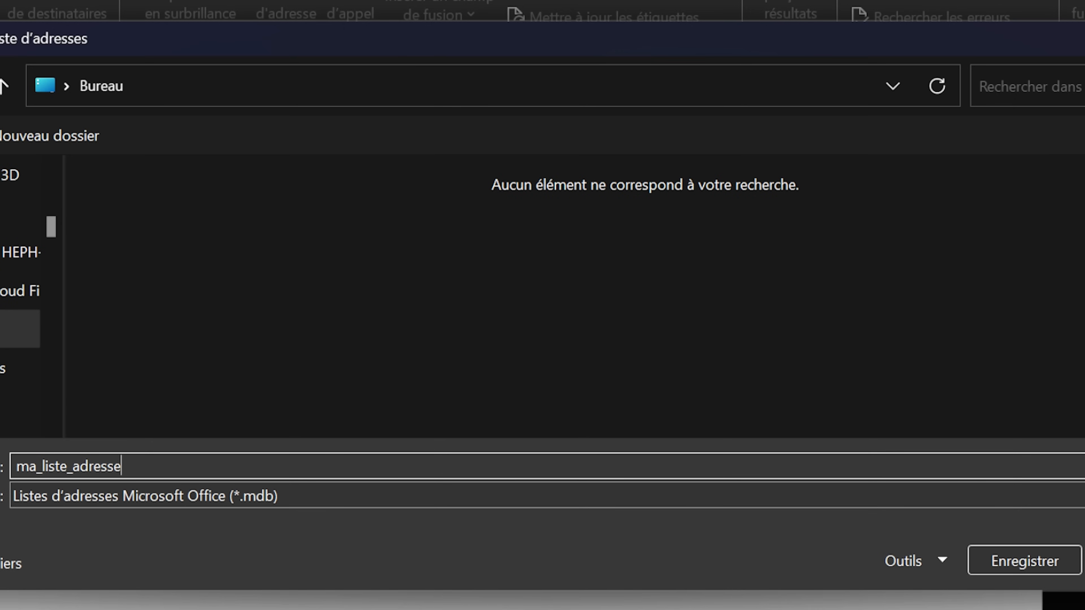
click(1031, 562)
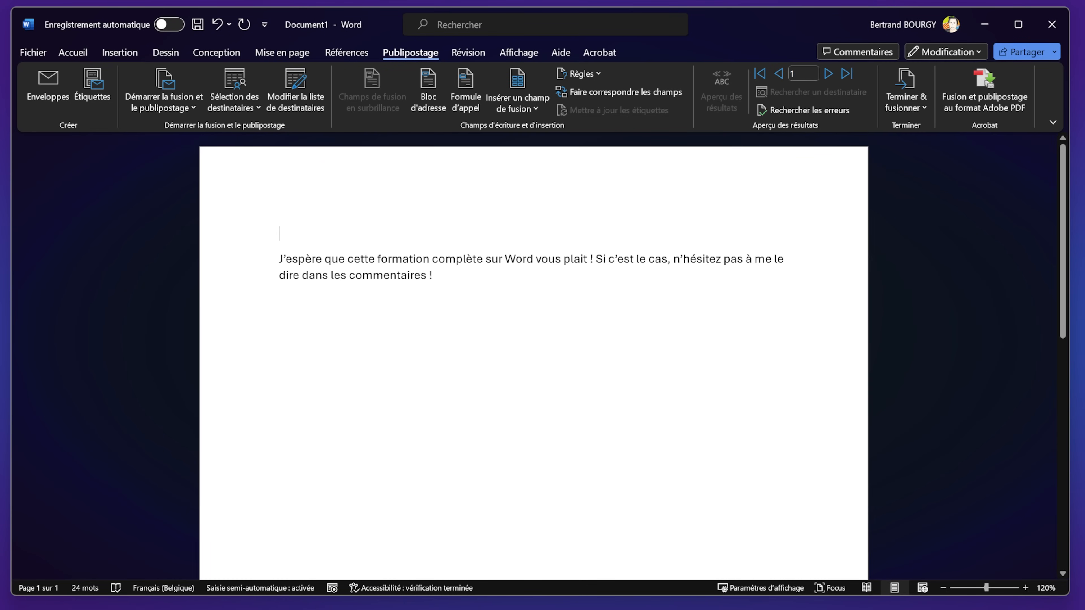
Step: Insert the Prénom merge field on the empty line above the paragraph, followed by a comma
click(530, 108)
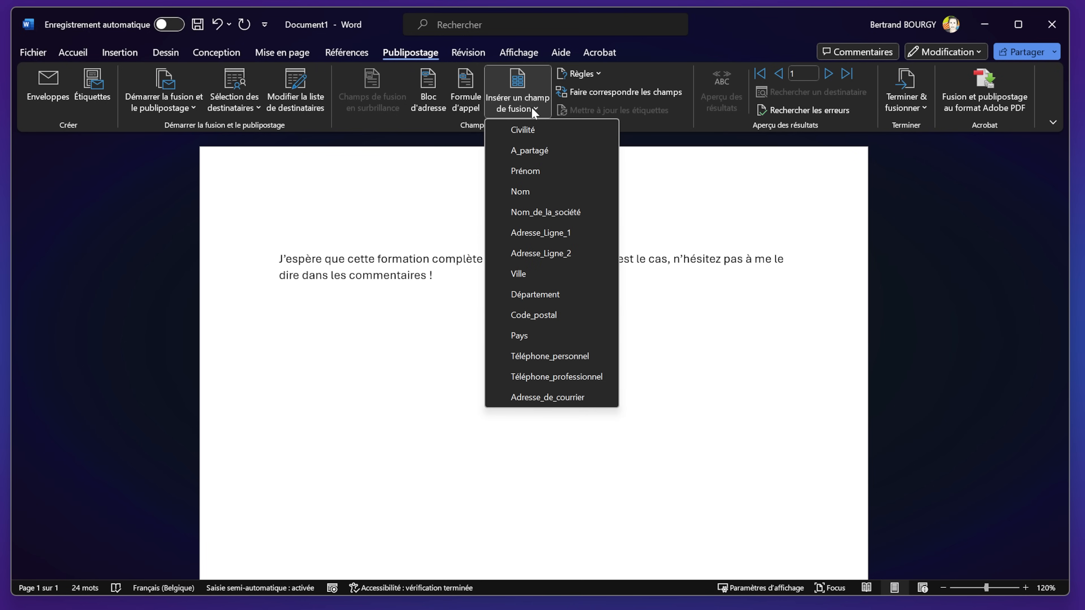
click(529, 172)
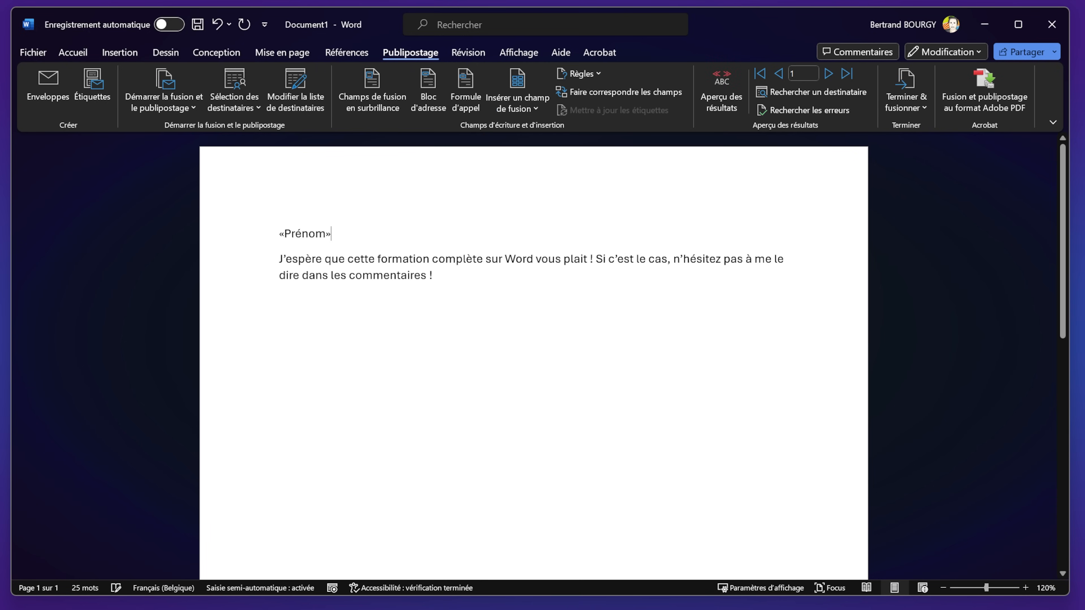
text(,)
Step: Highlight the merge fields and preview the merged letter for the first and second recipients
click(368, 99)
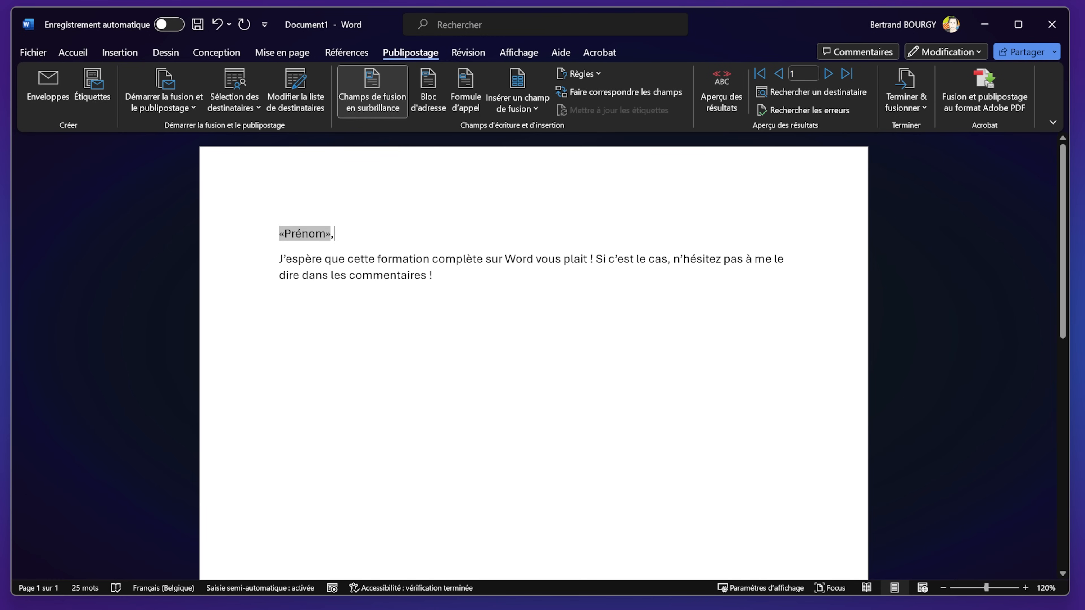
click(384, 102)
click(386, 100)
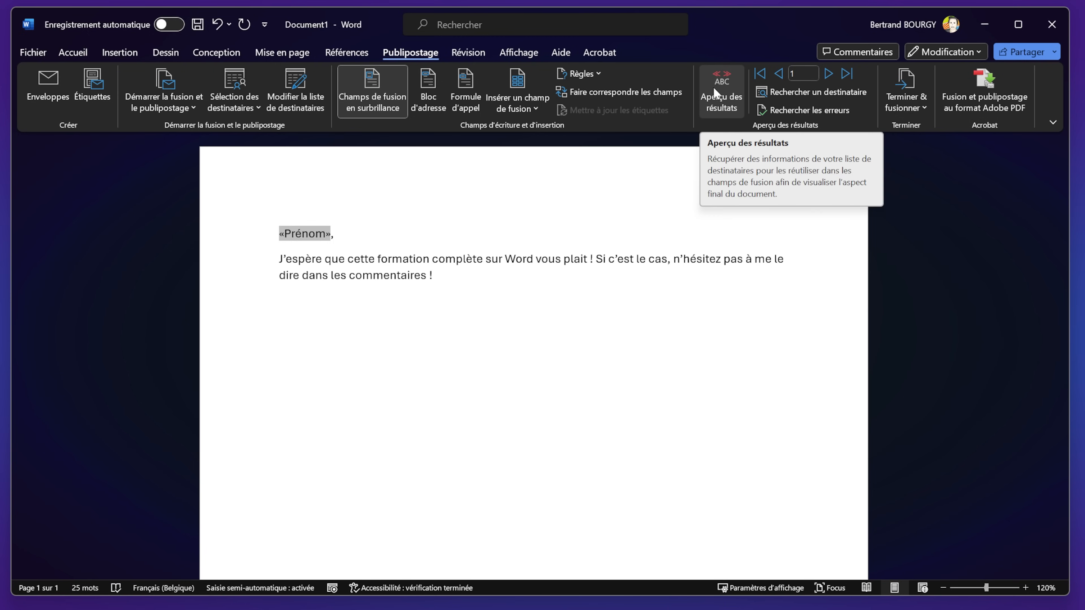
click(717, 94)
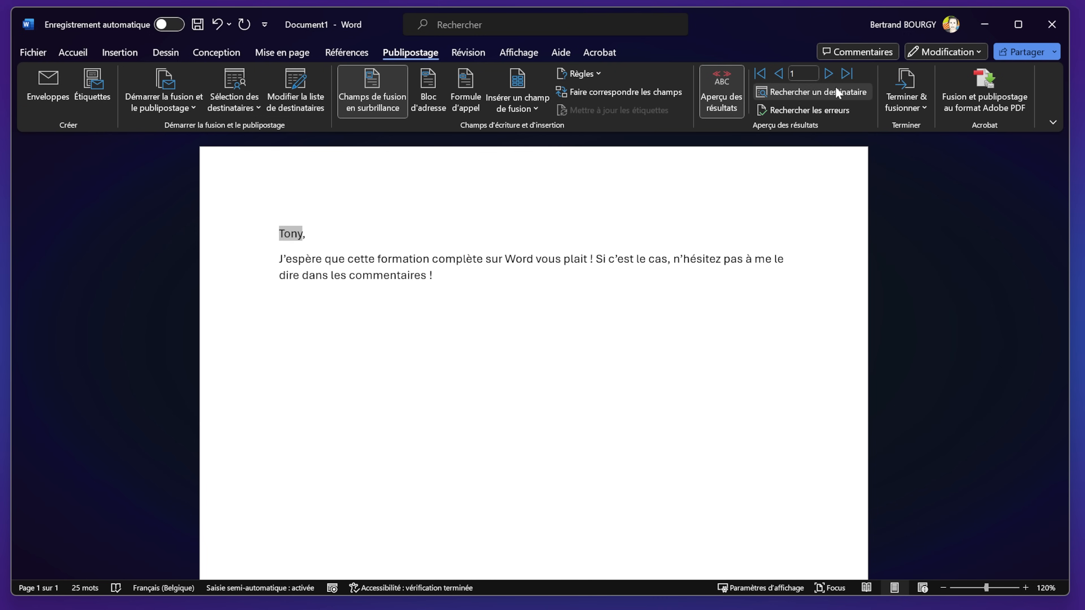
click(829, 78)
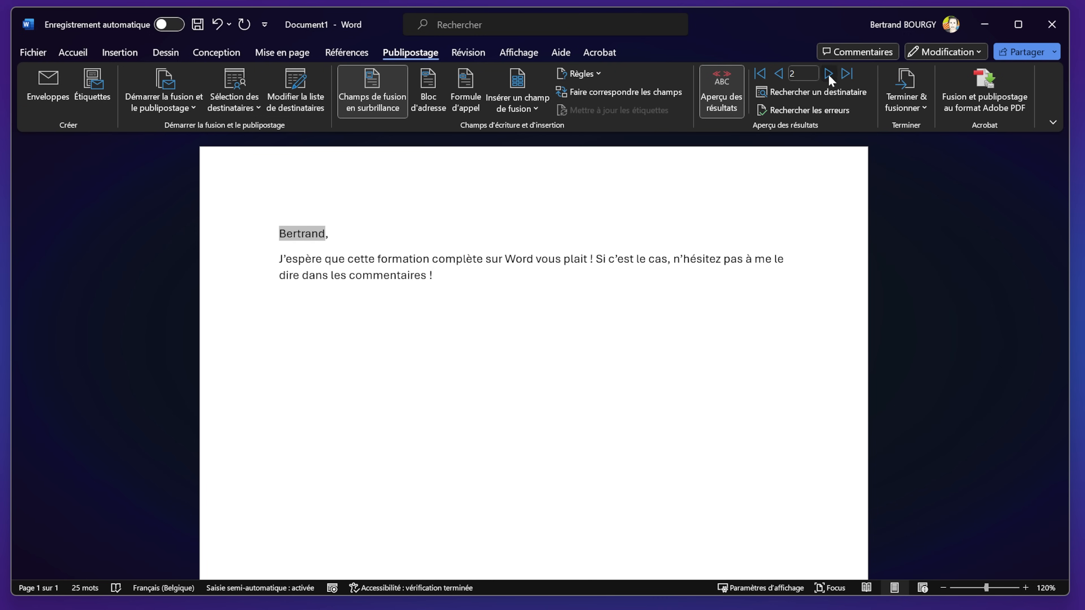
Step: Preview the merged letter for each recipient, ending on the second record
click(829, 79)
click(779, 75)
click(778, 75)
click(835, 76)
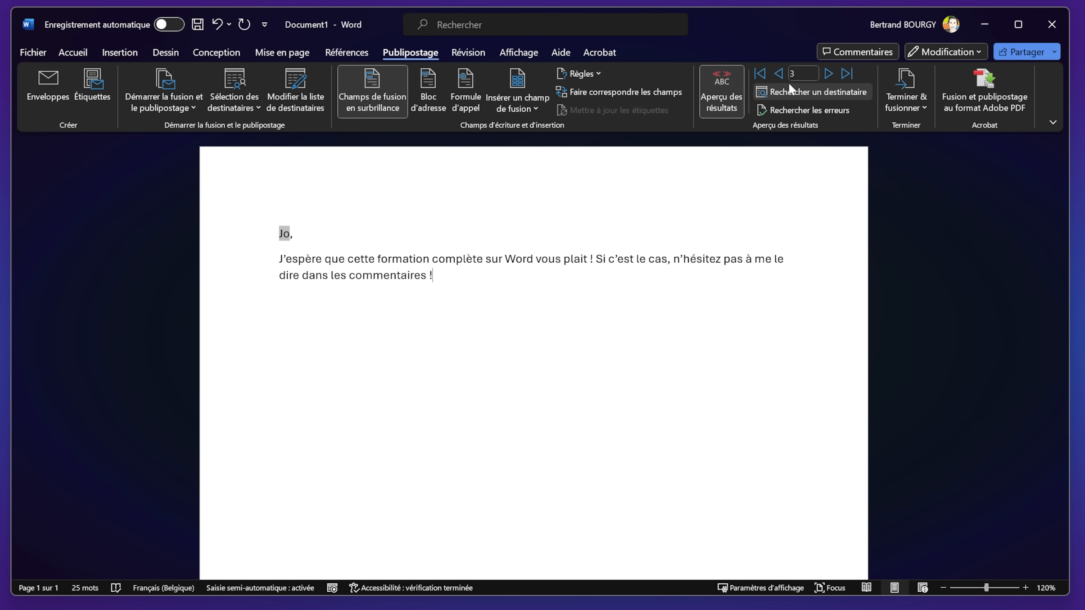
click(779, 74)
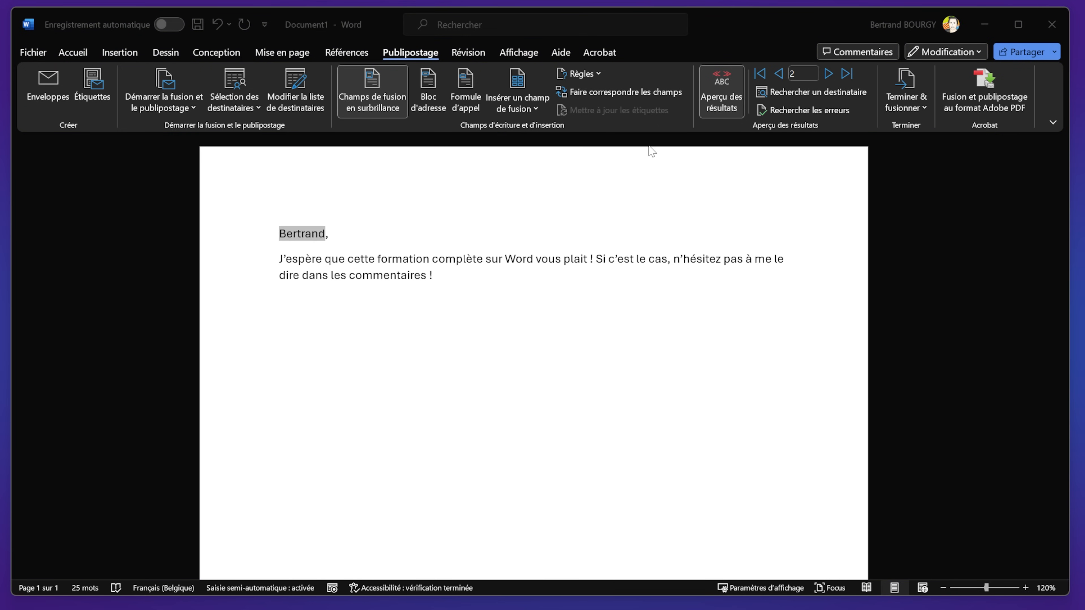
Step: Add two new lines below the letter's paragraph
click(550, 376)
click(493, 306)
key(Return)
key(Return)
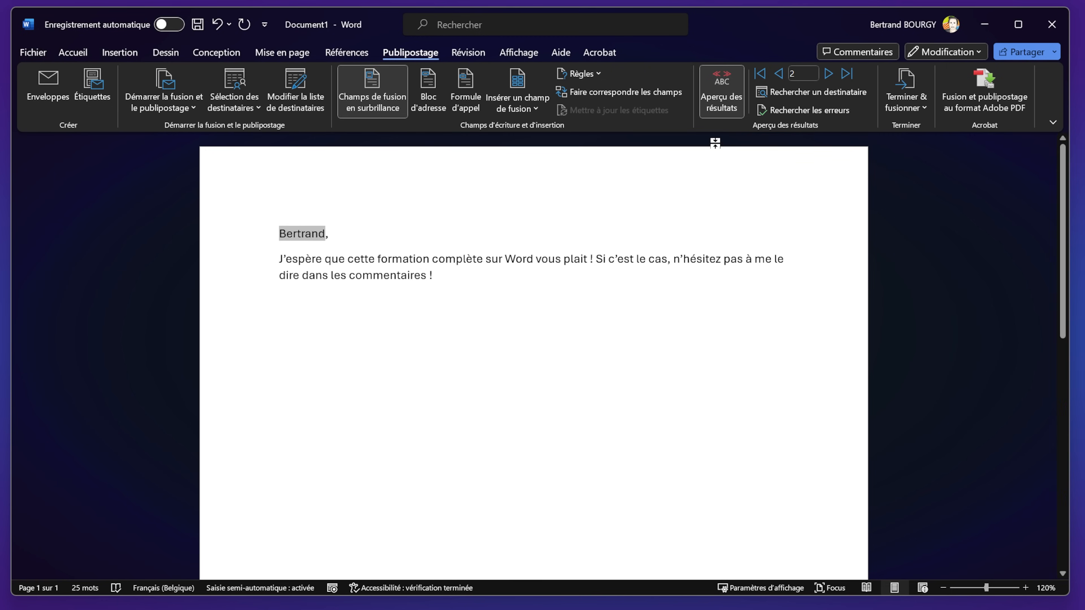
Step: Start a Si...Alors...Sinon rule with the condition that A_partagé est égal à Oui
click(592, 77)
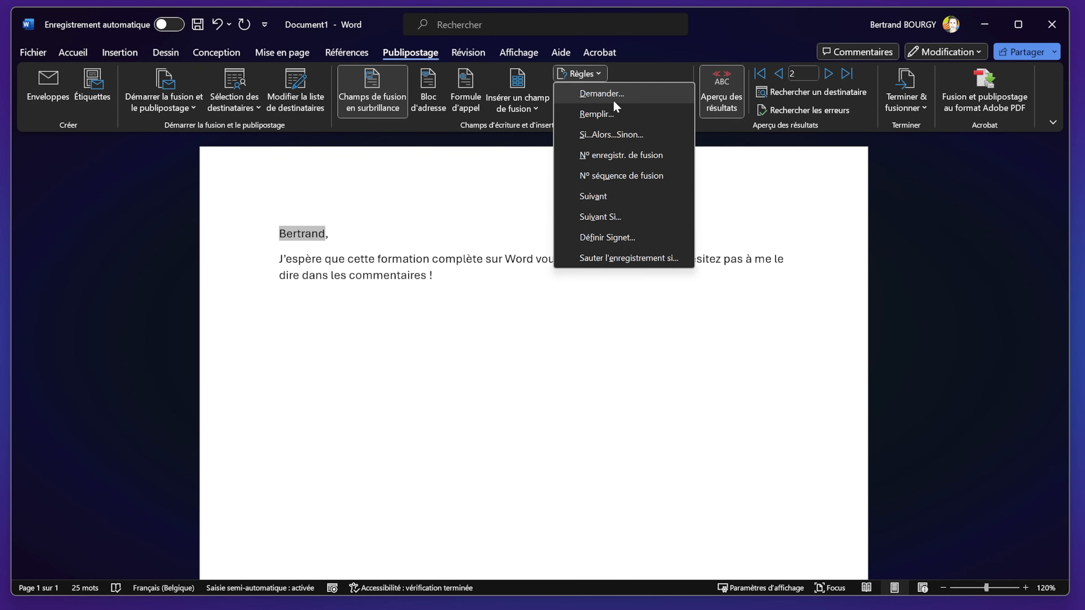
click(646, 136)
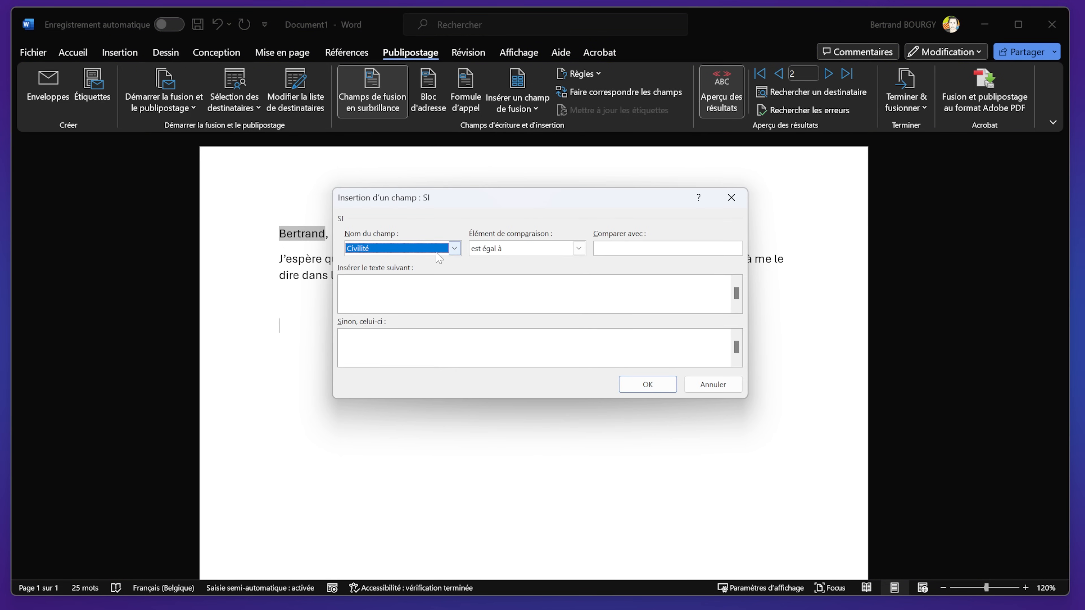
click(452, 251)
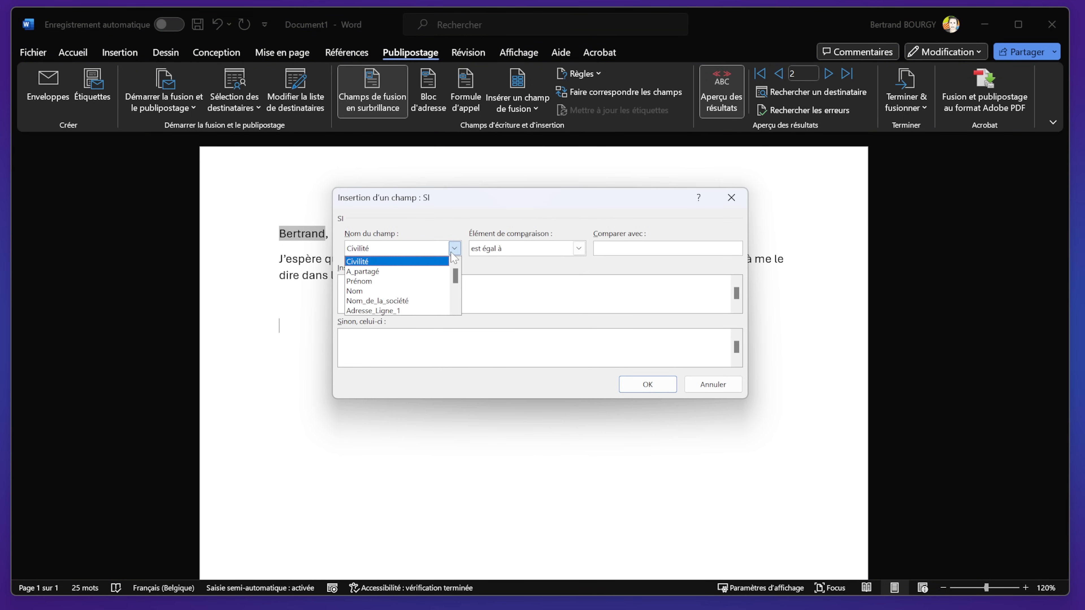
click(413, 271)
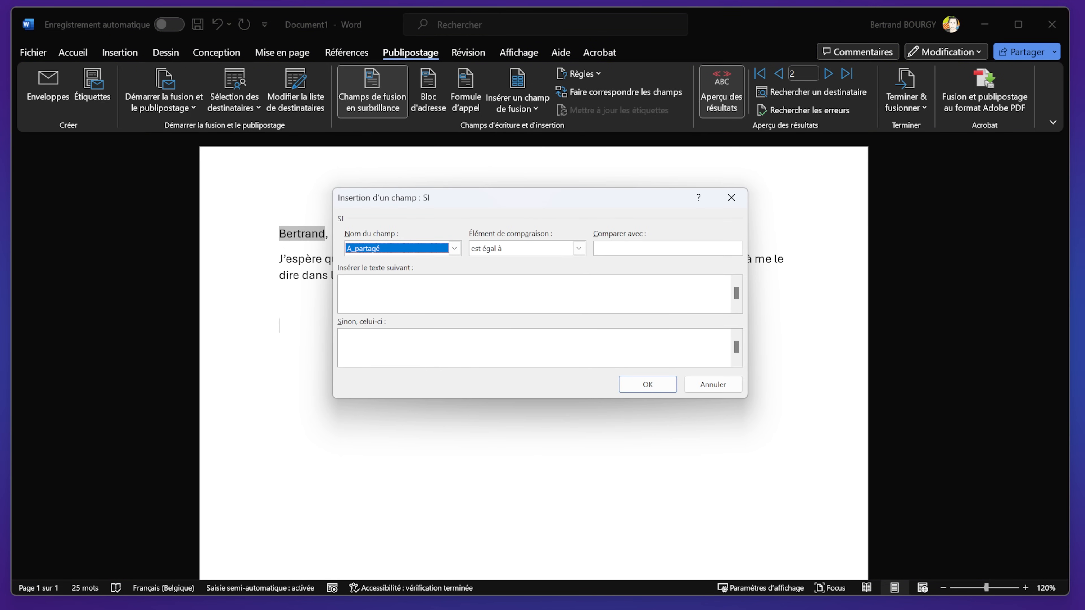
click(641, 249)
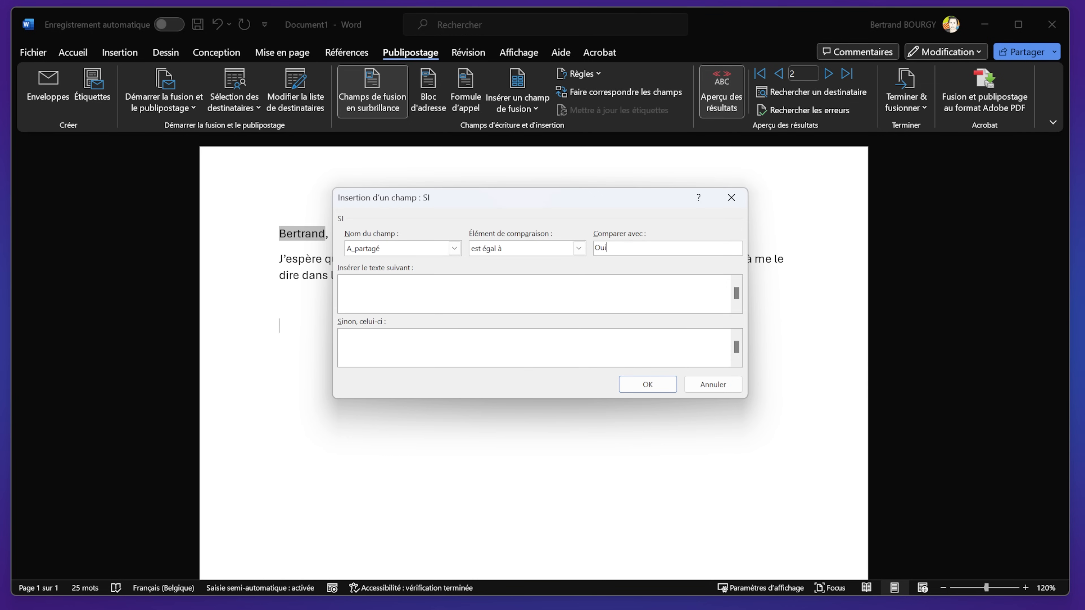
Step: Insert "Merci d'avoir partagé la vidéo, ça m'aide vraiment à faire progresser la chaîne" if true, otherwise "N'hésitez pas à partager la vidéo ;)"
click(527, 277)
text(Merci d'avoir parta)
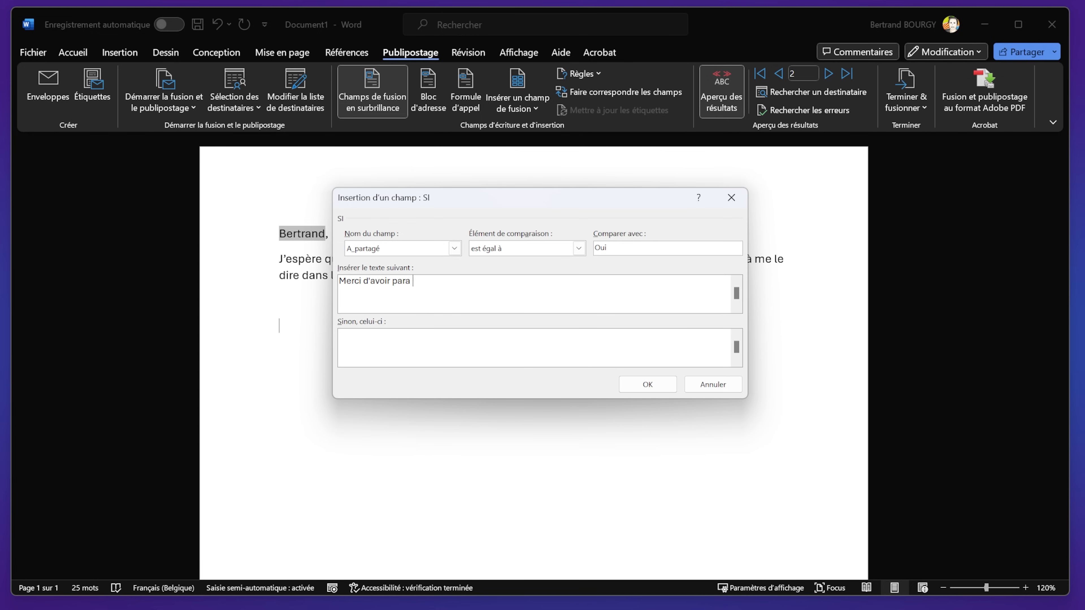
text(gé la vidéo, ça m'aide vraiment à faire progresser)
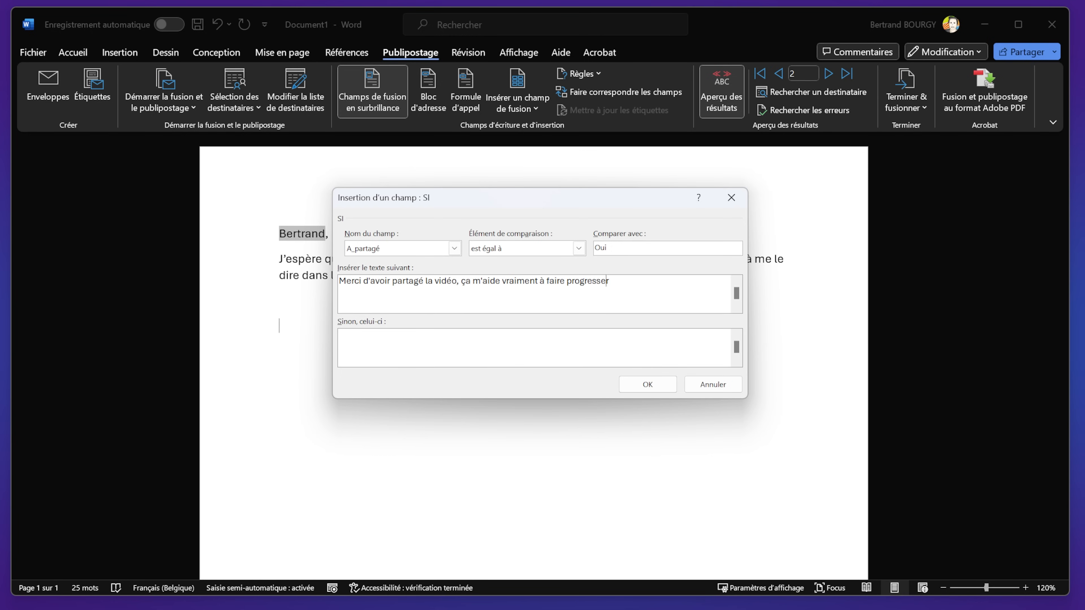
text( la chaîne)
text(N'hésitez p)
text(as à parta)
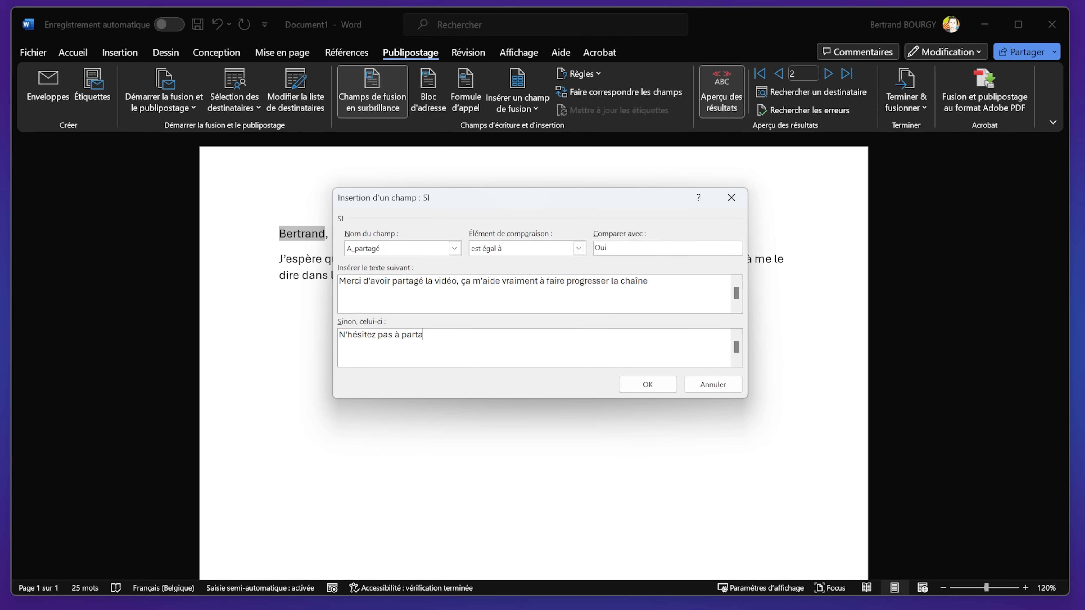
text(ger la vidéo ;))
click(662, 387)
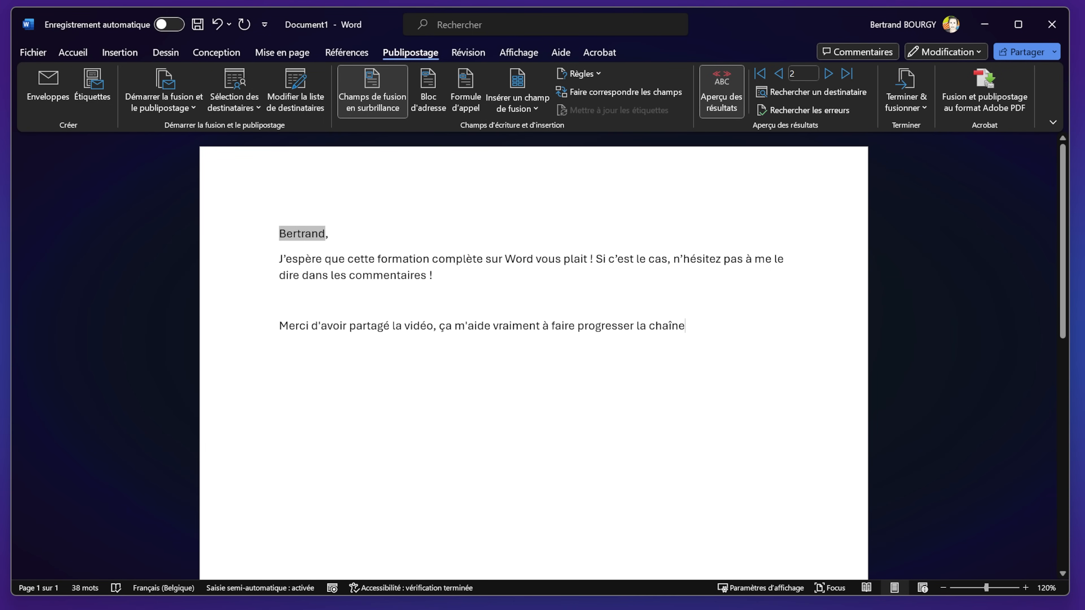
Step: Check the conditional sentence in the merged letter previews for the first and last recipients
click(778, 74)
click(847, 74)
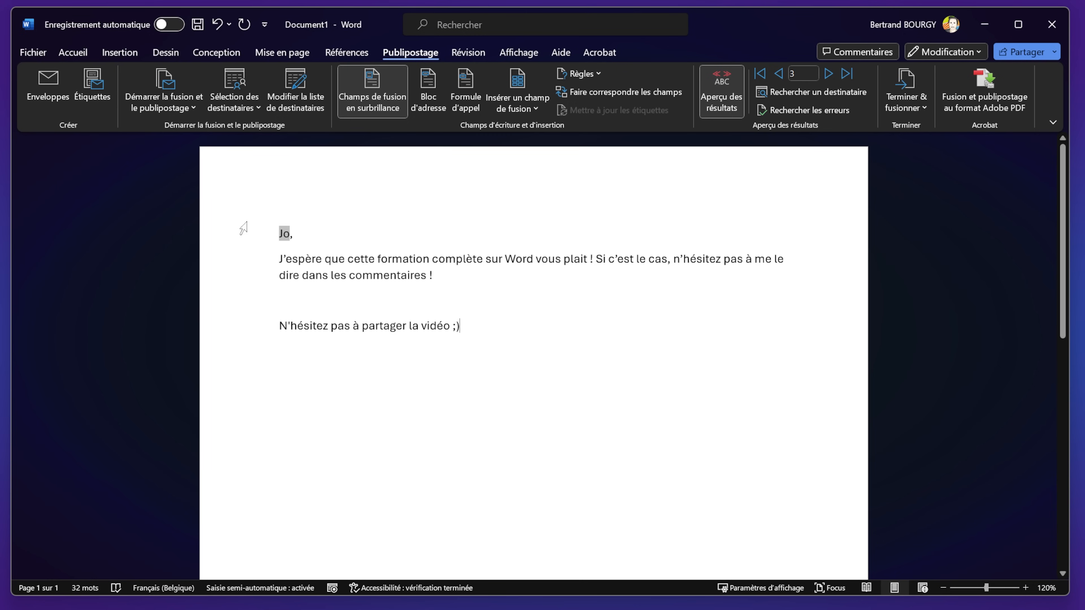
drag(309, 326, 228, 312)
click(435, 381)
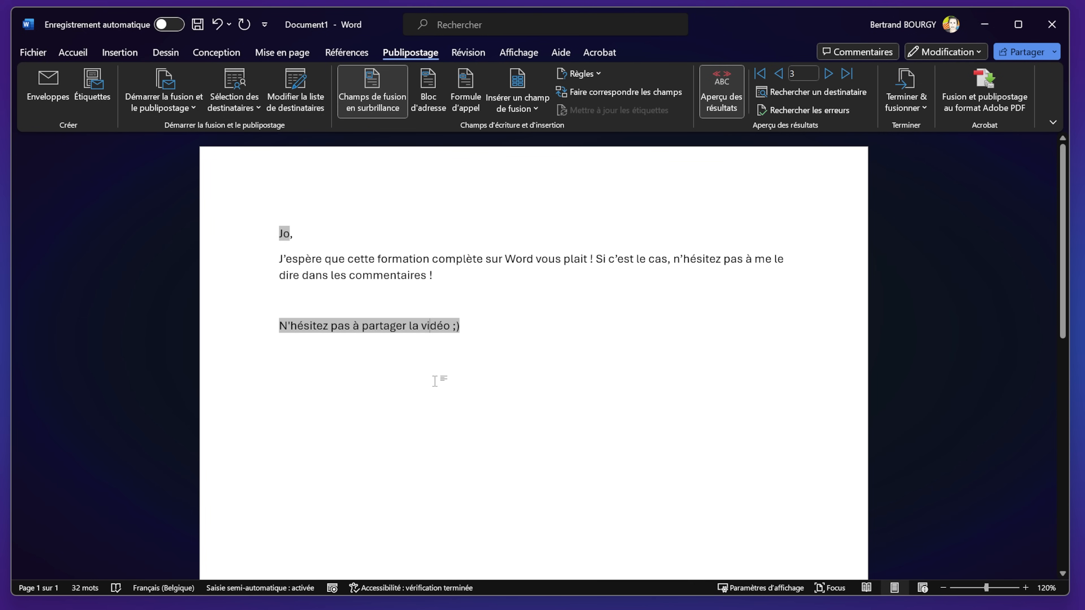
click(548, 374)
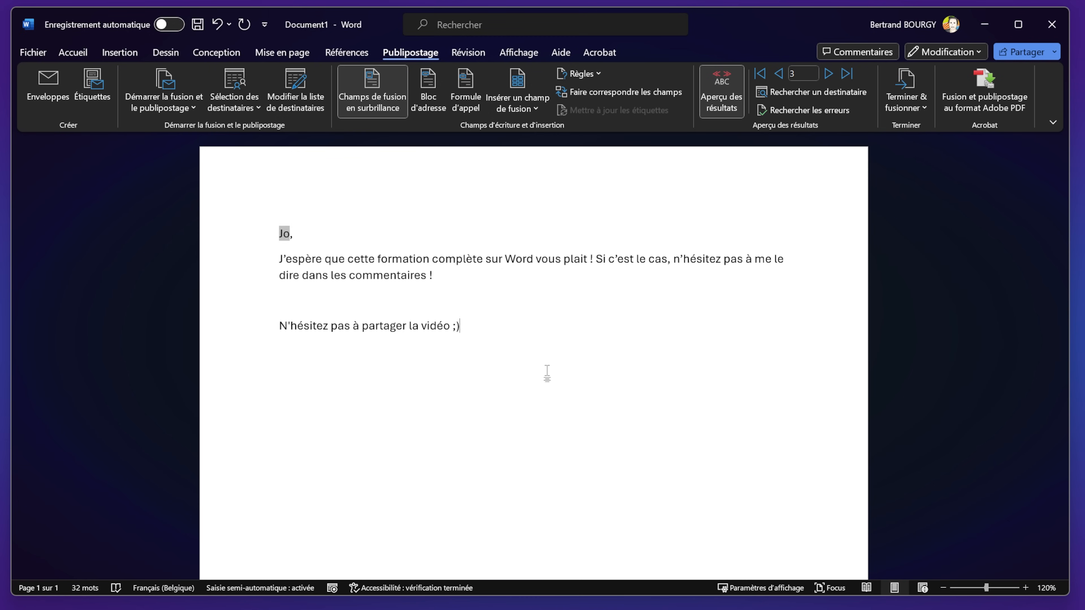
click(397, 277)
click(725, 92)
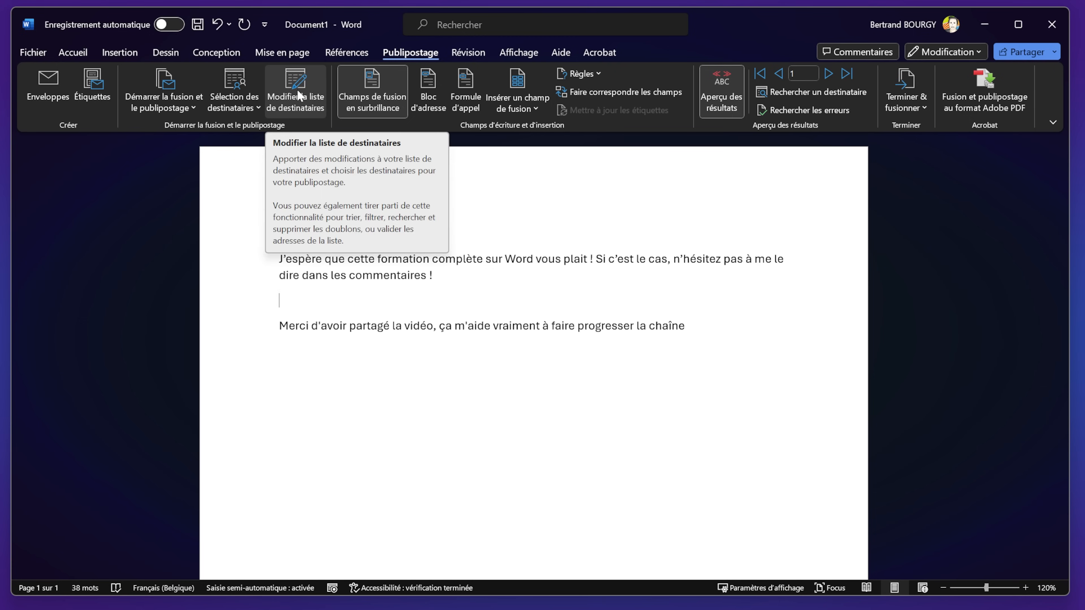
Step: Open the ma_liste_adresse.mdb data source from the recipient list, accept saving its updates and close the list
click(295, 100)
click(438, 272)
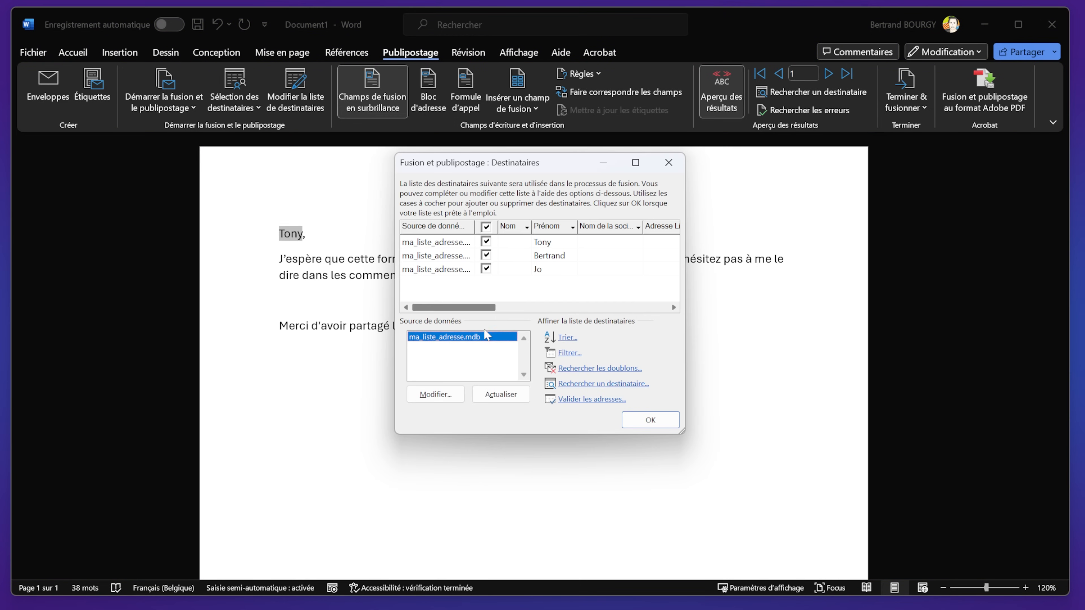
click(509, 284)
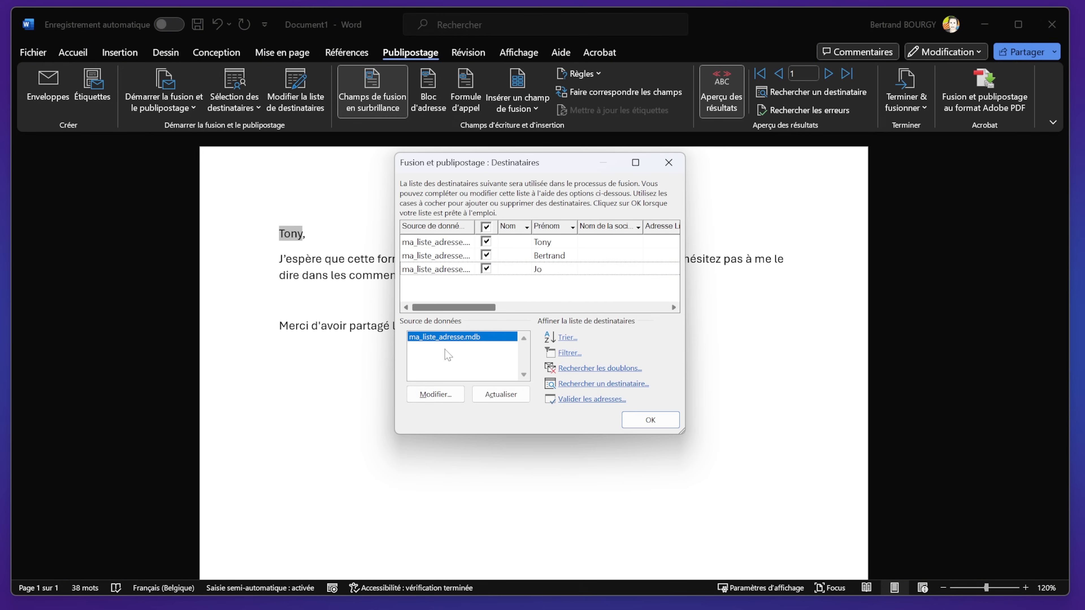
click(452, 394)
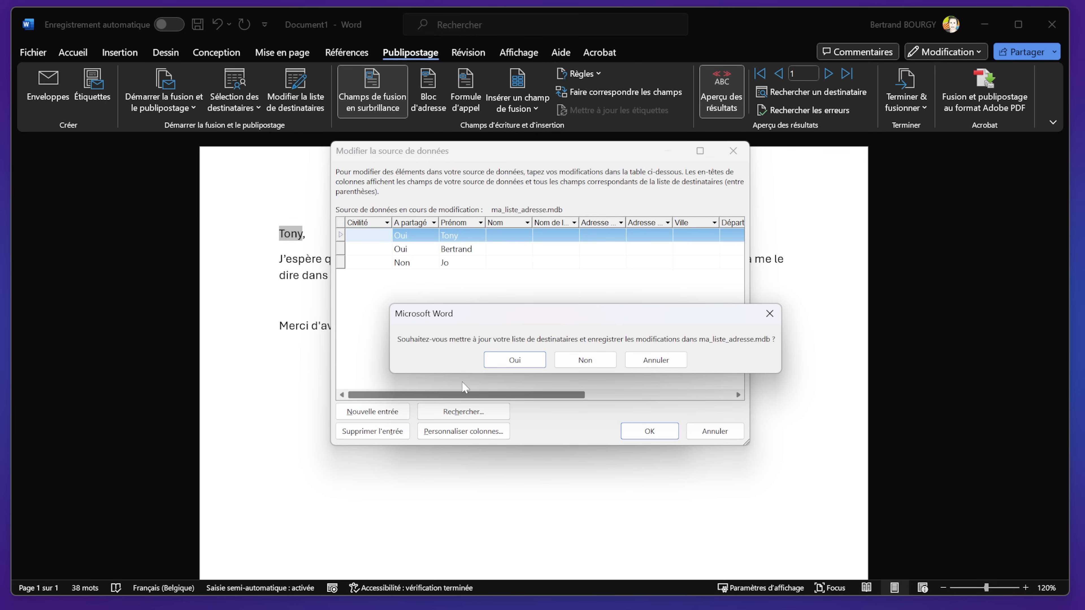
click(515, 360)
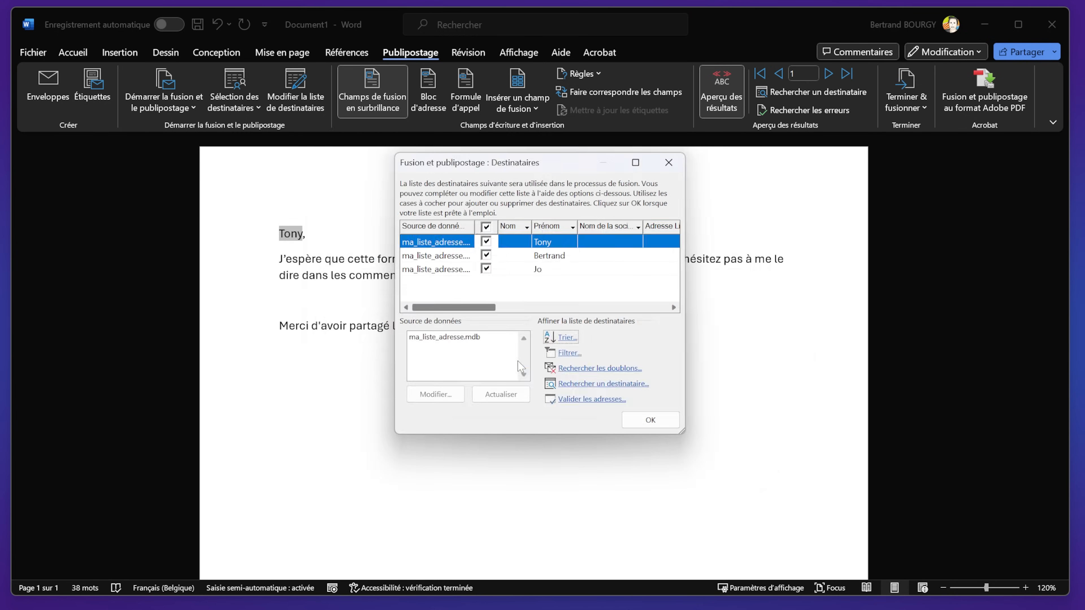
key(Return)
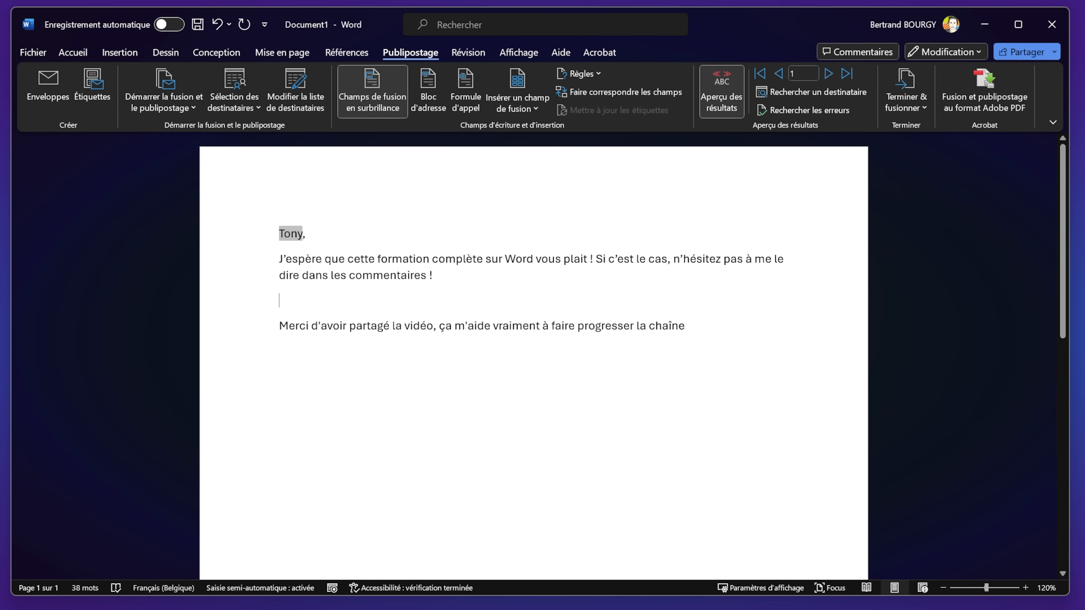
click(911, 105)
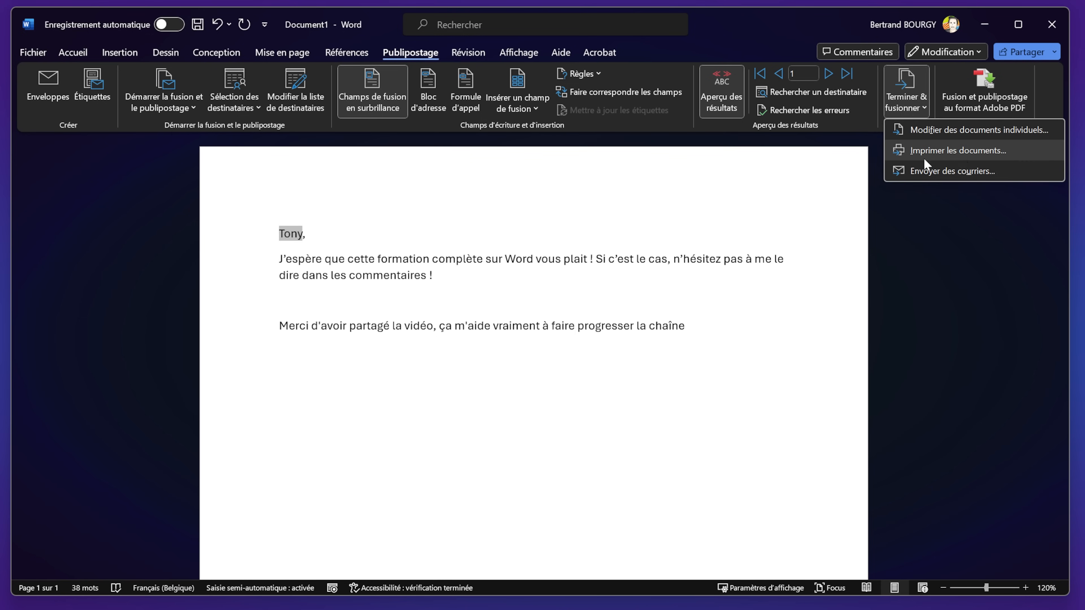
click(980, 150)
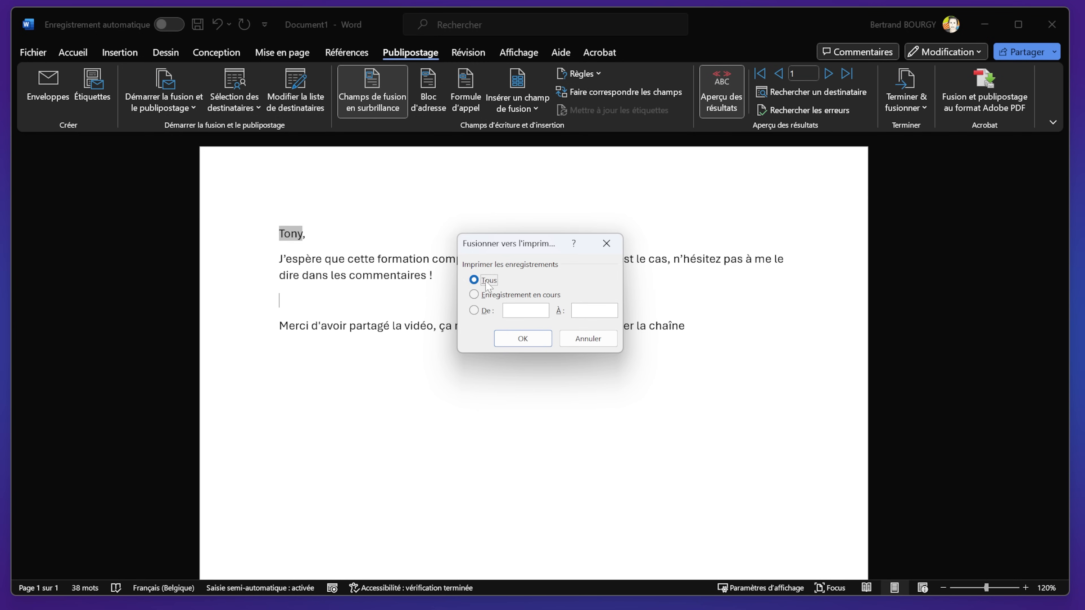
click(523, 339)
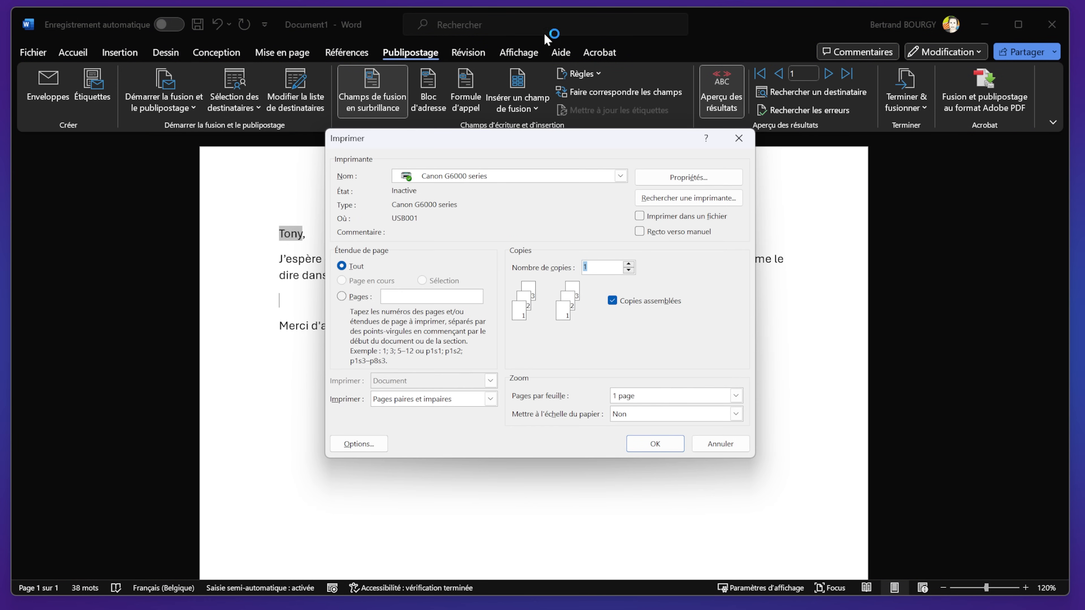
click(739, 138)
Step: Merge all records into a new document of individual letters and look through its pages
click(911, 98)
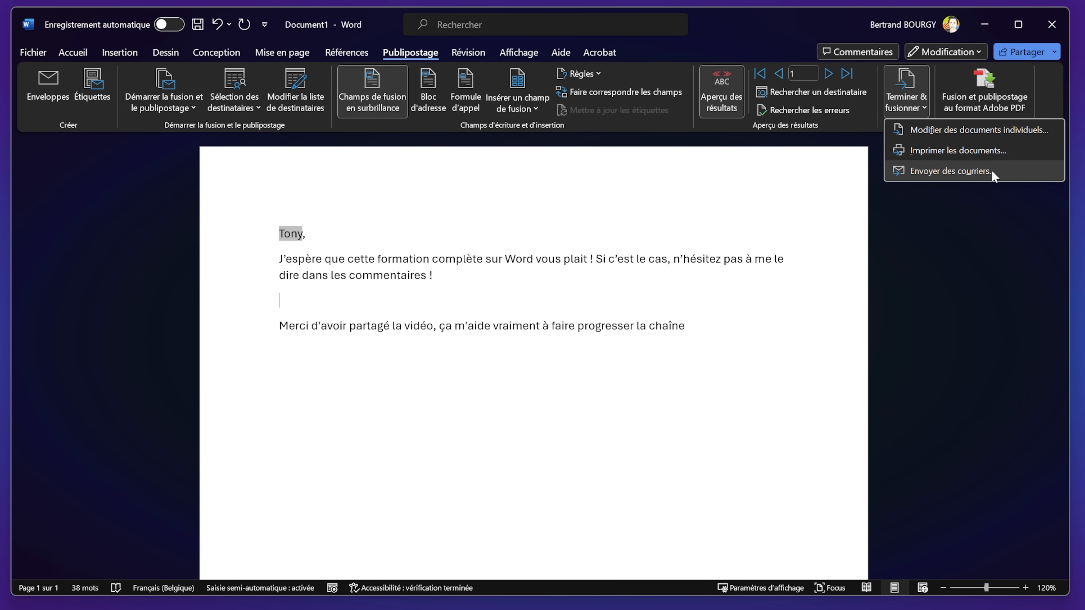
click(969, 131)
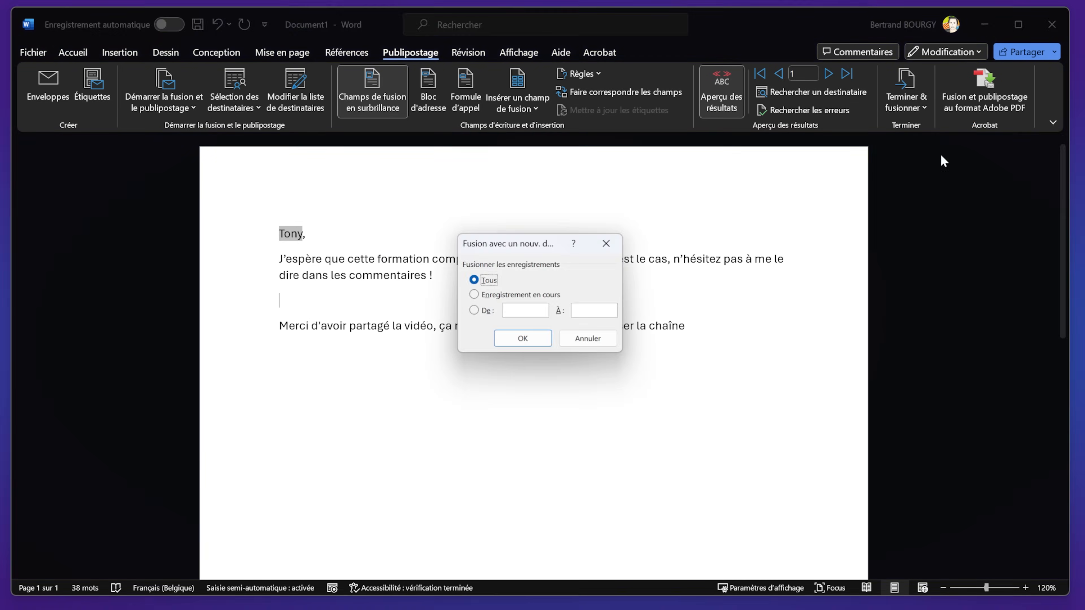
click(517, 339)
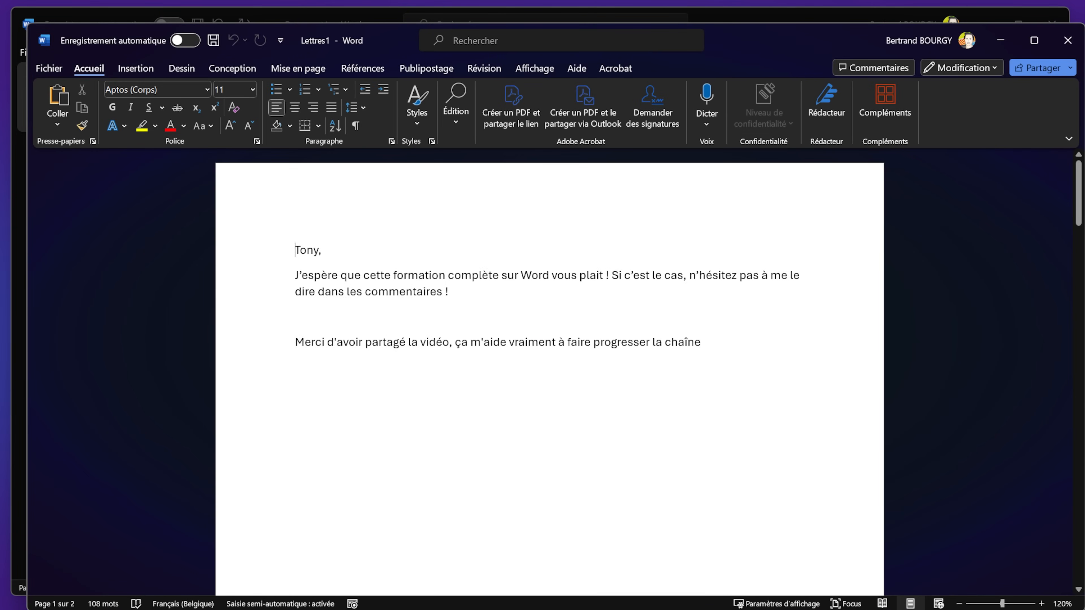
scroll(283, 298, down, 5)
scroll(550, 372, down, 5)
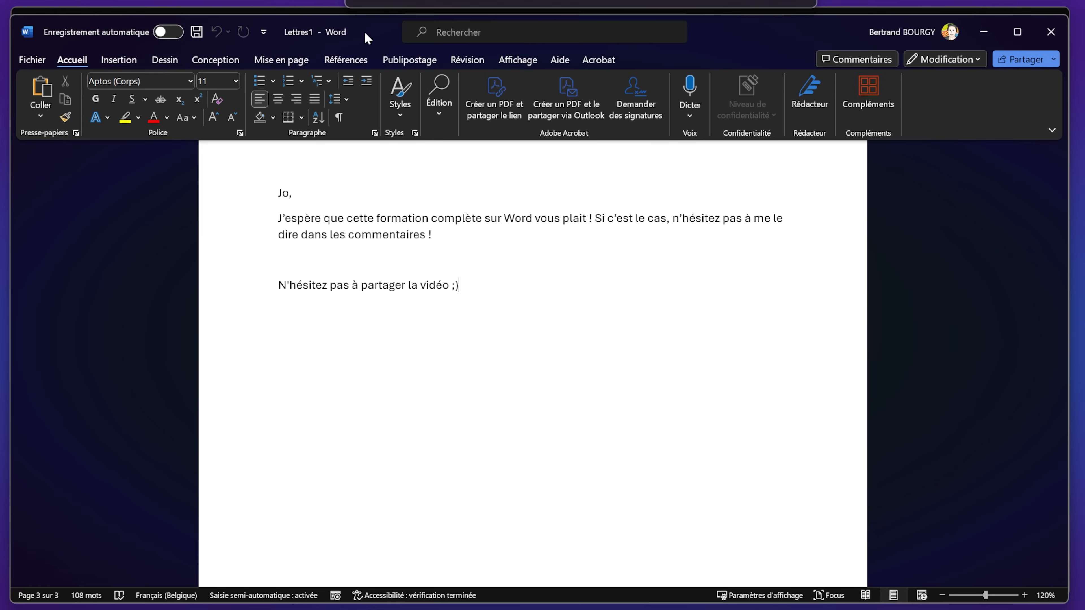
Step: Close the merged letters document without saving it
drag(364, 33, 369, 21)
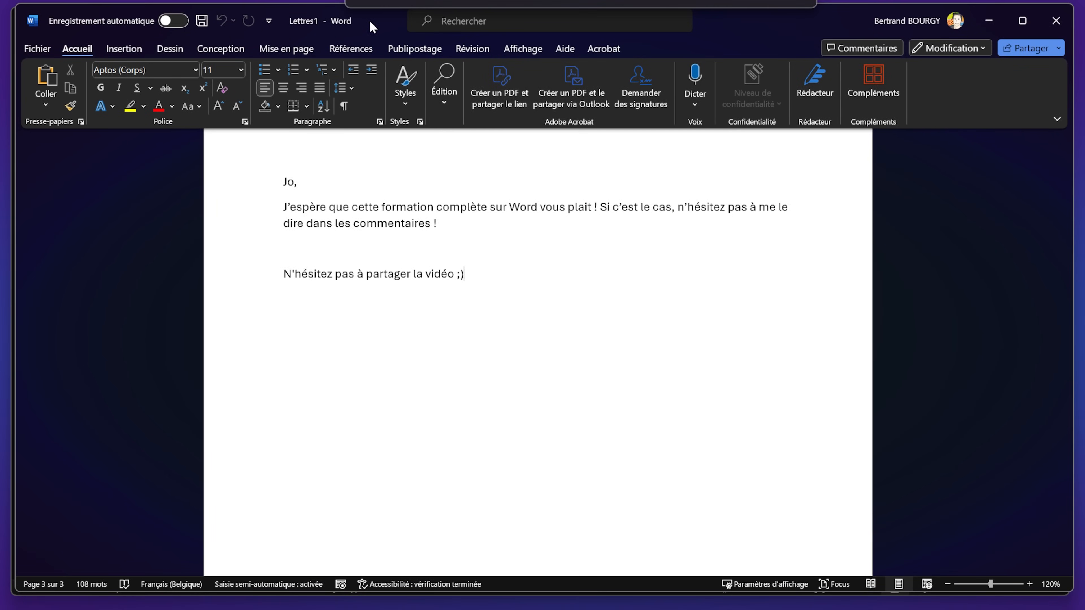
drag(370, 21, 369, 22)
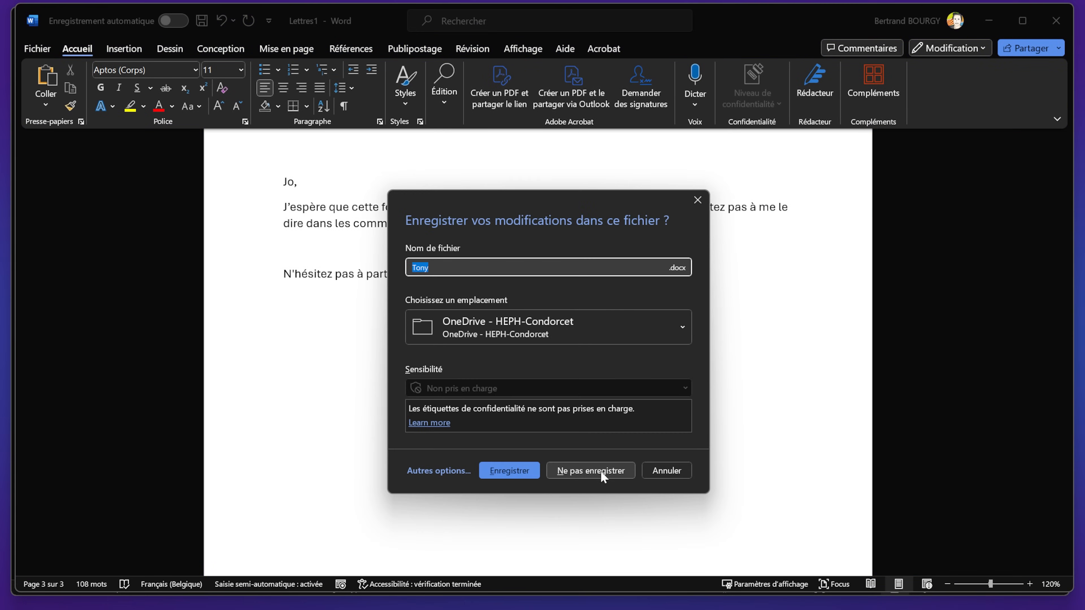
click(602, 474)
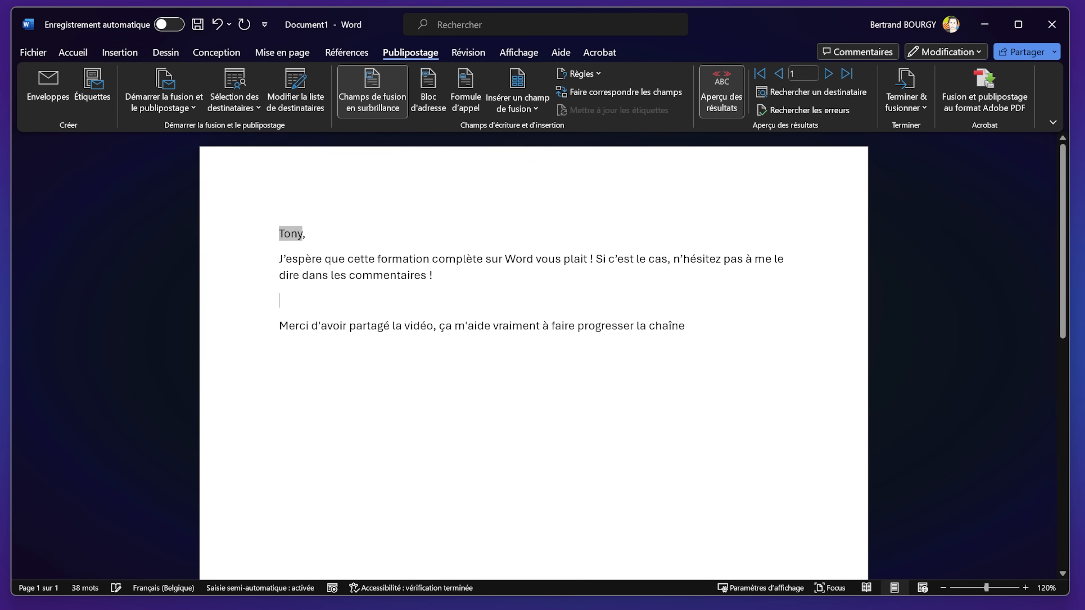
click(662, 353)
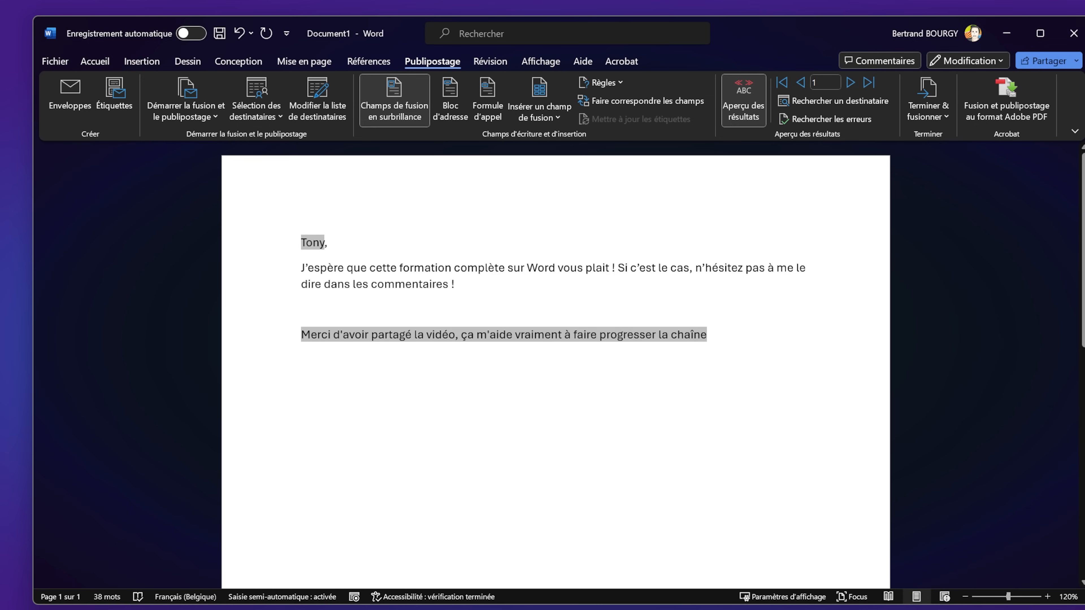
click(272, 109)
click(369, 161)
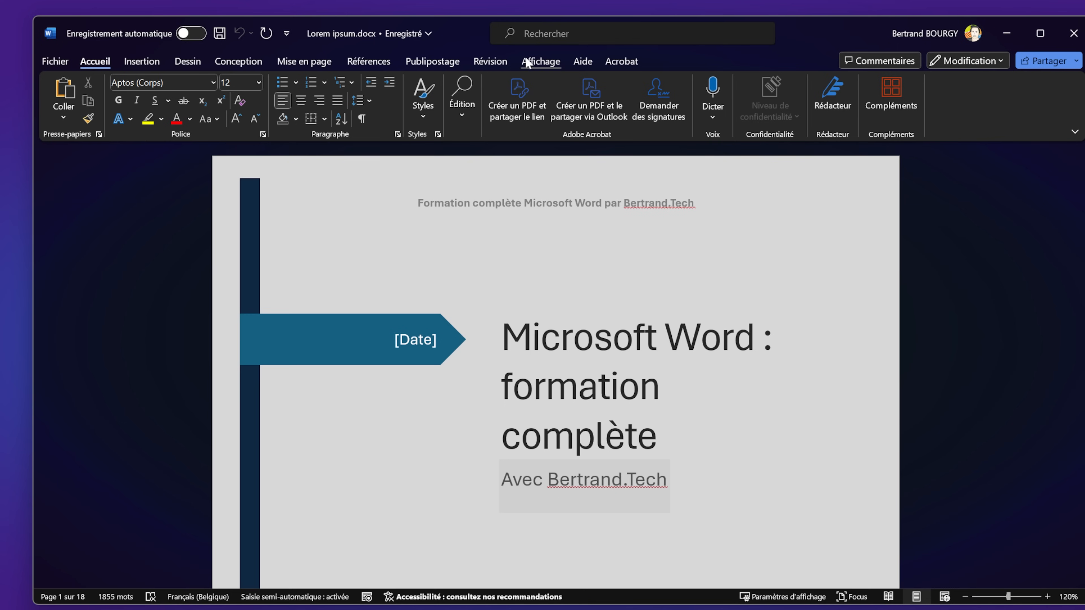
Step: Use the thesaurus to replace "complète" with the synonym "achevée" in the cover page title
click(498, 69)
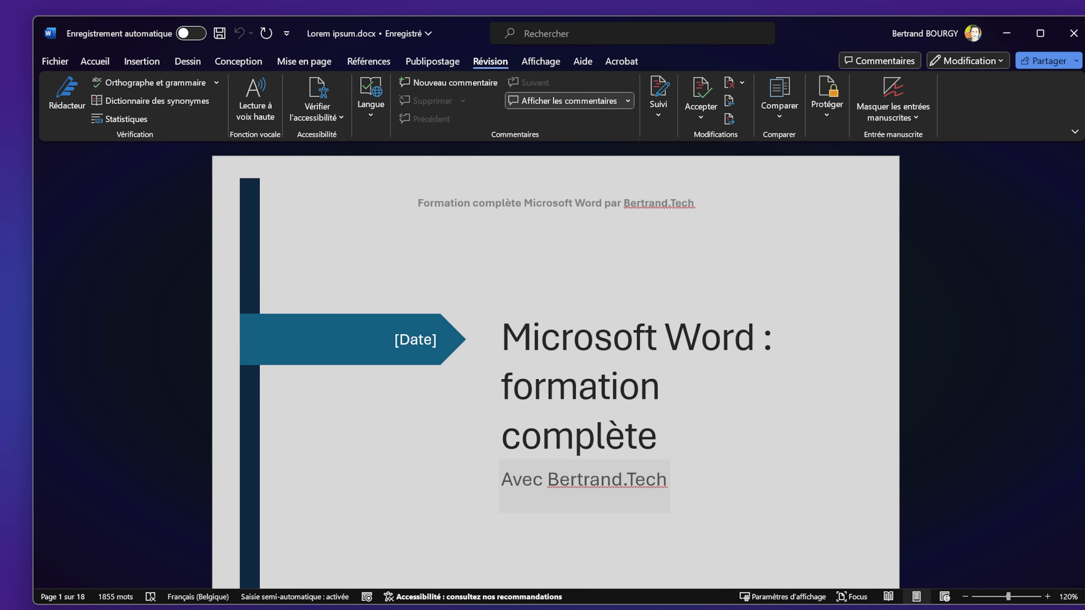
double_click(506, 383)
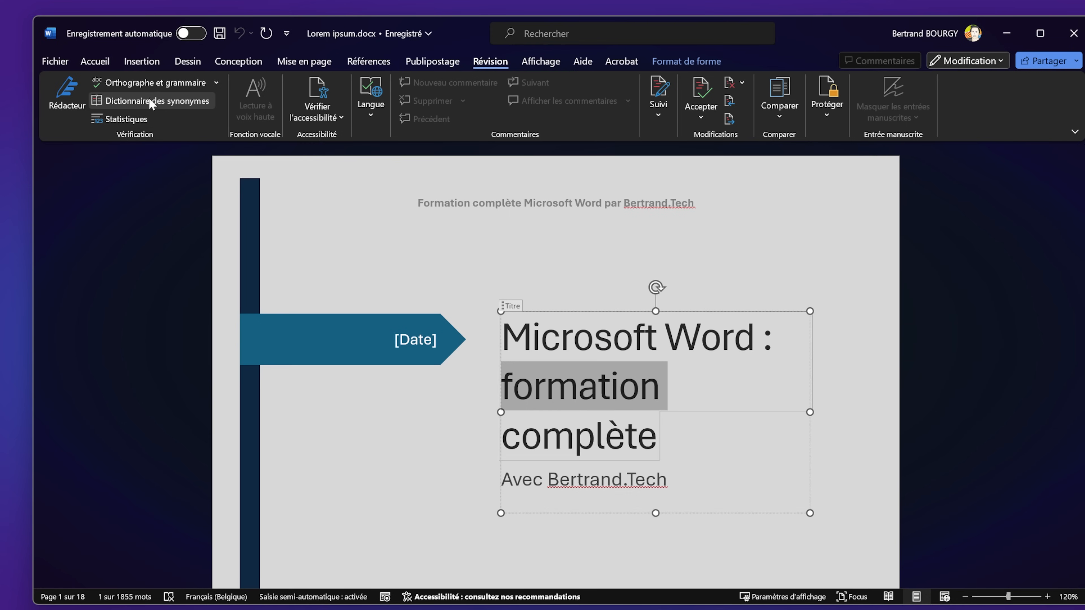
click(182, 107)
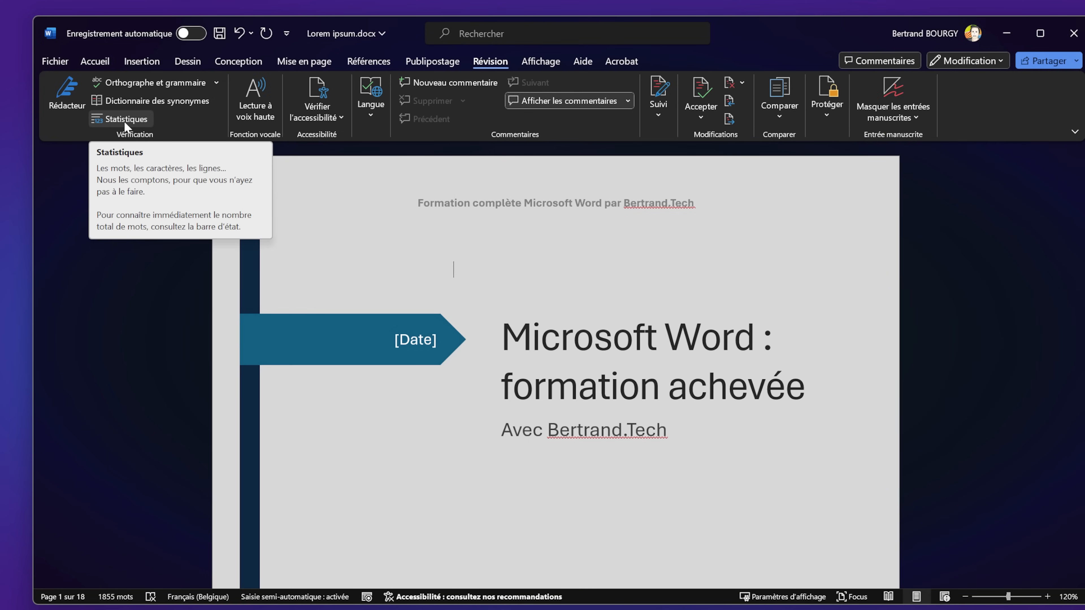
Step: Check the document's word count statistics and close the dialog
click(124, 120)
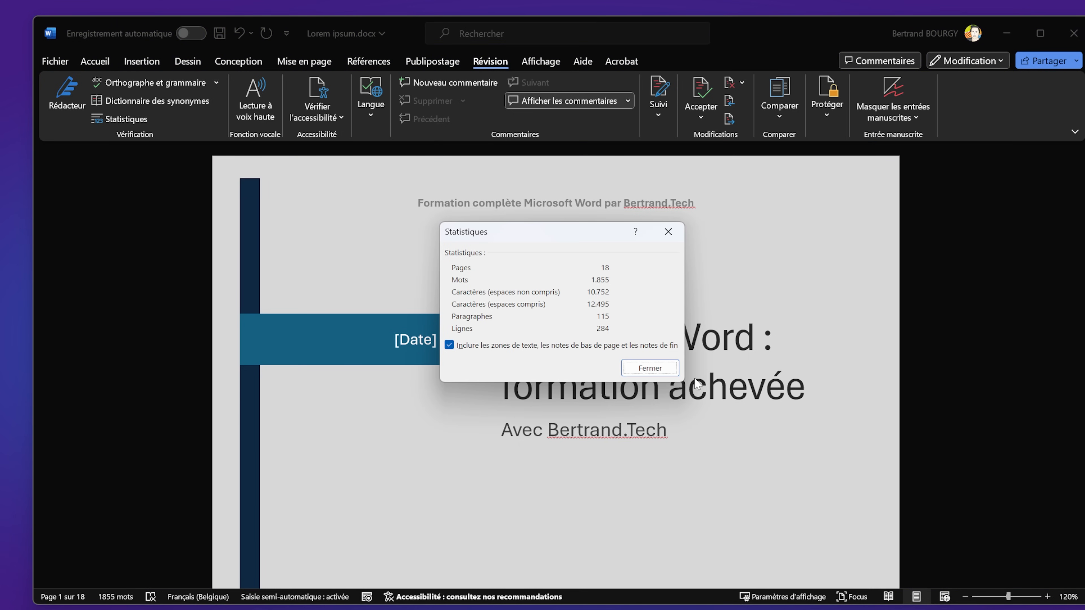
click(650, 368)
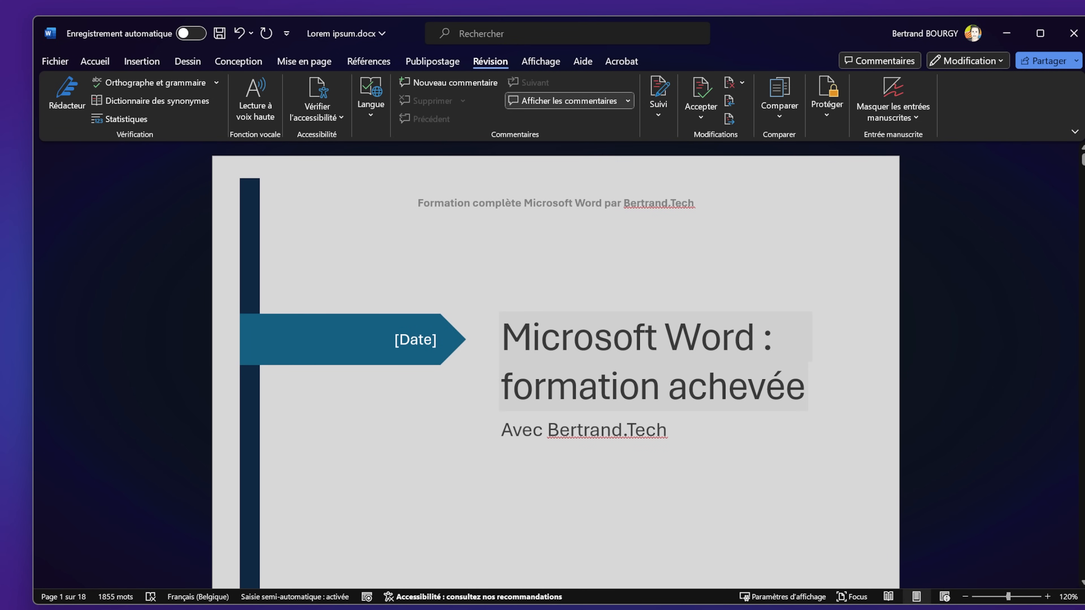
Step: Post the comment "Il faut changer ce paragraphe" on the first paragraph beneath the Lorem ipsum heading, leaving its reply empty
scroll(644, 347, down, 4)
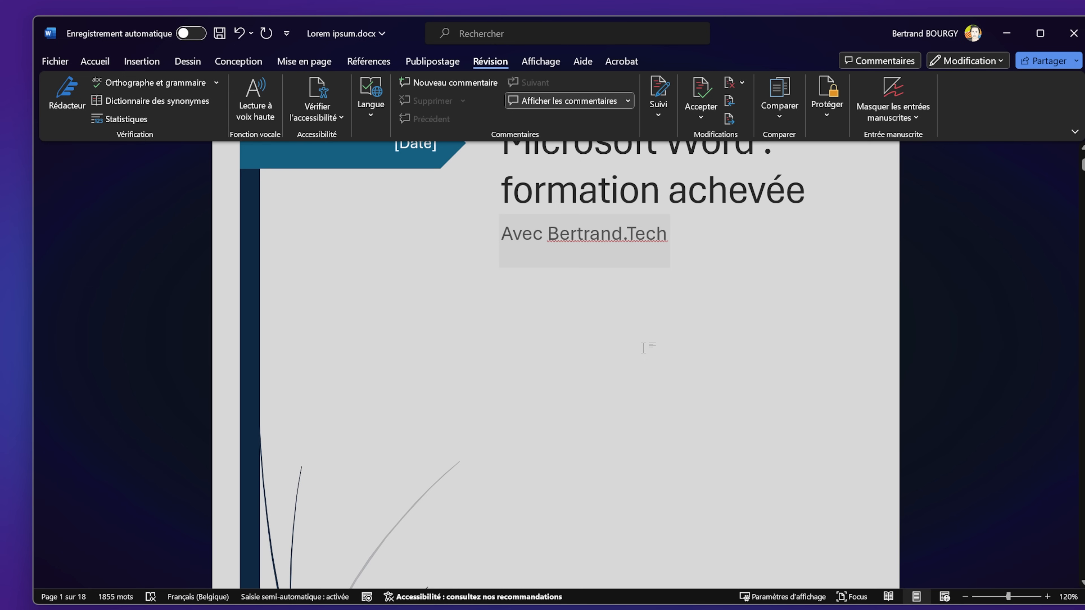
scroll(644, 348, down, 15)
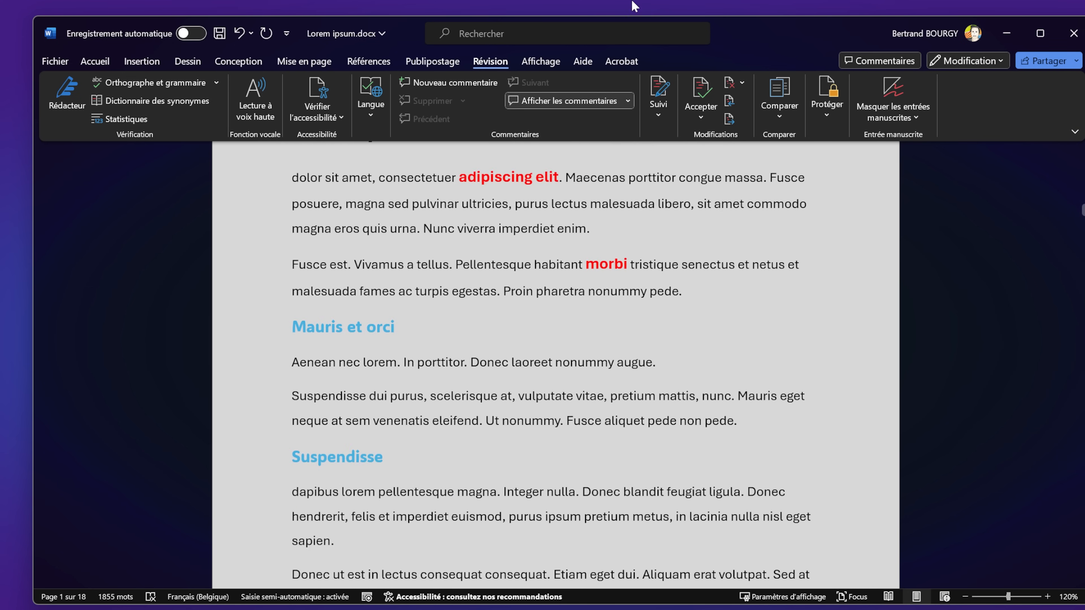
drag(593, 228, 292, 177)
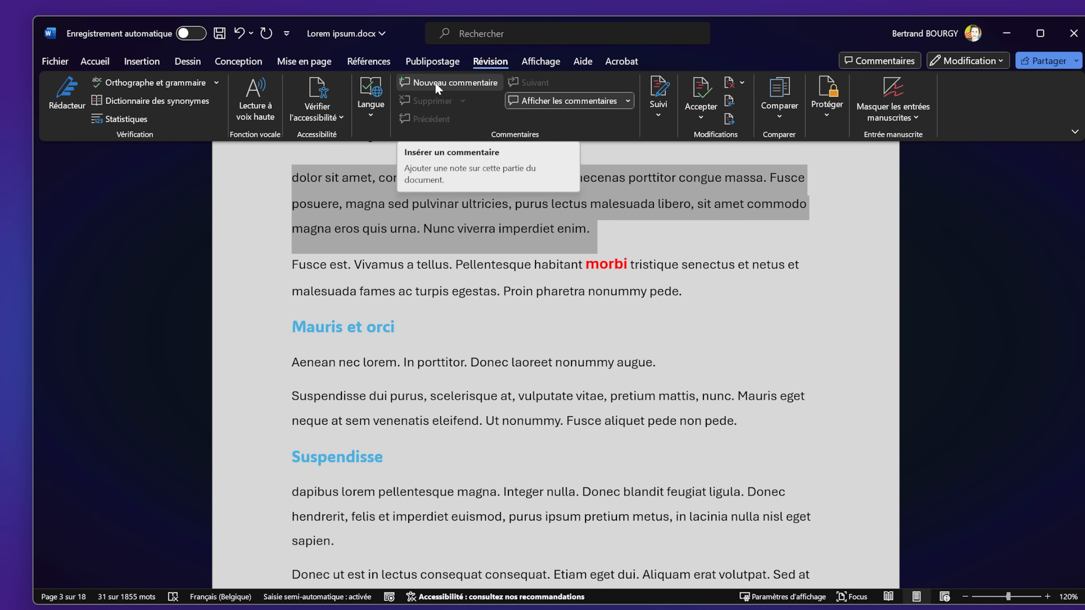
click(455, 83)
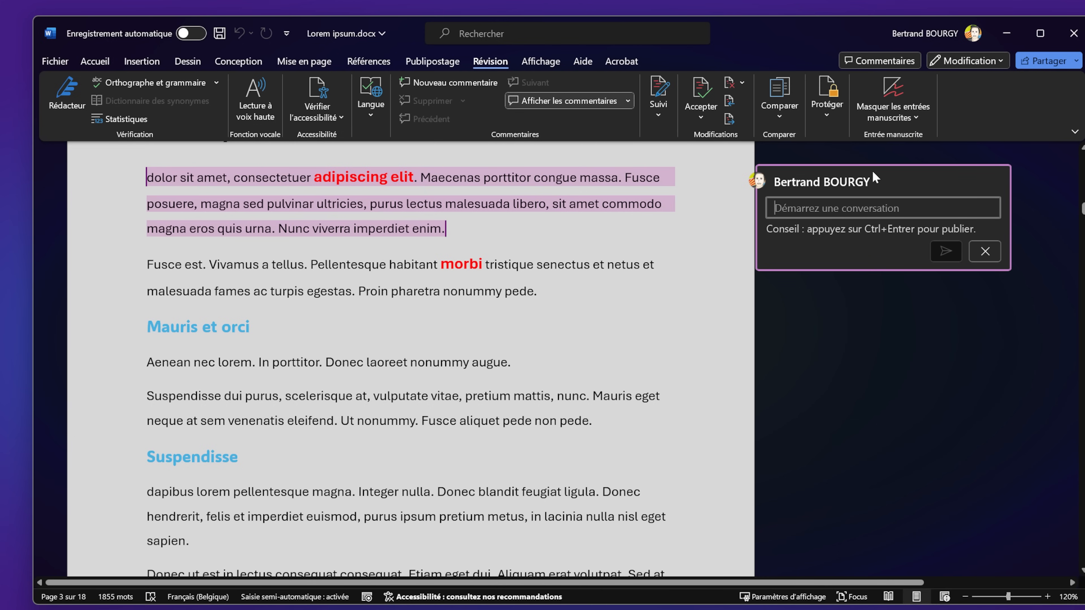
text(Il faut )
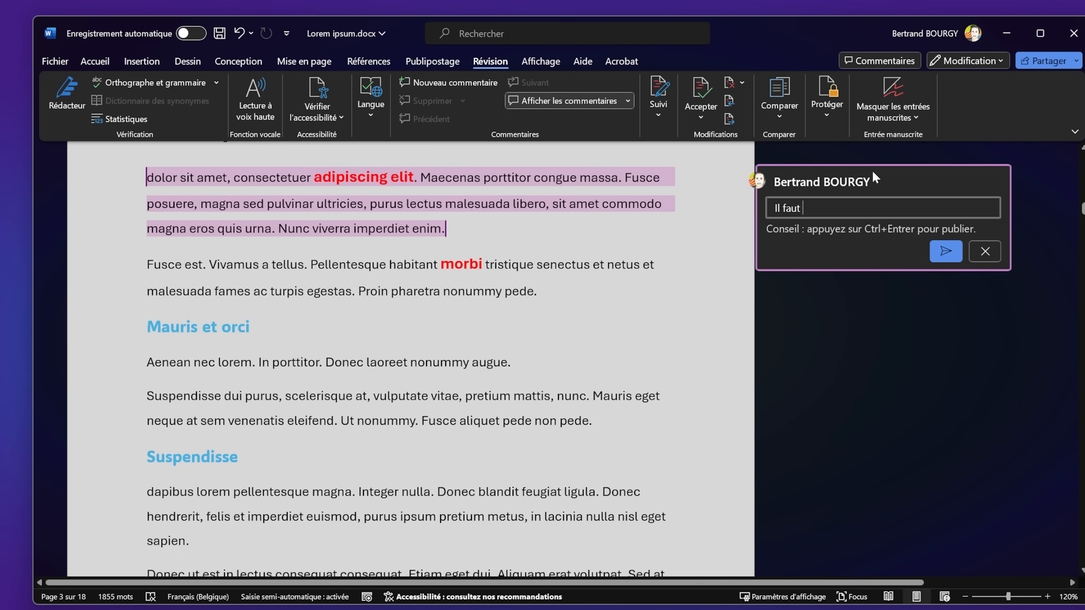
text(changer ce paragraphe)
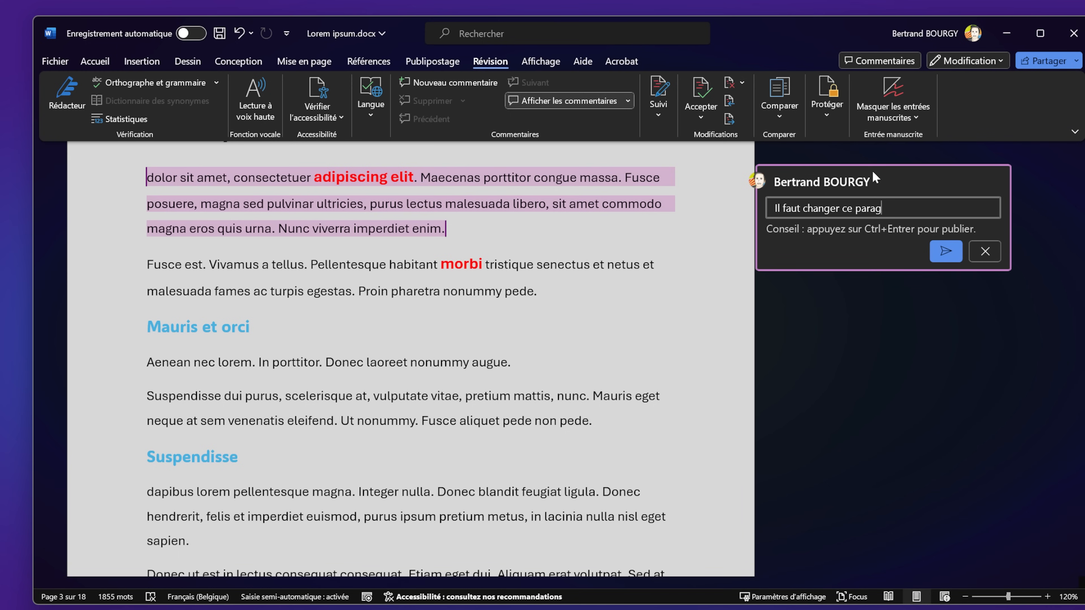
click(945, 255)
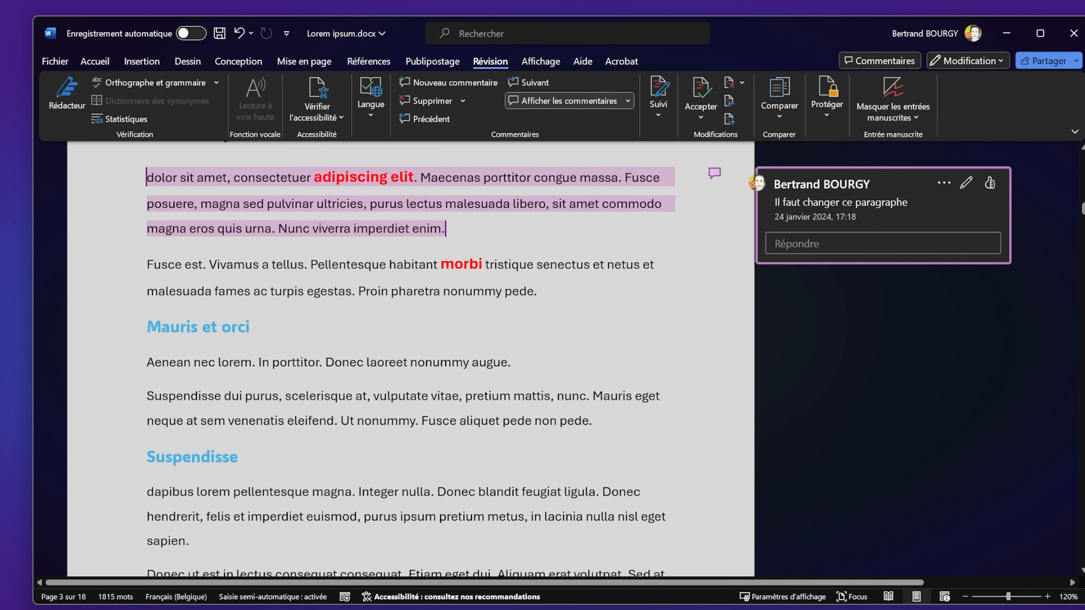
click(822, 243)
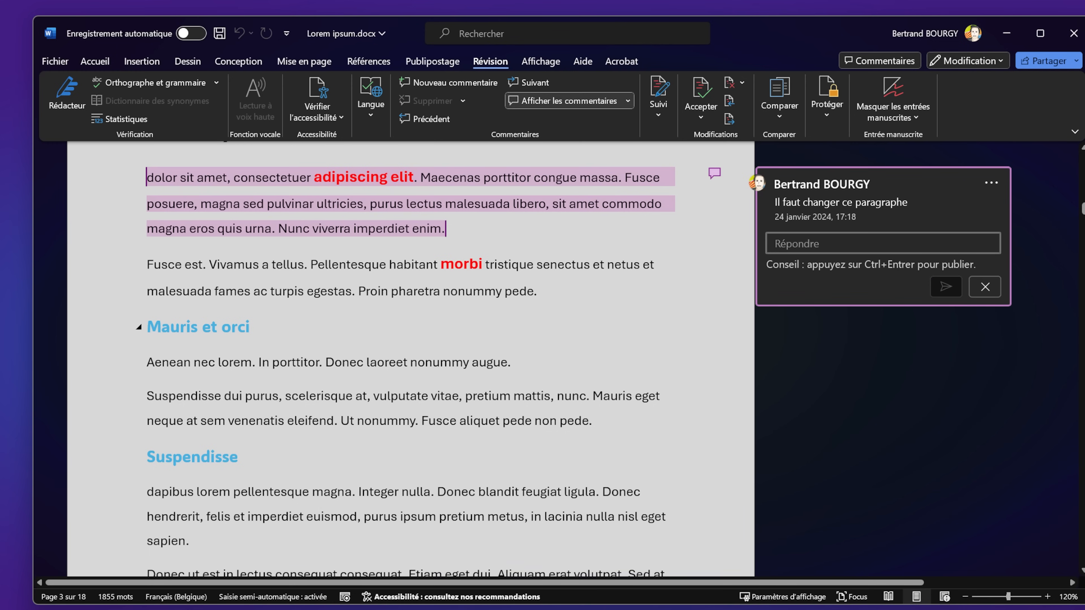
key(Escape)
Step: Add the comment "Un autre commentaire" to the words "consequat. Etiam" in the Suspendisse section
click(667, 396)
scroll(666, 396, down, 4)
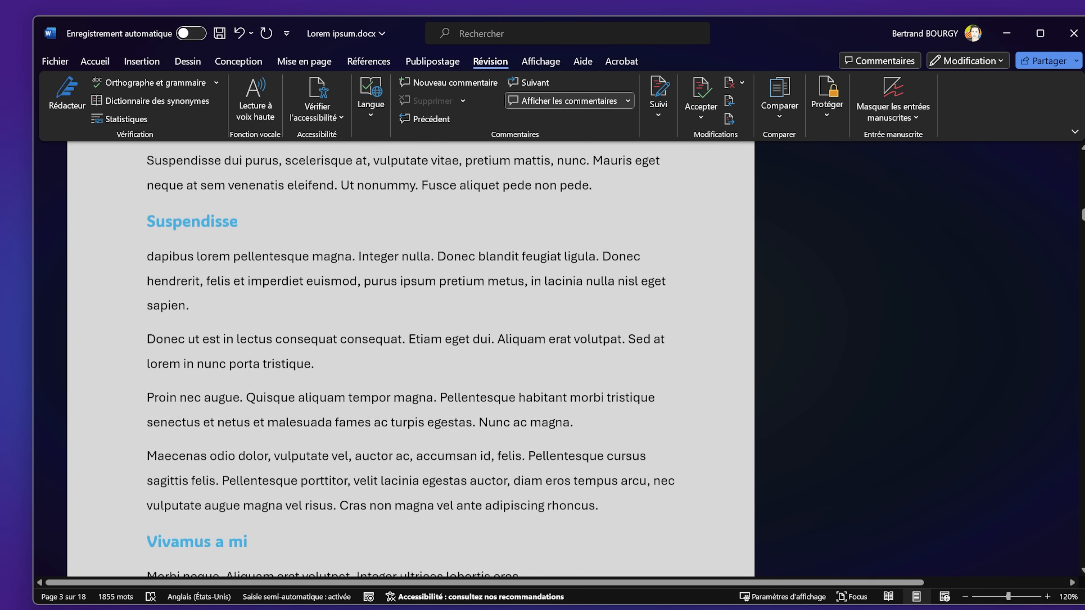
drag(376, 339, 444, 340)
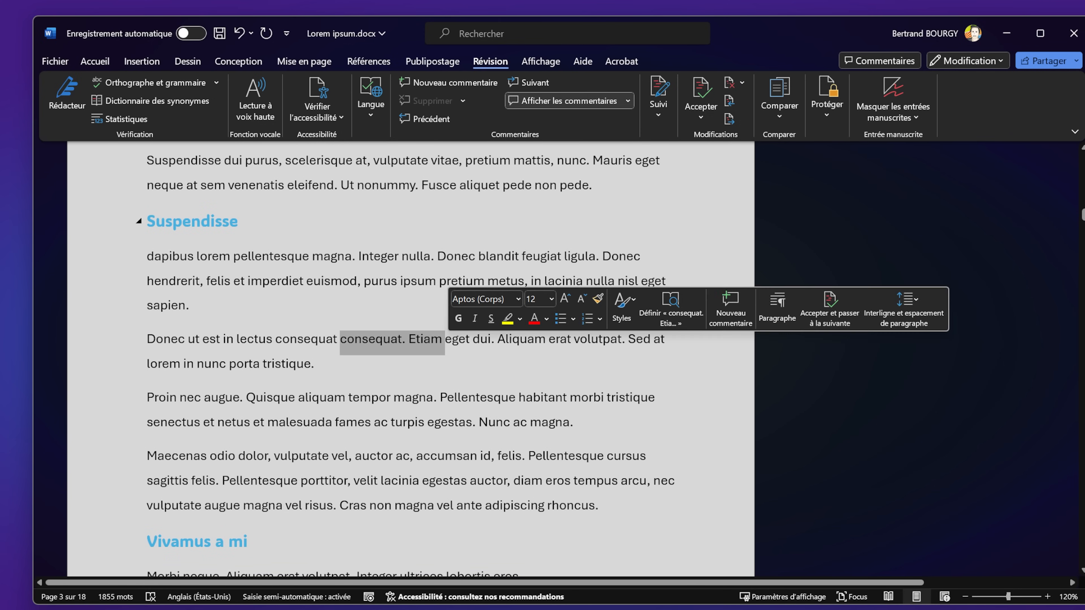
click(441, 80)
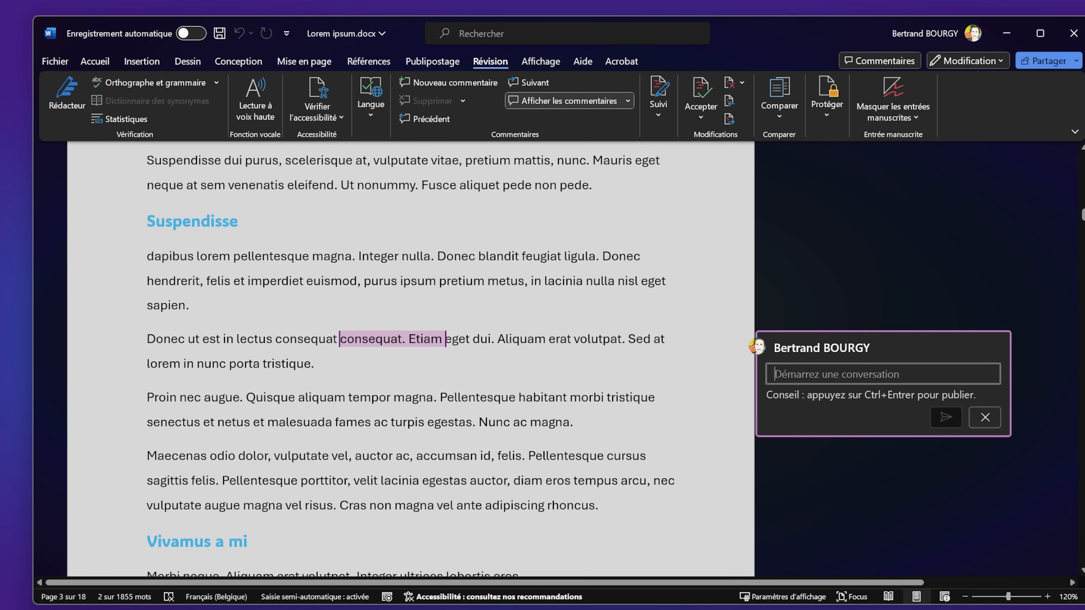
text(Un autre co )
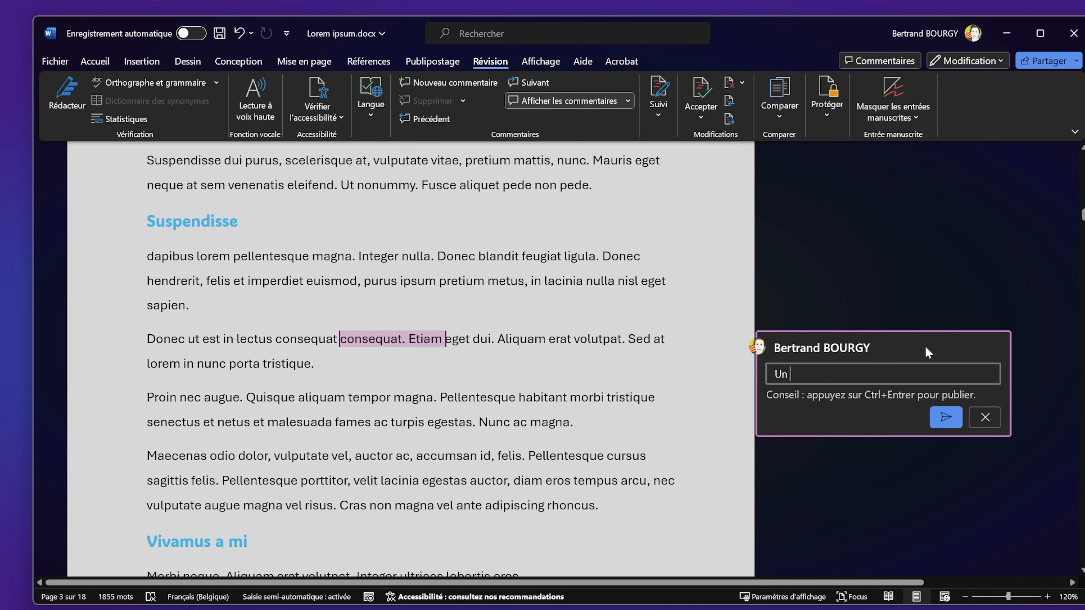
text(mmentaire)
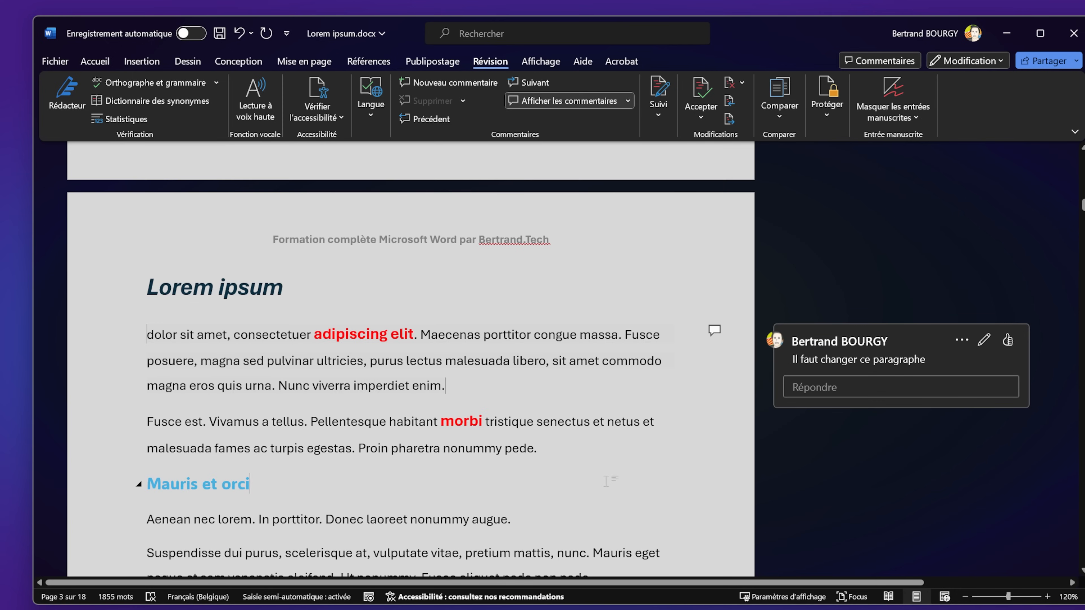
Step: Collapse the comments, reopen the first one from its margin marker and move back and forth between the two comments
click(562, 103)
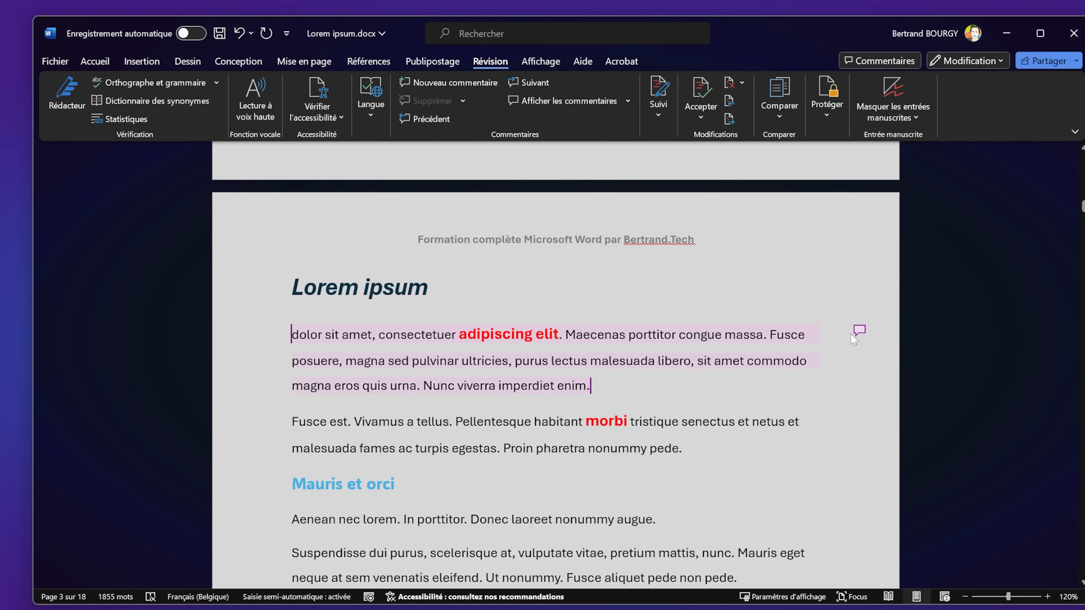
click(859, 330)
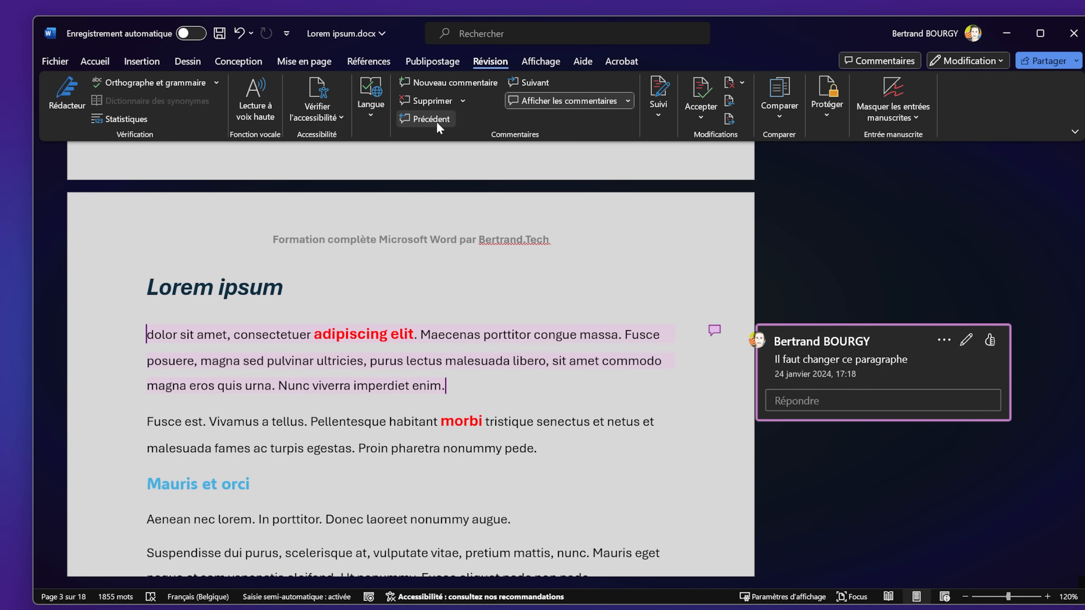
click(543, 80)
click(444, 118)
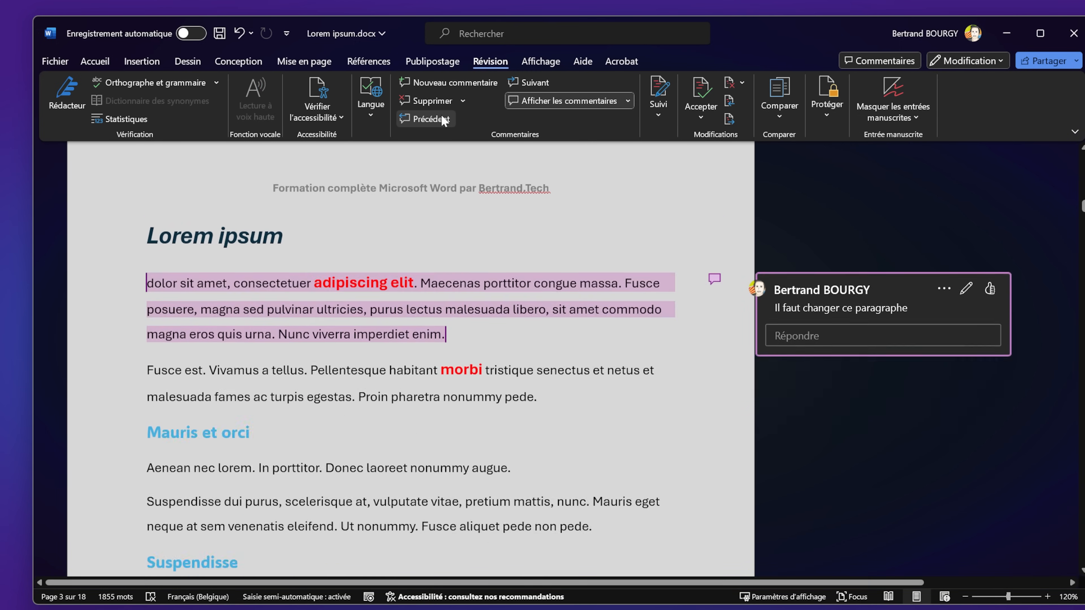
click(529, 81)
click(428, 117)
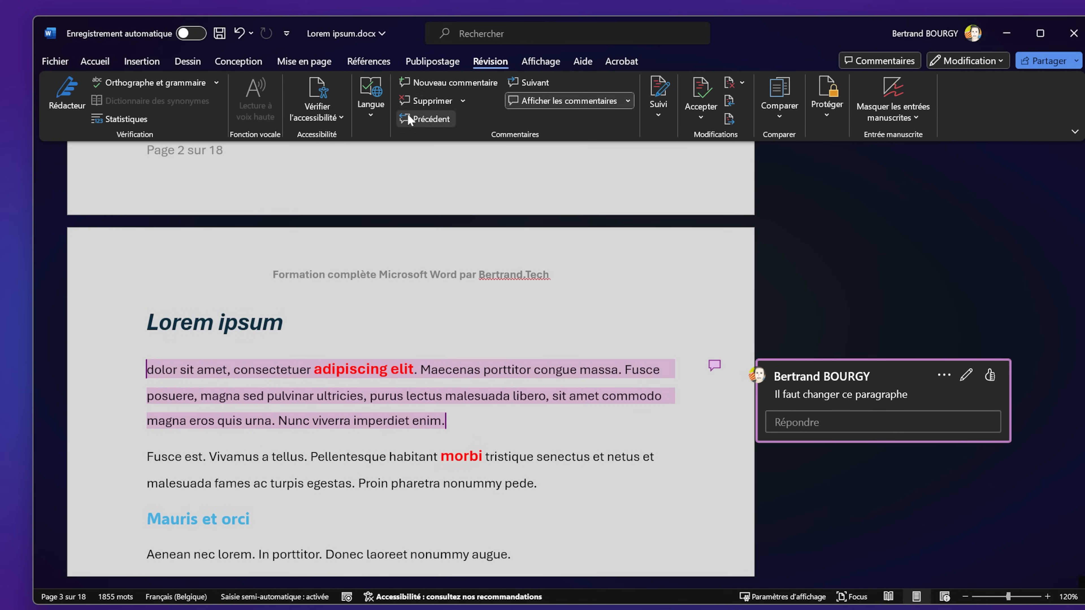
Step: Delete the comment on the Lorem ipsum paragraph and the conversation on "consequat. Etiam"
click(465, 101)
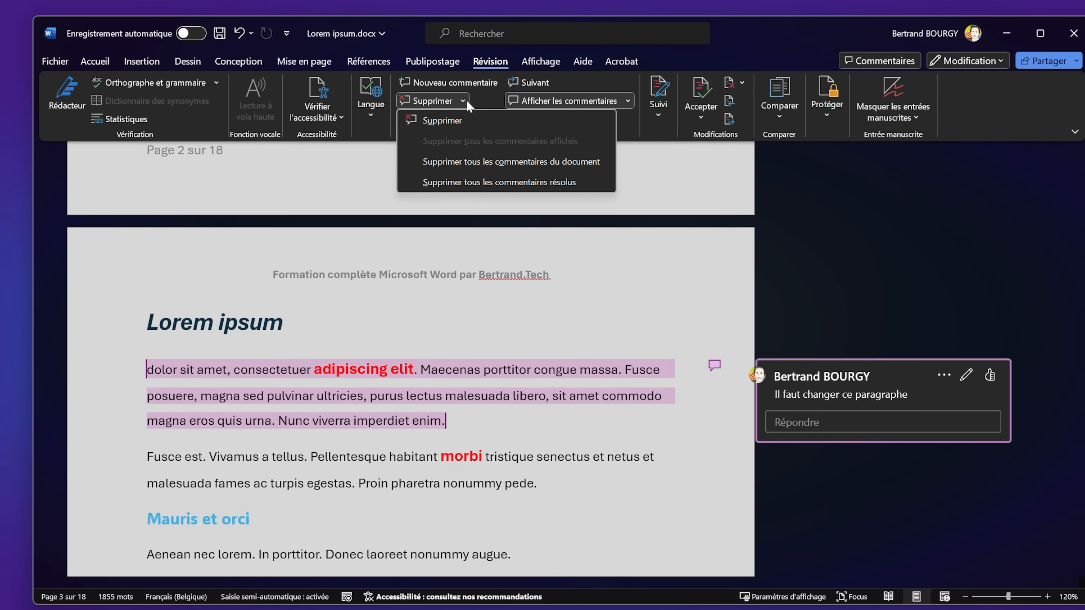
click(442, 120)
click(961, 264)
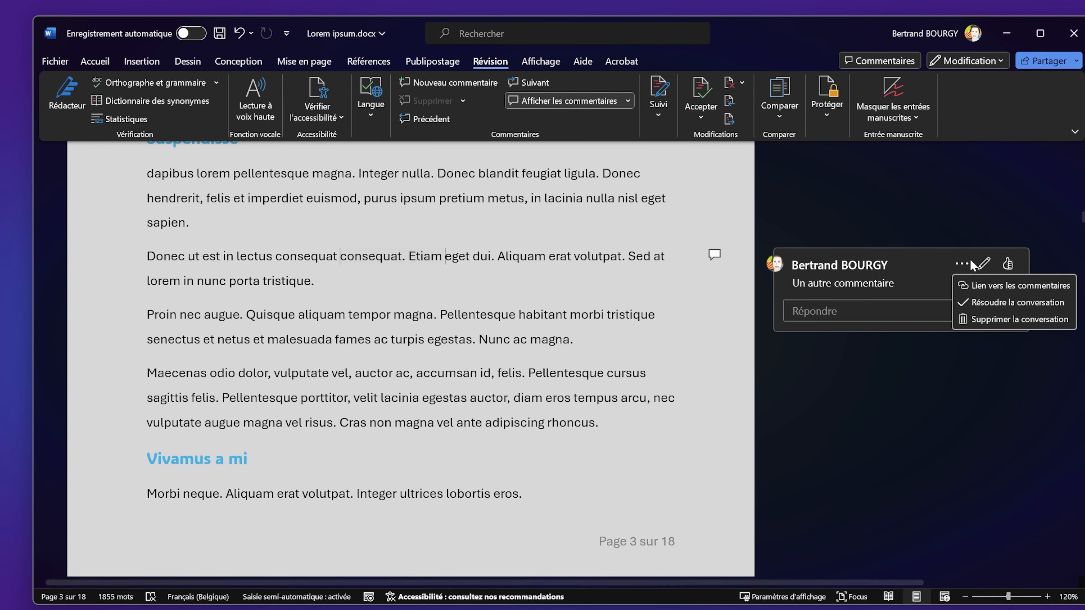
click(1010, 319)
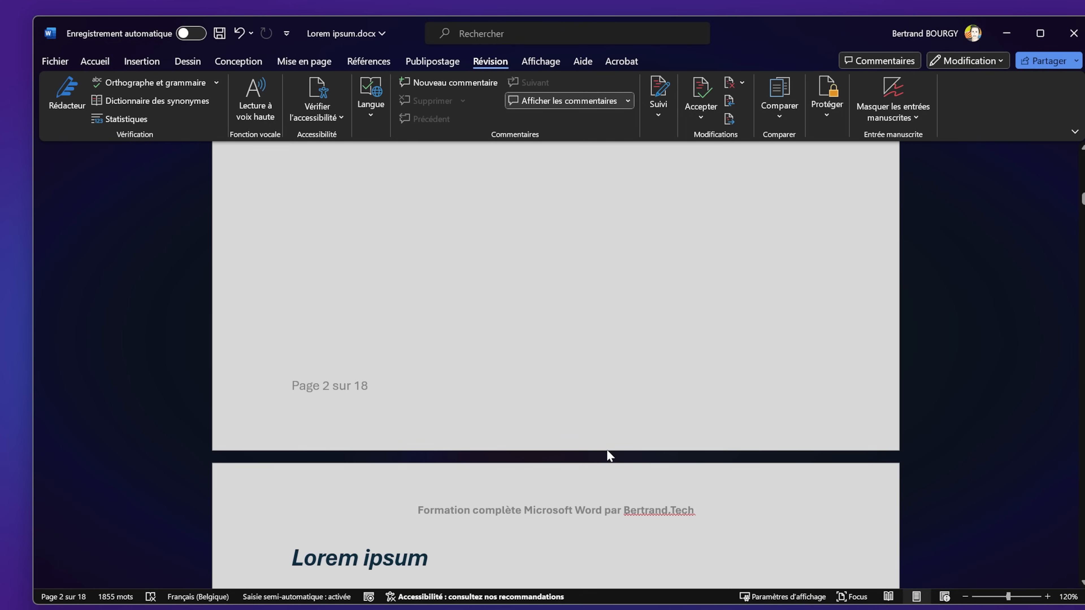
Step: Look at the document's sharing options, including saving to the cloud, and return to the document
click(55, 62)
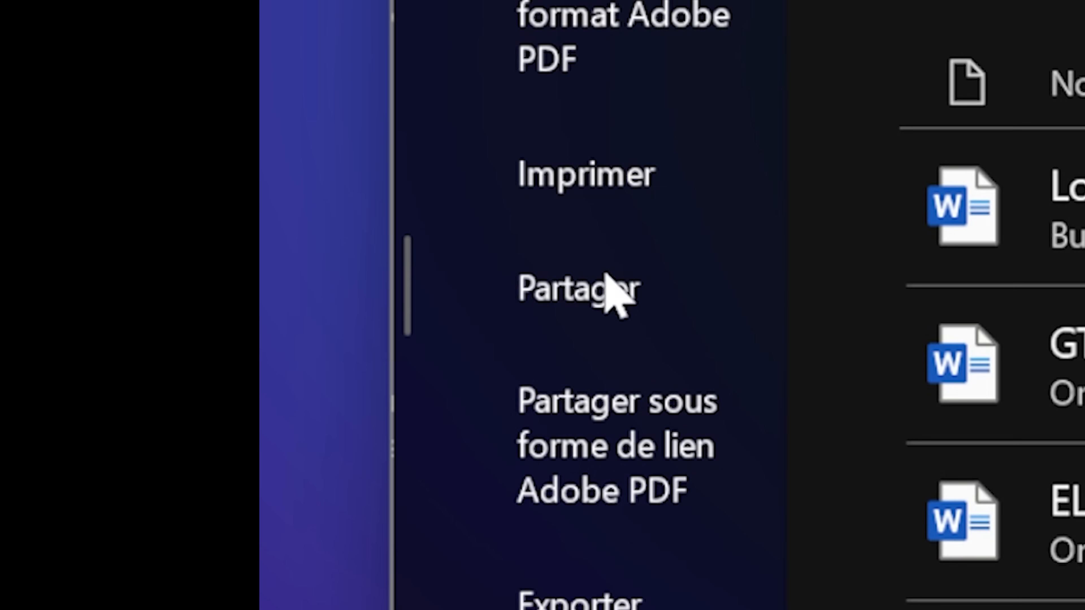
click(556, 289)
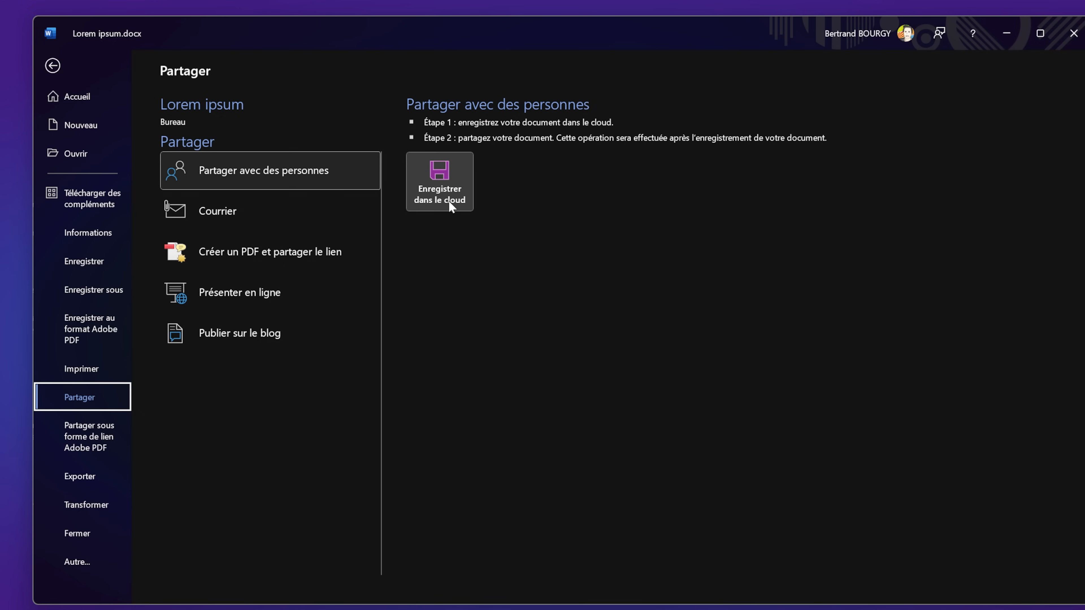
key(Escape)
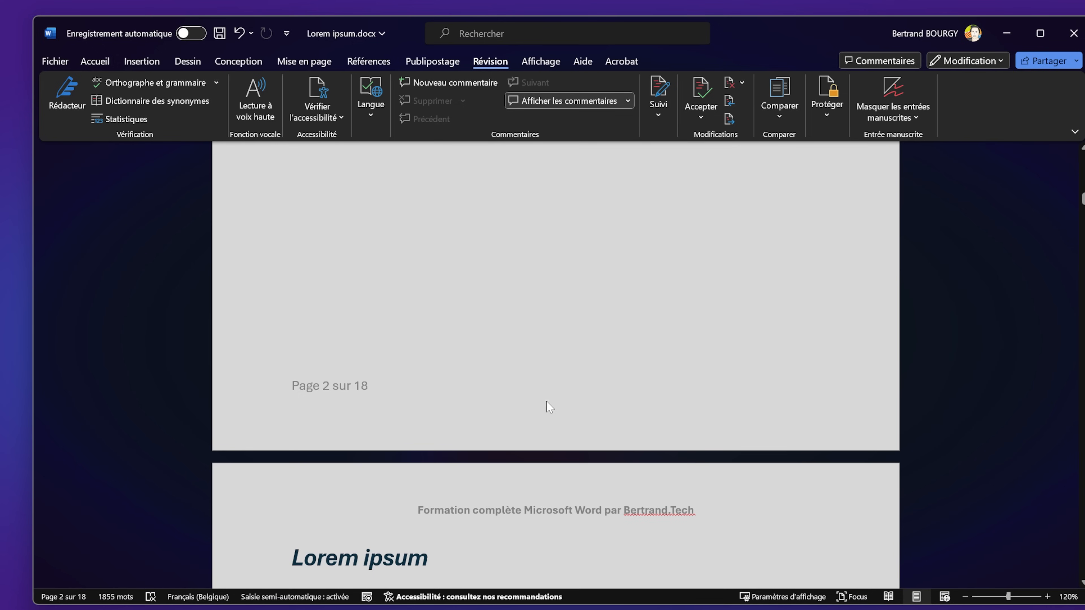
Step: View the PDF/XPS export settings for publishing the document as Lorem ipsum.pdf and cancel the publication
click(48, 63)
click(620, 542)
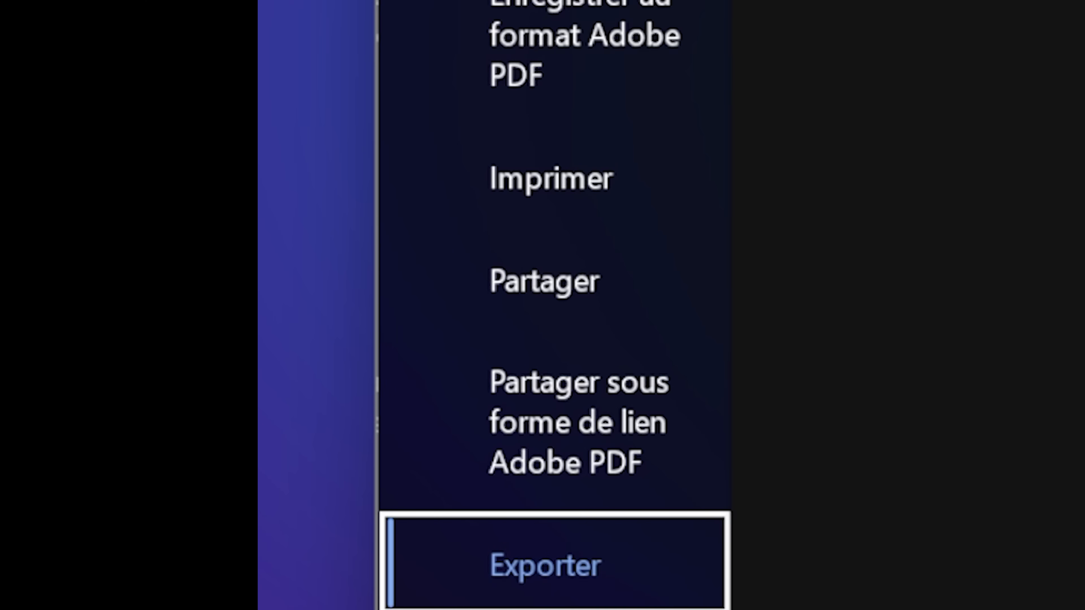
click(354, 156)
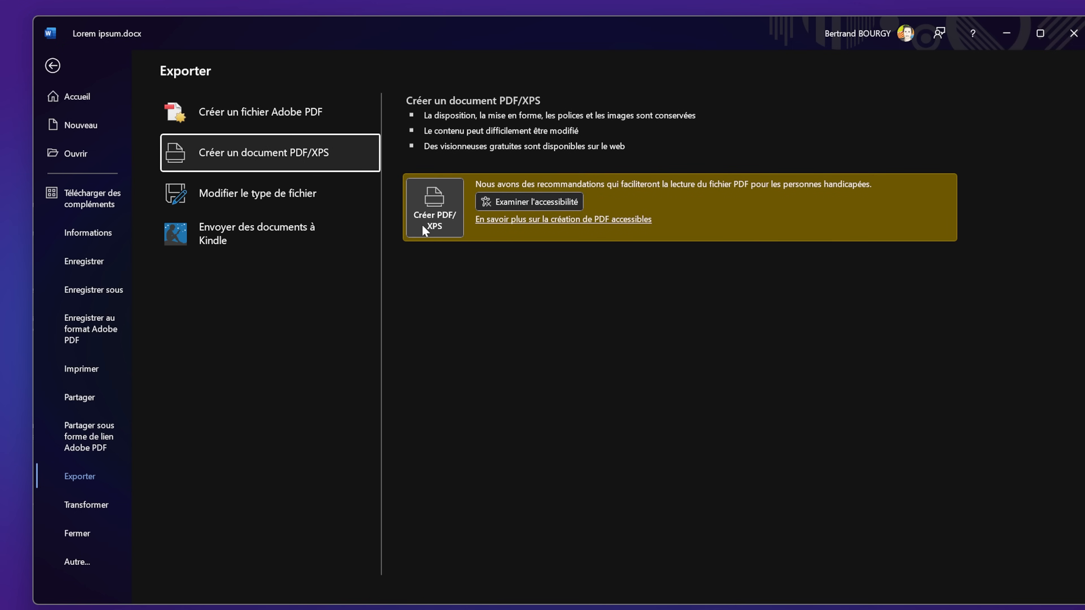
click(445, 210)
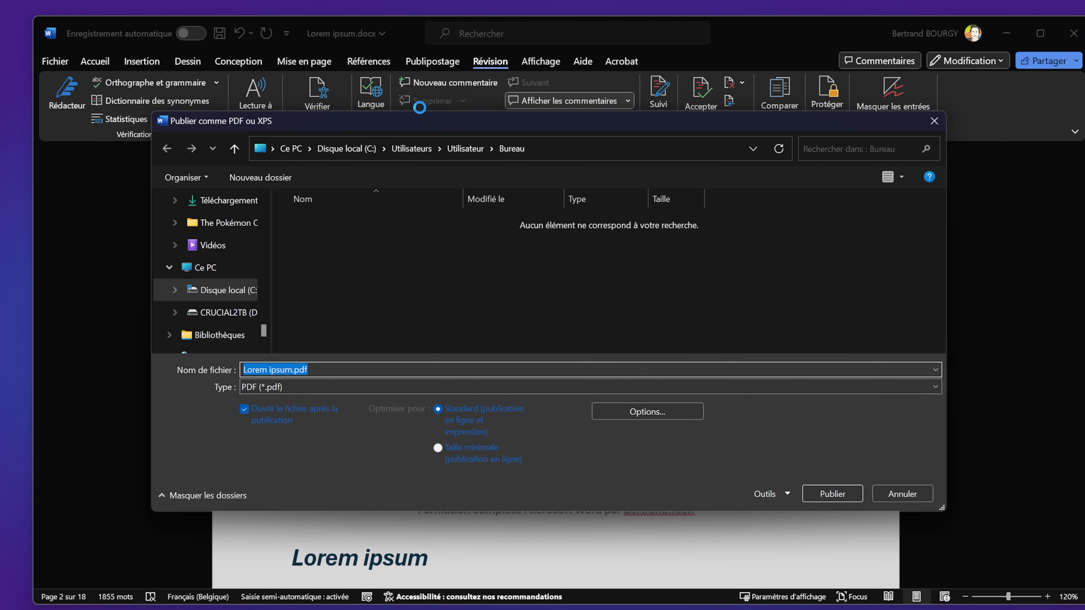
click(920, 492)
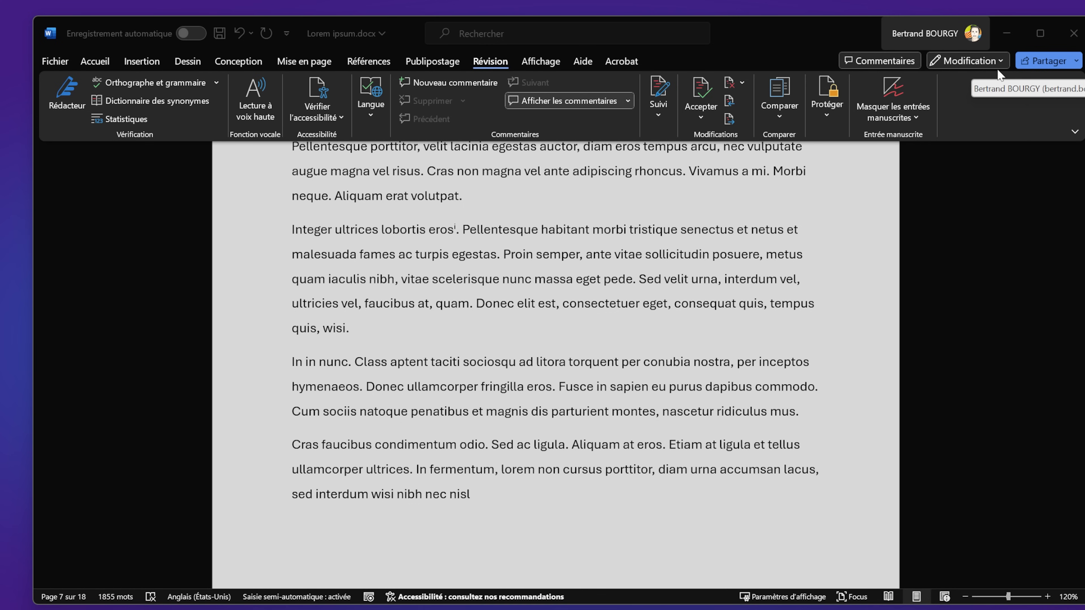
Step: Switch the document to Révision mode and add "J'ajoute une ligne ici." at the end of the "Integer ultrices" paragraph
click(988, 60)
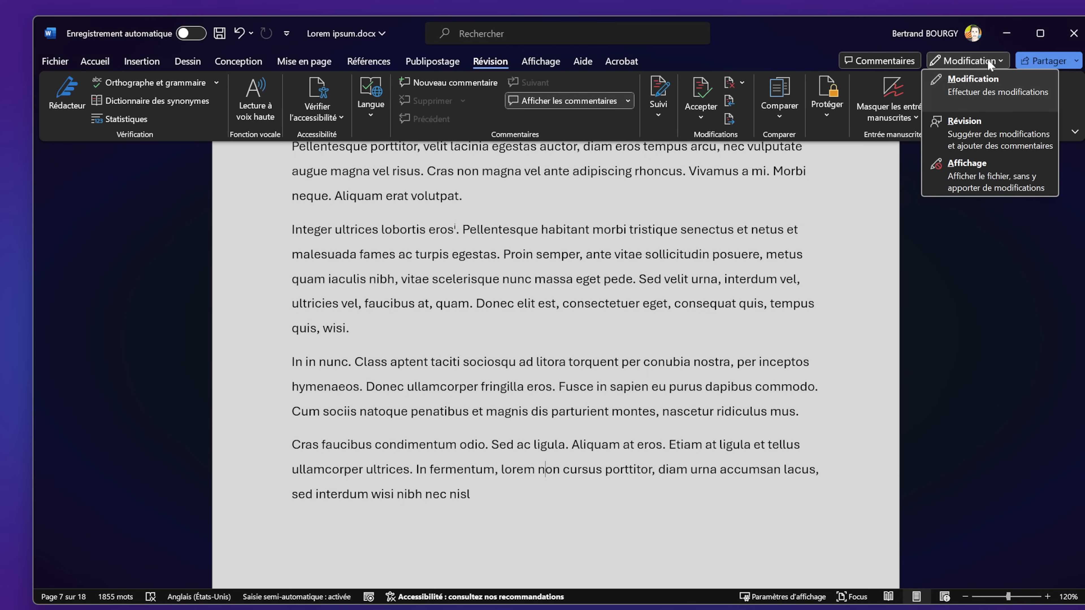
click(990, 137)
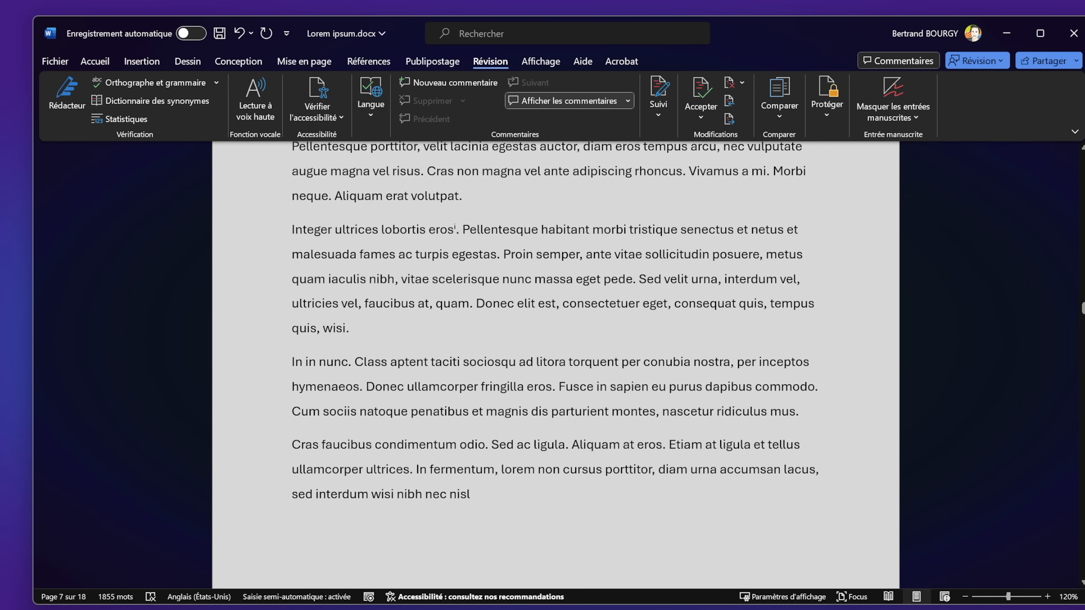
scroll(545, 273, down, 6)
scroll(546, 272, up, 4)
scroll(545, 273, up, 3)
key(alt+shift)
text(J'ajoute une lig)
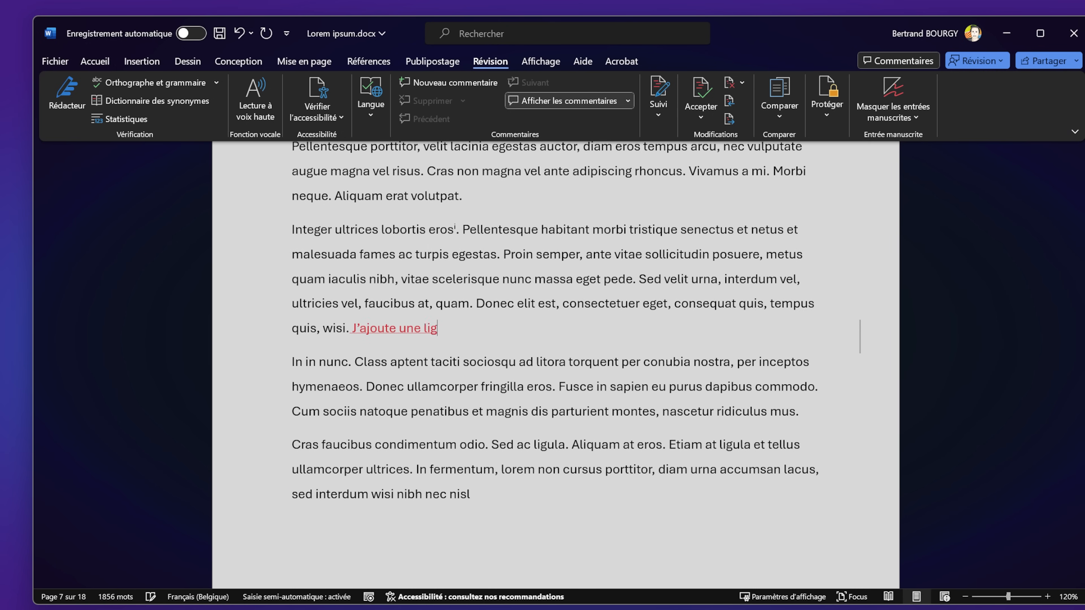
text(ne ici.)
Step: Add the tracked text "J'ajoute un peu de texte pour décire." between the Ventes pie chart and the otter model
scroll(531, 458, down, 15)
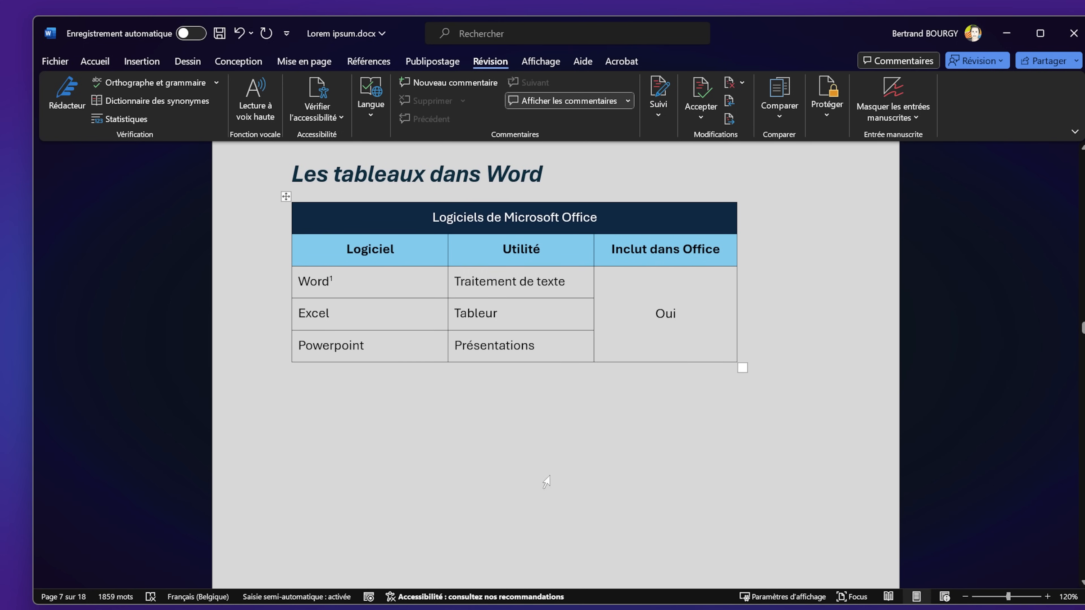
scroll(528, 530, down, 20)
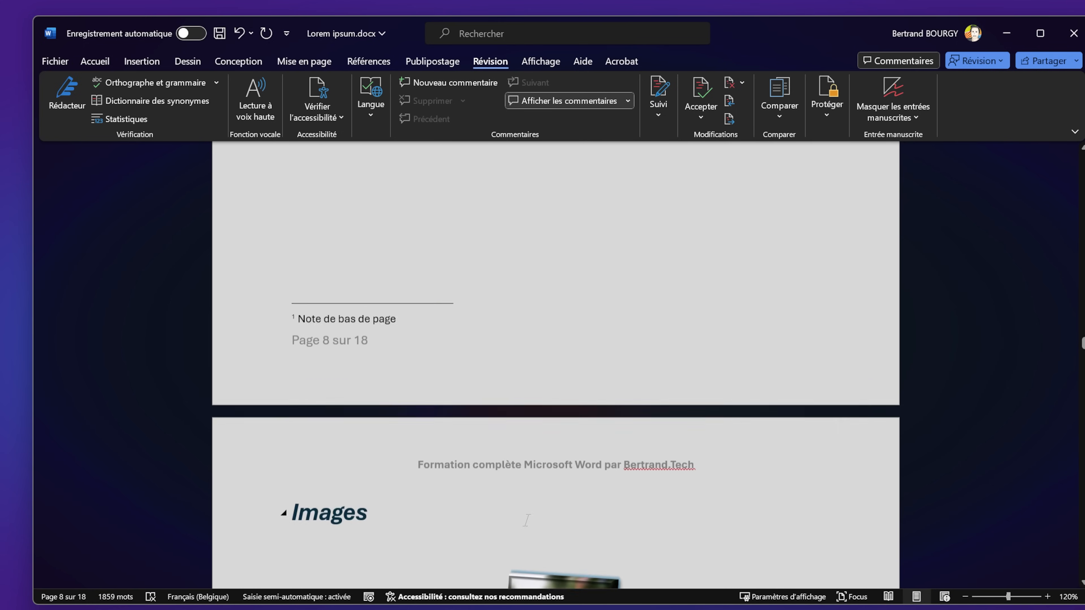
scroll(475, 506, down, 20)
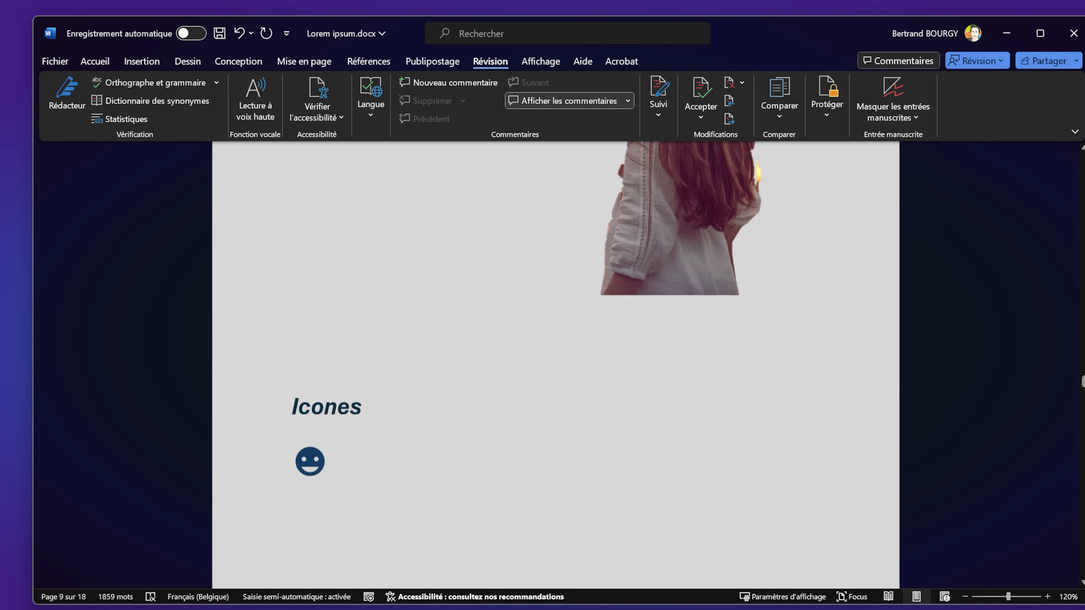
scroll(561, 247, down, 8)
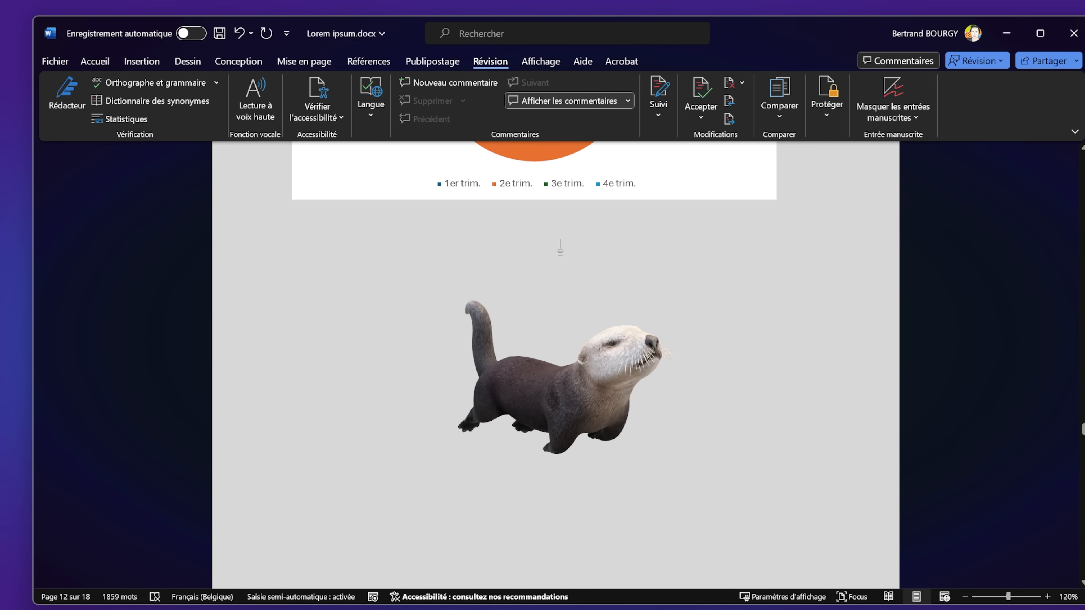
text(Lo)
key(BackSpace)
key(BackSpace)
text(J'ajoute un peu de texte !)
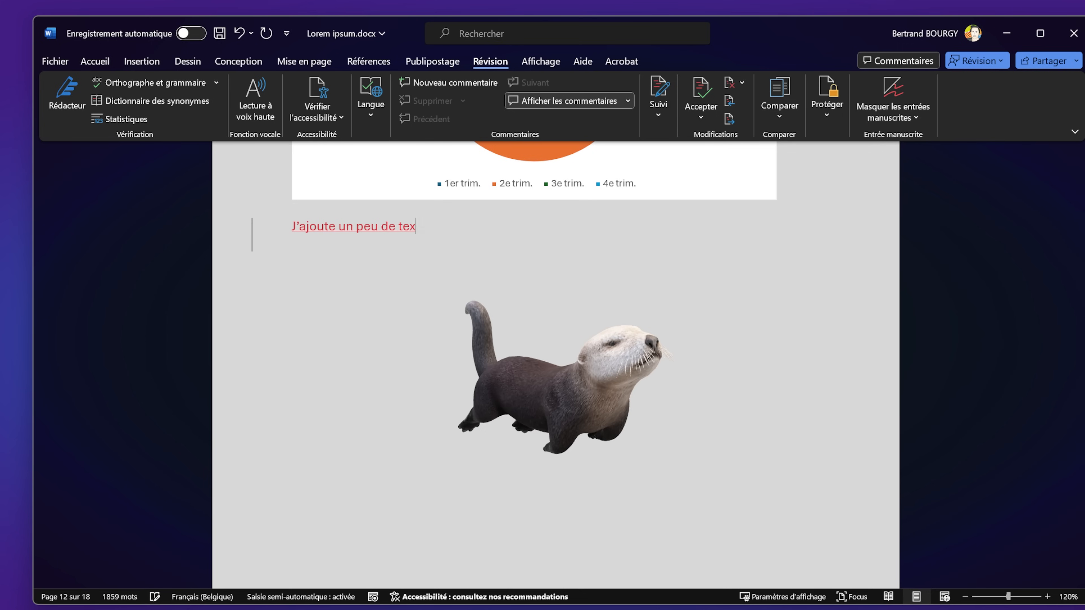
key(BackSpace)
text(pour décire.)
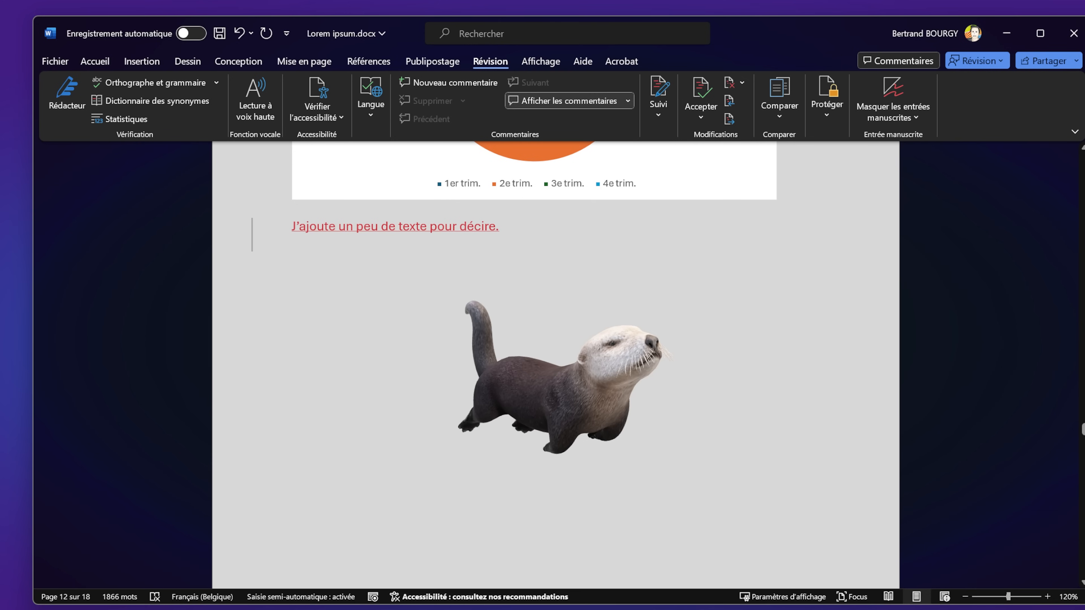
Step: Return the document to Modification mode and go back and forth between the tracked changes, ending on "J'ajoute une ligne ici."
click(983, 61)
click(983, 77)
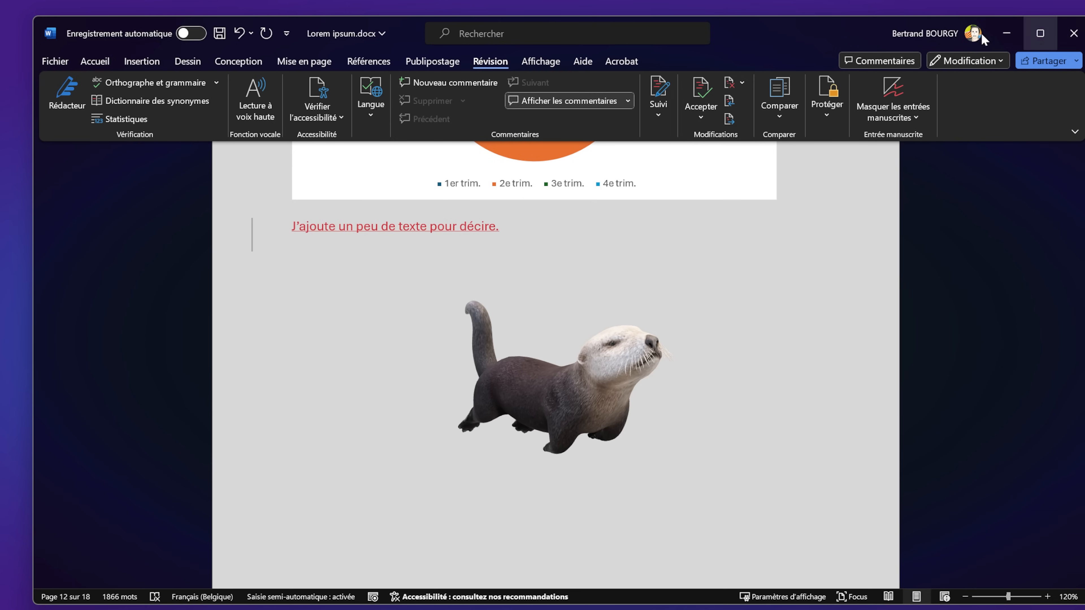
scroll(564, 352, up, 15)
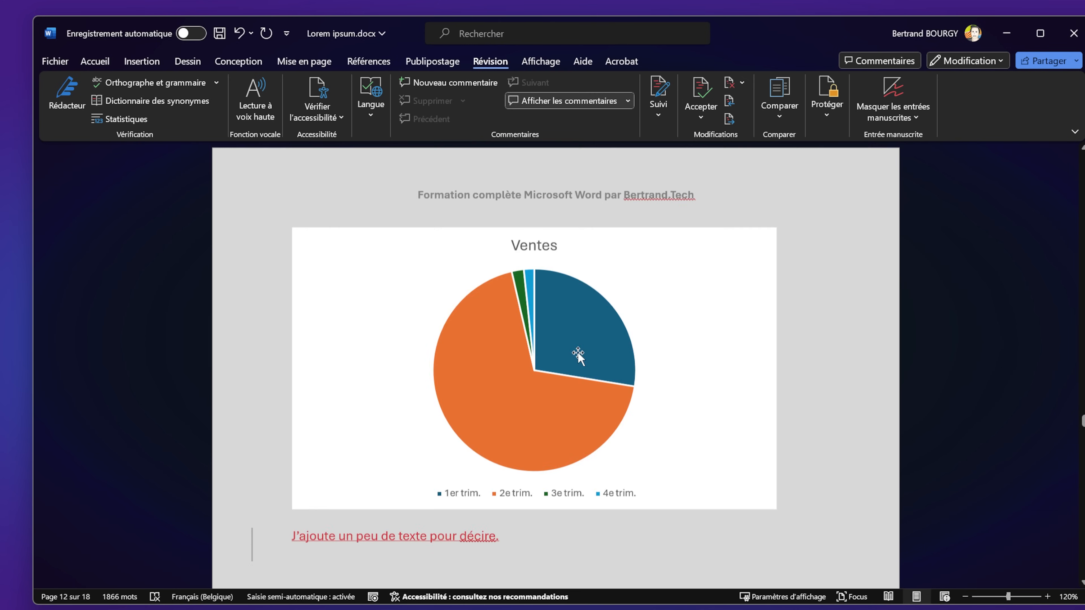
scroll(556, 368, up, 8)
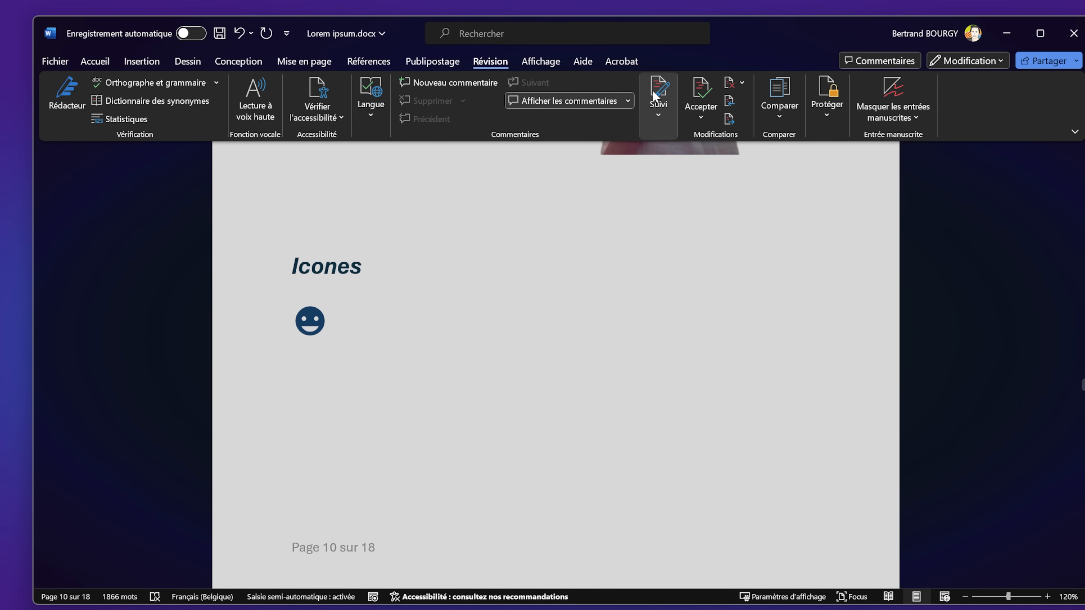
click(730, 102)
click(729, 102)
click(730, 101)
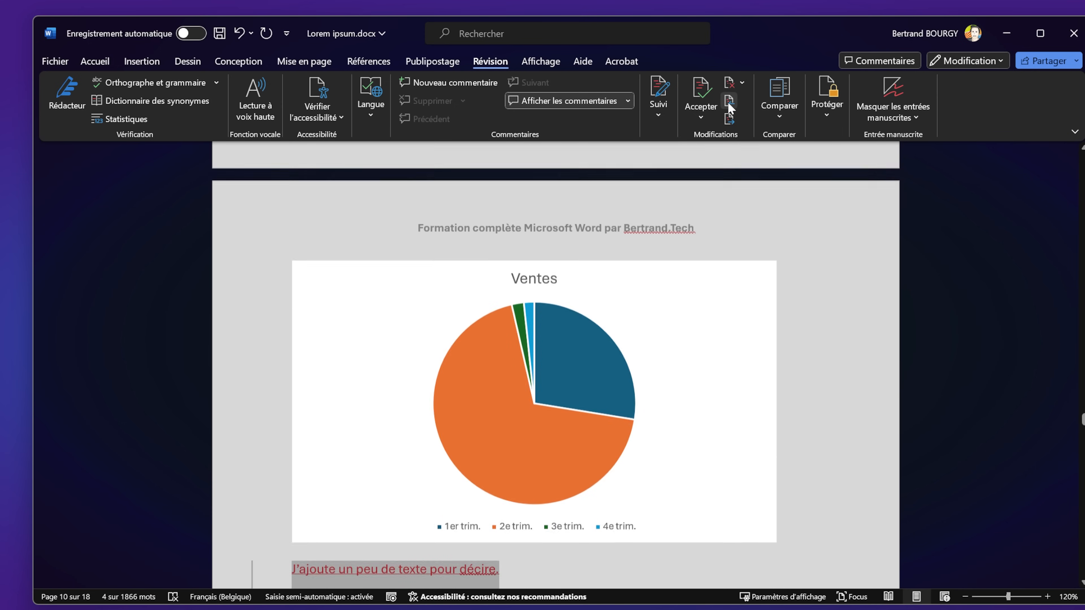
click(728, 101)
click(728, 103)
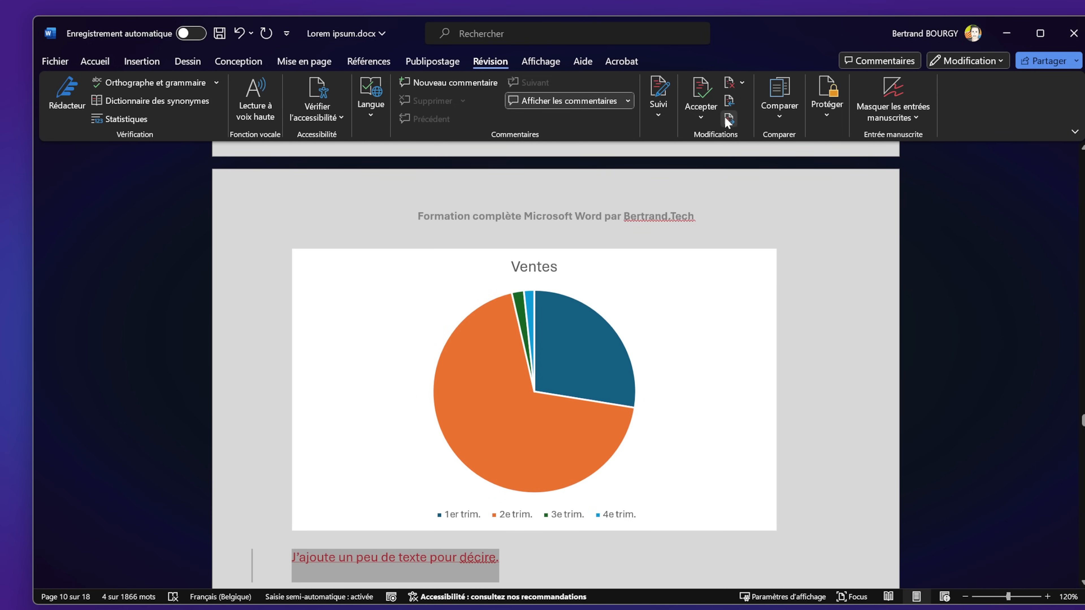
click(729, 118)
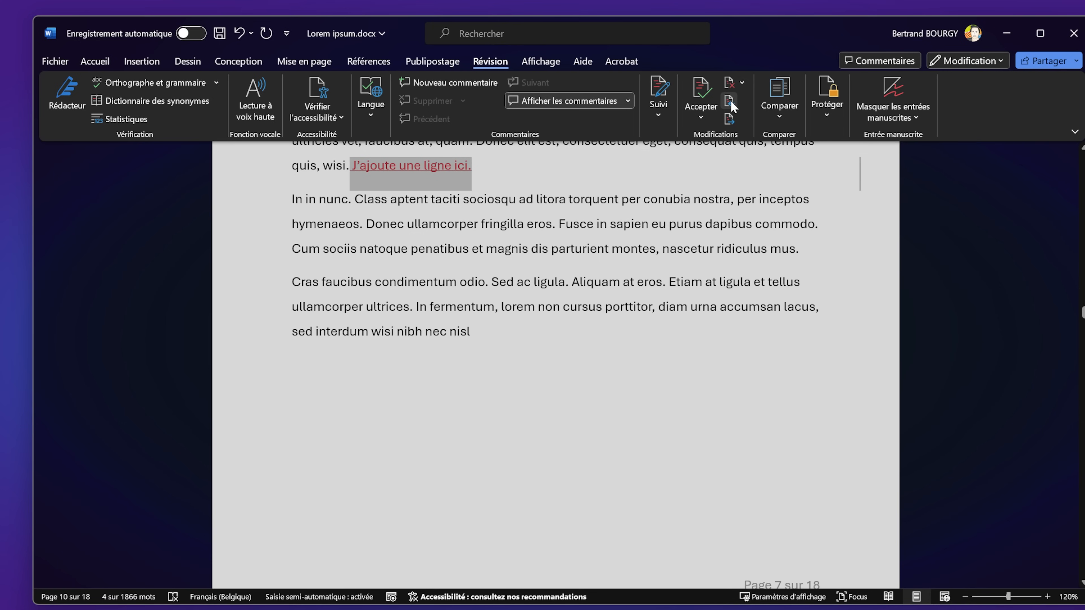
Step: Accept the tracked insertion "J'ajoute une ligne ici." and check its paragraph under the Quisque heading
mouse_move(408, 167)
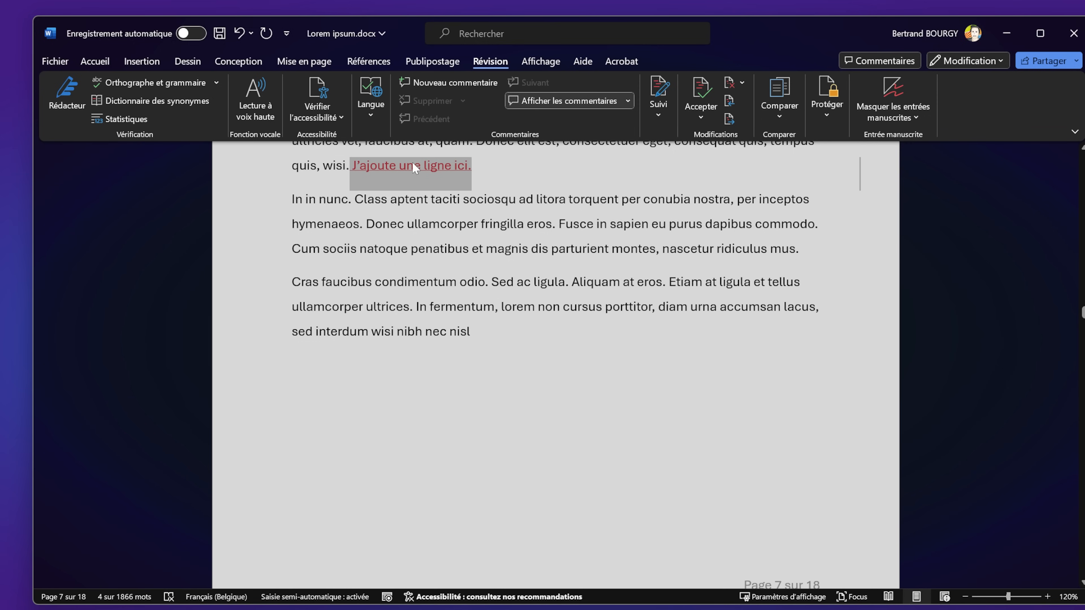
click(705, 87)
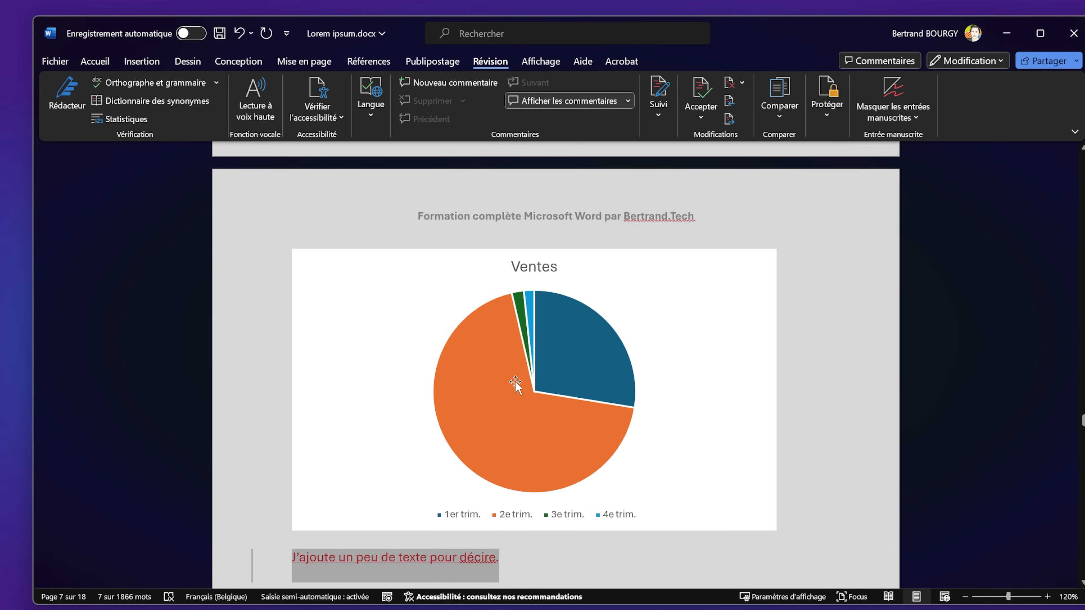
scroll(516, 359, up, 20)
scroll(546, 395, up, 20)
scroll(555, 363, up, 5)
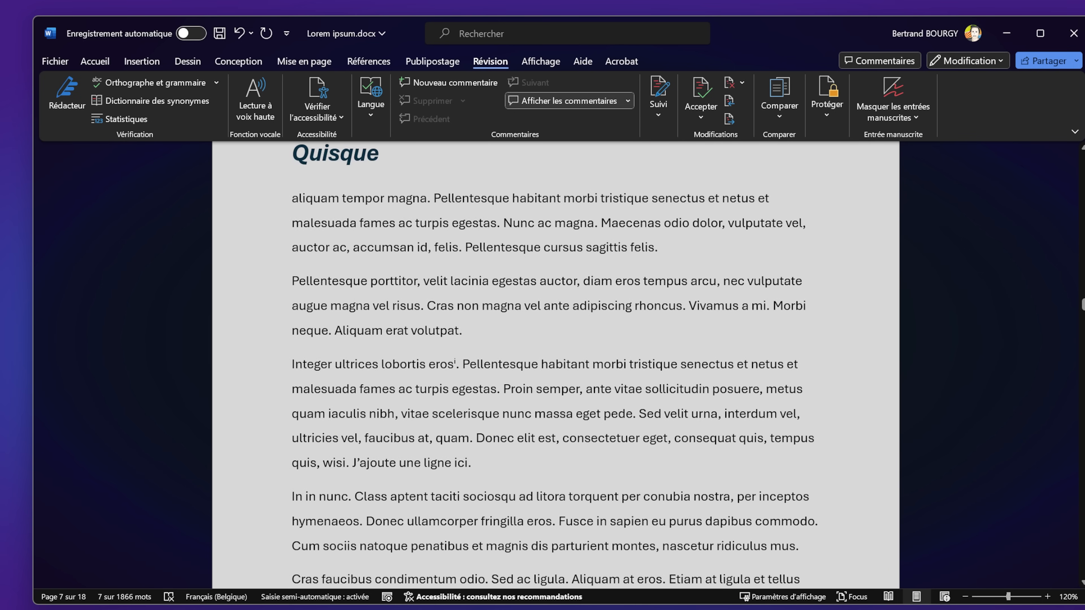
Step: Go to the tracked text "J'ajoute un peu de texte pour décire." below the Ventes chart and reject it
drag(1083, 308, 1083, 315)
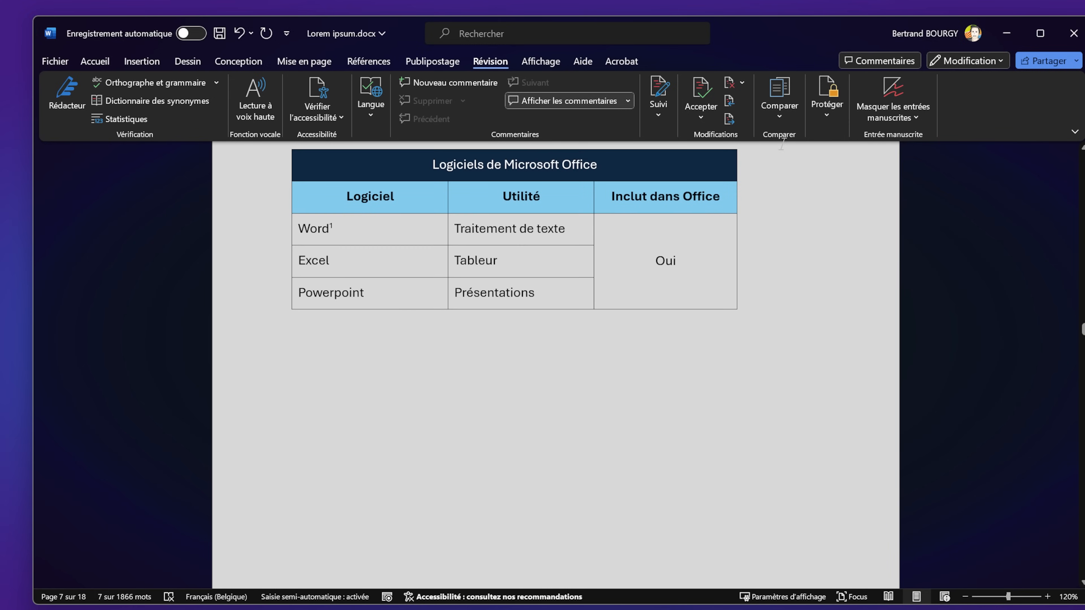
click(732, 114)
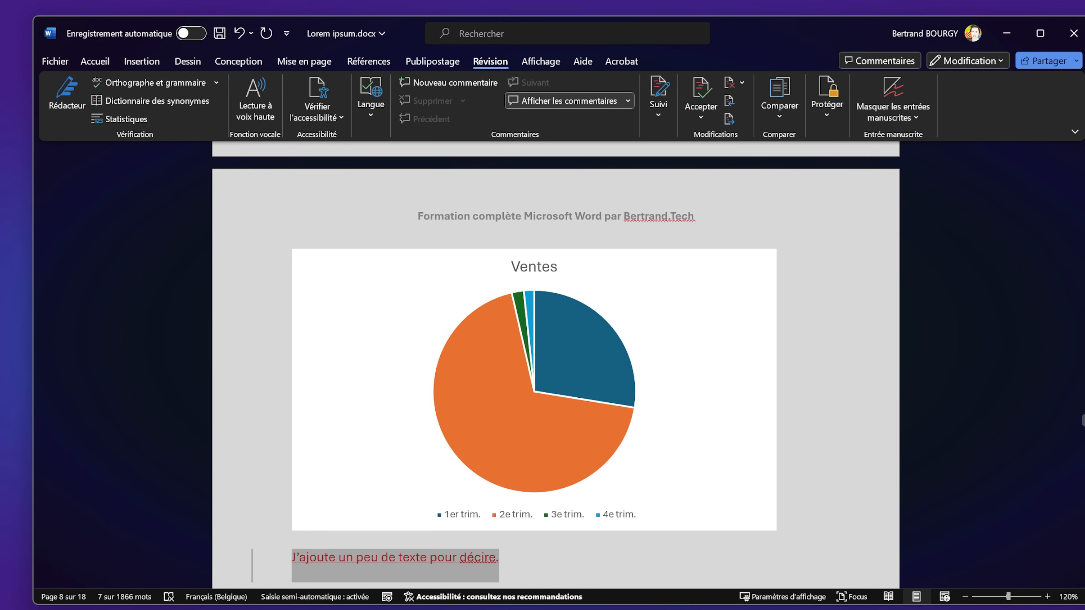
scroll(427, 558, down, 2)
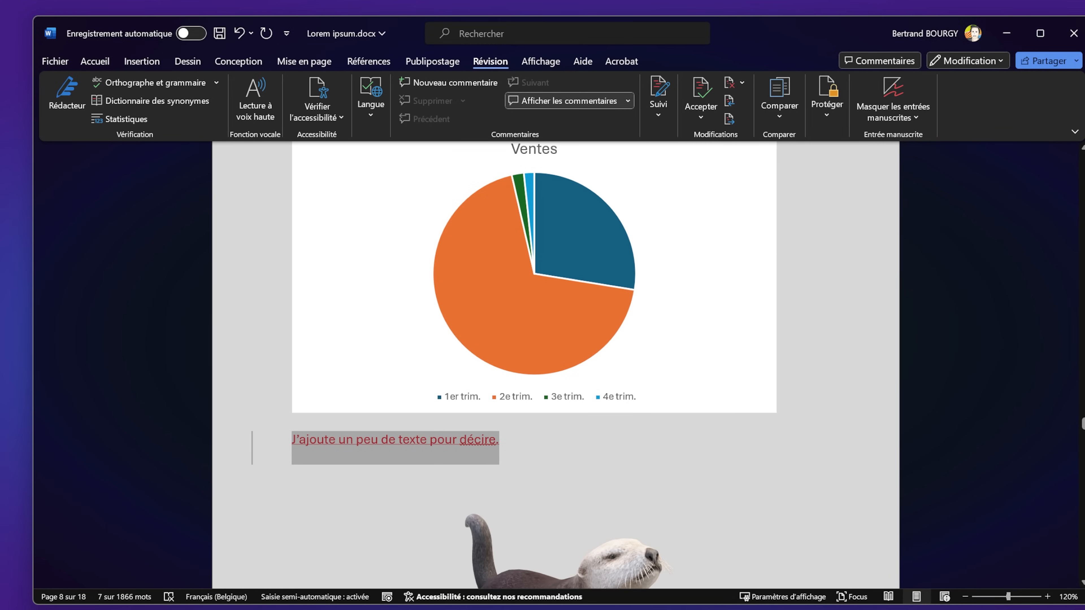
click(732, 86)
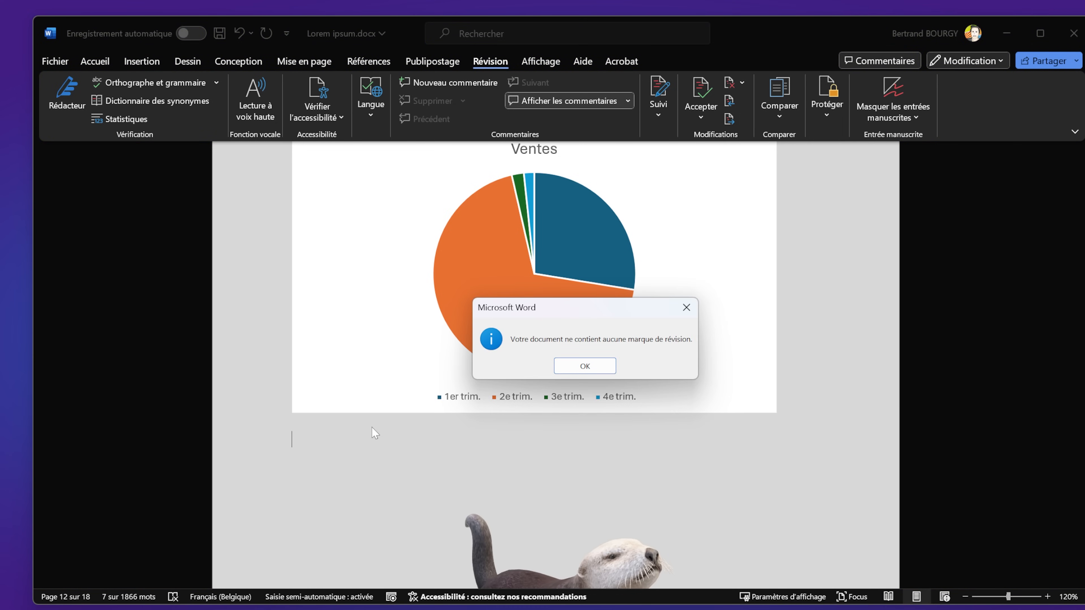
click(581, 366)
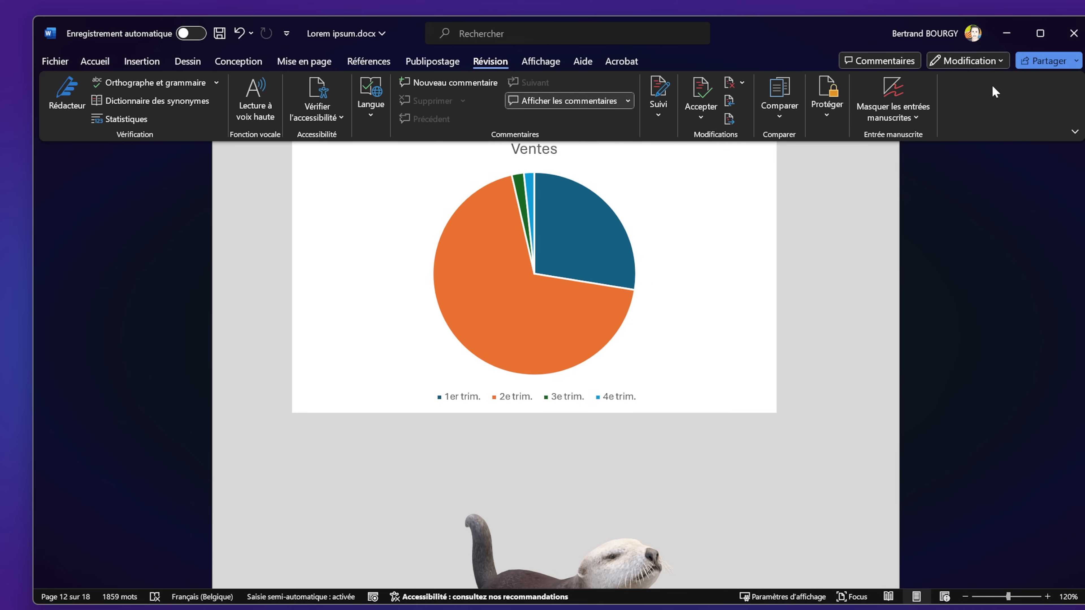
Step: Switch the document to Affichage mode and try to enter the letter "a" below the Figure 2 caption
click(1000, 61)
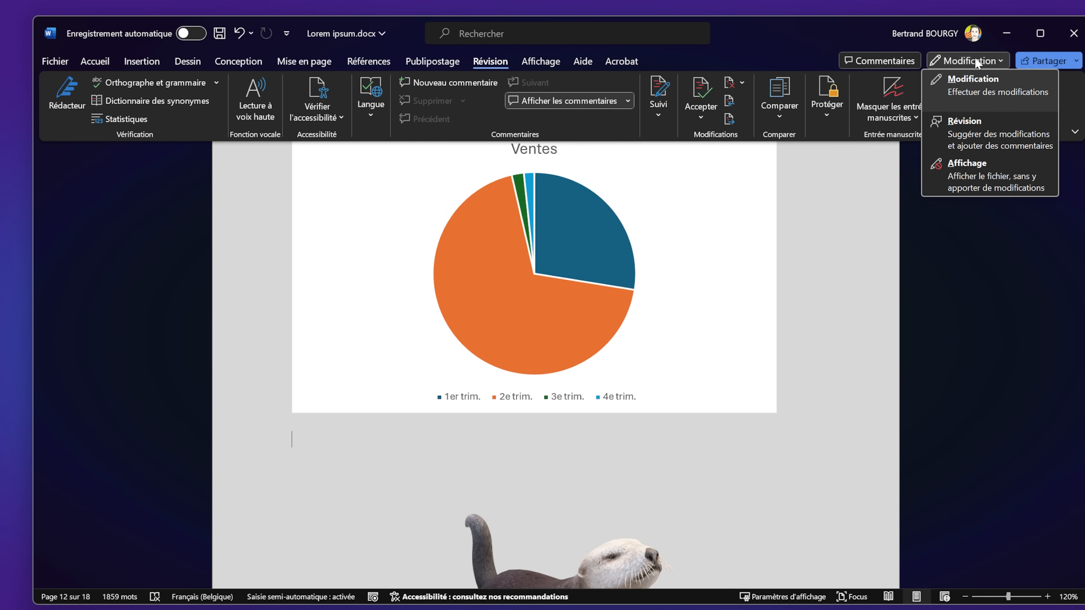
click(999, 185)
scroll(831, 315, up, 10)
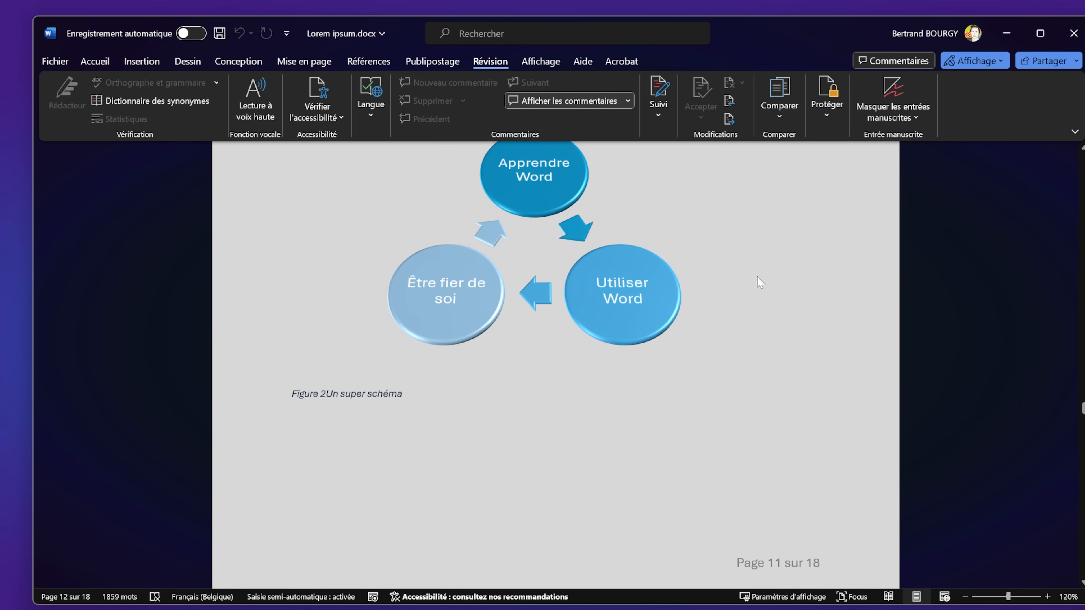
click(626, 348)
click(401, 410)
key(a)
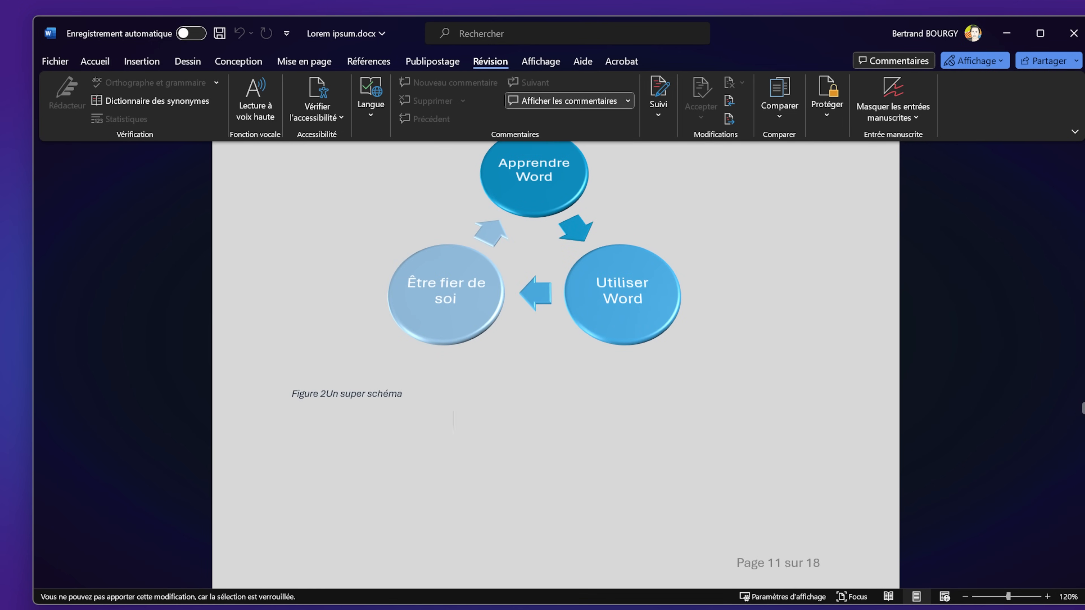
Step: Go to the cover page, switch the document back to Modification mode and display the available editing modes
drag(1084, 409, 993, 97)
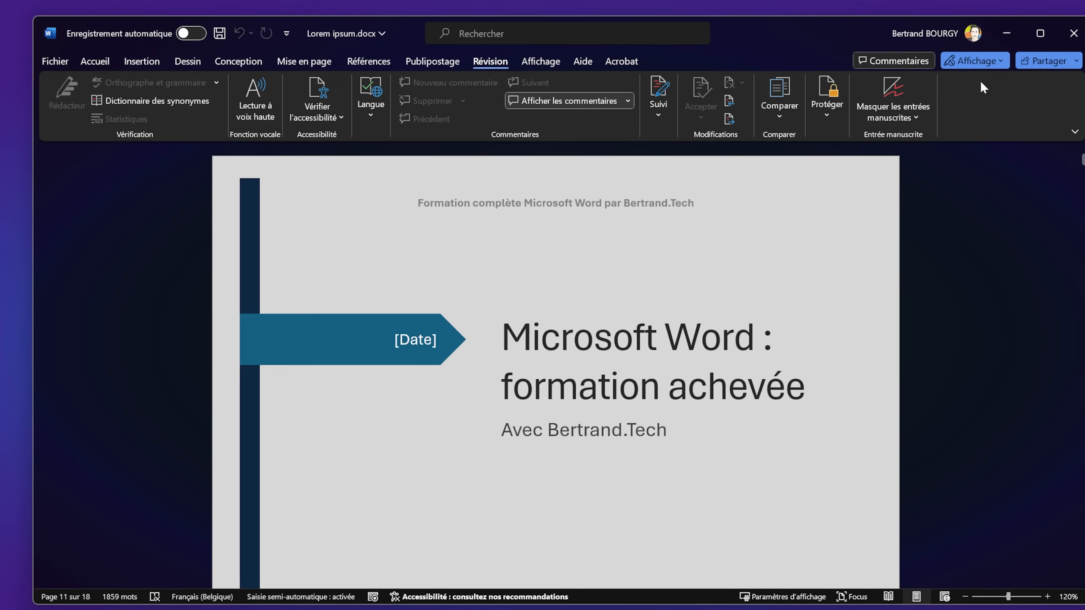
click(975, 61)
click(976, 81)
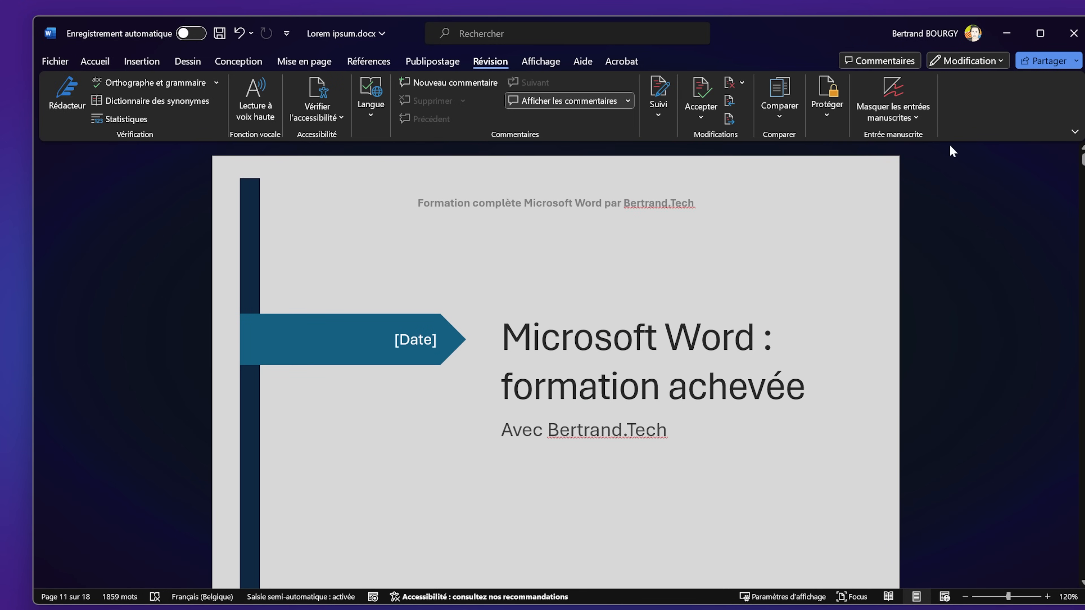
click(957, 60)
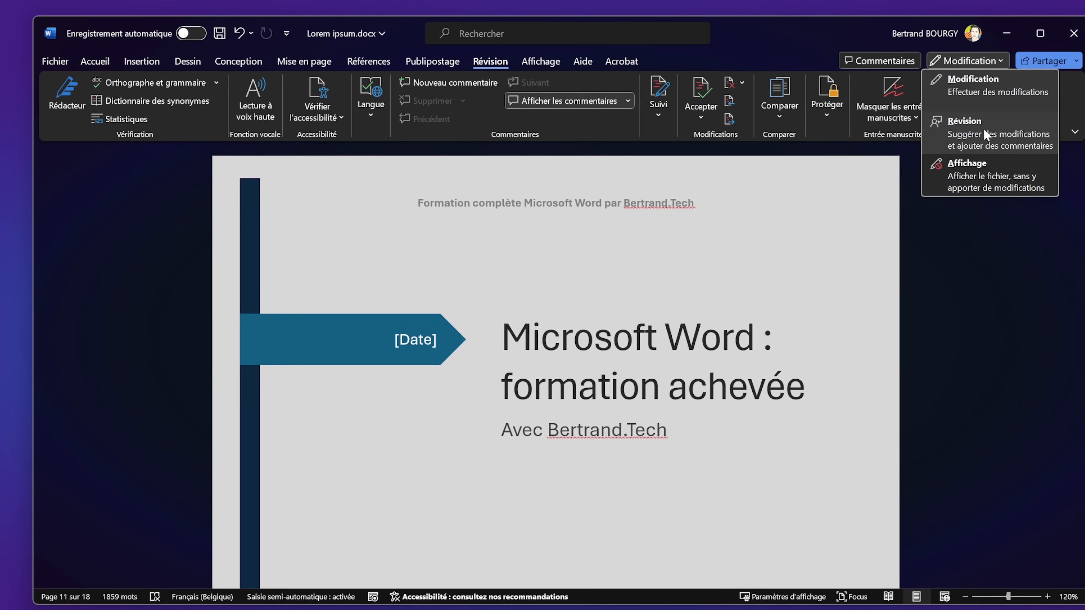